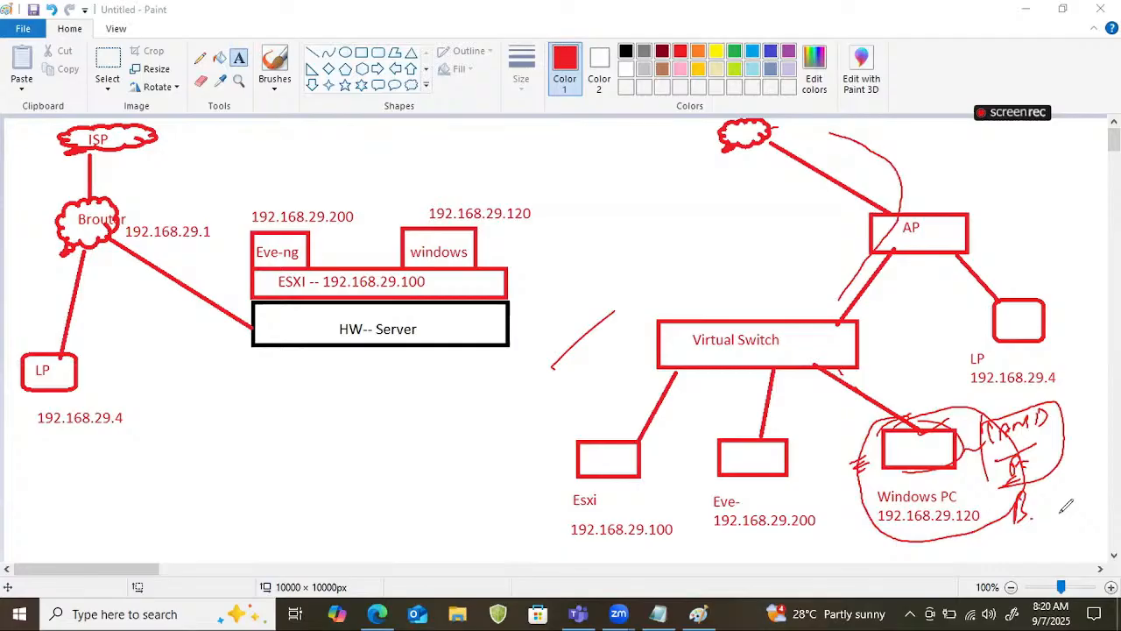
Clear the on-screen annotations and launch Remote Desktop Connection by running mstsc.
key(Escape)
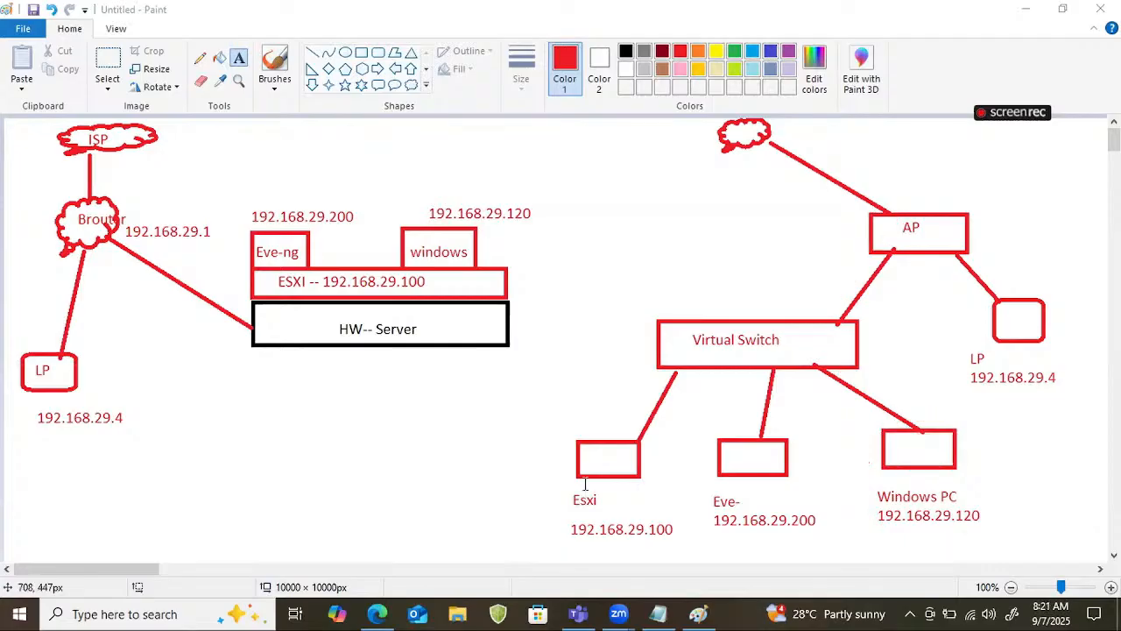
key(super+r)
text(mspa)
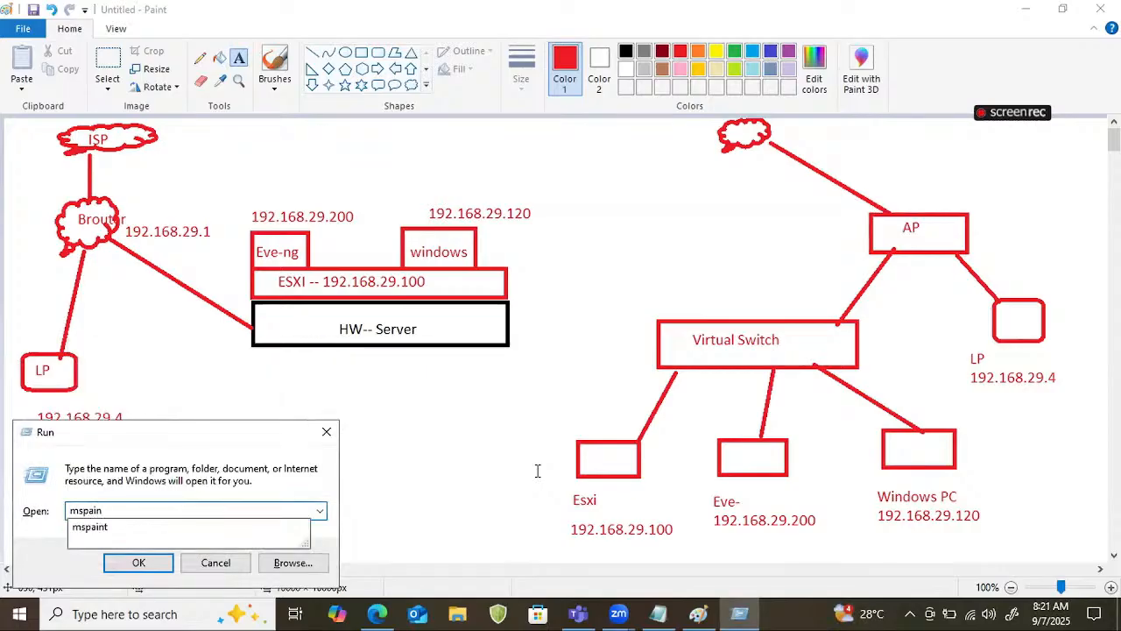
key(BackSpace)
text(tstc)
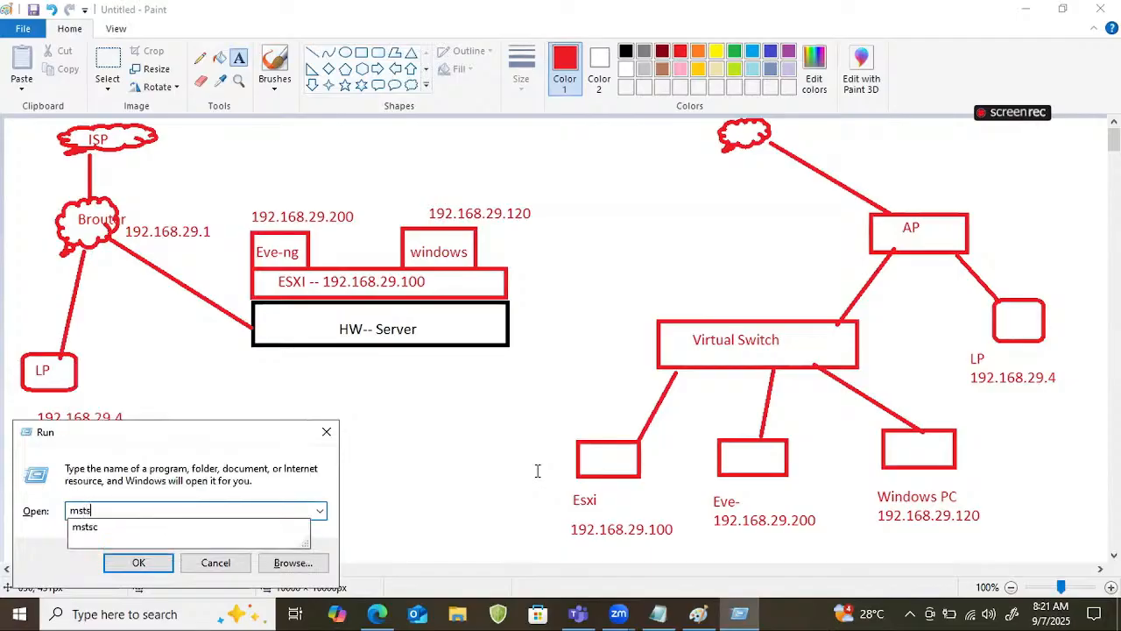
key(BackSpace)
text(c)
key(Return)
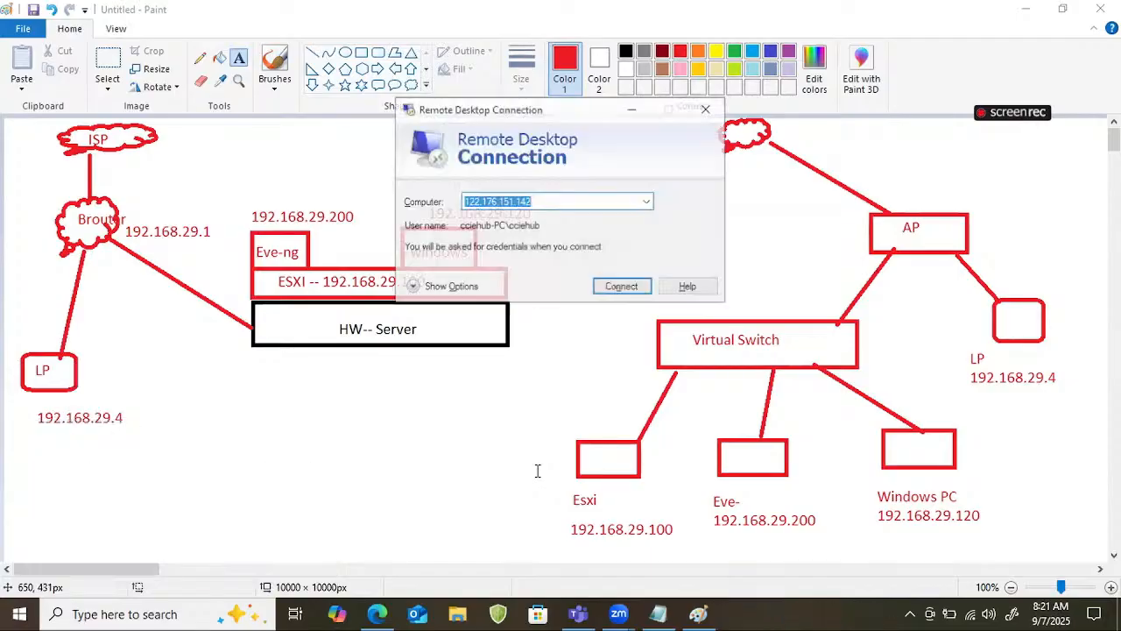
click(717, 108)
click(893, 185)
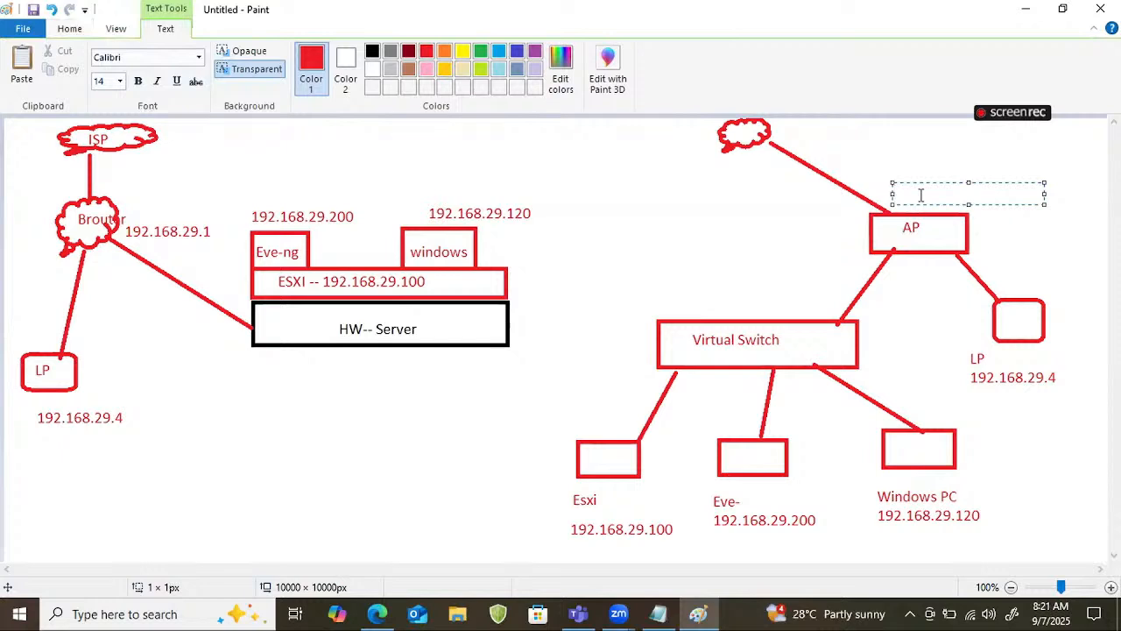
text(122.176.151.142)
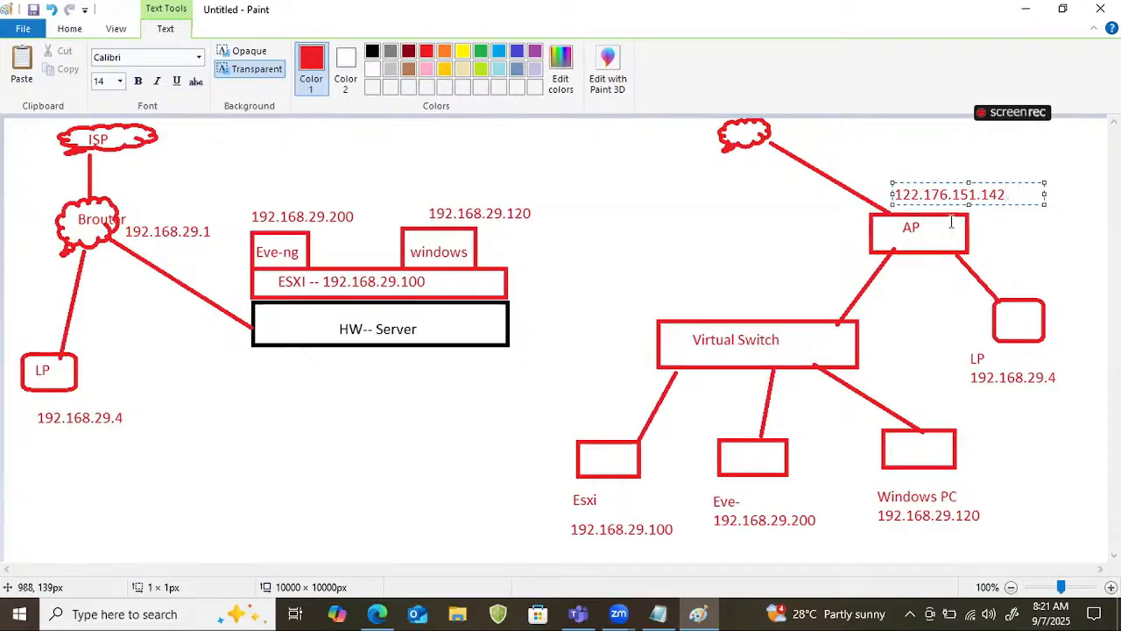
click(1066, 219)
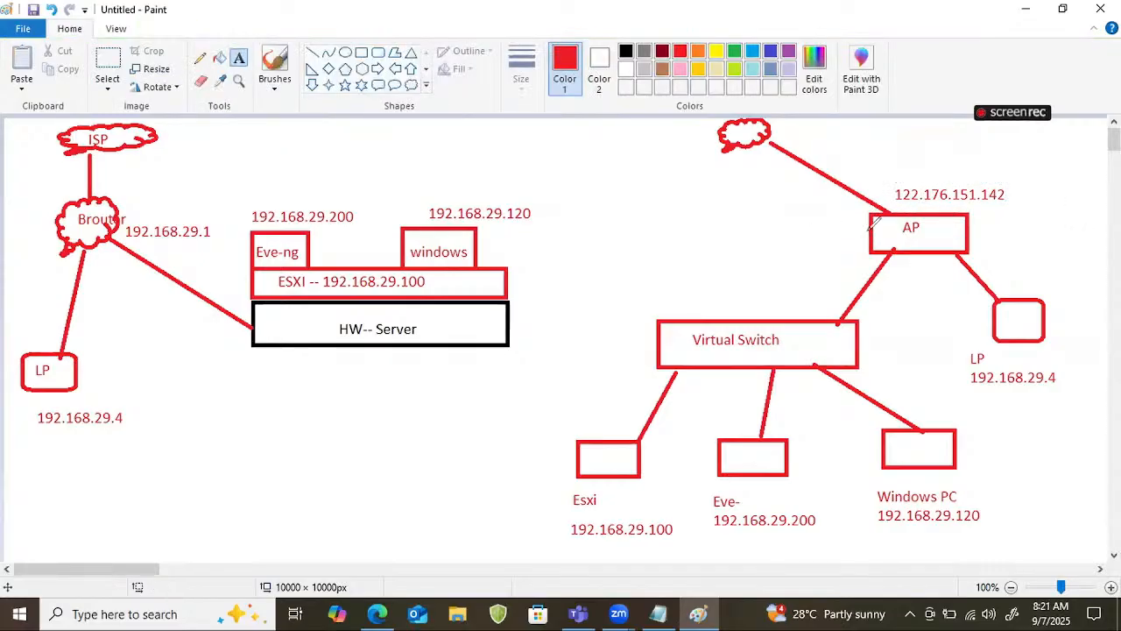
Draw an arrow out of the AP box and handwrite an underlined "Port forwarding" note beside it.
drag(870, 229, 832, 235)
mouse_move(659, 226)
mouse_down()
mouse_move(661, 251)
mouse_move(691, 226)
mouse_move(707, 237)
mouse_move(714, 220)
mouse_move(694, 235)
mouse_move(789, 179)
mouse_move(802, 175)
mouse_move(807, 197)
mouse_up()
drag(649, 267, 770, 232)
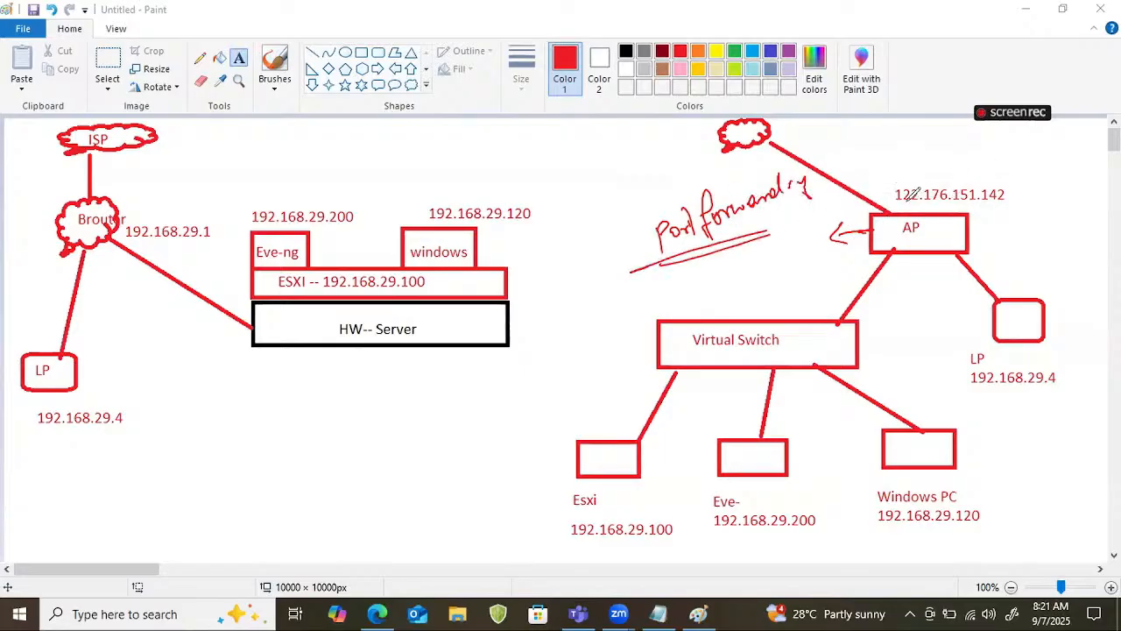
Underline the public address 122.176.151.142 above the AP and handwrite port ": 3389" after it.
mouse_move(897, 204)
mouse_down()
mouse_move(999, 201)
mouse_move(954, 206)
mouse_up()
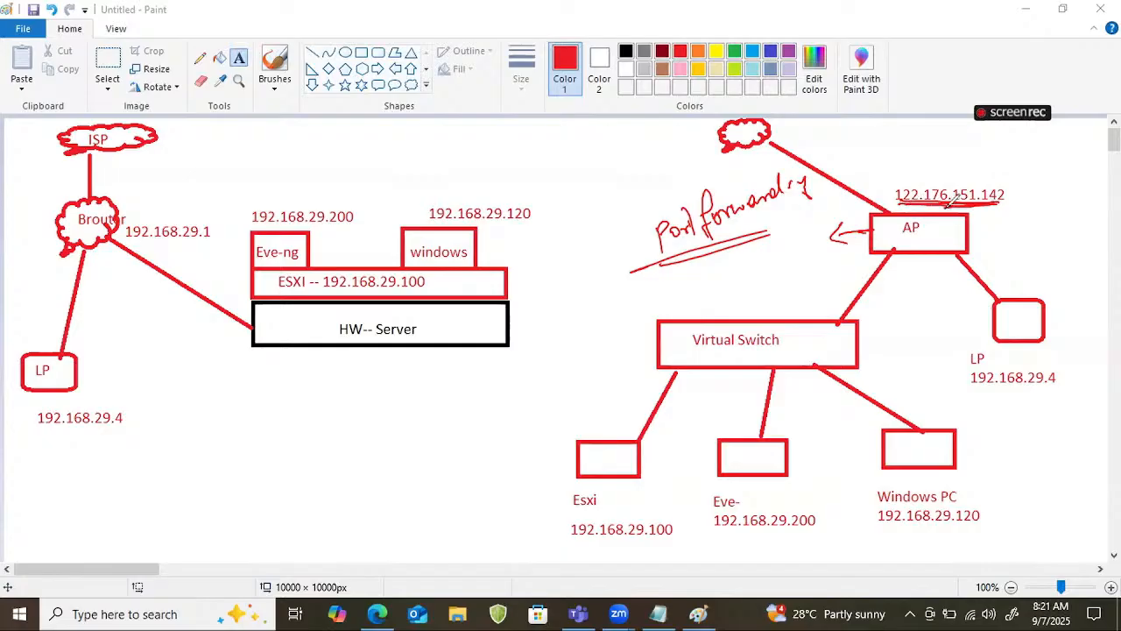
click(1015, 192)
click(1015, 201)
mouse_move(1030, 187)
mouse_down()
mouse_move(1063, 195)
mouse_move(1046, 202)
mouse_up()
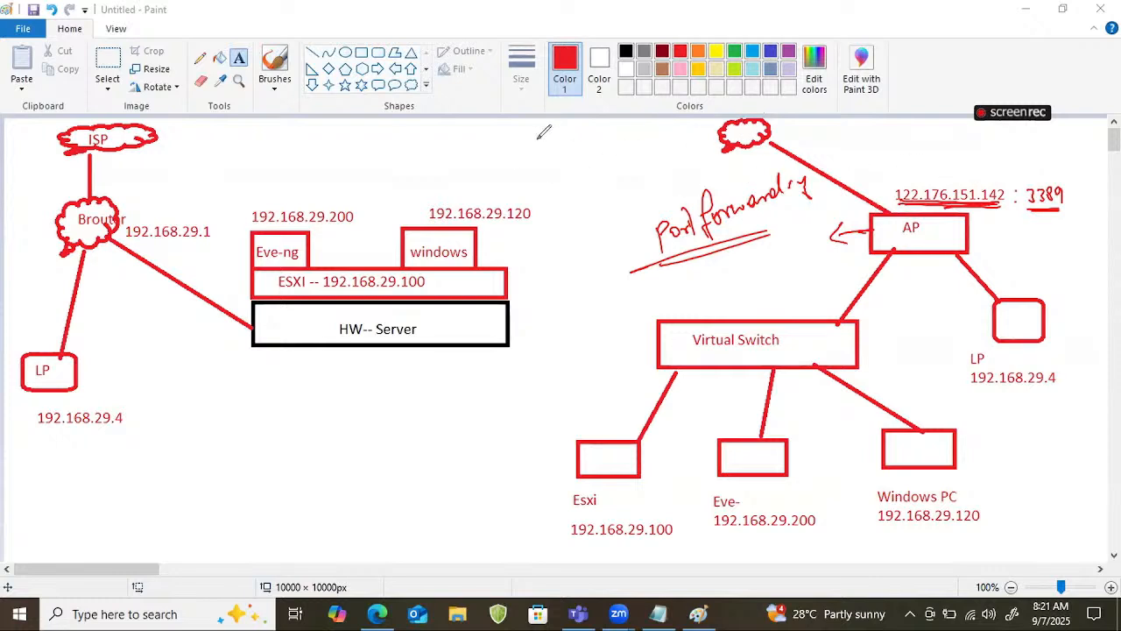
Handwrite "RDP => 122.176.151.142" above the Internet cloud and underline both parts.
mouse_move(539, 134)
mouse_down()
mouse_move(546, 149)
mouse_move(574, 131)
mouse_up()
drag(517, 166, 592, 151)
drag(599, 133, 720, 115)
click(742, 96)
click(741, 104)
mouse_move(758, 82)
mouse_down()
mouse_move(755, 109)
mouse_move(807, 96)
mouse_up()
mouse_move(826, 69)
mouse_down()
mouse_move(823, 88)
mouse_move(843, 78)
mouse_up()
mouse_move(839, 64)
mouse_down()
mouse_move(837, 91)
mouse_move(860, 91)
mouse_up()
drag(624, 149, 911, 87)
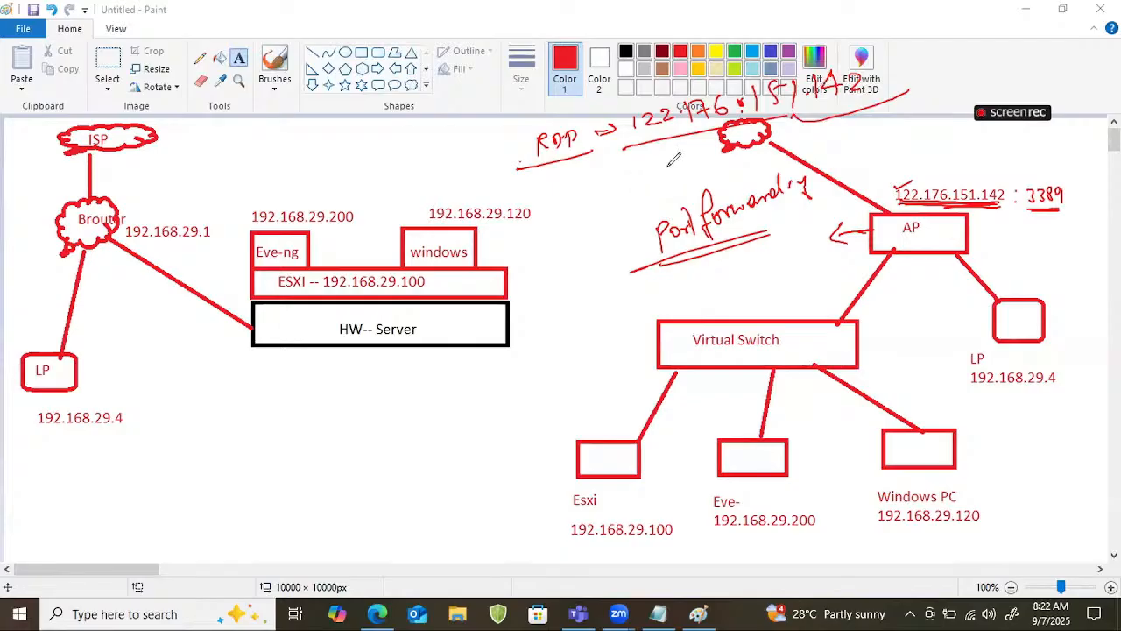
Trace the path from the cloud through the AP to the Windows PC and handwrite the underlined target 192.168.29.120 above the public address.
mouse_move(780, 131)
mouse_down()
mouse_move(904, 215)
mouse_move(880, 214)
mouse_move(893, 221)
mouse_move(922, 432)
mouse_move(996, 497)
mouse_up()
drag(921, 438, 918, 451)
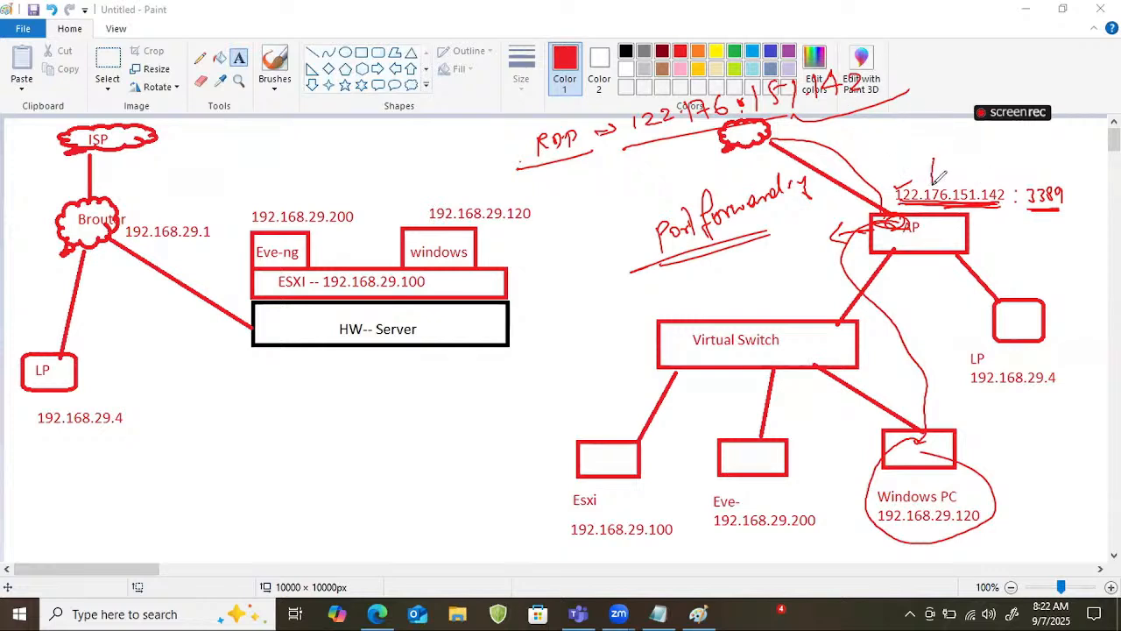
drag(922, 166, 934, 166)
drag(863, 149, 1002, 147)
drag(863, 163, 996, 163)
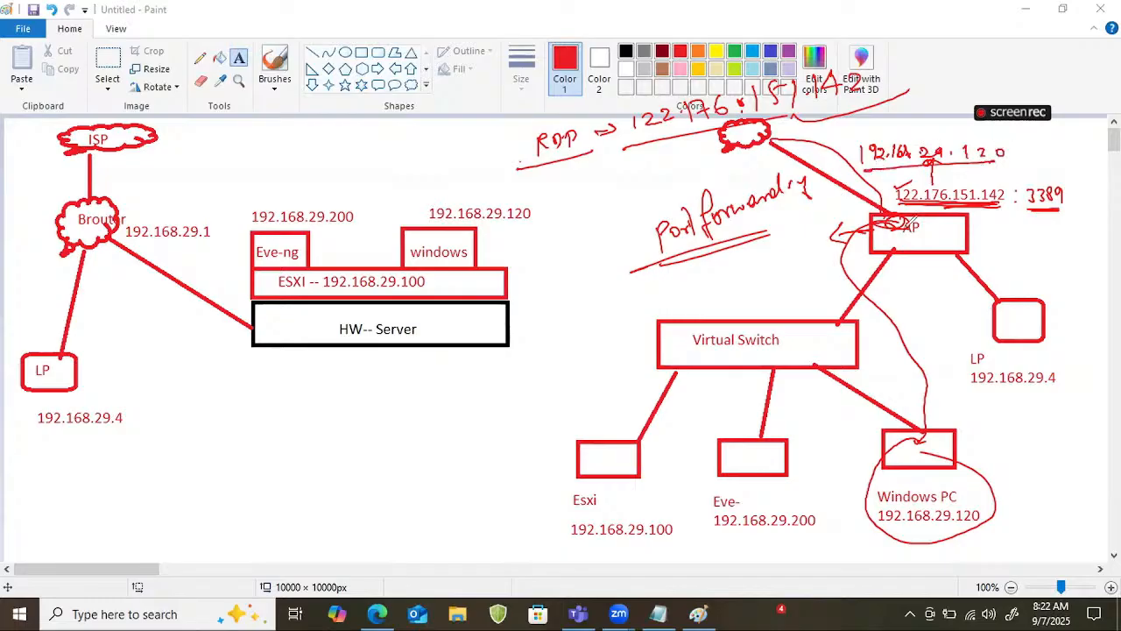
Frame the Windows PC, mark the Eve box, and draw a connecting path from the Windows PC to it.
mouse_move(872, 471)
mouse_down()
mouse_move(855, 459)
mouse_move(867, 455)
mouse_move(858, 464)
mouse_up()
mouse_move(846, 436)
mouse_down()
mouse_move(842, 541)
mouse_move(986, 422)
mouse_move(867, 553)
mouse_up()
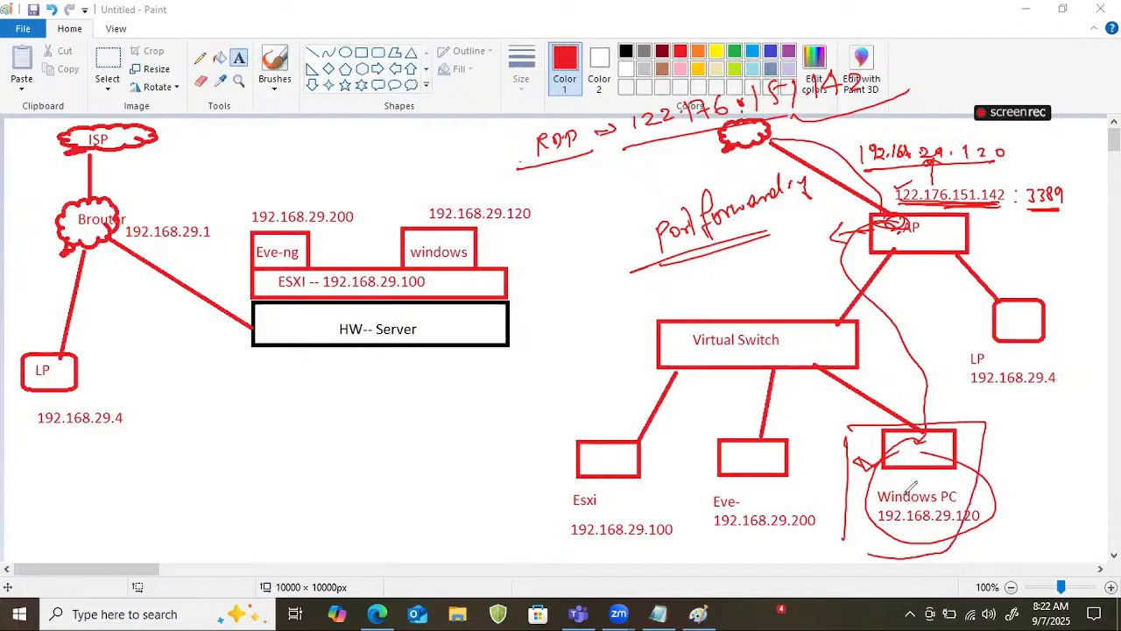
mouse_move(761, 467)
mouse_down()
mouse_move(727, 467)
mouse_move(783, 466)
mouse_up()
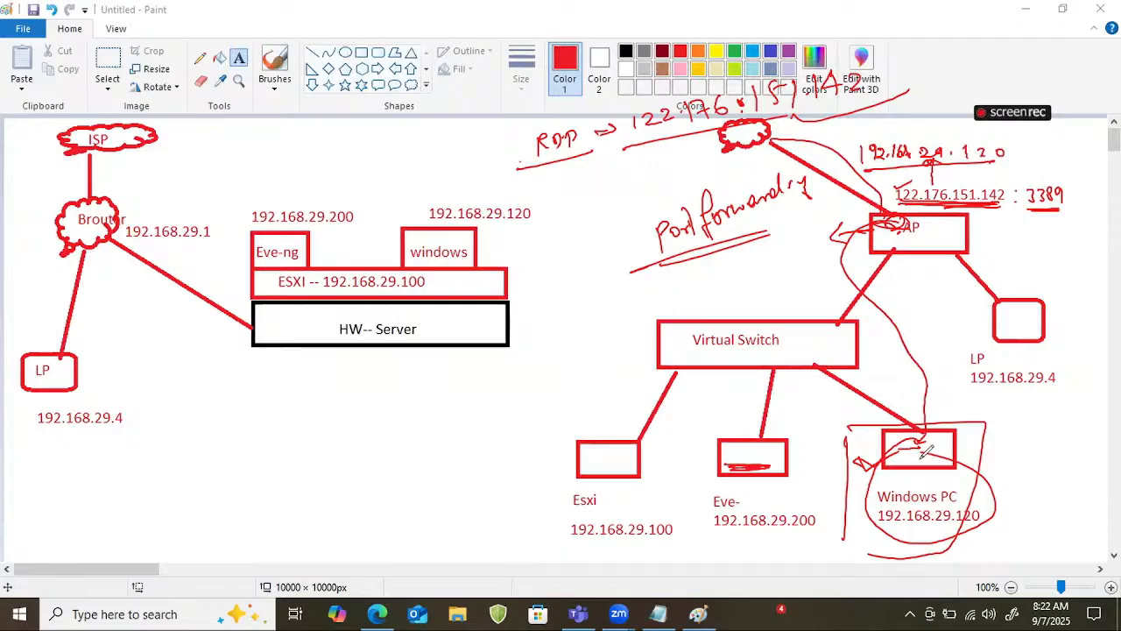
drag(928, 429, 983, 405)
drag(759, 432, 885, 399)
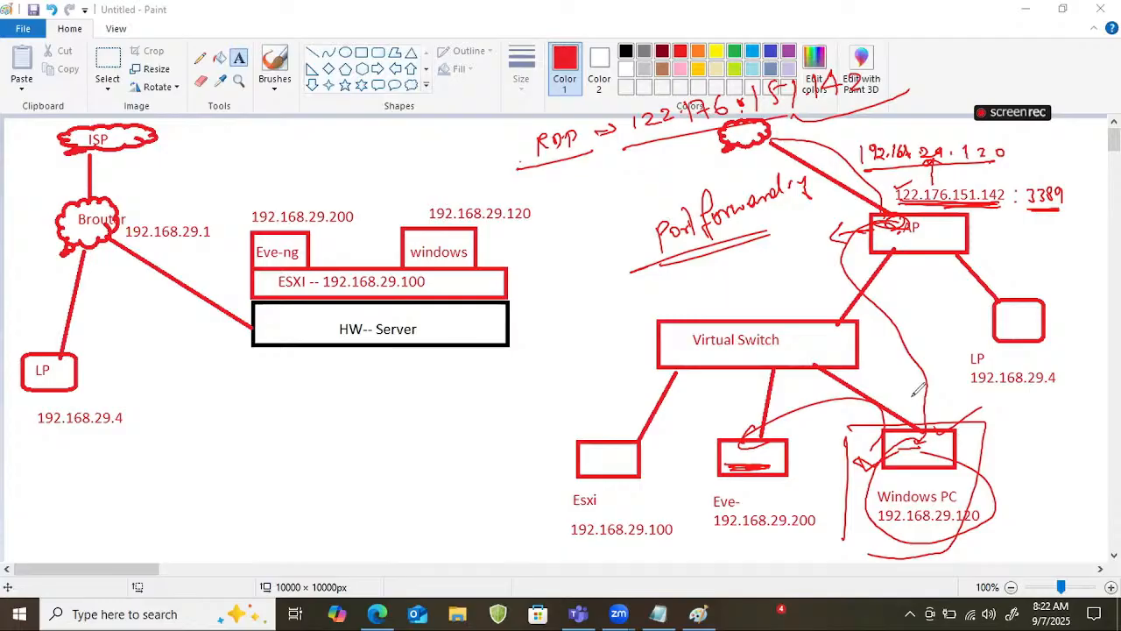
Sketch a large arrow around the Esxi node towards the Virtual Switch, and erase all annotations.
mouse_move(583, 349)
mouse_down()
mouse_move(531, 333)
mouse_move(540, 595)
mouse_move(666, 592)
mouse_move(653, 589)
mouse_up()
mouse_move(587, 314)
mouse_down()
mouse_move(615, 329)
mouse_move(573, 379)
mouse_up()
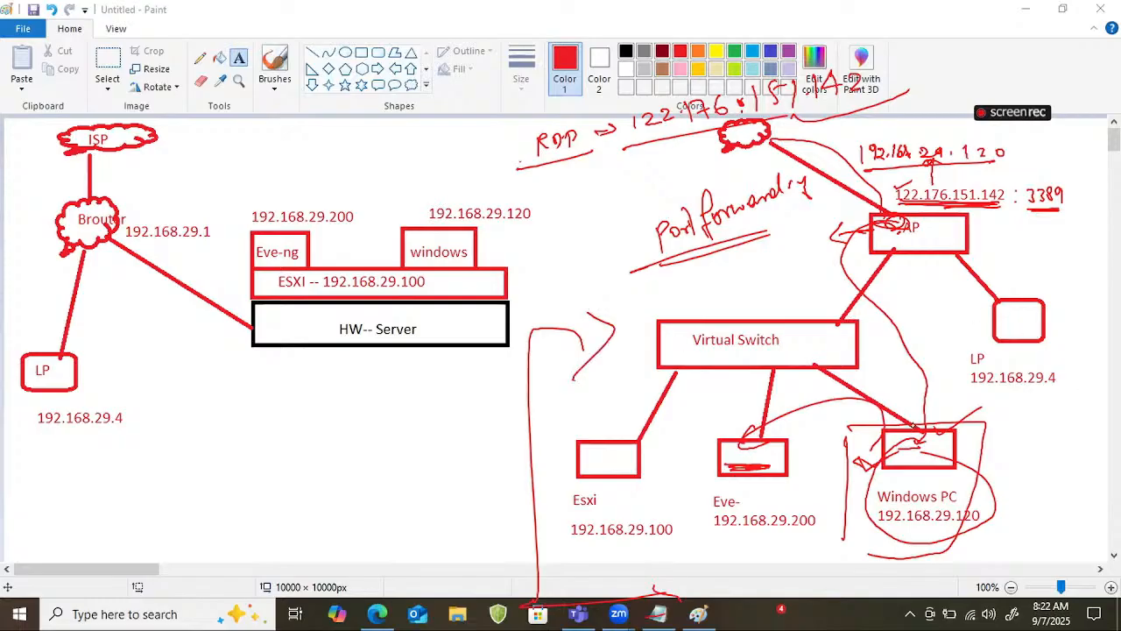
key(e)
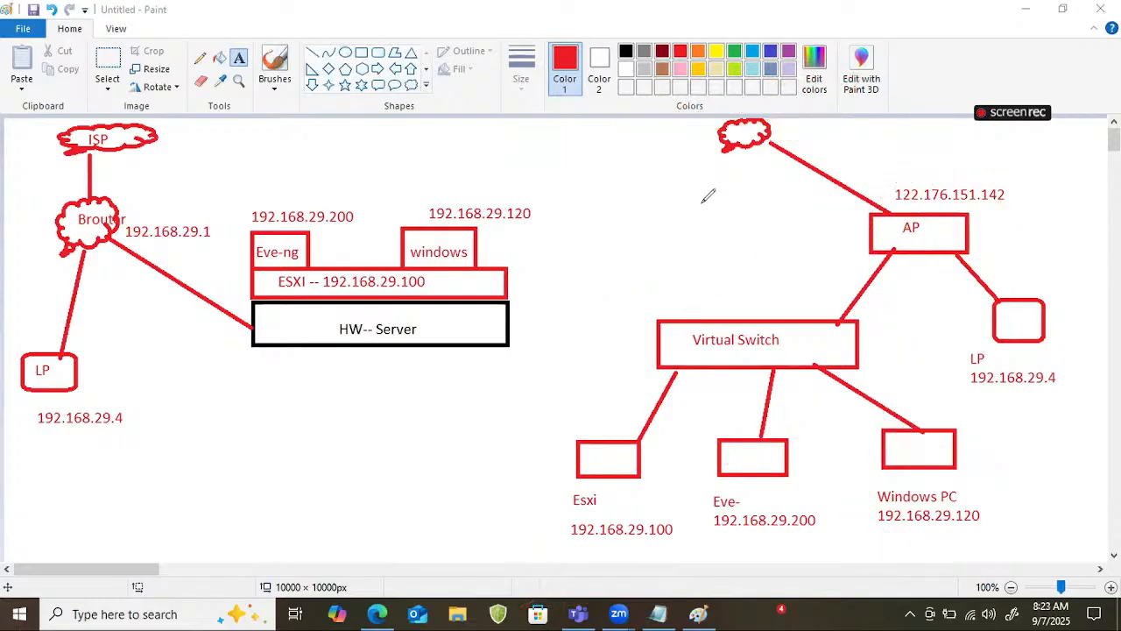
Draw a vertical divider between the two diagrams and mark the public address, the LP link and 192.168.29.1.
mouse_move(610, 137)
mouse_down()
mouse_move(589, 133)
mouse_move(562, 580)
mouse_up()
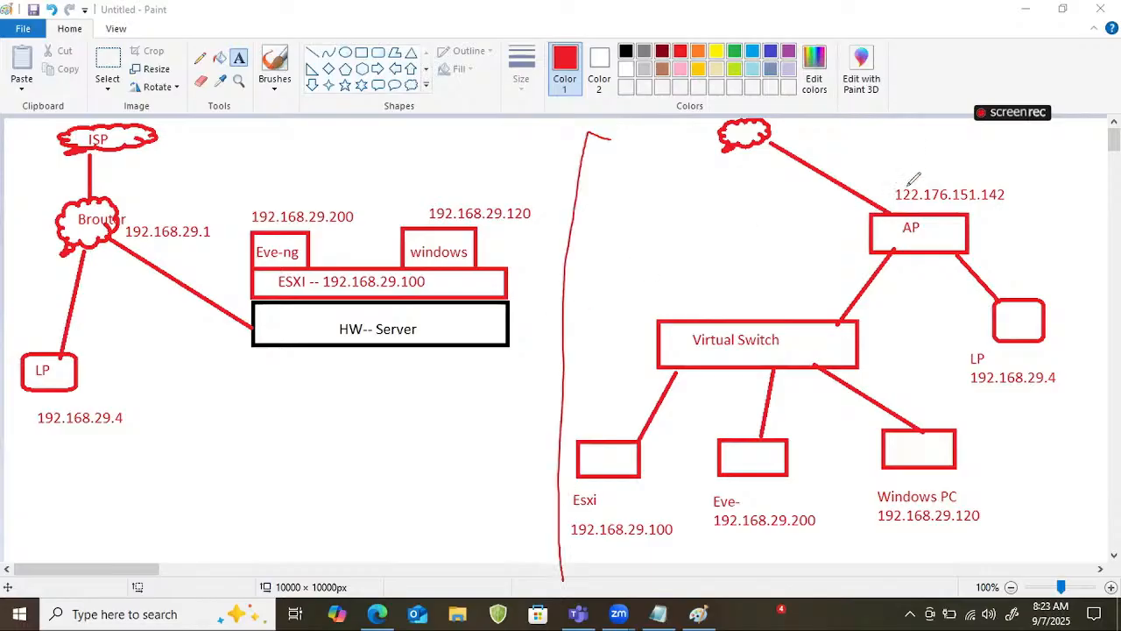
drag(914, 178, 888, 188)
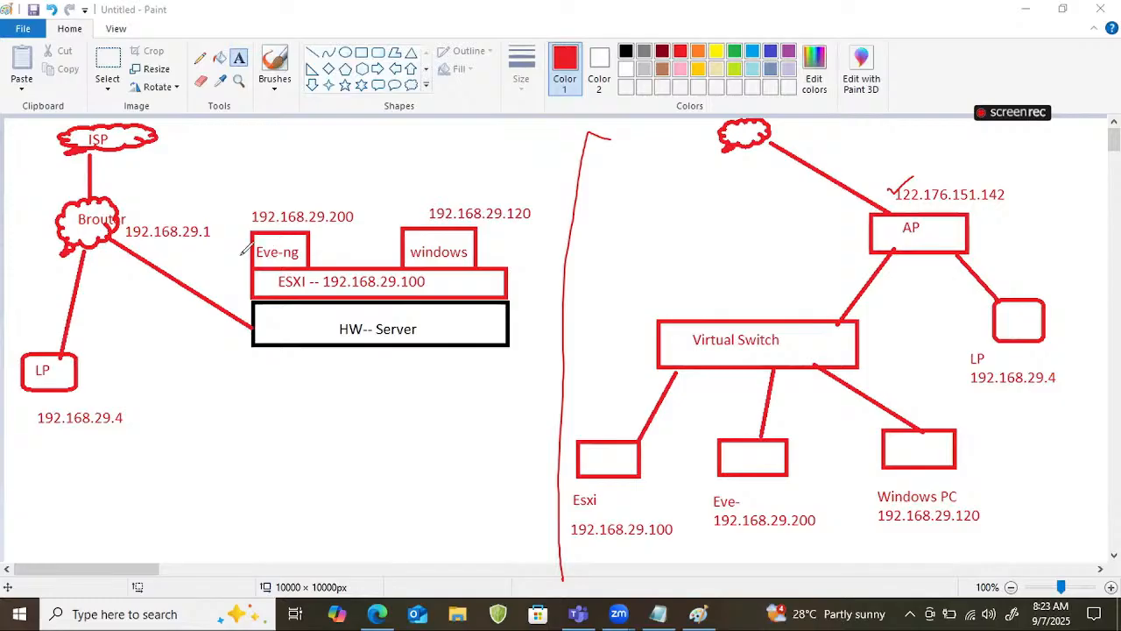
drag(46, 289, 76, 279)
drag(160, 254, 210, 246)
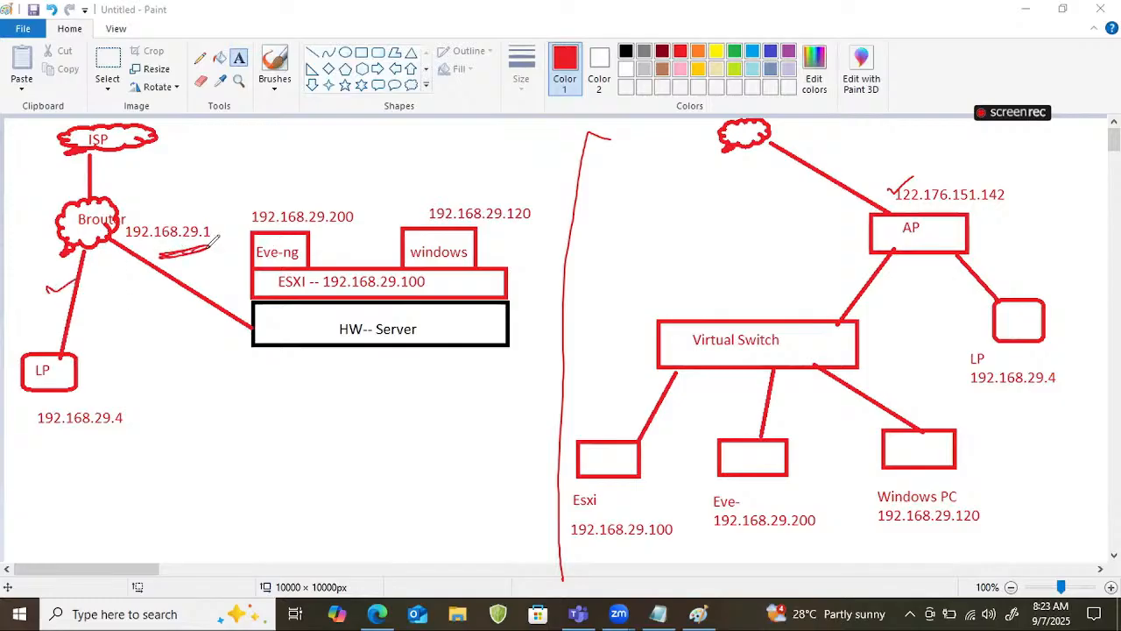
Handwrite the subnet 192.168.1.0/24 beside the divider, frame and underline it, and tick the Internet cloud.
drag(531, 130, 617, 117)
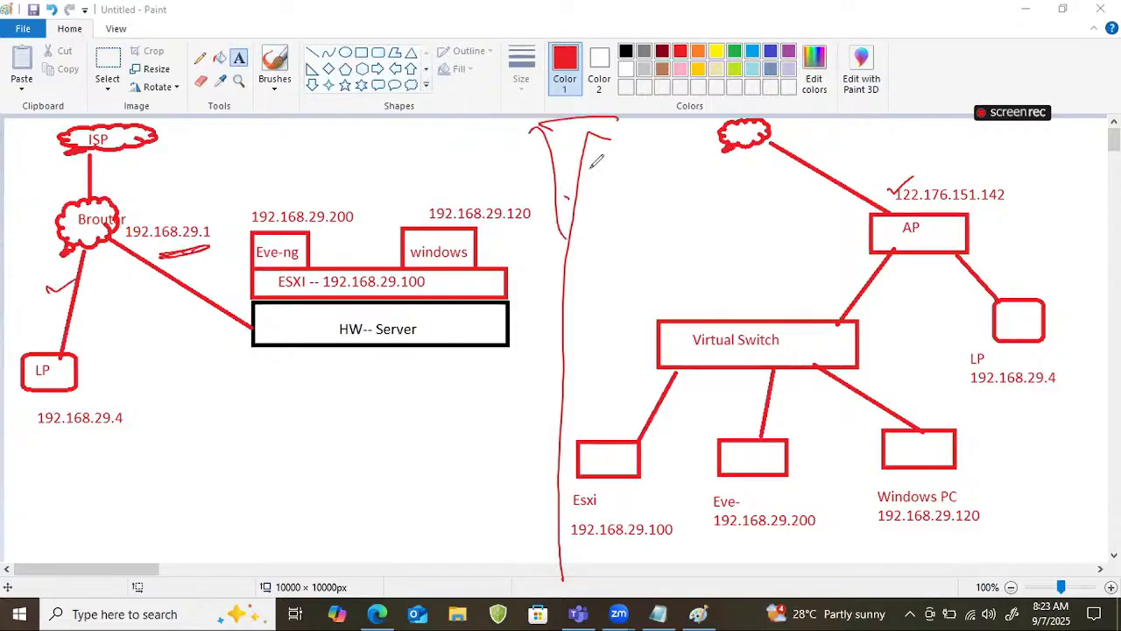
drag(590, 172, 590, 197)
mouse_move(602, 172)
mouse_down()
mouse_move(612, 170)
mouse_move(616, 198)
mouse_move(732, 163)
mouse_move(742, 177)
mouse_up()
click(639, 183)
click(690, 176)
click(714, 176)
drag(754, 166, 770, 182)
drag(559, 236, 760, 209)
drag(595, 243, 738, 219)
drag(546, 134, 562, 259)
mouse_move(555, 157)
mouse_down()
mouse_move(618, 142)
mouse_move(777, 206)
mouse_move(512, 266)
mouse_up()
drag(774, 143, 825, 112)
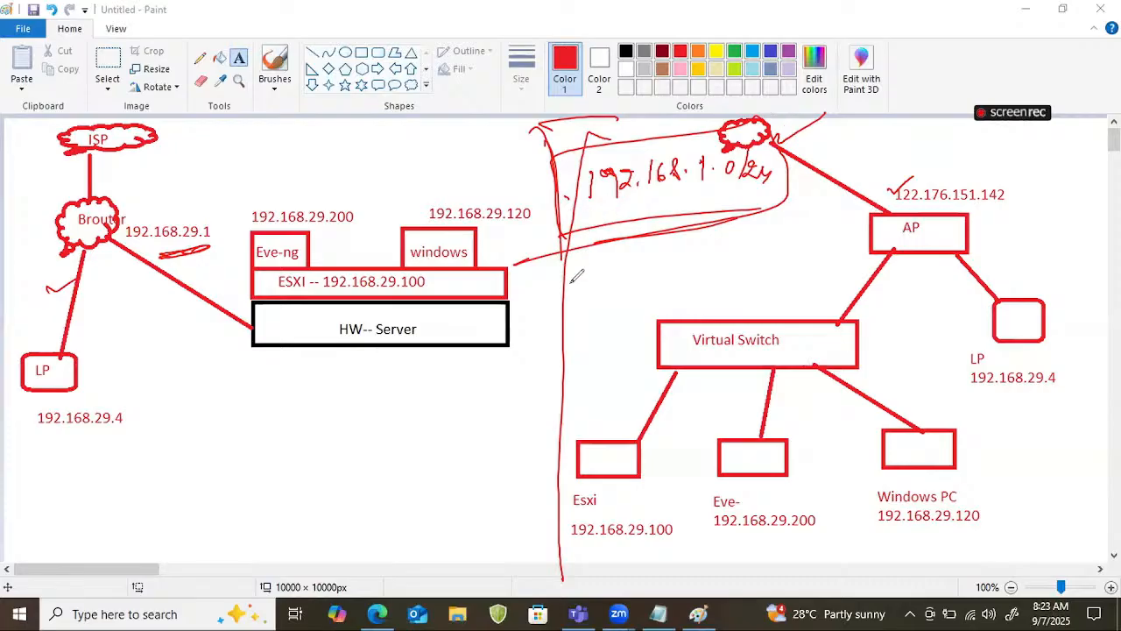
Draw a curved arrow down from the framed subnet and handwrite a short underlined note with an arrow below the HW-- Server box.
drag(585, 249, 565, 311)
mouse_move(374, 403)
mouse_down()
mouse_move(374, 429)
mouse_move(399, 405)
mouse_move(424, 405)
mouse_up()
drag(387, 450, 448, 399)
drag(457, 395, 470, 391)
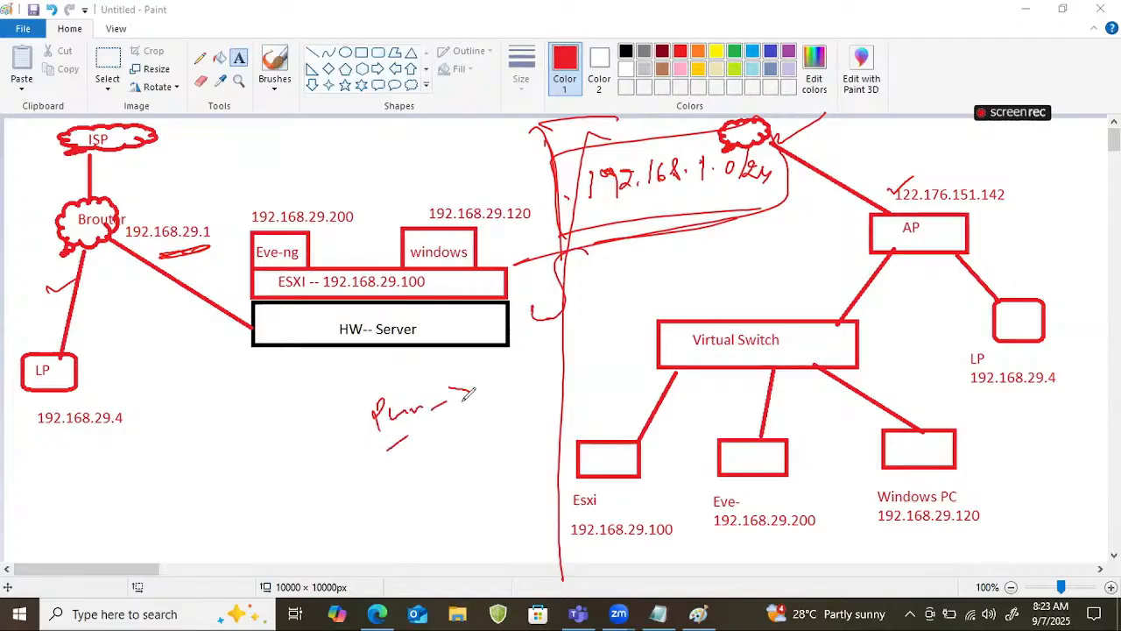
Sketch a ticked box across the divider beside the handwritten note, with arrows leading out below it.
drag(504, 356, 510, 394)
mouse_move(499, 357)
mouse_down()
mouse_move(557, 333)
mouse_move(536, 388)
mouse_up()
drag(610, 326, 645, 309)
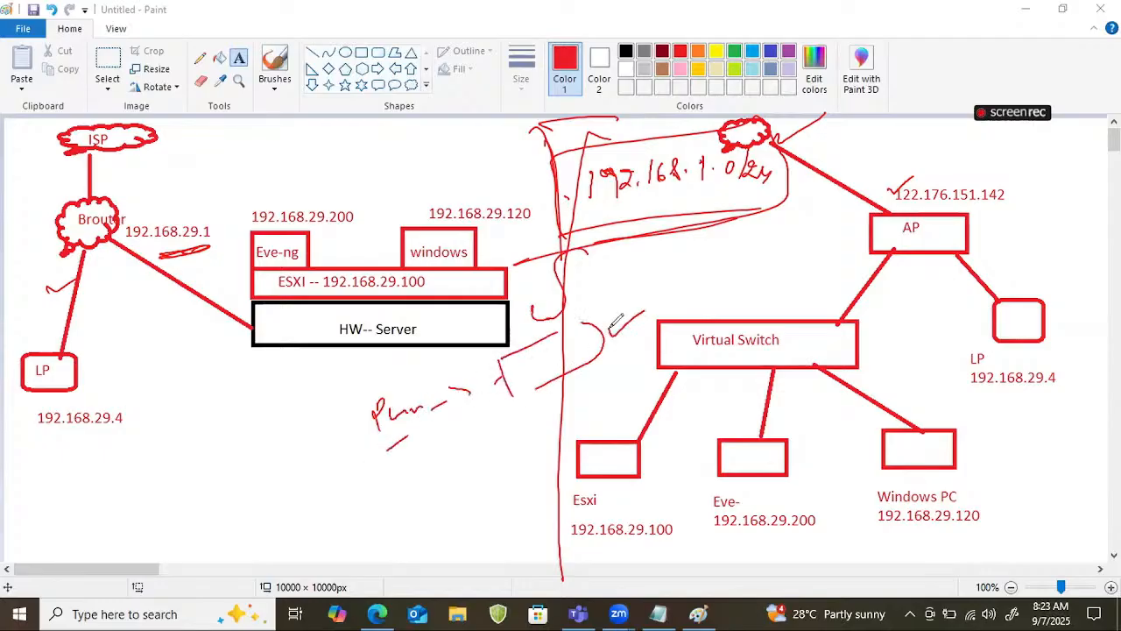
drag(556, 385, 516, 453)
drag(439, 509, 467, 479)
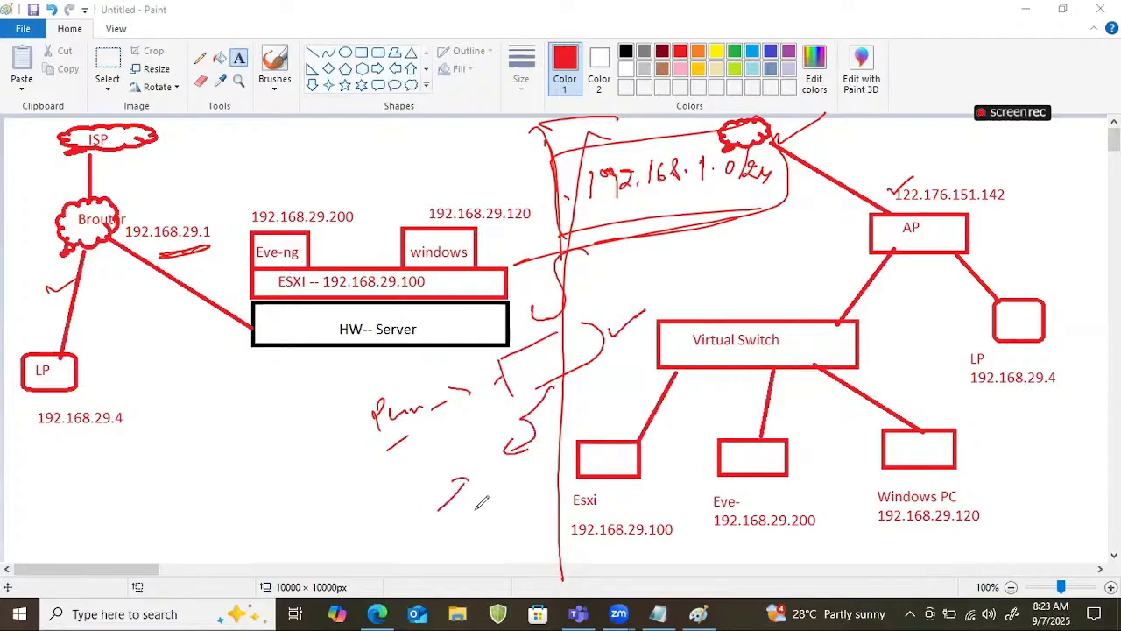
mouse_move(566, 388)
mouse_down()
mouse_move(549, 393)
mouse_move(570, 422)
mouse_move(585, 410)
mouse_up()
Handwrite an underlined "RDP" between the framed subnet and the Virtual Switch.
drag(741, 230, 738, 261)
mouse_move(748, 250)
mouse_down()
mouse_move(788, 231)
mouse_move(796, 240)
mouse_up()
drag(727, 288, 807, 261)
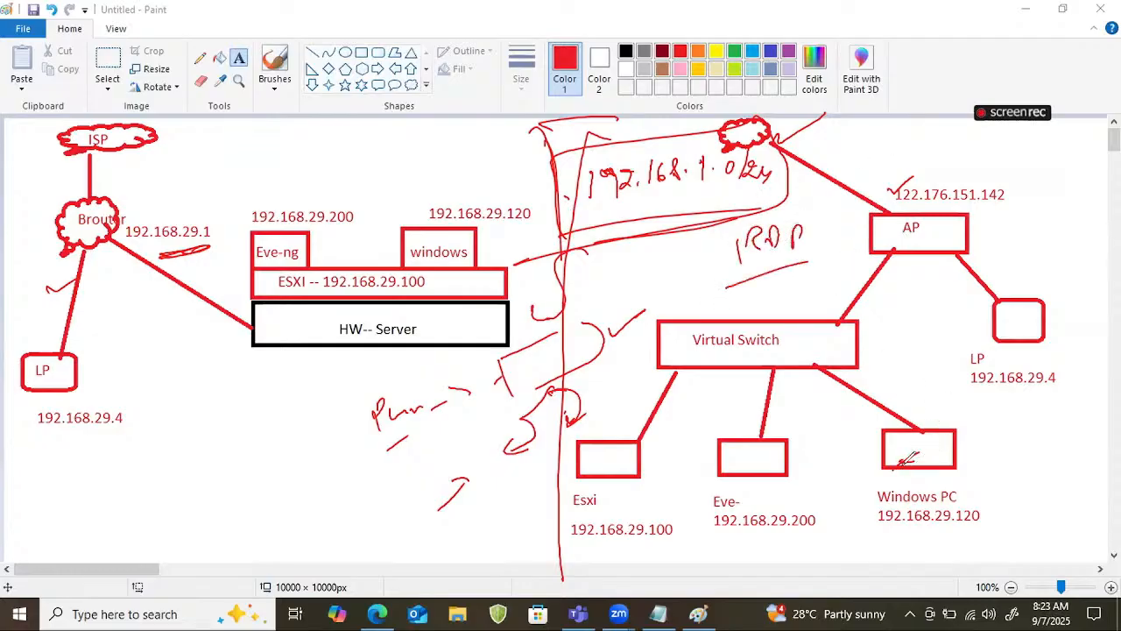
Draw an arrow out of the Windows PC box to a short handwritten note and circle the note.
drag(908, 457, 1037, 433)
click(1041, 436)
drag(1008, 468, 1021, 460)
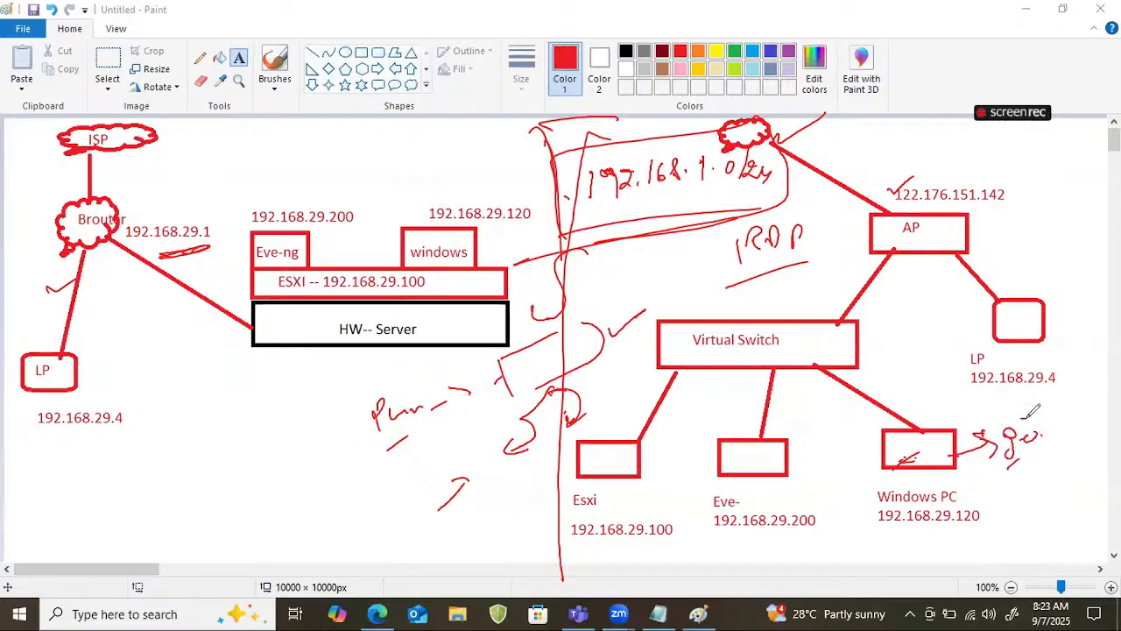
drag(1026, 419, 1003, 429)
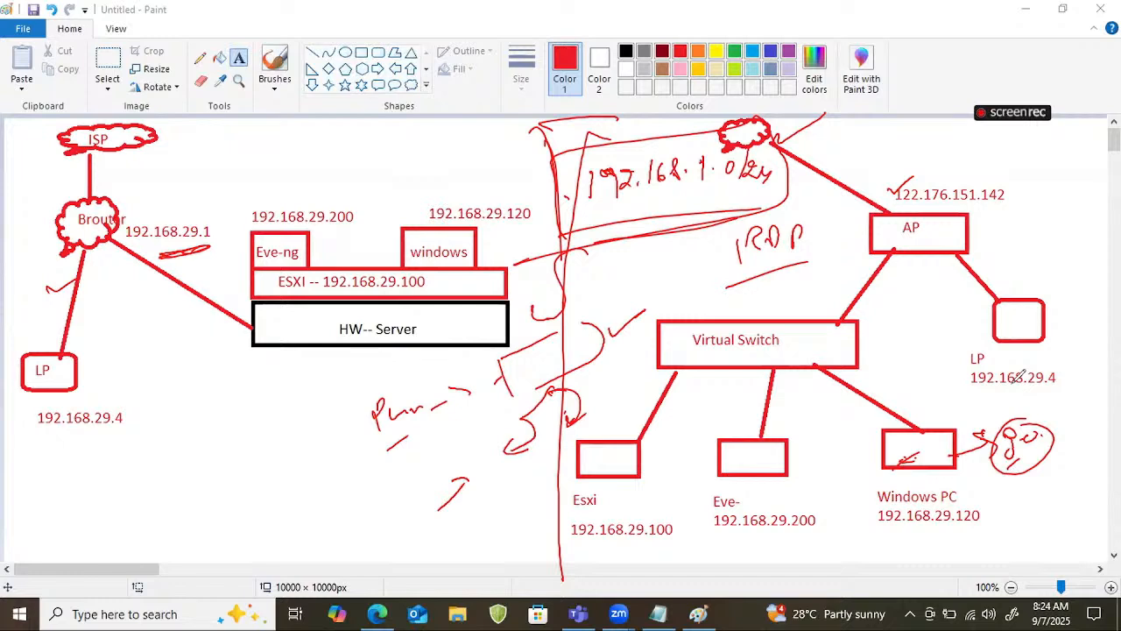
Sketch a small box with an arrow below the HW-- Server and add a circled handwritten note above it.
mouse_move(192, 462)
mouse_down()
mouse_move(212, 435)
mouse_move(219, 456)
mouse_up()
mouse_move(235, 414)
mouse_down()
mouse_move(279, 386)
mouse_move(240, 443)
mouse_up()
mouse_move(217, 390)
mouse_down()
mouse_move(259, 343)
mouse_move(273, 355)
mouse_move(254, 388)
mouse_up()
mouse_move(273, 328)
mouse_down()
mouse_move(279, 340)
mouse_move(200, 378)
mouse_up()
drag(298, 352, 327, 368)
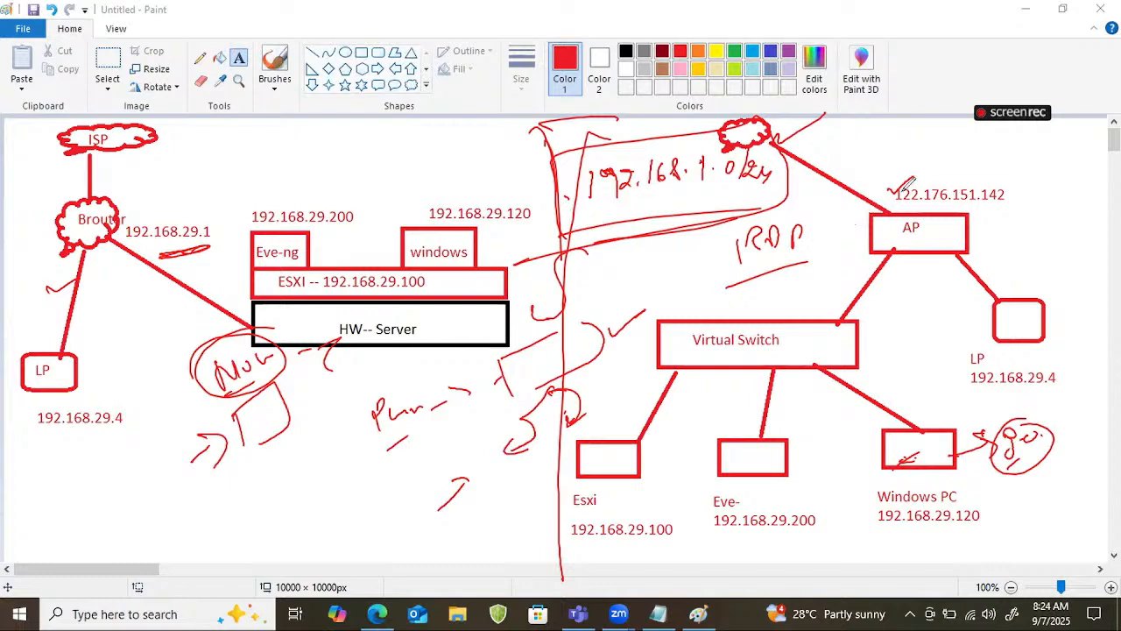
Frame the public address above the AP, add an underlined note beside the cloud link, and erase all annotations.
mouse_move(894, 184)
mouse_down()
mouse_move(883, 186)
mouse_move(891, 206)
mouse_up()
mouse_move(888, 188)
mouse_down()
mouse_move(966, 174)
mouse_move(893, 210)
mouse_up()
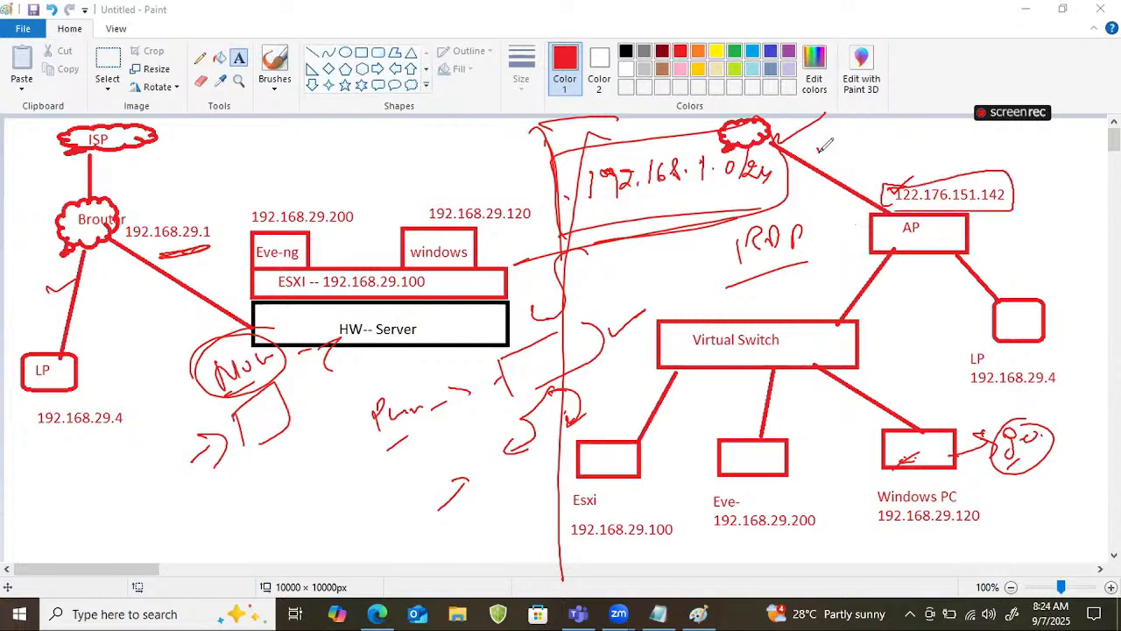
mouse_move(821, 142)
mouse_down()
mouse_move(829, 155)
mouse_move(862, 147)
mouse_up()
drag(807, 174, 866, 158)
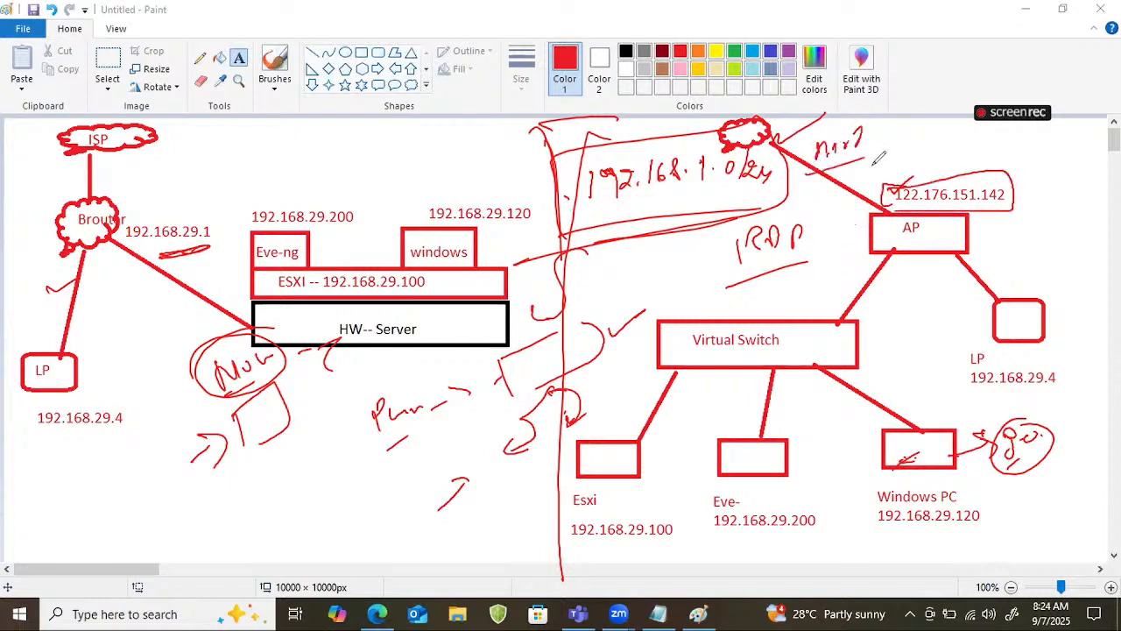
drag(974, 173, 1008, 154)
key(e)
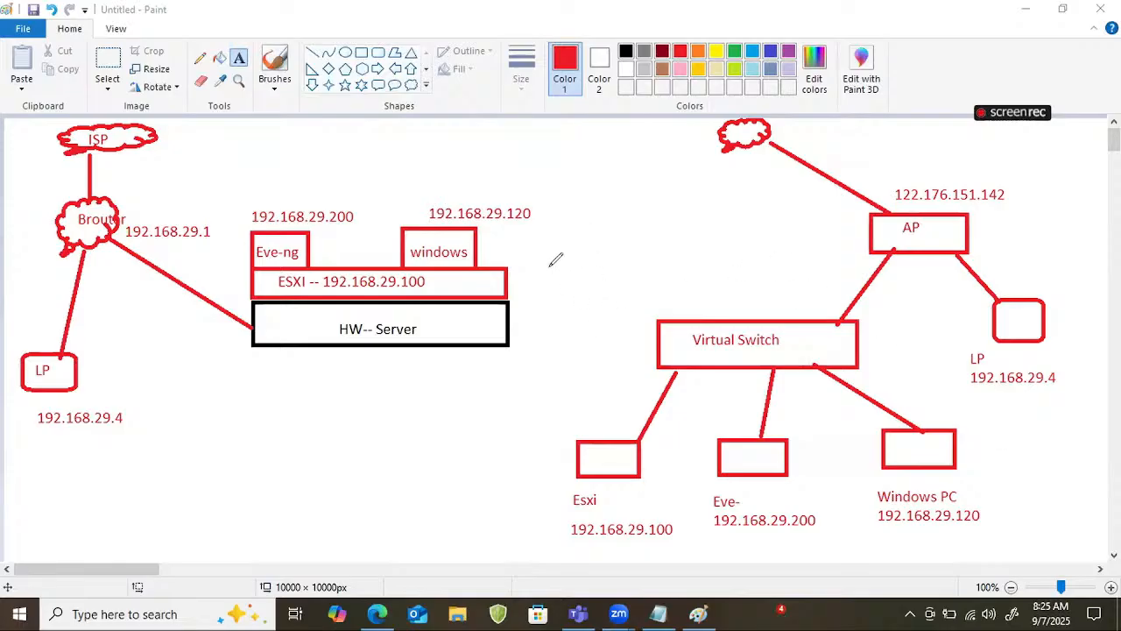
drag(545, 267, 585, 249)
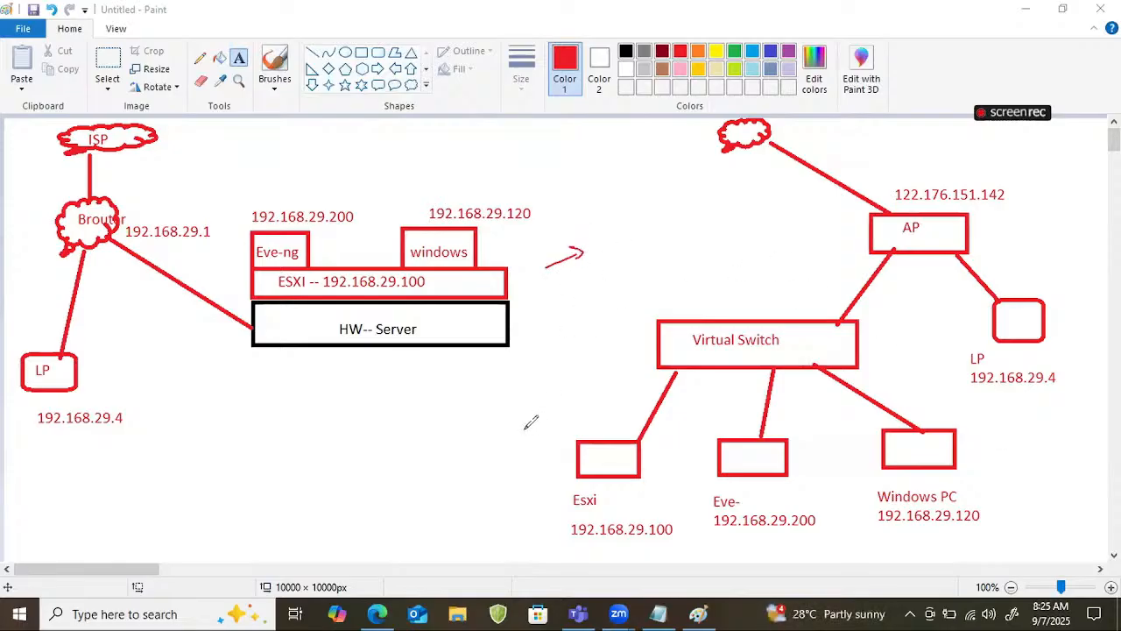
drag(592, 239, 624, 226)
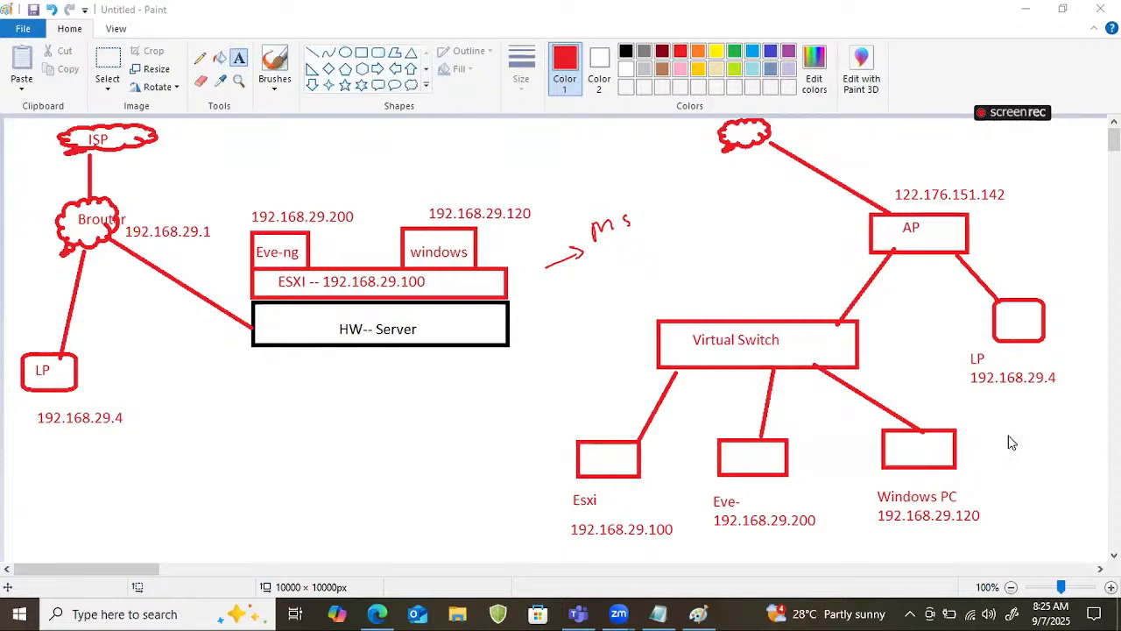
key(ctrl+z)
key(ctrl+z)
key(ctrl+z)
Run mstsc and start a Remote Desktop connection to the public address 122.176.151.142.
key(super+r)
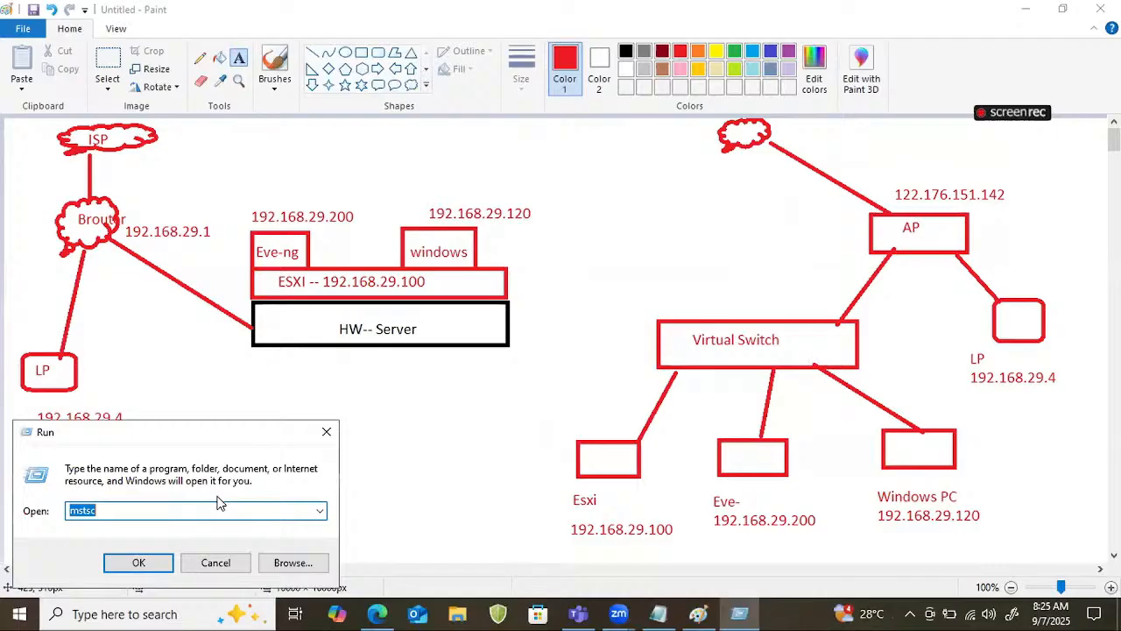
click(137, 562)
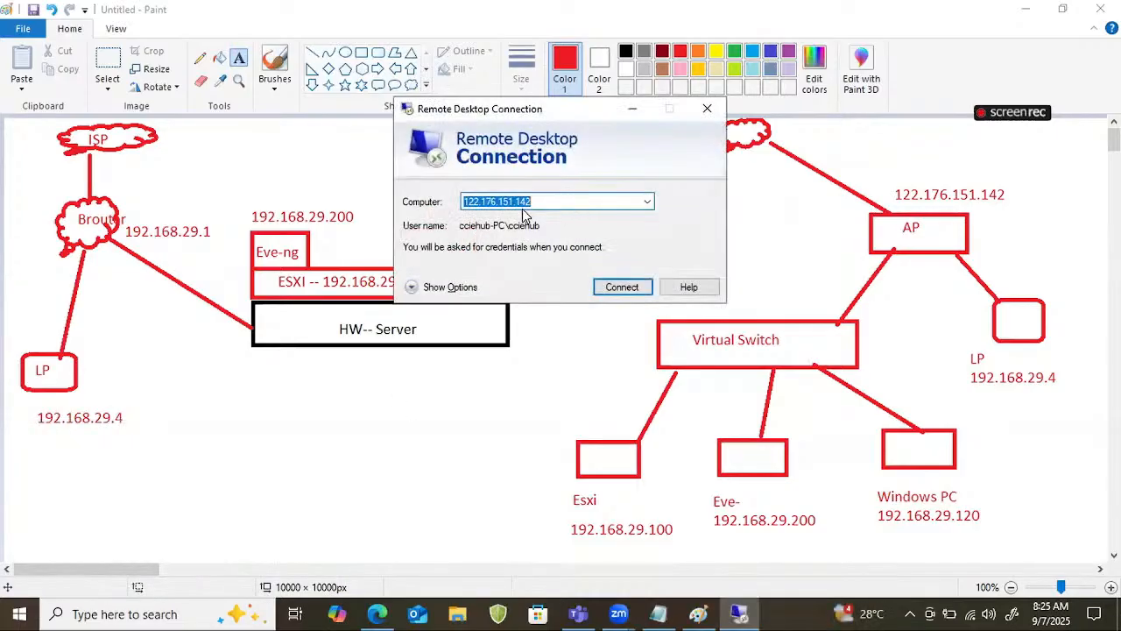
click(536, 202)
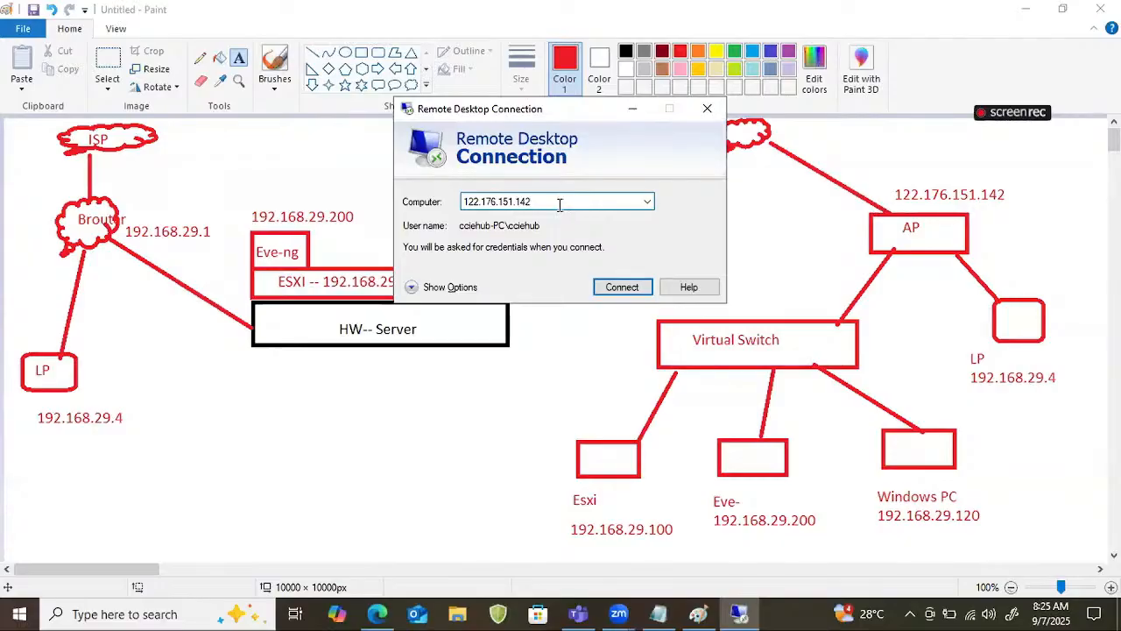
click(619, 288)
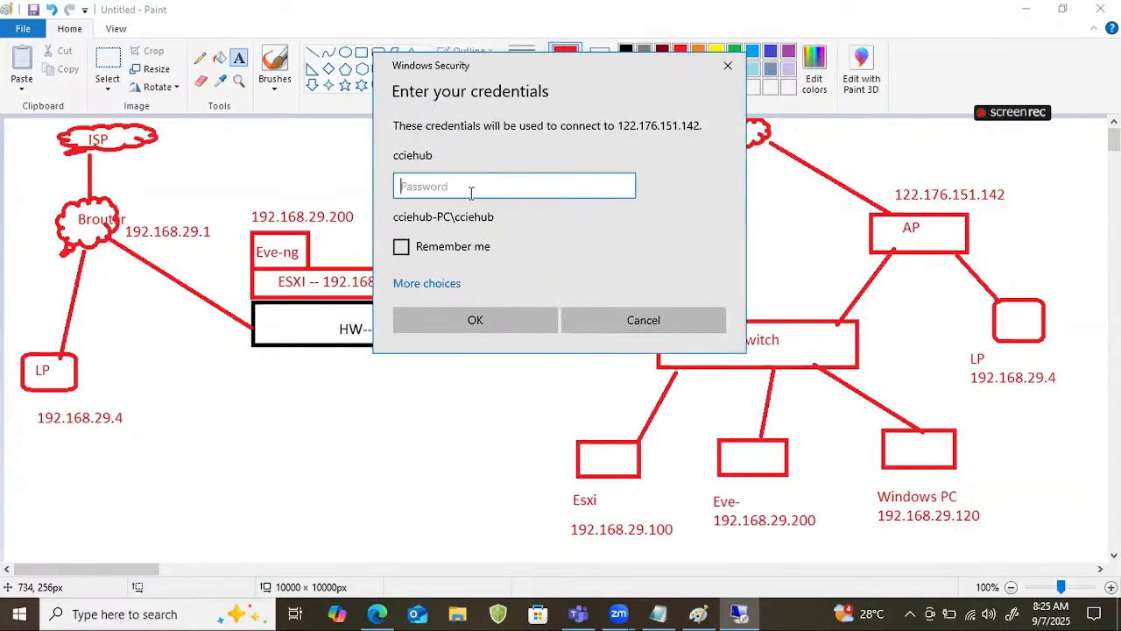
Enter the remote account's password and accept the untrusted certificate to connect to the remote Windows PC.
text(•••••••••)
key(Return)
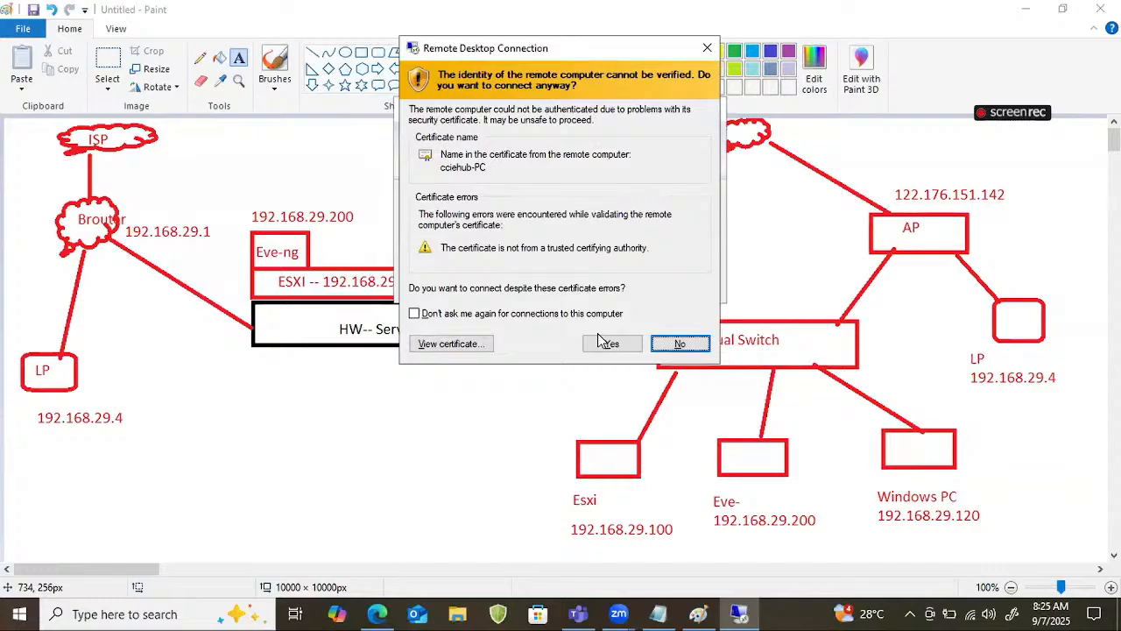
click(610, 344)
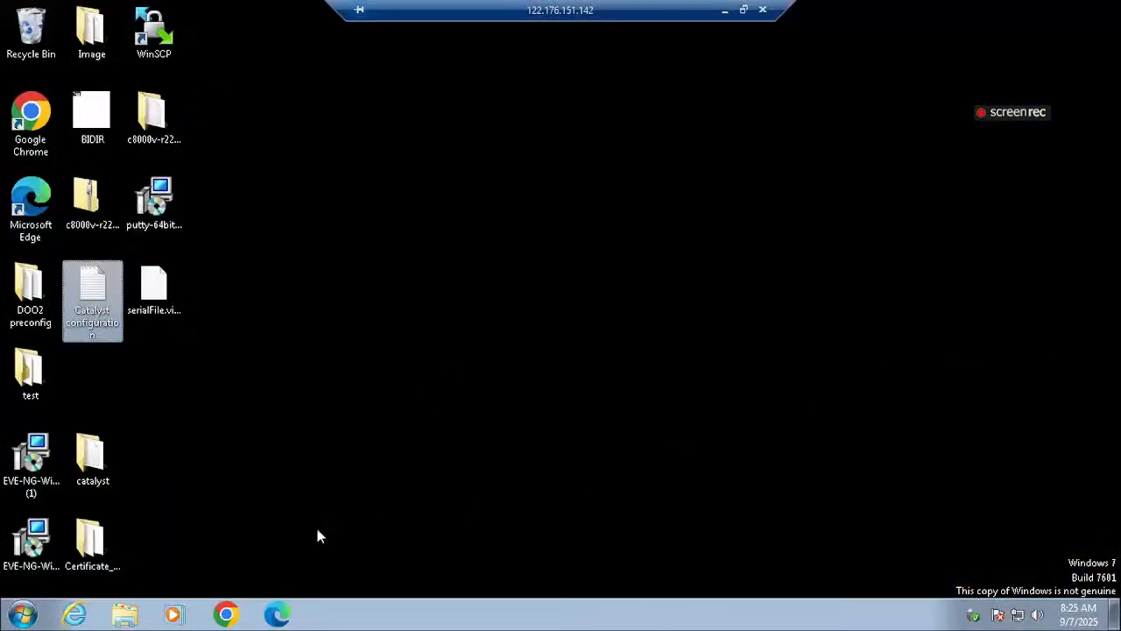
Open Chrome on the remote desktop and load the EVE server at 192.168.29.200.
click(227, 615)
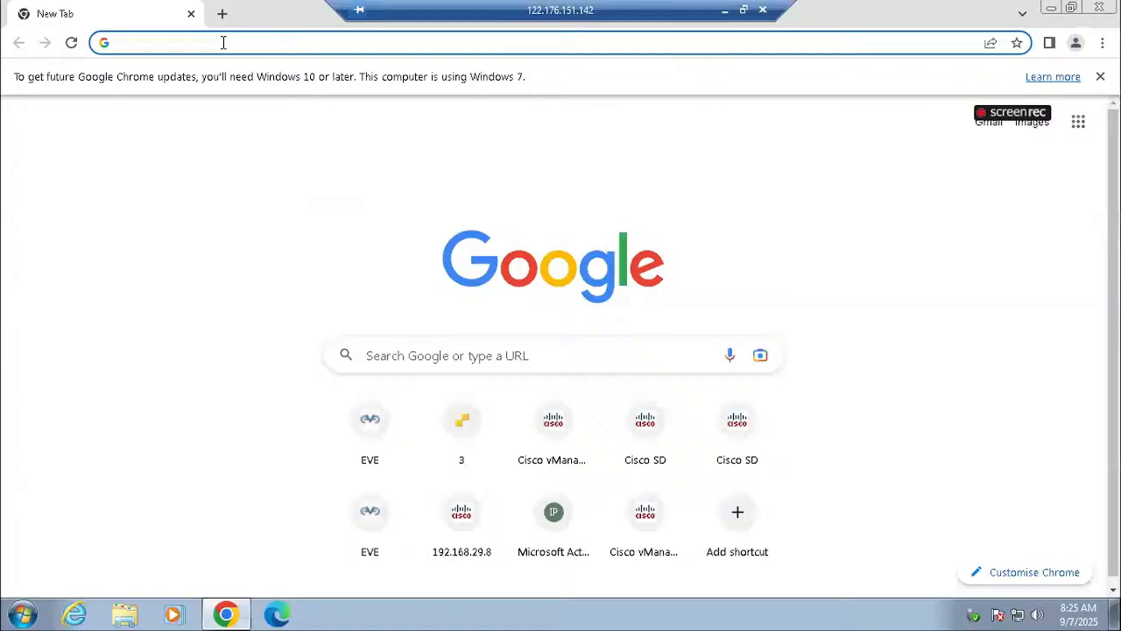
click(223, 42)
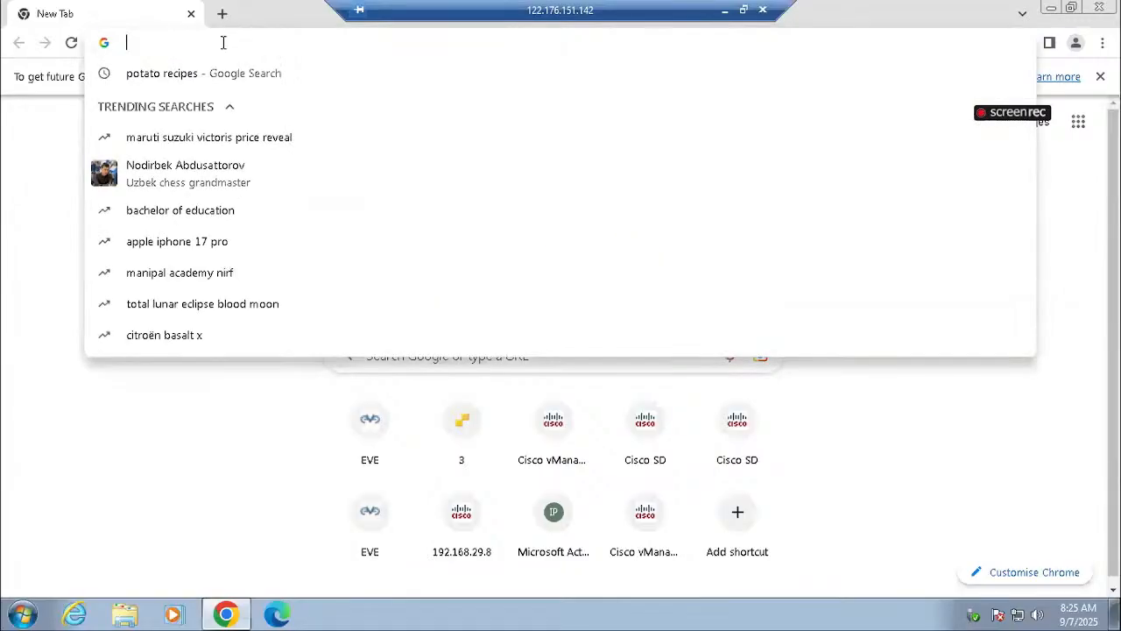
text(192)
key(Right)
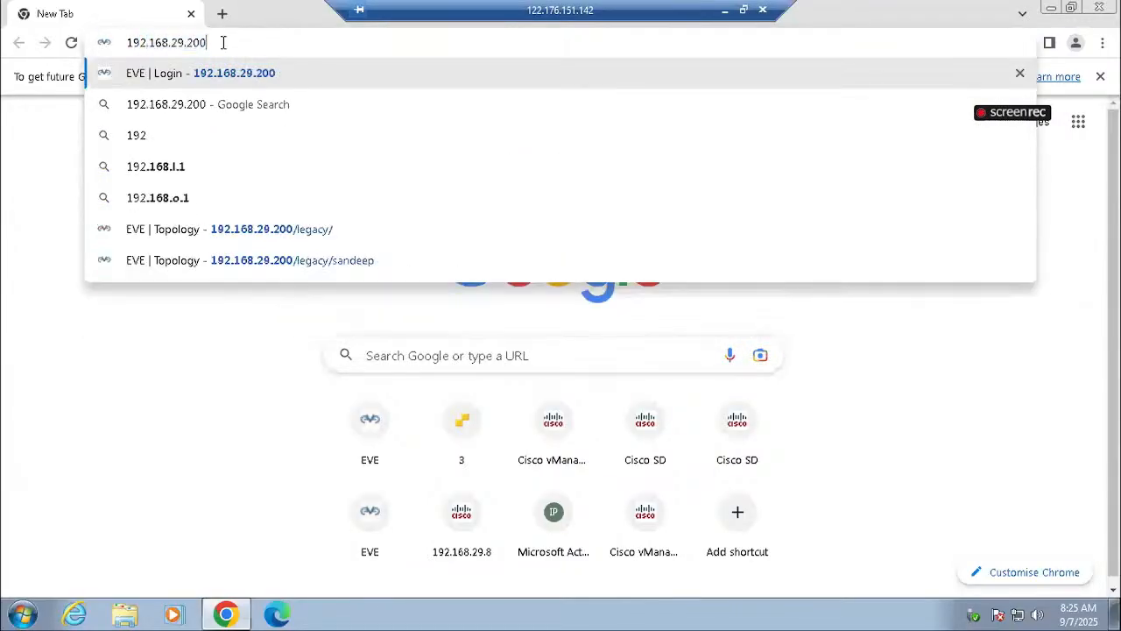
key(BackSpace)
text(0)
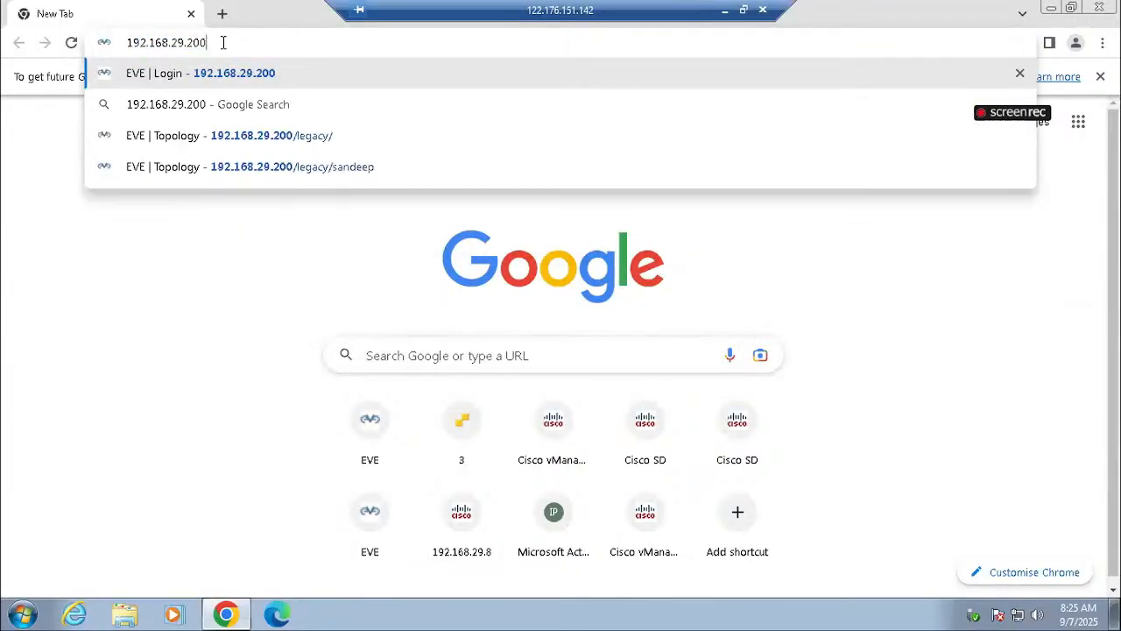
key(Return)
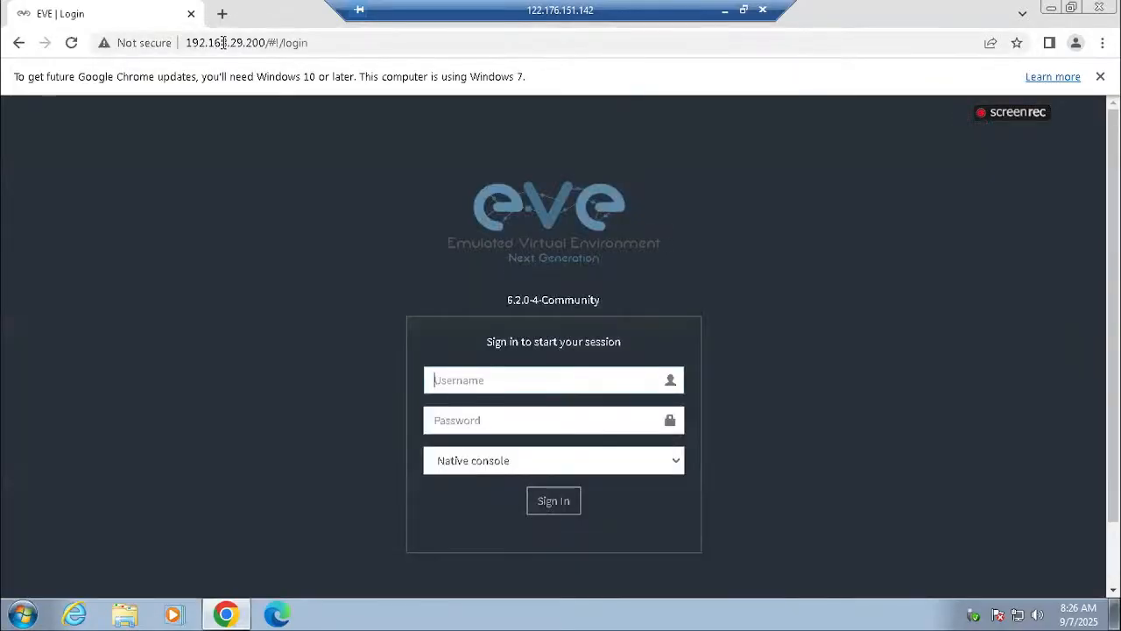
Sign in to EVE with the username admin and the account password.
click(474, 380)
text(admin)
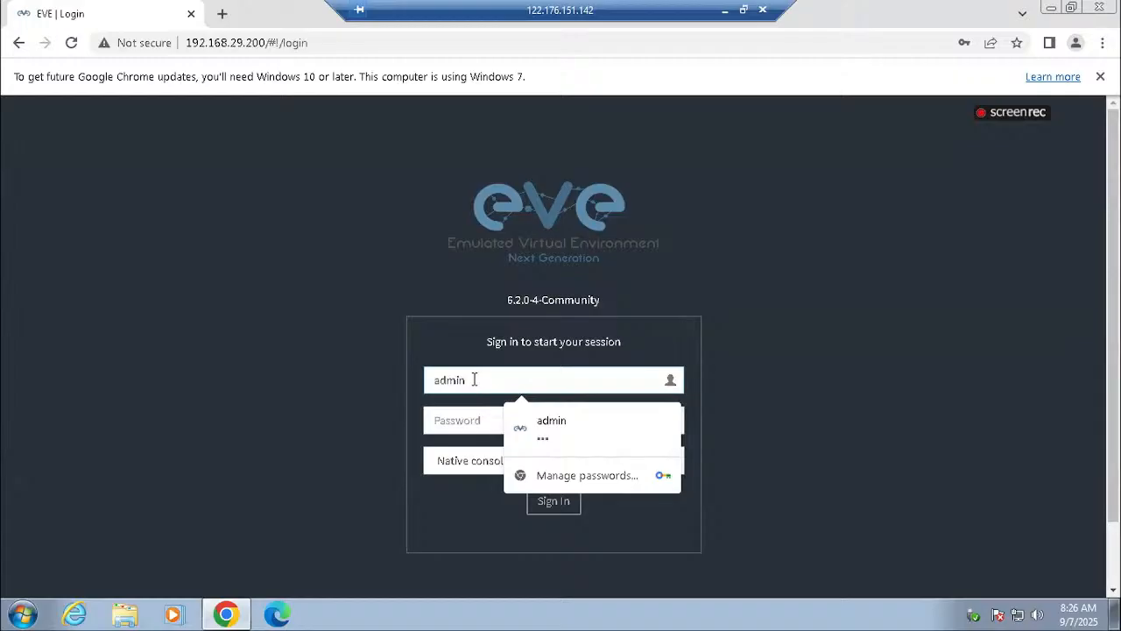
key(Tab)
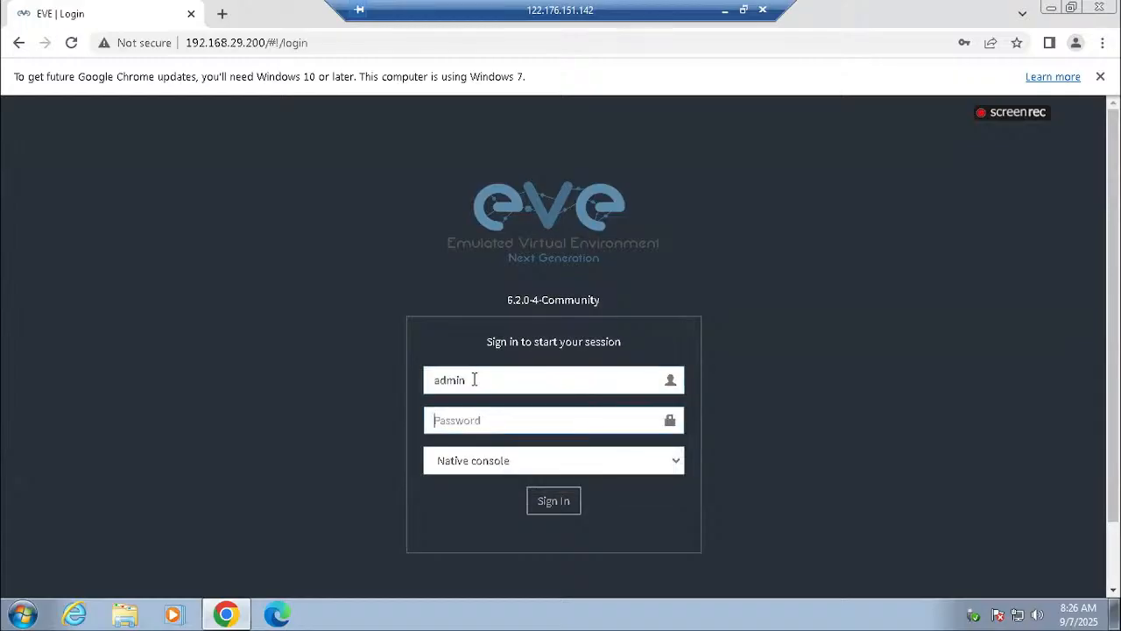
text(eve)
key(Return)
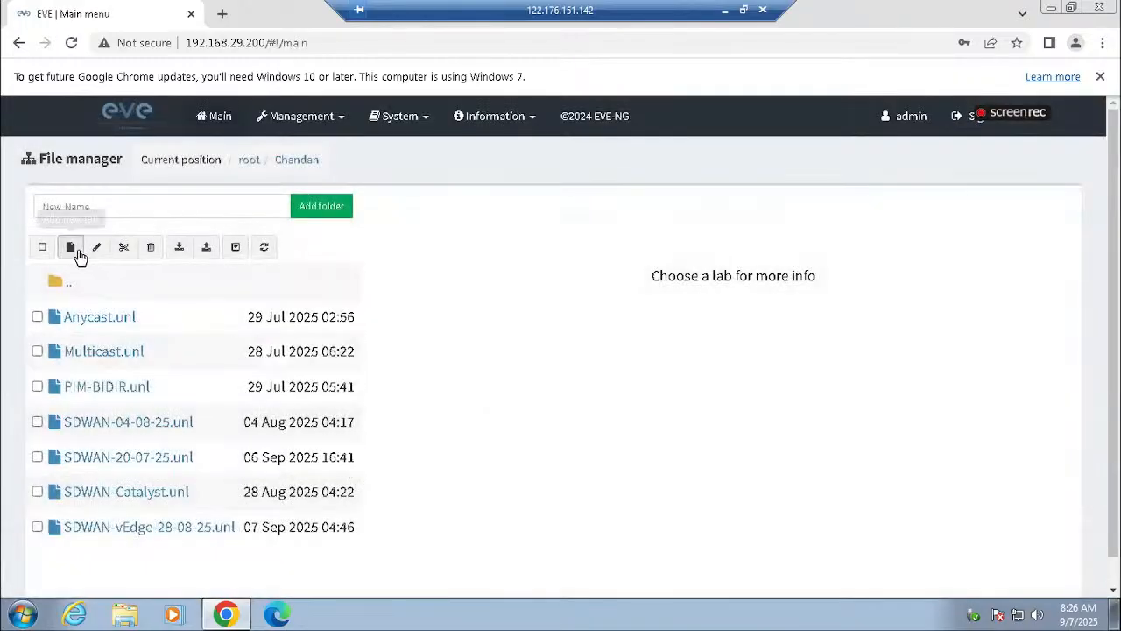
Add a folder named with the student's first name in the root directory and open it.
click(60, 282)
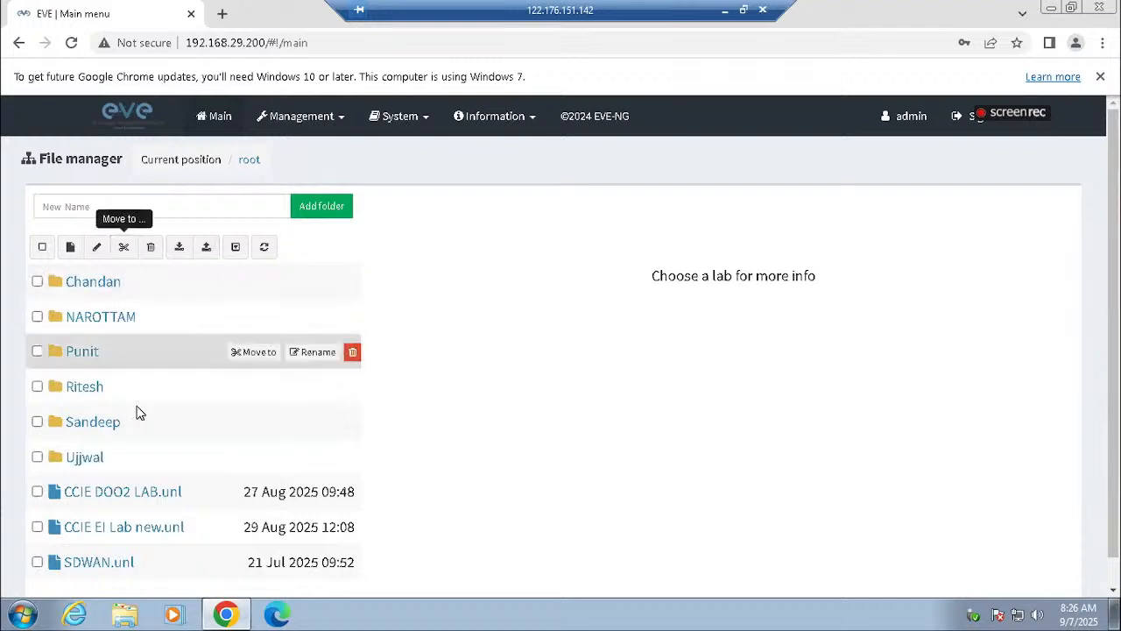
click(180, 209)
text(Sunil)
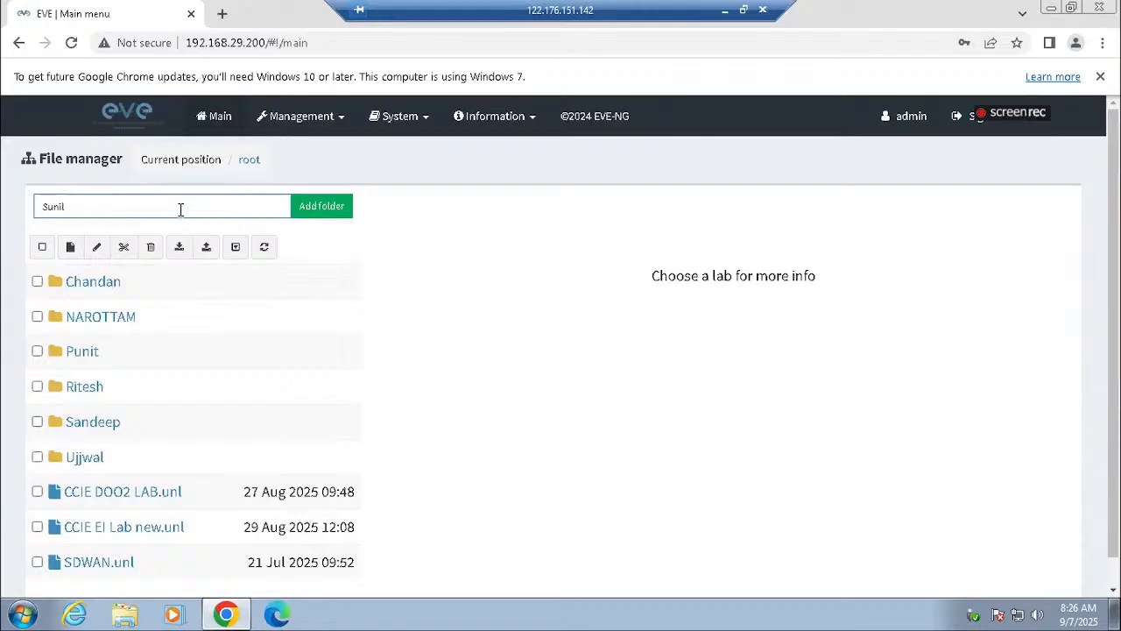
click(315, 212)
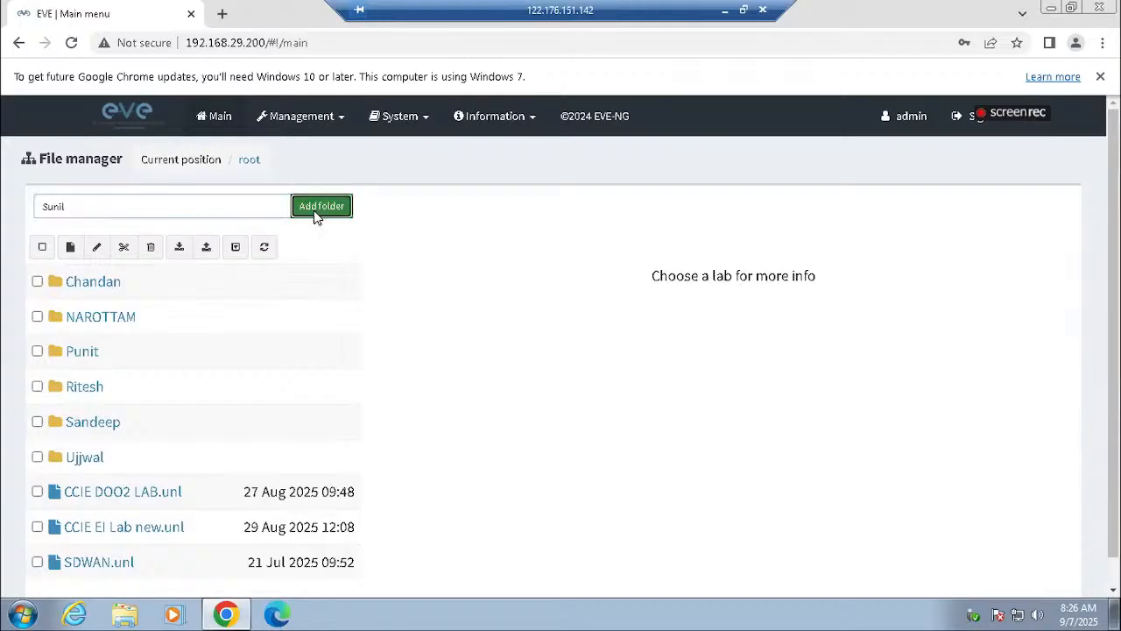
click(69, 462)
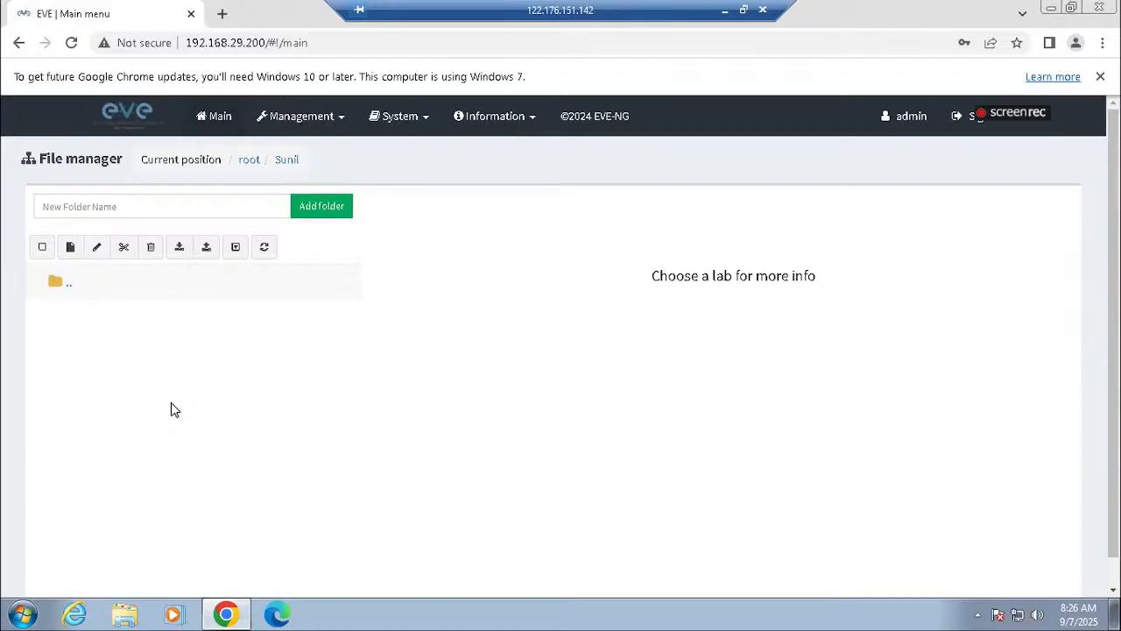
Create a new lab named SDWAN-LAB-1 inside the new folder.
click(214, 199)
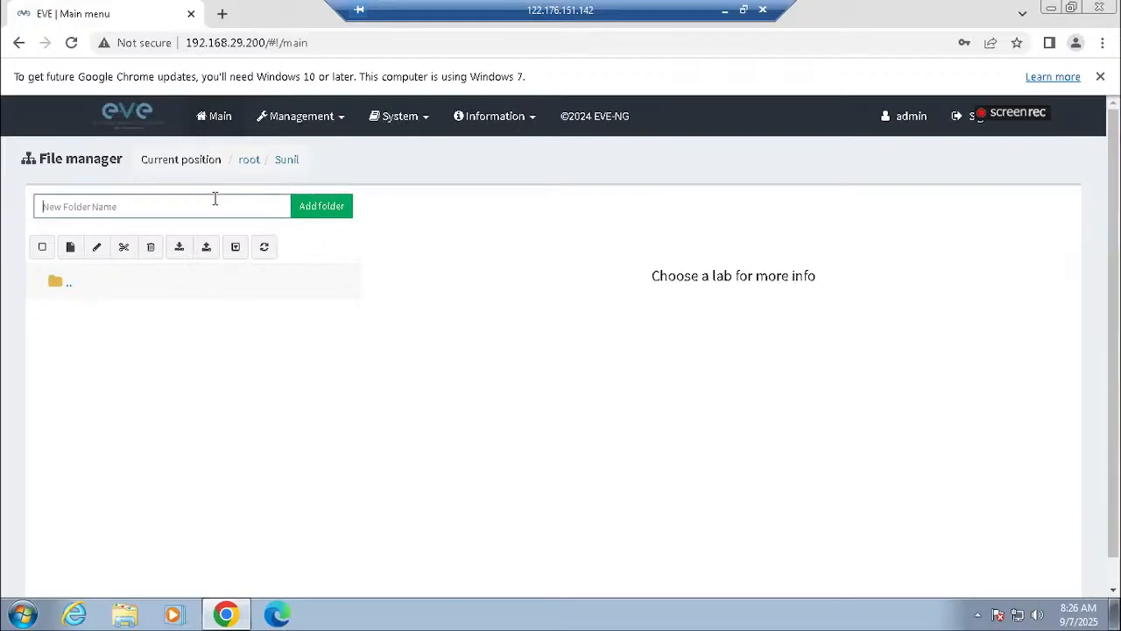
text(S)
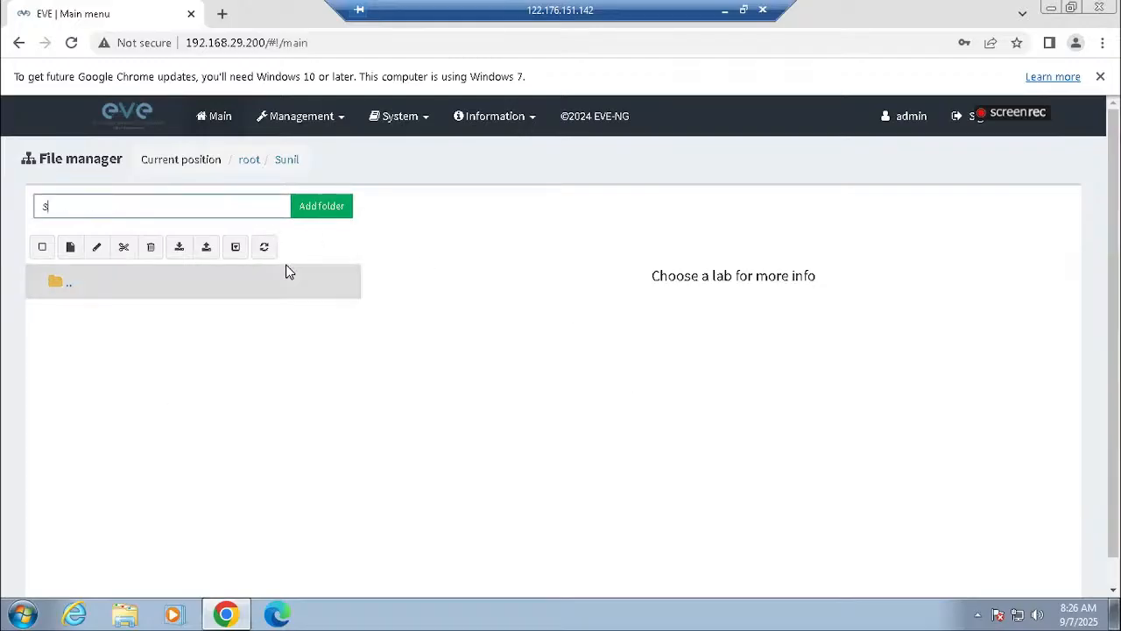
text(DWAN-LAB-1)
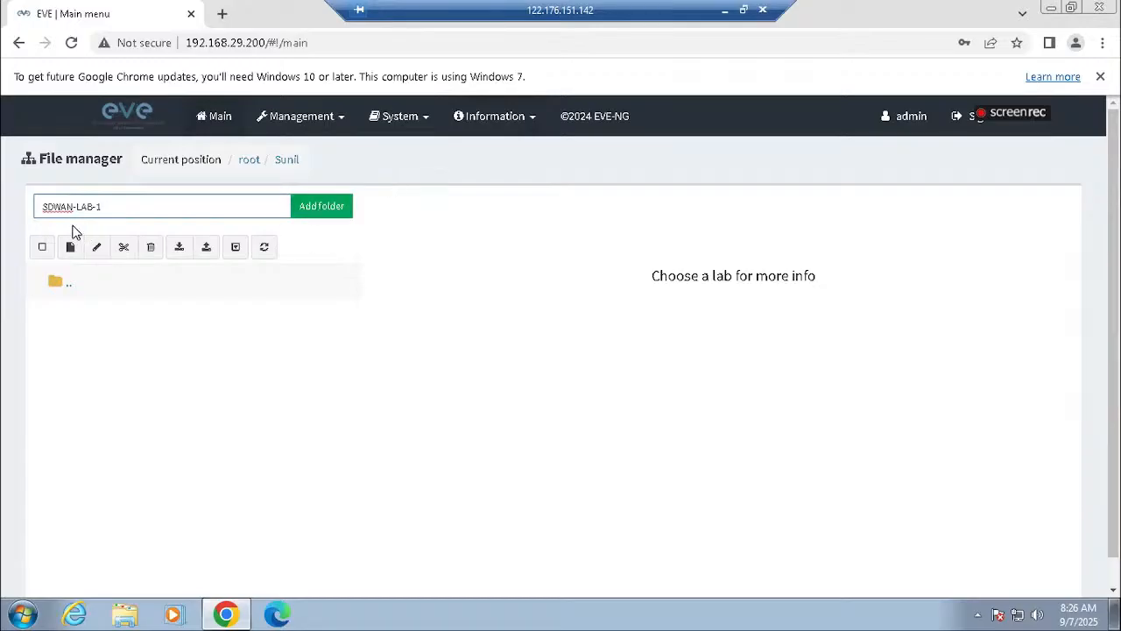
triple_click(132, 208)
key(ctrl+c)
key(BackSpace)
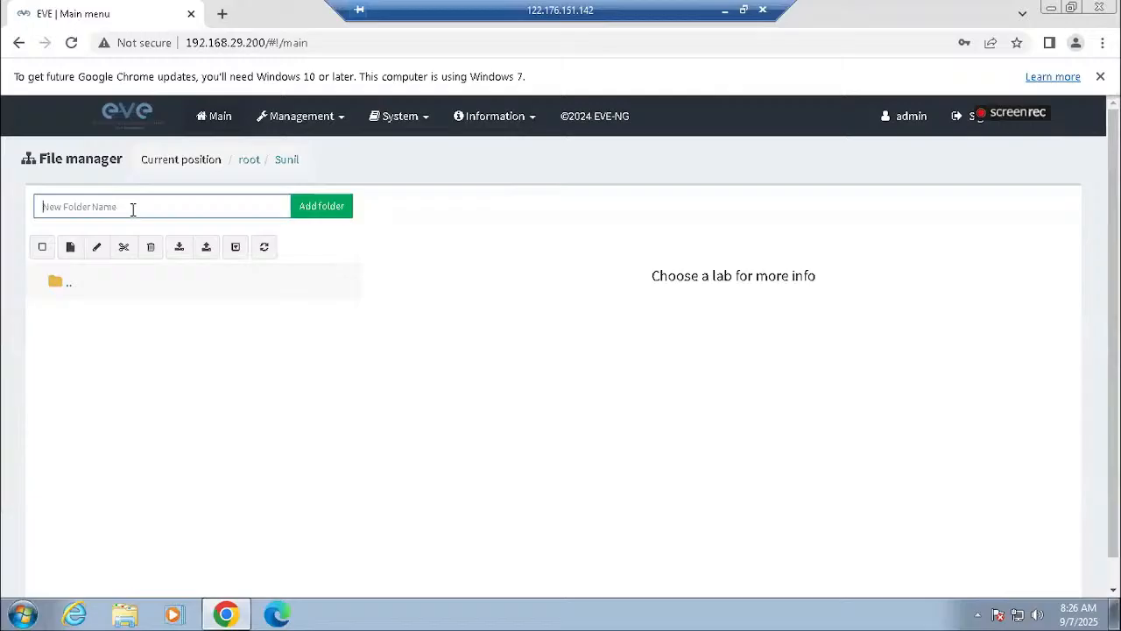
click(70, 247)
click(260, 238)
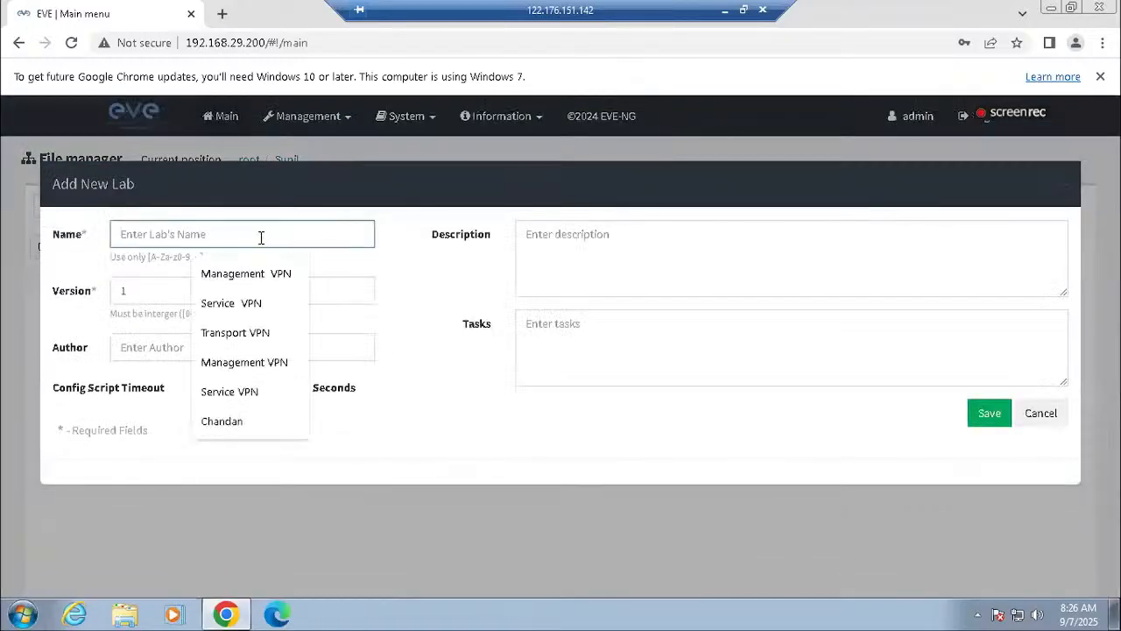
key(ctrl+v)
click(1003, 419)
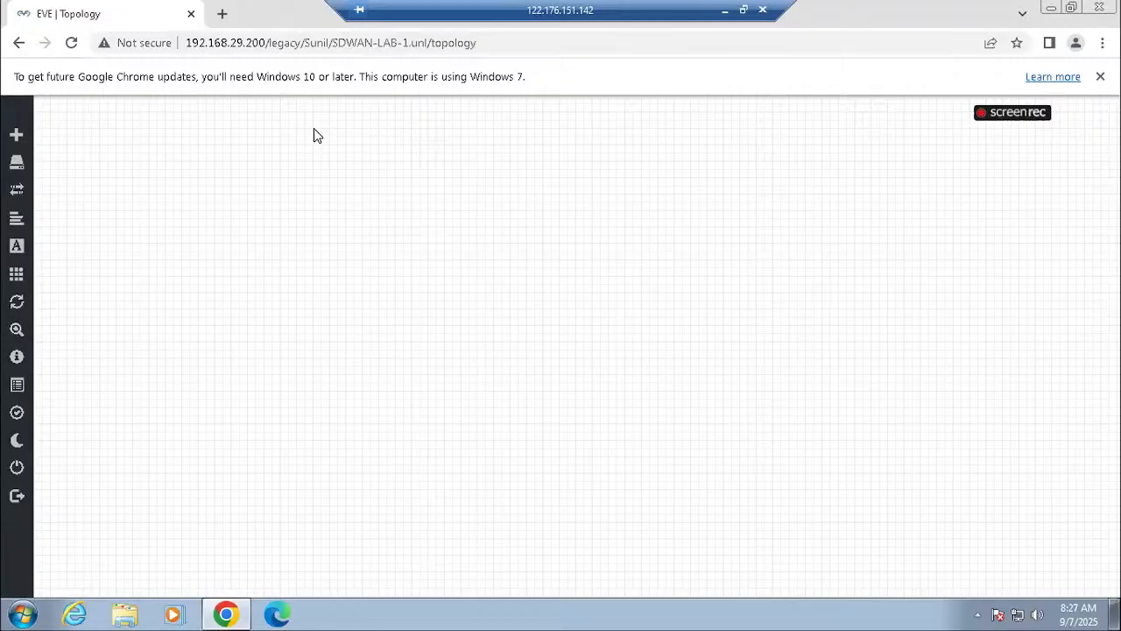
Disconnect the remote session and switch to the local Edge browser's EVE login page at 192.168.29.200.
click(761, 12)
click(614, 344)
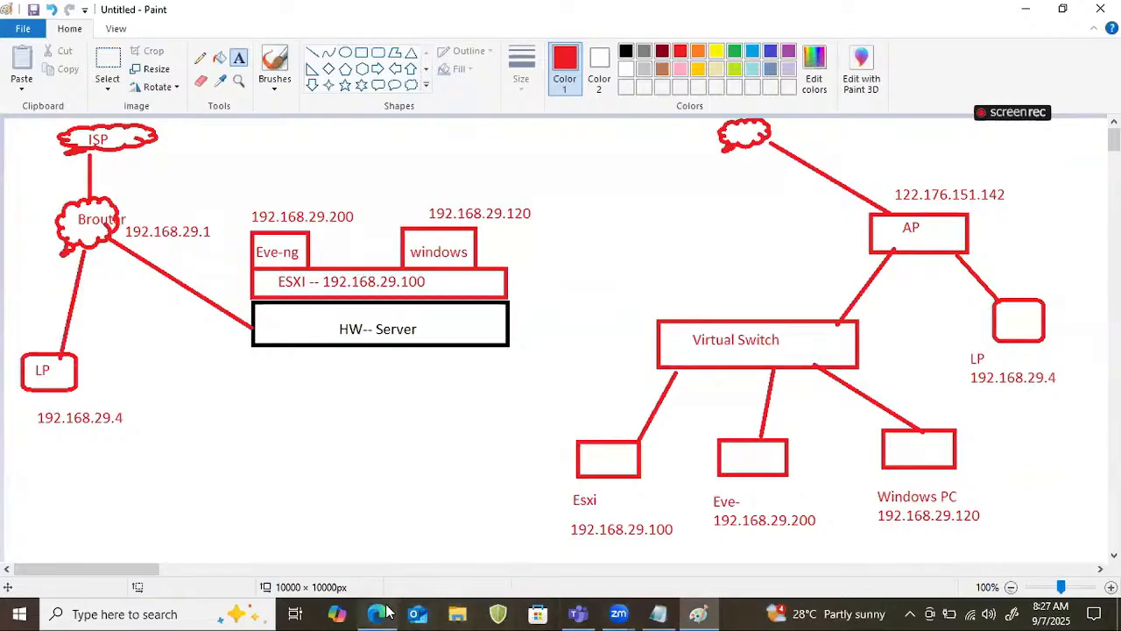
mouse_move(386, 610)
mouse_move(376, 613)
click(378, 536)
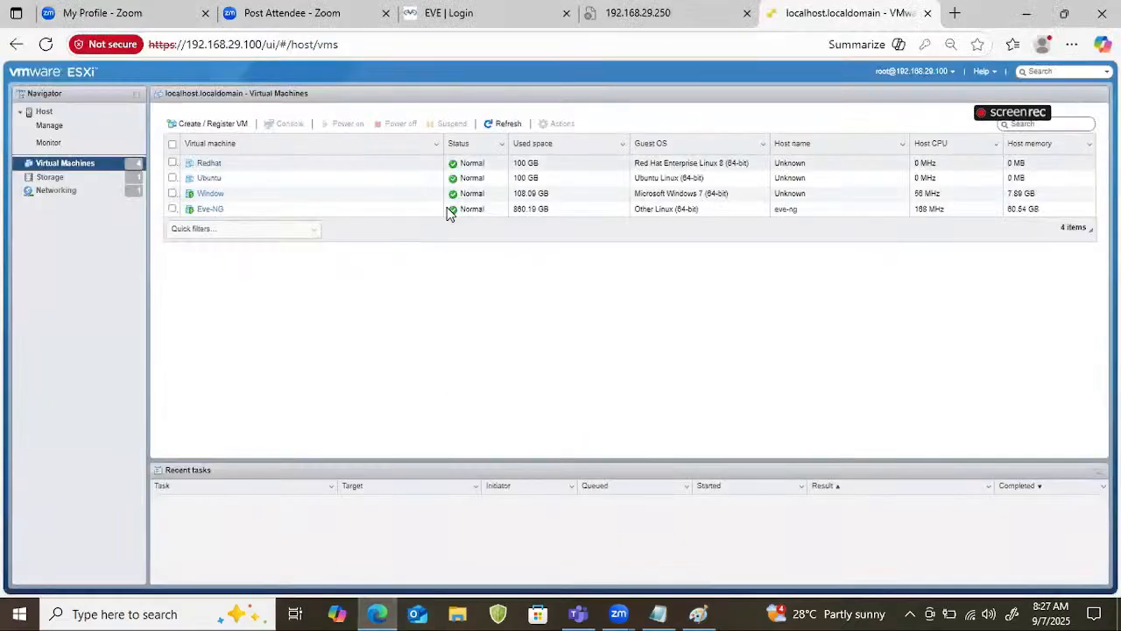
click(486, 15)
key(Right)
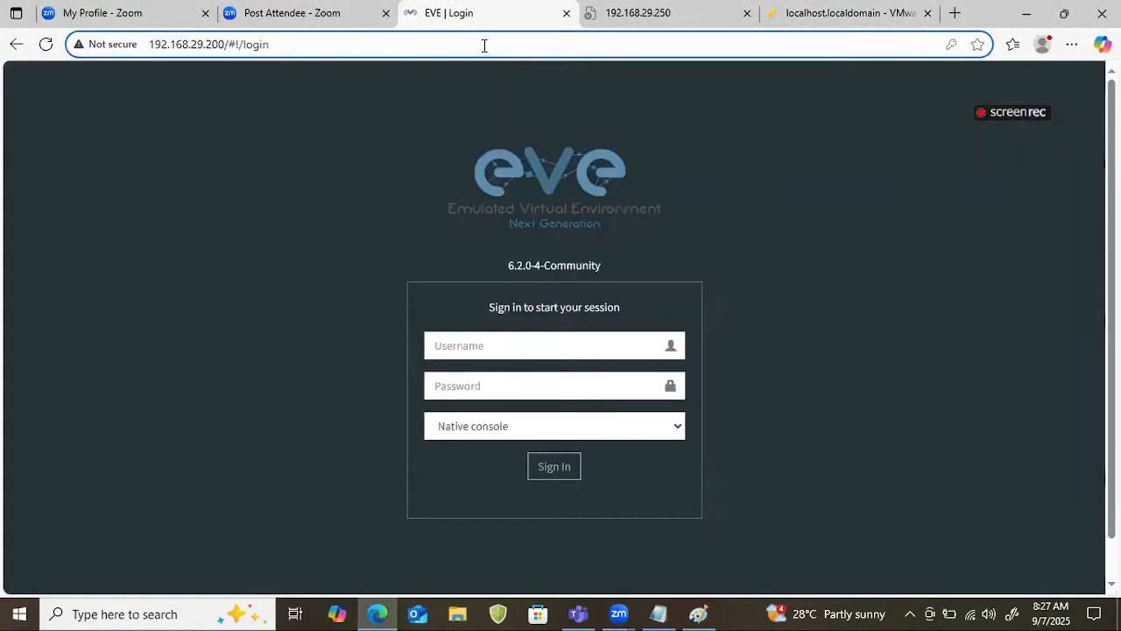
key(Return)
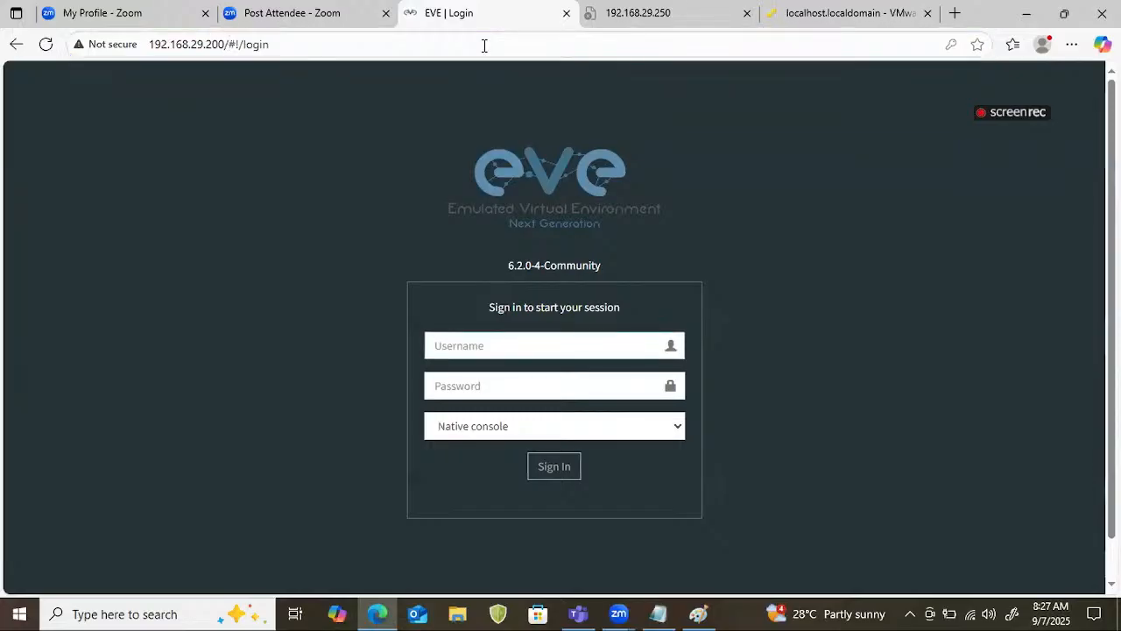
Sign in to EVE with the saved admin username and password.
click(481, 346)
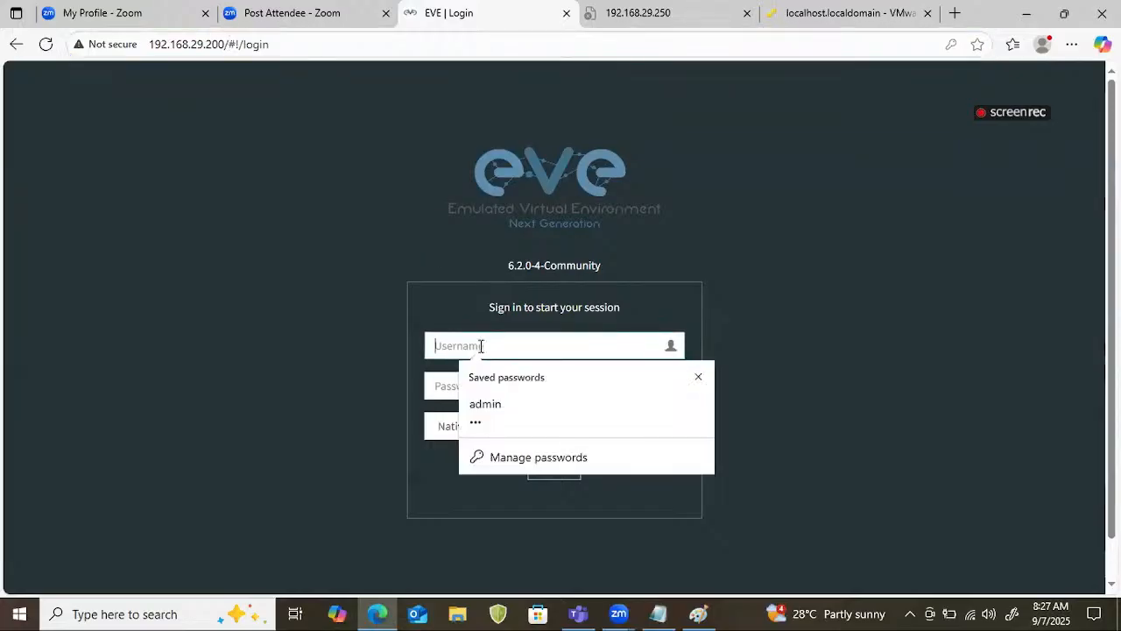
click(493, 400)
click(538, 466)
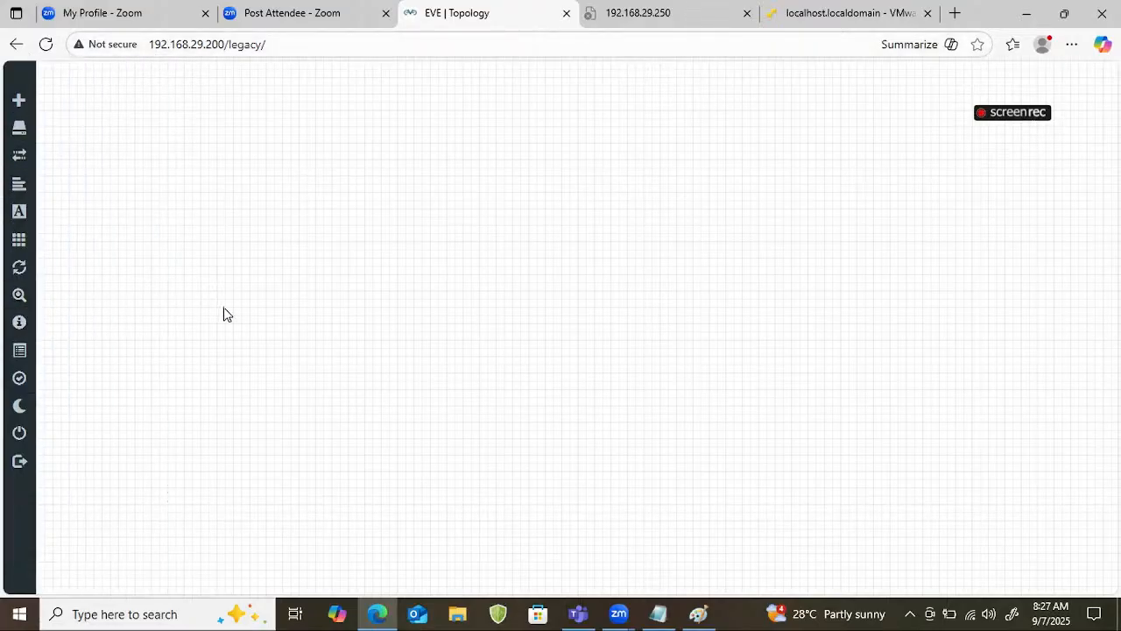
Add one Viptela vManage node near the canvas's upper-left area, using image vtmgmt-19.2.3 and the other default settings.
right_click(209, 130)
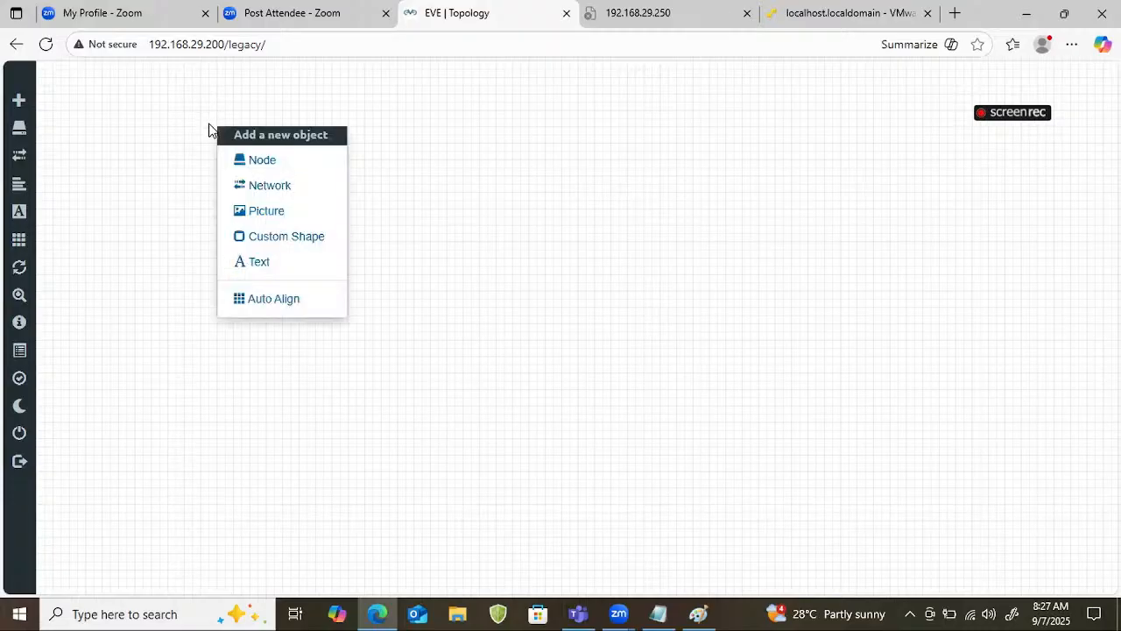
click(261, 161)
text(v)
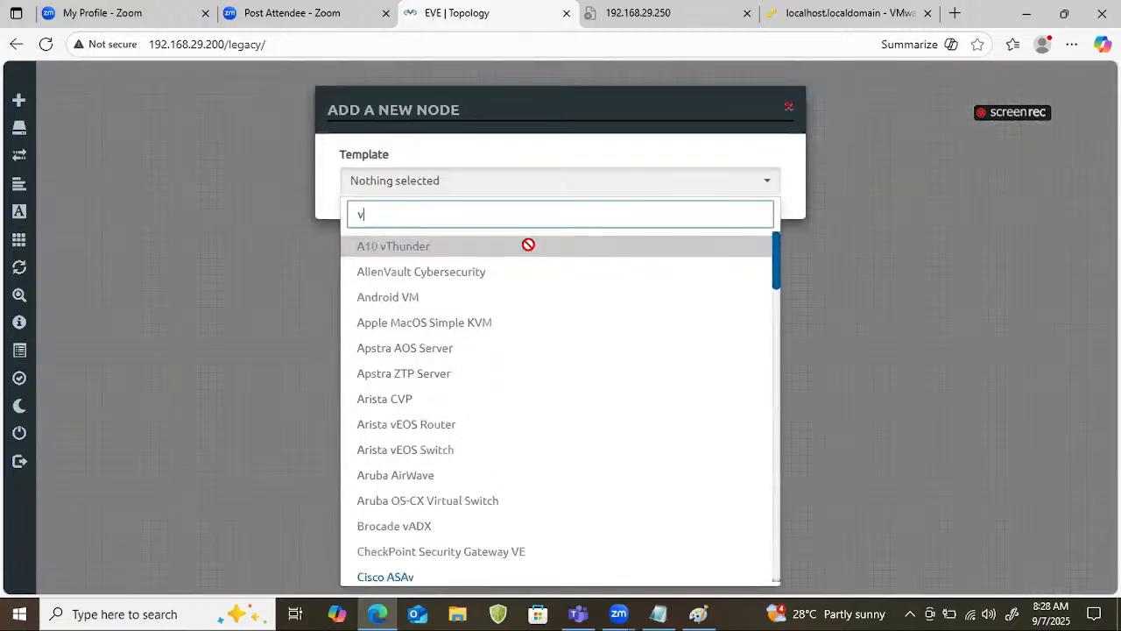
text(mana)
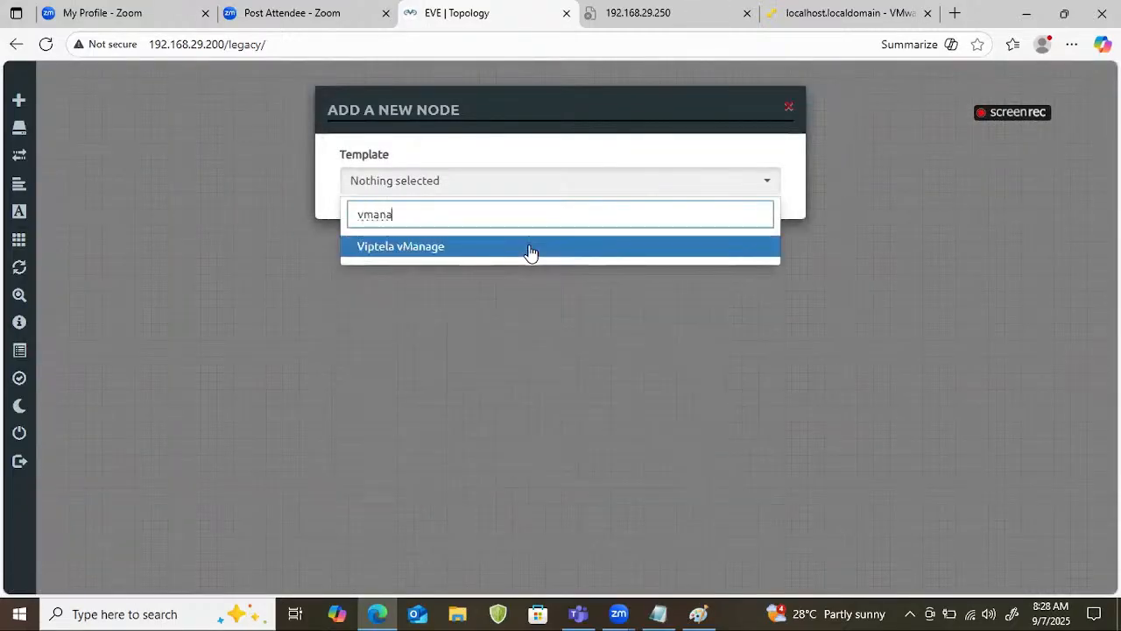
click(530, 249)
scroll(567, 313, down, 5)
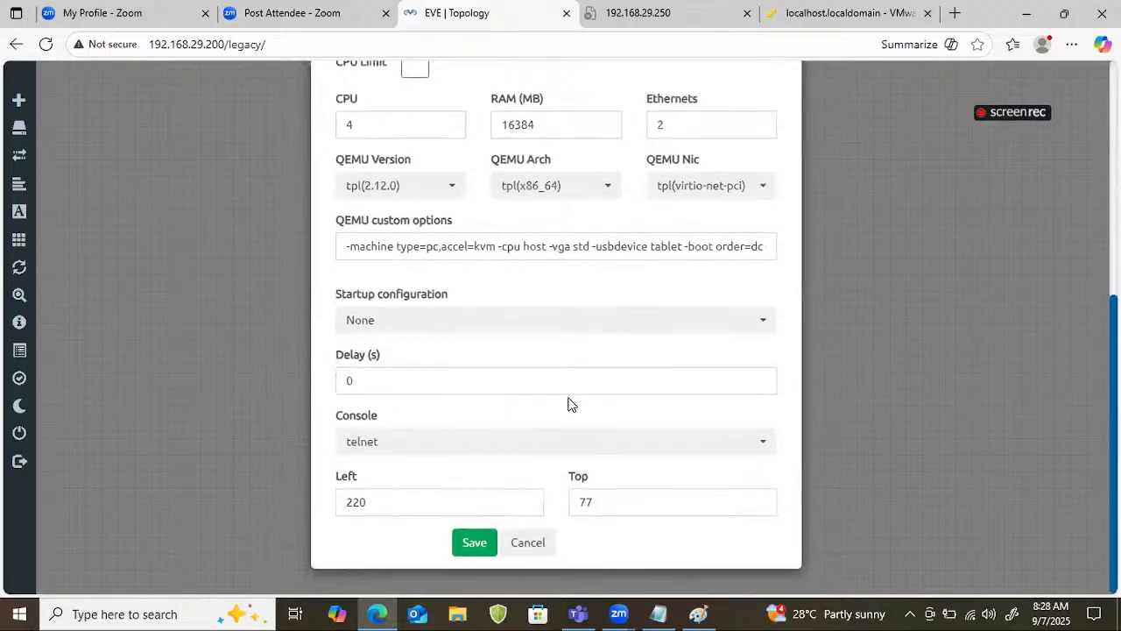
scroll(567, 403, up, 5)
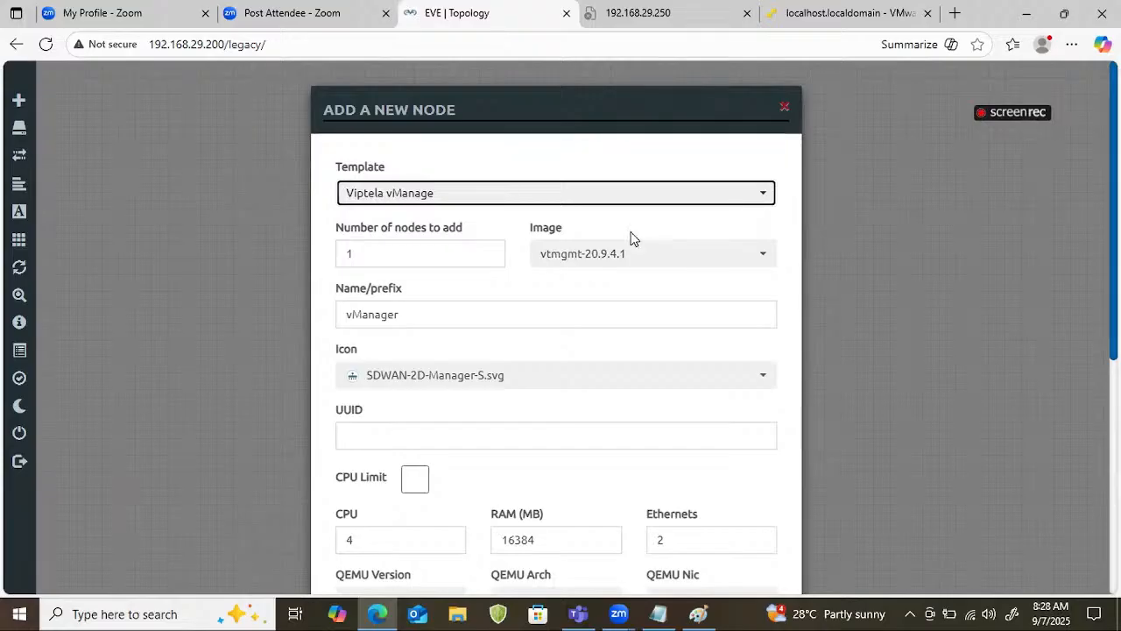
click(637, 265)
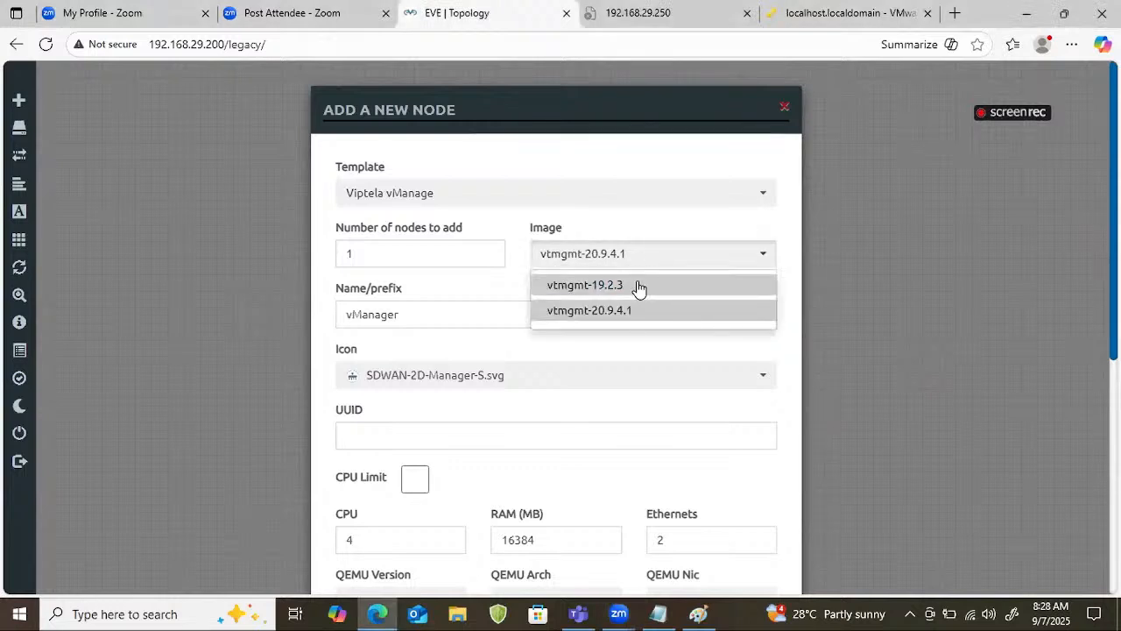
click(639, 287)
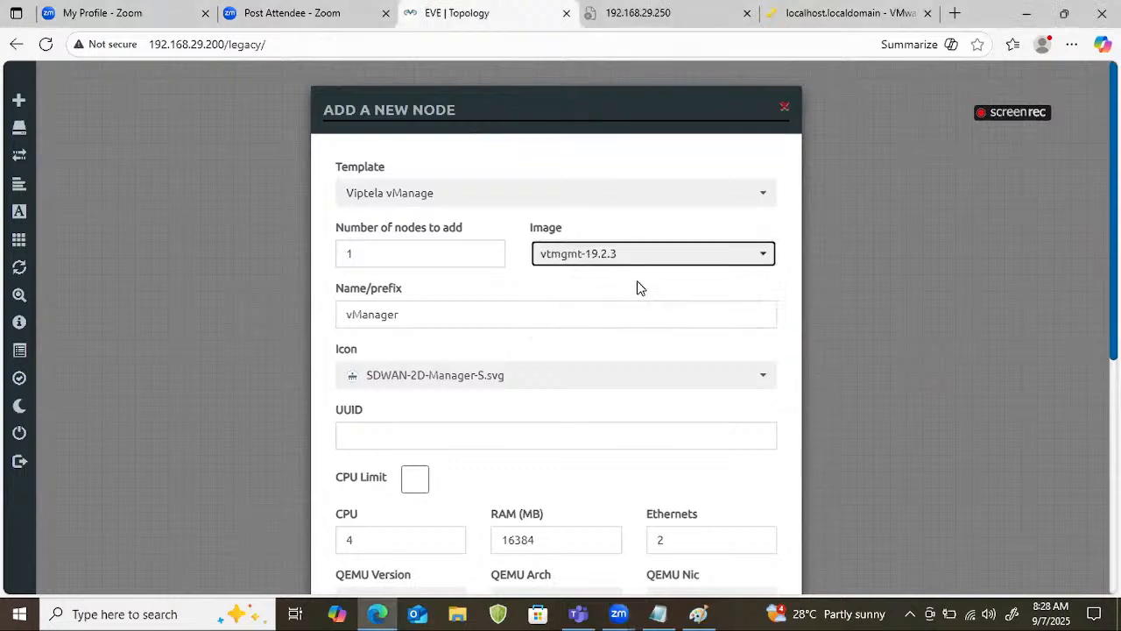
scroll(605, 350, down, 5)
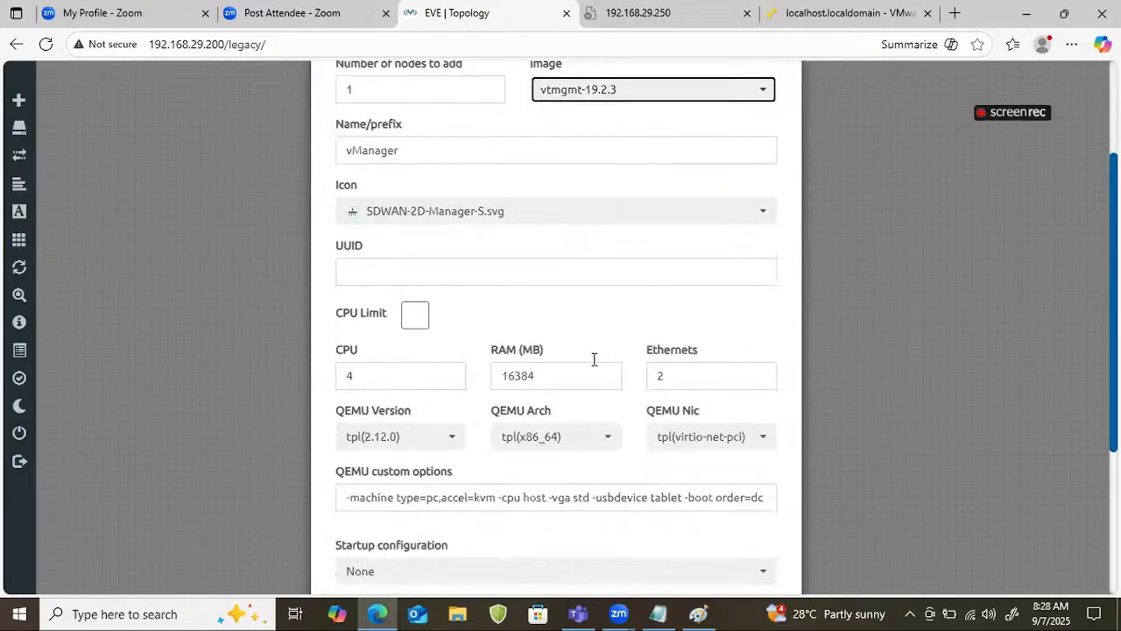
click(486, 543)
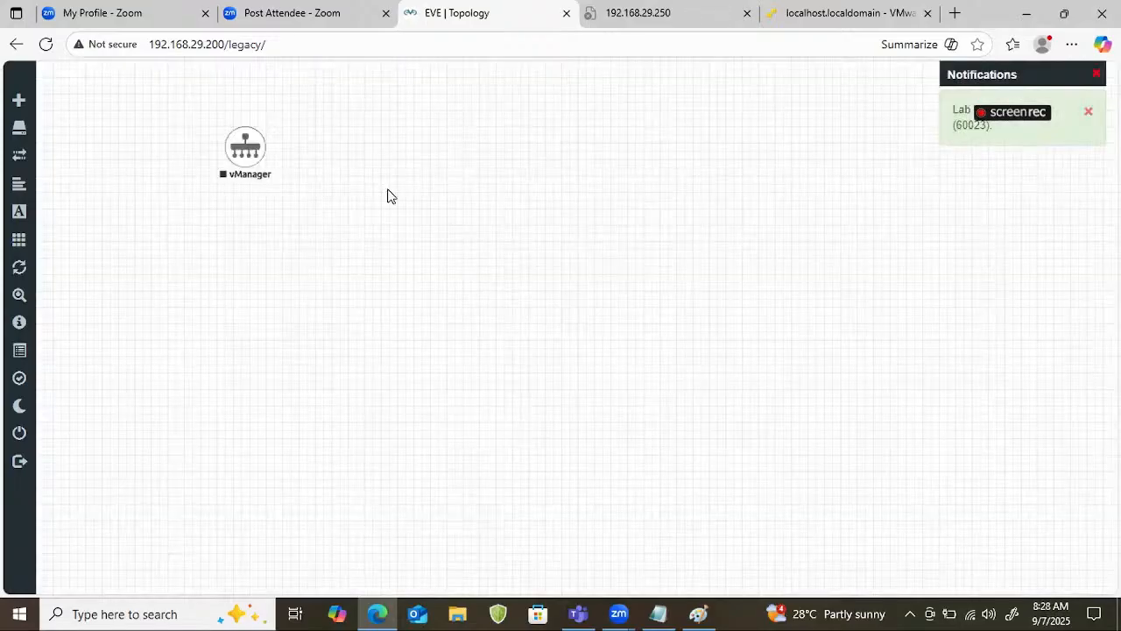
Add one Viptela vSmart node with image vtsmart-19.2.3 and place it directly below vManager.
right_click(261, 237)
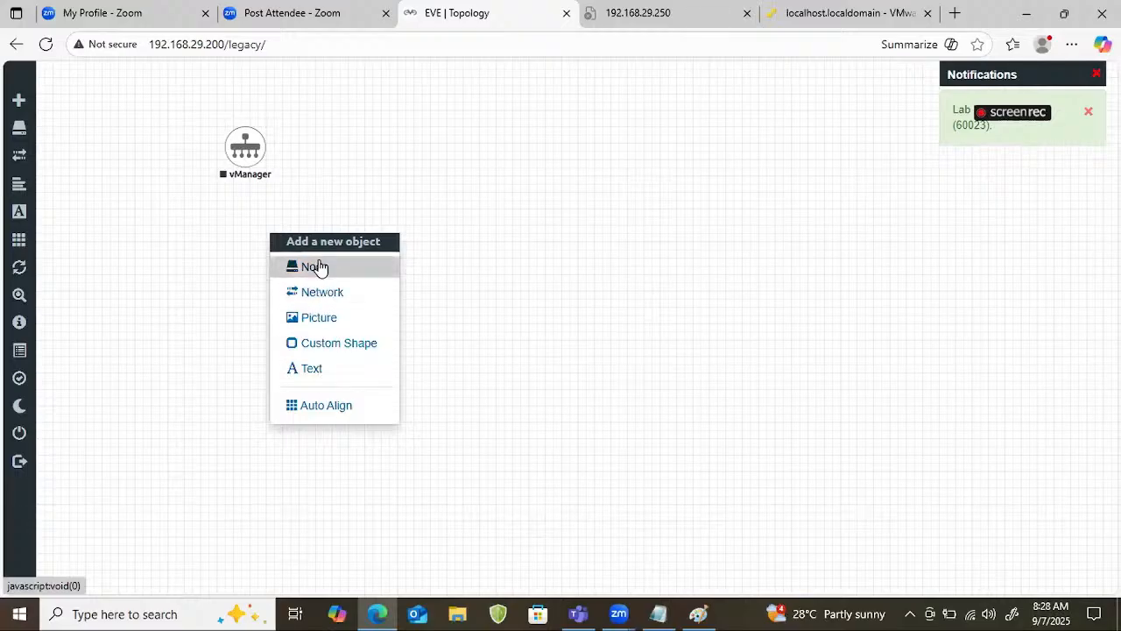
click(323, 264)
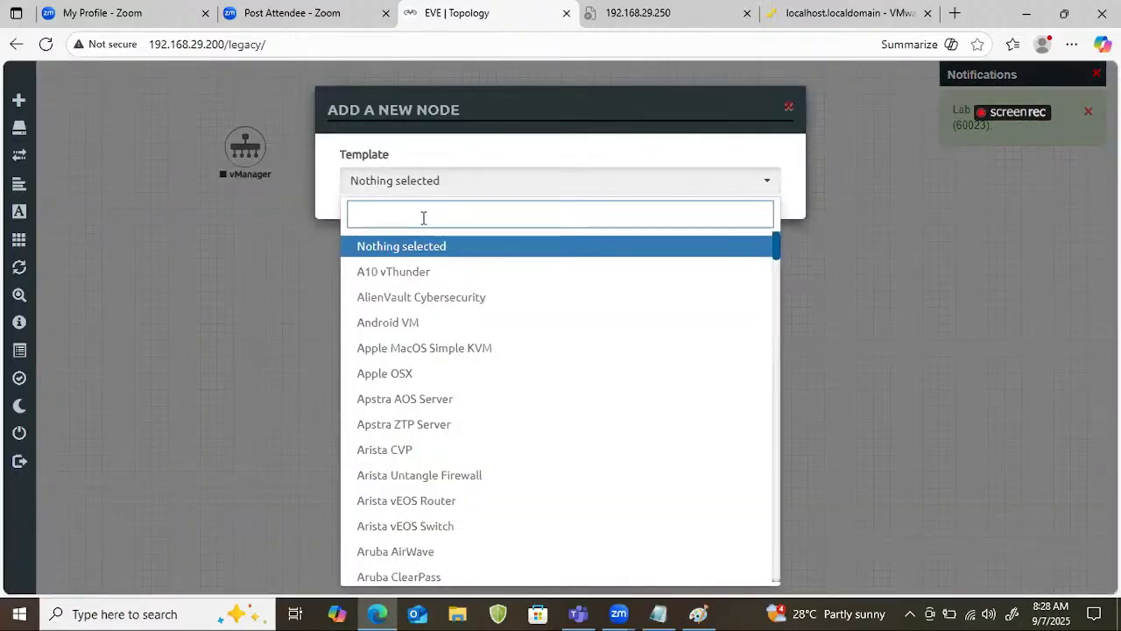
text(vs)
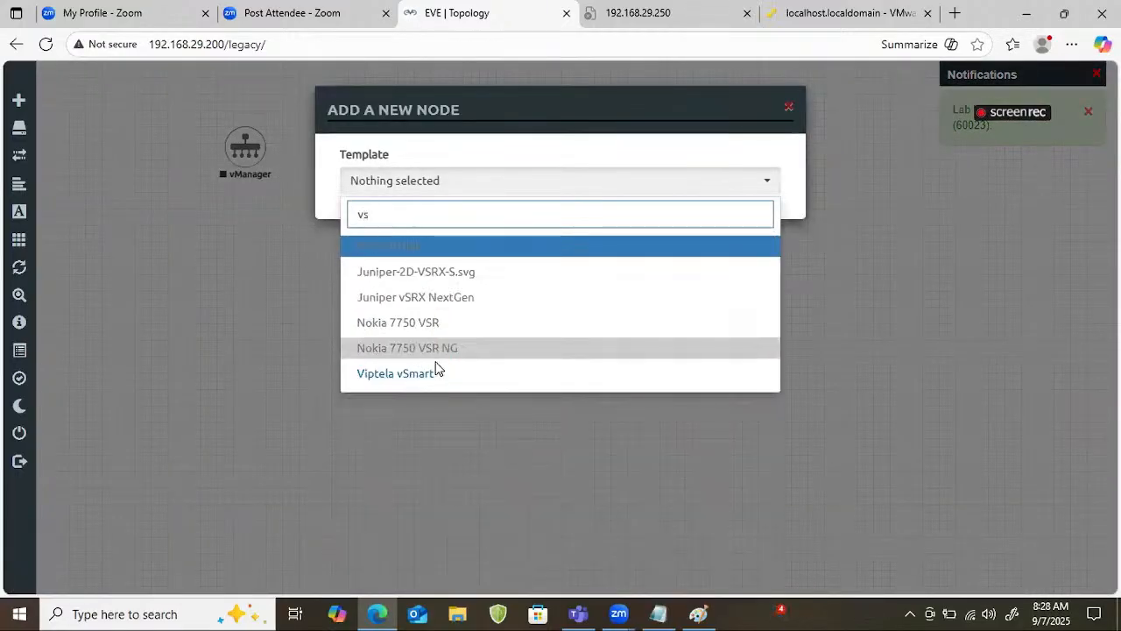
click(430, 369)
scroll(582, 324, down, 5)
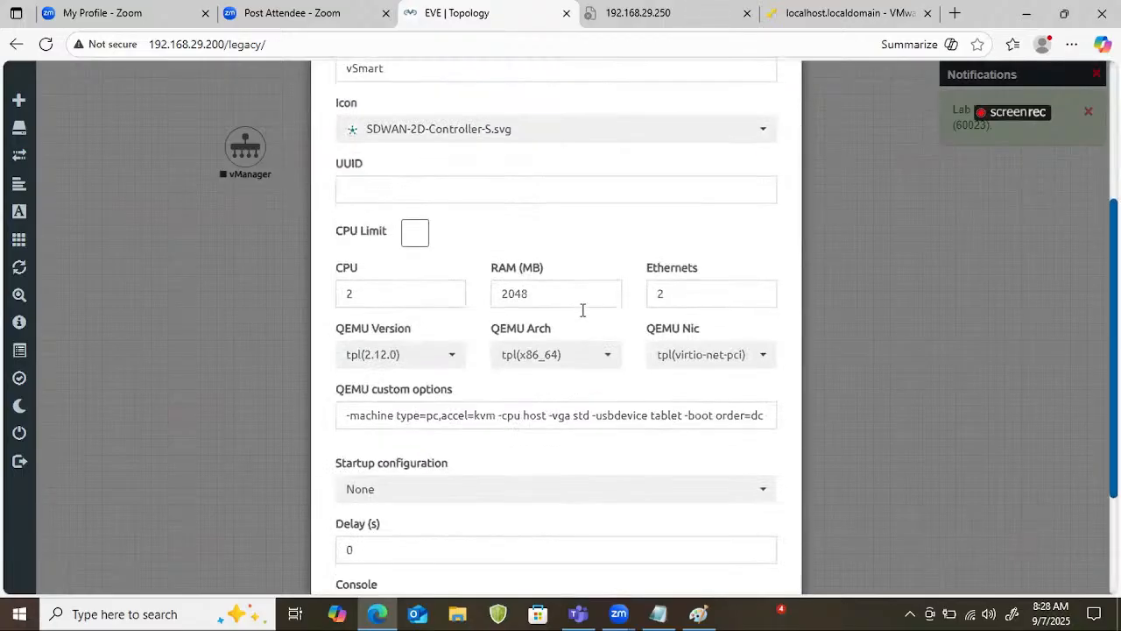
scroll(578, 384, up, 5)
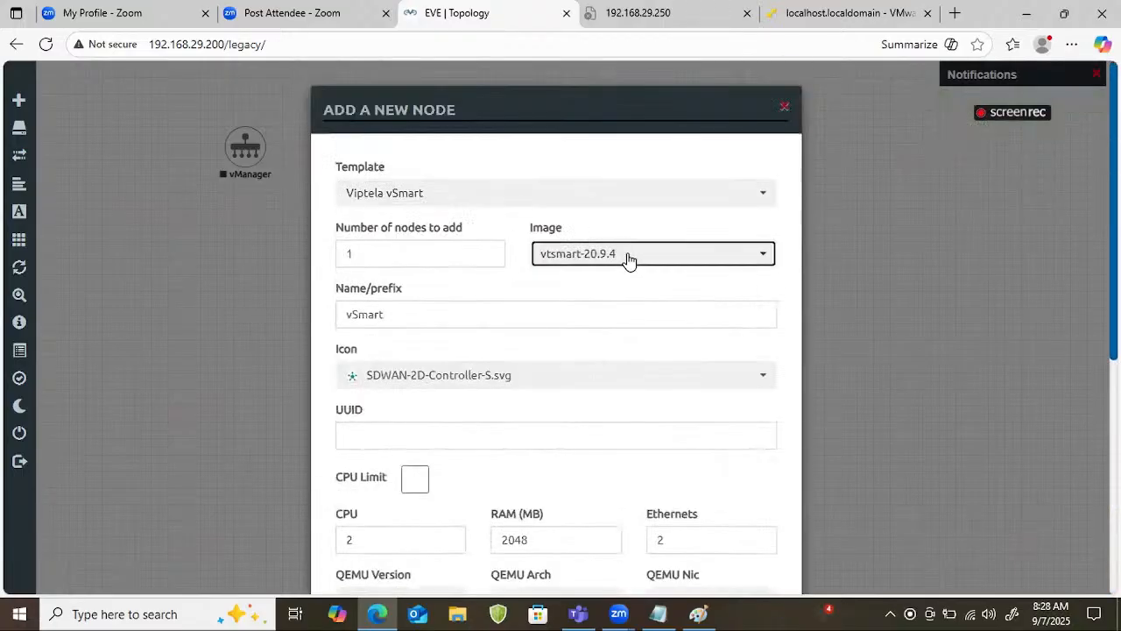
click(628, 257)
click(613, 287)
scroll(517, 395, down, 5)
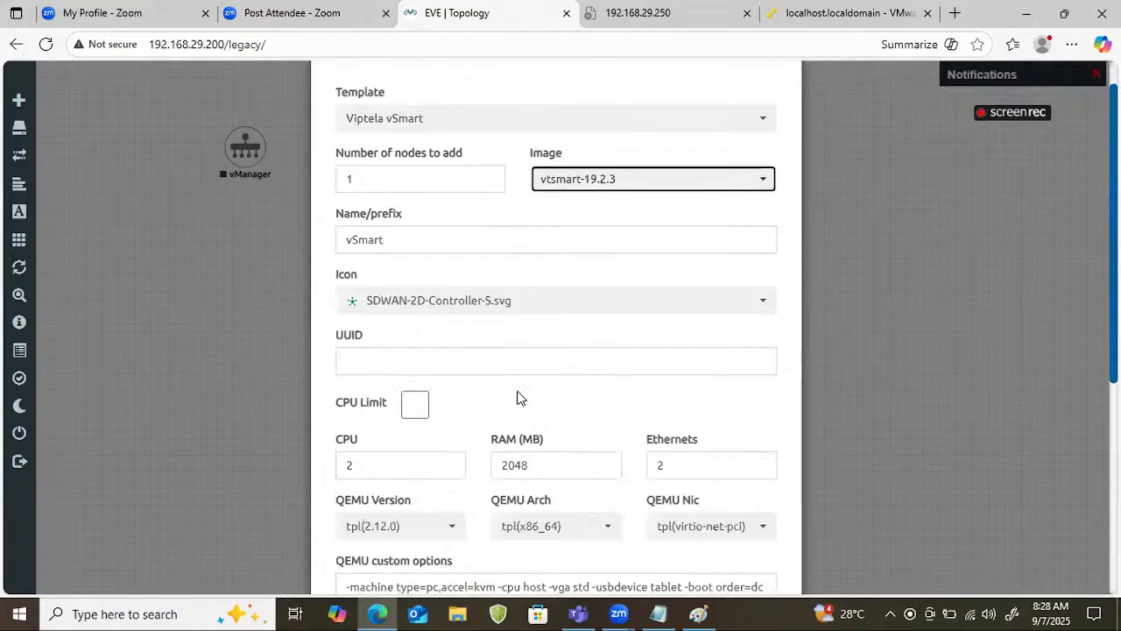
click(473, 542)
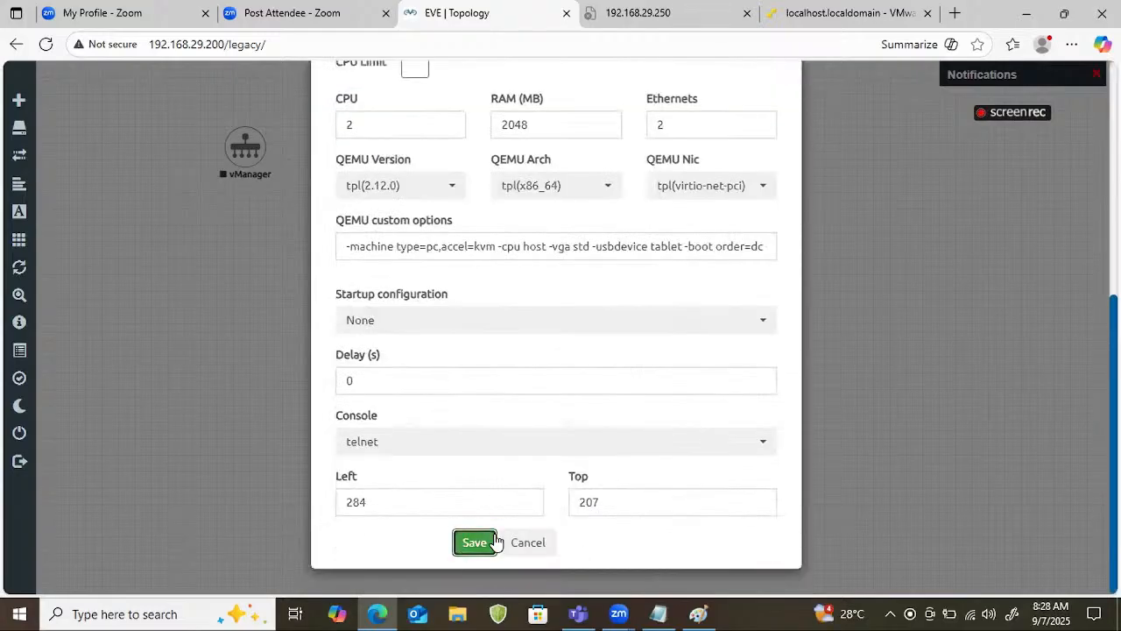
drag(280, 270, 243, 265)
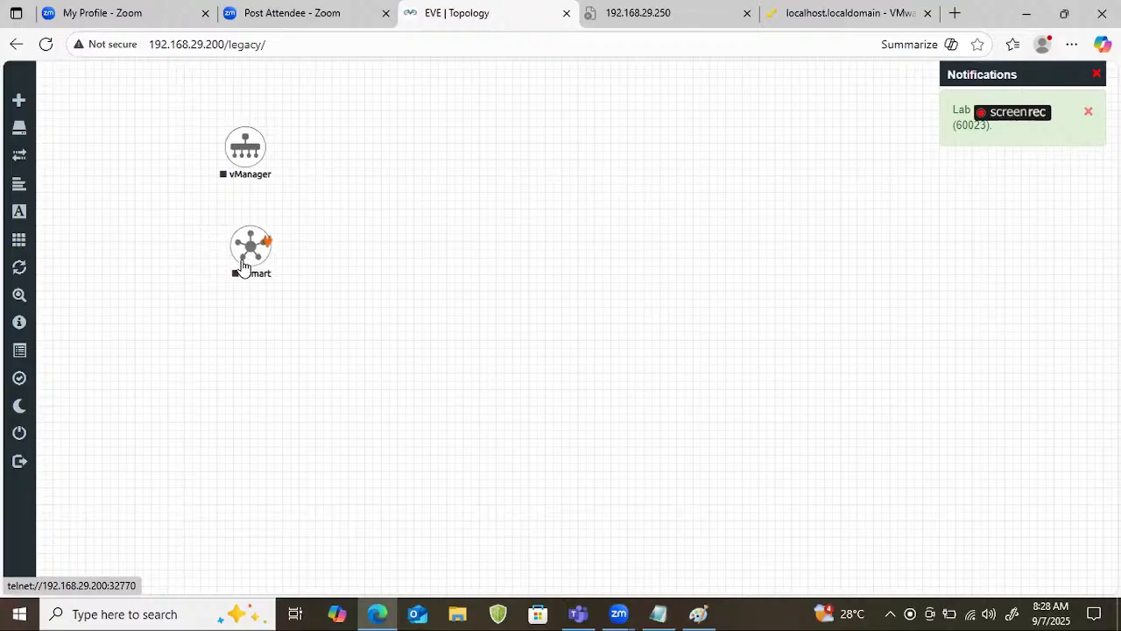
Add one Viptela vBond node with the default image vtbond-20.9.4 and place it directly below vSmart.
right_click(340, 273)
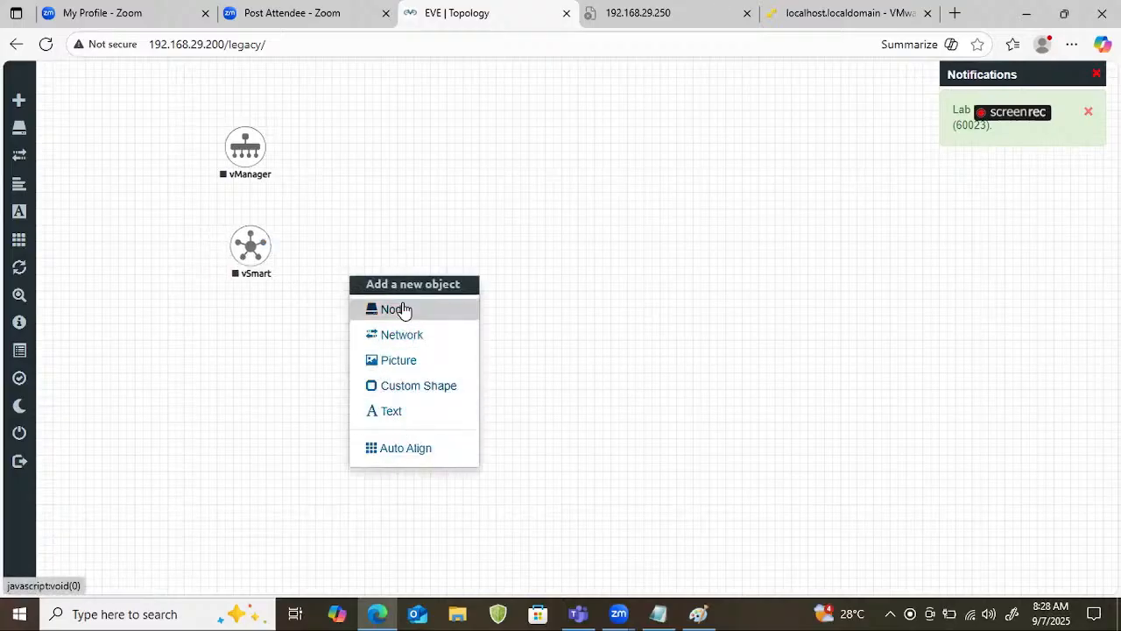
click(405, 309)
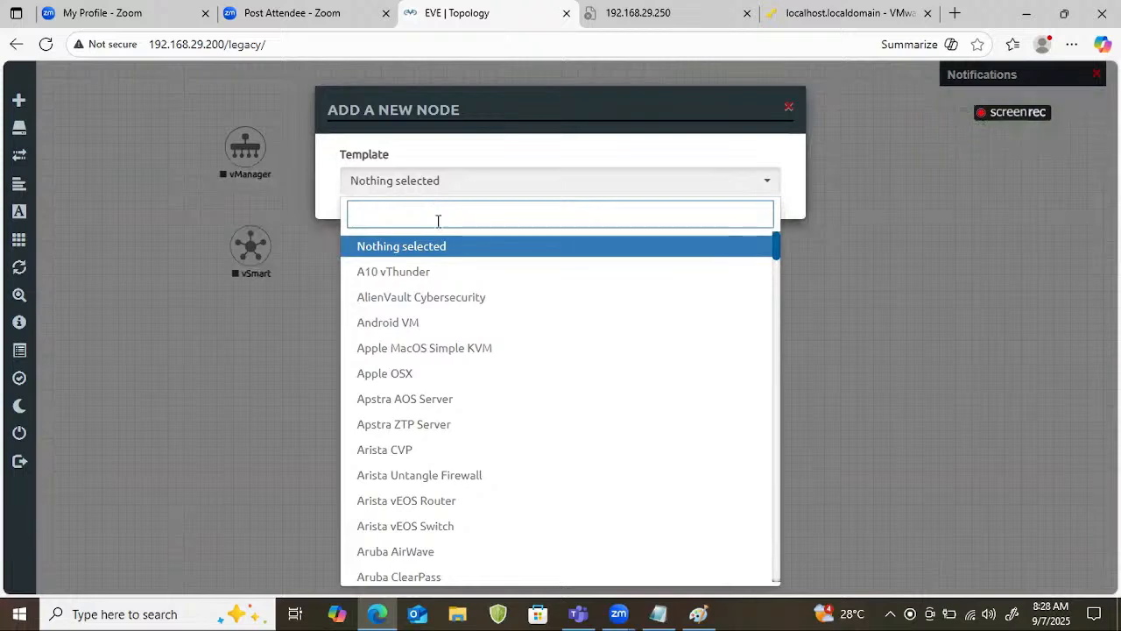
text(c)
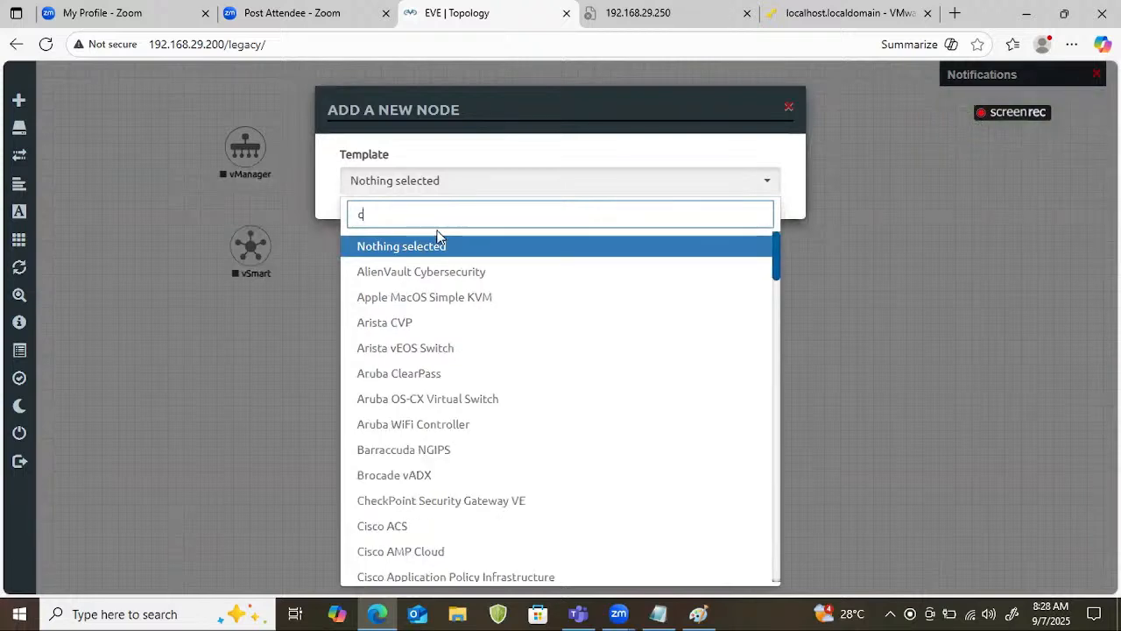
key(BackSpace)
text(vb)
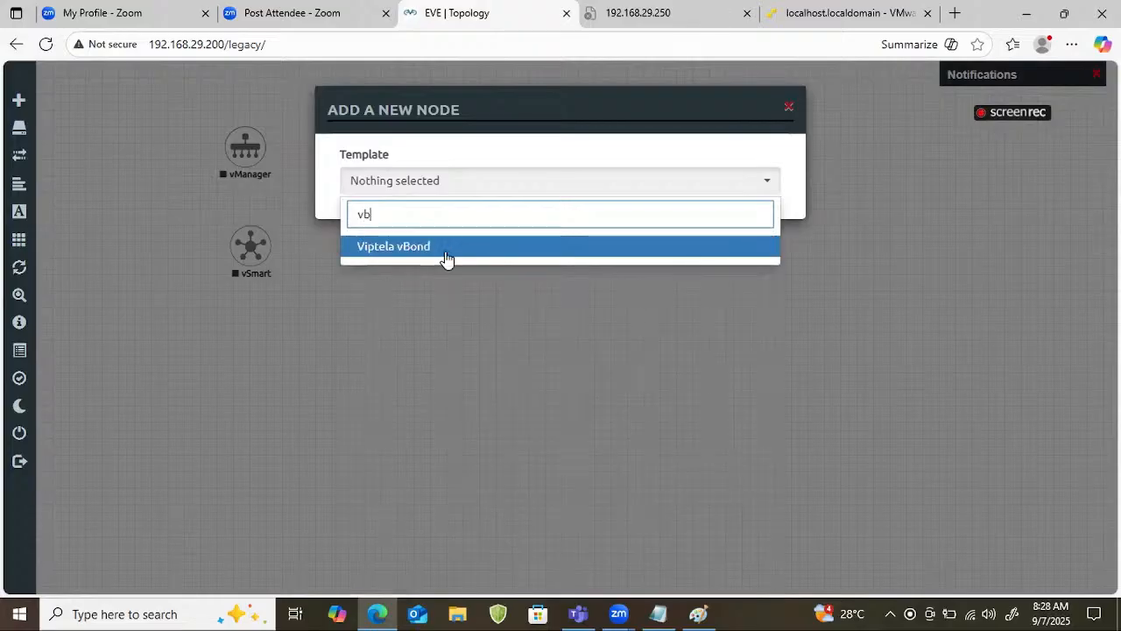
click(451, 253)
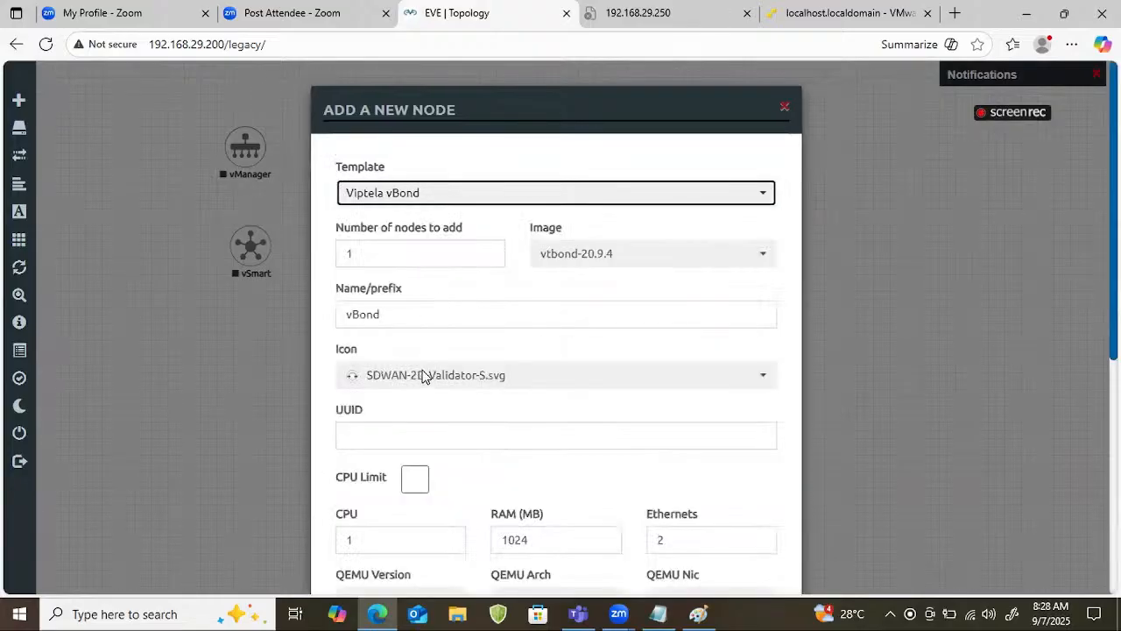
scroll(426, 367, down, 5)
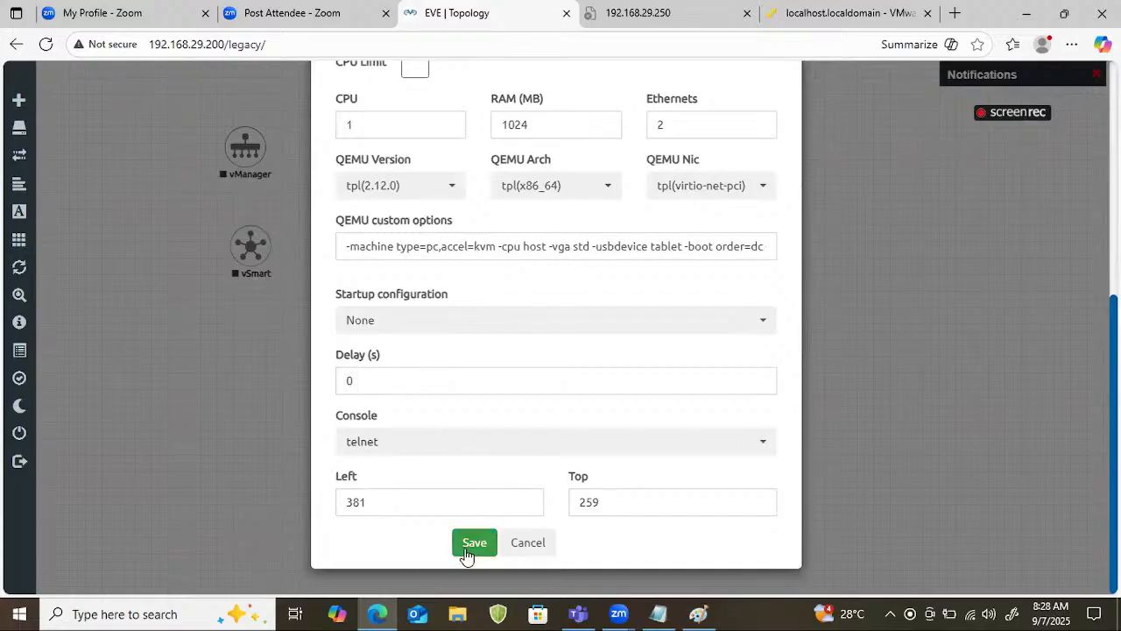
click(466, 552)
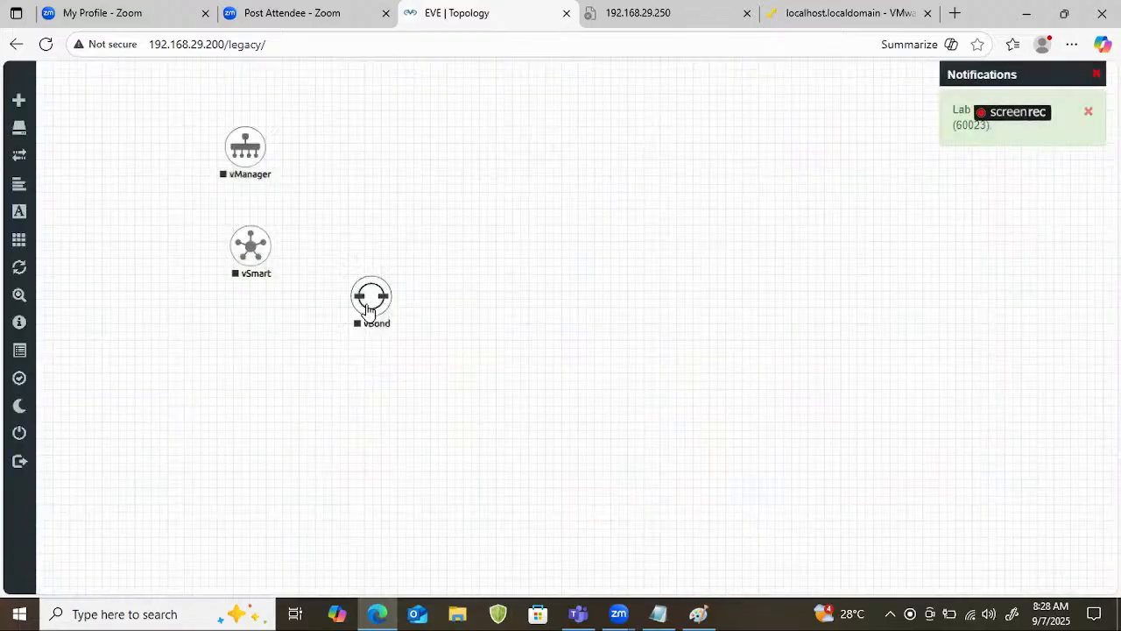
drag(368, 311, 248, 352)
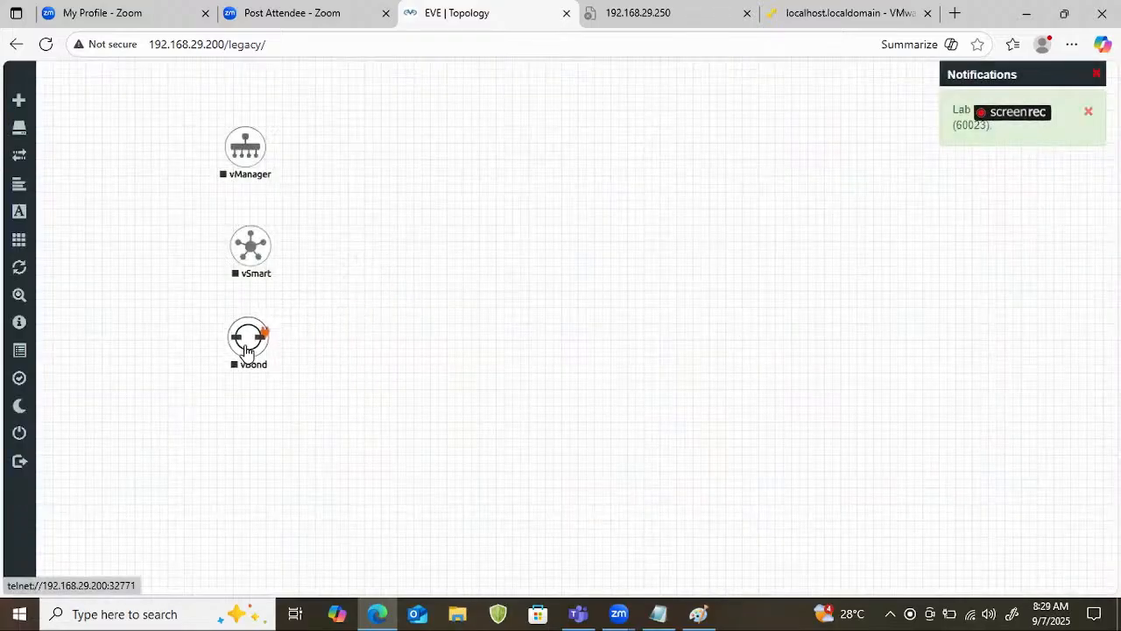
Add one Windows Server node with the default image winserver-S2008-R2 and place it directly below vBond.
right_click(451, 207)
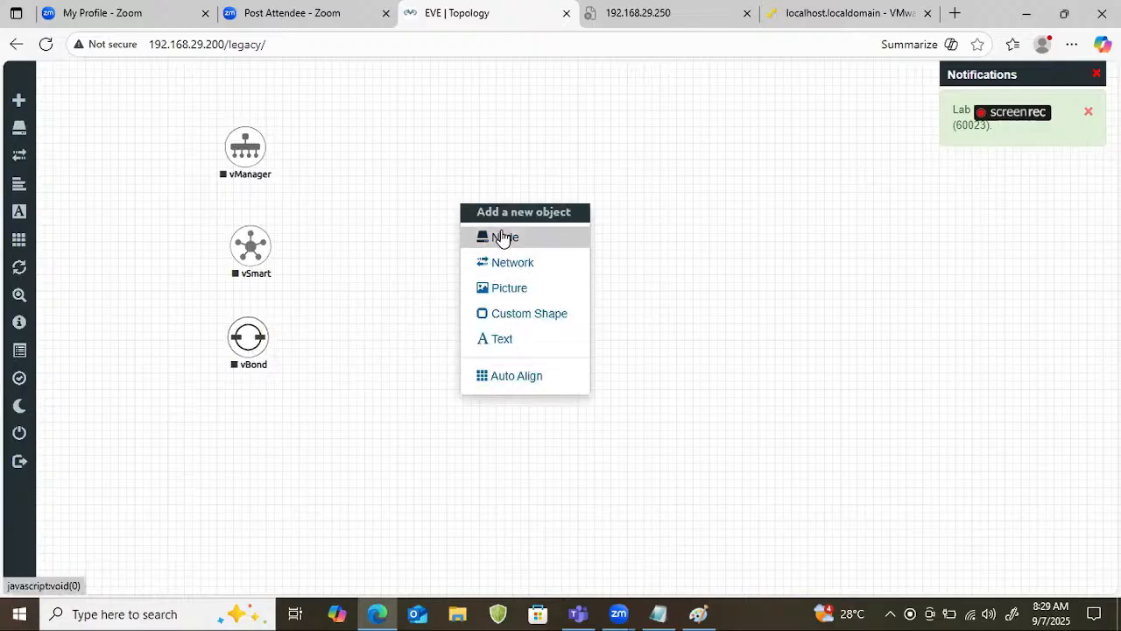
click(502, 238)
text(s)
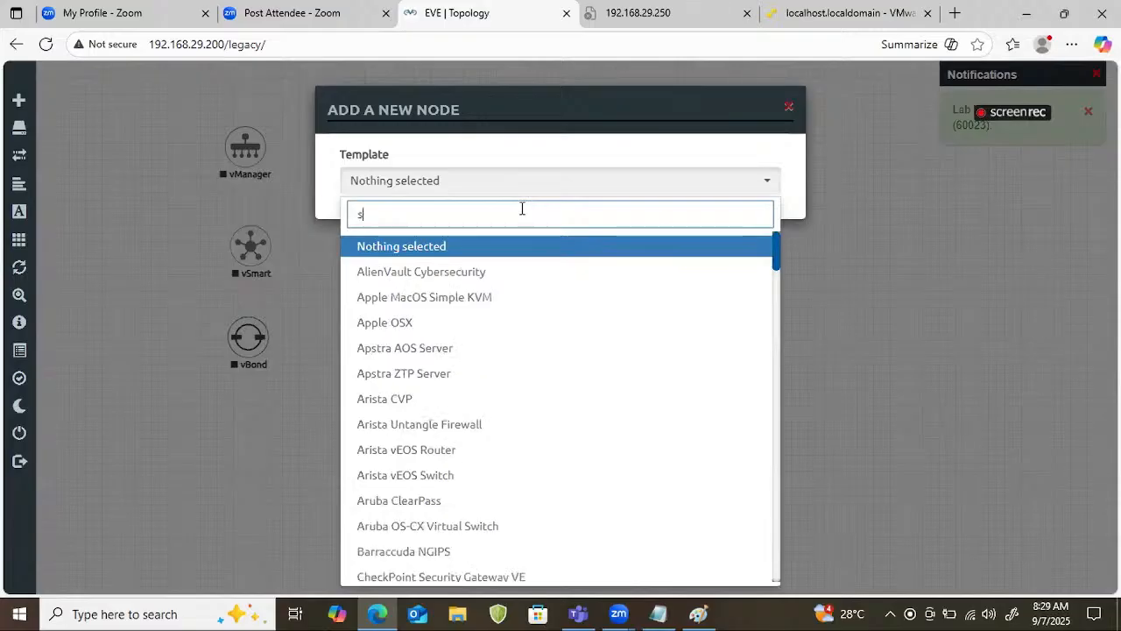
text(ervr)
key(BackSpace)
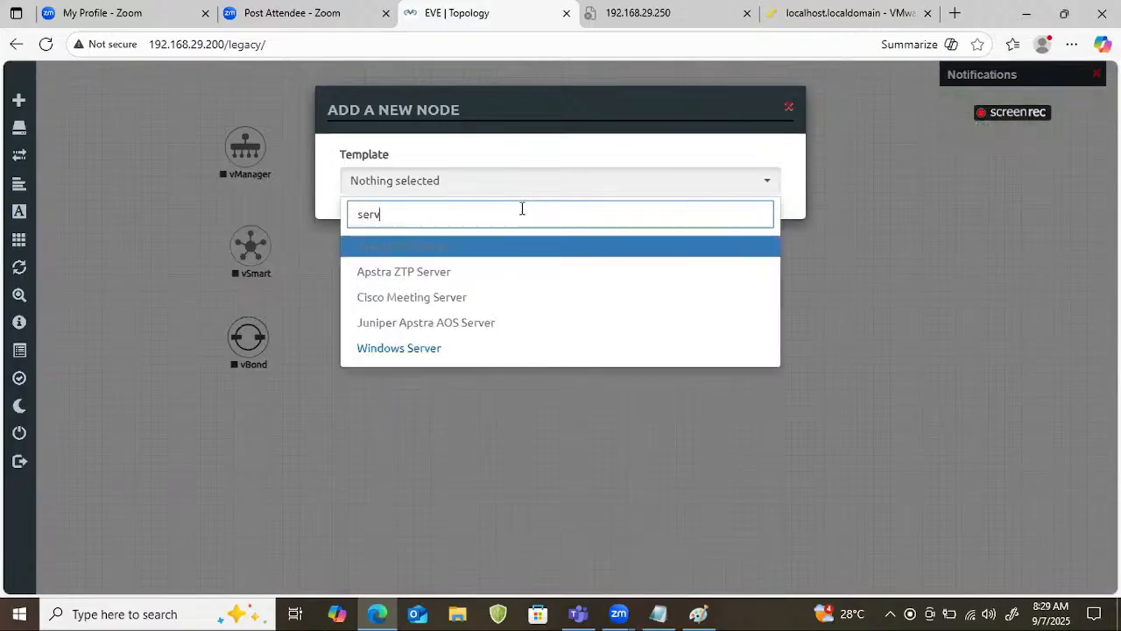
click(466, 351)
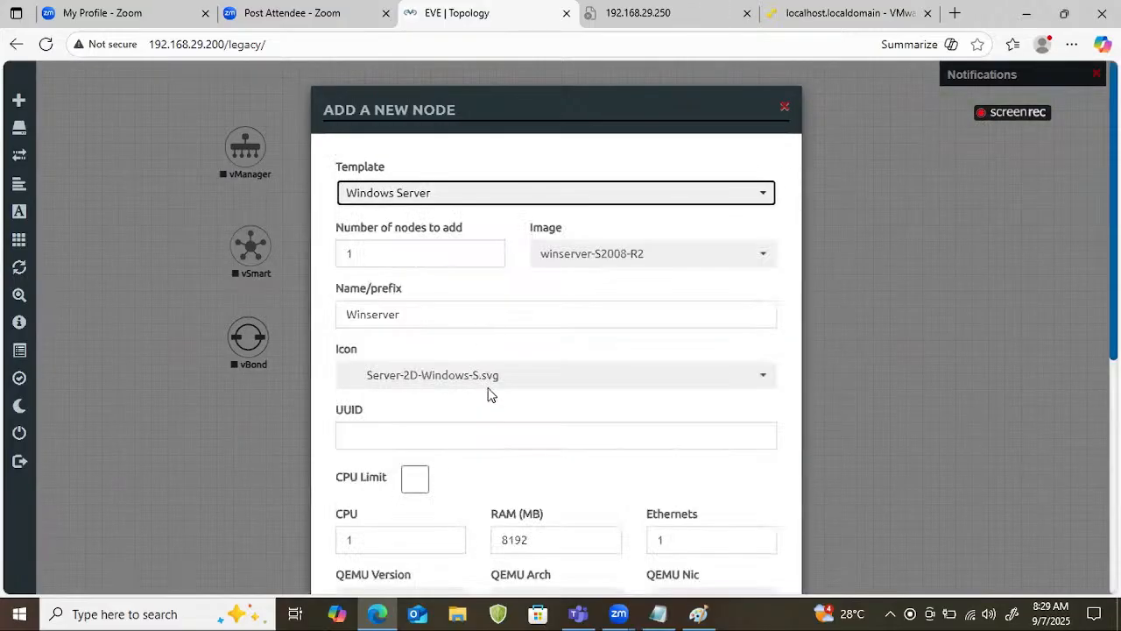
scroll(523, 355, down, 5)
click(474, 542)
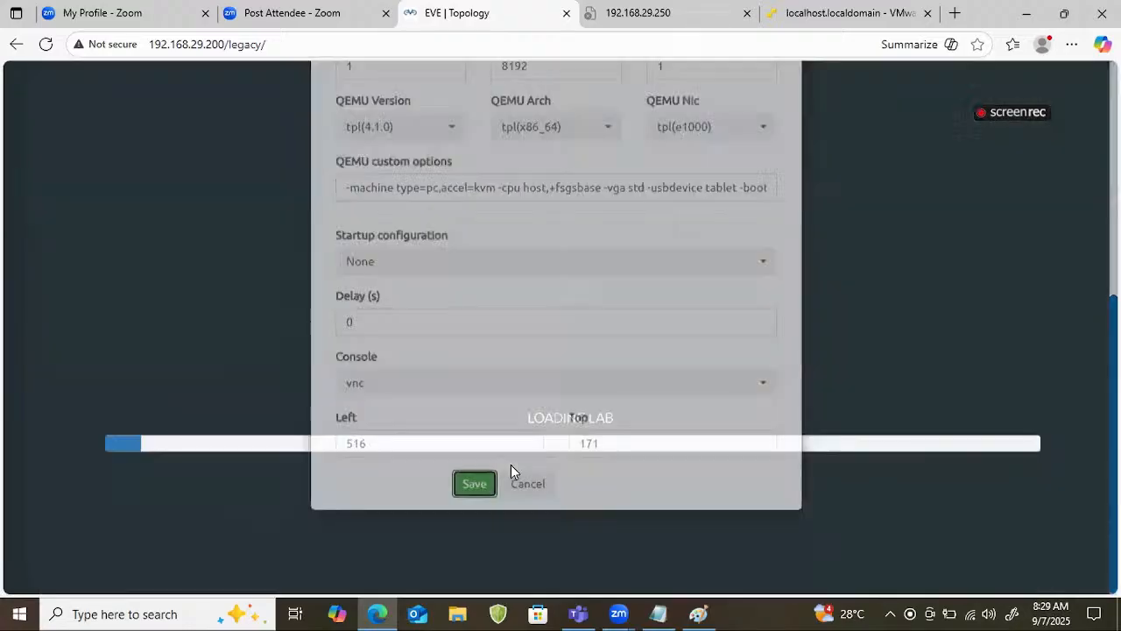
drag(469, 231, 220, 447)
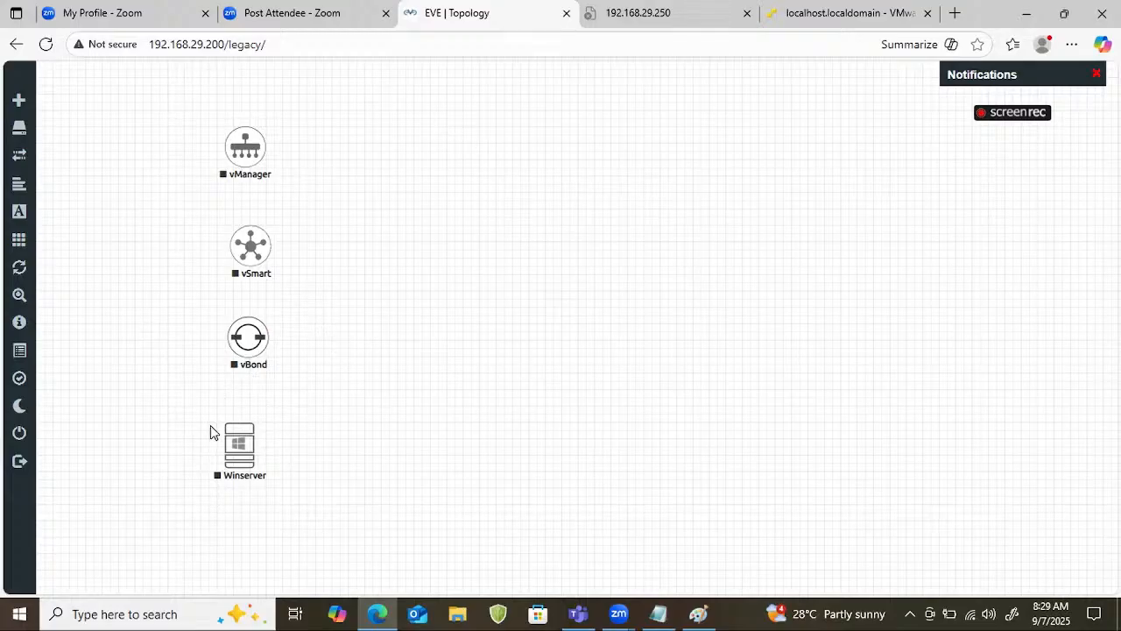
Close the lab and go up to the root directory in the file manager.
mouse_move(19, 323)
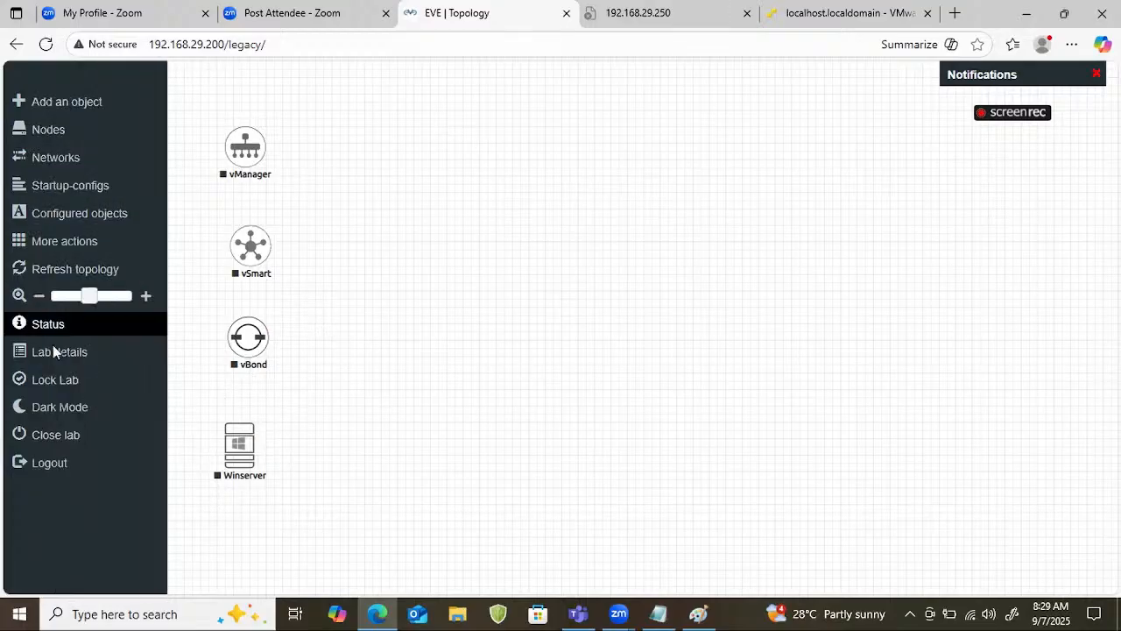
click(106, 440)
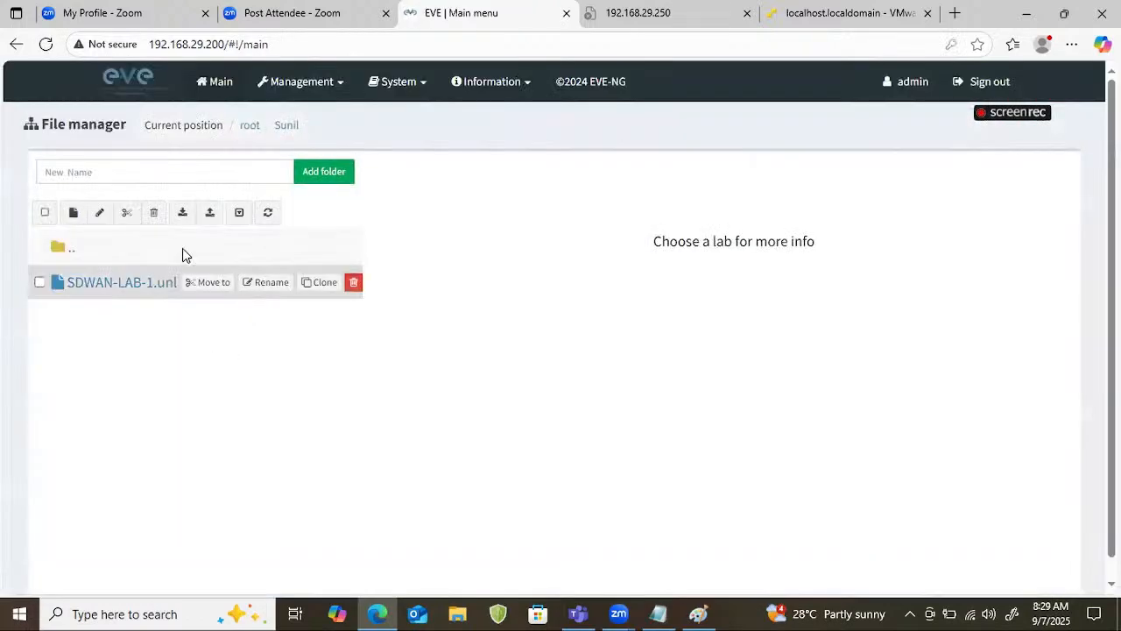
click(55, 251)
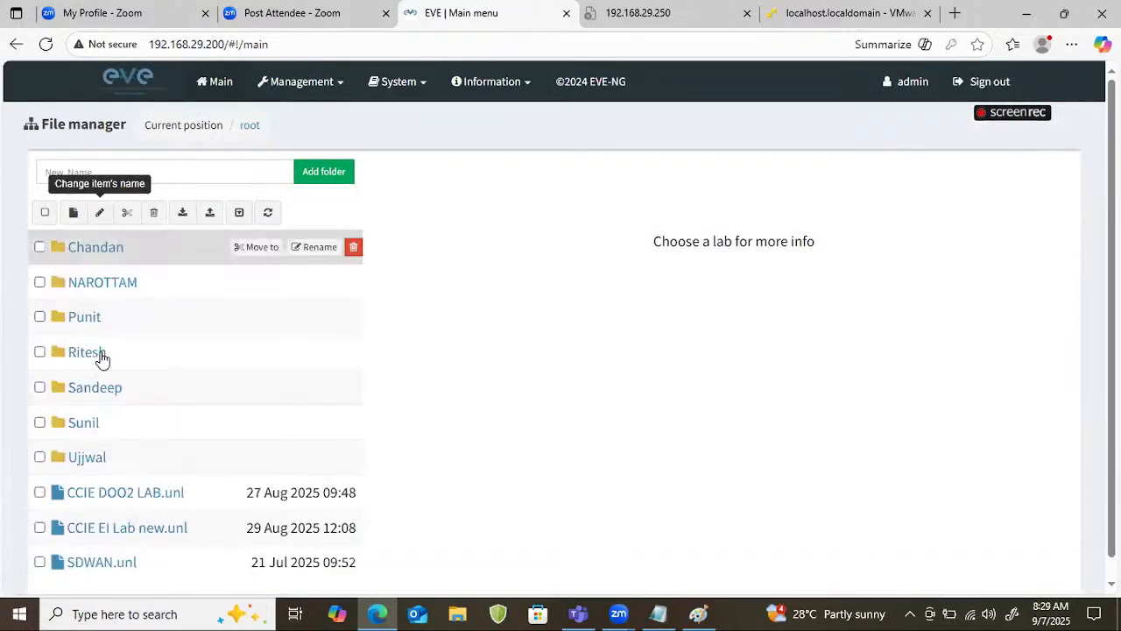
Open the third student folder in the root directory and clone its SDWAN.unl lab.
click(56, 318)
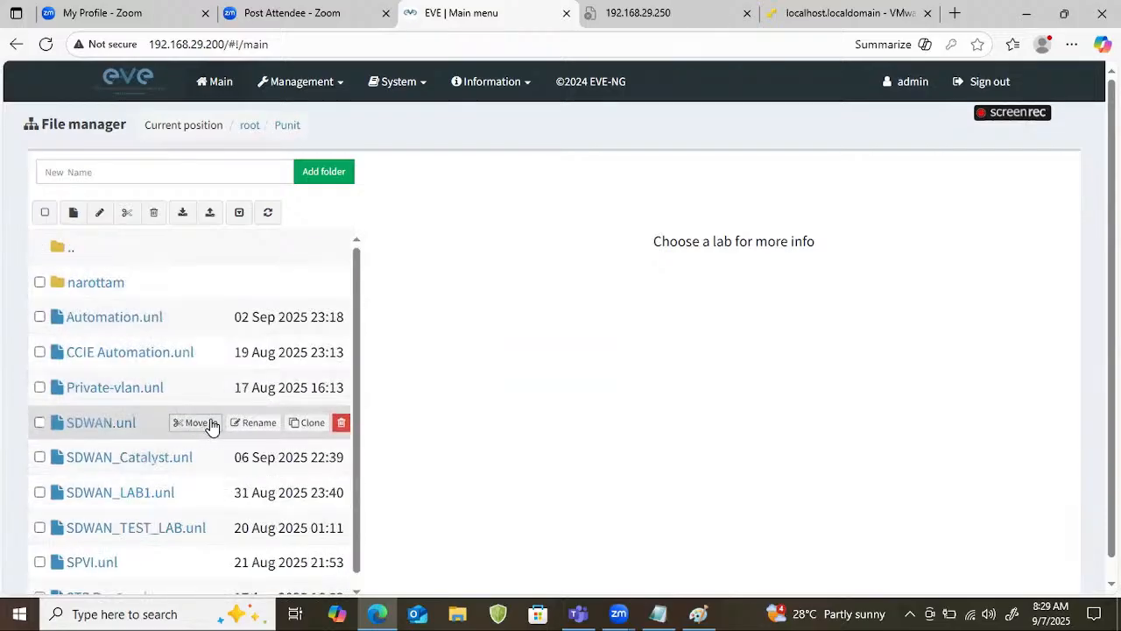
click(313, 423)
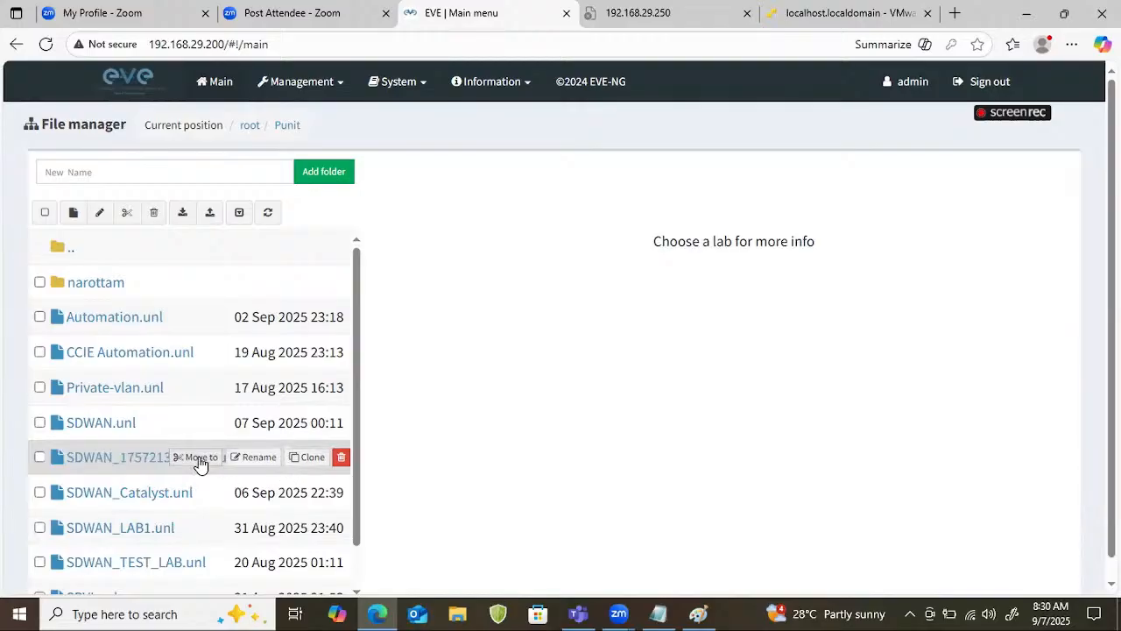
Move the cloned SDWAN lab from the third student folder to the sixth student folder.
click(199, 459)
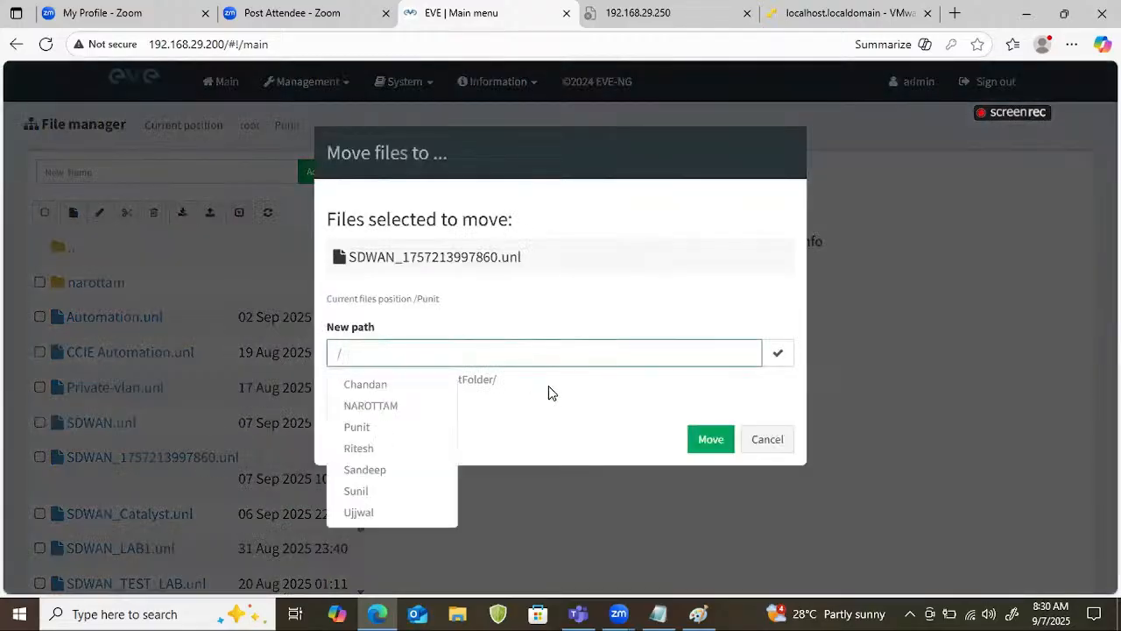
click(362, 491)
click(711, 443)
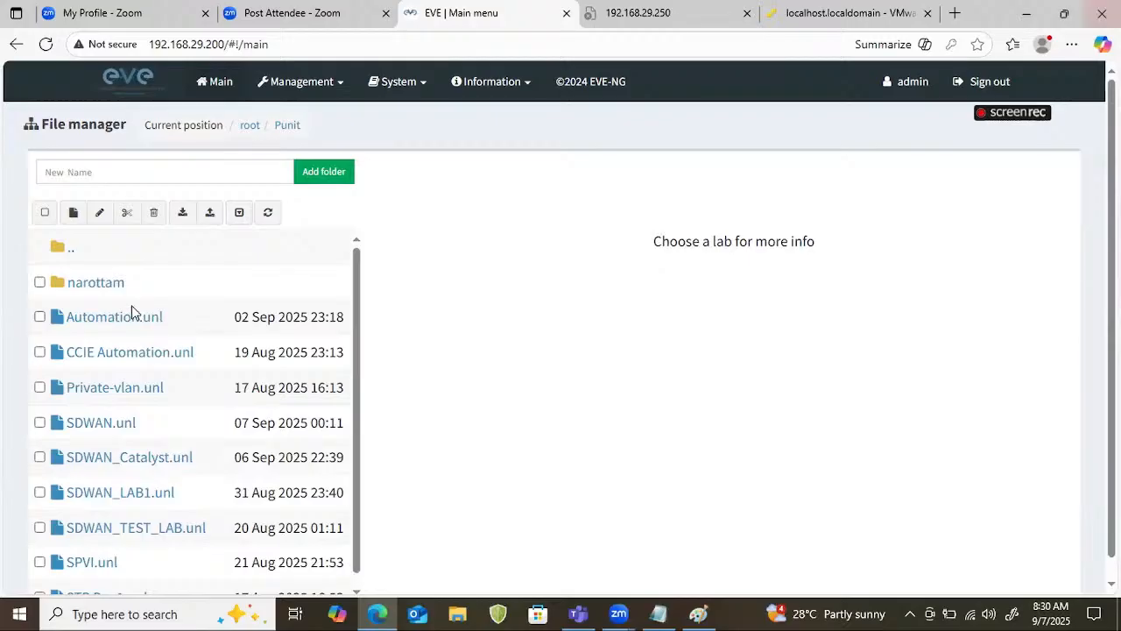
Go up to the root directory, open the sixth student folder and delete its SDWAN-LAB-1.unl lab.
click(60, 251)
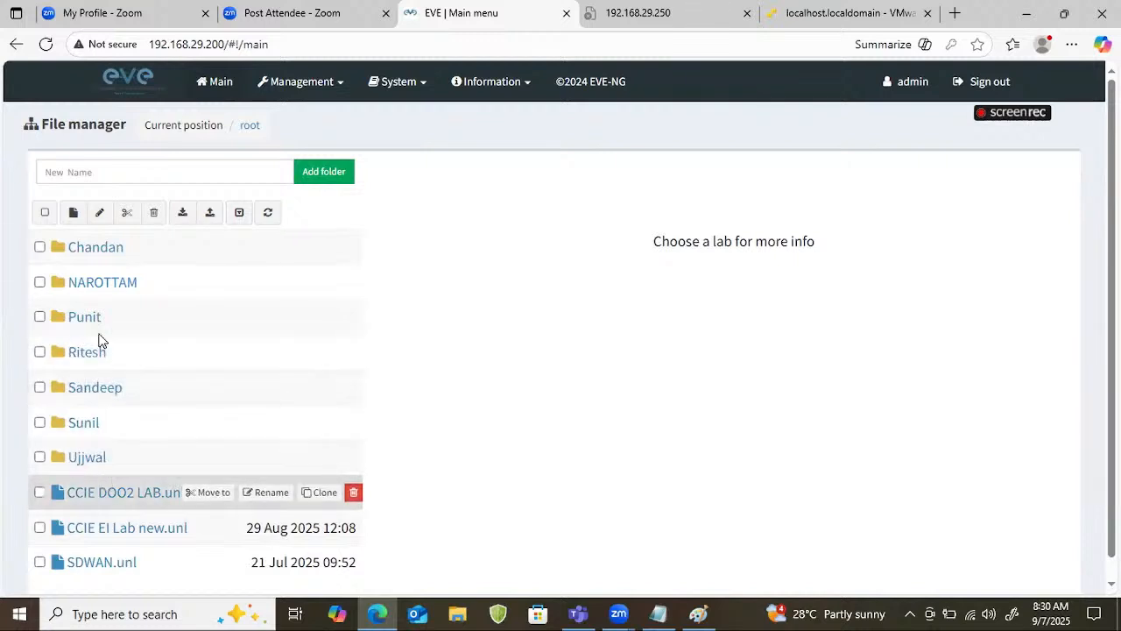
scroll(99, 341, down, 1)
scroll(99, 341, up, 1)
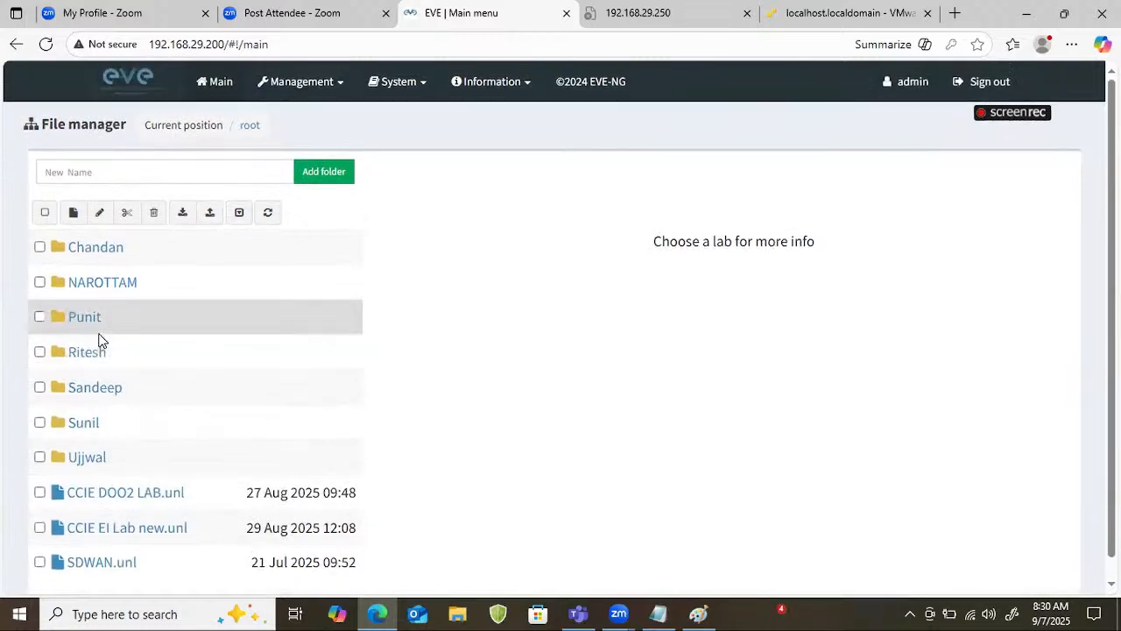
click(81, 423)
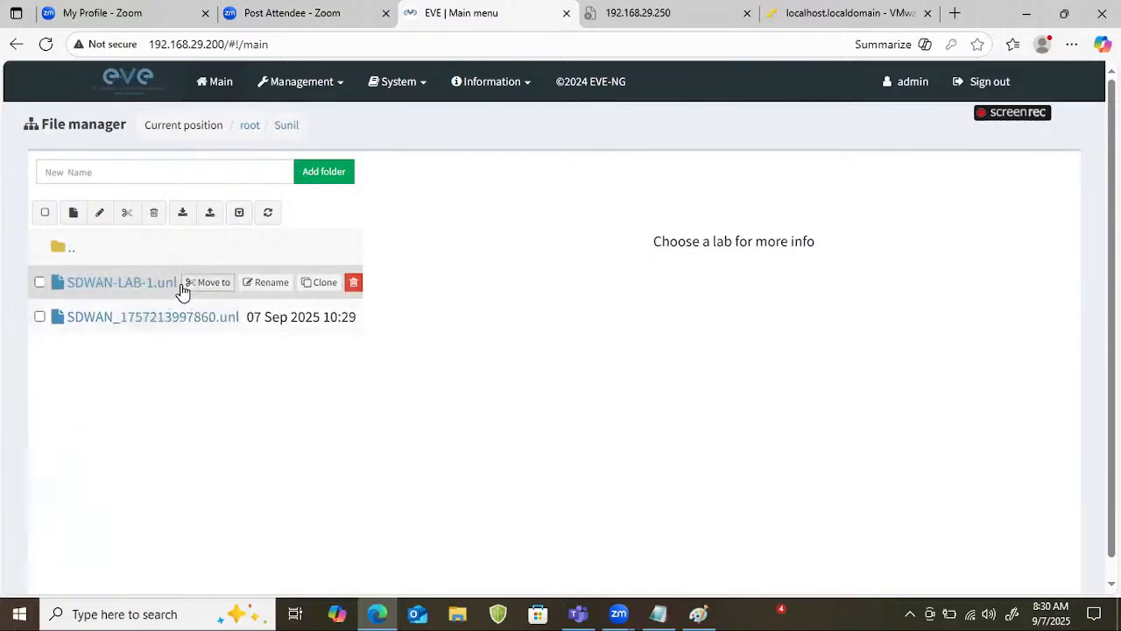
click(354, 282)
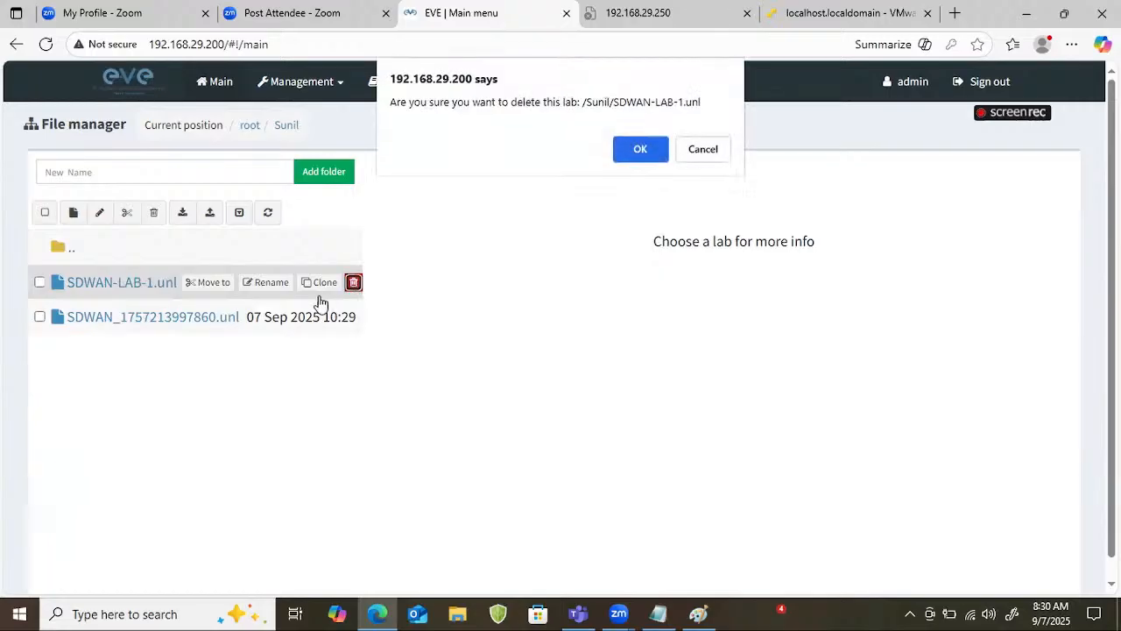
click(623, 150)
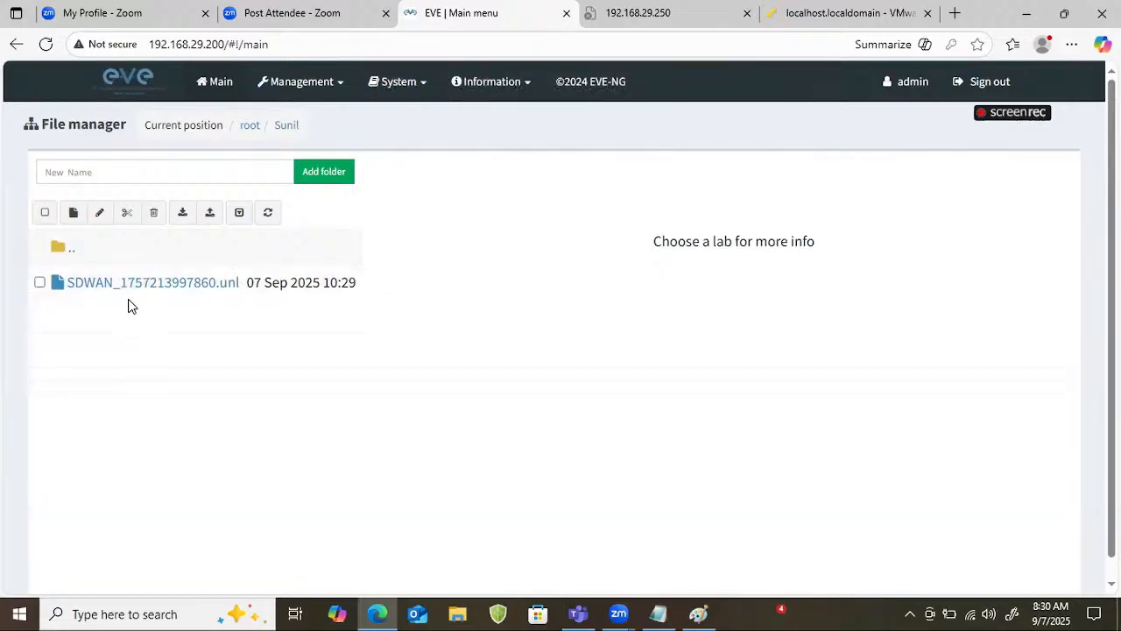
Open the cloned SDWAN lab's topology from the sixth student folder.
click(123, 282)
scroll(556, 388, down, 2)
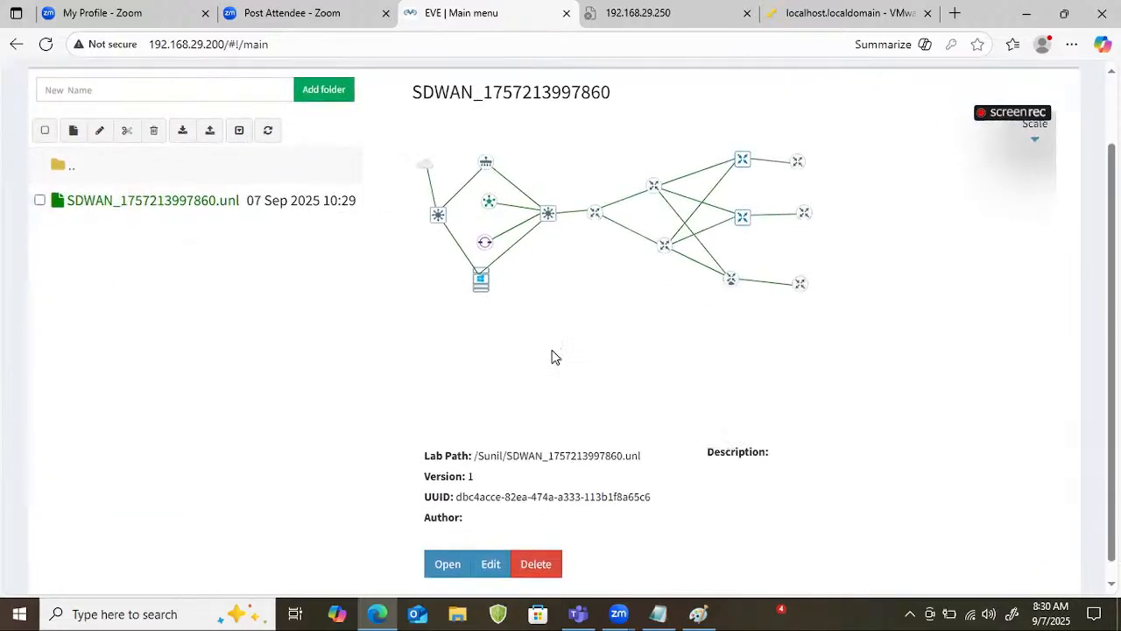
click(458, 546)
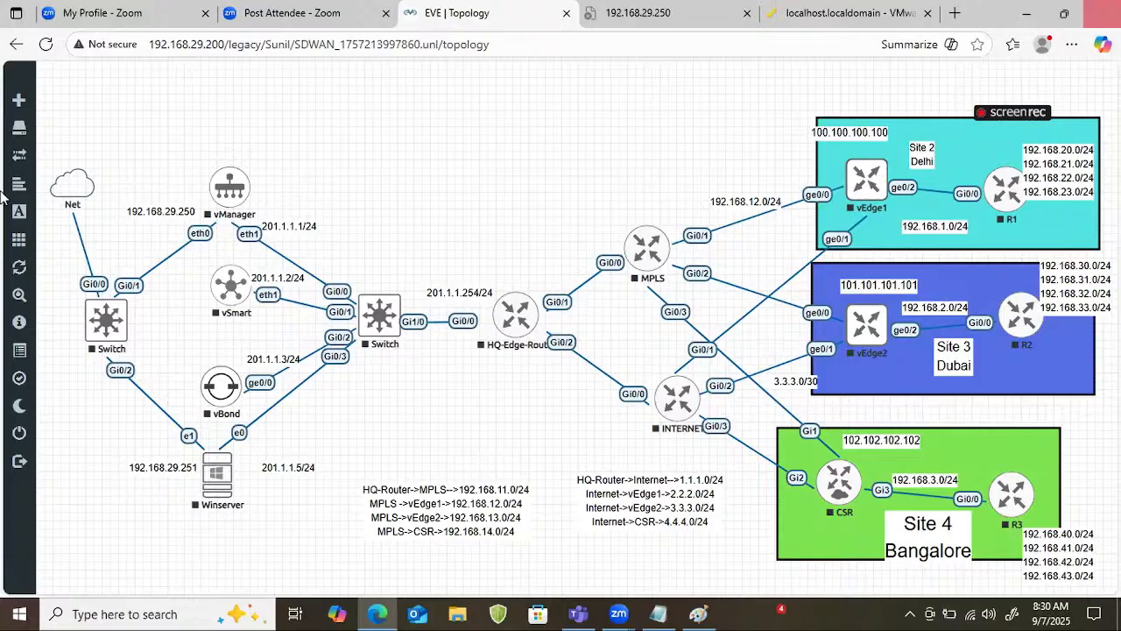
Wipe all nodes in the cloned SDWAN lab.
mouse_move(54, 254)
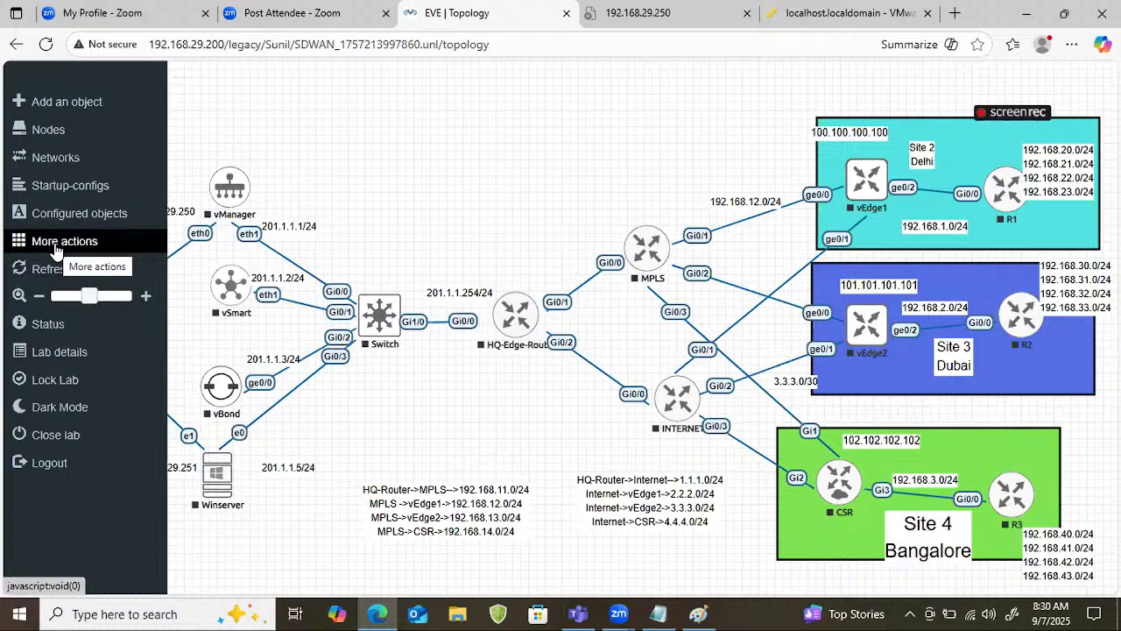
click(55, 252)
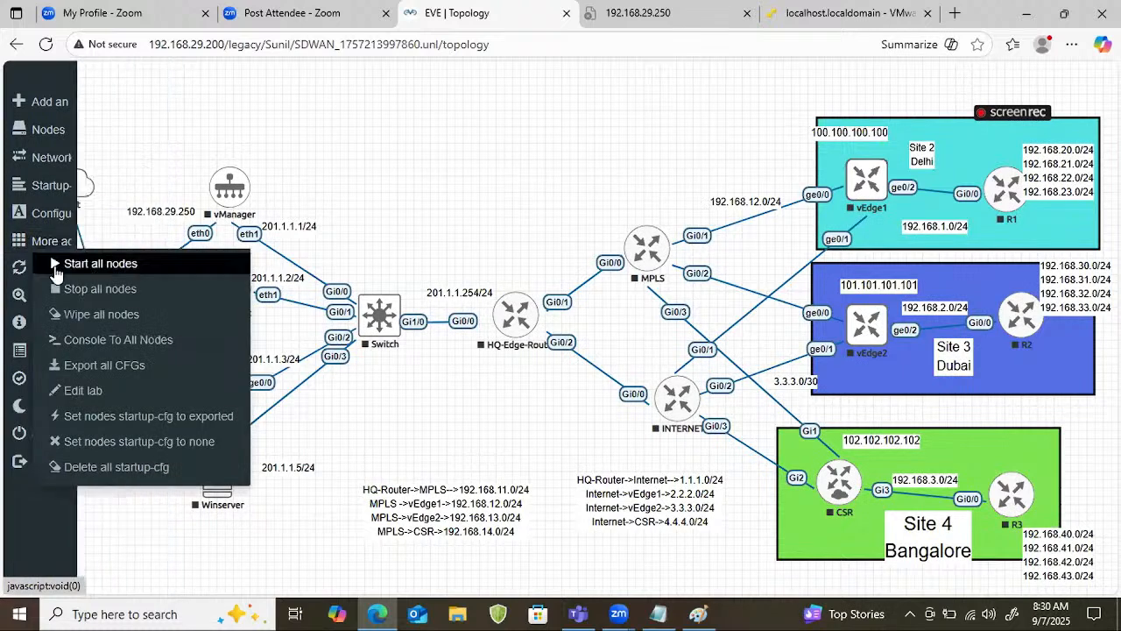
click(91, 317)
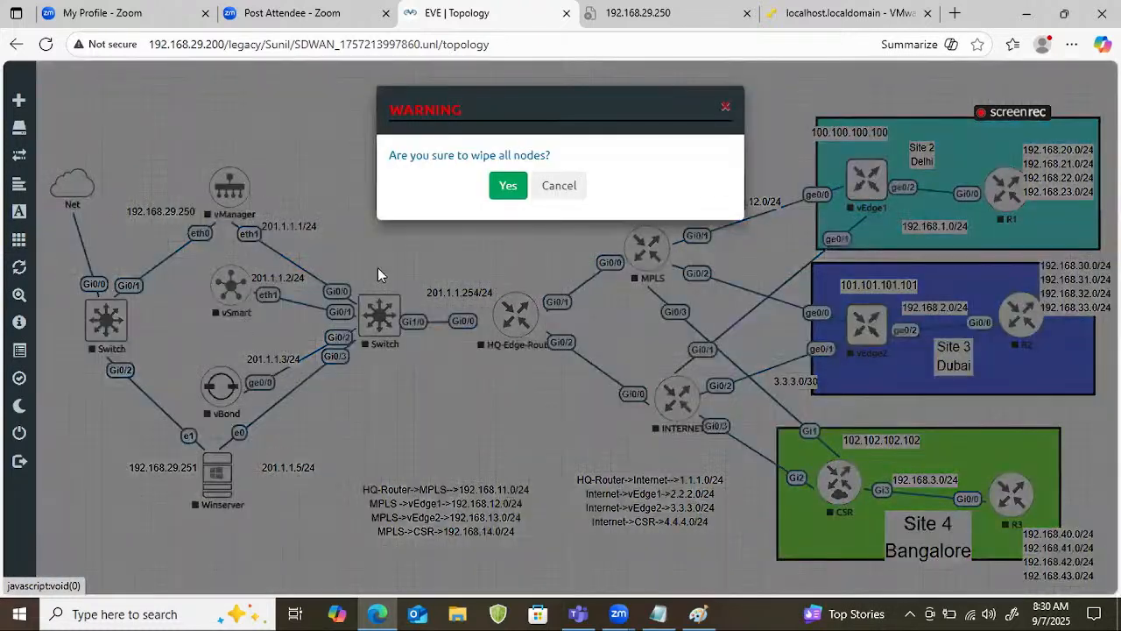
click(515, 184)
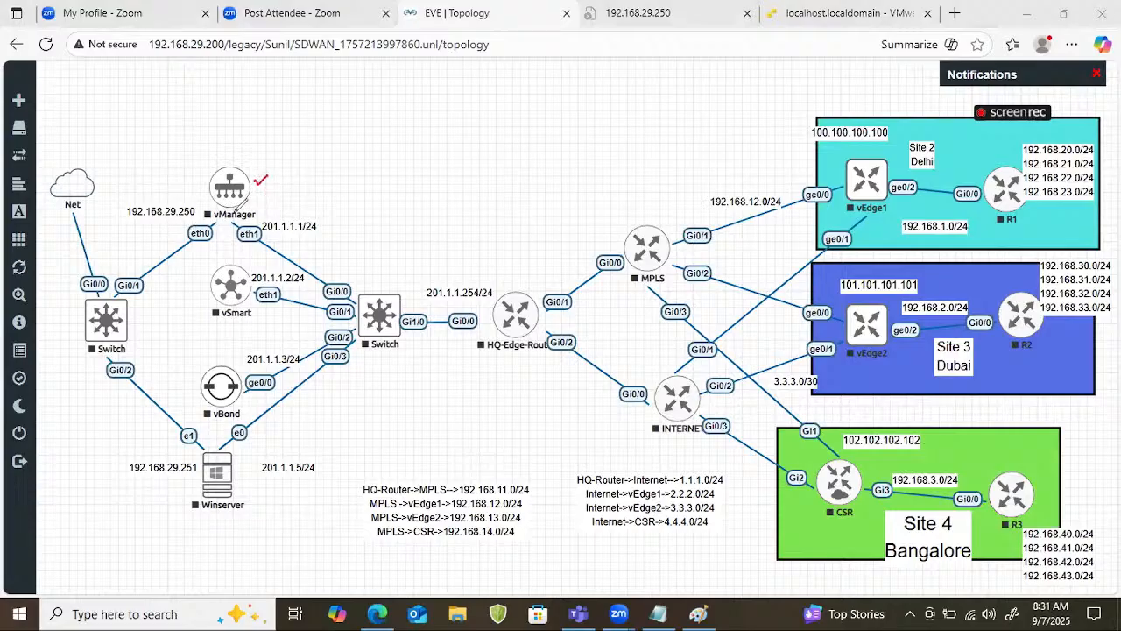
Trace in red the link from vManager's eth0 through the switch to Net, and label Net as a windows PC with 192.168.201.120.
mouse_move(214, 226)
mouse_down()
mouse_move(97, 319)
mouse_move(114, 296)
mouse_move(87, 172)
mouse_move(122, 150)
mouse_move(93, 199)
mouse_up()
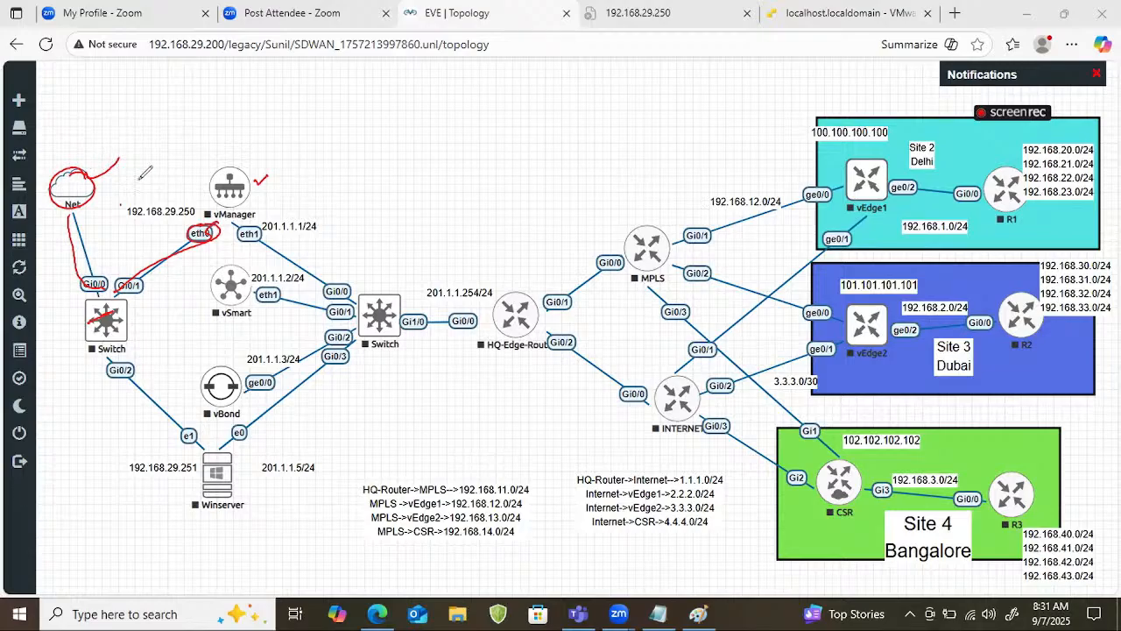
mouse_move(198, 183)
mouse_down()
mouse_move(212, 219)
mouse_move(166, 278)
mouse_up()
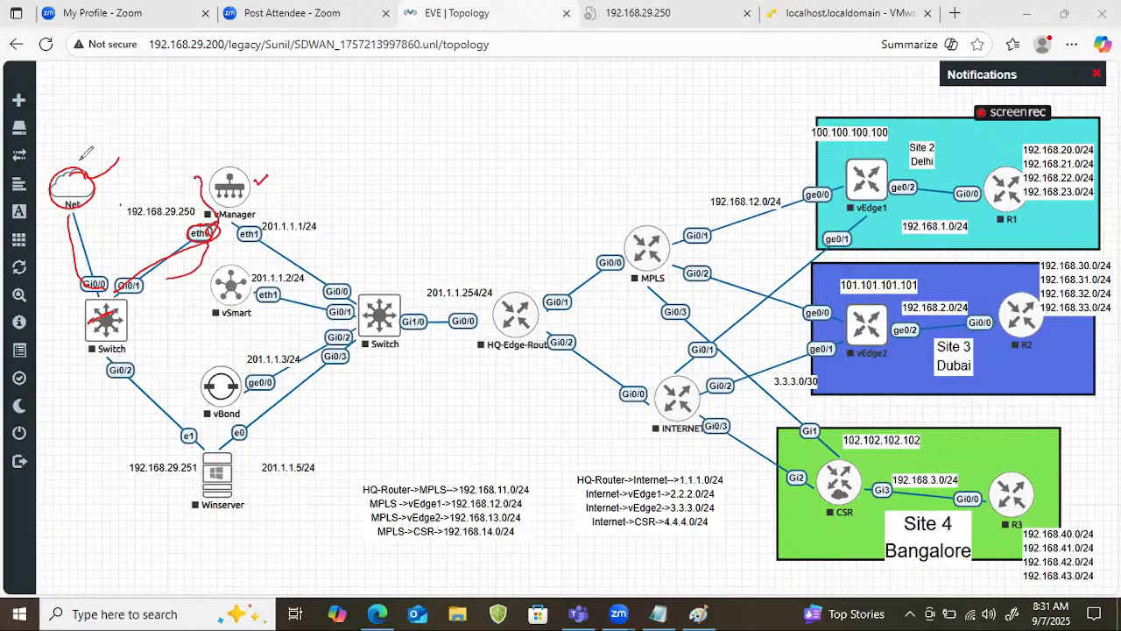
drag(75, 163, 115, 140)
drag(74, 177, 164, 108)
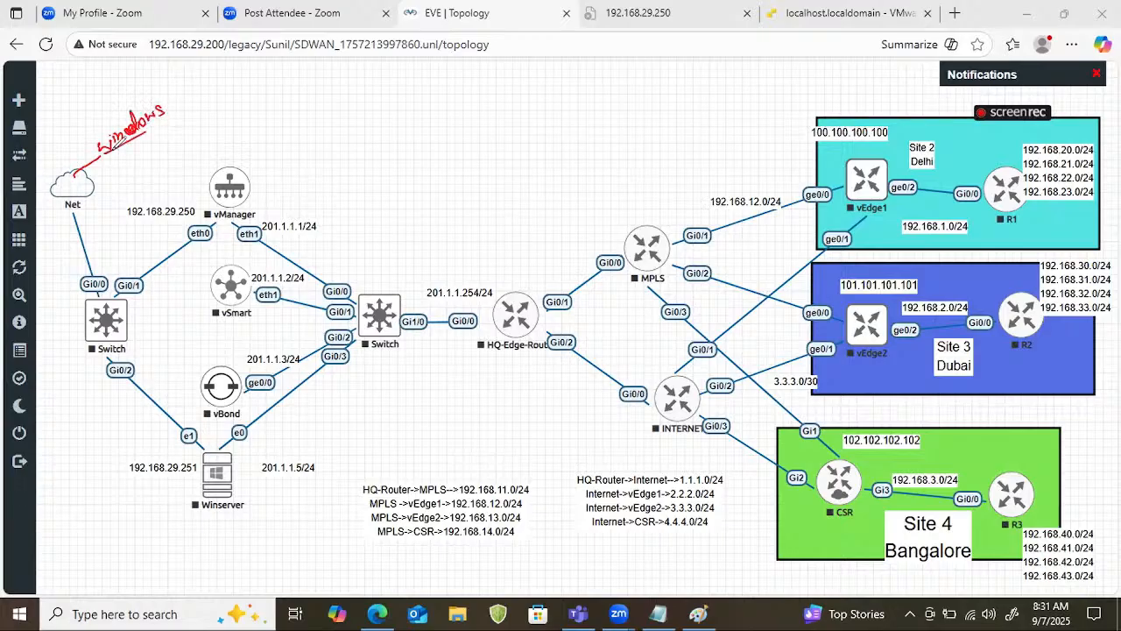
mouse_move(103, 155)
mouse_down()
mouse_move(186, 110)
mouse_move(207, 82)
mouse_up()
mouse_move(133, 143)
mouse_down()
mouse_move(169, 154)
mouse_move(279, 75)
mouse_up()
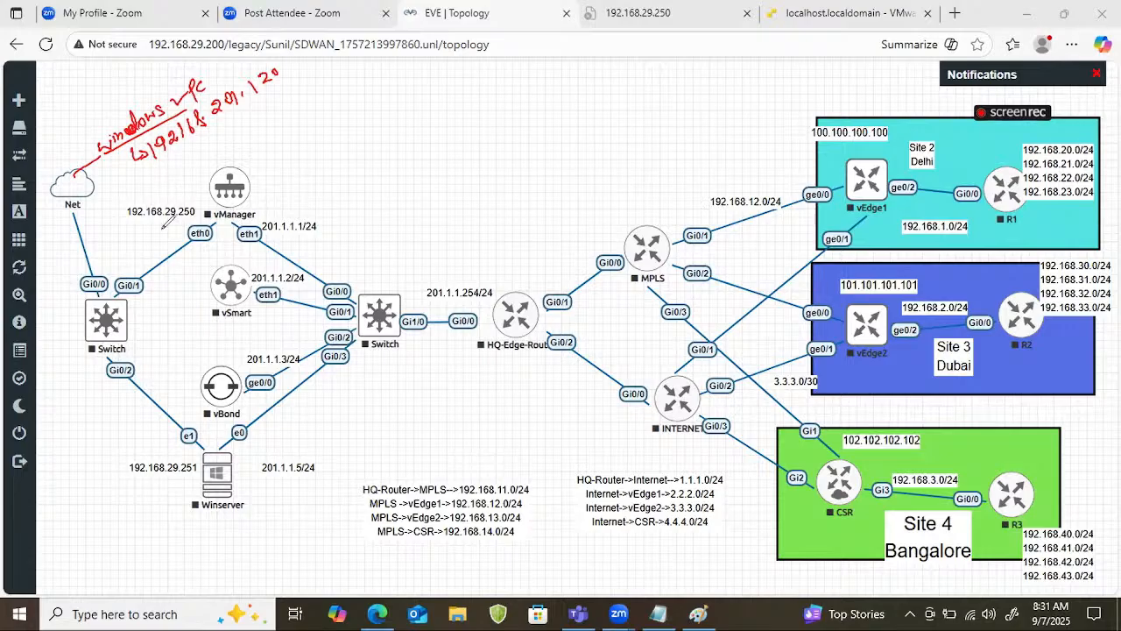
Mark vManager's address 192.168.29.250 with a red box, draw arrows connecting it to the Net cloud, and clear all annotations.
drag(121, 229, 192, 218)
mouse_move(106, 205)
mouse_down()
mouse_move(119, 235)
mouse_move(206, 210)
mouse_move(150, 231)
mouse_up()
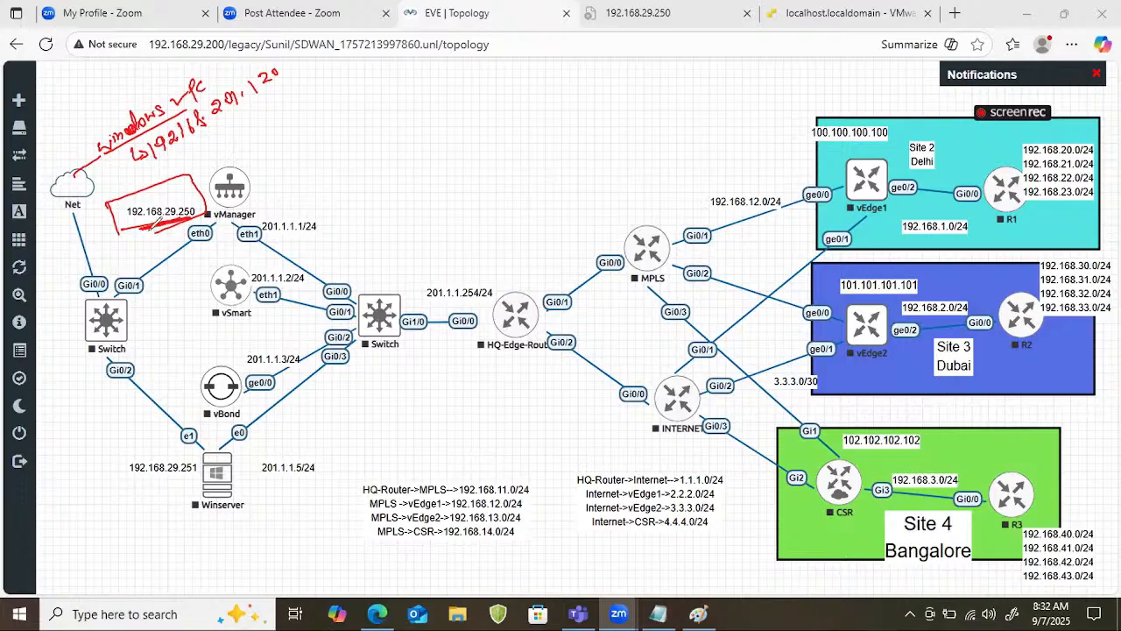
mouse_move(77, 172)
mouse_down()
mouse_move(58, 195)
mouse_move(96, 179)
mouse_move(137, 235)
mouse_up()
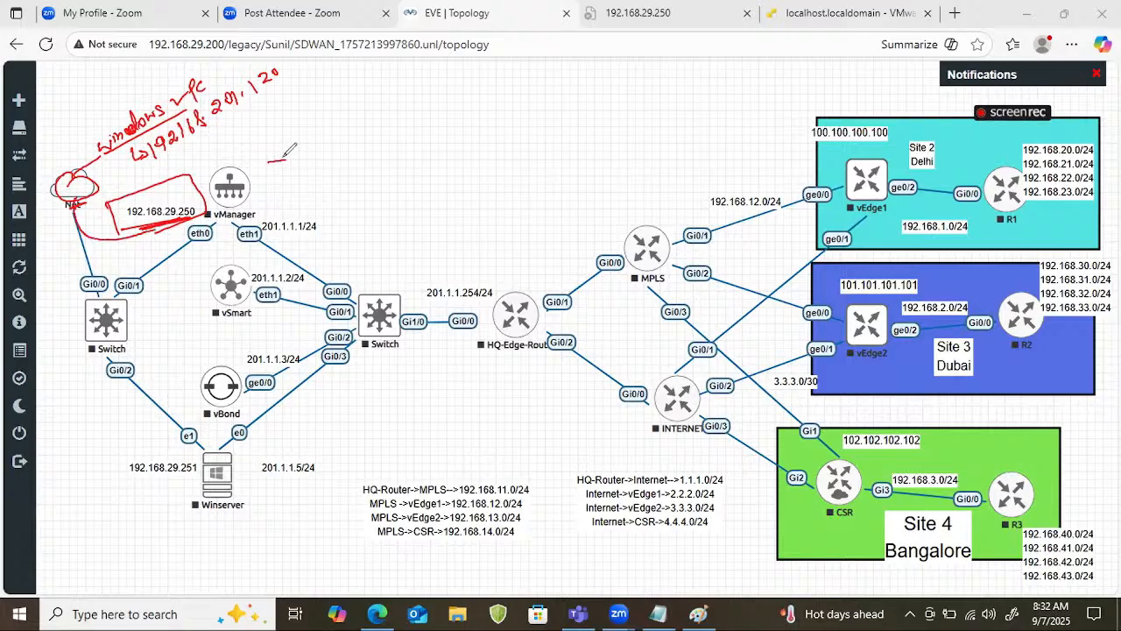
mouse_move(262, 148)
mouse_down()
mouse_move(275, 163)
mouse_move(184, 159)
mouse_move(105, 180)
mouse_move(127, 174)
mouse_up()
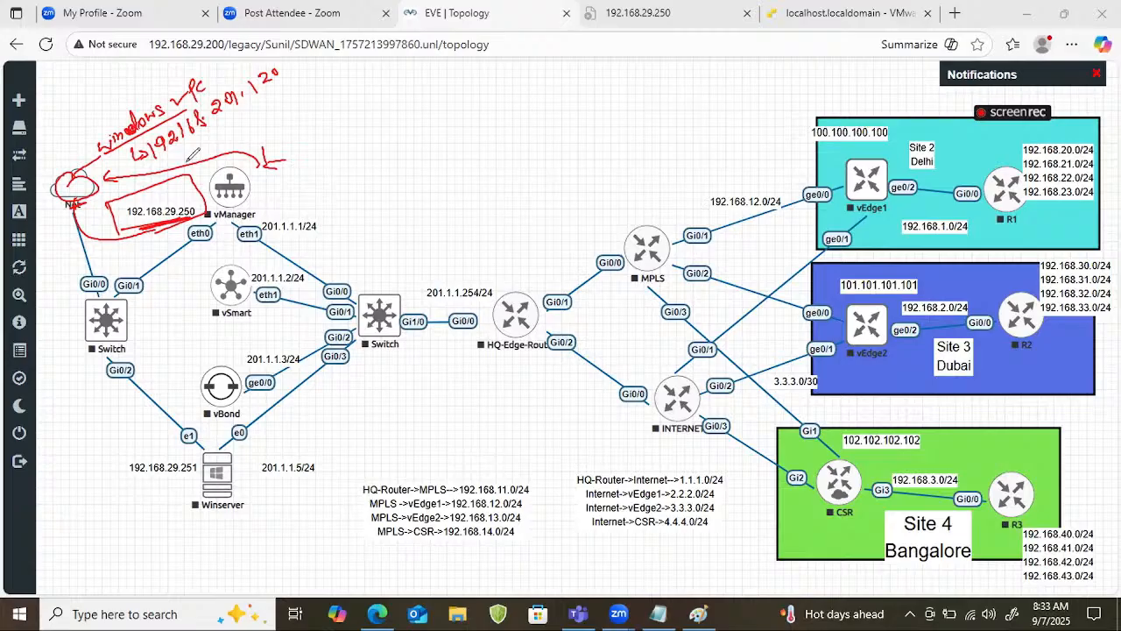
drag(350, 150, 398, 146)
key(Escape)
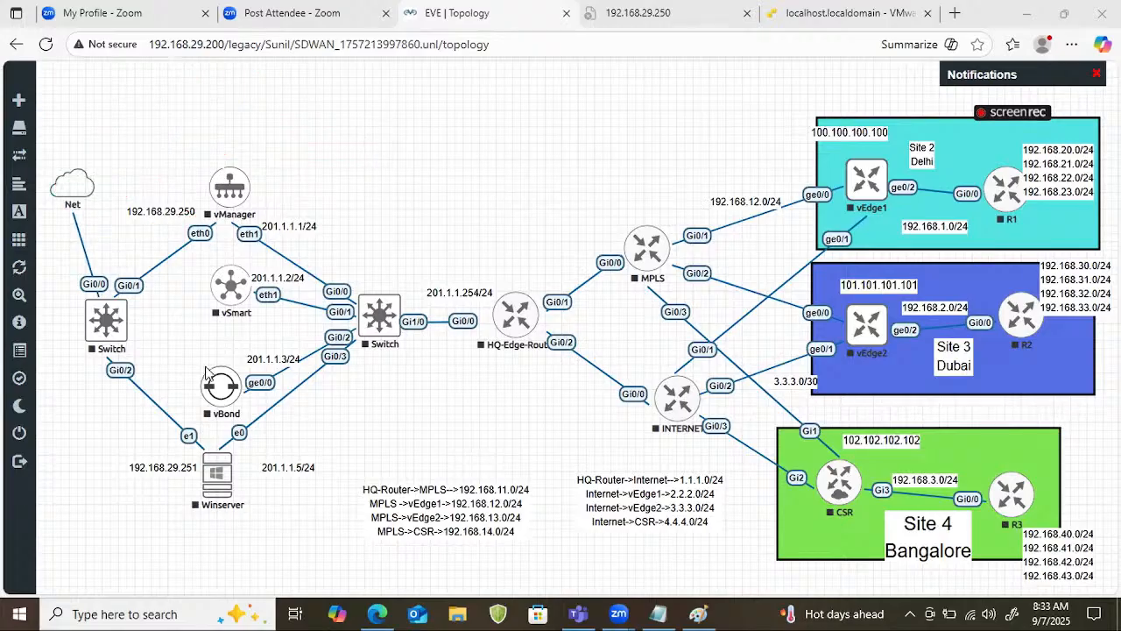
Add two Cisco vIOS Router nodes with the default image vios-adventerprisek9-m.SPA.156-1.T in the empty area above HQ-Edge-Router.
right_click(428, 122)
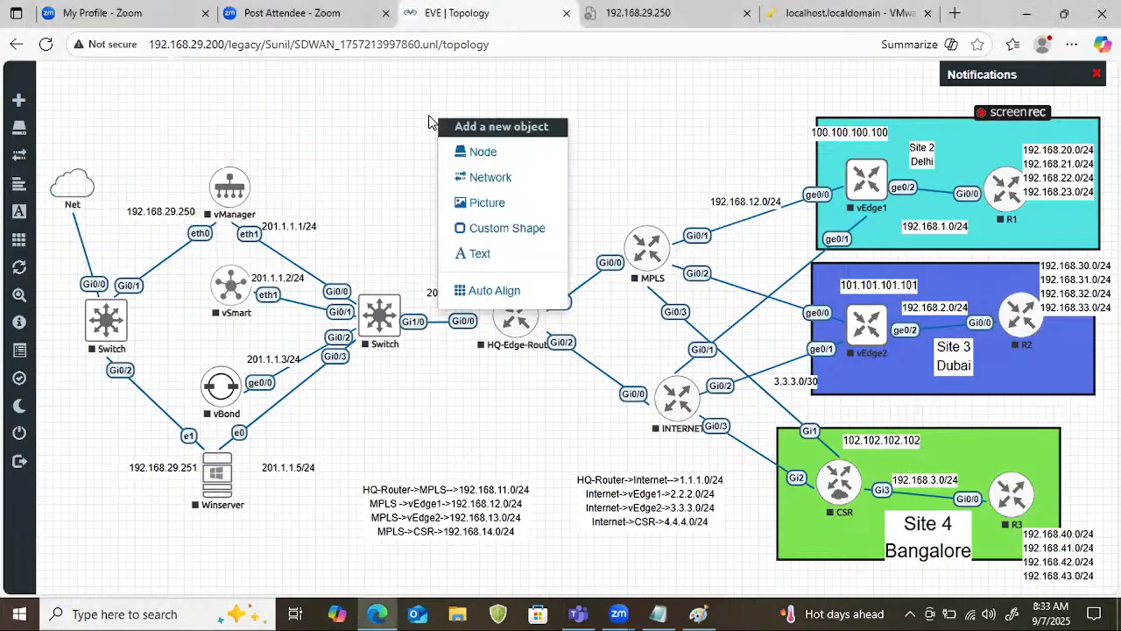
click(467, 152)
text(ro)
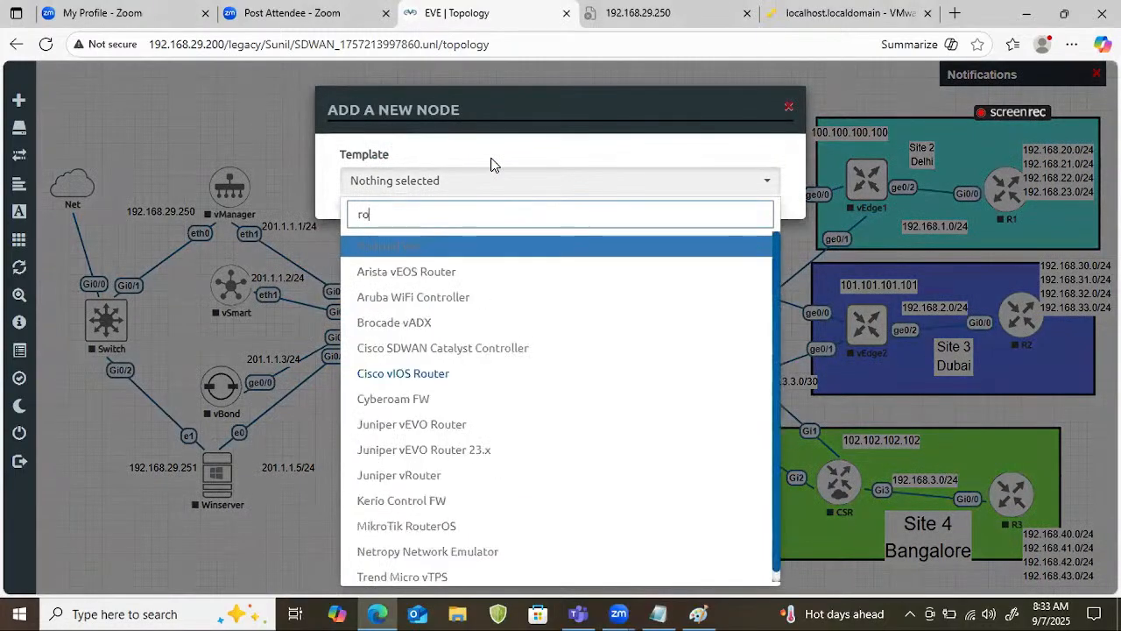
click(468, 380)
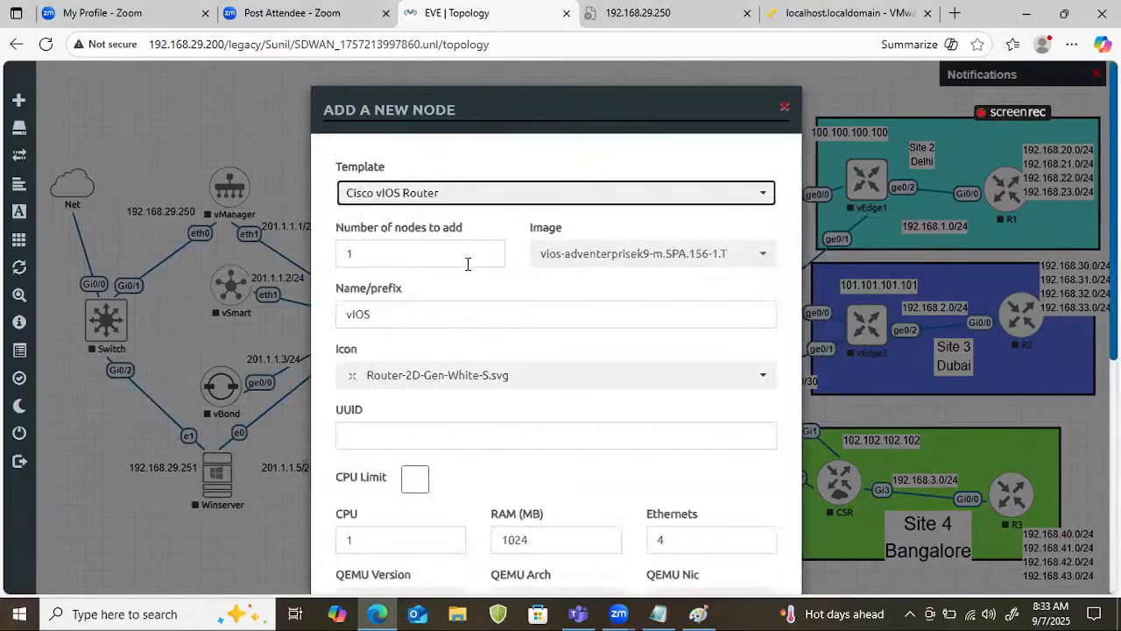
scroll(443, 348, down, 3)
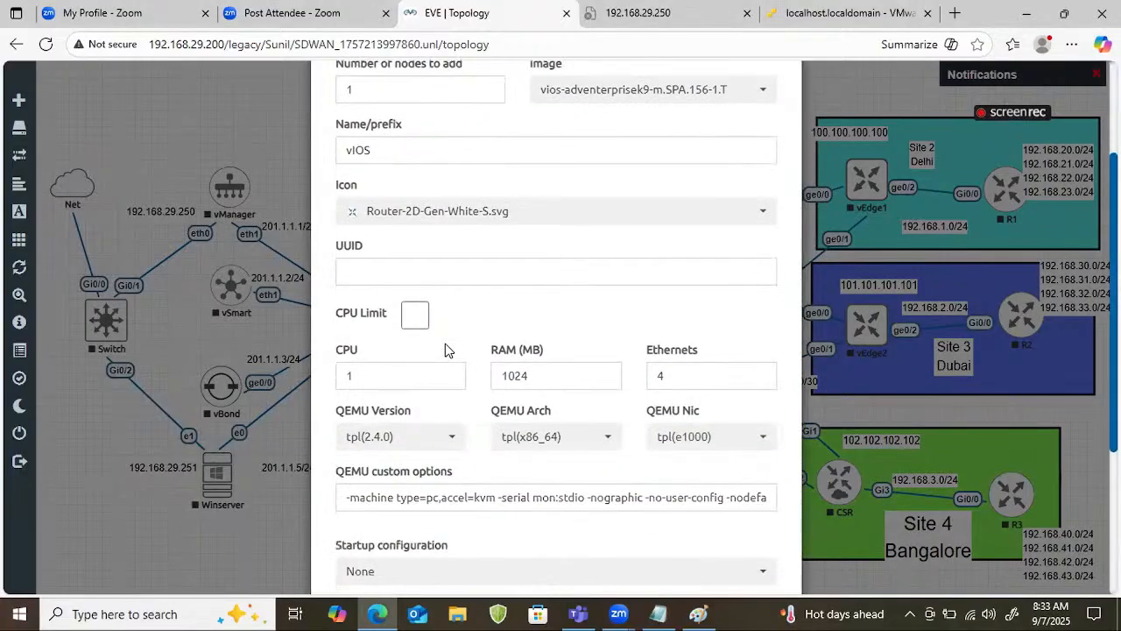
scroll(447, 350, up, 3)
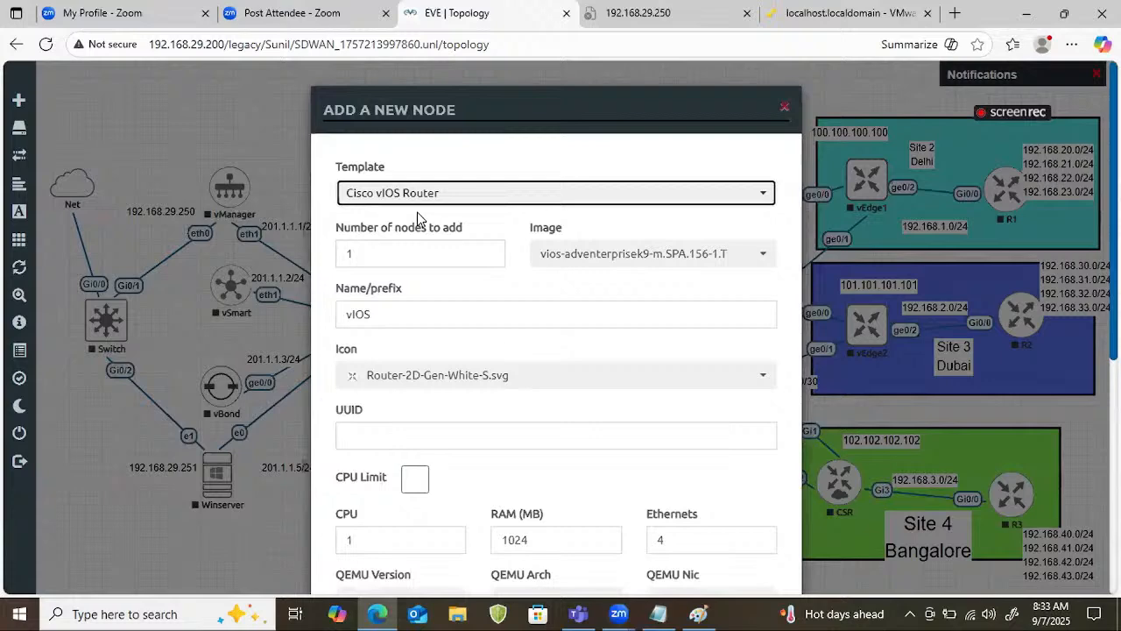
double_click(410, 262)
text(2)
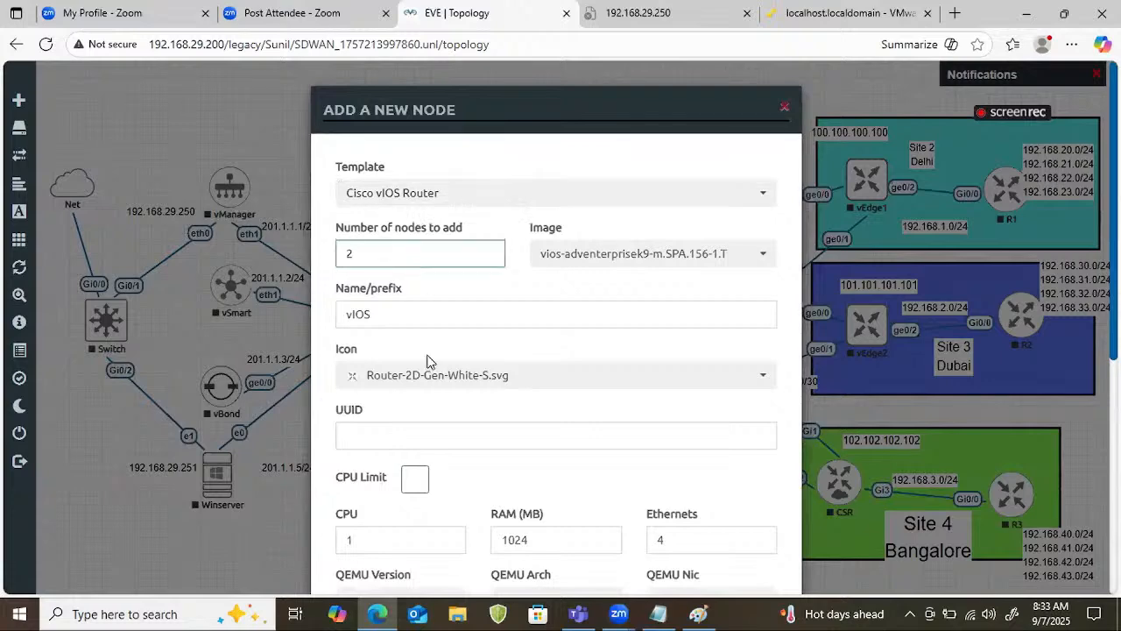
scroll(426, 363, down, 5)
click(474, 543)
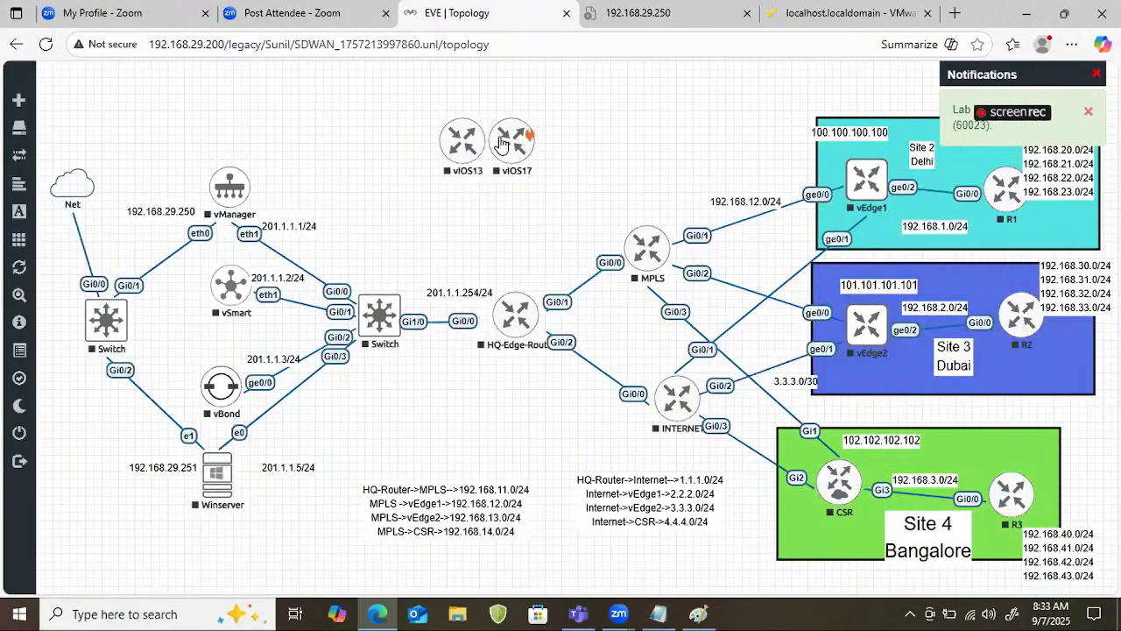
Move the new vIOS17 router farther from its neighbour and rename it R2.
drag(523, 147, 582, 147)
right_click(583, 147)
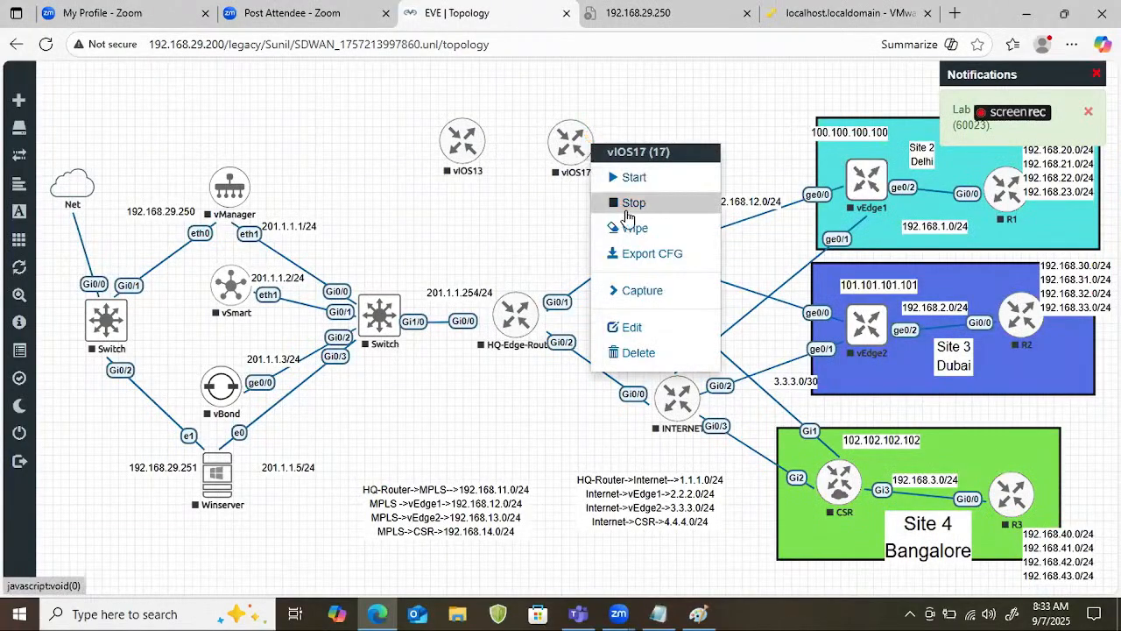
click(622, 326)
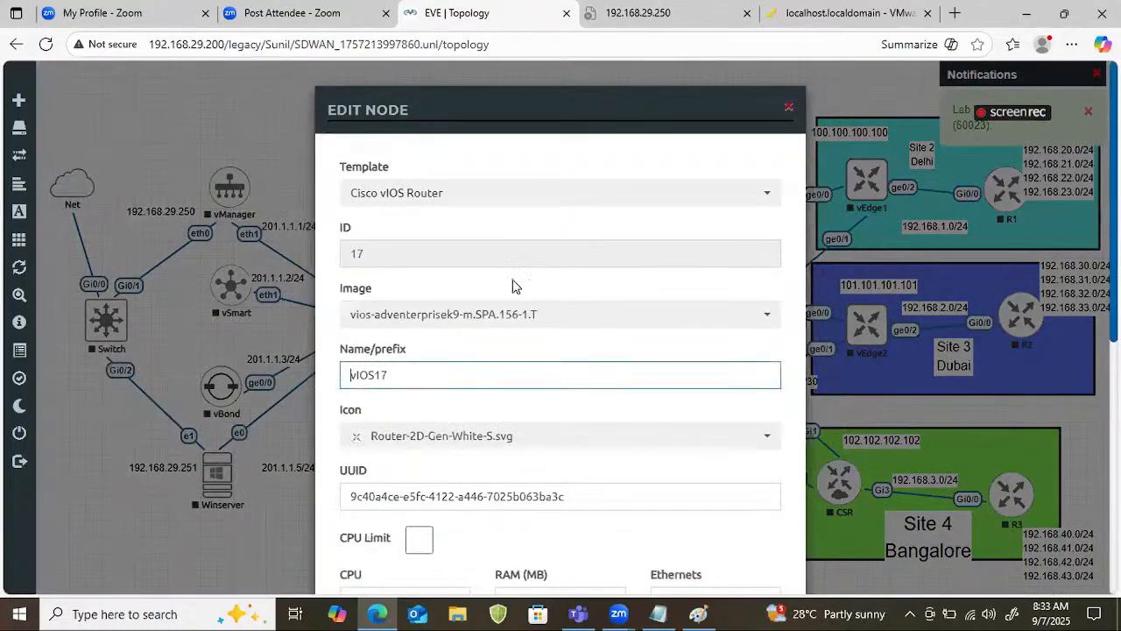
double_click(400, 373)
text(R2)
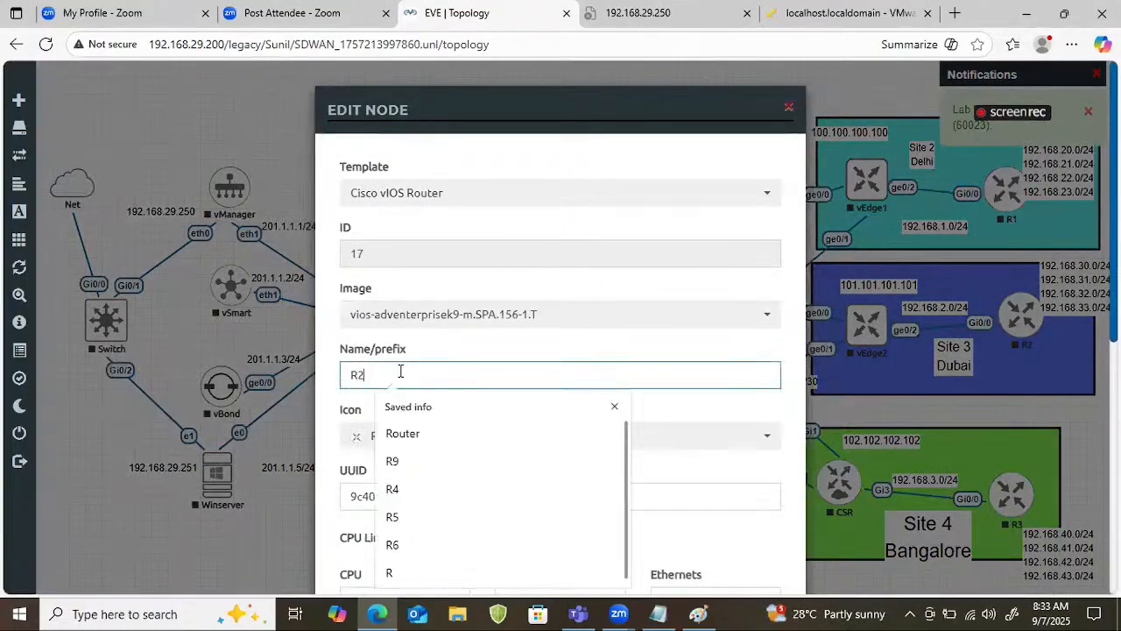
click(411, 435)
scroll(537, 330, down, 5)
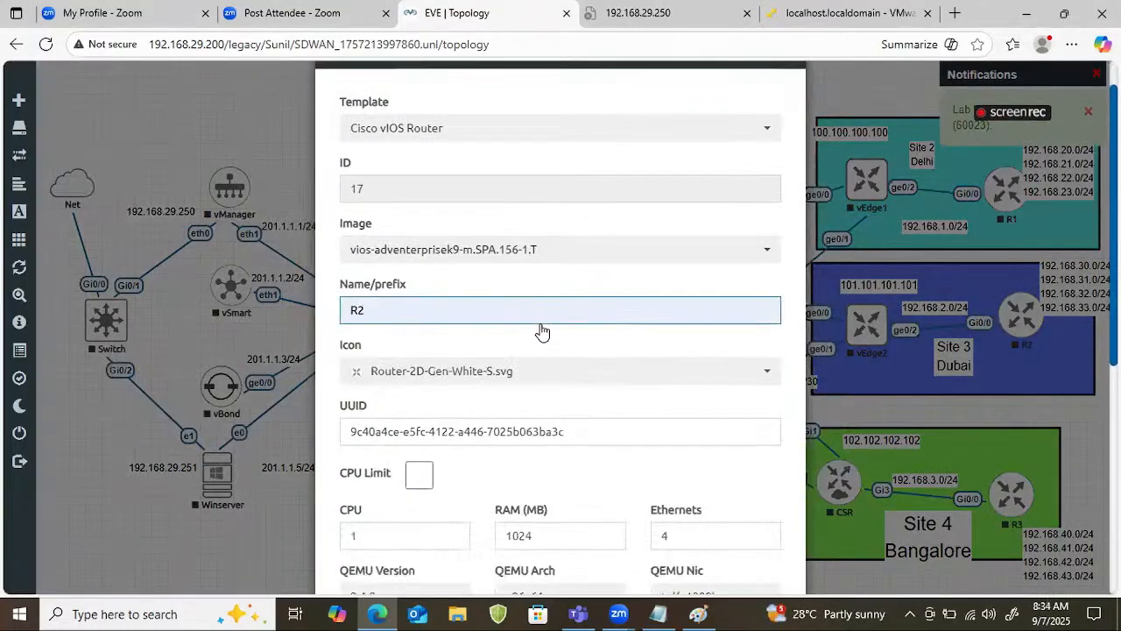
key(Return)
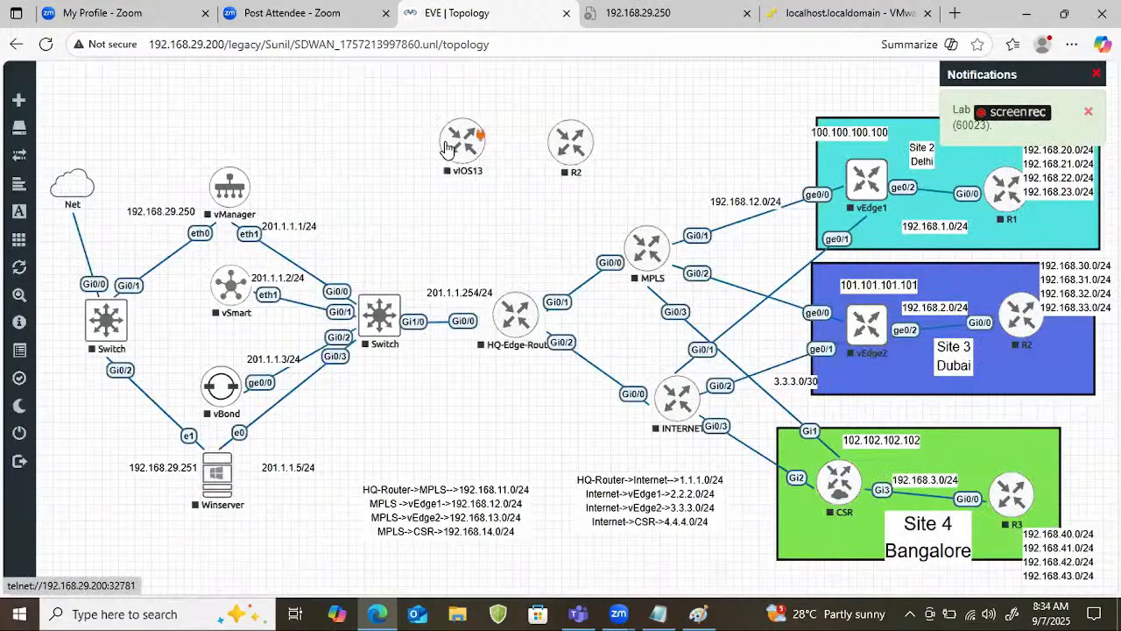
Rename the vIOS13 router above HQ-Edge-Router as R1.
right_click(458, 141)
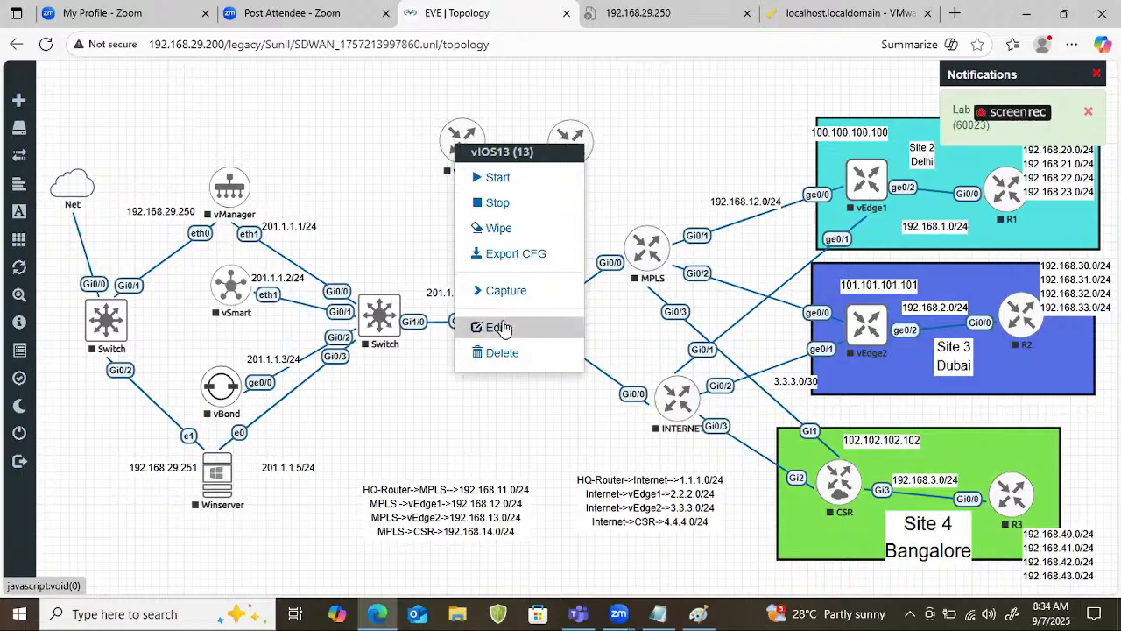
click(496, 326)
click(455, 384)
double_click(455, 384)
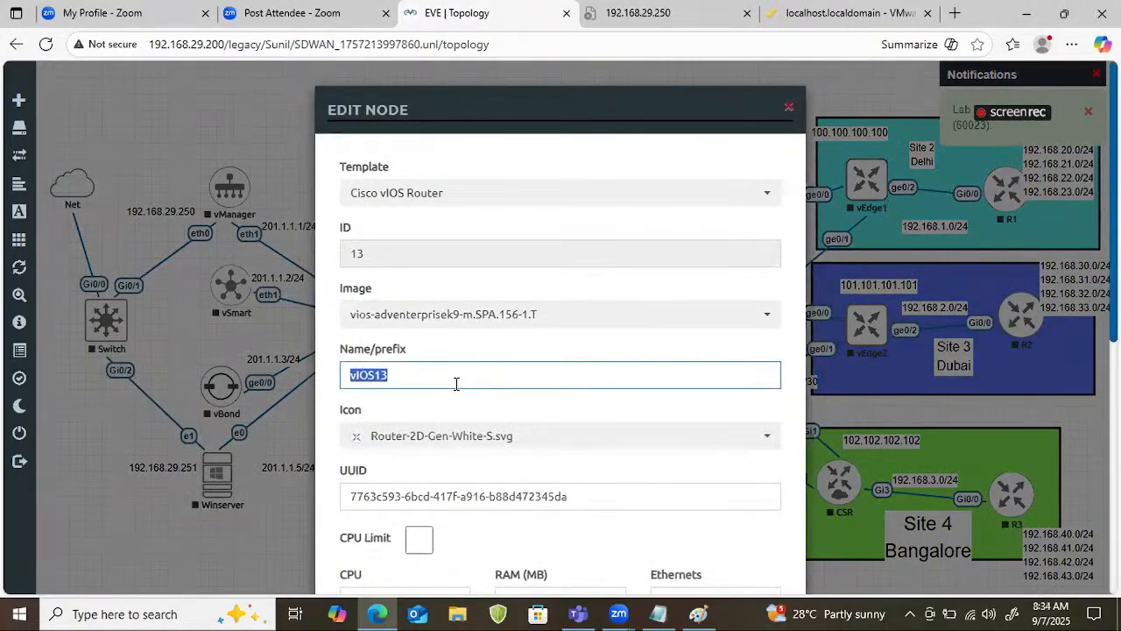
text(R3)
scroll(454, 438, down, 3)
scroll(455, 442, down, 2)
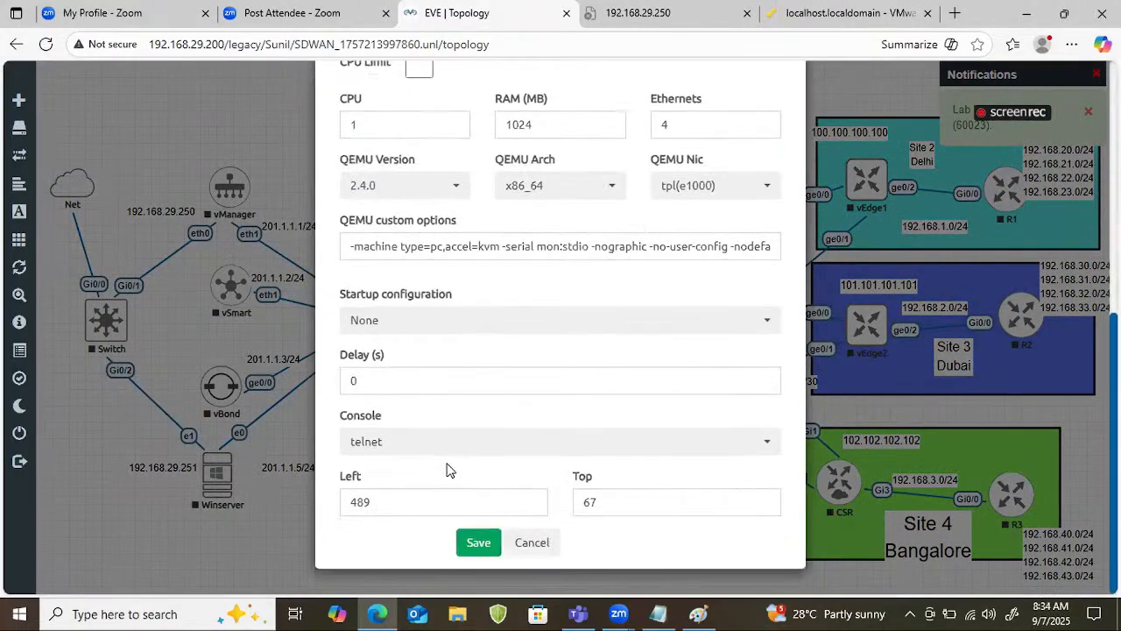
click(475, 541)
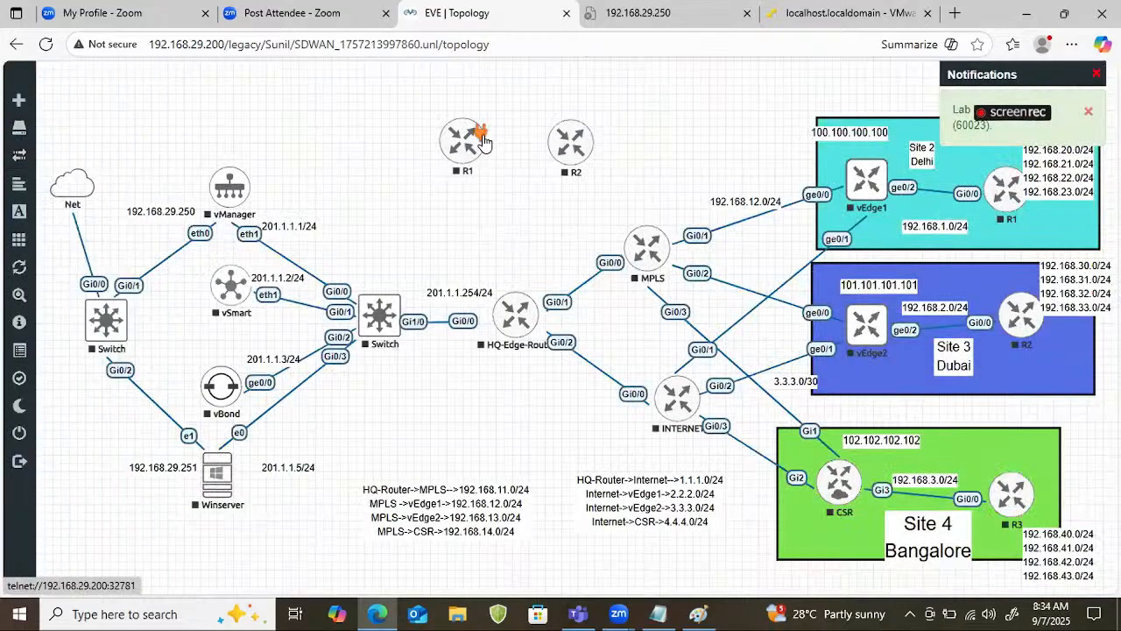
Connect the new R1 and R2 routers through their Gi0/0 interfaces and move R2 farther from R1.
drag(479, 136, 555, 149)
drag(592, 145, 592, 145)
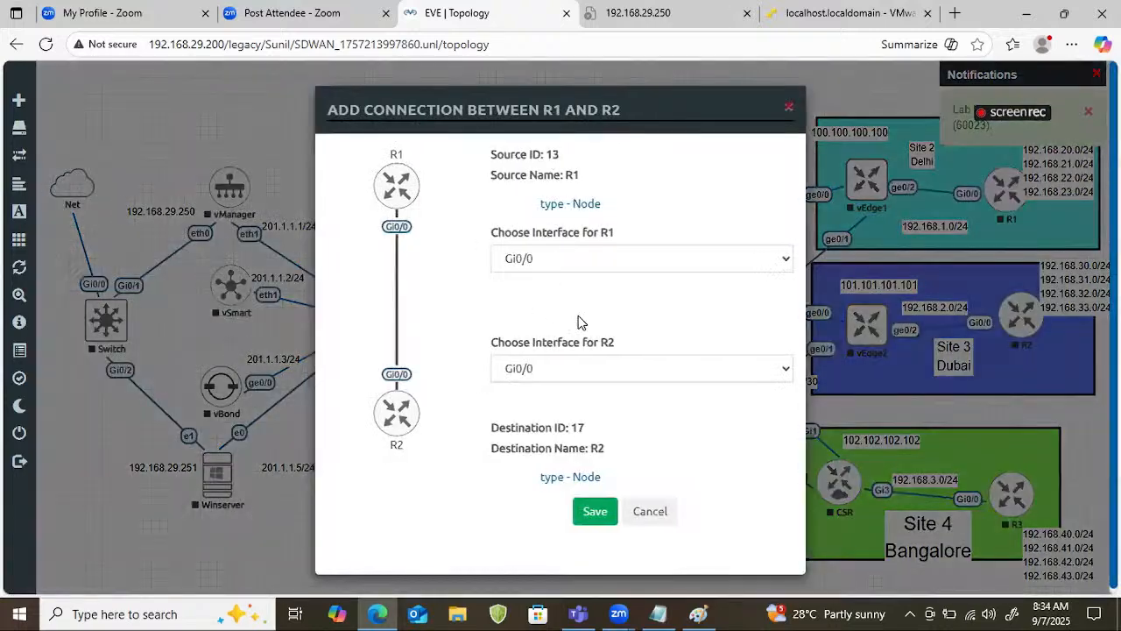
click(596, 511)
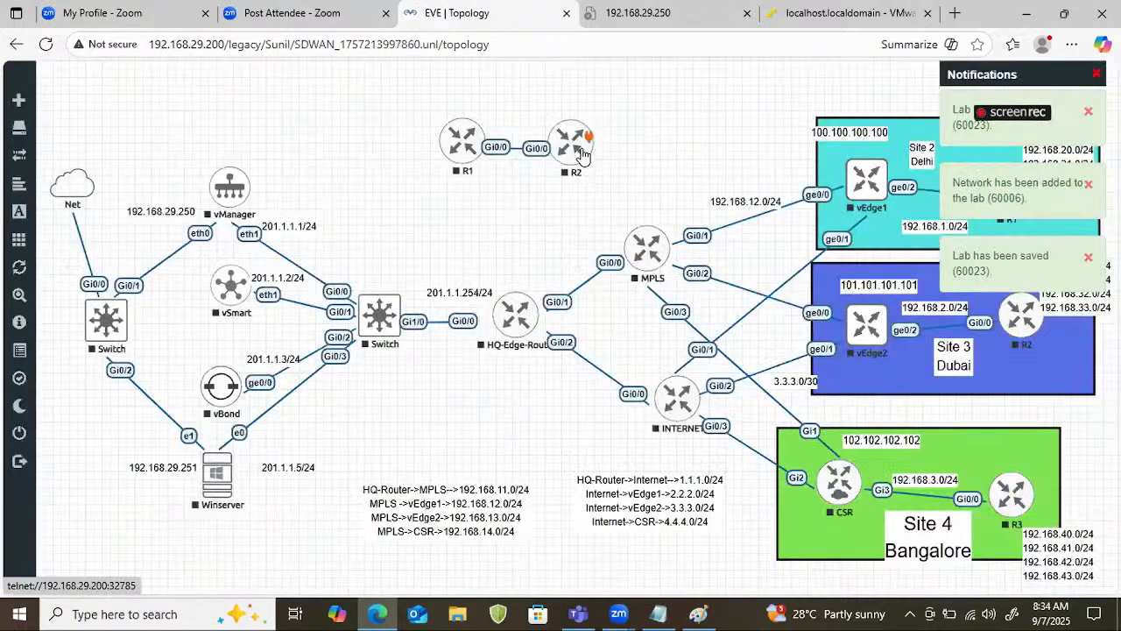
drag(583, 153, 646, 151)
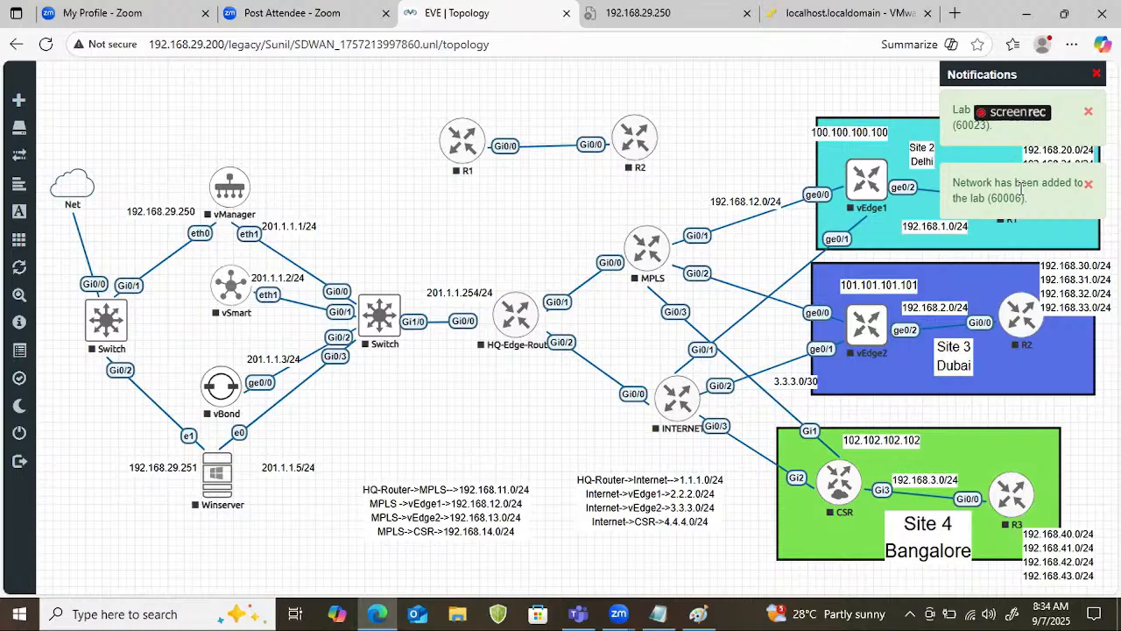
Handwrite in red the link addresses 192.168.1.1 beside the new R1 and 192.168.1.2 beside the new R2.
mouse_move(500, 115)
mouse_down()
mouse_move(497, 128)
mouse_move(516, 125)
mouse_up()
click(520, 116)
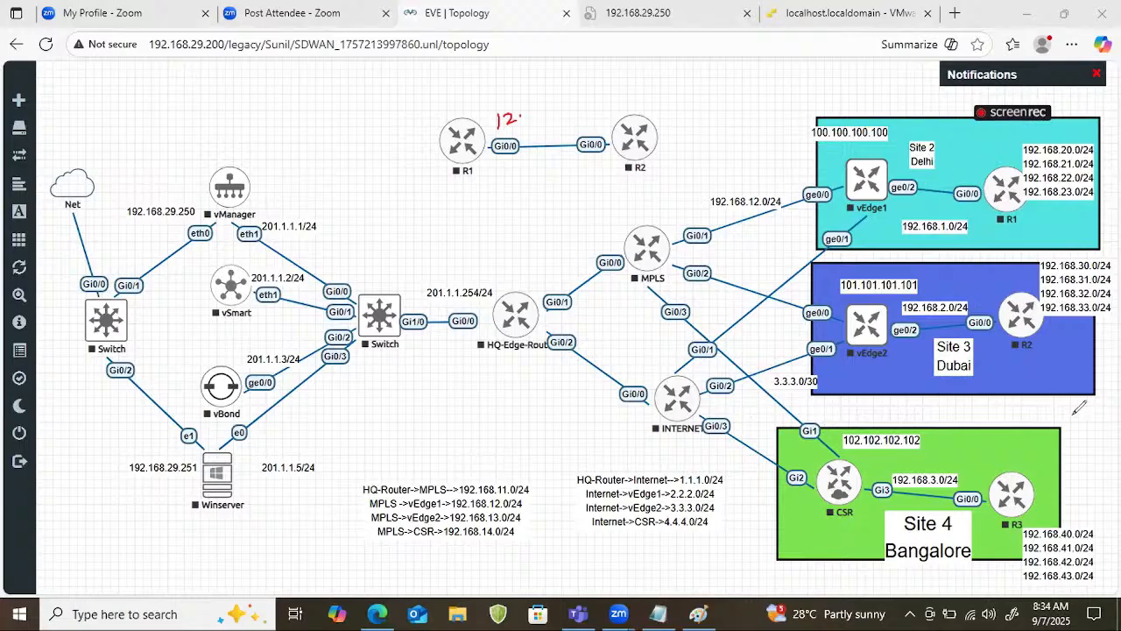
mouse_move(484, 110)
mouse_down()
mouse_move(480, 128)
mouse_move(496, 113)
mouse_move(491, 128)
mouse_up()
drag(496, 112, 507, 123)
drag(518, 105, 523, 119)
mouse_move(534, 101)
mouse_down()
mouse_move(531, 116)
mouse_move(540, 113)
mouse_up()
mouse_move(549, 96)
mouse_down()
mouse_move(546, 111)
mouse_move(563, 104)
mouse_move(593, 123)
mouse_up()
mouse_move(613, 91)
mouse_down()
mouse_move(612, 105)
mouse_move(654, 98)
mouse_up()
click(648, 99)
mouse_move(670, 83)
mouse_down()
mouse_move(667, 96)
mouse_move(725, 89)
mouse_up()
click(688, 91)
click(711, 87)
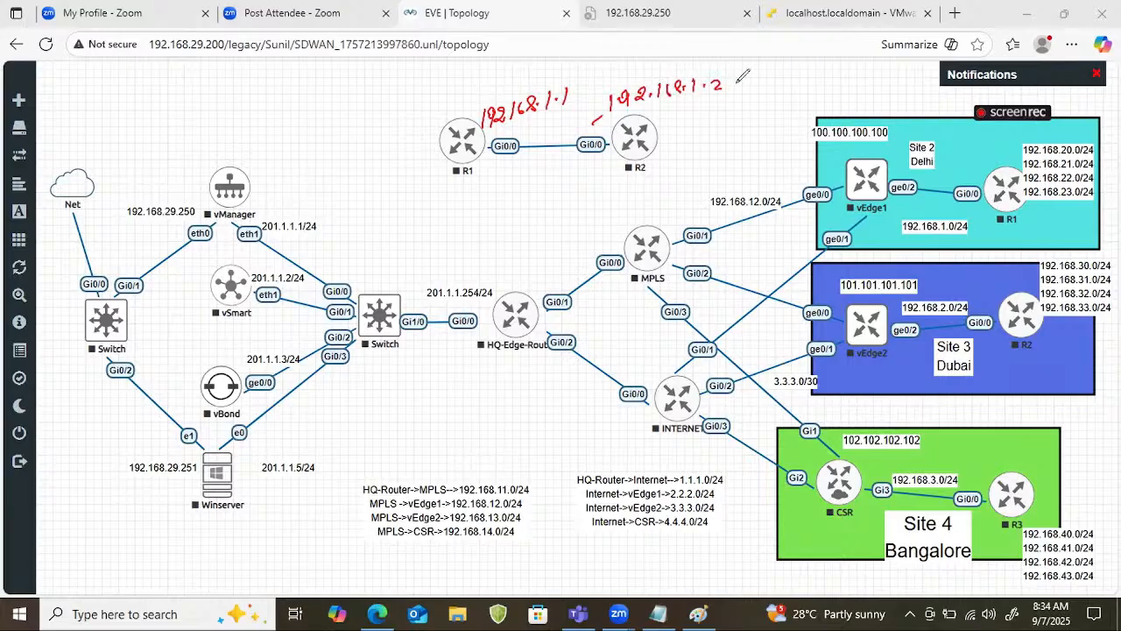
Draw red arrows from the new R1 and R2, labelling them 192.168.2.1 and 192.168.3.1 respectively.
drag(439, 159, 440, 176)
mouse_move(367, 199)
mouse_down()
mouse_move(368, 219)
mouse_move(384, 203)
mouse_move(408, 217)
mouse_move(477, 203)
mouse_up()
click(401, 216)
click(467, 202)
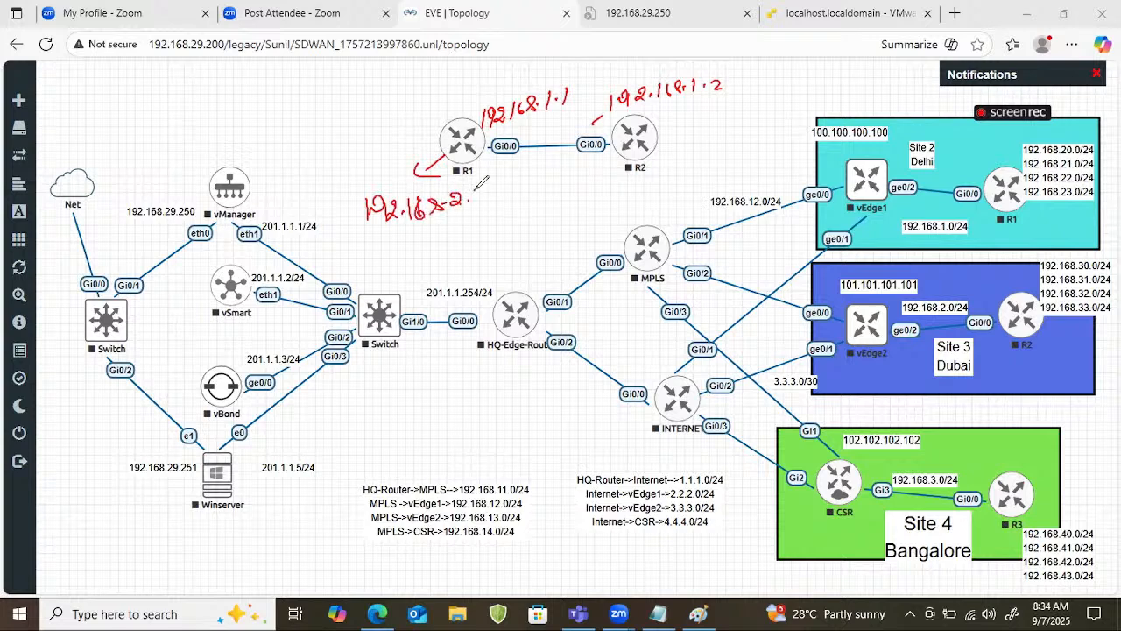
drag(673, 147, 714, 167)
drag(728, 149, 729, 165)
drag(737, 152, 757, 163)
click(751, 162)
mouse_move(767, 141)
mouse_down()
mouse_move(770, 157)
mouse_move(792, 135)
mouse_move(815, 132)
mouse_up()
click(809, 131)
Underline and circle the handwritten addresses 192.168.2.1 and 192.168.3.1 in red.
drag(387, 236, 438, 225)
drag(747, 187, 697, 189)
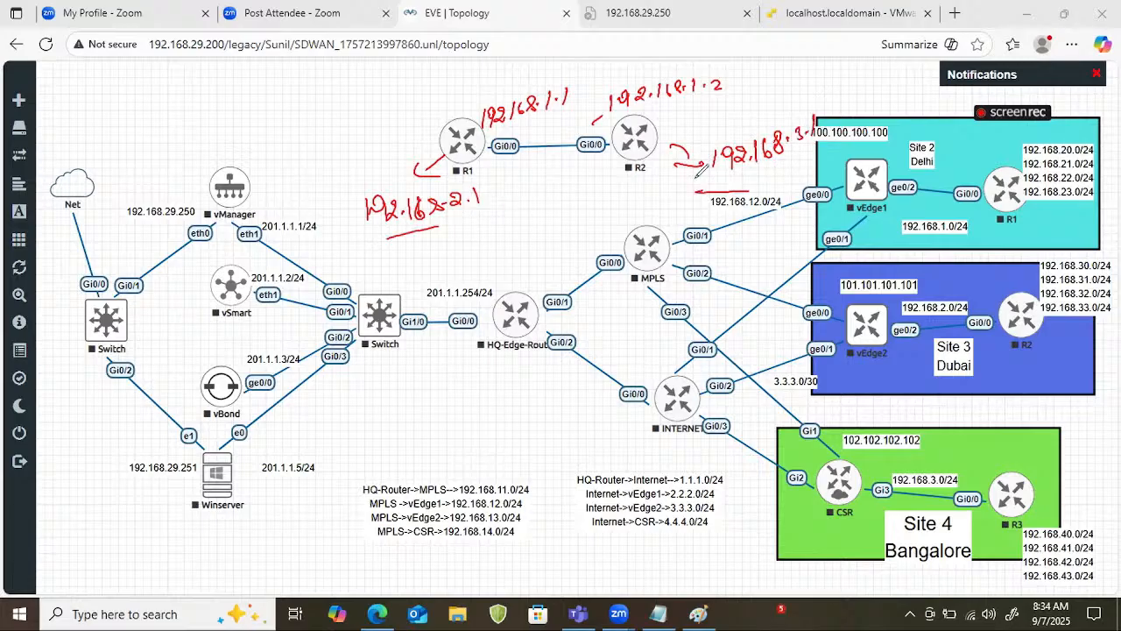
drag(387, 183, 420, 172)
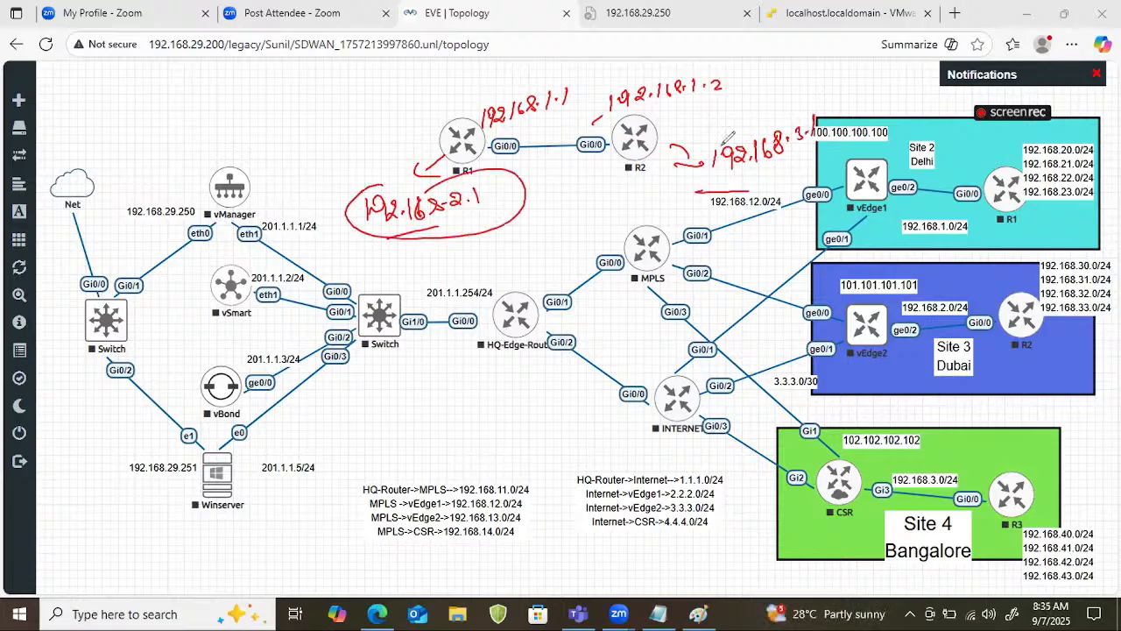
mouse_move(746, 121)
mouse_down()
mouse_move(692, 156)
mouse_move(821, 123)
mouse_up()
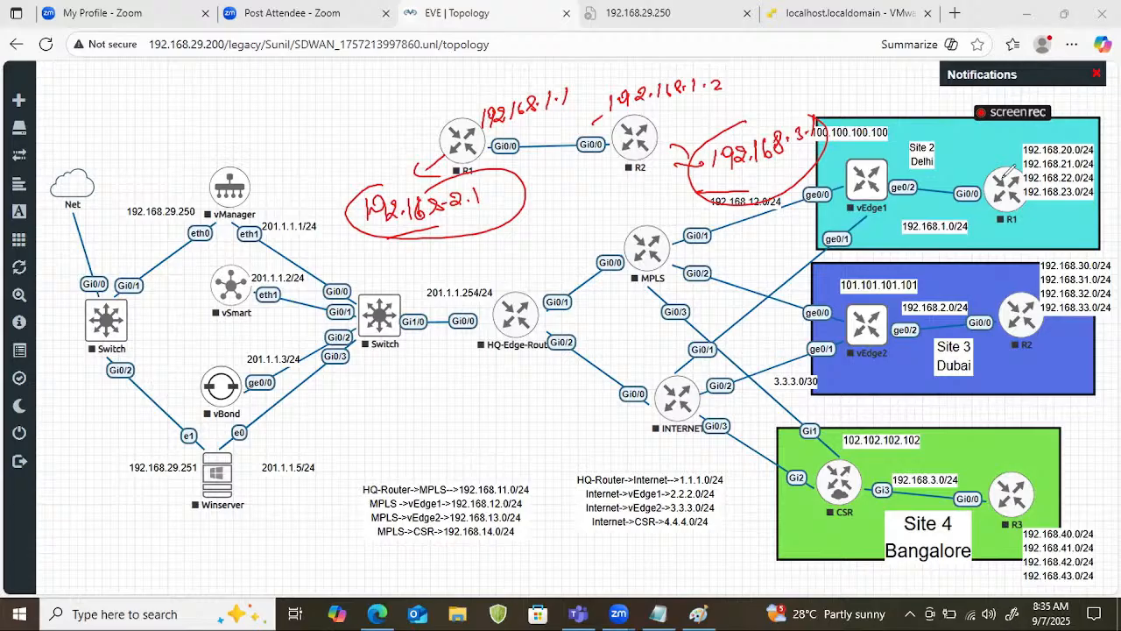
Start the new R1 and R2 routers.
right_click(463, 140)
click(517, 252)
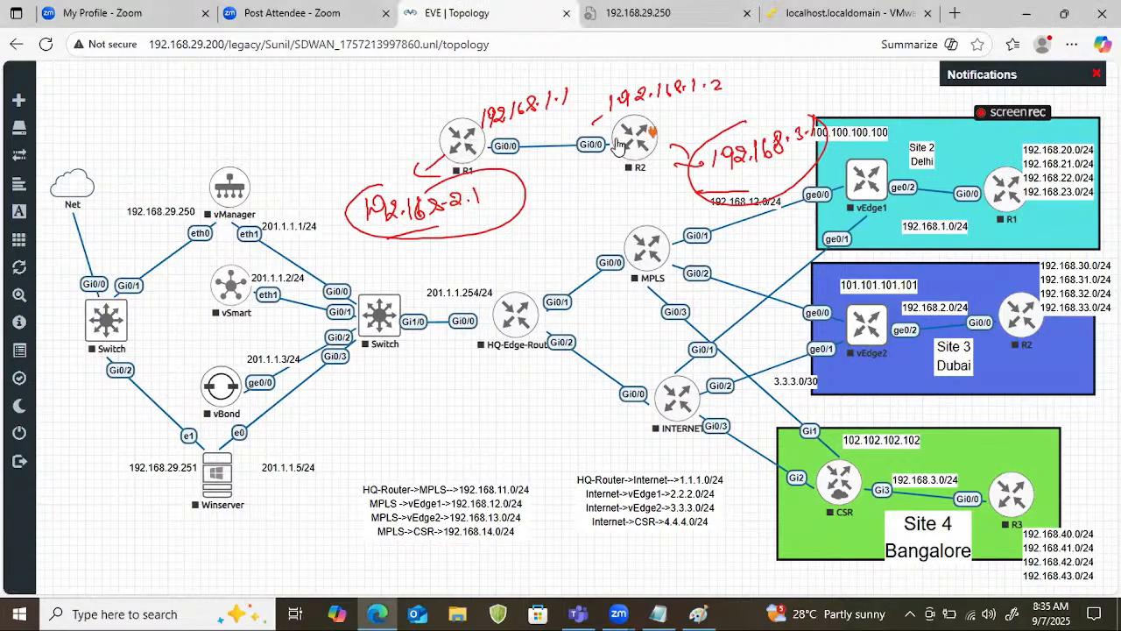
right_click(626, 142)
click(665, 180)
Switch to the untitled Notepad note, delete all its text, and move its window below the new routers.
click(668, 611)
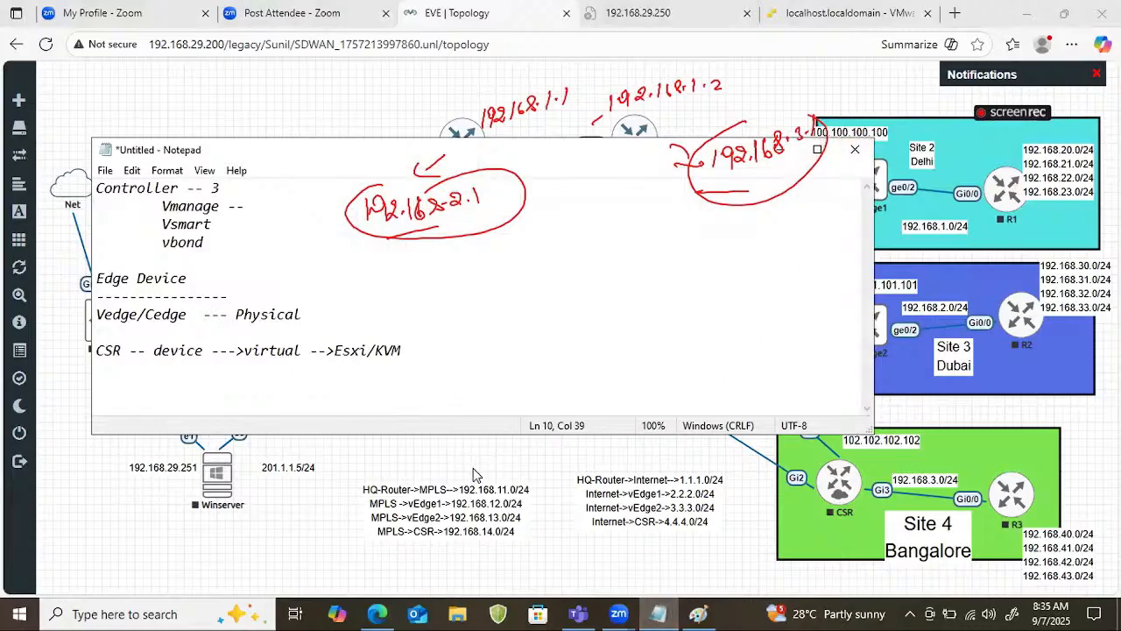
drag(438, 372, 63, 107)
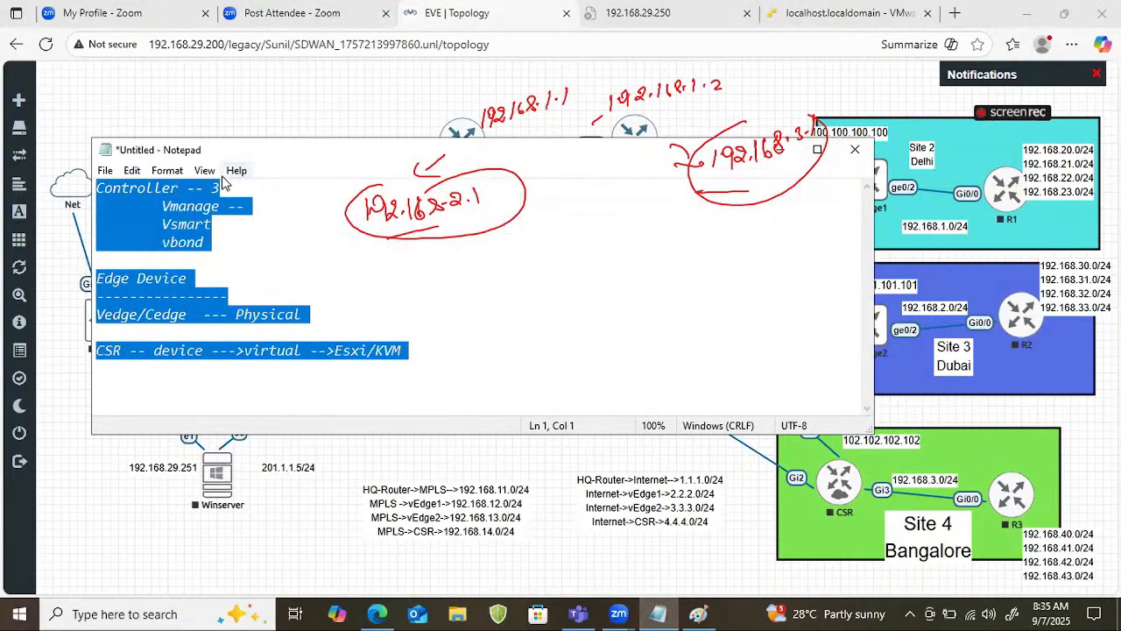
key(Delete)
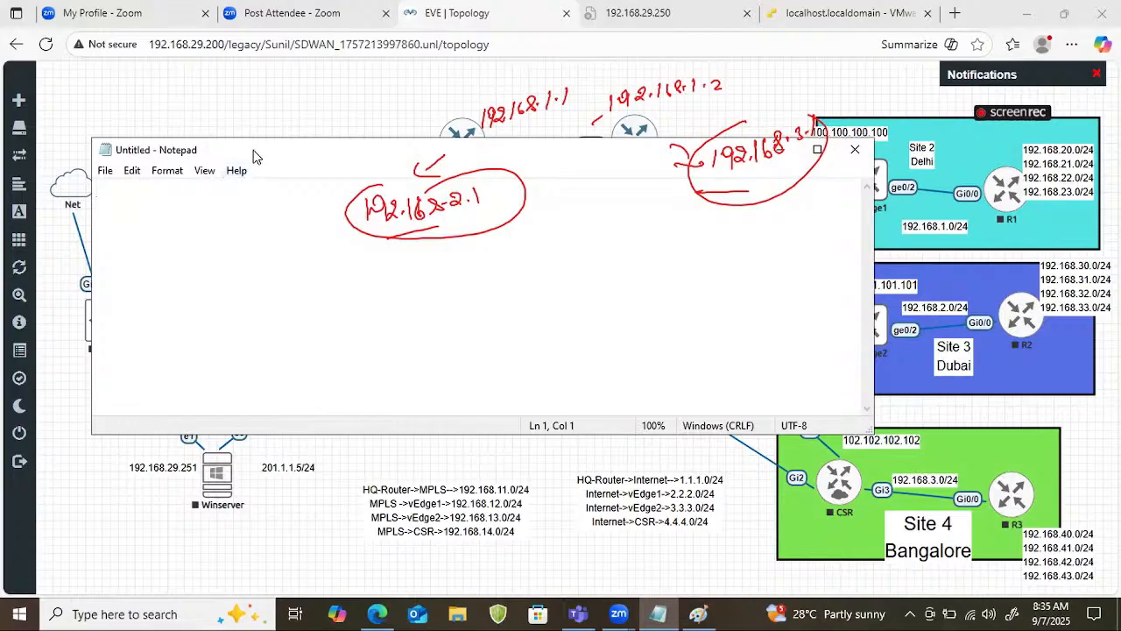
drag(254, 156, 268, 311)
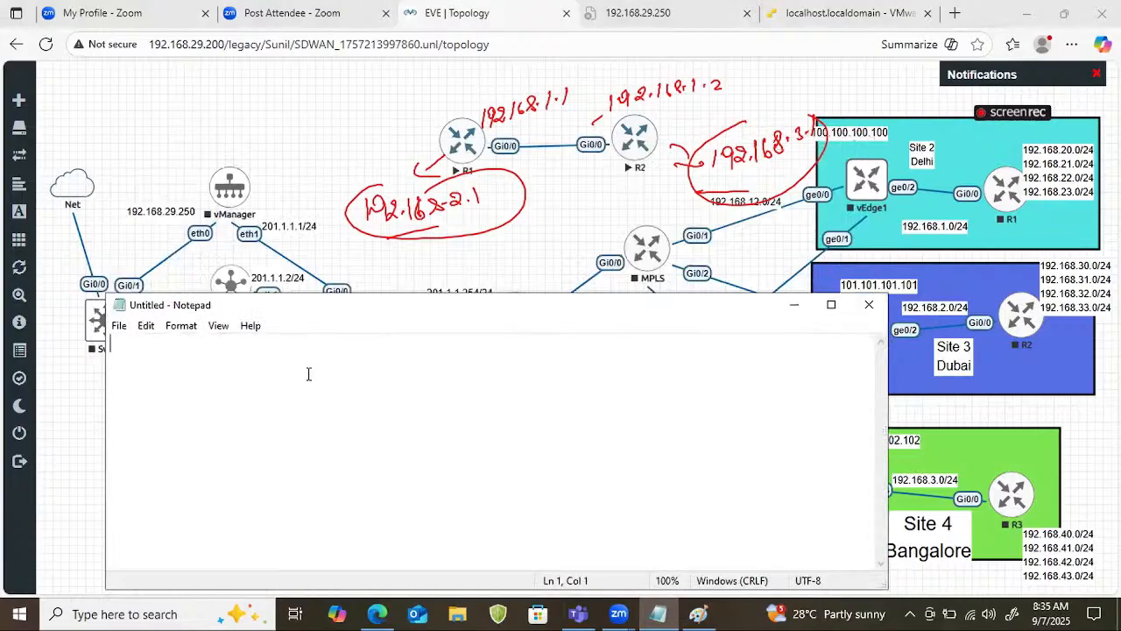
Write R1's interface configuration: int g0/0, ip add 192.168.1.1 255.255.255.0, no shut, each on its own line, followed by a ! line.
text(int g0/0)
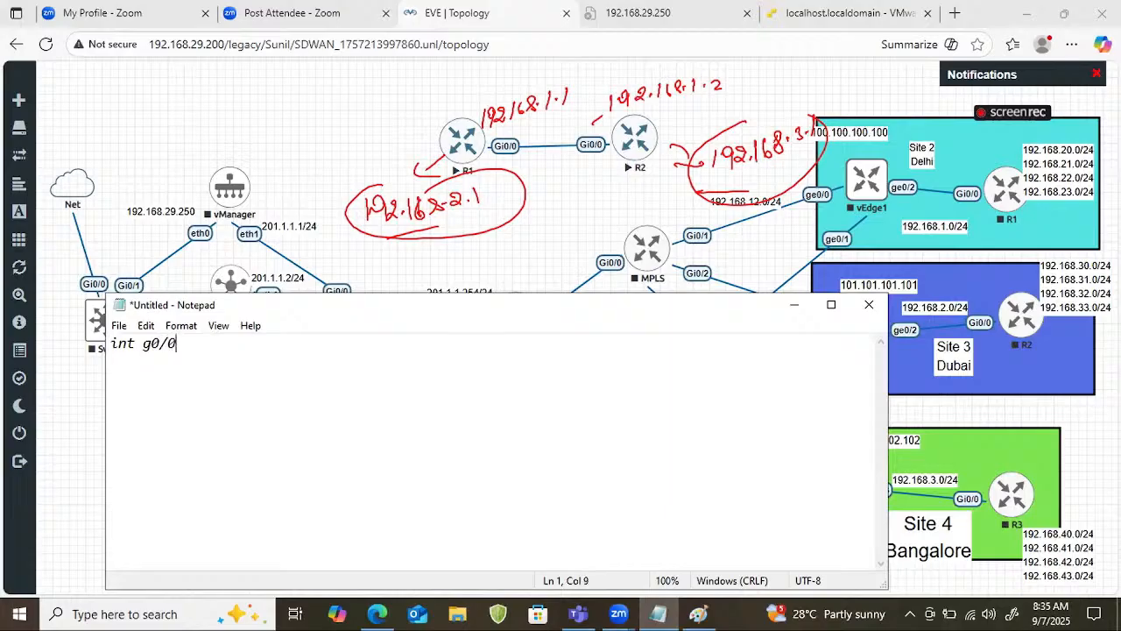
key(Return)
text(ip add 192)
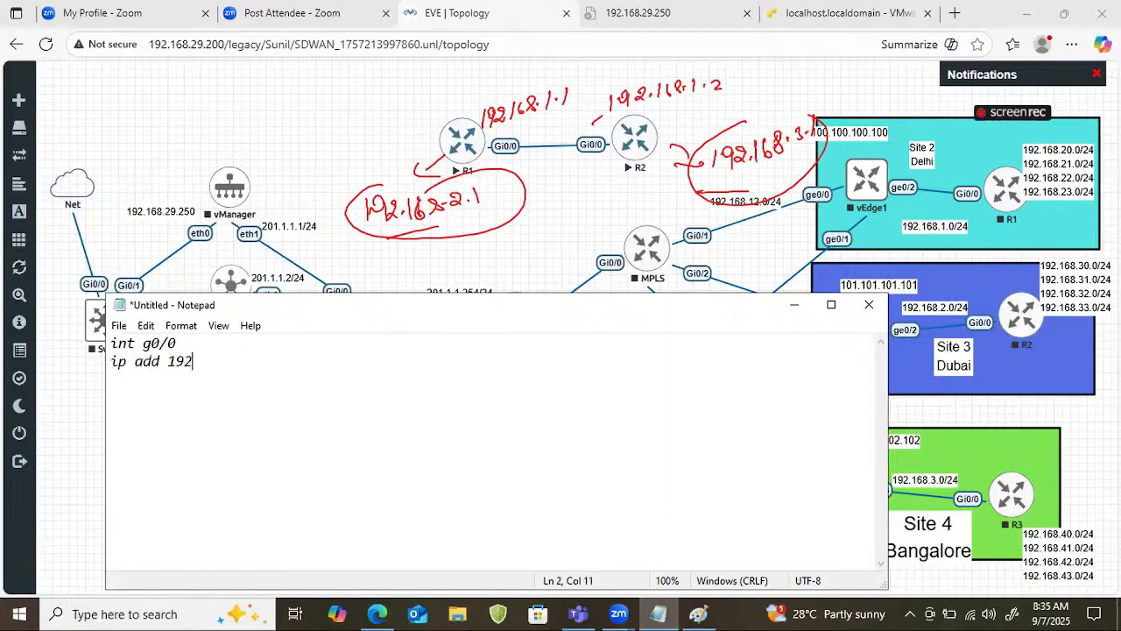
text(.168.1.1 255.255.255.0)
key(Return)
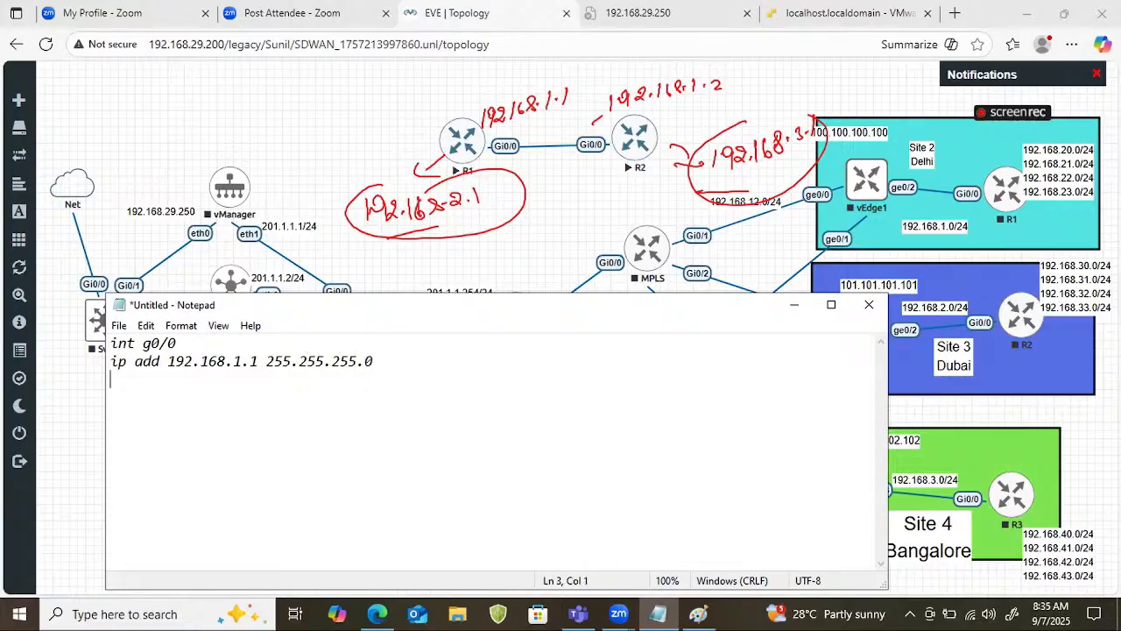
text(no shut ! int loop 0)
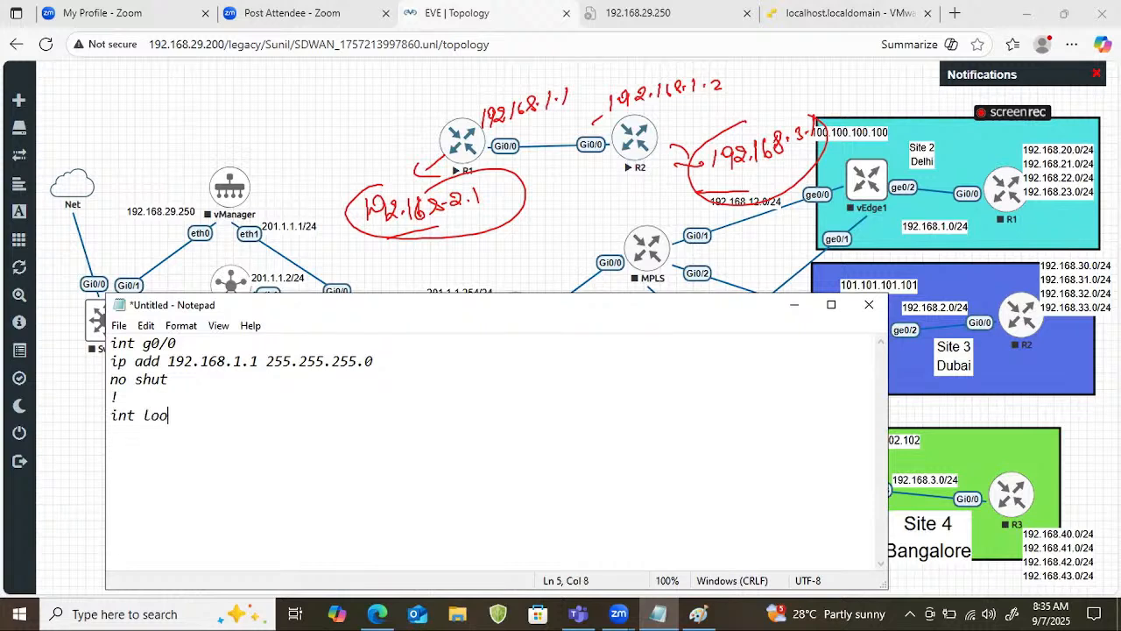
Add R1's loopback lines: int loop 0 and ip add 192.168.2.1 255.255.255.0, followed by a closing ! line.
key(Return)
text(ip add 192.168.2)
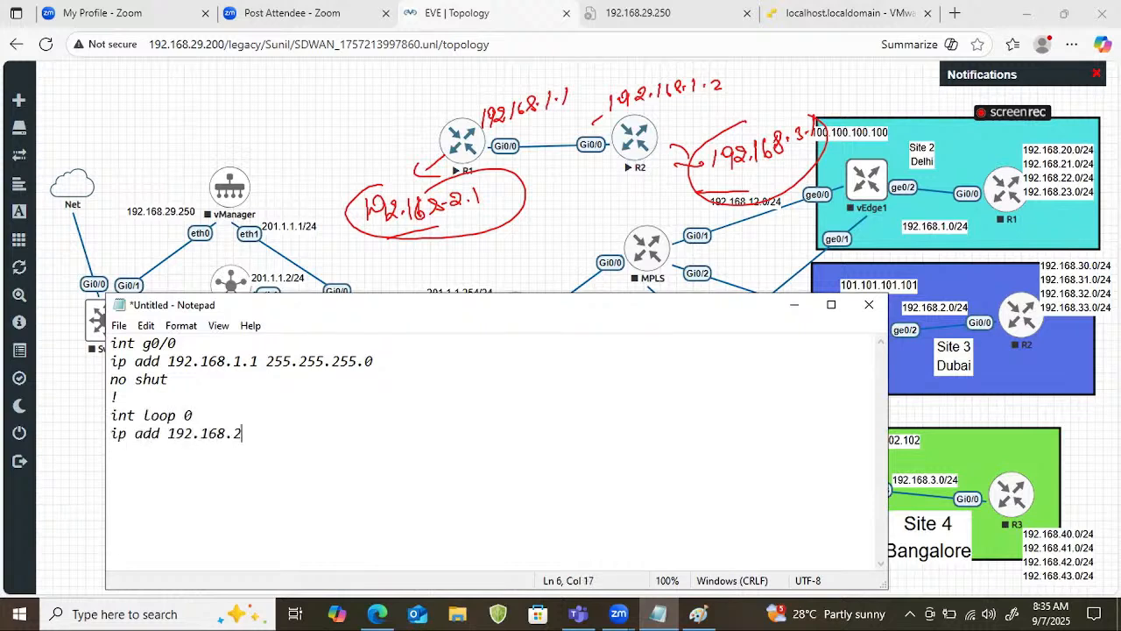
text(.1 155.25)
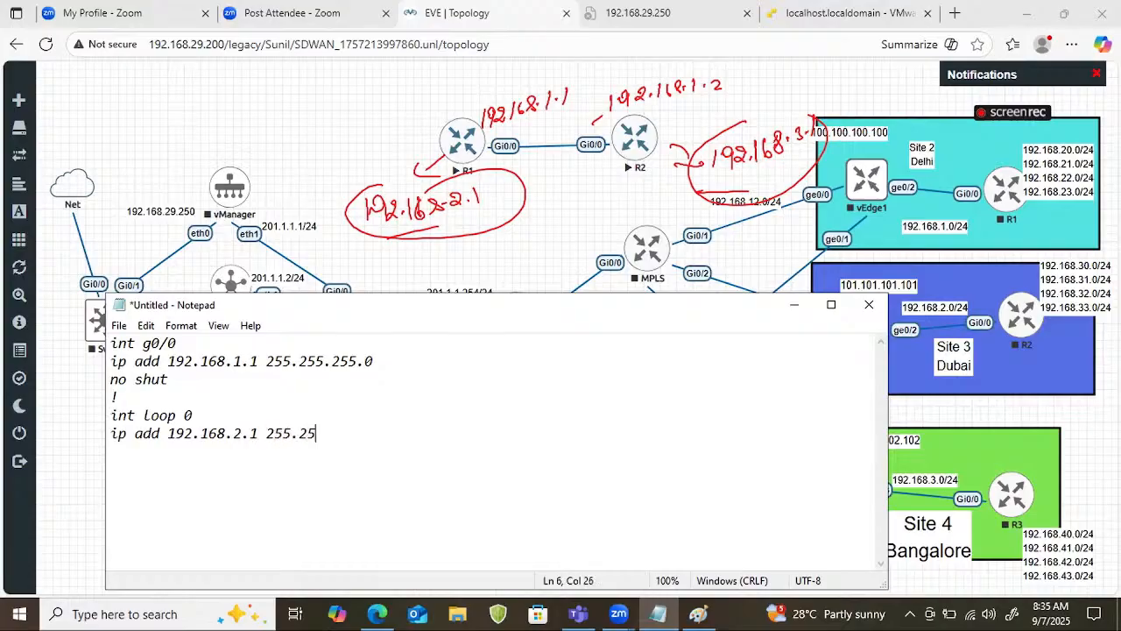
text(5.255.0)
key(Return)
Duplicate the whole R1 configuration block below the original, leaving blank lines between them.
key(shift+Up)
key(shift+Up)
key(shift+Up)
key(shift+Up)
key(shift+Up)
key(shift+Up)
key(shift+Up)
key(ctrl+c)
key(Down)
key(Down)
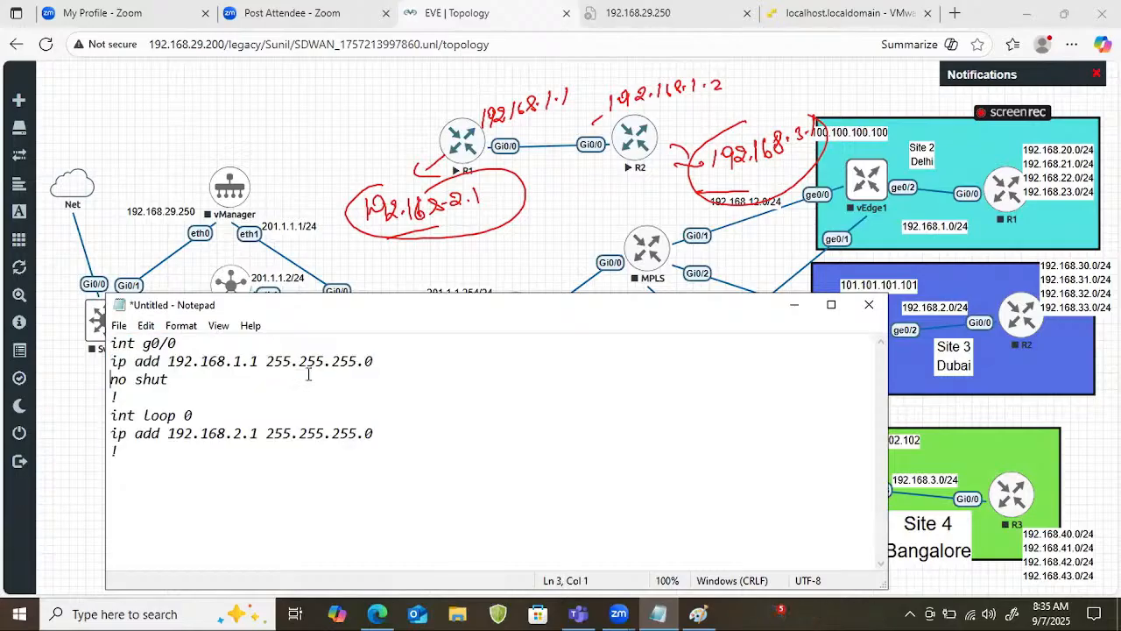
key(Return)
key(ctrl+v)
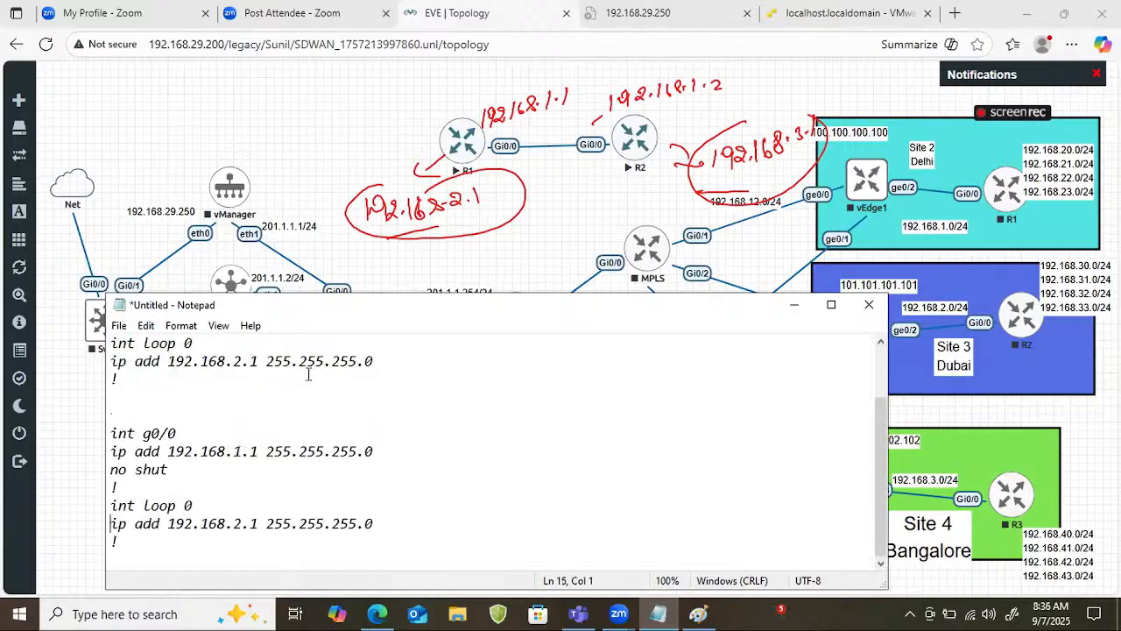
Adapt the duplicated block for R2, setting g0/0 to 192.168.1.2 and loop 0 to 192.168.3.1.
key(Up)
key(Up)
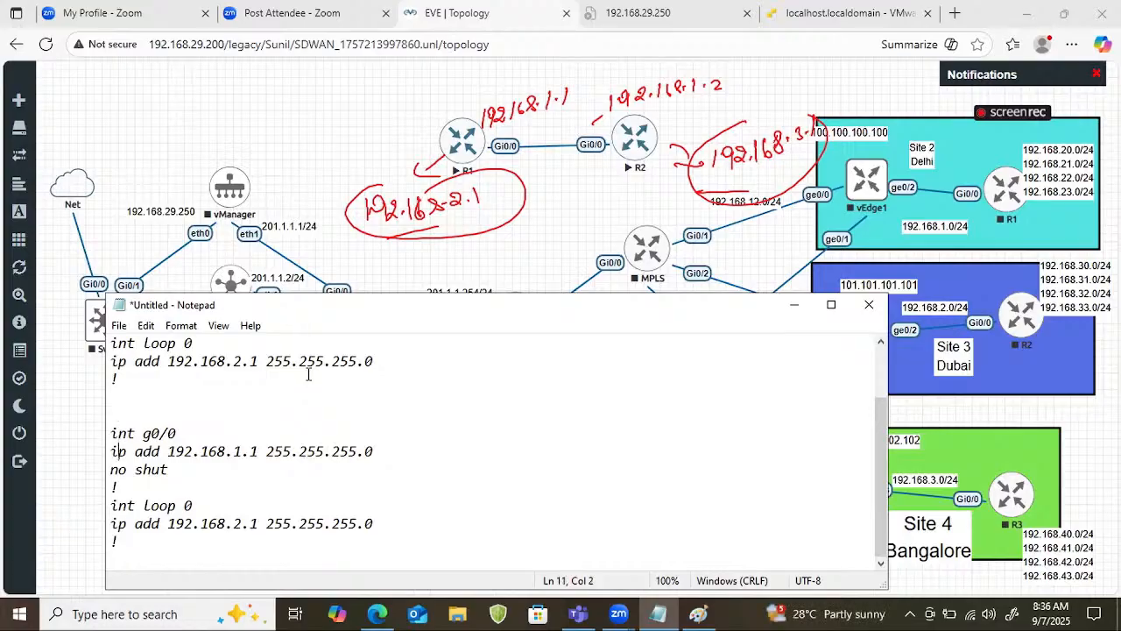
key(BackSpace)
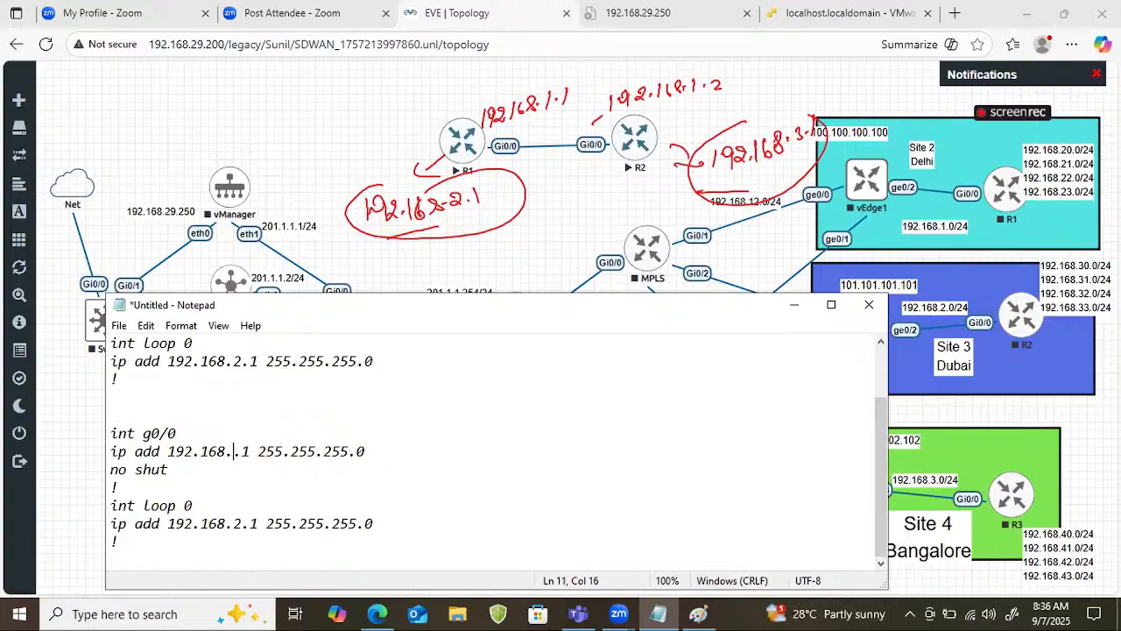
text(2)
key(BackSpace)
text(1)
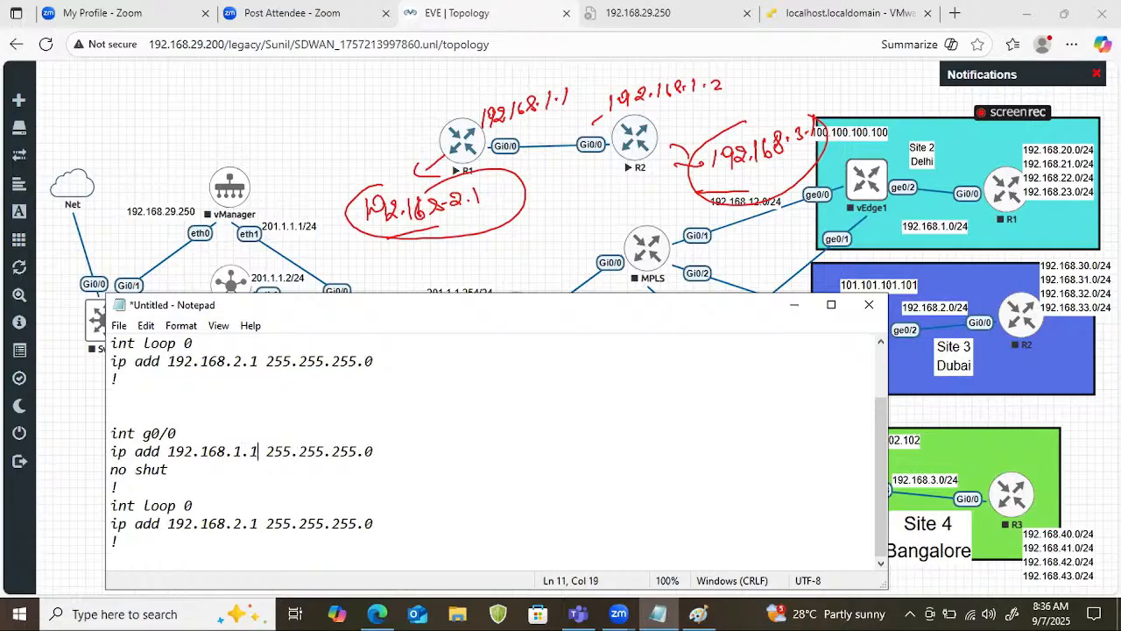
key(BackSpace)
text(2)
key(Down)
key(Right)
key(Right)
key(Right)
key(Right)
key(Right)
key(Right)
key(Right)
key(Right)
key(Right)
key(Right)
key(Right)
key(Right)
key(Right)
key(BackSpace)
text(3)
Move the Notepad window higher and copy R1's configuration block, from int g0/0 through its final ! line.
drag(422, 297, 390, 214)
drag(146, 378, 90, 237)
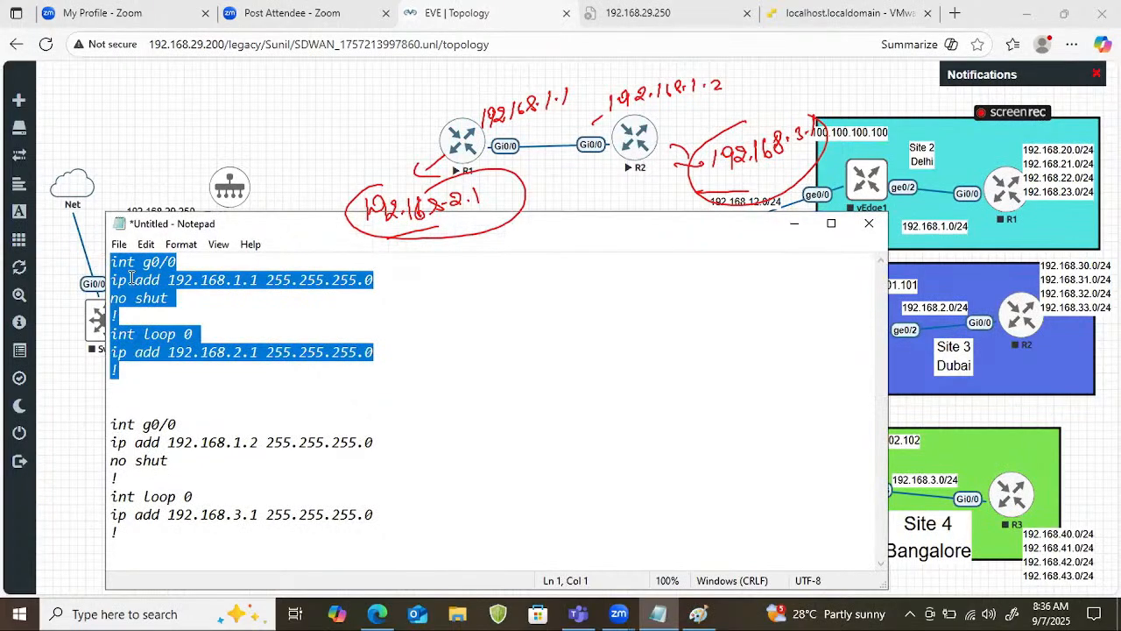
right_click(215, 277)
click(89, 329)
Open the new R1's console from the EVE-NG topology, place it below the routers, and answer no to the initial configuration dialog.
click(471, 147)
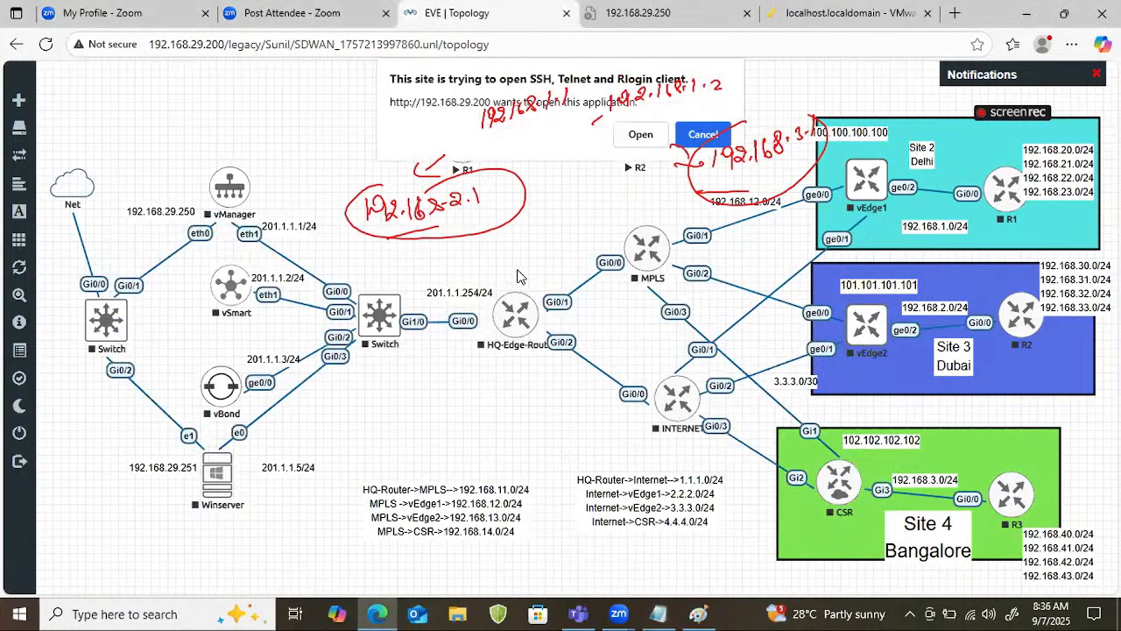
click(640, 134)
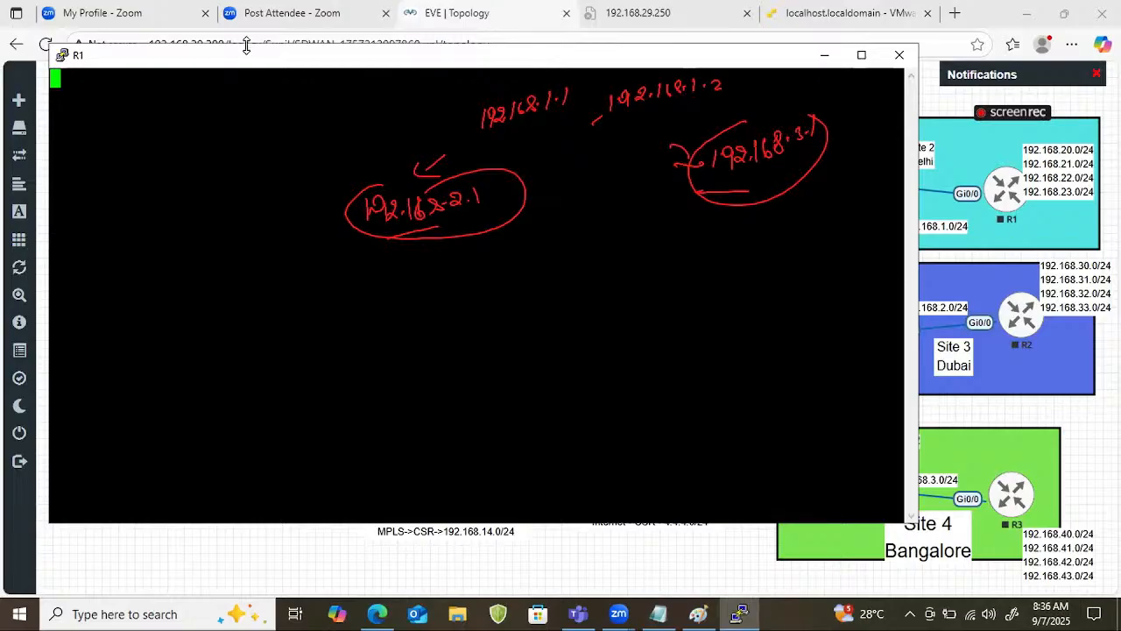
drag(244, 50, 354, 342)
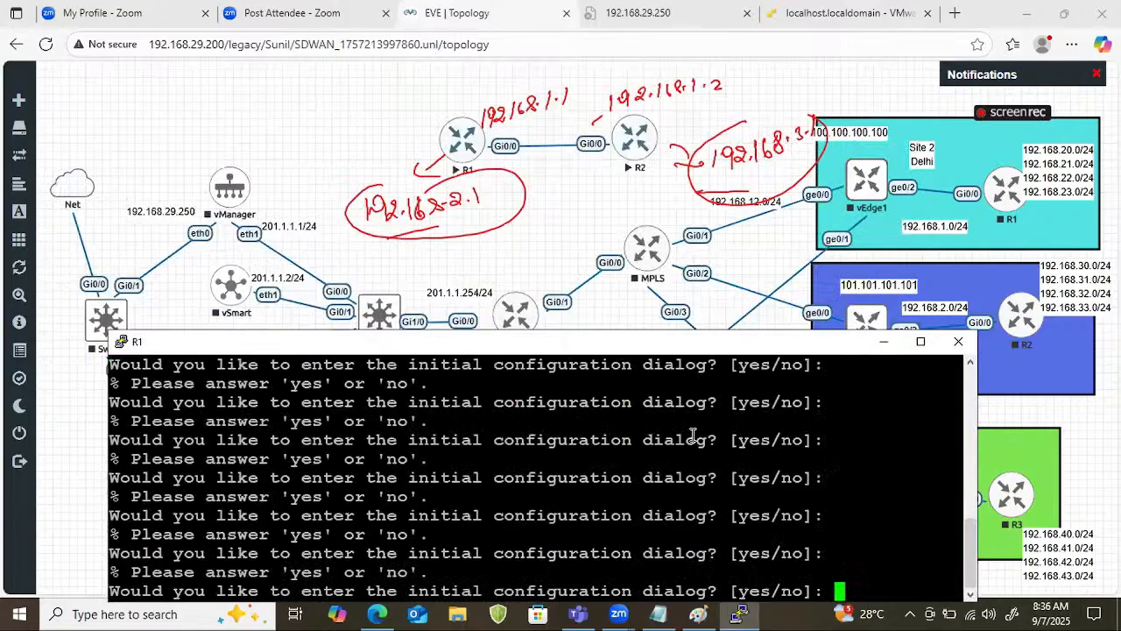
text(no)
key(Return)
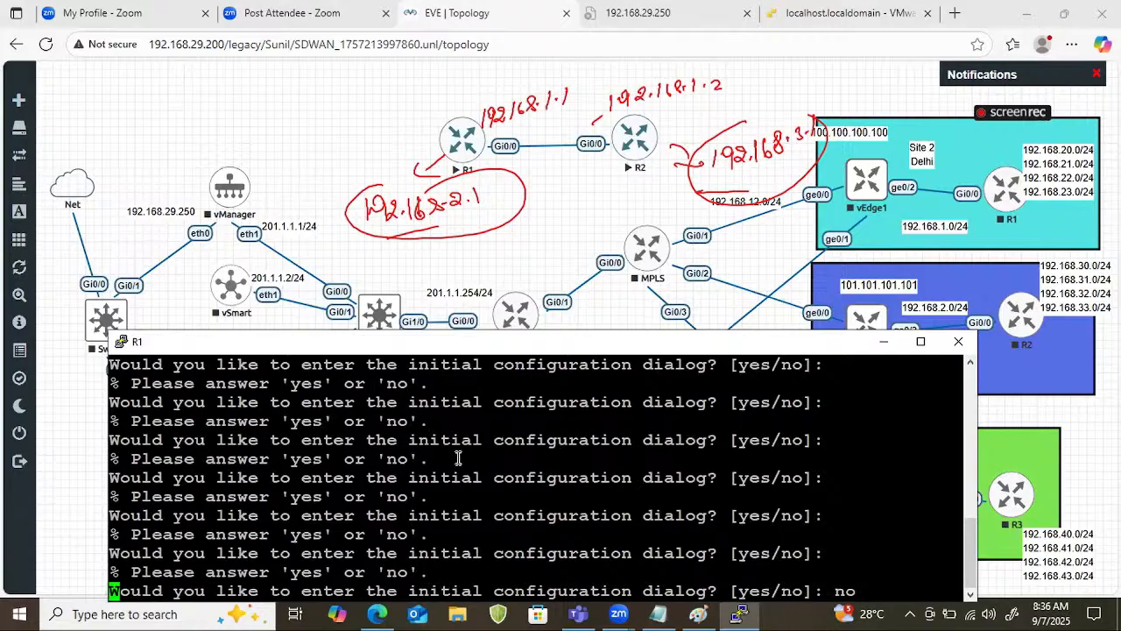
Open the new R2's console from the EVE-NG topology and answer no to the initial configuration dialog.
click(637, 142)
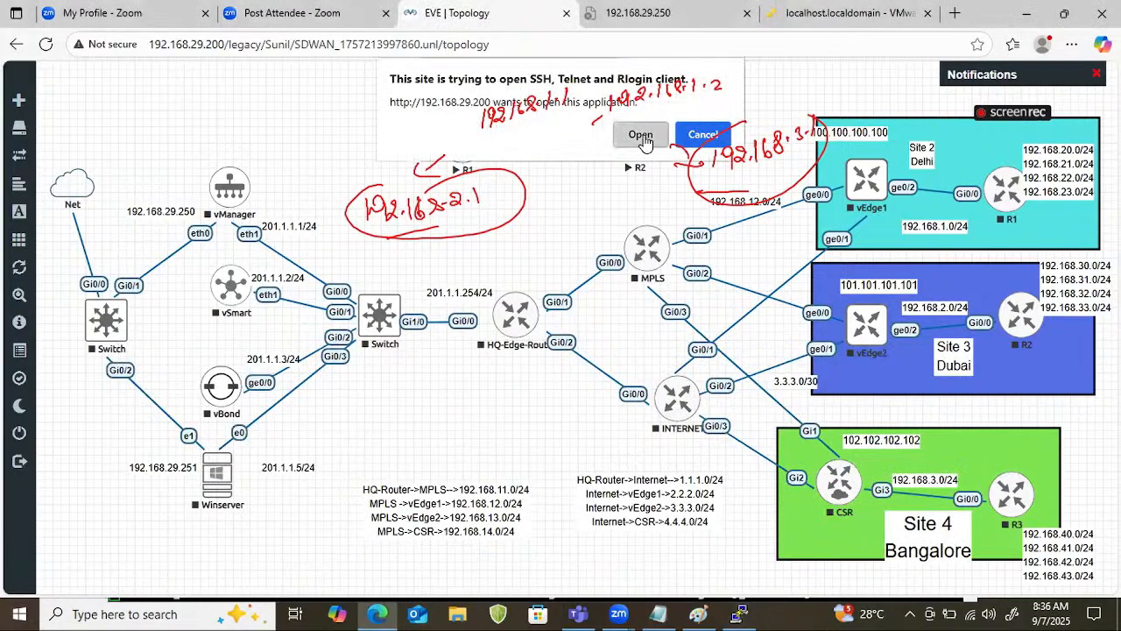
click(640, 135)
key(Return)
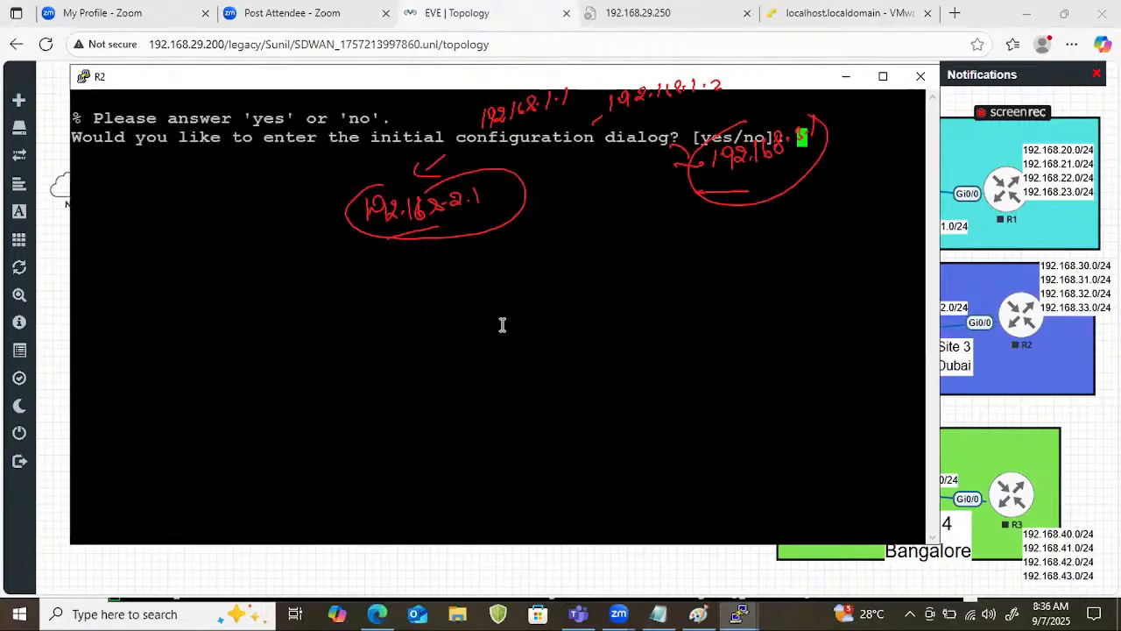
text(no)
key(Return)
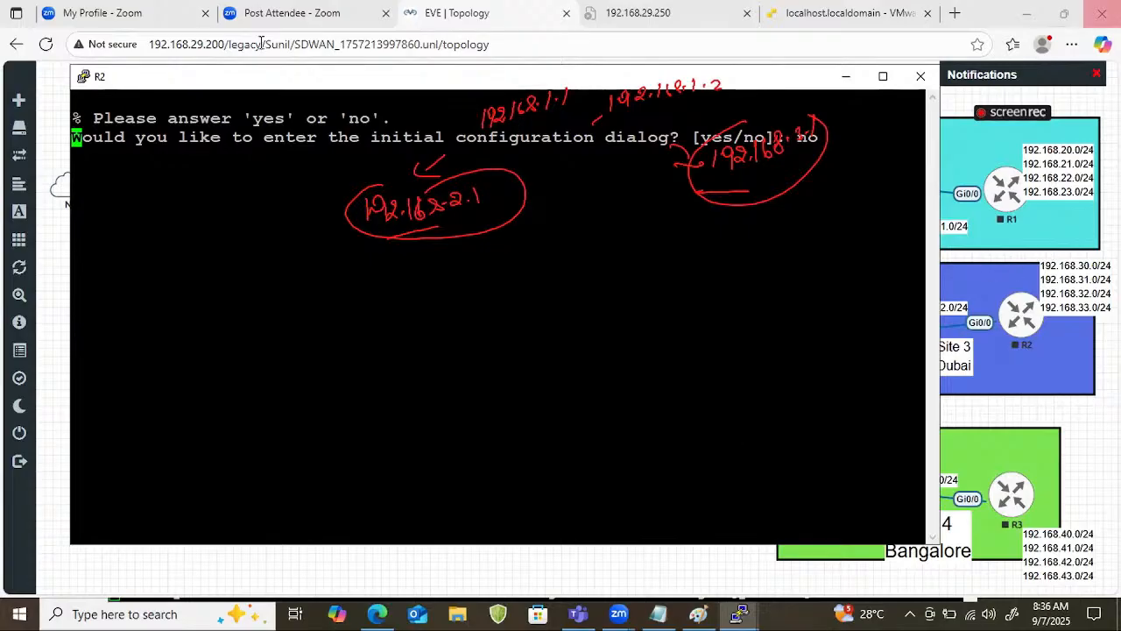
In the R1 console, enter privileged and global configuration mode and set the hostname to R1.
mouse_move(740, 614)
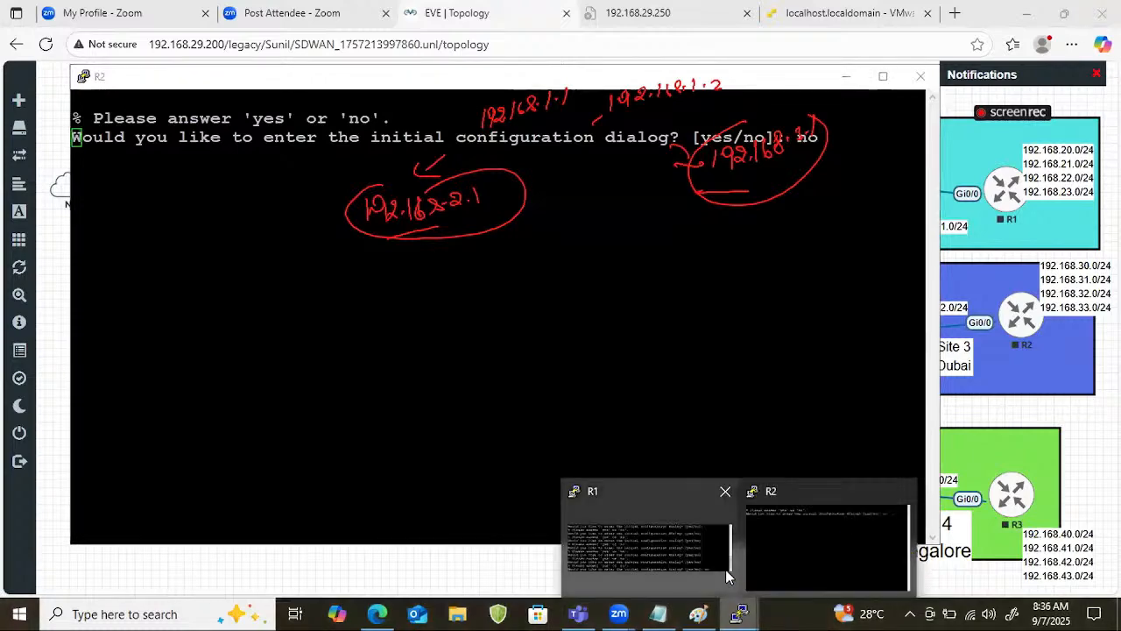
click(689, 546)
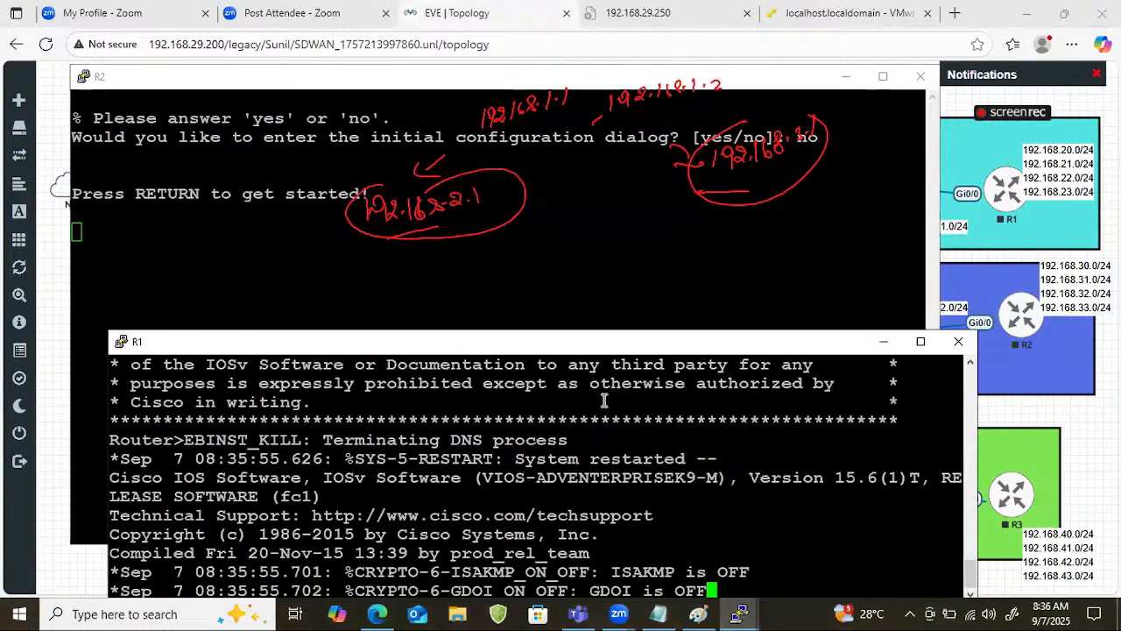
key(Return)
key(Return)
key(Return)
key(Return)
text(ena)
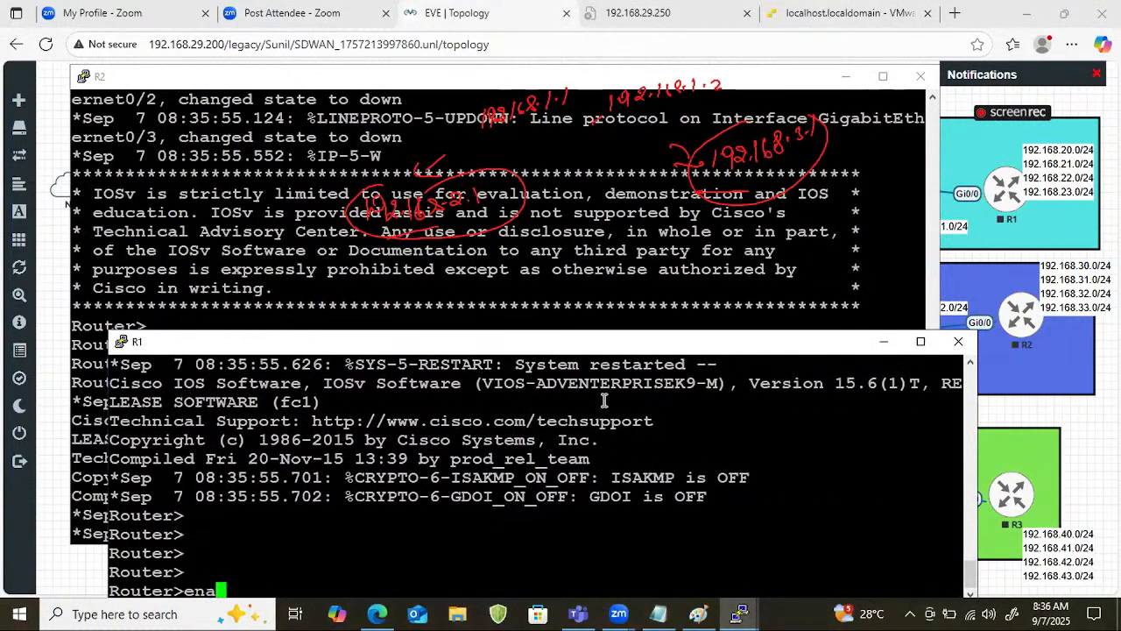
key(Return)
text(conf t)
key(Return)
key(Return)
text(host)
key(Tab)
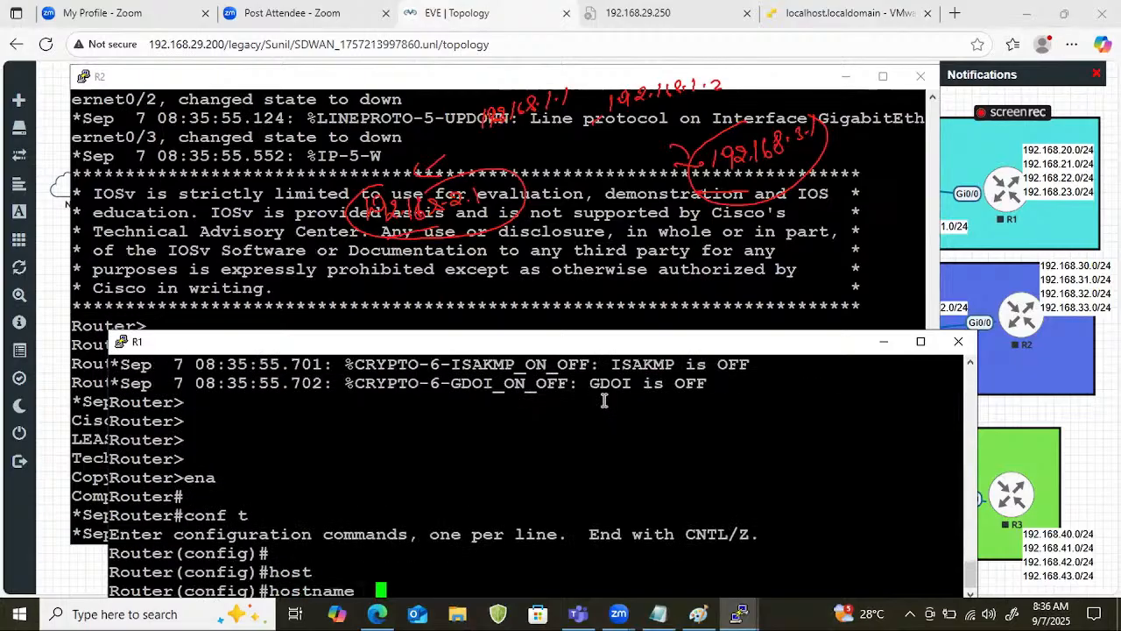
text(R1)
key(Return)
key(Return)
key(Return)
key(Return)
key(Return)
key(Return)
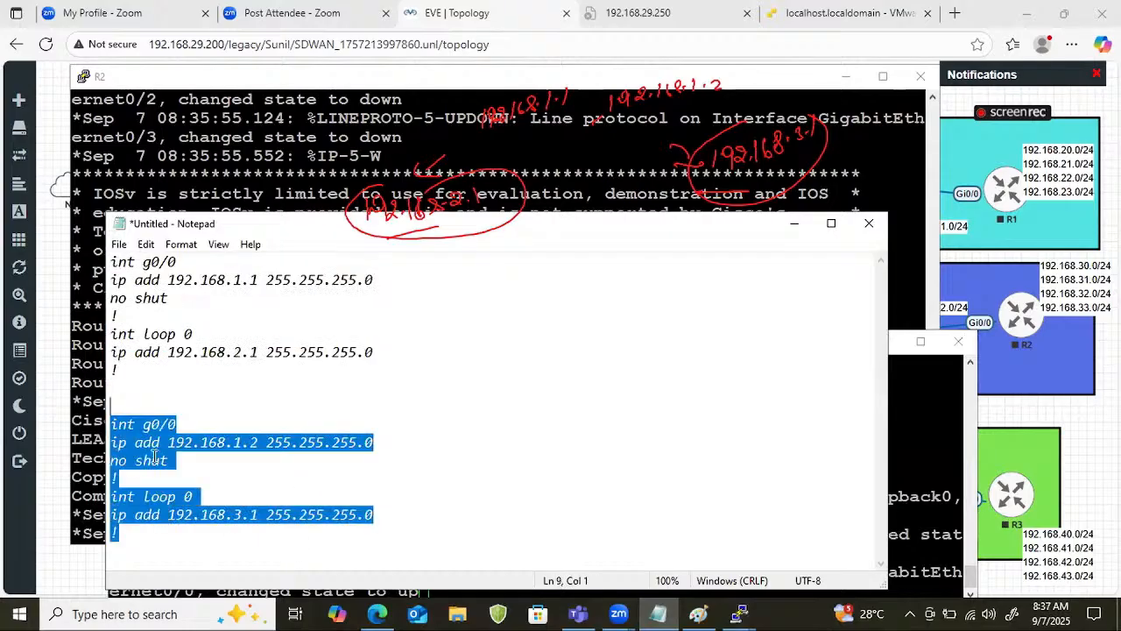
Copy R2's configuration block from Notepad and return to the Router> prompt in R2's console.
click(94, 262)
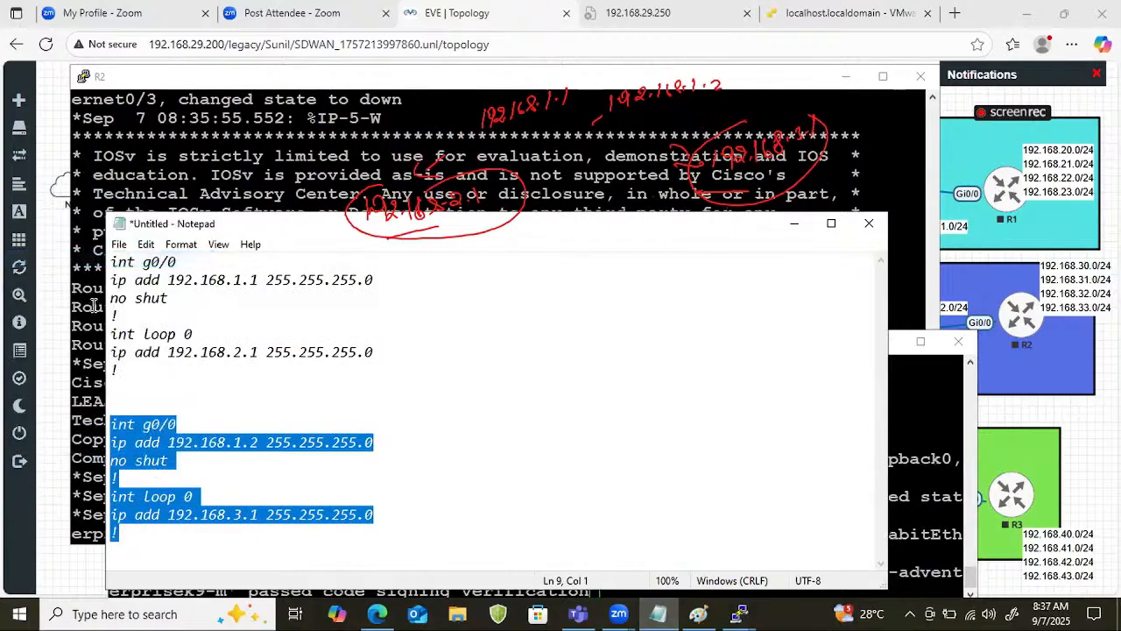
click(96, 345)
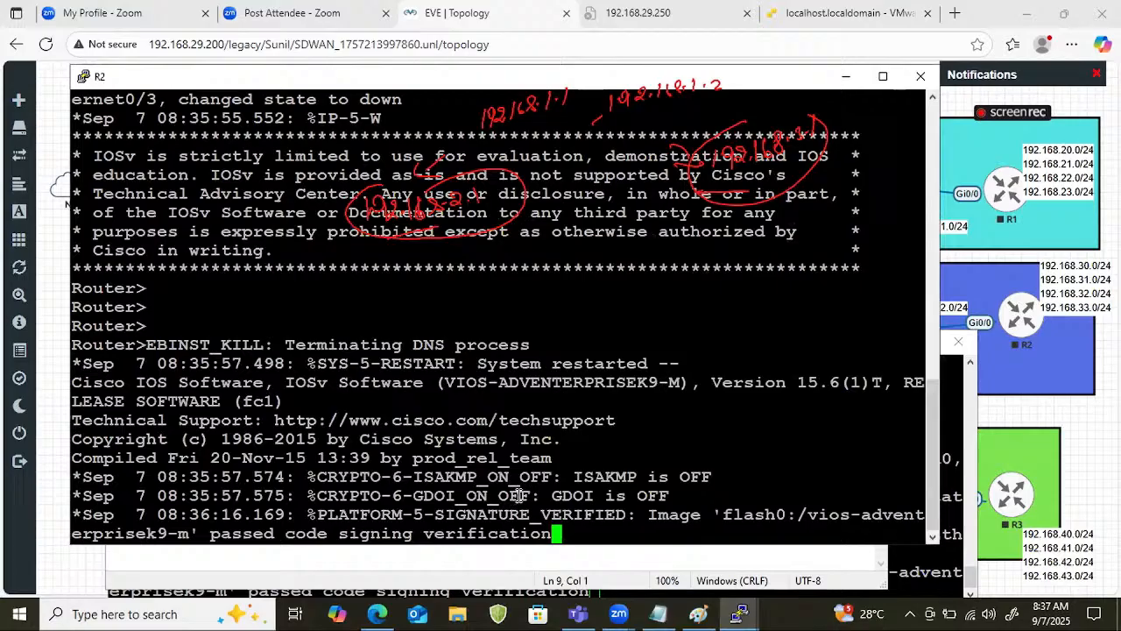
key(Return)
key(Return)
key(Return)
key(Return)
Enter privileged and global configuration mode in R2's console and set the hostname to R2.
text(ena)
key(Return)
text(conf t)
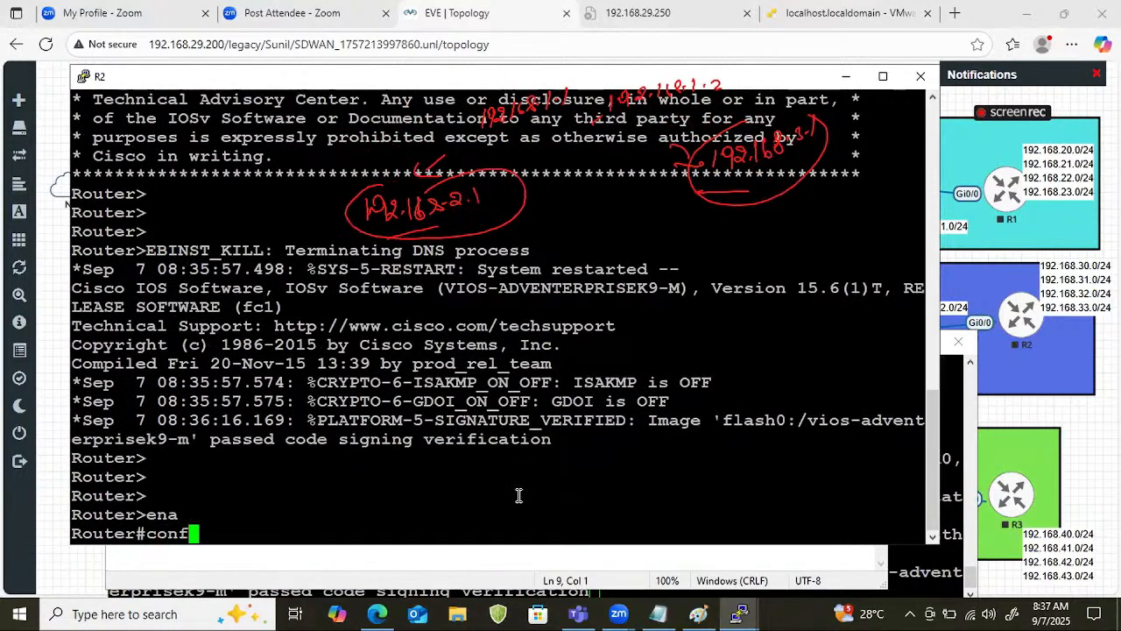
key(Return)
text(hosty)
key(Tab)
key(BackSpace)
key(Tab)
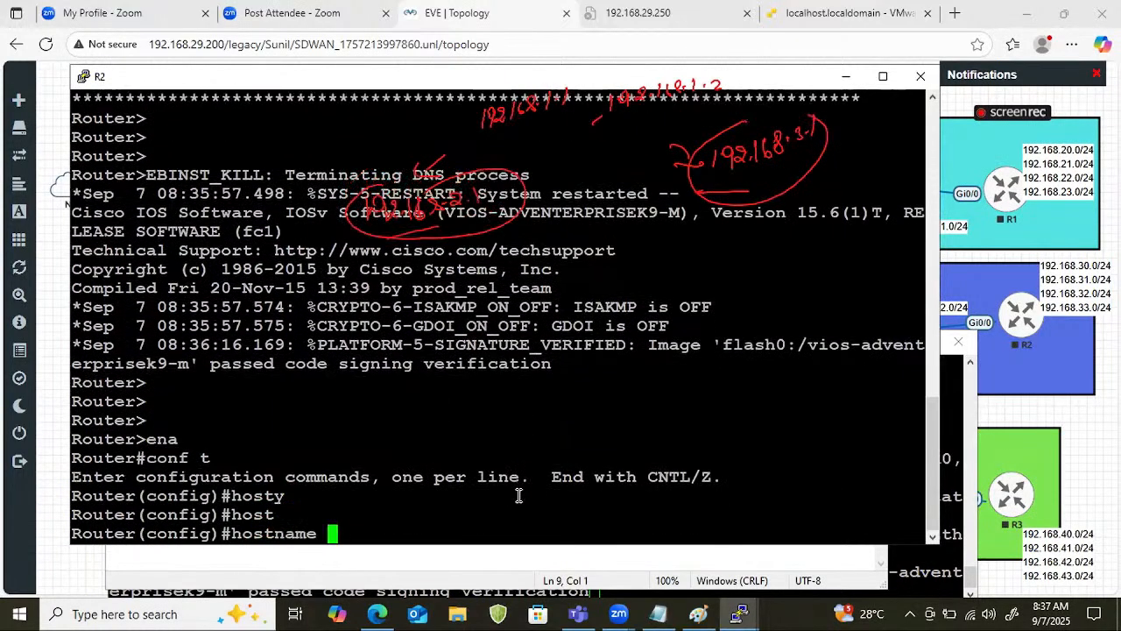
text(R2)
key(Return)
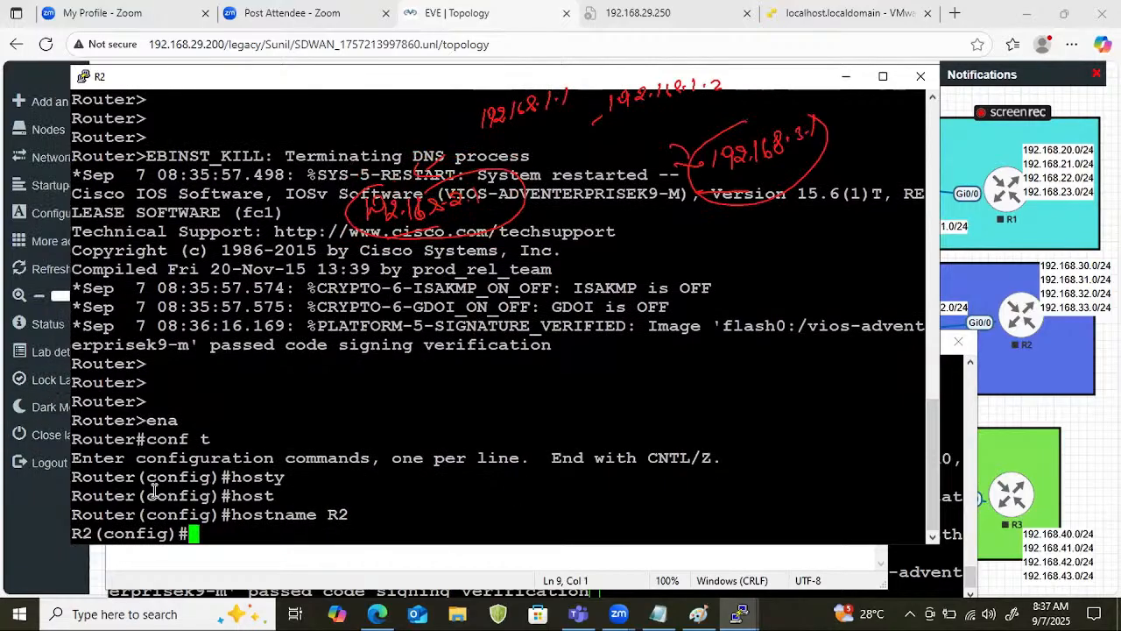
Apply the copied block on R2, giving g0/0 192.168.1.2 and loop 0 192.168.3.1 with mask 255.255.255.0, and leave configuration mode.
right_click(237, 476)
key(Return)
key(Return)
key(Return)
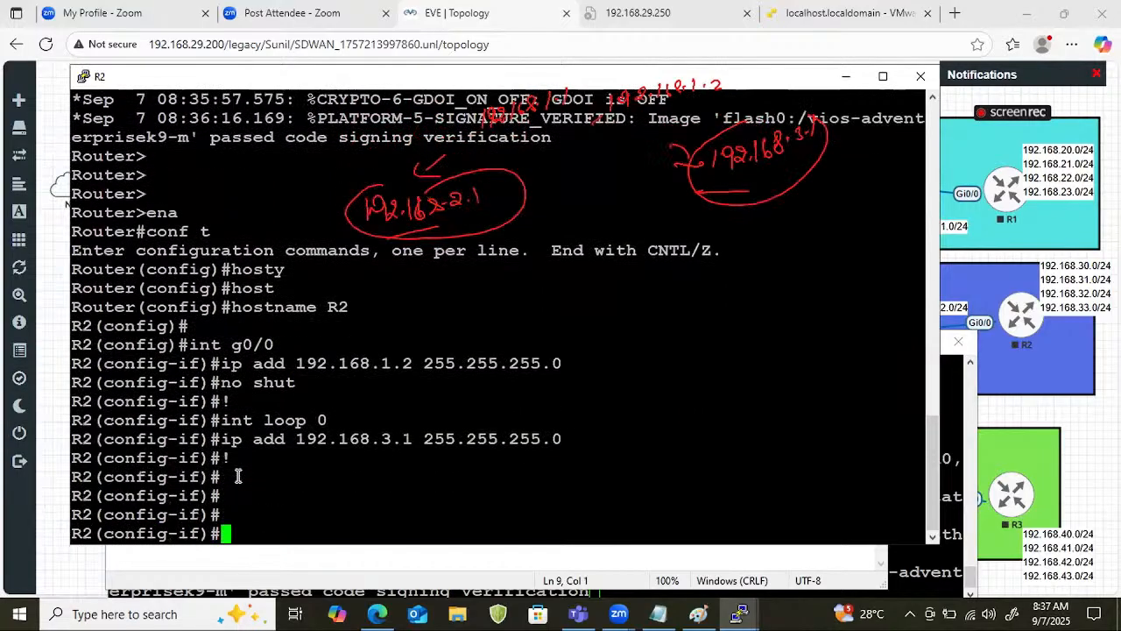
key(ctrl+z)
key(Return)
key(Return)
Ping 192.168.1.2 from R2.
text(ping 192.1)
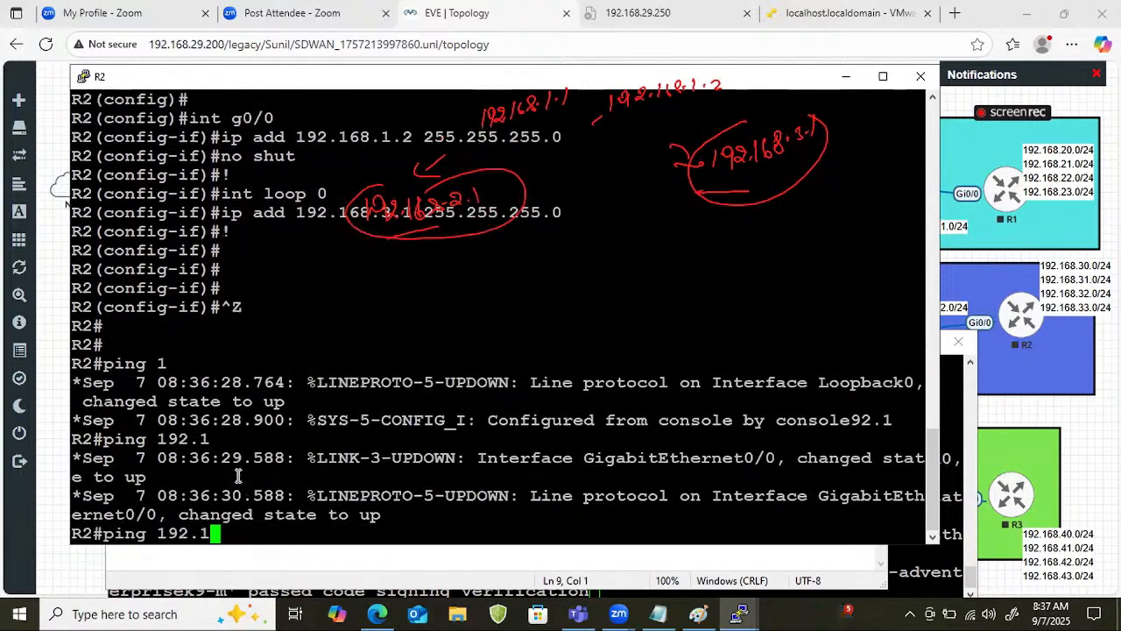
text(68.1.2)
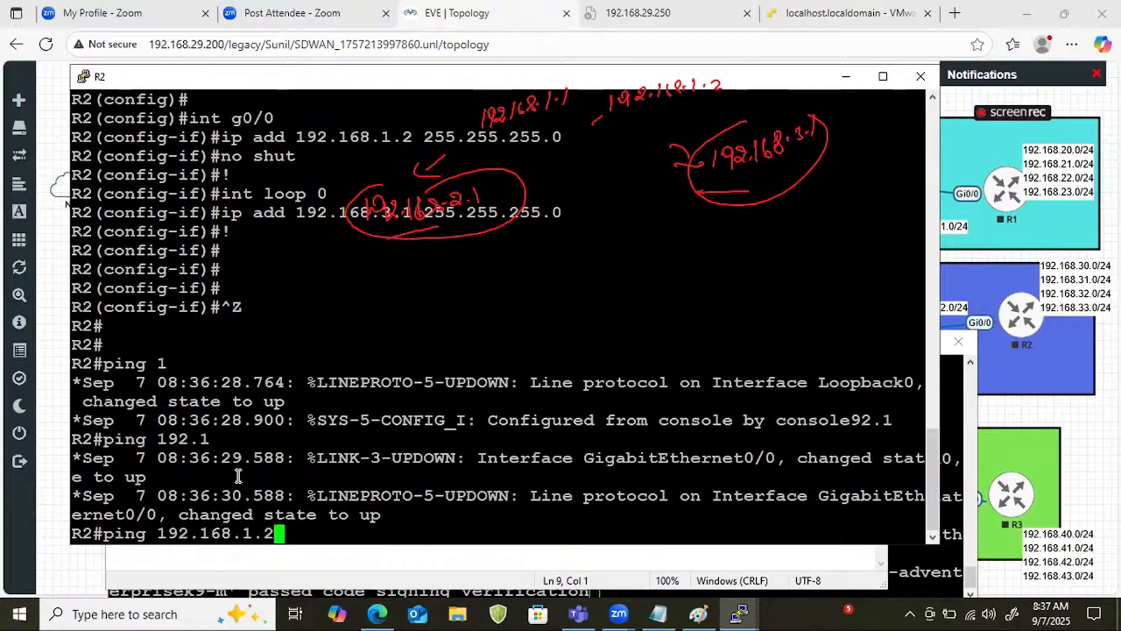
key(Return)
key(Return)
key(Return)
key(Return)
key(Return)
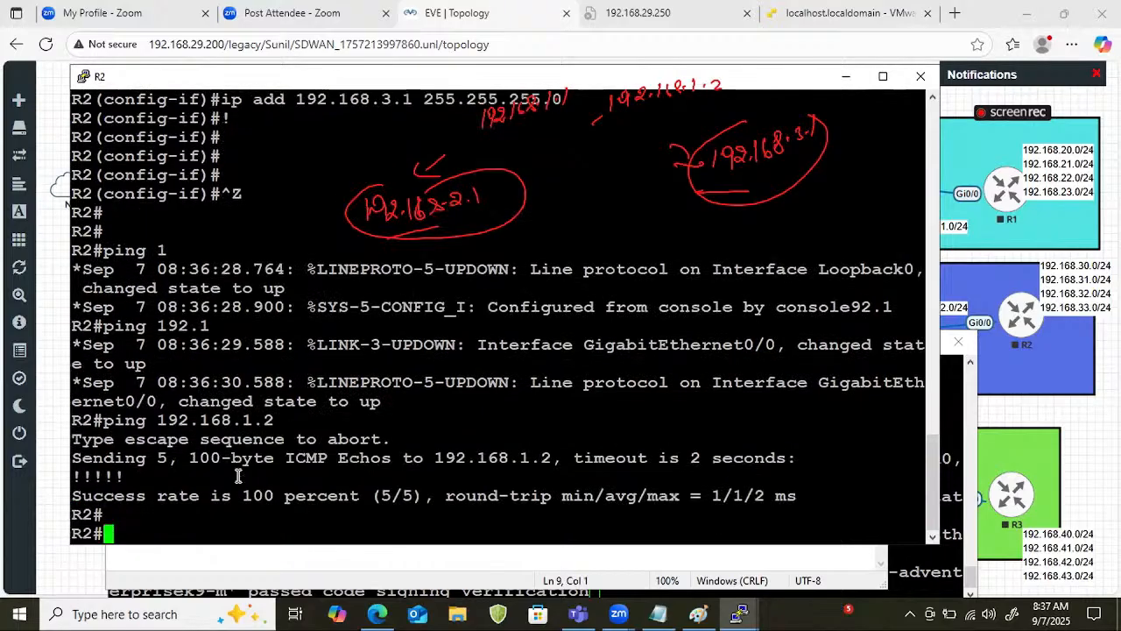
Enter global configuration mode on R2.
text(conf t)
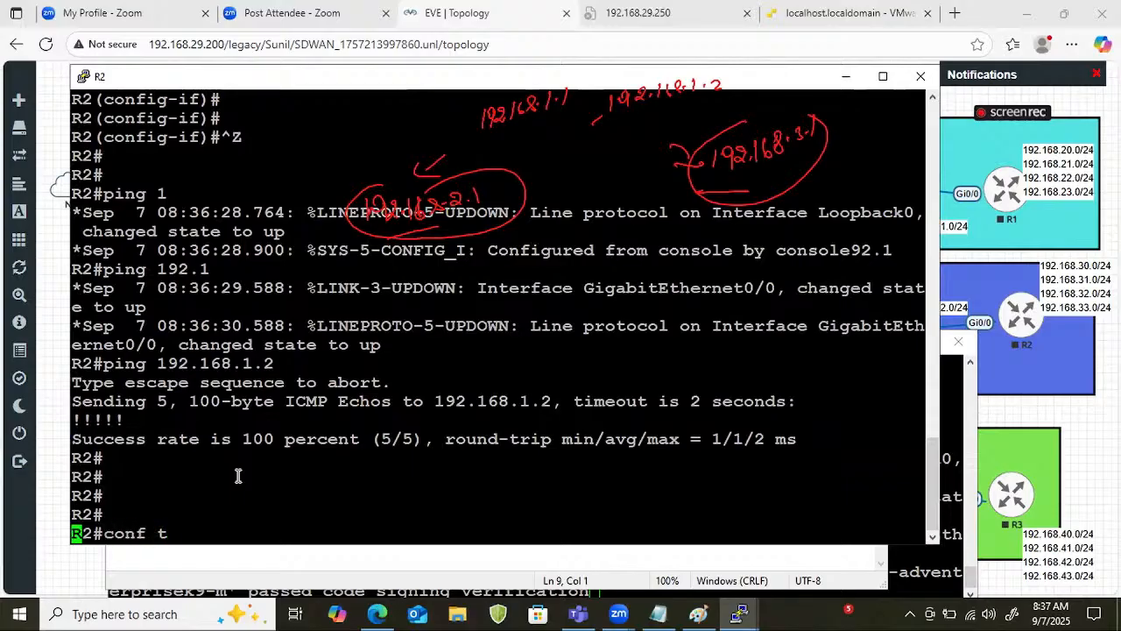
key(Return)
text(reouter)
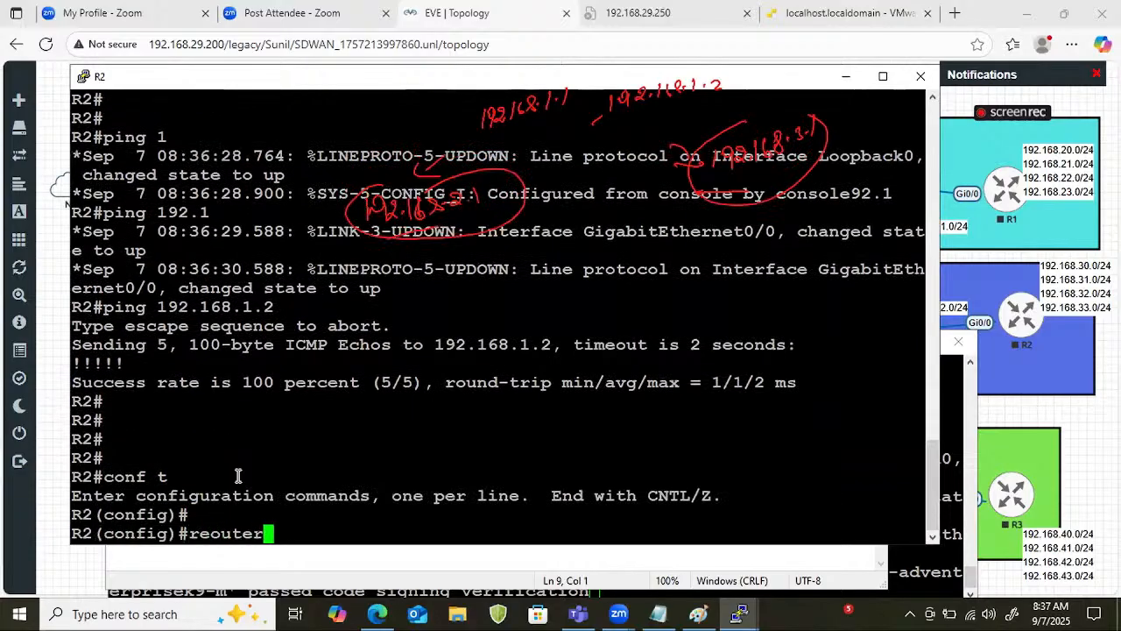
text( eigrp 10)
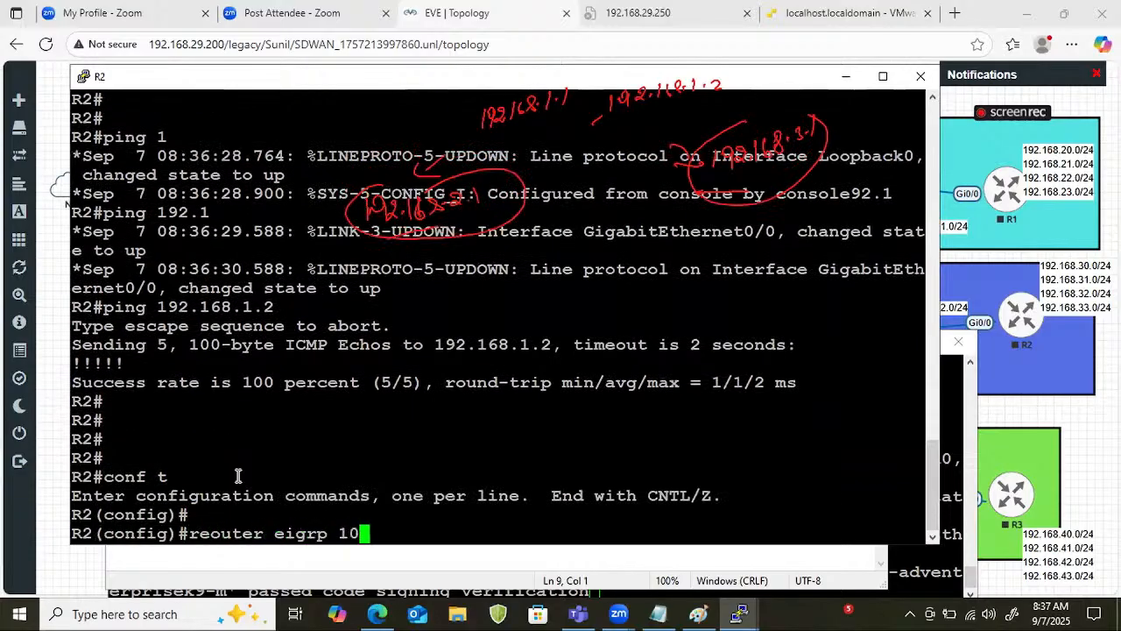
key(Return)
text(net)
key(BackSpace)
key(BackSpace)
key(BackSpace)
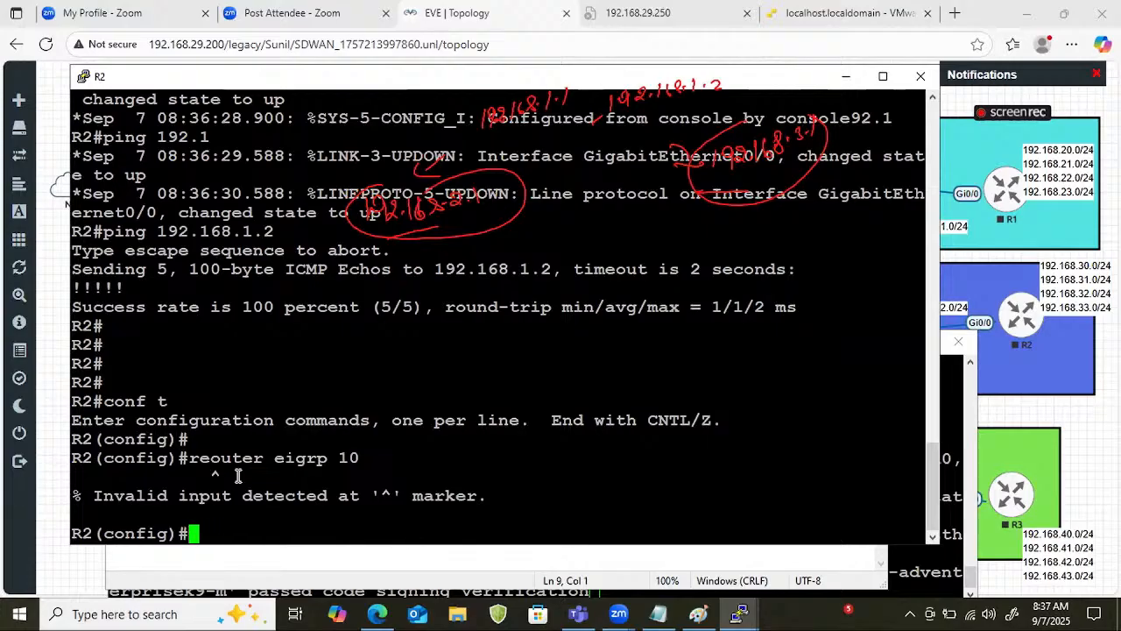
Configure EIGRP with autonomous system 10 on R2 and advertise network 0.0.0.0.
text(router eigrp 10)
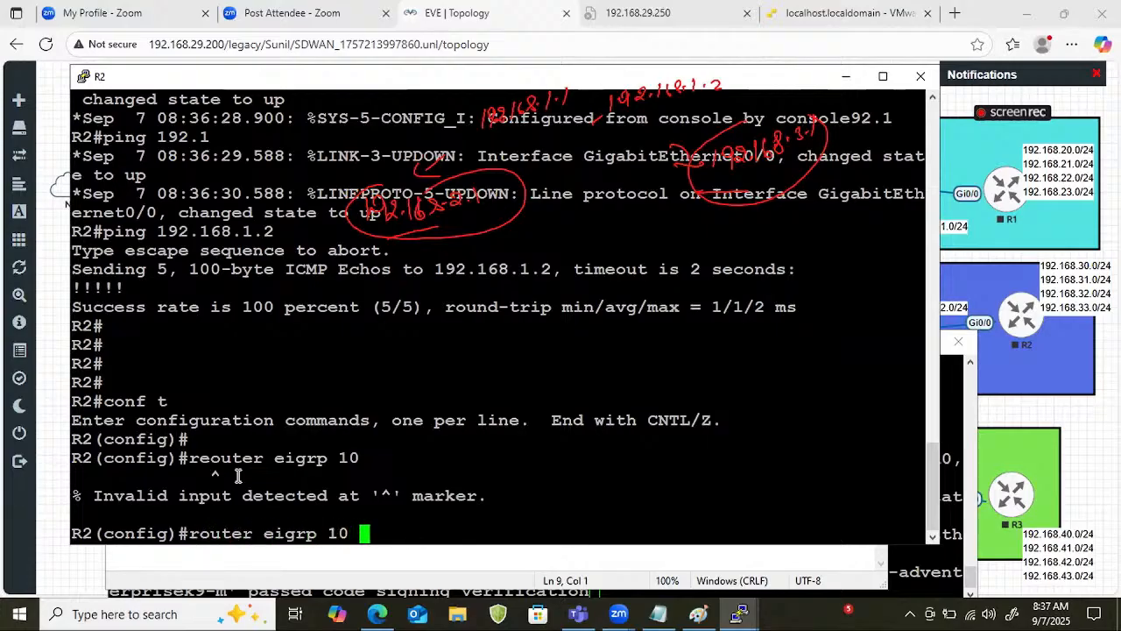
key(Return)
text(nfig-router)#network)
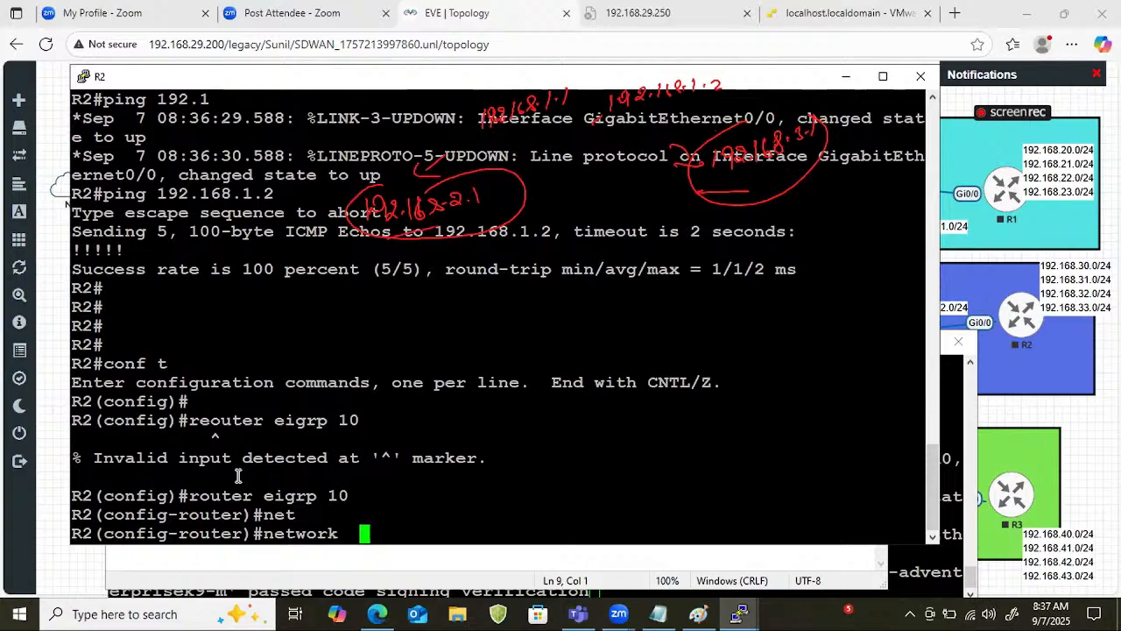
text(0.0.0)
key(BackSpace)
key(BackSpace)
text(.0.0)
key(Return)
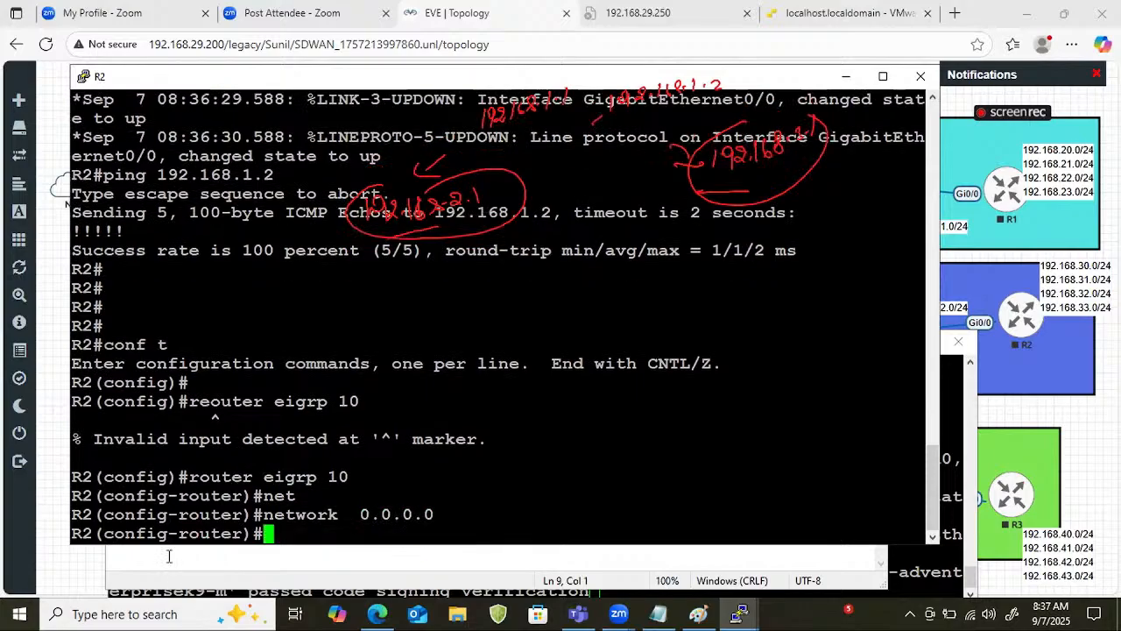
Switch to R1's console, configure EIGRP 10 with network 0.0.0.0, and leave configuration mode.
click(237, 592)
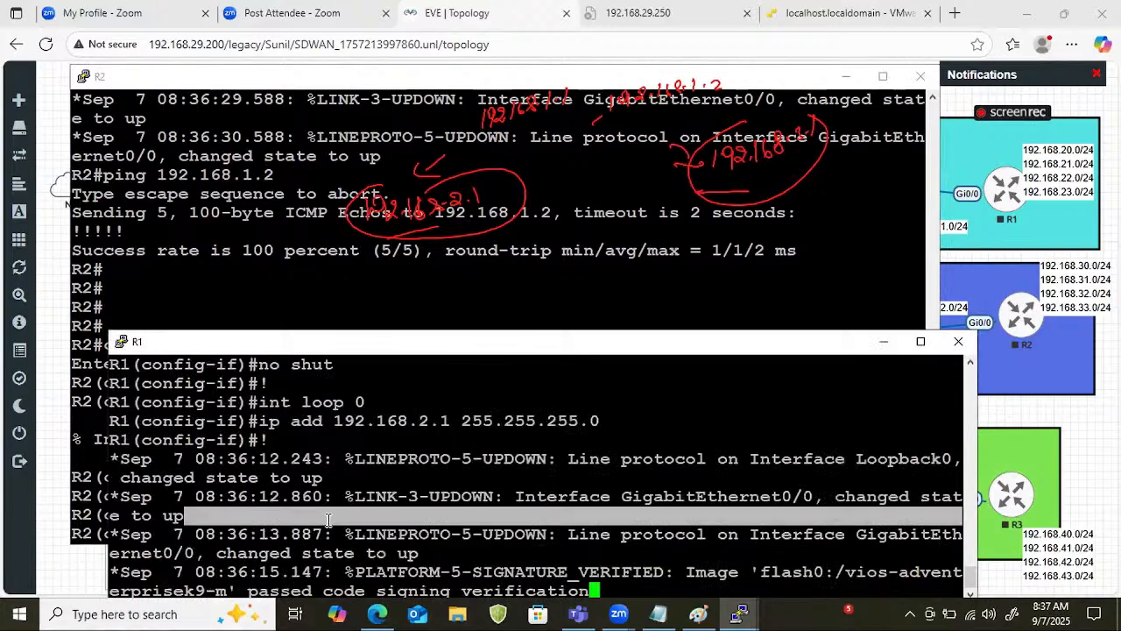
key(Return)
key(Return)
key(Return)
key(Return)
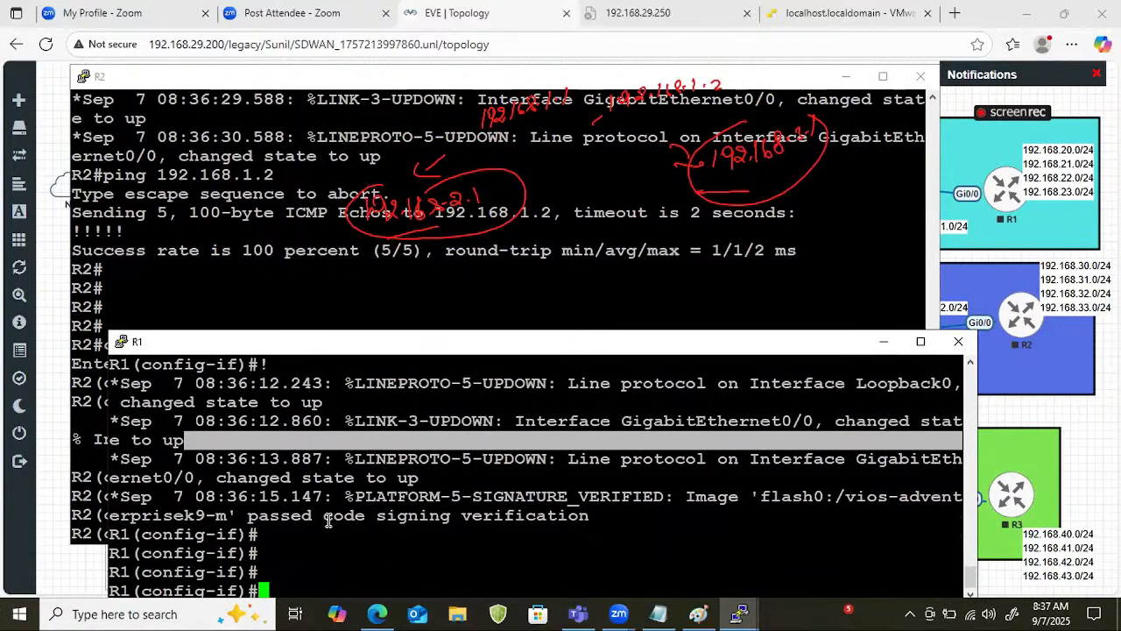
text(router eig)
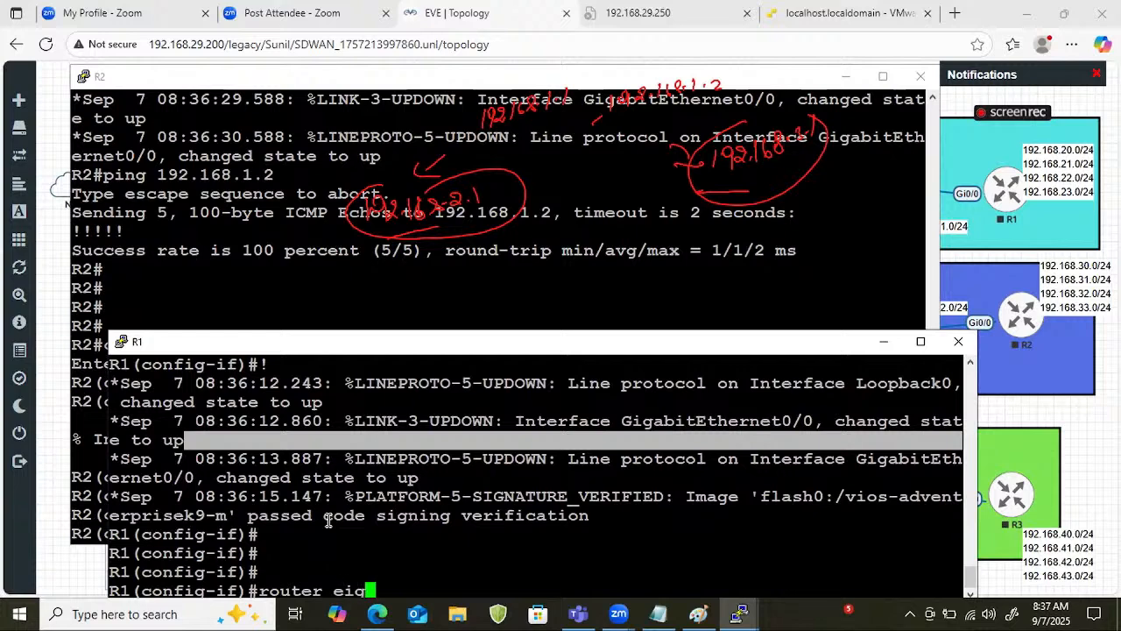
text(rp 10)
key(Return)
text(net)
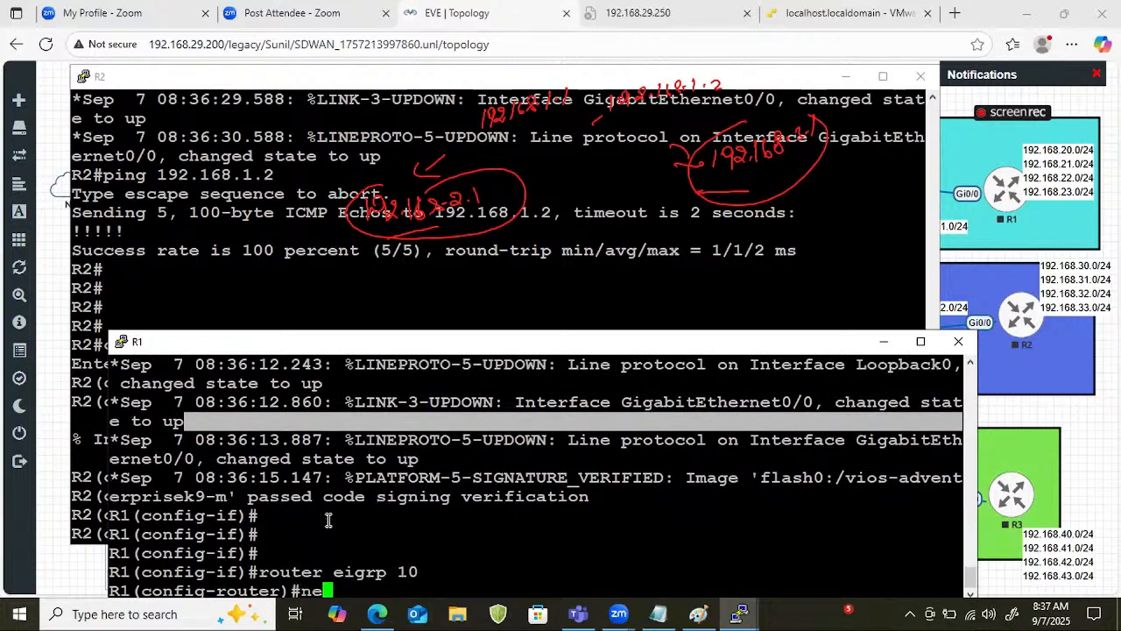
key(Tab)
text(0.0.0.0)
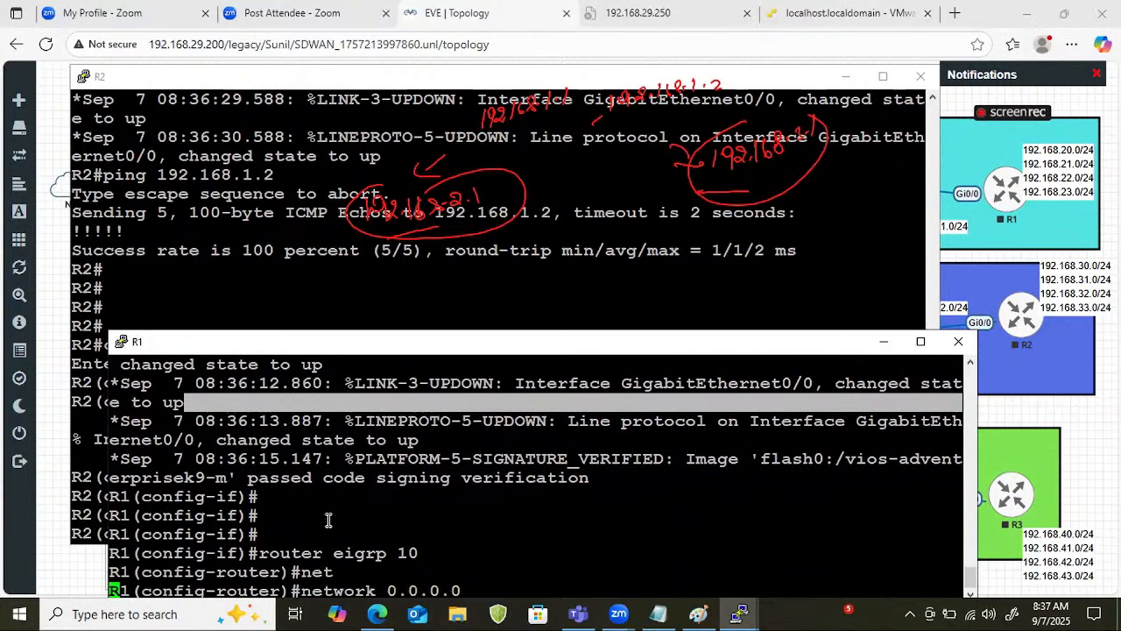
key(Return)
key(ctrl+z)
key(Return)
key(Return)
Ping R2's loopback 192.168.3.1 from R1, using 192.168.2.1 as the source address.
text(ping )
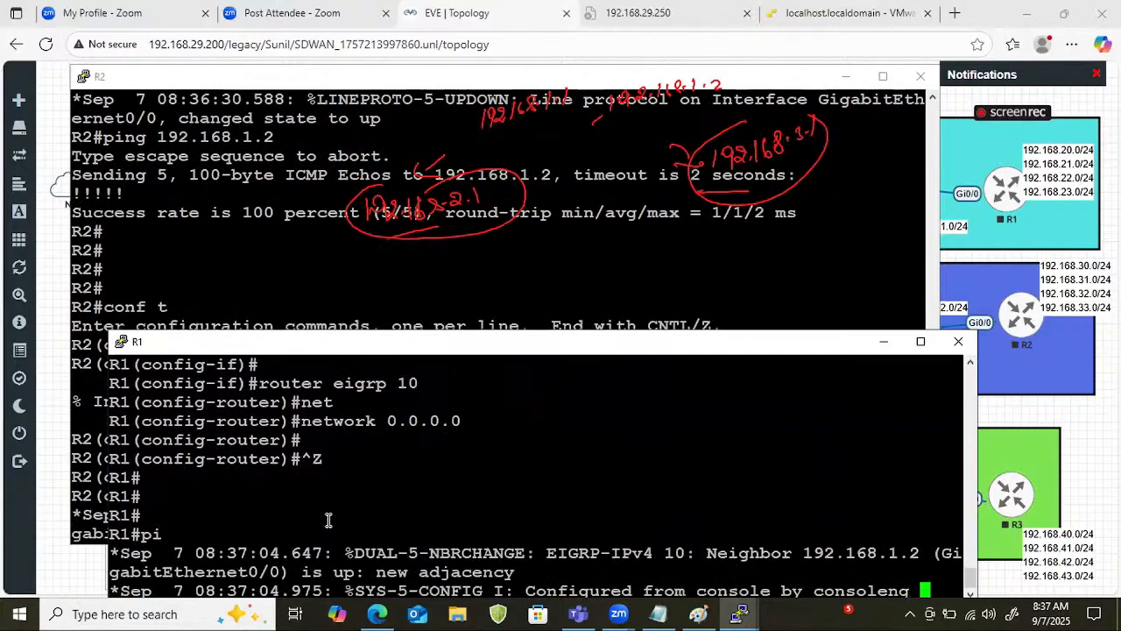
text(1)
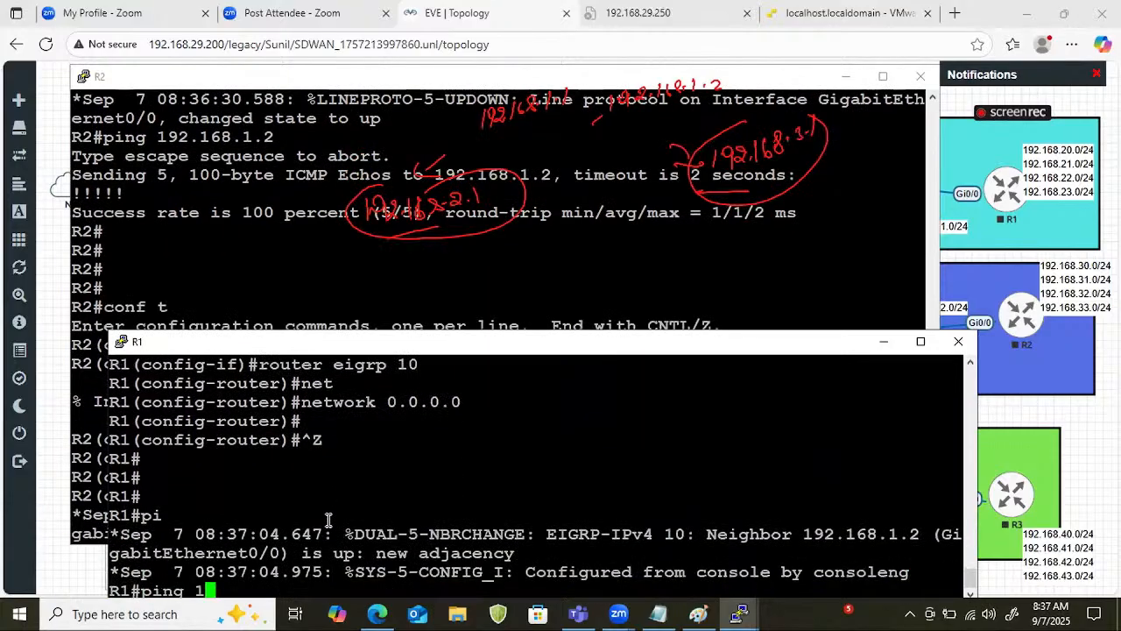
text(92.168.1.)
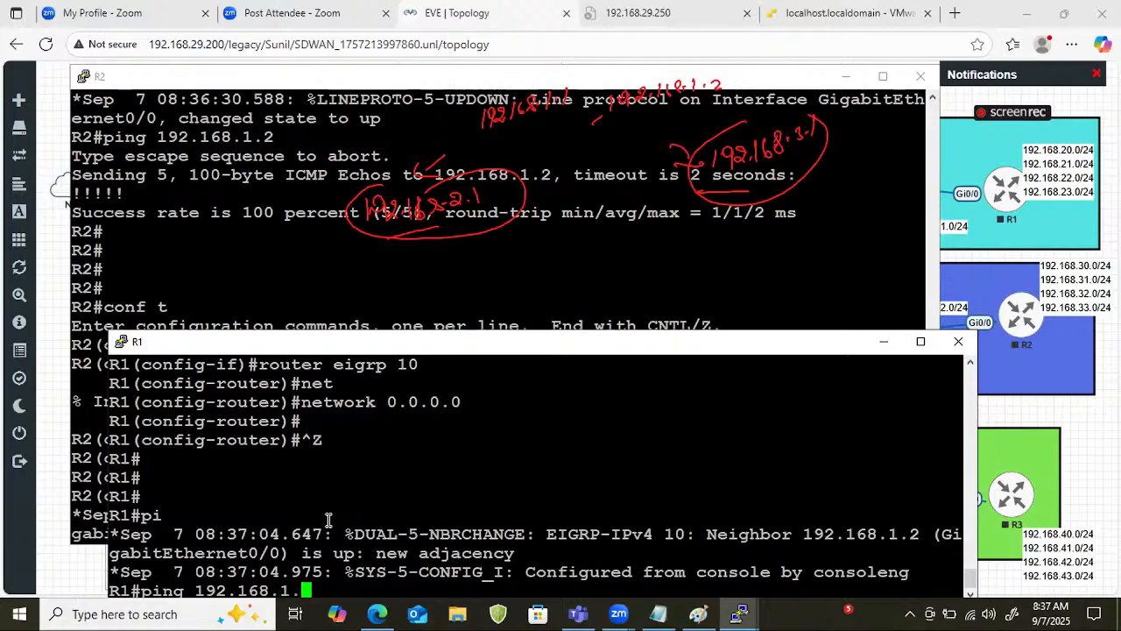
key(BackSpace)
key(BackSpace)
text(2)
key(BackSpace)
text(3.1 so)
key(Tab)
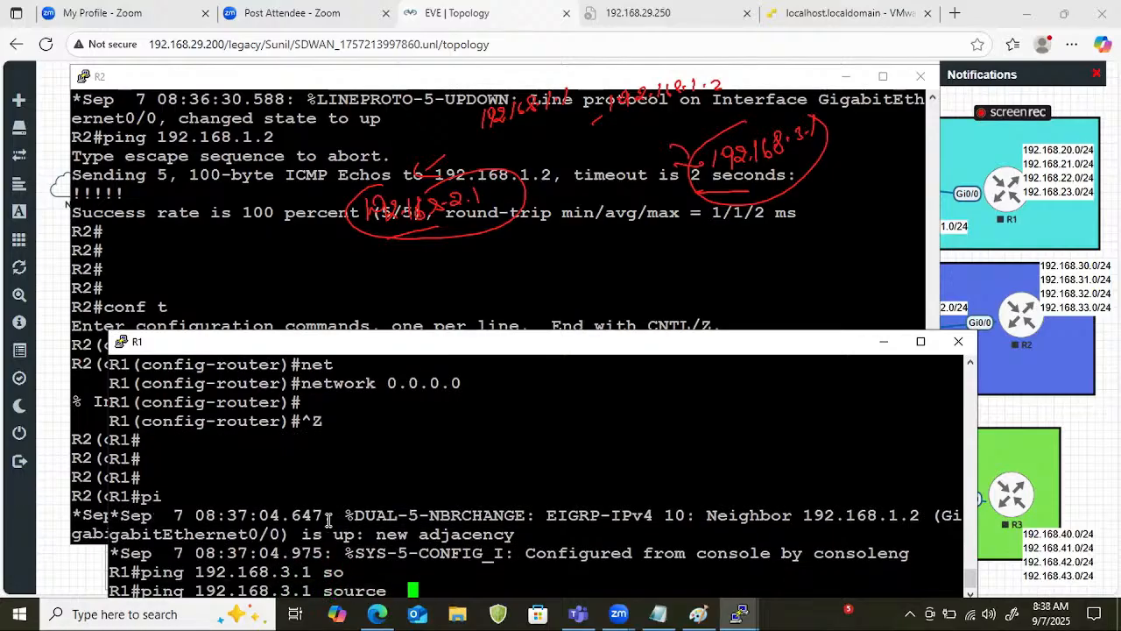
text(192.168.)
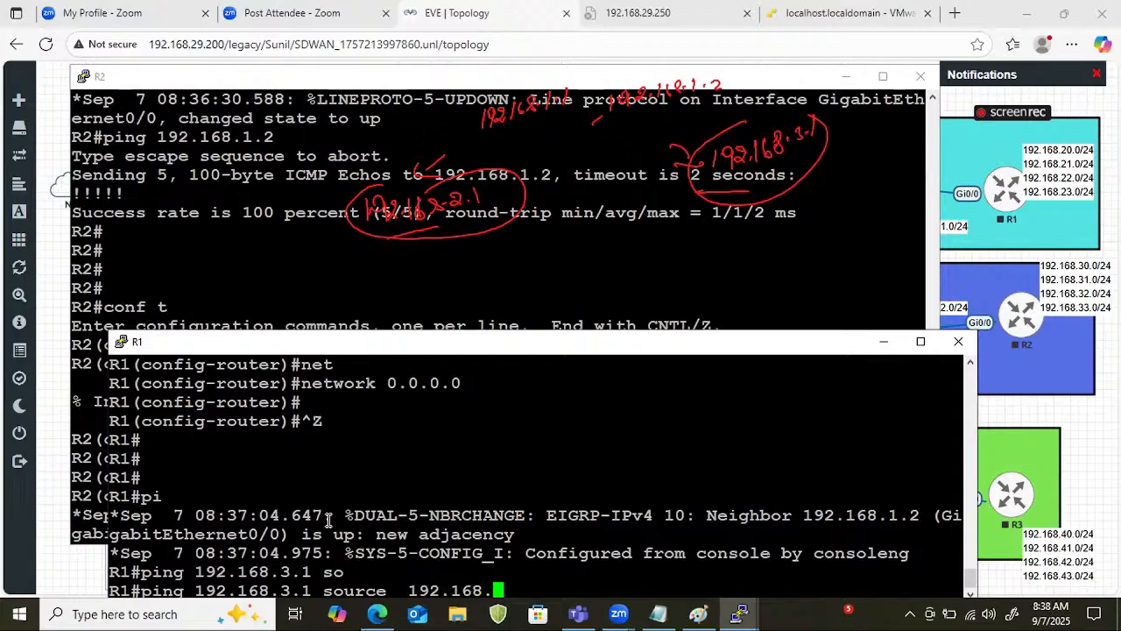
text(2.1)
key(Return)
key(Return)
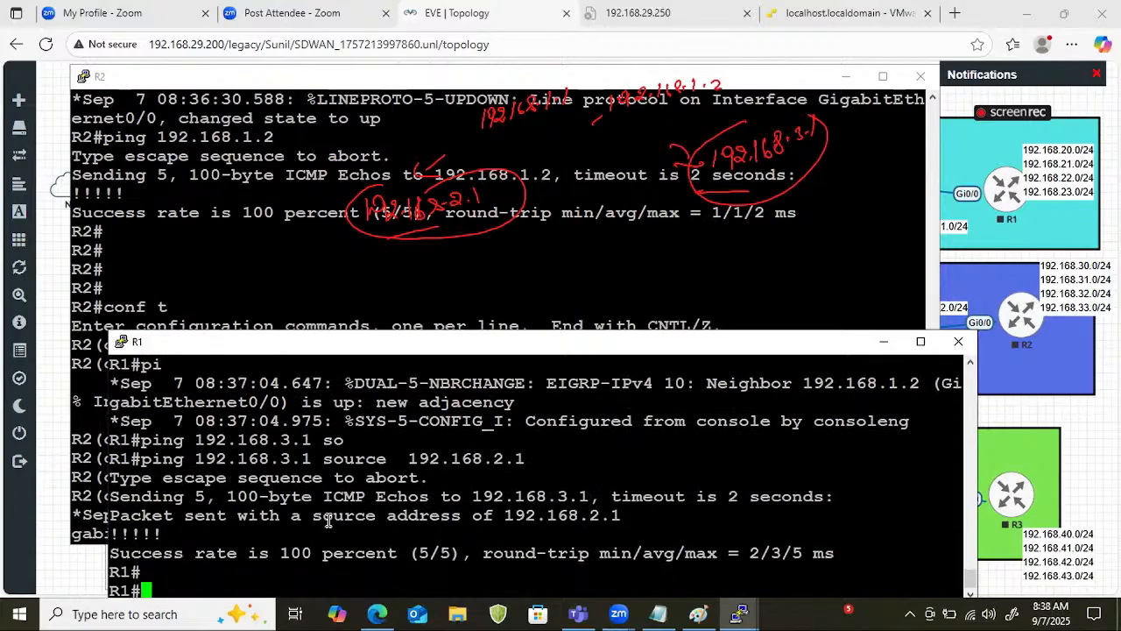
Return to the topology, draw a pen line from R2 to R1, and re-circle the handwritten addresses 192.168.2.1 and 192.168.3.1.
click(63, 581)
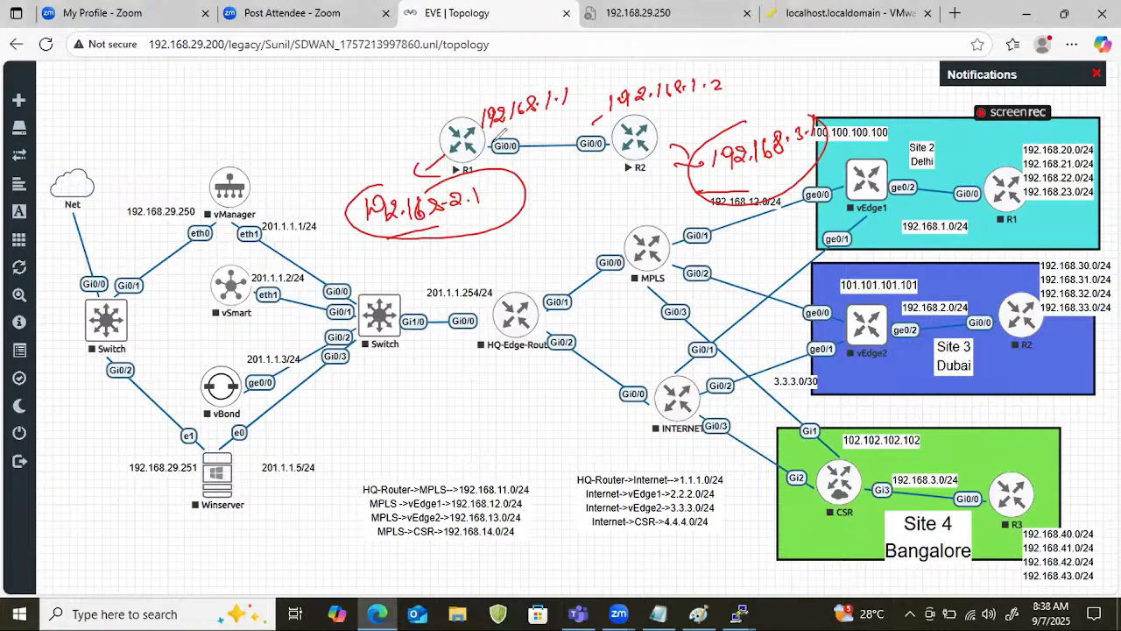
mouse_move(589, 142)
mouse_down()
mouse_move(468, 149)
mouse_move(412, 173)
mouse_move(503, 216)
mouse_move(440, 174)
mouse_up()
drag(700, 127, 781, 147)
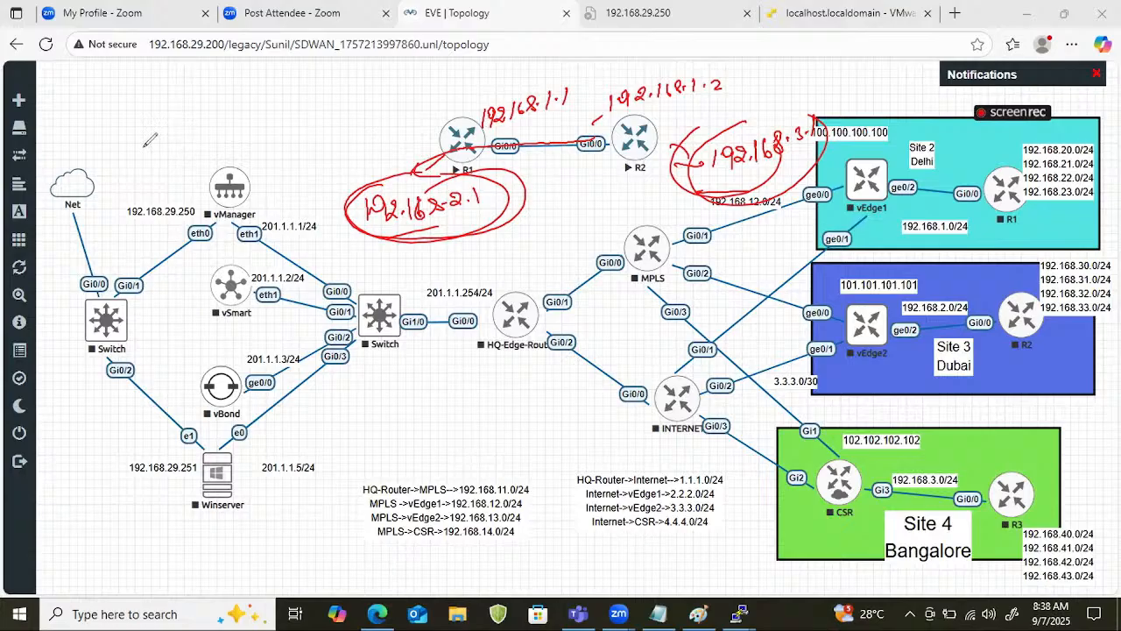
Handwrite the address 192.168.29.4 above the Net cloud and draw a slanted line beneath it.
drag(147, 98, 146, 124)
mouse_move(158, 124)
mouse_down()
mouse_move(164, 92)
mouse_move(203, 97)
mouse_move(276, 60)
mouse_move(279, 72)
mouse_up()
click(234, 87)
drag(117, 168, 298, 87)
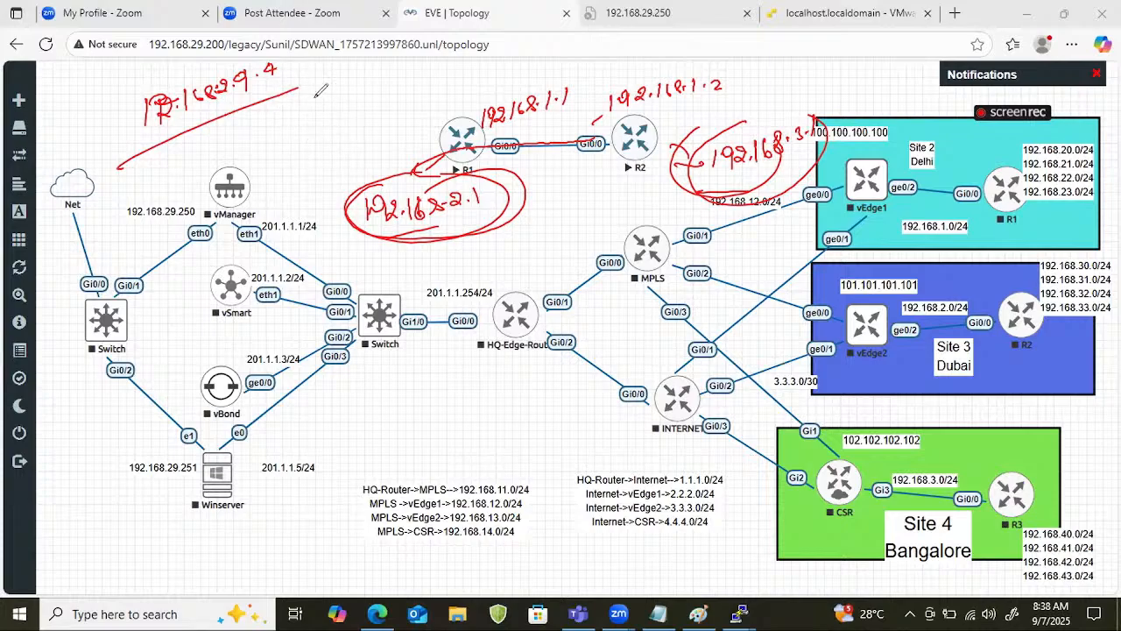
Extend the slanted line with curved pen lines to the upper routers R1 and R2, and mark both router icons.
mouse_move(296, 95)
mouse_down()
mouse_move(385, 77)
mouse_move(457, 131)
mouse_up()
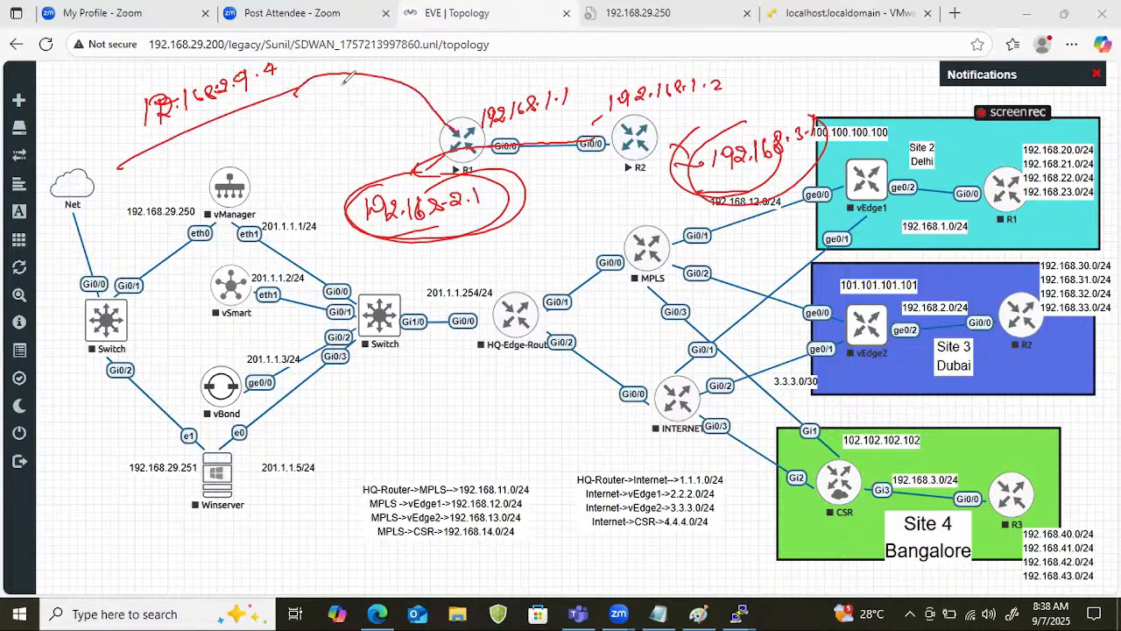
mouse_move(344, 77)
mouse_down()
mouse_move(529, 32)
mouse_move(630, 107)
mouse_up()
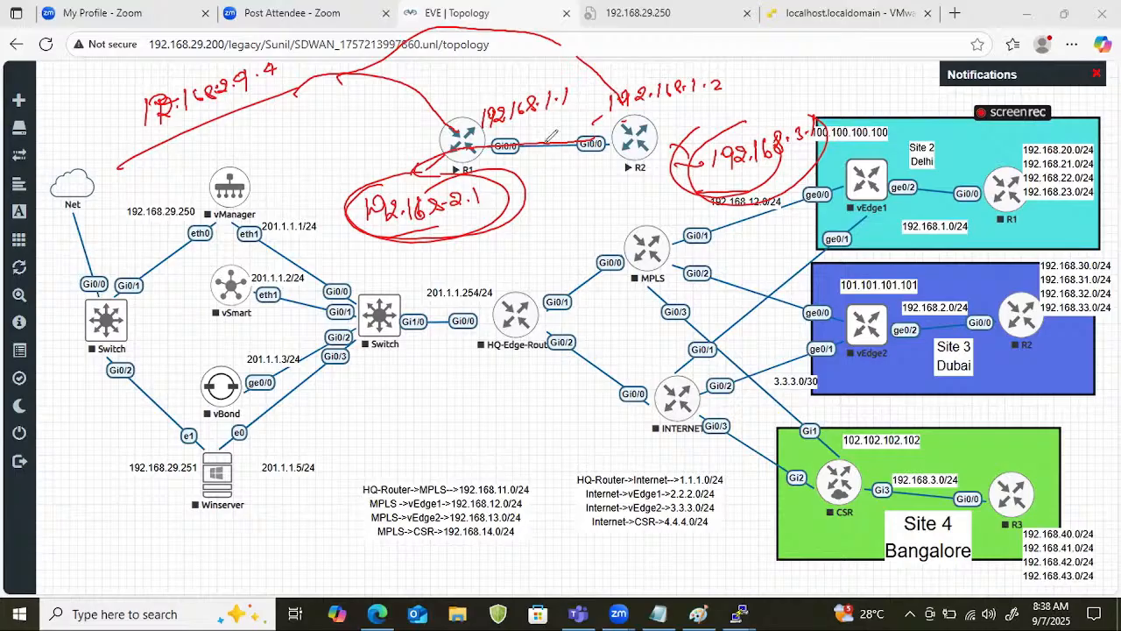
drag(478, 132, 440, 143)
drag(646, 124, 620, 131)
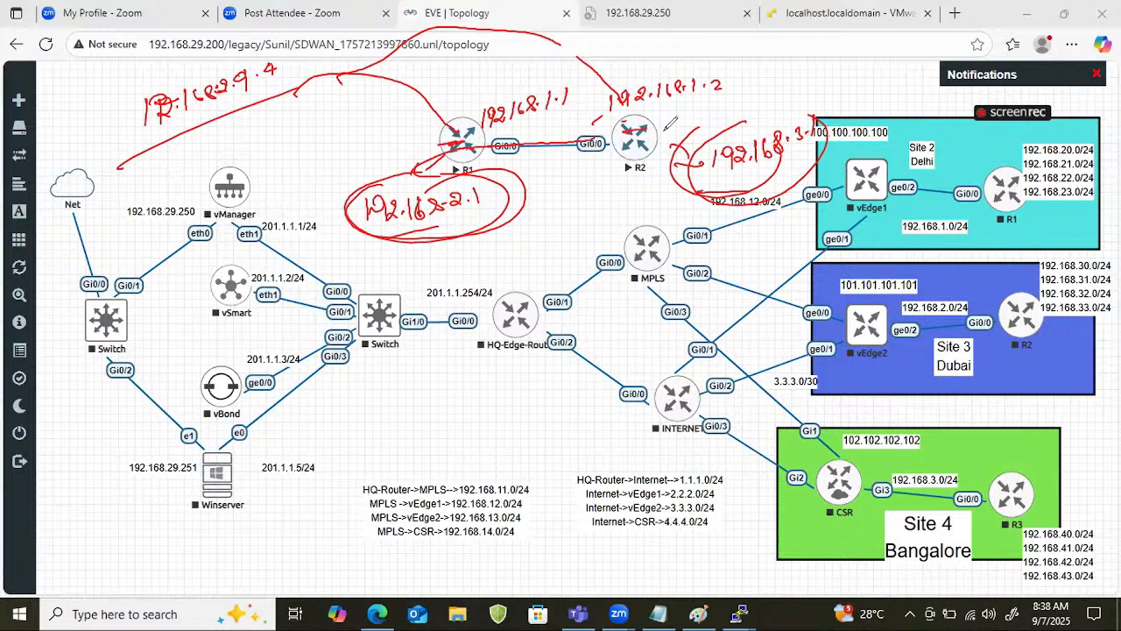
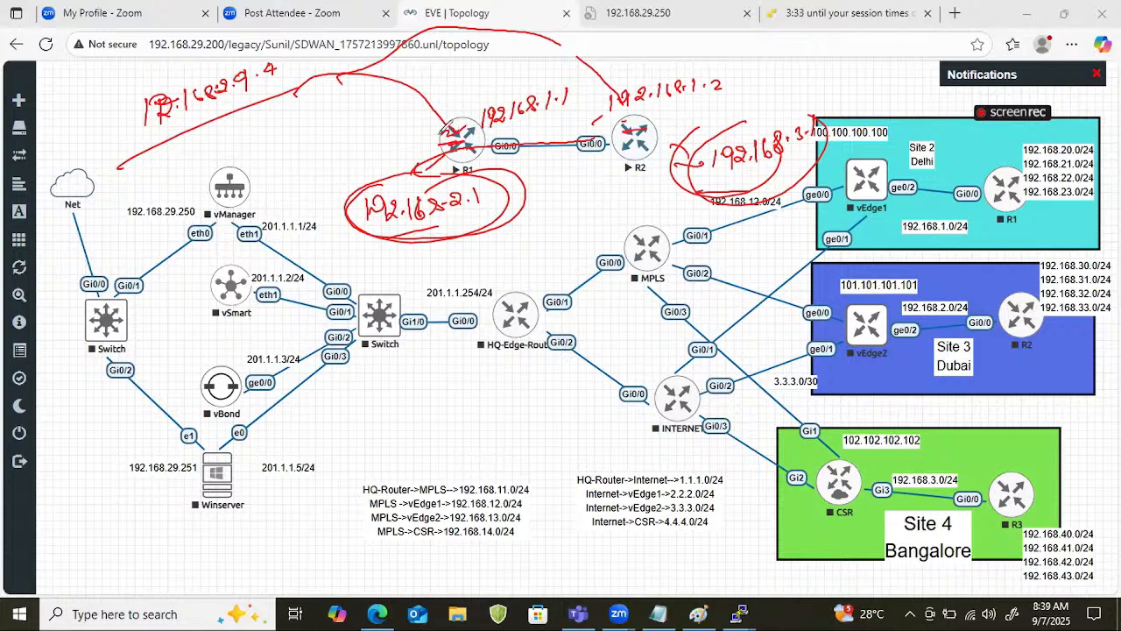
Circle the handwritten address 192.168.29.4, draw a branch line down to a handwritten D, and clear the pen annotations.
drag(290, 83, 279, 135)
mouse_move(128, 98)
mouse_down()
mouse_move(130, 128)
mouse_move(163, 75)
mouse_move(127, 58)
mouse_move(185, 33)
mouse_move(226, 52)
mouse_up()
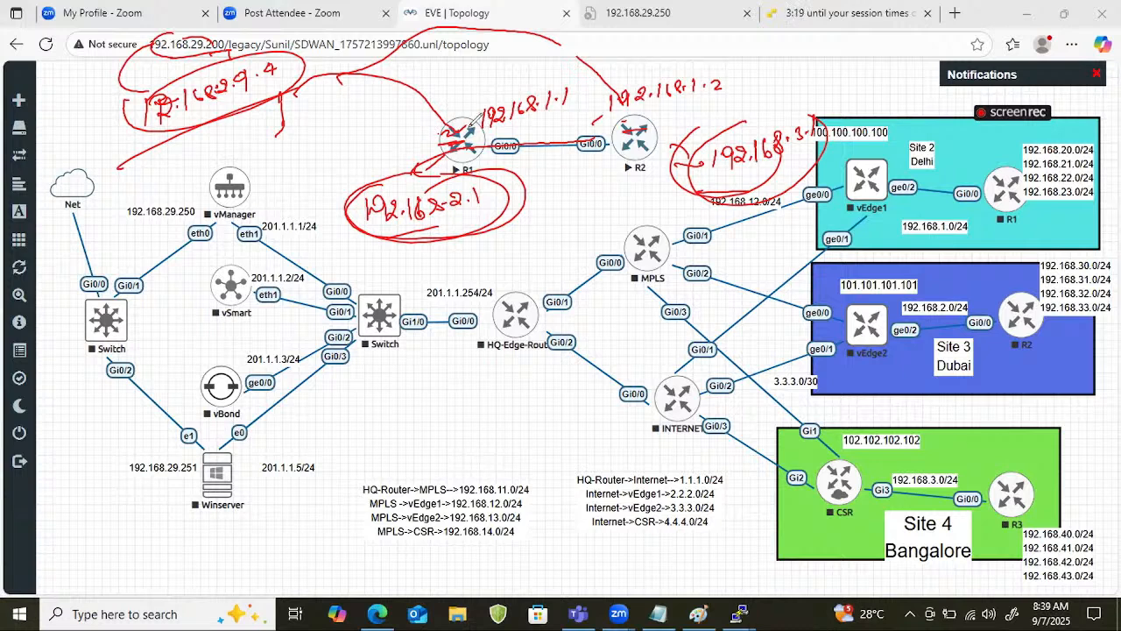
mouse_move(248, 139)
mouse_down()
mouse_move(254, 171)
mouse_move(302, 148)
mouse_up()
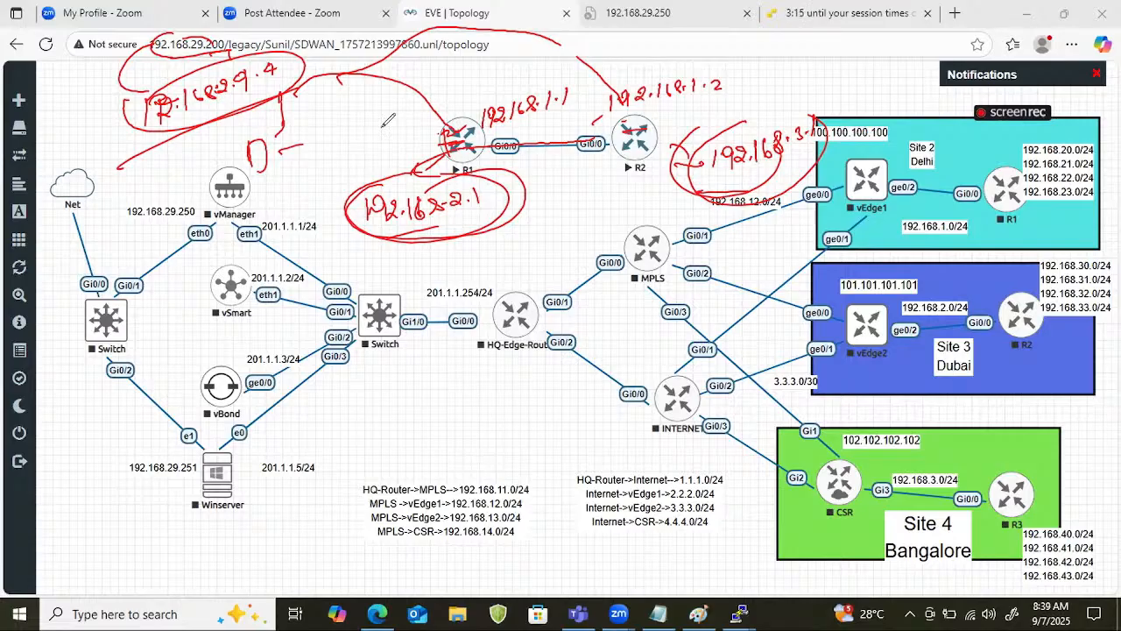
click(1010, 439)
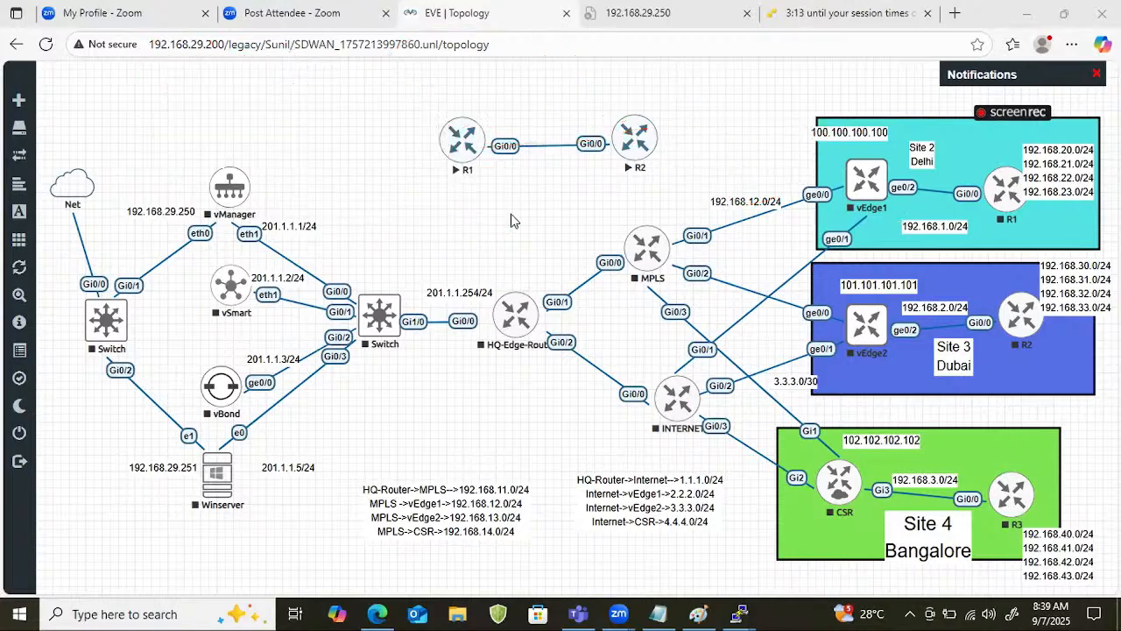
Bring up R1's console and save its running configuration with the wr command.
right_click(469, 142)
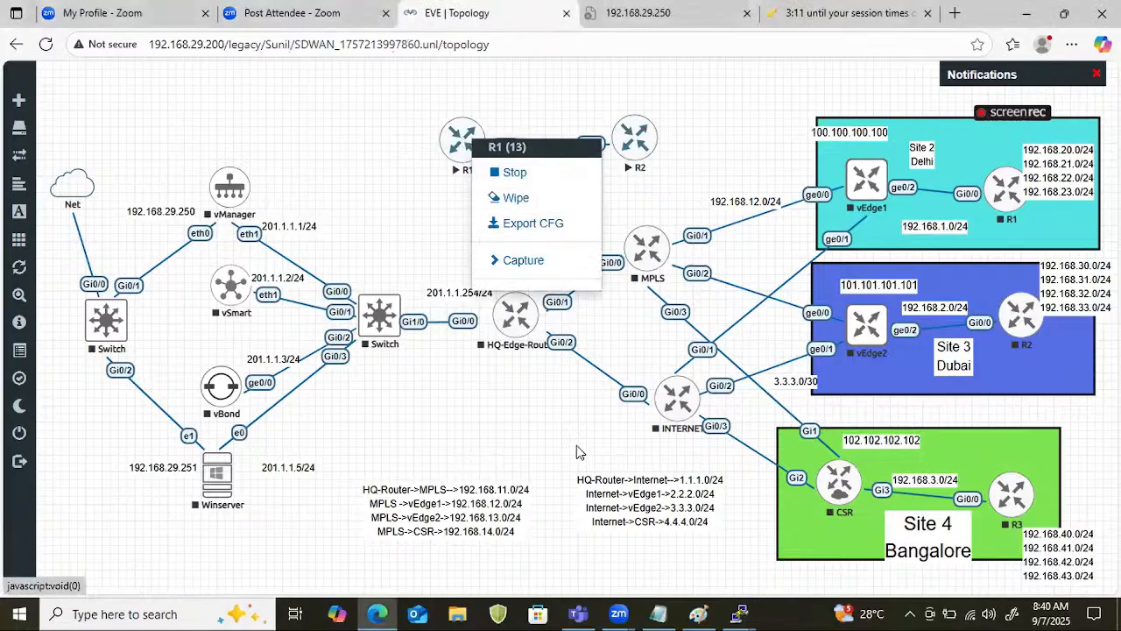
click(740, 611)
click(666, 537)
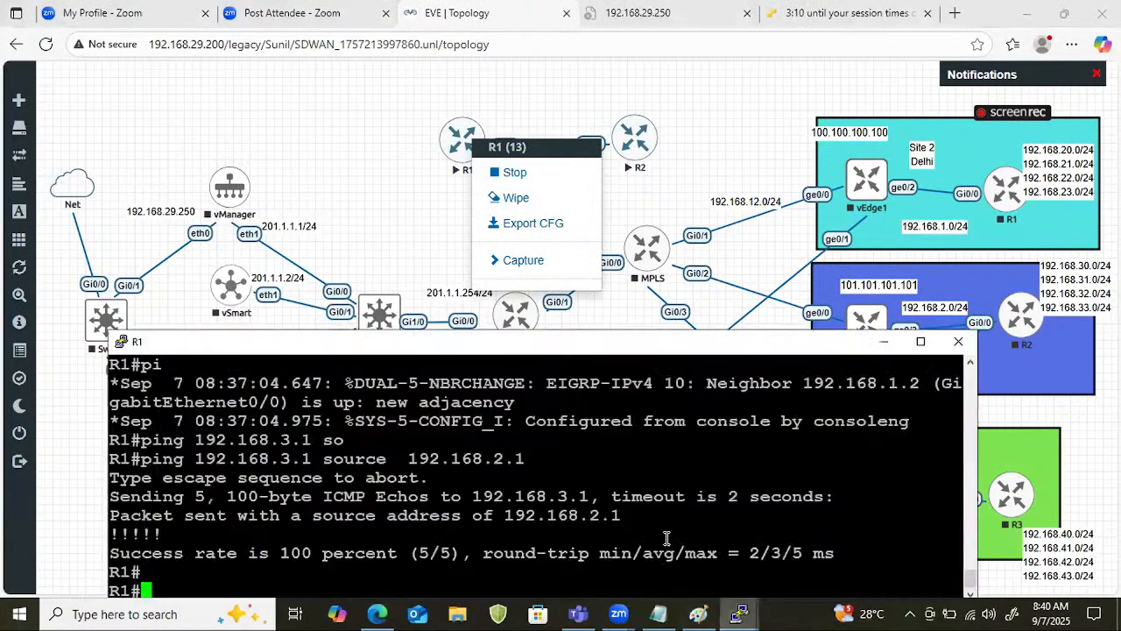
key(Return)
key(Return)
key(Return)
text(wr)
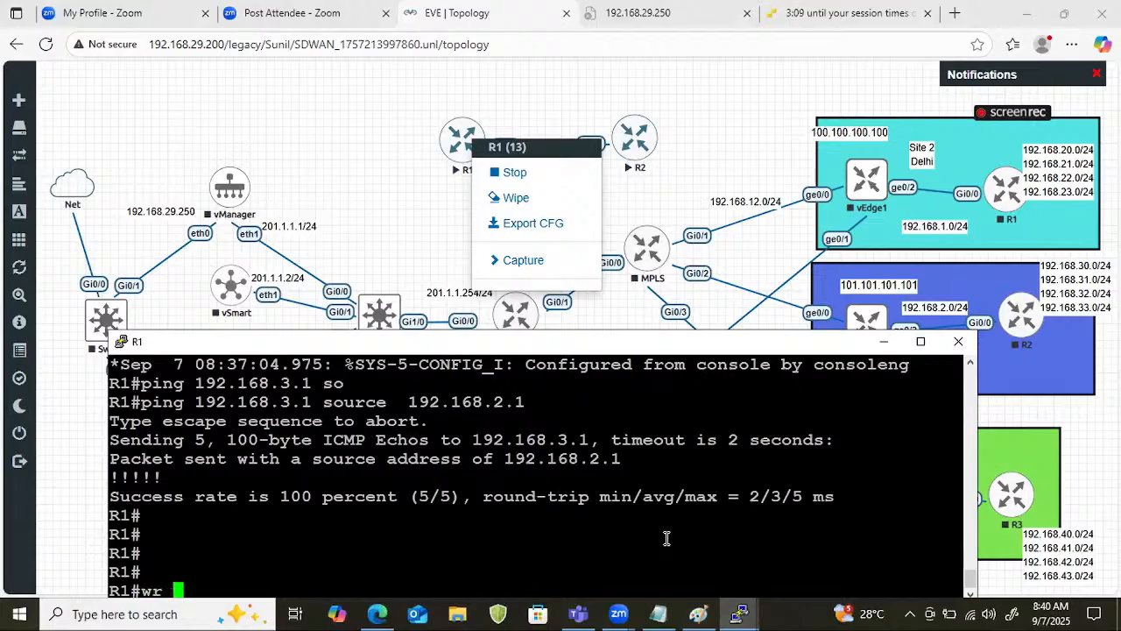
key(Return)
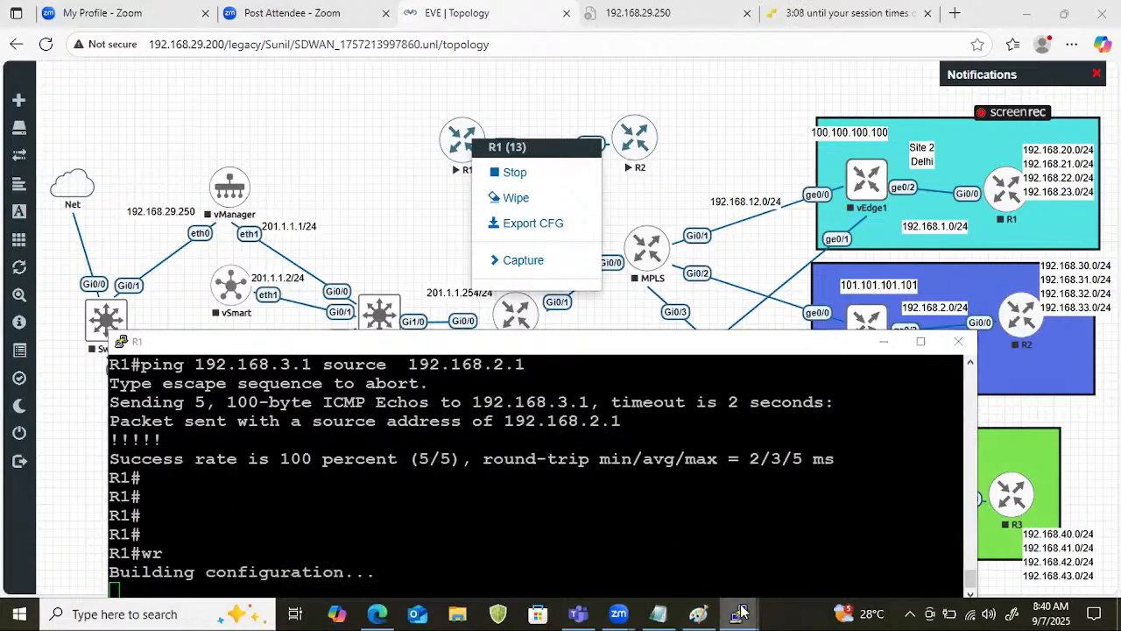
Save R2's configuration from its router configuration mode with do wr, and return to the topology.
mouse_move(740, 611)
click(800, 571)
key(Return)
key(Return)
key(Return)
key(Return)
key(Return)
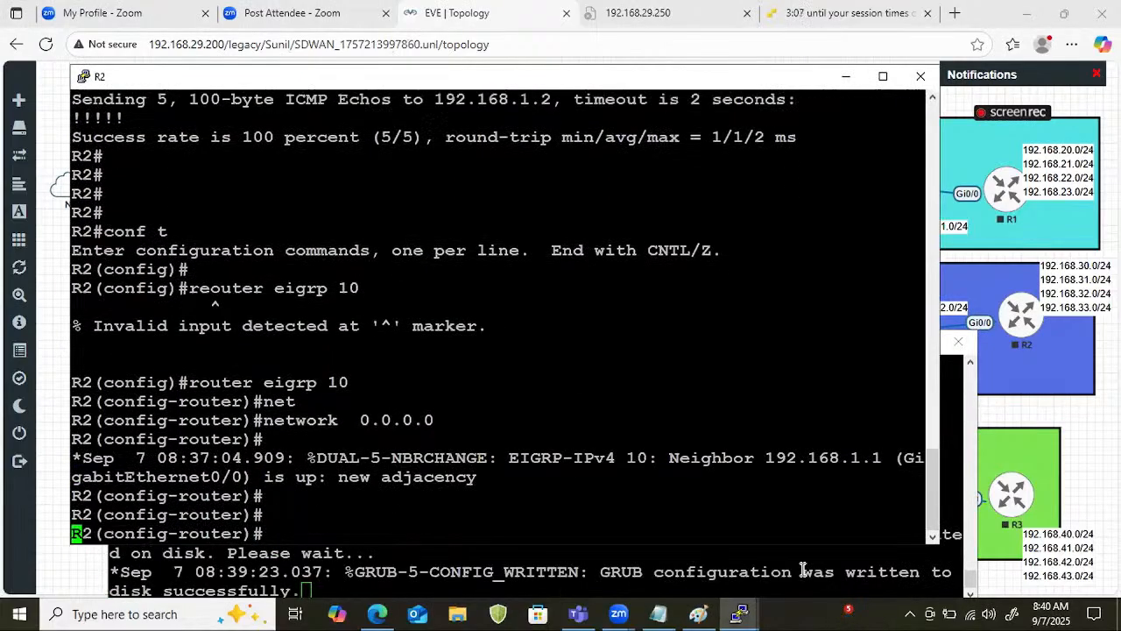
text(do wr)
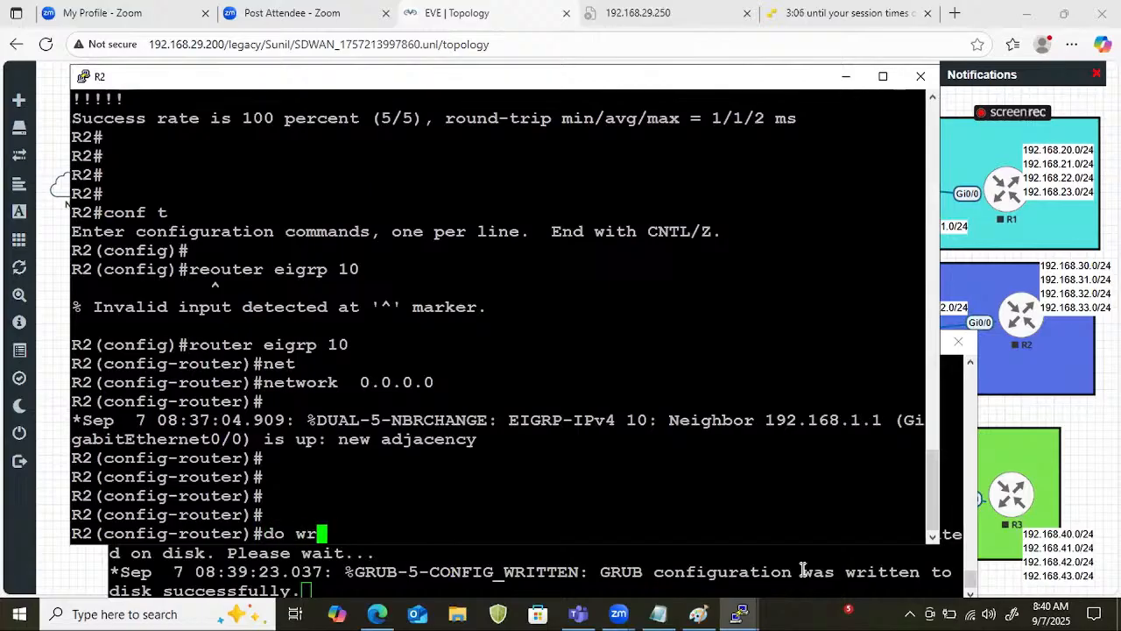
key(Return)
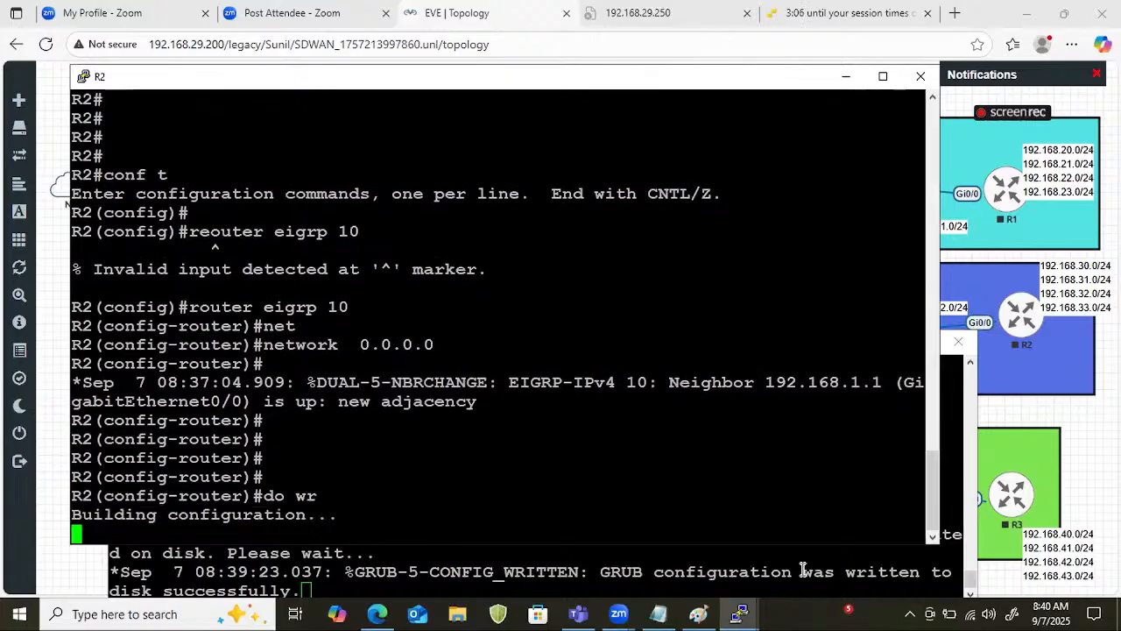
click(846, 76)
click(535, 86)
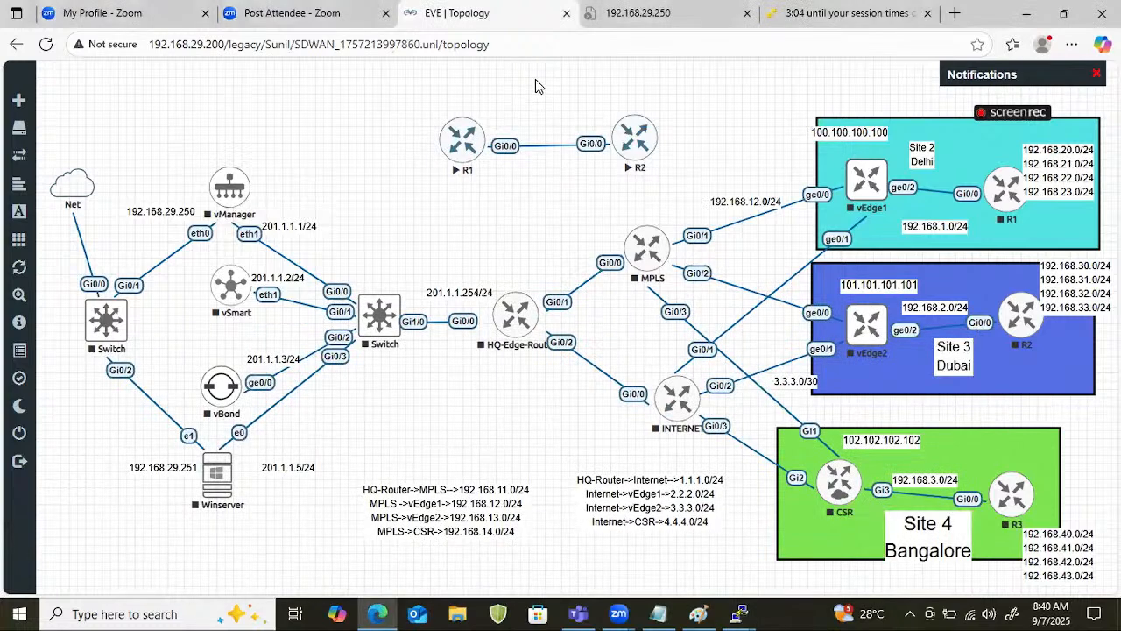
Stop the two added routers R1 and R2 above the SD-WAN topology.
right_click(477, 151)
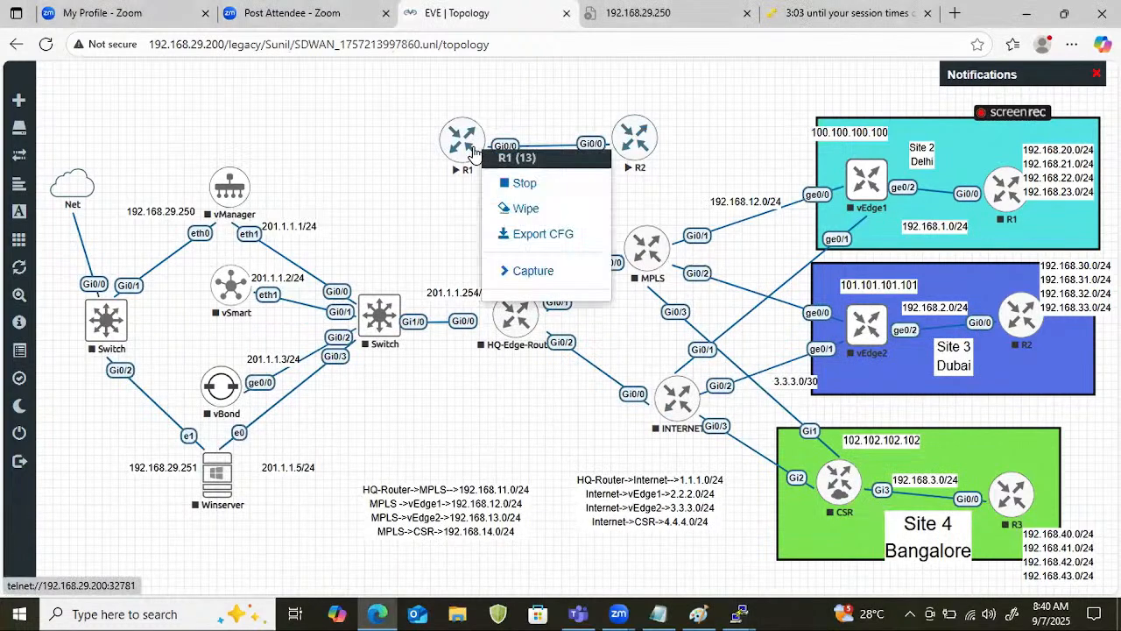
click(517, 184)
right_click(623, 140)
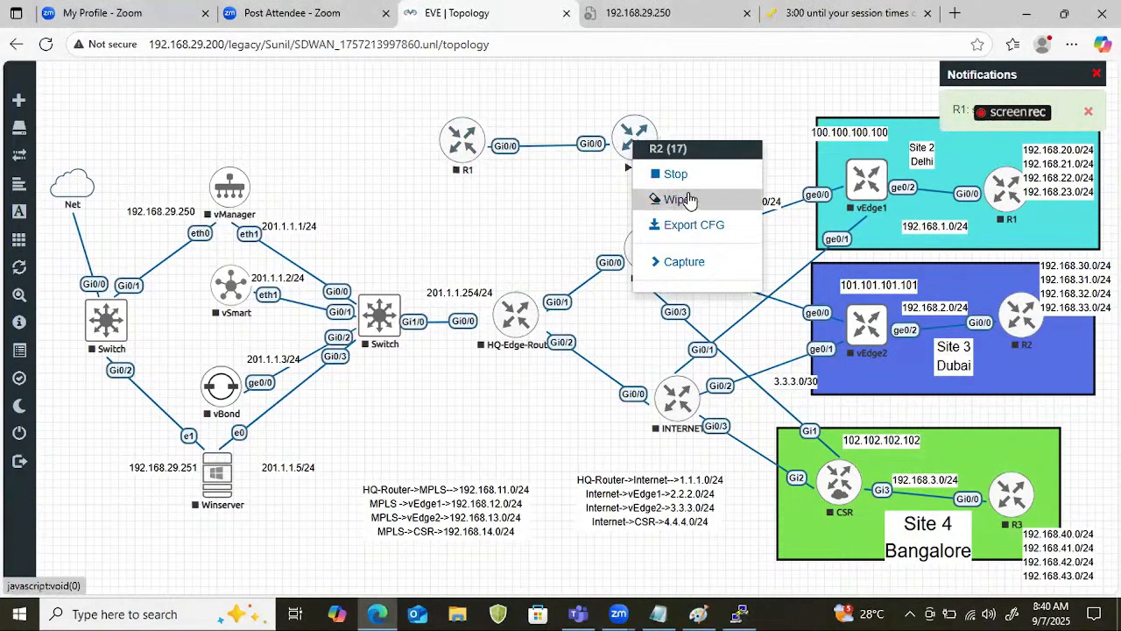
click(664, 174)
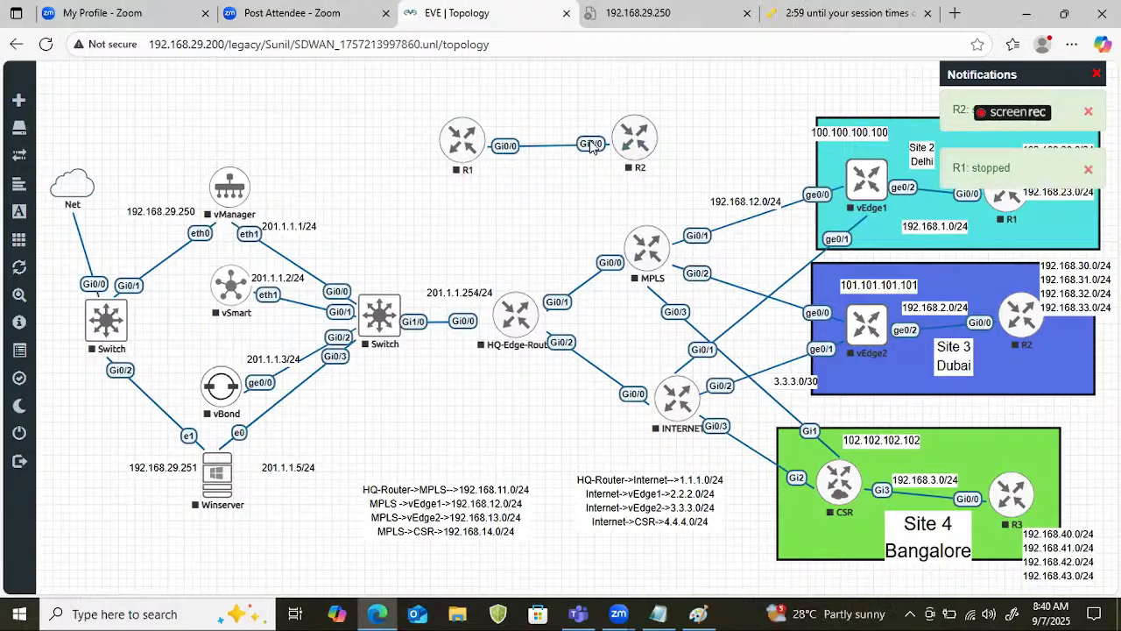
Add one network named Net of type Management(Cloud0) above the added routers R1 and R2.
right_click(505, 83)
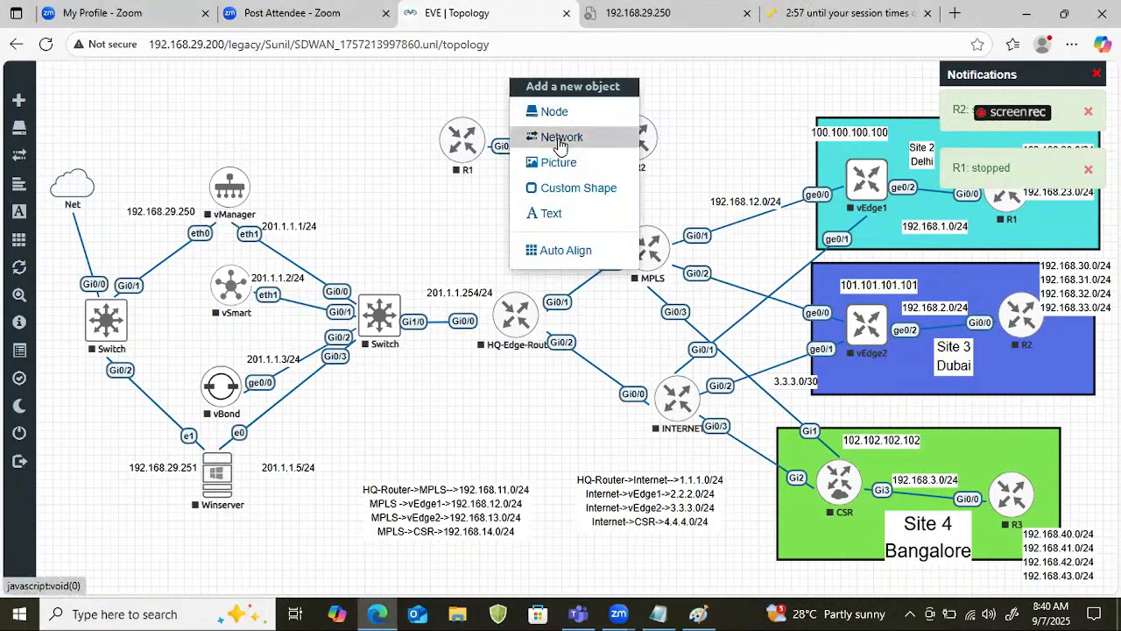
click(561, 137)
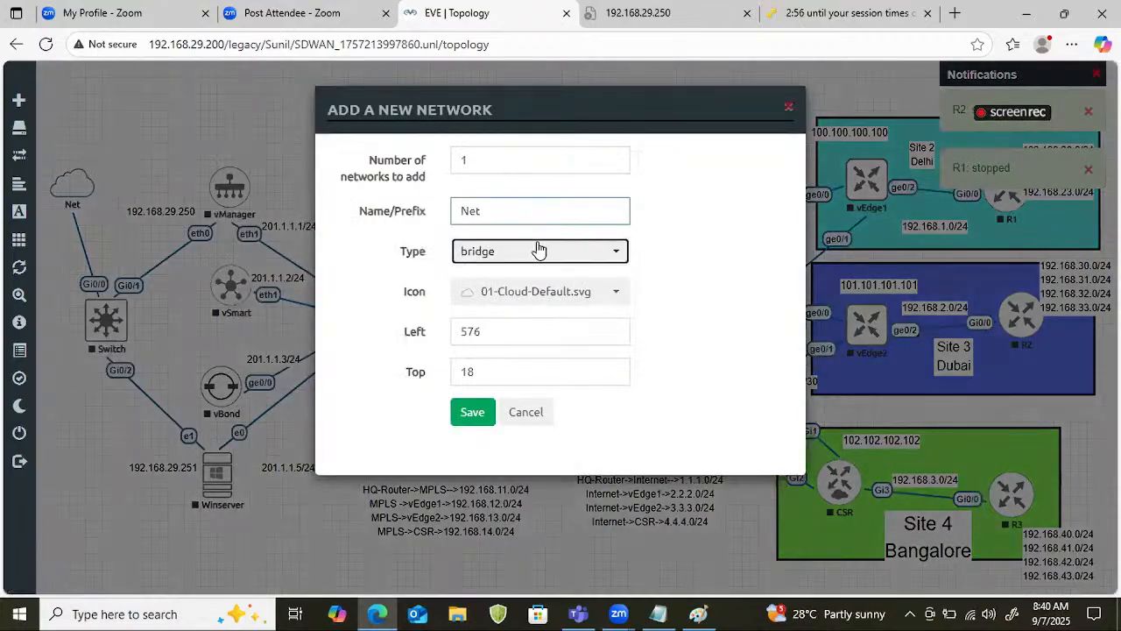
click(540, 250)
click(538, 350)
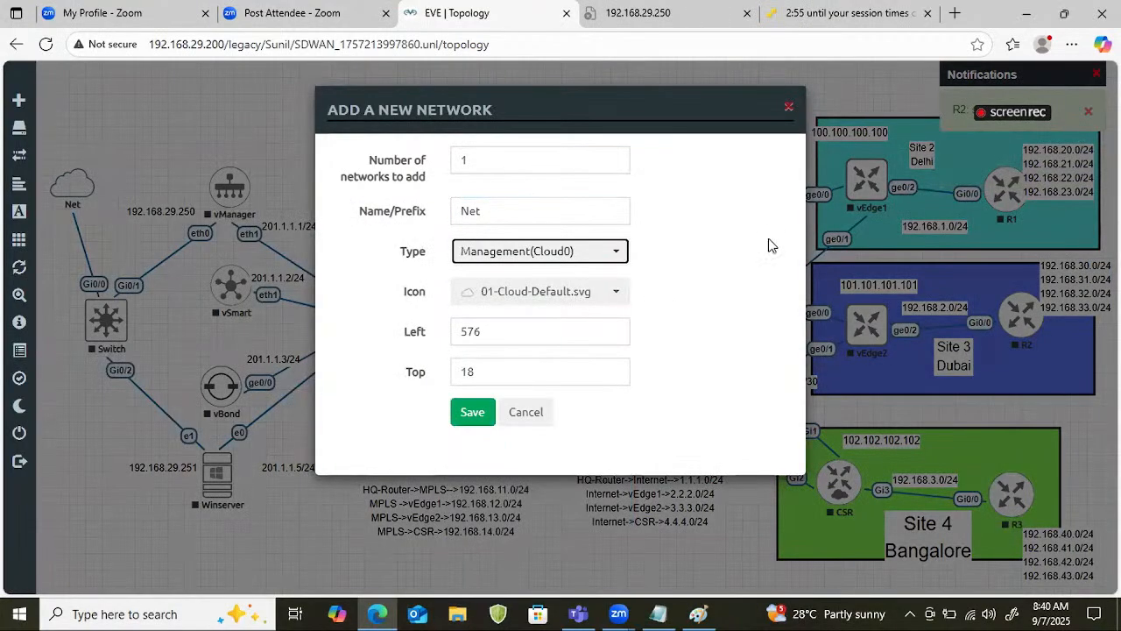
click(472, 412)
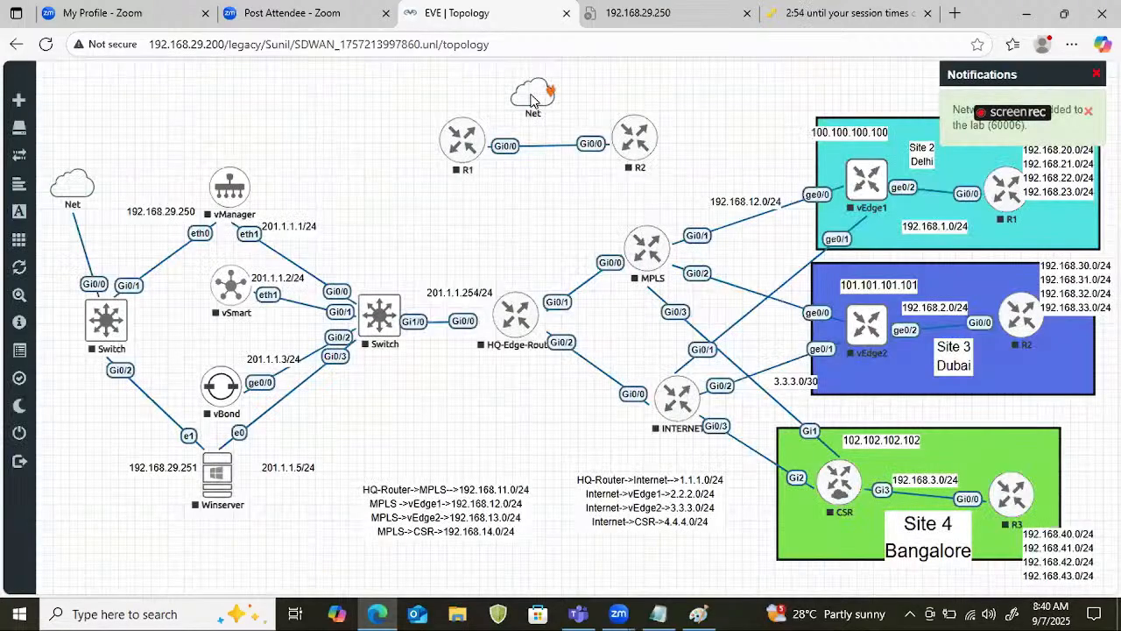
Connect the new Net cloud to interface Gi0/1 of R1 and interface Gi0/1 of R2.
drag(531, 101, 462, 138)
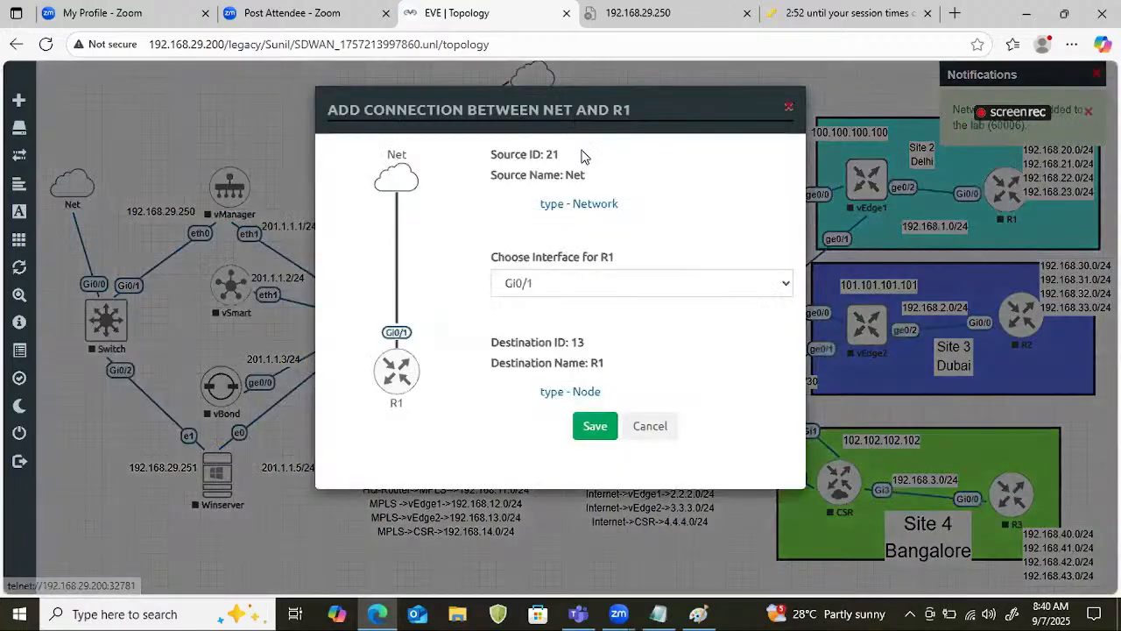
click(603, 429)
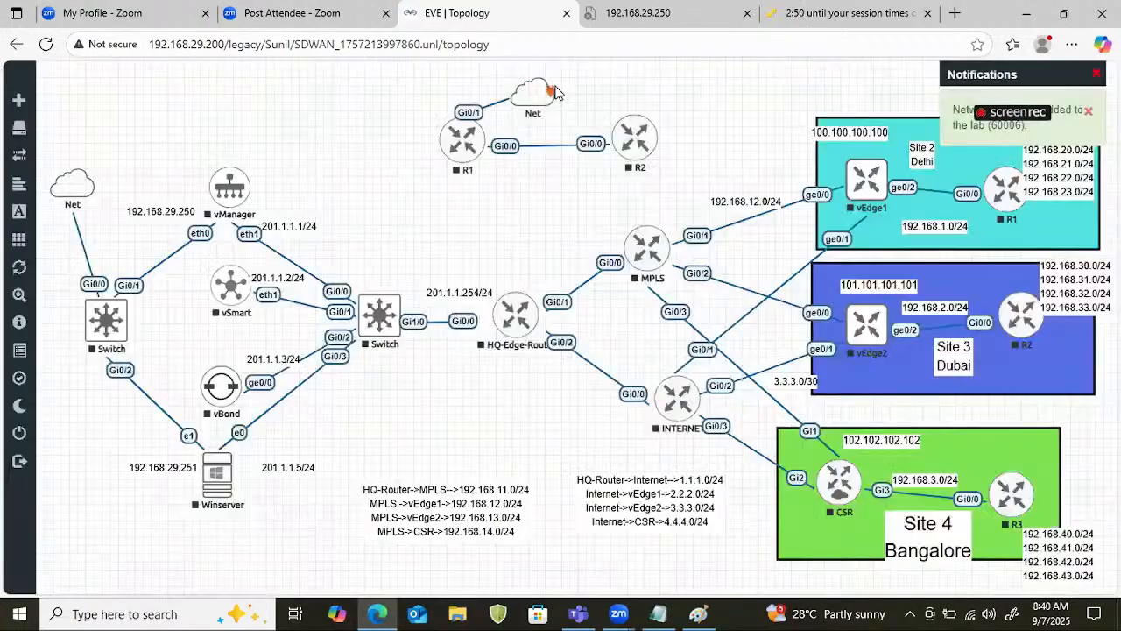
drag(554, 88, 635, 135)
click(601, 428)
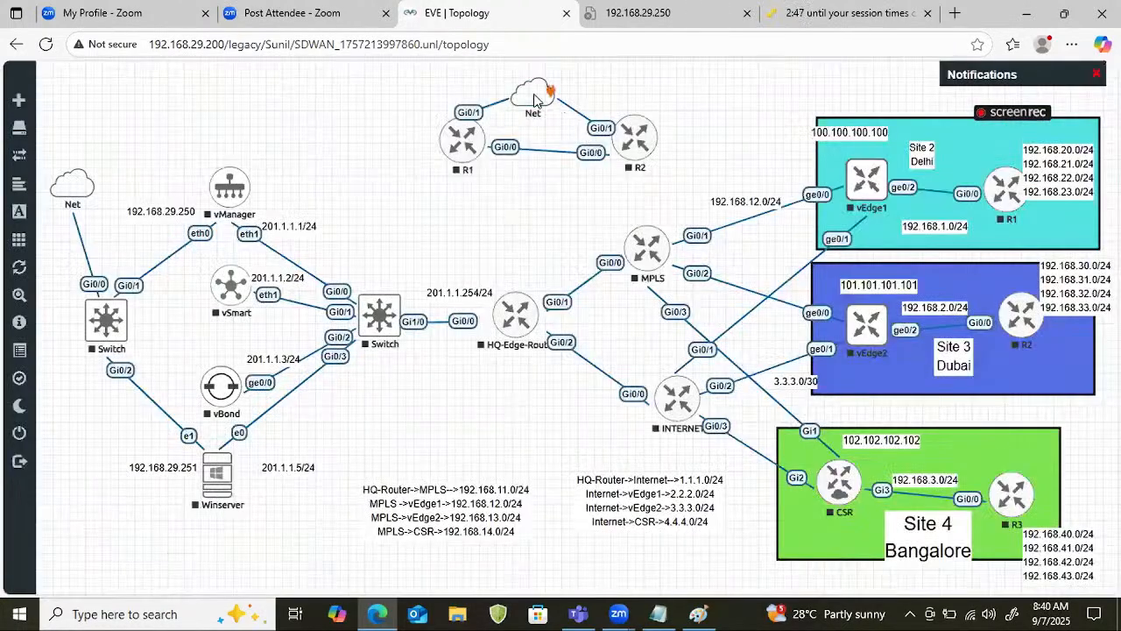
drag(534, 92, 537, 66)
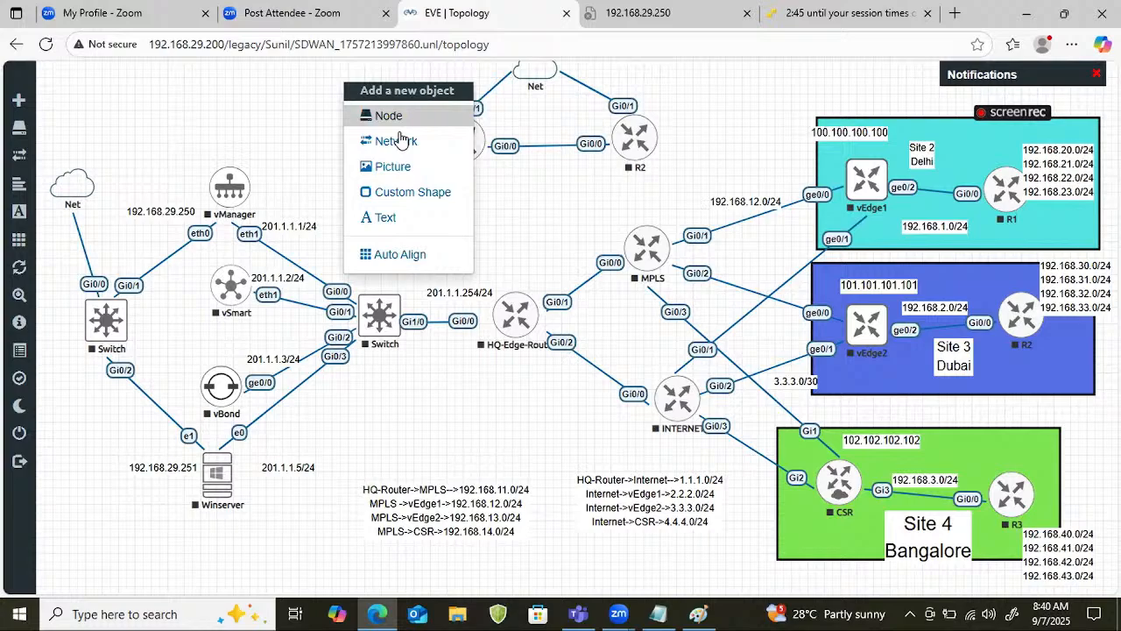
Add the text label 192.168.29.31/24 and place it beside R1's Gi0/1 interface.
click(385, 217)
text(192.1)
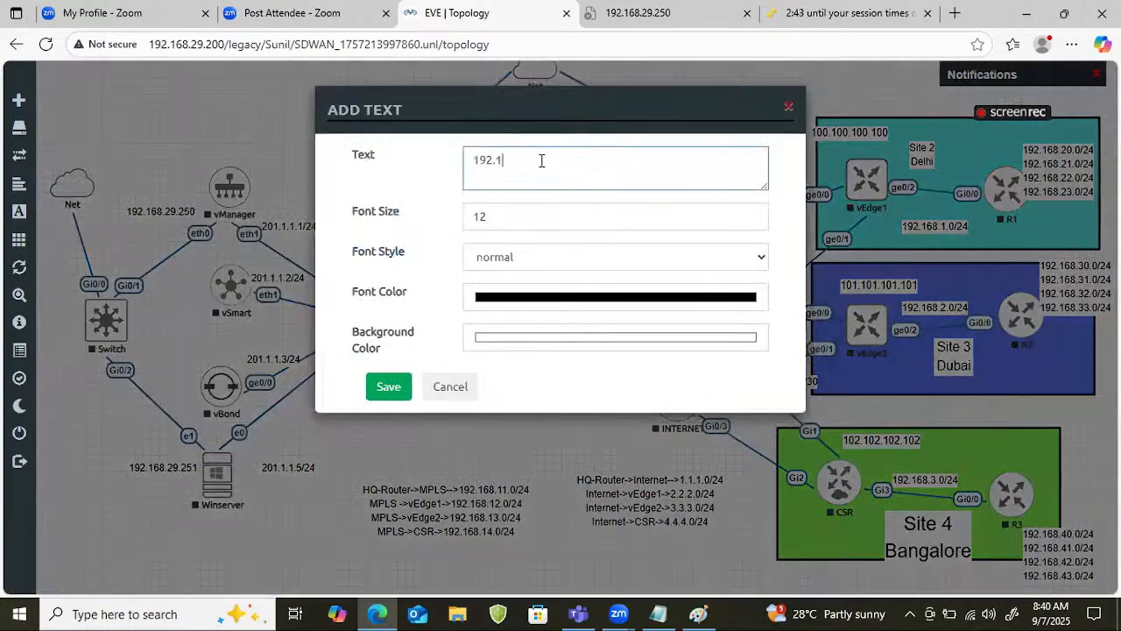
text(68.290)
text(/24)
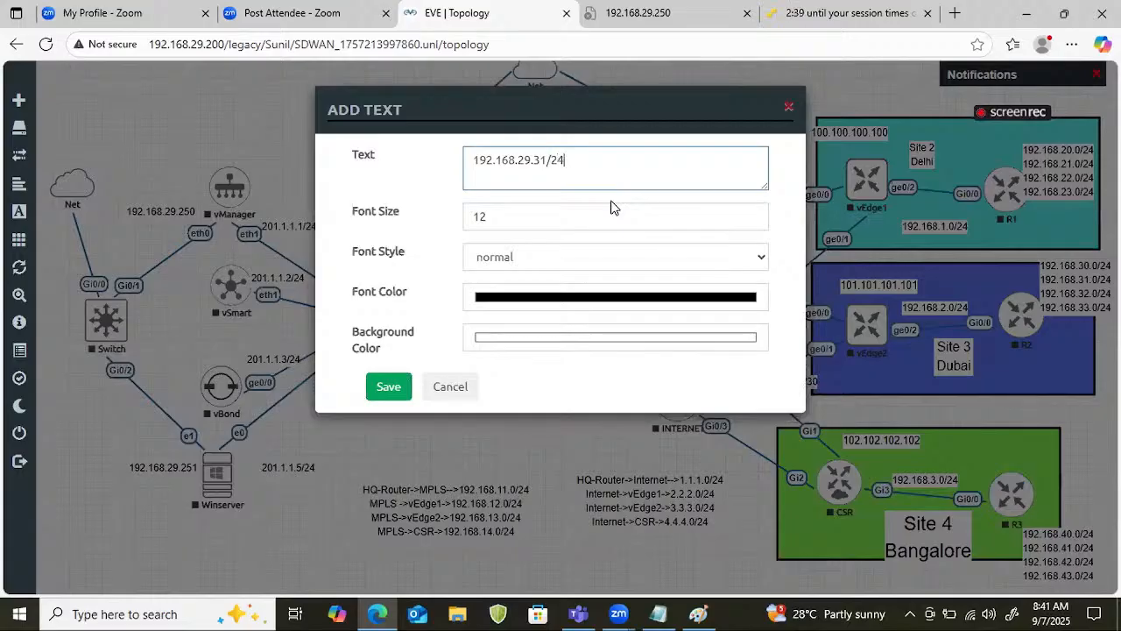
drag(611, 155, 333, 161)
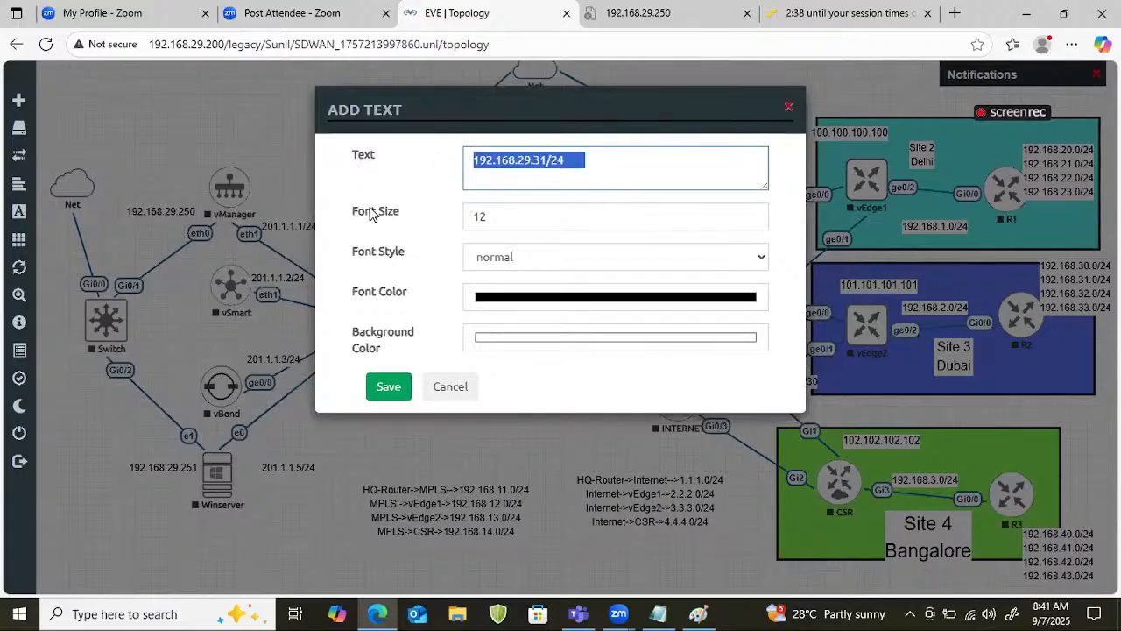
click(388, 387)
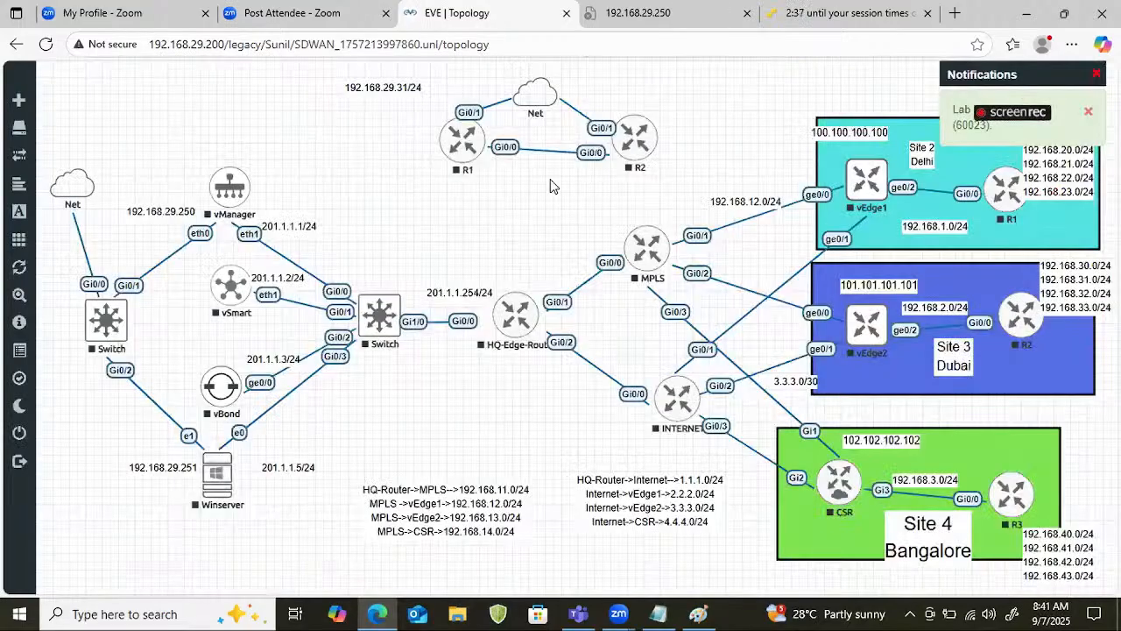
drag(397, 96, 412, 102)
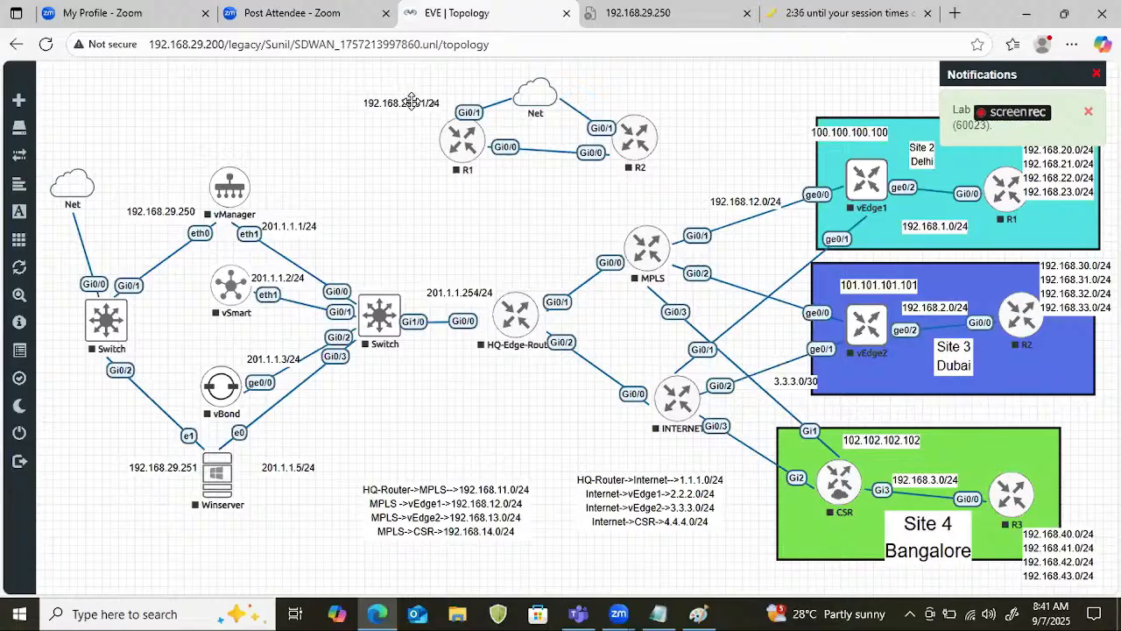
Duplicate the address label, place the copy above R2, and change its text to 192.168.29.32/24.
right_click(412, 102)
click(470, 137)
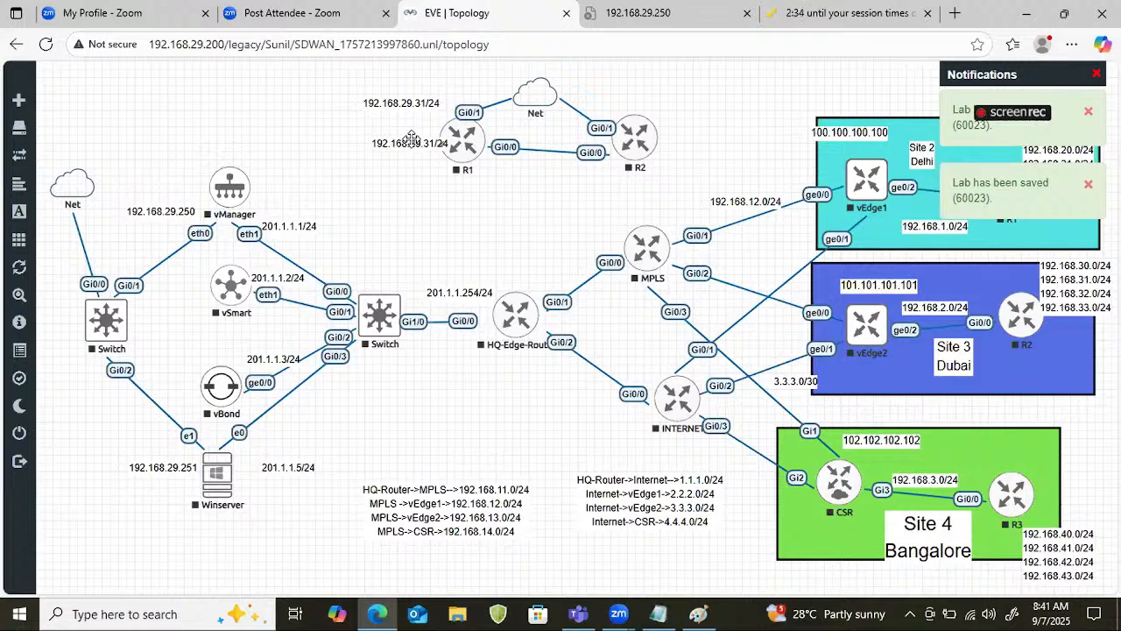
drag(412, 141, 642, 95)
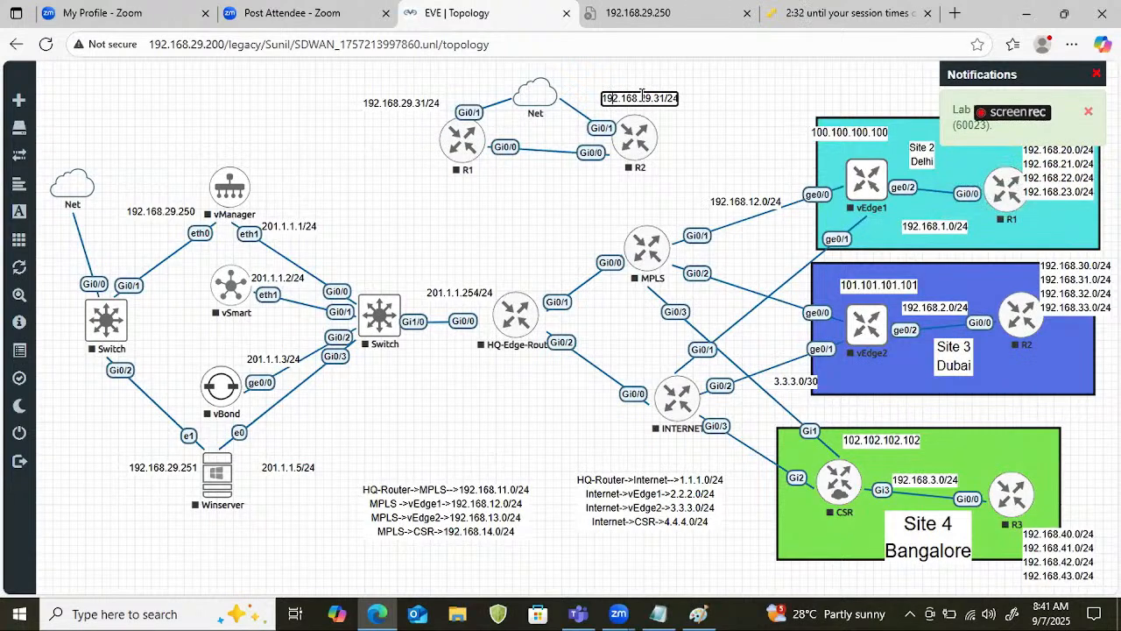
key(BackSpace)
text(2)
click(556, 171)
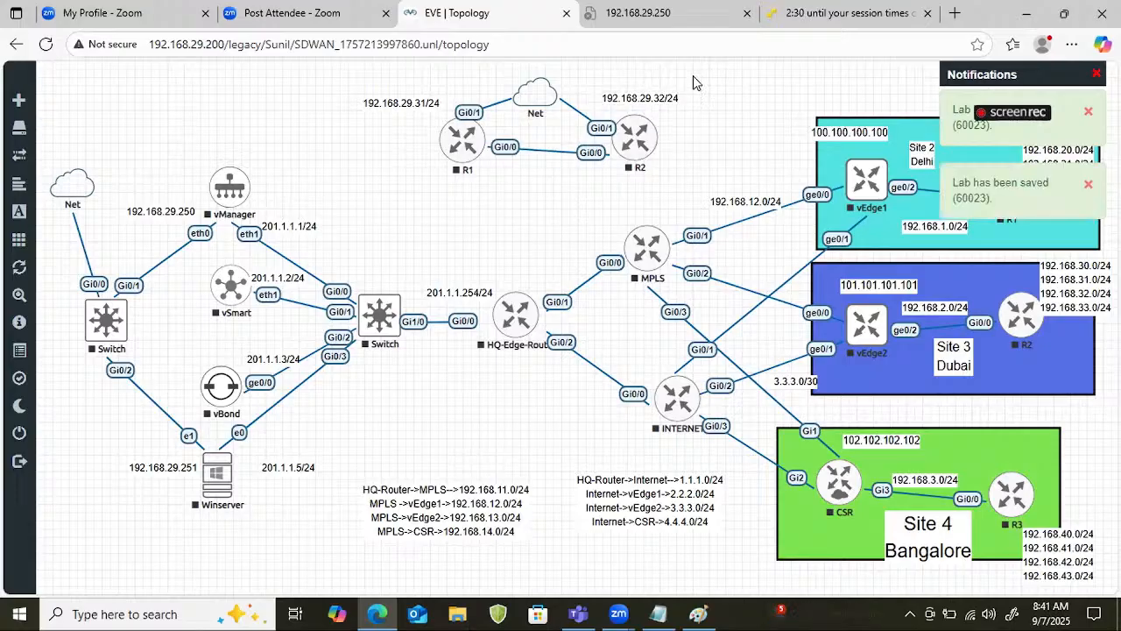
Select the stopped routers R1 and R2 together, start them, and clear the selection.
drag(693, 75, 426, 198)
right_click(455, 138)
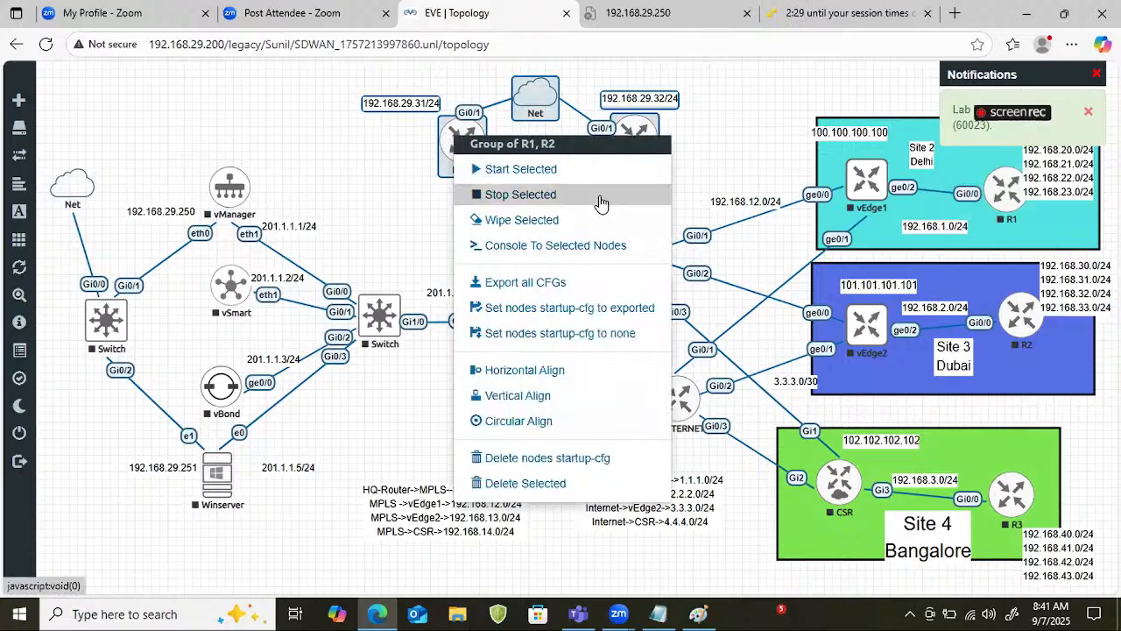
click(563, 168)
right_click(643, 149)
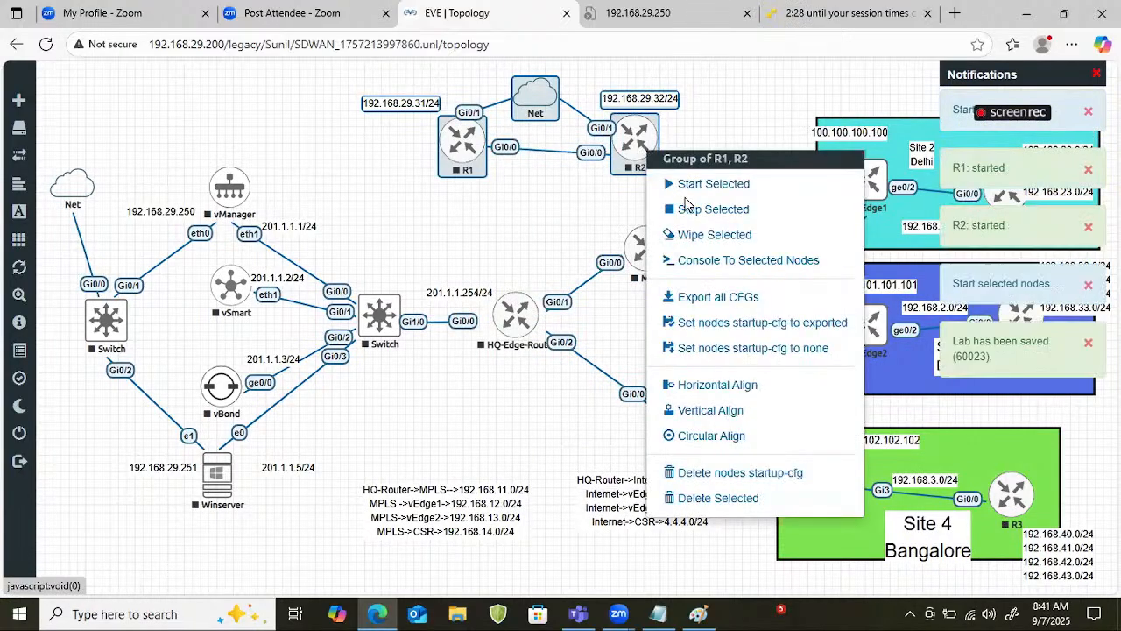
click(687, 192)
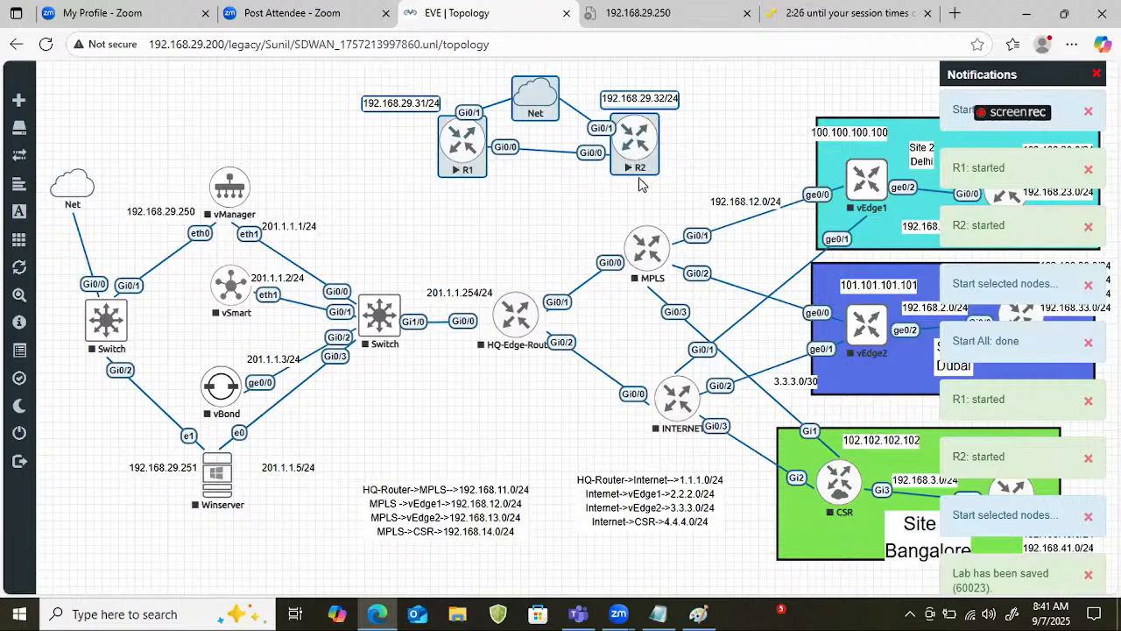
click(553, 205)
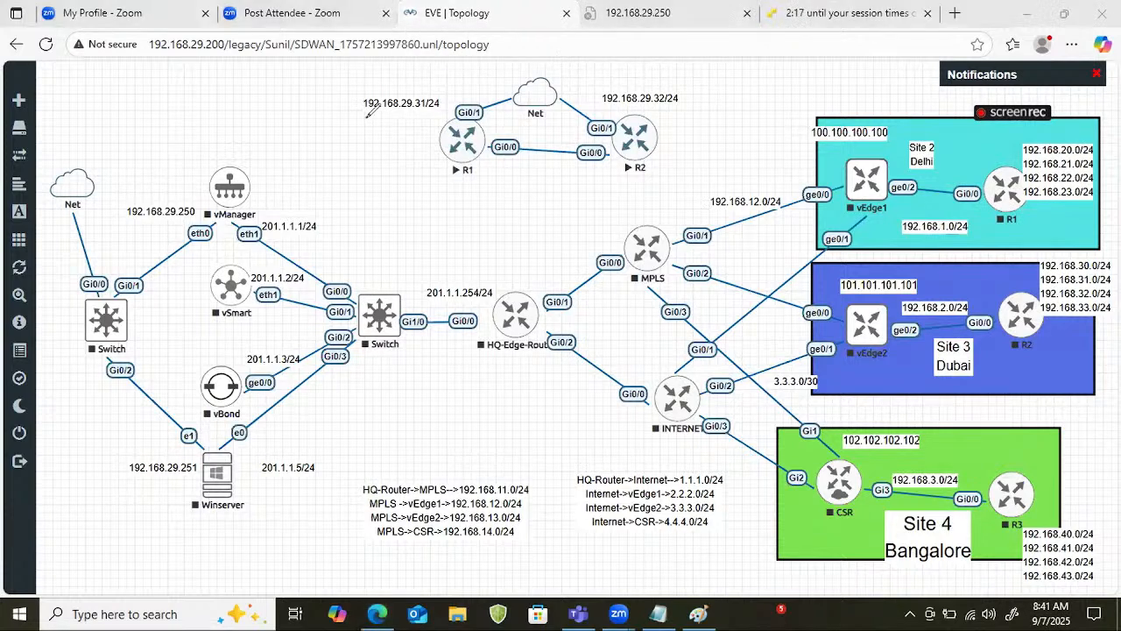
drag(365, 113, 441, 108)
drag(653, 140, 618, 150)
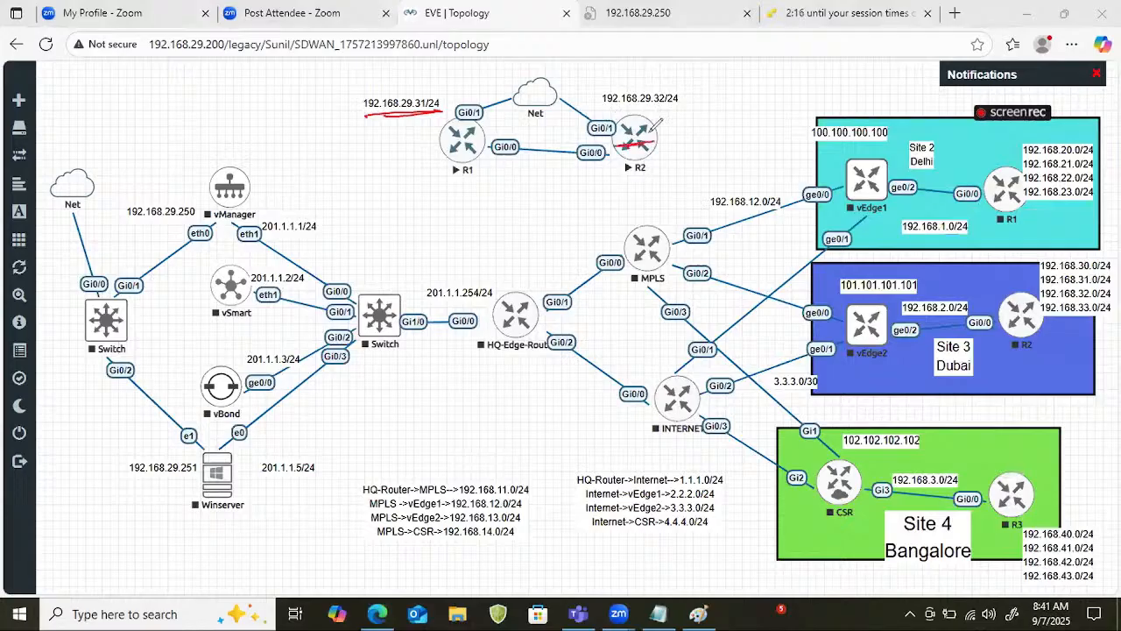
mouse_move(596, 112)
mouse_down()
mouse_move(679, 106)
mouse_move(613, 86)
mouse_move(673, 83)
mouse_up()
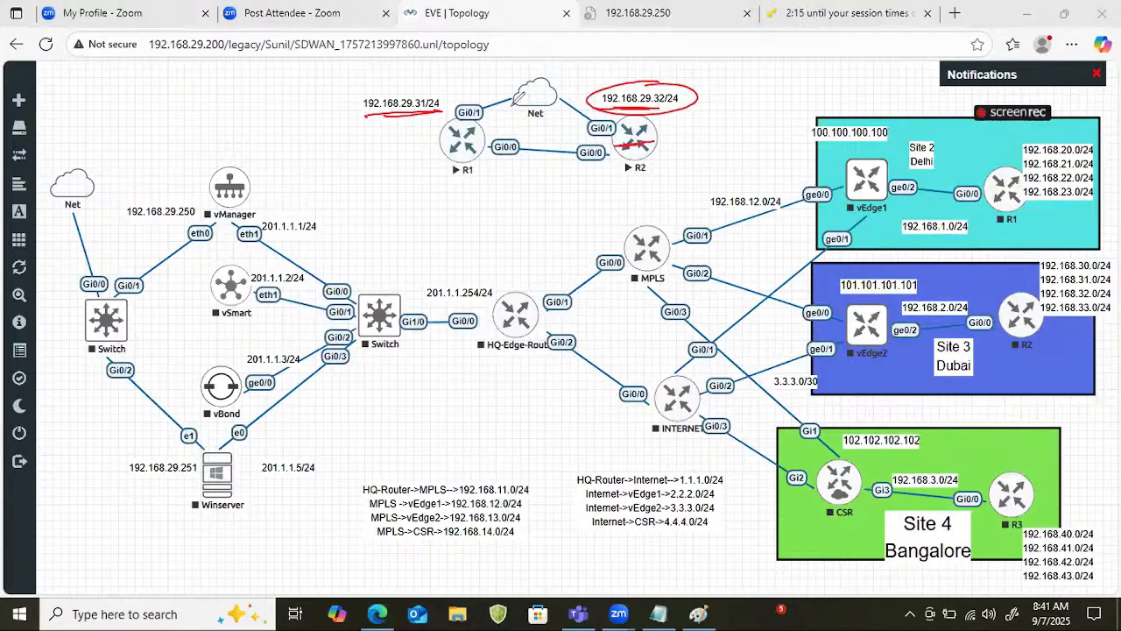
drag(543, 84, 574, 76)
drag(431, 151, 480, 133)
drag(632, 143, 680, 136)
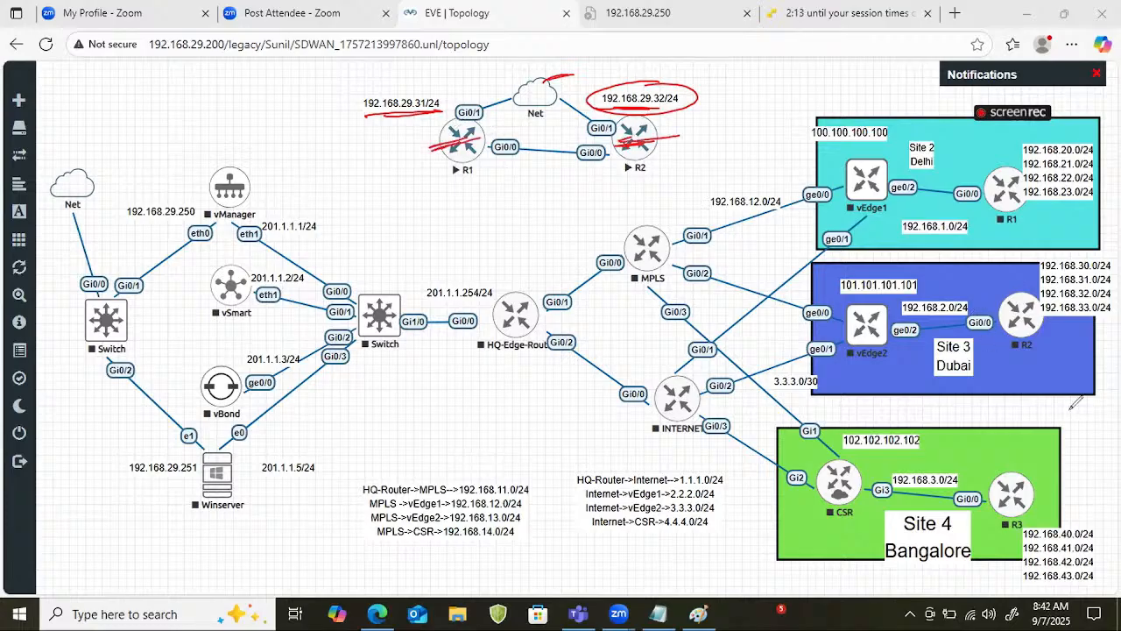
click(1006, 436)
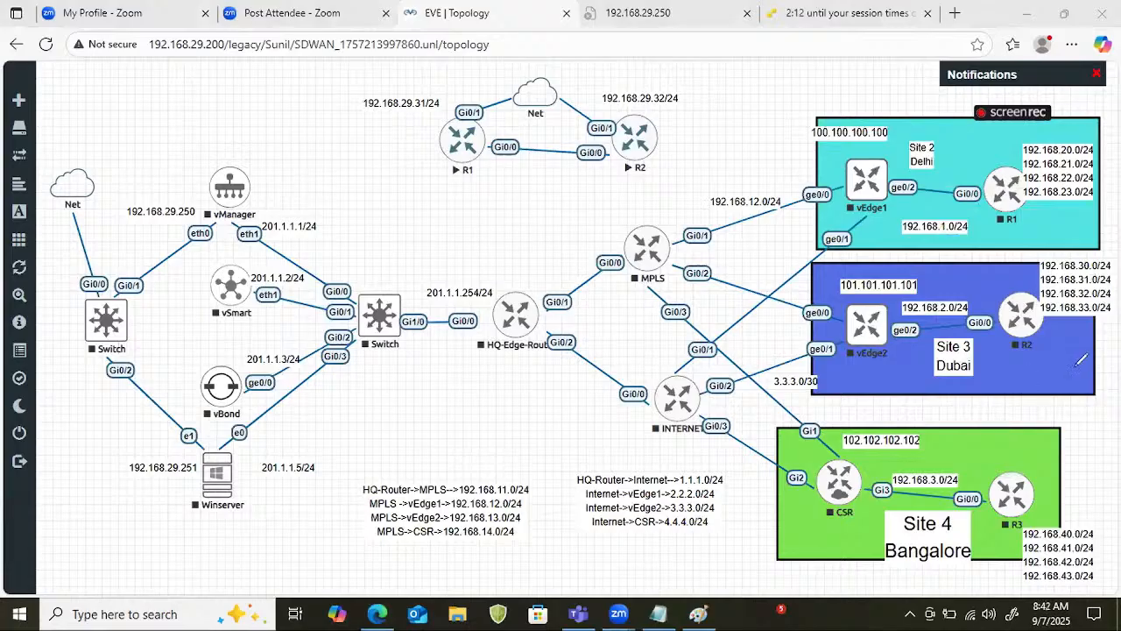
Open the console of the newly added router R1, bring up its command prompt, and minimize the console.
click(464, 142)
click(641, 136)
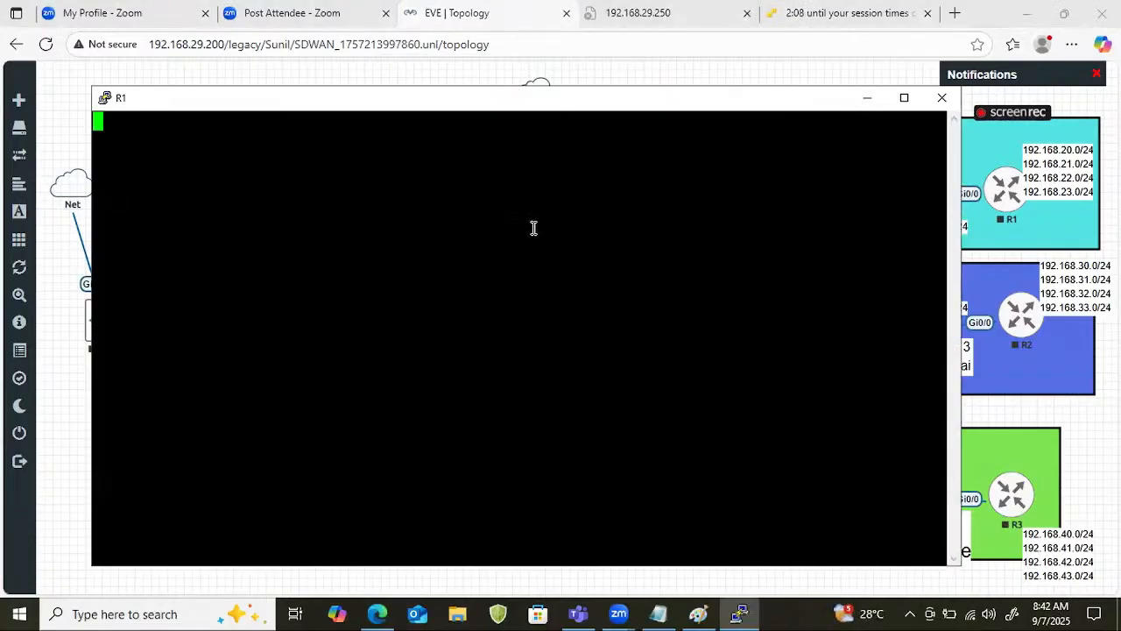
key(Return)
key(Return)
click(873, 101)
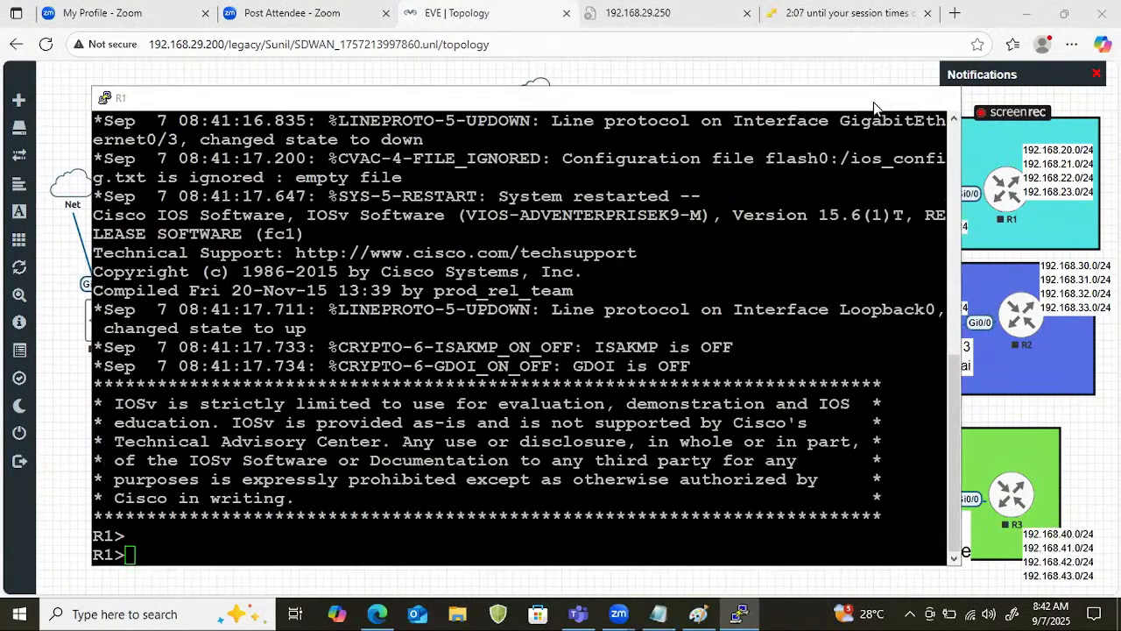
Open the console of the newly added router R2, wake its command prompt, and minimize the console.
click(635, 138)
click(643, 138)
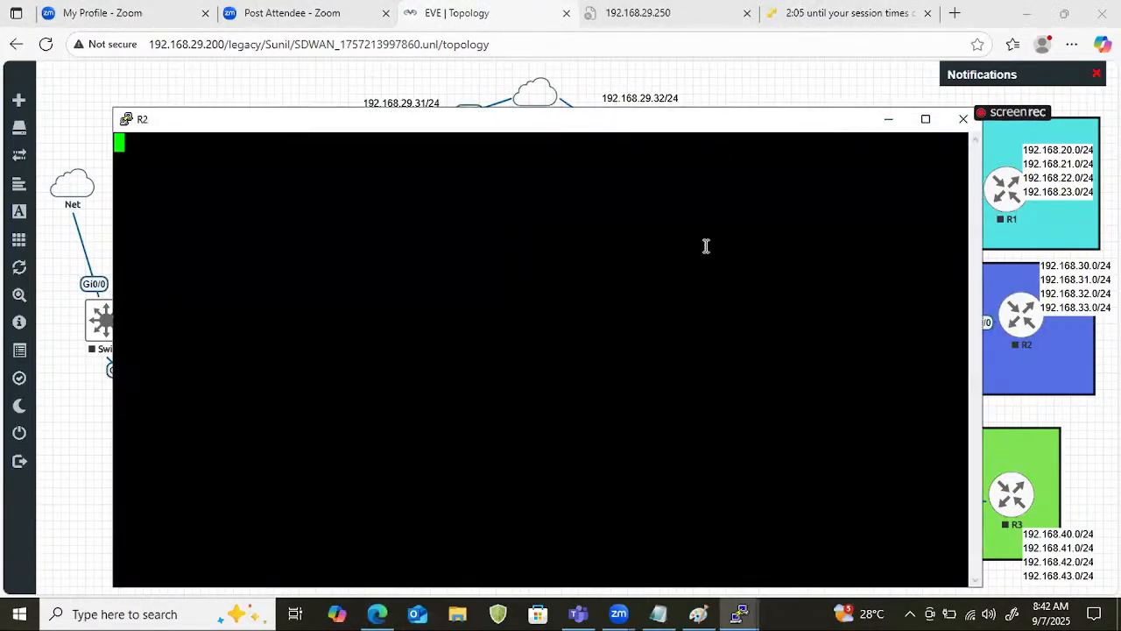
key(Return)
key(Return)
key(Return)
key(Return)
key(Return)
key(Return)
key(Return)
key(Return)
click(739, 612)
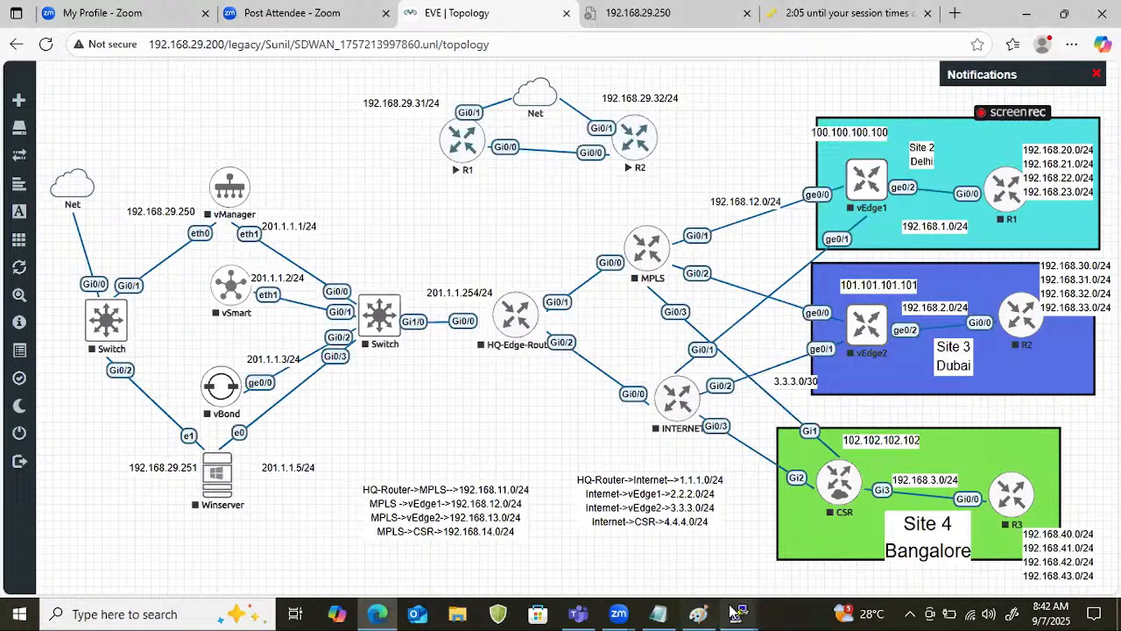
Switch to the untitled Notepad document and erase the old router configuration text.
click(658, 614)
click(643, 512)
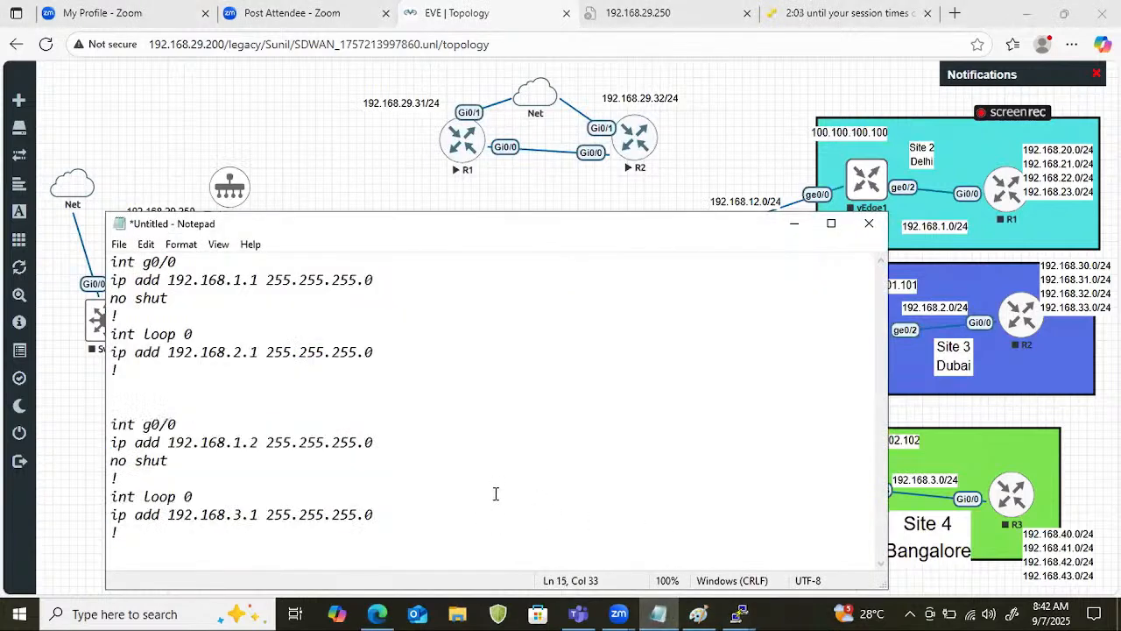
key(ctrl+a)
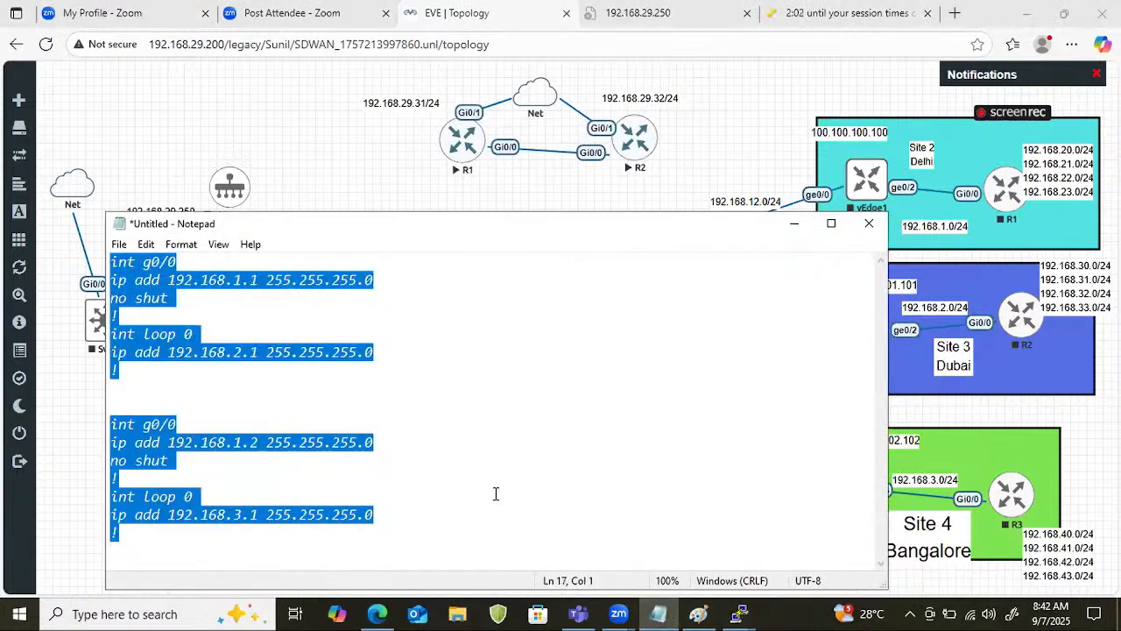
key(BackSpace)
Write the interface commands int g0/1, ip add 192.168.29.31 255.255.255.0 and no shut on separate lines, followed by a ! separator.
text(int g0/1)
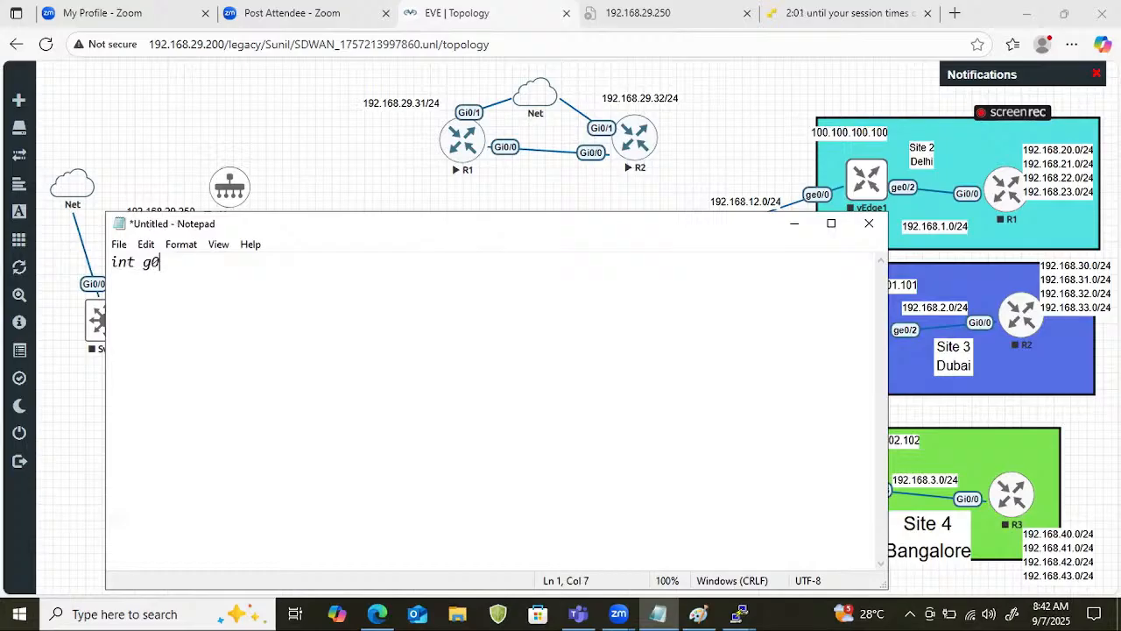
key(Return)
text(ip add )
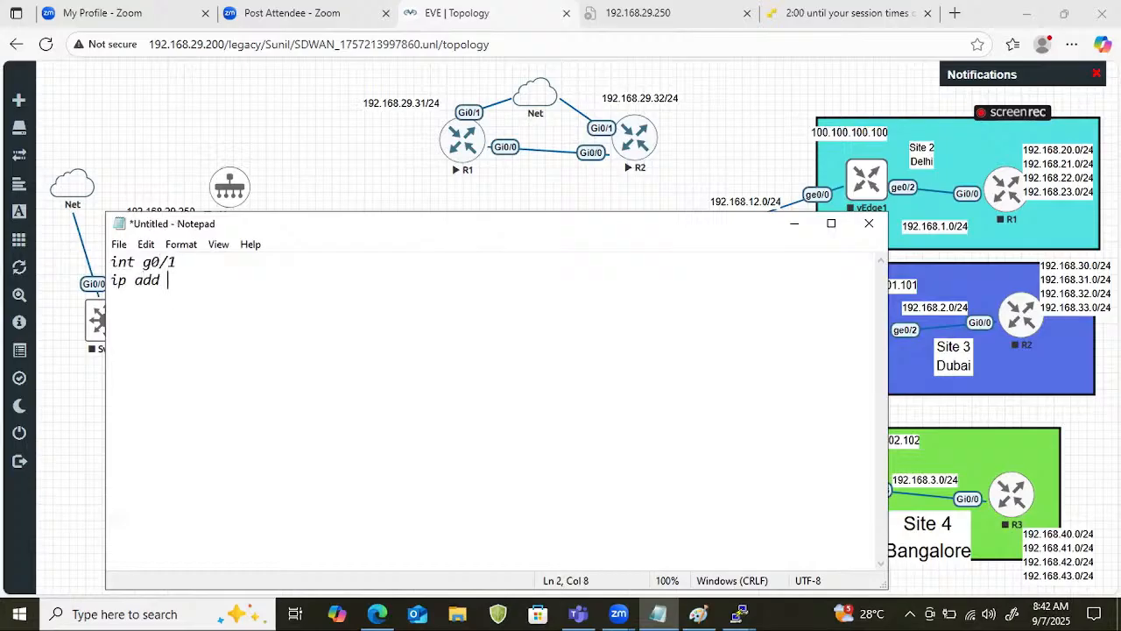
text(192.168/2)
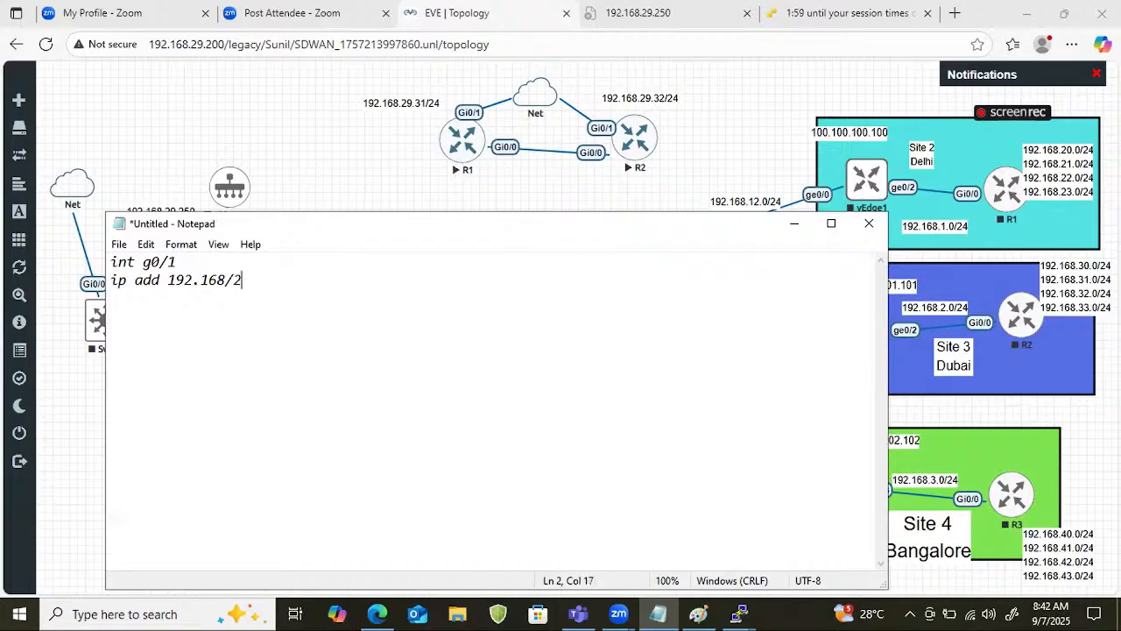
text(29.31 255.255.255.0)
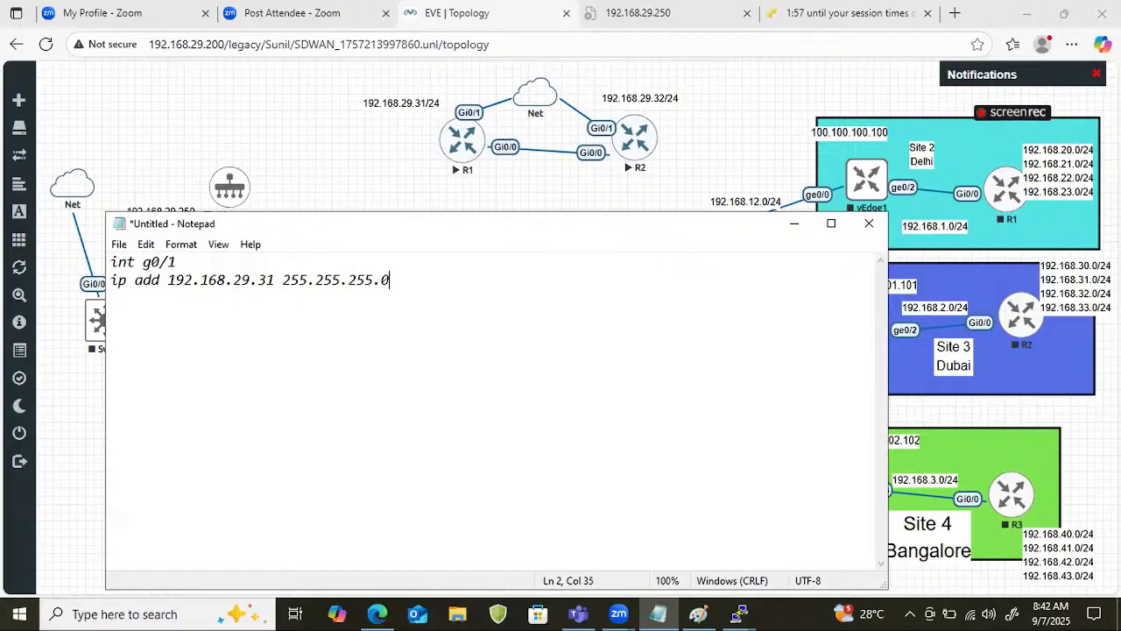
key(Return)
text(no shhu)
key(BackSpace)
key(BackSpace)
text(ut)
key(Return)
text(!)
key(Return)
Add the command ip domain name cisco.com below the interface block.
text(l)
key(BackSpace)
text(u)
text(ip)
key(BackSpace)
key(BackSpace)
key(BackSpace)
text(ip domain)
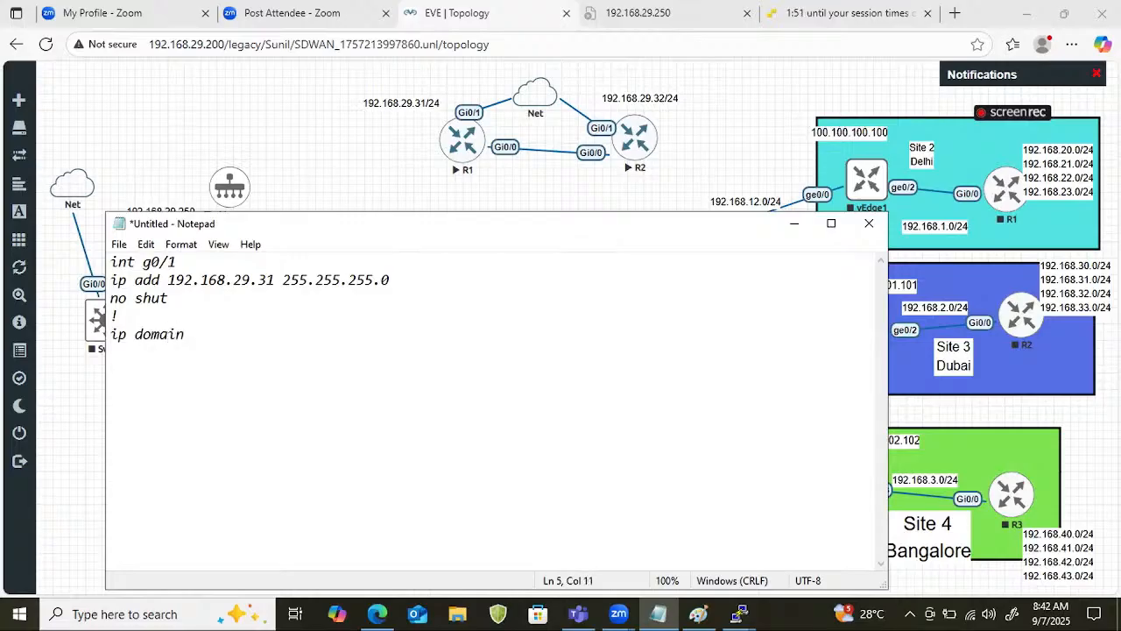
key(BackSpace)
text(nam)
key(BackSpace)
key(BackSpace)
key(BackSpace)
text(name cisco.com)
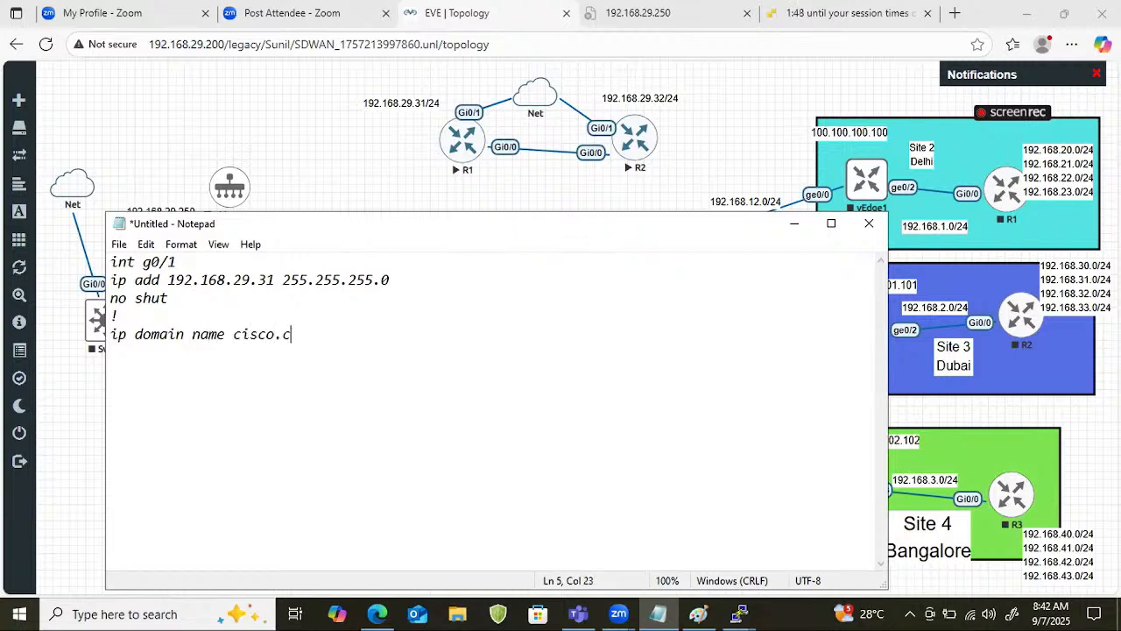
After a ! separator, add a username command for admin with pri 15 and the account password.
key(Return)
text(username ad)
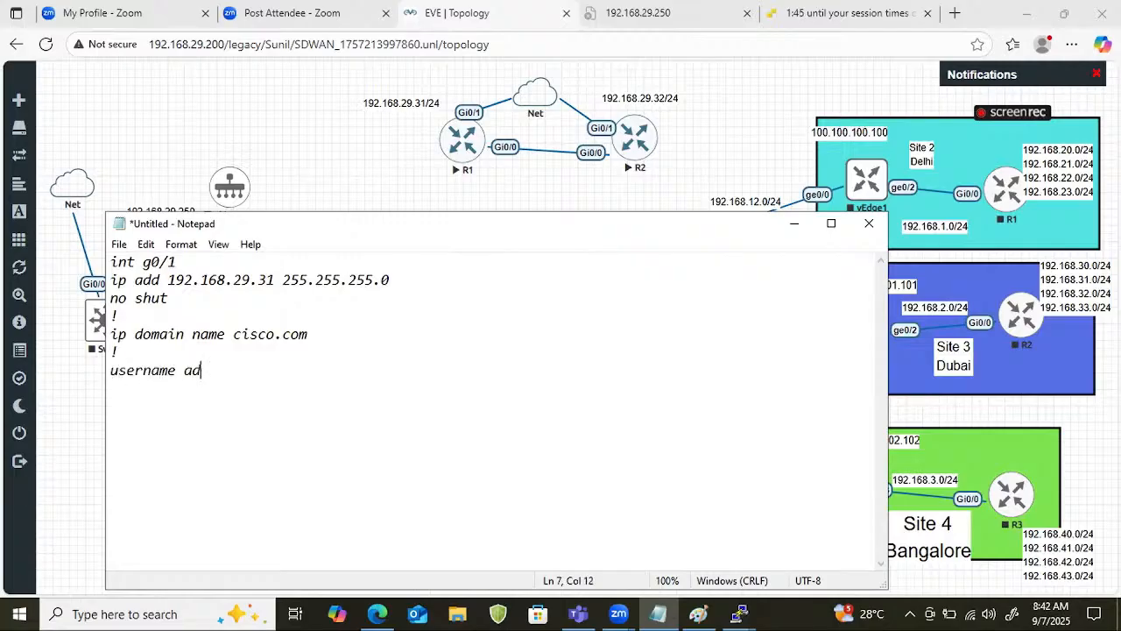
text(min pre 15)
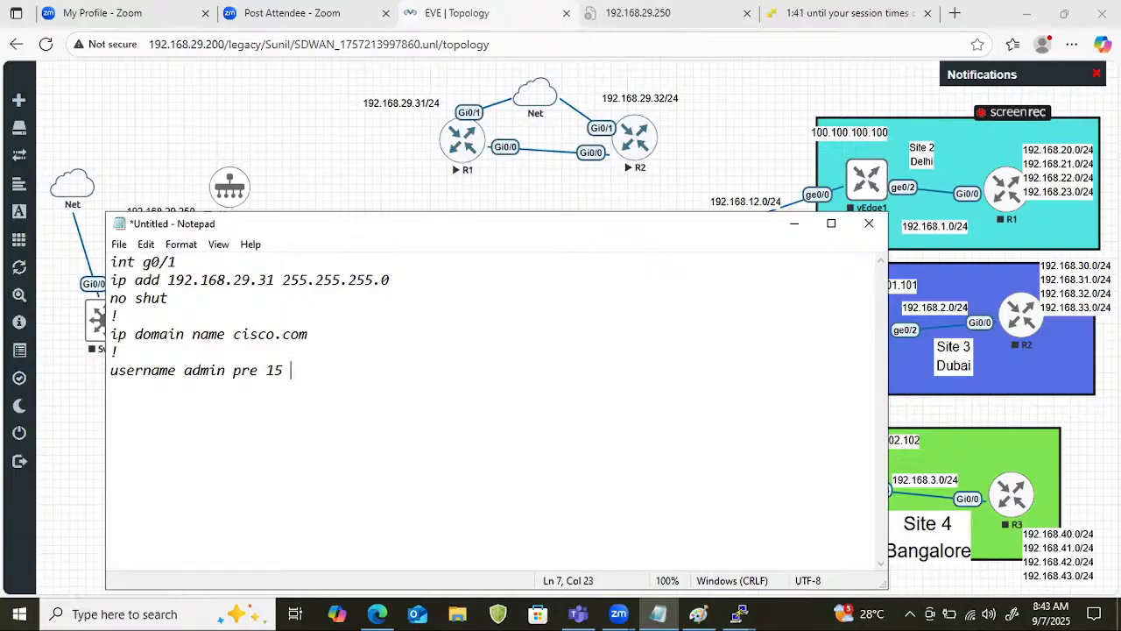
key(BackSpace)
key(BackSpace)
key(BackSpace)
key(BackSpace)
text(i )
text(1)
key(BackSpace)
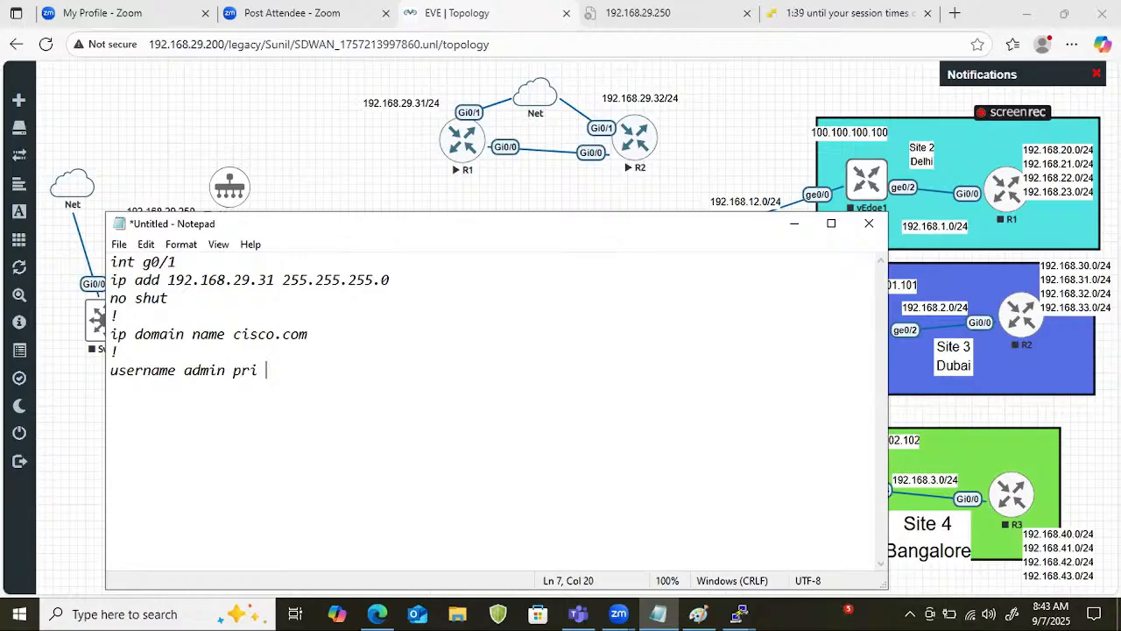
text(15 password cisco)
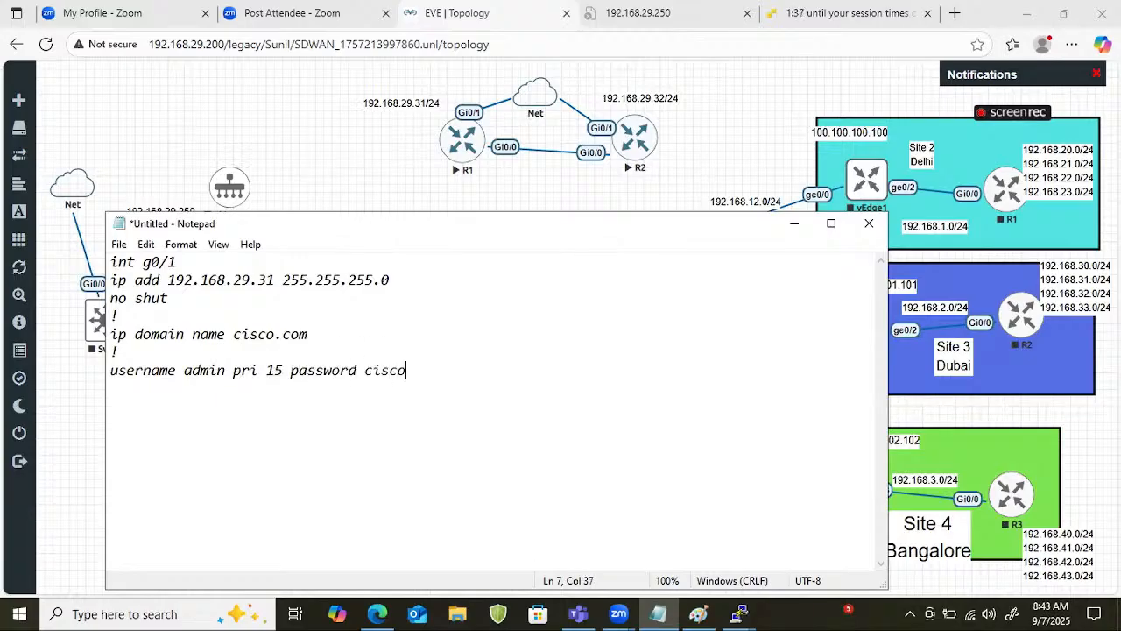
After a ! separator, add the commands line vty 0 4, login local and transport input all.
key(Return)
text(!)
key(Return)
text(l)
key(BackSpace)
text(Line vty )
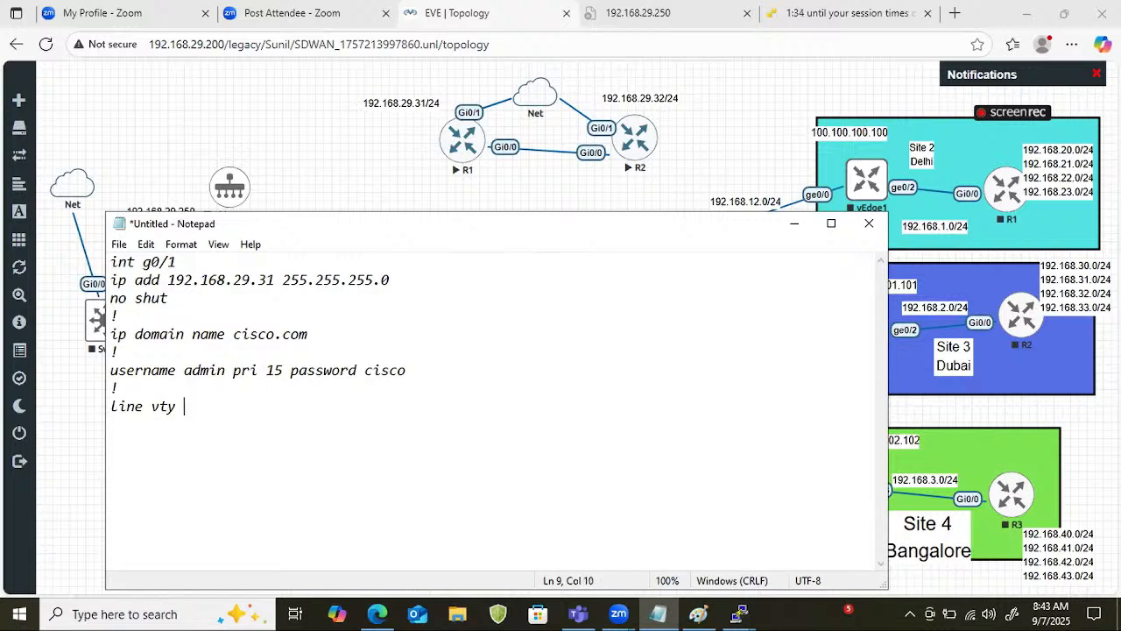
text(0 4)
key(Return)
text(Login Loc)
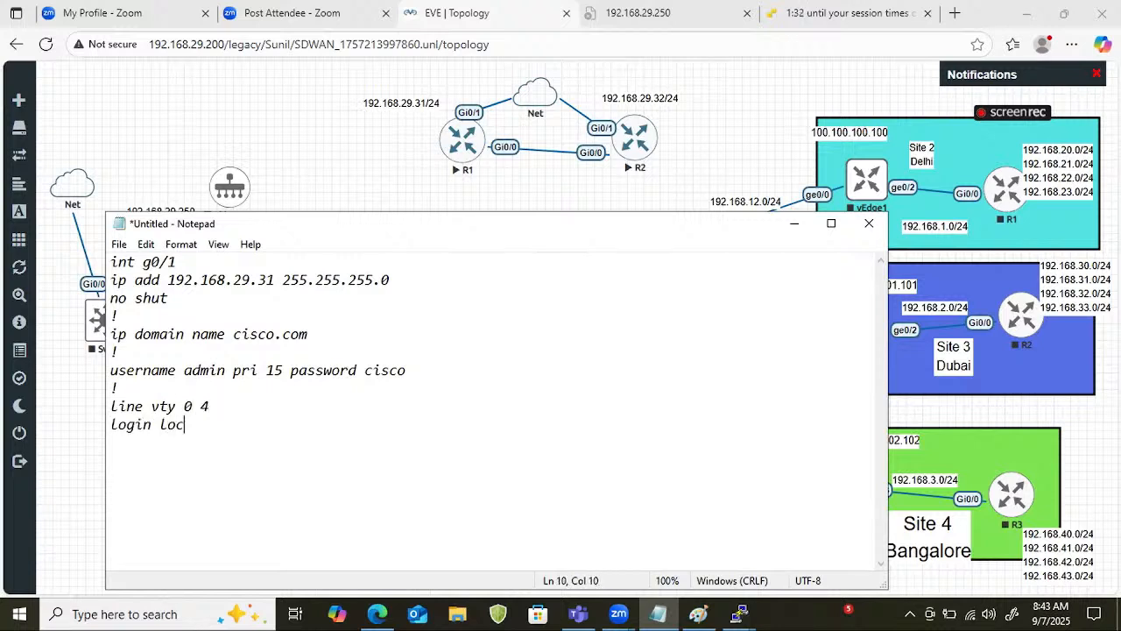
text(al rnas)
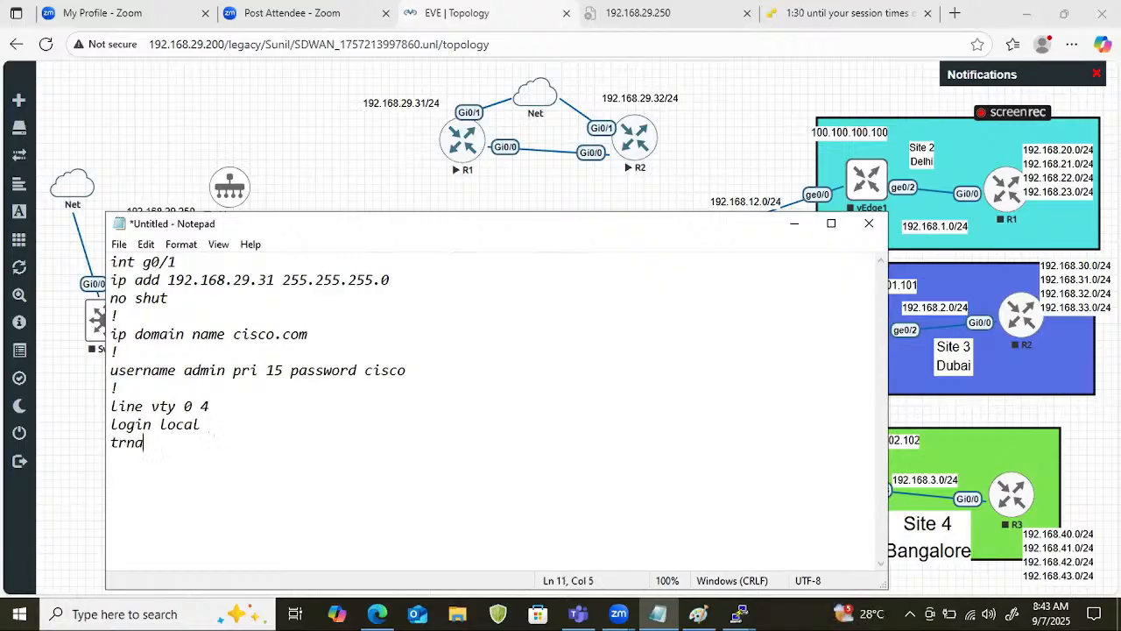
key(BackSpace)
text(nsport inpu)
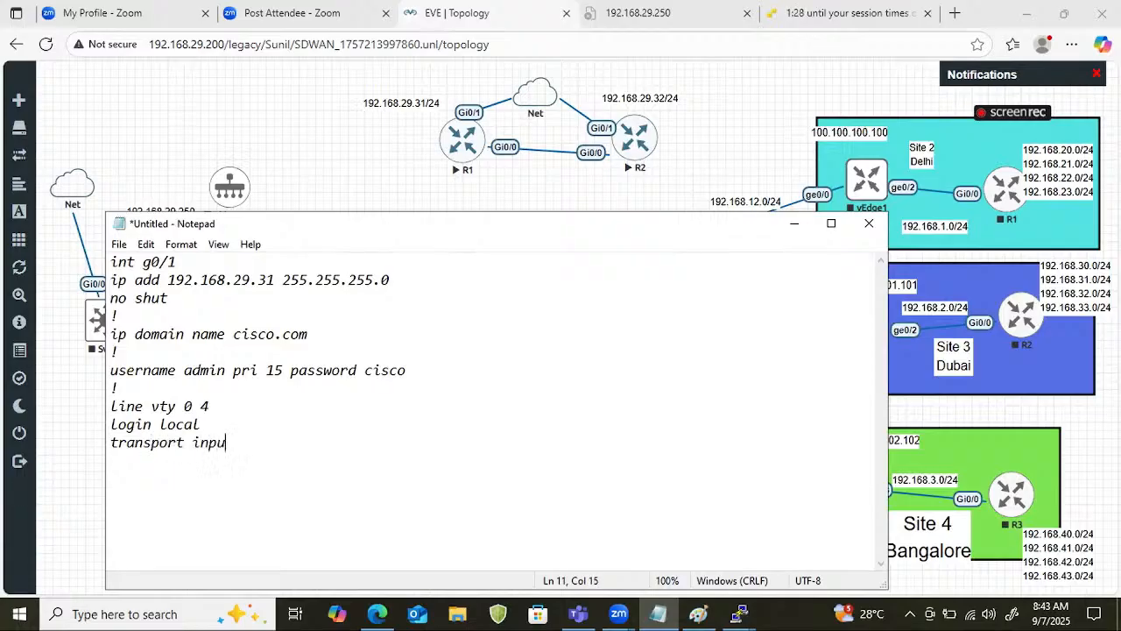
text(t all )
text(!)
Add the command crypto key gene rsa Mod 1024, with a ! separator before and after it.
key(Return)
text(crypto k)
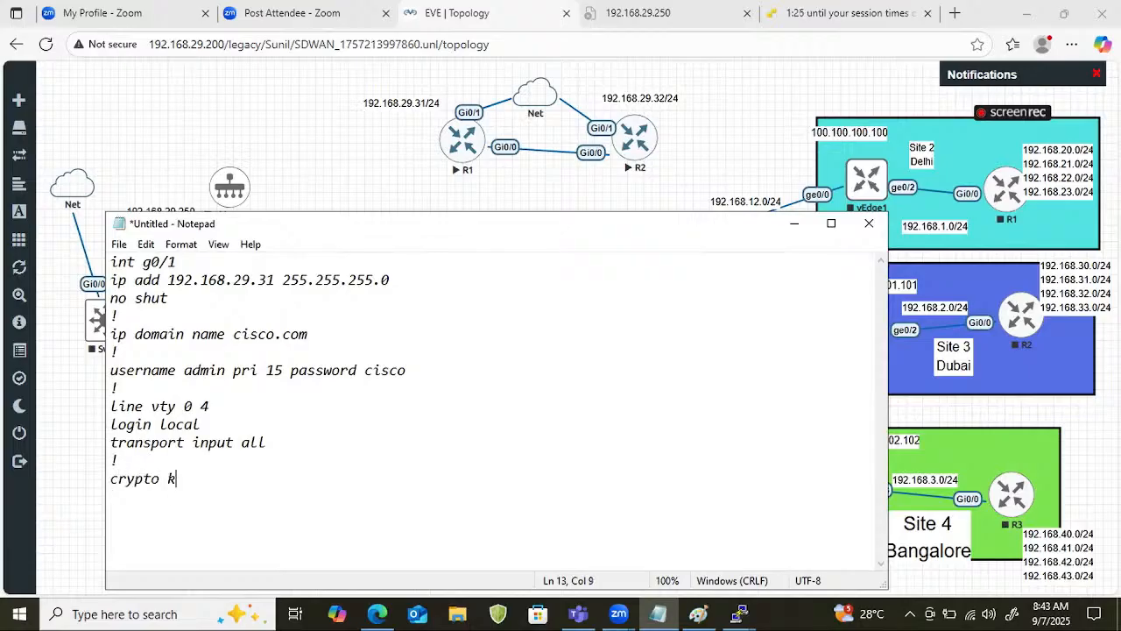
text(ey gene rs)
key(BackSpace)
text(a)
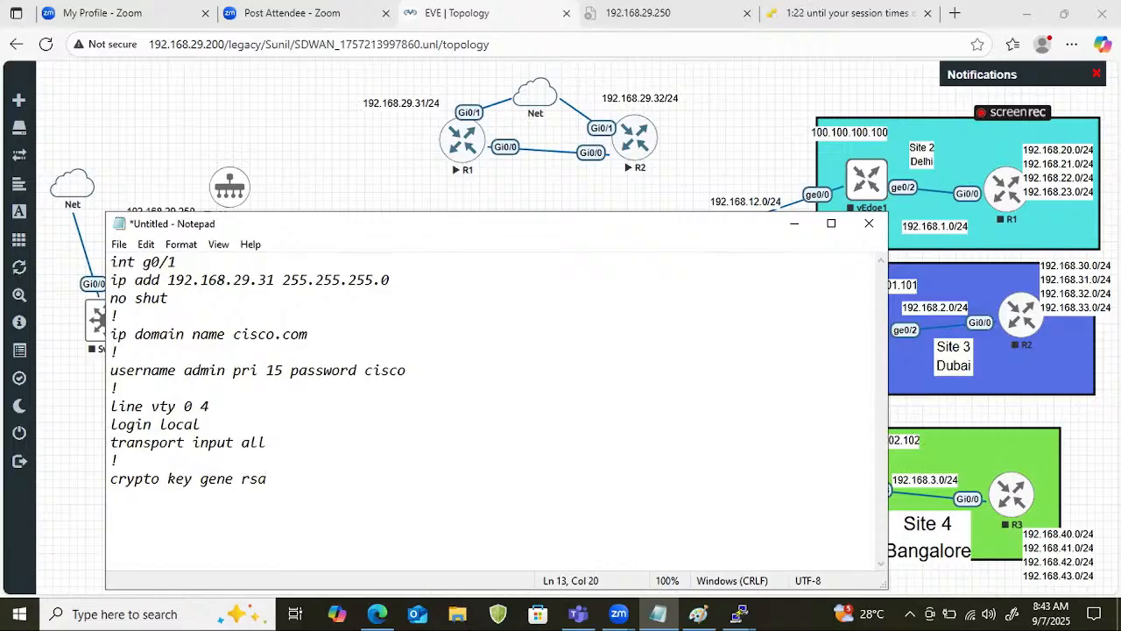
text( Mod 1024)
key(Return)
text(!)
Copy the whole script, switch to R1's console, and enter privileged mode with ena.
key(ctrl+a)
key(super+c)
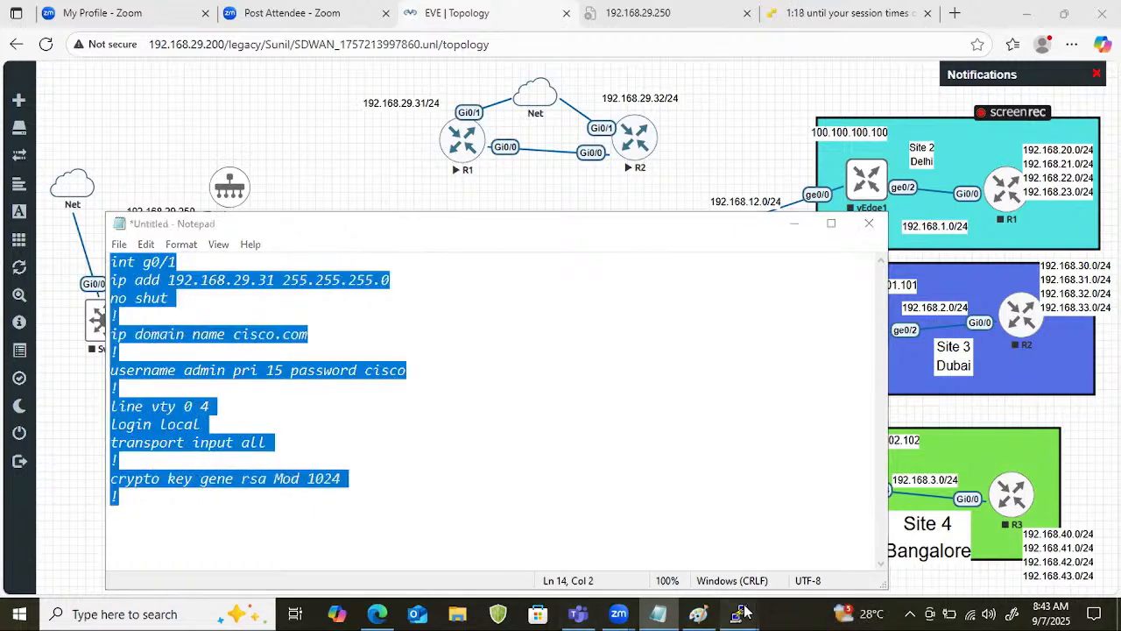
mouse_move(741, 613)
click(648, 547)
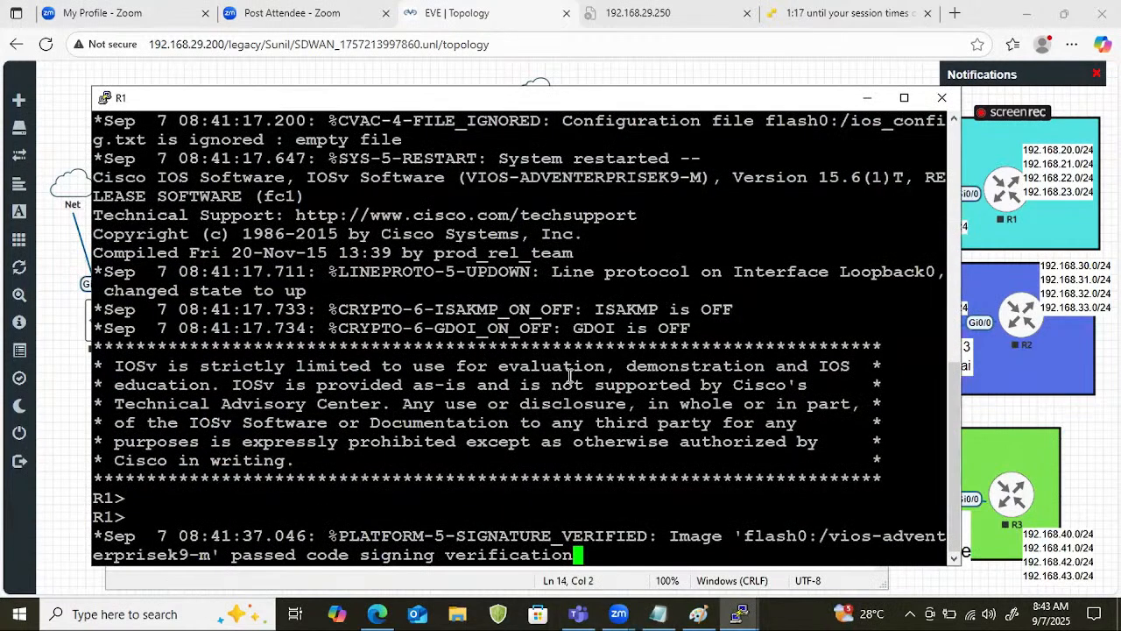
key(Return)
key(Return)
key(Return)
key(Return)
key(Return)
text(ena)
key(Return)
key(Return)
key(Return)
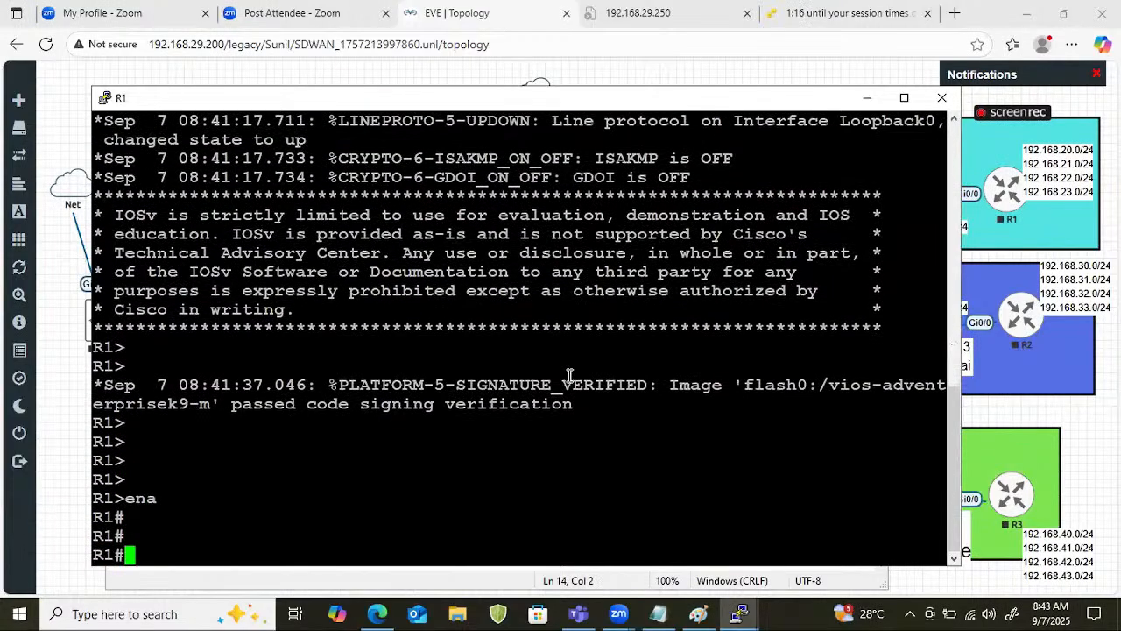
Enter R1's configuration mode with conf t and paste the copied script, including the admin account password.
text(conf t)
key(Return)
key(Return)
key(Return)
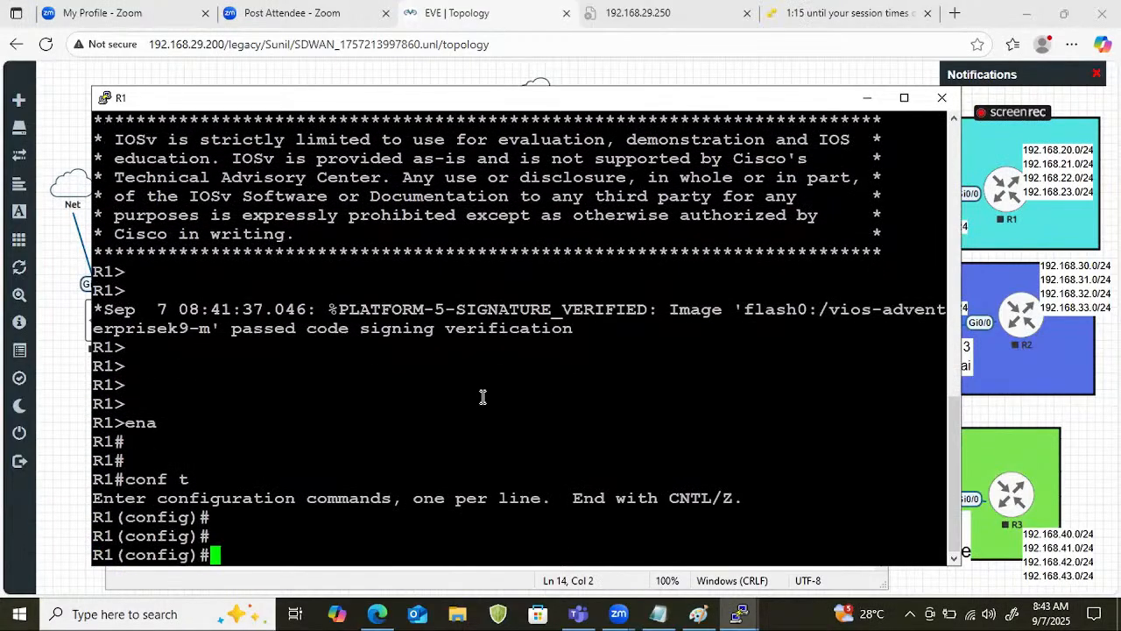
right_click(483, 397)
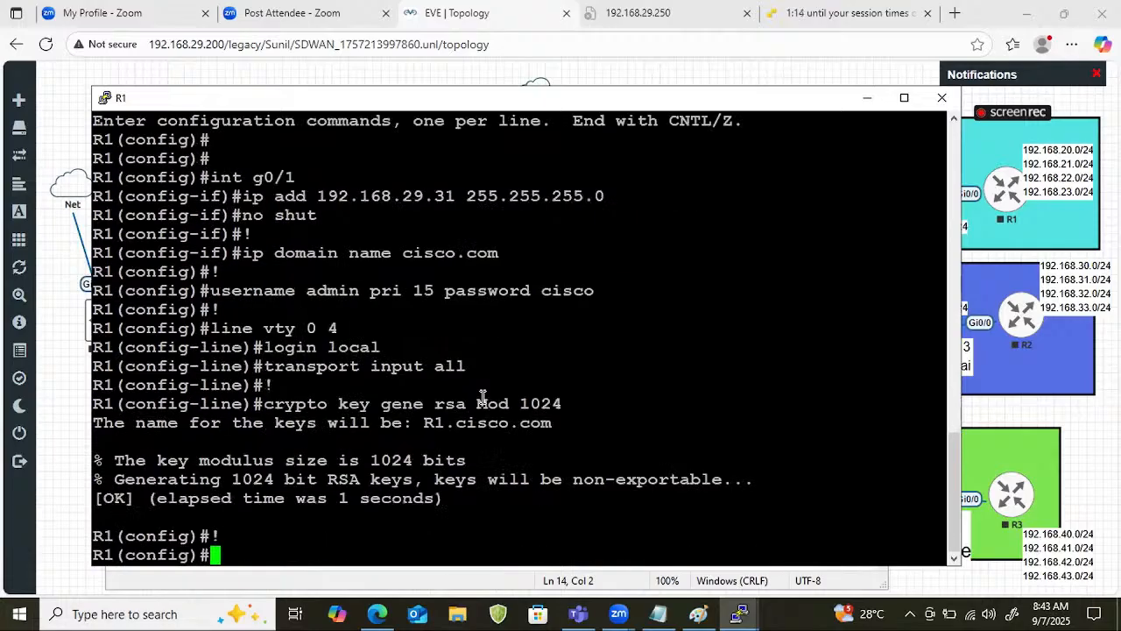
Back in Notepad, change the script's g0/1 address to 192.168.29.32 and select the entire script.
click(654, 612)
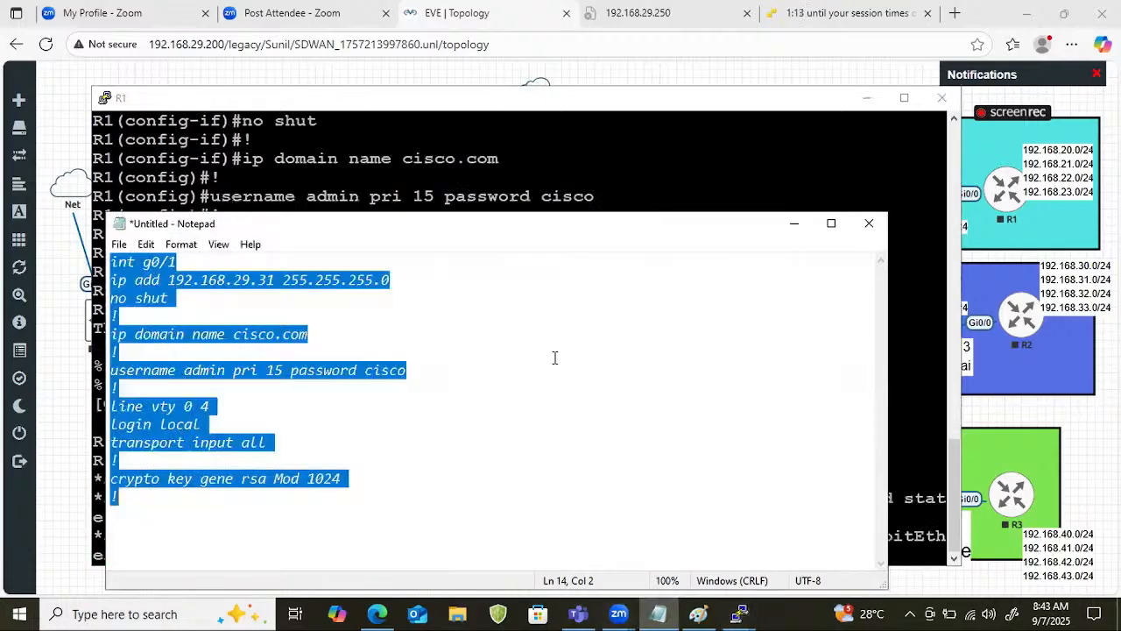
click(280, 281)
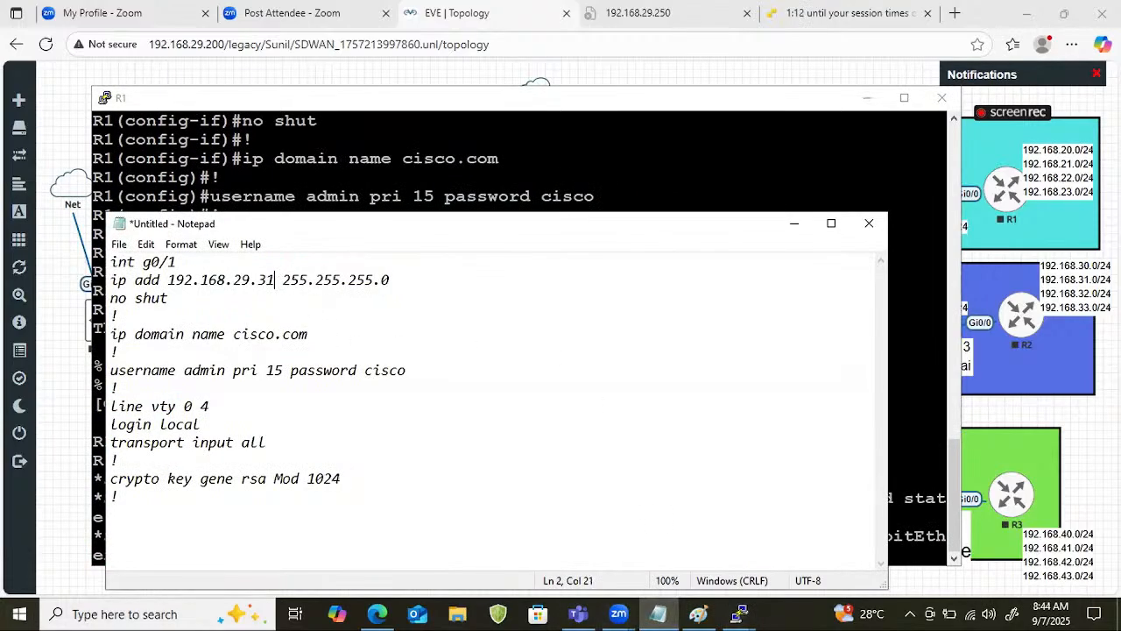
key(BackSpace)
text(2)
key(ctrl+a)
key(super+c)
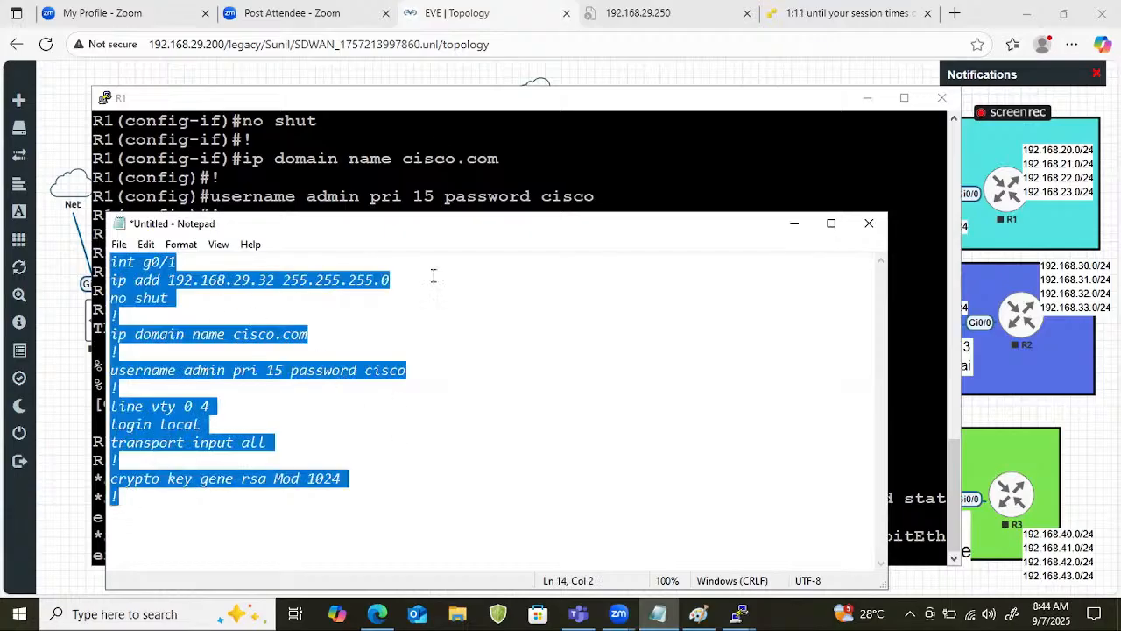
Switch to R2's console and enter privileged mode with ena.
click(411, 126)
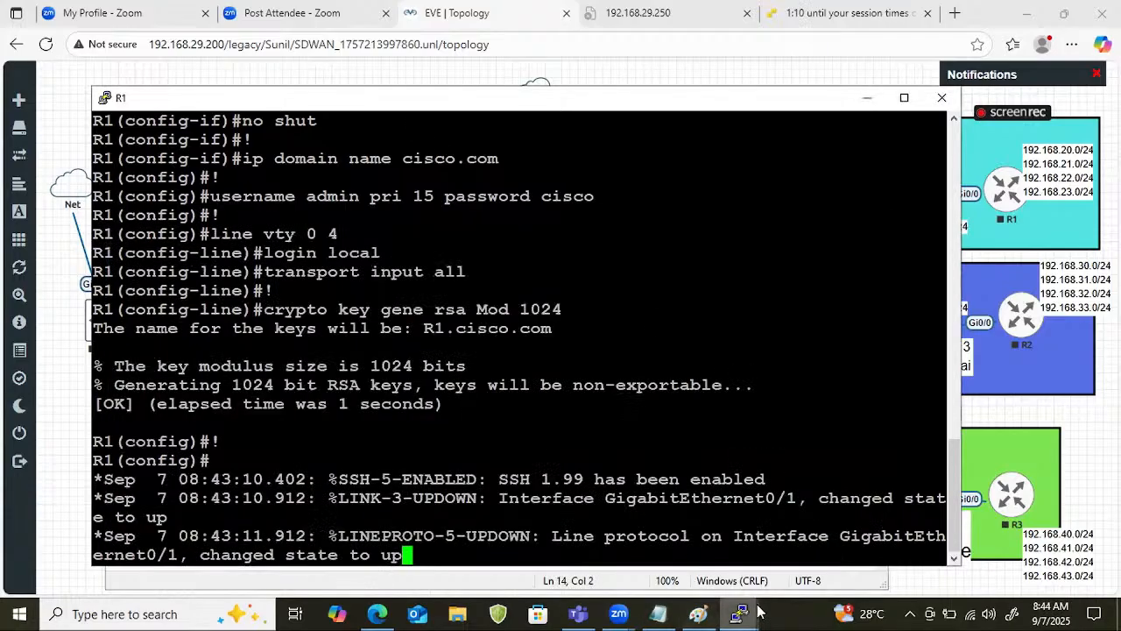
mouse_move(758, 613)
click(824, 547)
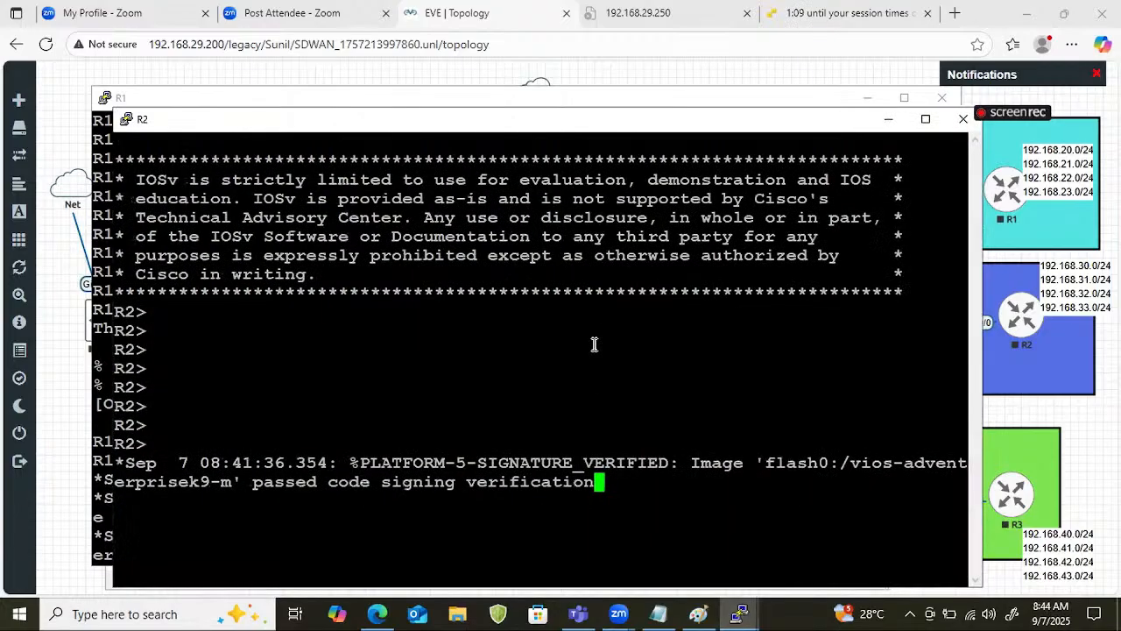
key(Return)
key(Return)
key(Return)
text(ena)
key(Return)
Enter R2's configuration mode with conf t and paste the 192.168.29.32 script, including the admin account password.
text(conf)
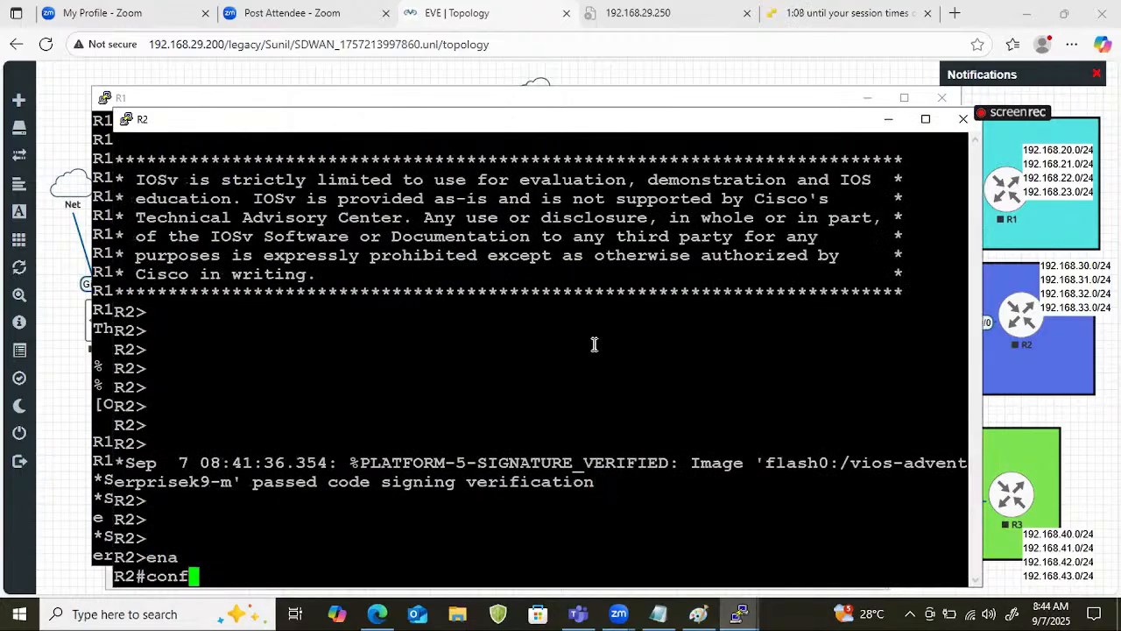
text( t)
key(Return)
right_click(597, 344)
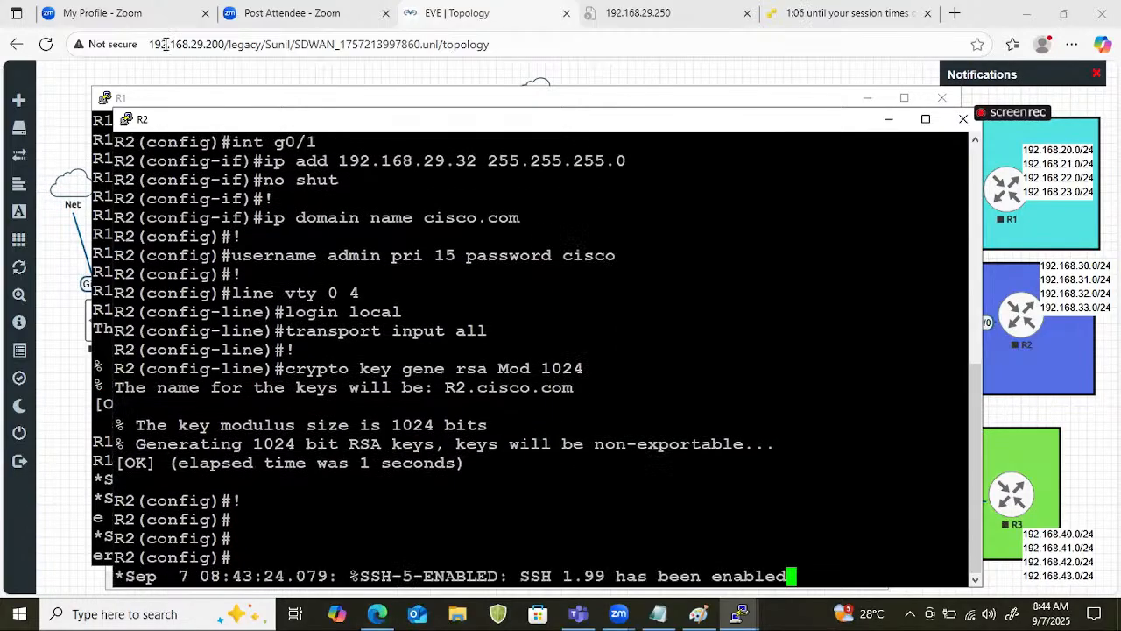
Open the setup for a new PuTTY session, and close the R2 and R1 console sessions.
click(127, 120)
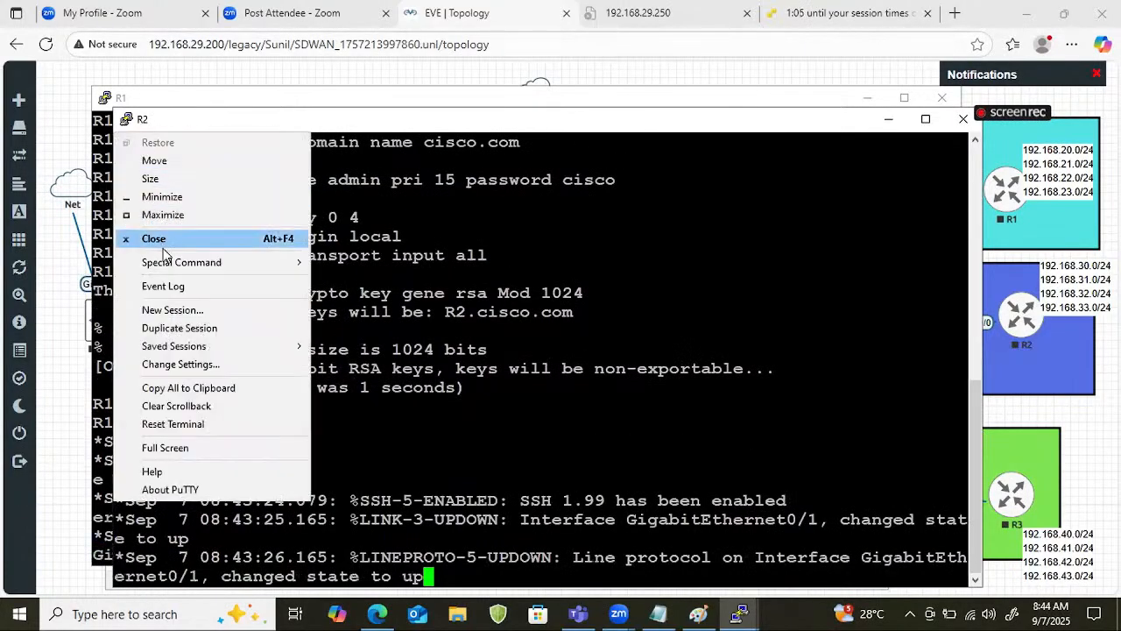
click(173, 312)
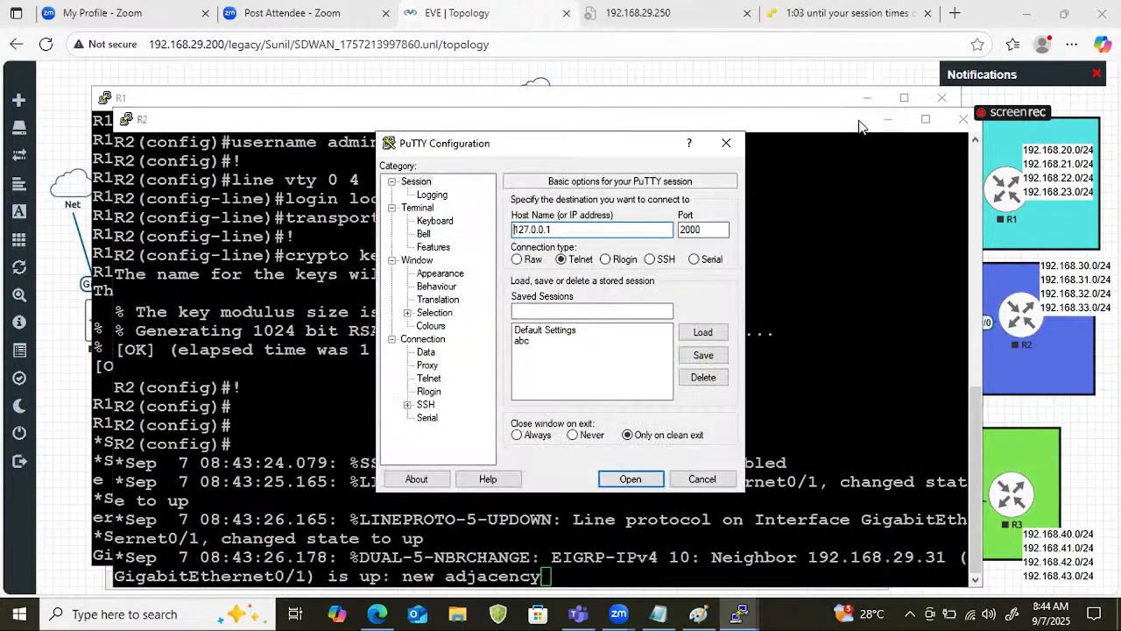
drag(854, 119, 758, 106)
click(873, 112)
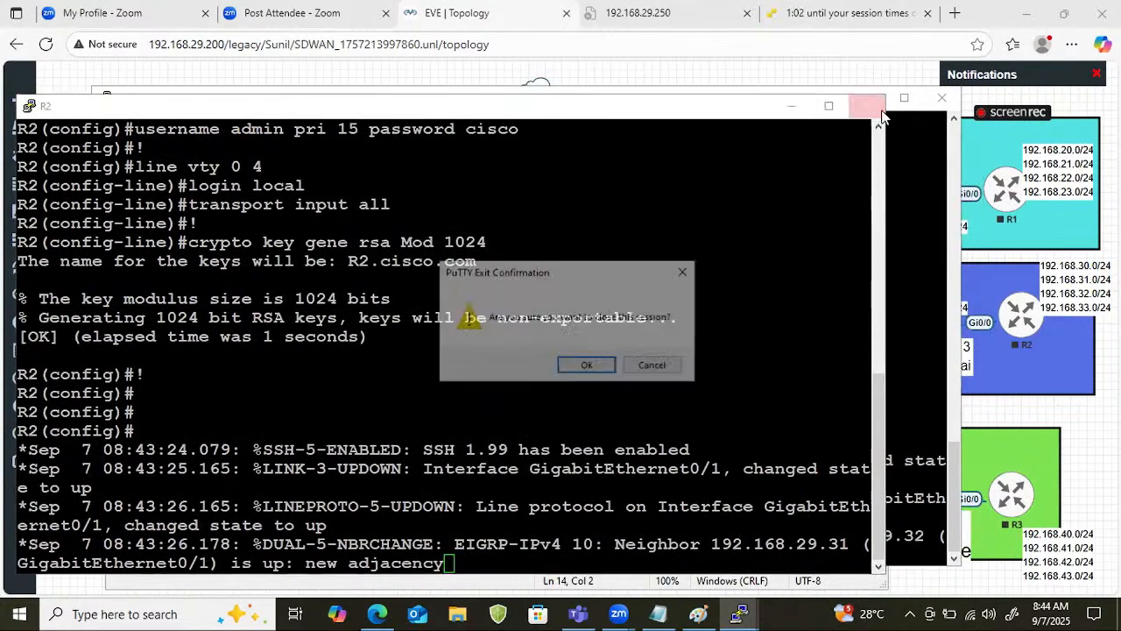
click(586, 365)
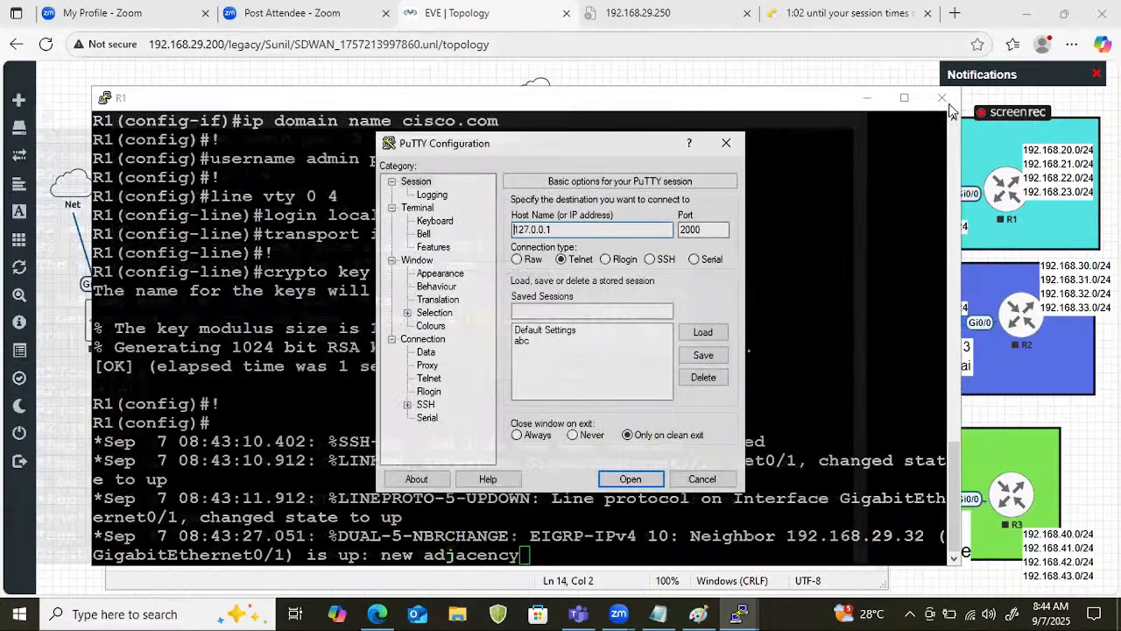
drag(759, 103, 734, 103)
click(917, 97)
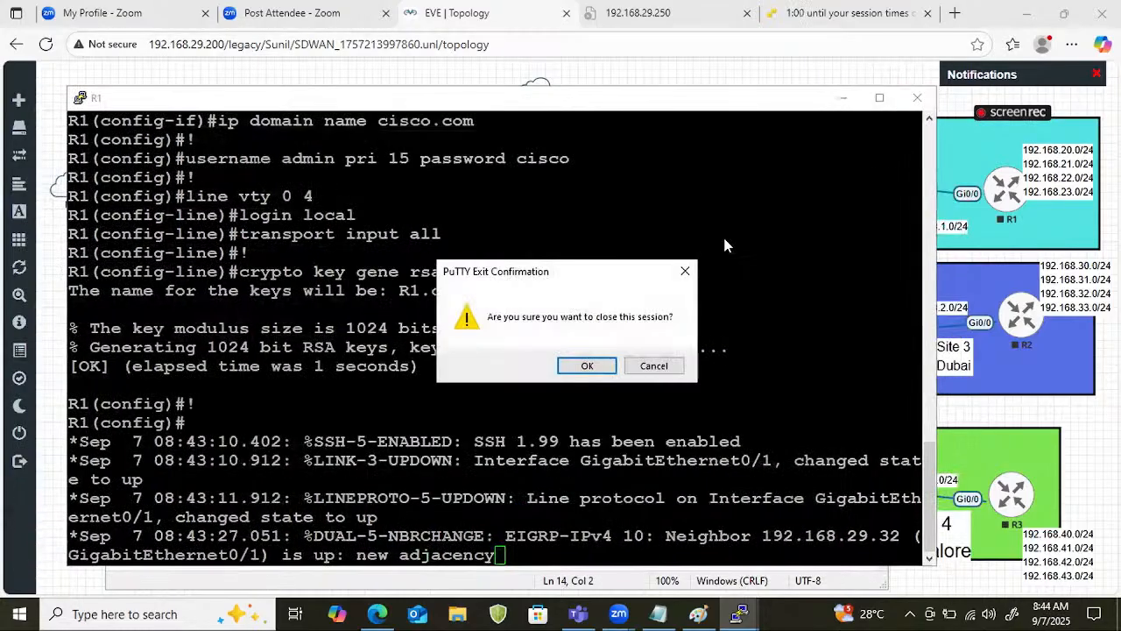
click(584, 366)
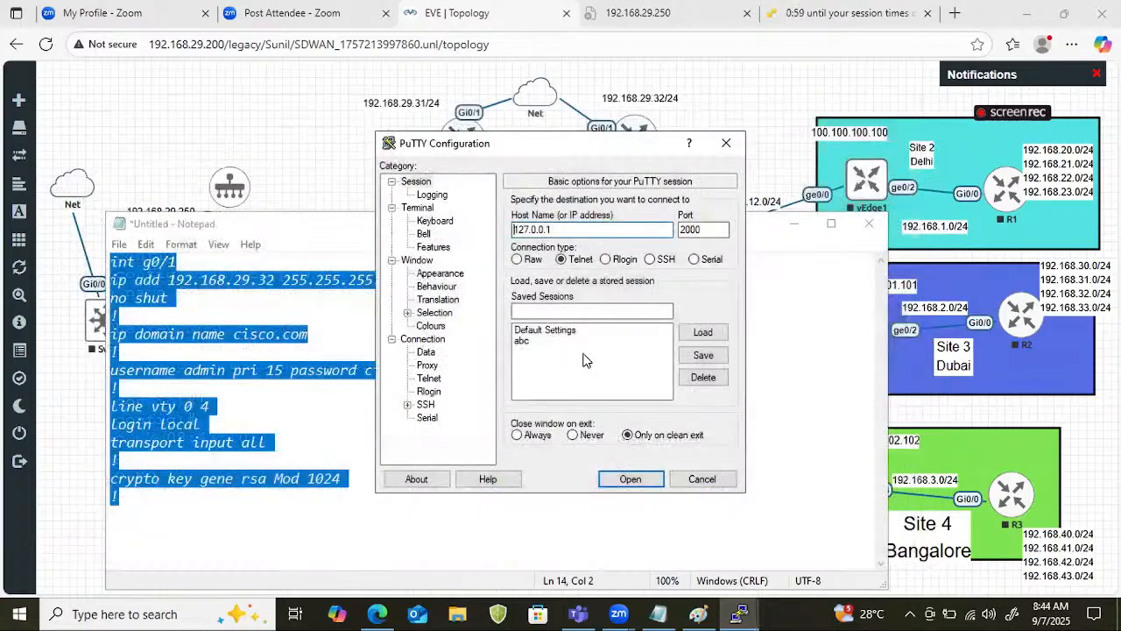
Connect to 192.168.29.31 over SSH on port 22 and accept the host key.
double_click(568, 230)
text(192.168)
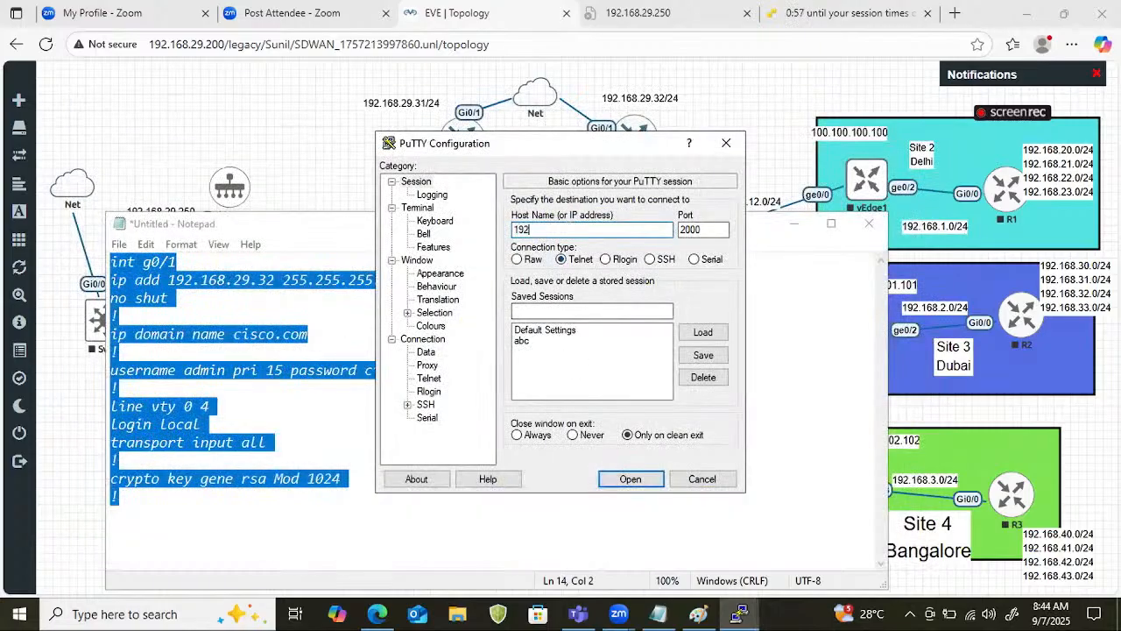
text(.29.31)
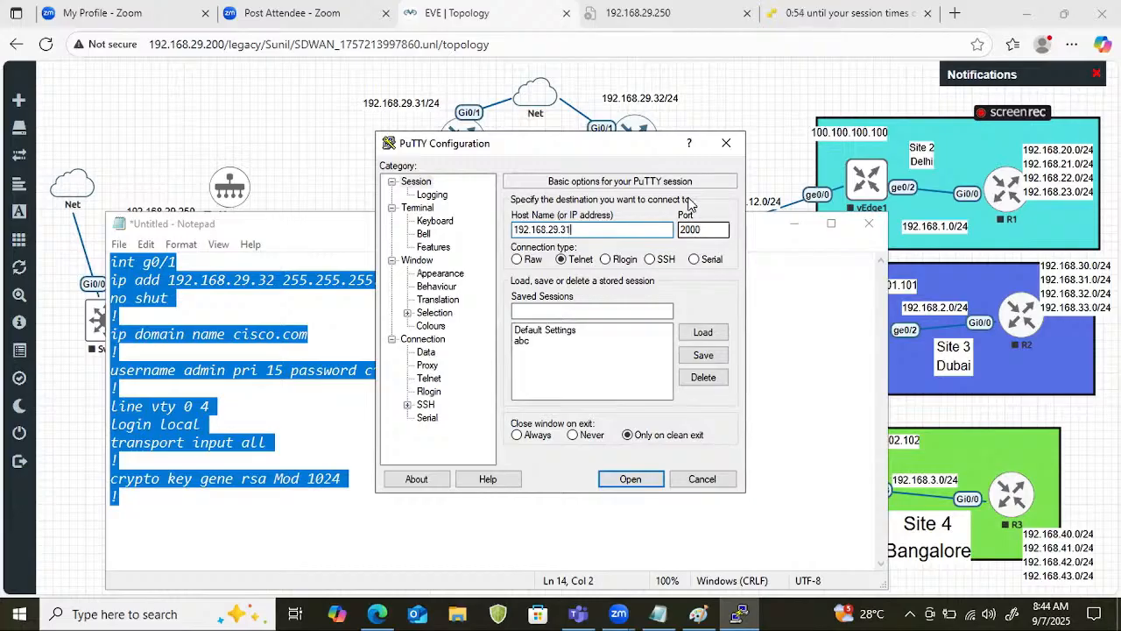
double_click(693, 229)
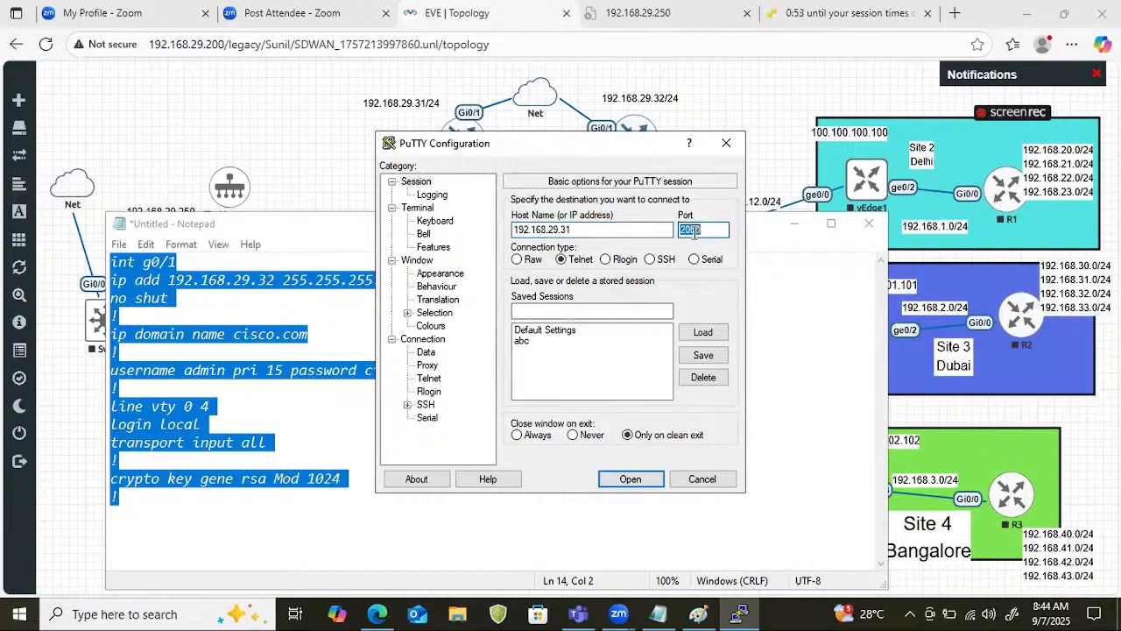
text(22)
click(650, 260)
click(631, 480)
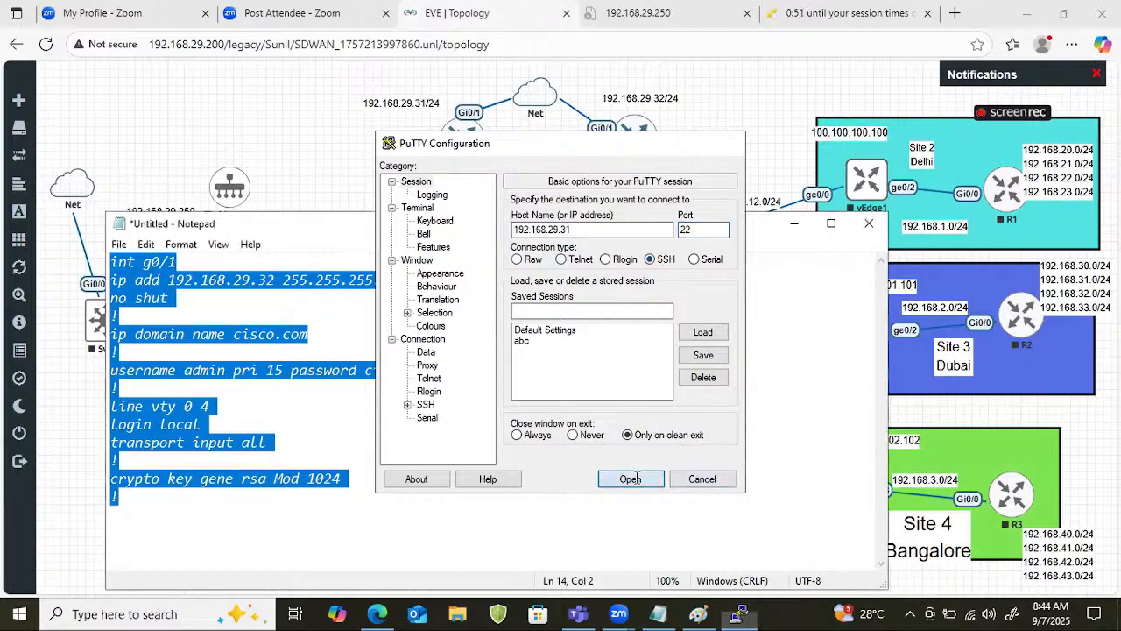
click(481, 412)
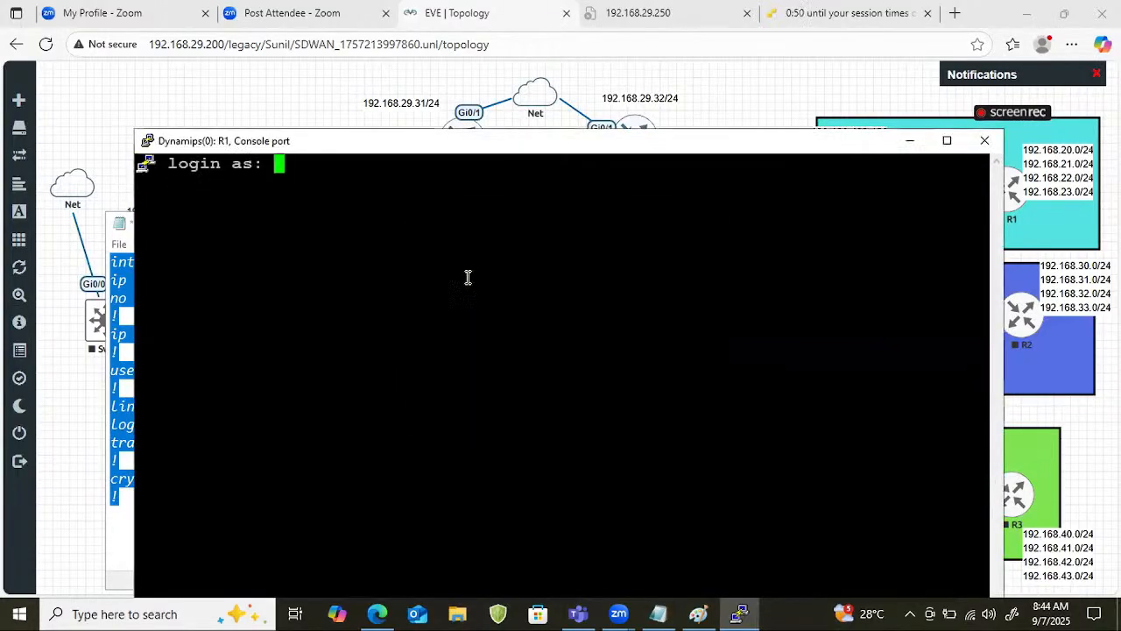
Log in to R1 over SSH as admin with the account password.
text(admin)
key(Return)
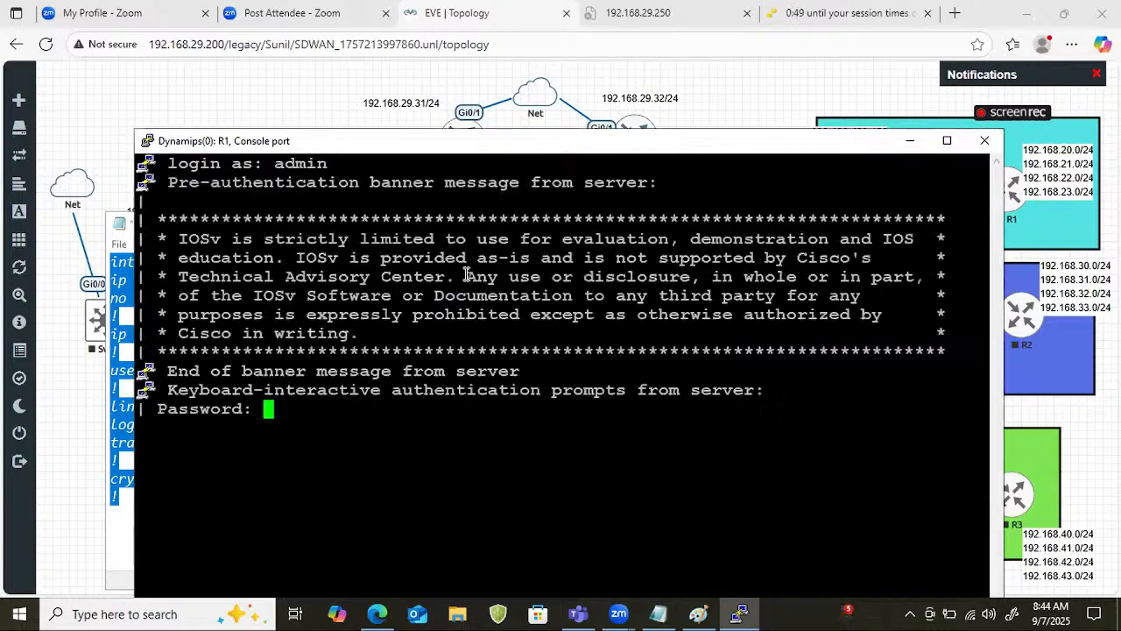
key(Return)
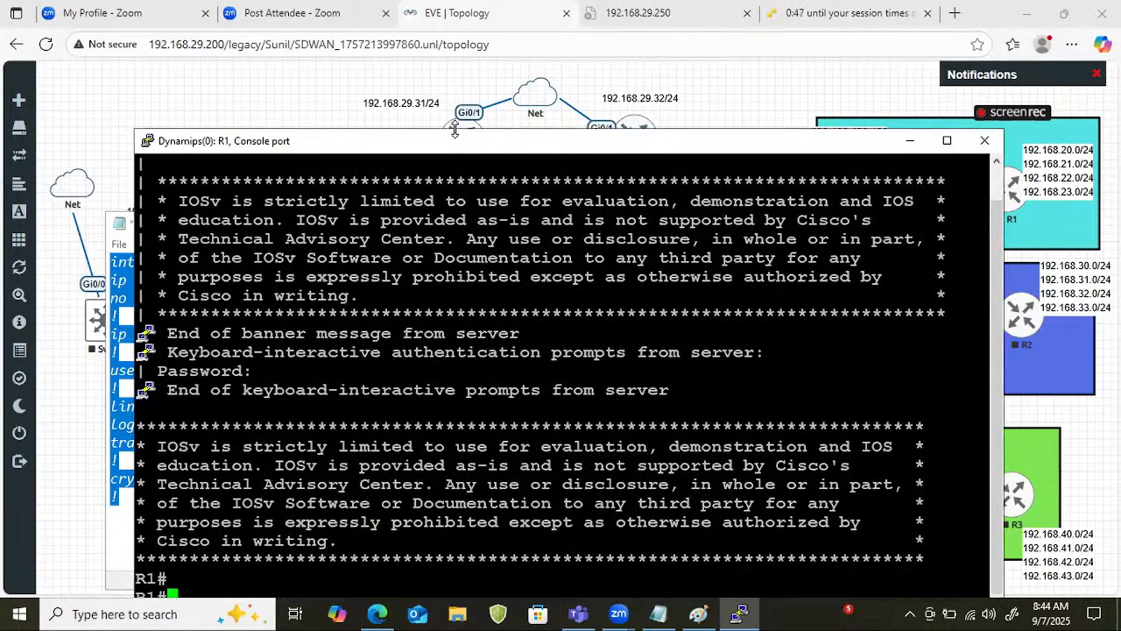
key(Return)
key(Return)
Minimise the R1 SSH session and bring the EVE-NG topology to the front.
drag(458, 131, 466, 22)
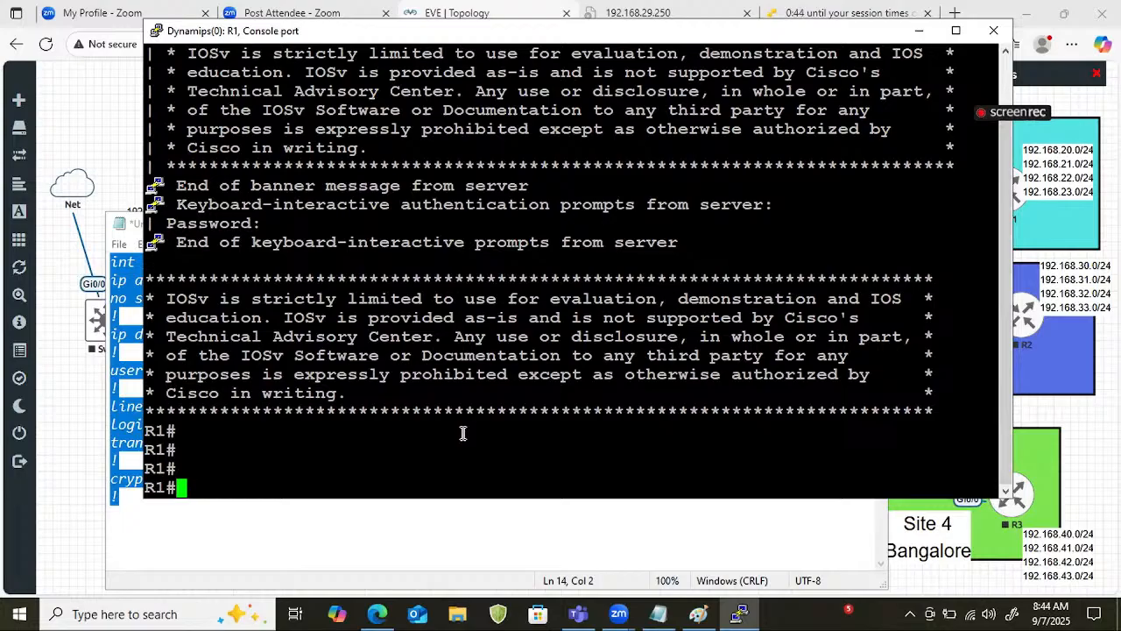
click(919, 31)
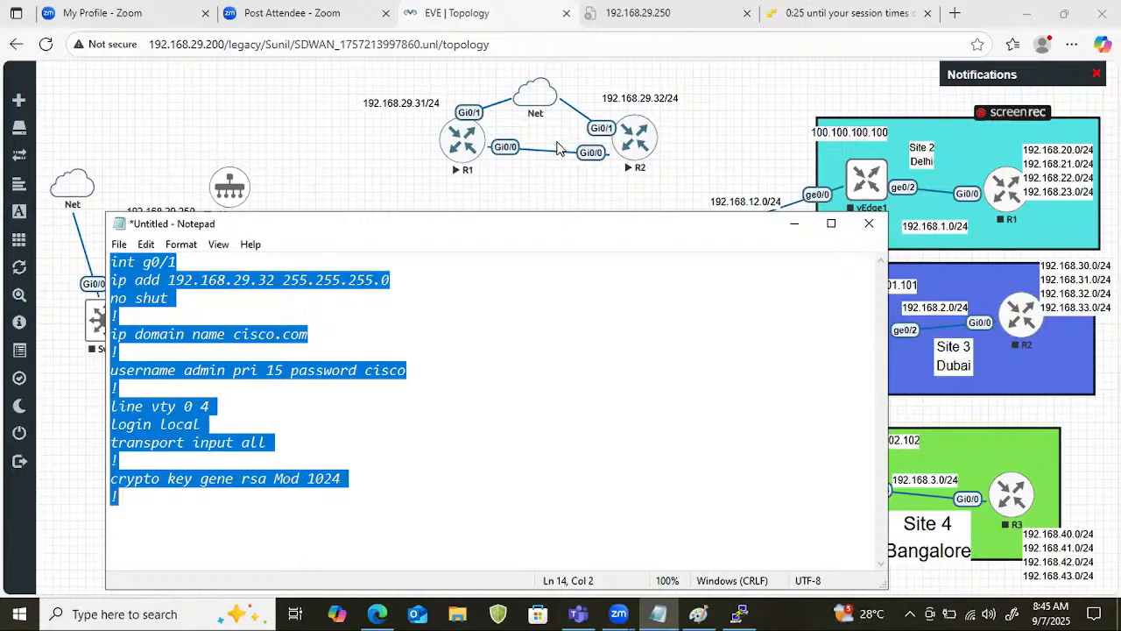
click(311, 142)
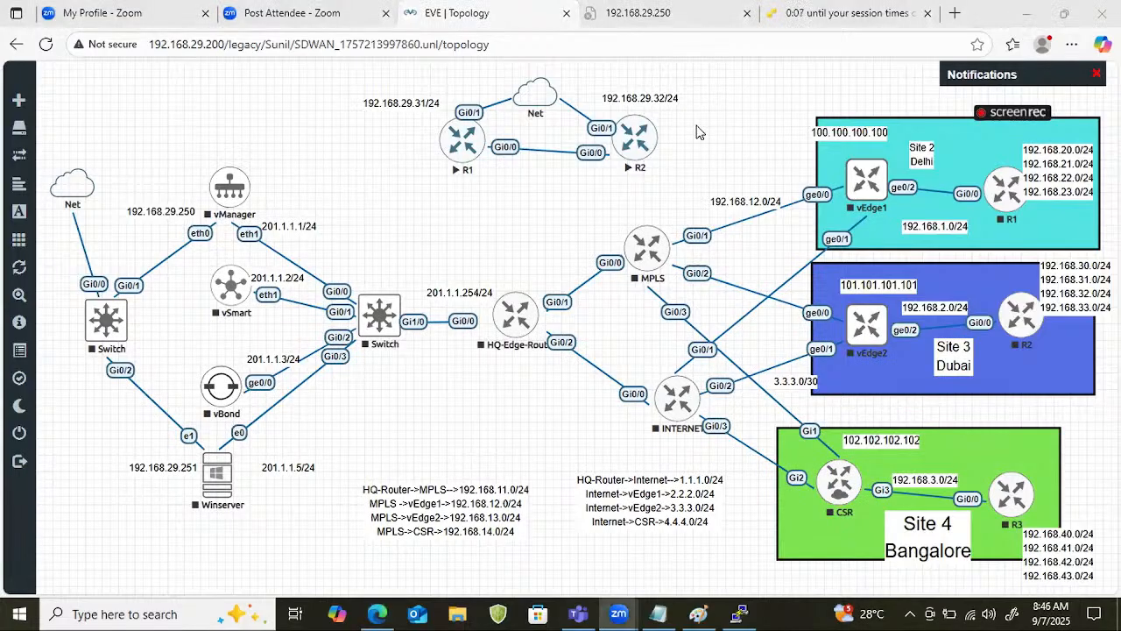
click(706, 90)
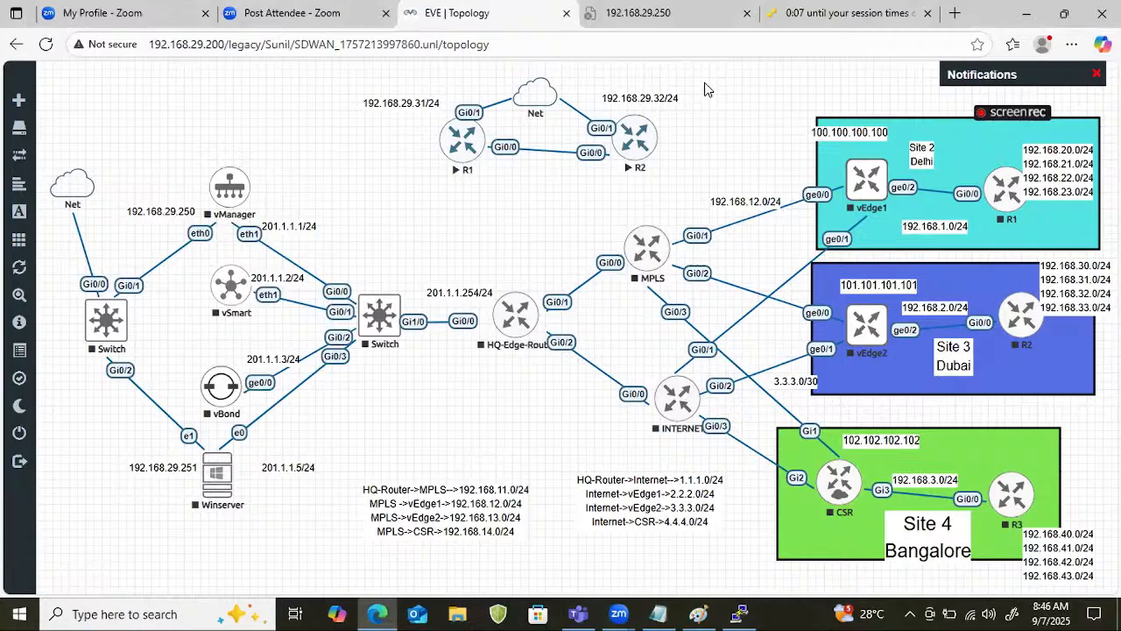
Restore the R1 SSH session window and close the session.
click(740, 613)
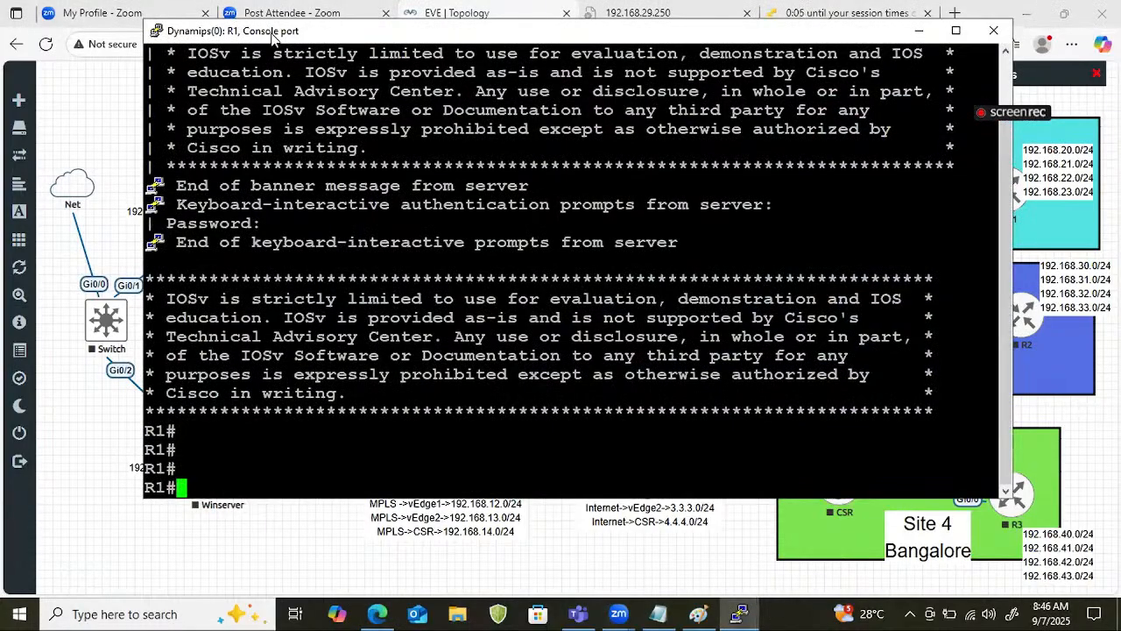
drag(274, 33, 276, 295)
click(995, 291)
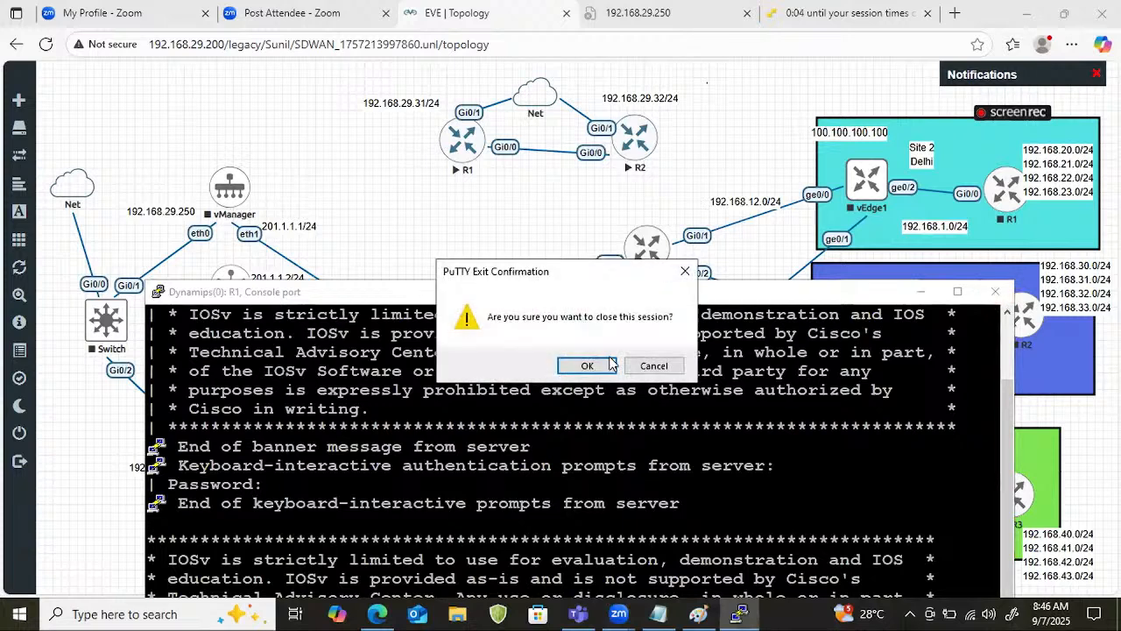
click(574, 365)
Select the added R1 and R2 routers with their Net cloud and labels, and stop both routers.
drag(701, 89, 357, 192)
right_click(460, 145)
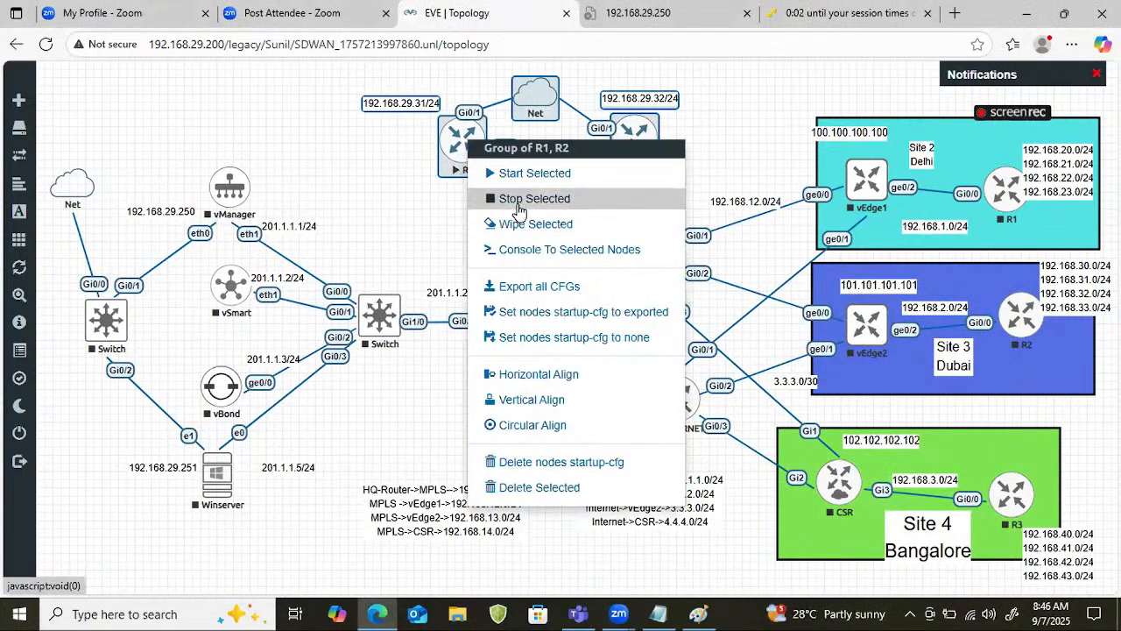
click(519, 197)
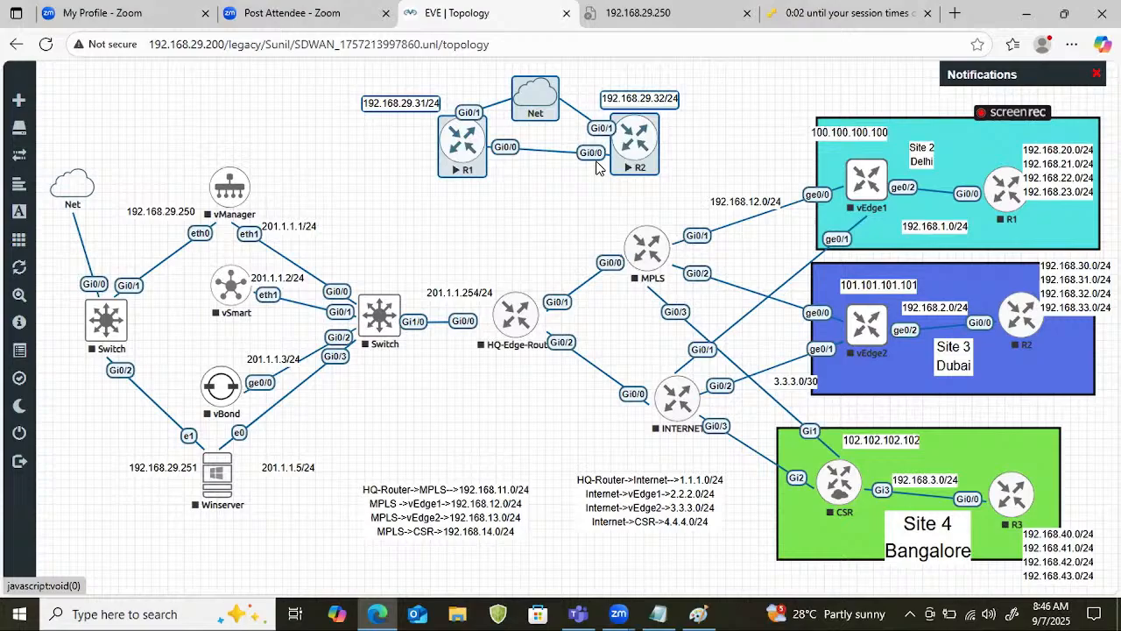
Delete the stopped R1 and R2 routers from the topology and clear the selection.
right_click(653, 146)
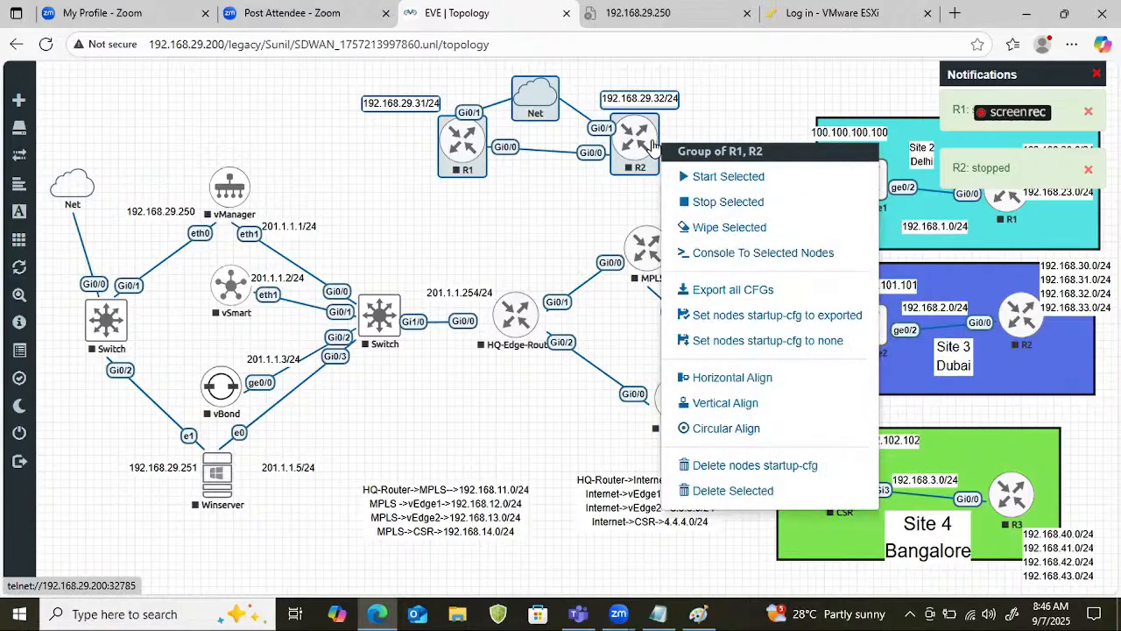
click(714, 491)
click(511, 185)
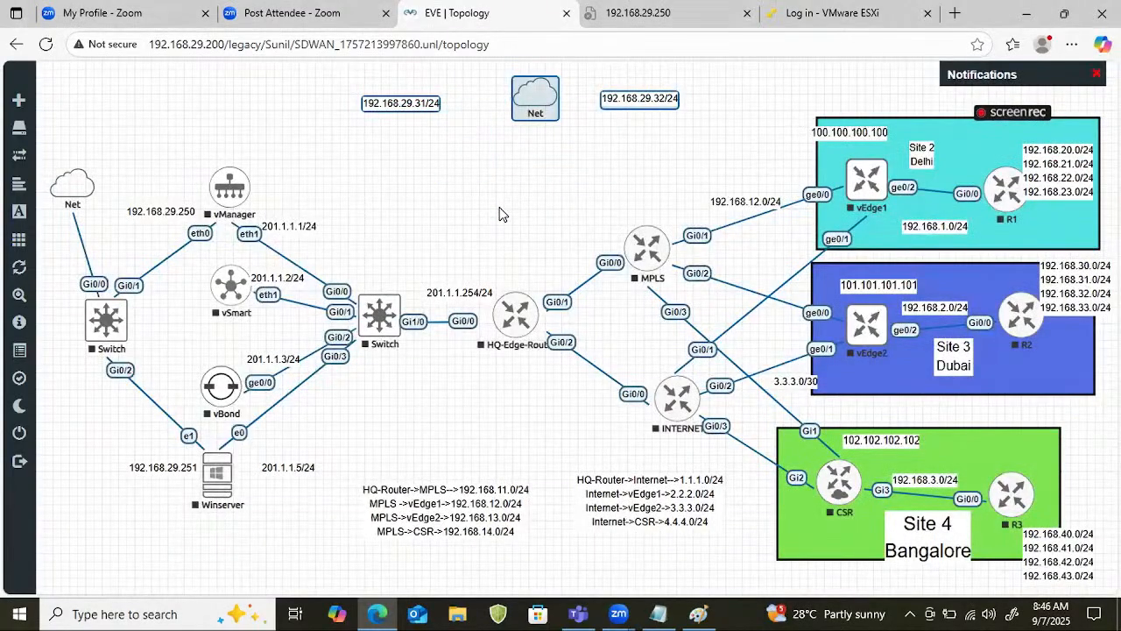
click(500, 202)
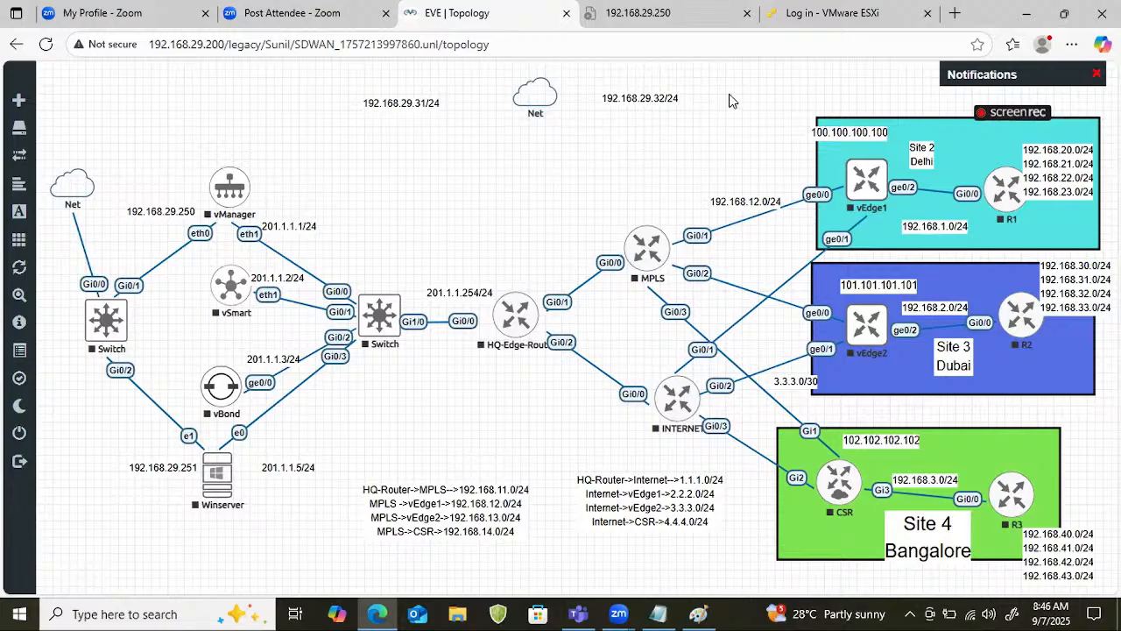
Delete the Net cloud between the 192.168.29.31/24 and 192.168.29.32/24 labels.
drag(729, 94, 384, 124)
right_click(527, 105)
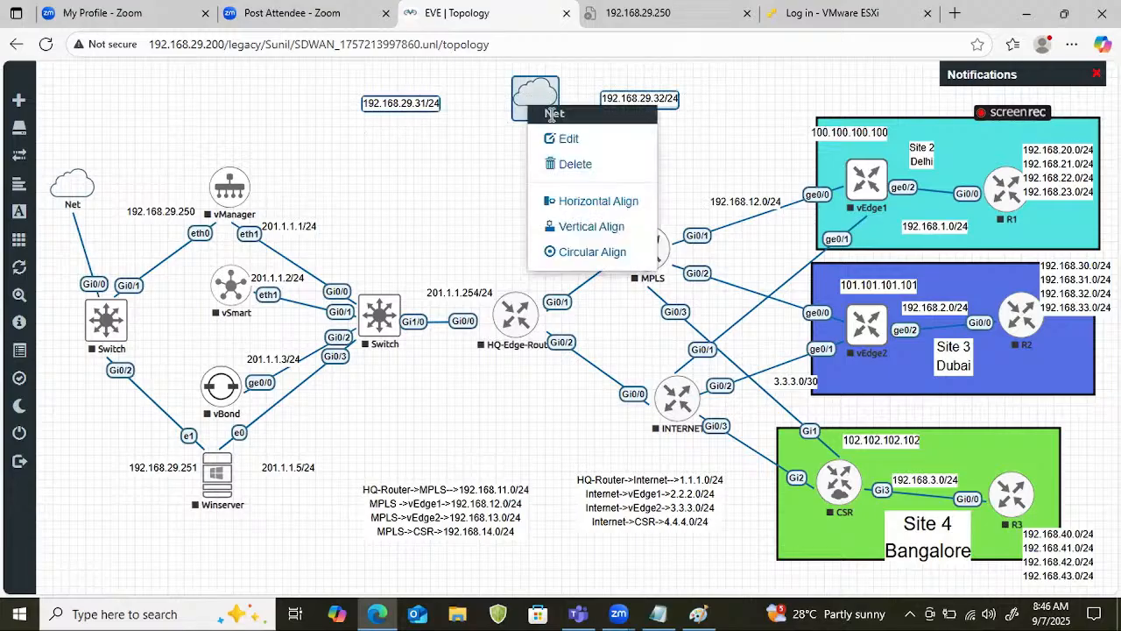
click(569, 164)
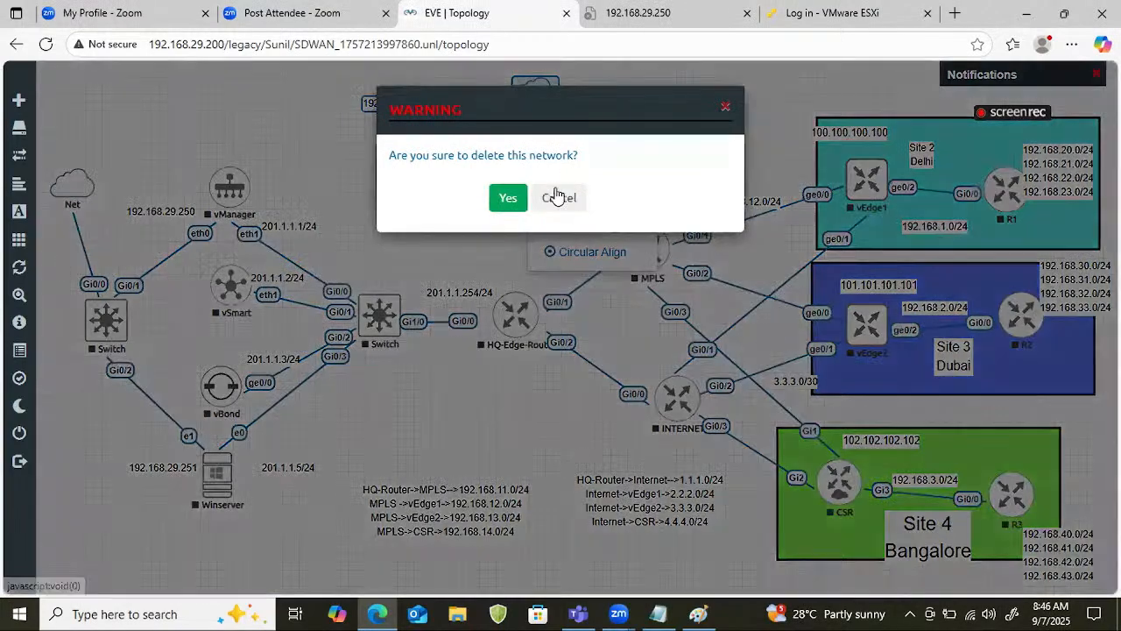
click(510, 197)
right_click(649, 100)
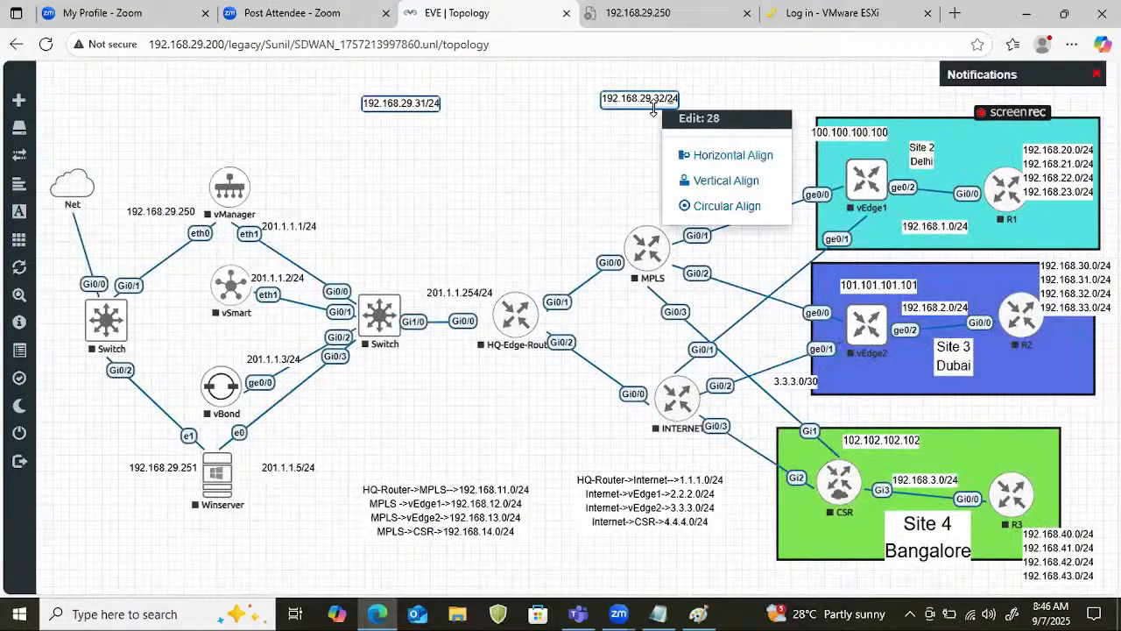
click(605, 124)
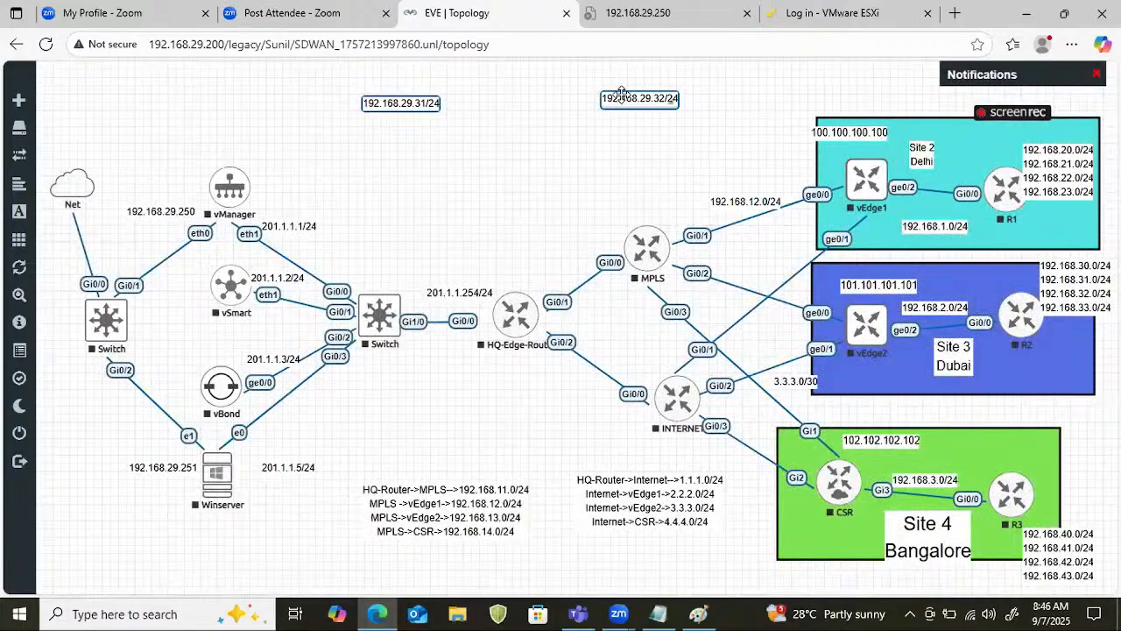
right_click(631, 99)
Clear the selection and delete the 192.168.29.32/24 text label from the topology.
click(588, 156)
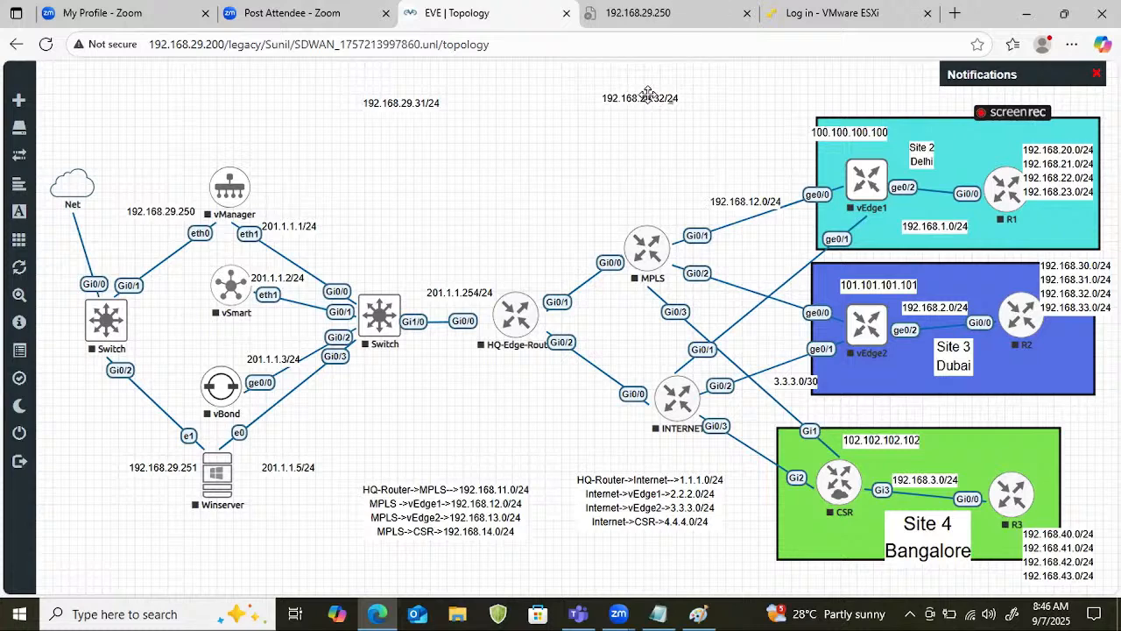
double_click(657, 99)
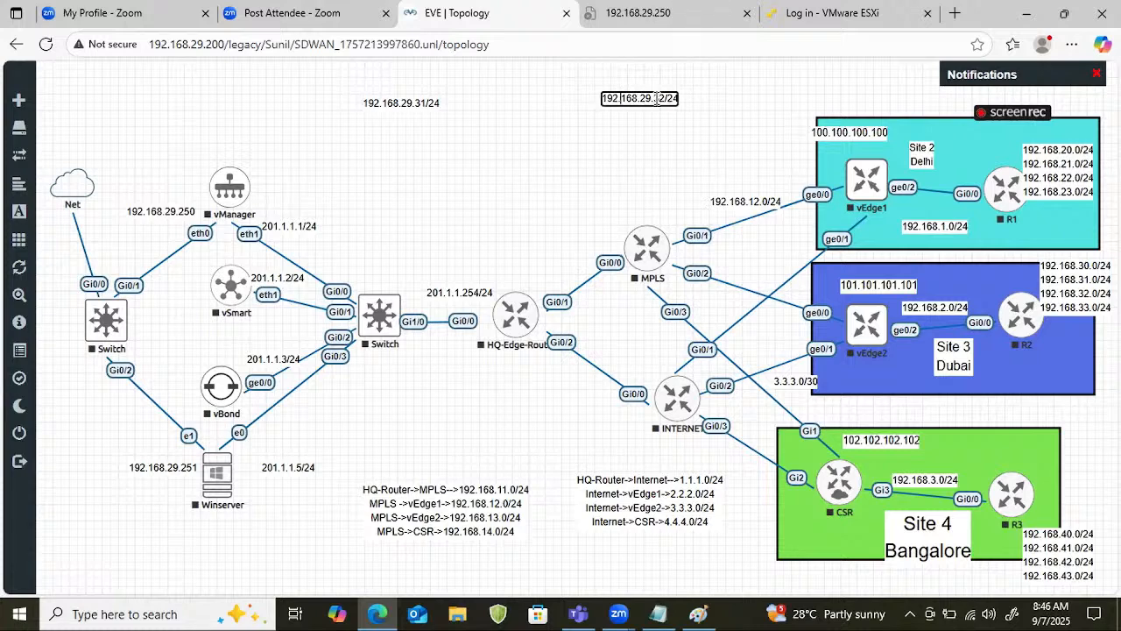
right_click(671, 99)
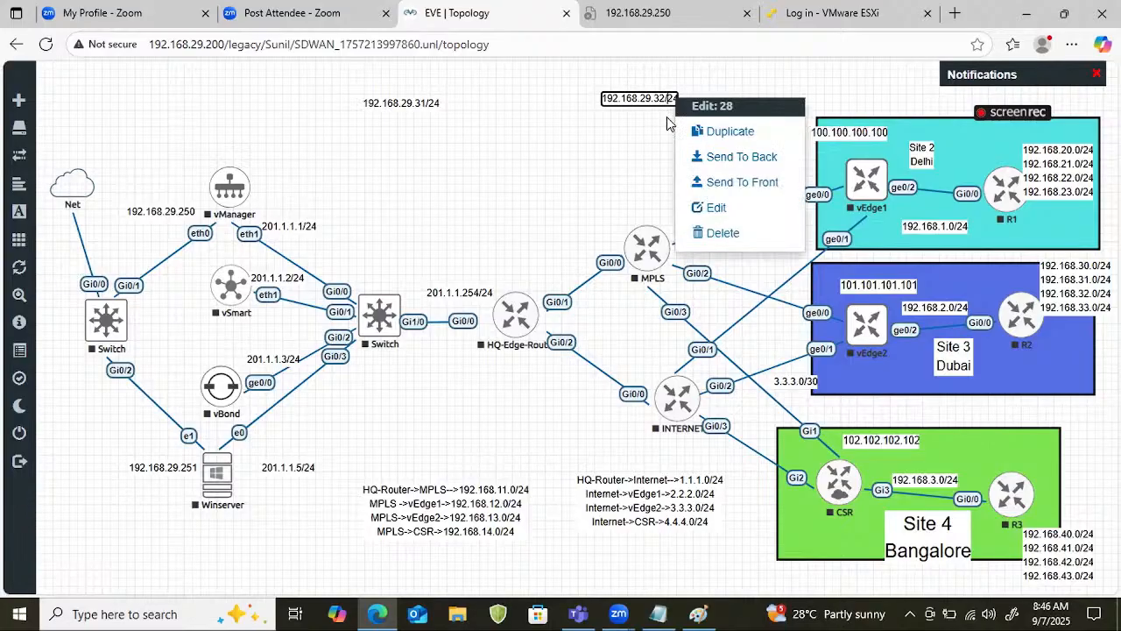
click(721, 237)
click(515, 184)
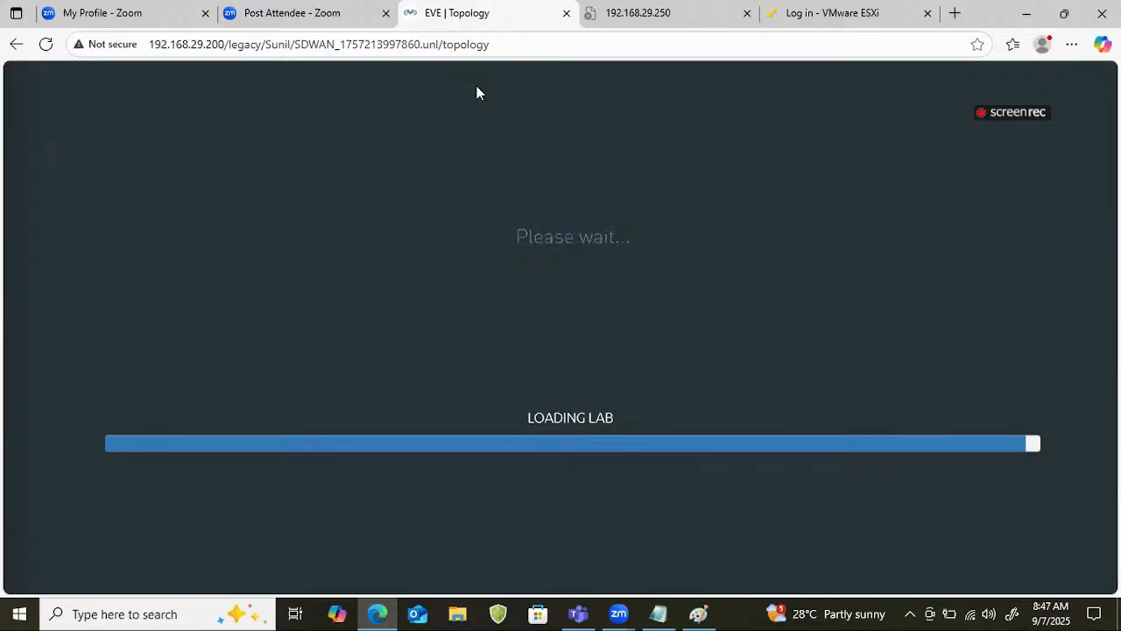
Reload the SDWAN lab topology and delete the 192.168.29.31/24 text label.
click(527, 49)
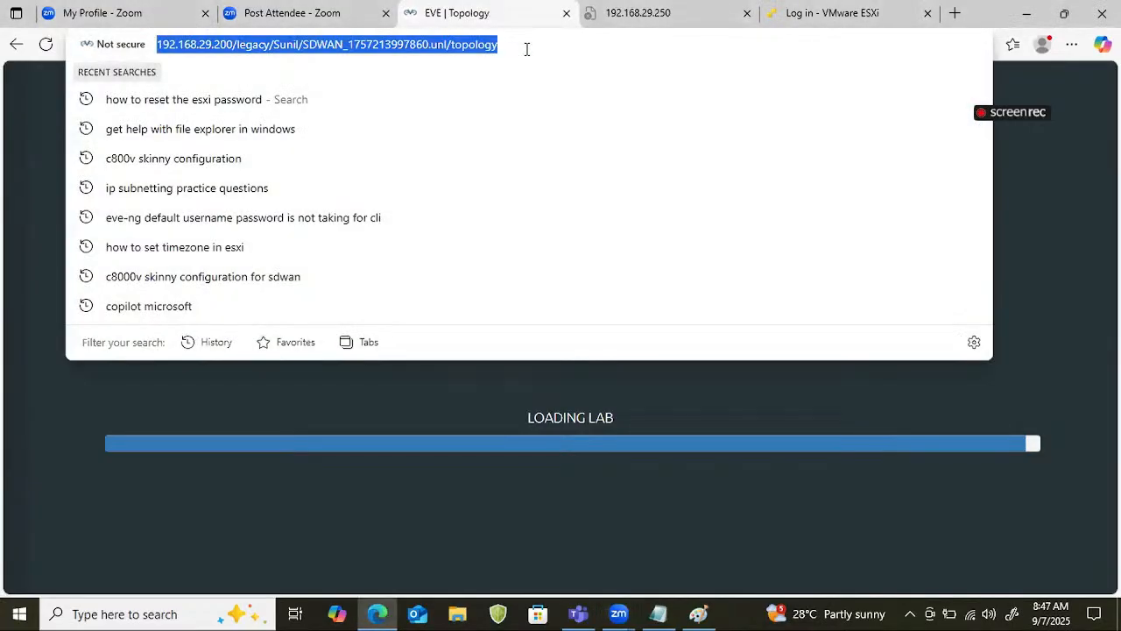
key(Return)
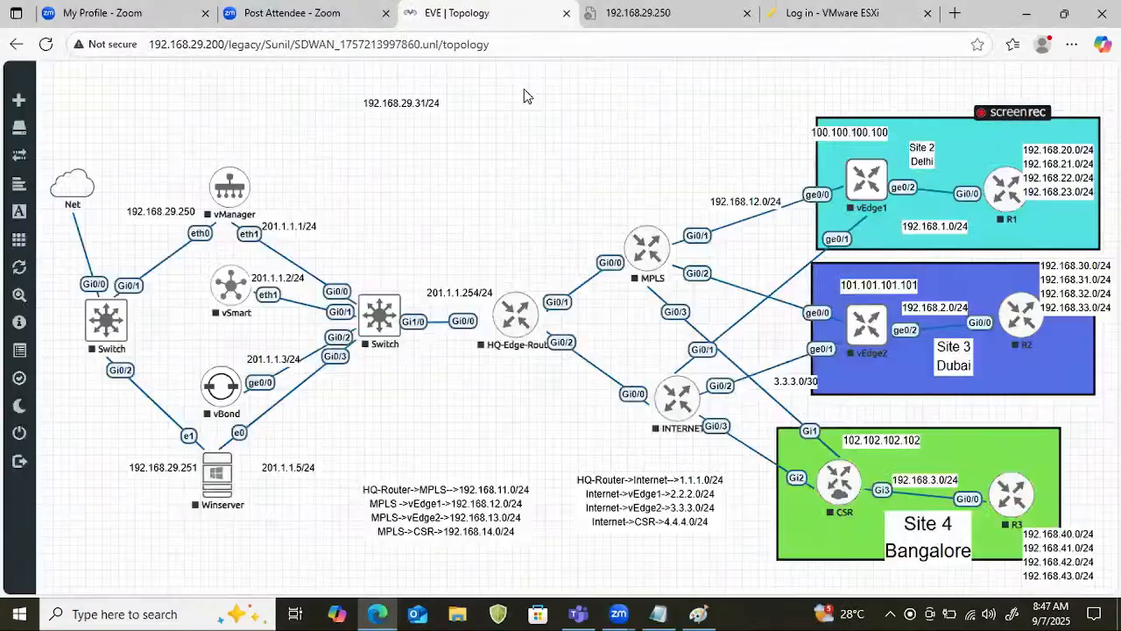
right_click(427, 100)
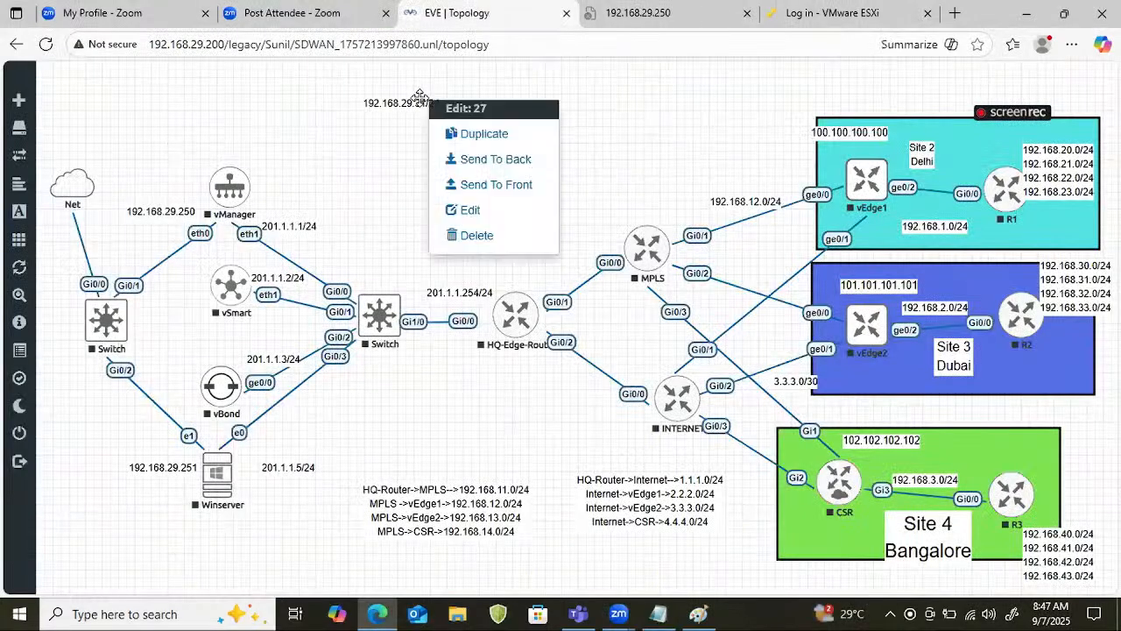
click(476, 235)
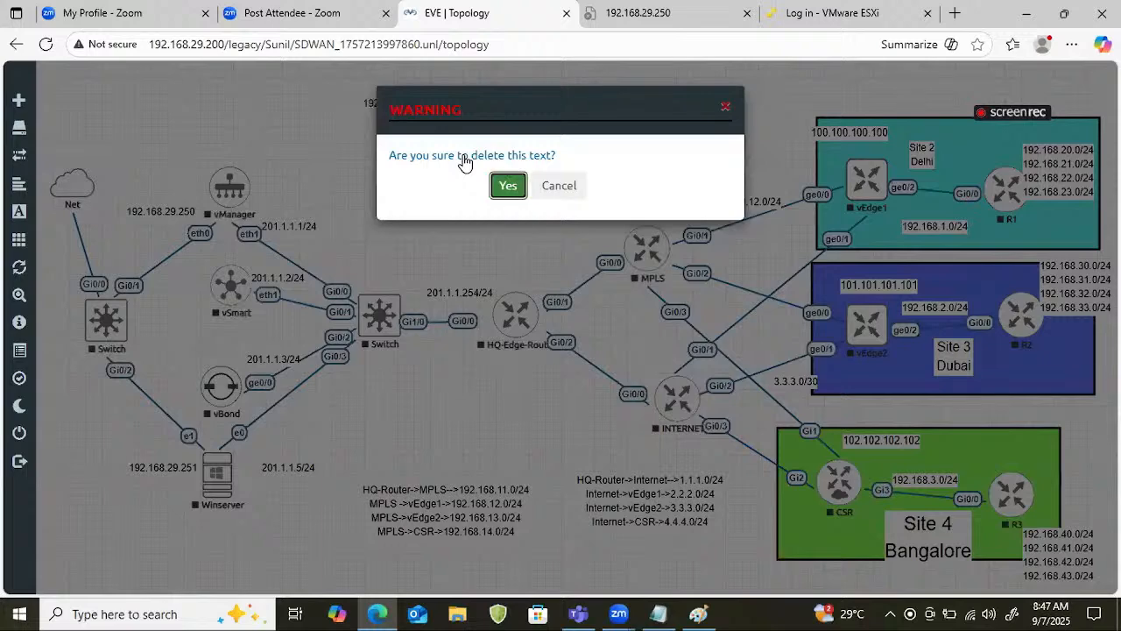
click(508, 184)
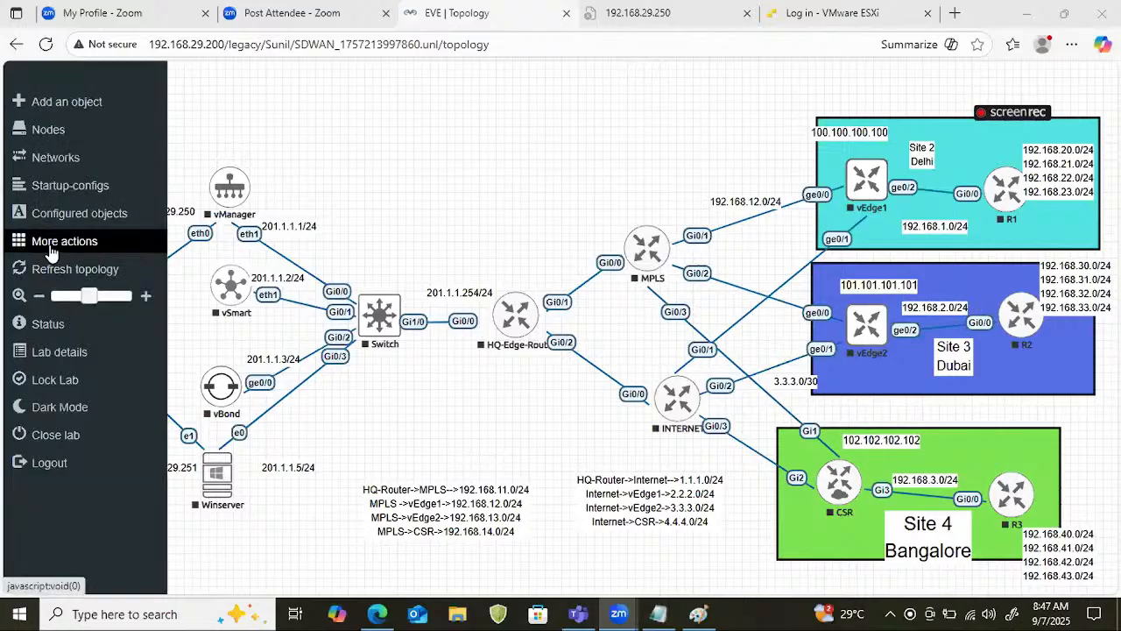
Start all nodes in the SDWAN lab.
click(50, 254)
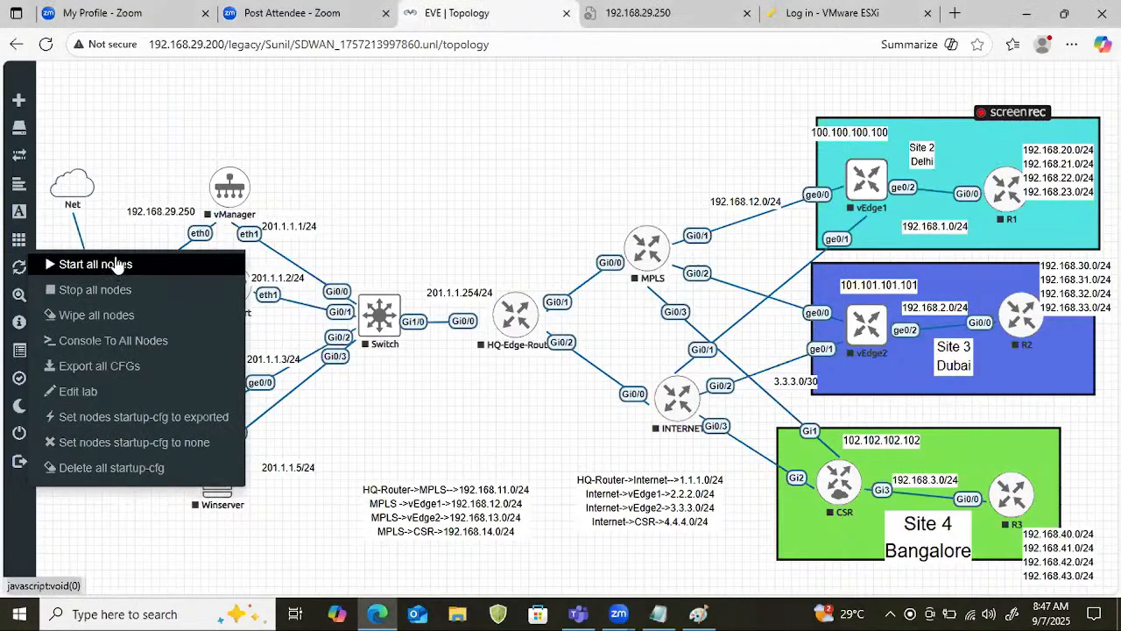
click(117, 265)
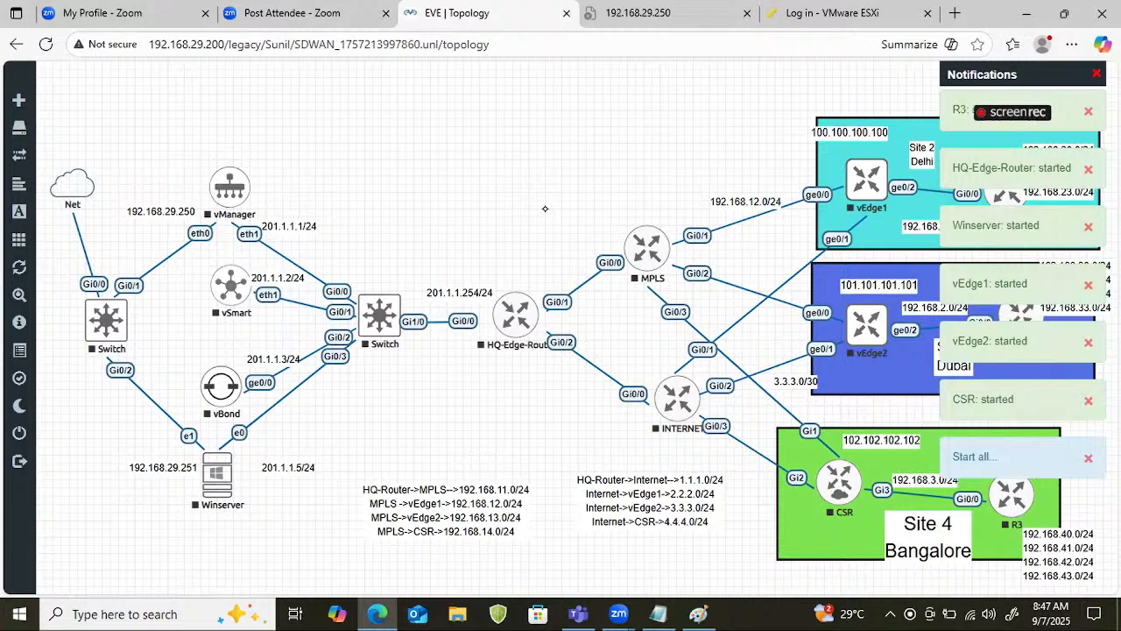
Handwrite "SDWAN" above the topology with "VPN" beneath it and "Segment" beside it, underlining each term.
mouse_move(442, 106)
mouse_down()
mouse_move(431, 119)
mouse_move(508, 91)
mouse_move(492, 106)
mouse_up()
drag(398, 135, 553, 112)
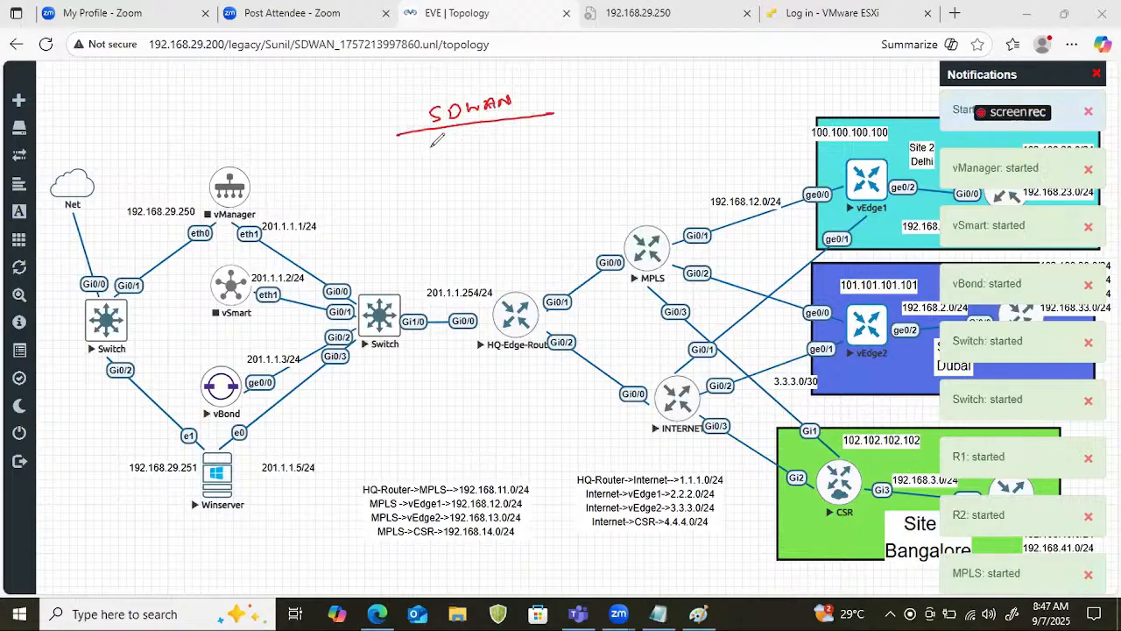
mouse_move(431, 144)
mouse_down()
mouse_move(457, 150)
mouse_move(487, 138)
mouse_move(424, 163)
mouse_move(476, 159)
mouse_up()
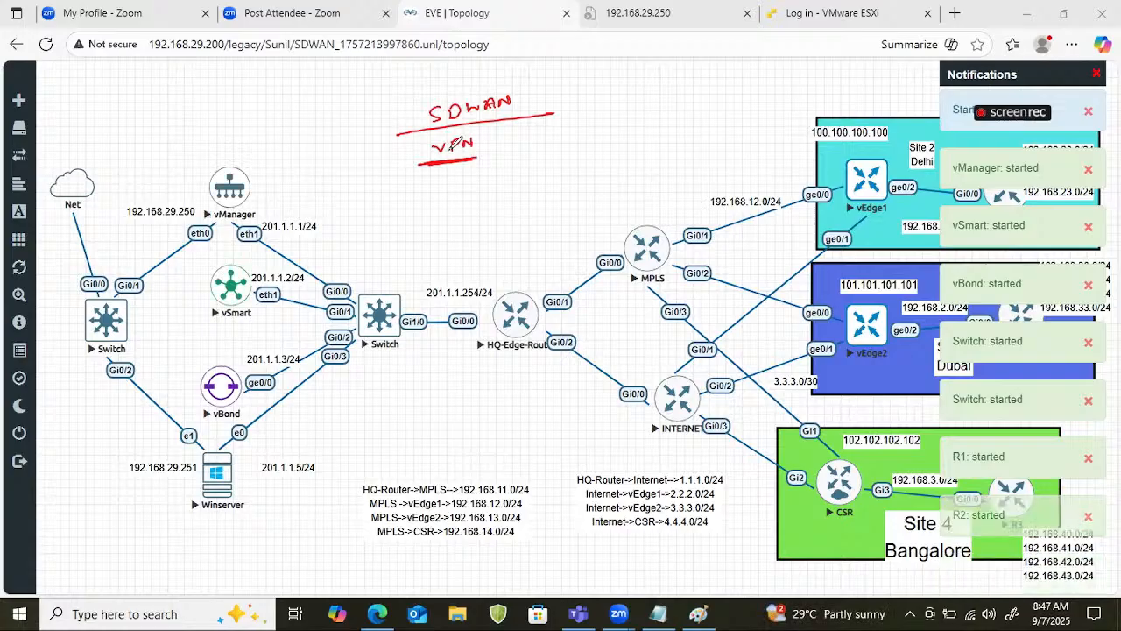
mouse_move(536, 114)
mouse_down()
mouse_move(569, 112)
mouse_move(575, 123)
mouse_move(657, 102)
mouse_move(660, 110)
mouse_up()
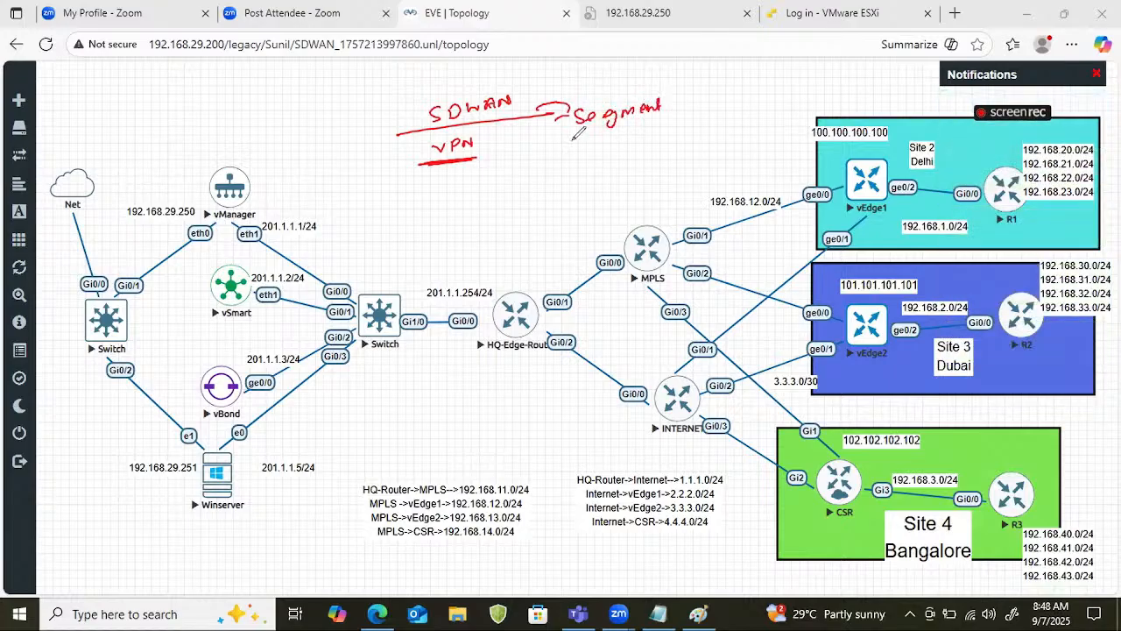
mouse_move(571, 140)
mouse_down()
mouse_move(658, 127)
mouse_move(641, 134)
mouse_up()
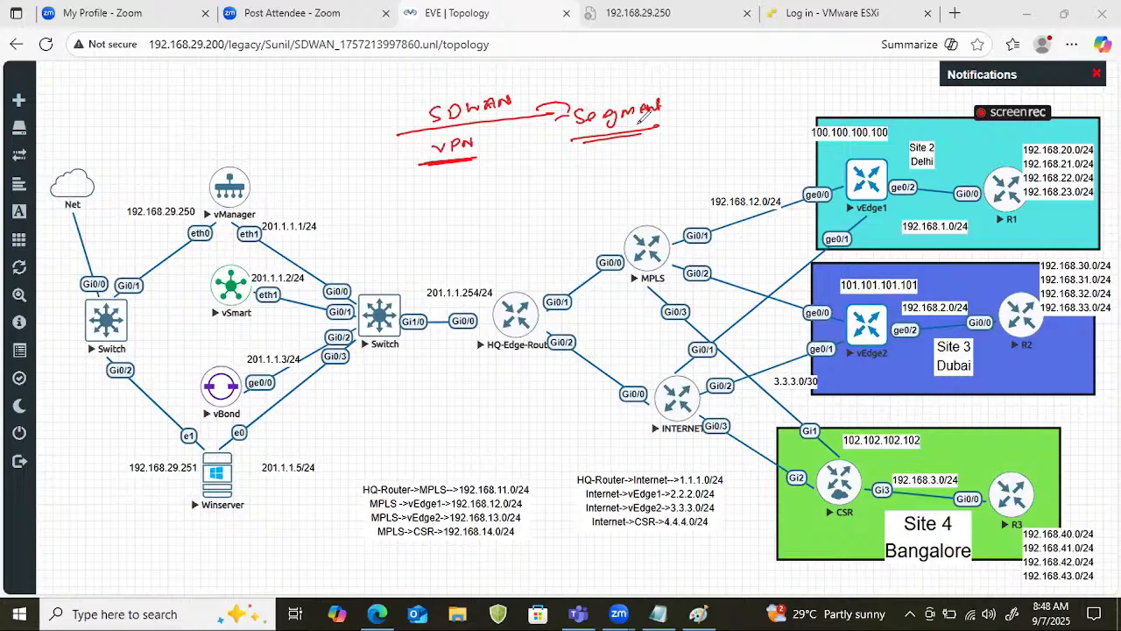
Box the "Segment" note and handwrite "Switch" near the MPLS router, branching into two underlined "VLAN" labels.
mouse_move(579, 104)
mouse_down()
mouse_move(576, 136)
mouse_move(636, 104)
mouse_move(681, 118)
mouse_move(690, 152)
mouse_up()
mouse_move(703, 142)
mouse_down()
mouse_move(758, 130)
mouse_move(663, 175)
mouse_move(775, 154)
mouse_up()
mouse_move(710, 168)
mouse_down()
mouse_move(706, 193)
mouse_move(722, 184)
mouse_move(734, 198)
mouse_up()
mouse_move(676, 214)
mouse_down()
mouse_move(740, 203)
mouse_move(779, 173)
mouse_up()
drag(779, 173, 793, 175)
mouse_move(794, 176)
mouse_down()
mouse_move(801, 169)
mouse_move(786, 185)
mouse_move(798, 182)
mouse_up()
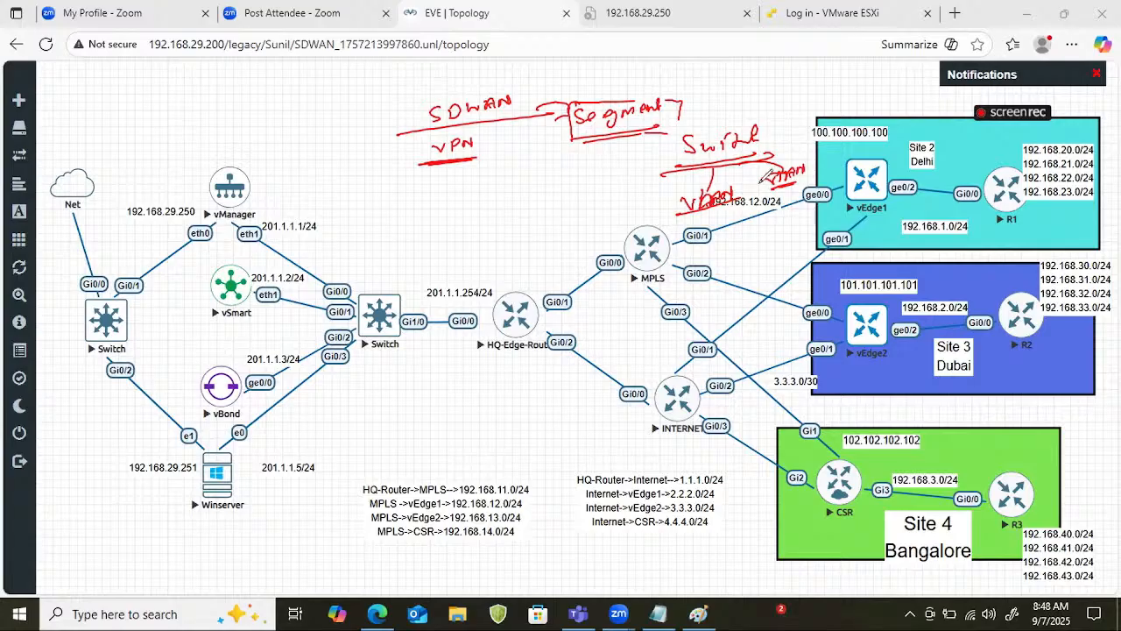
Circle the first VLAN label and sketch short notes, arrows and connecting arcs around both VLAN branches.
mouse_move(727, 183)
mouse_down()
mouse_move(681, 212)
mouse_move(674, 203)
mouse_move(673, 235)
mouse_move(705, 233)
mouse_up()
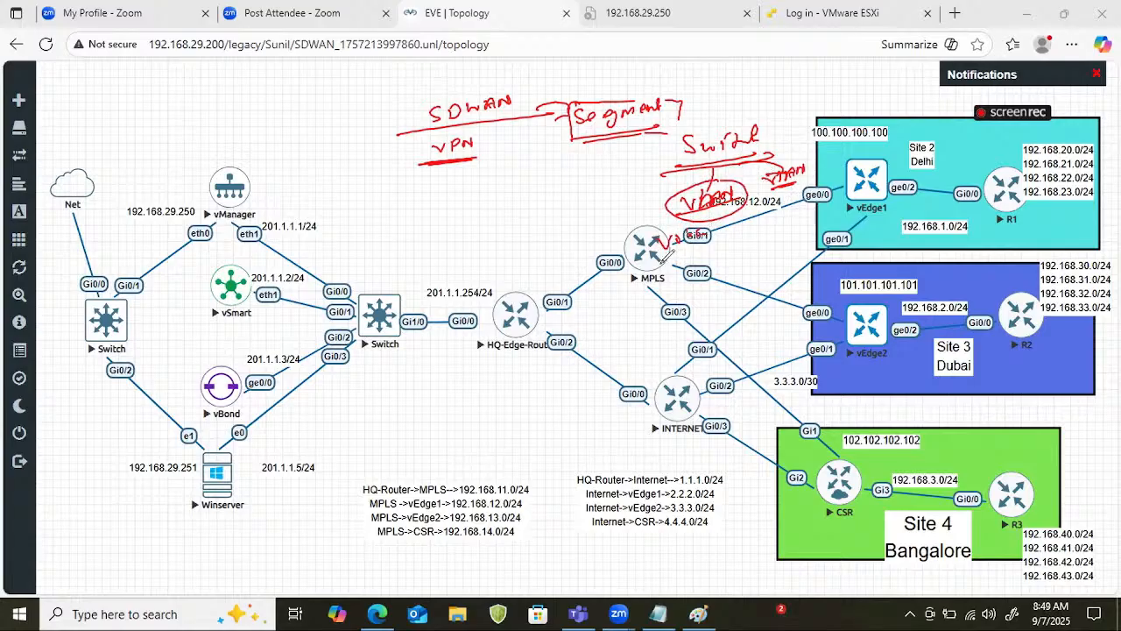
drag(659, 261, 700, 251)
mouse_move(781, 199)
mouse_down()
mouse_move(778, 228)
mouse_move(799, 231)
mouse_move(758, 255)
mouse_move(799, 210)
mouse_up()
mouse_move(760, 158)
mouse_down()
mouse_move(856, 141)
mouse_move(873, 153)
mouse_up()
drag(630, 199, 667, 202)
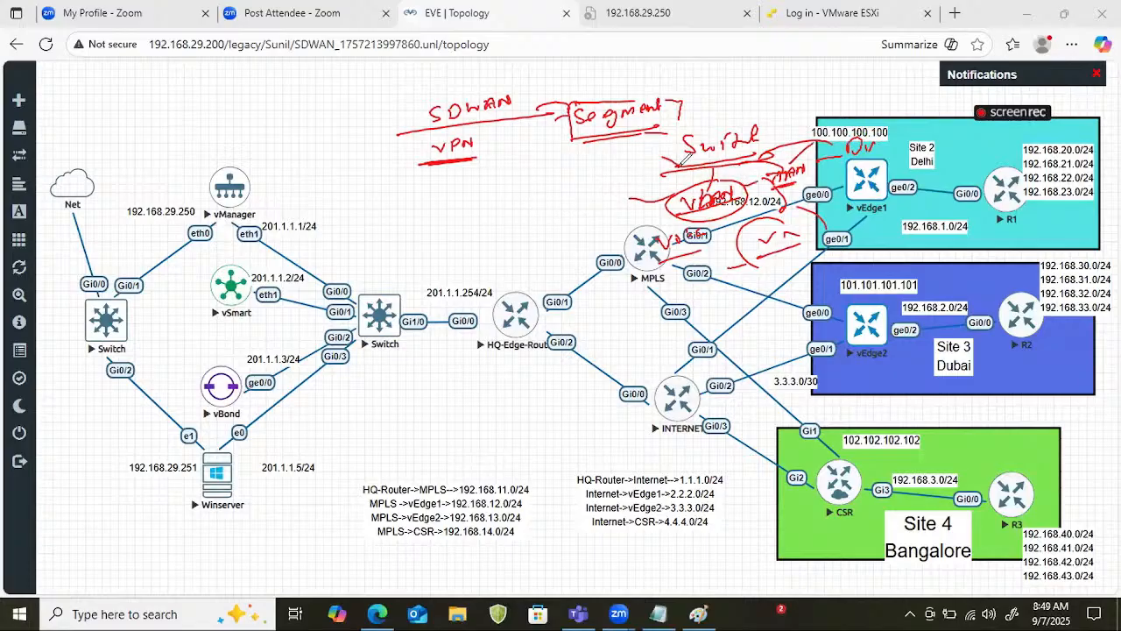
drag(671, 155, 604, 158)
drag(546, 179, 590, 176)
mouse_move(699, 165)
mouse_down()
mouse_move(605, 229)
mouse_move(622, 238)
mouse_up()
drag(550, 259, 572, 256)
drag(551, 264, 574, 261)
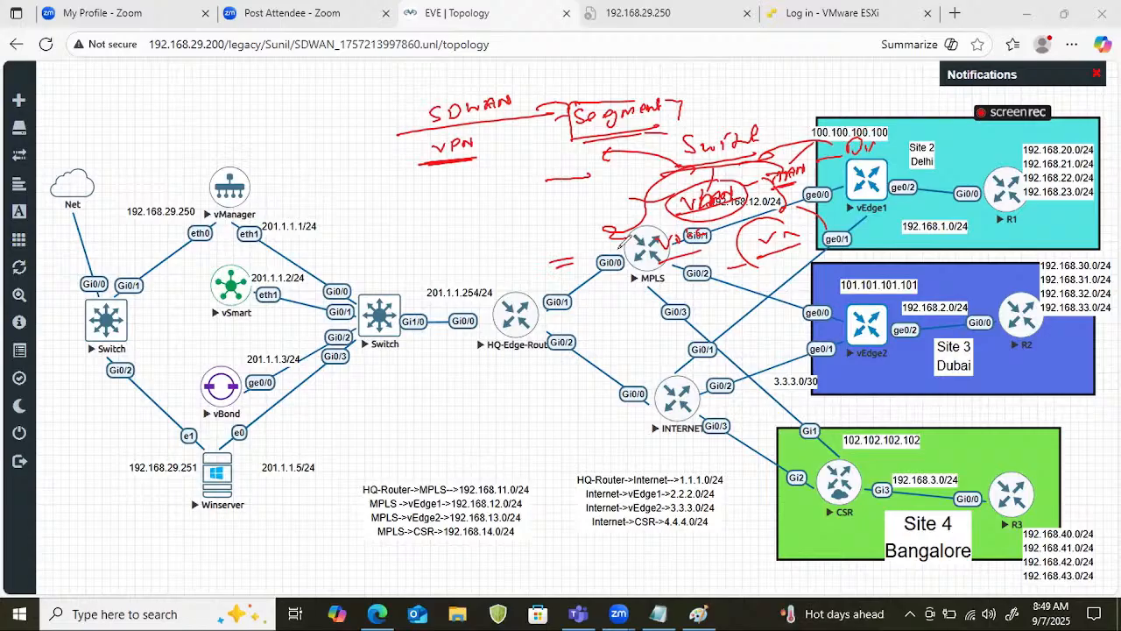
Handwrite a double-underlined "Router" note above vManager, and erase all the annotations.
mouse_move(250, 91)
mouse_down()
mouse_move(250, 122)
mouse_move(293, 98)
mouse_move(357, 88)
mouse_up()
drag(245, 133, 359, 111)
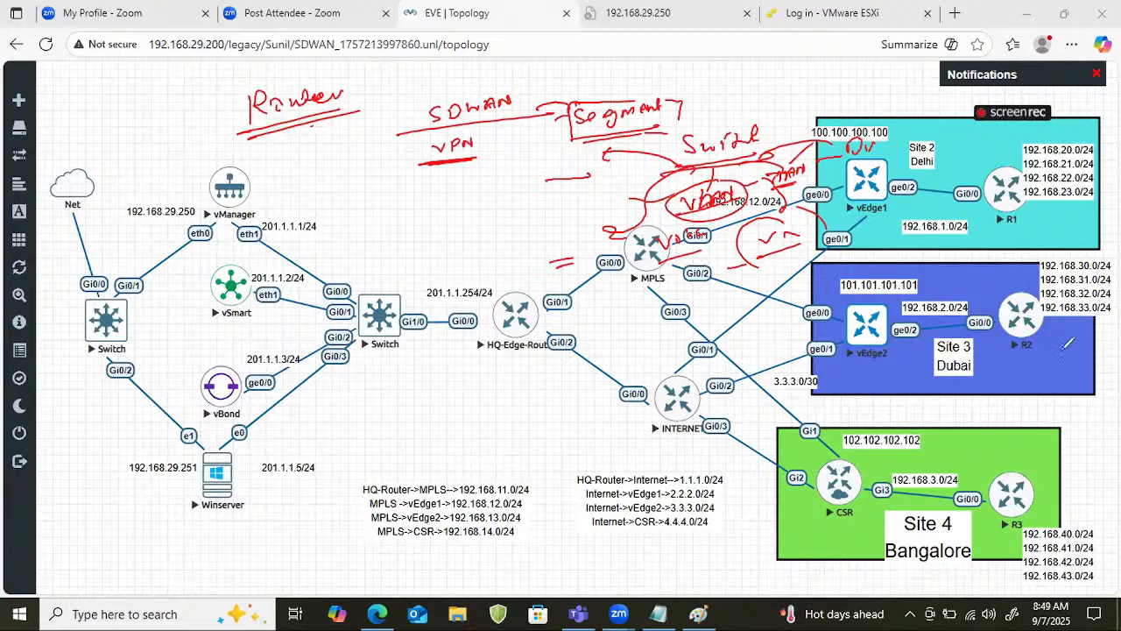
key(e)
Handwrite an underlined "Router" heading above the topology with two branches, each ending in an underlined "VRF".
drag(409, 98, 407, 121)
mouse_move(407, 99)
mouse_down()
mouse_move(423, 115)
mouse_move(430, 106)
mouse_up()
drag(439, 103, 484, 103)
mouse_move(371, 137)
mouse_down()
mouse_move(498, 125)
mouse_move(403, 160)
mouse_up()
drag(434, 135, 494, 150)
mouse_move(359, 183)
mouse_down()
mouse_move(405, 171)
mouse_move(393, 197)
mouse_up()
drag(377, 207, 394, 202)
mouse_move(471, 167)
mouse_down()
mouse_move(513, 154)
mouse_move(512, 175)
mouse_up()
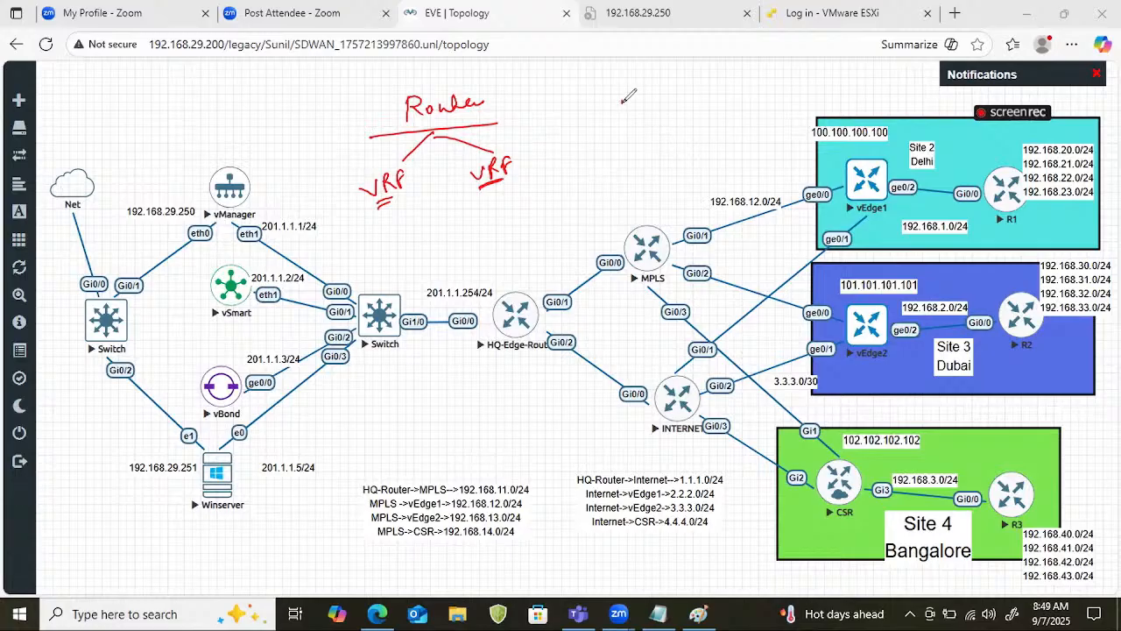
Handwrite an underlined "DNAC" heading beside the Router diagram and branch it to a circled "VN".
mouse_move(624, 86)
mouse_down()
mouse_move(640, 105)
mouse_move(683, 86)
mouse_move(688, 99)
mouse_up()
mouse_move(609, 121)
mouse_down()
mouse_move(691, 112)
mouse_move(637, 149)
mouse_up()
drag(649, 130, 677, 127)
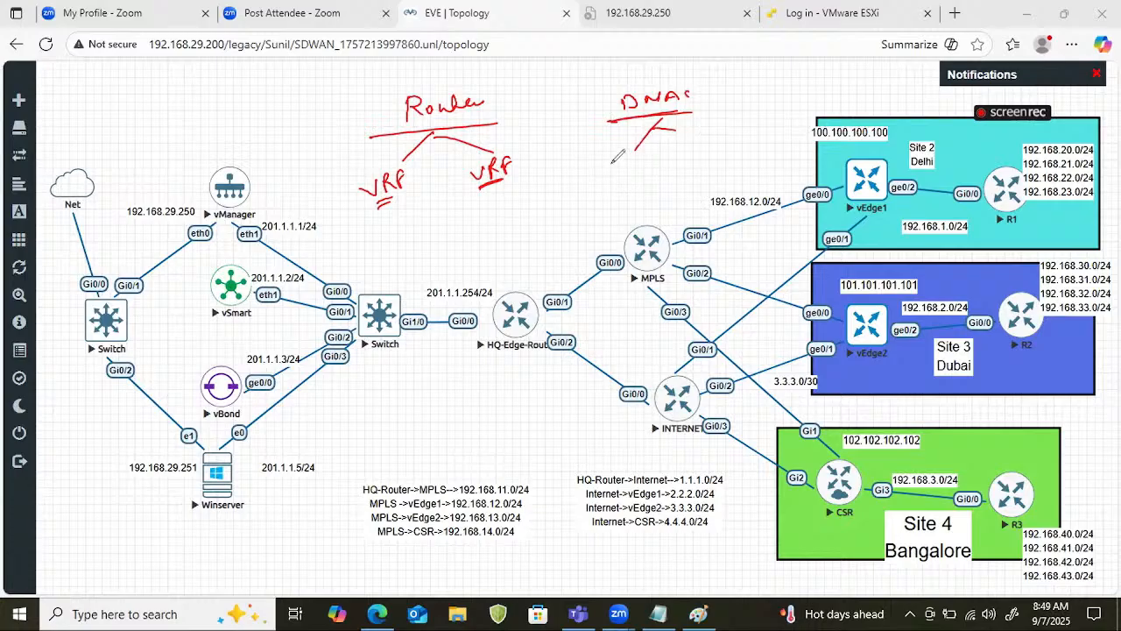
mouse_move(611, 159)
mouse_down()
mouse_move(639, 154)
mouse_move(662, 184)
mouse_up()
mouse_move(658, 129)
mouse_down()
mouse_move(674, 156)
mouse_move(618, 151)
mouse_up()
drag(696, 160, 720, 151)
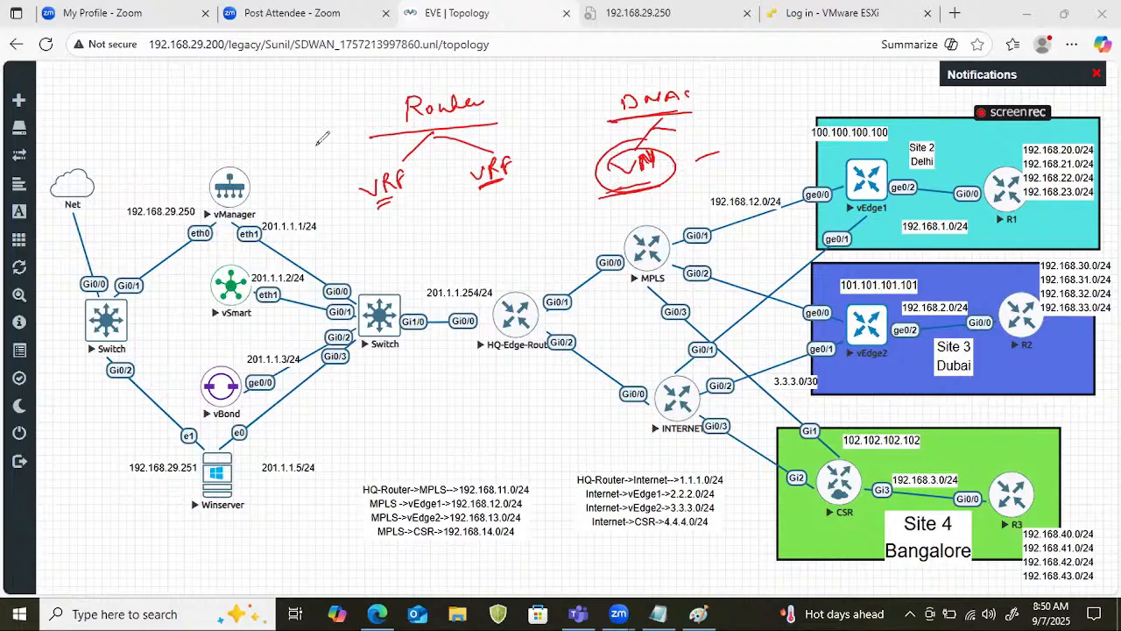
Underline both VRFs together, handwrite "SDWAN" and "VPN" beneath them, and connect VPN to the second VRF with an arrow.
drag(359, 219, 514, 195)
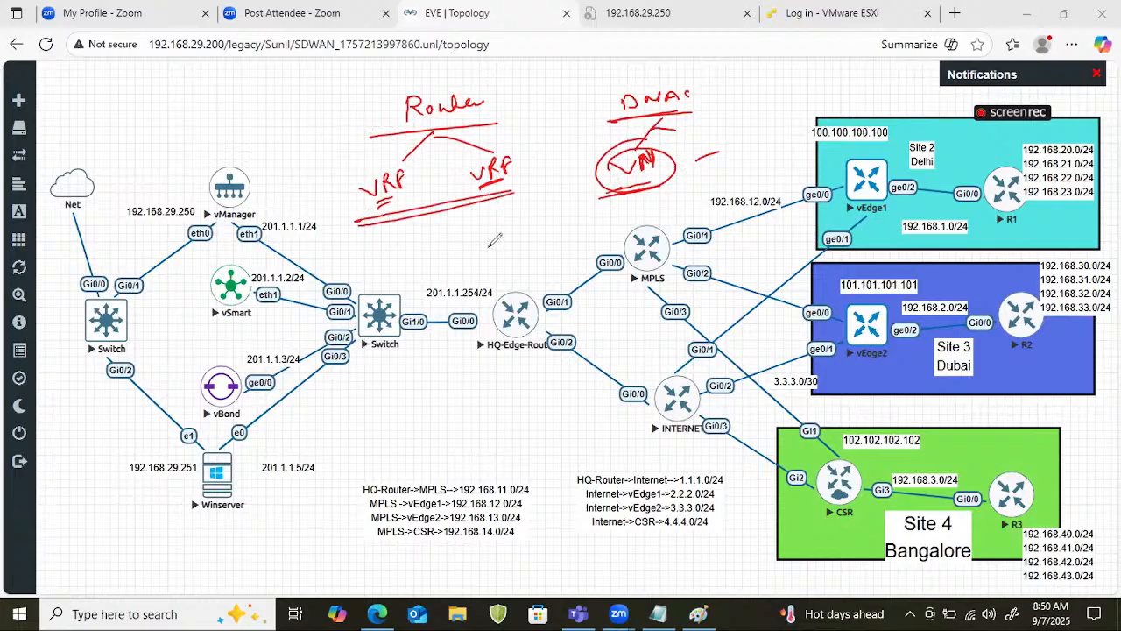
mouse_move(423, 226)
mouse_down()
mouse_move(412, 239)
mouse_move(485, 208)
mouse_up()
drag(398, 261, 506, 226)
mouse_move(433, 252)
mouse_down()
mouse_move(441, 270)
mouse_move(483, 235)
mouse_up()
mouse_move(436, 282)
mouse_down()
mouse_move(483, 270)
mouse_move(537, 177)
mouse_up()
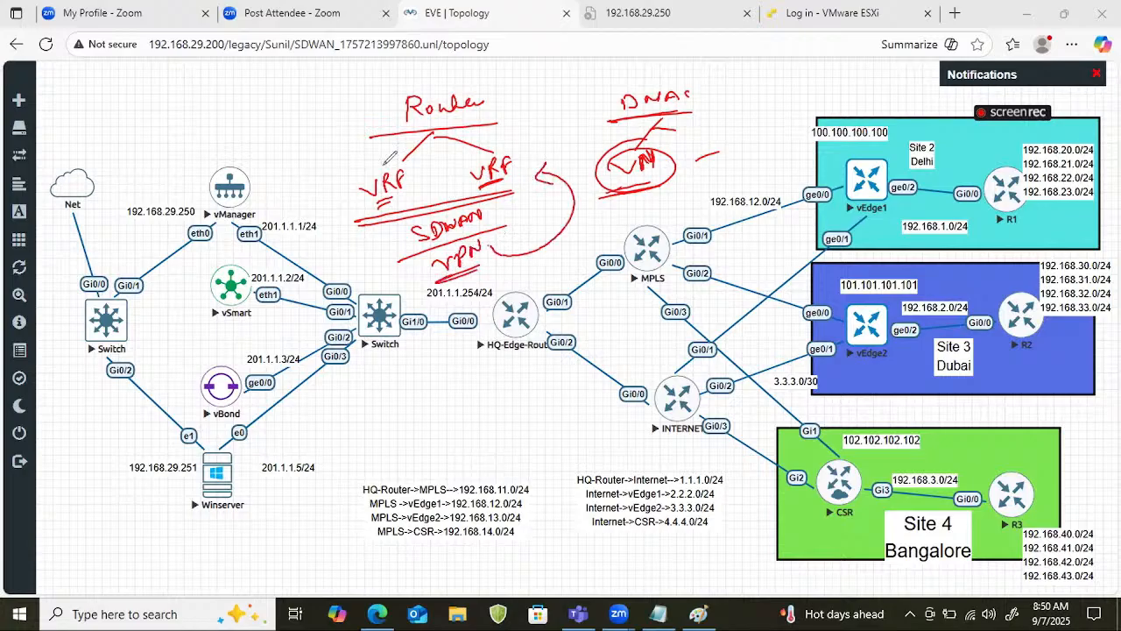
Circle and tick both VRF labels, and erase all the annotations.
drag(382, 165, 384, 161)
mouse_move(529, 152)
mouse_down()
mouse_move(472, 163)
mouse_move(519, 177)
mouse_up()
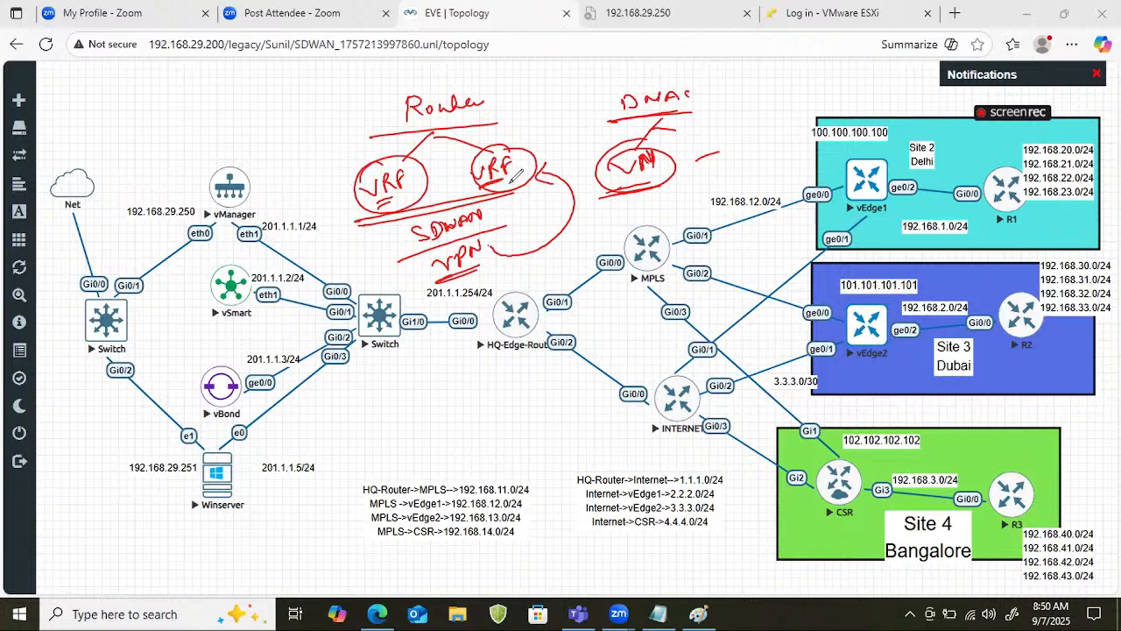
drag(329, 185, 375, 166)
drag(508, 140, 529, 134)
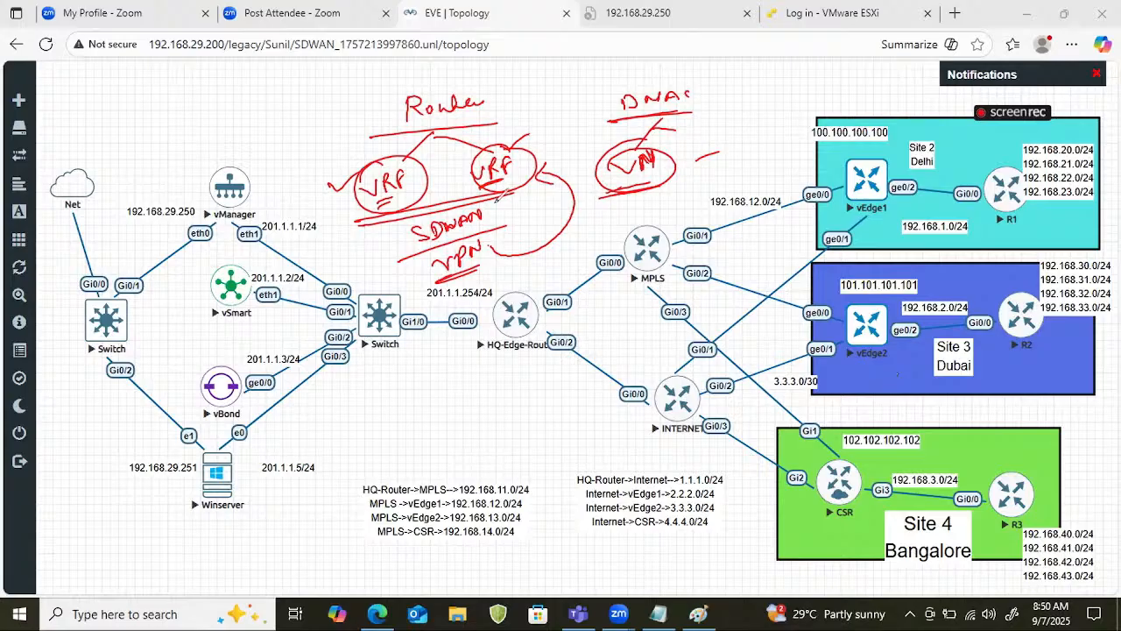
click(497, 198)
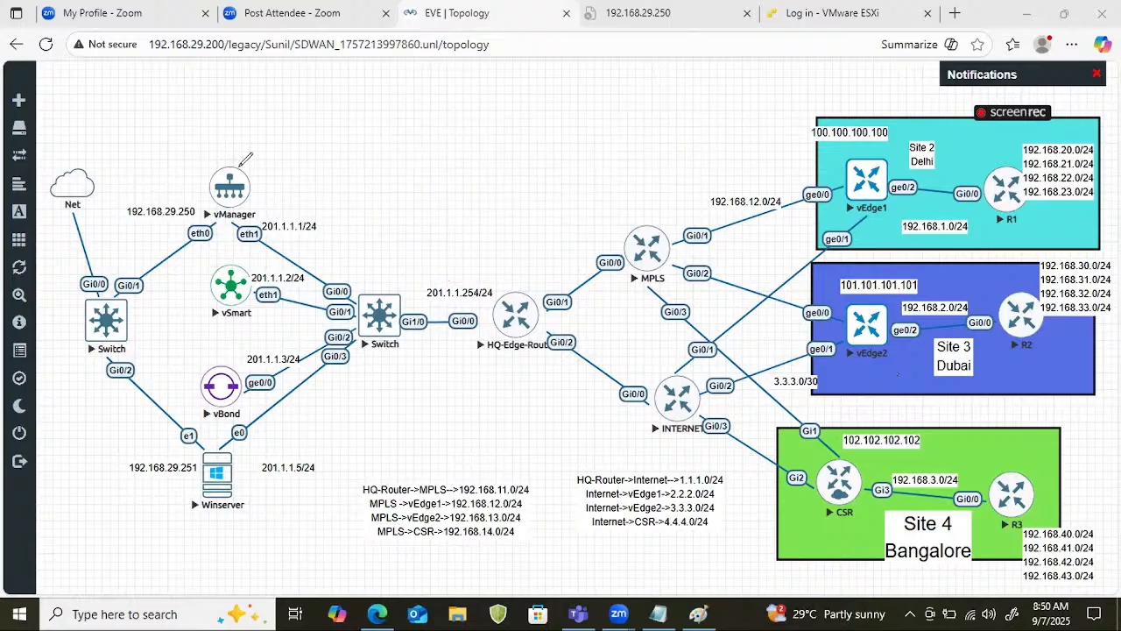
Mark vManager, vSmart, vBond, vEdge1 and vEdge2 on the topology with a pen stroke each.
drag(237, 170, 268, 150)
drag(230, 289, 260, 263)
drag(223, 398, 242, 367)
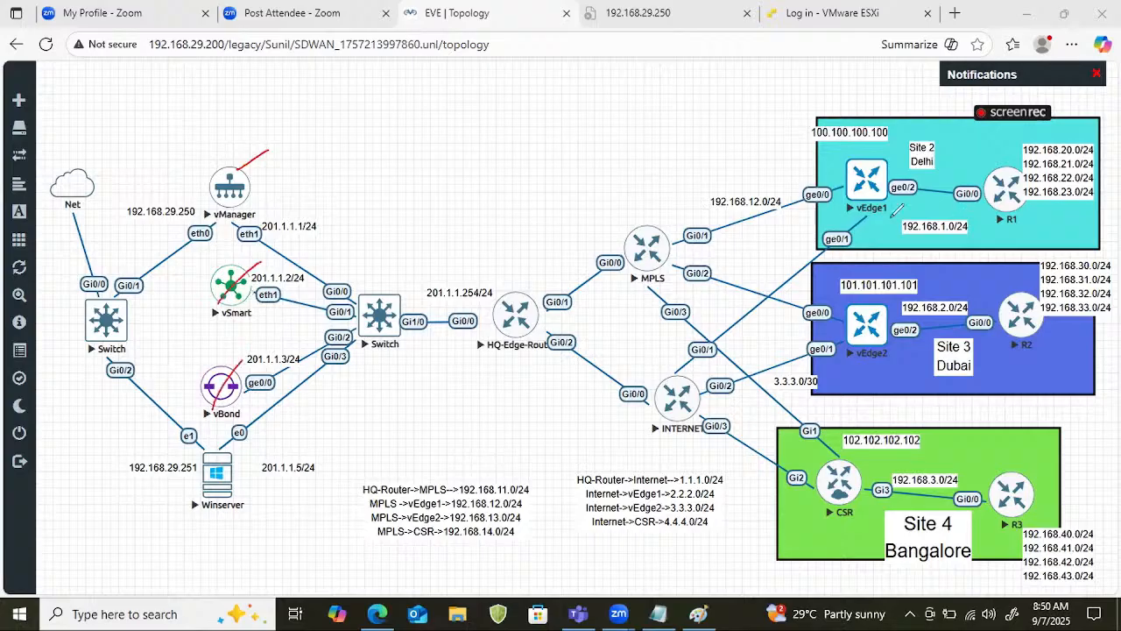
drag(854, 197, 924, 156)
drag(863, 338, 886, 313)
Handwrite an underlined "Segment" heading above the topology with branches to underlined "VPN0" and "VPN512".
drag(465, 96, 585, 107)
drag(382, 146, 629, 127)
mouse_move(438, 175)
mouse_down()
mouse_move(484, 139)
mouse_move(575, 155)
mouse_up()
mouse_move(384, 192)
mouse_down()
mouse_move(399, 185)
mouse_move(410, 207)
mouse_move(446, 182)
mouse_up()
drag(387, 228, 446, 205)
drag(550, 174, 648, 162)
drag(550, 207, 663, 177)
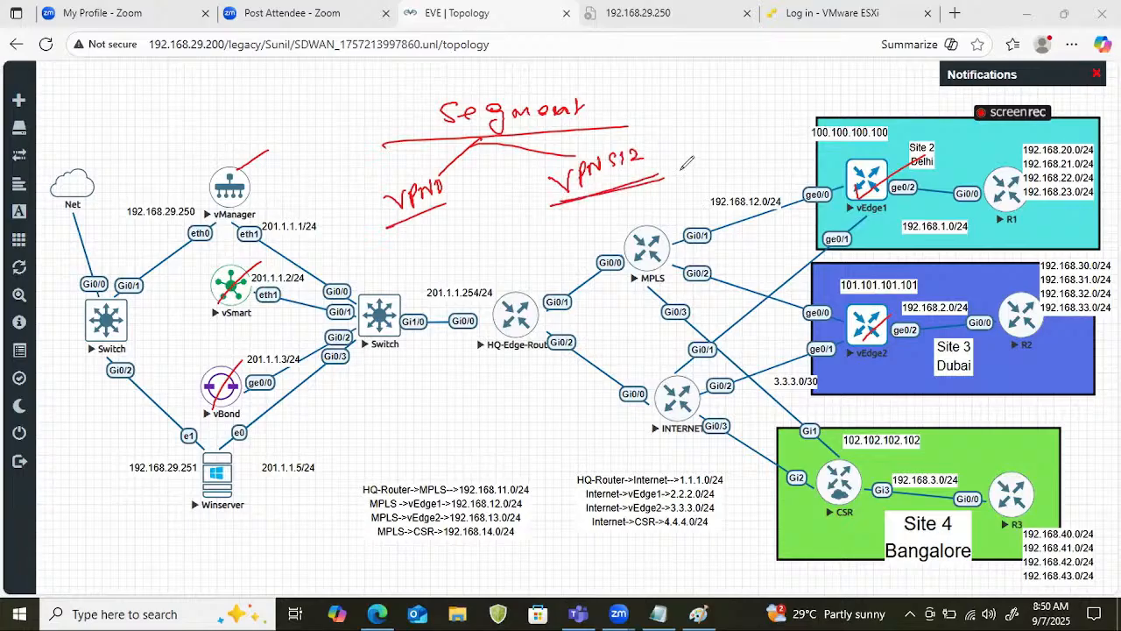
Circle VPN0 and VPN512, annotating VPN0 as "transport VPN" and VPN512 as "MANAGEMENT".
drag(421, 165, 459, 173)
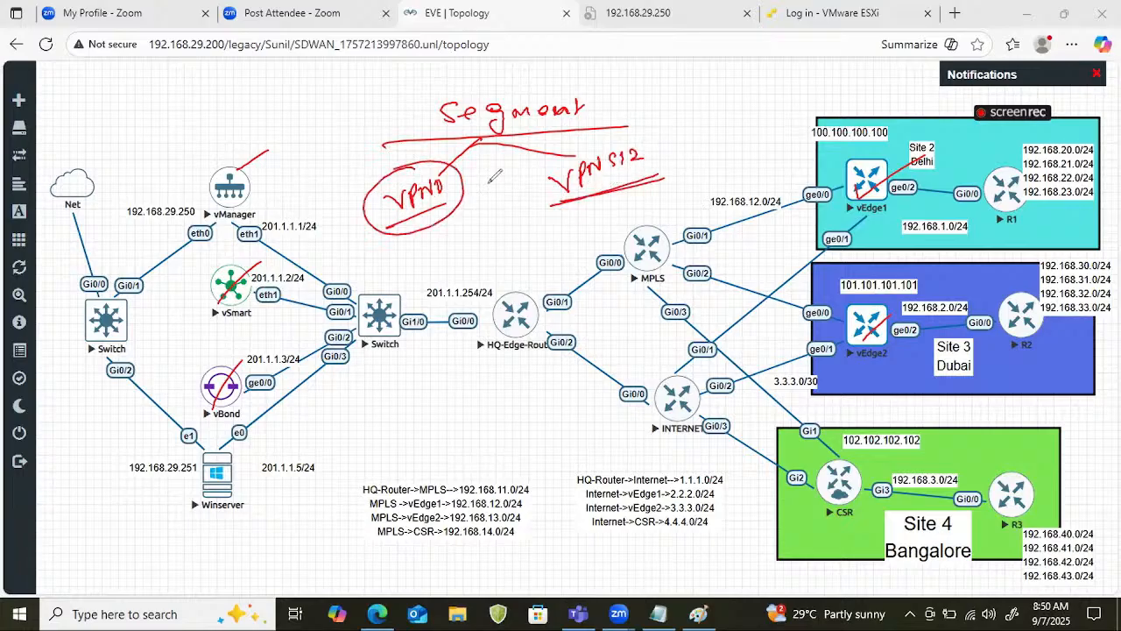
mouse_move(633, 131)
mouse_down()
mouse_move(541, 180)
mouse_move(655, 131)
mouse_up()
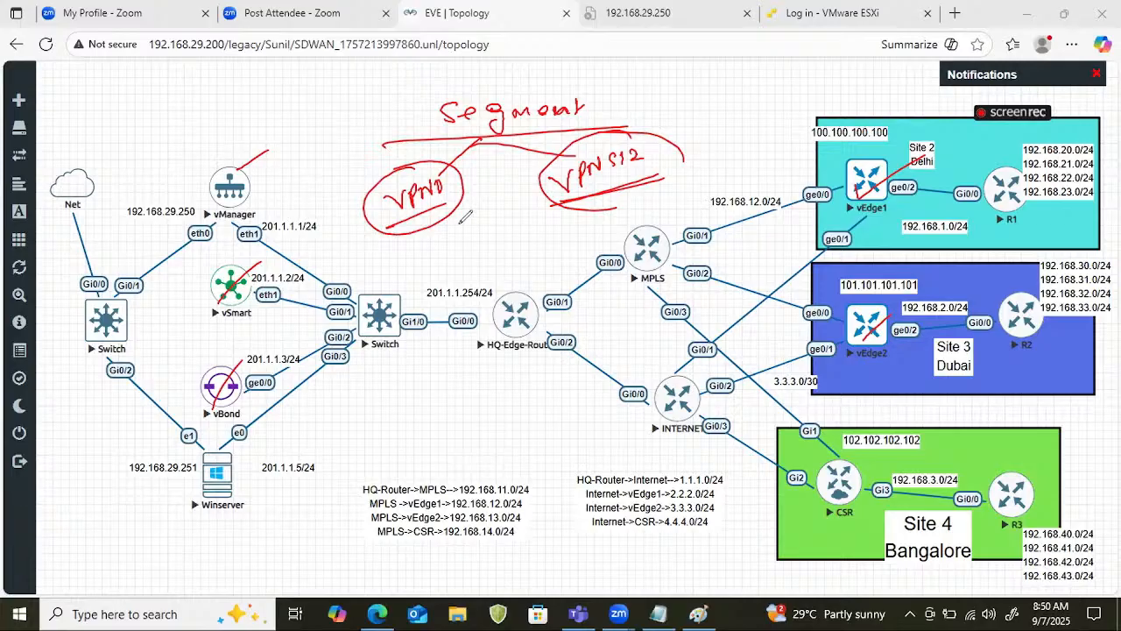
mouse_move(412, 223)
mouse_down()
mouse_move(421, 235)
mouse_move(401, 249)
mouse_move(409, 262)
mouse_move(385, 290)
mouse_up()
mouse_move(376, 279)
mouse_down()
mouse_move(479, 239)
mouse_move(450, 280)
mouse_move(480, 268)
mouse_move(496, 238)
mouse_up()
drag(662, 191, 688, 182)
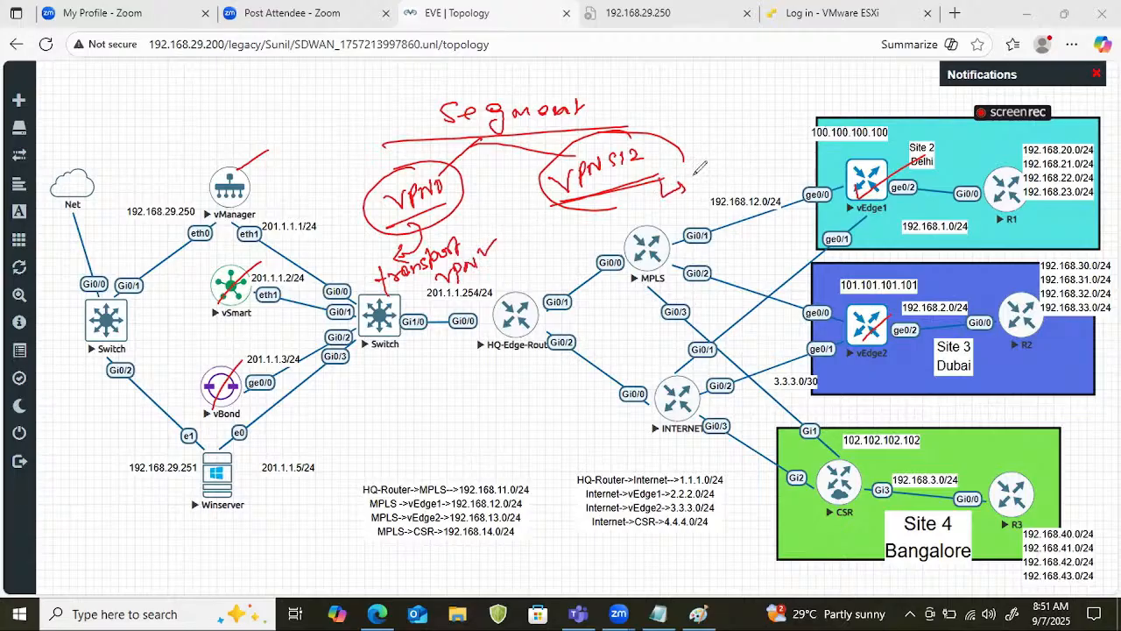
mouse_move(703, 165)
mouse_down()
mouse_move(728, 168)
mouse_move(747, 160)
mouse_move(741, 150)
mouse_move(748, 157)
mouse_move(776, 135)
mouse_move(804, 133)
mouse_up()
drag(673, 202, 769, 168)
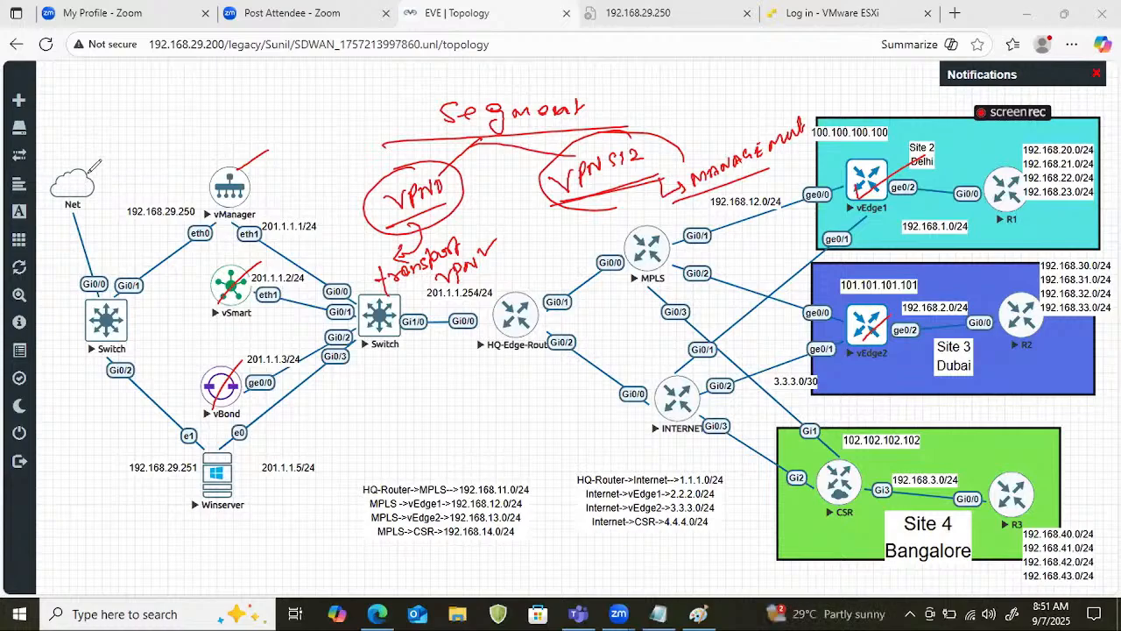
Sketch a device above the Net cloud linked to the circled 192.168.29.250, separate off vManager's management side, and note "VRF/VPN".
mouse_move(79, 167)
mouse_down()
mouse_move(76, 132)
mouse_move(87, 112)
mouse_move(94, 133)
mouse_move(175, 188)
mouse_move(122, 211)
mouse_move(181, 185)
mouse_move(169, 158)
mouse_move(229, 184)
mouse_up()
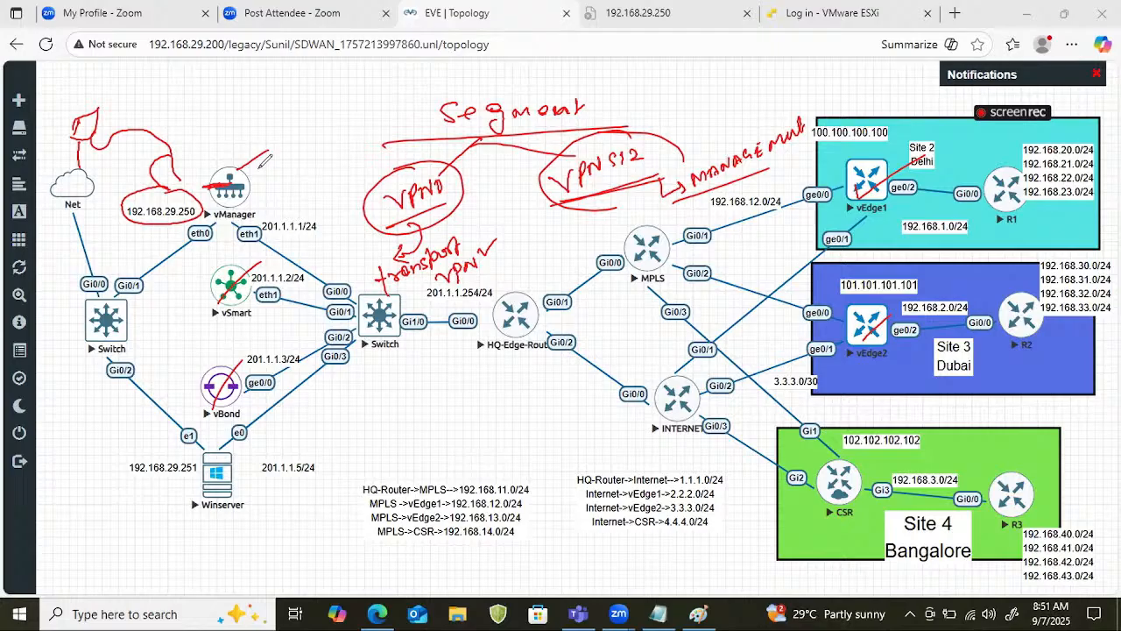
mouse_move(259, 161)
mouse_down()
mouse_move(269, 150)
mouse_move(195, 265)
mouse_move(179, 269)
mouse_up()
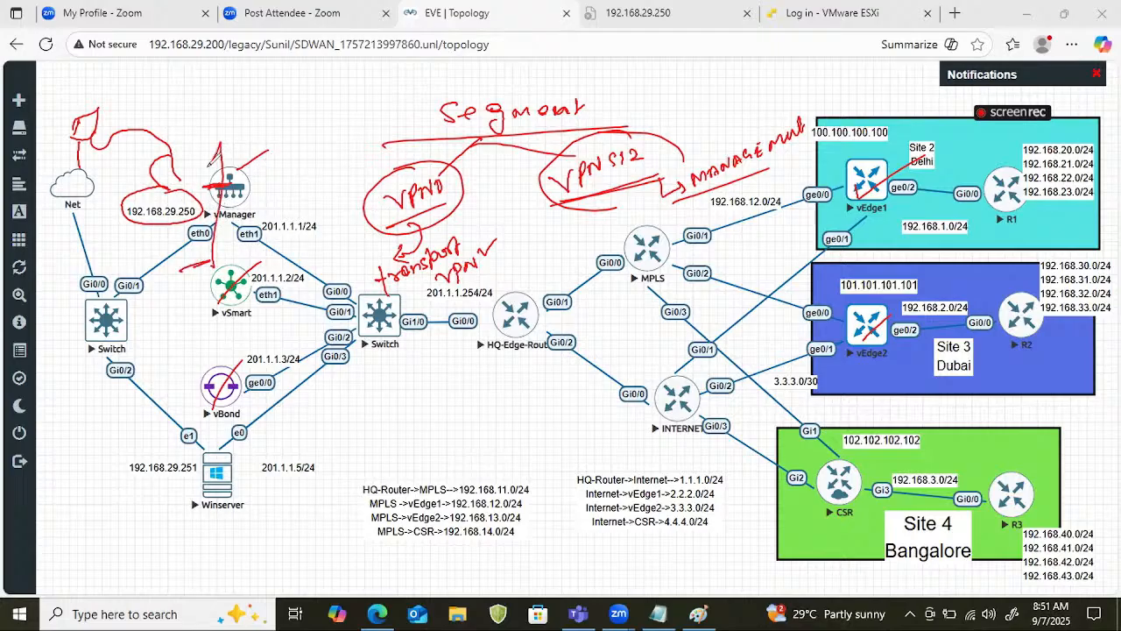
drag(168, 132, 183, 126)
drag(186, 121, 199, 128)
drag(196, 115, 203, 111)
drag(198, 121, 202, 134)
mouse_move(212, 84)
mouse_down()
mouse_move(216, 134)
mouse_move(231, 104)
mouse_up()
mouse_move(238, 101)
mouse_down()
mouse_move(241, 115)
mouse_move(245, 101)
mouse_move(287, 87)
mouse_up()
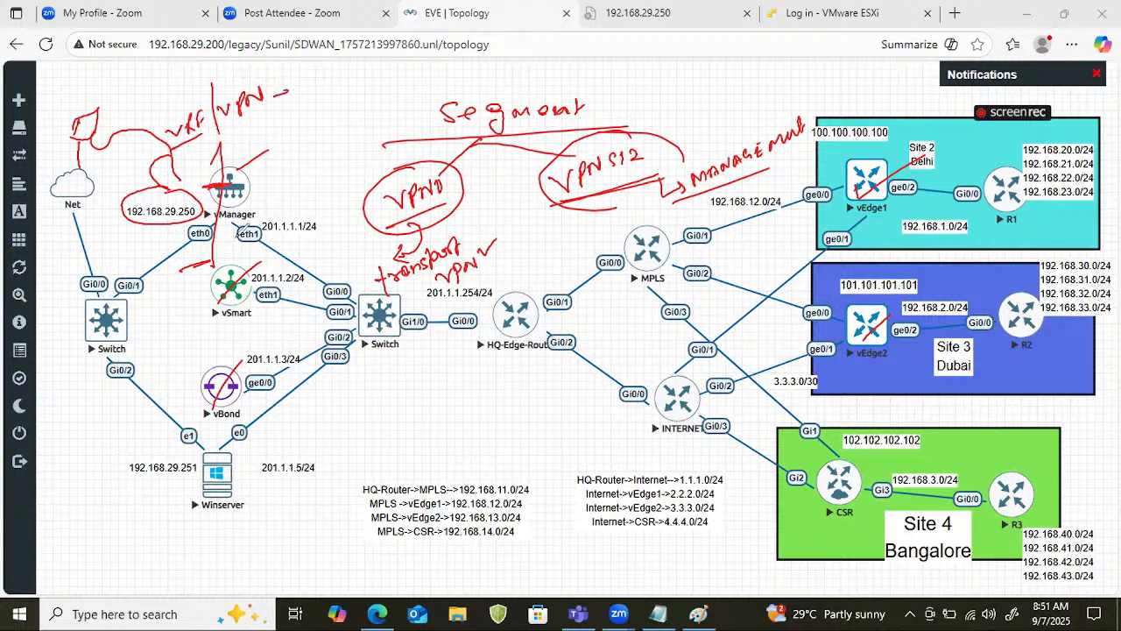
Mark vManager's other side with pen strokes and draw a path from vManager to the HQ edge router.
mouse_move(241, 180)
mouse_down()
mouse_move(297, 259)
mouse_move(320, 159)
mouse_up()
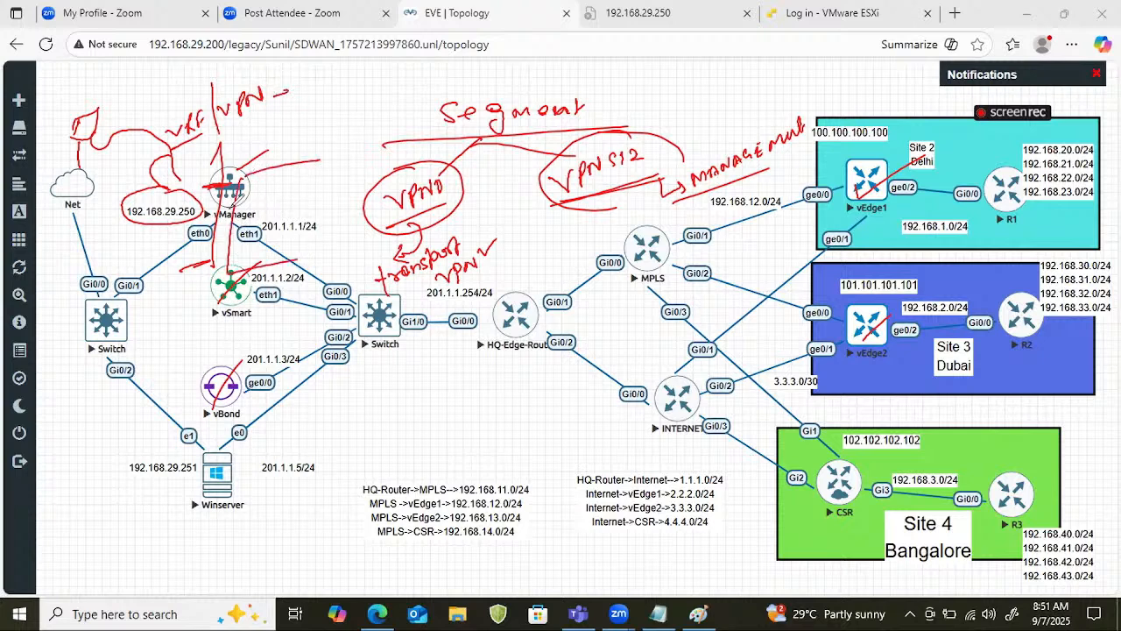
mouse_move(232, 207)
mouse_down()
mouse_move(404, 298)
mouse_move(531, 325)
mouse_up()
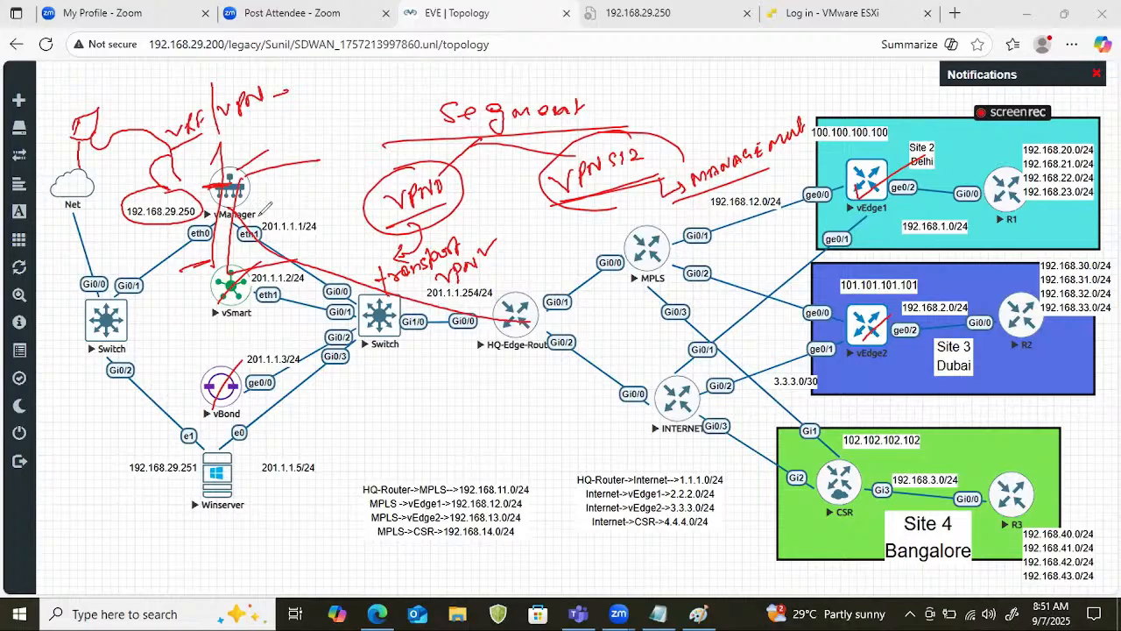
Clear the earlier annotations and try labelling vManager's circled eth0 with an underlined "VPN0".
drag(271, 200, 289, 199)
key(e)
drag(187, 227, 212, 235)
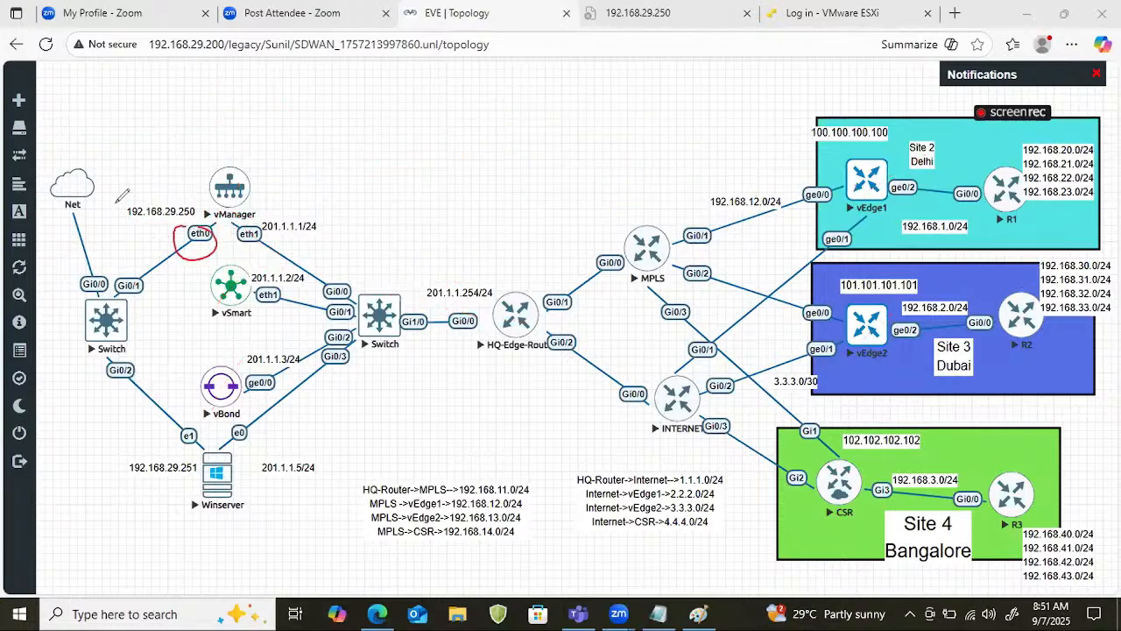
drag(109, 186, 164, 167)
drag(102, 221, 184, 183)
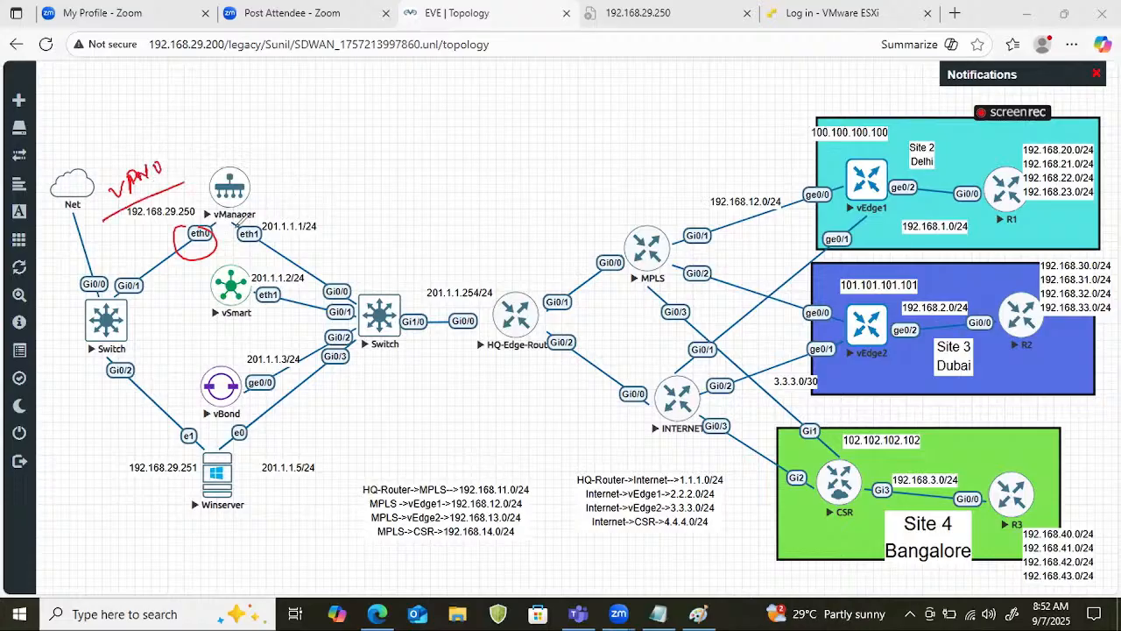
Try labelling vManager's circled eth1 as "VPN512" with a vertical divider through vManager, and clear the annotations.
mouse_move(240, 221)
mouse_down()
mouse_move(327, 163)
mouse_move(361, 162)
mouse_up()
drag(307, 210, 352, 180)
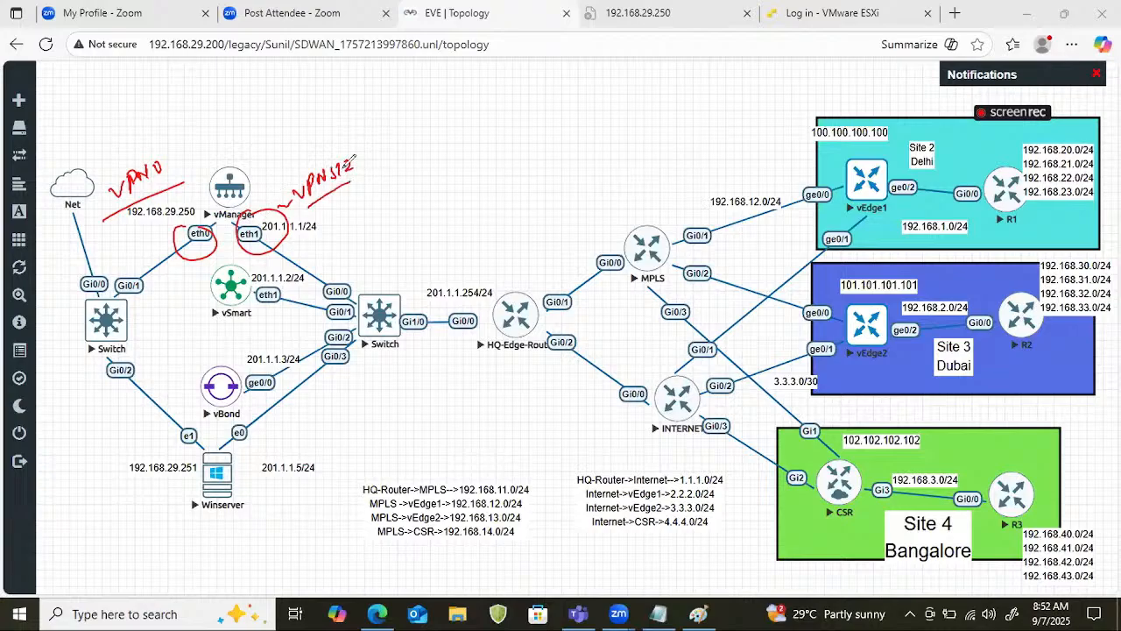
mouse_move(167, 233)
mouse_down()
mouse_move(112, 237)
mouse_move(133, 246)
mouse_up()
drag(231, 88, 238, 307)
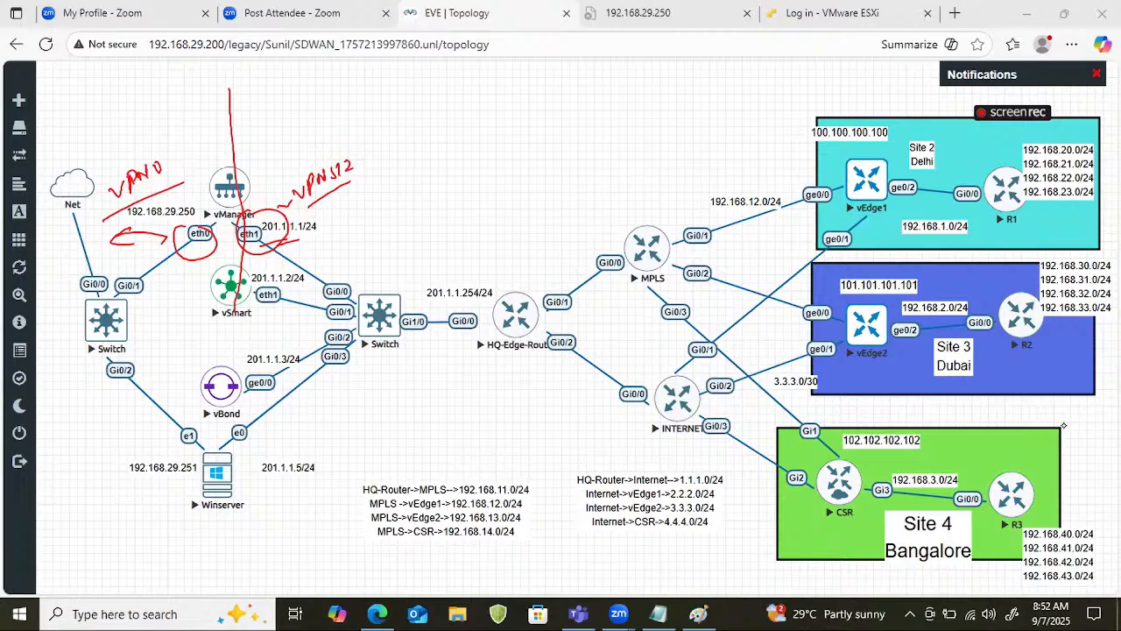
click(1064, 425)
Separate vManager's two sides with vertical lines, handwriting "VPN512" on the eth0 side and "VPN 0" on the eth1 side.
mouse_move(197, 160)
mouse_down()
mouse_move(207, 248)
mouse_move(187, 327)
mouse_up()
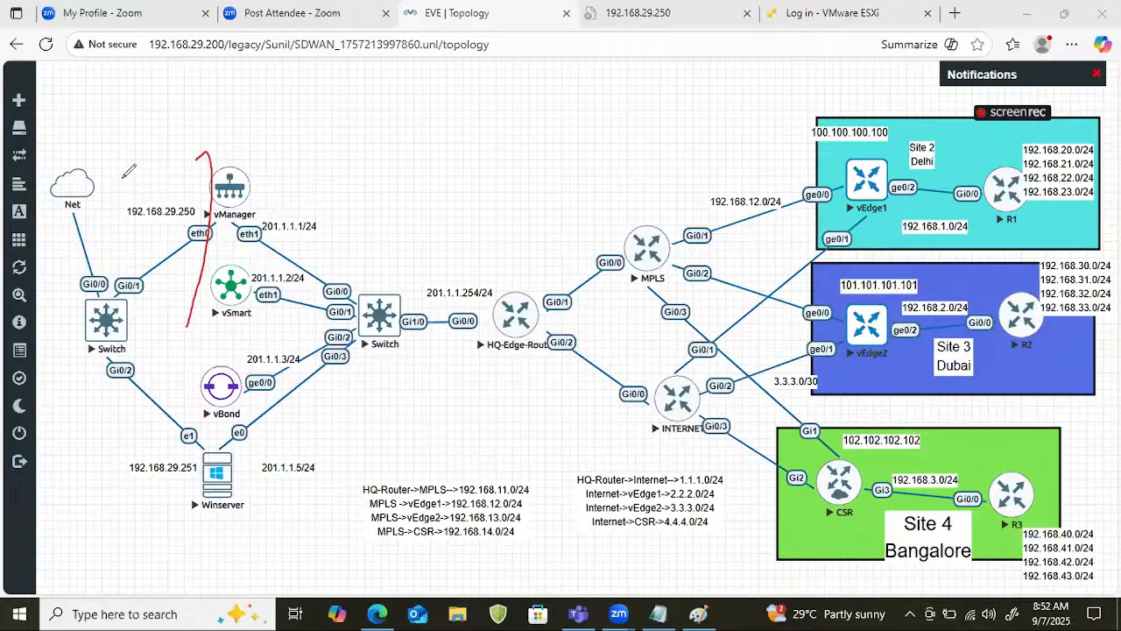
drag(108, 178, 179, 163)
drag(183, 147, 239, 302)
mouse_move(261, 203)
mouse_down()
mouse_move(293, 195)
mouse_move(310, 169)
mouse_up()
mouse_move(317, 186)
mouse_down()
mouse_move(322, 158)
mouse_move(333, 165)
mouse_up()
drag(331, 173, 348, 166)
drag(368, 140, 368, 142)
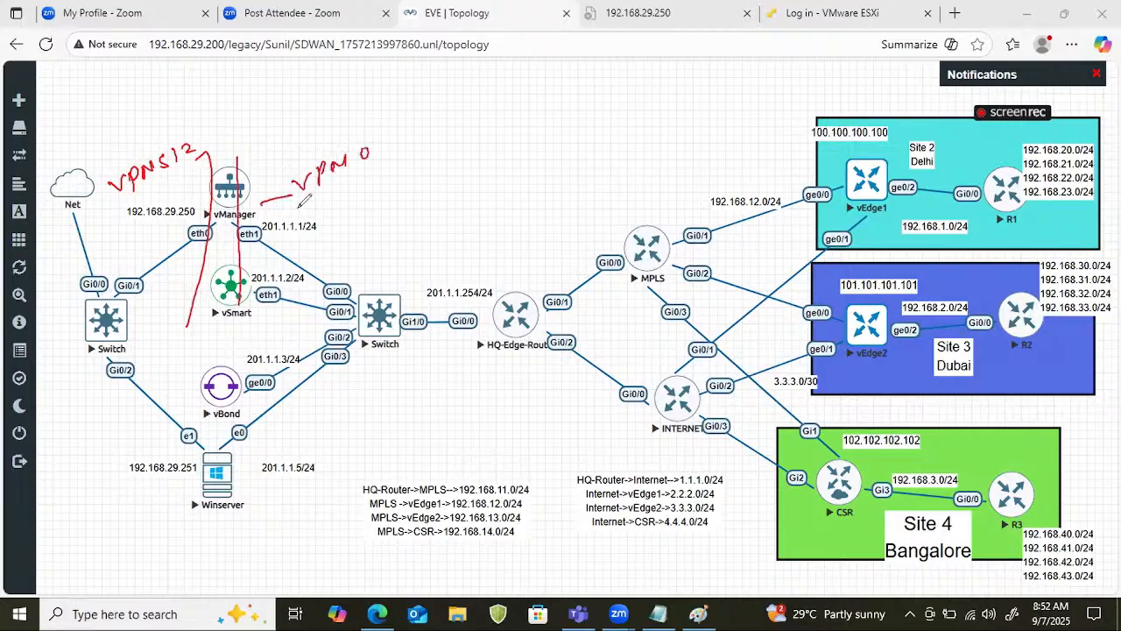
Underline the "VPN 0" label beside vManager and write a double-underlined "transport" beneath it.
drag(298, 207, 355, 177)
drag(342, 195, 344, 219)
drag(338, 210, 415, 179)
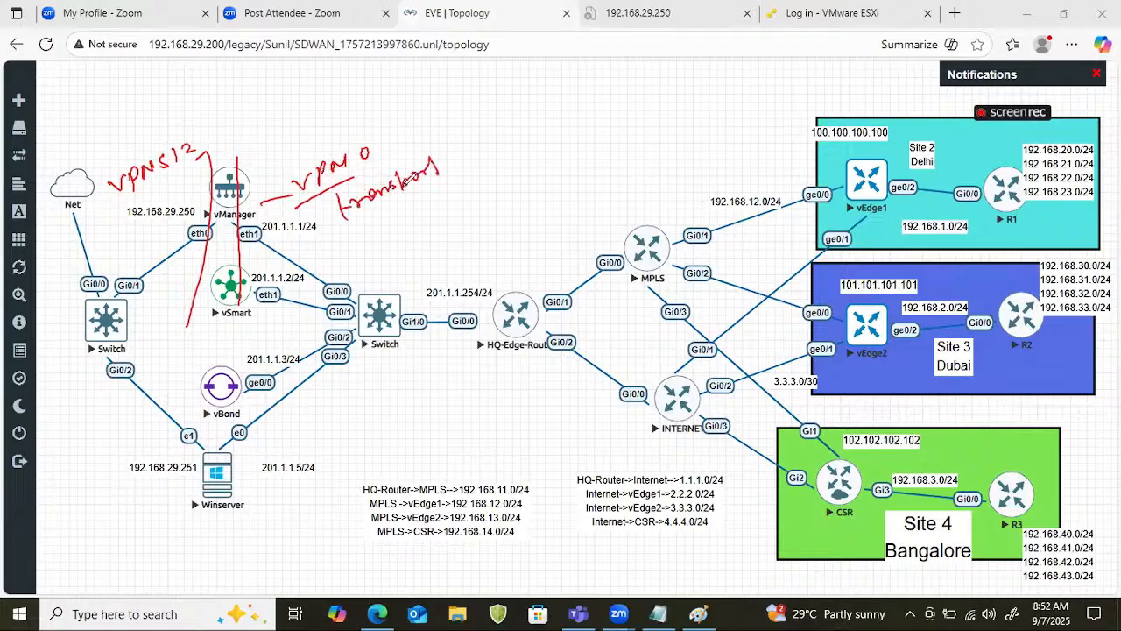
drag(347, 232, 430, 198)
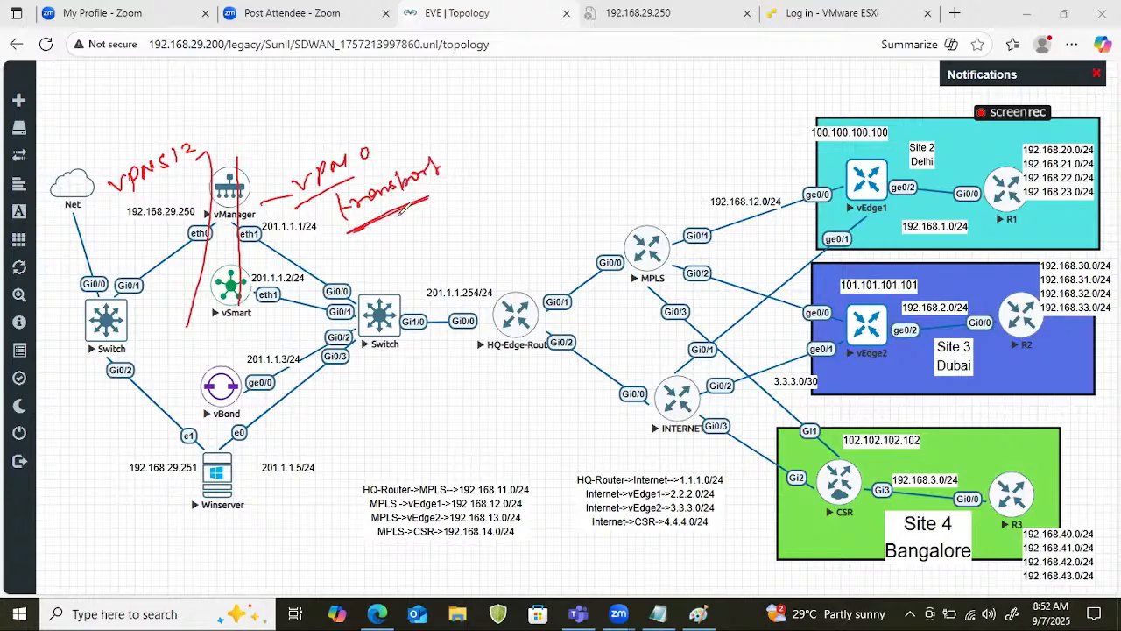
Handwrite "0 - 512" above the HQ edge router and a boxed, underlined "0 - 65535" below it, adding check marks.
drag(434, 136, 462, 124)
drag(510, 119, 512, 123)
drag(525, 130, 539, 127)
mouse_move(565, 110)
mouse_down()
mouse_move(557, 124)
mouse_move(598, 115)
mouse_up()
mouse_move(518, 155)
mouse_down()
mouse_move(536, 153)
mouse_move(499, 202)
mouse_move(510, 186)
mouse_up()
drag(523, 199, 616, 182)
drag(483, 231, 603, 207)
drag(473, 179, 478, 241)
mouse_move(464, 188)
mouse_down()
mouse_move(580, 163)
mouse_move(543, 231)
mouse_move(525, 235)
mouse_up()
drag(678, 159, 712, 145)
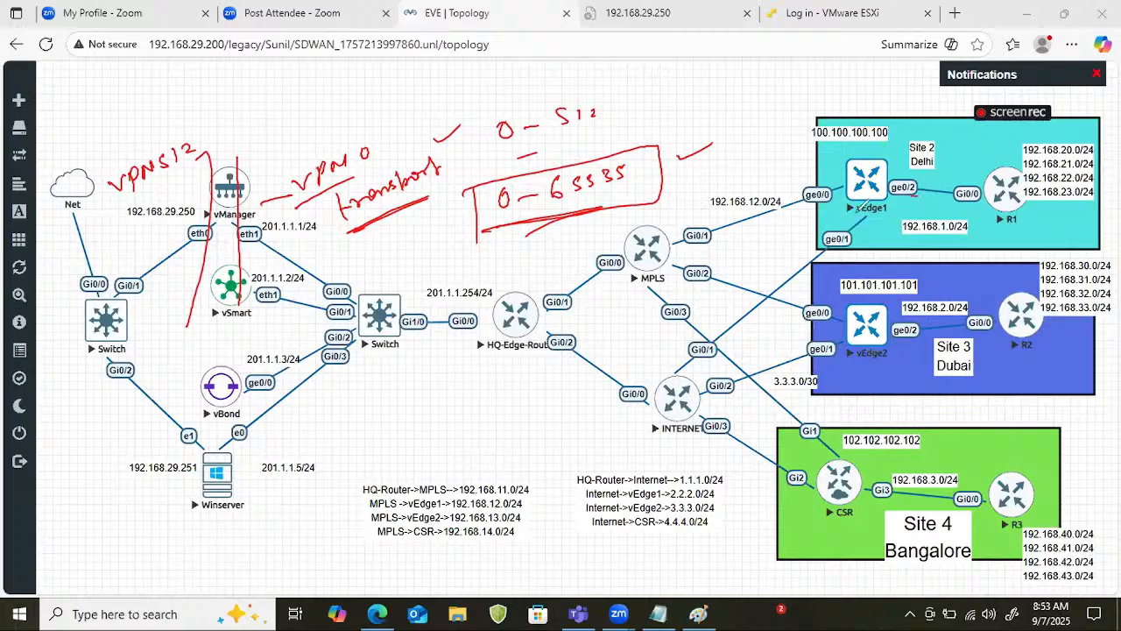
Circle vEdge1's ge0/0 and ge0/1 together and label them with an underlined "VPN0".
mouse_move(820, 182)
mouse_down()
mouse_move(837, 208)
mouse_move(825, 245)
mouse_move(824, 229)
mouse_move(832, 251)
mouse_move(826, 182)
mouse_up()
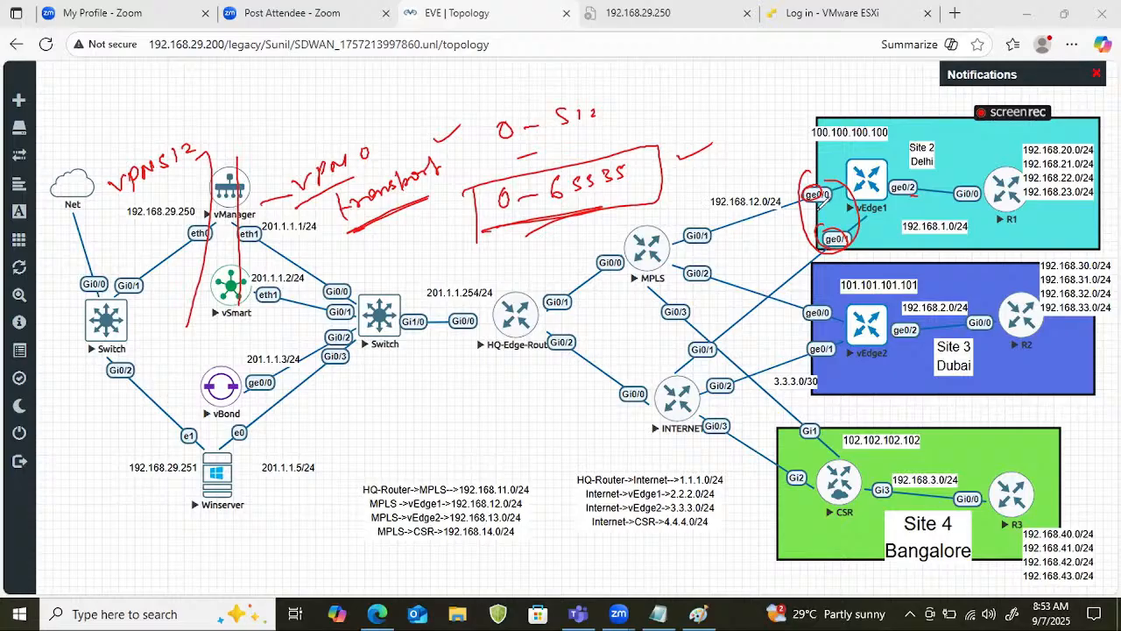
drag(768, 153, 810, 133)
drag(758, 184, 788, 165)
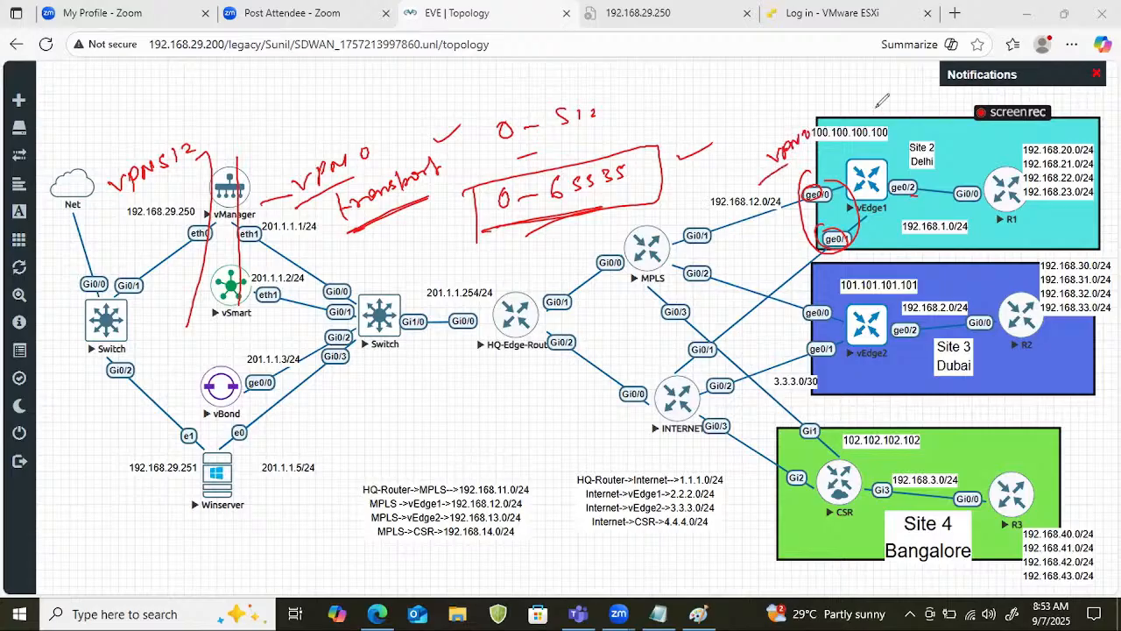
Outline vEdge1's ge0/2 side with R1's networks and label it with underlined "999" and "VPN 999".
mouse_move(899, 175)
mouse_down()
mouse_move(889, 198)
mouse_move(935, 207)
mouse_move(955, 133)
mouse_move(1070, 124)
mouse_move(1105, 206)
mouse_move(994, 220)
mouse_move(933, 162)
mouse_move(1051, 127)
mouse_up()
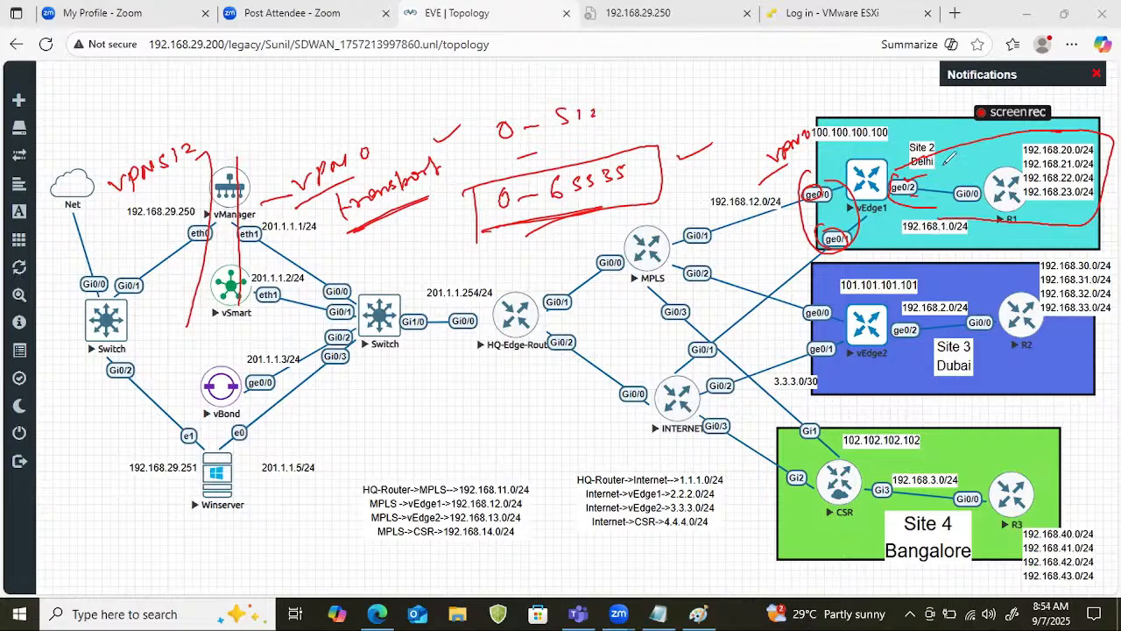
mouse_move(933, 153)
mouse_down()
mouse_move(927, 164)
mouse_move(961, 152)
mouse_move(970, 166)
mouse_move(990, 149)
mouse_move(988, 163)
mouse_up()
drag(942, 178, 979, 174)
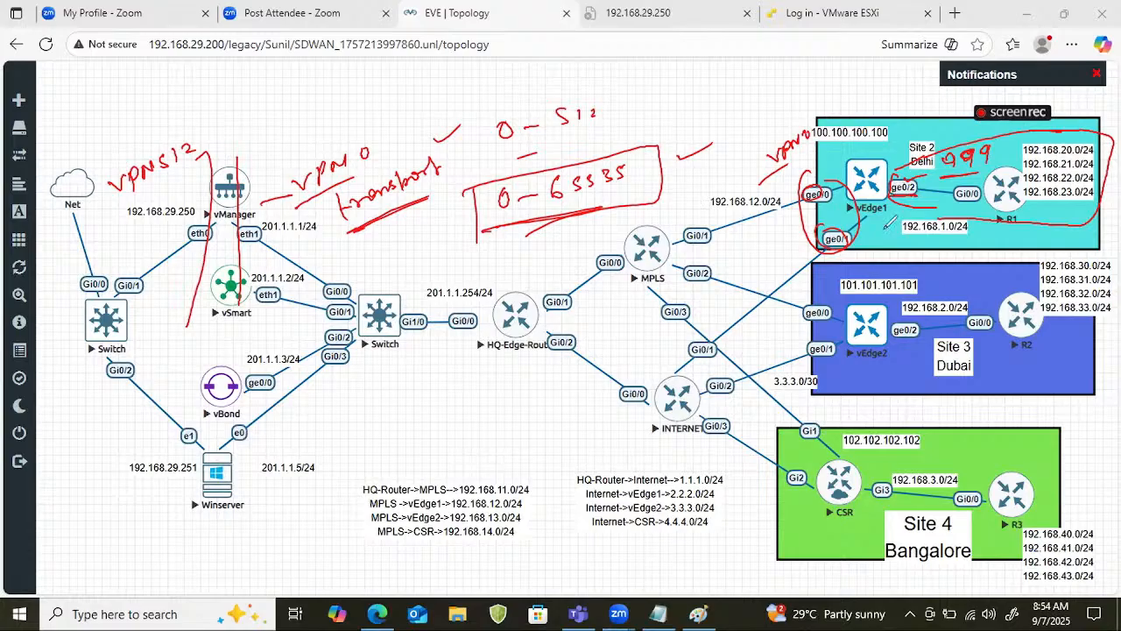
mouse_move(881, 219)
mouse_down()
mouse_move(968, 203)
mouse_move(971, 217)
mouse_up()
drag(902, 249, 953, 236)
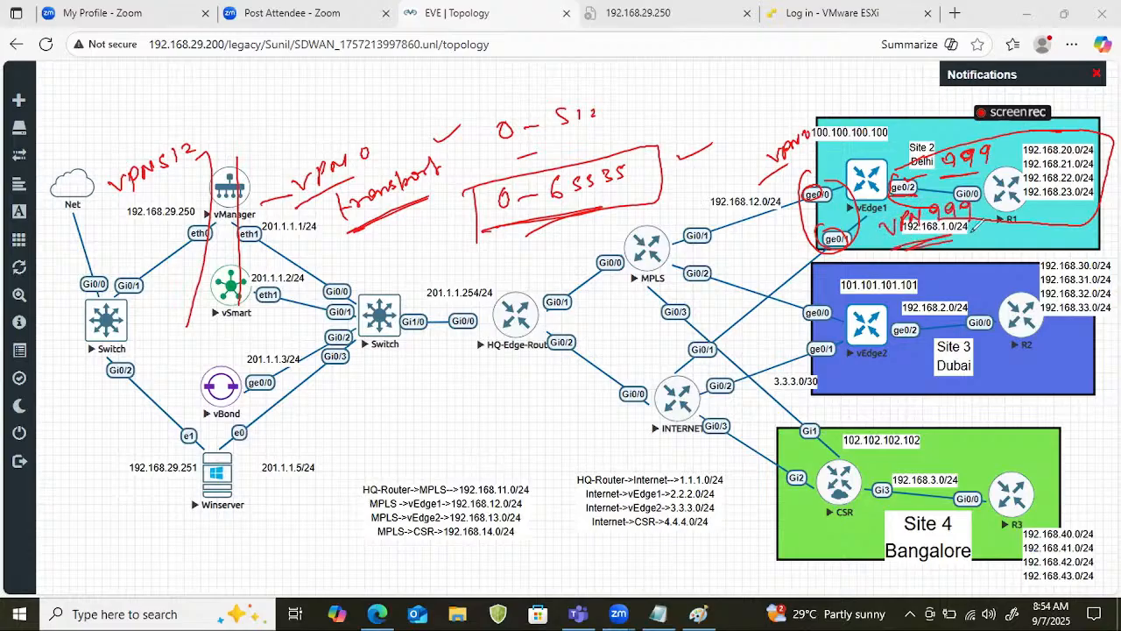
Circle the "VPN0" label by vEdge1 and emphasize "VPN 999" and the 0 - 65535 range with extra underlines.
mouse_move(817, 179)
mouse_down()
mouse_move(808, 186)
mouse_move(812, 166)
mouse_up()
drag(818, 120, 781, 114)
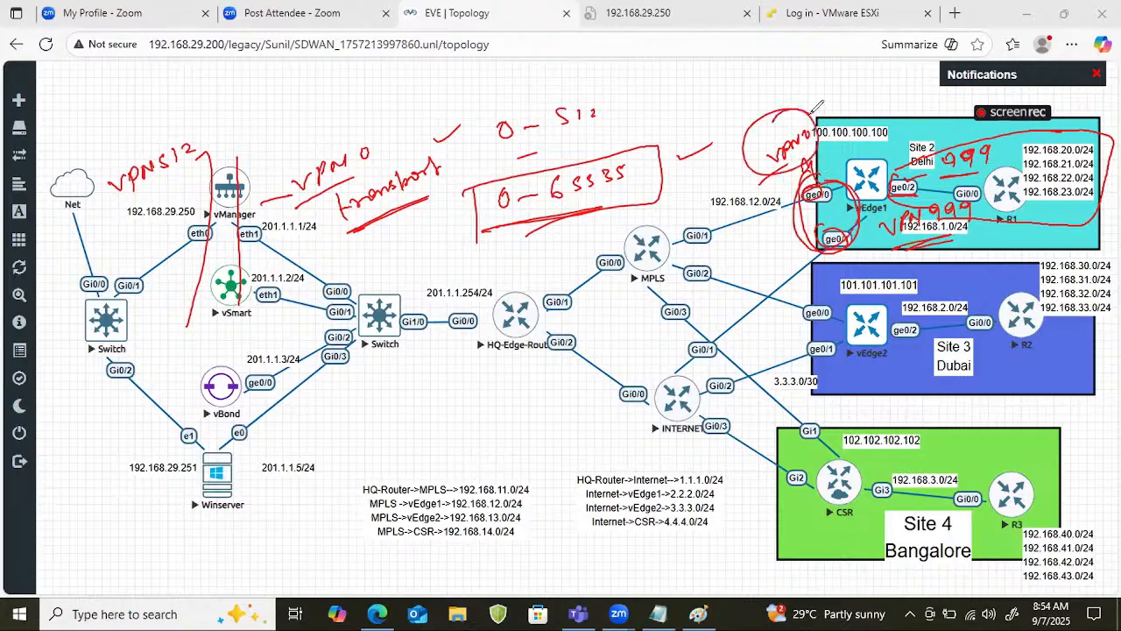
drag(898, 240, 986, 229)
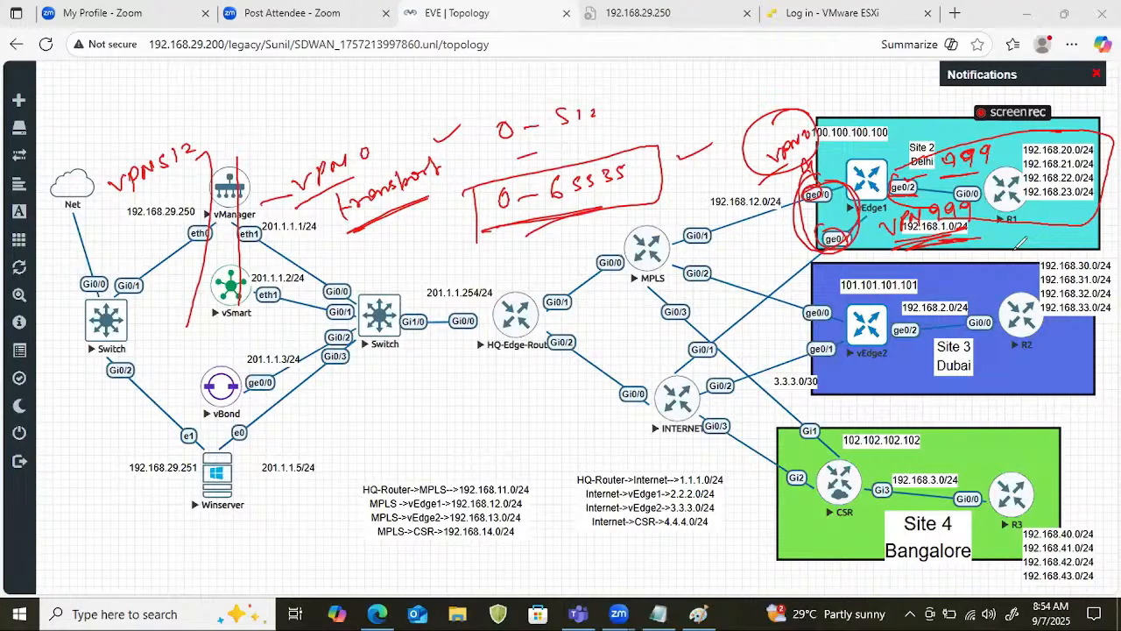
drag(550, 205, 603, 194)
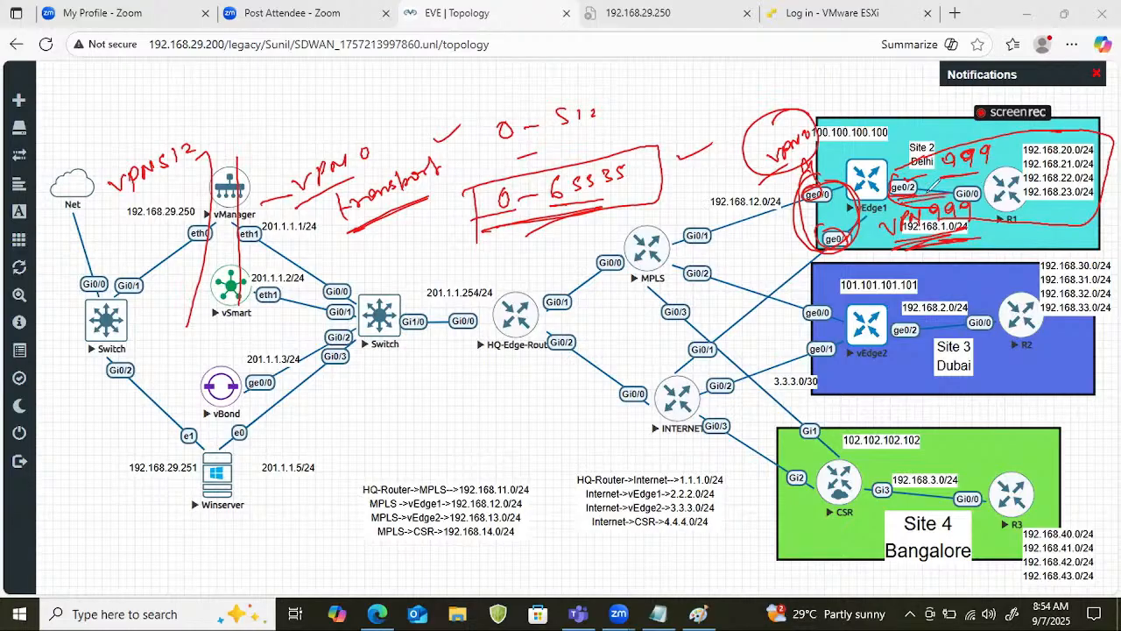
Write an underlined "Service VPN" heading and circled "0" and "512", joining the two circled numbers with a bracket.
mouse_move(660, 91)
mouse_down()
mouse_move(650, 103)
mouse_move(738, 70)
mouse_move(666, 123)
mouse_move(794, 63)
mouse_up()
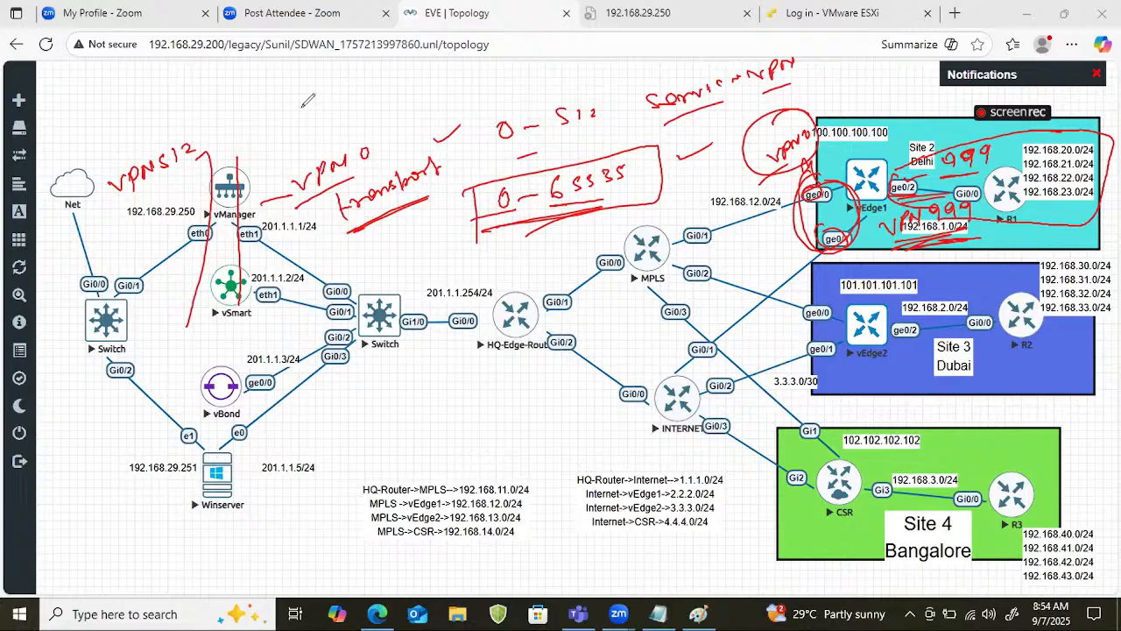
drag(309, 93, 304, 94)
click(320, 112)
drag(284, 137, 397, 106)
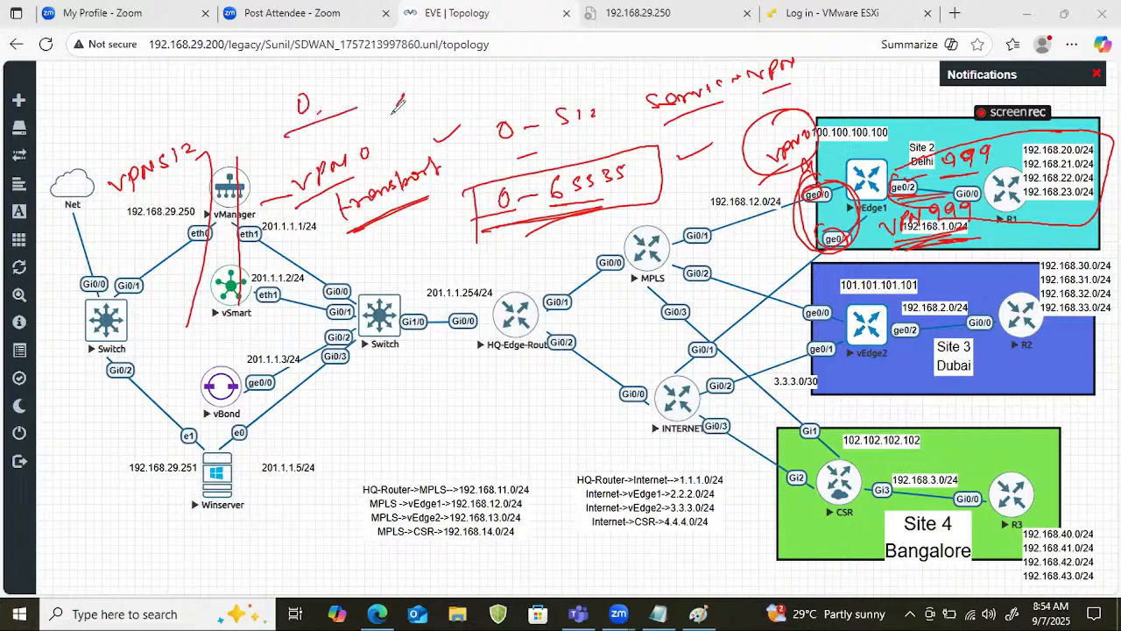
mouse_move(435, 70)
mouse_down()
mouse_move(427, 84)
mouse_move(469, 80)
mouse_move(400, 72)
mouse_up()
drag(307, 74, 230, 115)
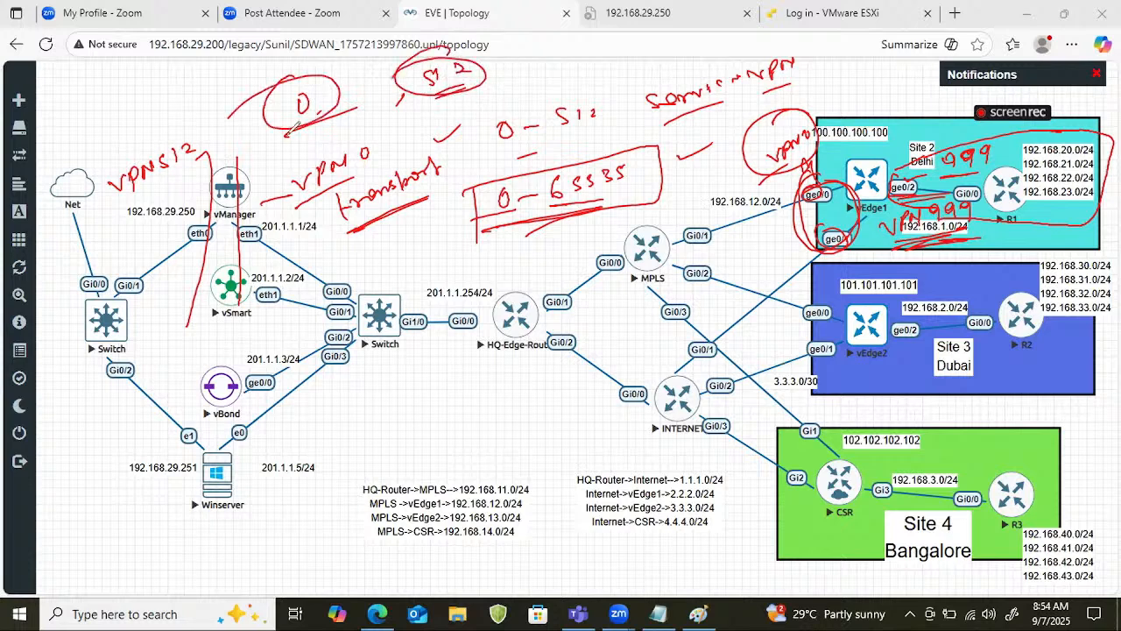
drag(491, 88, 517, 65)
mouse_move(325, 114)
mouse_down()
mouse_move(318, 149)
mouse_move(487, 82)
mouse_move(477, 112)
mouse_up()
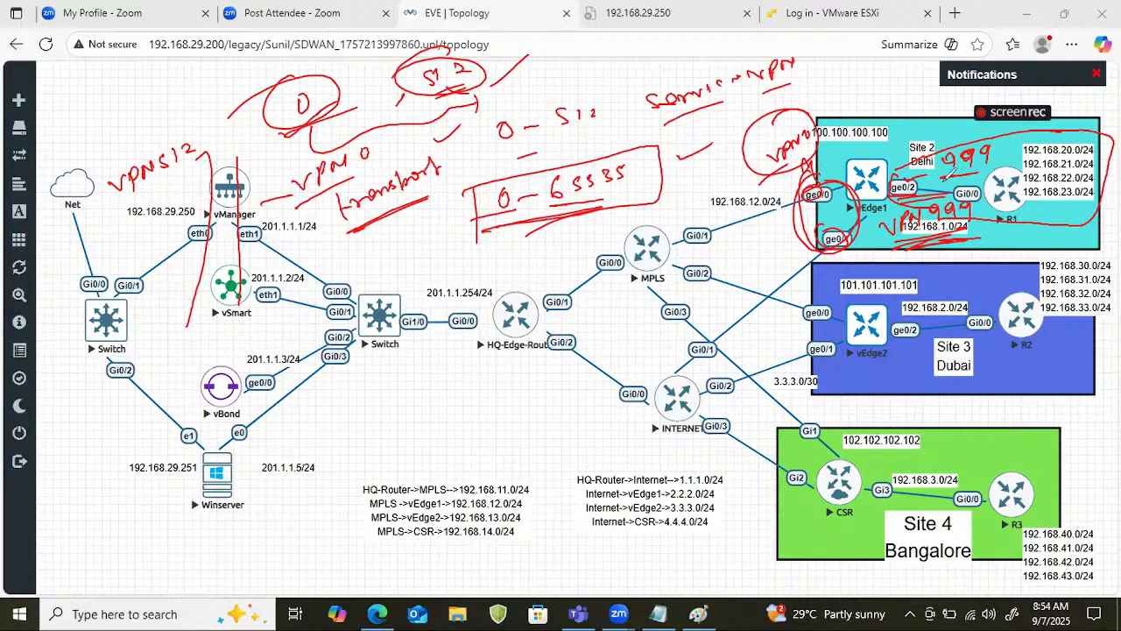
Circle the upper "999" label with an arrow, add a circled note above vEdge1, and clear all annotations.
mouse_move(950, 177)
mouse_down()
mouse_move(995, 144)
mouse_move(946, 170)
mouse_move(964, 109)
mouse_move(950, 119)
mouse_move(968, 131)
mouse_up()
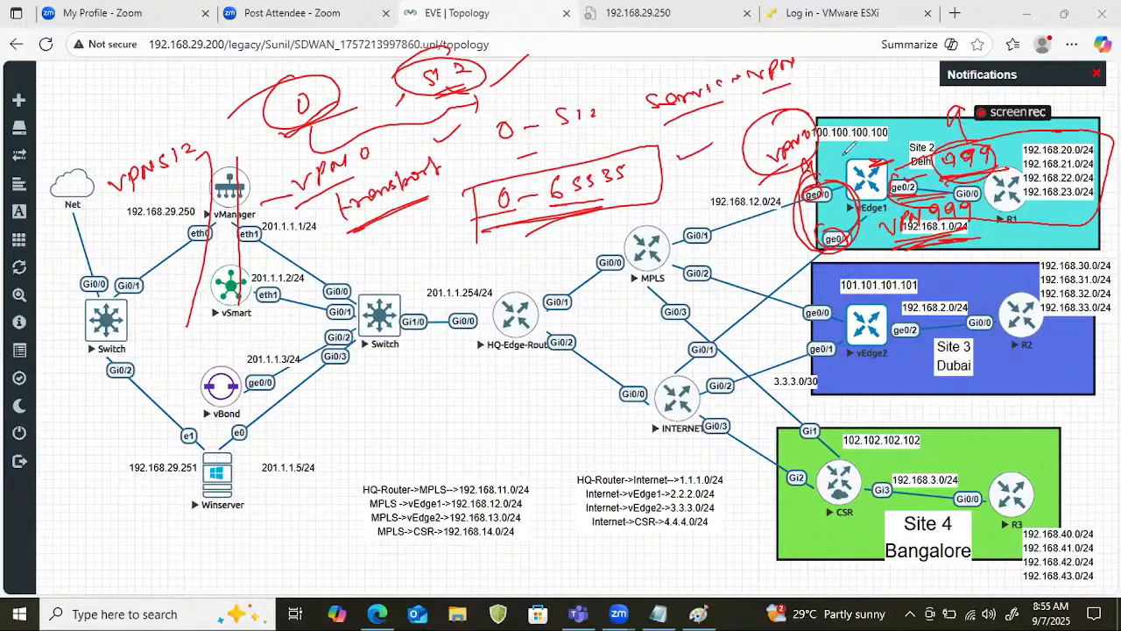
drag(846, 151, 897, 131)
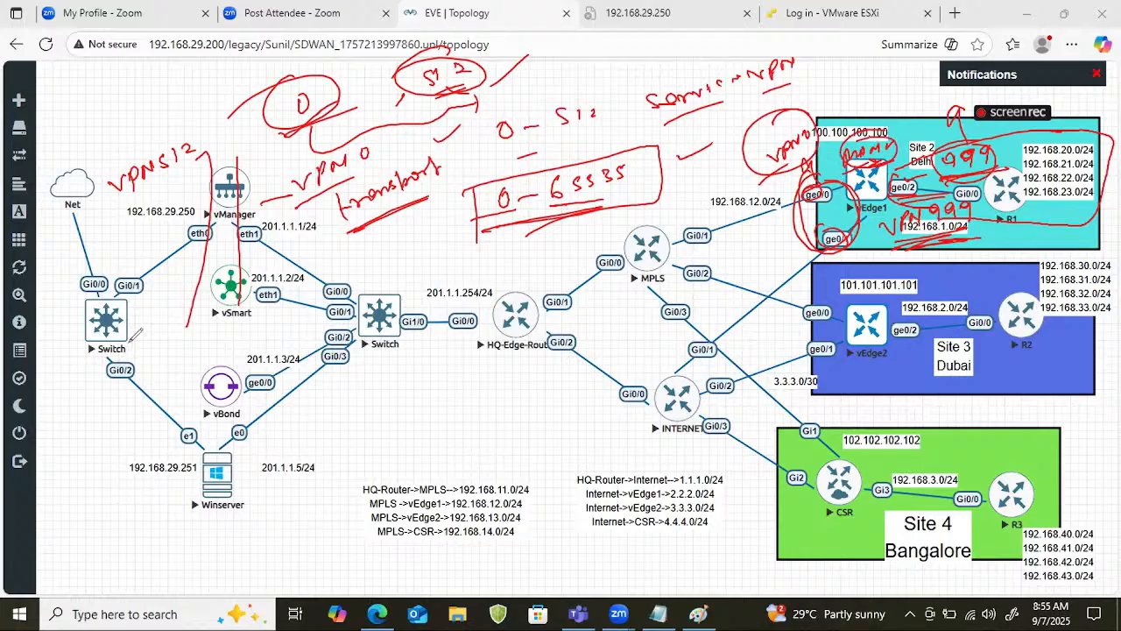
key(e)
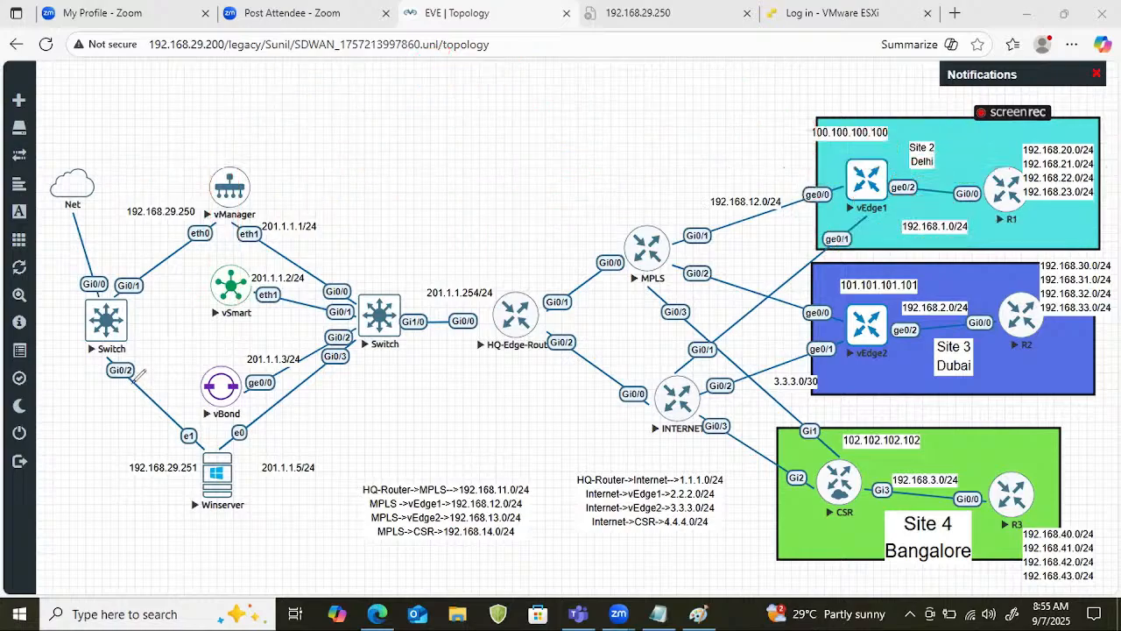
Write a circled, underlined "OOB" above the topology with a line leading out of it.
mouse_move(565, 89)
mouse_down()
mouse_move(590, 98)
mouse_move(568, 133)
mouse_move(610, 122)
mouse_move(581, 72)
mouse_move(528, 111)
mouse_up()
drag(688, 95, 694, 85)
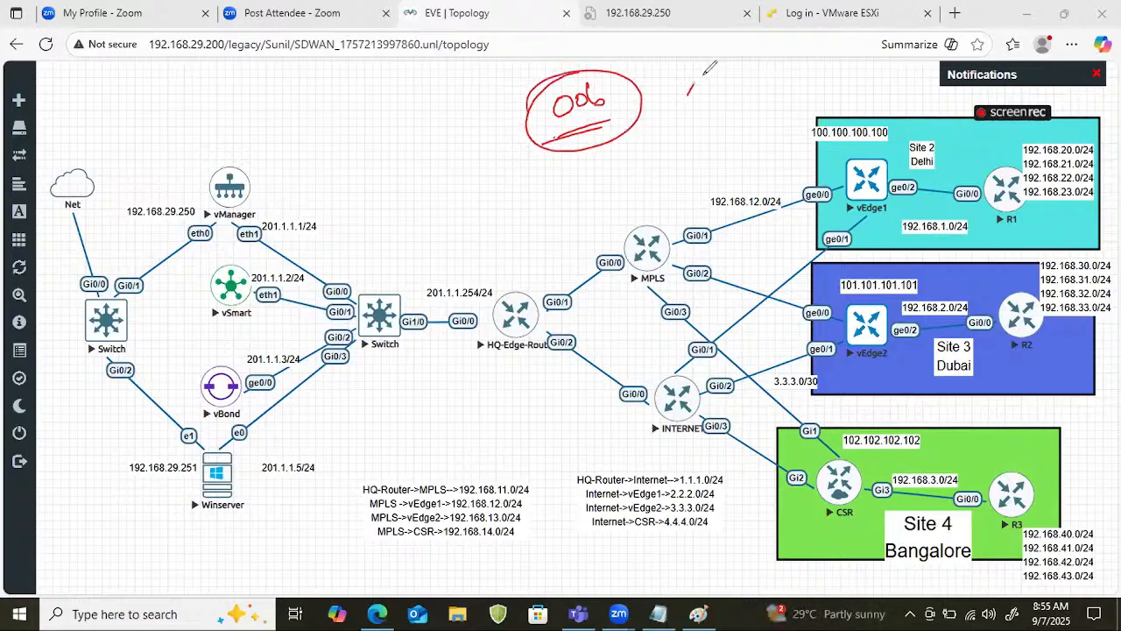
drag(624, 112, 683, 86)
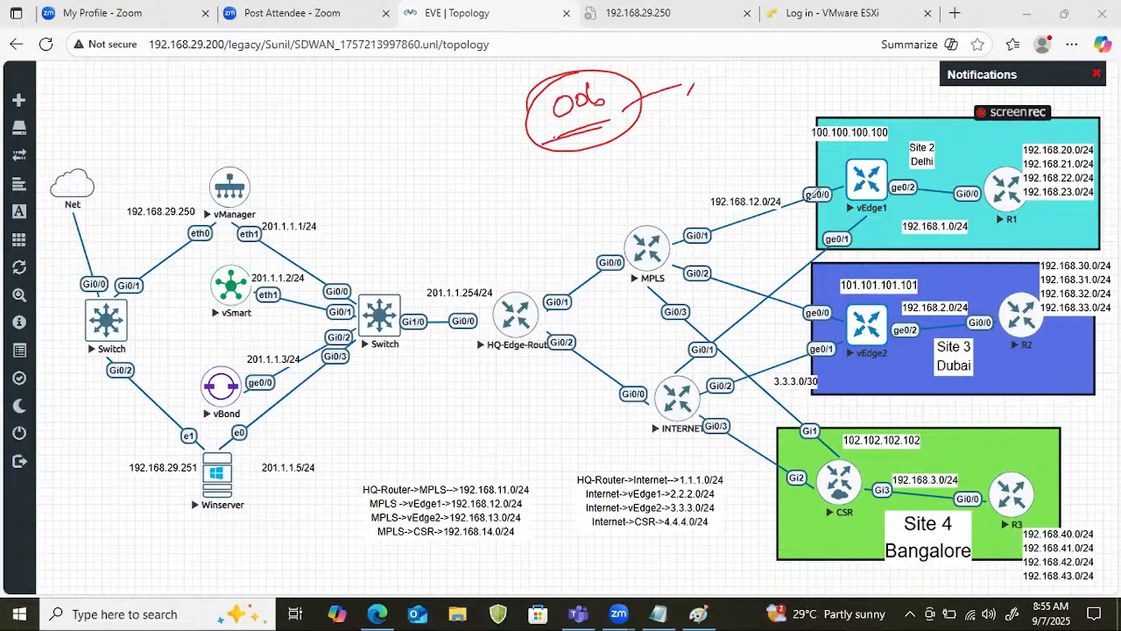
Loop around vEdge1's ge0/0 and ge0/1, sketch box-shaped devices above linked to the circled vEdge1, and clear the drawing.
drag(867, 165, 893, 105)
mouse_move(843, 175)
mouse_down()
mouse_move(837, 258)
mouse_move(876, 224)
mouse_up()
mouse_move(889, 114)
mouse_down()
mouse_move(899, 88)
mouse_move(924, 88)
mouse_move(895, 111)
mouse_up()
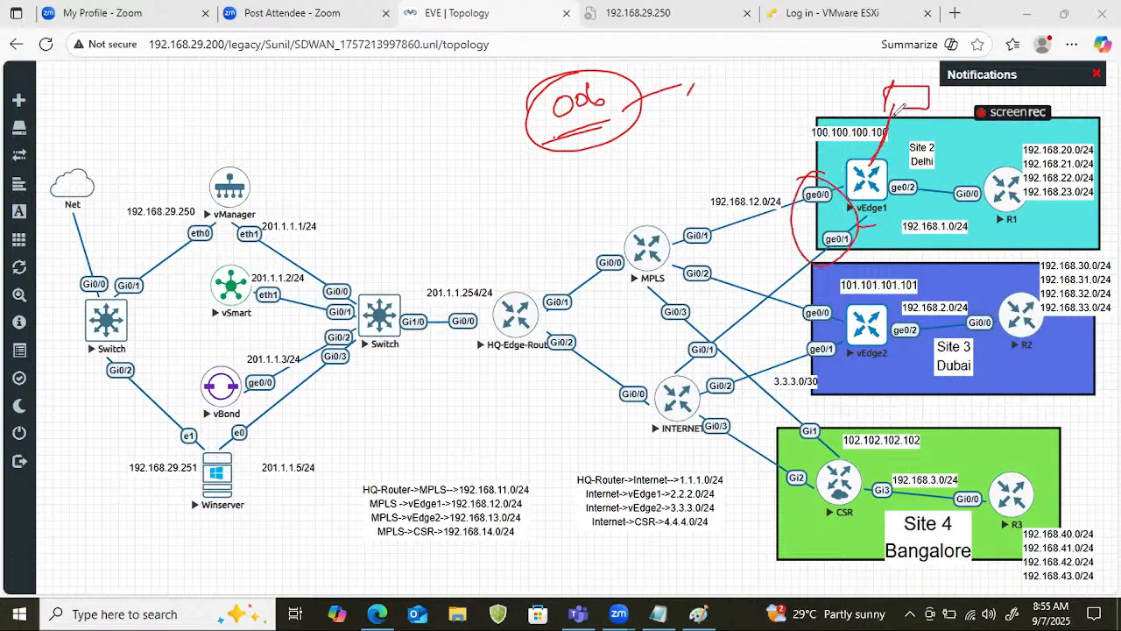
mouse_move(838, 89)
mouse_down()
mouse_move(892, 91)
mouse_move(869, 133)
mouse_move(882, 158)
mouse_move(846, 169)
mouse_up()
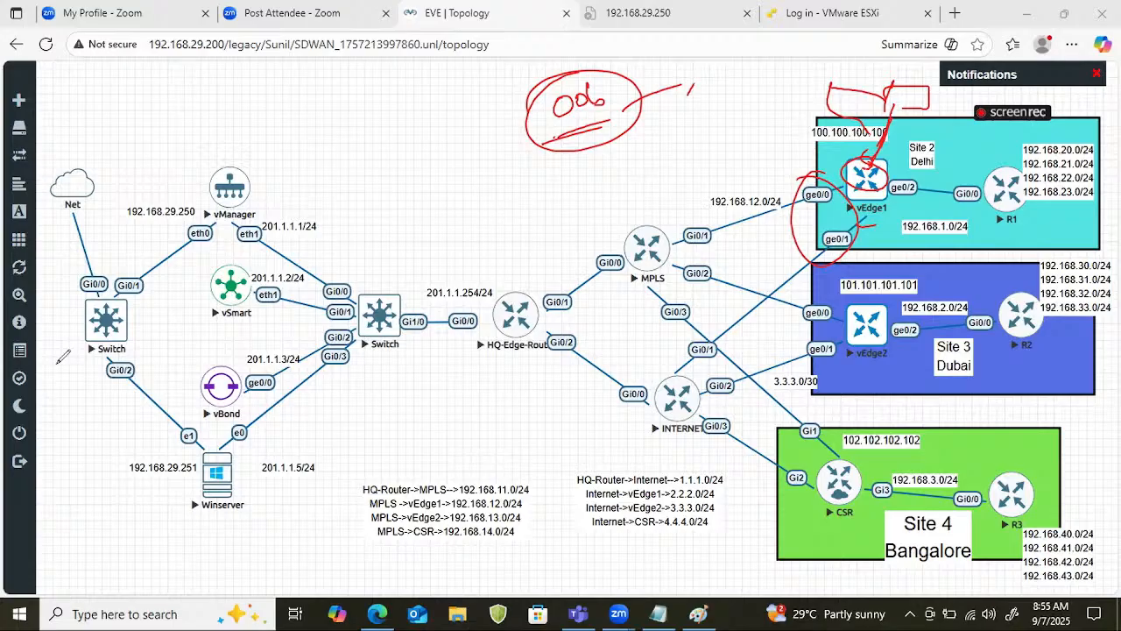
key(Escape)
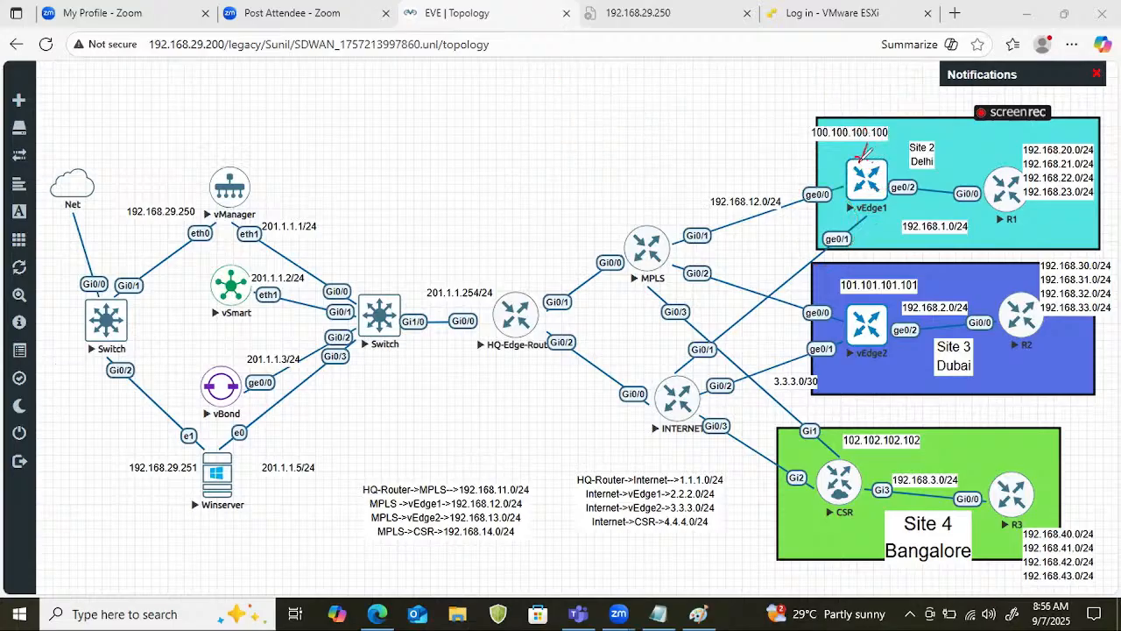
Sketch a box above vEdge1 linked to its upper edge and draw an arrow from that connection to a circled "VPN 512".
drag(860, 161, 867, 107)
mouse_move(862, 98)
mouse_down()
mouse_move(896, 83)
mouse_move(868, 102)
mouse_up()
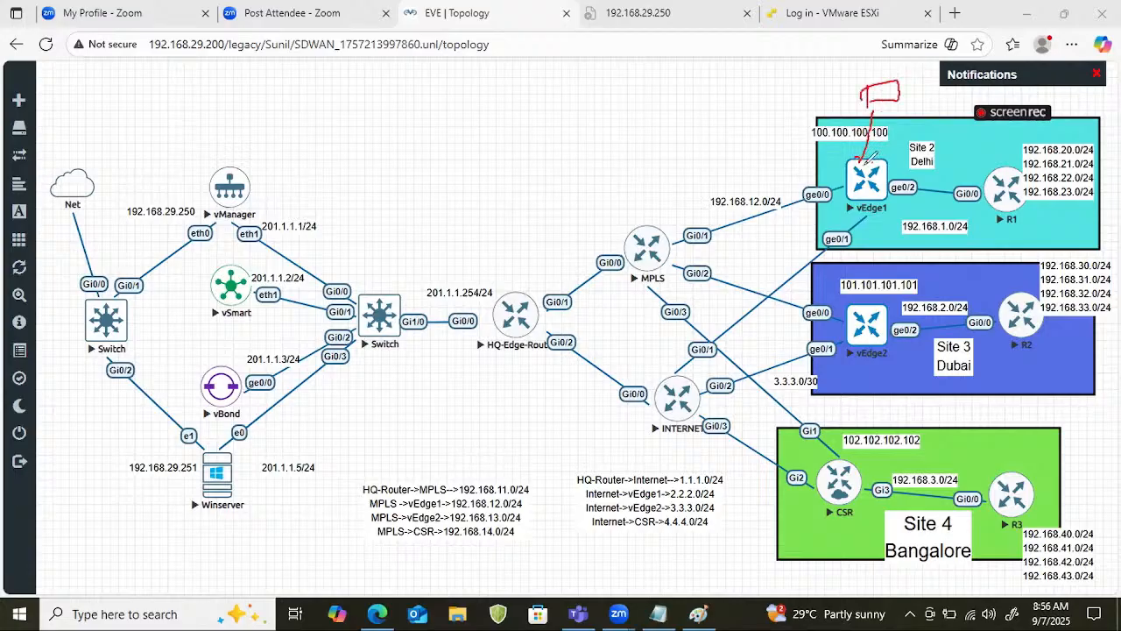
mouse_move(862, 161)
mouse_down()
mouse_move(777, 140)
mouse_move(790, 149)
mouse_up()
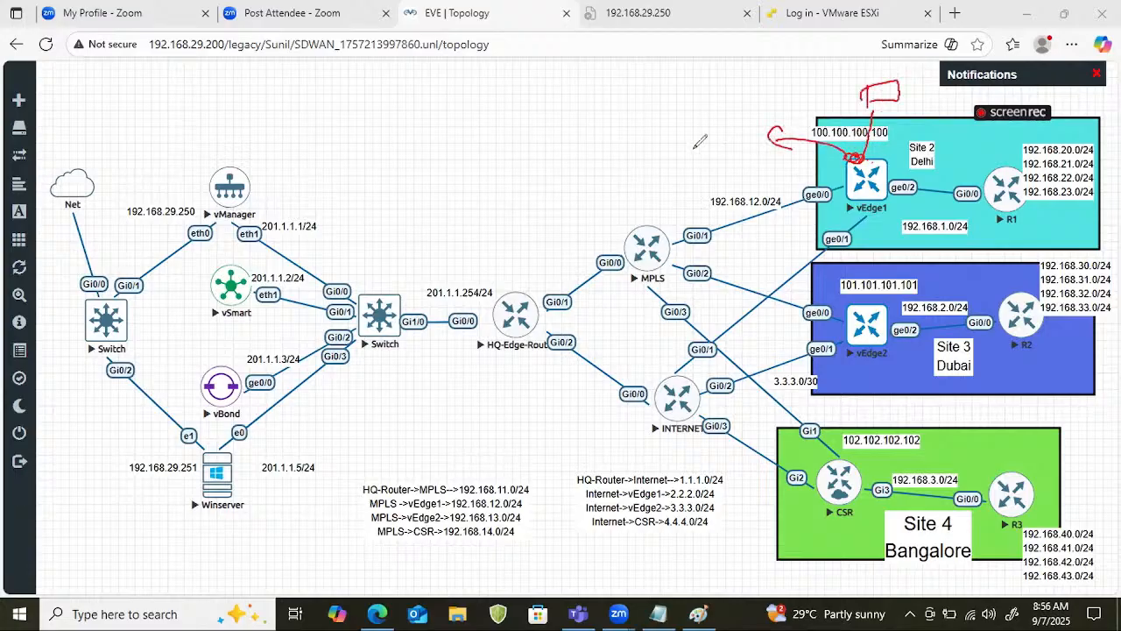
mouse_move(671, 135)
mouse_down()
mouse_move(752, 106)
mouse_move(691, 89)
mouse_move(611, 149)
mouse_up()
drag(682, 157, 707, 155)
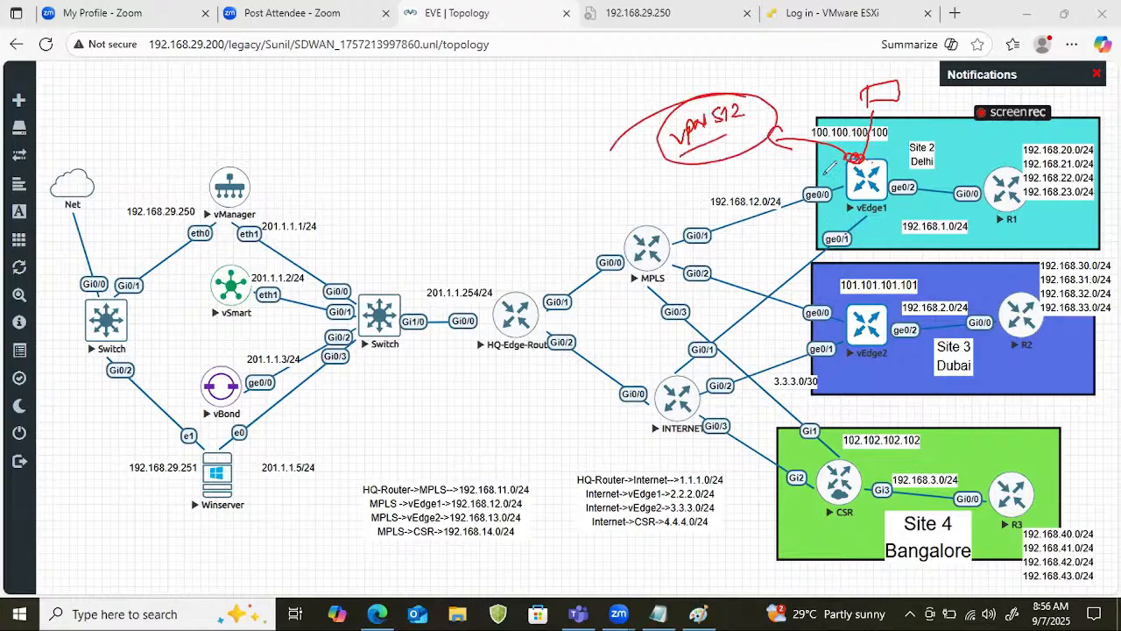
Cross out vEdge1's ge0/0 and ge0/1 interfaces and put a check mark over vManager.
mouse_move(778, 186)
mouse_down()
mouse_move(822, 198)
mouse_move(804, 207)
mouse_up()
mouse_move(807, 230)
mouse_down()
mouse_move(846, 254)
mouse_move(831, 238)
mouse_up()
drag(196, 185, 261, 142)
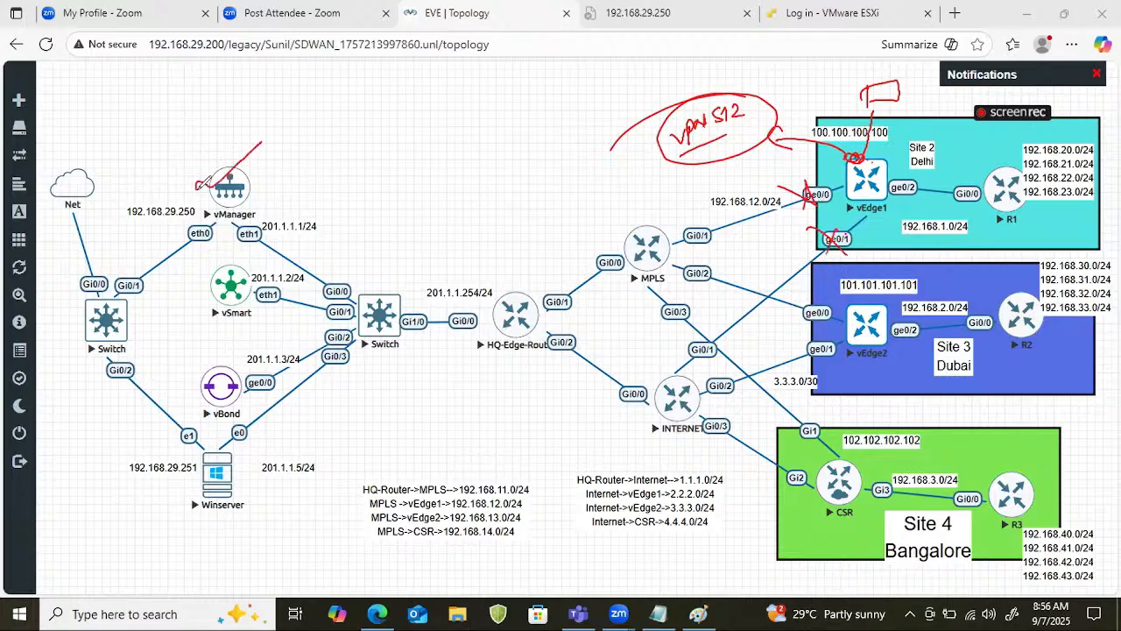
Trace the link from the sketched box to a circled vEdge1, and mark over and loop its ge0/0 and ge0/1 links.
mouse_move(889, 83)
mouse_down()
mouse_move(863, 158)
mouse_move(886, 162)
mouse_move(854, 211)
mouse_up()
drag(859, 159, 876, 205)
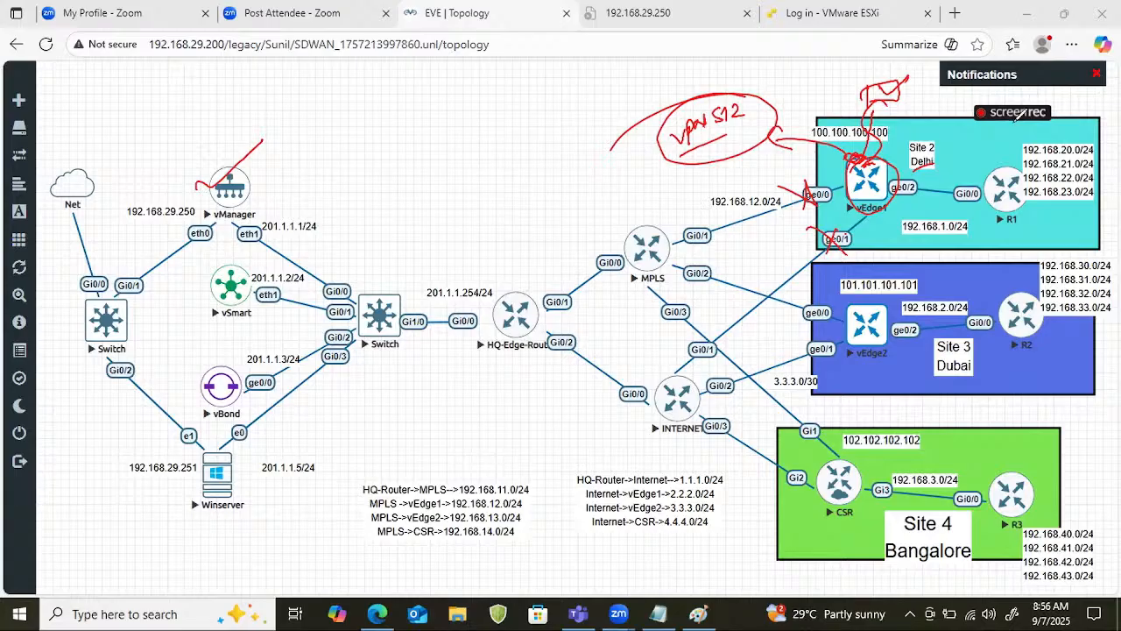
mouse_move(860, 164)
mouse_down()
mouse_move(863, 206)
mouse_move(773, 201)
mouse_up()
drag(876, 210, 790, 278)
mouse_move(814, 173)
mouse_down()
mouse_move(810, 210)
mouse_move(846, 254)
mouse_up()
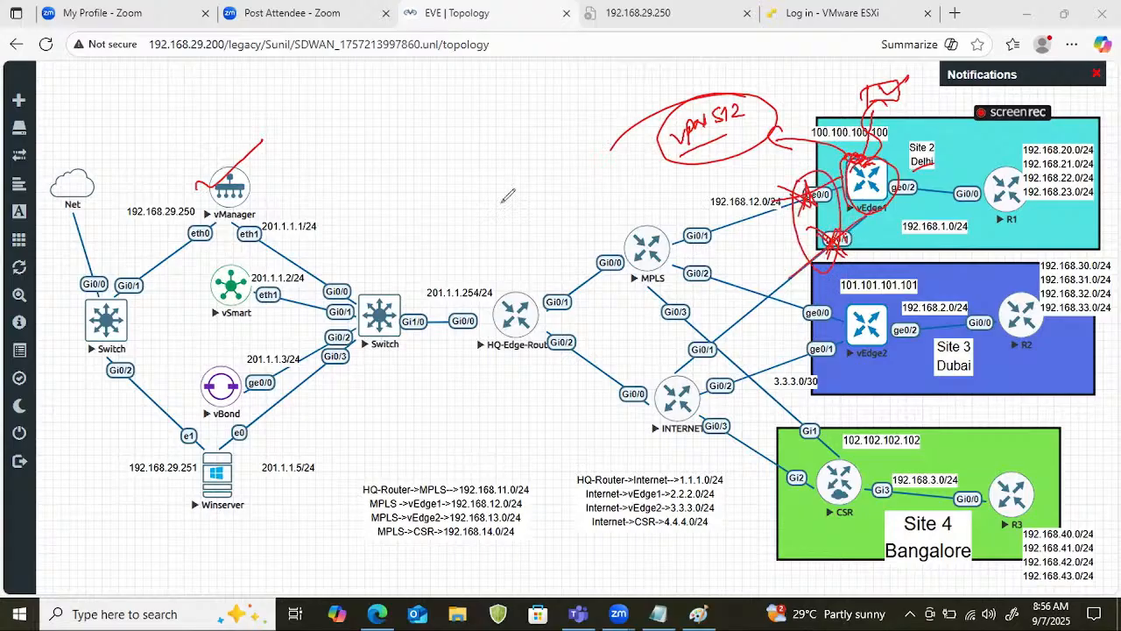
Write a circled "vedge" above vManager, draw an arc from vManager to the Site 2 box, and add a short underlined note beneath the arc.
mouse_move(225, 164)
mouse_down()
mouse_move(262, 141)
mouse_move(282, 105)
mouse_move(337, 70)
mouse_move(335, 96)
mouse_move(355, 77)
mouse_up()
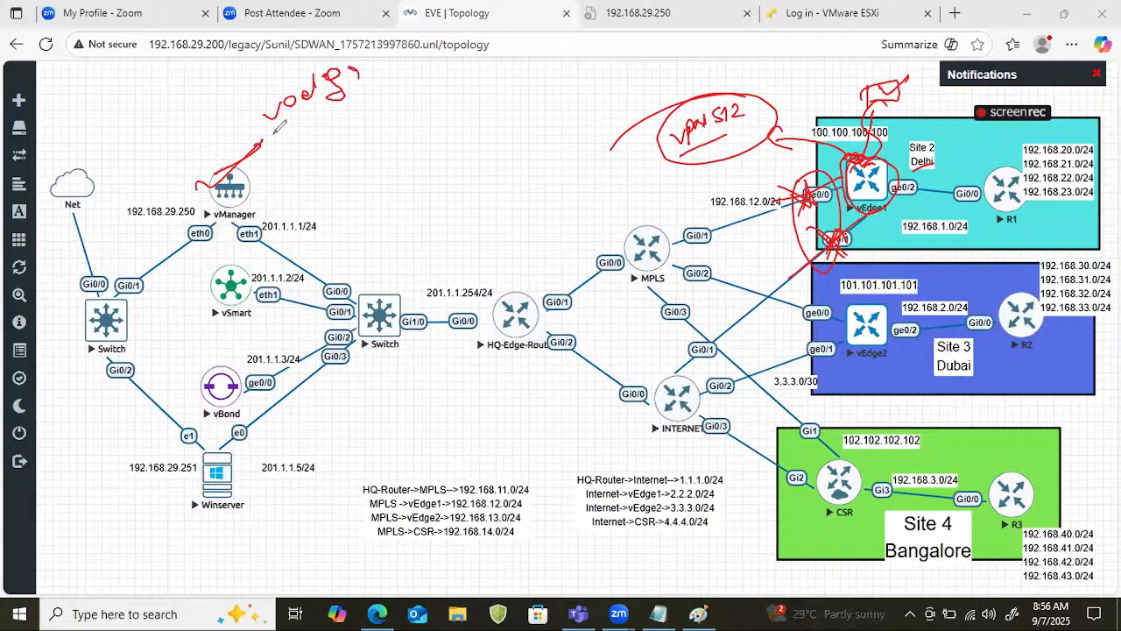
drag(263, 140, 405, 60)
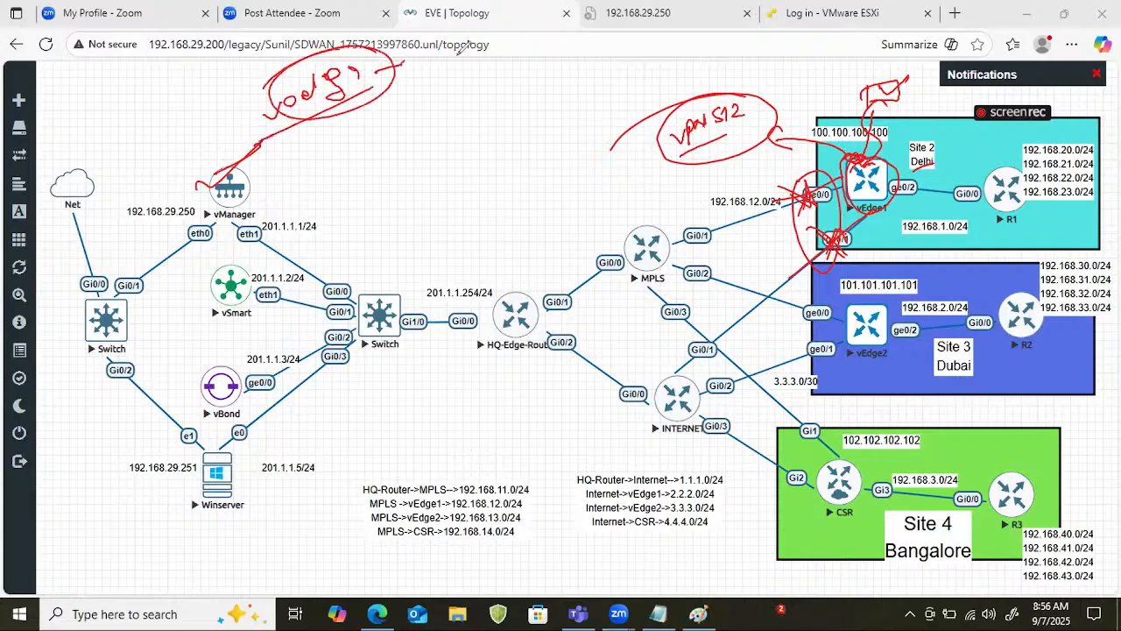
mouse_move(280, 185)
mouse_down()
mouse_move(288, 172)
mouse_move(760, 74)
mouse_move(819, 118)
mouse_up()
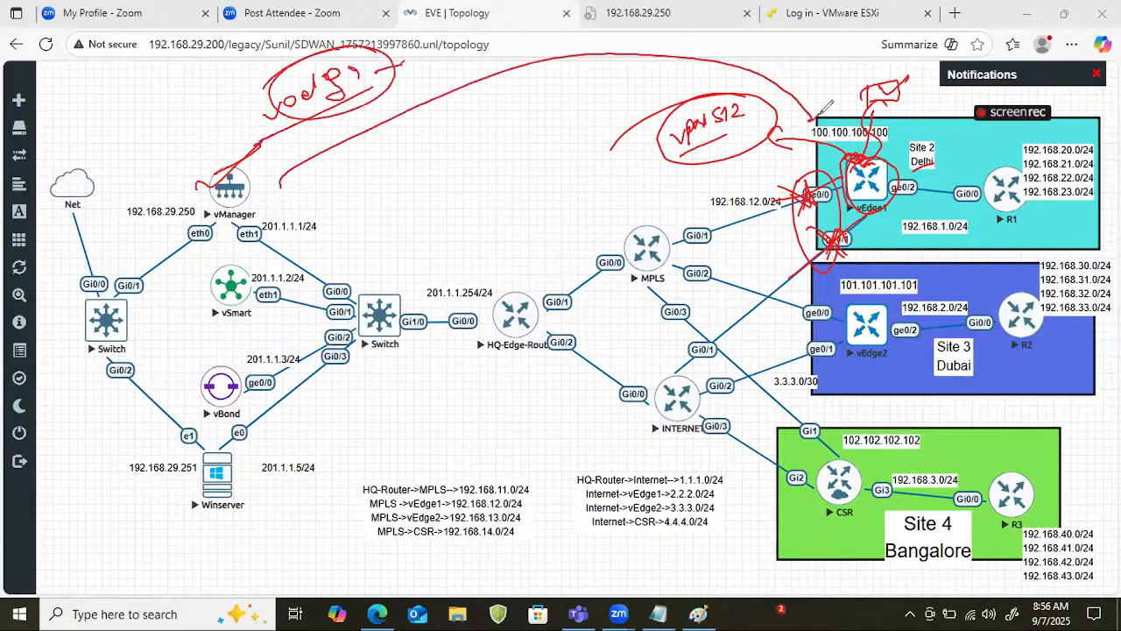
mouse_move(440, 104)
mouse_down()
mouse_move(442, 133)
mouse_move(513, 98)
mouse_up()
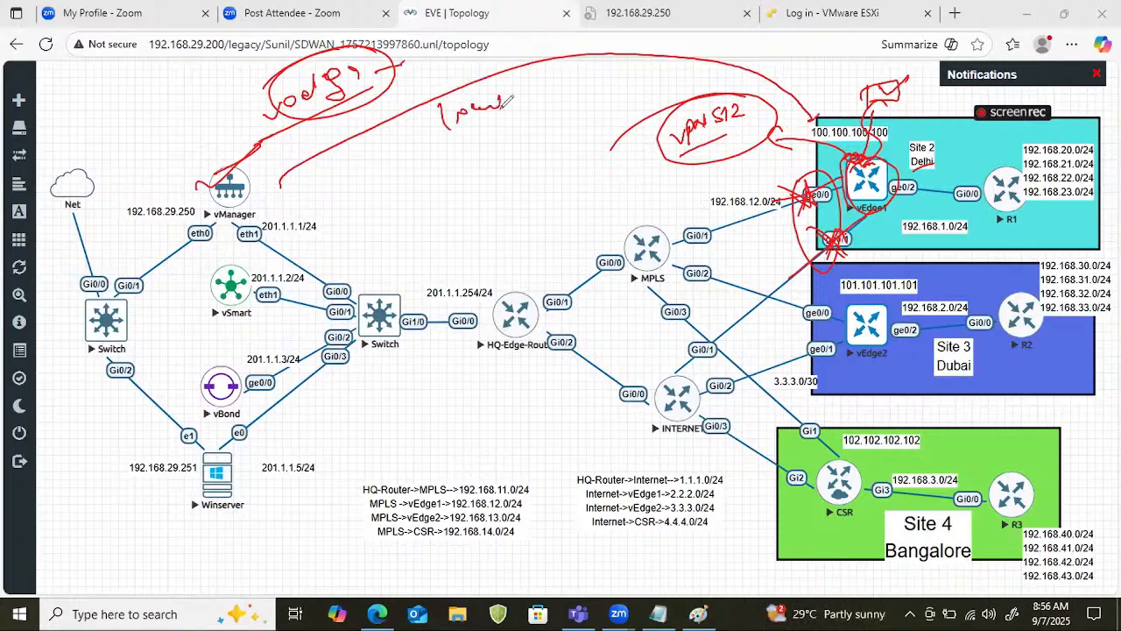
drag(438, 136, 512, 112)
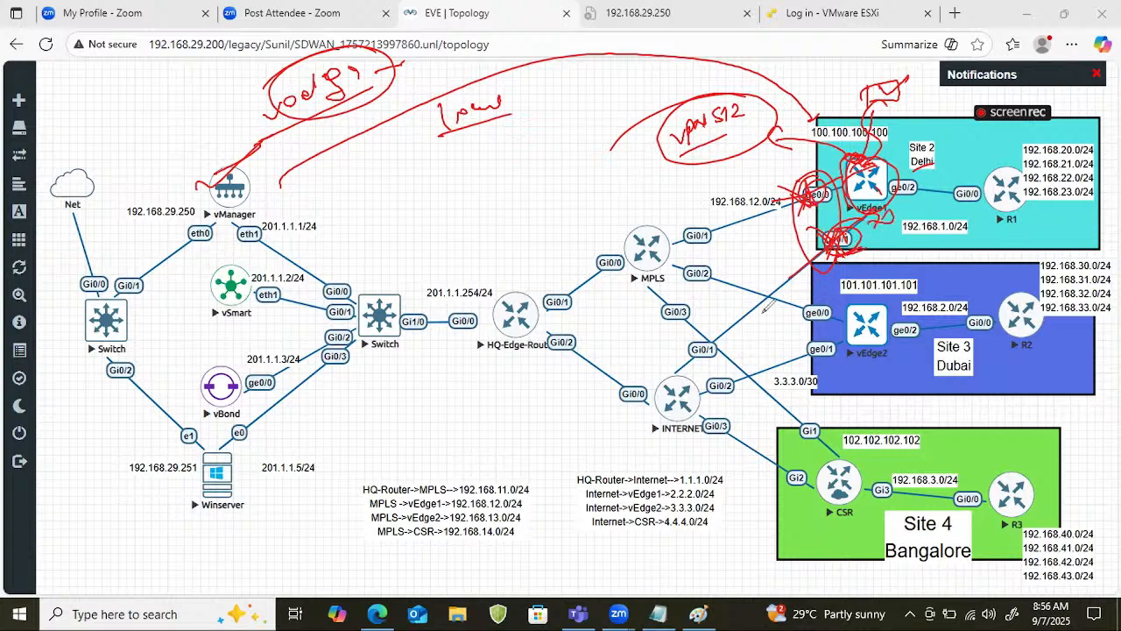
Trace vEdge1's ge0/0 and ge0/1 links to the MPLS and INTERNET routers, and clear the drawing.
drag(693, 350, 717, 341)
drag(652, 249, 710, 225)
drag(846, 187, 660, 245)
drag(661, 246, 811, 205)
drag(879, 243, 762, 332)
mouse_move(662, 413)
mouse_down()
mouse_move(702, 378)
mouse_move(685, 355)
mouse_up()
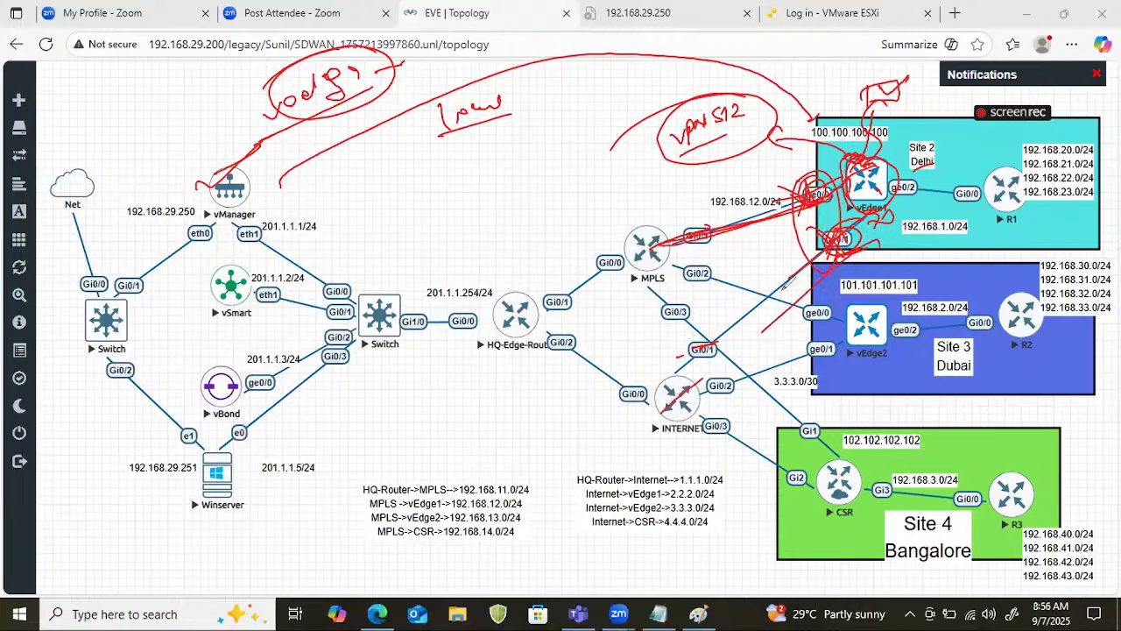
drag(783, 290, 942, 158)
drag(703, 348, 776, 287)
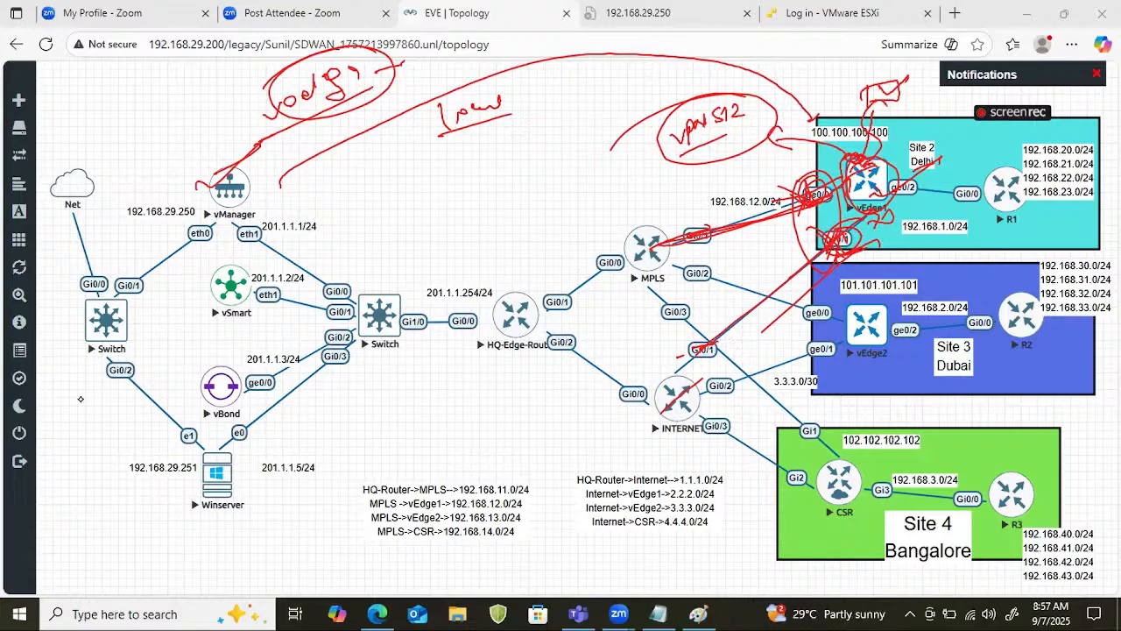
key(e)
Mark vEdge1, write a circled "Ini" and an underlined "Basic" beside vManager, and put marks on vSmart and vBond.
drag(847, 175, 877, 167)
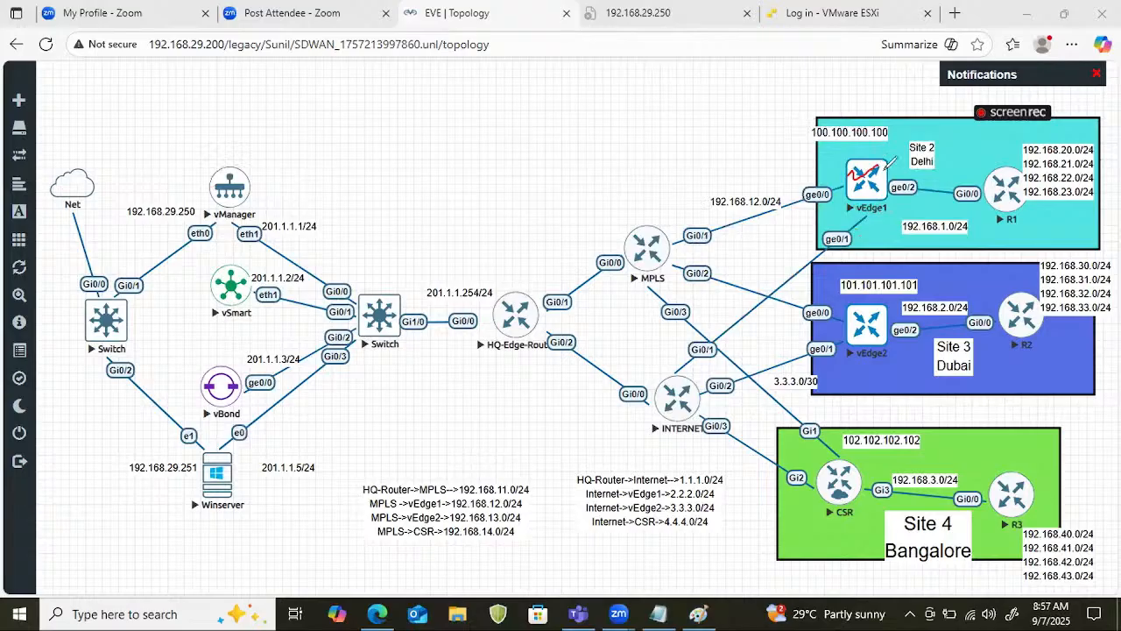
mouse_move(259, 176)
mouse_down()
mouse_move(250, 183)
mouse_move(268, 184)
mouse_up()
mouse_move(279, 142)
mouse_down()
mouse_move(261, 179)
mouse_move(375, 127)
mouse_up()
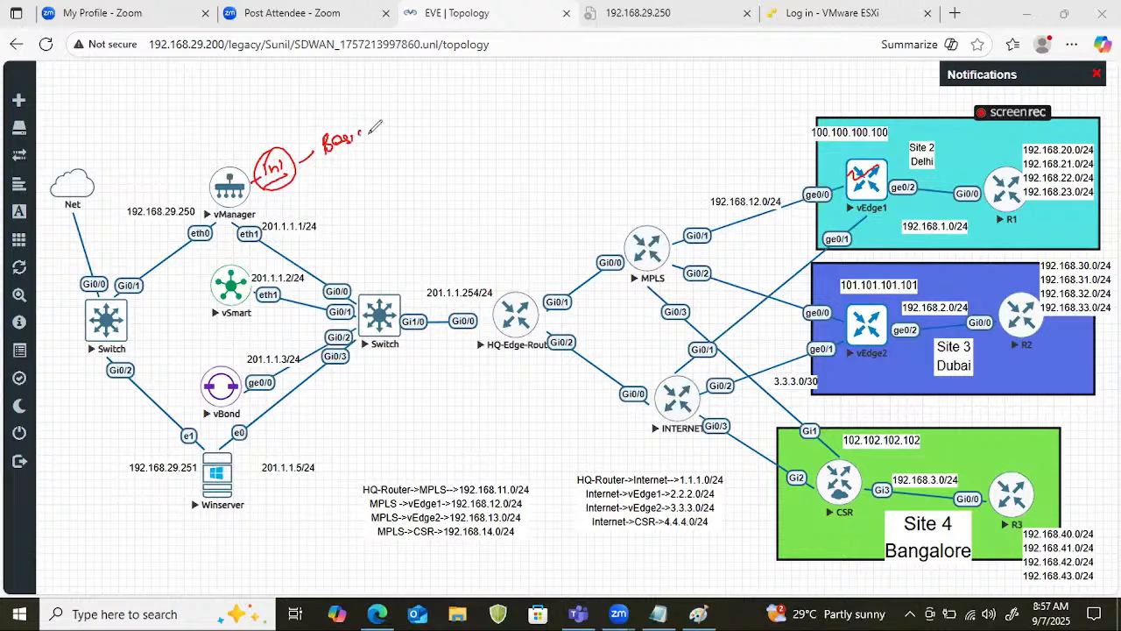
drag(324, 166, 382, 138)
drag(235, 277, 282, 252)
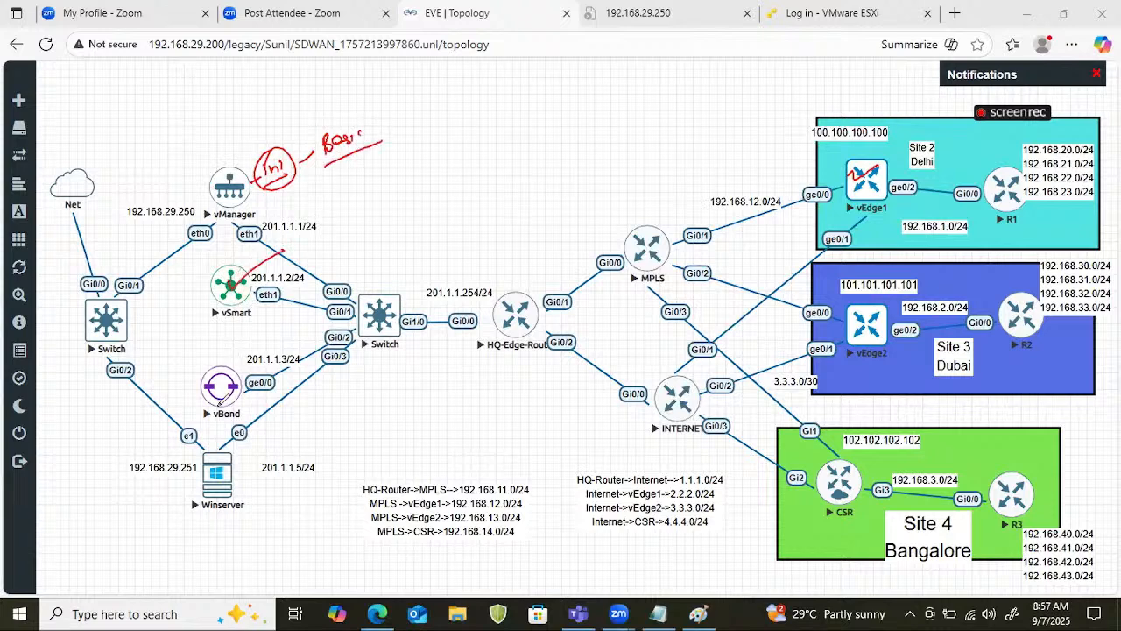
drag(218, 392, 239, 379)
Circle vEdge1, add a short underlined note beside it, and draw a long line connecting vEdge1 to vBond.
mouse_move(880, 160)
mouse_down()
mouse_move(868, 180)
mouse_move(852, 145)
mouse_move(837, 143)
mouse_up()
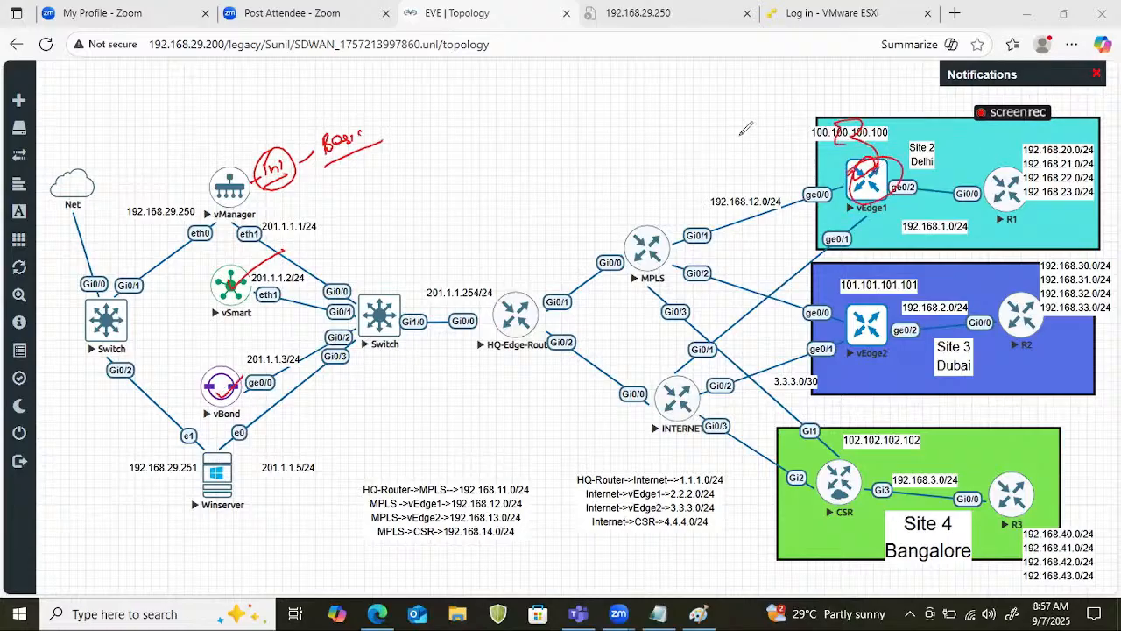
mouse_move(771, 101)
mouse_down()
mouse_move(756, 128)
mouse_move(783, 119)
mouse_up()
mouse_move(798, 99)
mouse_down()
mouse_move(796, 112)
mouse_move(807, 111)
mouse_up()
mouse_move(745, 143)
mouse_down()
mouse_move(823, 131)
mouse_move(877, 163)
mouse_move(230, 375)
mouse_move(254, 375)
mouse_up()
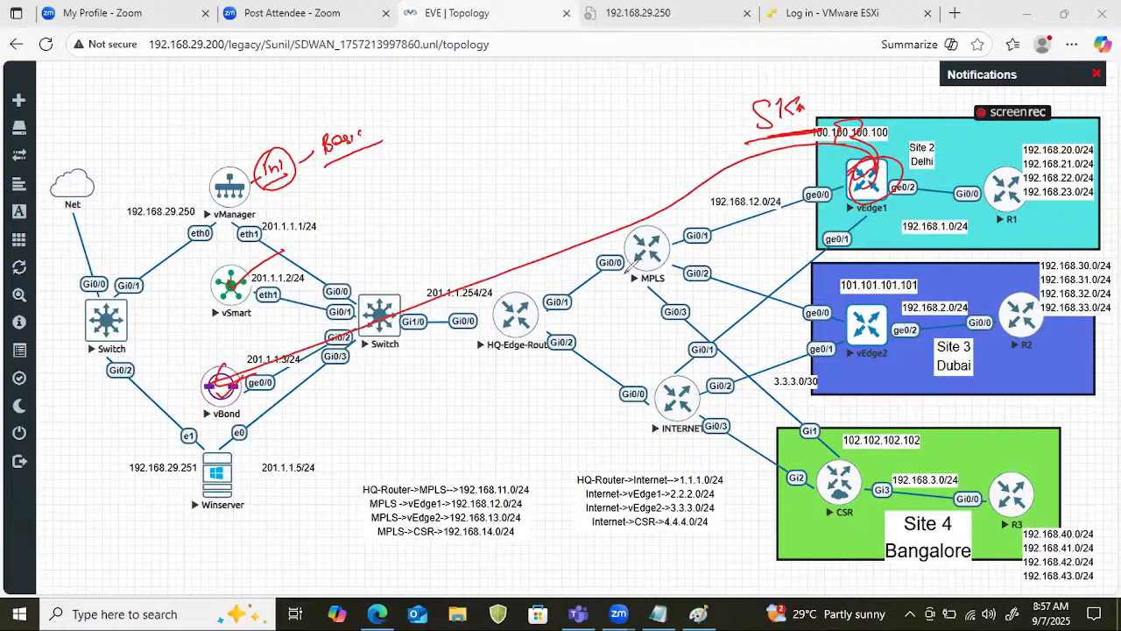
click(838, 205)
drag(569, 197, 574, 234)
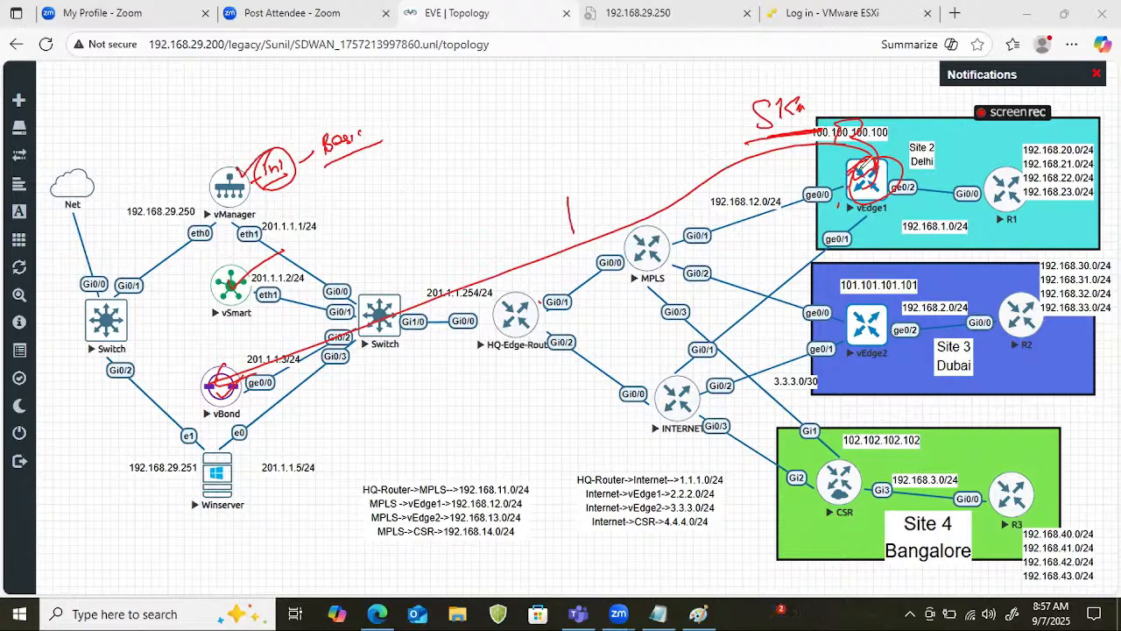
drag(863, 166, 867, 158)
Draw a tall outline around vManager, vSmart and vBond, and mark over the controllers.
drag(129, 128, 180, 162)
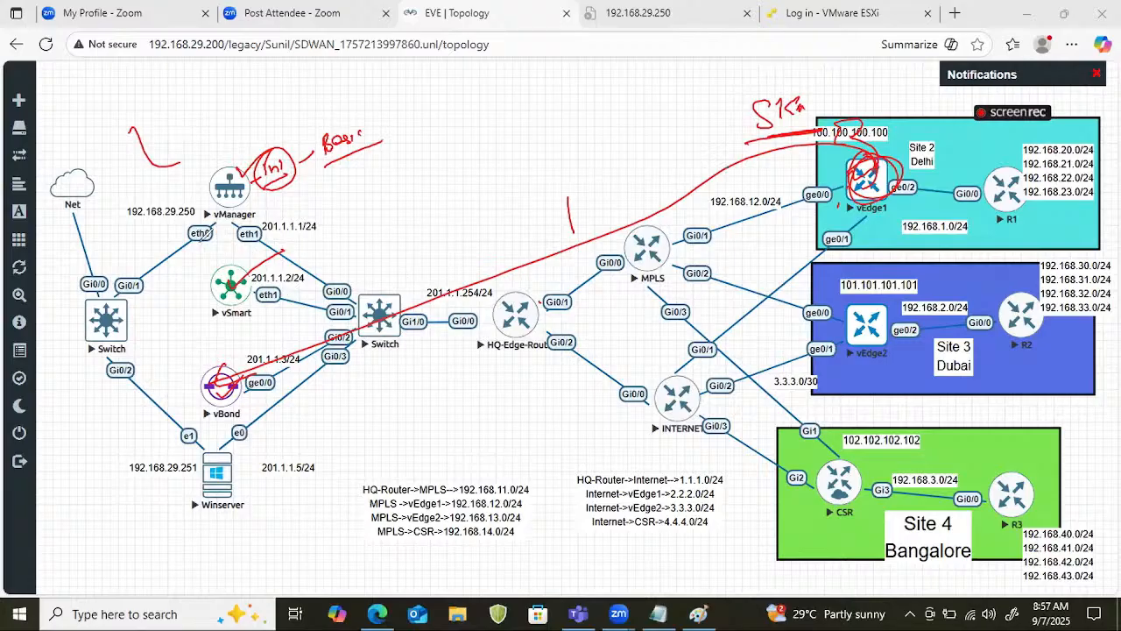
drag(212, 142, 184, 394)
mouse_move(231, 154)
mouse_down()
mouse_move(238, 375)
mouse_move(212, 383)
mouse_up()
drag(211, 287, 238, 278)
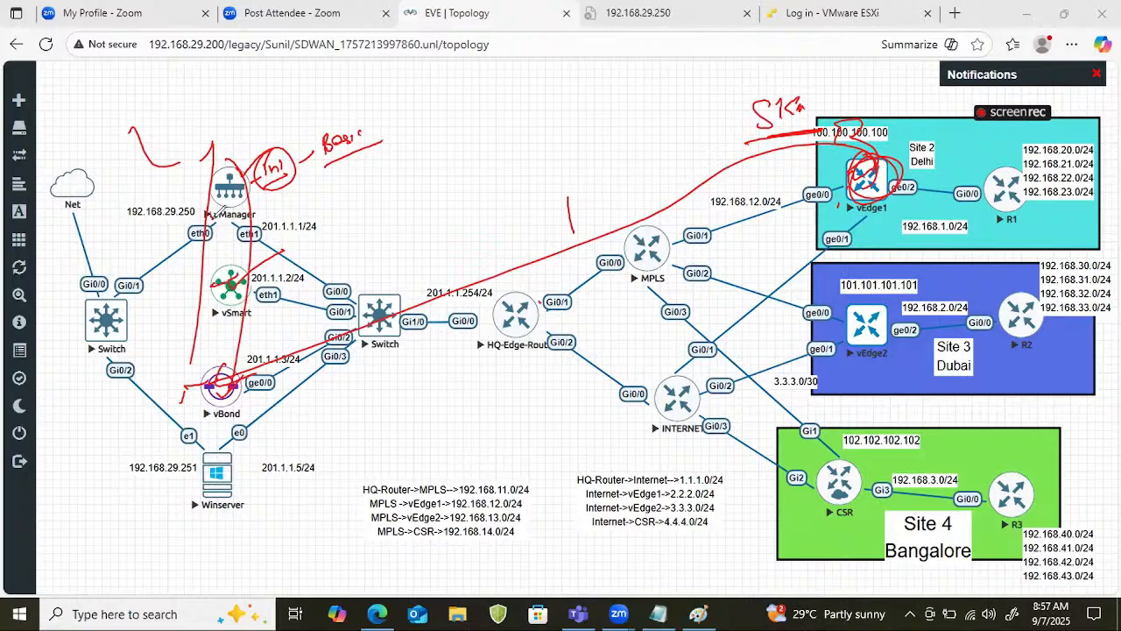
drag(210, 219, 244, 193)
Draw an arrow from Winserver to a circled "CA Server" label, and clear the drawing.
mouse_move(237, 462)
mouse_down()
mouse_move(265, 453)
mouse_move(257, 459)
mouse_up()
mouse_move(286, 444)
mouse_down()
mouse_move(282, 456)
mouse_move(299, 454)
mouse_move(313, 432)
mouse_move(393, 408)
mouse_up()
mouse_move(332, 445)
mouse_down()
mouse_move(359, 440)
mouse_move(289, 415)
mouse_move(378, 417)
mouse_move(436, 389)
mouse_up()
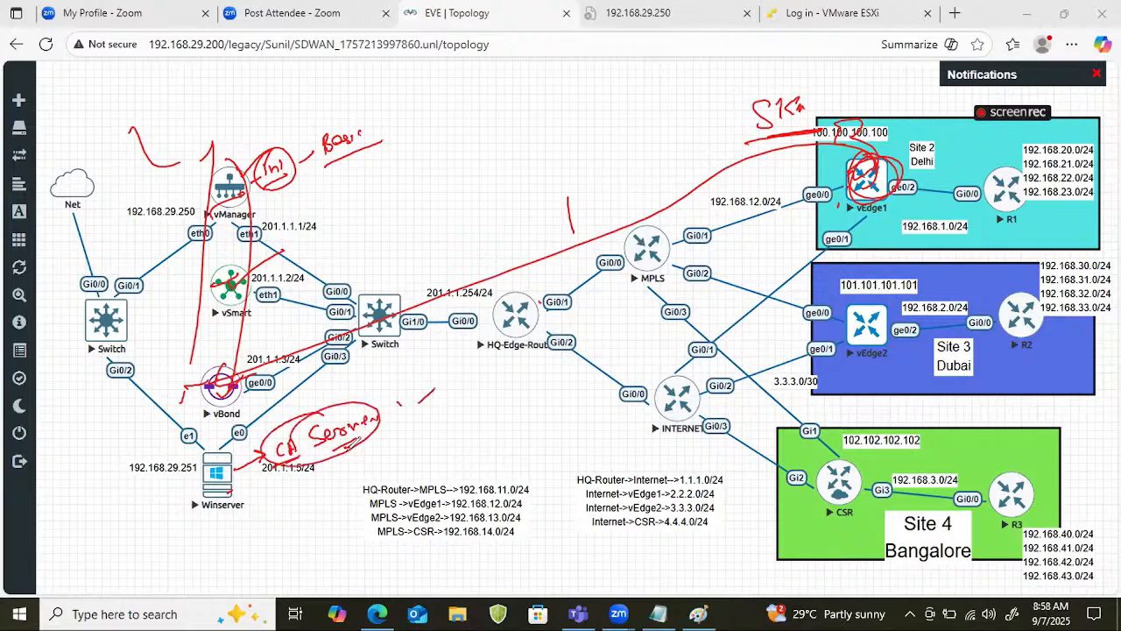
drag(284, 464, 217, 491)
key(e)
Put a mark on vManager, vSmart, vBond, vEdge1 and vEdge2.
drag(240, 170, 256, 163)
drag(227, 276, 246, 262)
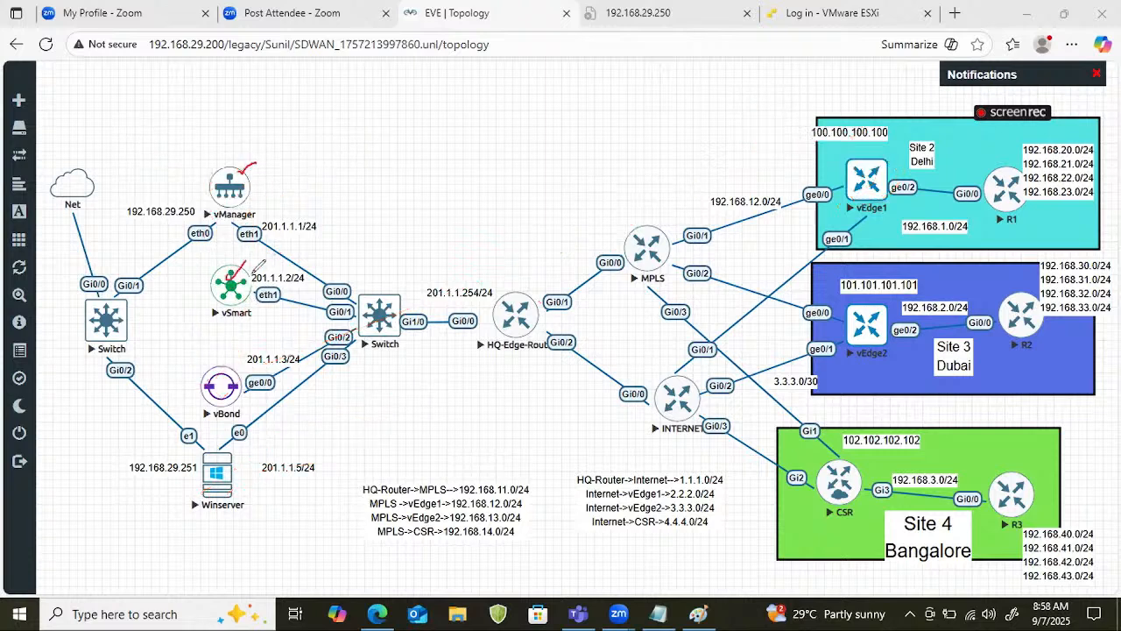
drag(195, 375, 226, 363)
drag(847, 180, 881, 161)
drag(856, 341, 883, 322)
Write "Root Certificate" above the topology and underline both words.
mouse_move(413, 98)
mouse_down()
mouse_move(426, 114)
mouse_move(457, 97)
mouse_up()
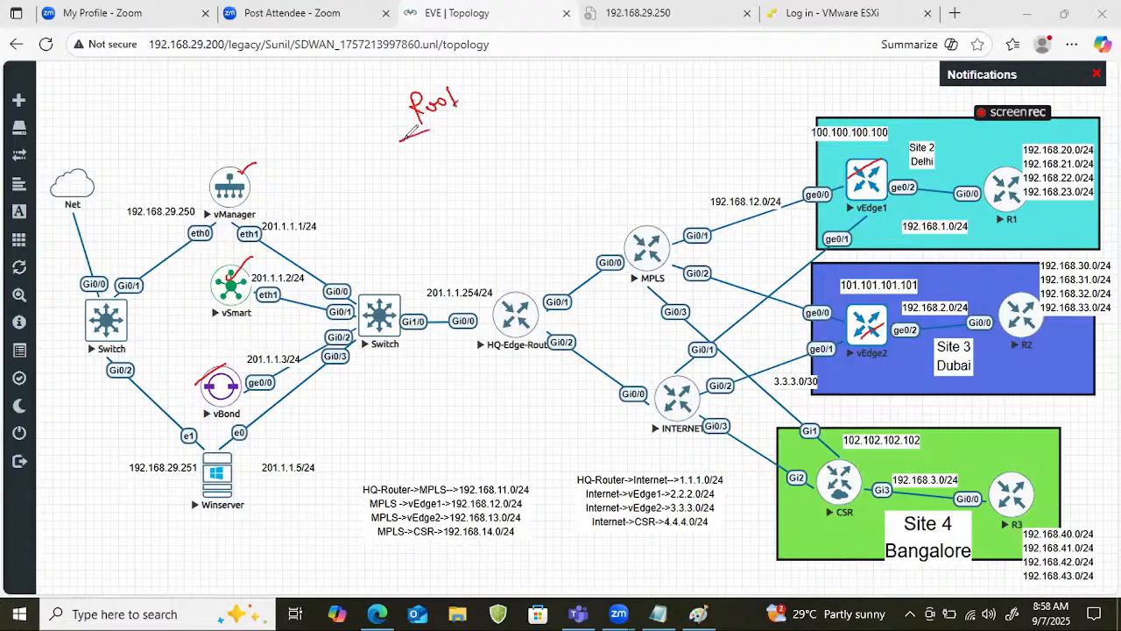
mouse_move(401, 140)
mouse_down()
mouse_move(474, 112)
mouse_move(489, 93)
mouse_move(529, 88)
mouse_up()
mouse_move(524, 79)
mouse_down()
mouse_move(555, 81)
mouse_move(580, 58)
mouse_move(623, 54)
mouse_up()
drag(489, 115, 645, 74)
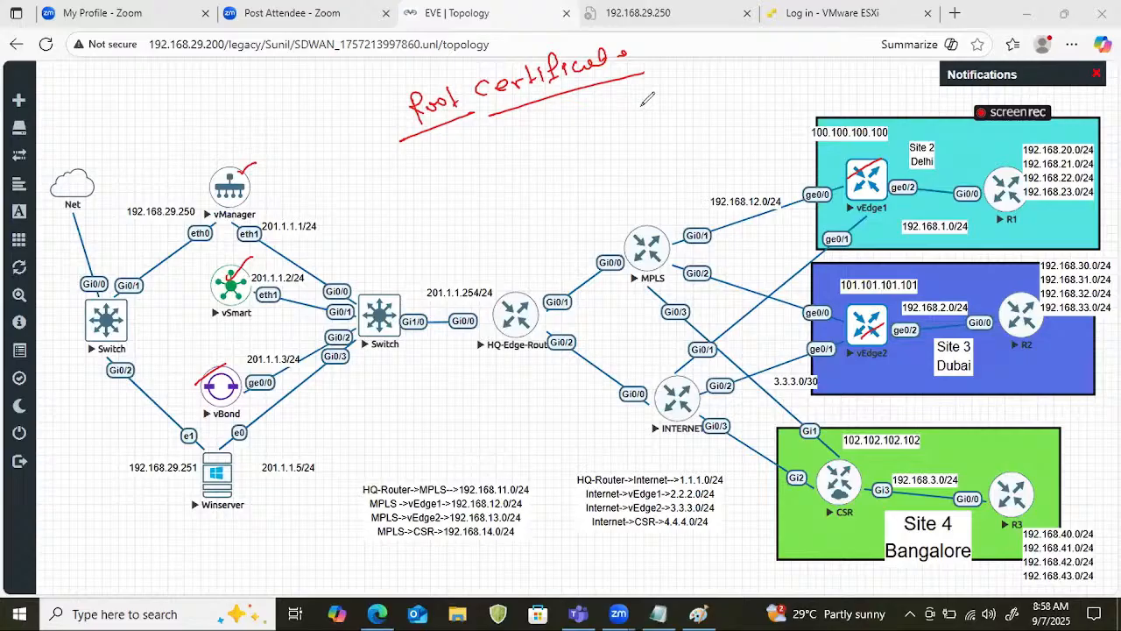
Scribble over Winserver and draw strokes across vManager, vSmart, vBond, vEdge1 and vEdge2.
mouse_move(211, 478)
mouse_down()
mouse_move(237, 486)
mouse_move(232, 515)
mouse_up()
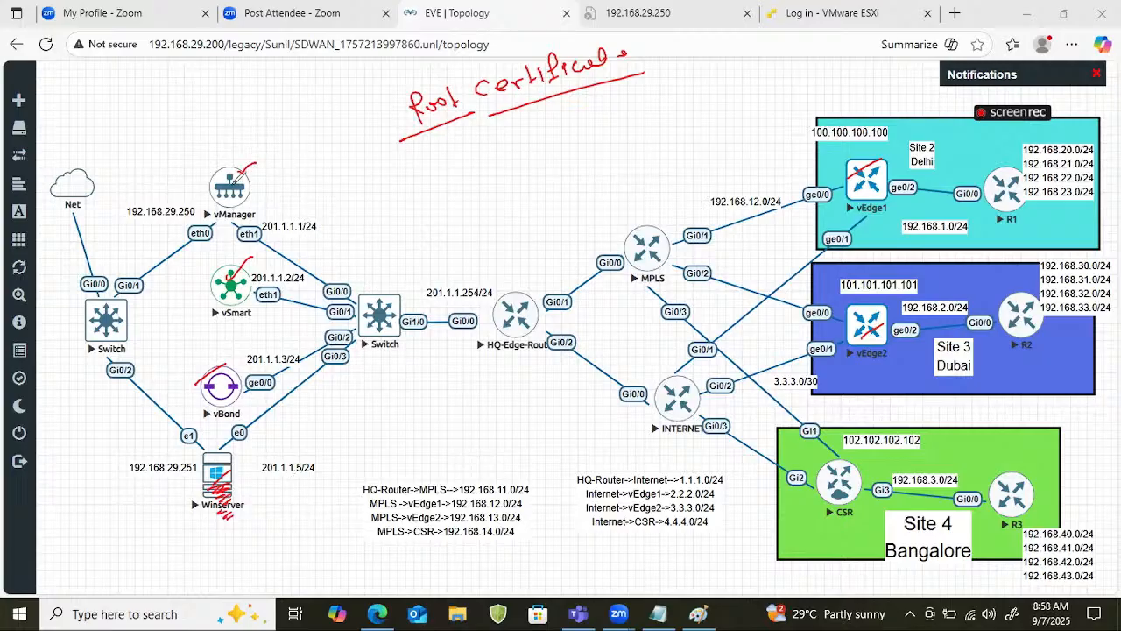
drag(232, 181, 269, 152)
drag(212, 296, 279, 250)
drag(182, 408, 251, 366)
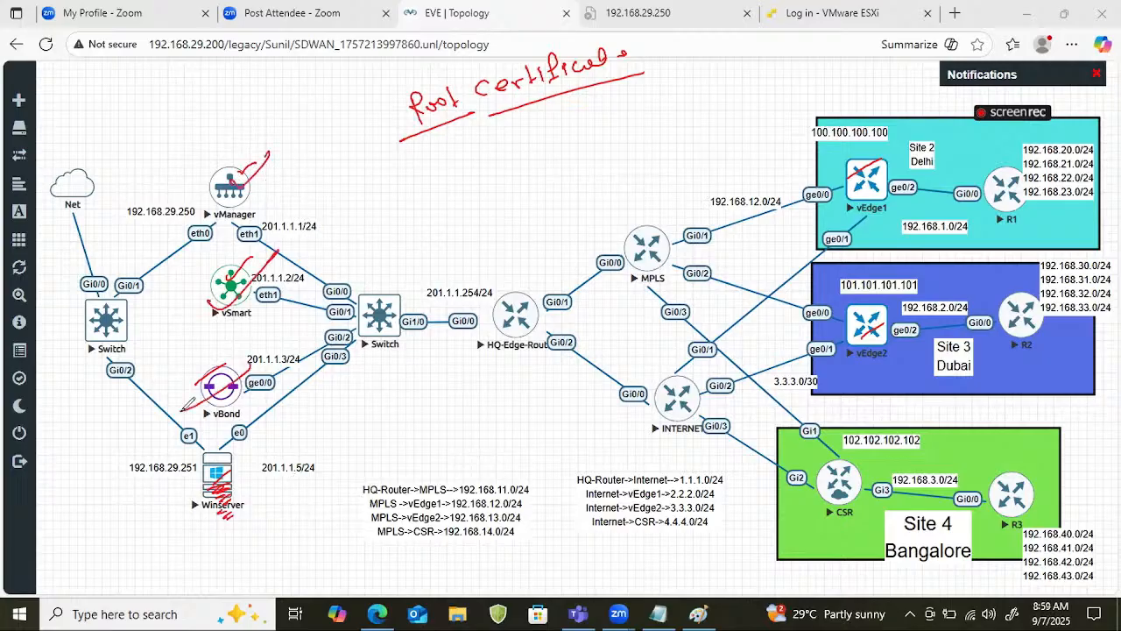
drag(814, 199, 884, 159)
drag(833, 362, 918, 300)
Outline the three controllers with an outgoing arrow, write an underlined "Identity Certificate" below "Root Certificate", and tick both.
mouse_move(224, 170)
mouse_down()
mouse_move(208, 385)
mouse_move(290, 159)
mouse_move(238, 431)
mouse_up()
mouse_move(296, 222)
mouse_down()
mouse_move(344, 209)
mouse_move(329, 203)
mouse_up()
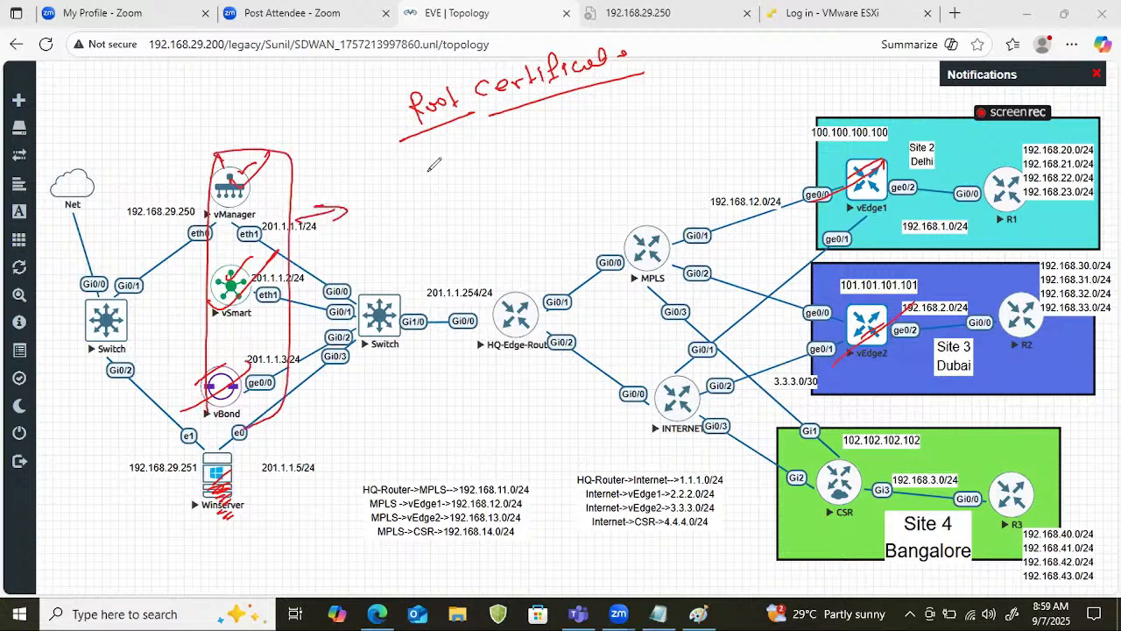
mouse_move(438, 161)
mouse_down()
mouse_move(442, 177)
mouse_move(465, 156)
mouse_up()
mouse_move(461, 132)
mouse_down()
mouse_move(470, 163)
mouse_move(549, 124)
mouse_move(540, 112)
mouse_move(536, 131)
mouse_move(564, 131)
mouse_move(589, 108)
mouse_move(716, 61)
mouse_up()
drag(417, 229, 626, 132)
drag(360, 116, 405, 96)
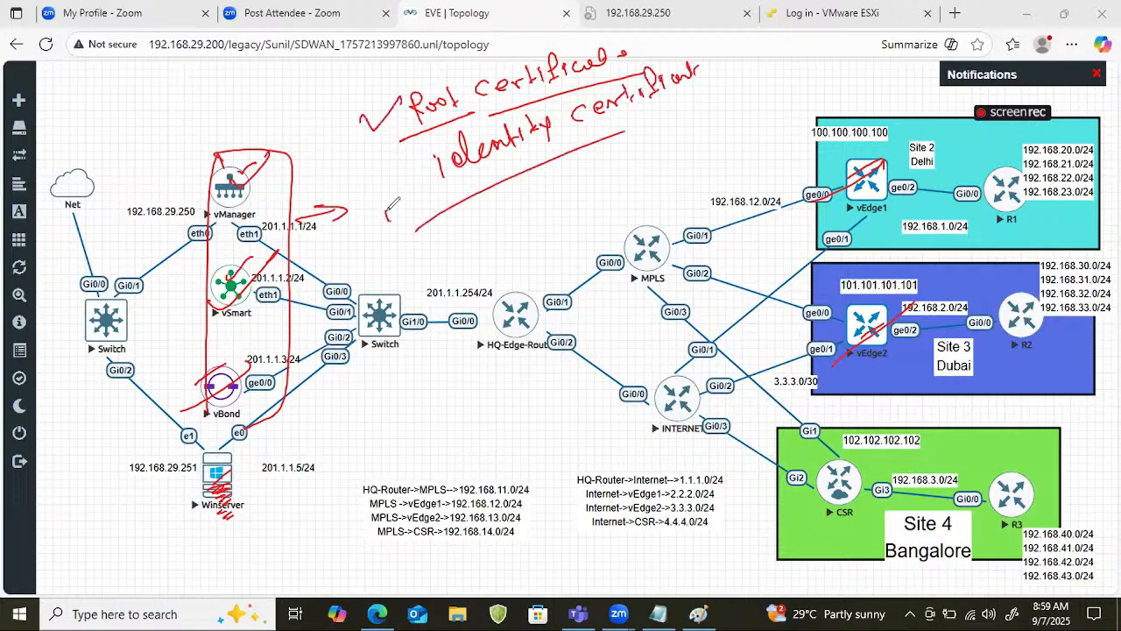
drag(386, 210, 444, 150)
Underline vManager and vSmart with extra marks and circle vBond.
drag(245, 199, 255, 198)
mouse_move(227, 282)
mouse_down()
mouse_move(300, 238)
mouse_move(303, 257)
mouse_up()
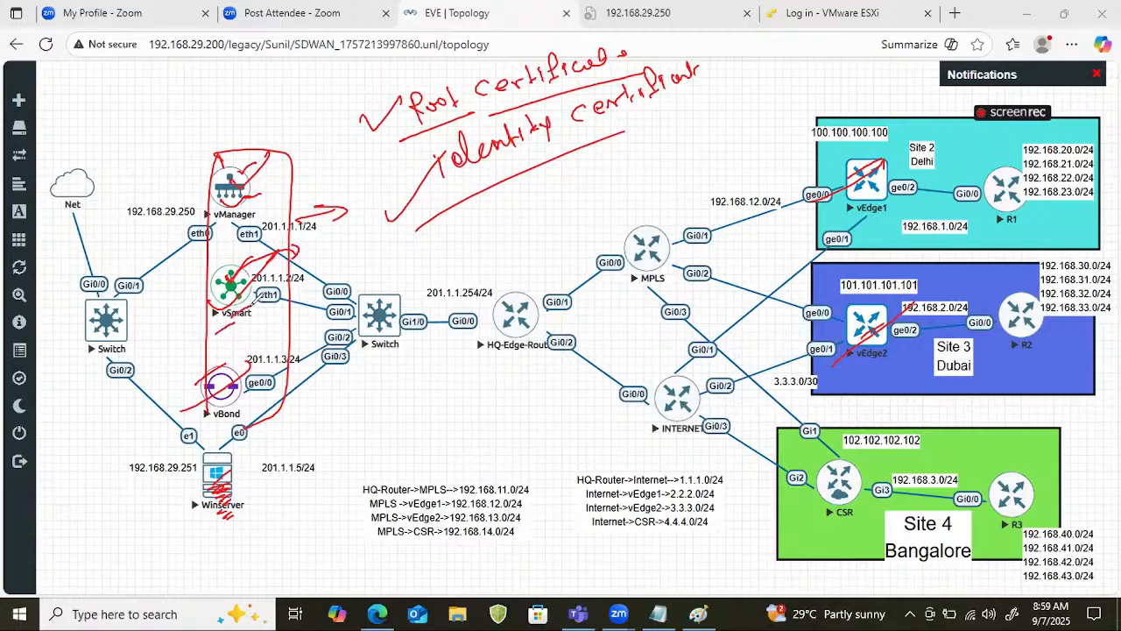
mouse_move(225, 367)
mouse_down()
mouse_move(237, 401)
mouse_move(243, 380)
mouse_up()
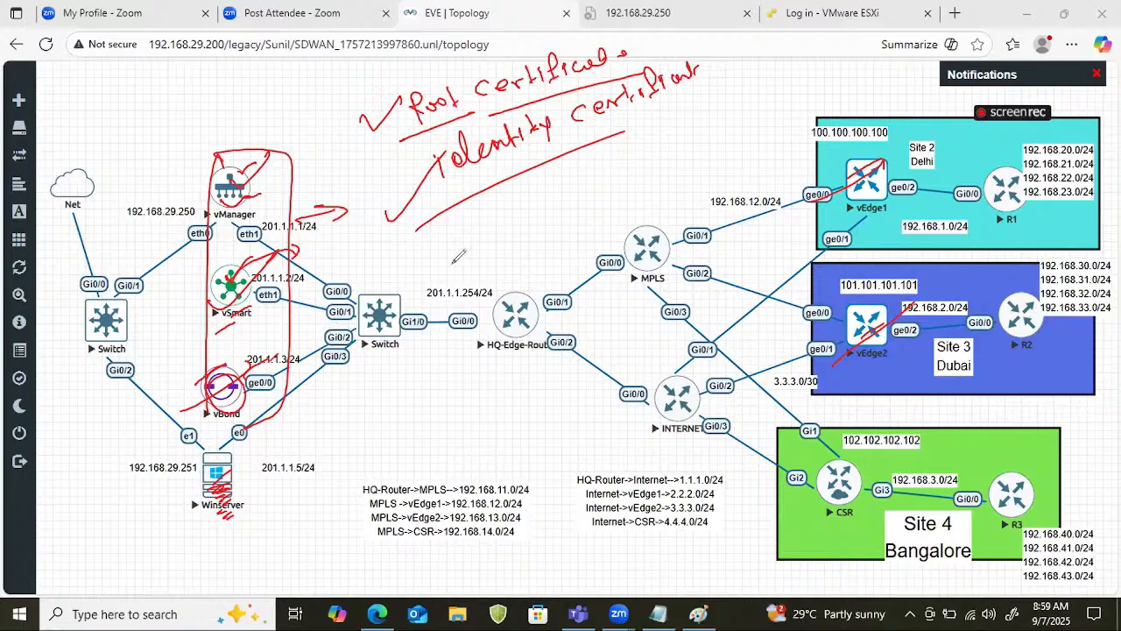
Outline vEdge1 and vEdge2, add a divider, root certificate and registration notes and an arrow leaving vEdge1, and clear the drawing.
mouse_move(842, 127)
mouse_down()
mouse_move(872, 131)
mouse_move(920, 351)
mouse_move(898, 372)
mouse_up()
drag(725, 40, 733, 203)
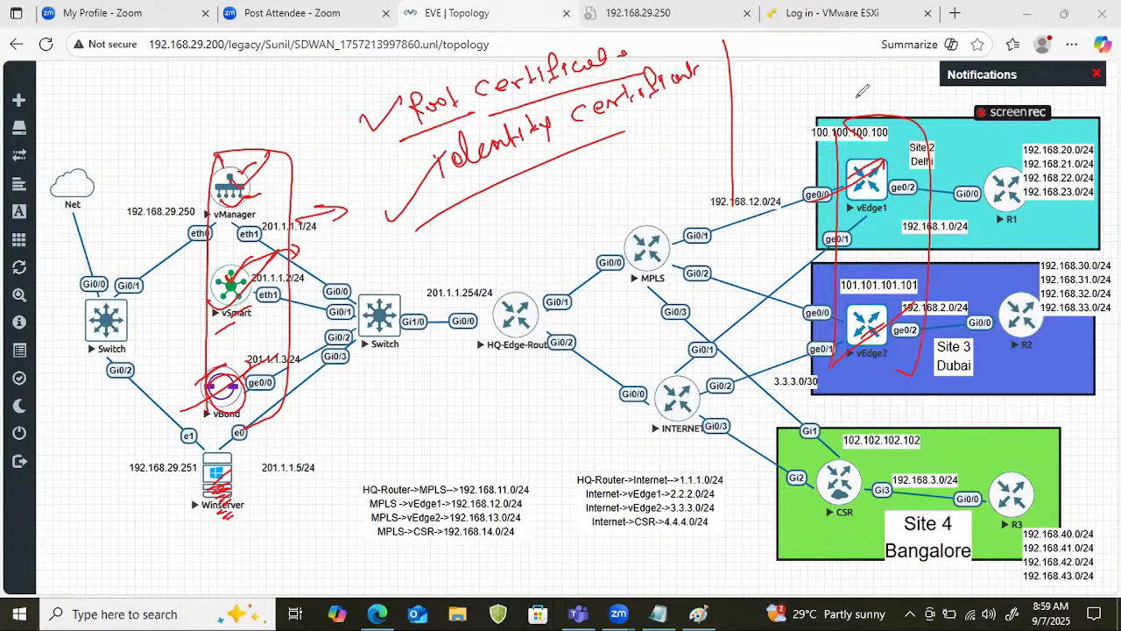
mouse_move(800, 65)
mouse_down()
mouse_move(797, 96)
mouse_move(851, 55)
mouse_move(788, 109)
mouse_move(858, 97)
mouse_move(909, 56)
mouse_move(799, 104)
mouse_up()
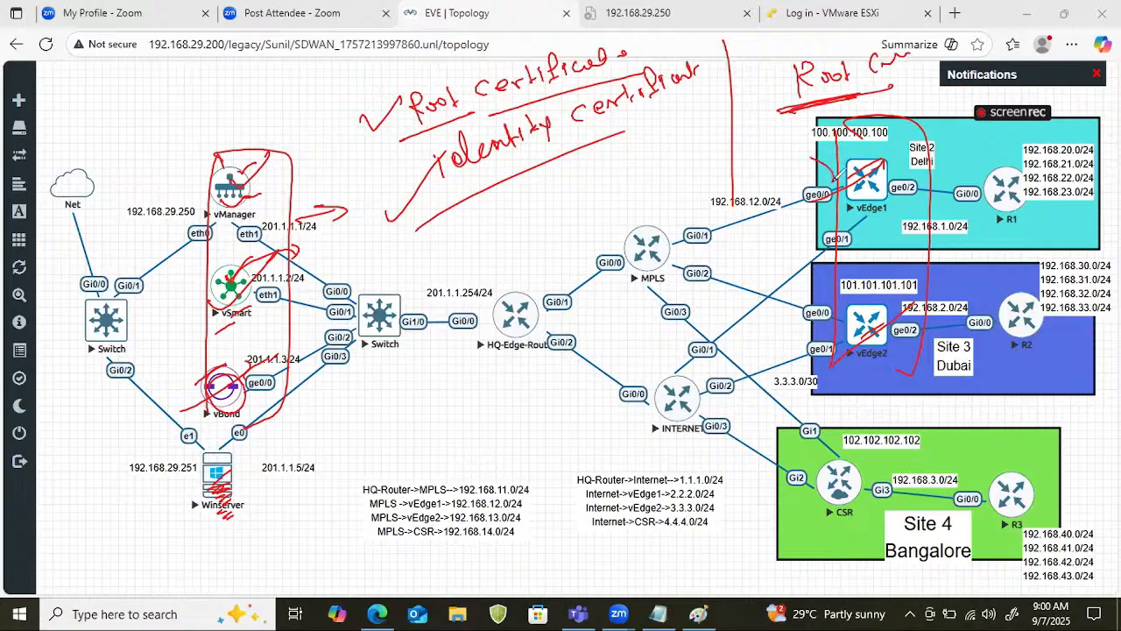
drag(836, 173, 557, 231)
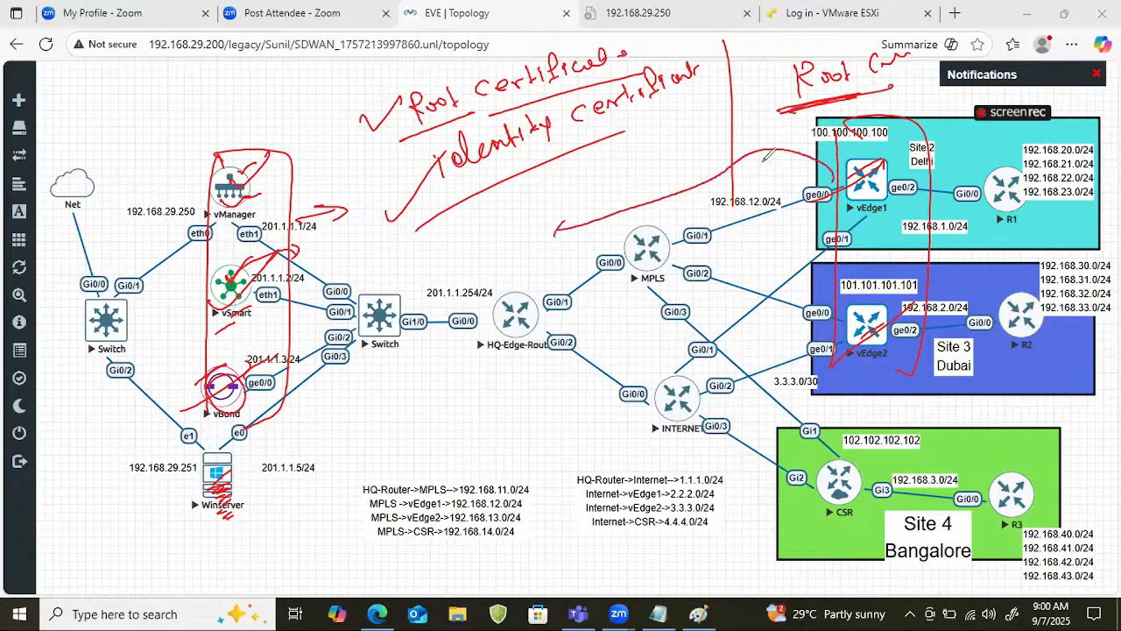
drag(755, 63, 765, 63)
mouse_move(820, 105)
mouse_down()
mouse_move(823, 128)
mouse_move(862, 119)
mouse_up()
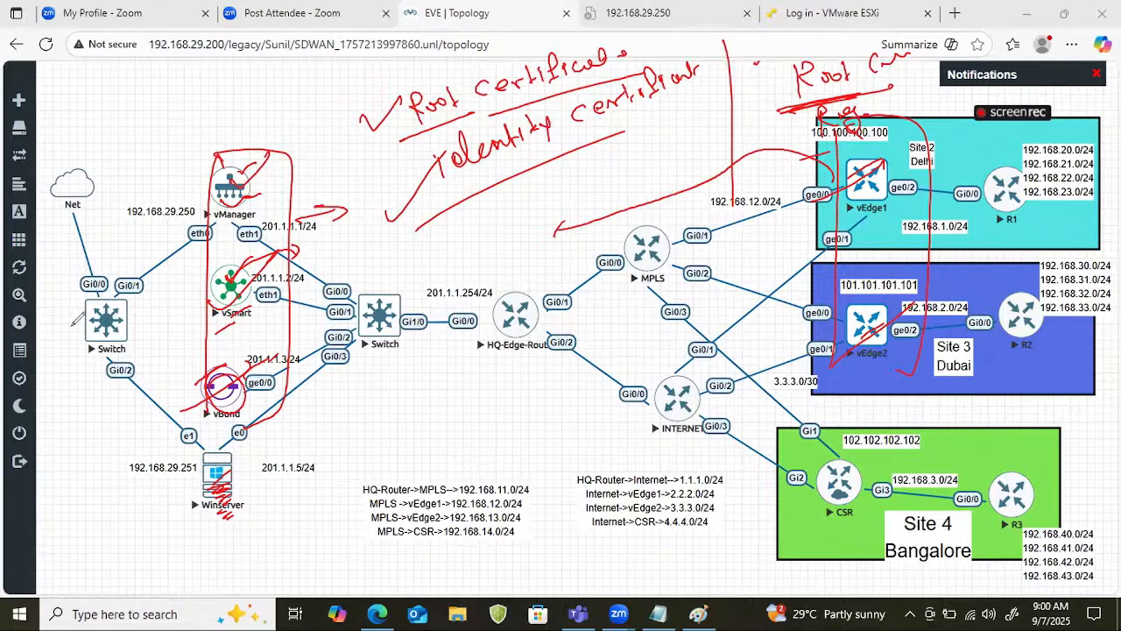
click(62, 400)
Draw a vertical divider and write an underlined "Controller" heading with "Root" and "Identity" as arrow bullets.
drag(500, 64, 481, 277)
drag(316, 67, 310, 84)
drag(324, 76, 410, 71)
drag(231, 93, 421, 83)
drag(231, 122, 254, 122)
drag(247, 115, 303, 128)
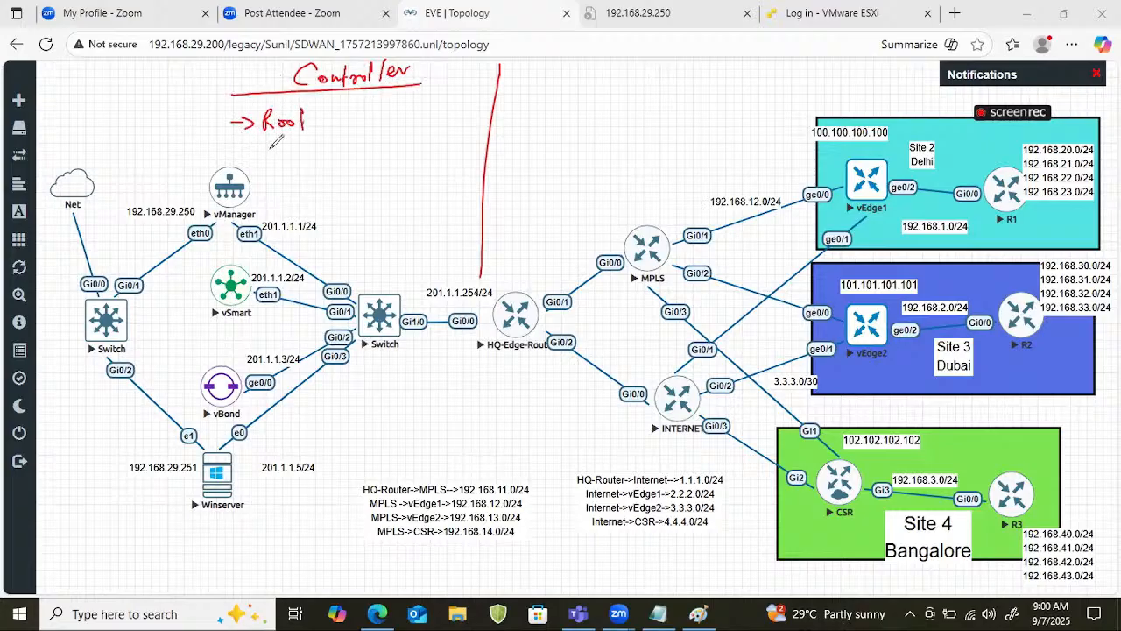
drag(224, 146, 252, 146)
mouse_move(247, 141)
mouse_down()
mouse_move(264, 151)
mouse_move(369, 132)
mouse_move(357, 122)
mouse_move(366, 140)
mouse_move(378, 132)
mouse_move(371, 160)
mouse_up()
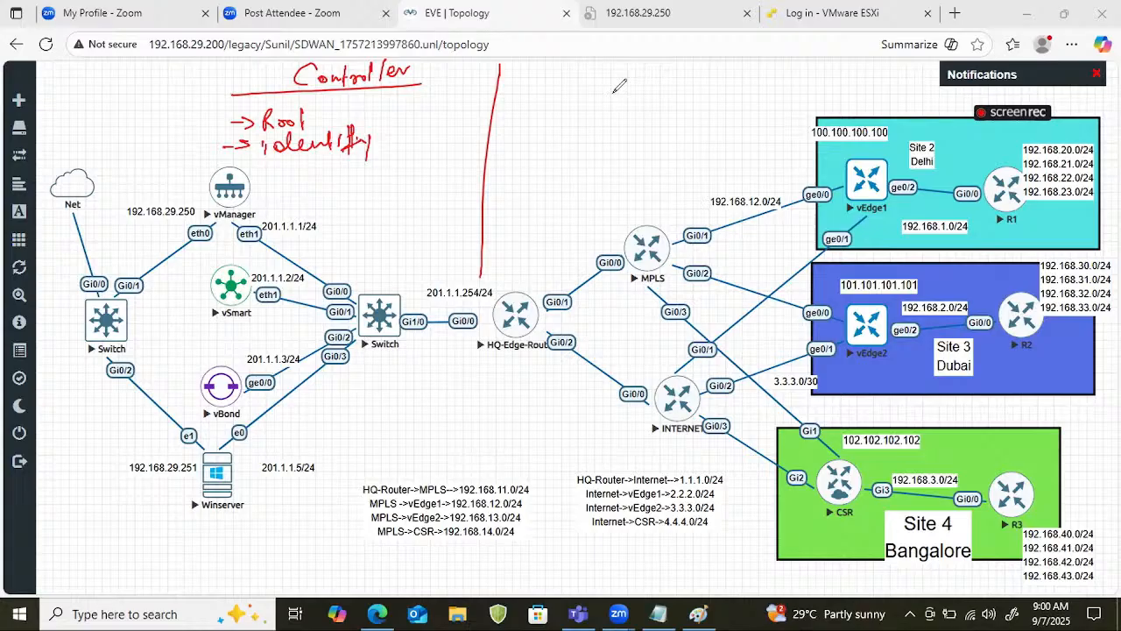
Write an underlined "vEdge | cEdge" heading on the other side of the divider.
mouse_move(550, 66)
mouse_down()
mouse_move(548, 79)
mouse_move(579, 64)
mouse_move(604, 81)
mouse_move(625, 75)
mouse_move(632, 94)
mouse_move(655, 75)
mouse_up()
click(553, 73)
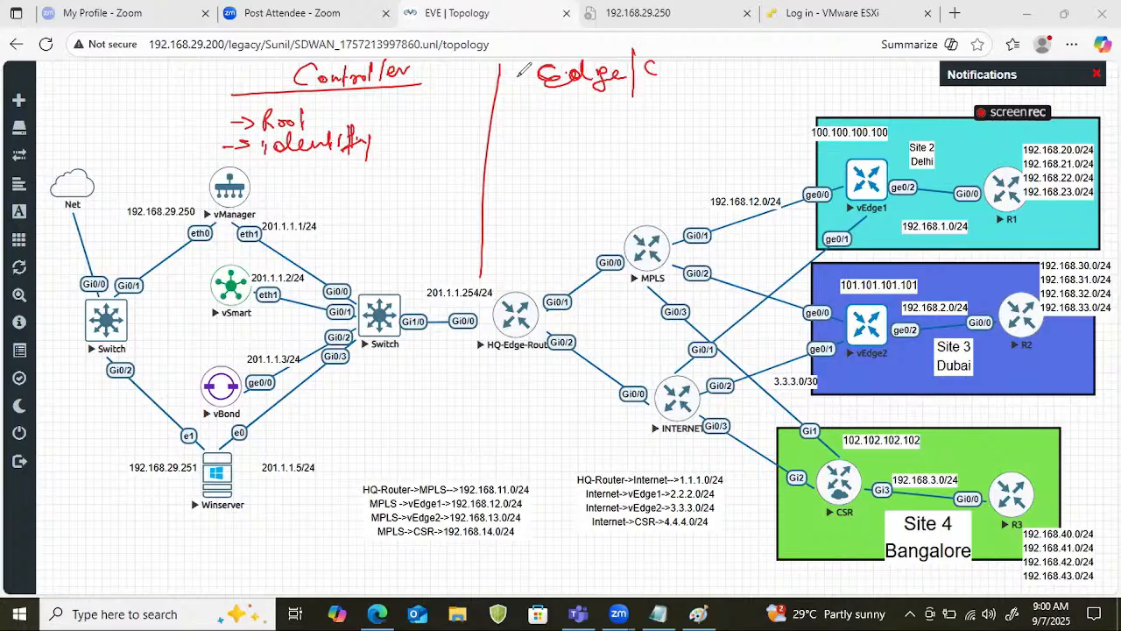
drag(518, 70, 533, 68)
drag(723, 56, 758, 50)
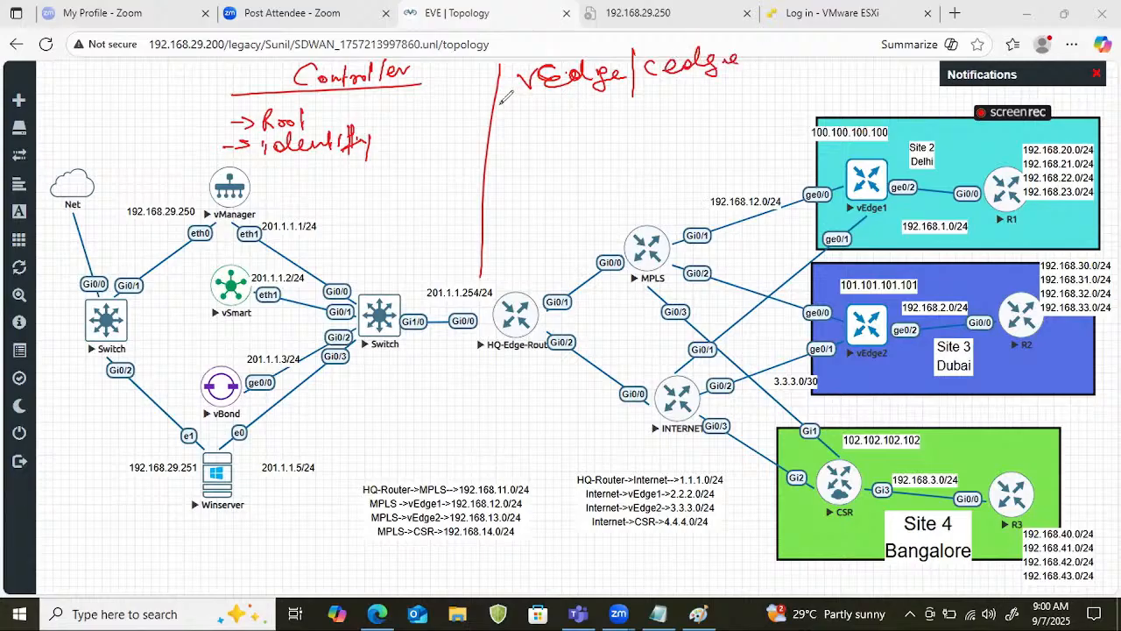
drag(499, 103, 760, 90)
List "Root" and "Registration" as arrow bullets under the vEdge | cEdge heading, and bracket them with a check mark.
drag(502, 125, 550, 134)
mouse_move(550, 116)
mouse_down()
mouse_move(564, 133)
mouse_move(575, 126)
mouse_up()
mouse_move(577, 128)
mouse_down()
mouse_move(587, 123)
mouse_move(582, 132)
mouse_up()
drag(576, 123, 588, 121)
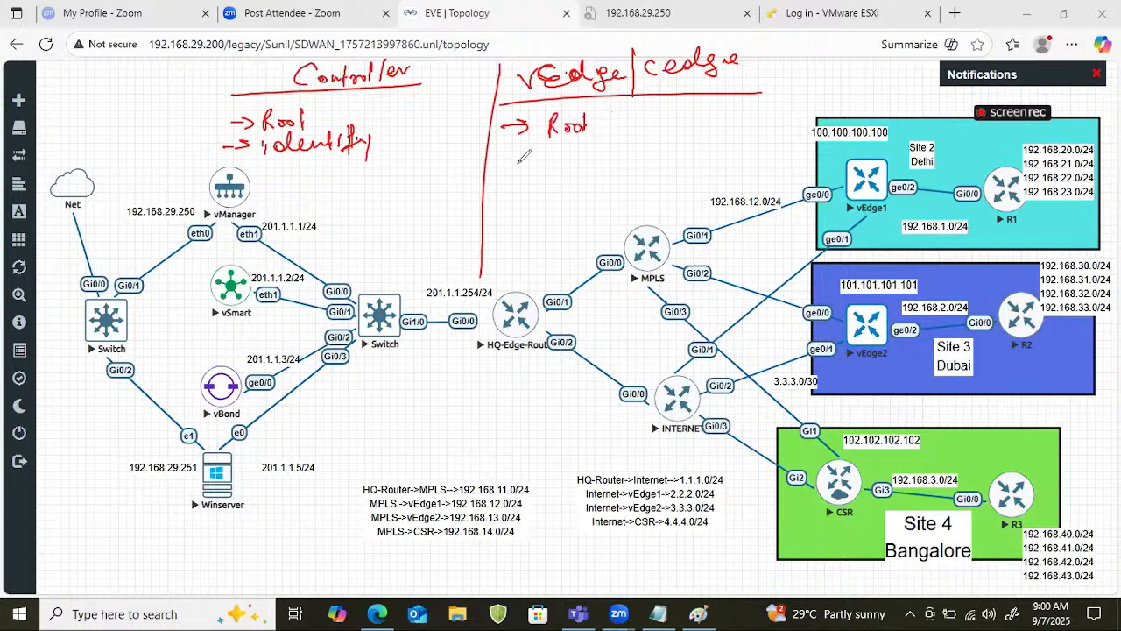
drag(501, 156, 524, 162)
mouse_move(545, 151)
mouse_down()
mouse_move(544, 168)
mouse_move(565, 160)
mouse_move(585, 182)
mouse_move(601, 146)
mouse_move(614, 163)
mouse_up()
drag(611, 153, 677, 156)
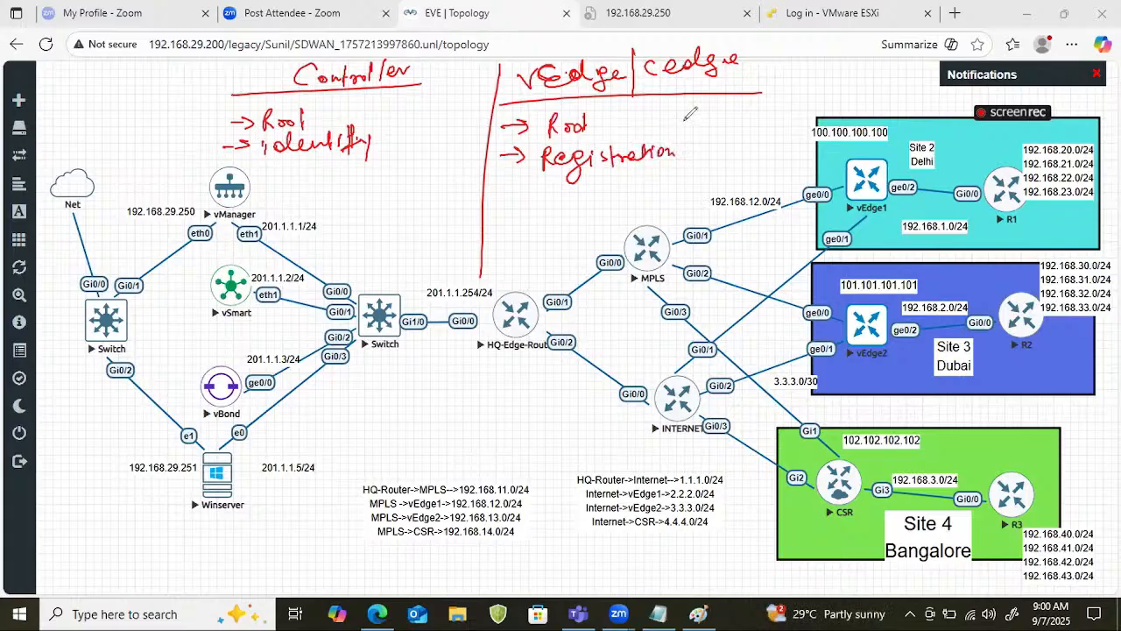
mouse_move(678, 111)
mouse_down()
mouse_move(682, 173)
mouse_move(723, 132)
mouse_up()
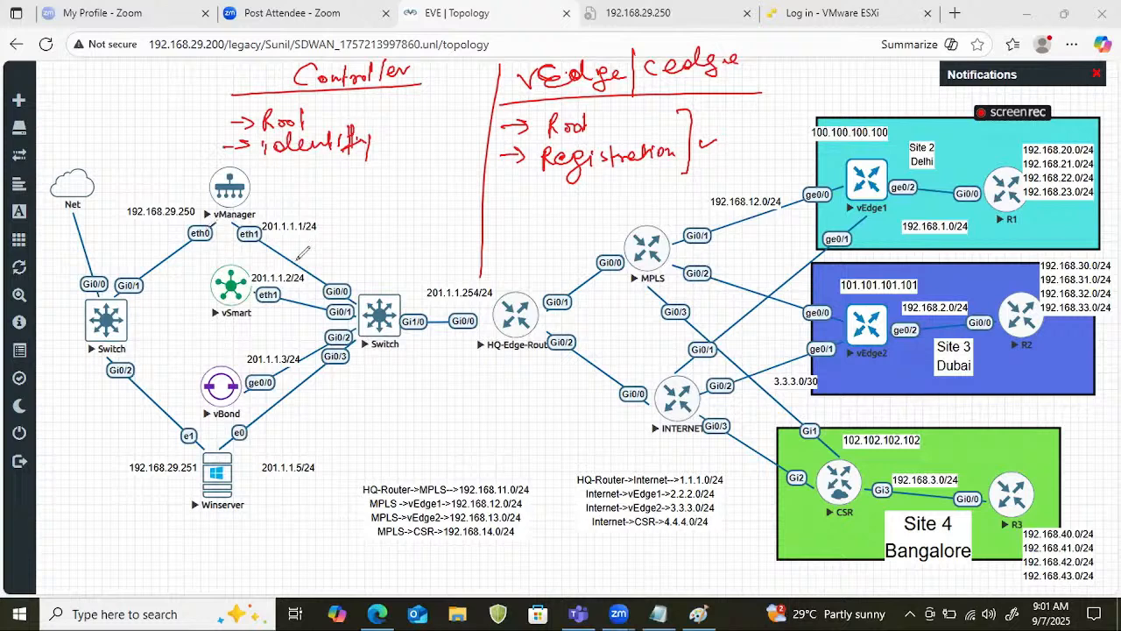
Draw a vertical line through vManager between its eth0 and eth1 sides, and write an underlined note above the Net cloud.
drag(211, 175, 215, 264)
mouse_move(100, 108)
mouse_down()
mouse_move(81, 122)
mouse_move(82, 142)
mouse_up()
mouse_move(103, 106)
mouse_down()
mouse_move(105, 127)
mouse_move(122, 129)
mouse_up()
drag(125, 118, 146, 114)
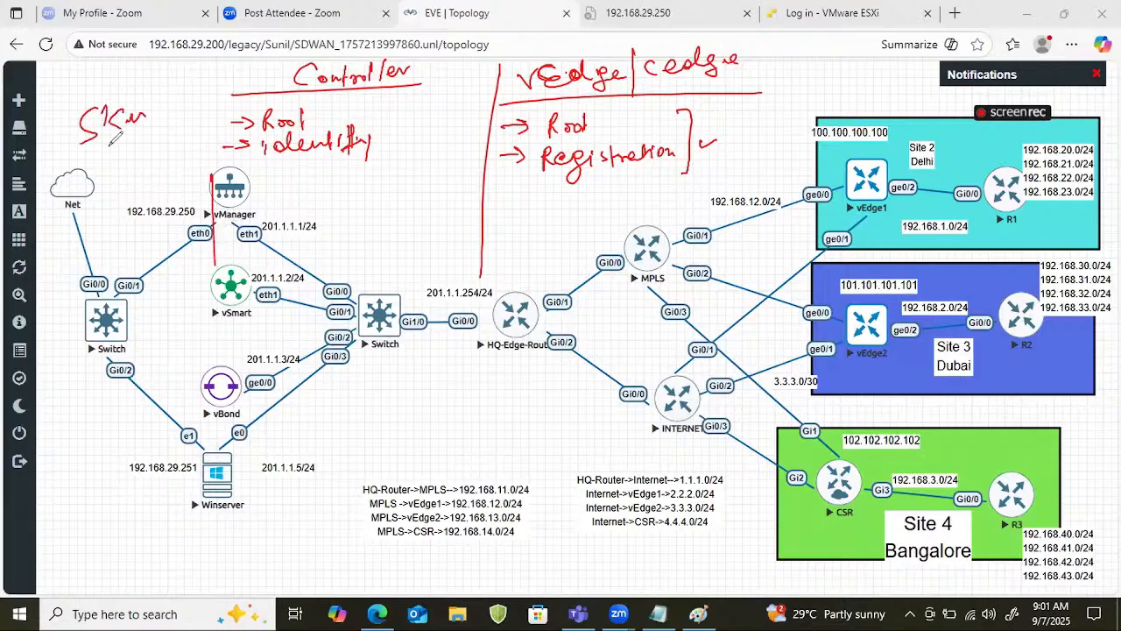
drag(104, 145, 143, 124)
Tick vManager's eth0 and eth1 interfaces and label them "512" and "VPN 0".
drag(161, 220, 291, 207)
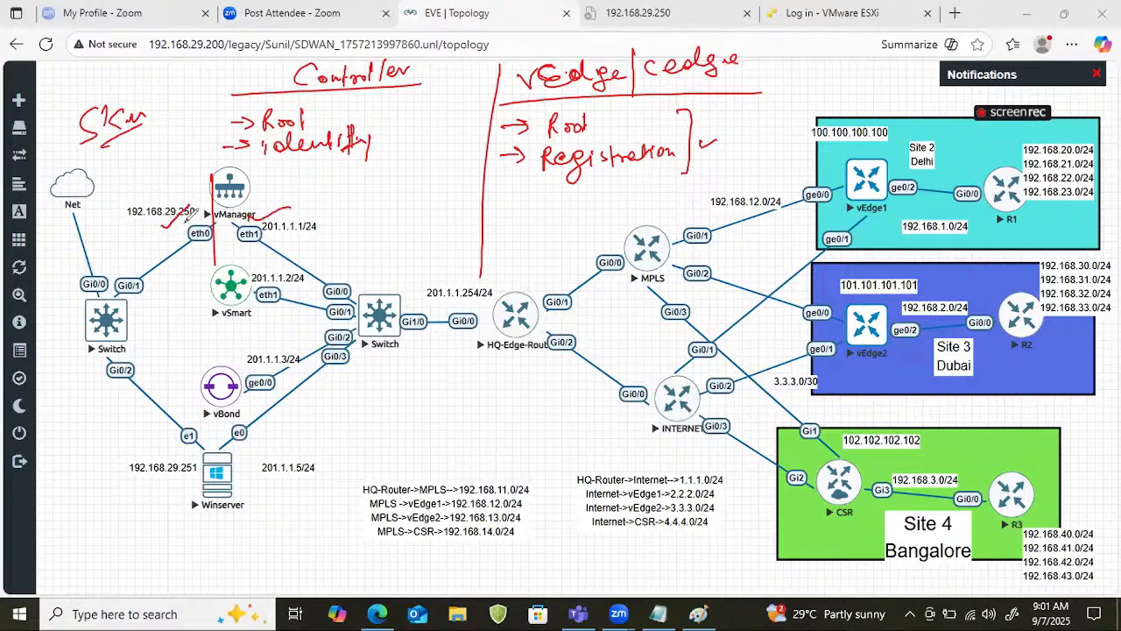
mouse_move(160, 158)
mouse_down()
mouse_move(157, 192)
mouse_move(122, 200)
mouse_move(139, 193)
mouse_up()
drag(140, 177, 146, 183)
drag(258, 188, 319, 173)
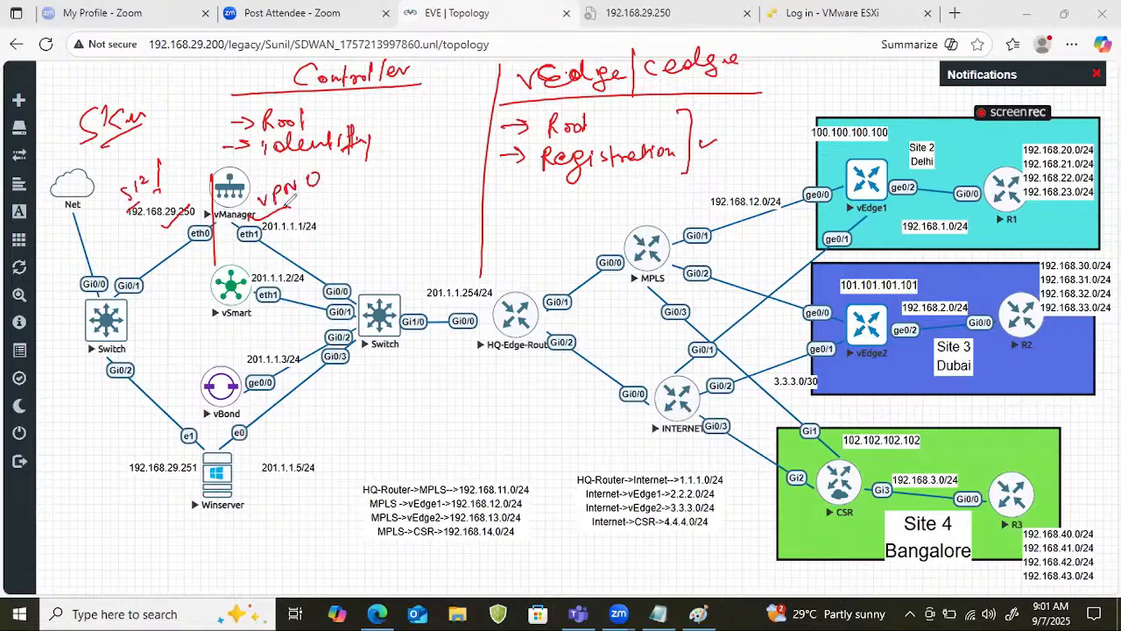
Draw a line from vManager's eth1 towards the switch and write an underlined "Tunnel" note with an arrow to "inter".
drag(244, 266, 379, 277)
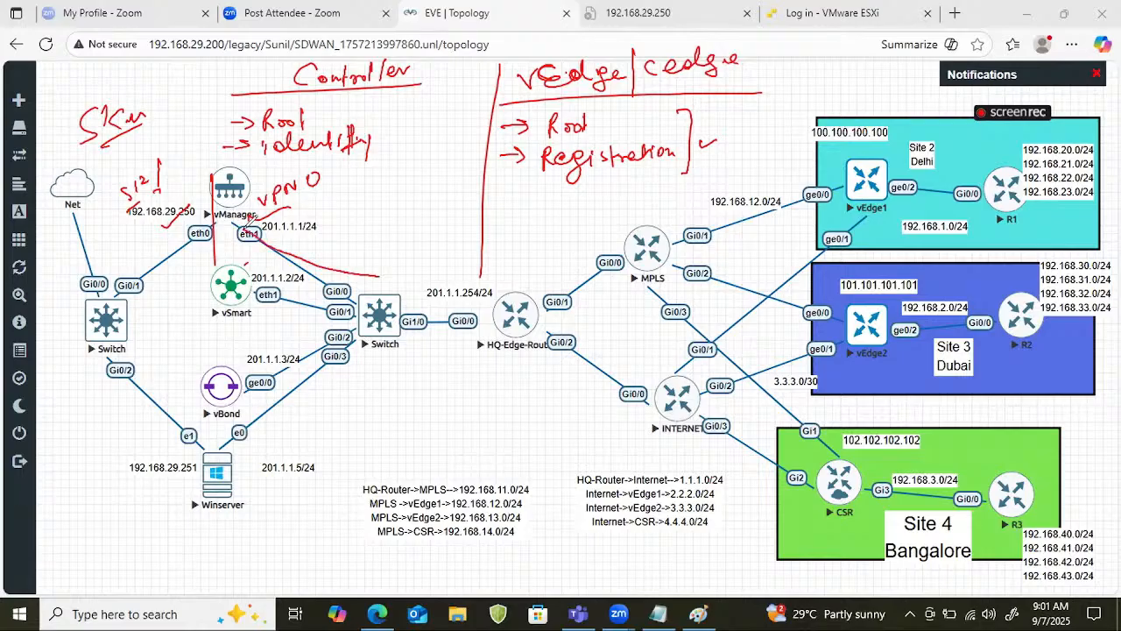
drag(335, 226, 355, 222)
mouse_move(346, 225)
mouse_down()
mouse_move(349, 240)
mouse_move(438, 205)
mouse_up()
drag(355, 245, 398, 236)
drag(441, 210, 446, 211)
mouse_move(462, 195)
mouse_down()
mouse_move(461, 209)
mouse_move(508, 187)
mouse_up()
drag(454, 224, 508, 210)
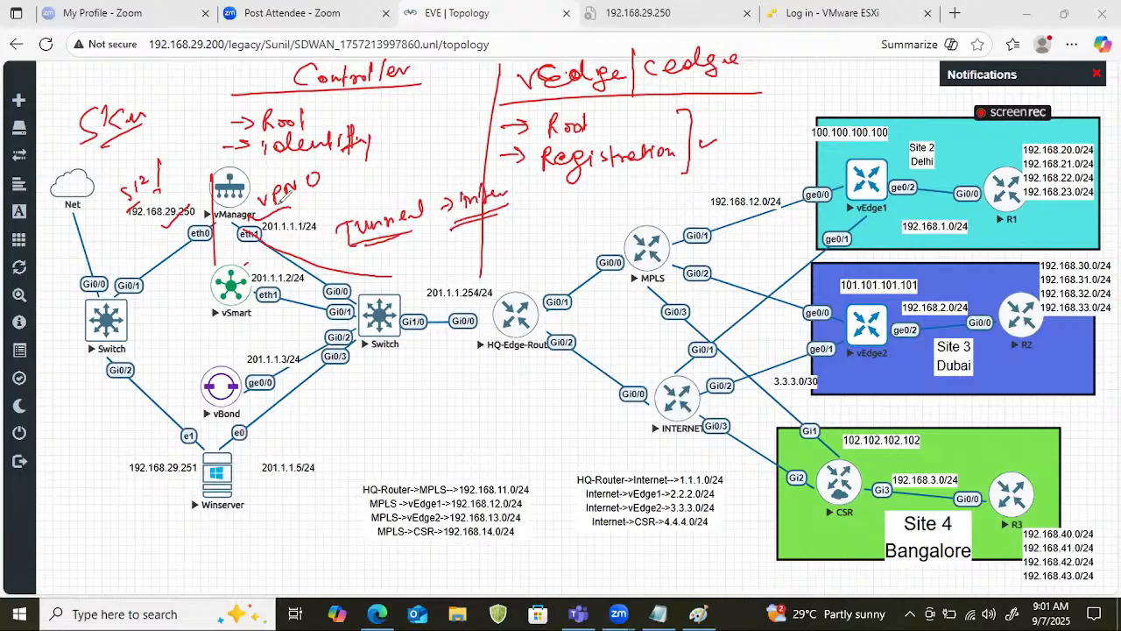
Draw curves linking vManager to vSmart and vBond, and write an underlined "DTLS | TLS" note beside the tunnel note.
mouse_move(259, 226)
mouse_down()
mouse_move(280, 285)
mouse_move(298, 252)
mouse_move(250, 383)
mouse_up()
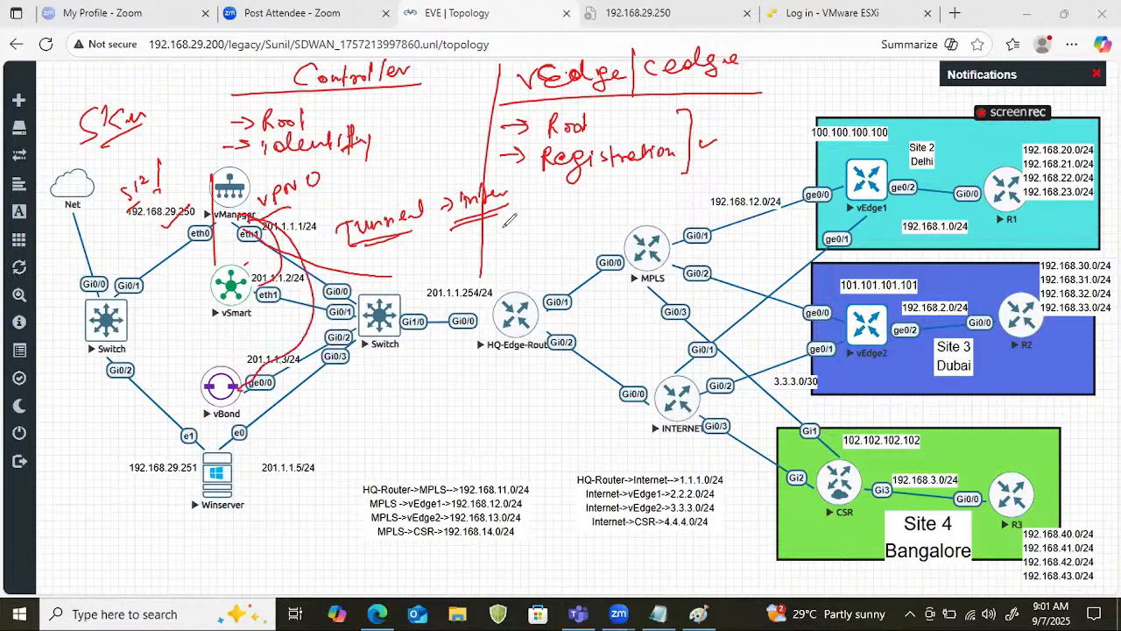
drag(511, 217, 520, 233)
mouse_move(529, 219)
mouse_down()
mouse_move(550, 212)
mouse_move(540, 234)
mouse_move(564, 231)
mouse_up()
mouse_move(580, 194)
mouse_down()
mouse_move(578, 230)
mouse_move(634, 207)
mouse_move(506, 254)
mouse_up()
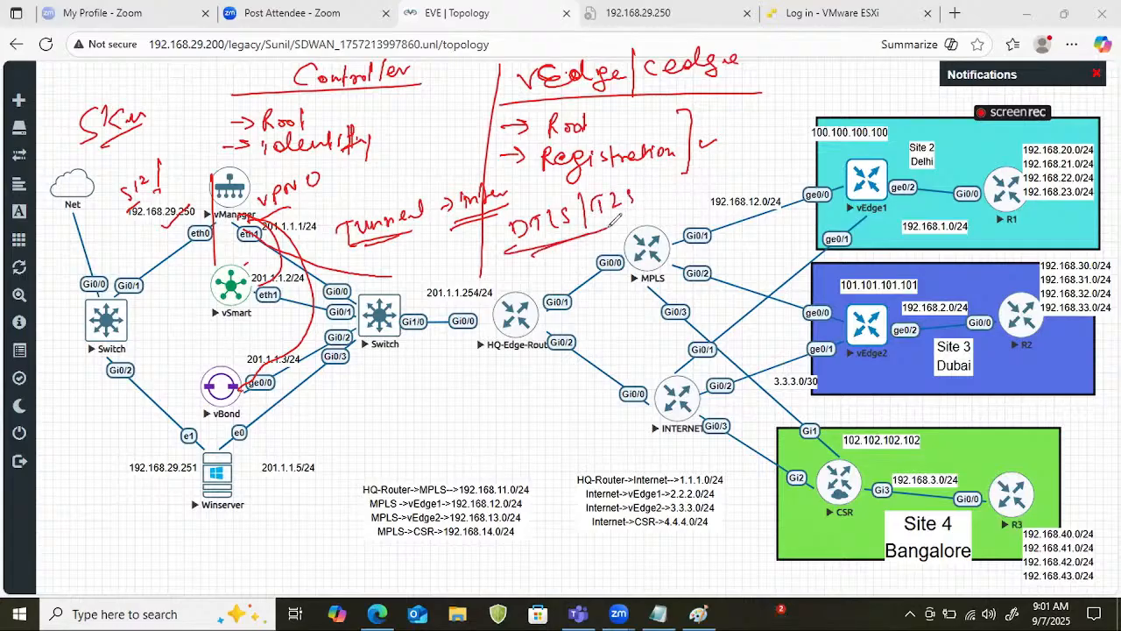
Draw link curves between vEdge1 and vEdge2 and down to CSR, add a circled "IPsec" note, and circle vEdge1's ge0/0.
mouse_move(863, 195)
mouse_down()
mouse_move(839, 205)
mouse_move(845, 336)
mouse_up()
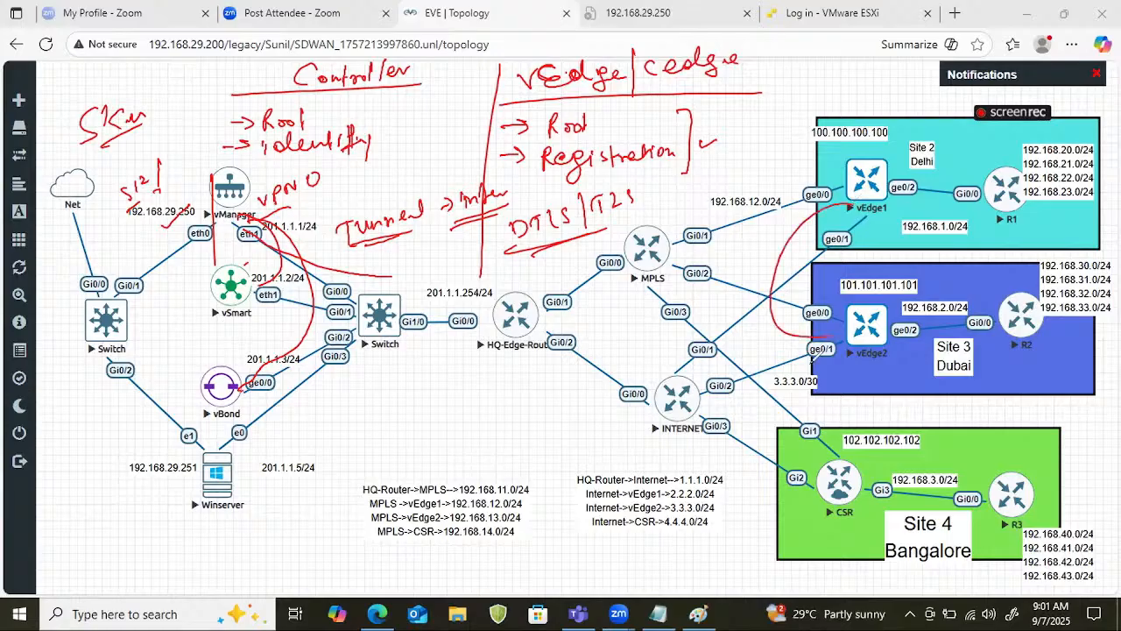
drag(791, 401, 798, 399)
drag(799, 429, 832, 493)
drag(842, 259, 854, 272)
mouse_move(857, 263)
mouse_down()
mouse_move(870, 247)
mouse_move(897, 248)
mouse_up()
drag(839, 288, 883, 280)
mouse_move(899, 231)
mouse_down()
mouse_move(913, 233)
mouse_move(850, 252)
mouse_up()
click(961, 245)
drag(832, 172, 829, 188)
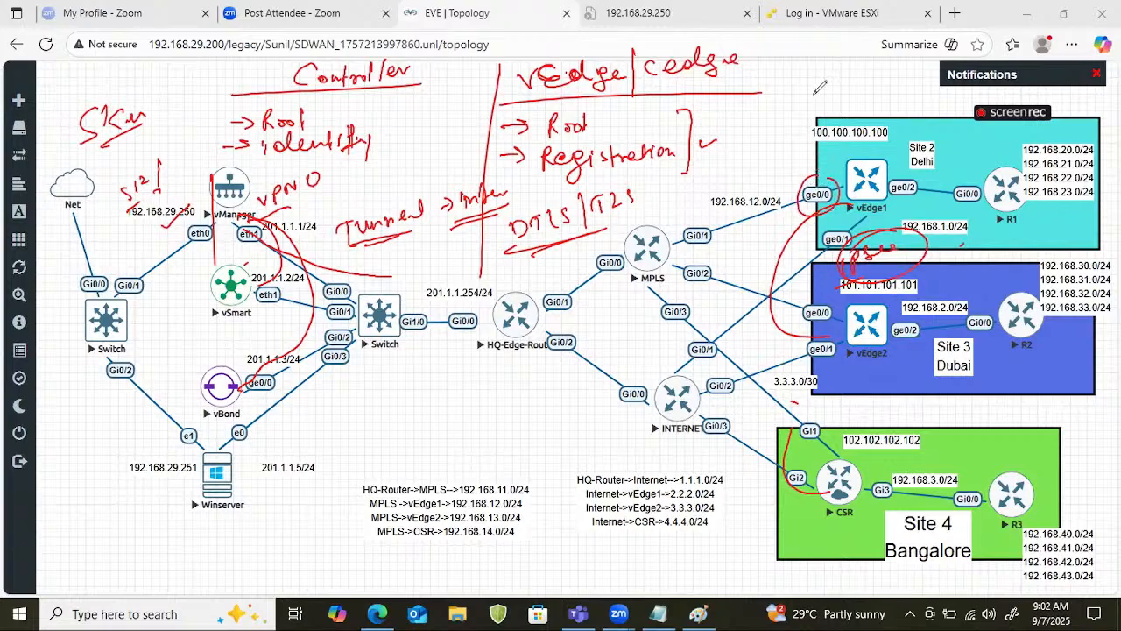
Write an underlined "VPN 0" above the Site 2 box with an arrow to "T" beneath it.
mouse_move(778, 96)
mouse_down()
mouse_move(814, 90)
mouse_move(806, 98)
mouse_up()
drag(815, 100, 840, 78)
drag(772, 134, 870, 87)
drag(818, 124, 860, 109)
drag(869, 103, 885, 100)
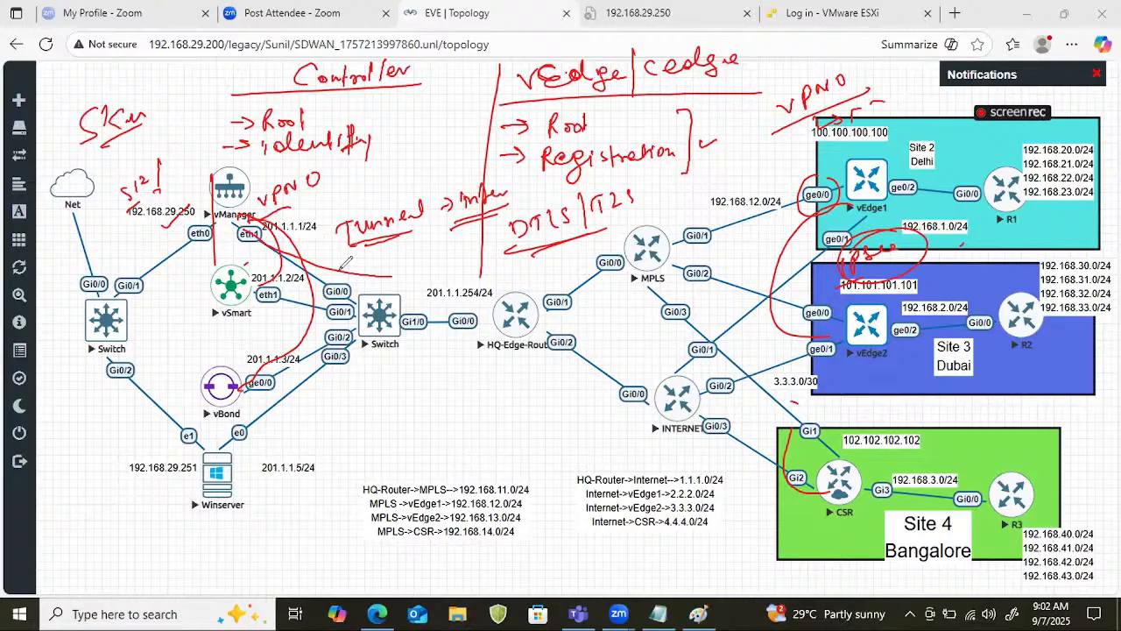
Circle vManager's eth0, draw a vertical line beside eth1, and mark the "VPN 0" label near vManager.
mouse_move(208, 207)
mouse_down()
mouse_move(180, 256)
mouse_move(199, 233)
mouse_up()
drag(138, 265, 191, 244)
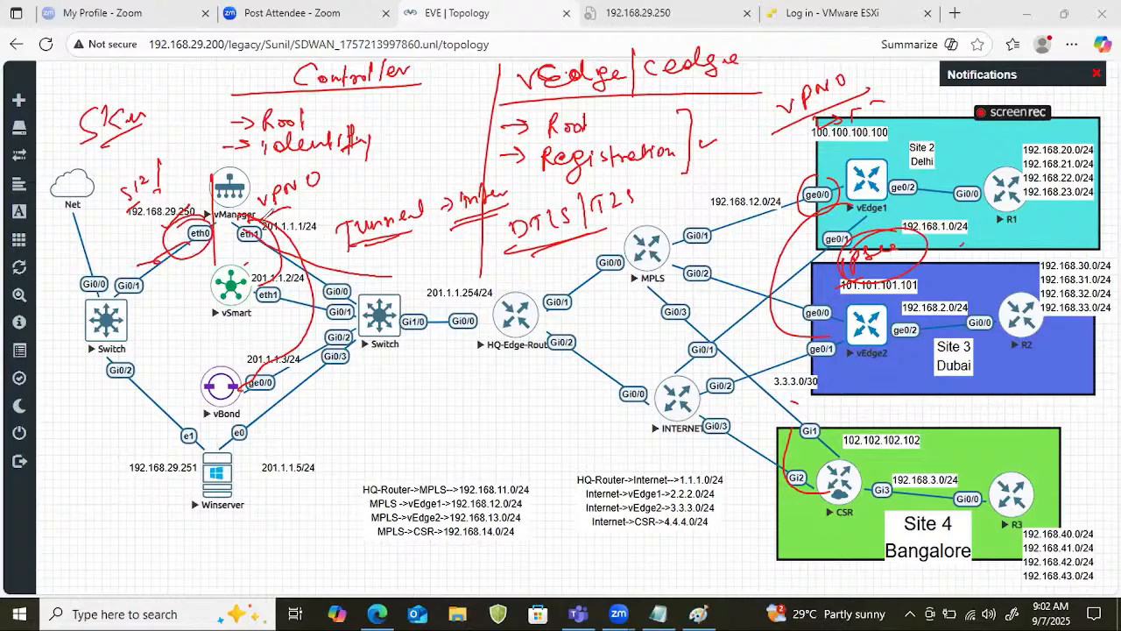
drag(239, 217, 237, 300)
mouse_move(296, 198)
mouse_down()
mouse_move(273, 207)
mouse_move(313, 207)
mouse_up()
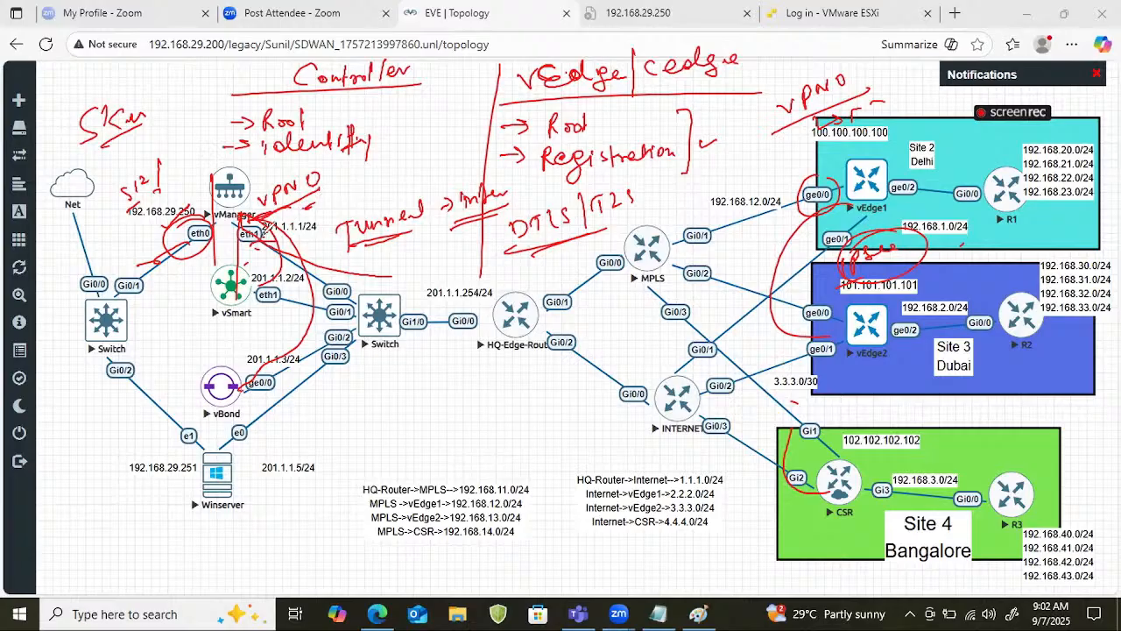
Write "eth-1" above the Tunnel note, underline the tunnel interface notes, and add an arrow to a ticked box beneath them.
mouse_move(298, 217)
mouse_down()
mouse_move(396, 180)
mouse_move(411, 218)
mouse_up()
drag(355, 259, 512, 201)
drag(398, 248, 503, 207)
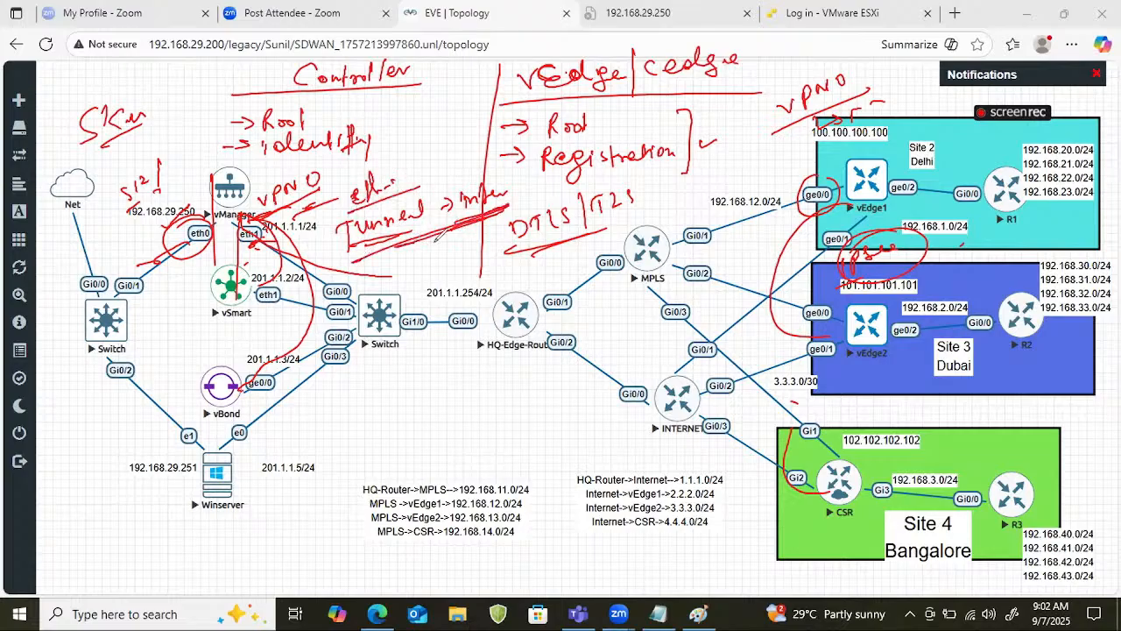
mouse_move(356, 251)
mouse_down()
mouse_move(399, 267)
mouse_move(455, 247)
mouse_up()
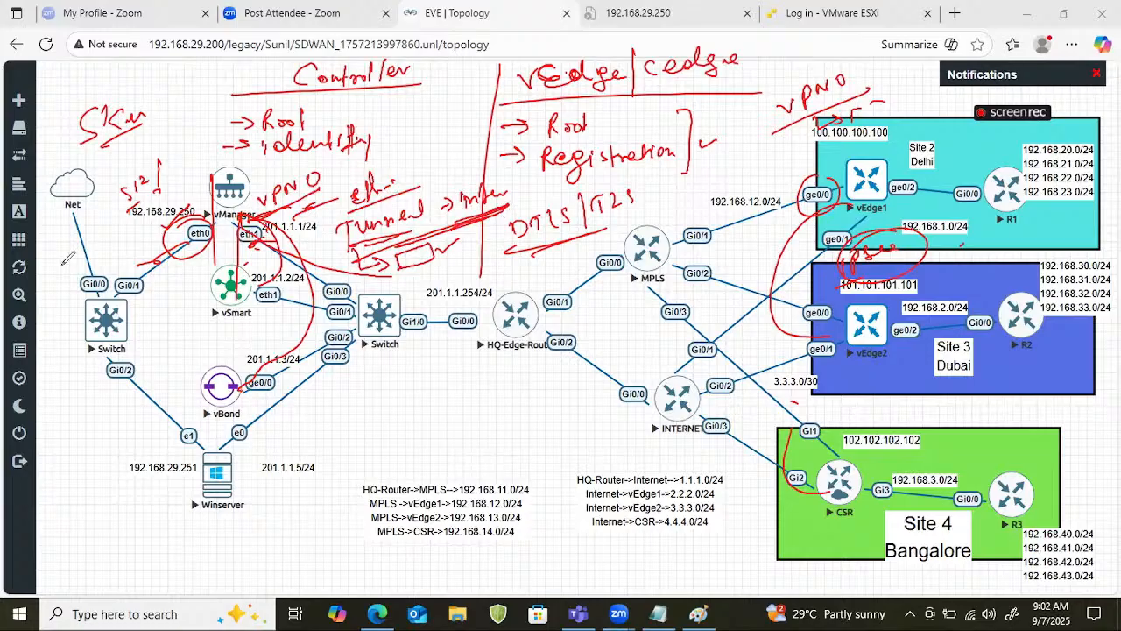
Clear the topology annotations, then switch to Notepad alongside the topology and cut all its existing configuration text.
key(e)
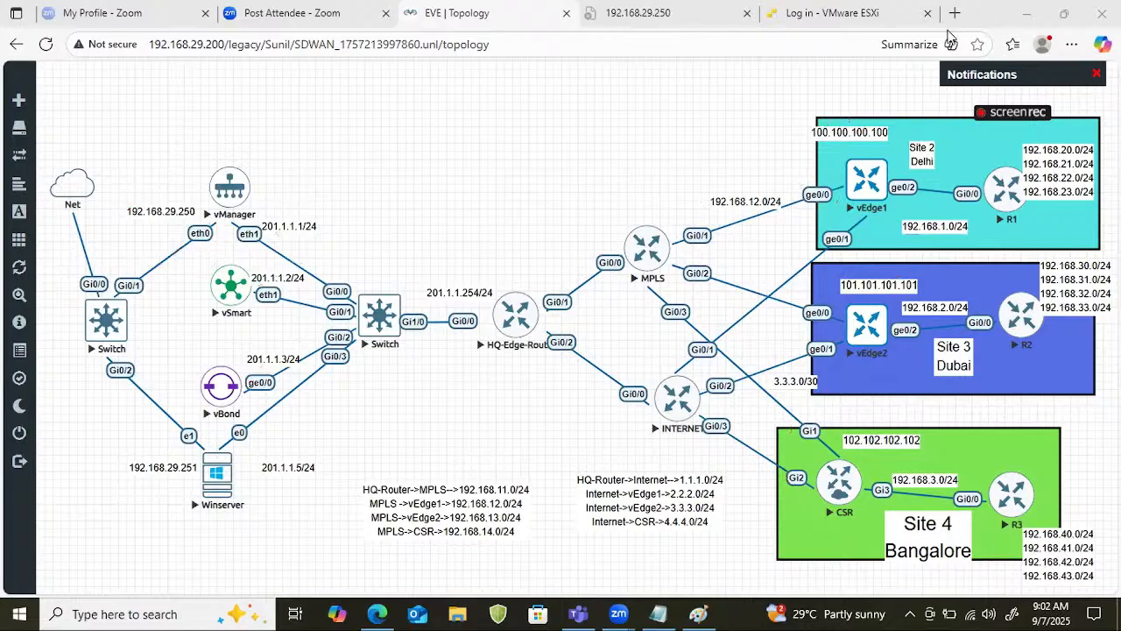
click(661, 606)
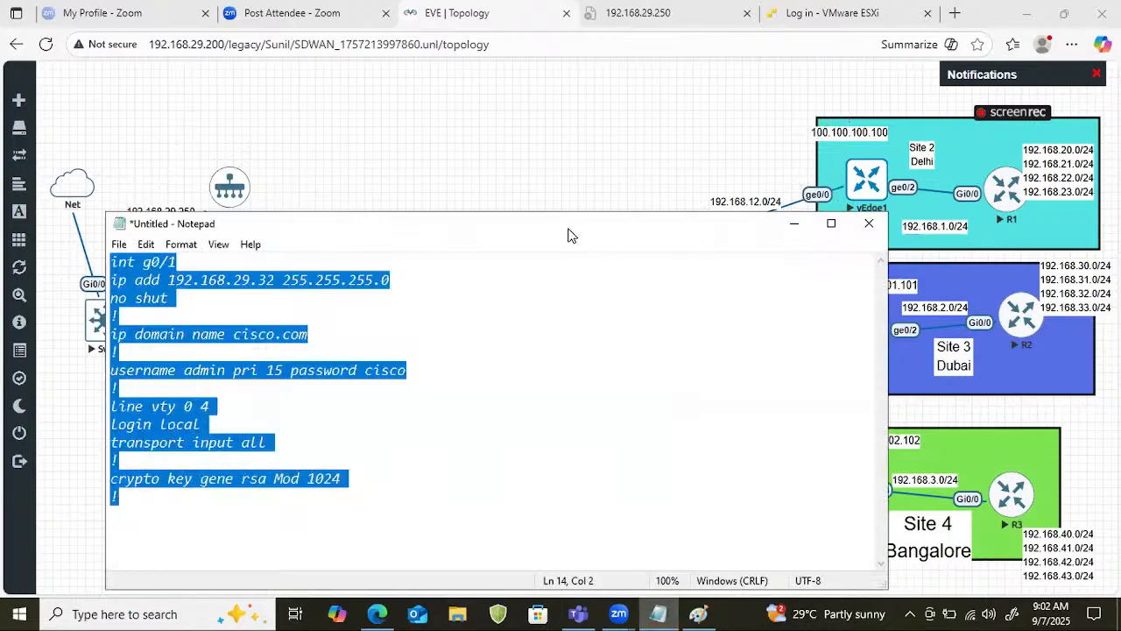
drag(569, 229, 1115, 205)
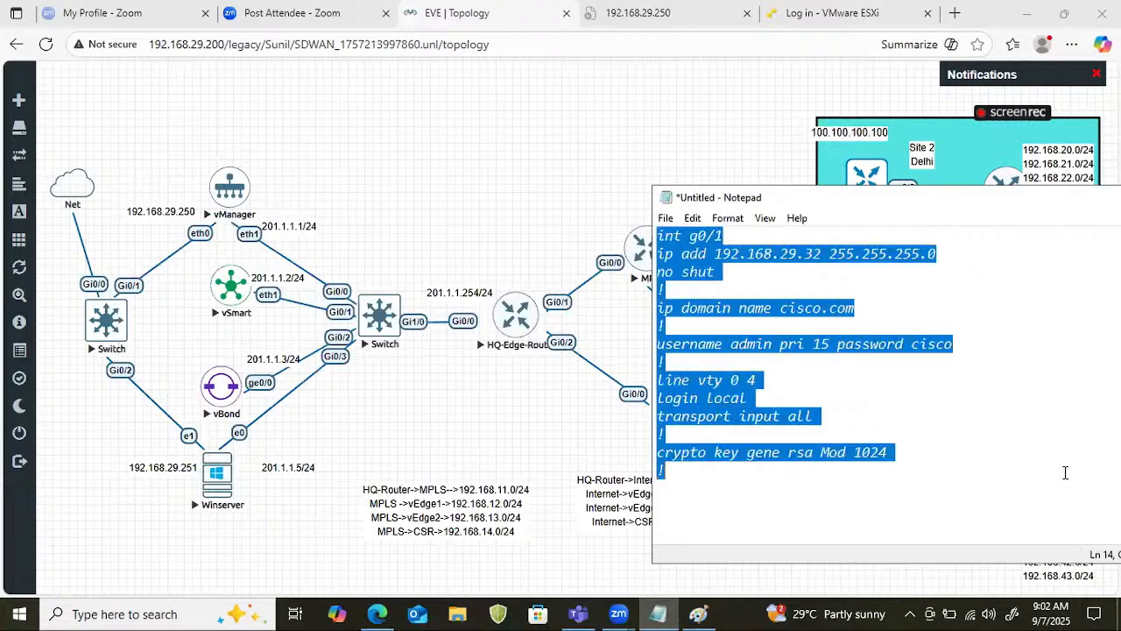
key(ctrl+x)
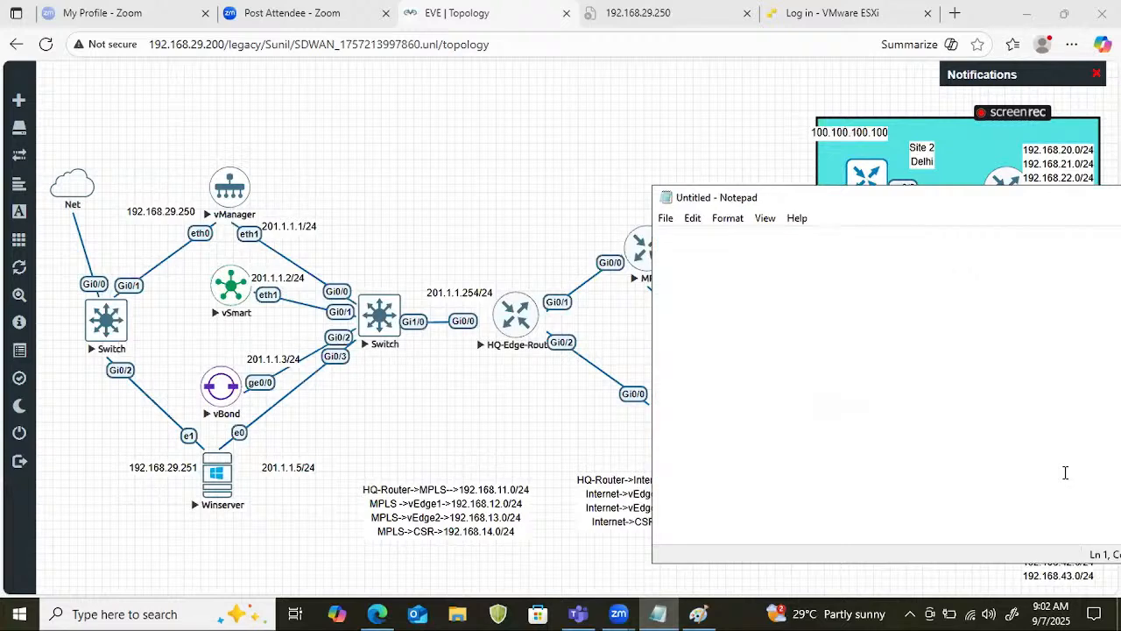
Write the heading "Vmange" with a row of equals signs beneath it, followed by the line "system".
text(Vmange)
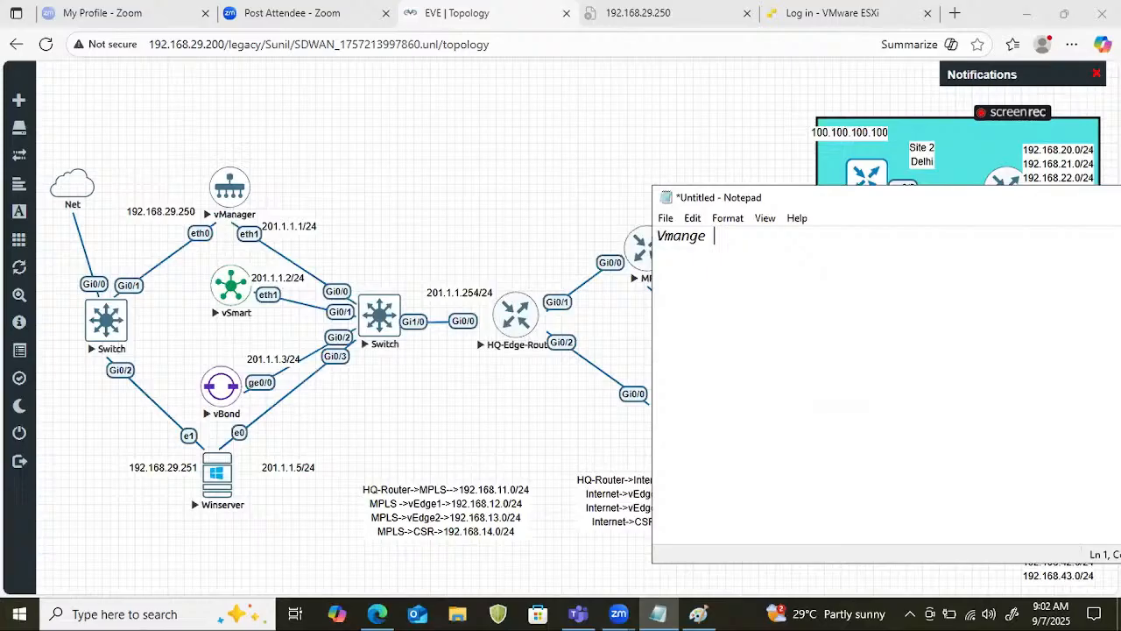
key(Return)
text(========sysyte)
key(BackSpace)
key(BackSpace)
Add the configuration lines "host-name Vmanager" and "site-id 100" under system.
key(BackSpace)
text(tem)
key(Return)
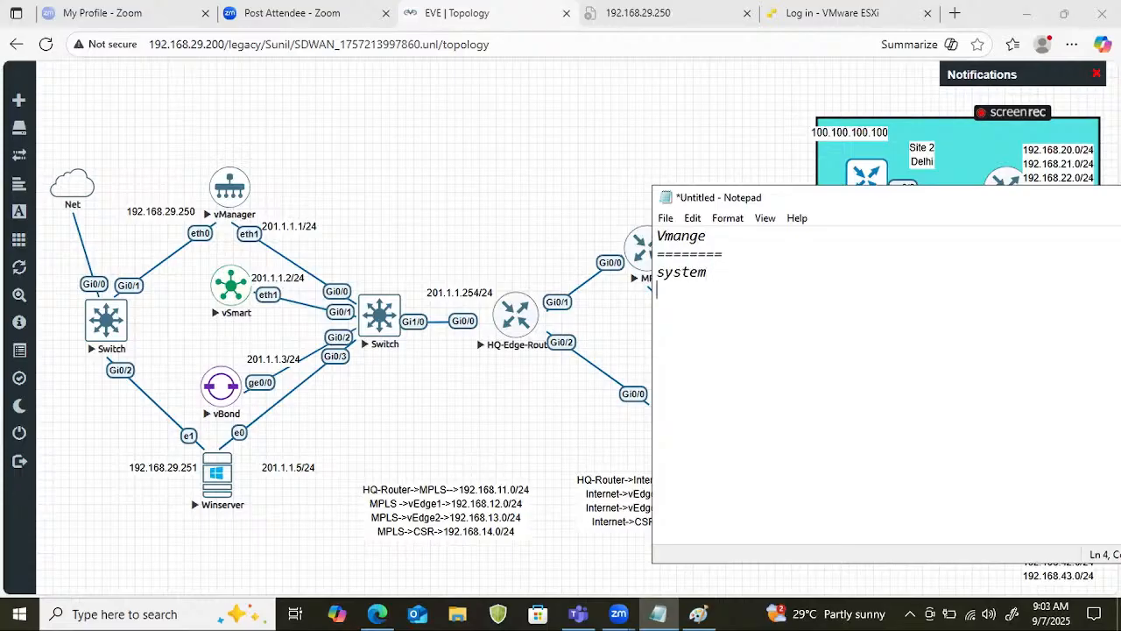
text(hosta)
key(BackSpace)
text(-name Vmananger)
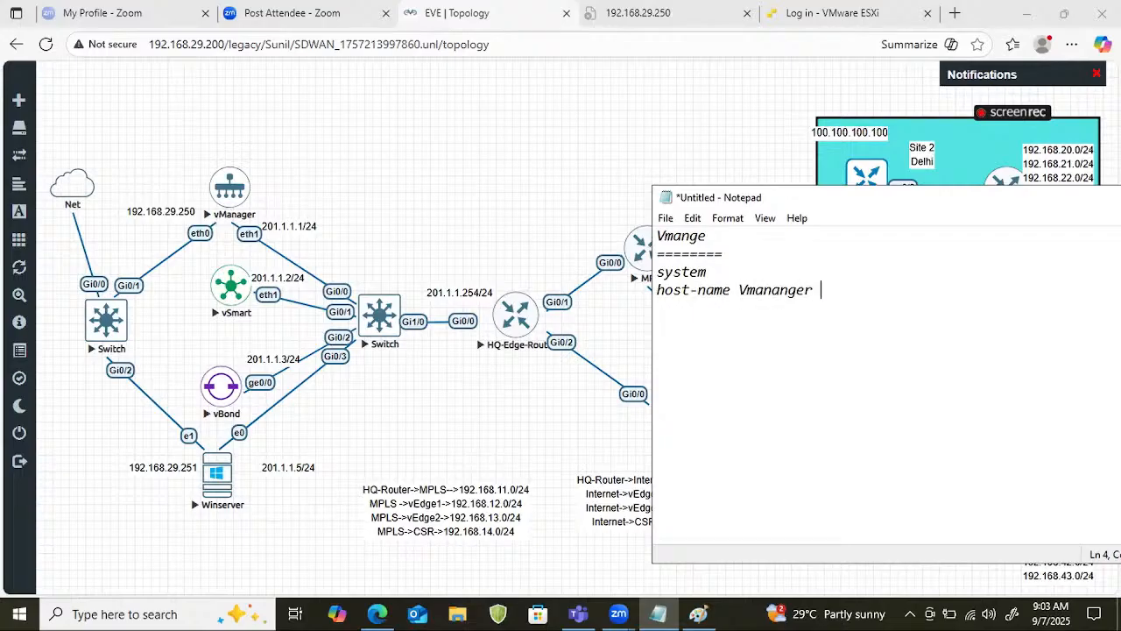
key(BackSpace)
key(BackSpace)
key(BackSpace)
key(BackSpace)
text(ger )
text(site)
text(-id 100)
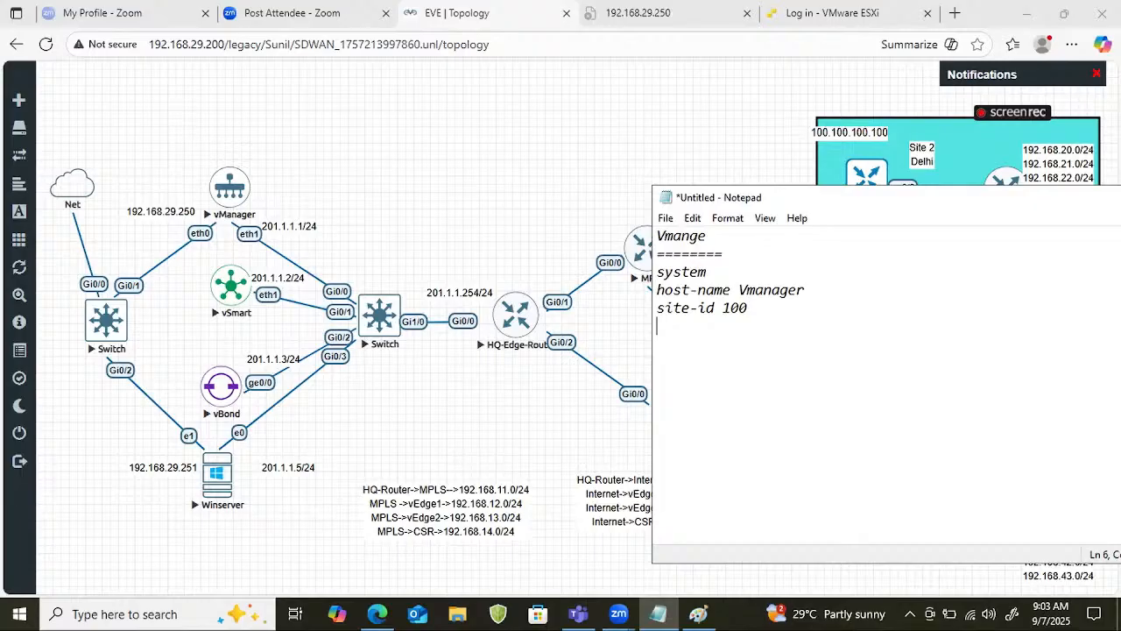
Add the configuration line "organization-name cciehub" below the site ID.
text(organization )
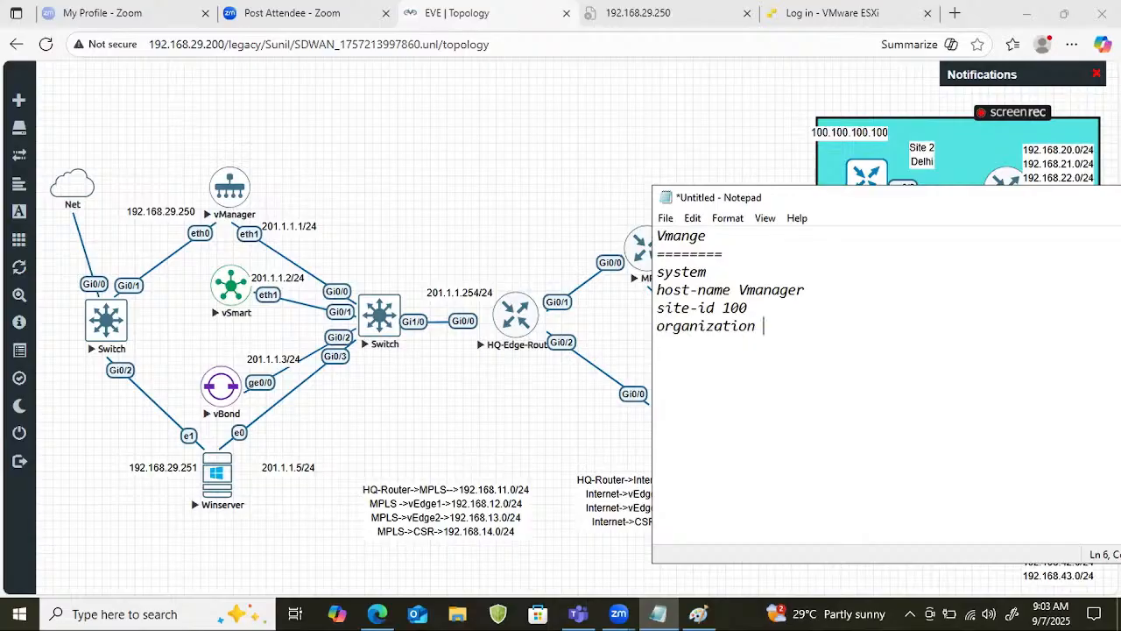
text(-name cciehub)
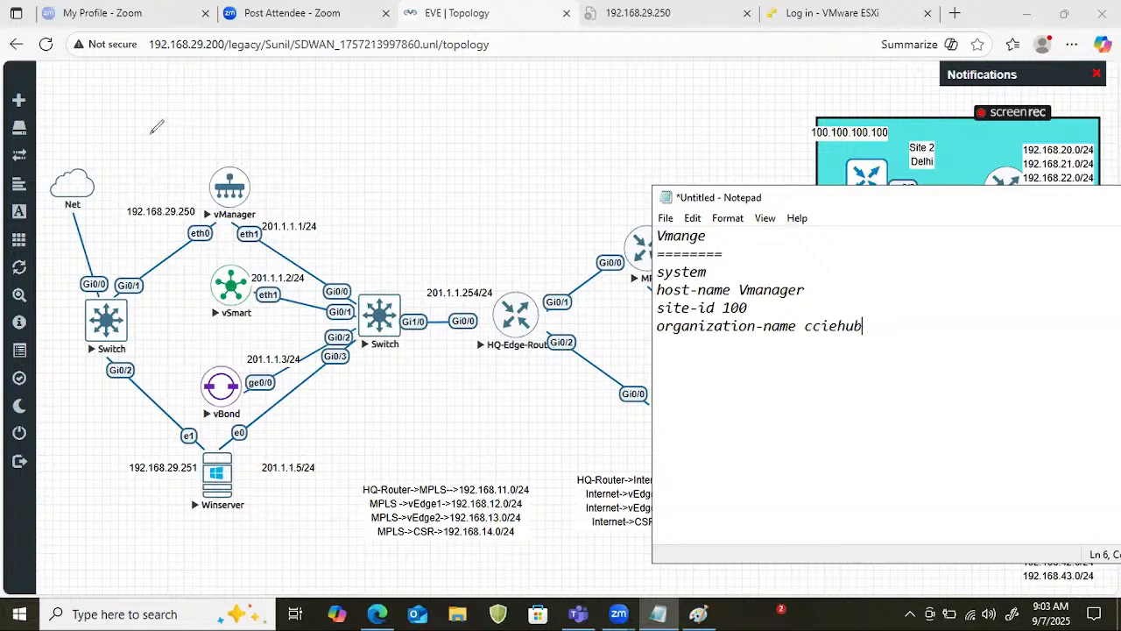
Annotate the vManager node in the topology with an underlined, circled "VMANAGE" label.
drag(245, 171, 337, 128)
mouse_move(279, 179)
mouse_down()
mouse_move(336, 155)
mouse_move(351, 131)
mouse_up()
drag(359, 120, 382, 107)
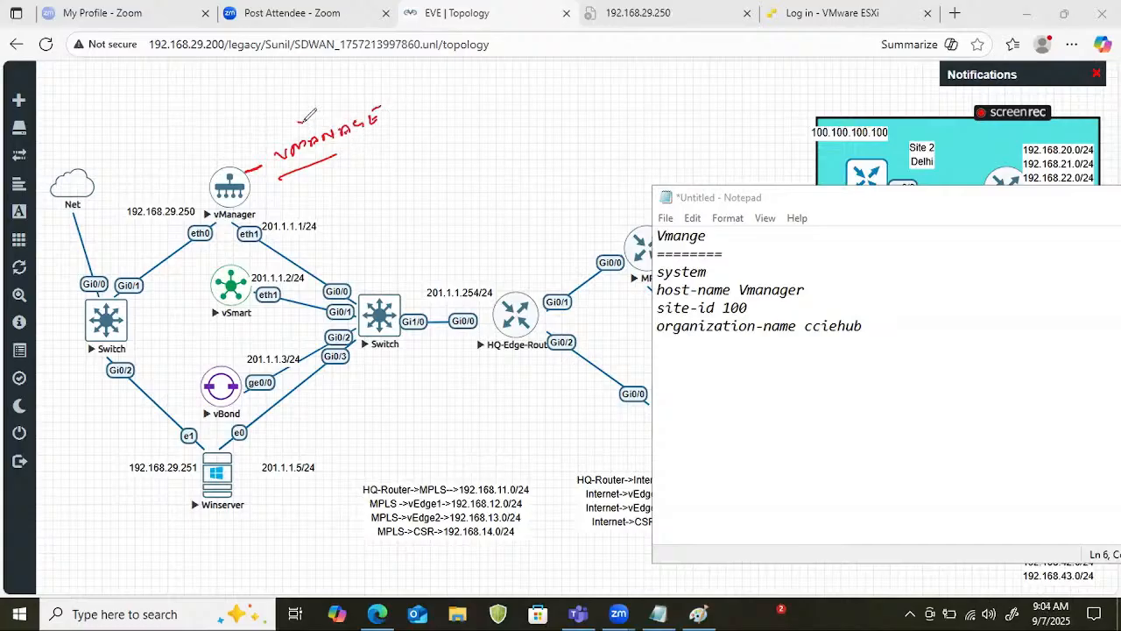
drag(298, 124, 298, 138)
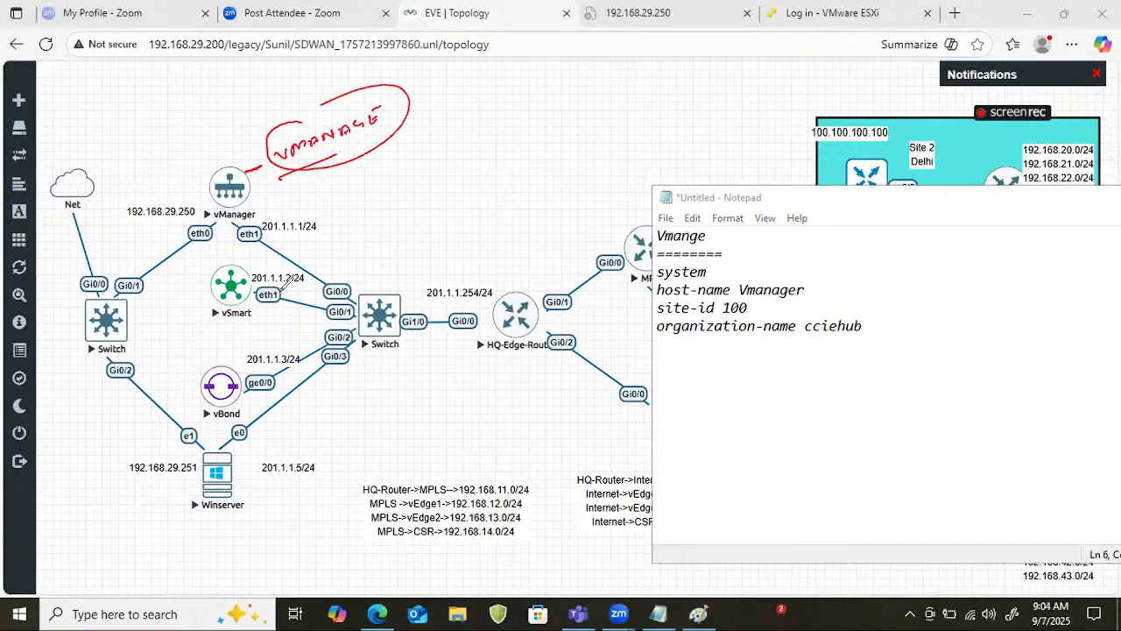
Write an underlined "Add" with an arrow below the VMANAGE label, and tick vSmart and vBond.
mouse_move(355, 166)
mouse_down()
mouse_move(365, 189)
mouse_move(391, 186)
mouse_move(405, 166)
mouse_move(419, 170)
mouse_move(420, 154)
mouse_up()
drag(377, 210, 422, 195)
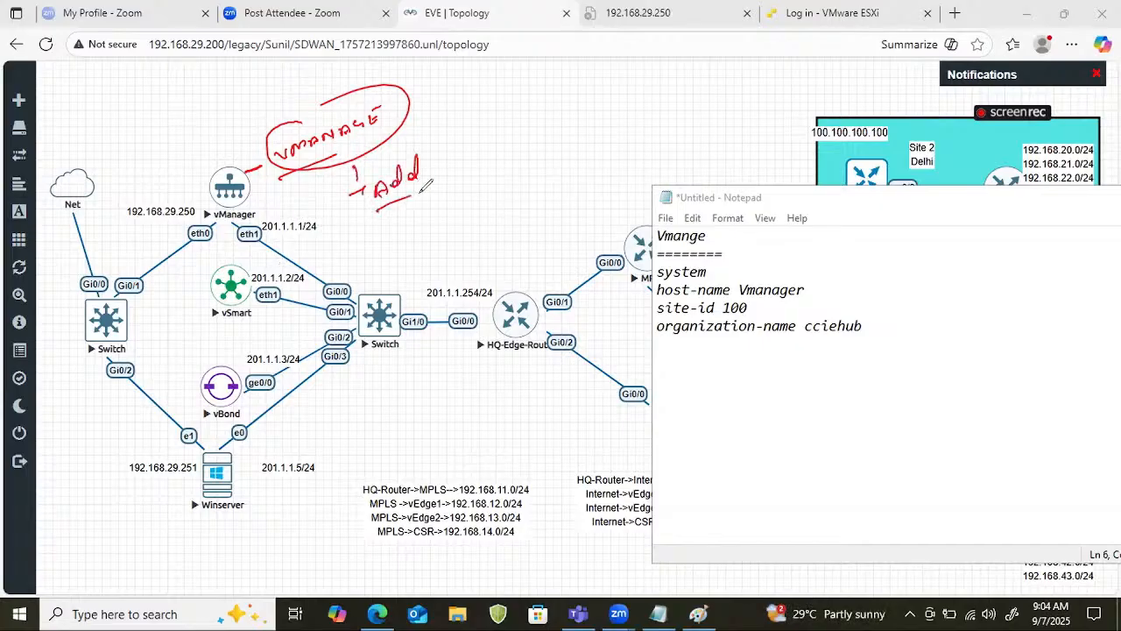
drag(230, 280, 254, 263)
drag(205, 392, 263, 366)
Extend the Add note with an arrow to an underlined "MANUAL" and a dash to an underlined "Cisco PnP", and tick vEdge1.
drag(449, 165, 525, 147)
drag(515, 143, 599, 108)
drag(501, 178, 543, 160)
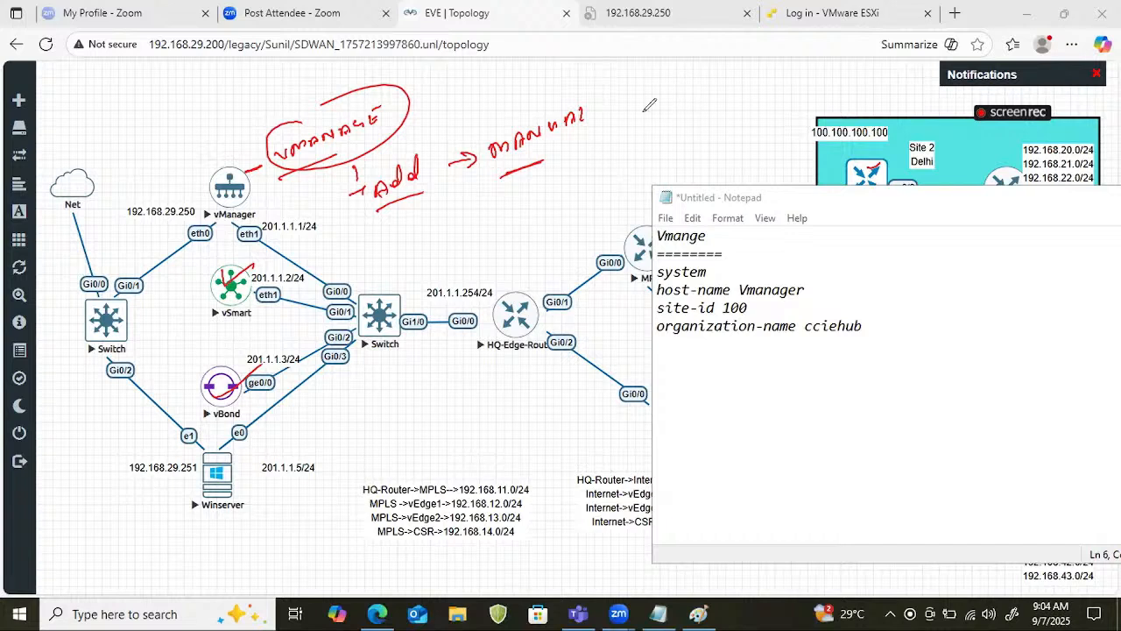
drag(627, 106, 711, 88)
drag(724, 73, 727, 84)
mouse_move(656, 123)
mouse_down()
mouse_move(738, 93)
mouse_move(759, 63)
mouse_move(793, 81)
mouse_up()
drag(683, 114, 784, 91)
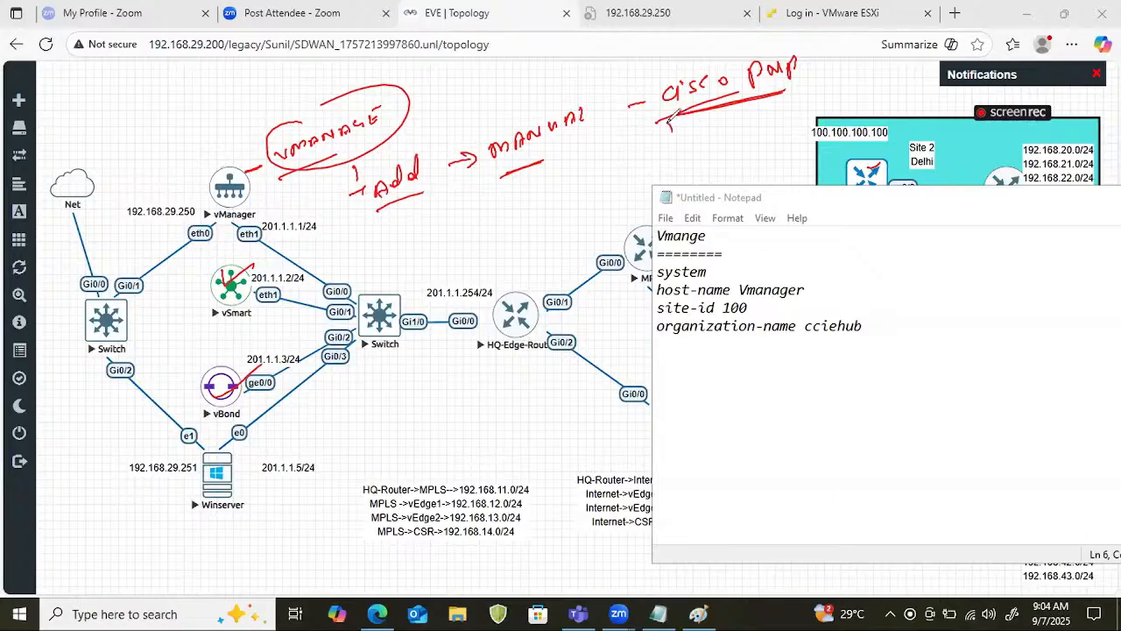
Write a double-underlined "Download" with an arrow beneath "Cisco PnP", followed by two short dashes.
drag(669, 128, 685, 144)
mouse_move(687, 128)
mouse_down()
mouse_move(692, 148)
mouse_move(711, 121)
mouse_move(732, 131)
mouse_move(811, 98)
mouse_up()
mouse_move(720, 152)
mouse_down()
mouse_move(804, 128)
mouse_move(815, 77)
mouse_up()
drag(827, 107, 841, 98)
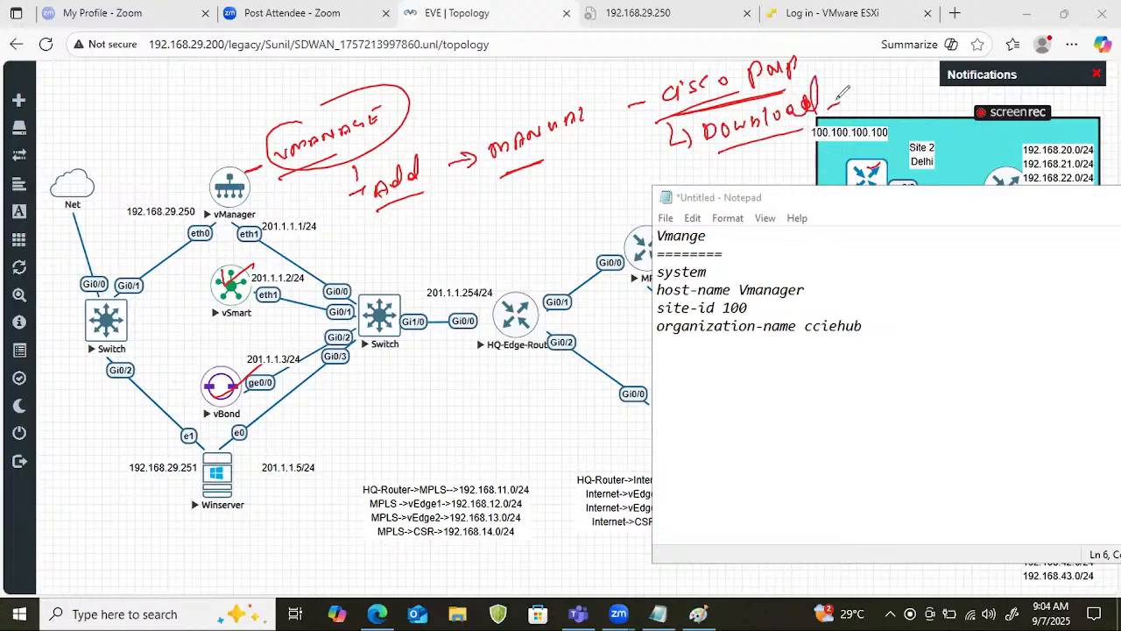
drag(706, 157, 804, 129)
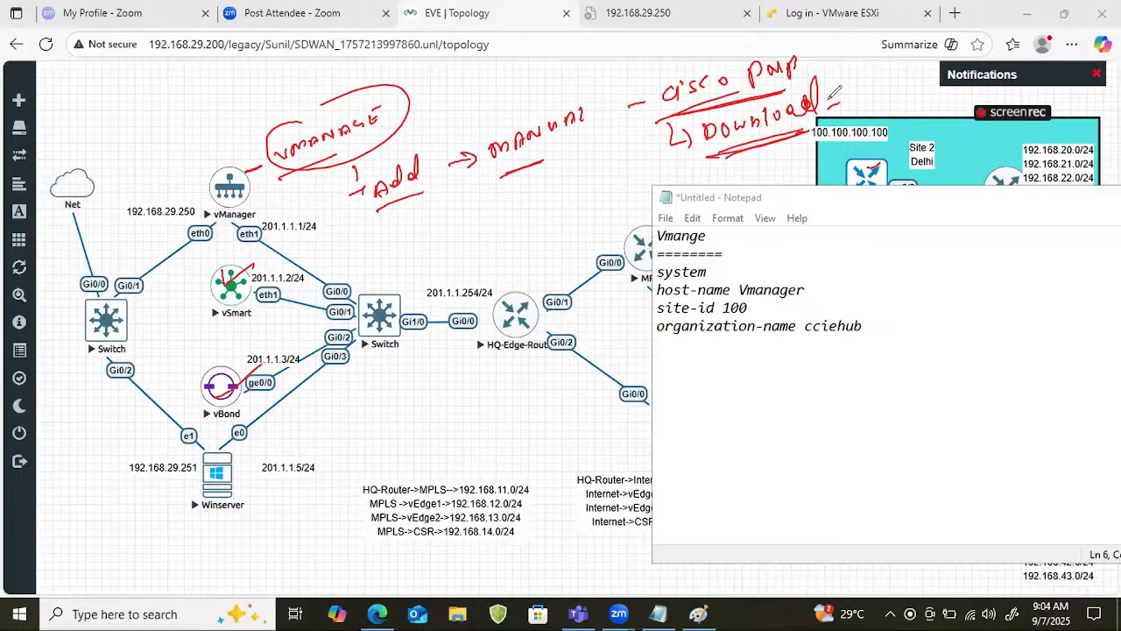
drag(829, 100, 846, 97)
Tick vManager and write a double-underlined "Serial.viptella" file name above the Net cloud.
drag(189, 158, 218, 149)
mouse_move(119, 94)
mouse_down()
mouse_move(103, 105)
mouse_move(109, 117)
mouse_up()
mouse_move(126, 107)
mouse_down()
mouse_move(215, 55)
mouse_move(272, 42)
mouse_up()
drag(119, 136, 219, 95)
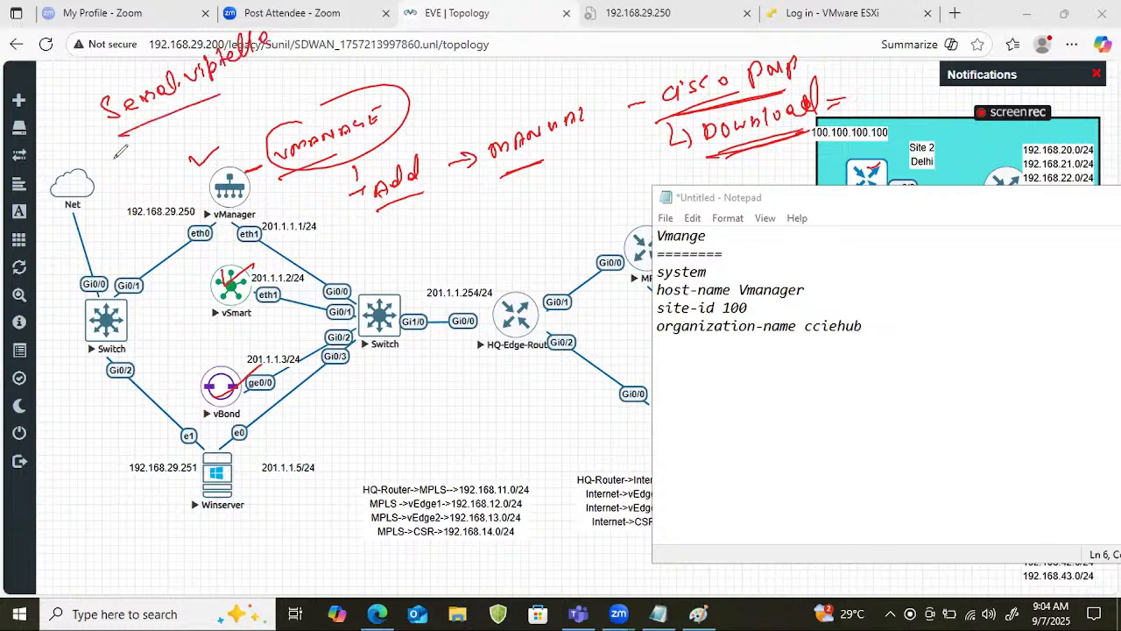
drag(113, 158, 212, 109)
Tick and box the "Cisco PnP" note and add a circled "OV" note beside it.
drag(815, 63, 842, 56)
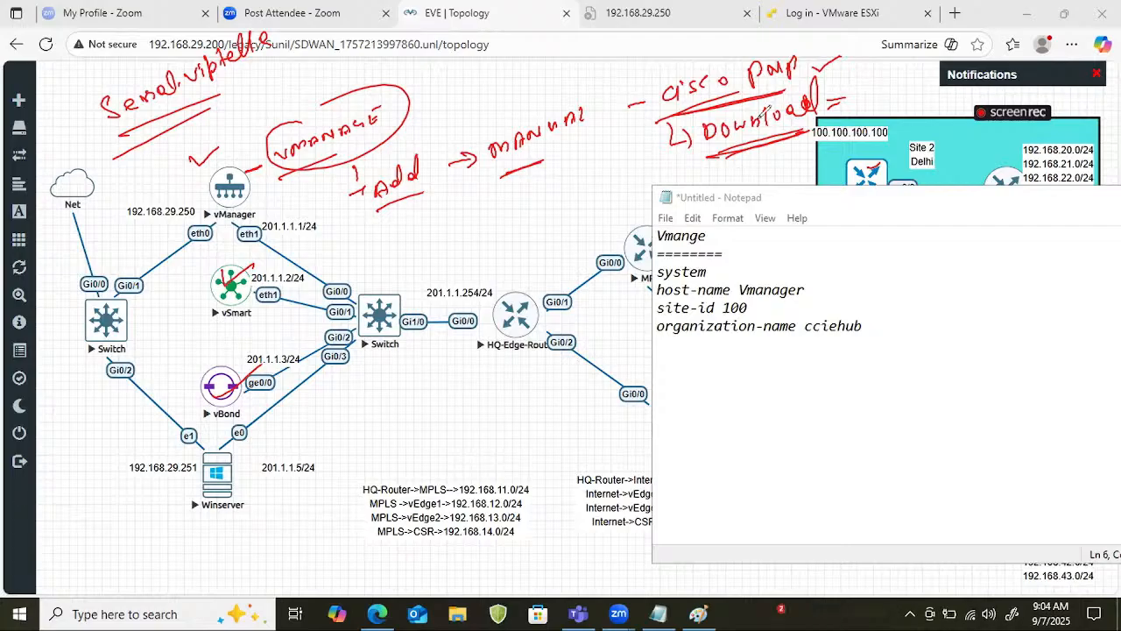
drag(664, 69, 669, 127)
mouse_move(659, 77)
mouse_down()
mouse_move(815, 91)
mouse_move(757, 103)
mouse_up()
mouse_move(860, 39)
mouse_down()
mouse_move(883, 41)
mouse_move(884, 59)
mouse_move(876, 30)
mouse_up()
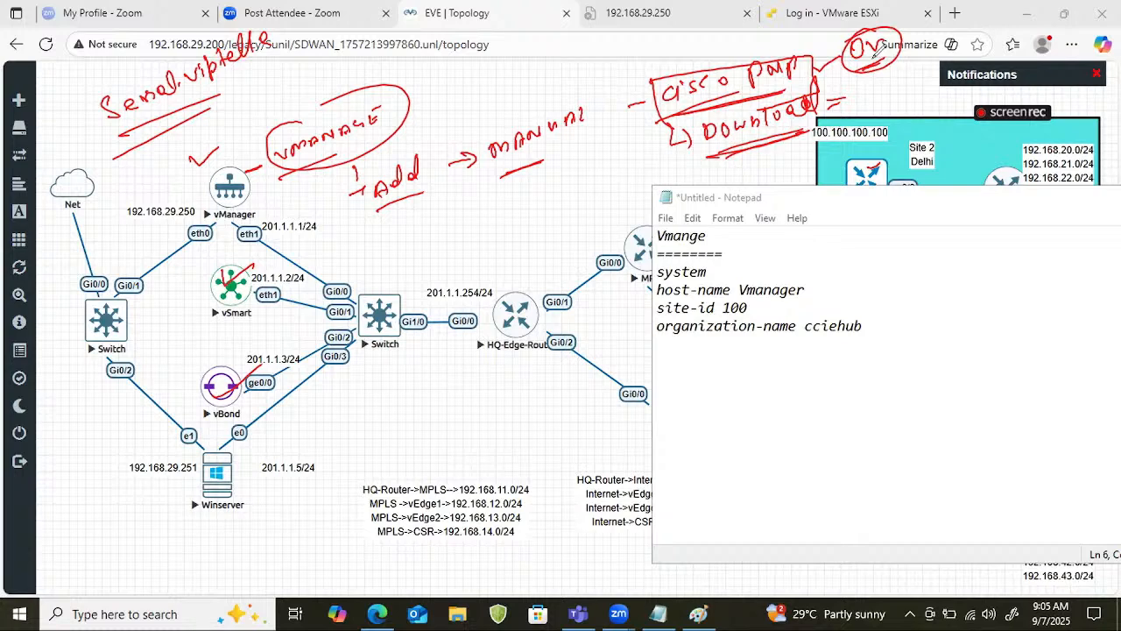
Draw an arrow from the boxed "Cisco PnP" note to an underlined "Smart", and an arrow from "MANUAL" towards "Download".
mouse_move(670, 80)
mouse_down()
mouse_move(613, 61)
mouse_move(626, 73)
mouse_up()
mouse_move(522, 63)
mouse_down()
mouse_move(532, 77)
mouse_move(599, 57)
mouse_up()
drag(498, 113, 557, 97)
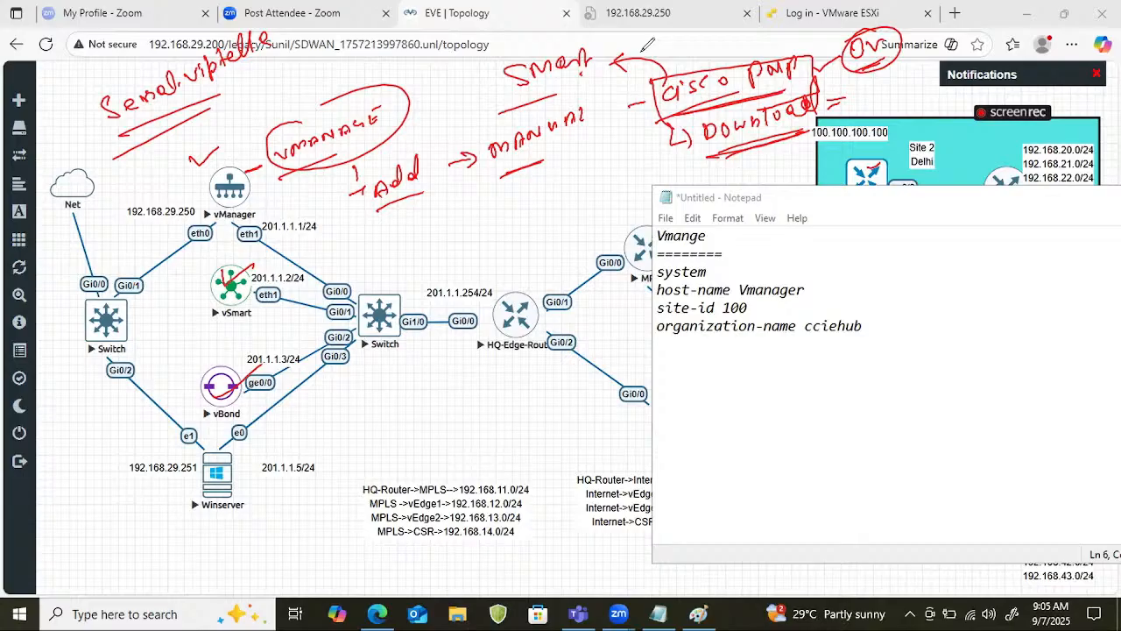
mouse_move(611, 135)
mouse_down()
mouse_move(647, 125)
mouse_move(638, 134)
mouse_up()
Link the circled "OV" to an underlined "cciehub" note, and link "Download" to an underlined "Serial" file note.
mouse_move(895, 47)
mouse_down()
mouse_move(958, 23)
mouse_move(1021, 18)
mouse_up()
drag(940, 54, 984, 42)
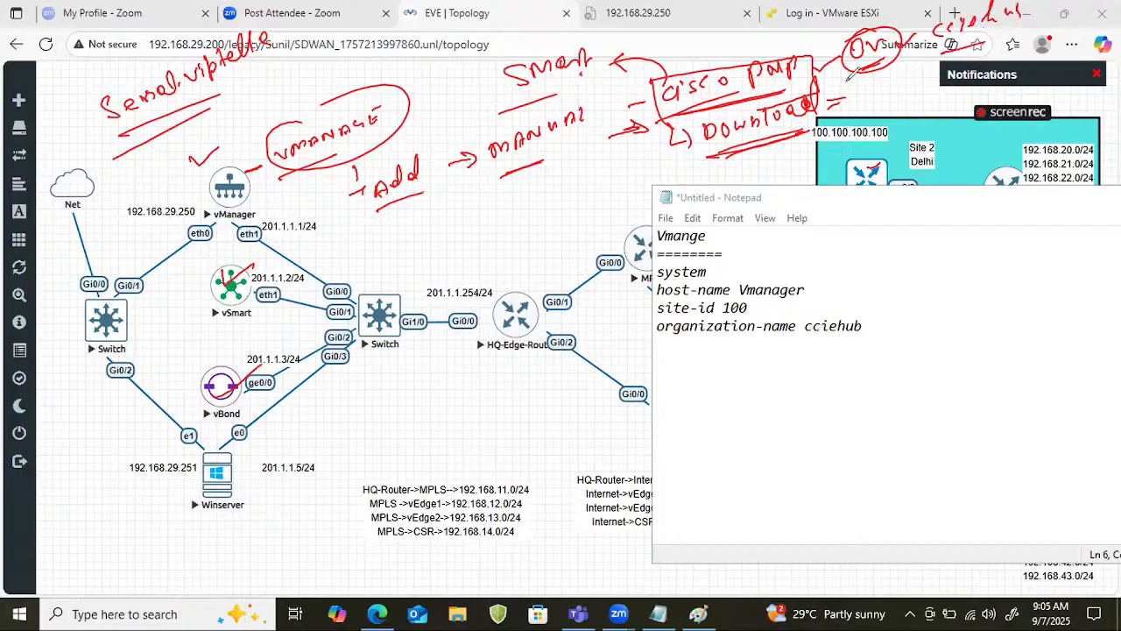
drag(858, 78, 885, 77)
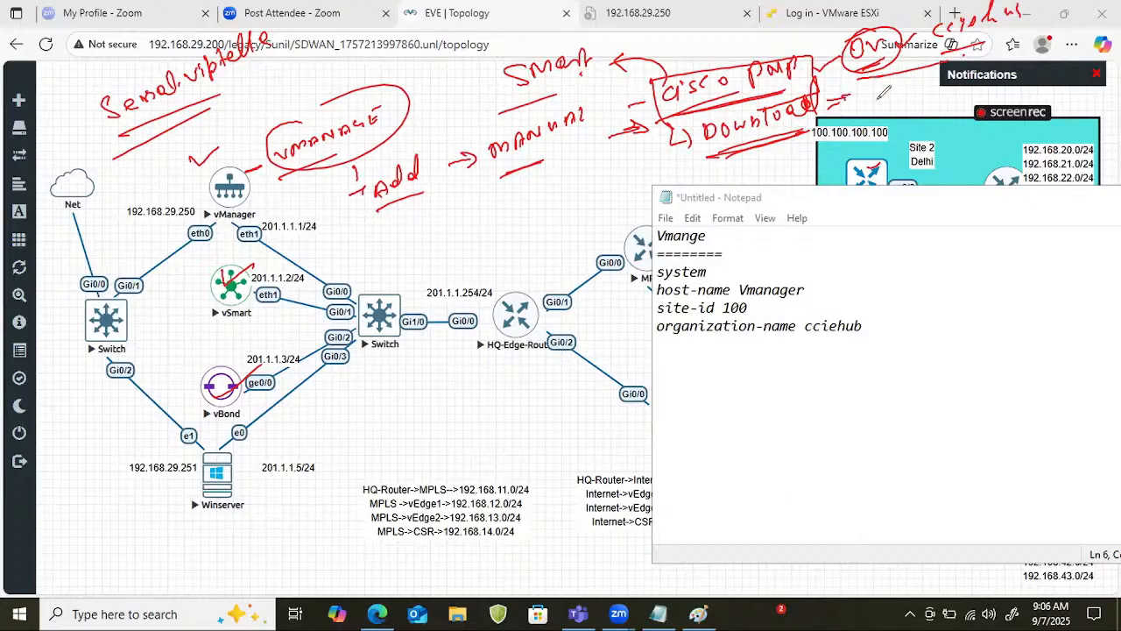
mouse_move(843, 98)
mouse_down()
mouse_move(907, 104)
mouse_move(985, 88)
mouse_up()
mouse_move(908, 114)
mouse_down()
mouse_move(1013, 91)
mouse_move(1023, 70)
mouse_move(1037, 81)
mouse_up()
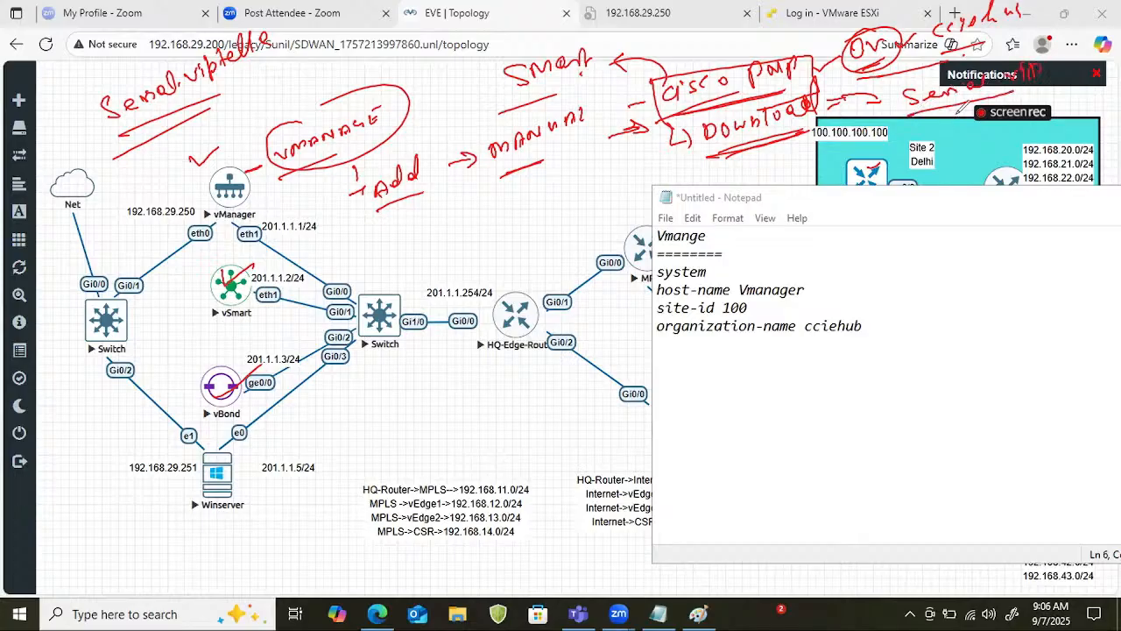
Draw a line down from the "Serial" note to a circled, underlined "14" with two branches beneath it.
drag(955, 102, 955, 170)
mouse_move(902, 221)
mouse_down()
mouse_move(900, 243)
mouse_move(941, 246)
mouse_up()
mouse_move(921, 209)
mouse_down()
mouse_move(957, 189)
mouse_move(952, 229)
mouse_move(883, 331)
mouse_up()
drag(930, 252, 986, 276)
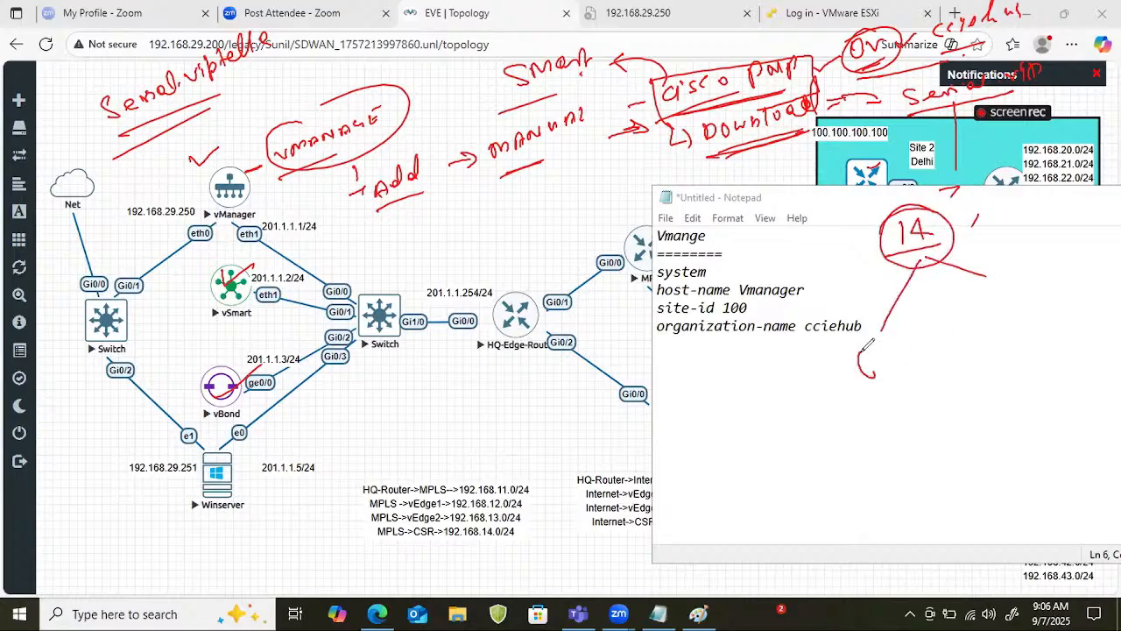
Write a circled "8" at the end of the lower branch with an underlined "vedge" label beneath it.
drag(873, 351, 862, 377)
mouse_move(871, 396)
mouse_down()
mouse_move(847, 345)
mouse_move(871, 394)
mouse_up()
mouse_move(832, 428)
mouse_down()
mouse_move(867, 436)
mouse_move(887, 413)
mouse_move(919, 425)
mouse_up()
drag(834, 479, 888, 456)
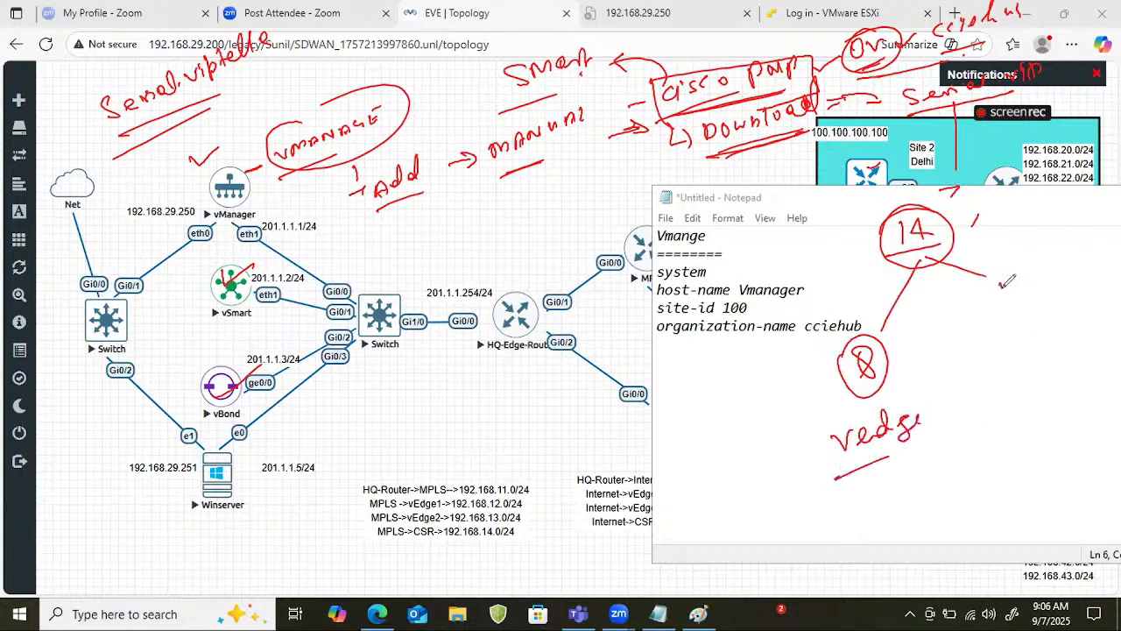
Write an underlined "6 cedge" at the end of the other branch of the "14" and bracket it.
mouse_move(1007, 282)
mouse_down()
mouse_move(1005, 313)
mouse_move(1110, 278)
mouse_up()
drag(1081, 324, 992, 351)
mouse_move(962, 279)
mouse_down()
mouse_move(977, 348)
mouse_move(1119, 227)
mouse_up()
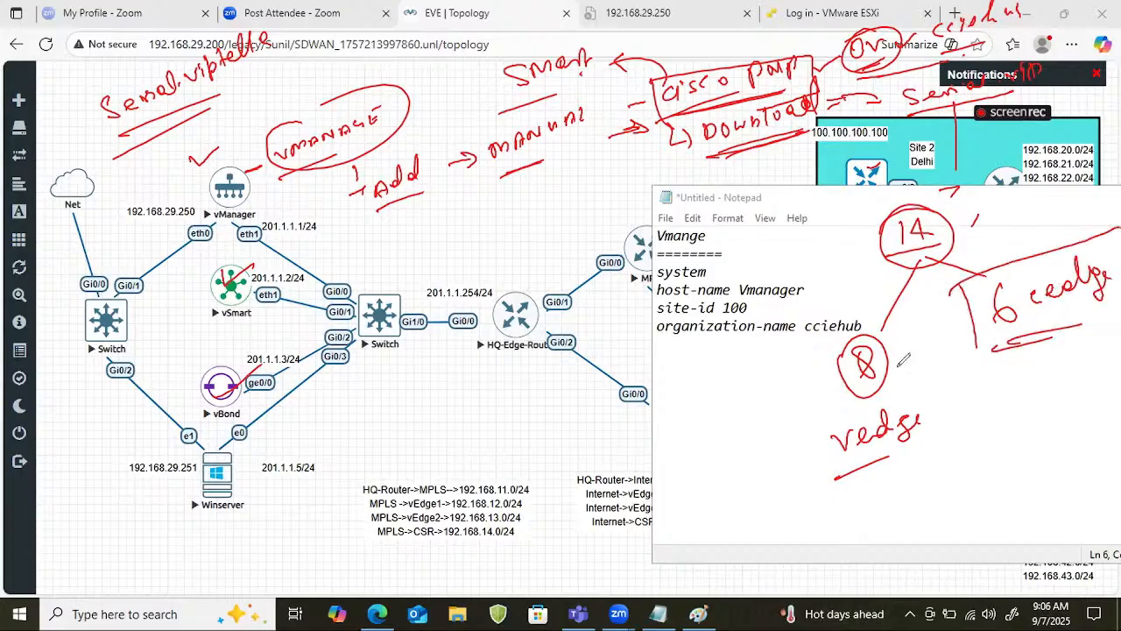
Draw a short vertical line beside the circled "8" and arcs linking vManager with the Net cloud in both directions.
drag(790, 338, 804, 403)
mouse_move(208, 180)
mouse_down()
mouse_move(118, 140)
mouse_move(51, 175)
mouse_up()
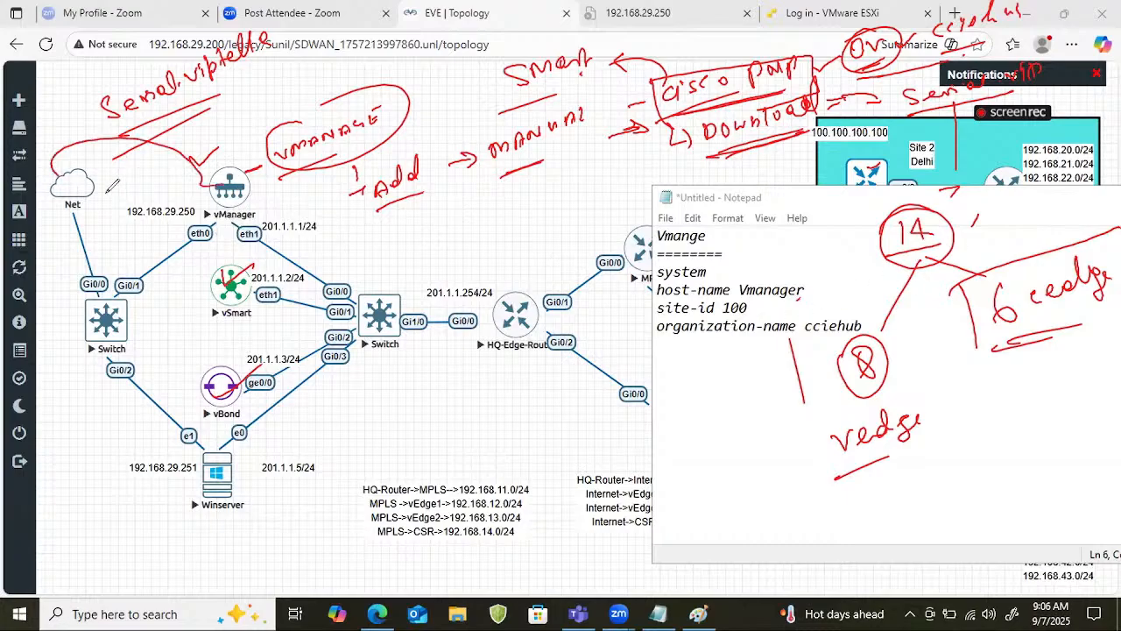
drag(77, 180, 234, 193)
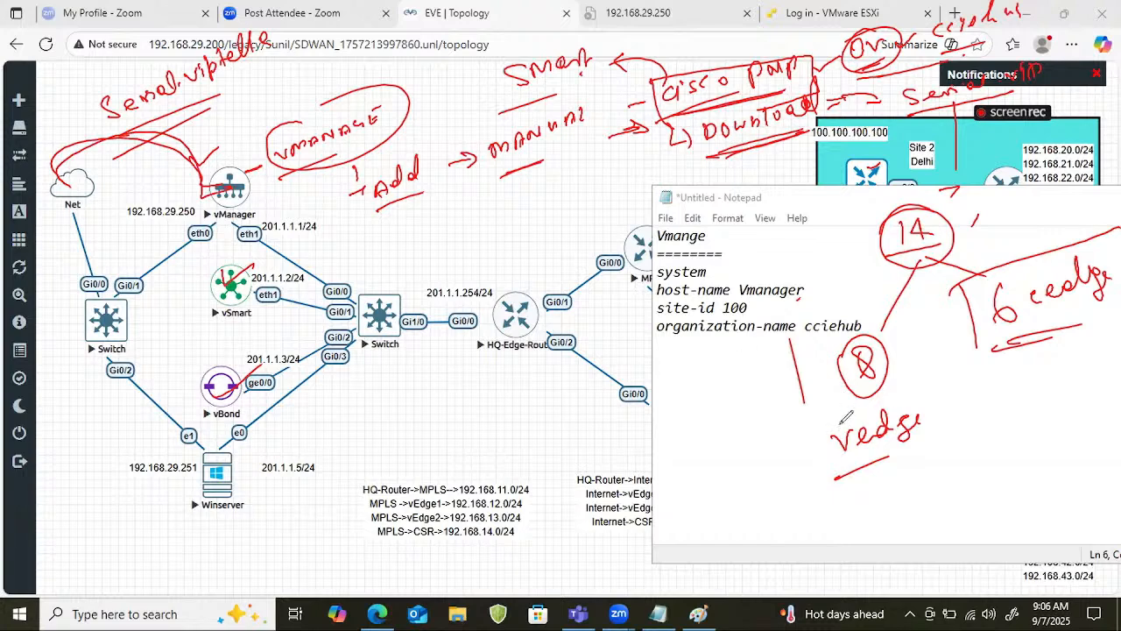
Underline the handwritten "cciehub" and the organization-name line, and write a circled "ABC" above the organization value.
drag(738, 434, 785, 418)
mouse_move(959, 28)
mouse_down()
mouse_move(939, 37)
mouse_move(1009, 26)
mouse_up()
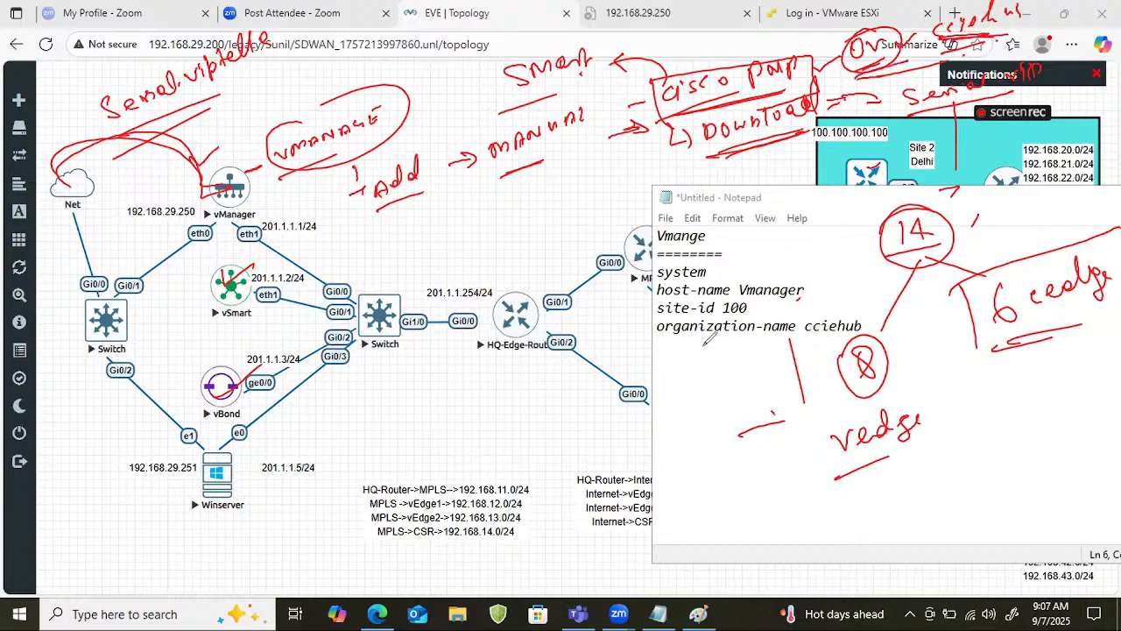
drag(659, 336, 792, 342)
mouse_move(820, 307)
mouse_down()
mouse_move(815, 317)
mouse_move(842, 301)
mouse_move(835, 290)
mouse_move(799, 308)
mouse_up()
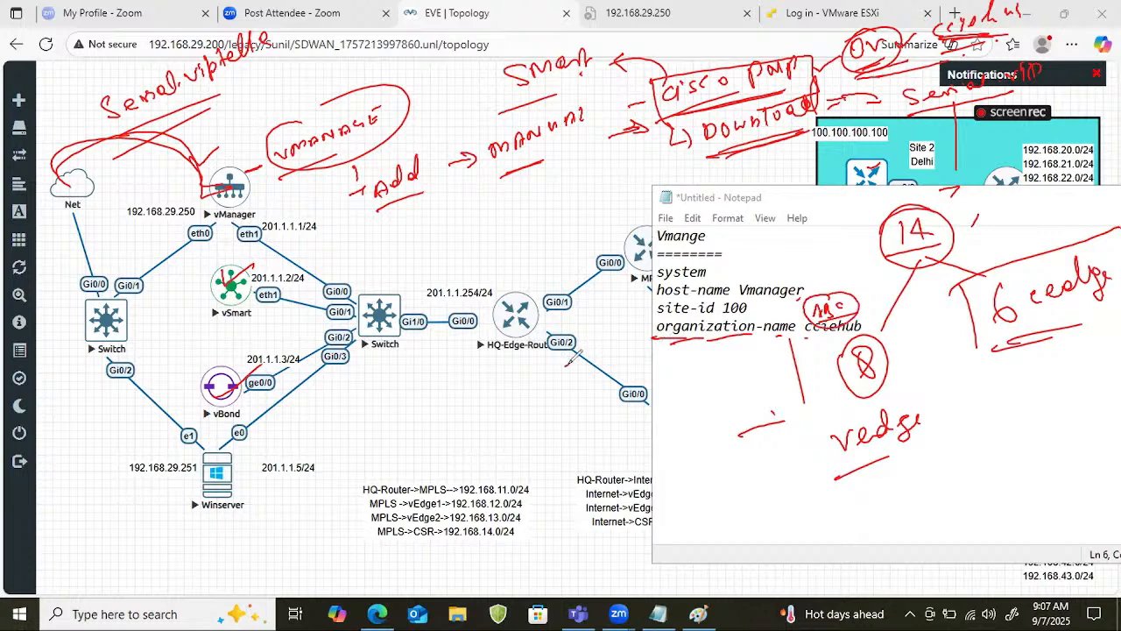
Draw a curved arrow around HQ-Edge-Router towards MPLS, circle part of the Vmange heading, and underline the organization value again.
mouse_move(569, 362)
mouse_down()
mouse_move(638, 256)
mouse_move(698, 235)
mouse_move(692, 254)
mouse_move(679, 252)
mouse_move(764, 213)
mouse_up()
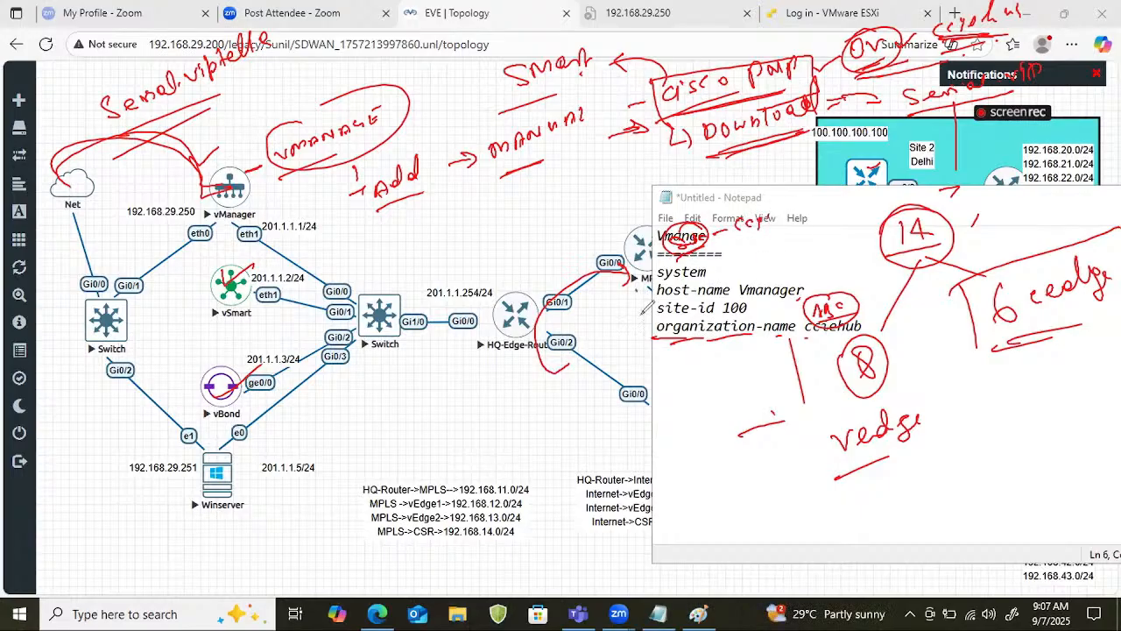
drag(662, 349, 638, 360)
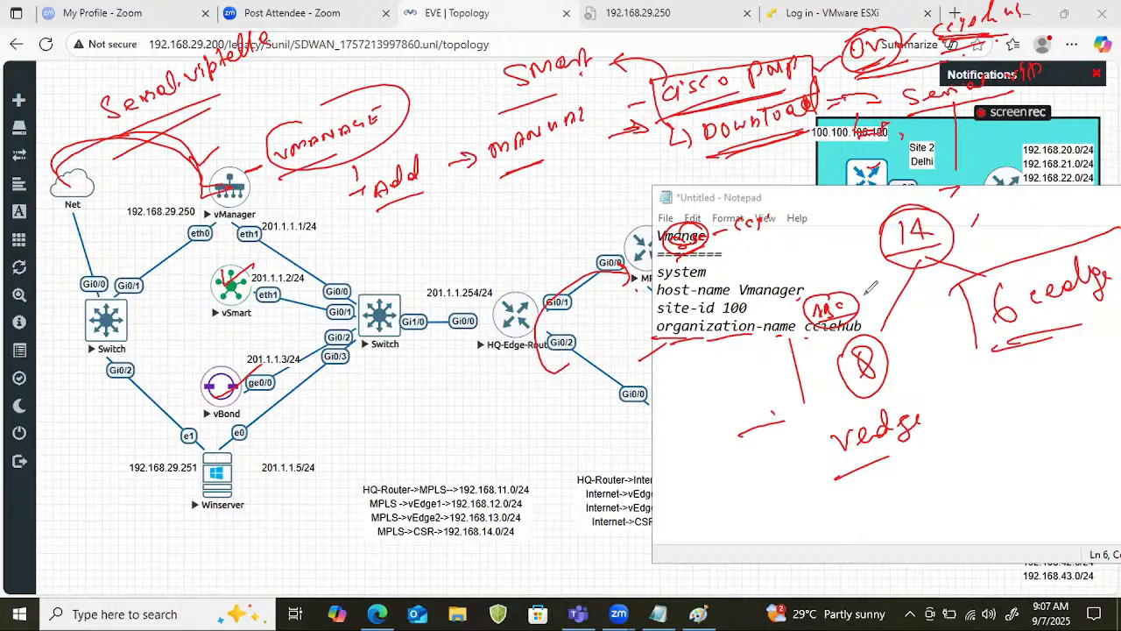
drag(811, 344, 860, 337)
Write a circled "Ser" note beneath "Add" with a short stroke beside it, and clear all annotations from the screen.
mouse_move(412, 231)
mouse_down()
mouse_move(404, 251)
mouse_move(438, 235)
mouse_move(418, 264)
mouse_up()
drag(391, 213, 442, 214)
drag(501, 219, 488, 233)
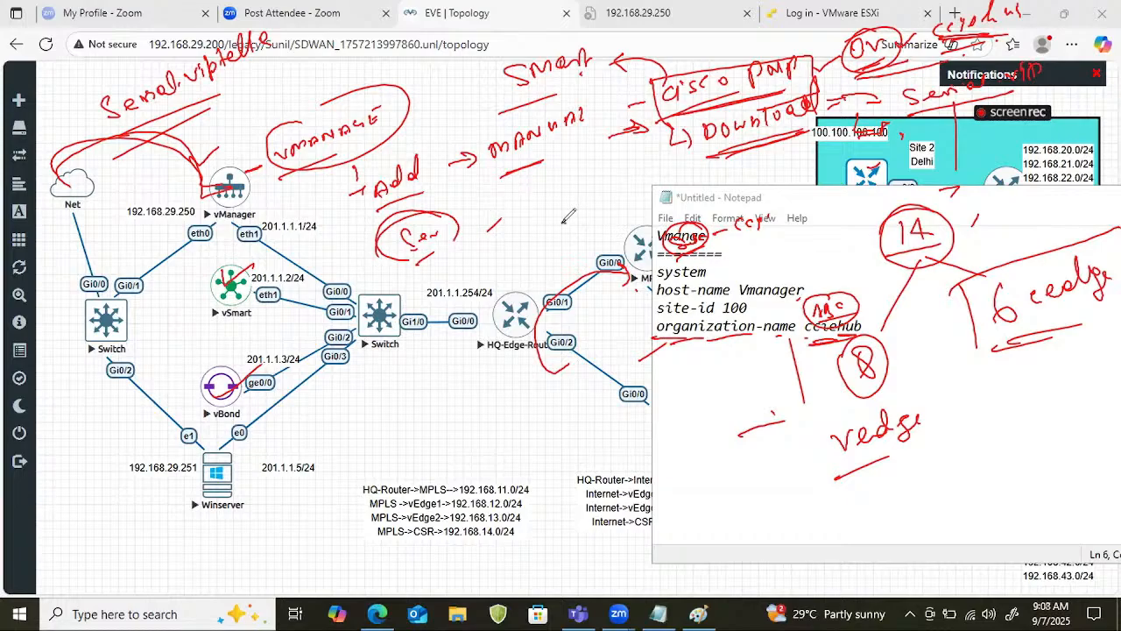
drag(564, 224, 612, 207)
key(e)
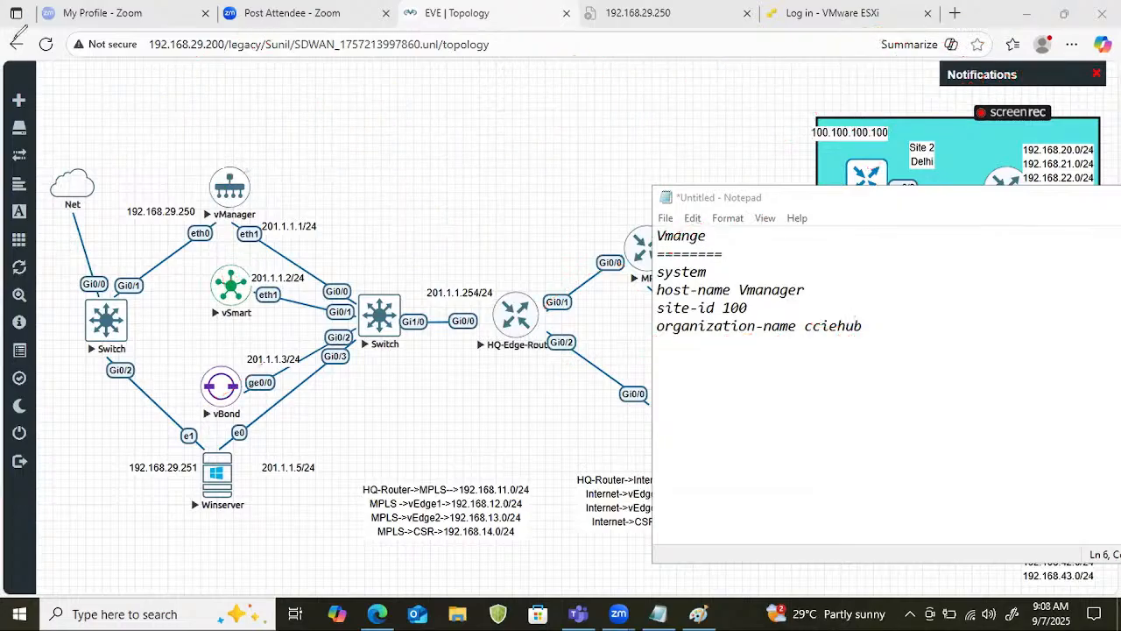
Replace the organization-name value in the vManage configuration notes with nhindialab.
click(872, 334)
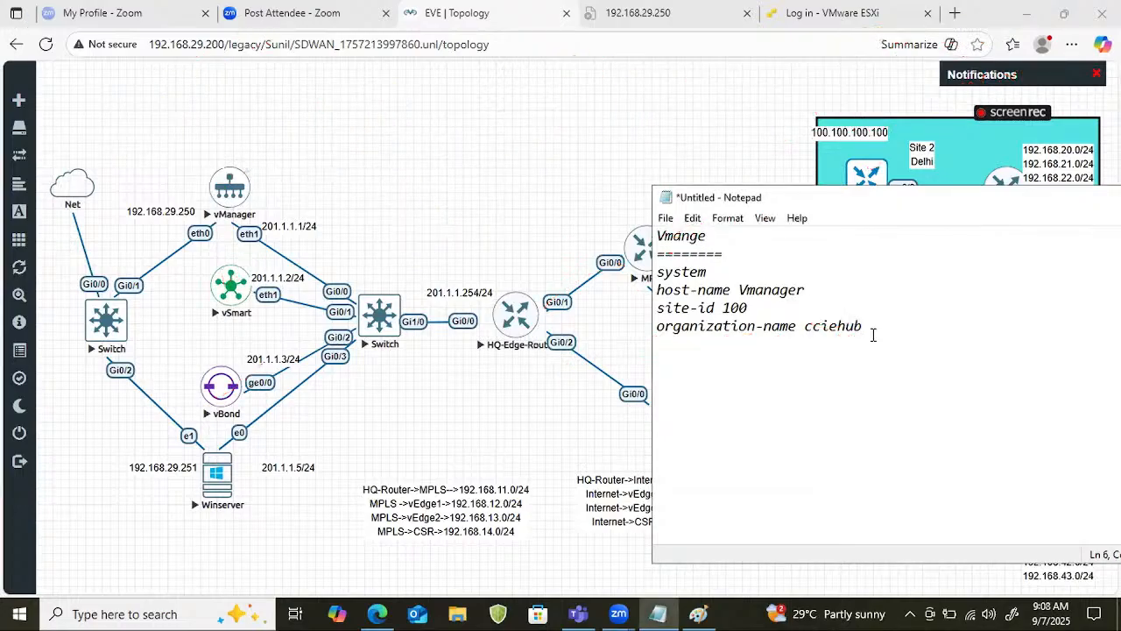
key(BackSpace)
key(BackSpace)
key(BackSpace)
key(BackSpace)
key(BackSpace)
key(BackSpace)
key(BackSpace)
text(nhindialab)
Review the system, host-name, site-id and organization-name lines of the vManage configuration by highlighting them one after another.
drag(889, 327, 803, 332)
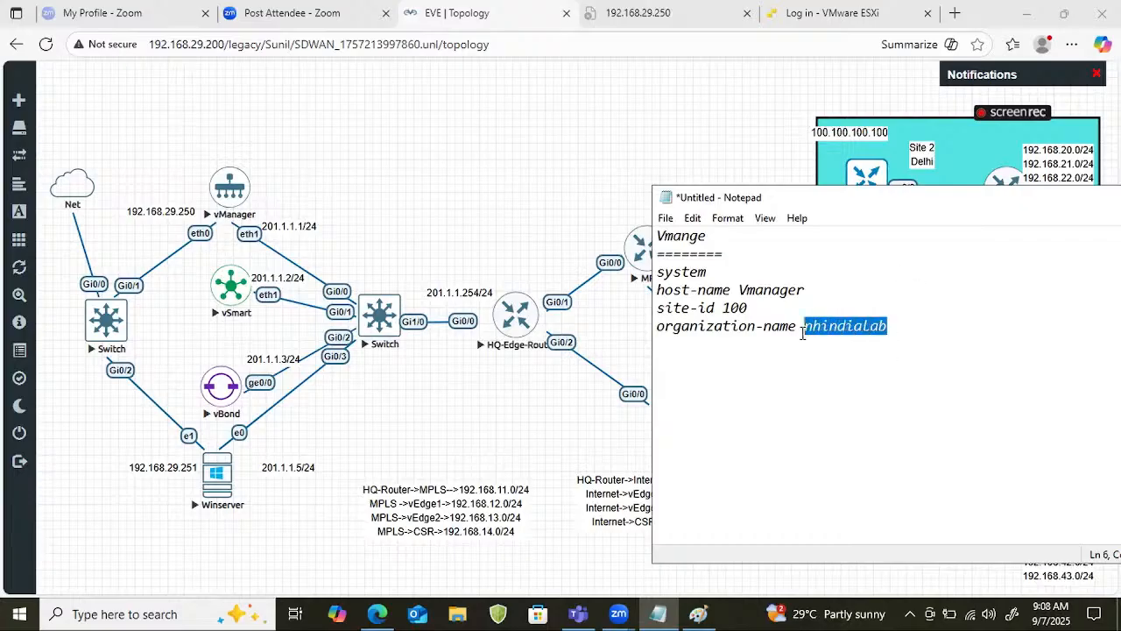
click(968, 333)
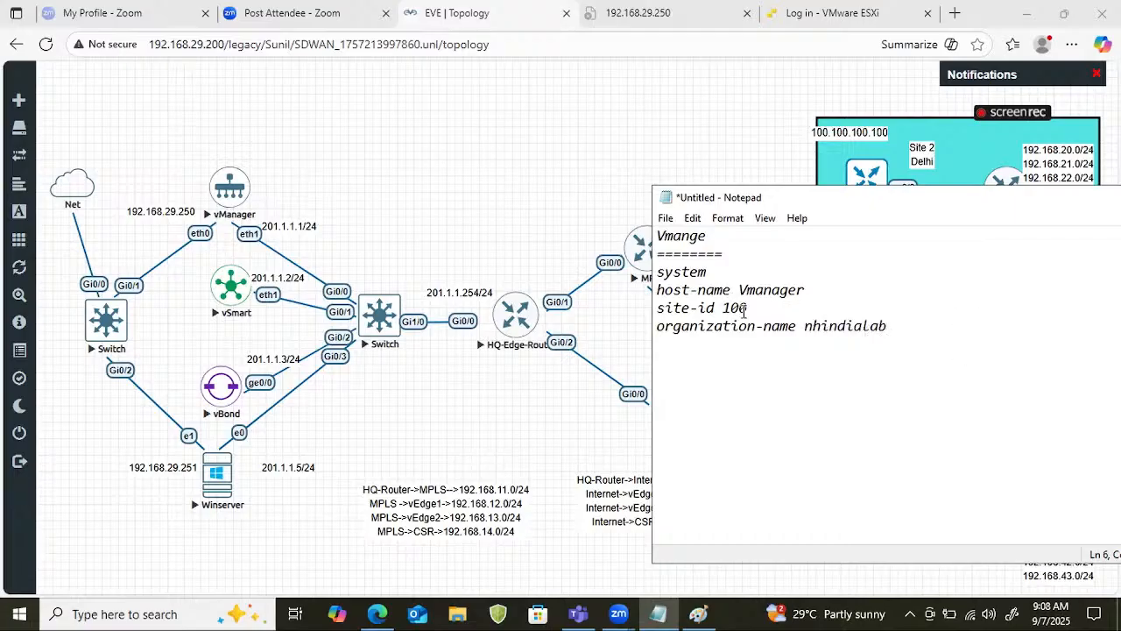
click(710, 271)
drag(710, 271, 652, 271)
drag(854, 304, 656, 289)
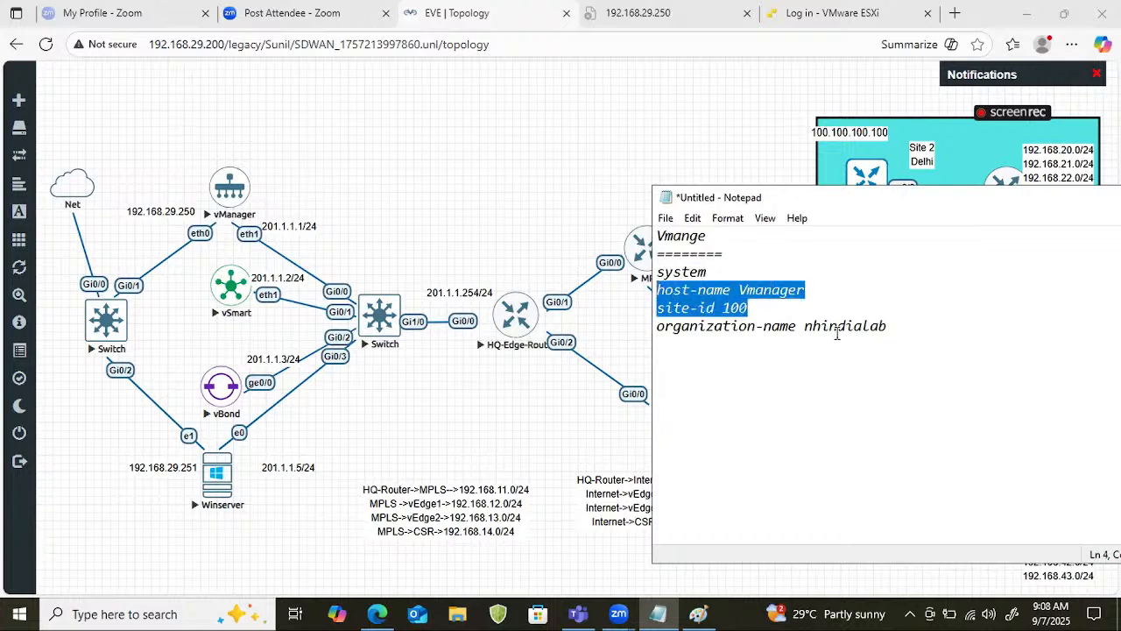
drag(776, 305, 664, 307)
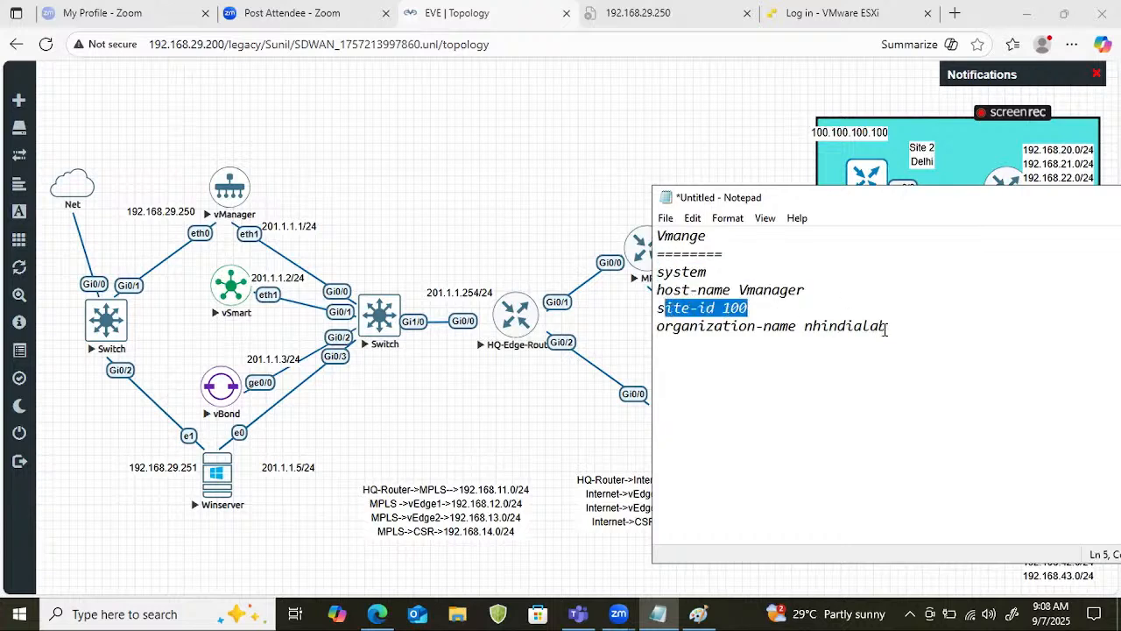
drag(932, 330, 706, 308)
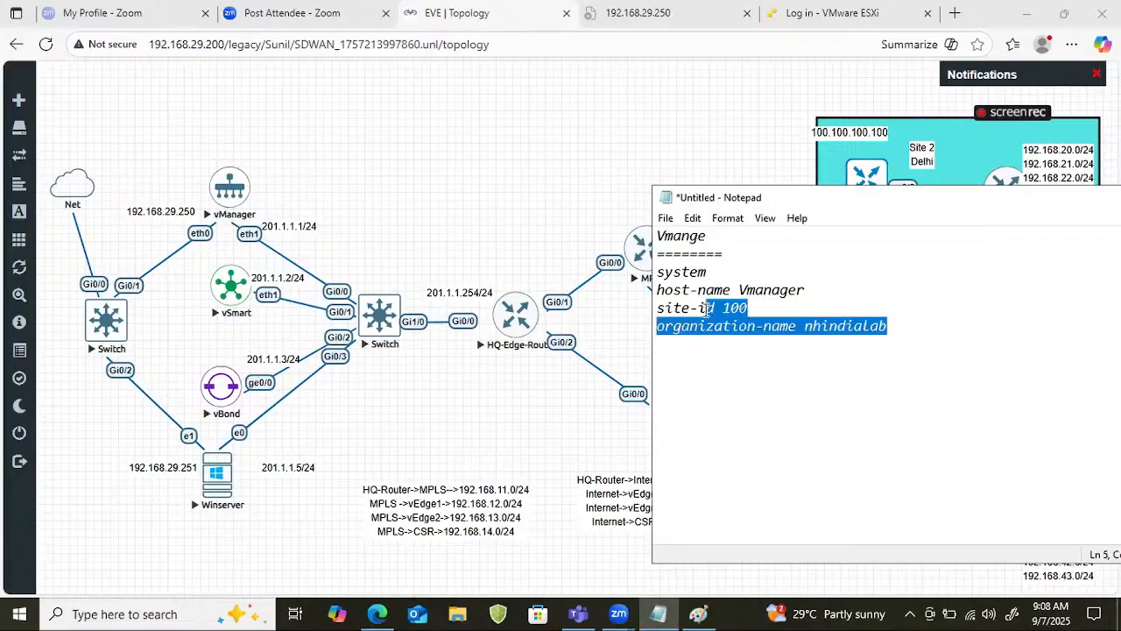
click(892, 328)
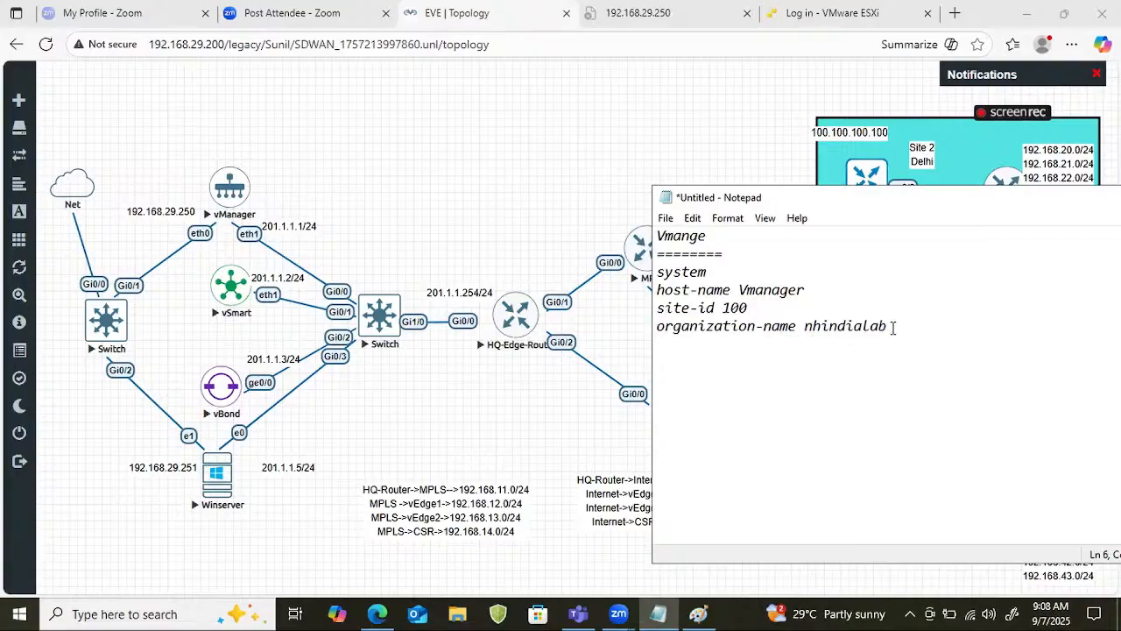
Add the line "system-ip 10.10.10.10" below the organization name in the vManage configuration.
key(Return)
text(syste)
text(m-id)
key(BackSpace)
key(BackSpace)
text(p)
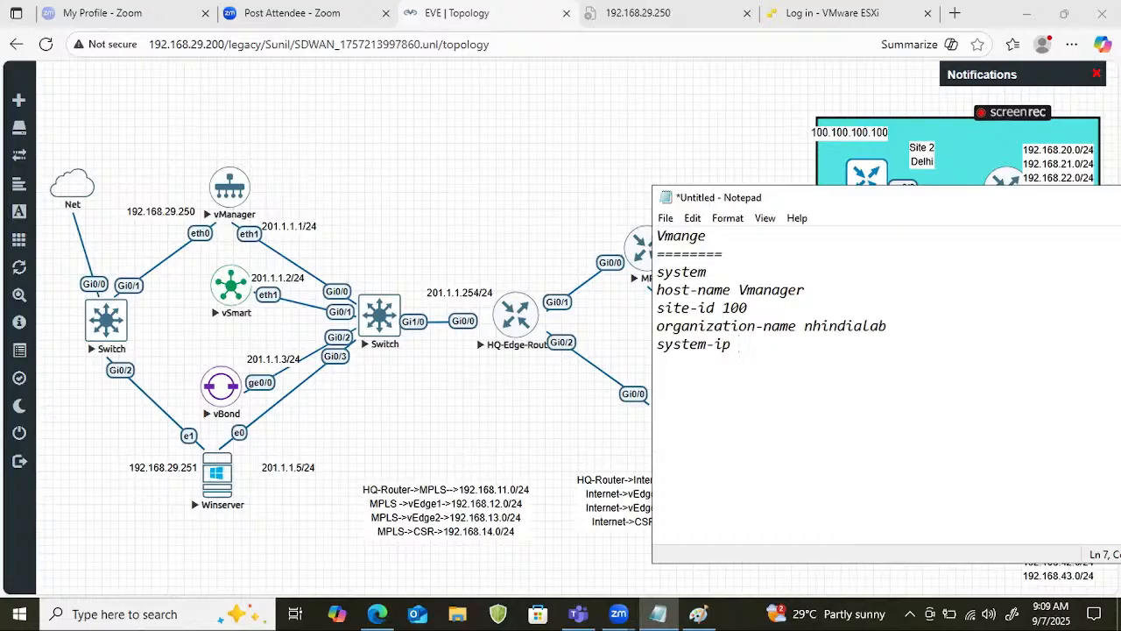
text( 10.10.10.10)
key(Return)
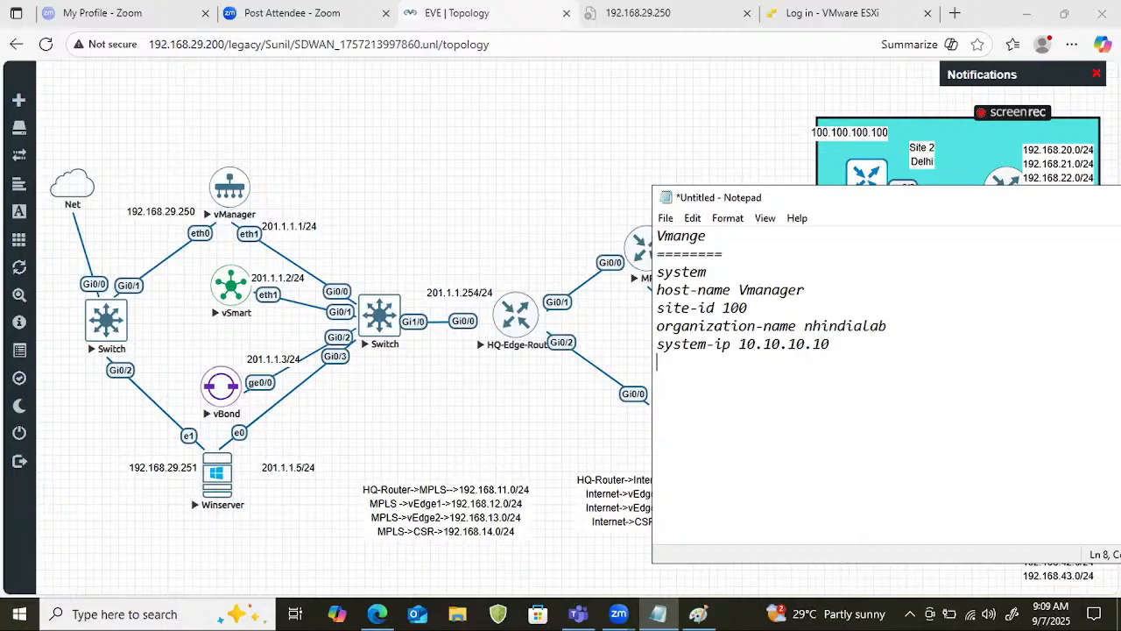
Add the line "vbond 201.1.1.3" below the system IP in the vManage configuration.
click(893, 327)
text(vbond)
key(BackSpace)
key(BackSpace)
key(BackSpace)
key(BackSpace)
key(BackSpace)
key(BackSpace)
key(Down)
key(Return)
text(vbond 201.1.1)
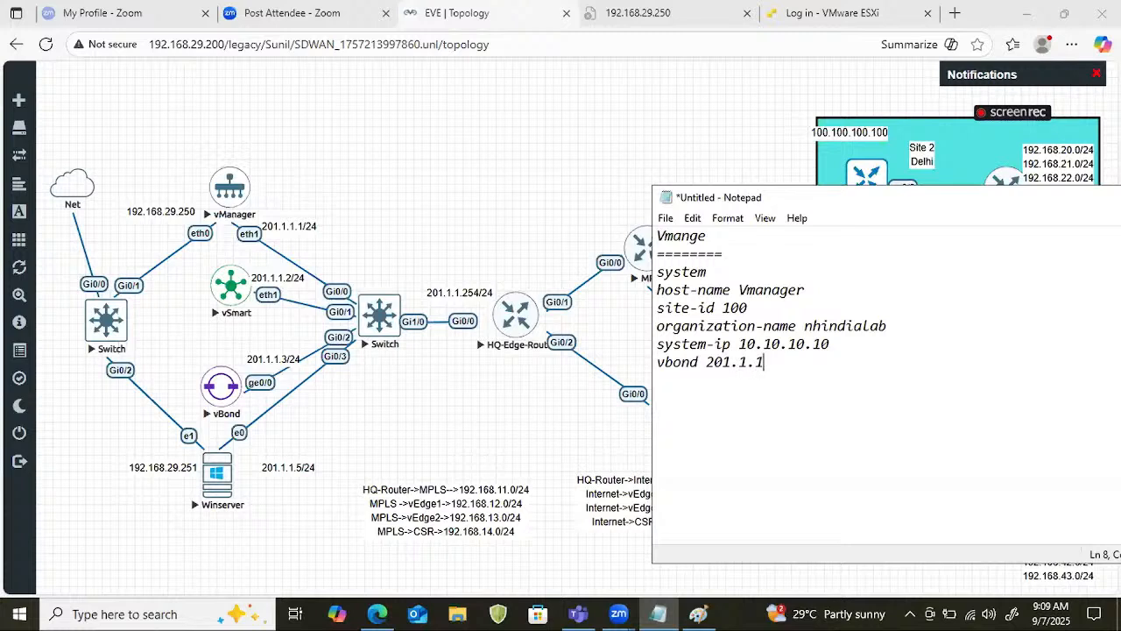
text(.3)
key(Return)
Add the line "clock timezone Asia/Kolkata" below the vBond address.
text(clock timezo)
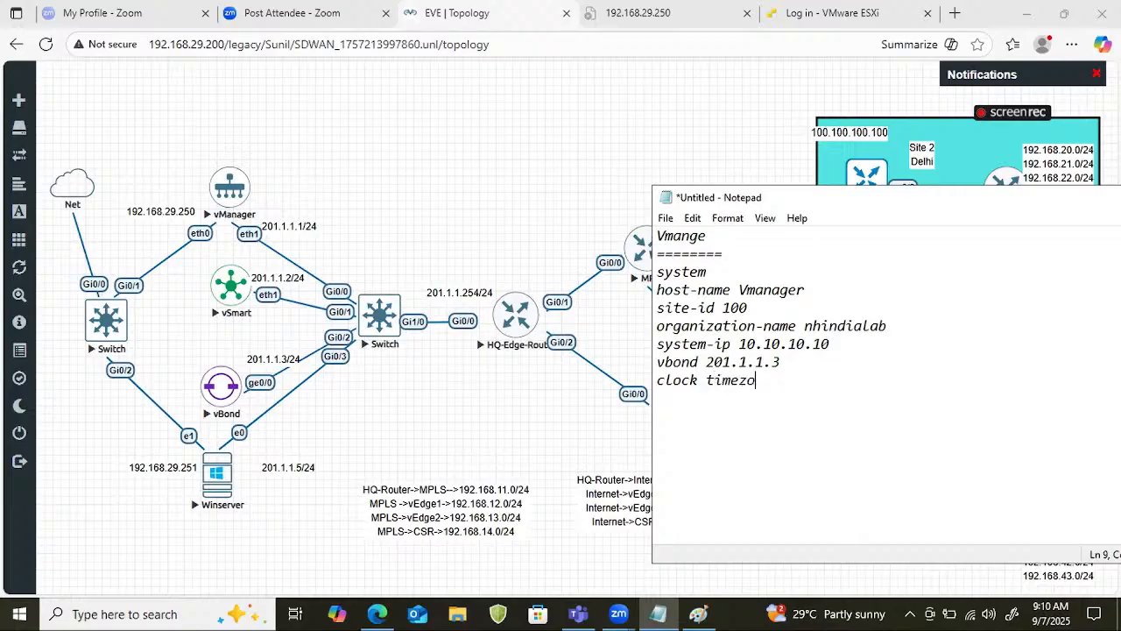
text(ne Asia/Kolkata)
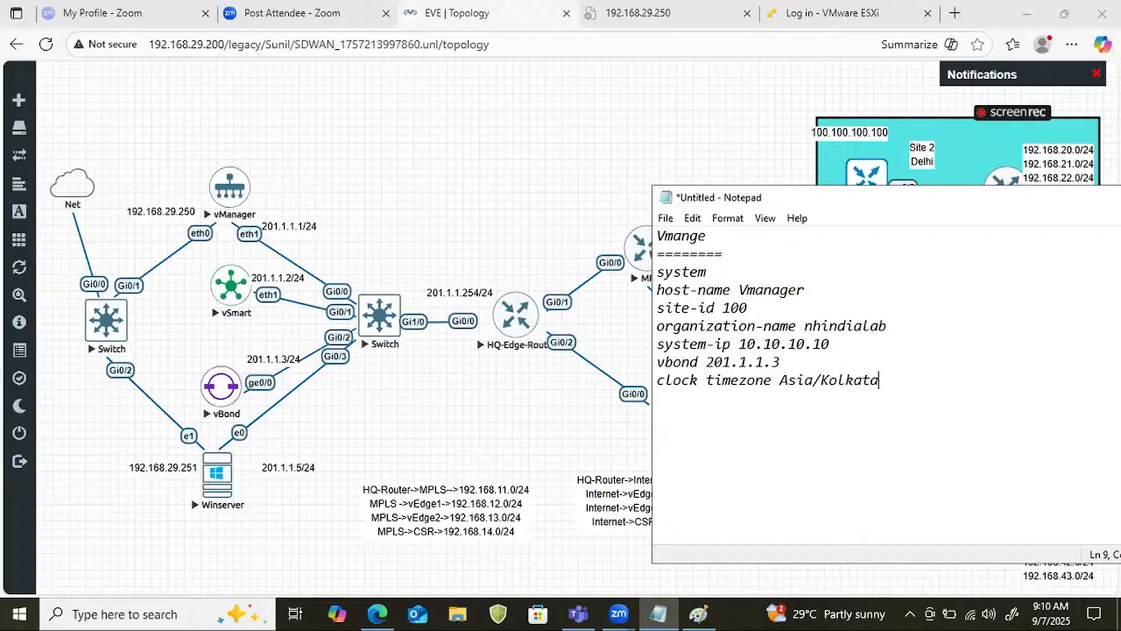
Finish the system section with a "!" separator, a "commit" line and another "!" line.
key(Return)
text(!)
key(Return)
text(commit)
key(Return)
text(!)
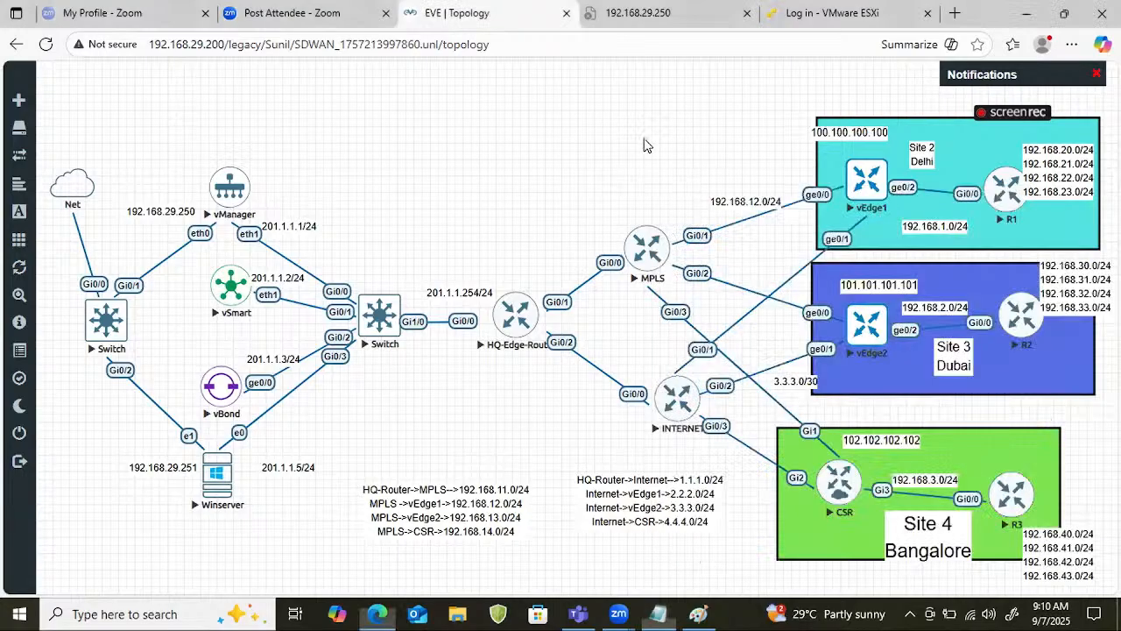
On the topology, draw an arc linking vEdge1 to vEdge2 and label it with an underlined "IPsec".
click(644, 145)
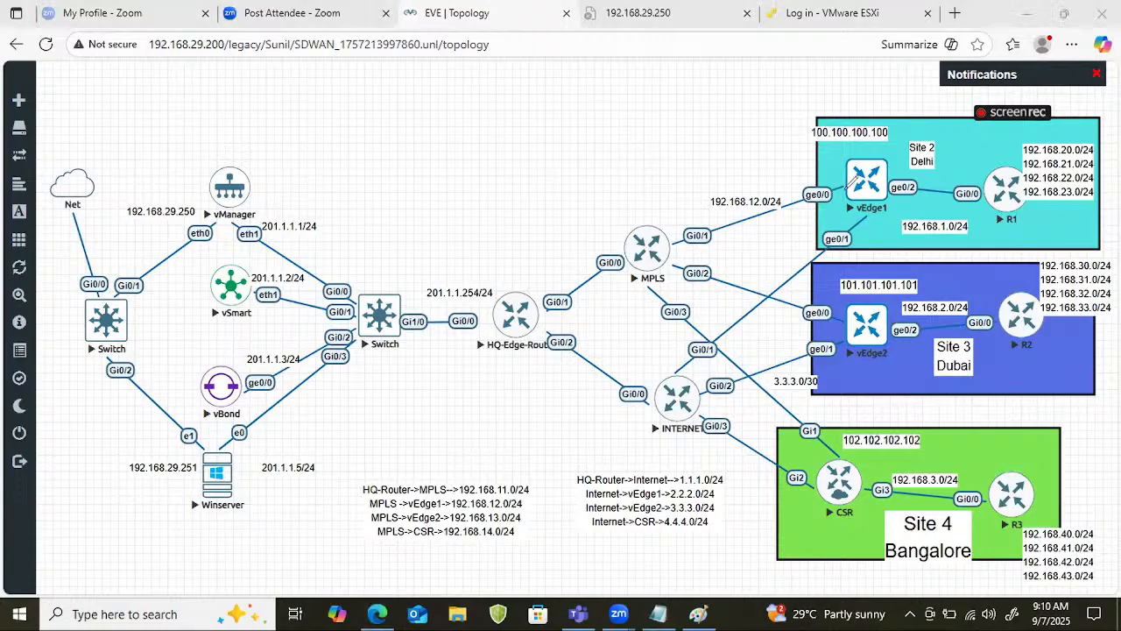
drag(847, 187, 860, 326)
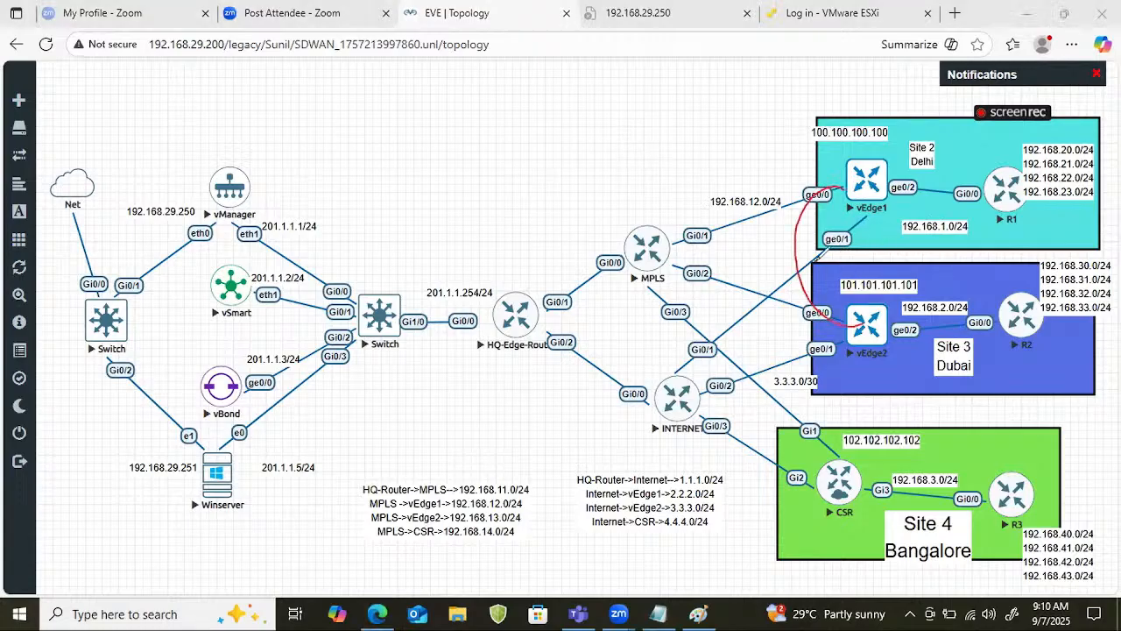
drag(815, 260, 836, 260)
mouse_move(844, 255)
mouse_down()
mouse_move(844, 264)
mouse_move(893, 254)
mouse_up()
drag(834, 276, 870, 276)
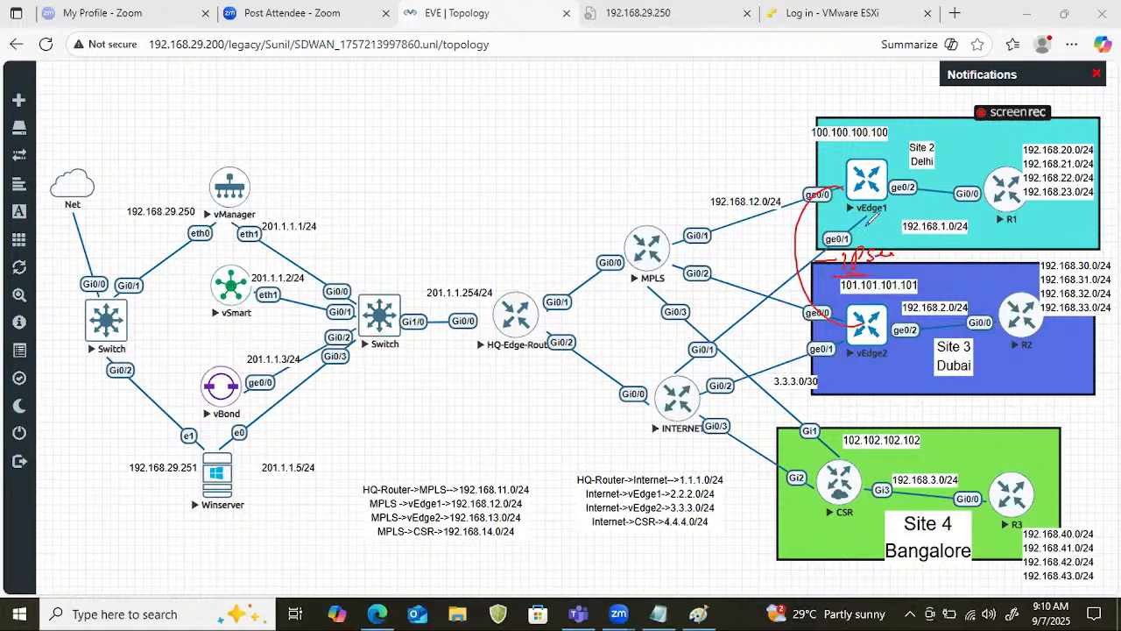
Sketch a box and loops beneath vEdge1, mark vEdge1 and add a circled "2", and clear all annotations.
drag(867, 225, 871, 246)
drag(853, 188, 867, 226)
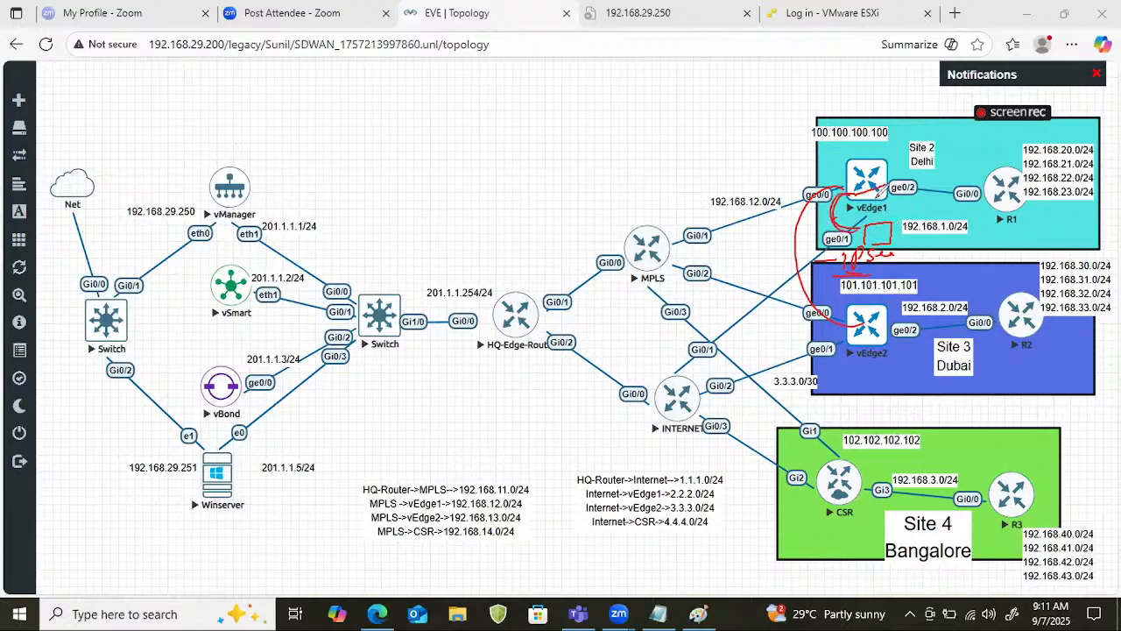
mouse_move(867, 221)
mouse_down()
mouse_move(860, 246)
mouse_move(890, 244)
mouse_up()
mouse_move(869, 182)
mouse_down()
mouse_move(874, 158)
mouse_move(897, 155)
mouse_move(863, 171)
mouse_move(893, 158)
mouse_up()
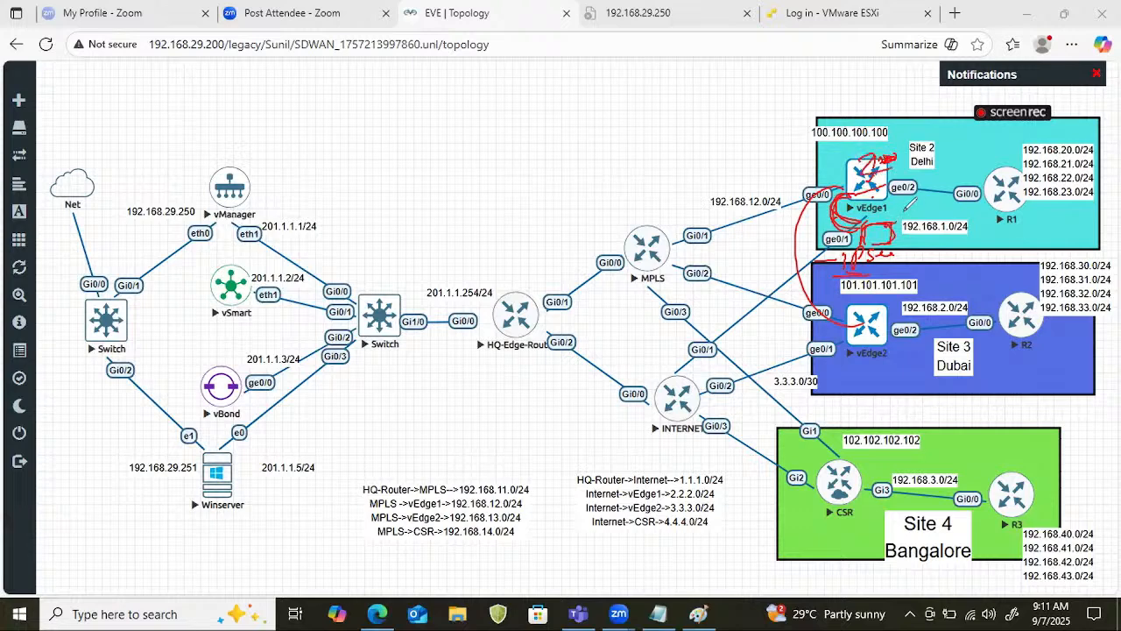
mouse_move(909, 203)
mouse_down()
mouse_move(923, 207)
mouse_move(902, 219)
mouse_up()
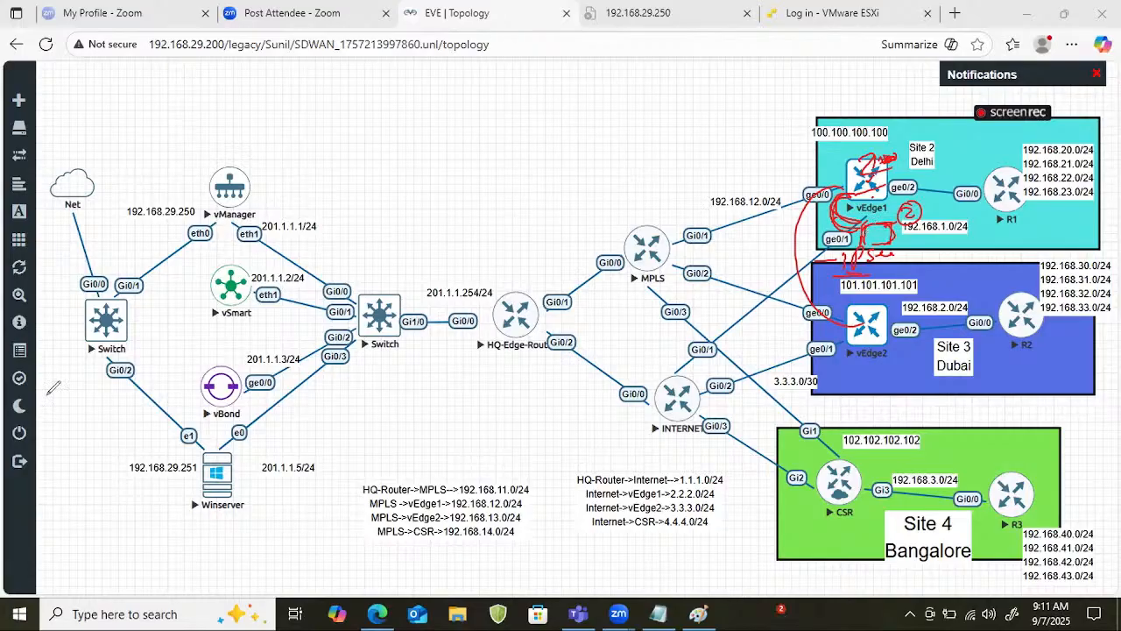
click(50, 104)
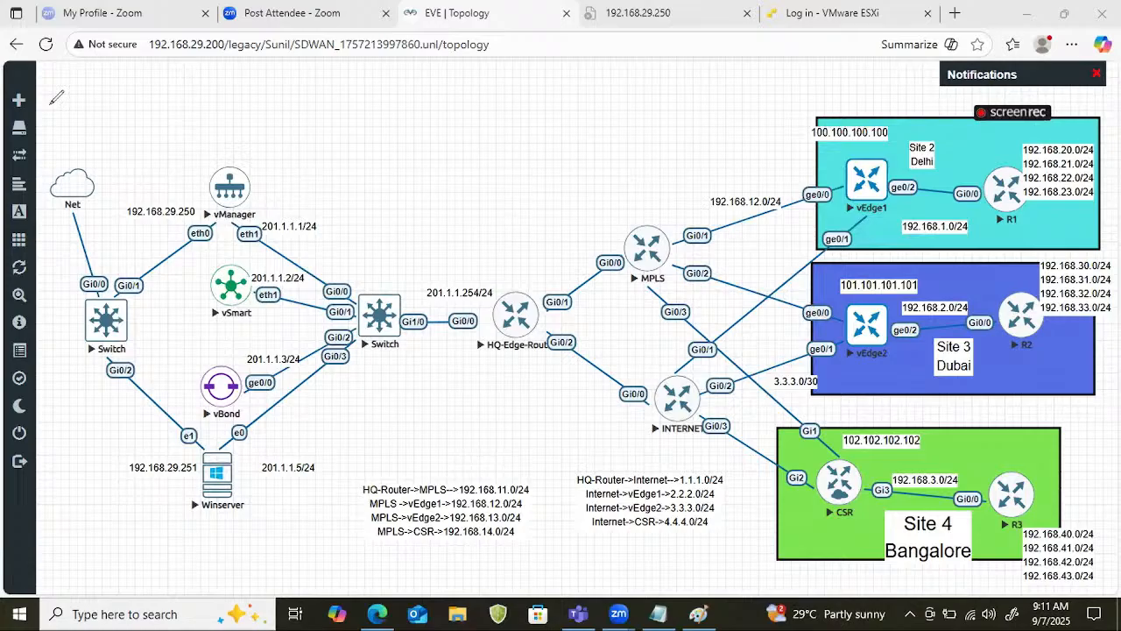
Switch to Notepad and add the lines "vpn 0" and "no int eth0" at the end of the vManage configuration.
click(673, 610)
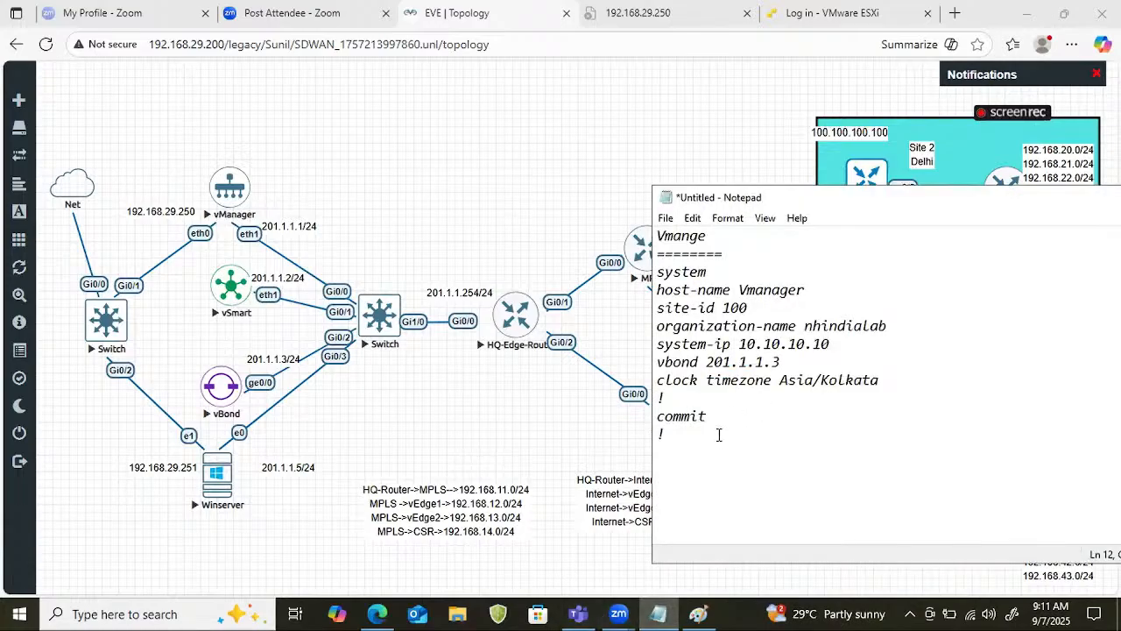
drag(718, 434, 619, 269)
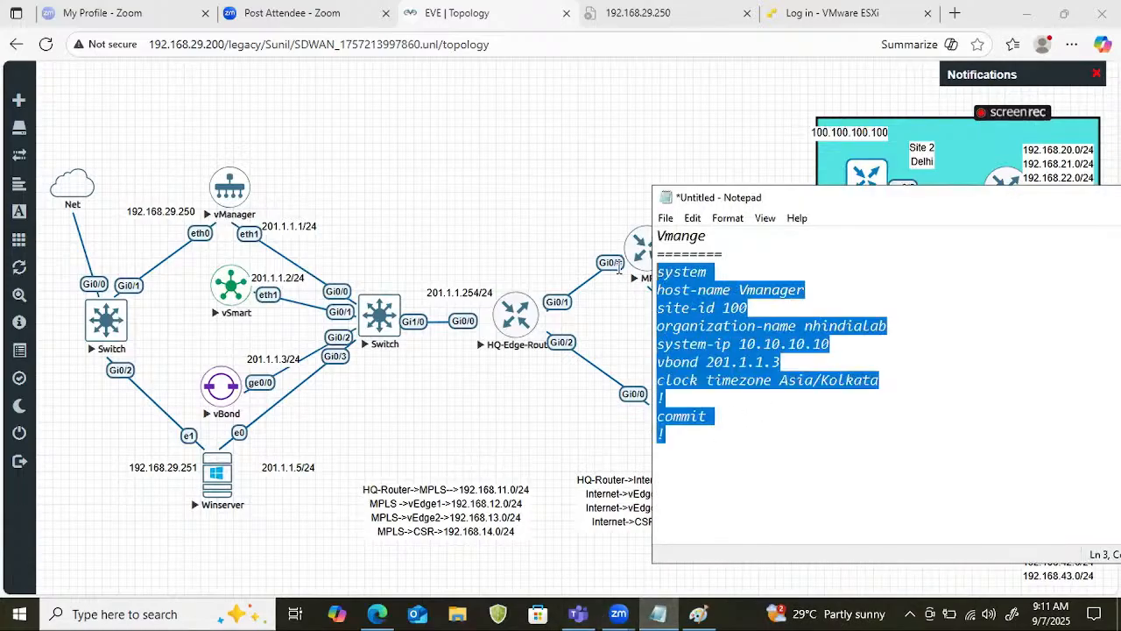
click(684, 500)
text(vpn 0)
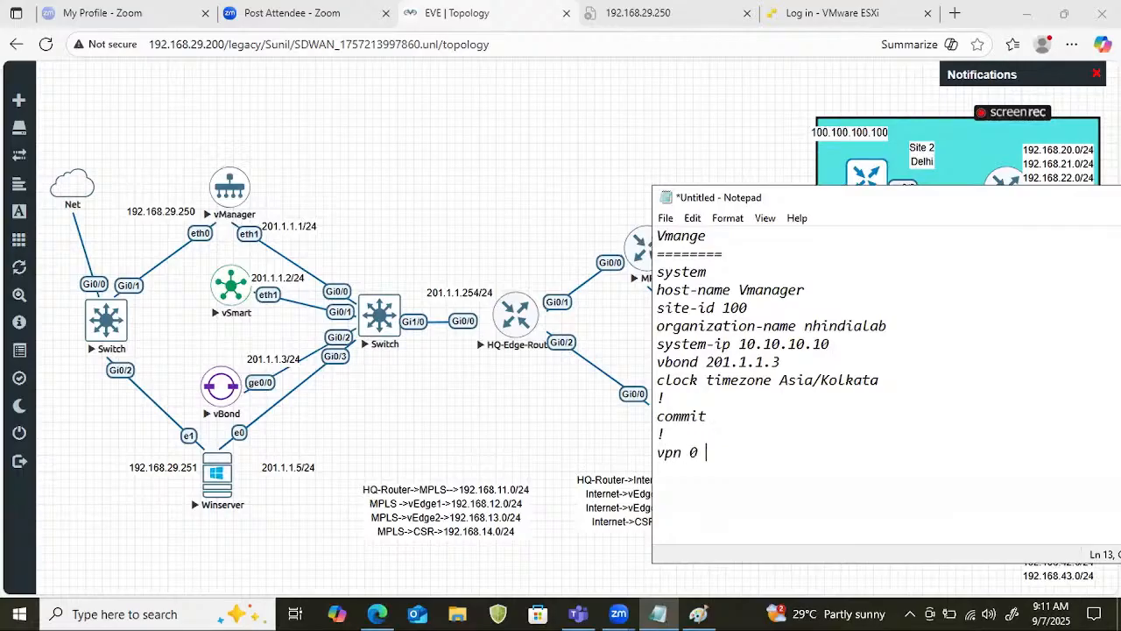
key(Return)
text(no int eth0)
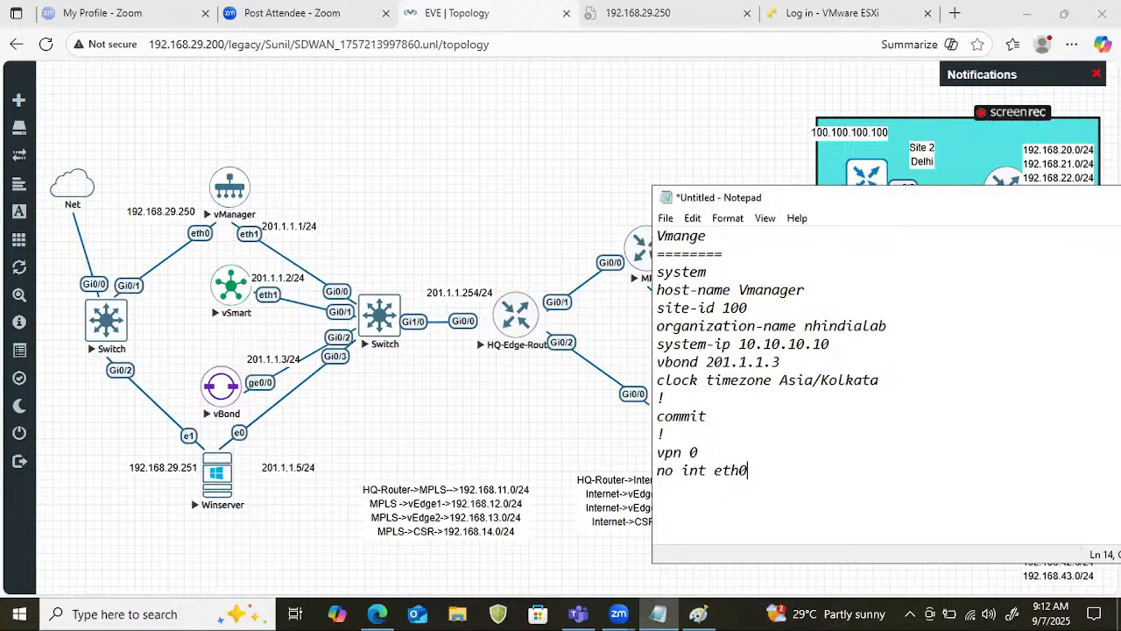
Add the line "int eth1" below the eth0 removal line.
key(Return)
text(int tu)
text(n)
key(BackSpace)
key(BackSpace)
key(BackSpace)
text(eth1)
Give eth1 the lines "ip add 201.1.1.1/24" and "no shut".
key(Return)
text(ip add )
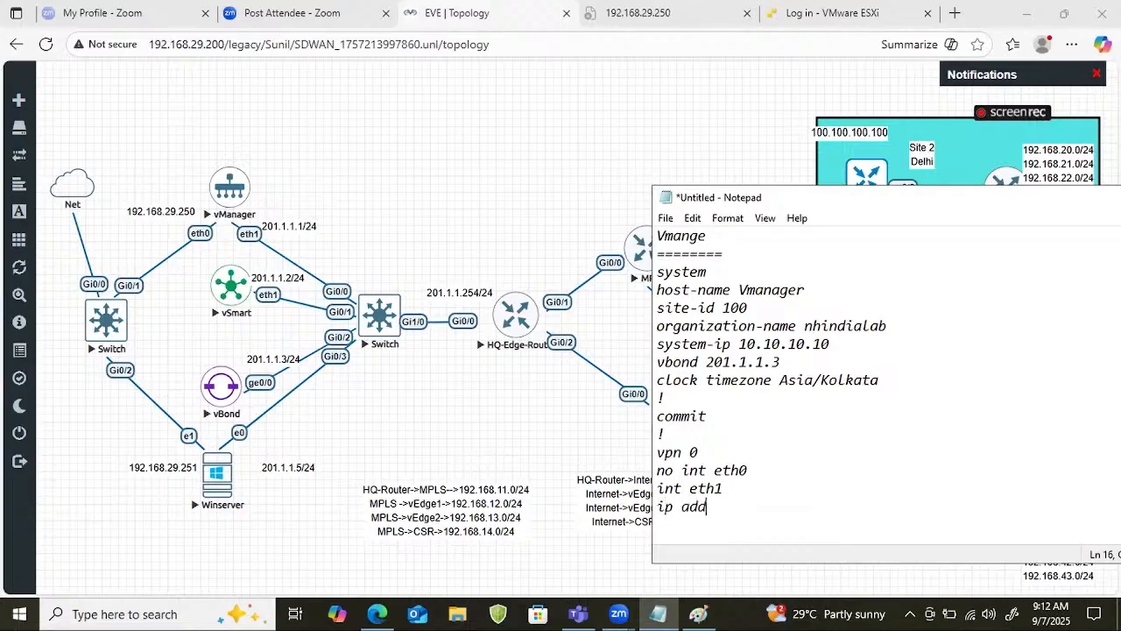
text(201)
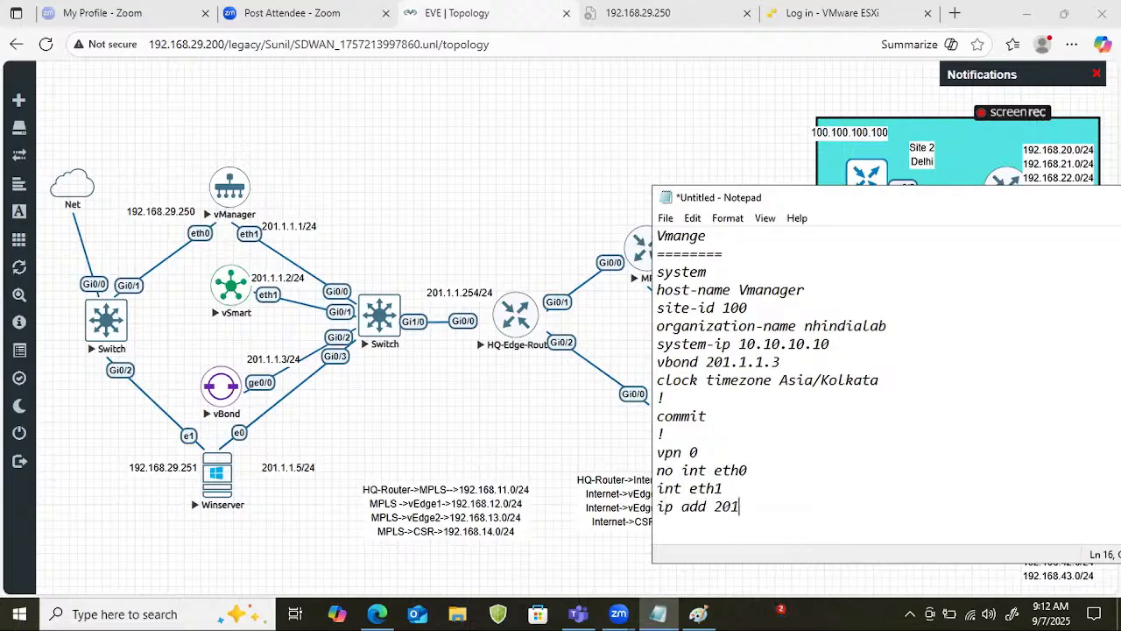
text(.1.1.1/24)
key(Return)
text(no shut)
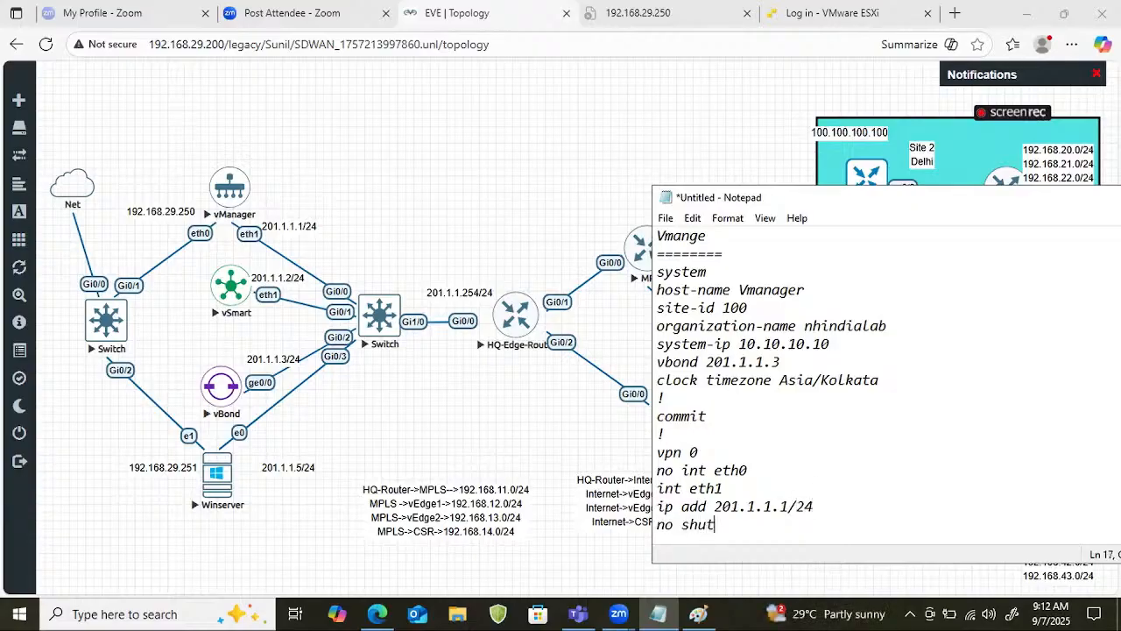
Add the lines "tunnel-interface" and "allow-service all" to the eth1 section.
key(Return)
text(tunn)
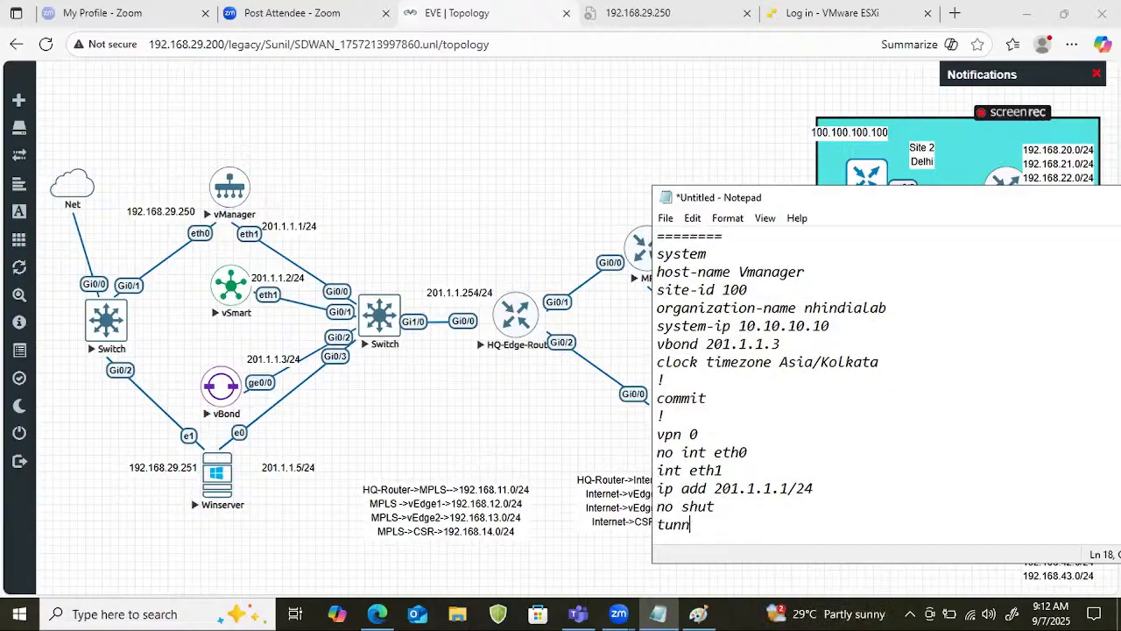
text(el-interface)
key(Return)
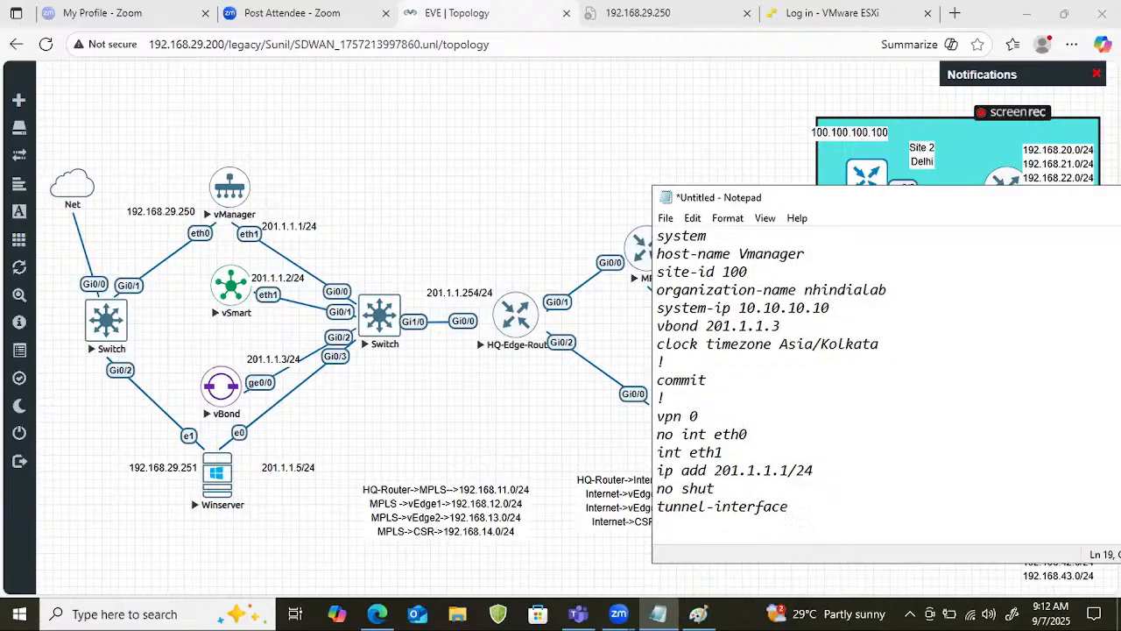
text(allow-service all)
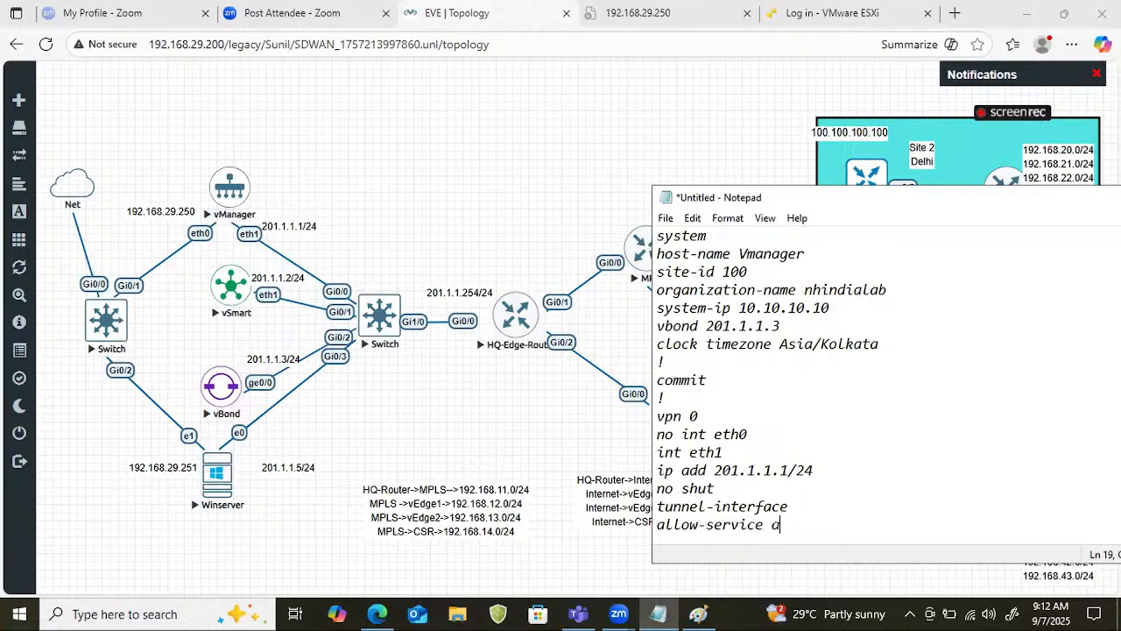
Add the line "allow-service netconf" under the tunnel interface.
key(Return)
text(allow)
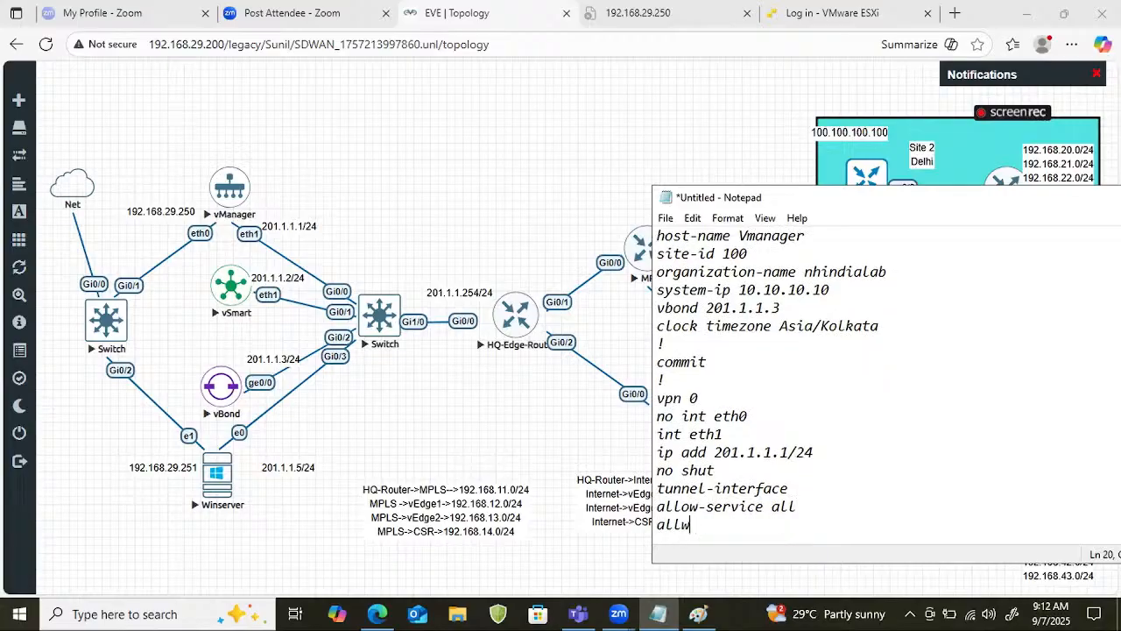
key(BackSpace)
key(BackSpace)
text(ow-service netw)
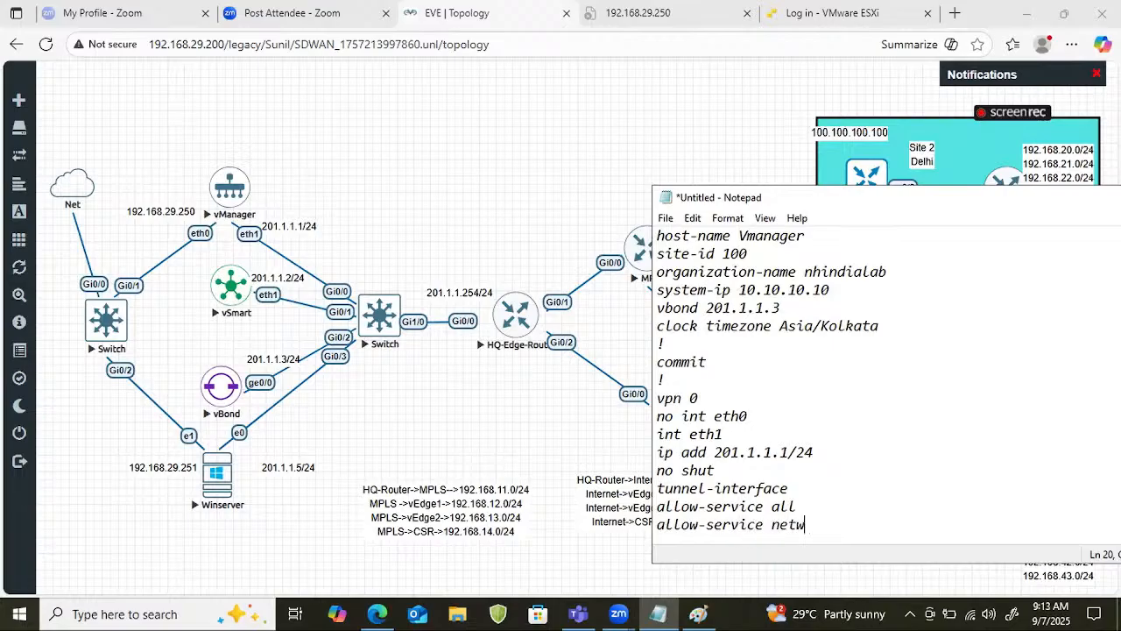
key(BackSpace)
text(conf)
Add the line "allow-service ssh" below the netconf line.
key(Return)
text(allow)
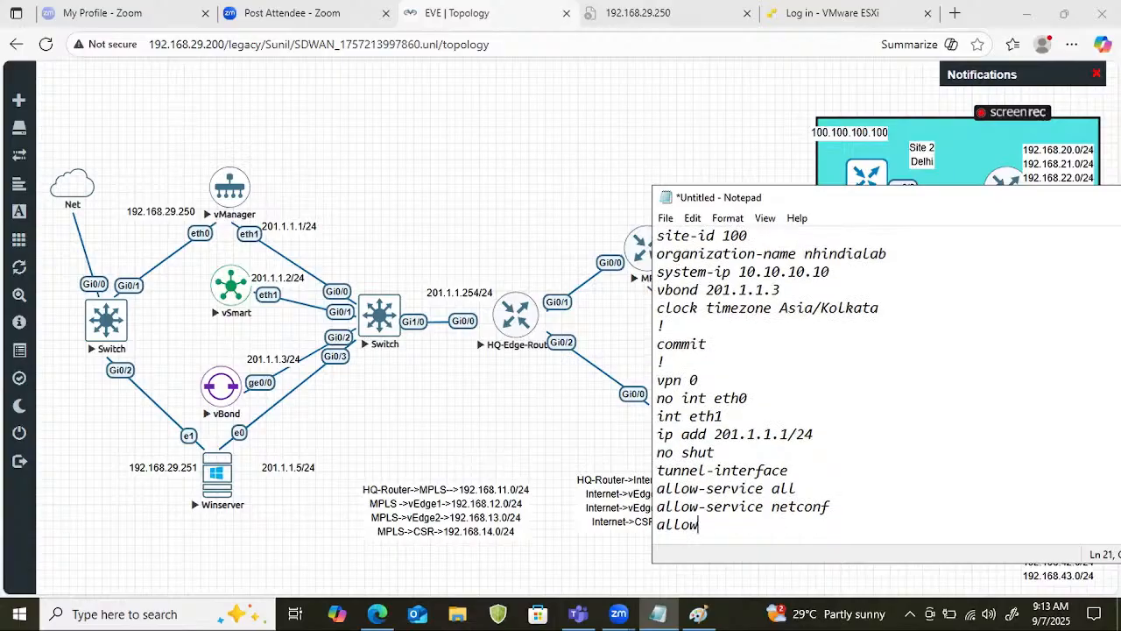
text(-service ssh)
Close the vpn 0 section with a "!" separator and a "commmit" line.
key(Return)
text(!)
key(Return)
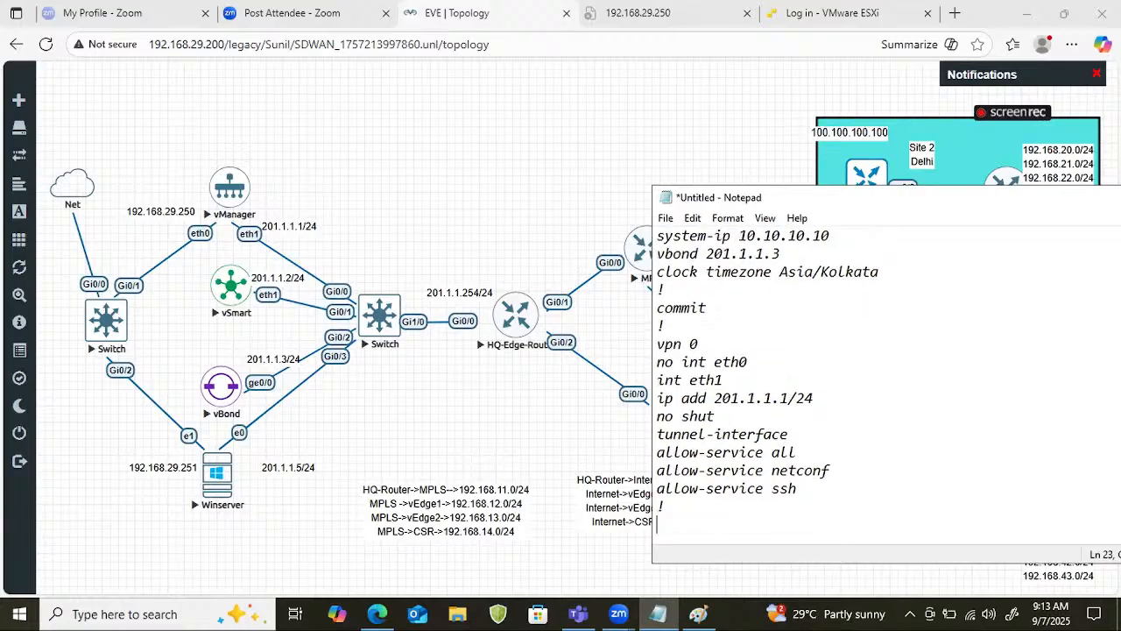
key(BackSpace)
key(BackSpace)
text(commit)
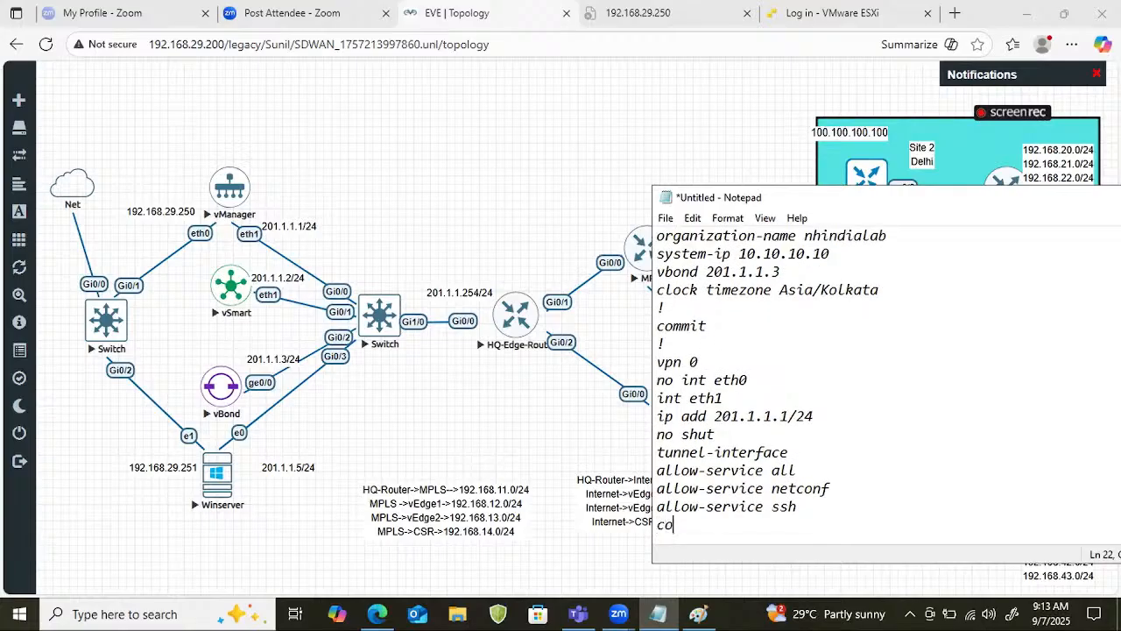
key(BackSpace)
key(BackSpace)
key(BackSpace)
key(BackSpace)
key(BackSpace)
key(BackSpace)
text(!)
key(Return)
text(com)
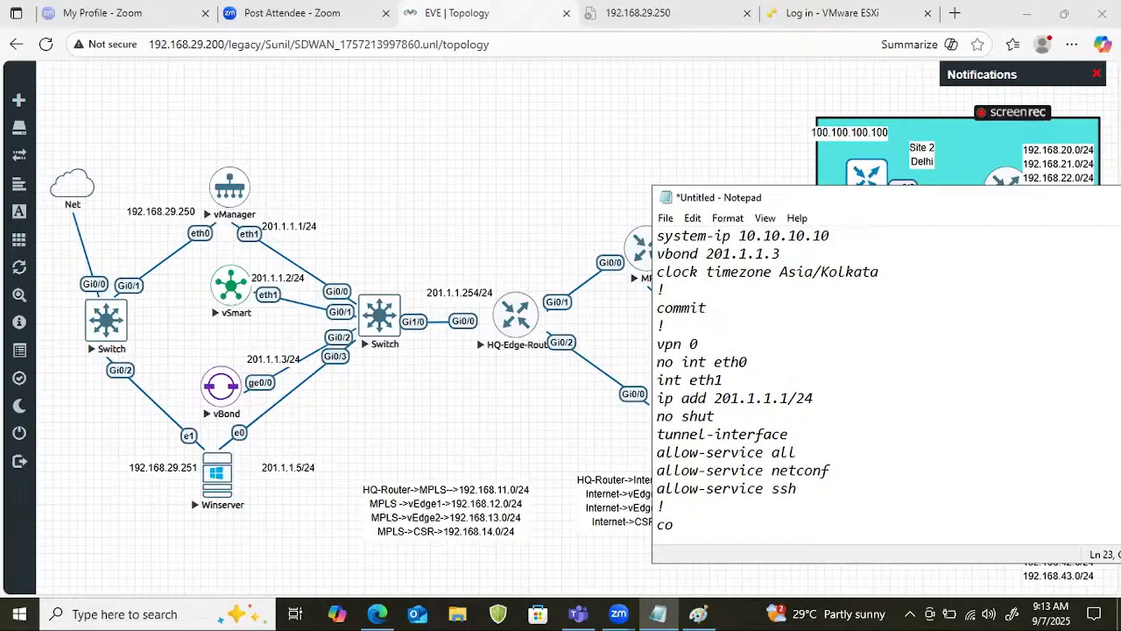
text(mmit)
key(Return)
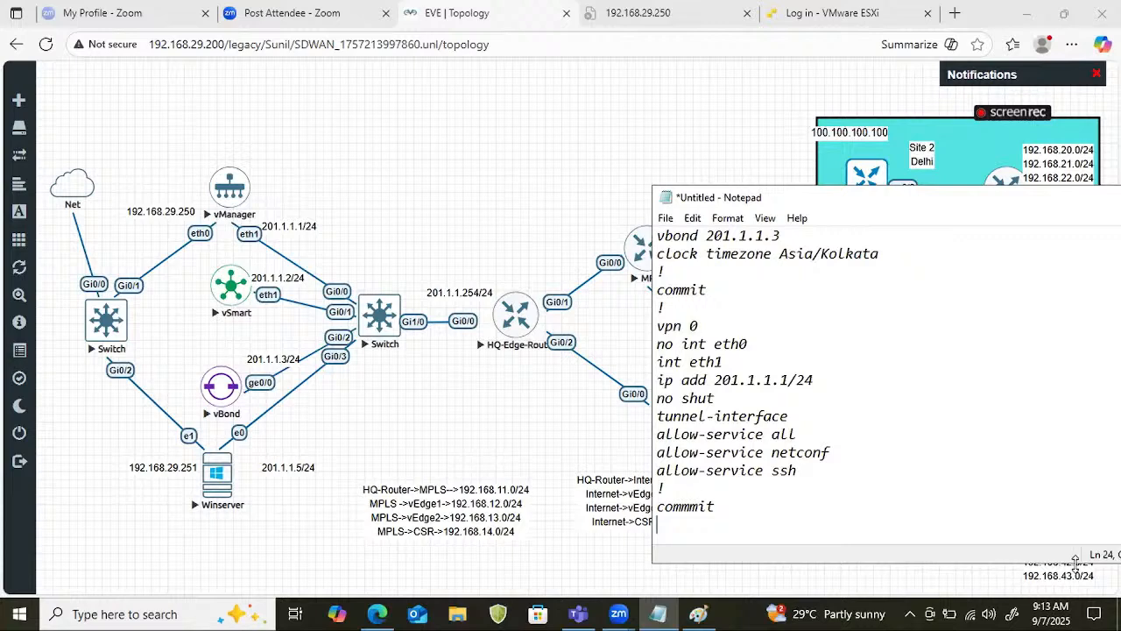
Add a "!" separator and start the management section with "vpn 512".
drag(835, 452, 779, 464)
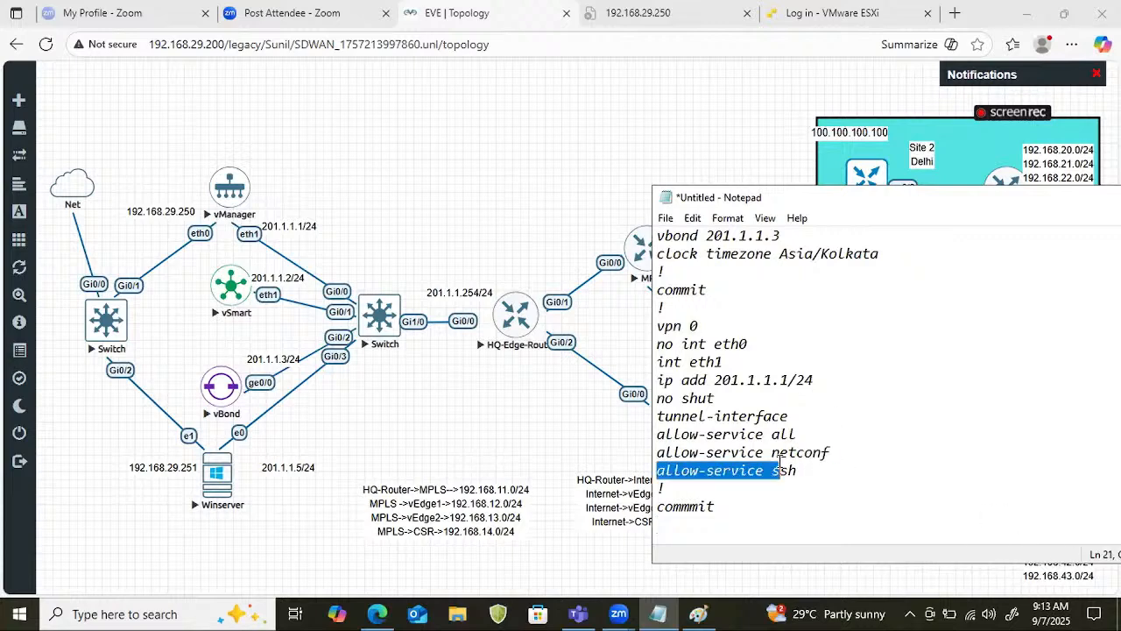
click(725, 525)
text(!)
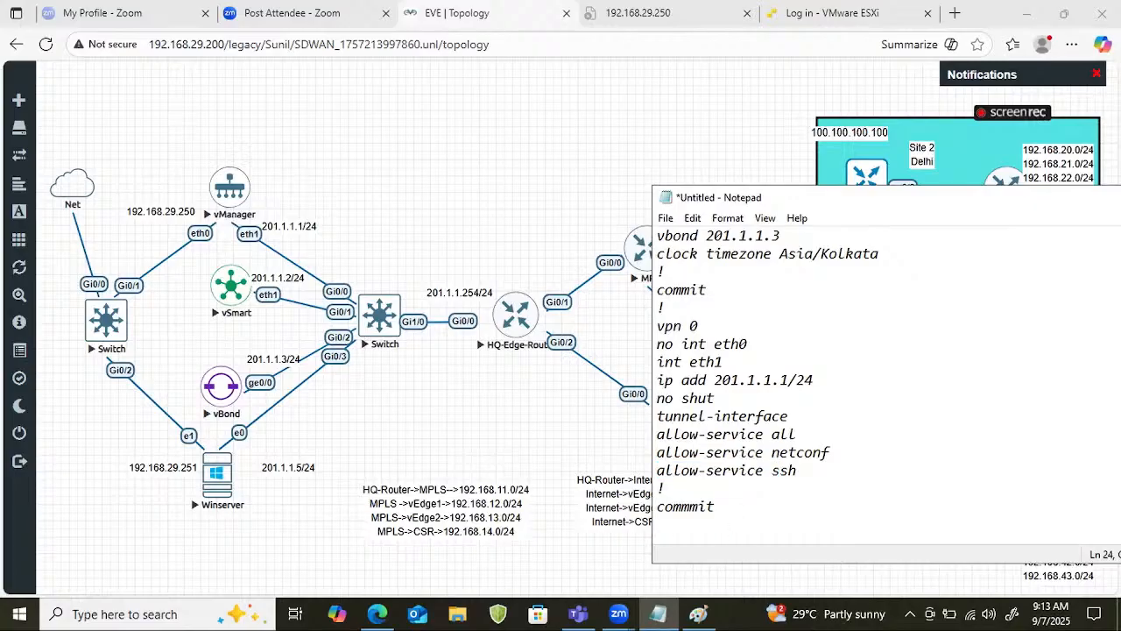
key(Return)
text(vpn 512)
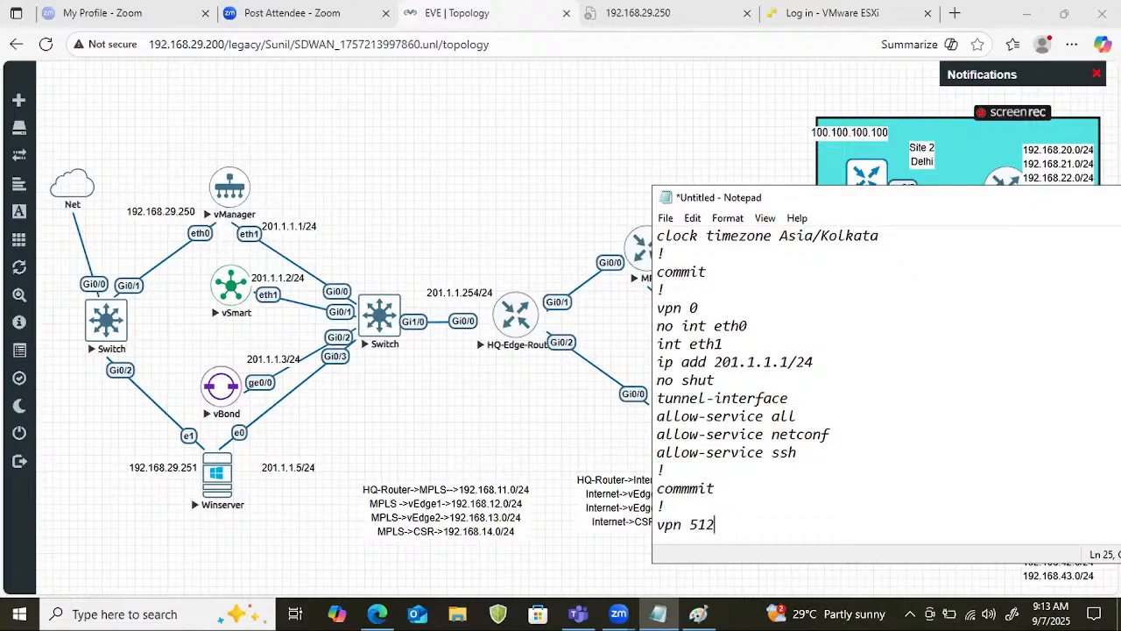
Add the interface line "int etho" under vpn 512.
key(Return)
text(int)
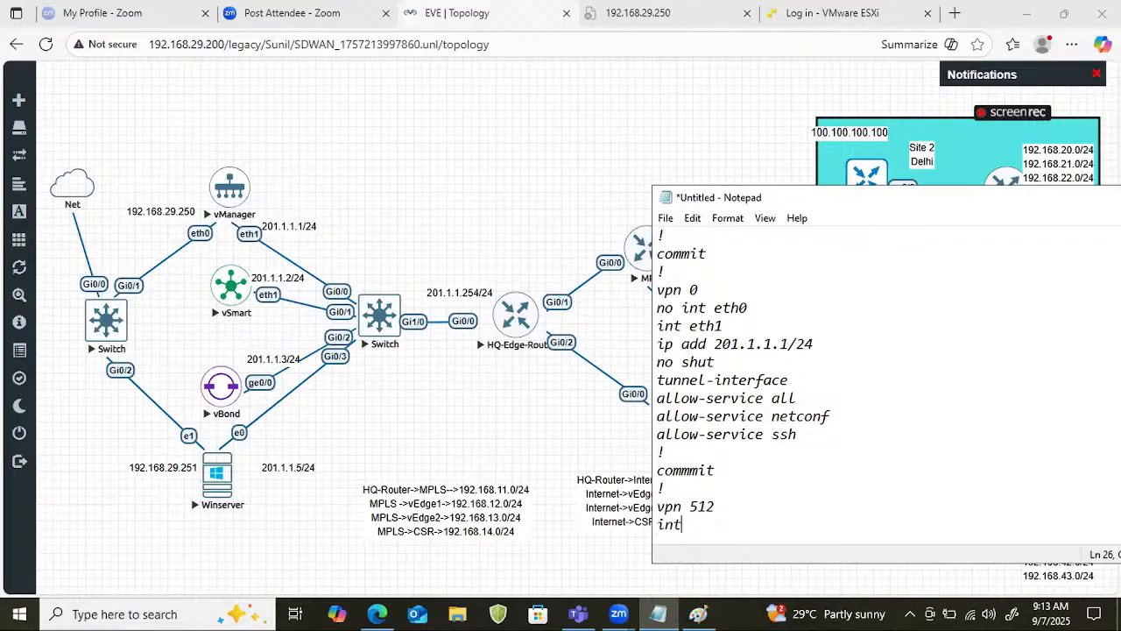
text( the0)
key(BackSpace)
key(BackSpace)
key(BackSpace)
key(BackSpace)
text(etho)
Add the management address line "ip add 192.168.29.250/24" to the vpn 512 interface.
key(Return)
text(ip add 1)
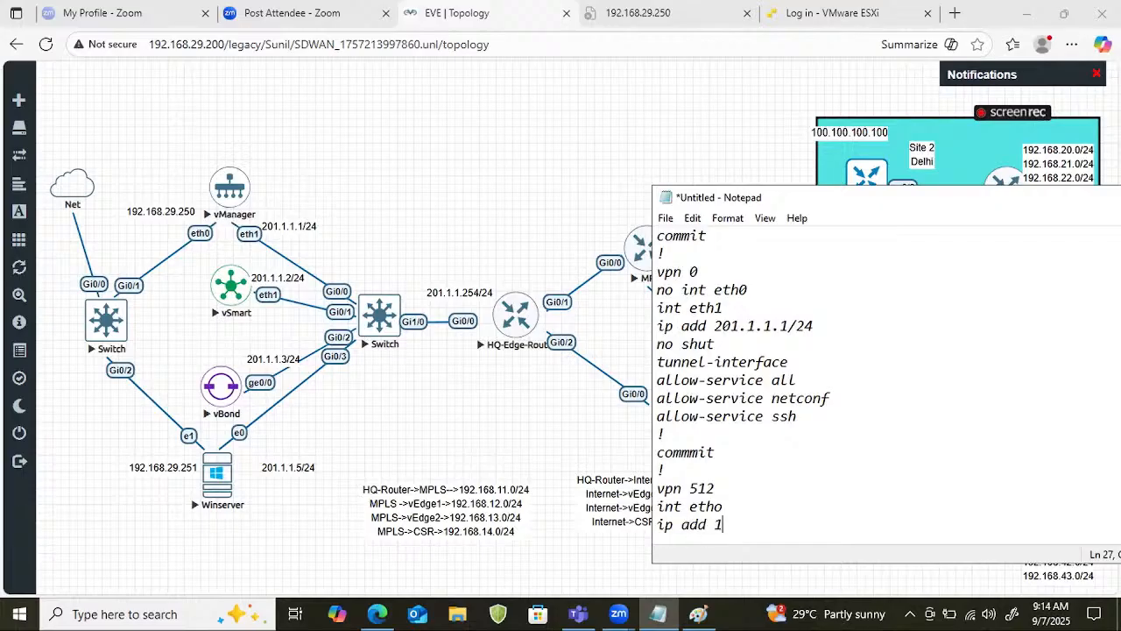
text(92.168.29.205)
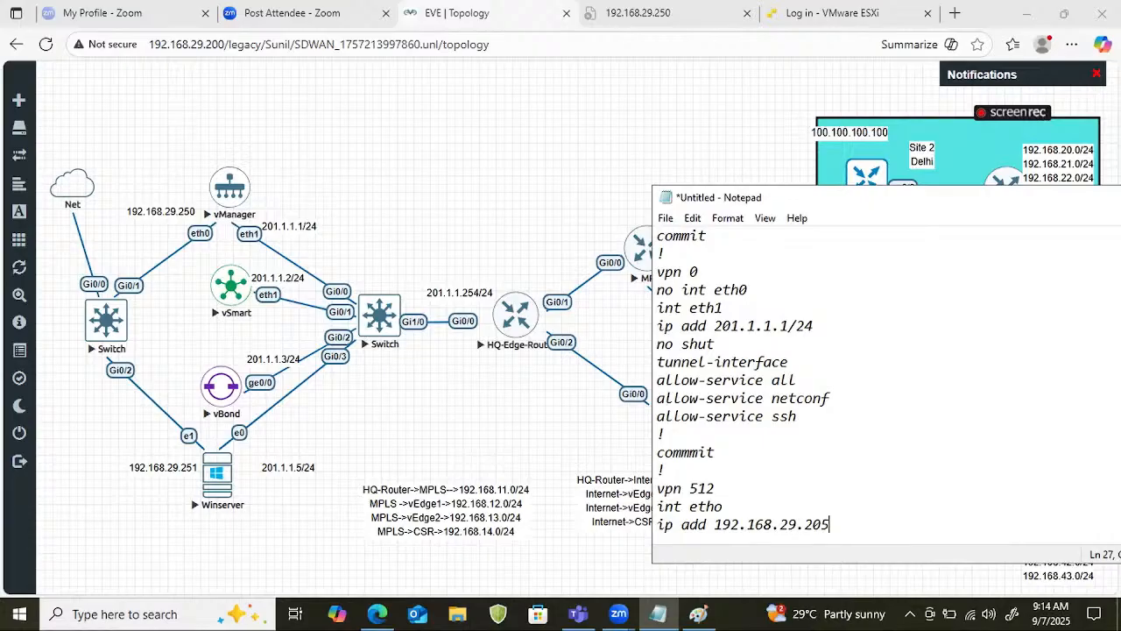
key(BackSpace)
key(BackSpace)
text(50)
text(/2)
text(5)
key(BackSpace)
text(4)
Finish the vpn 512 section with "no shut", a "!" separator and a "commit" line.
key(Return)
text(no shut)
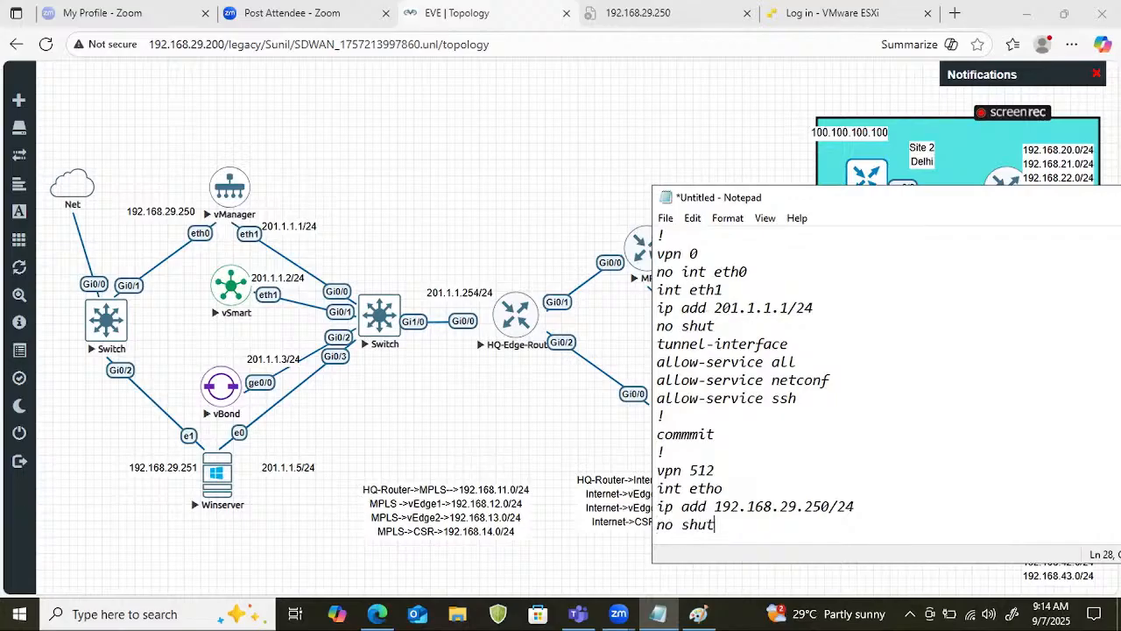
key(Return)
text(!)
key(Return)
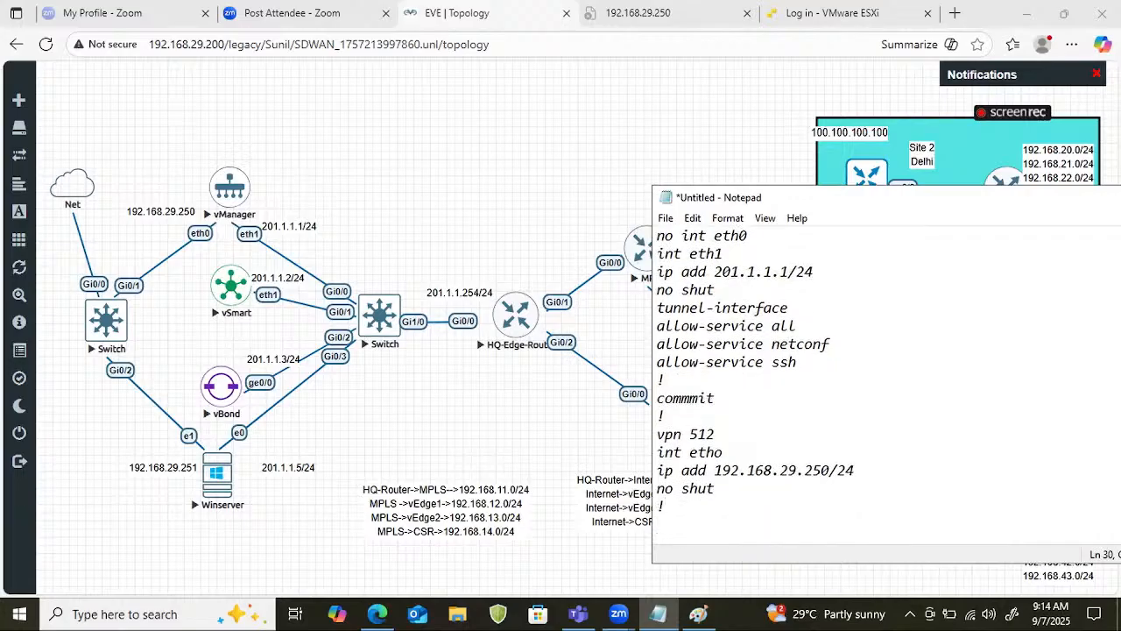
text(commit)
Move the Notepad window higher and copy the configuration from "system" through the final "commit".
drag(797, 191, 793, 55)
scroll(692, 175, up, 2)
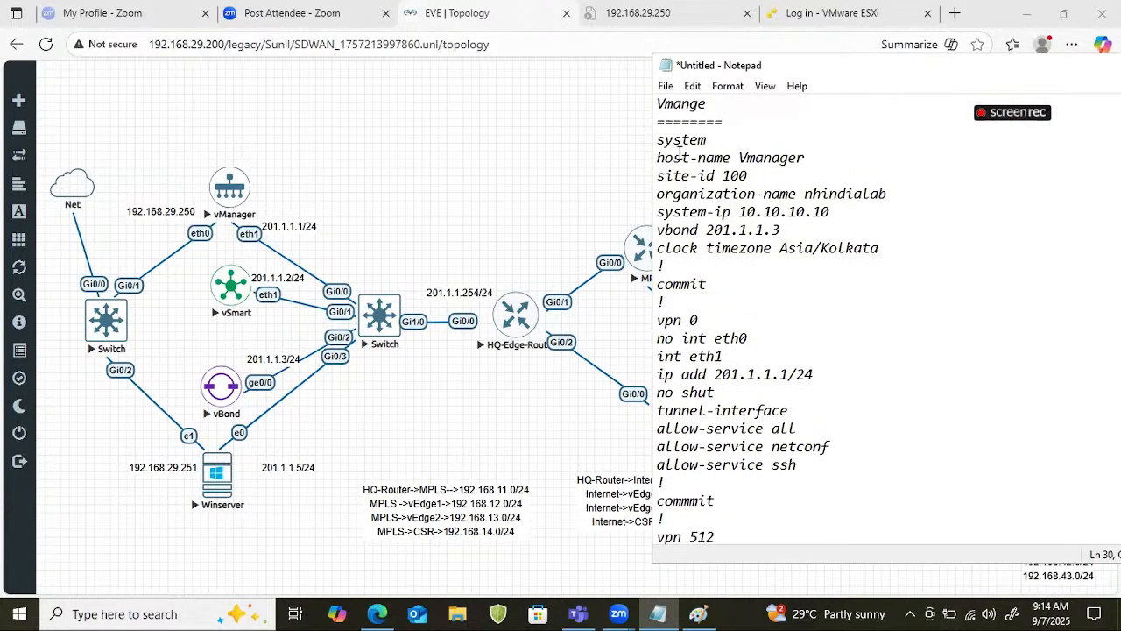
drag(657, 139, 786, 561)
right_click(738, 317)
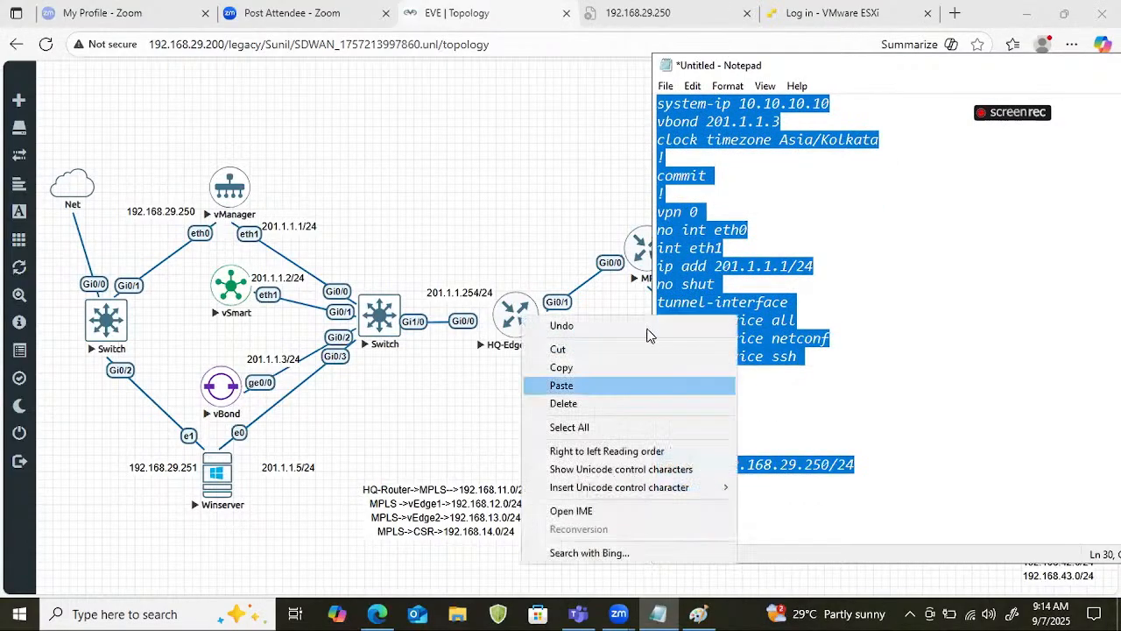
click(565, 367)
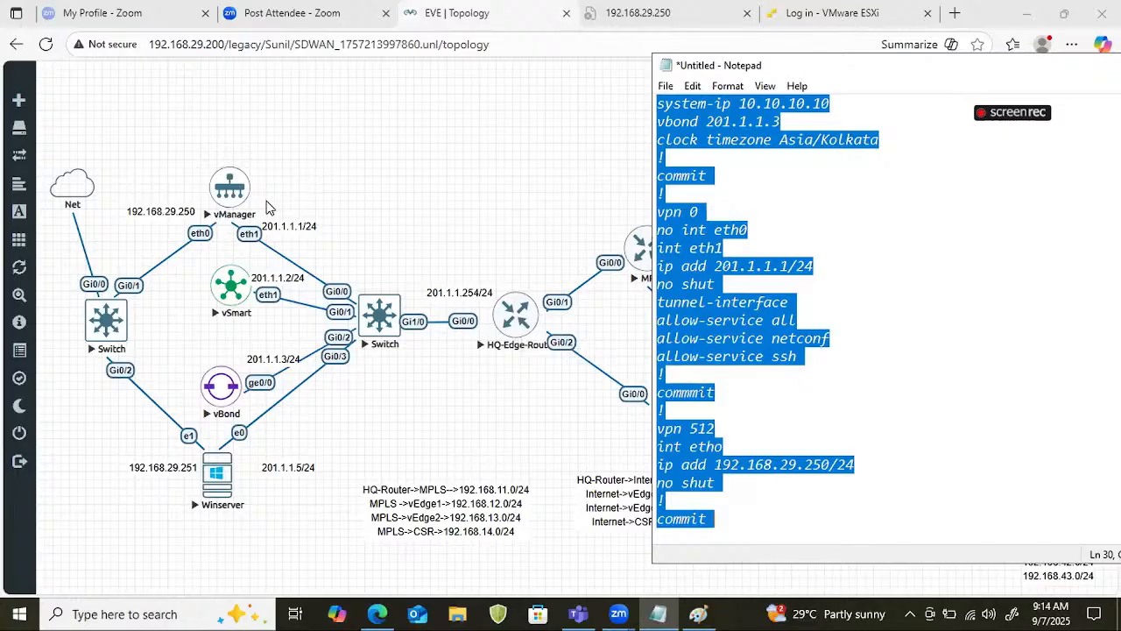
Open the vManager node's console from the topology and log in as admin with the account password.
click(234, 188)
click(631, 132)
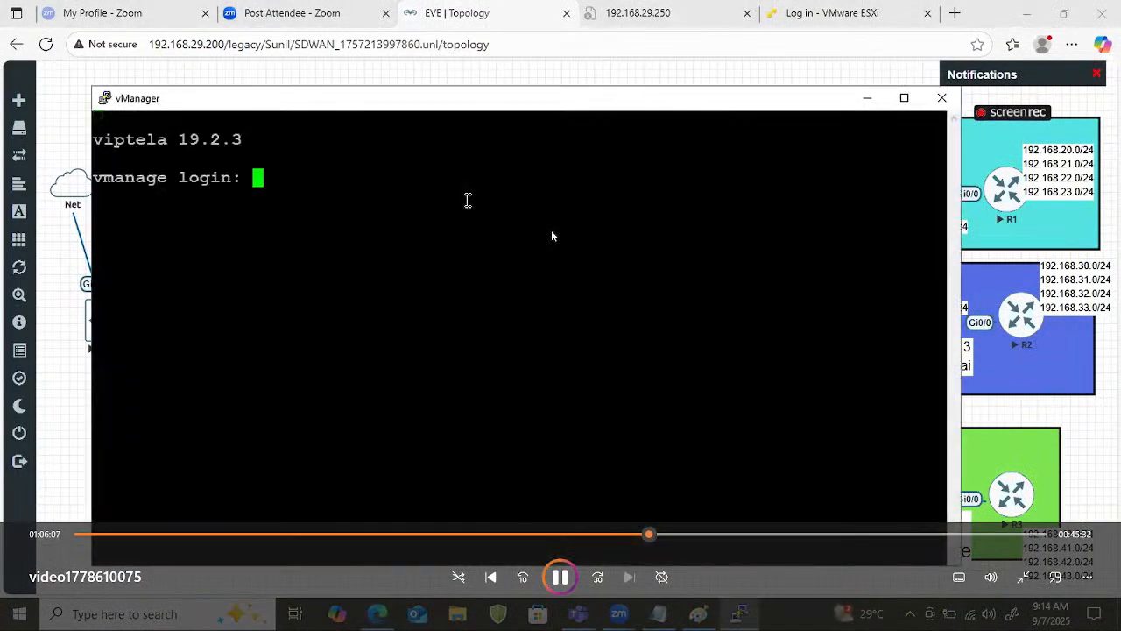
text(admin)
key(Return)
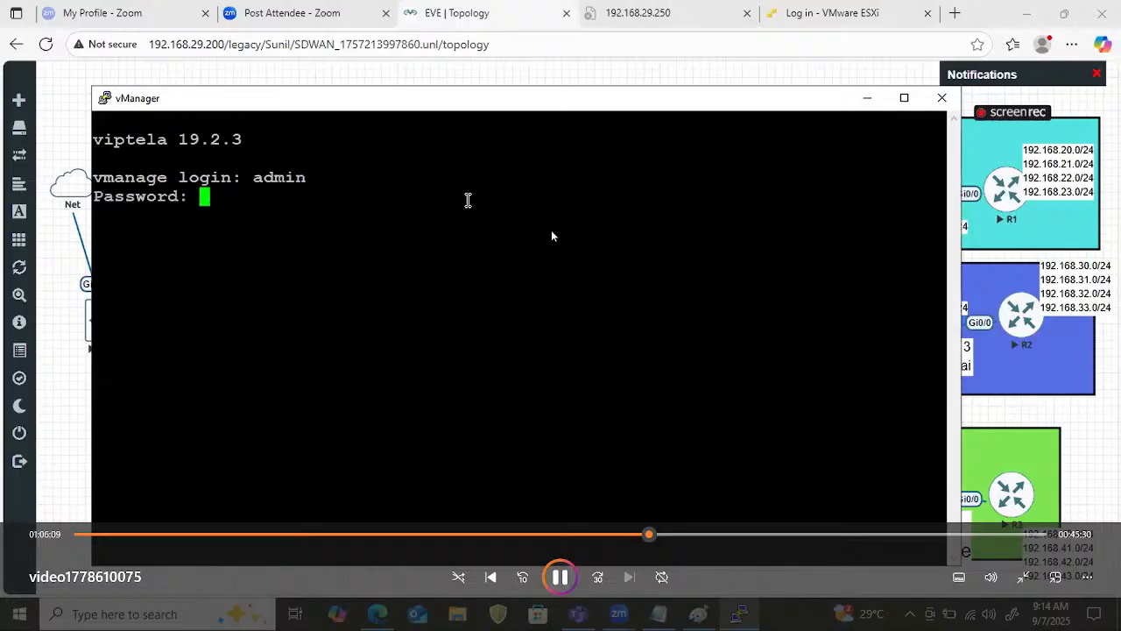
text(admin)
key(Return)
Enter configuration mode with "conf t" and paste the copied configuration into the vManager console.
text(conf t)
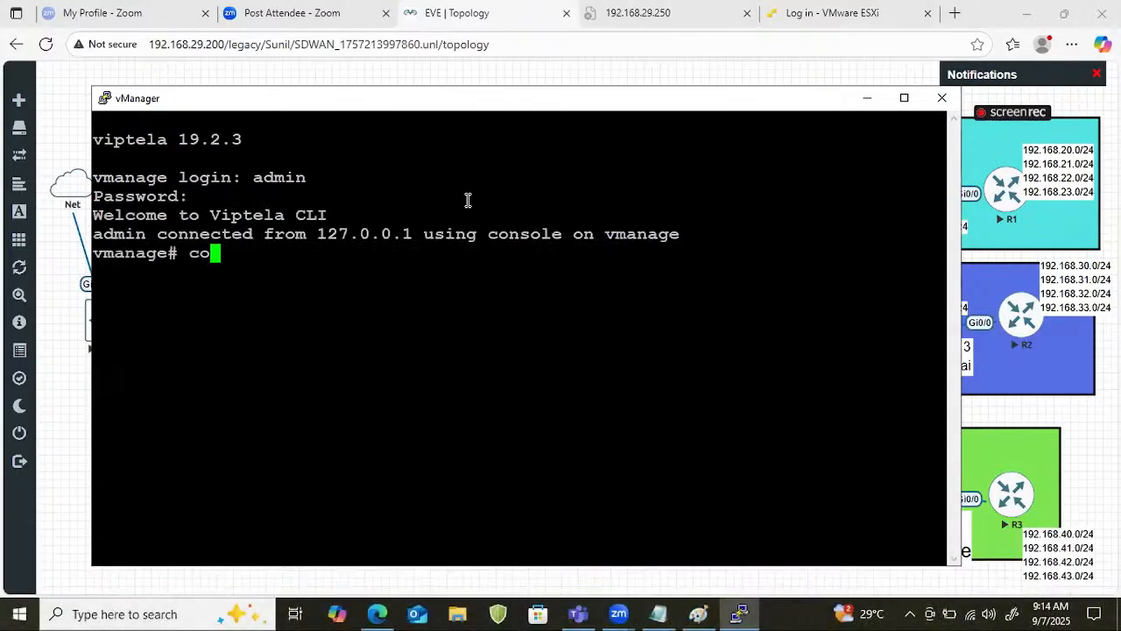
key(Return)
key(Return)
right_click(250, 379)
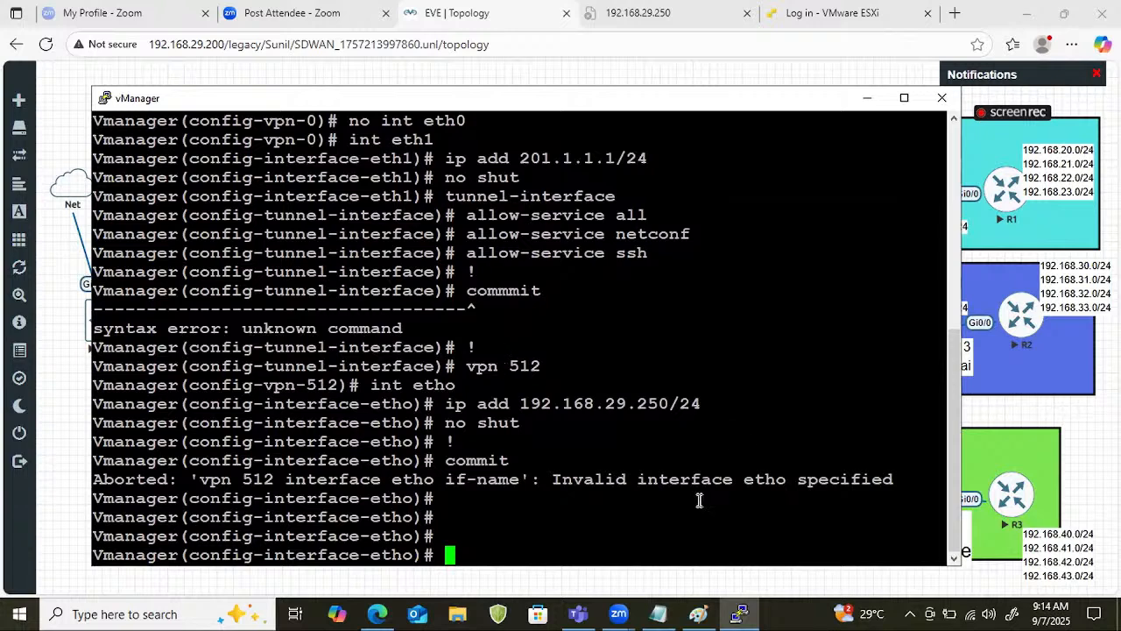
Switch back to Notepad and correct "commmit" to "commit" at the end of the vpn 0 section.
click(659, 613)
click(741, 393)
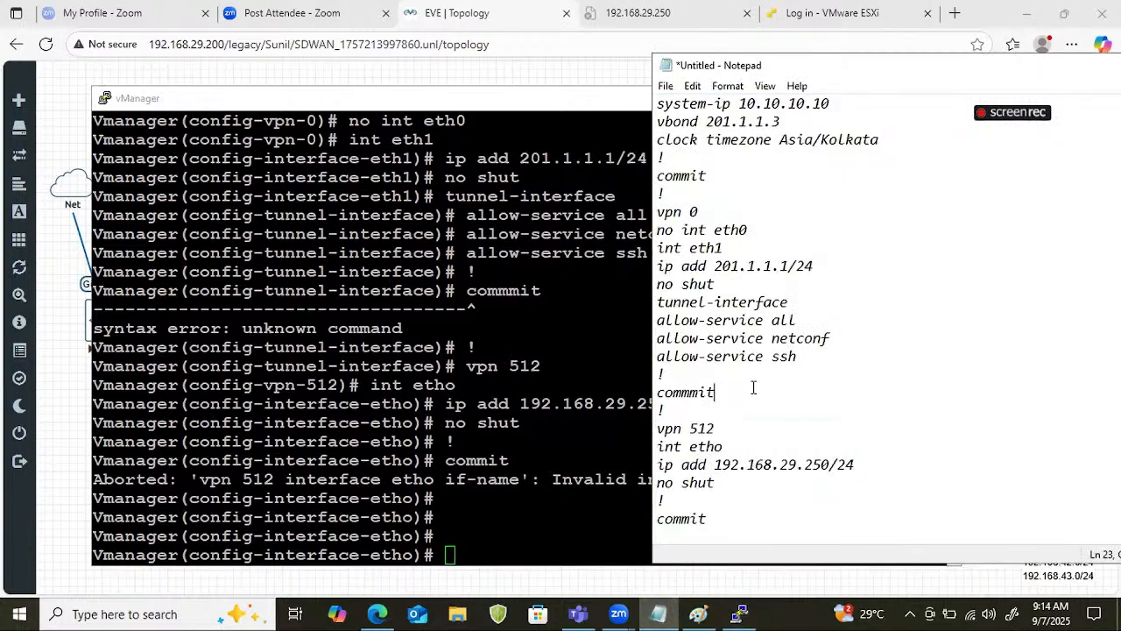
click(691, 394)
key(BackSpace)
Copy the Notepad configuration from the vpn 0 section through the final "commit" and run it in the vManager console.
drag(668, 410, 638, 194)
right_click(691, 231)
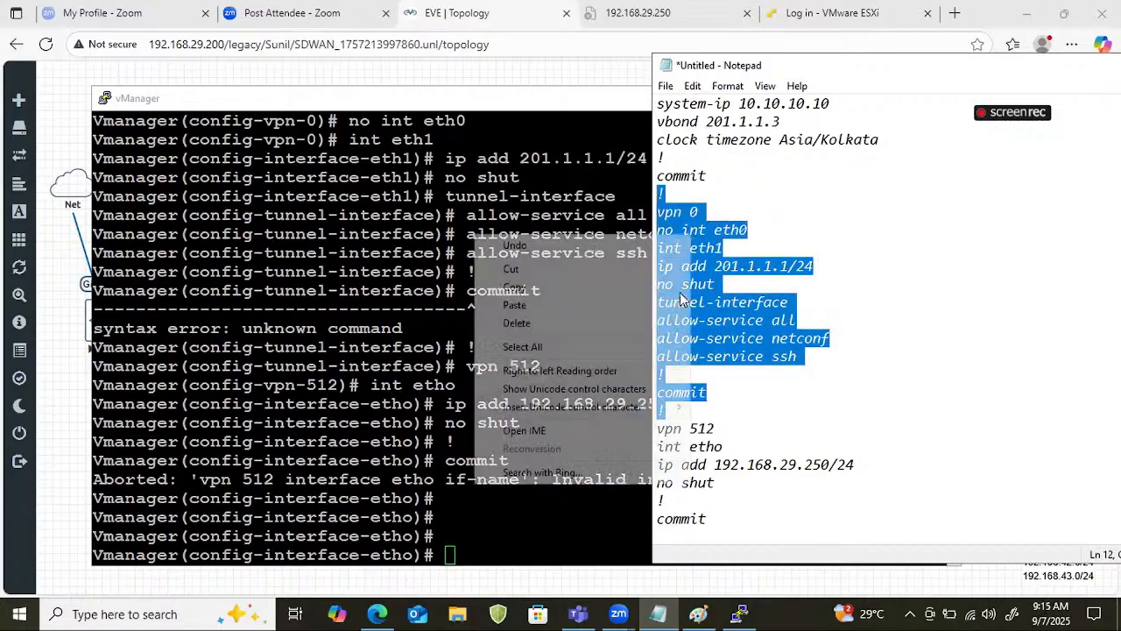
click(716, 516)
drag(715, 519, 662, 194)
right_click(694, 266)
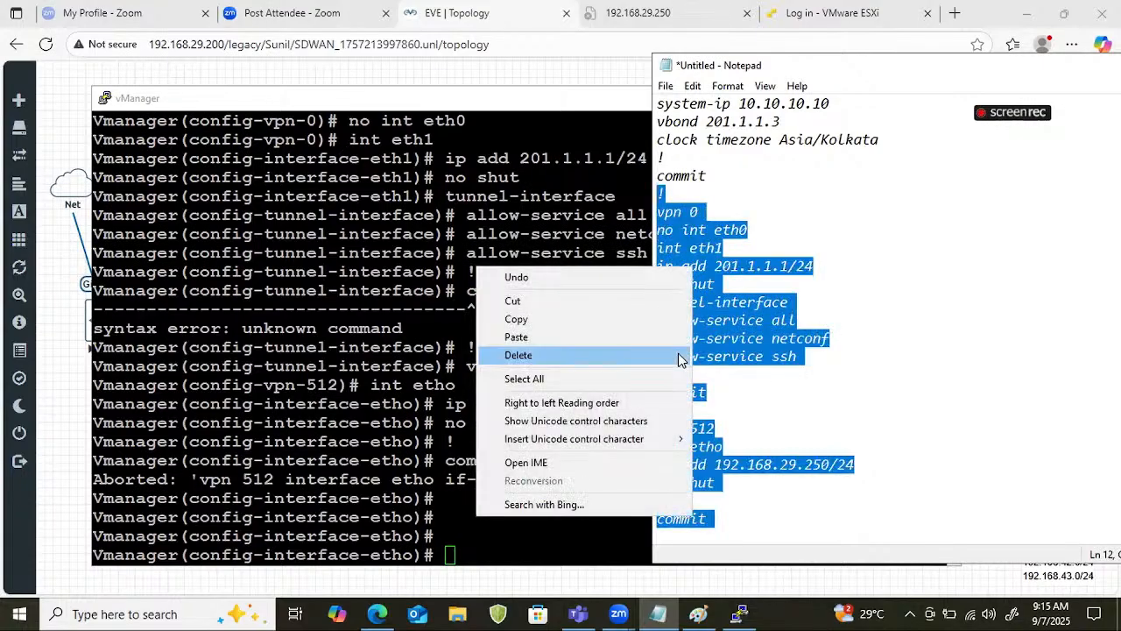
click(543, 321)
click(531, 416)
right_click(573, 448)
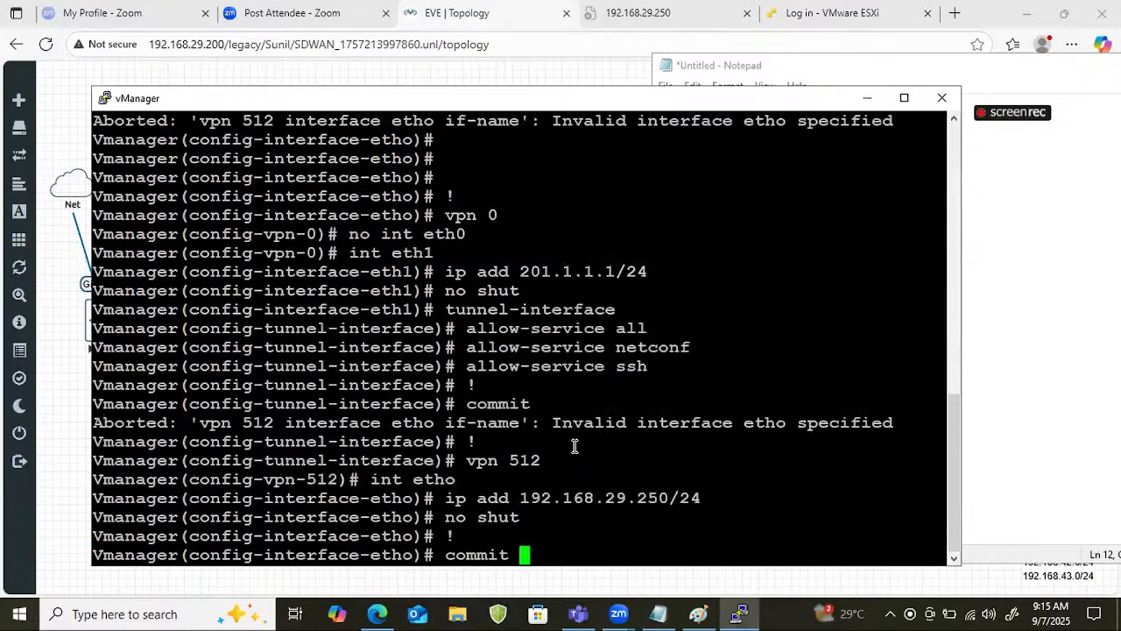
key(Return)
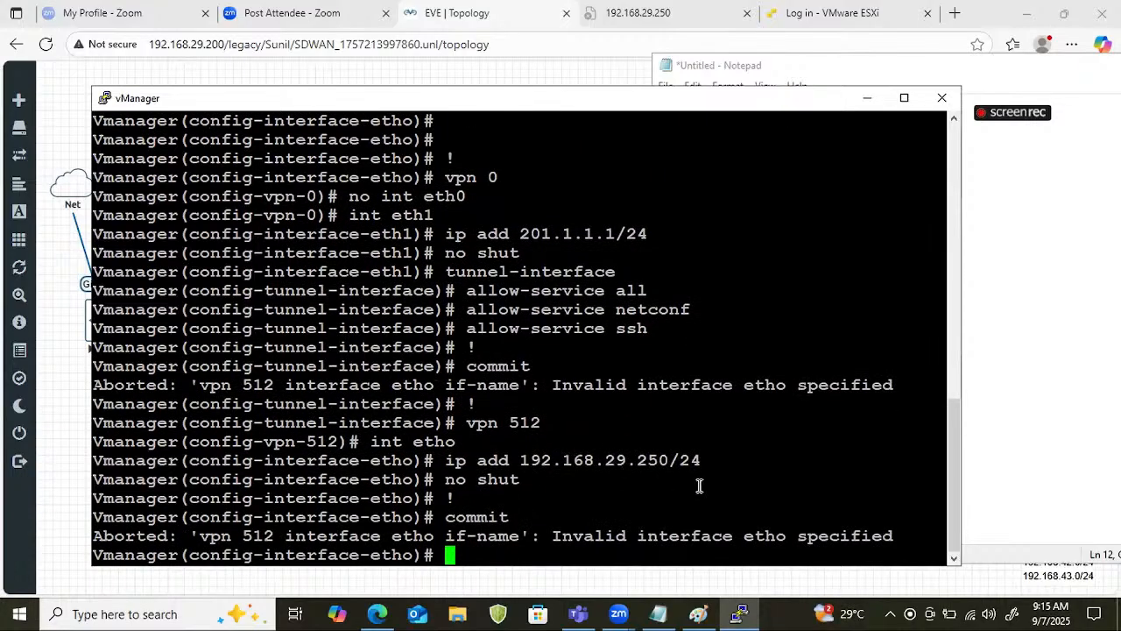
Switch back to Notepad and correct "int etho" to "int eth0" in the vpn 512 section.
click(1005, 408)
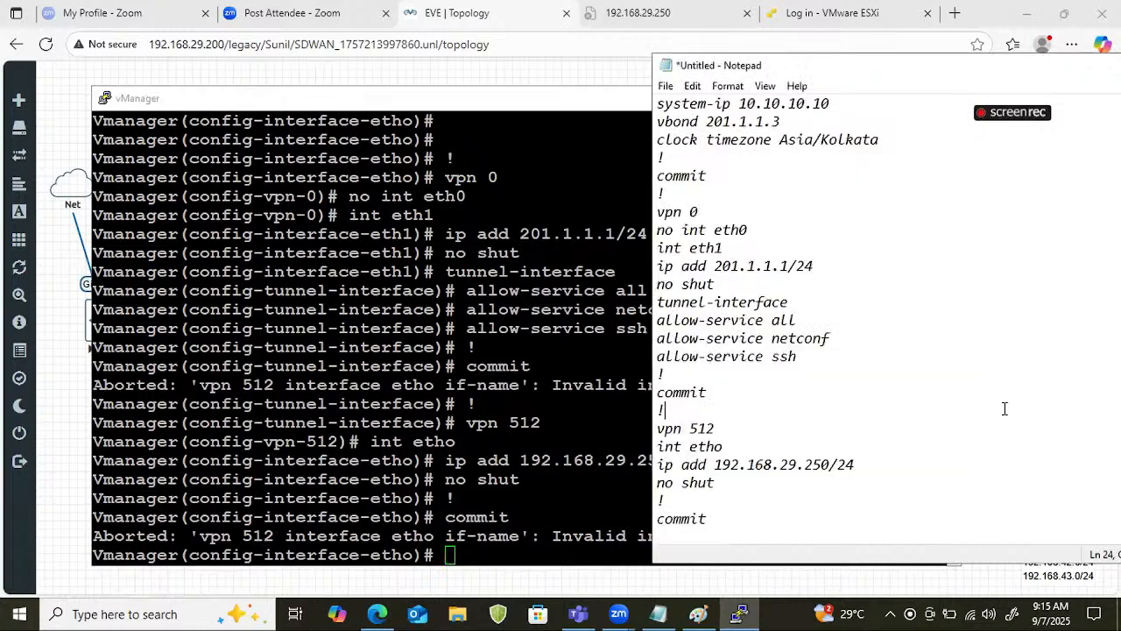
click(738, 448)
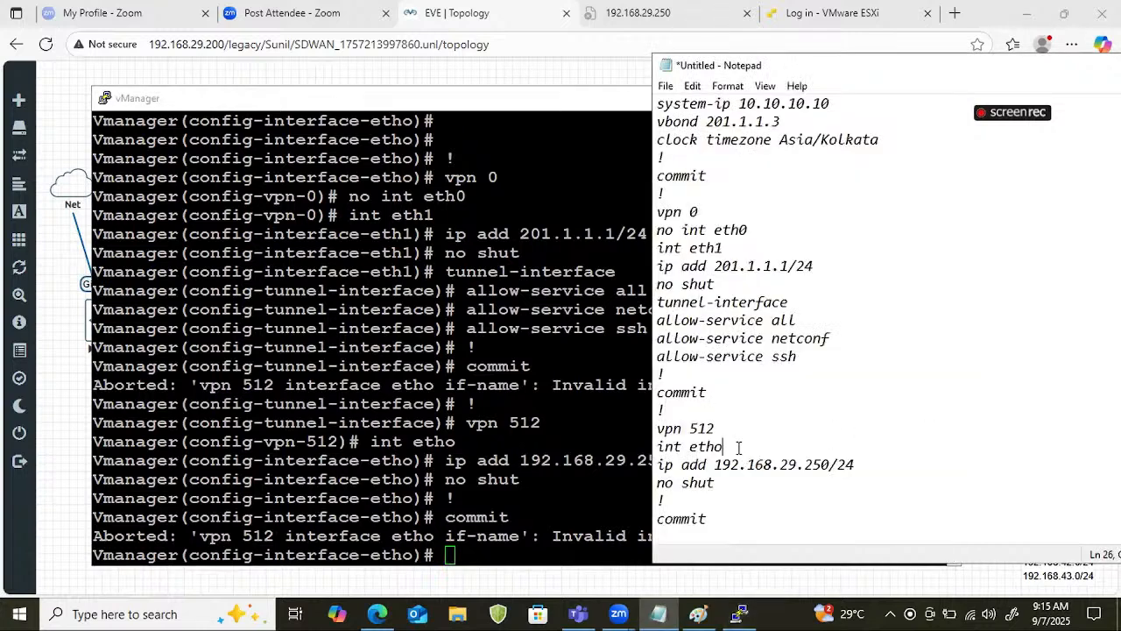
key(BackSpace)
text(0)
Copy the corrected lines from "vpn 0" through the final "commit" and paste them into the vManager console.
drag(738, 525, 657, 211)
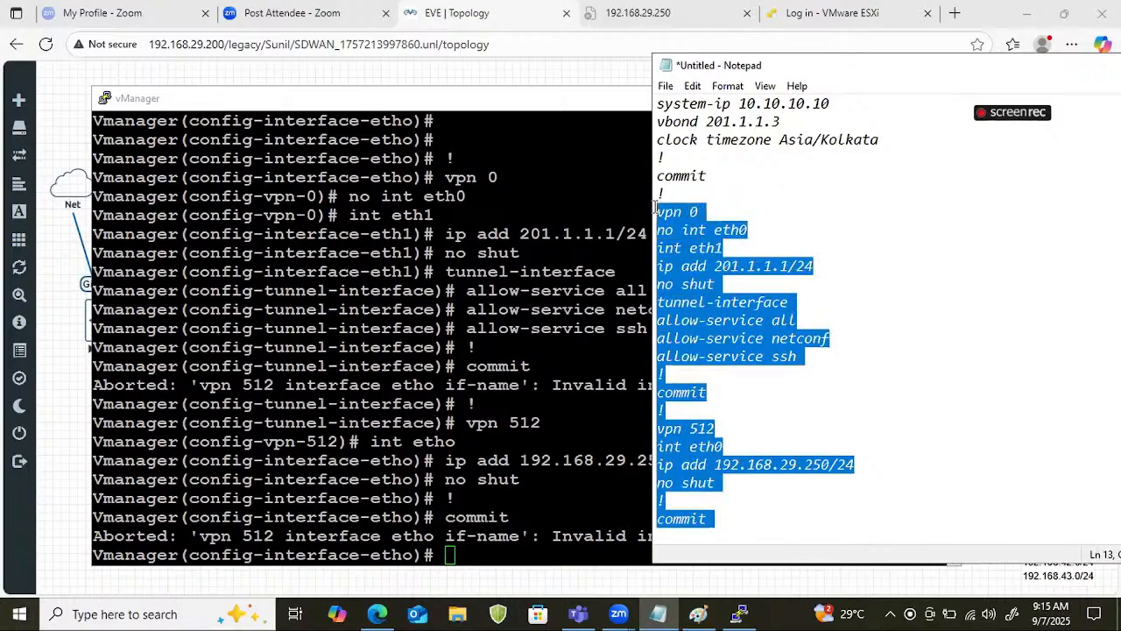
right_click(786, 267)
click(583, 322)
click(571, 325)
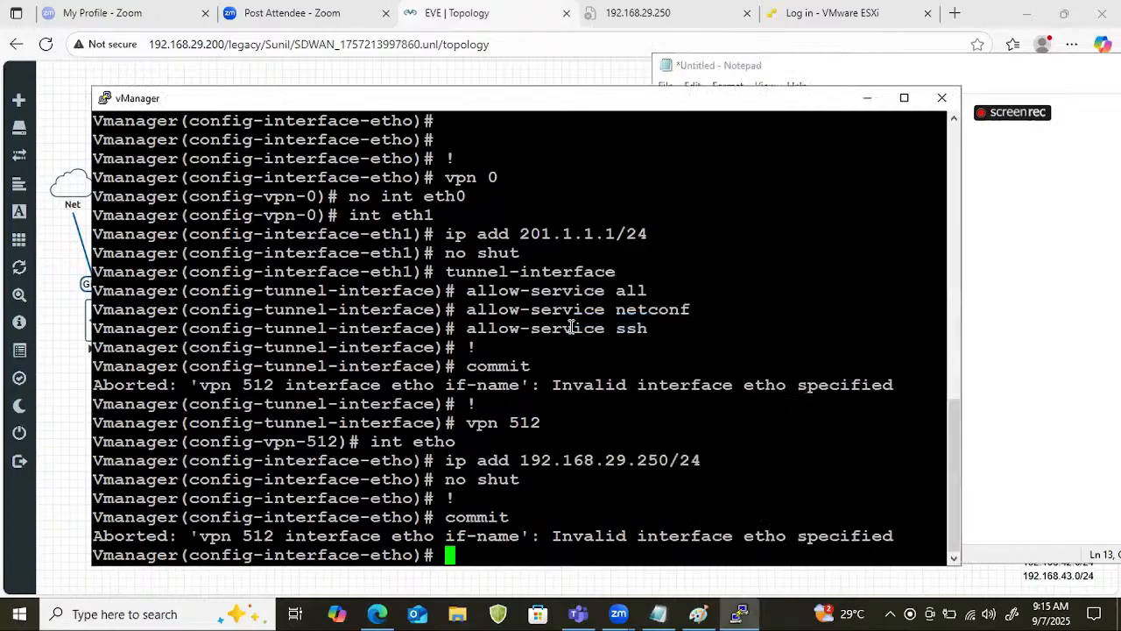
right_click(581, 321)
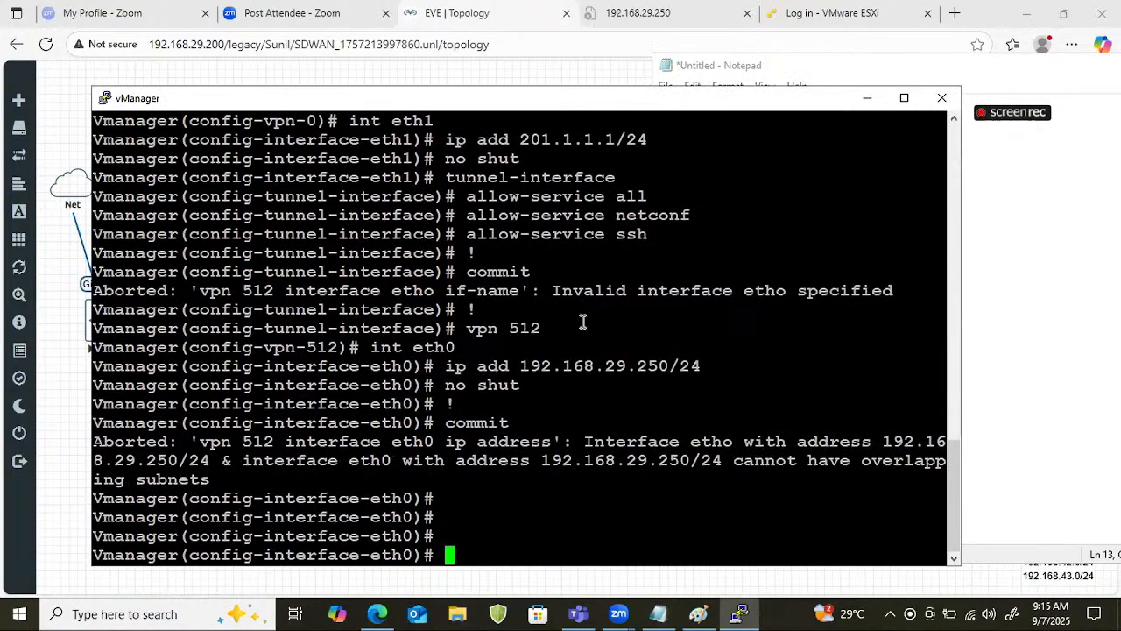
Enter vpn 512 configuration mode on the vManager console with "vpn 512".
text(vpon)
key(BackSpace)
key(BackSpace)
text(pn)
key(BackSpace)
key(BackSpace)
text(n)
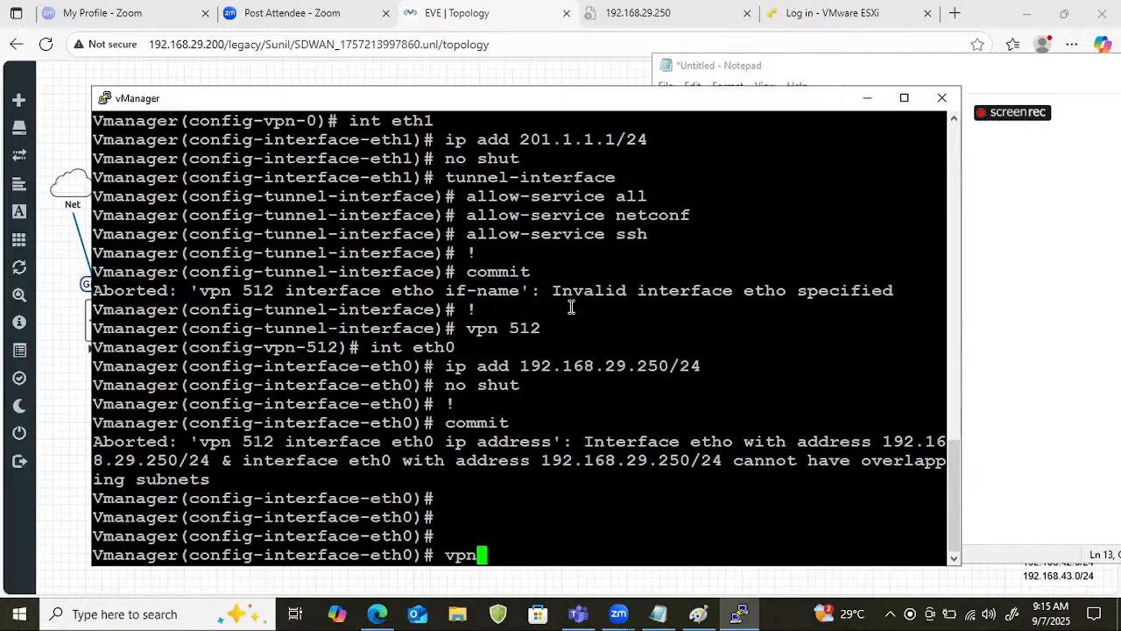
text( 512)
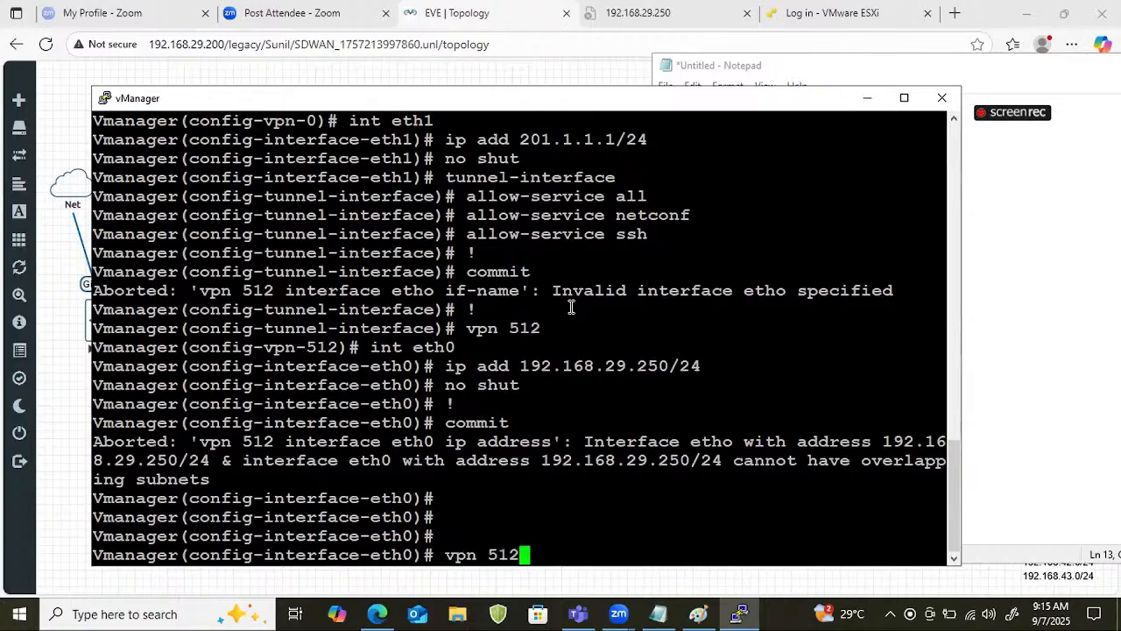
key(Return)
Try to remove the misnamed interface from vpn 512 with "no etho".
text(no )
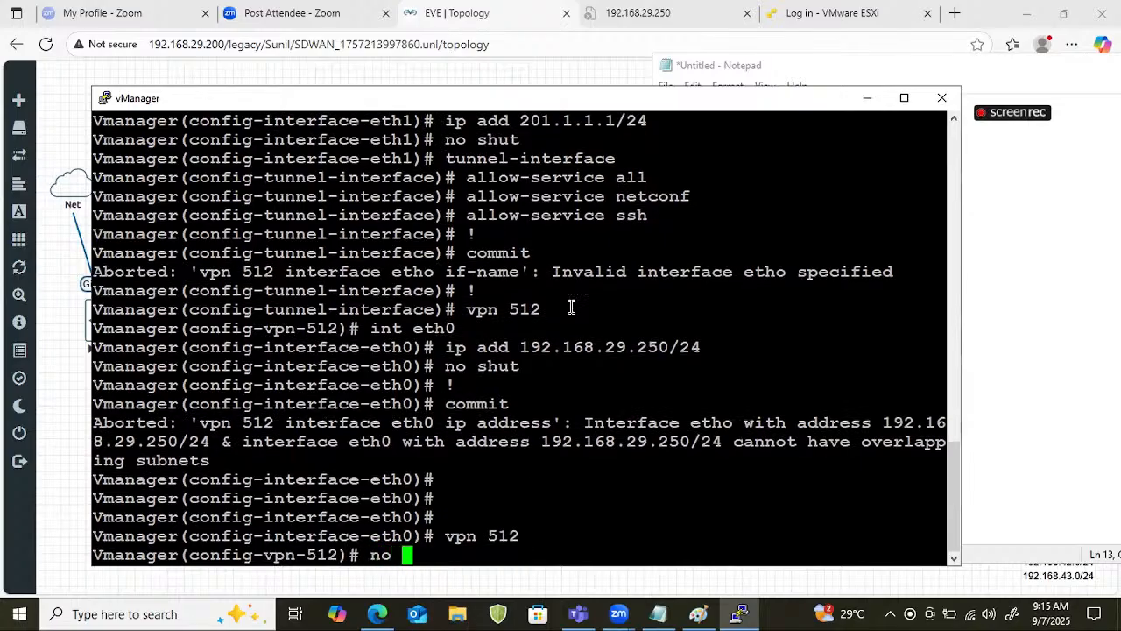
text(eth)
text(0)
key(BackSpace)
text(o)
key(Return)
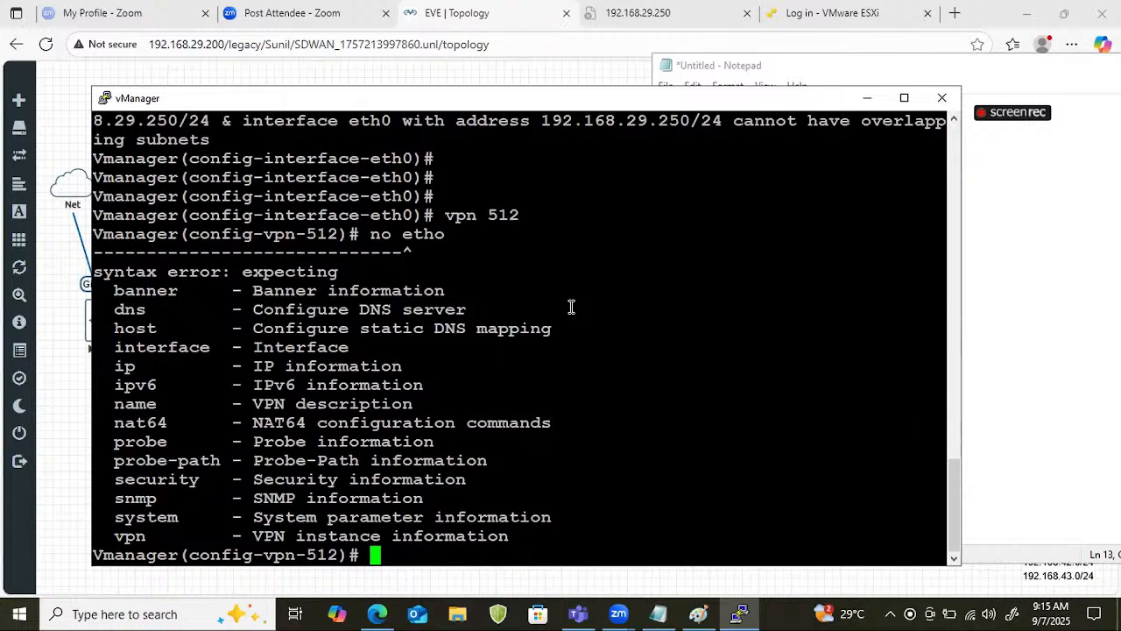
Remove the misnamed interface from vpn 512 with "no int etho" and commit the change.
key(Up)
key(Left)
key(Left)
key(Left)
key(Left)
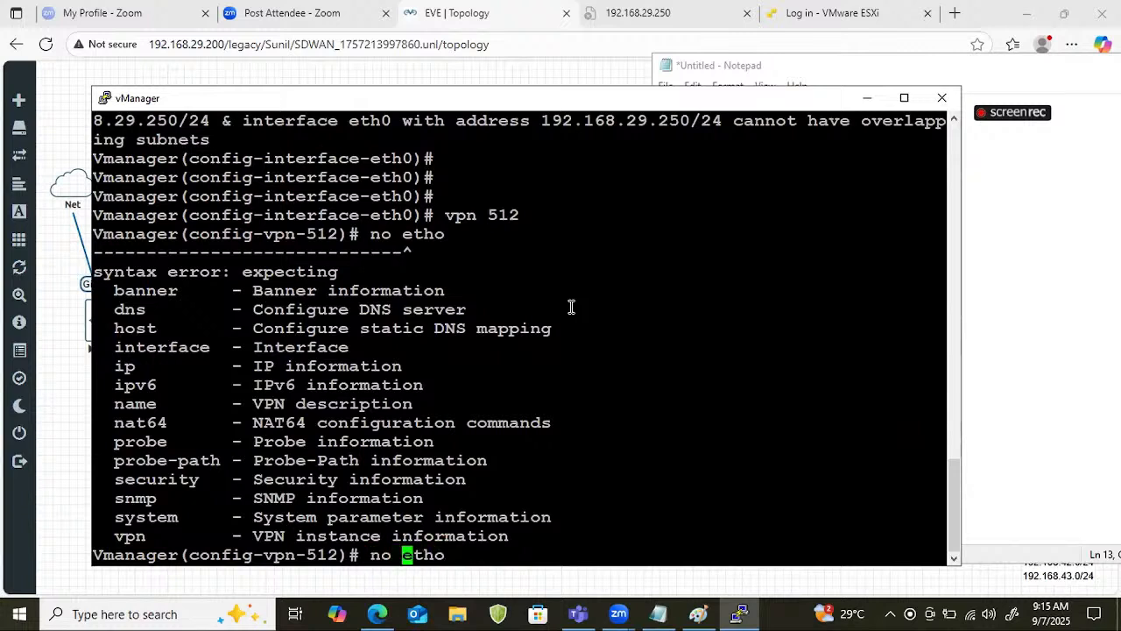
text(int)
key(Return)
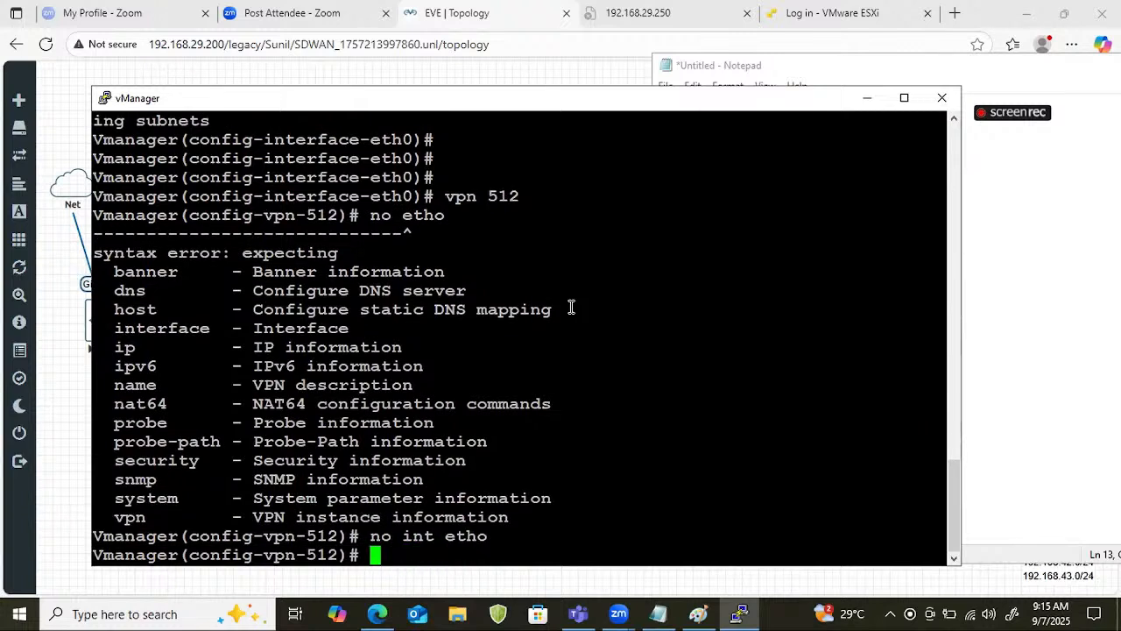
text(commit)
key(Return)
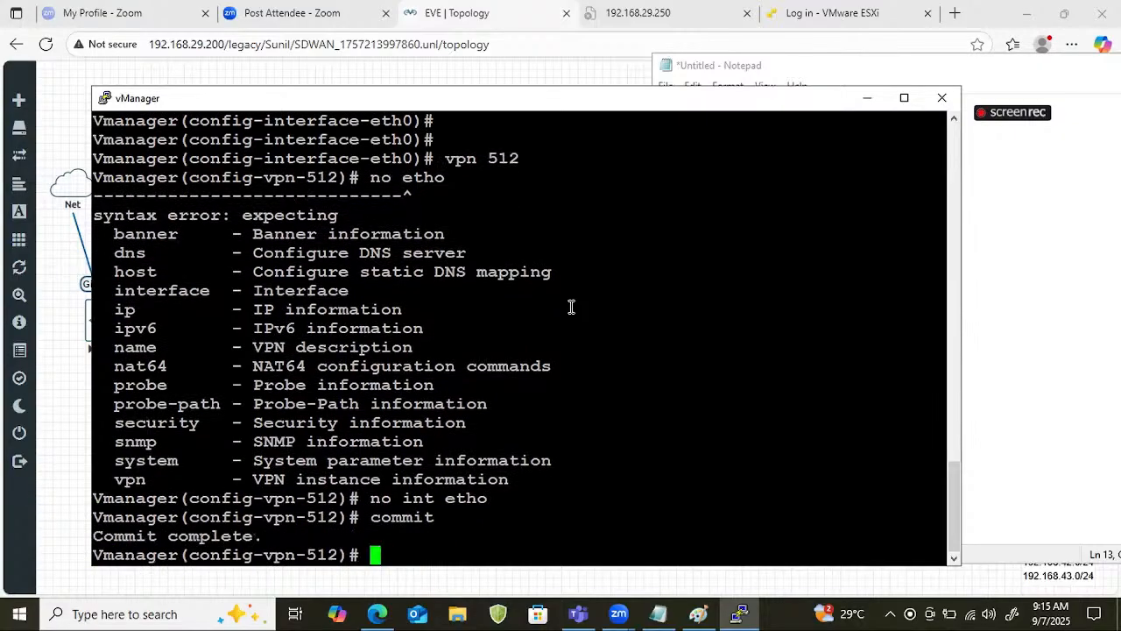
Paste the copied vpn 0 and vpn 512 configuration into the console again, run its commit and leave configuration mode.
right_click(574, 282)
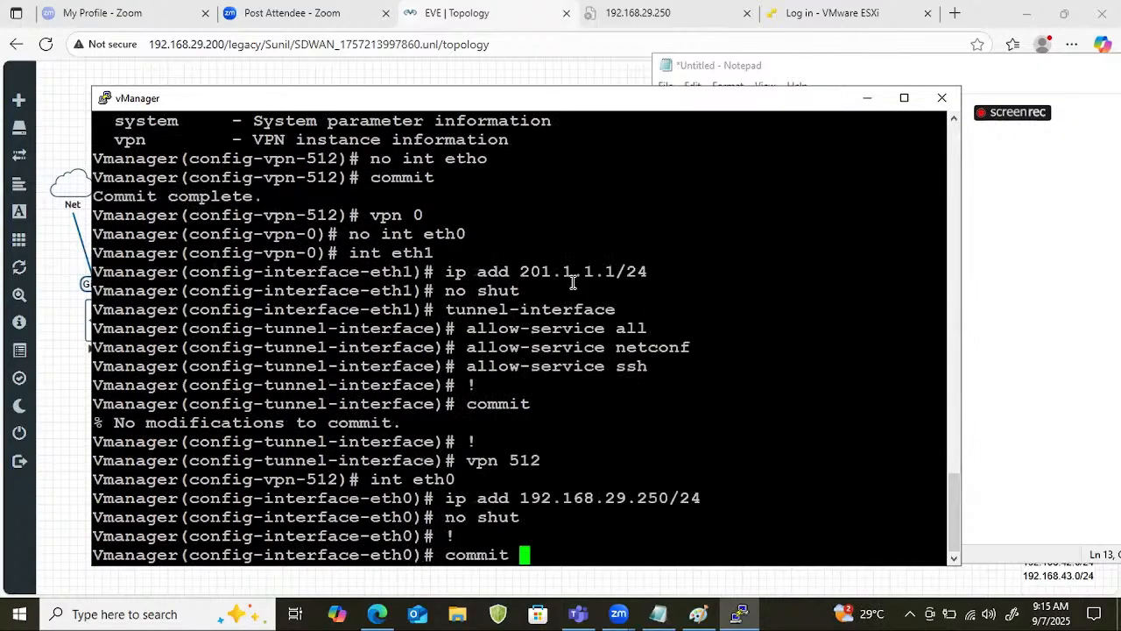
key(Return)
key(Return)
key(Return)
key(Return)
key(Return)
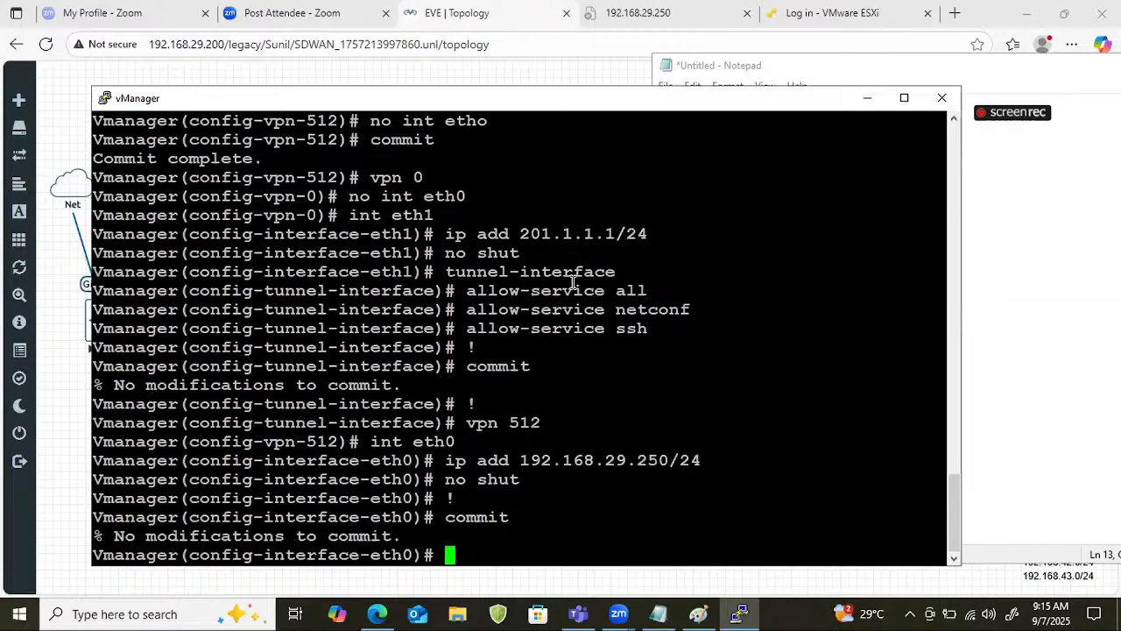
key(ctrl+z)
key(Return)
key(Return)
key(Return)
key(Return)
key(Return)
key(Return)
key(Return)
key(Return)
key(Return)
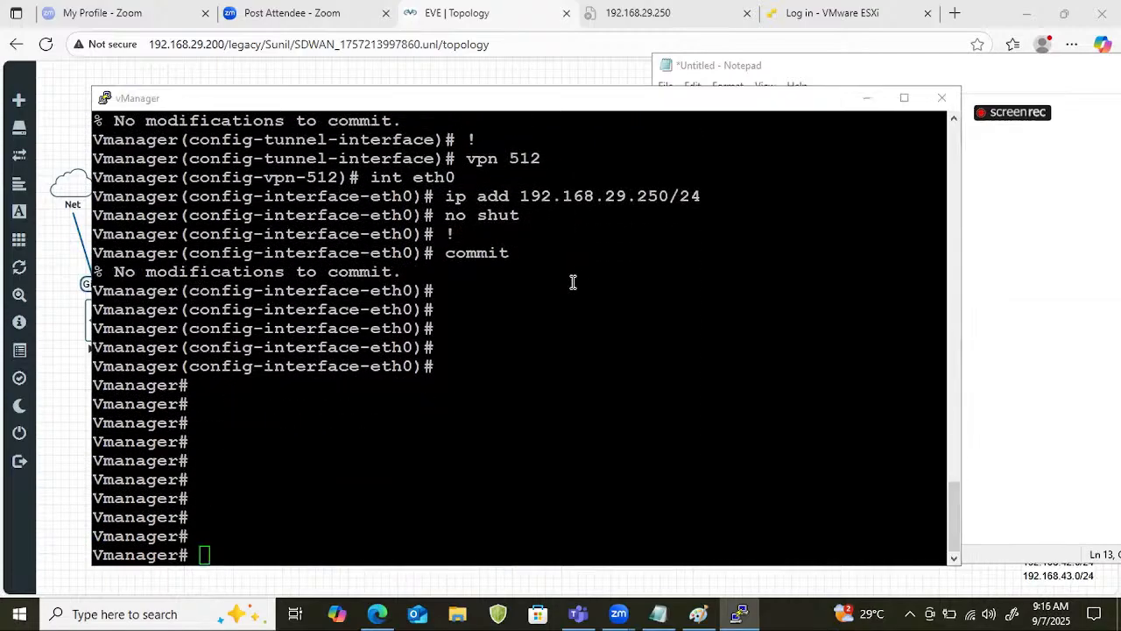
key(super+r)
text(cm)
key(Return)
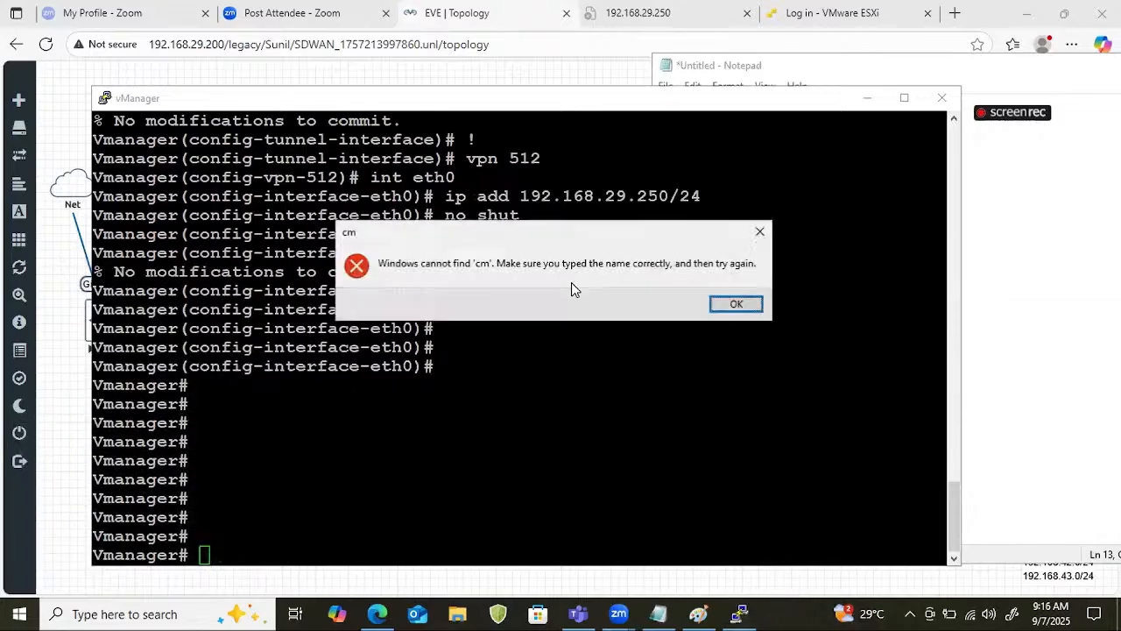
key(Return)
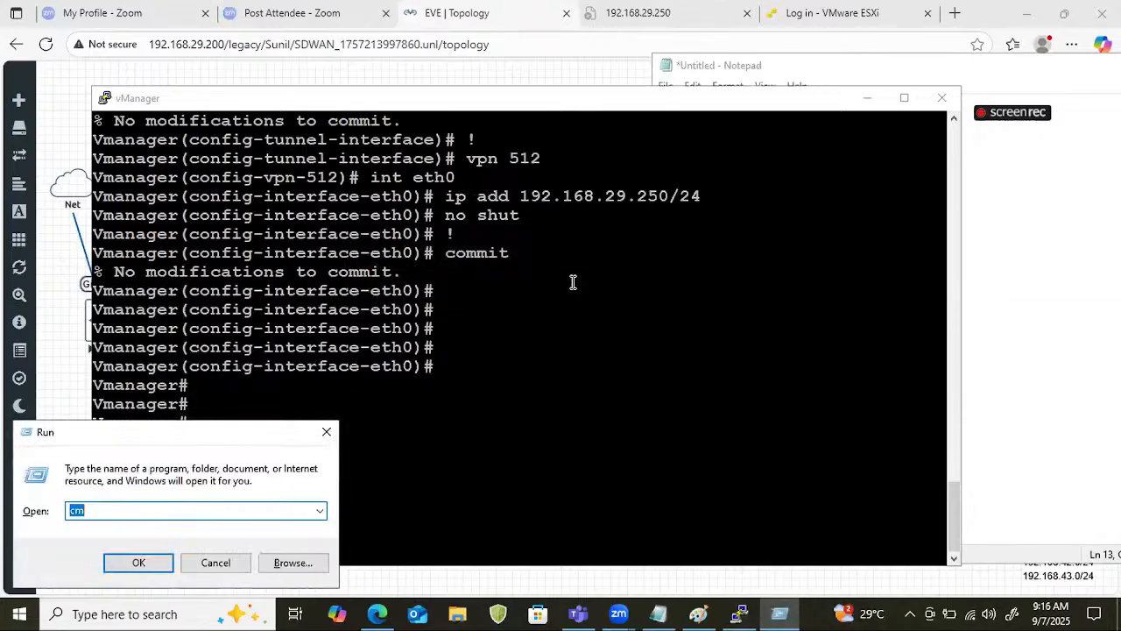
key(BackSpace)
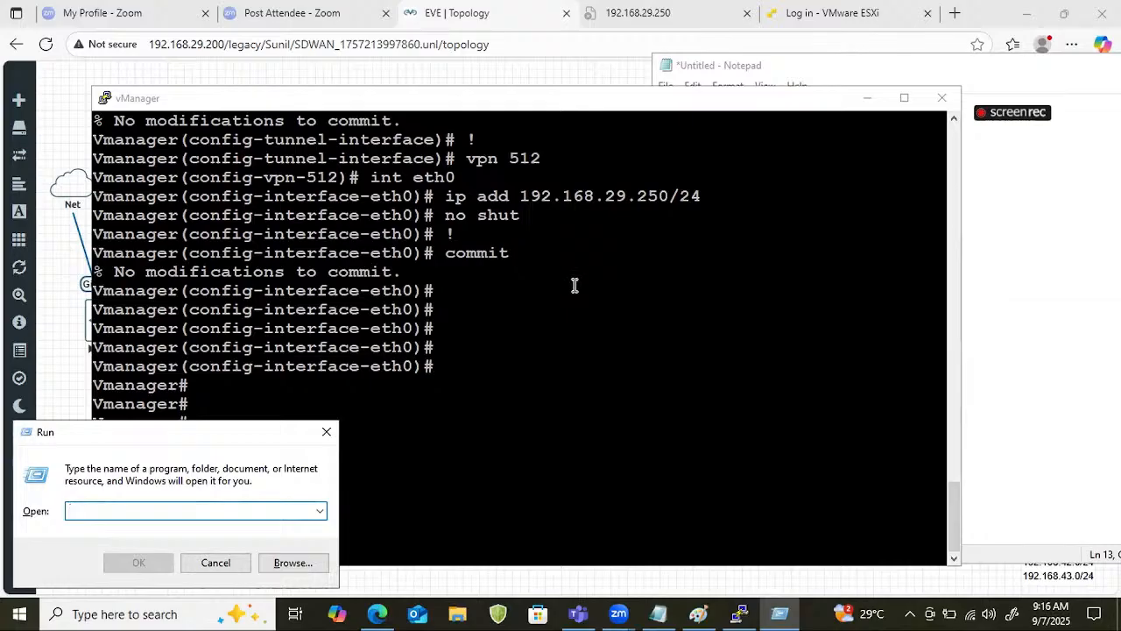
click(574, 285)
text(cmd)
key(BackSpace)
key(BackSpace)
key(BackSpace)
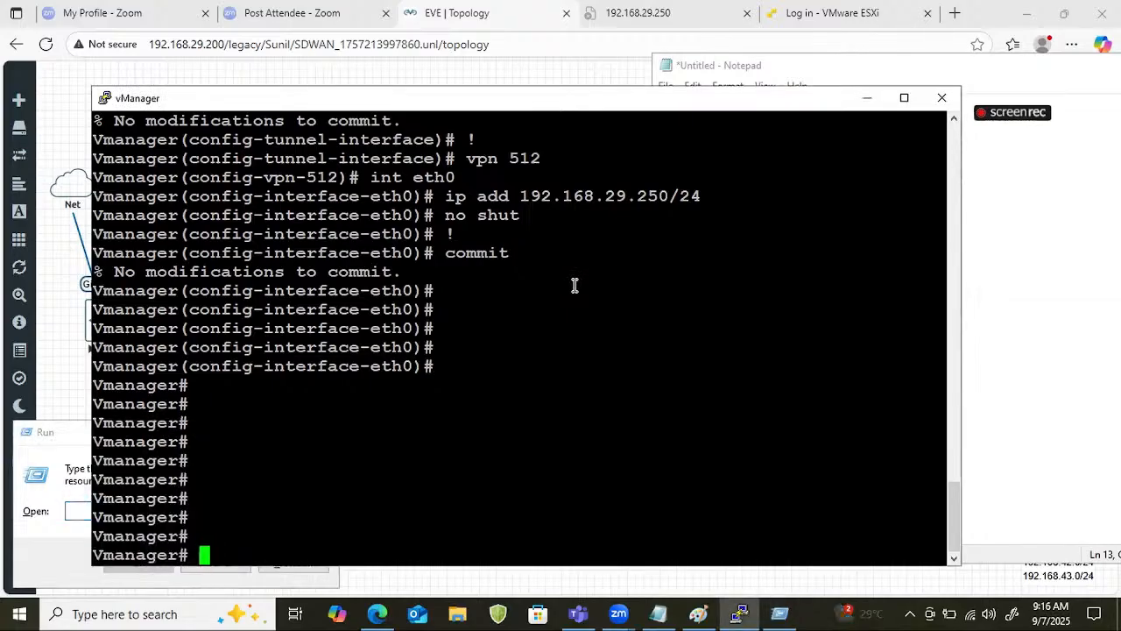
Open the Windows Command Prompt with "cmd" and ping the vManager management address 192.168.29.250.
key(super+r)
text(cmd)
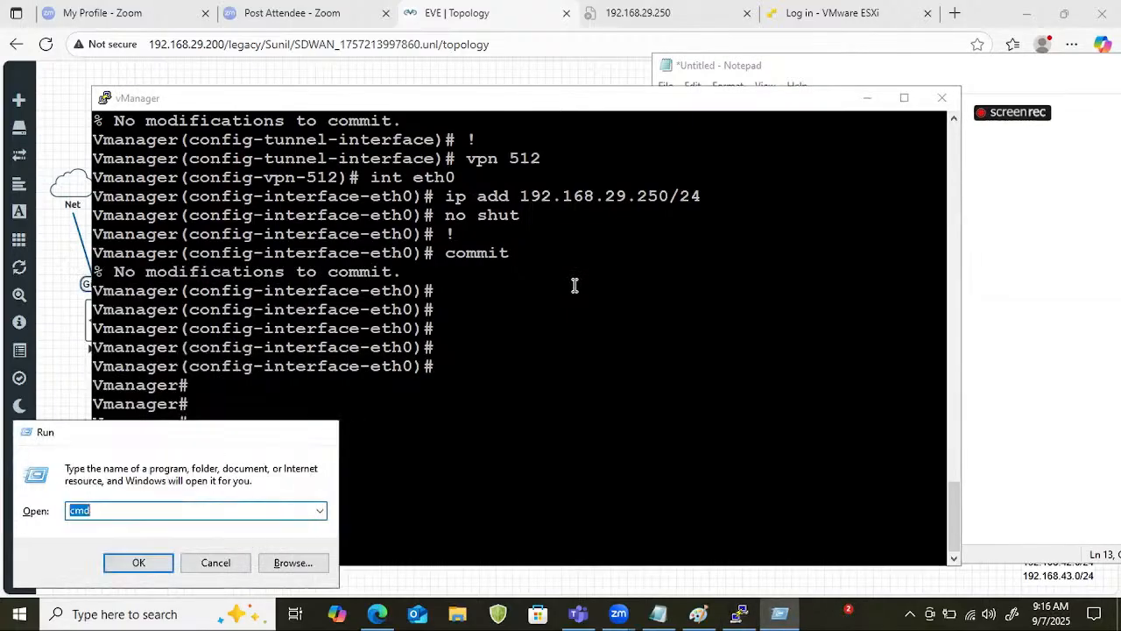
key(Return)
text(ping 192.168)
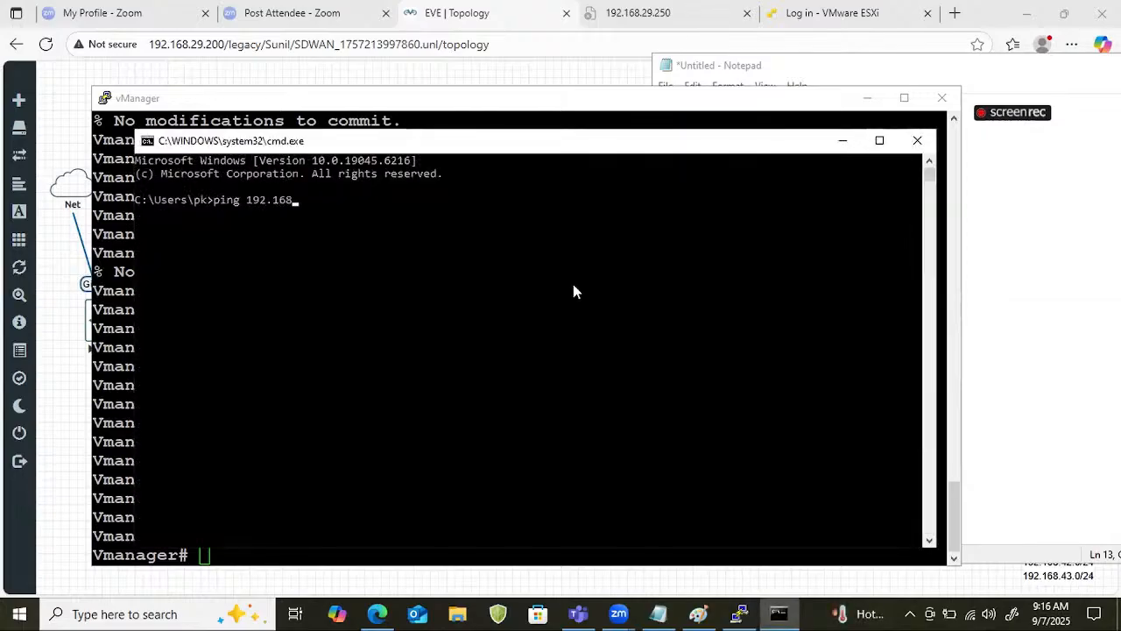
text(.29.250)
key(Return)
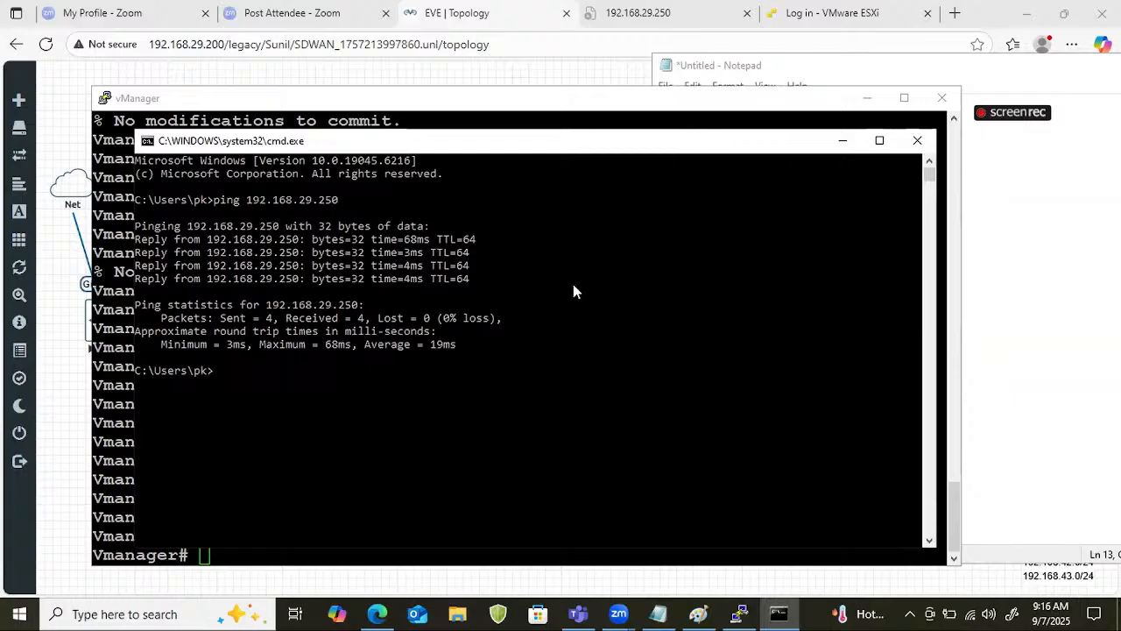
Repeat the ping to 192.168.29.250 in the Command Prompt.
key(Up)
key(Return)
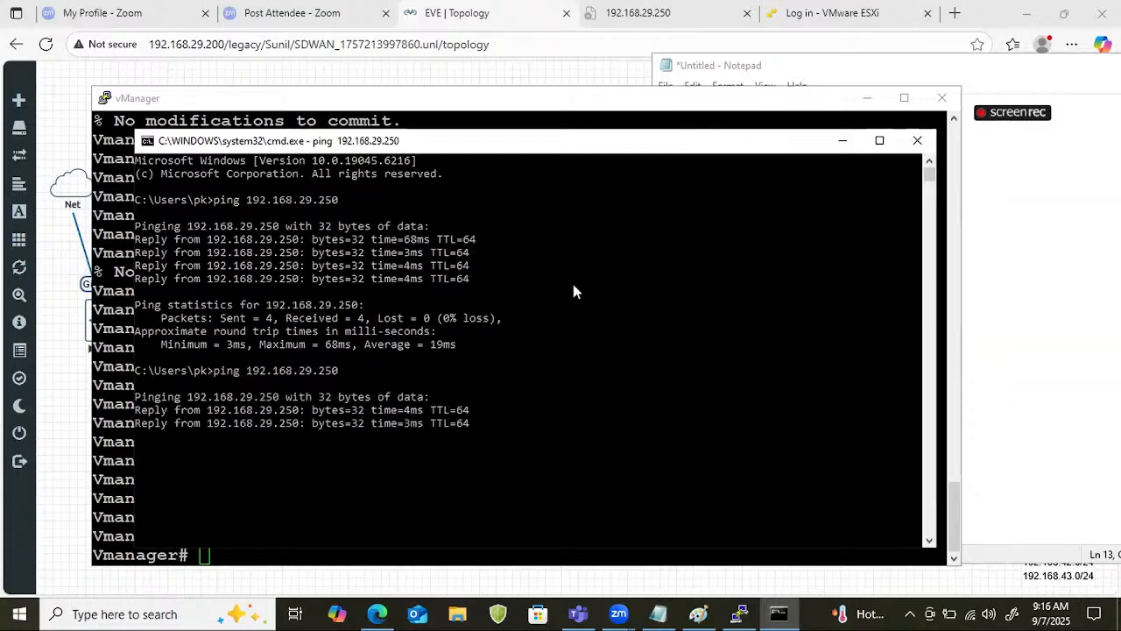
key(Return)
key(Return)
key(Return)
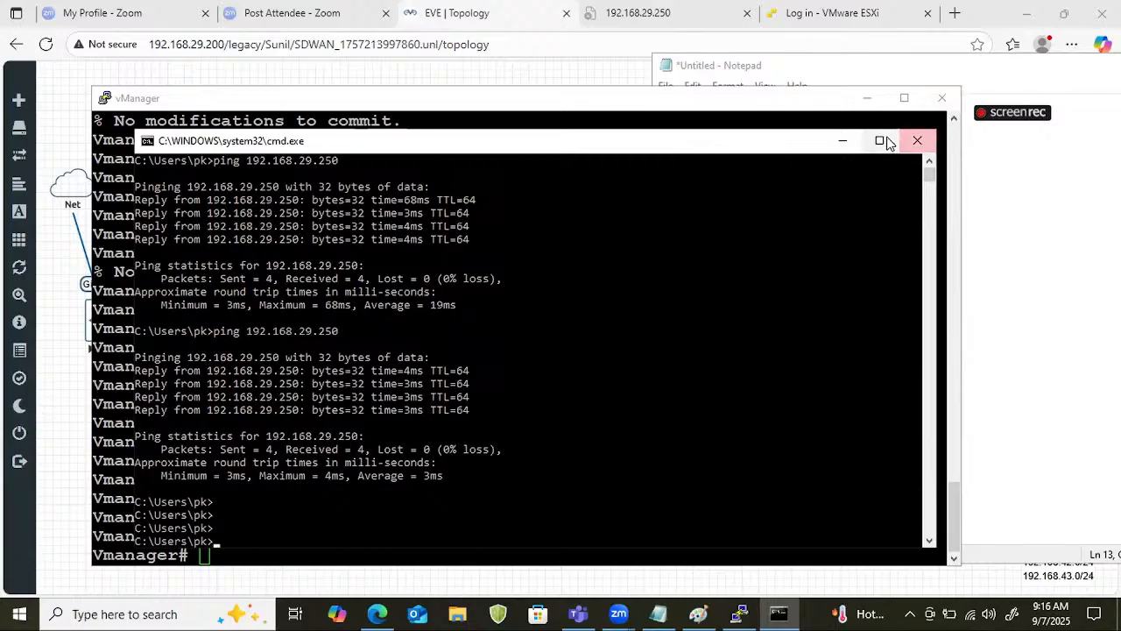
Minimize both console windows and add a "Vsmart" heading underlined with equals signs below the vManager configuration in Notepad.
click(844, 141)
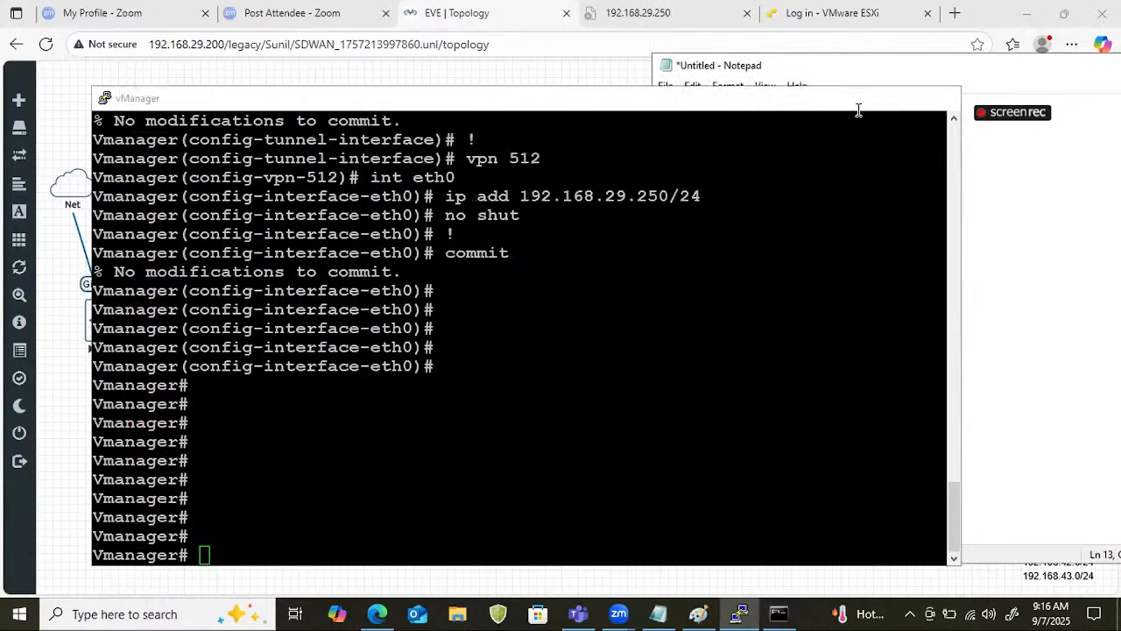
click(866, 98)
click(747, 525)
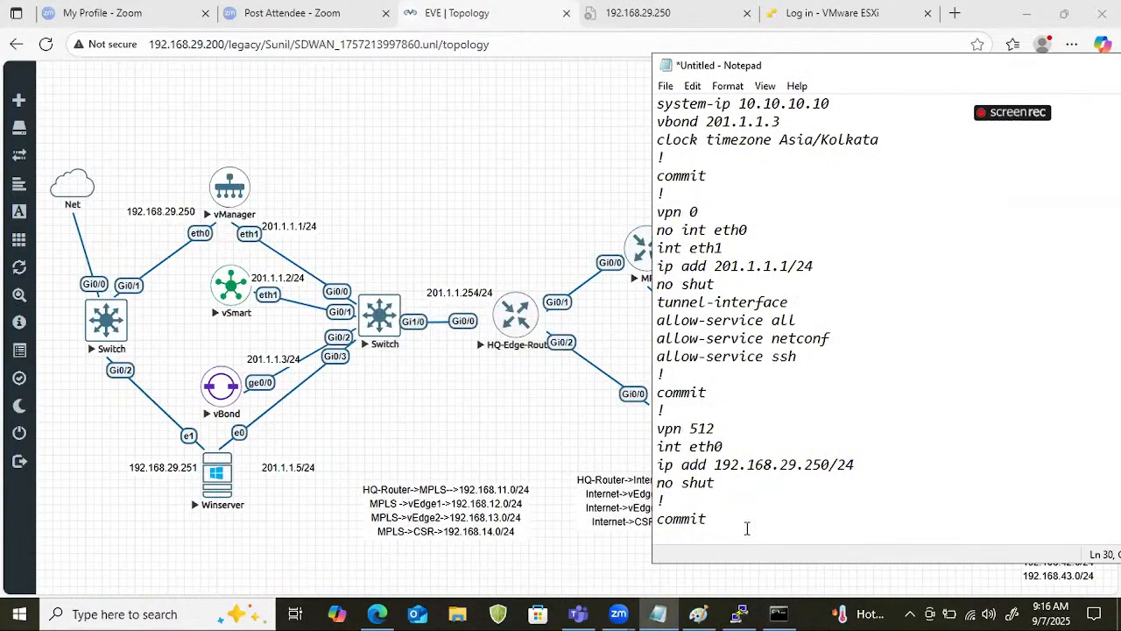
key(Return)
key(Return)
text(Vsmart)
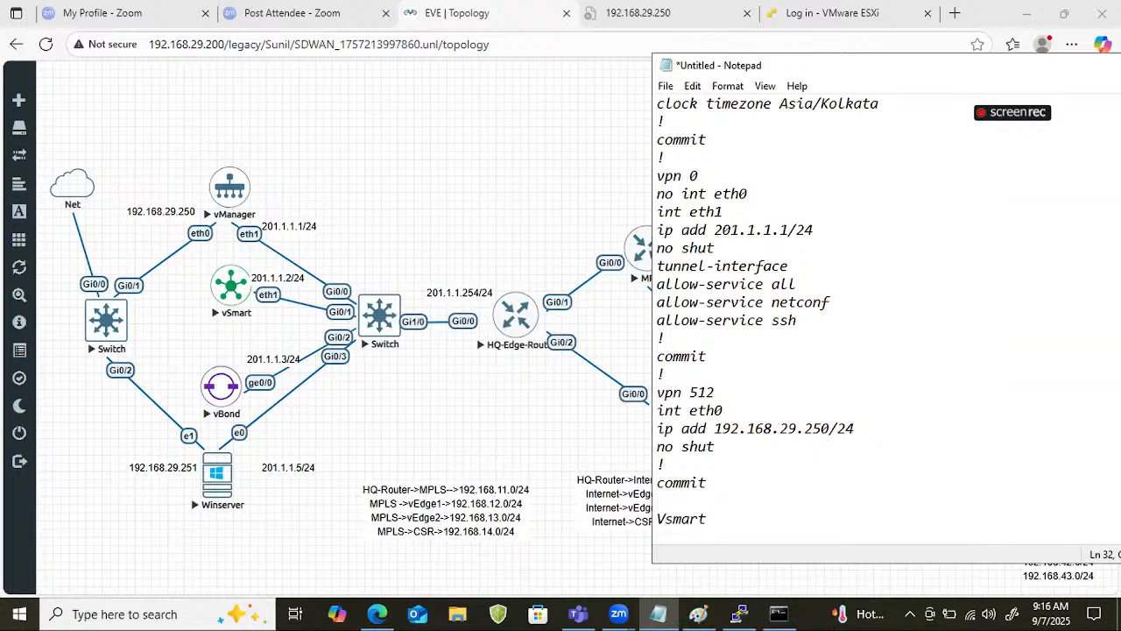
key(Return)
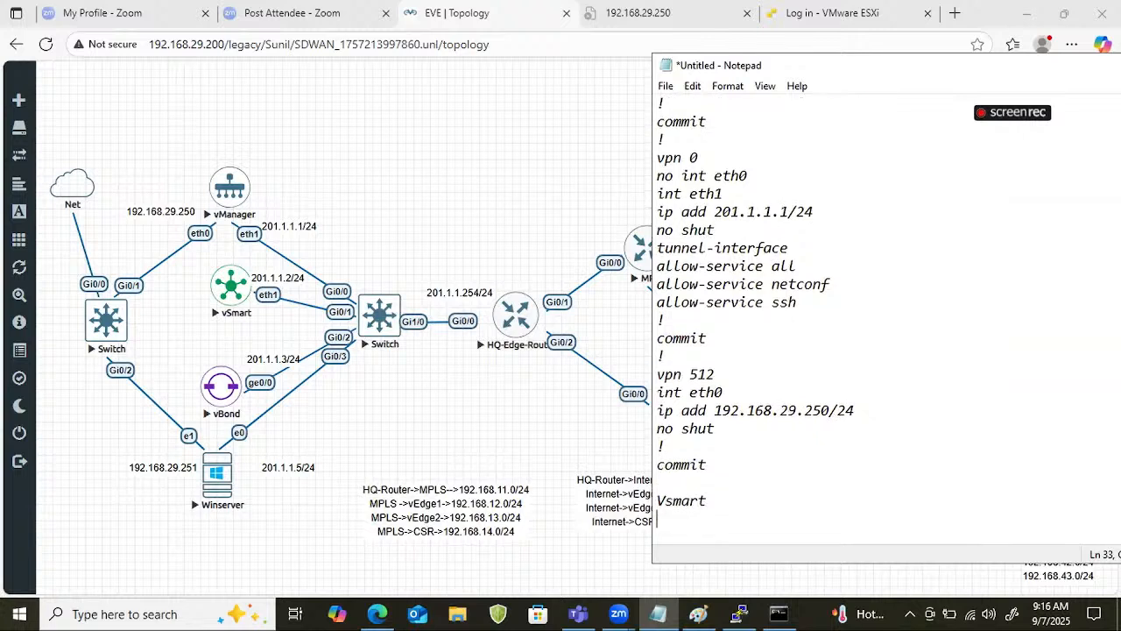
text(====)
Copy the Vmange configuration in Notepad, from its system line through the final commit.
click(744, 465)
key(shift+Up)
key(shift+Up)
key(shift+Up)
key(shift+Up)
key(shift+Up)
key(shift+Up)
key(shift+Up)
key(shift+Up)
key(shift+Up)
key(shift+Up)
key(shift+Up)
key(shift+Up)
key(shift+Up)
key(shift+Up)
key(shift+Up)
key(shift+Up)
key(shift+Up)
key(shift+Up)
key(shift+Up)
key(shift+Up)
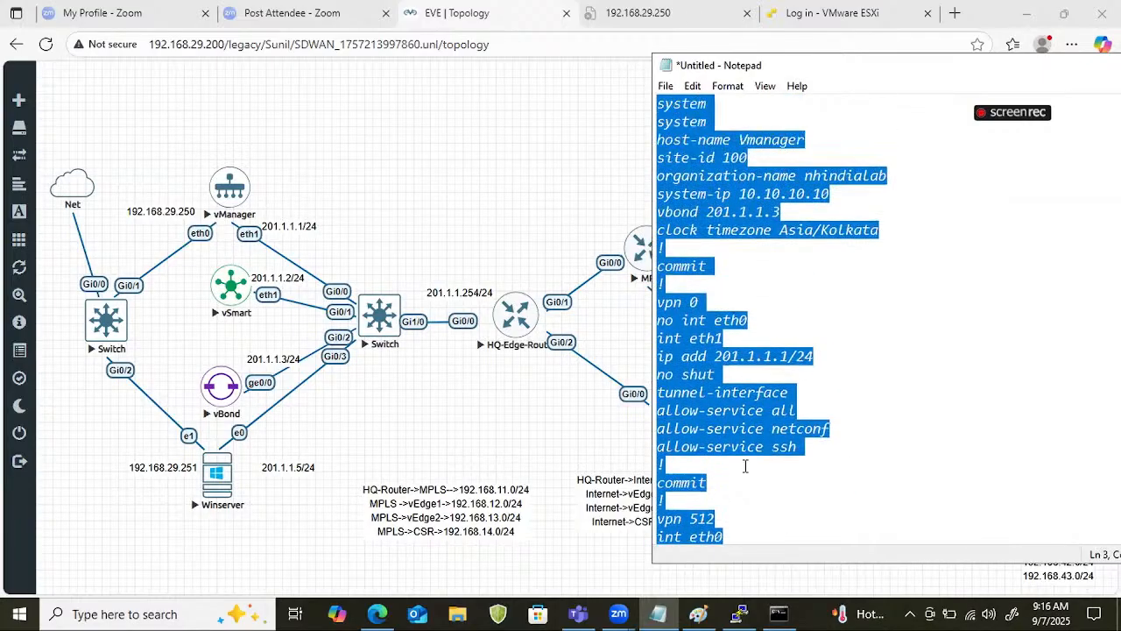
key(shift+Down)
key(shift+Down)
key(shift+Left)
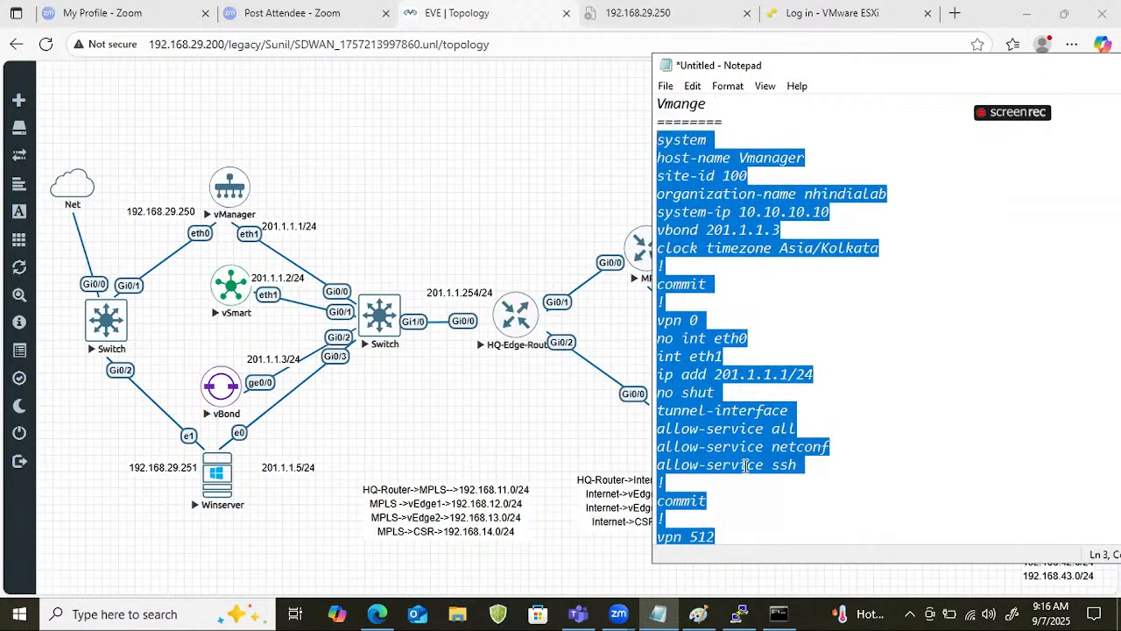
Complete the equals-sign underline below the Vsmart heading and paste the copied configuration beneath it.
key(Down)
key(Down)
key(Down)
key(Down)
key(Down)
key(Down)
key(Down)
key(Down)
key(Down)
key(Down)
key(Down)
key(Down)
key(Down)
key(Down)
key(Down)
key(Down)
key(Down)
key(Down)
key(Down)
key(Down)
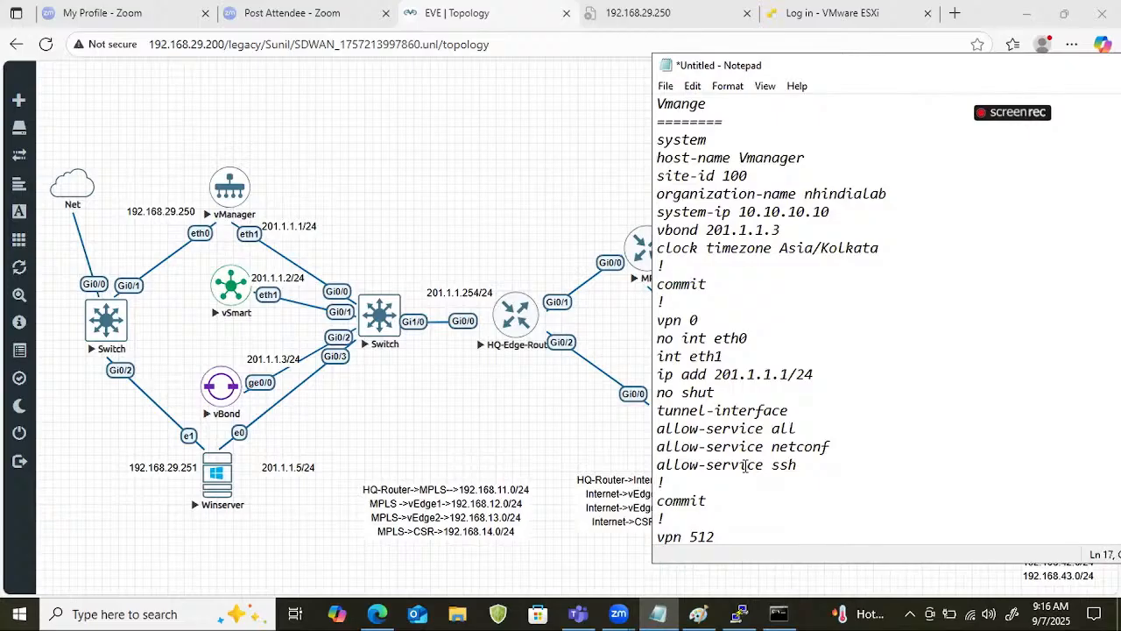
key(Right)
key(Right)
key(Right)
key(Right)
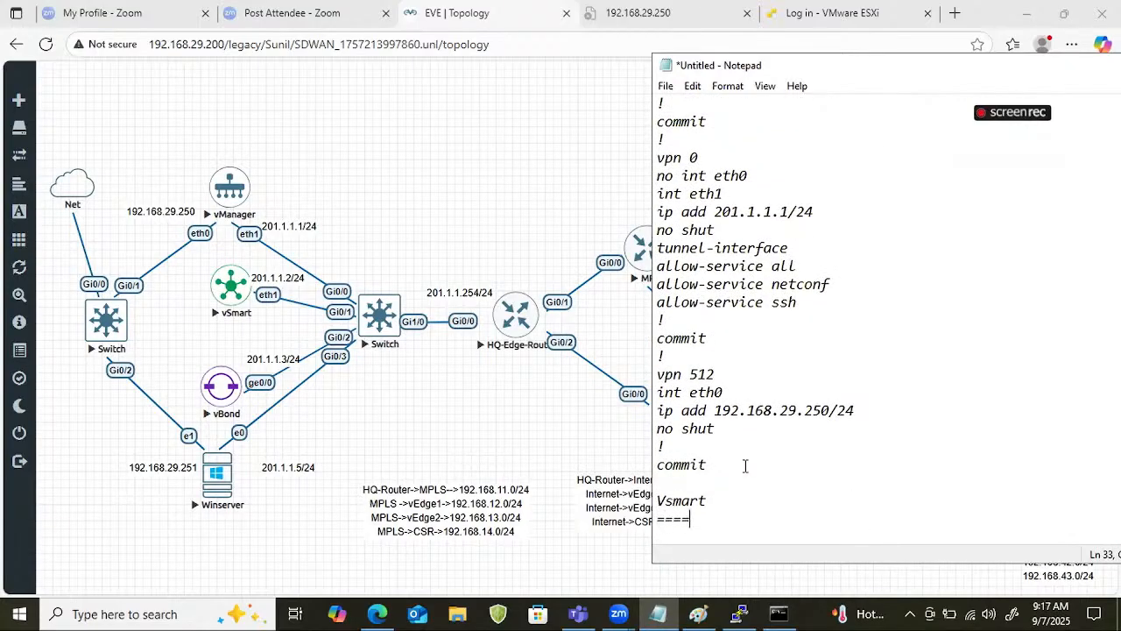
text(====)
key(Return)
key(ctrl+v)
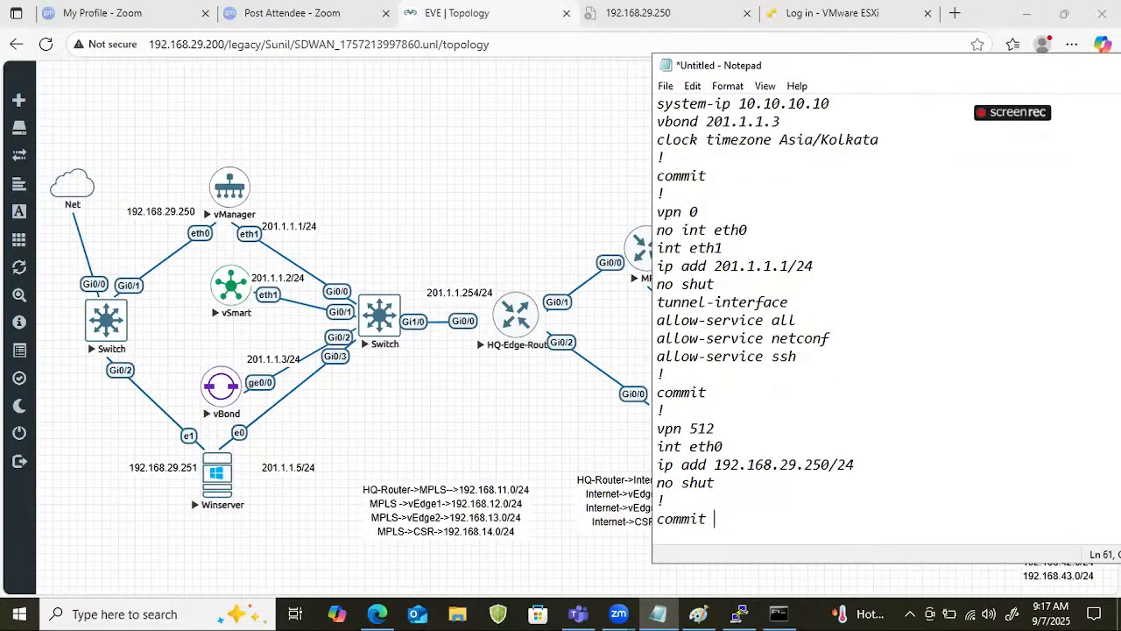
Set the system-ip in the Vsmart configuration to 11.11.11.11.
key(Up)
key(Up)
key(Up)
key(Up)
key(Up)
key(Up)
key(Up)
key(Up)
key(Up)
key(Up)
key(Up)
key(Up)
key(Up)
key(Up)
key(Up)
key(Up)
key(Up)
key(Up)
key(Up)
key(Up)
key(Up)
key(Up)
key(Up)
key(Up)
key(Up)
key(Up)
key(Up)
key(Up)
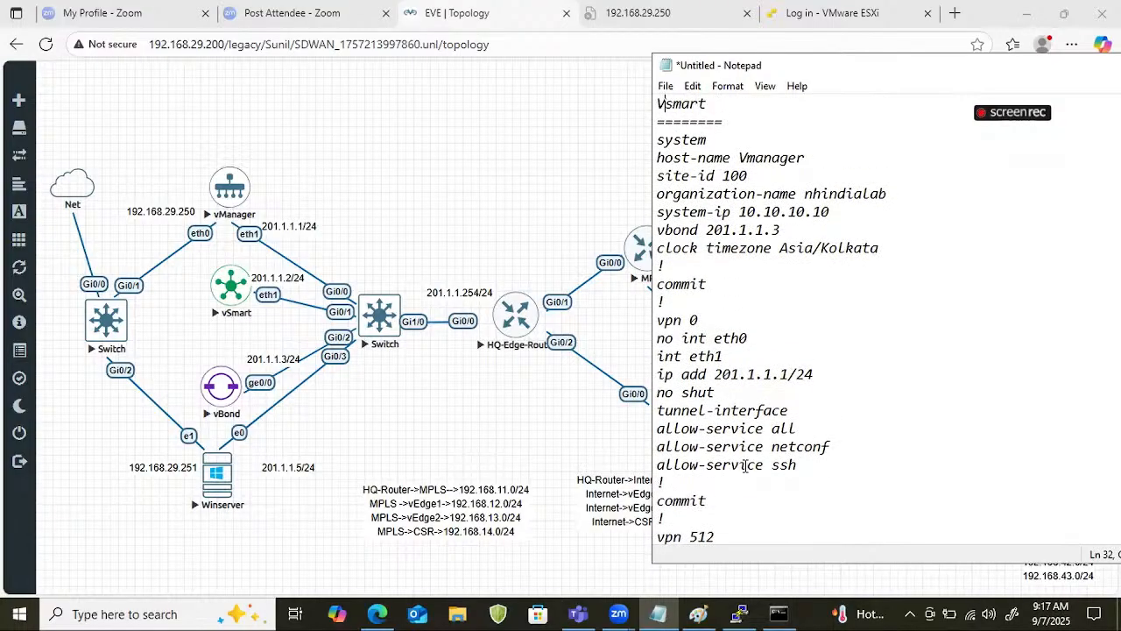
key(Down)
key(Right)
key(Right)
key(Right)
key(Right)
key(Down)
key(Right)
key(Right)
key(Right)
key(Right)
key(Right)
key(Down)
key(BackSpace)
text(1)
key(Right)
key(Right)
text(1)
key(Delete)
key(Right)
key(Right)
key(Delete)
text(1)
Change the host-name in the Vsmart configuration to Controller.
click(760, 157)
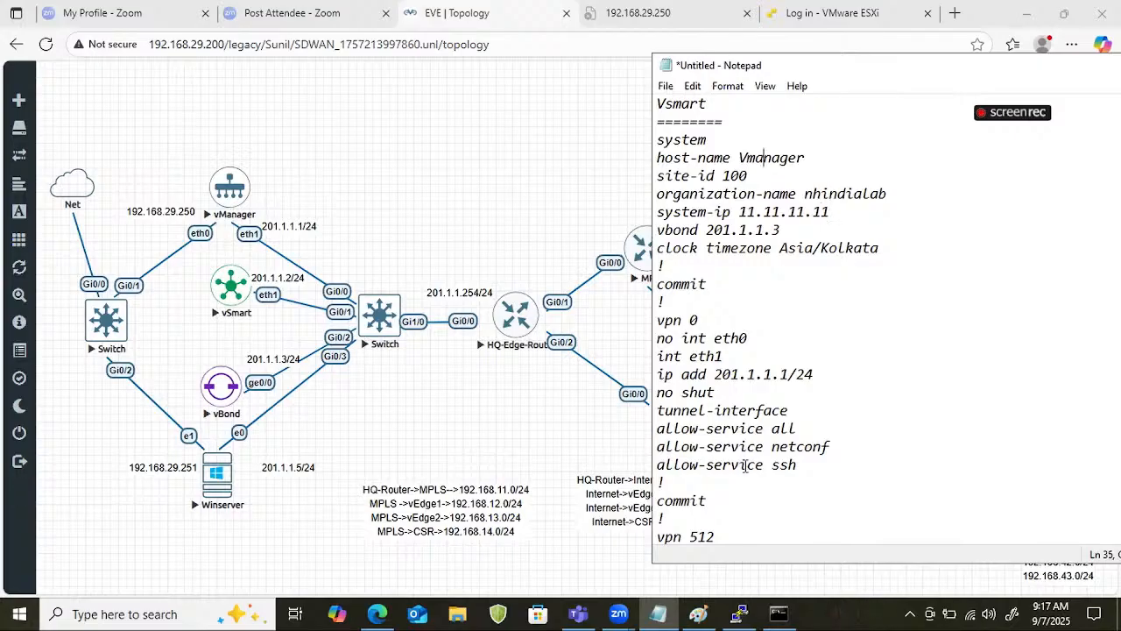
key(Right)
key(Right)
key(Right)
key(Right)
key(Right)
key(BackSpace)
key(BackSpace)
key(BackSpace)
key(BackSpace)
key(BackSpace)
key(BackSpace)
key(BackSpace)
key(BackSpace)
text(Controller)
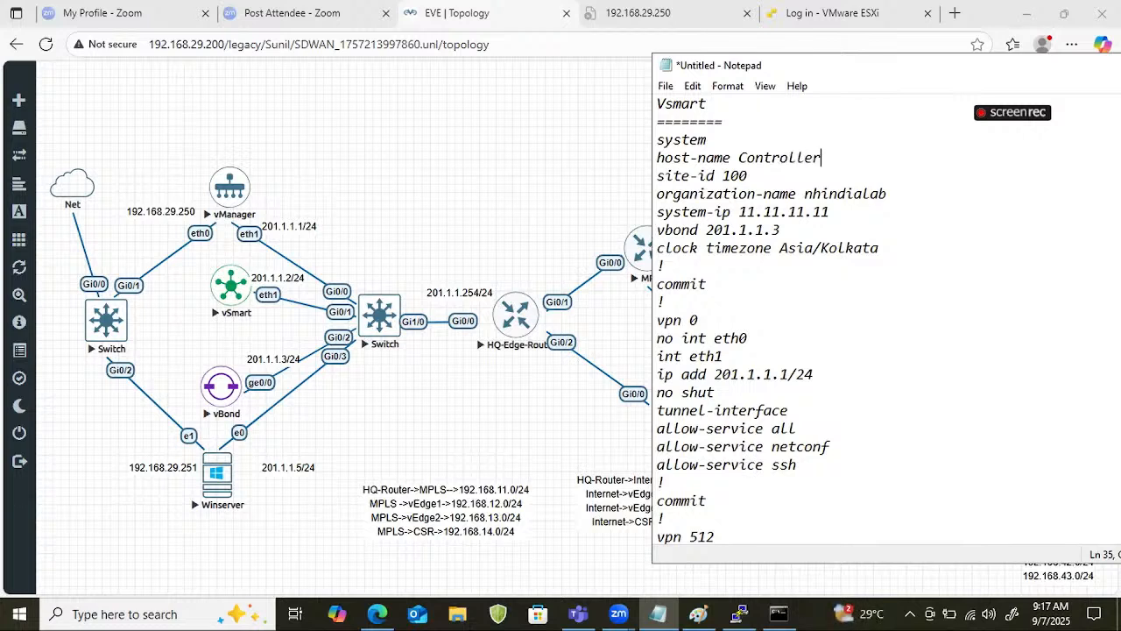
Remove the "no int eth0" line from the Vsmart vpn 0 section, keeping "int eth1" intact.
key(Down)
key(Down)
key(Down)
key(Down)
key(Down)
key(Down)
key(Down)
key(Down)
key(Down)
key(Down)
key(Down)
key(Down)
key(Up)
key(Up)
key(Up)
key(Up)
key(shift+Down)
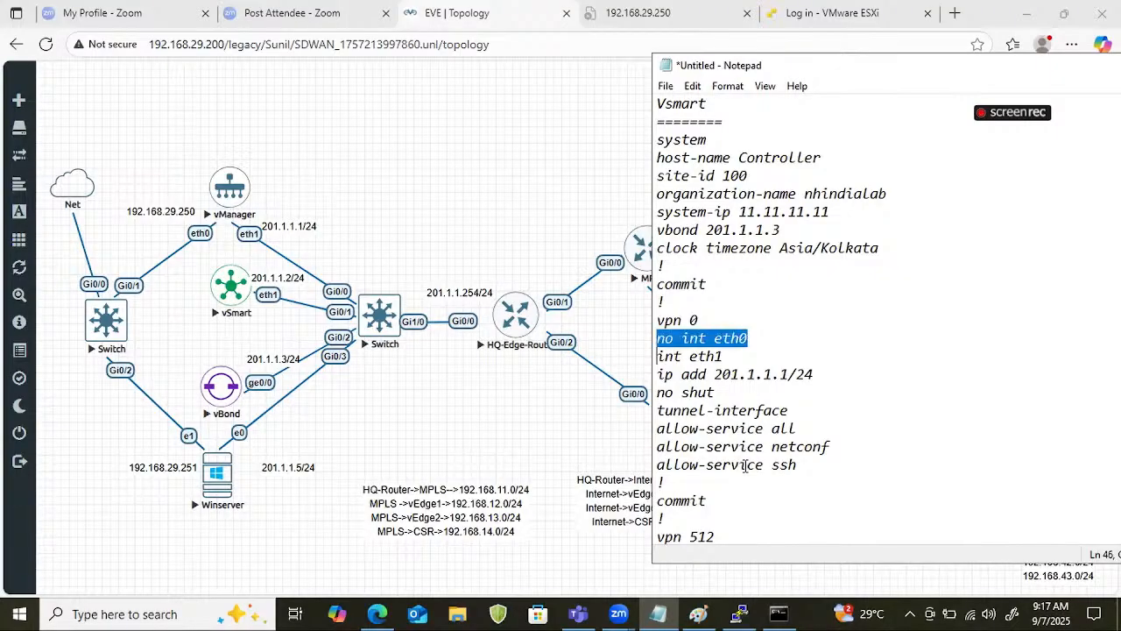
key(Delete)
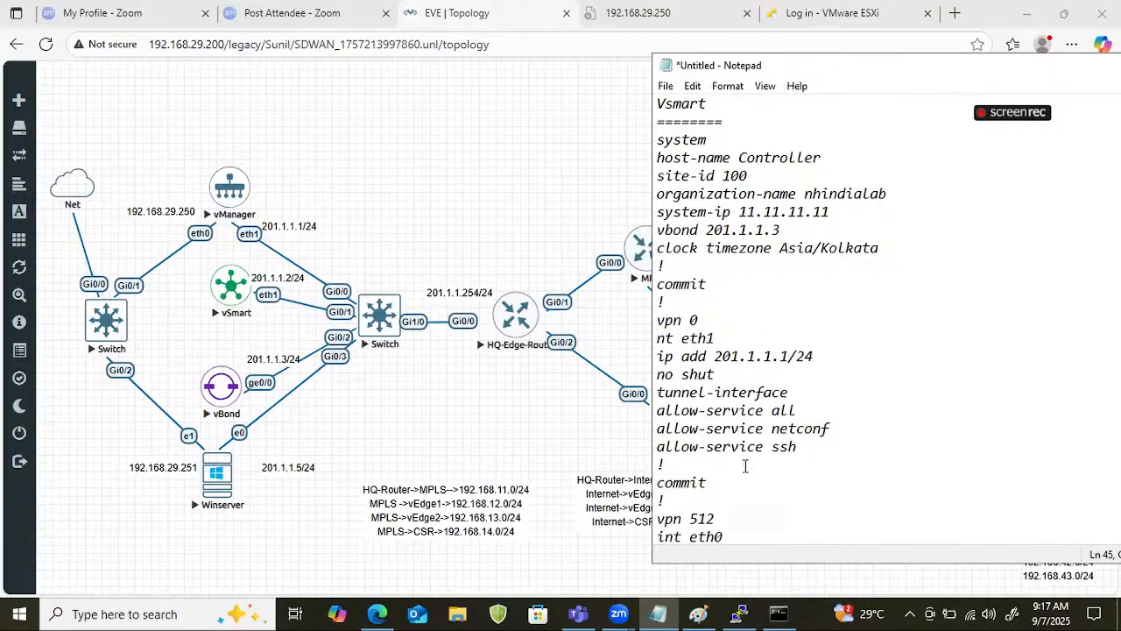
text(i)
Delete the whole vpn 512 section and its closing commit from the end of the Vsmart configuration.
key(Down)
key(Down)
key(Down)
key(Down)
key(Down)
key(Down)
key(Down)
key(Home)
key(shift+Down)
key(shift+Down)
key(shift+Down)
key(shift+Down)
key(shift+Down)
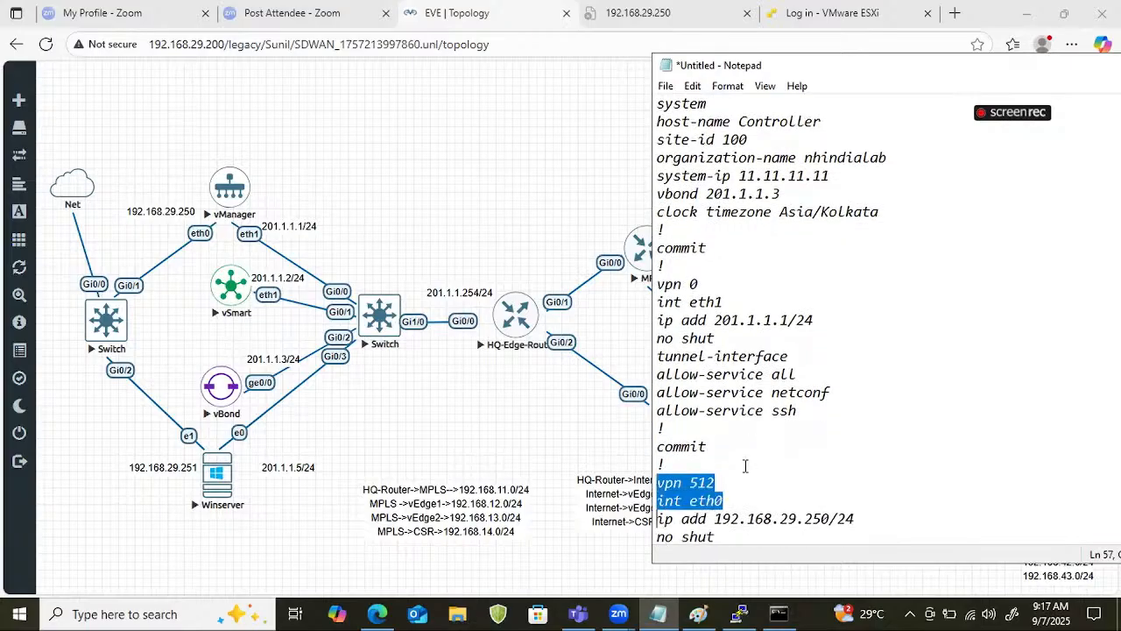
key(Delete)
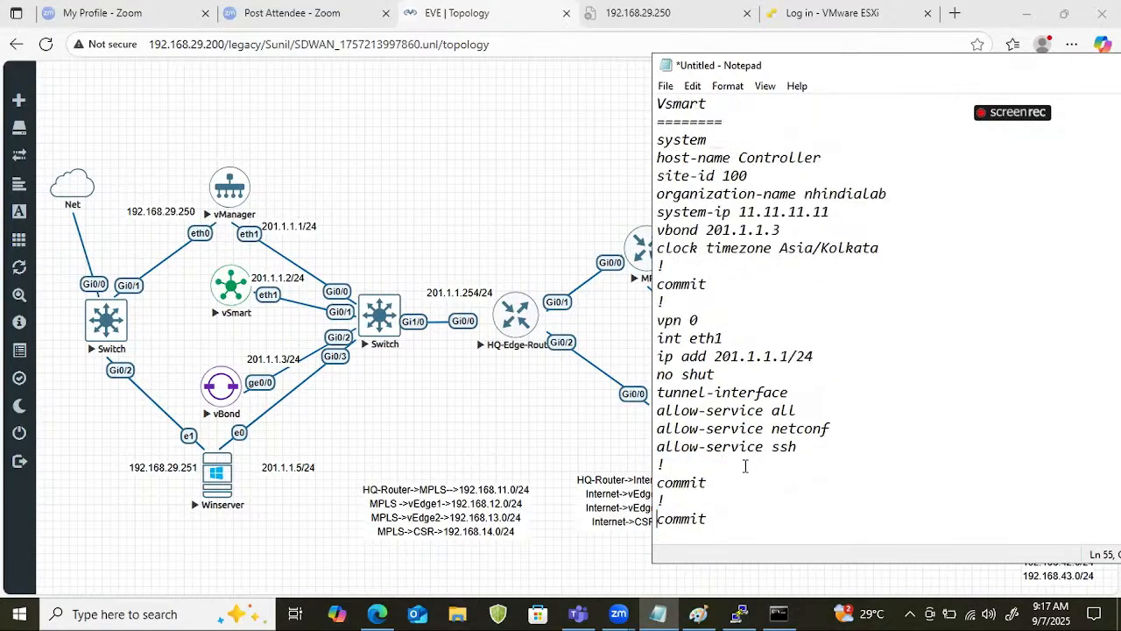
key(BackSpace)
key(Delete)
key(Delete)
key(Delete)
key(Delete)
key(Delete)
key(Delete)
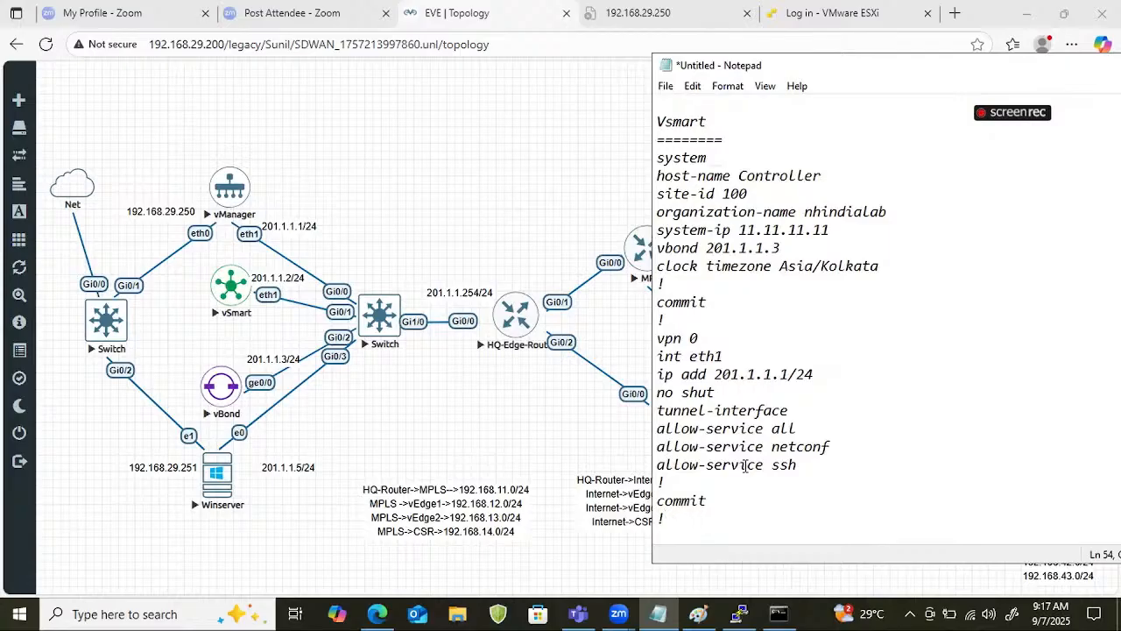
Set the eth1 address in the Vsmart vpn 0 section to 201.1.1.2/24.
key(Up)
key(Up)
key(Up)
key(Left)
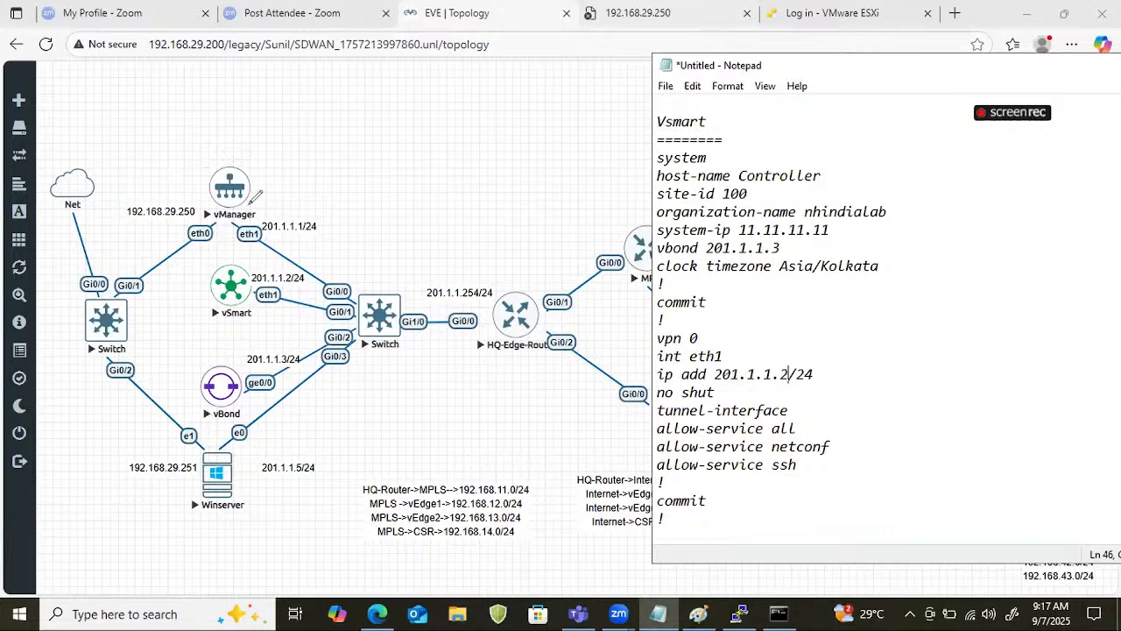
click(254, 200)
mouse_move(254, 200)
mouse_down()
mouse_move(270, 210)
mouse_move(356, 182)
mouse_move(452, 212)
mouse_move(492, 287)
mouse_move(541, 296)
mouse_up()
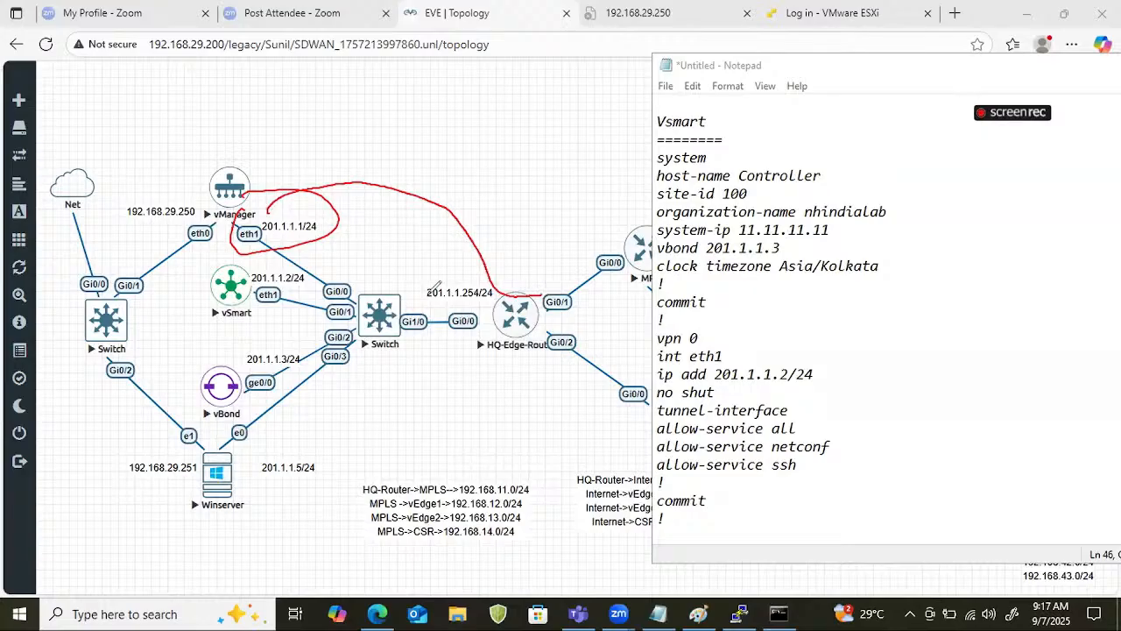
mouse_move(425, 296)
mouse_down()
mouse_move(432, 278)
mouse_move(452, 300)
mouse_move(497, 281)
mouse_up()
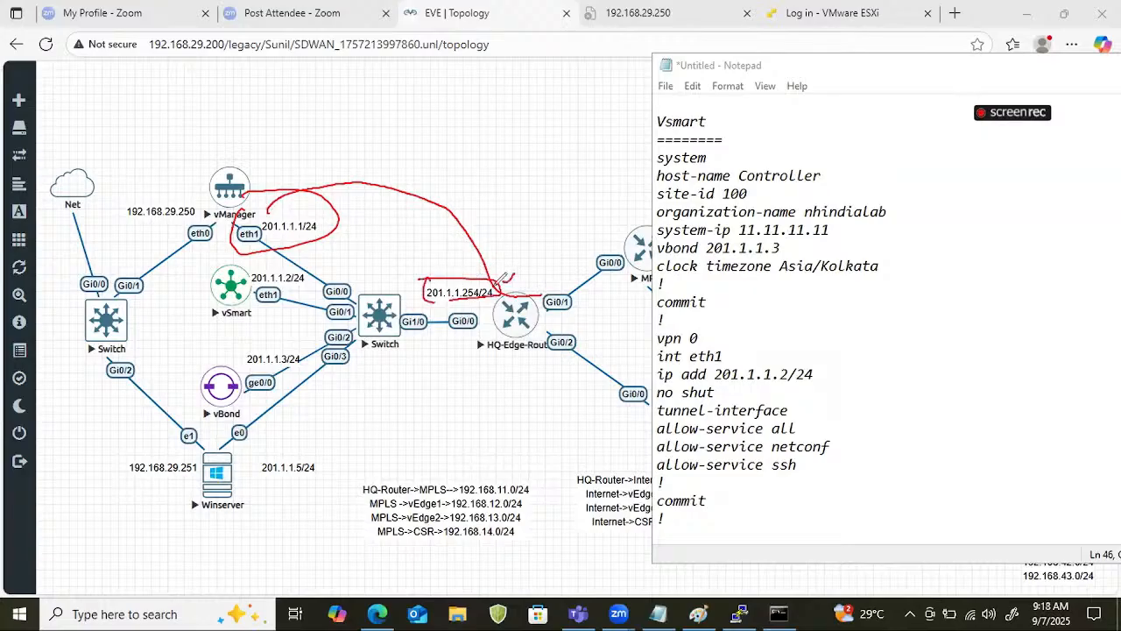
drag(434, 307, 499, 295)
key(Escape)
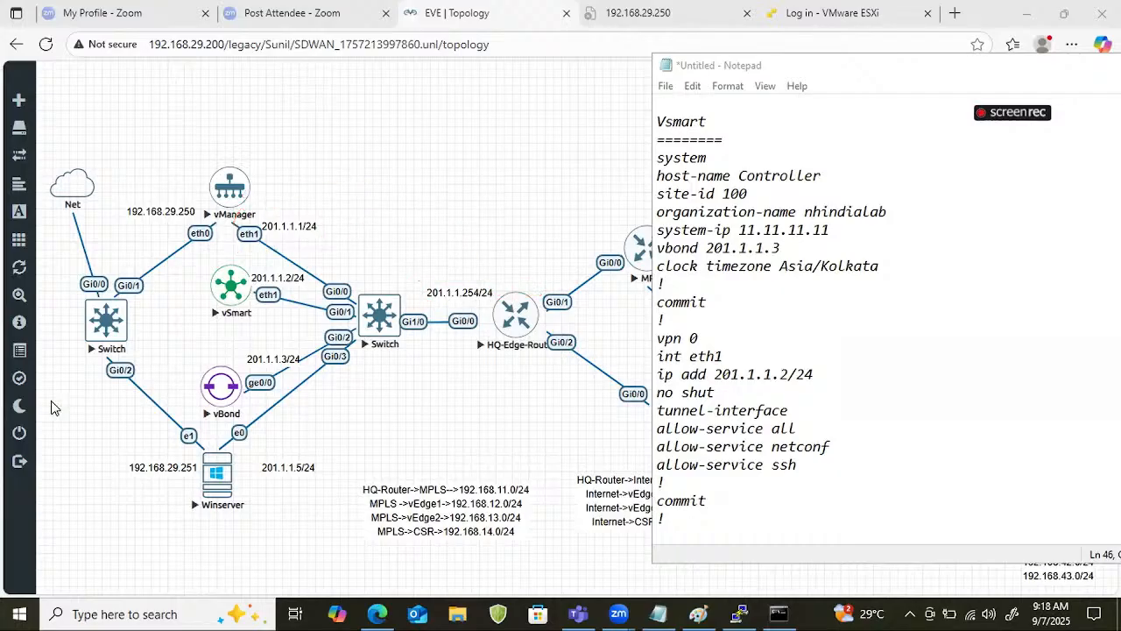
Add "ip route 0.0.0.0/0 201.1.1.254" and a closing "!" before the commit in the Vmanager vpn 0 section.
scroll(825, 338, up, 4)
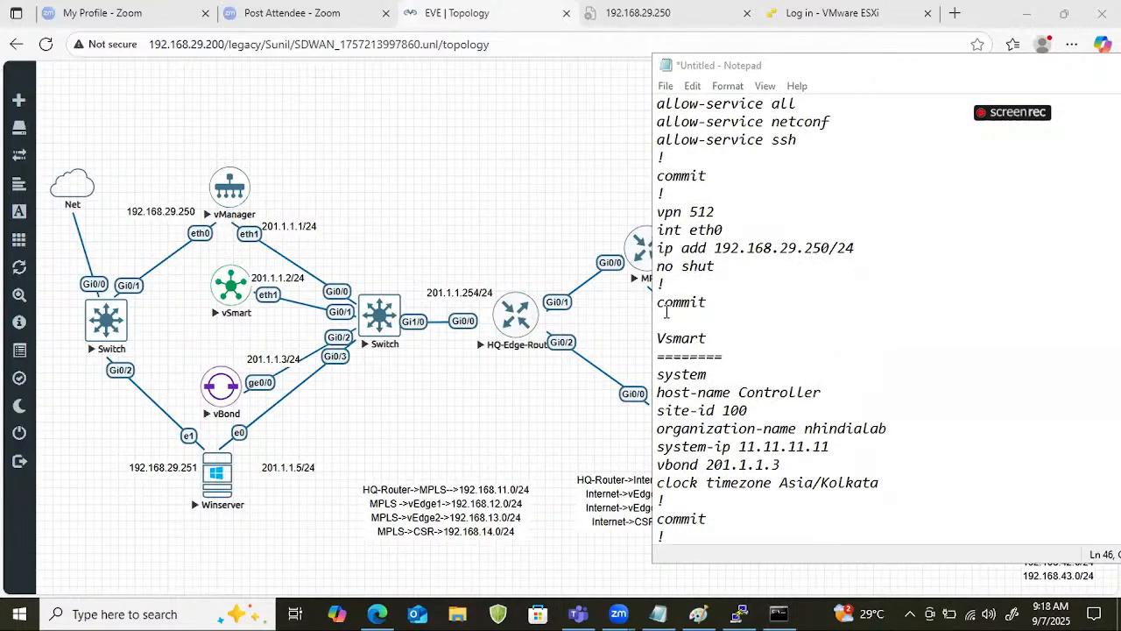
scroll(699, 240, up, 2)
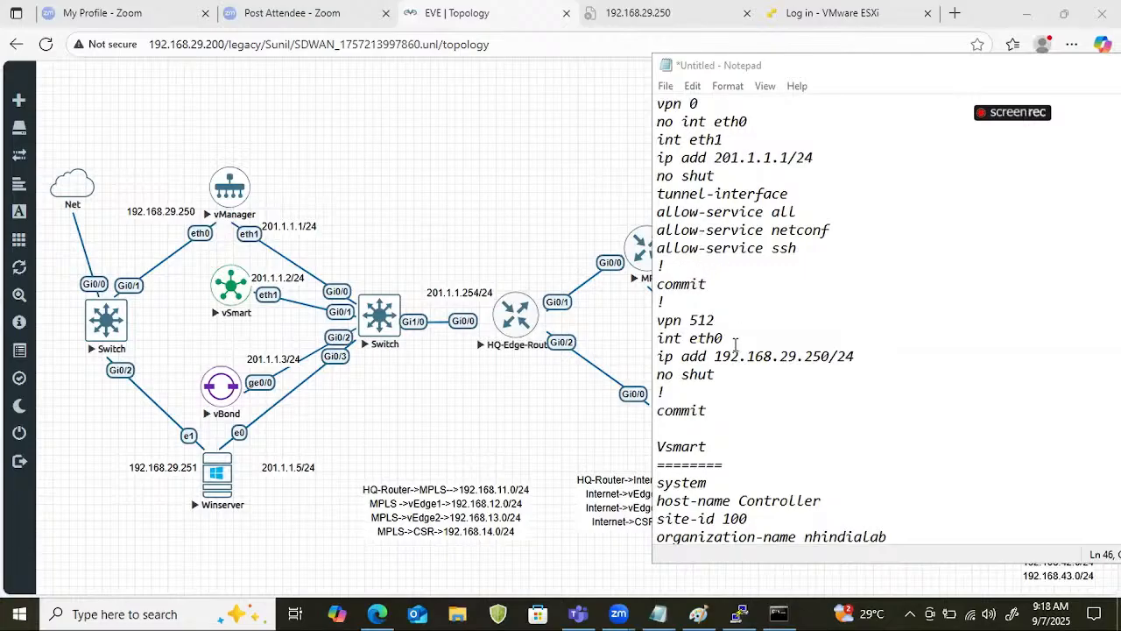
scroll(695, 268, up, 3)
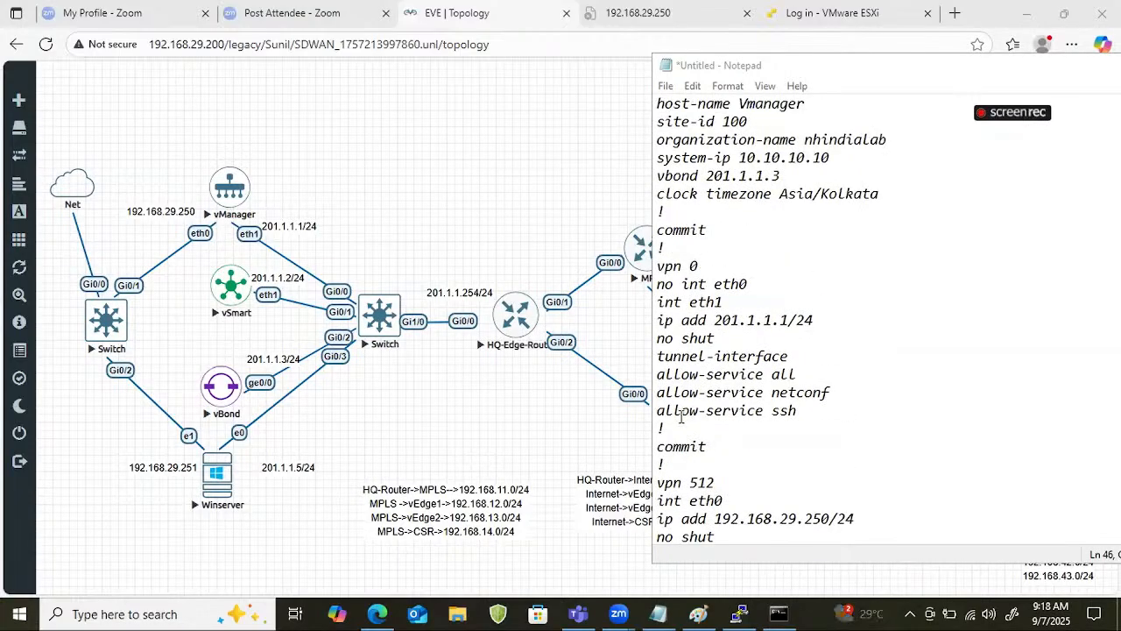
click(657, 433)
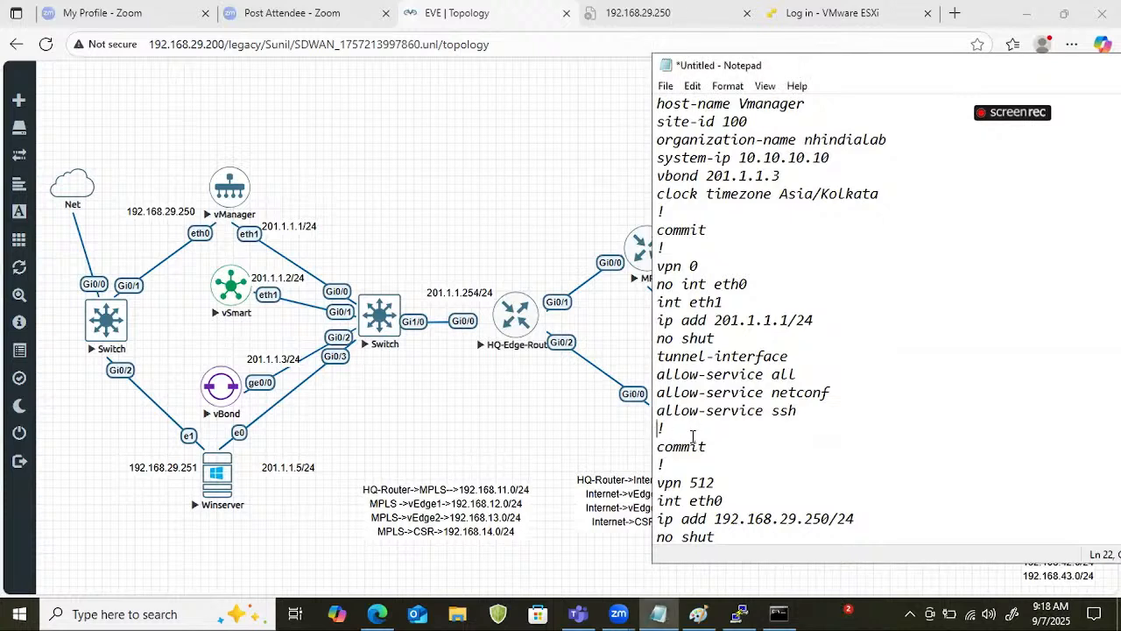
key(Return)
text(i)
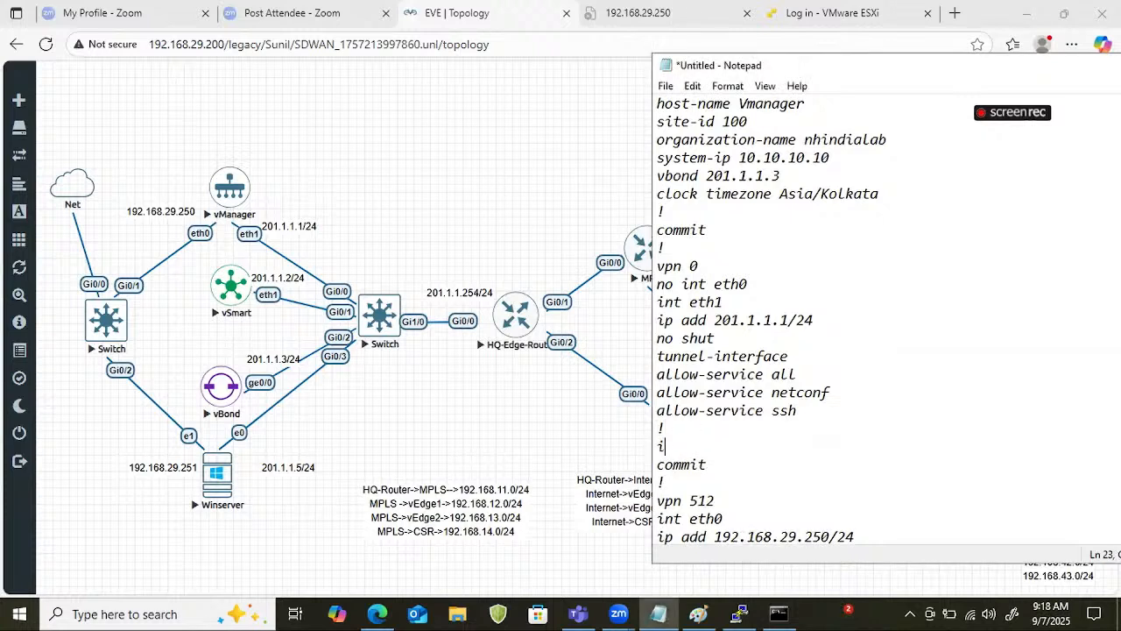
text(p route 0.0)
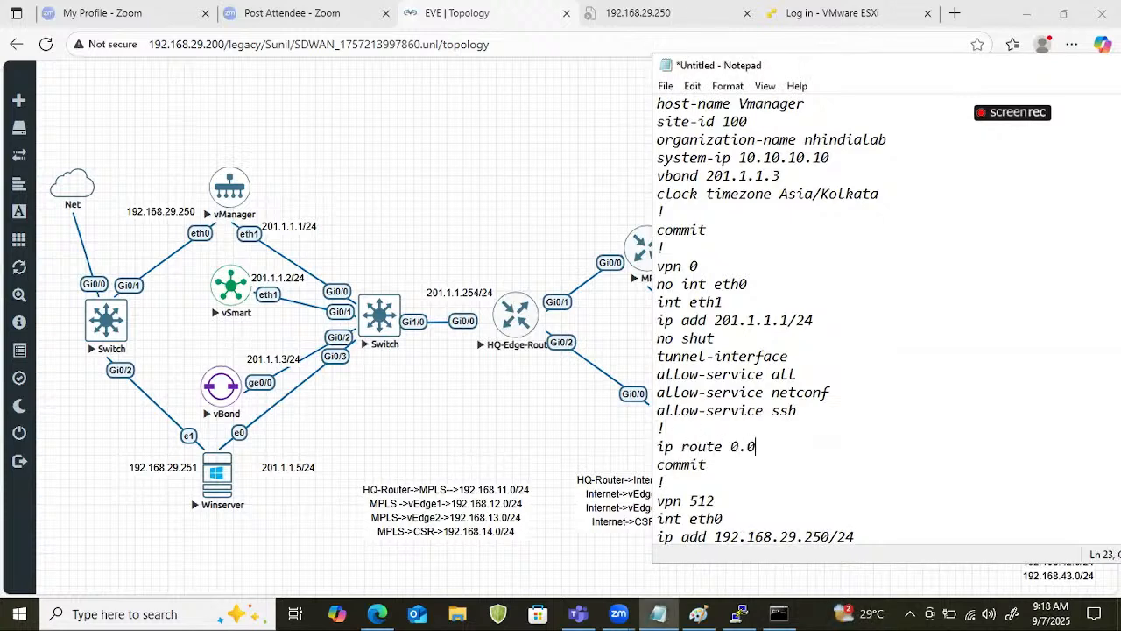
text(.0.0/0 201.1)
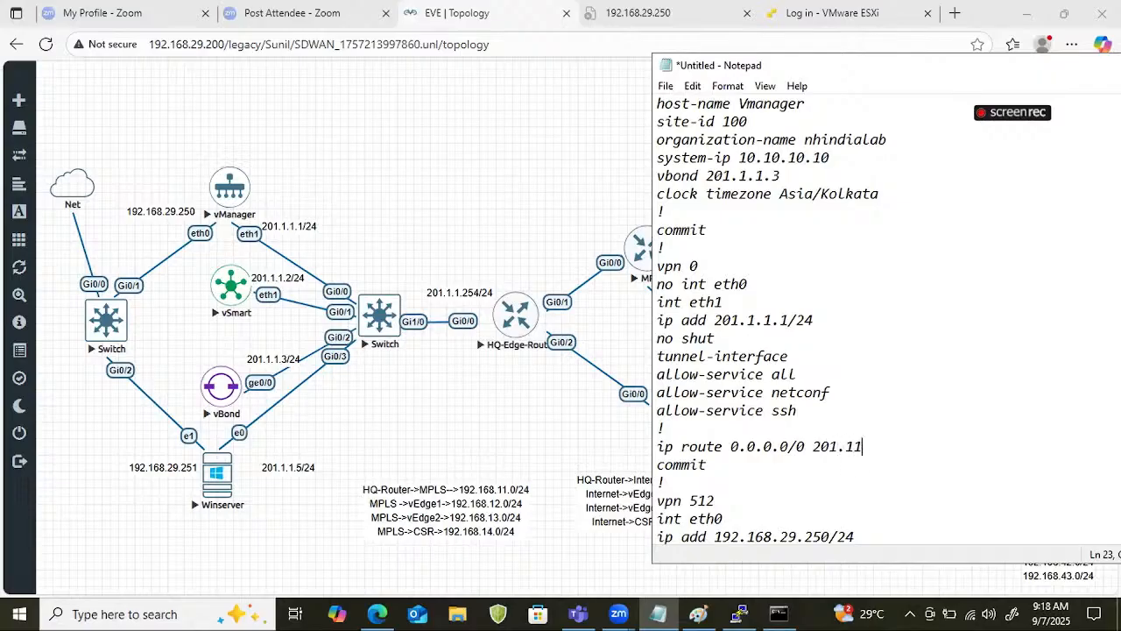
text(.1.254)
key(Return)
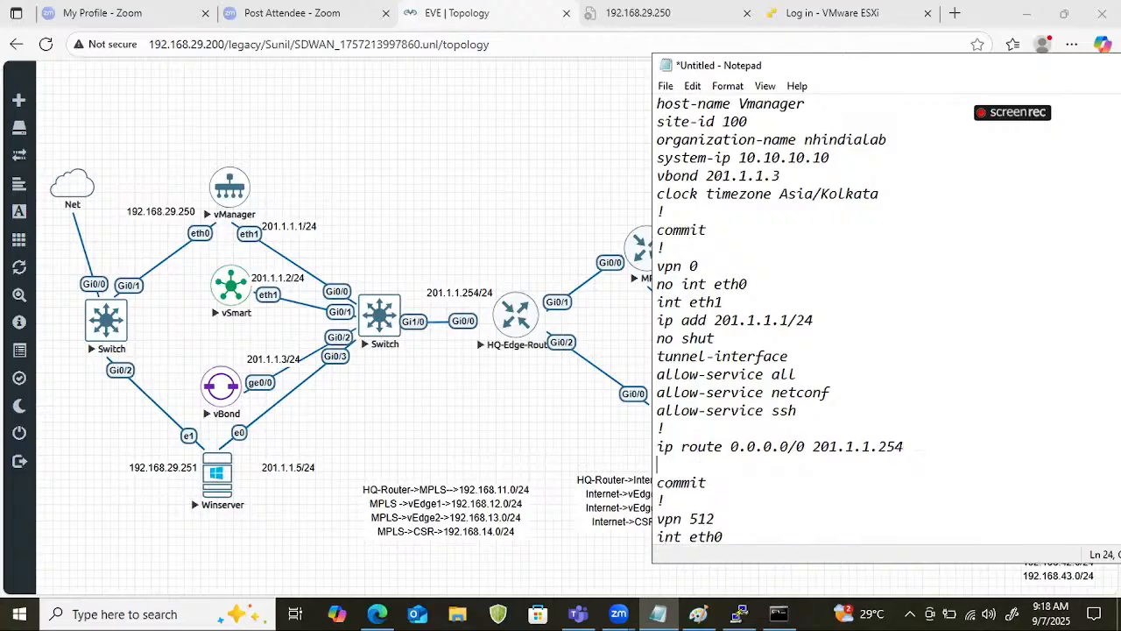
text(!)
Apply the drafted default route in the vManager console under vpn 0 and commit it.
drag(682, 462, 640, 443)
key(super+c)
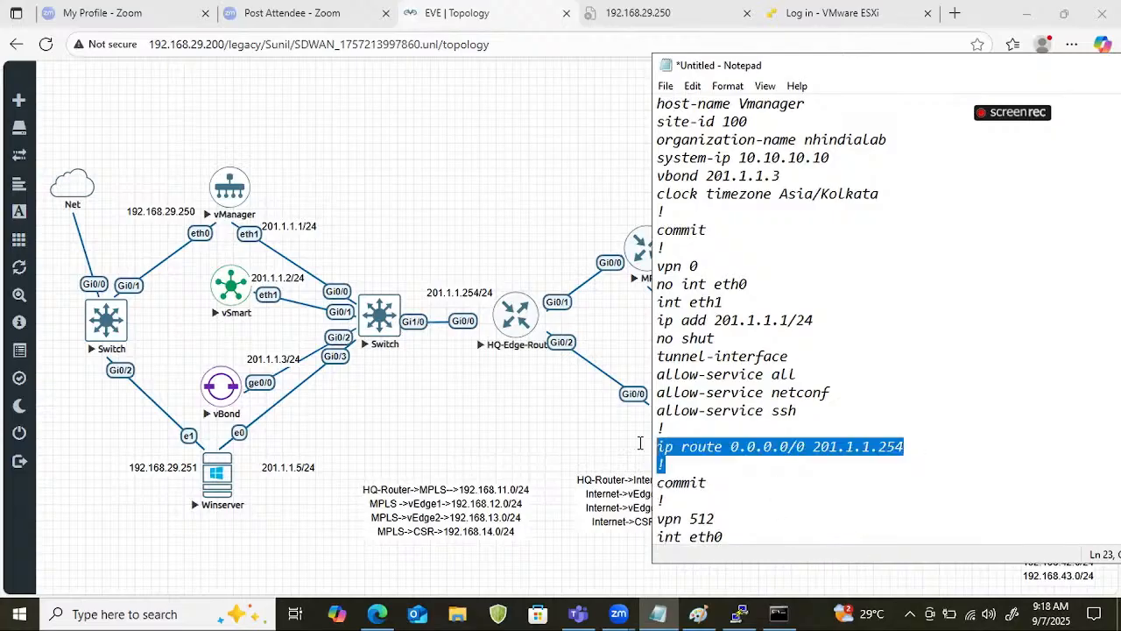
click(738, 612)
text(conf t)
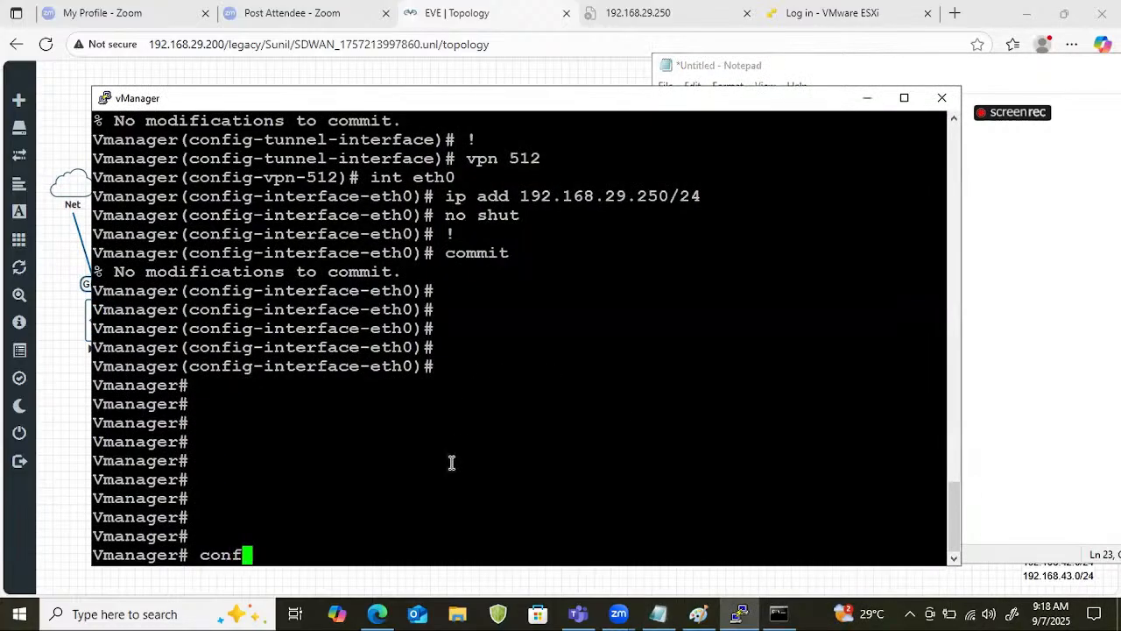
key(Return)
text(vpn 0)
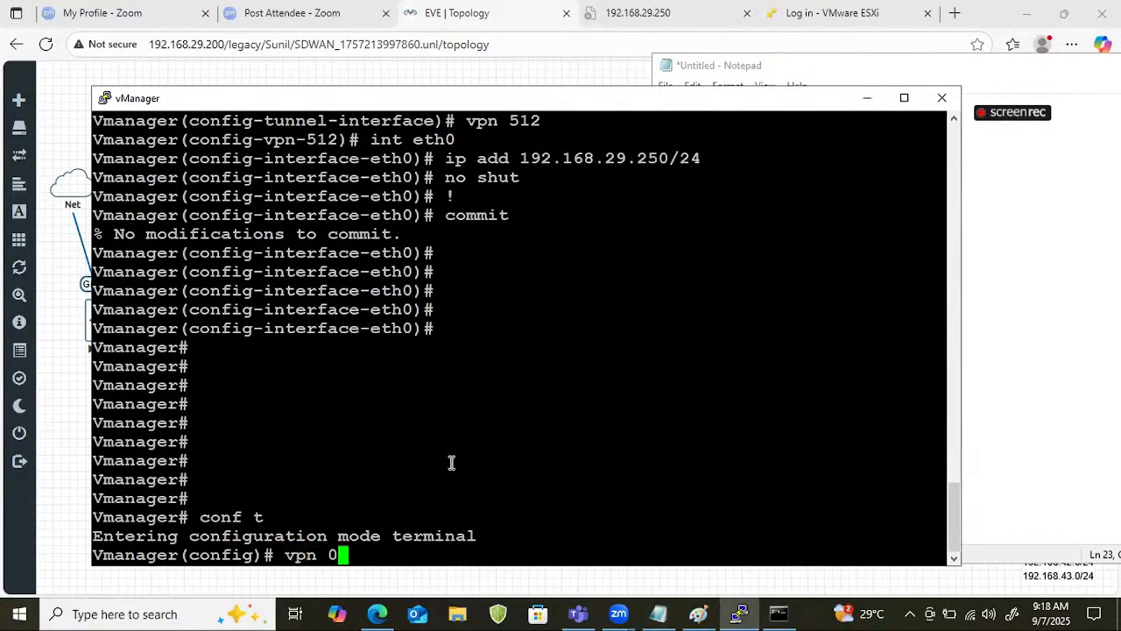
key(Return)
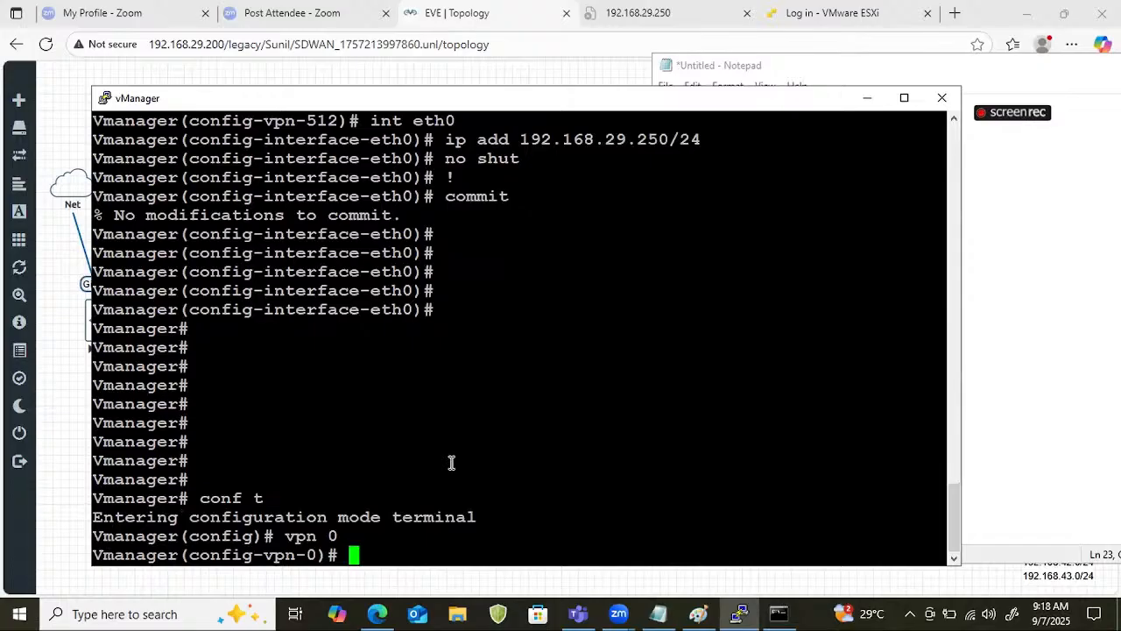
right_click(451, 463)
key(Return)
text(commit)
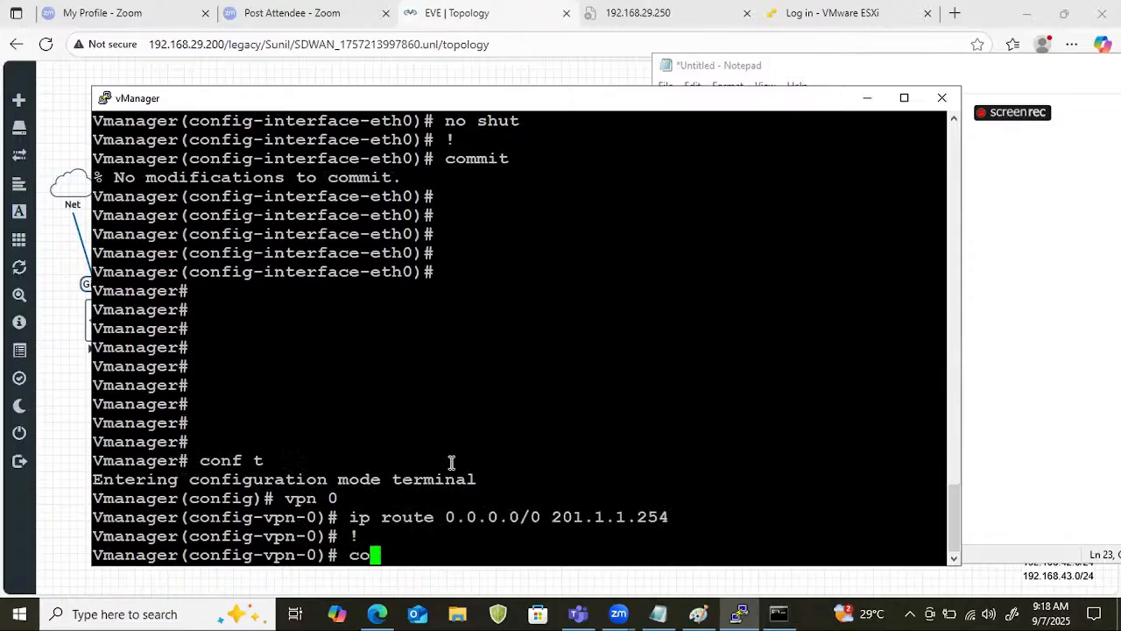
key(Return)
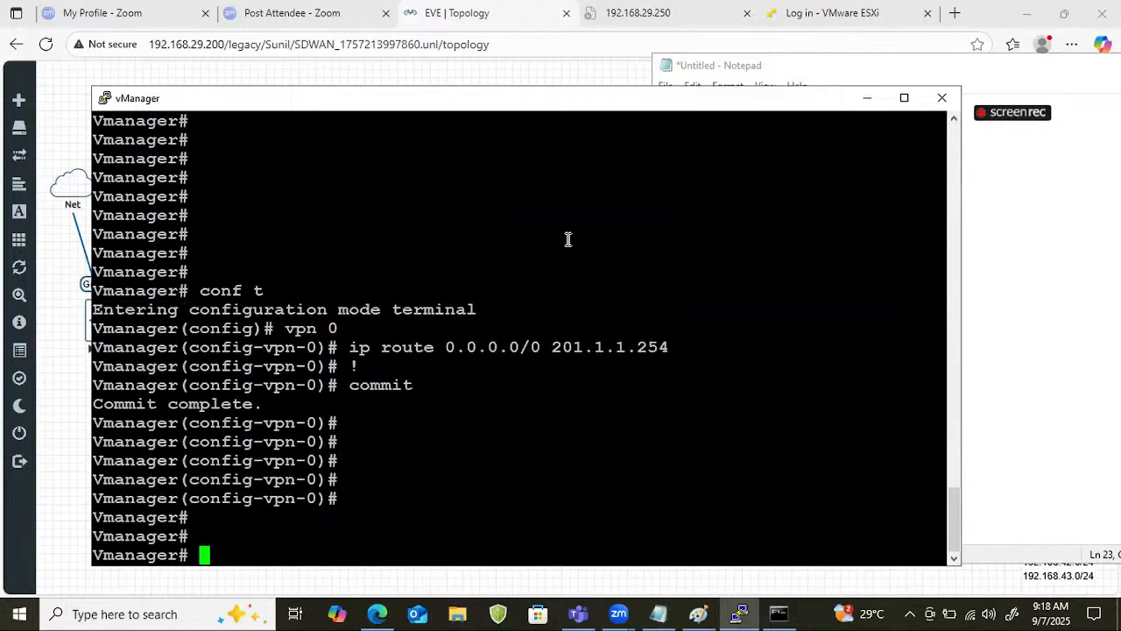
click(867, 97)
Insert the copied default route via 201.1.1.254 and its "!" before the final commit of the Vsmart vpn 0 section in Notepad.
click(860, 506)
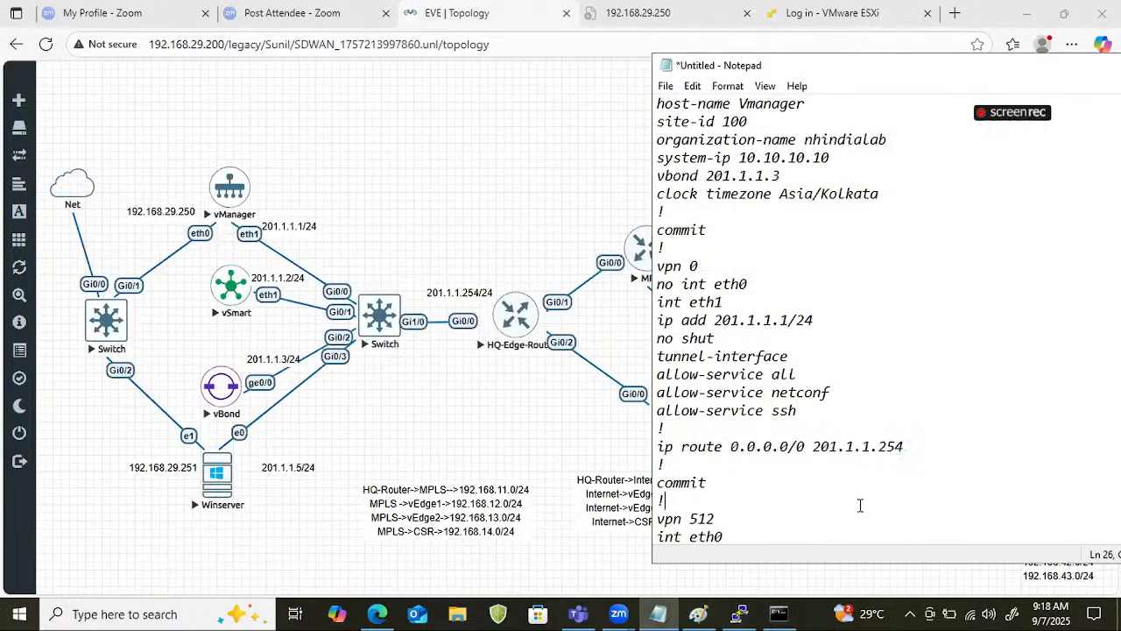
scroll(823, 442, down, 10)
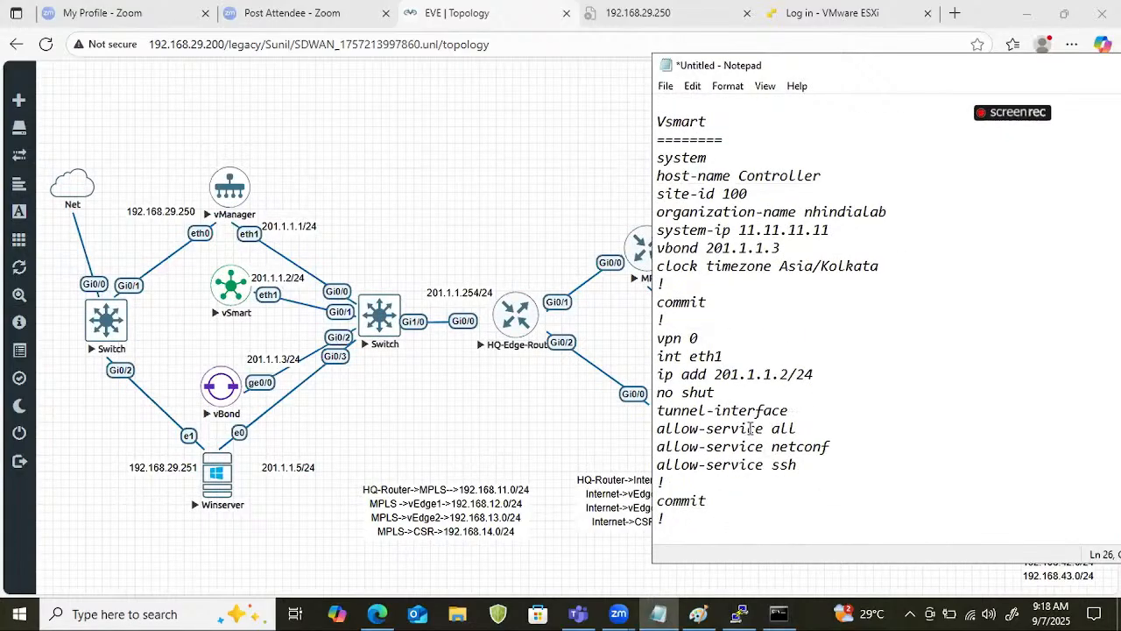
scroll(751, 428, up, 4)
scroll(799, 306, down, 2)
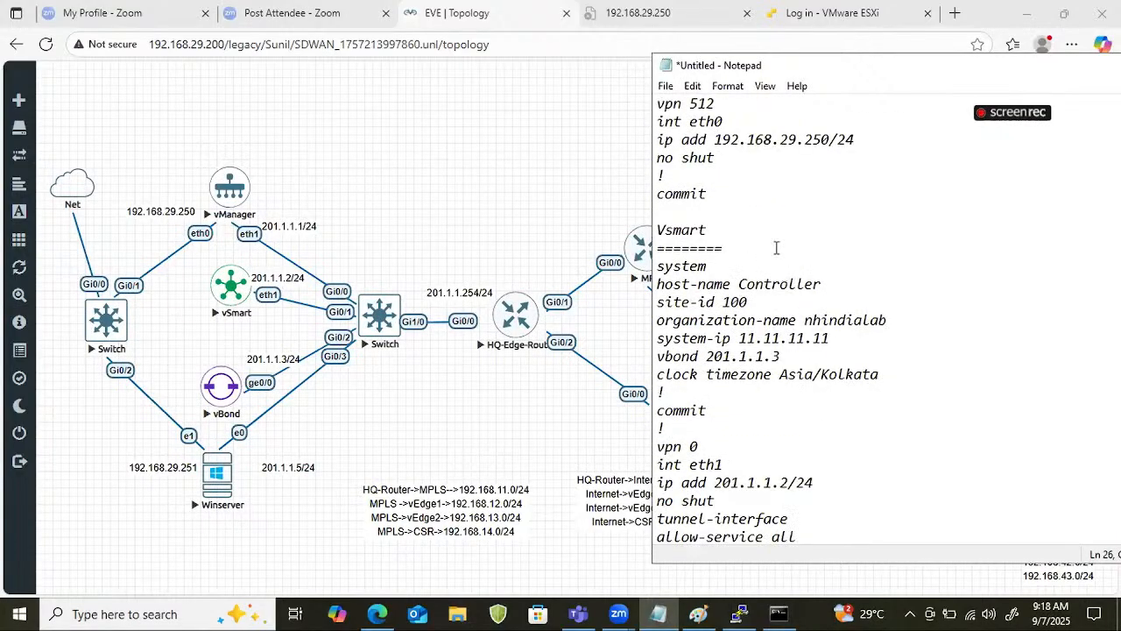
scroll(800, 395, down, 2)
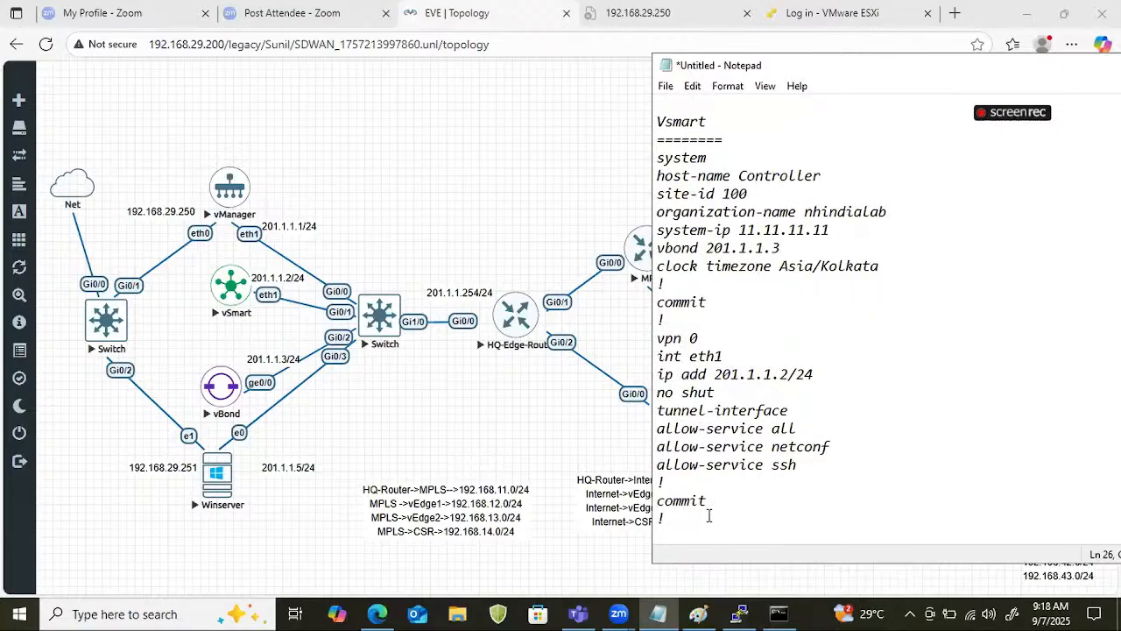
click(674, 480)
key(Return)
key(ctrl+v)
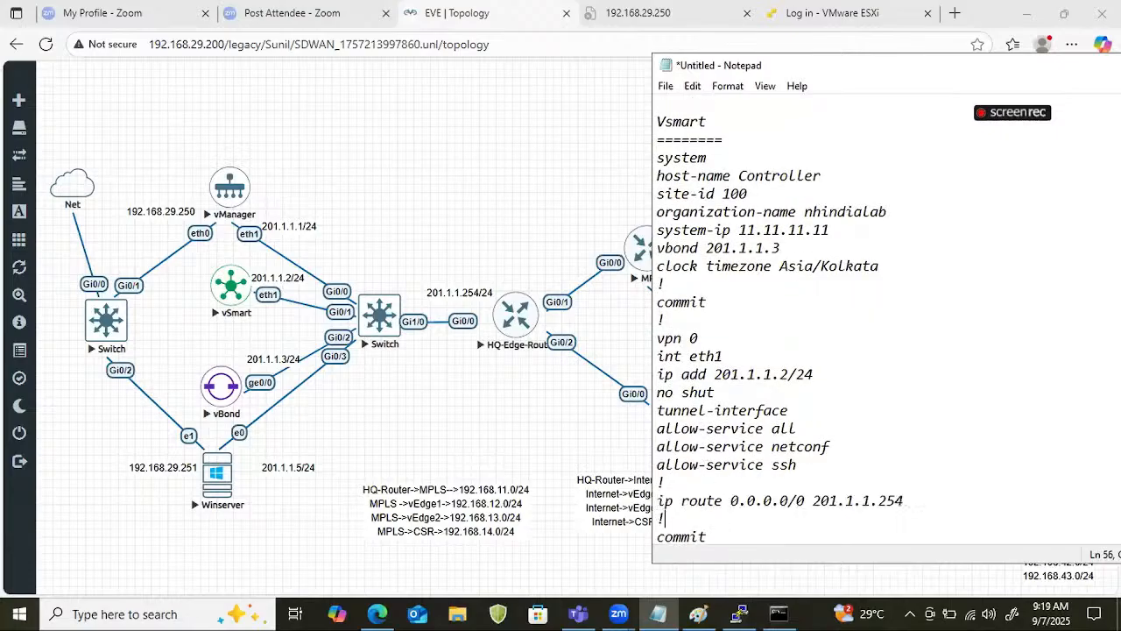
Copy the complete Vsmart configuration from "system" down to the last "!" in Notepad.
scroll(774, 474, up, 1)
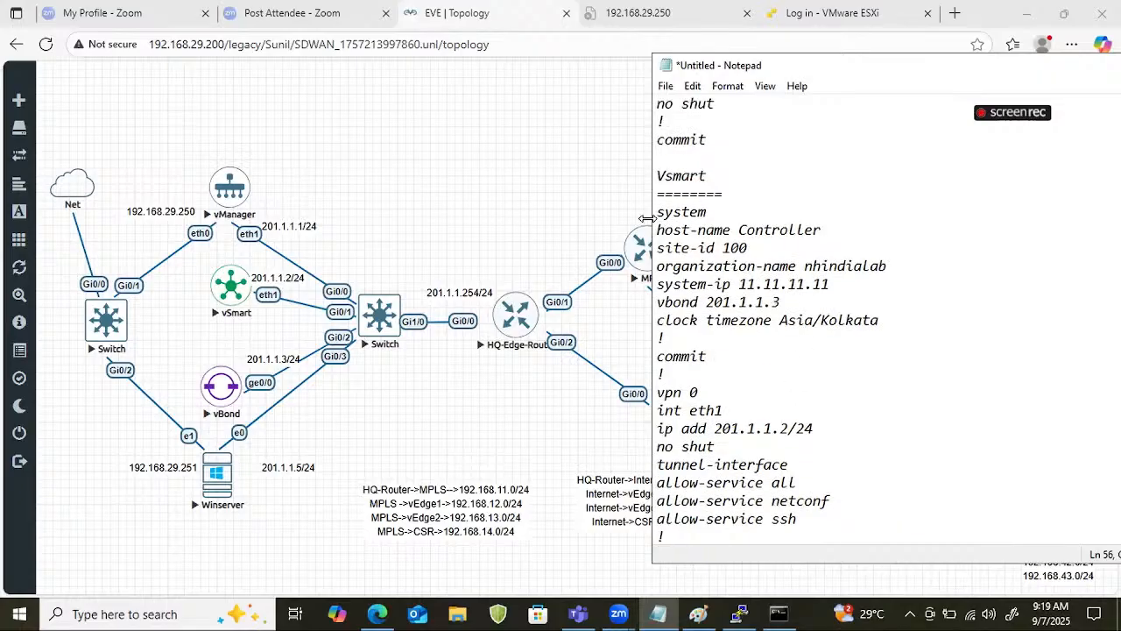
drag(656, 211, 751, 570)
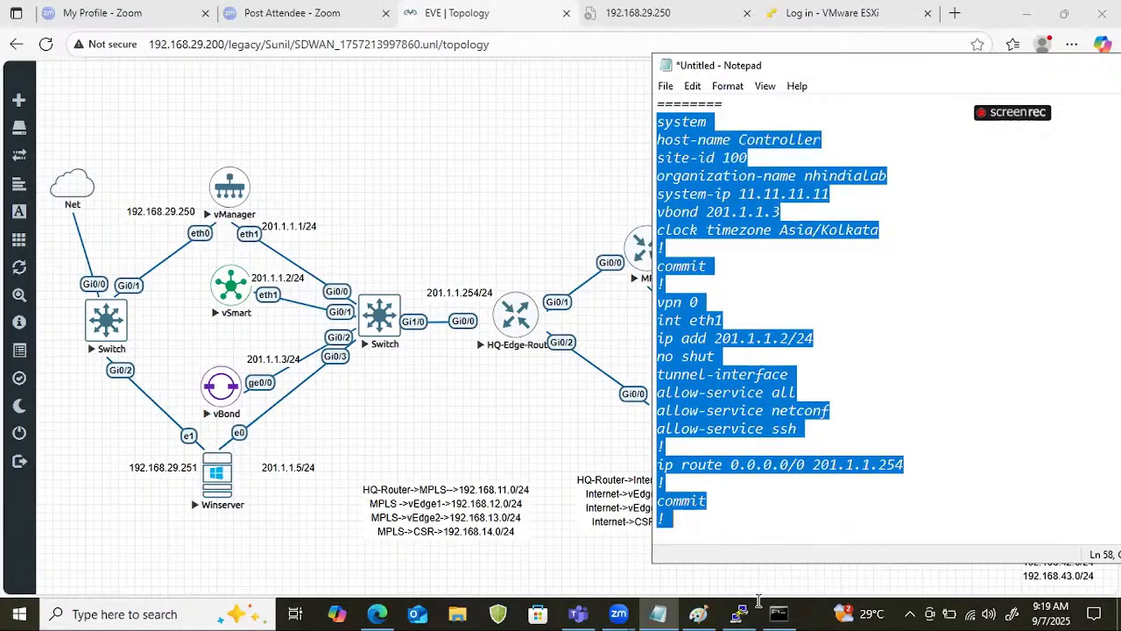
click(740, 613)
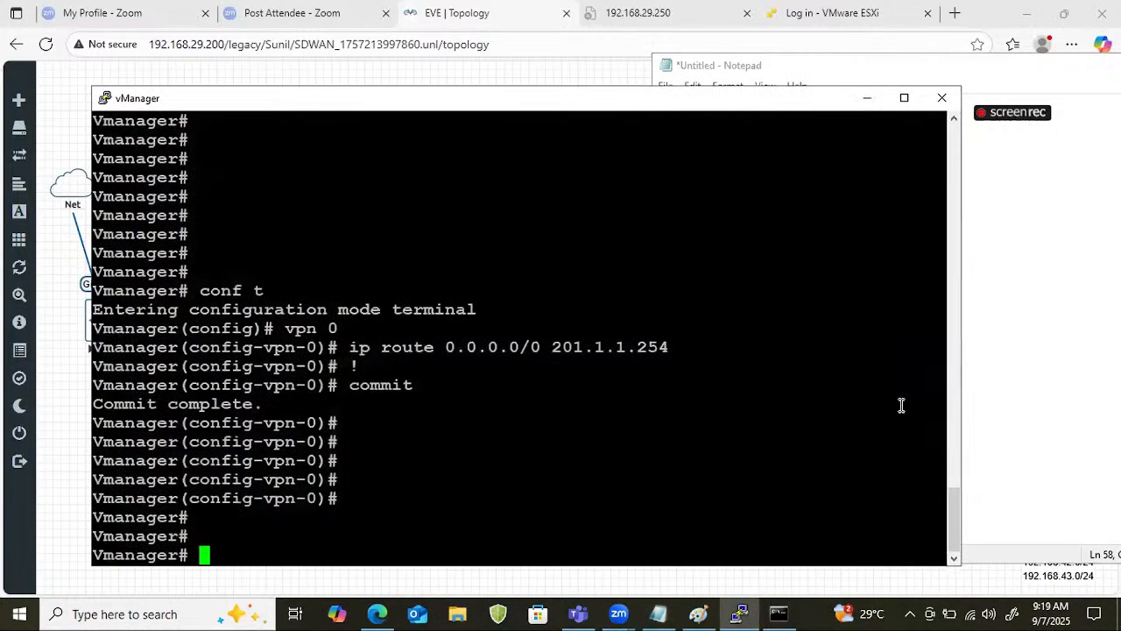
click(867, 97)
right_click(716, 252)
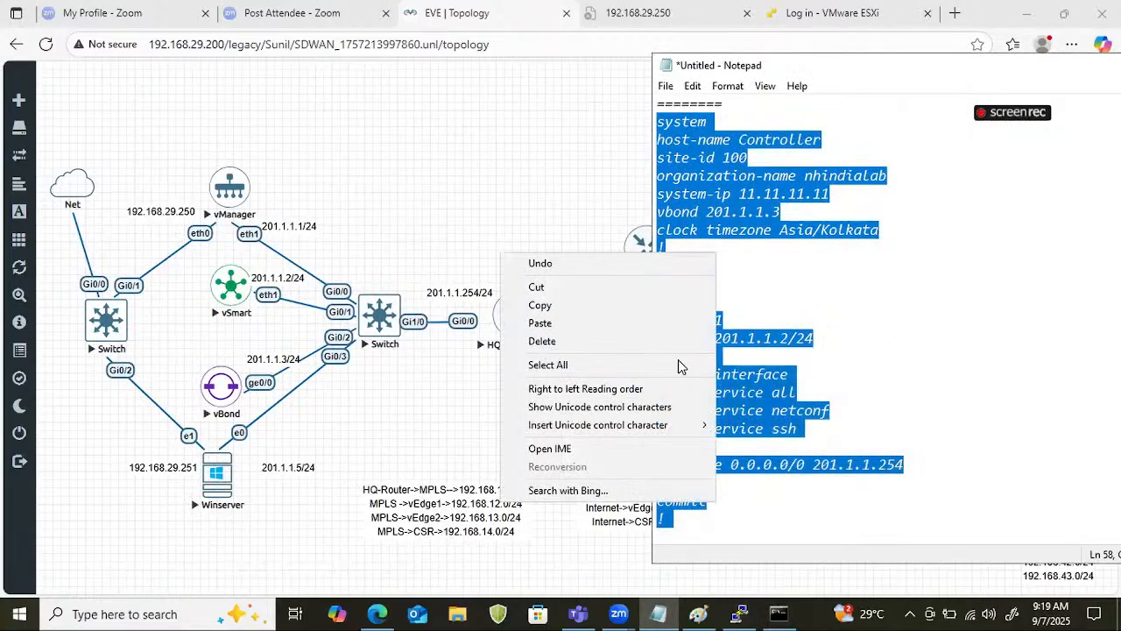
click(571, 298)
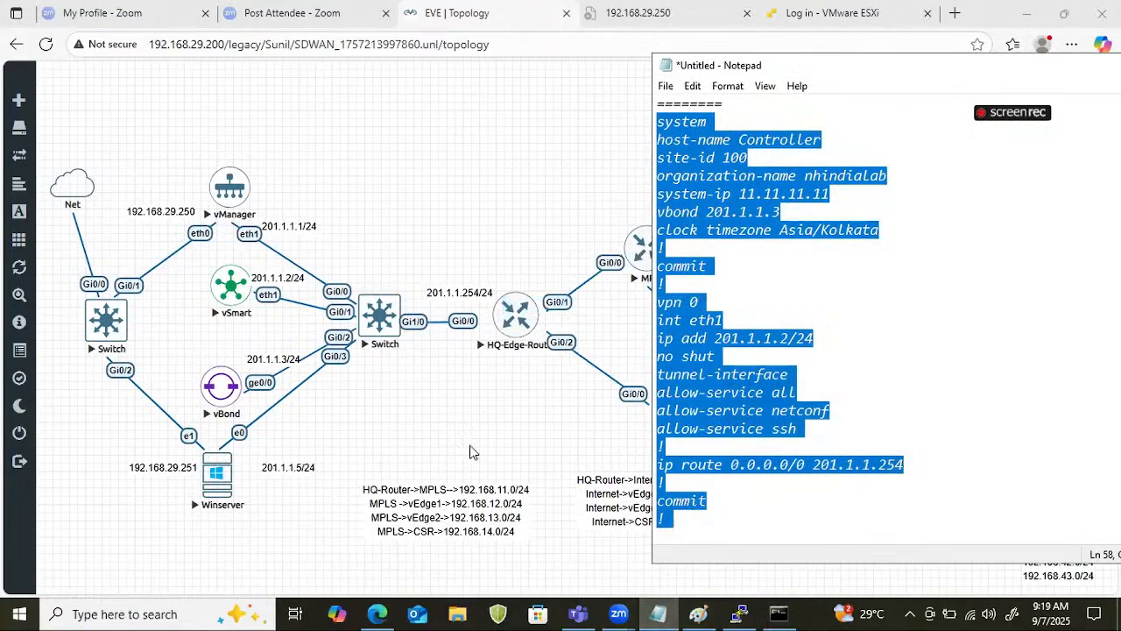
Open the vSmart node's console and log in as admin with the account password.
click(237, 294)
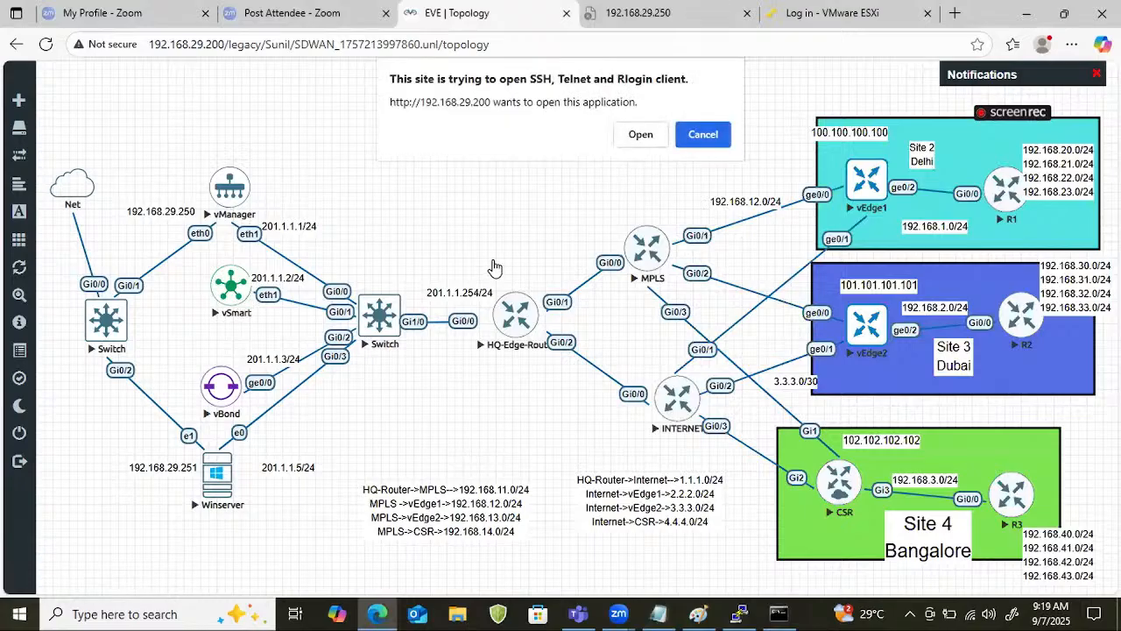
click(634, 139)
key(Return)
key(Return)
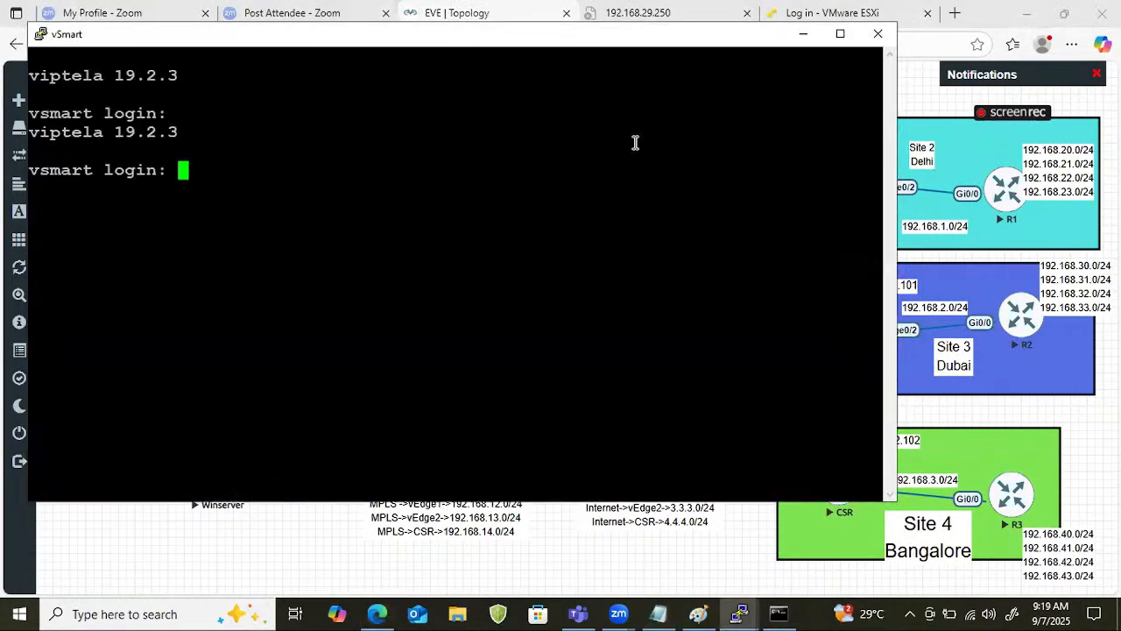
text(admin)
key(Return)
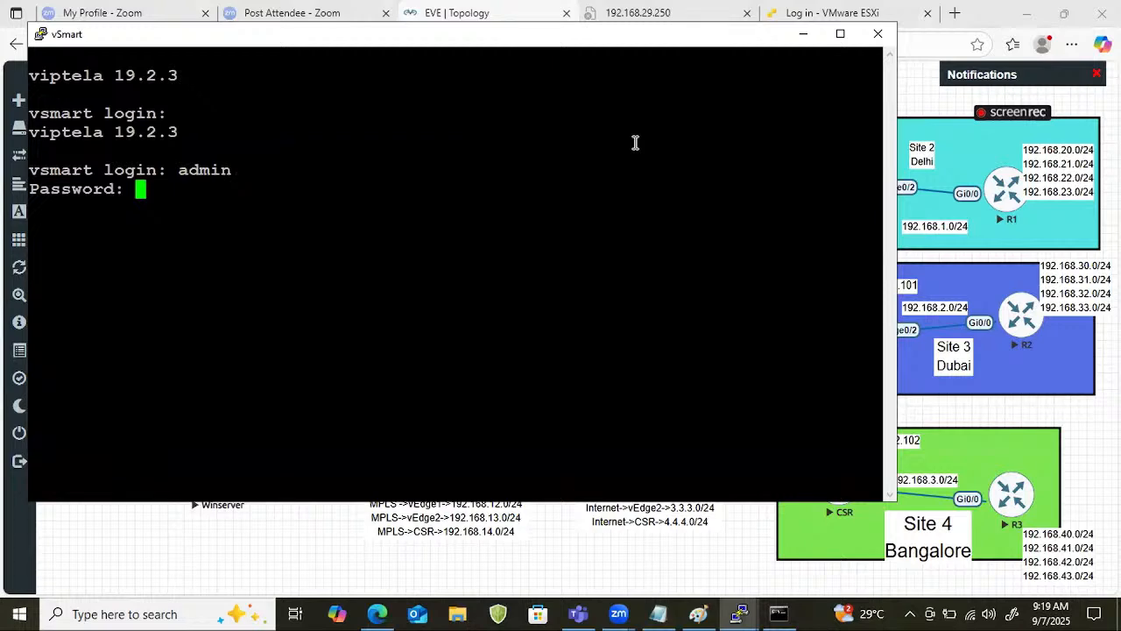
key(Return)
Enter configuration mode on vSmart and apply the copied Vsmart configuration, including its commits.
key(Return)
text(conf t)
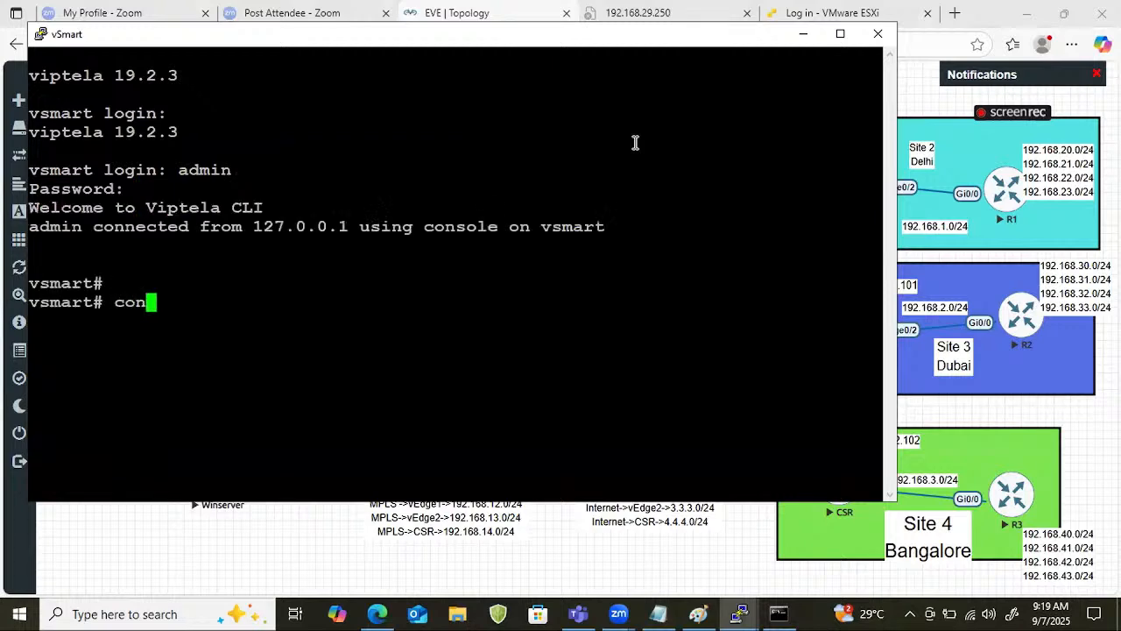
key(Return)
right_click(616, 179)
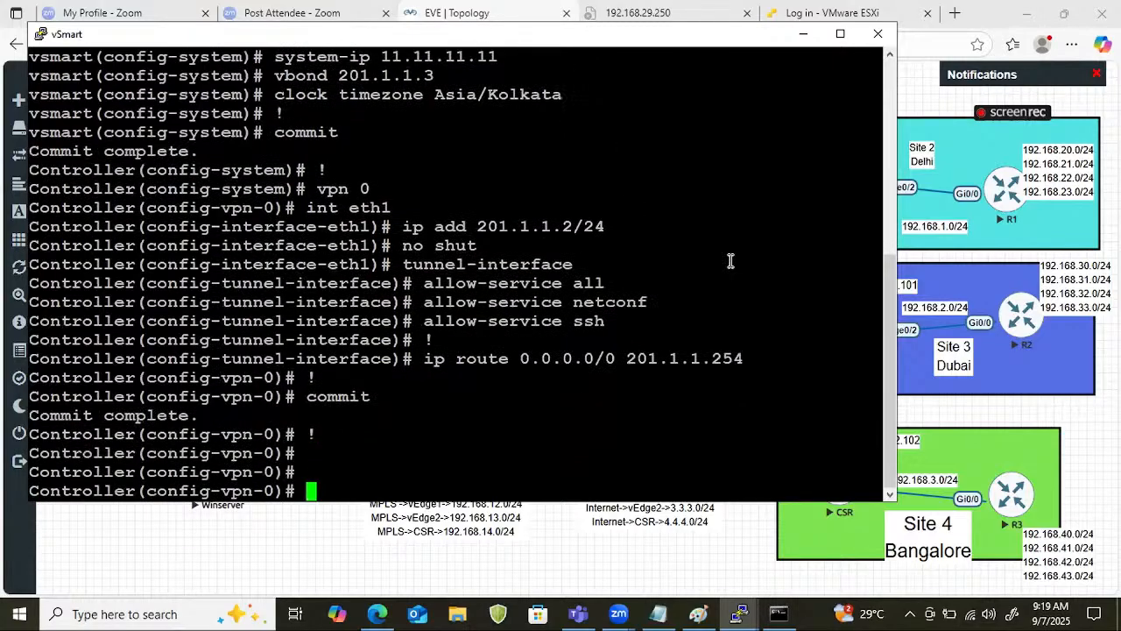
click(801, 36)
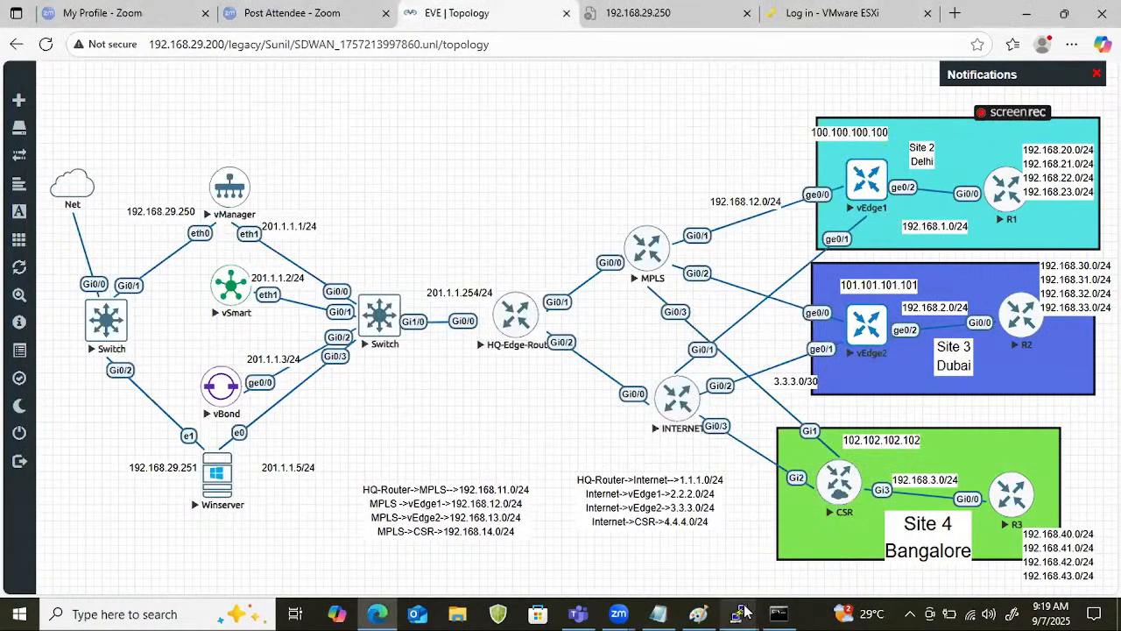
Start a "Vbond" section underlined with "===" below the Vsmart draft in Notepad and insert the copied Vsmart configuration under it.
click(658, 613)
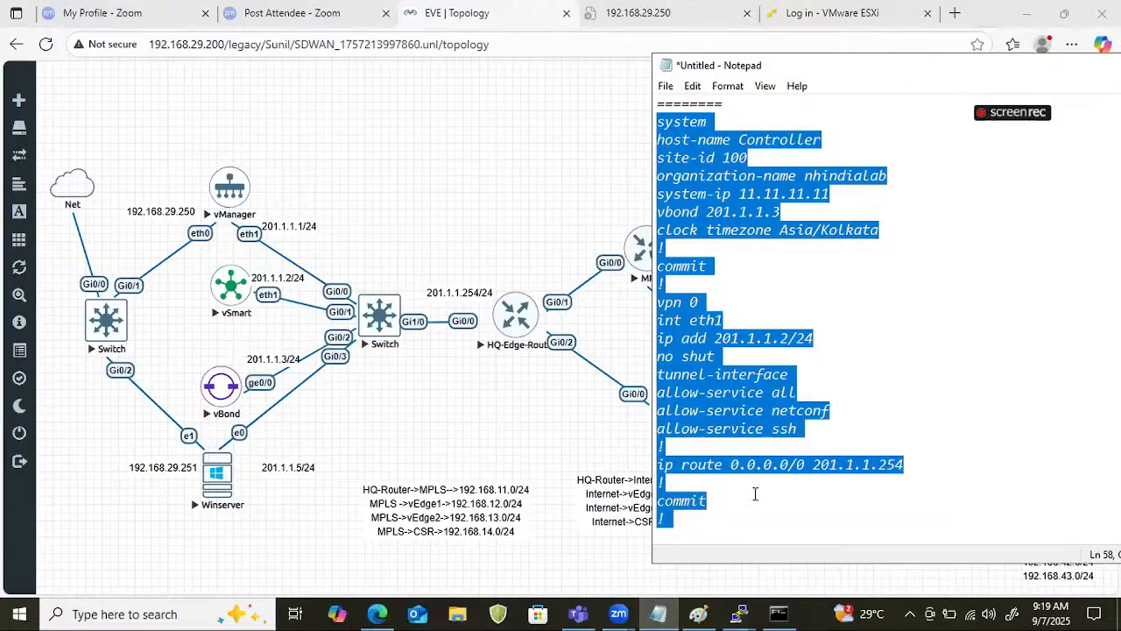
click(755, 494)
key(Return)
key(Return)
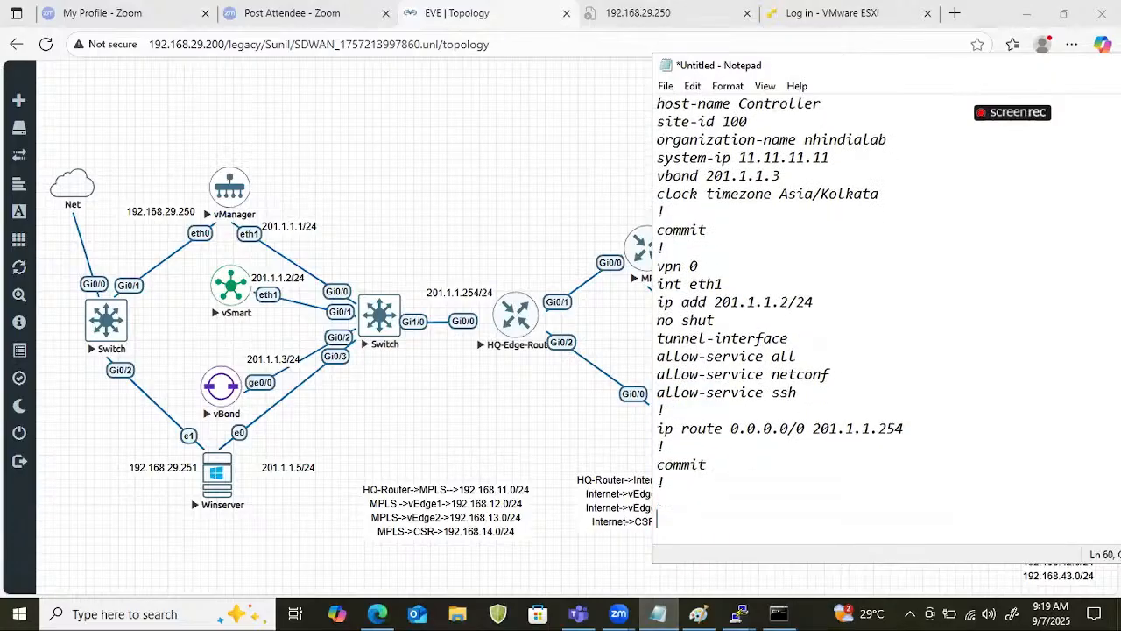
text(Vbond)
key(Return)
text(===)
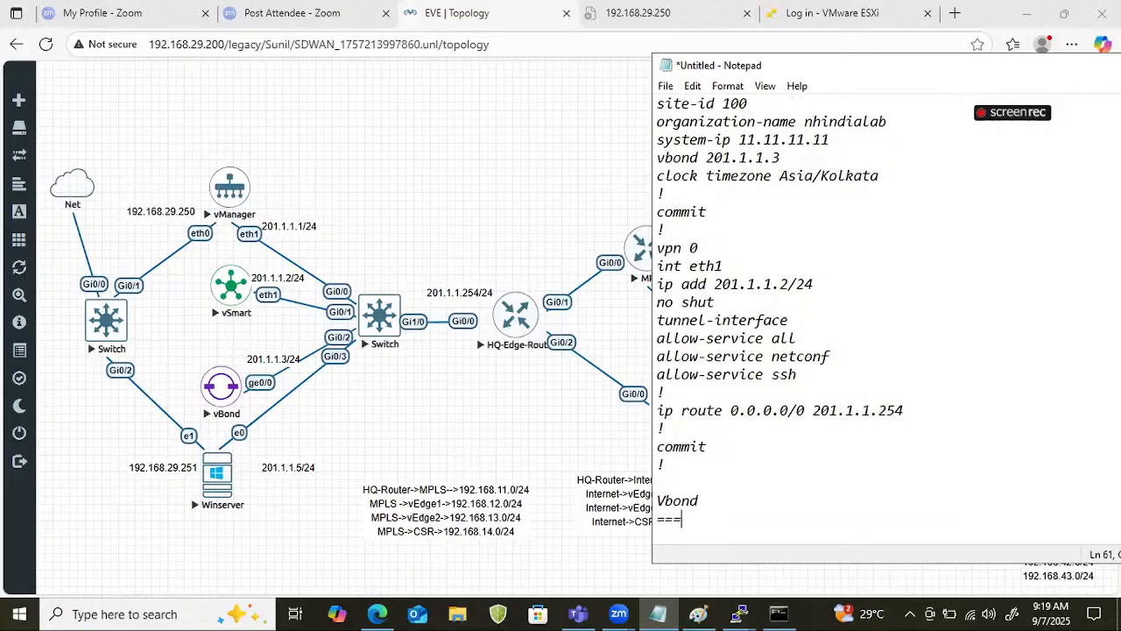
key(Return)
key(ctrl+v)
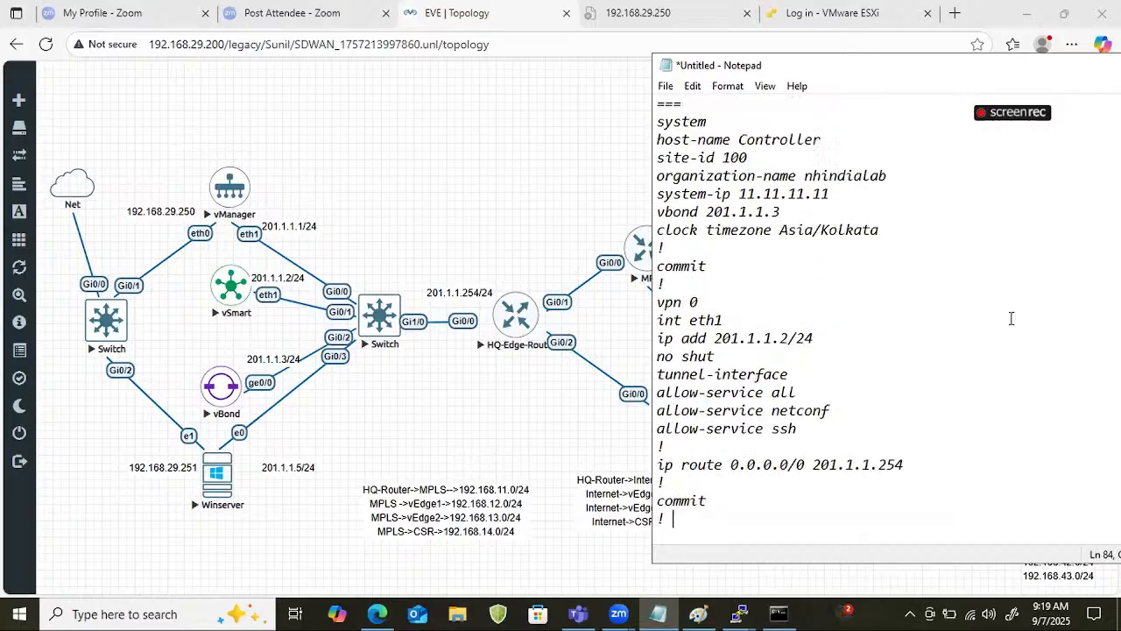
Set the system-ip in the Vbond section to 12.12.12.12.
scroll(1011, 318, up, 1)
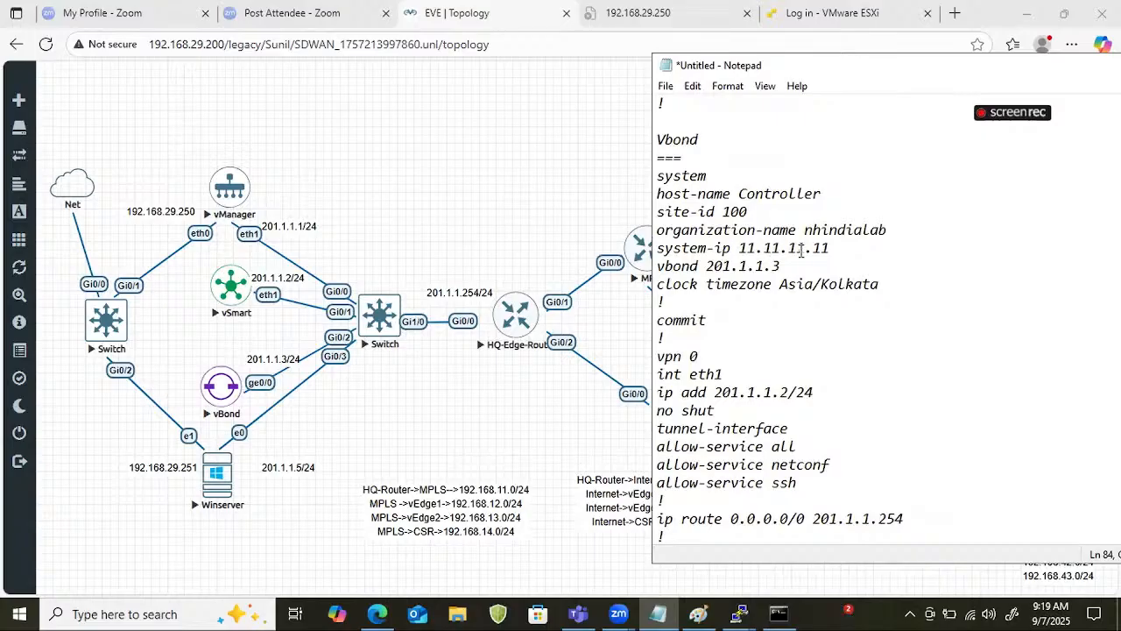
click(747, 248)
key(BackSpace)
text(2)
key(BackSpace)
text(2)
scroll(771, 248, down, 1)
click(771, 249)
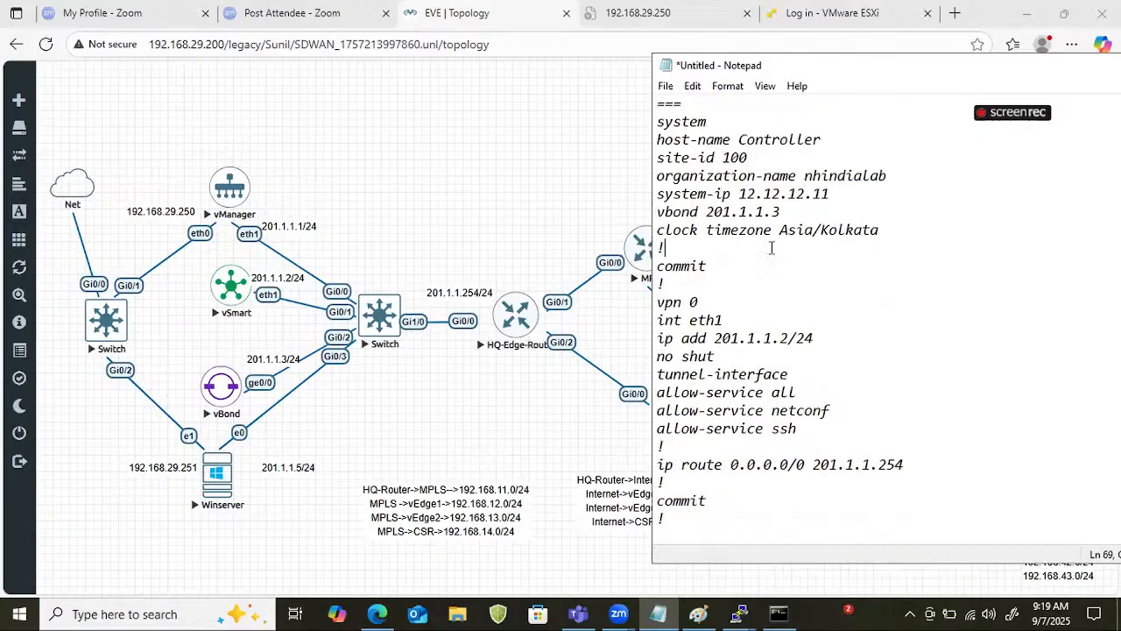
key(Up)
key(Up)
key(End)
key(Left)
key(BackSpace)
text(2)
Append "local" to the "vbond 201.1.1.3" line and set the Vbond section's interface address to 201.1.1.3/24.
key(Down)
text(local)
click(787, 338)
key(BackSpace)
text(3)
Copy the complete Vbond configuration from "system" down to the last "!" in Notepad.
drag(696, 513, 658, 319)
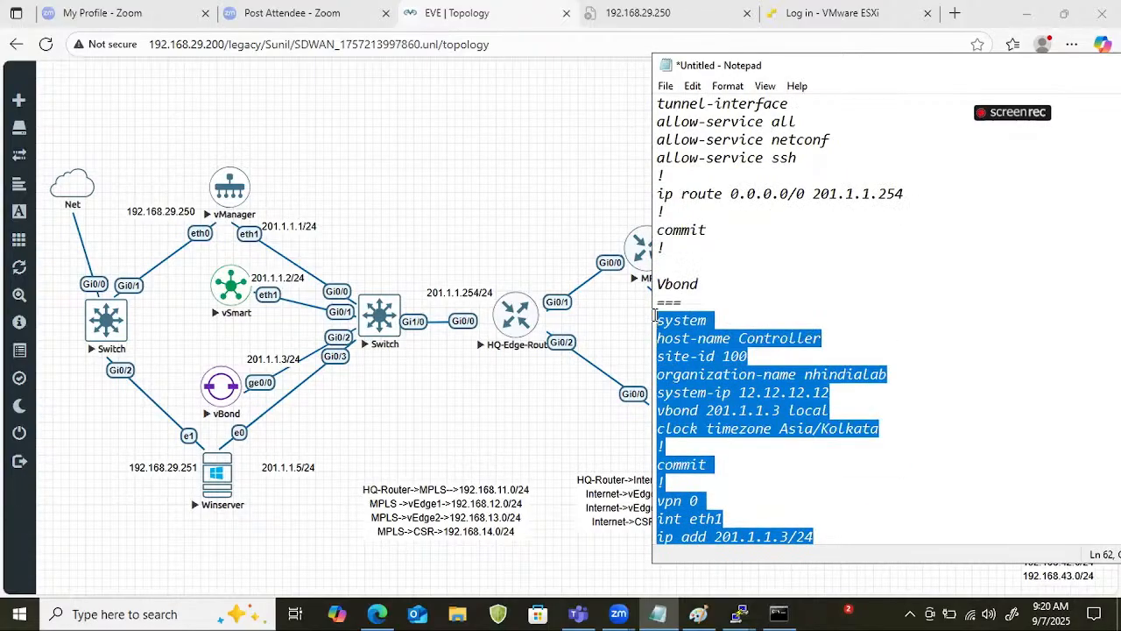
right_click(693, 372)
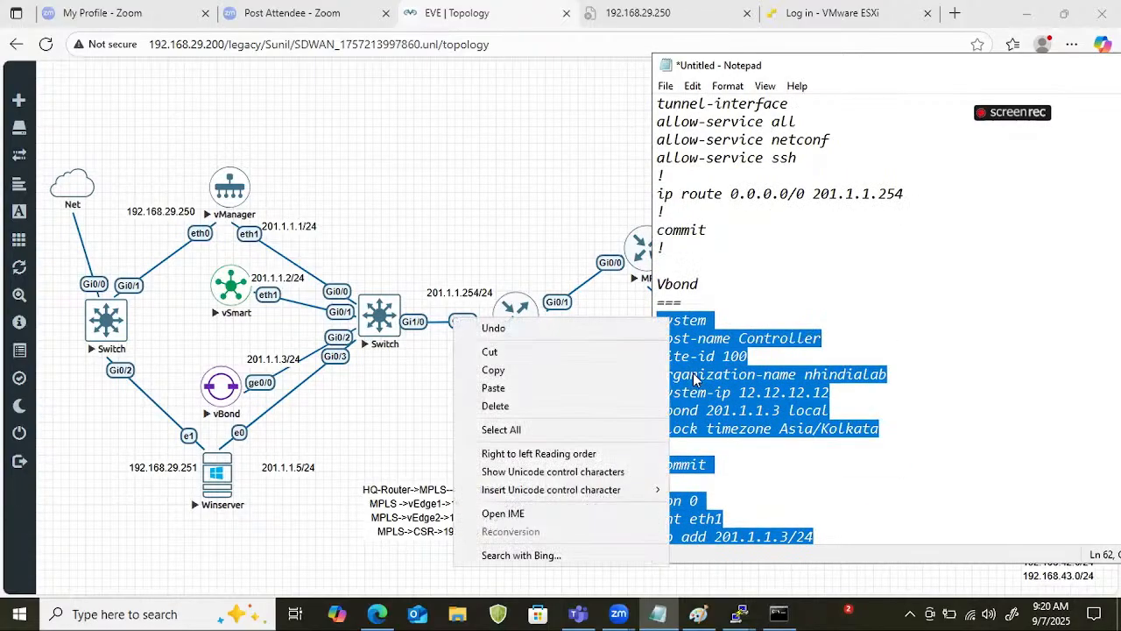
click(597, 369)
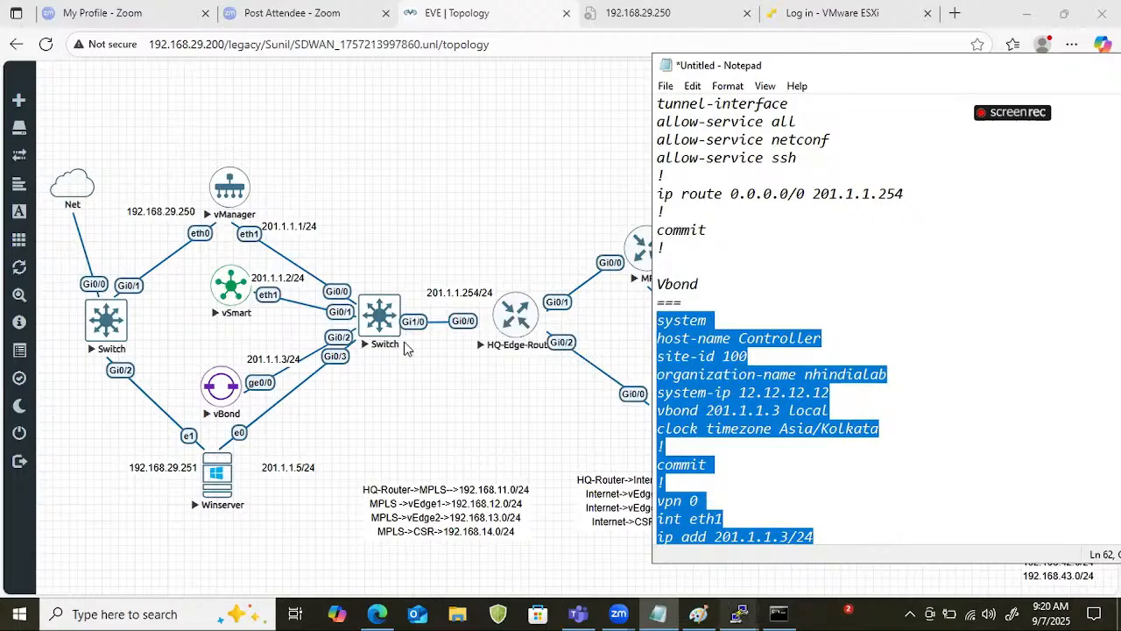
Open the vBond node's console and log in as admin with the account password.
click(243, 392)
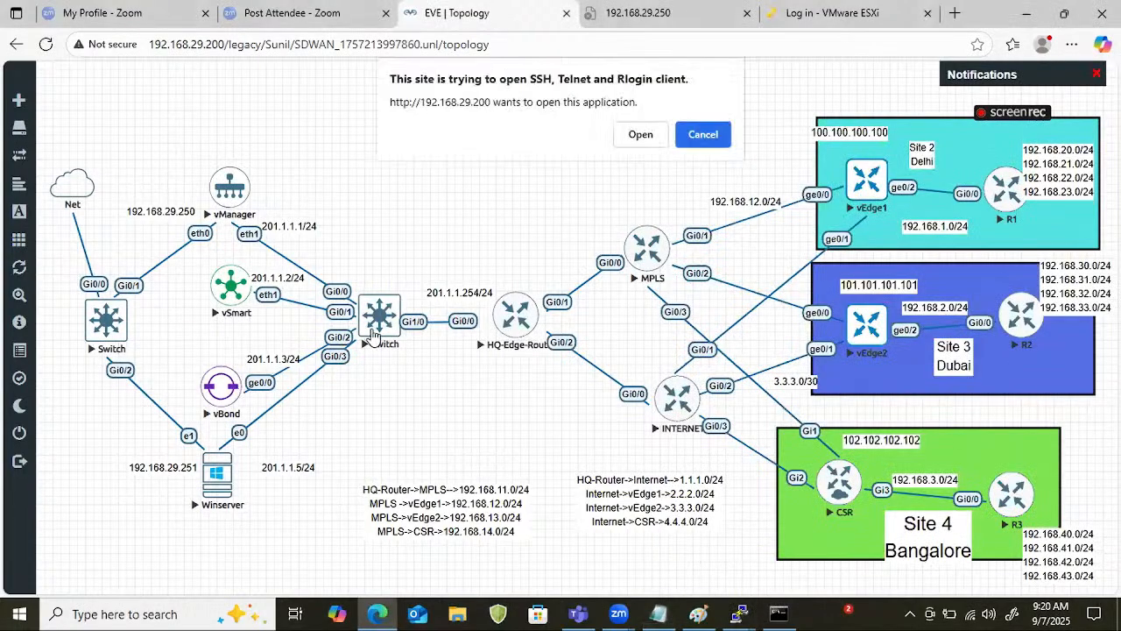
click(640, 134)
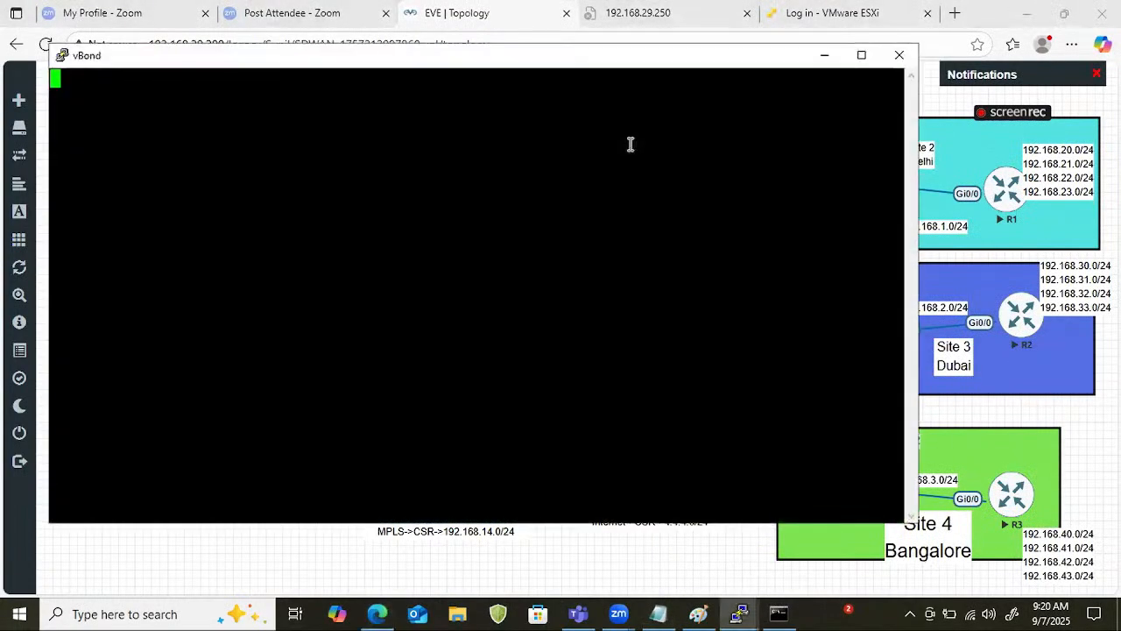
key(Return)
key(Return)
key(Return)
key(Return)
text(admin)
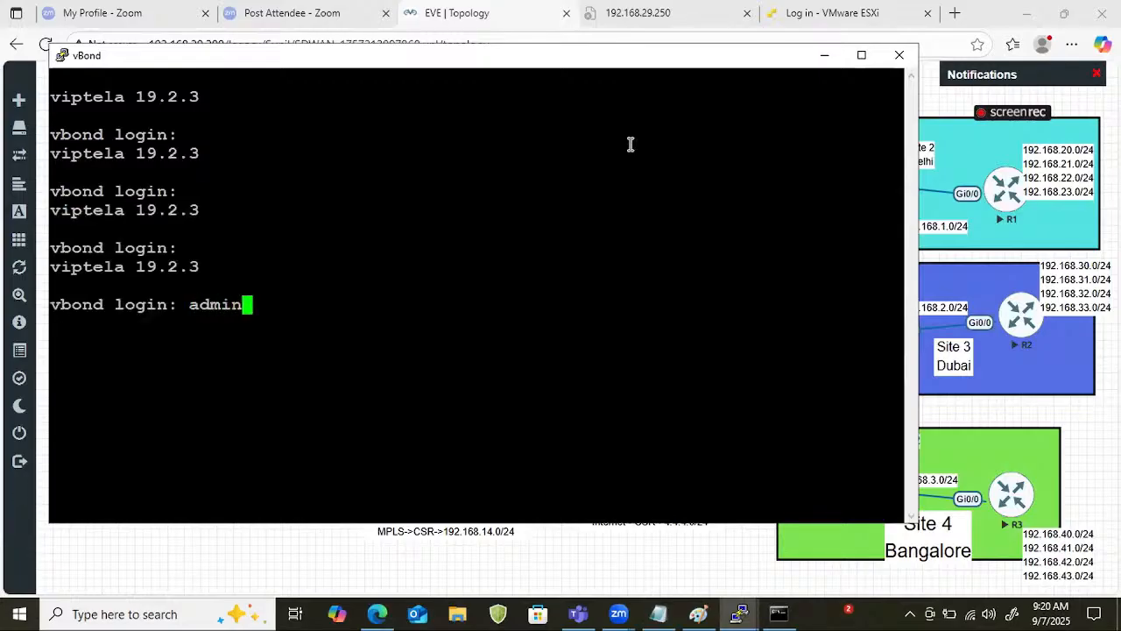
key(Return)
Enter configuration mode on vBond, apply the copied Vbond configuration with its commits, and minimize the console.
key(Return)
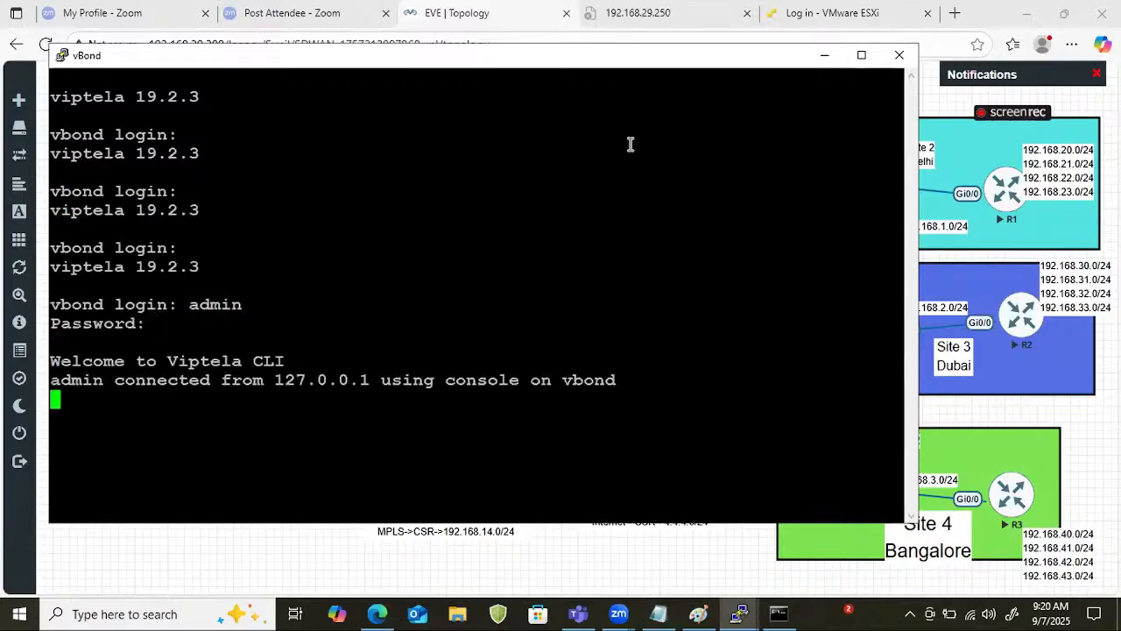
text(conf t)
key(Return)
key(Return)
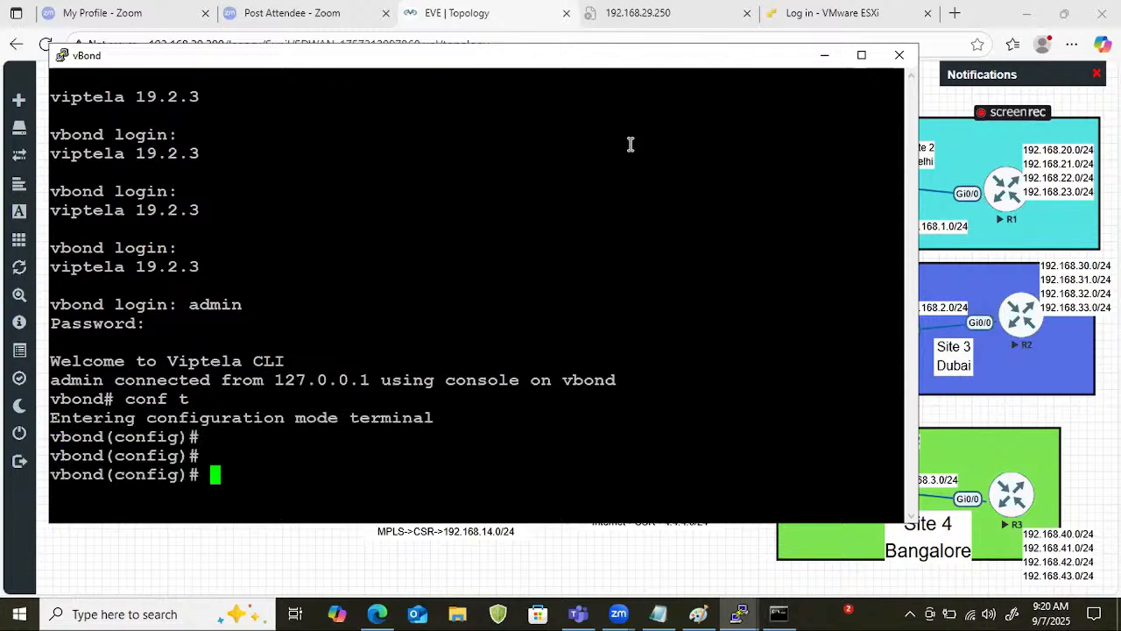
right_click(593, 153)
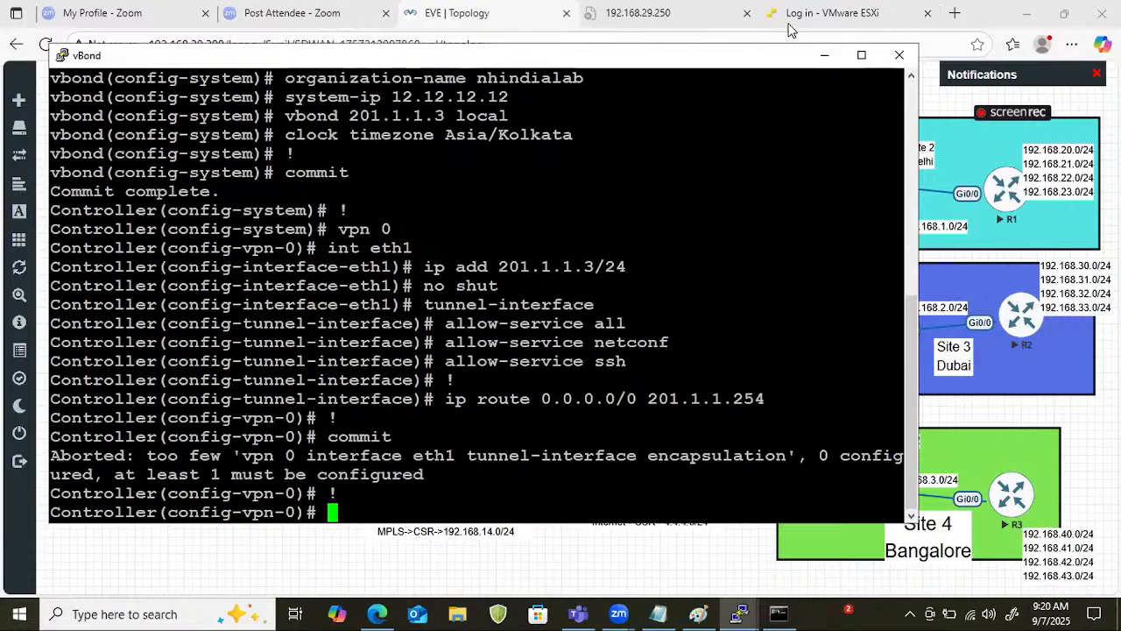
click(824, 55)
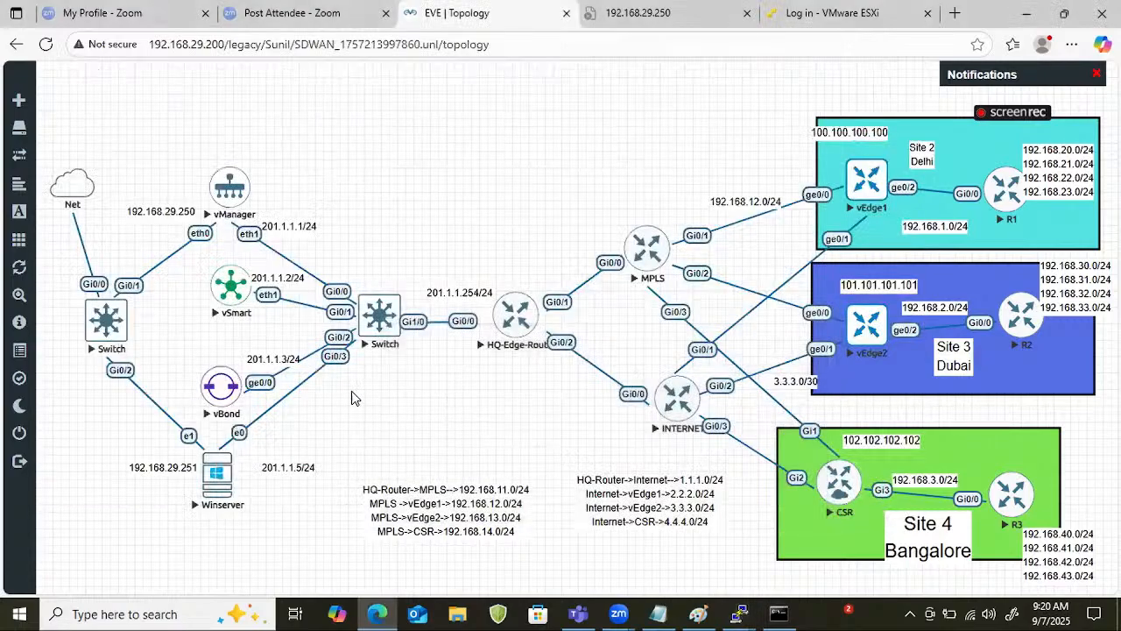
Change "int eth1" to "no int eth1" in the Vbond section's vpn 0 block in Notepad and add "int ge0/0" below it.
click(658, 613)
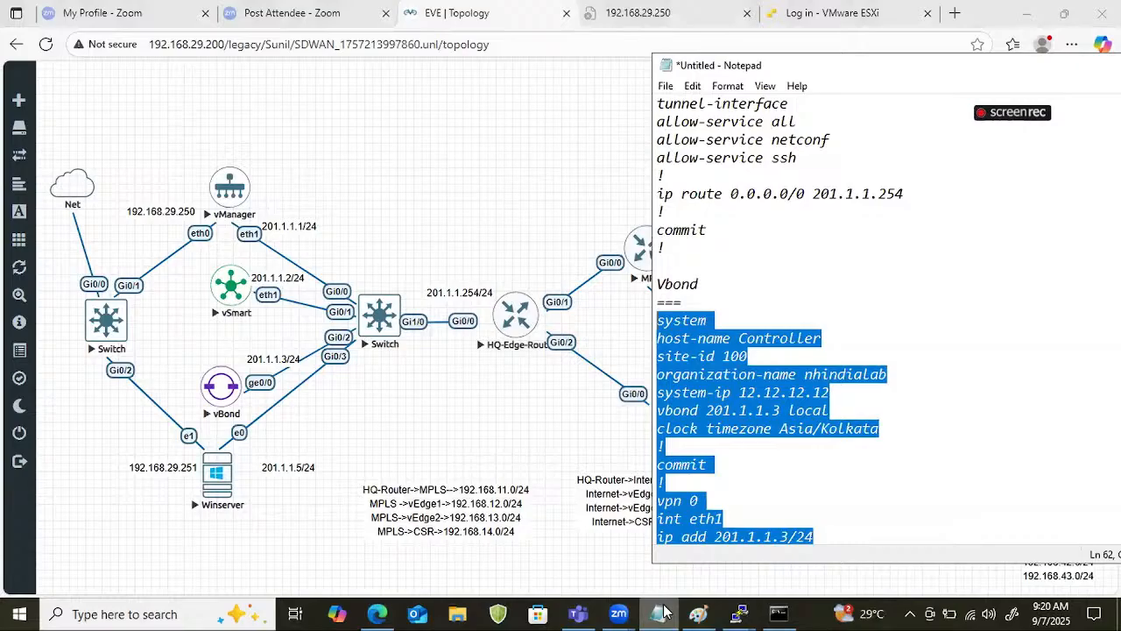
click(779, 461)
scroll(778, 446, down, 4)
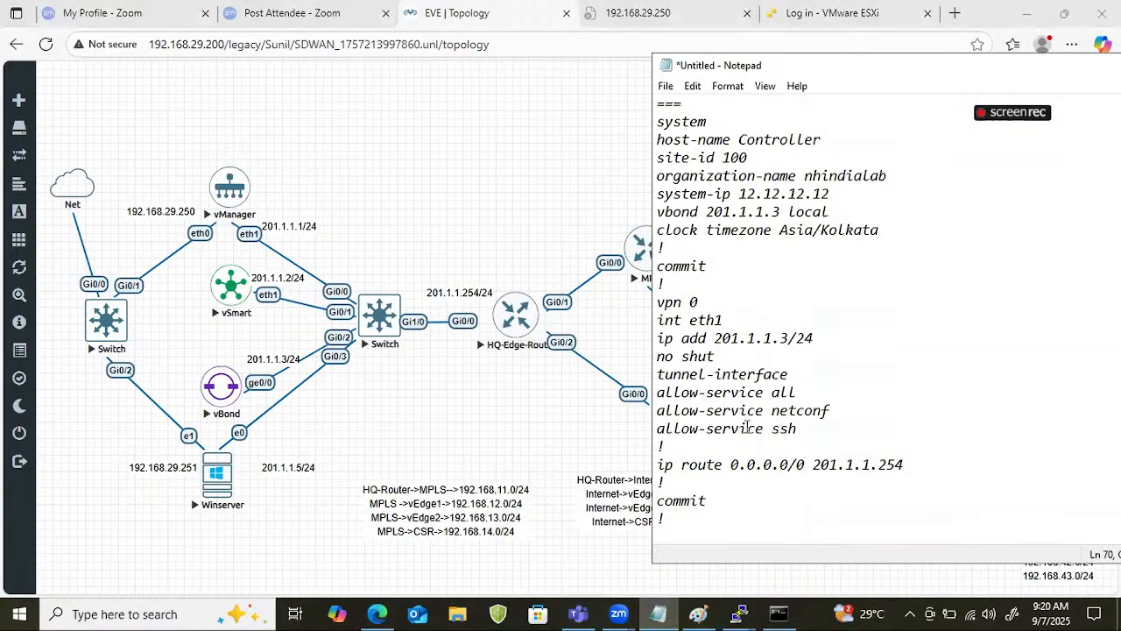
click(659, 320)
text(no)
key(Down)
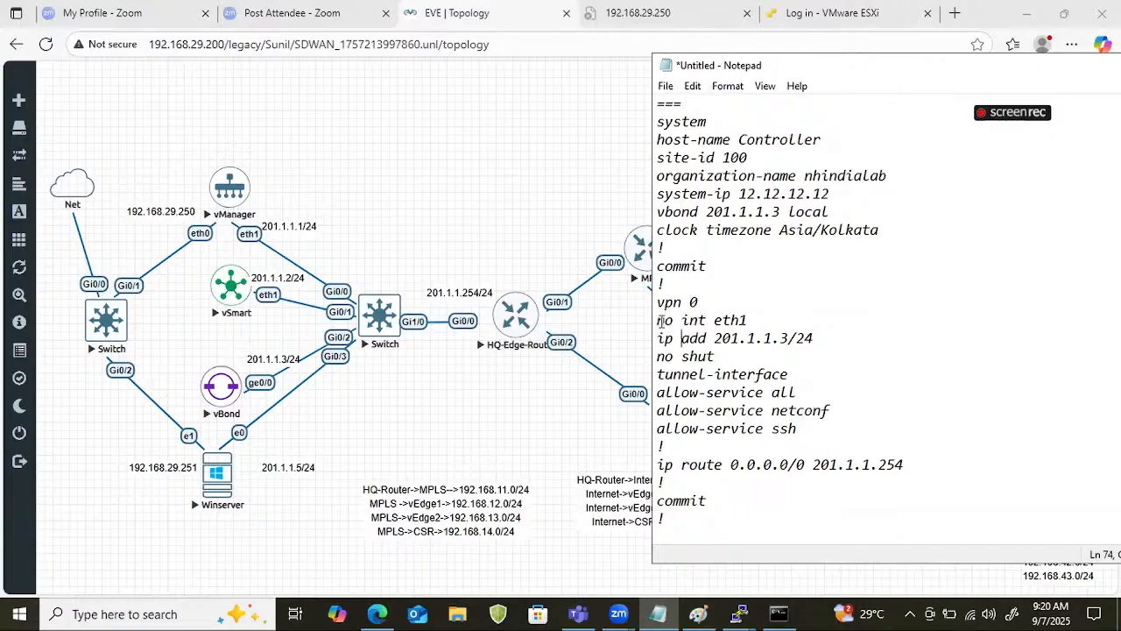
key(Return)
key(Up)
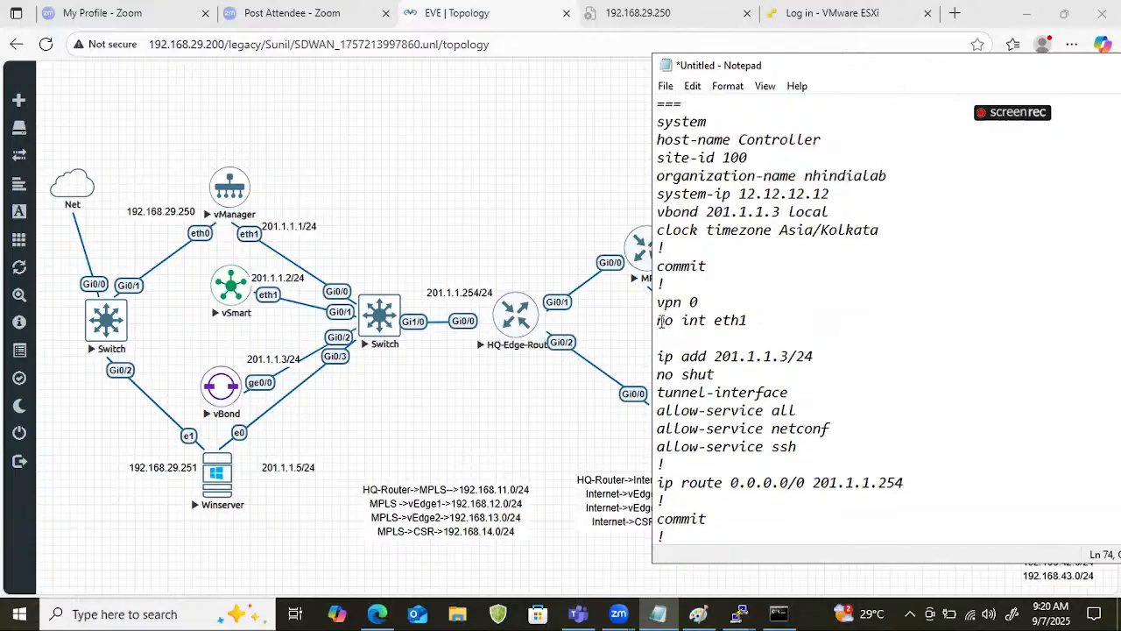
text(int ge)
text(0/p0)
key(BackSpace)
key(BackSpace)
text(0)
Copy the revised Vbond block from "vpn 0" down to the last "!".
drag(706, 532, 657, 285)
right_click(653, 296)
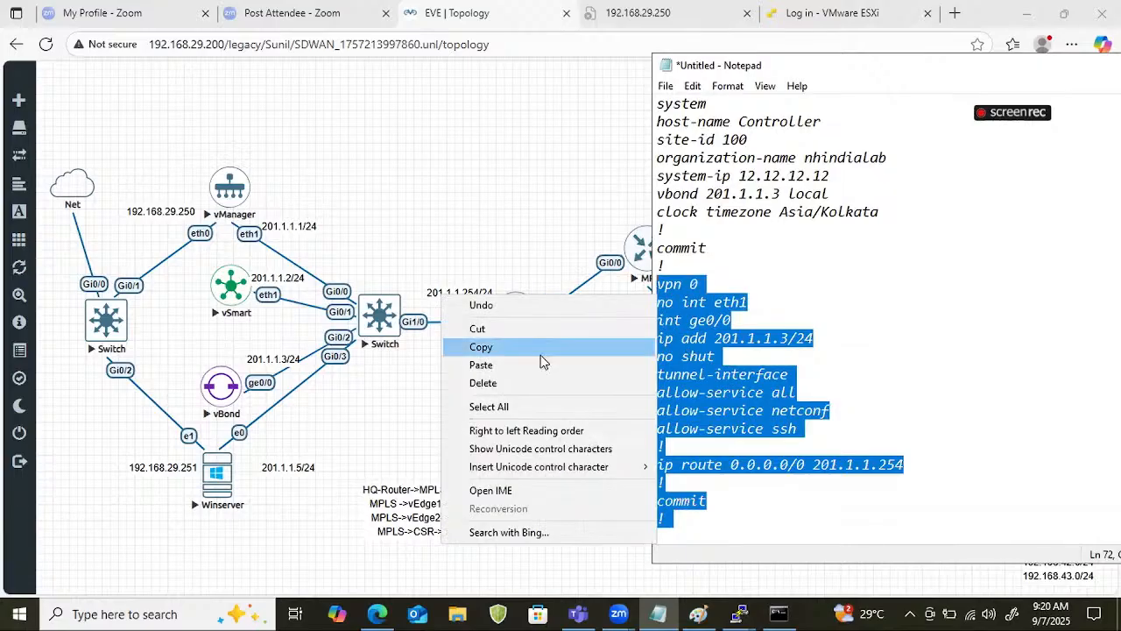
click(541, 354)
Apply the copied vpn 0 block with its commit in the vBond console and leave configuration mode.
click(751, 611)
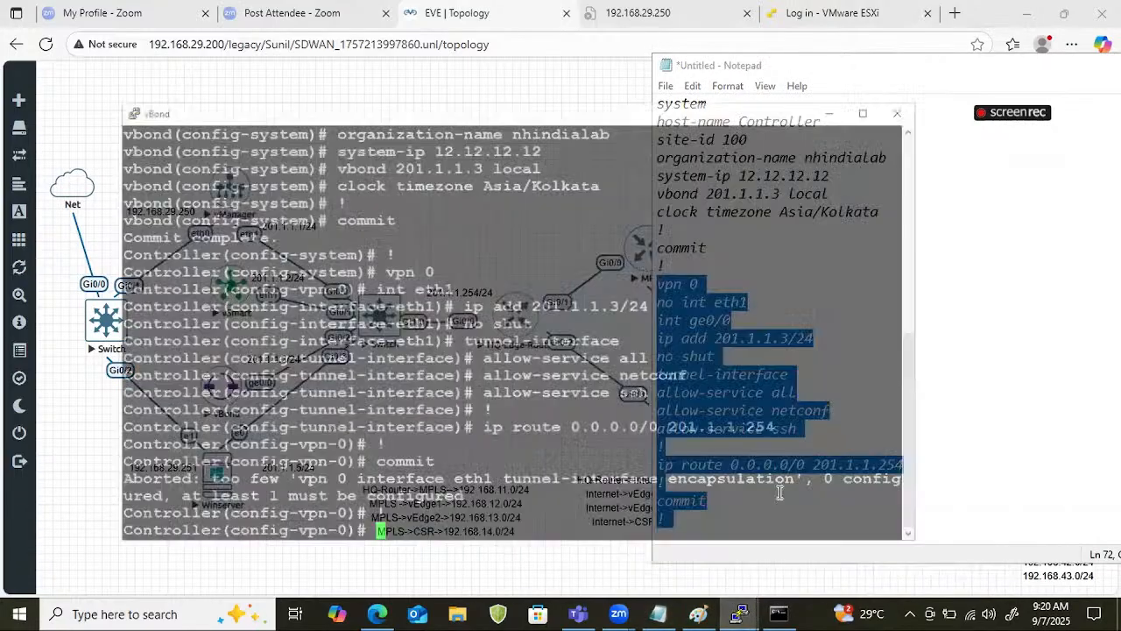
click(915, 541)
right_click(668, 308)
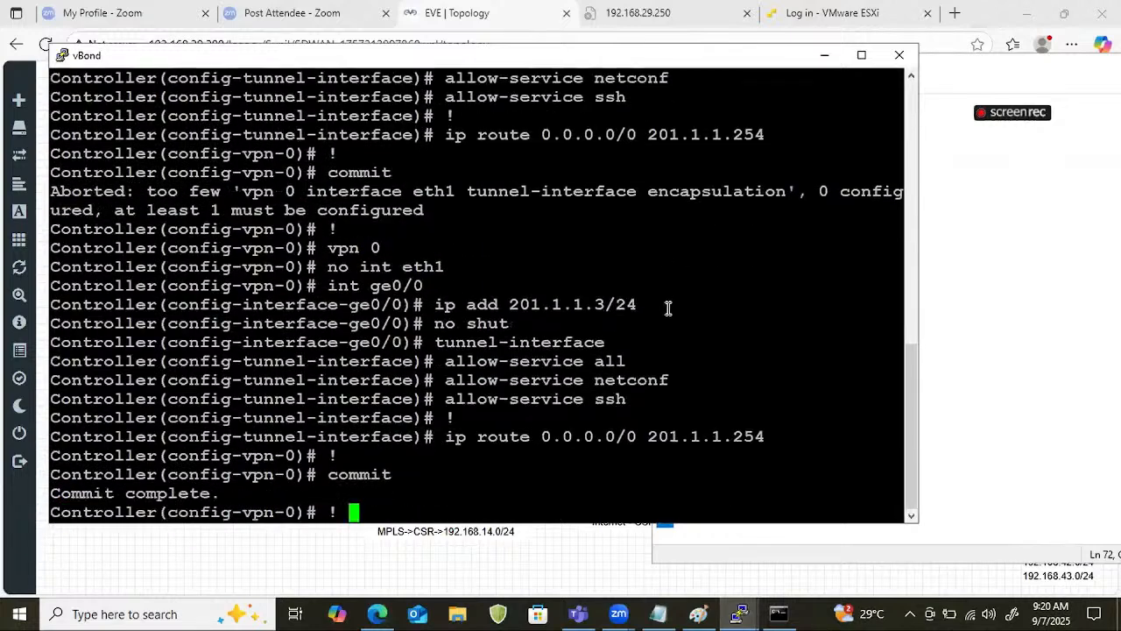
key(Return)
key(Return)
key(Return)
key(ctrl+z)
key(Return)
key(Return)
key(Return)
key(Return)
key(Return)
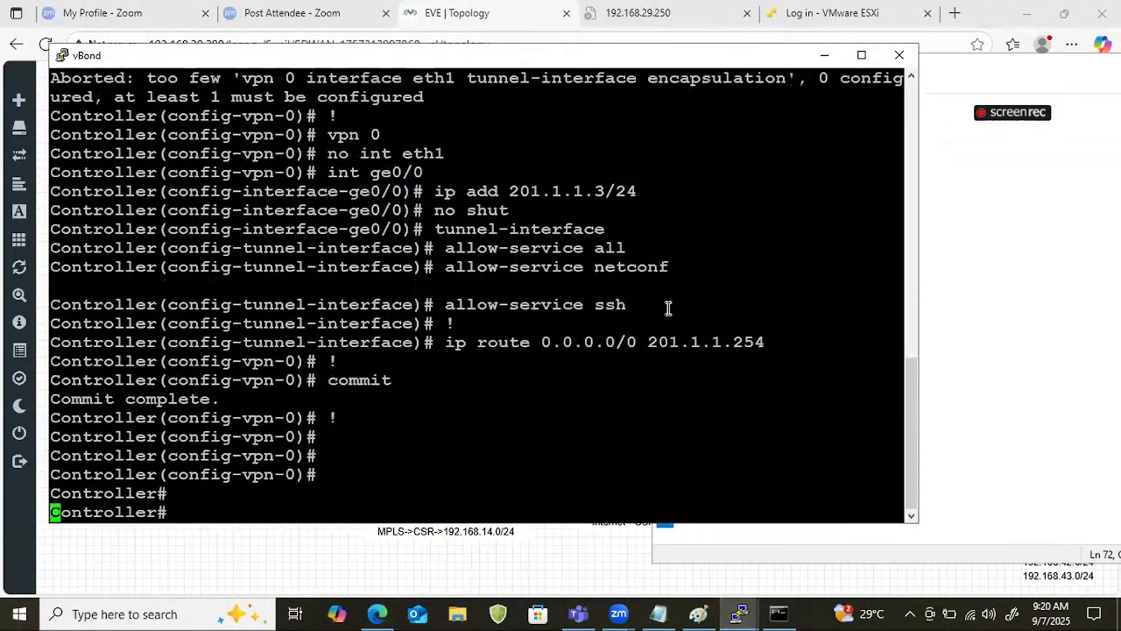
Enter configuration mode on vBond again and open its system configuration level.
text(pin)
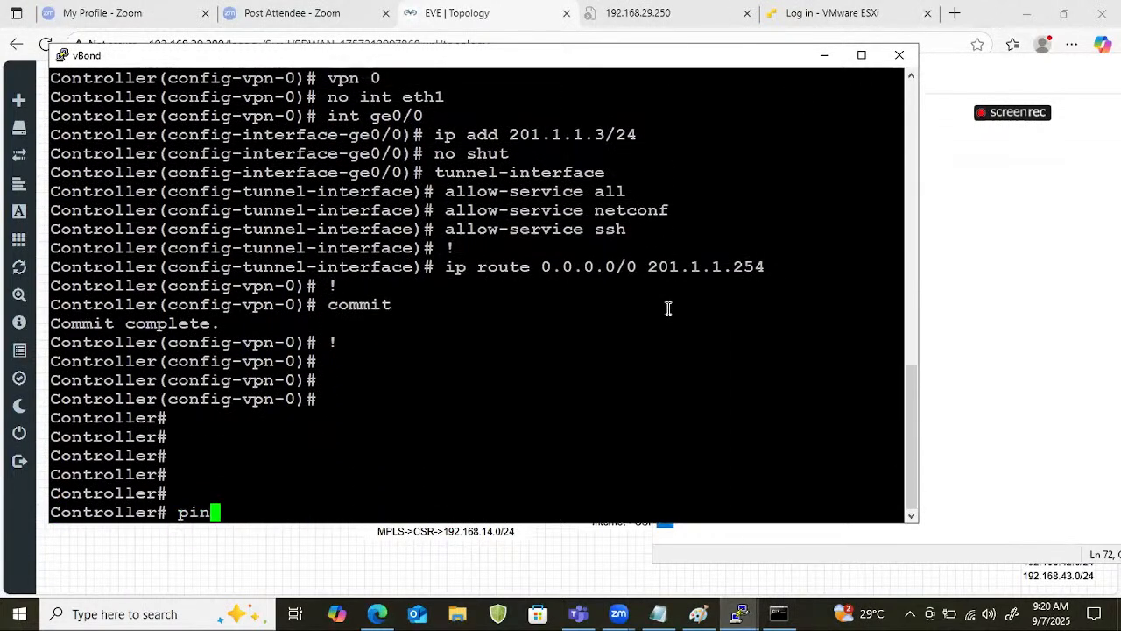
key(BackSpace)
key(BackSpace)
key(BackSpace)
text(conf t)
key(Return)
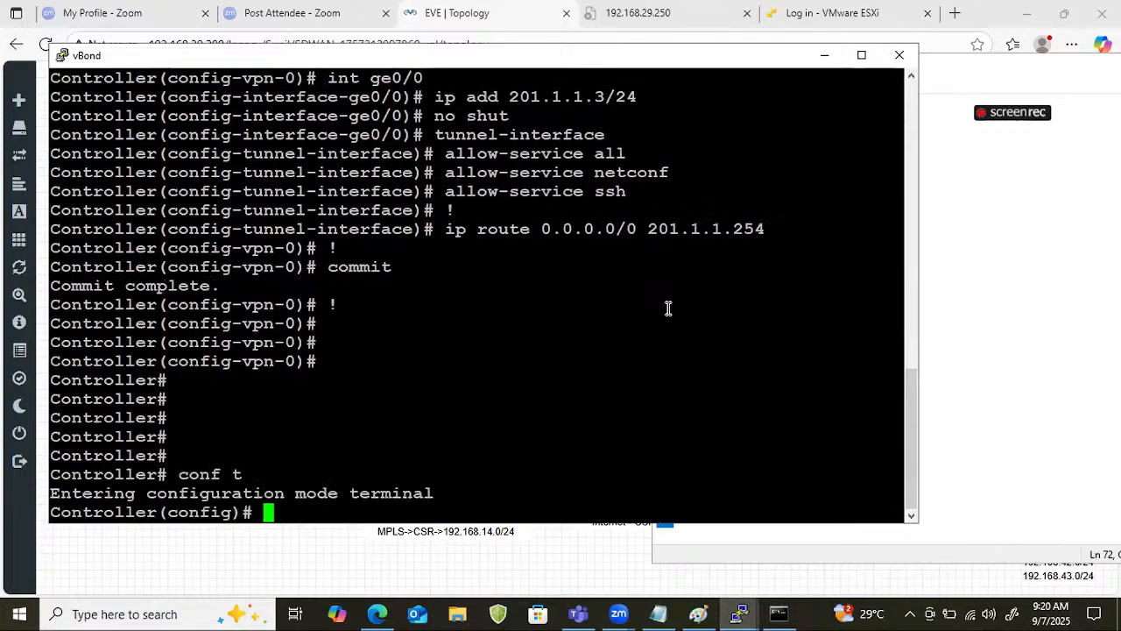
text(host)
key(Tab)
key(BackSpace)
key(BackSpace)
key(BackSpace)
key(BackSpace)
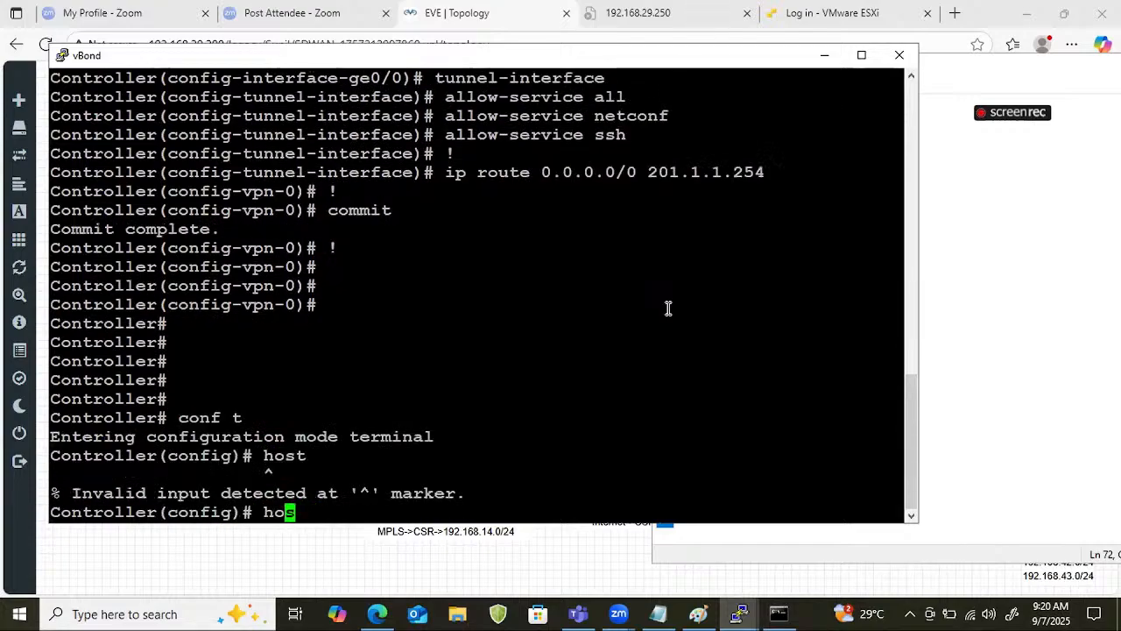
text(system)
key(Return)
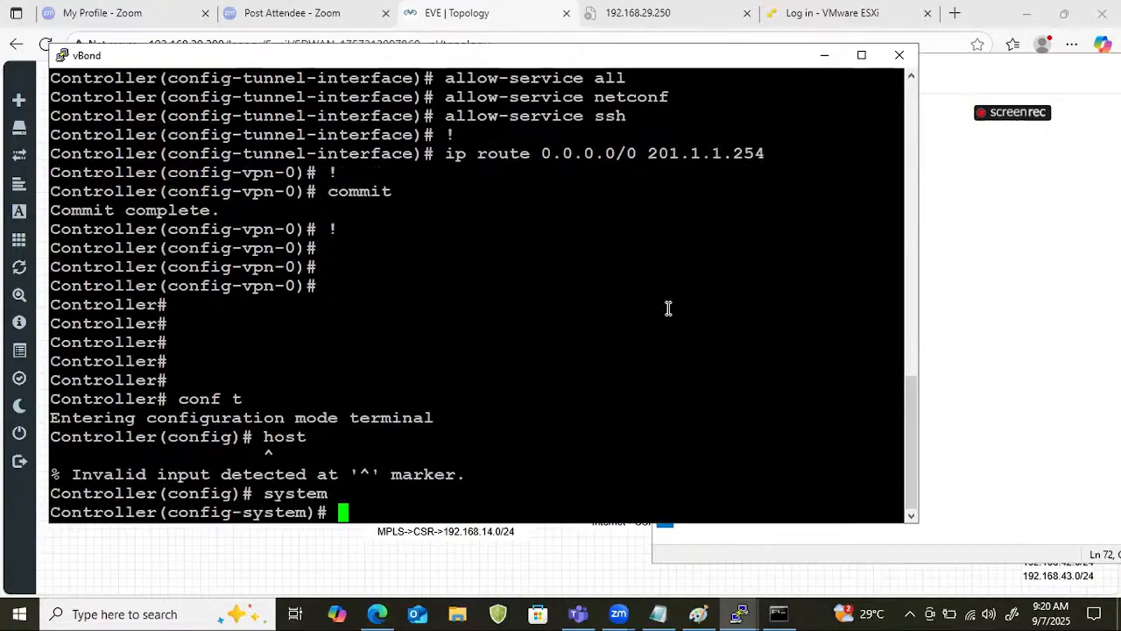
Set vBond's host-name to Authenticator.
text(hopst)
key(Return)
key(Up)
key(BackSpace)
key(BackSpace)
key(BackSpace)
text(st)
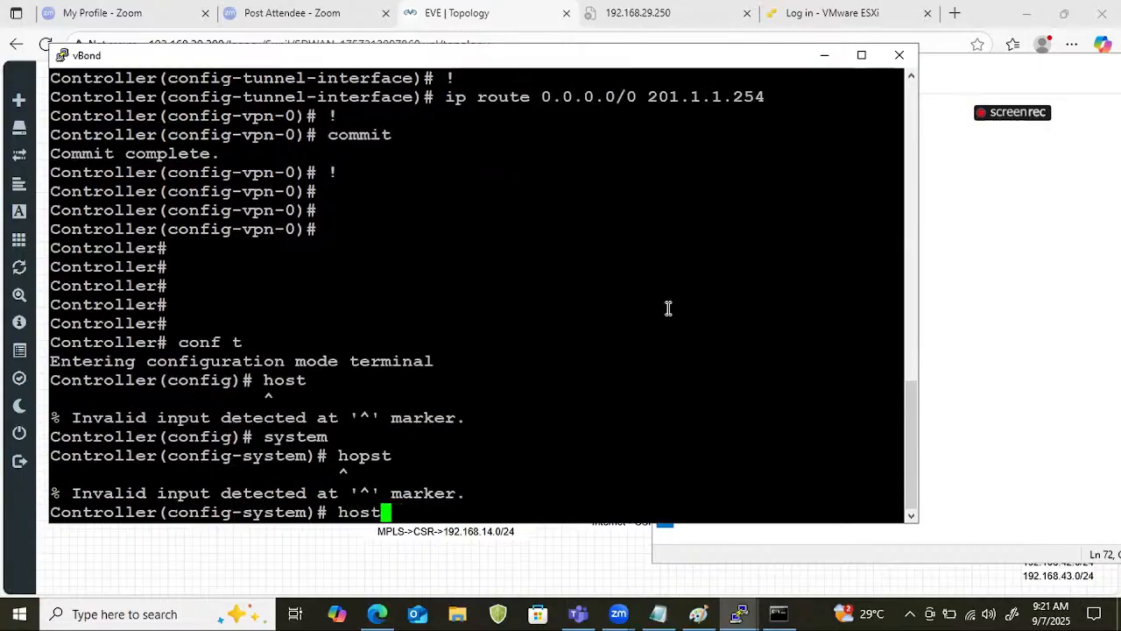
text(-name )
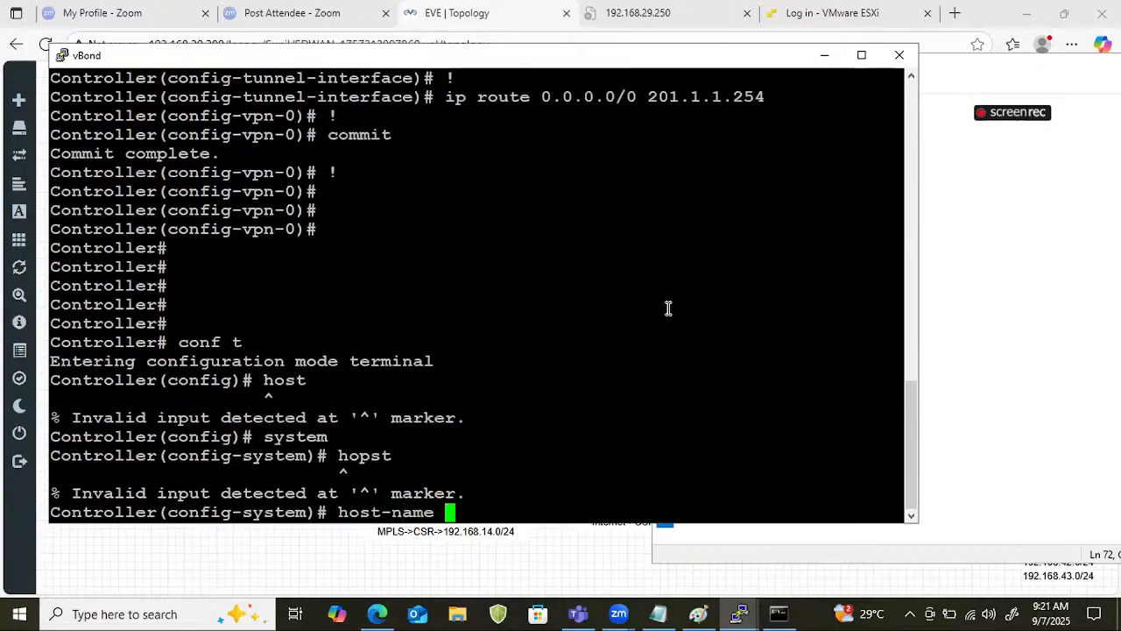
text(Authent)
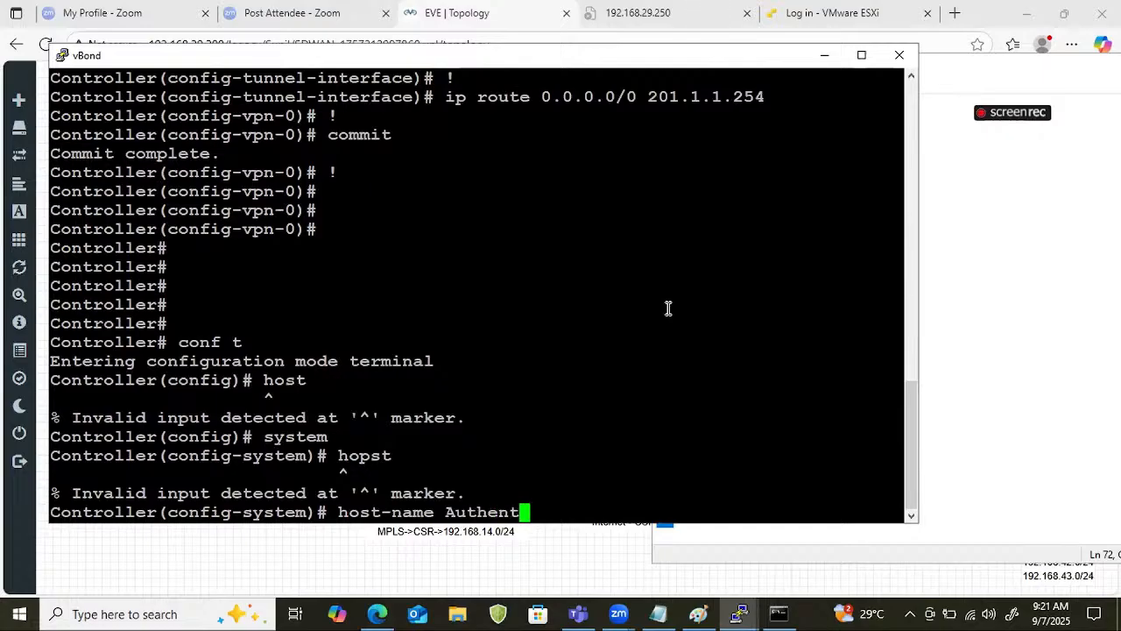
text(icator)
key(Return)
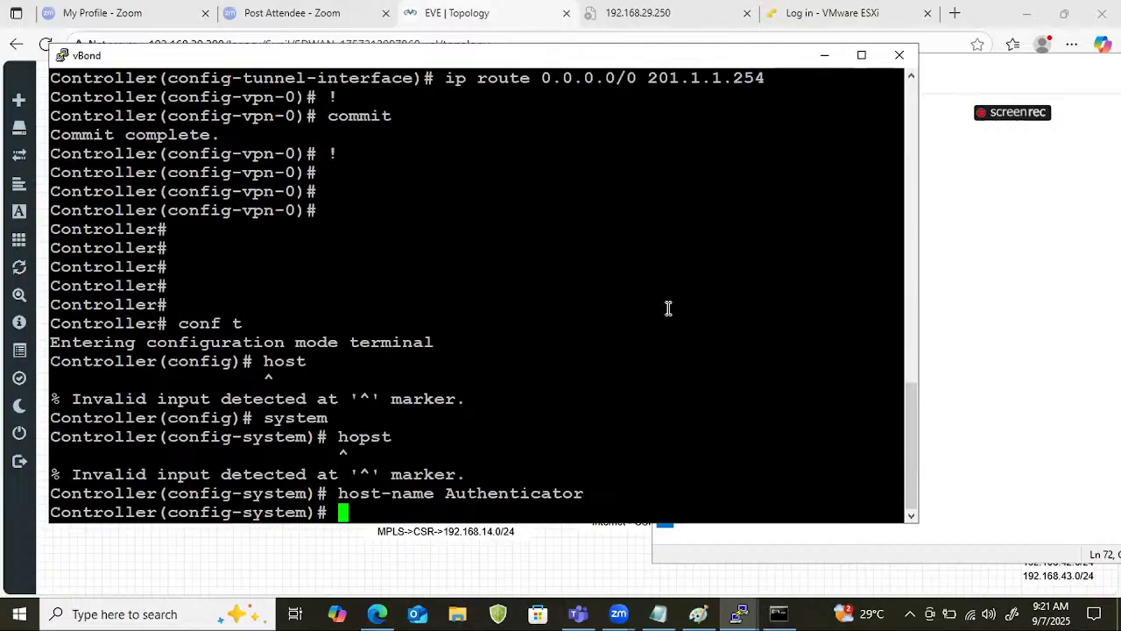
Commit the vBond host-name change and leave configuration mode.
text(commit)
key(BackSpace)
key(BackSpace)
key(BackSpace)
text(mit)
key(Return)
key(Return)
key(Return)
key(ctrl+z)
key(Return)
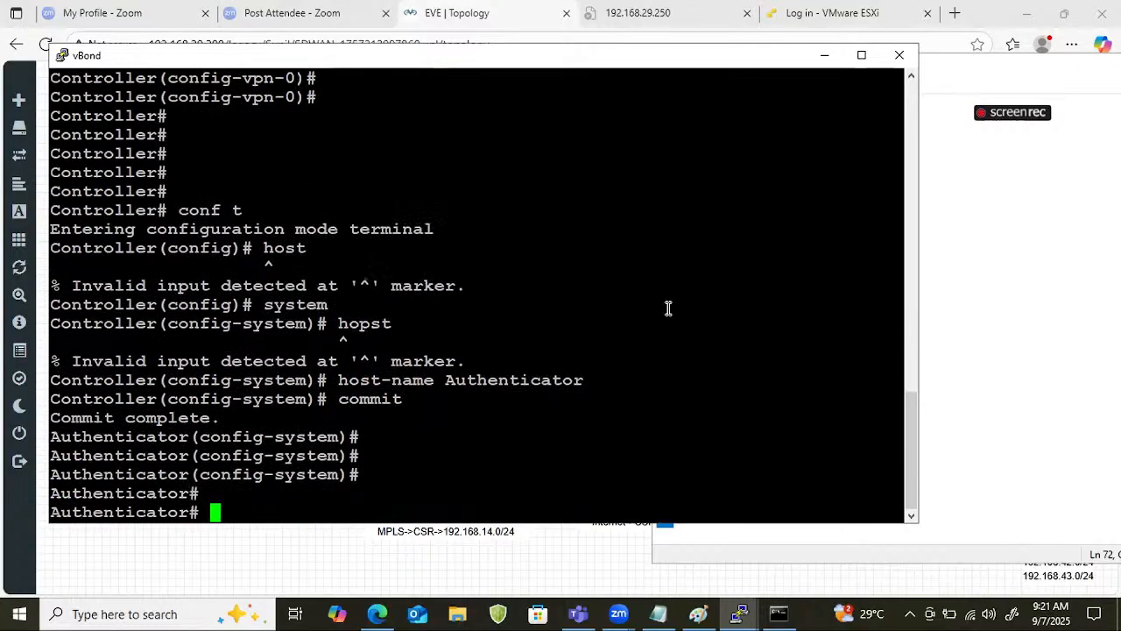
key(Return)
key(Return)
Ping 201.1.1.1 from the vBond console and stop the ping after a few replies.
text(show)
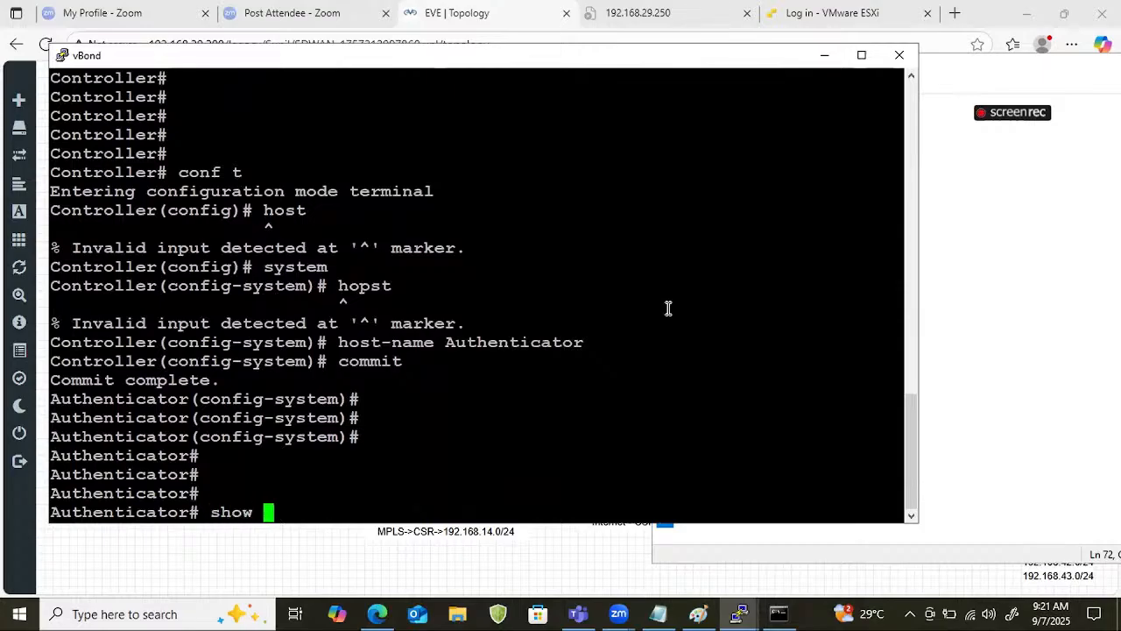
key(BackSpace)
key(BackSpace)
key(BackSpace)
key(BackSpace)
key(BackSpace)
text(ping 201.1.1.1)
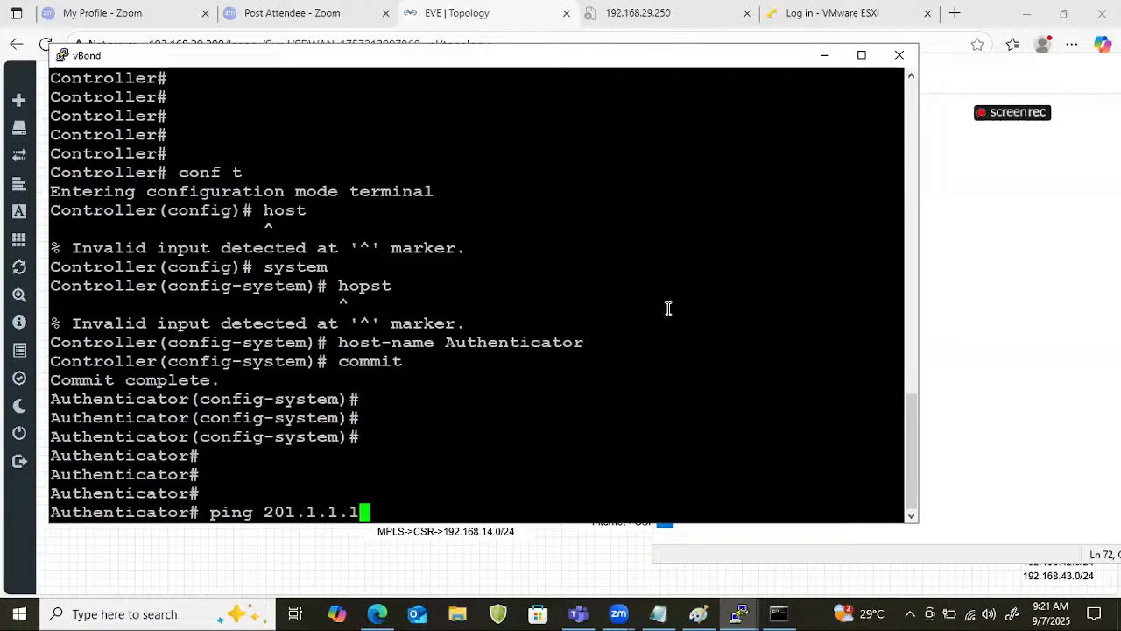
key(Return)
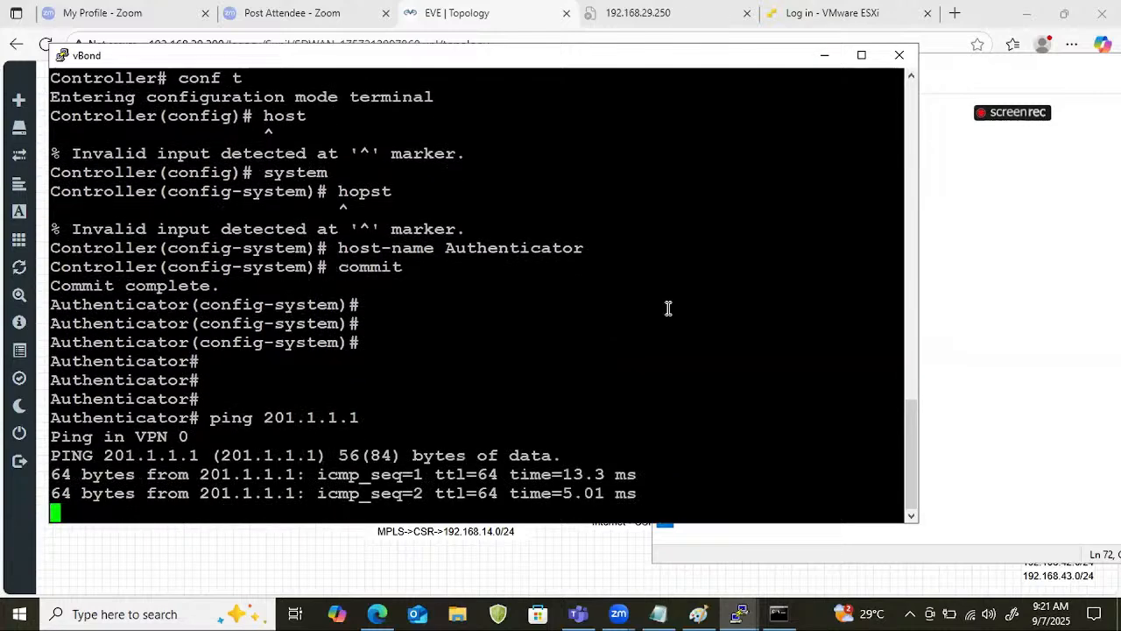
key(ctrl+c)
Ping 201.1.1.2 from the vBond console, stop it, and return to the lab topology.
key(Up)
key(BackSpace)
text(201.1.1.2)
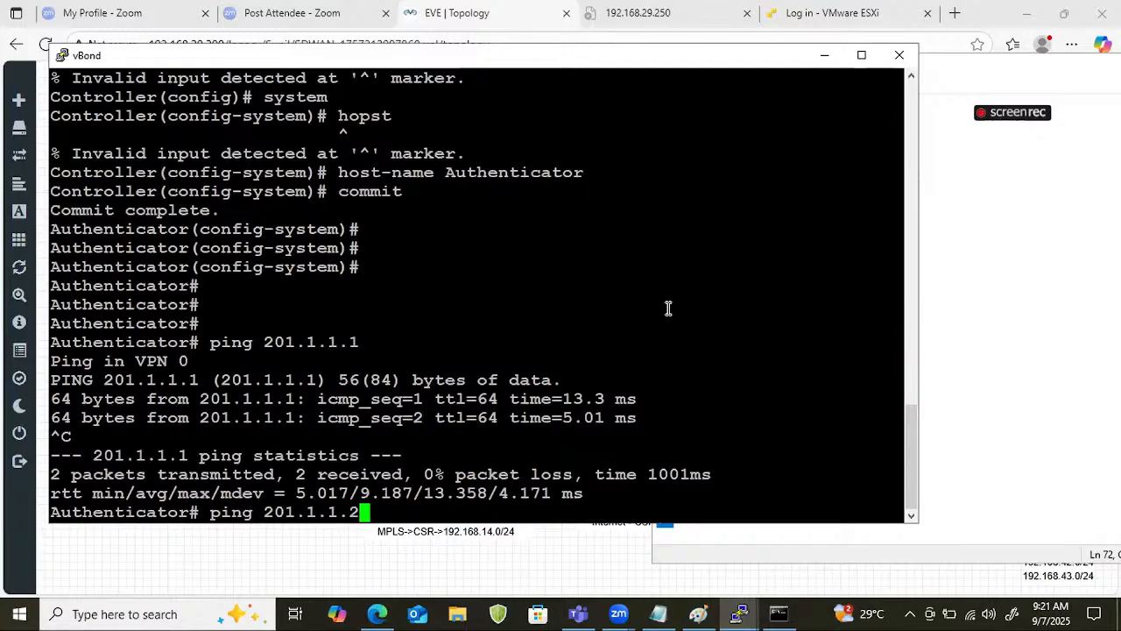
key(Return)
key(ctrl+c)
key(Return)
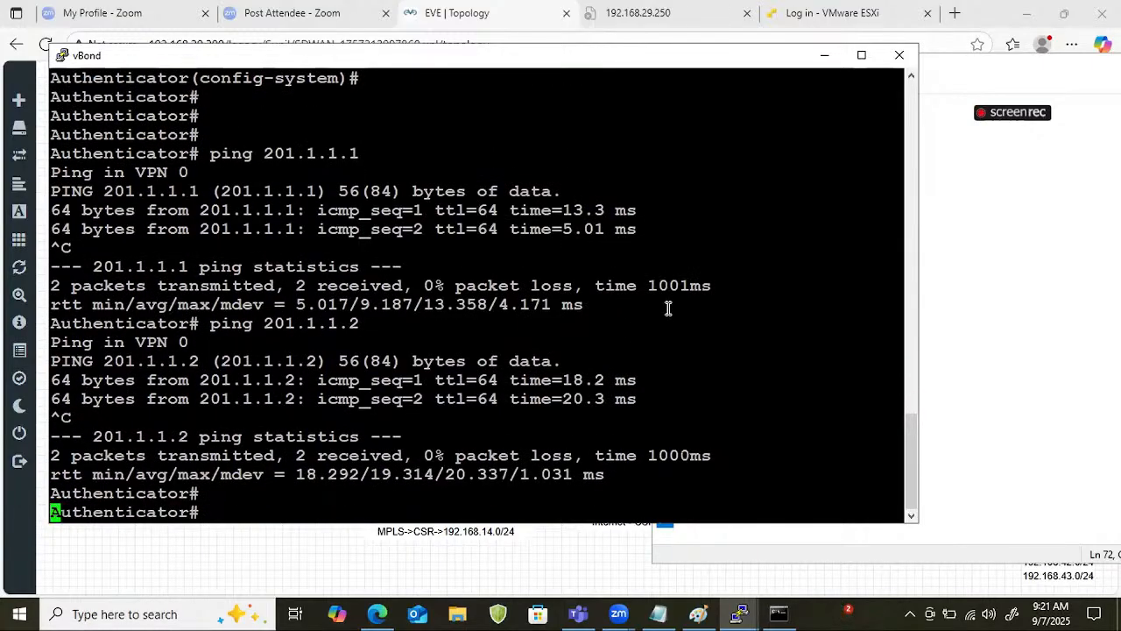
key(Return)
key(Return)
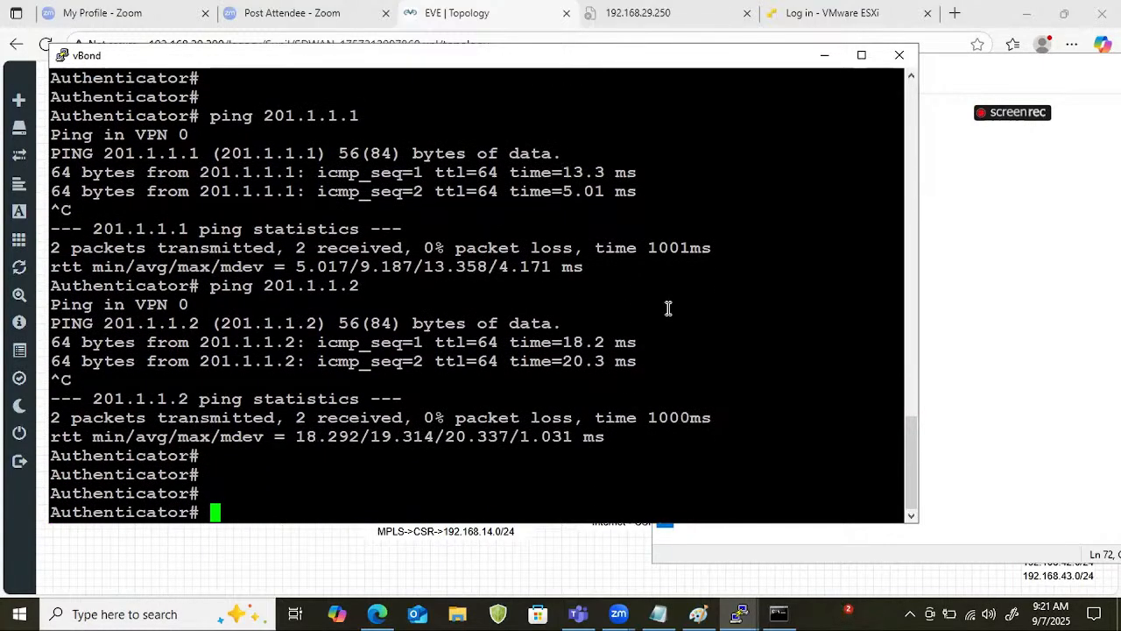
click(827, 55)
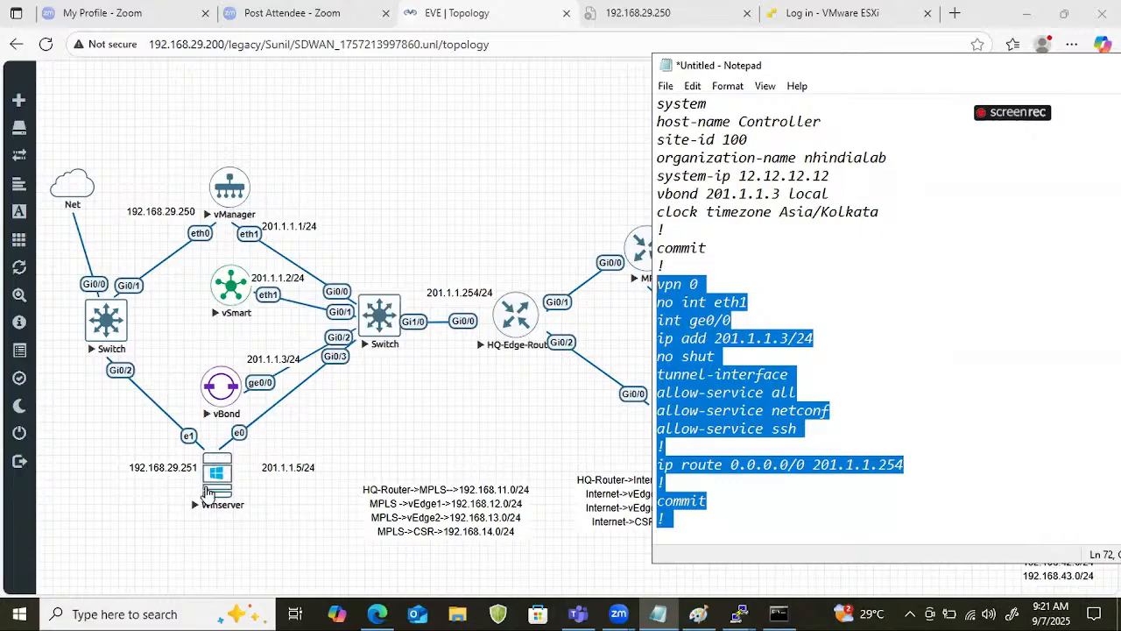
click(471, 115)
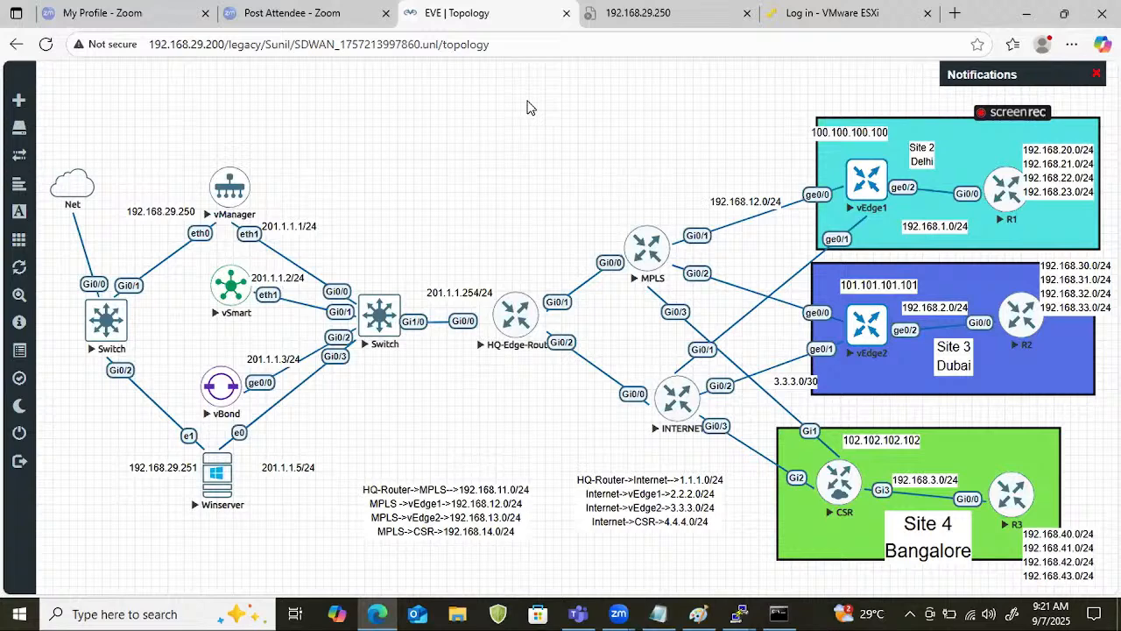
Try to open the Winserver node's VNC console from the topology.
click(213, 491)
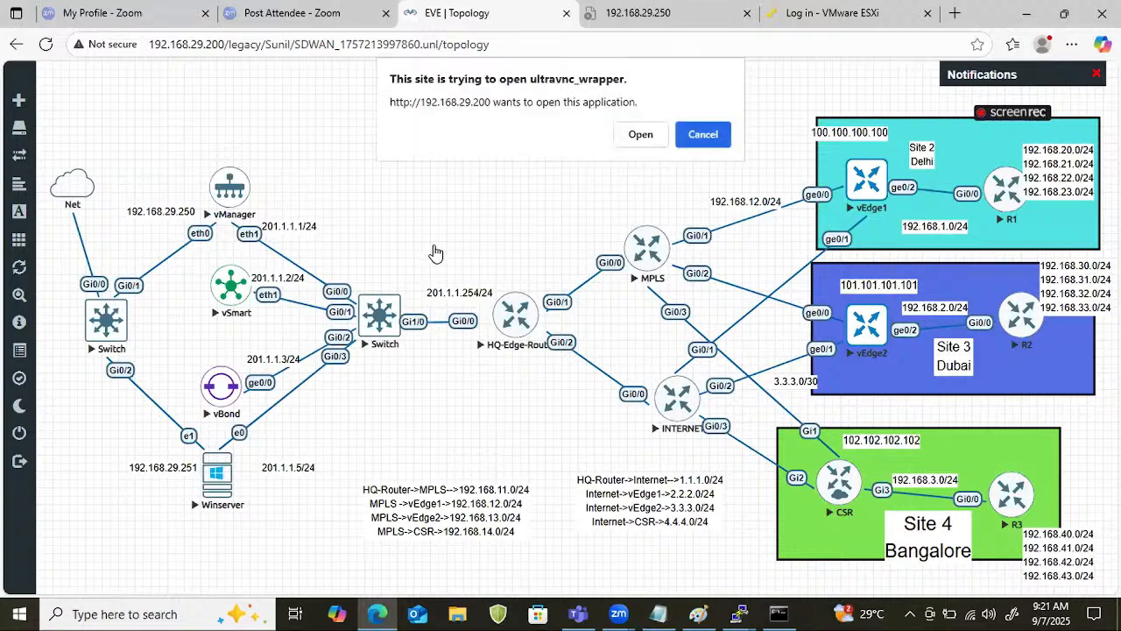
click(639, 136)
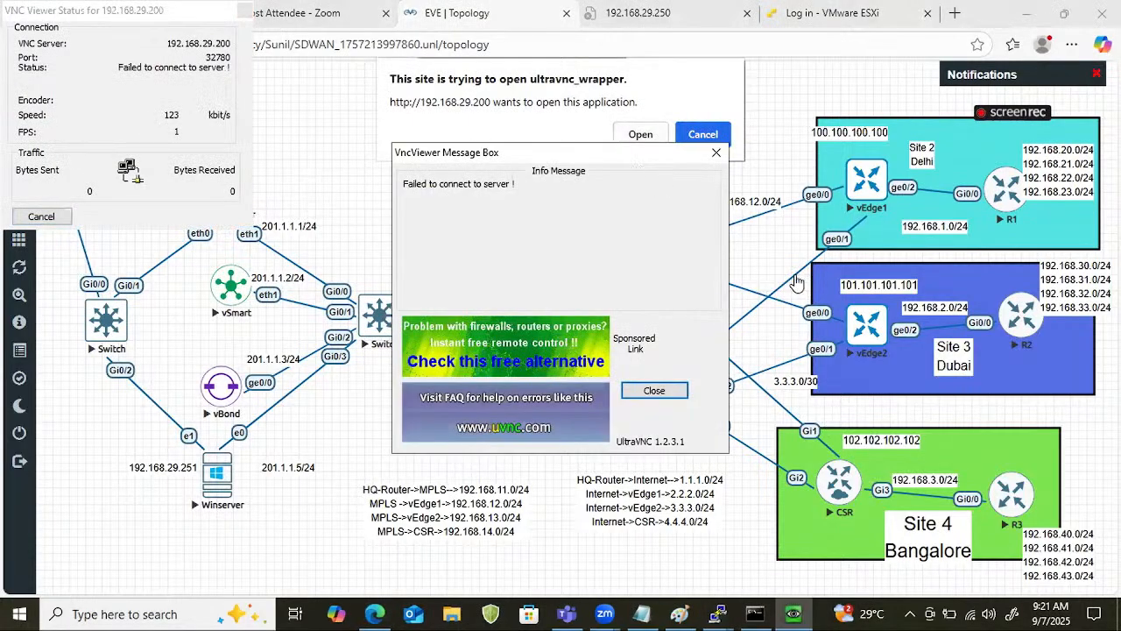
click(673, 399)
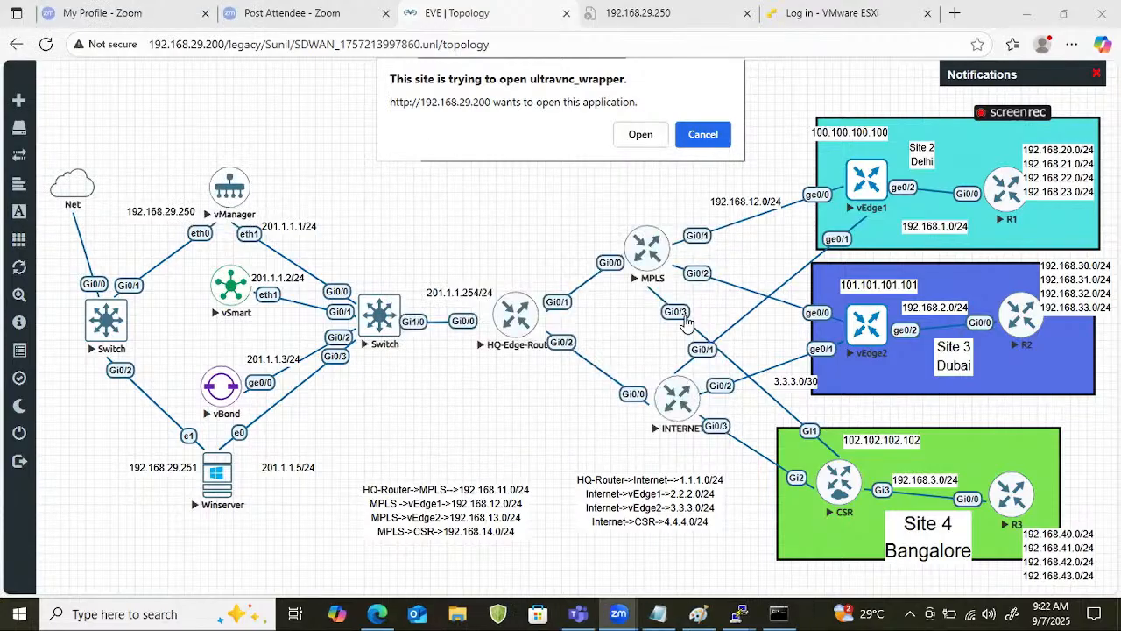
click(663, 132)
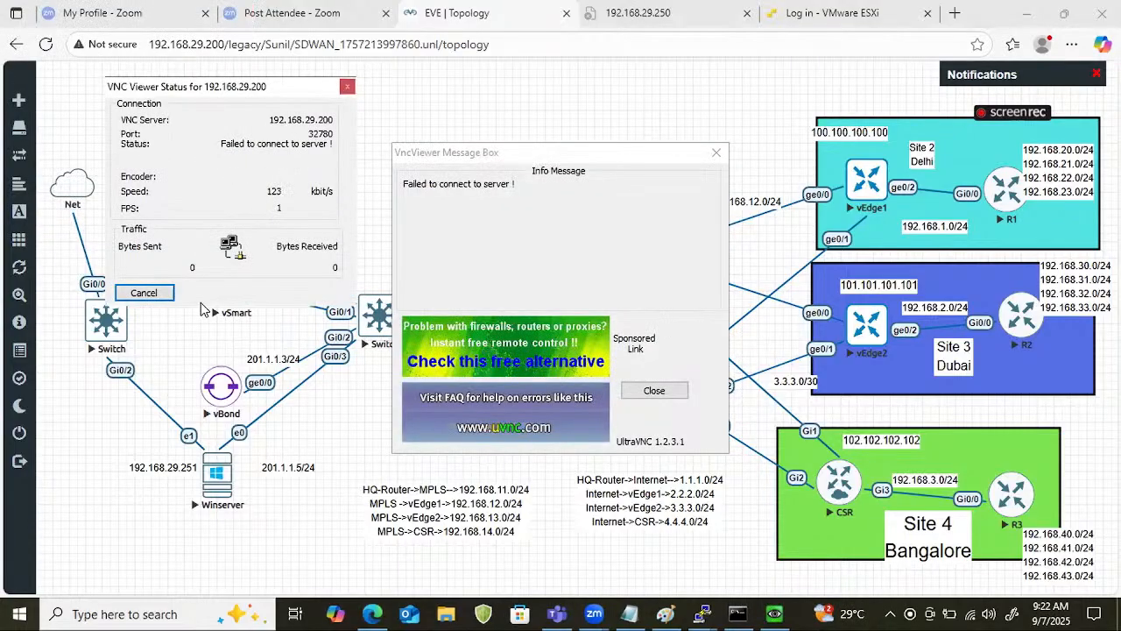
click(143, 296)
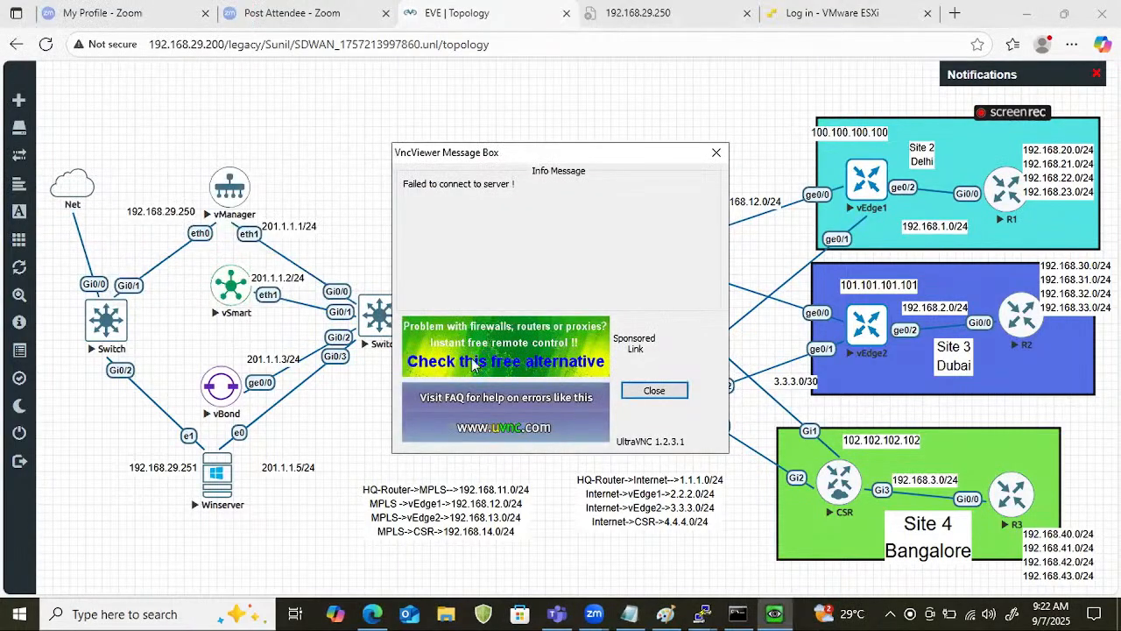
click(715, 154)
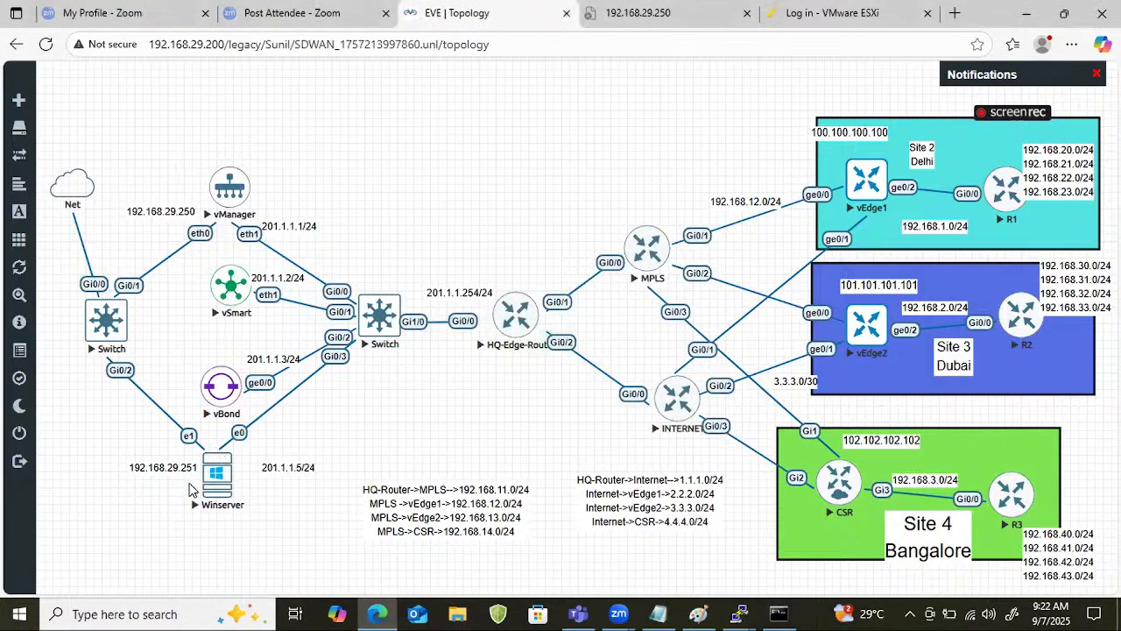
Retry the VNC console connection to the Winserver node and dismiss the viewer.
right_click(214, 480)
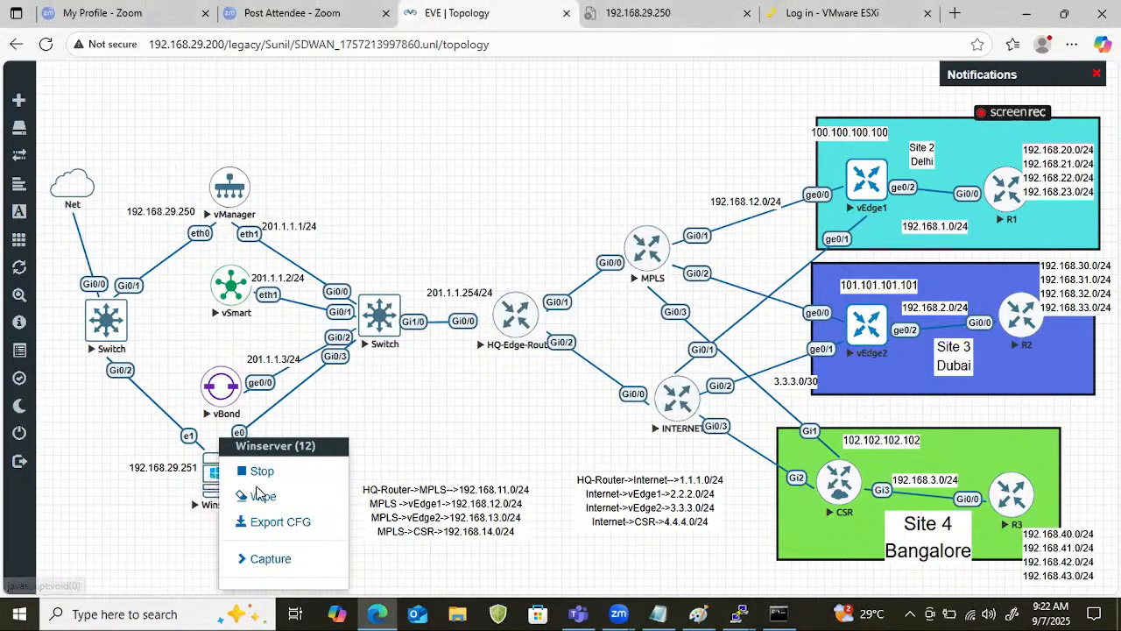
click(170, 511)
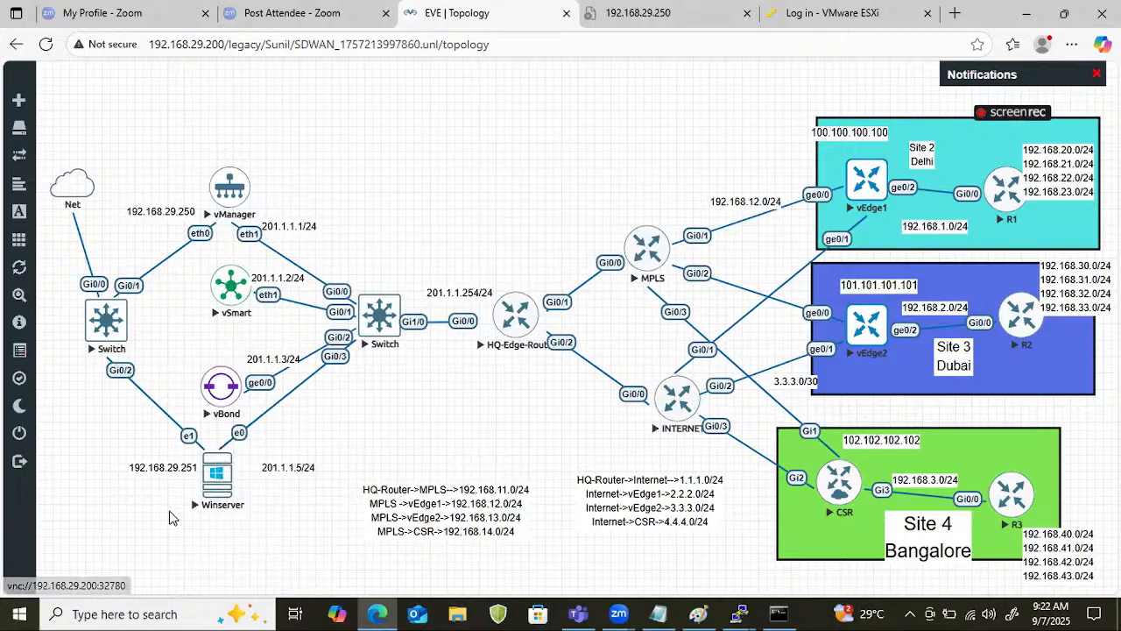
click(217, 477)
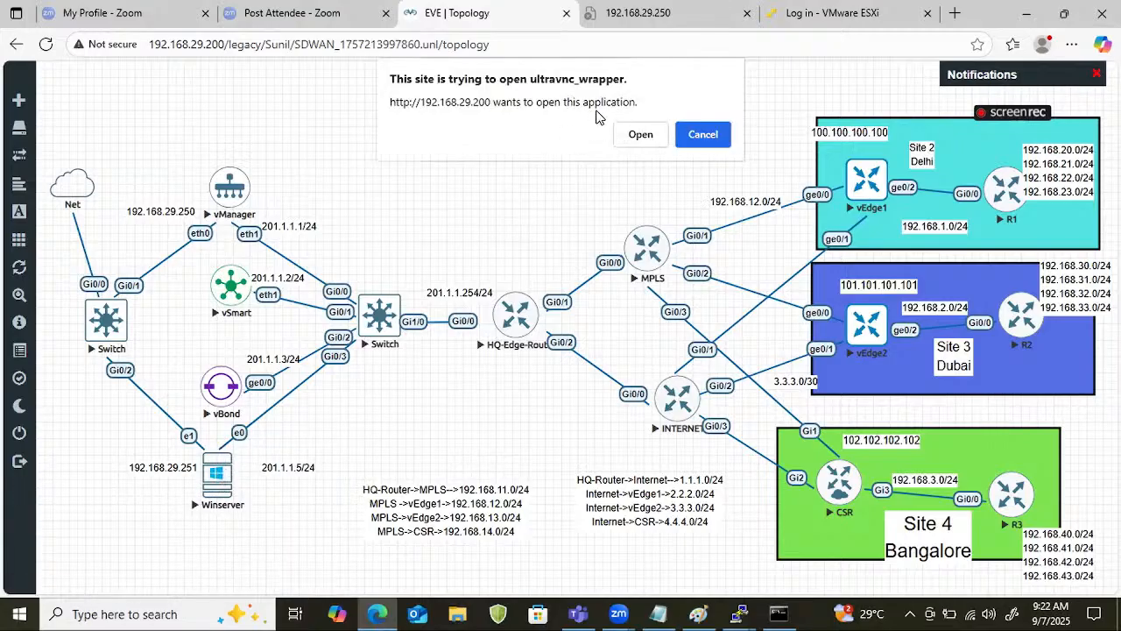
click(640, 134)
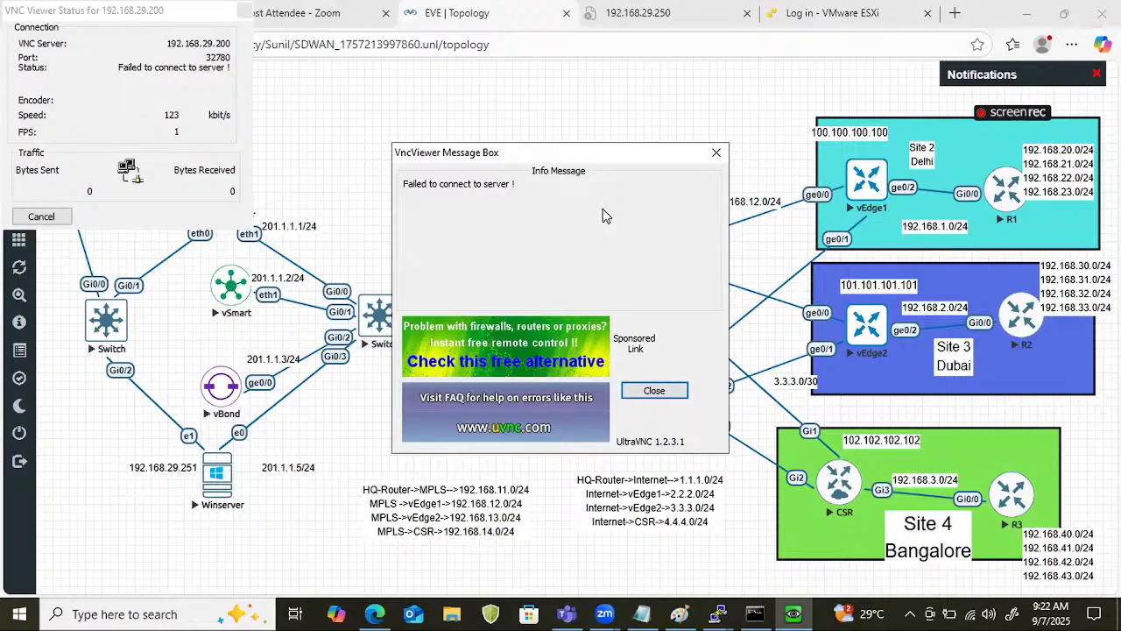
click(715, 152)
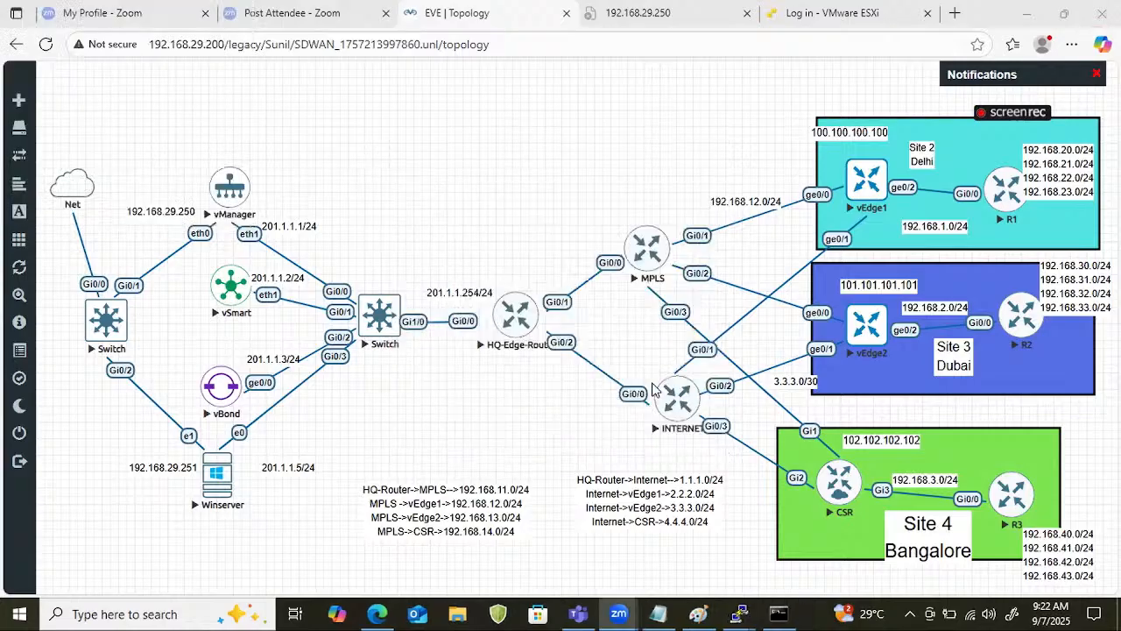
Wipe the Winserver node, confirm the wipe, and start the node again.
right_click(211, 498)
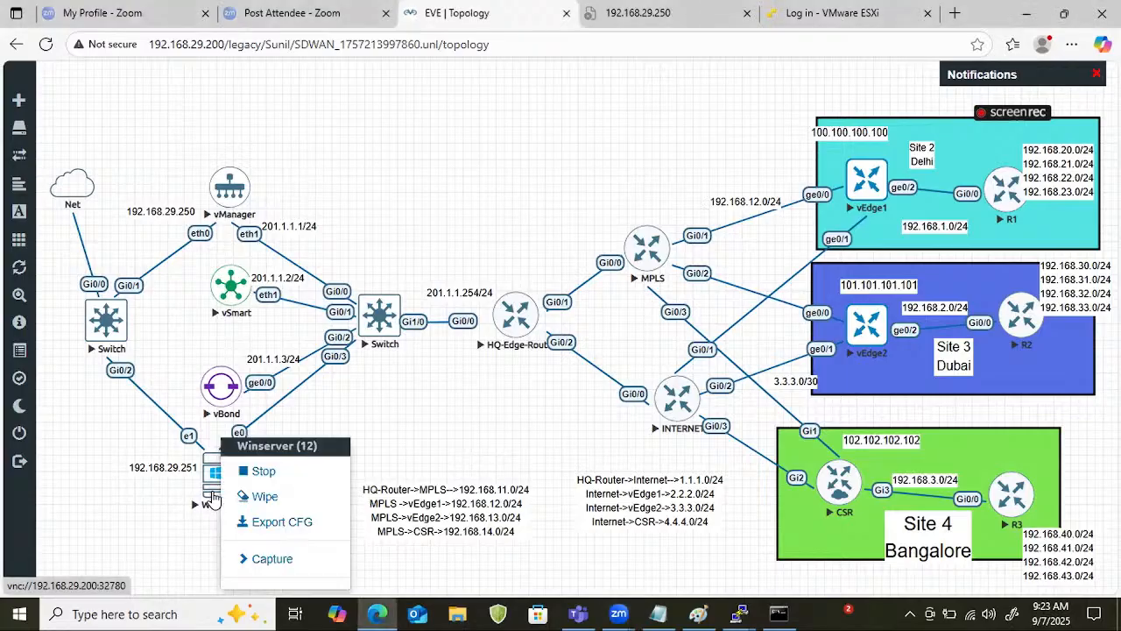
click(277, 507)
click(509, 184)
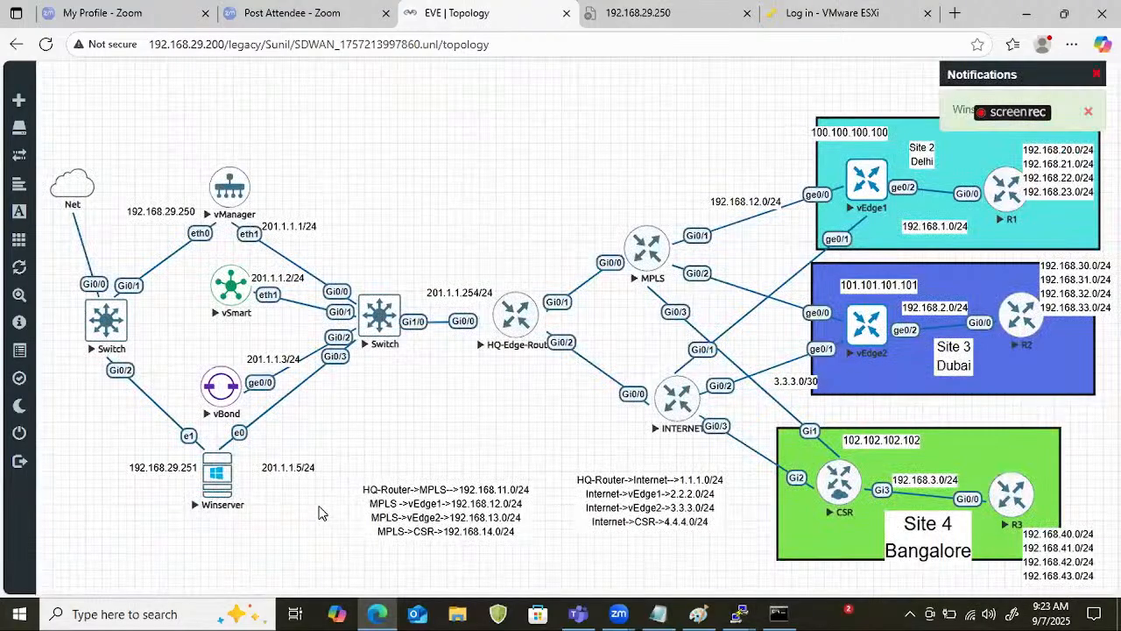
right_click(226, 482)
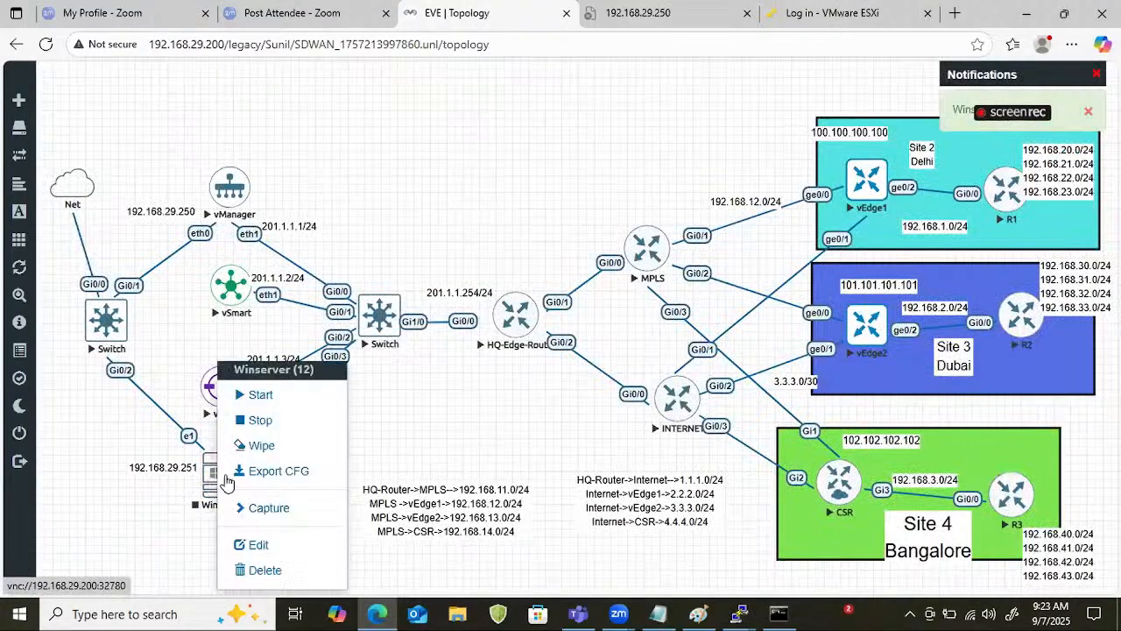
click(296, 395)
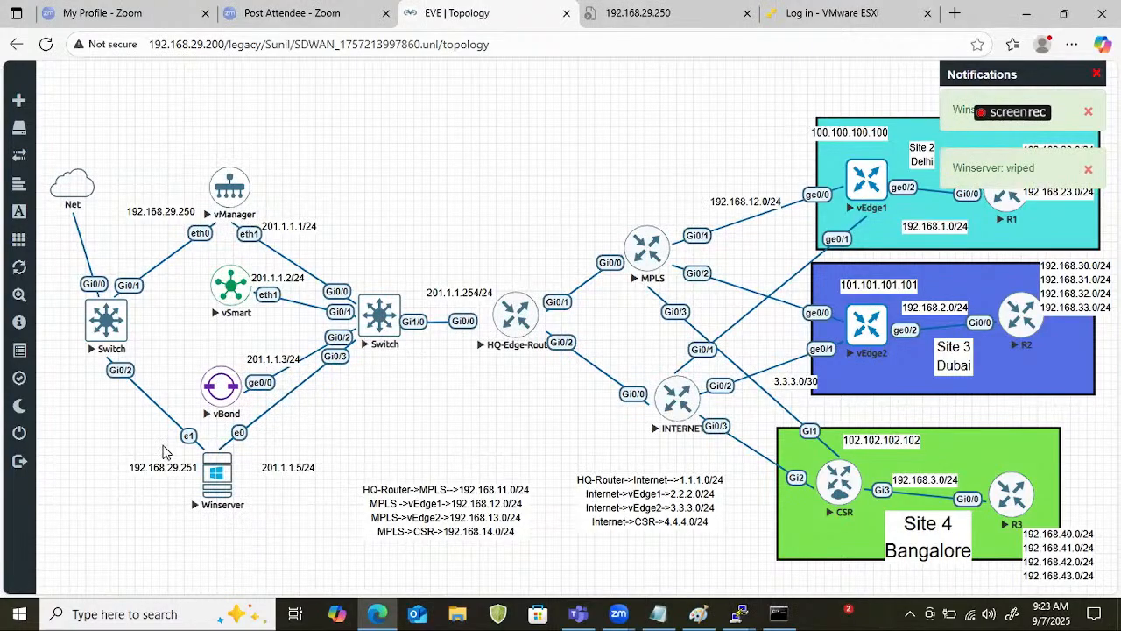
Open the restarted Winserver's VNC console and bring up the Windows logon prompt.
click(214, 484)
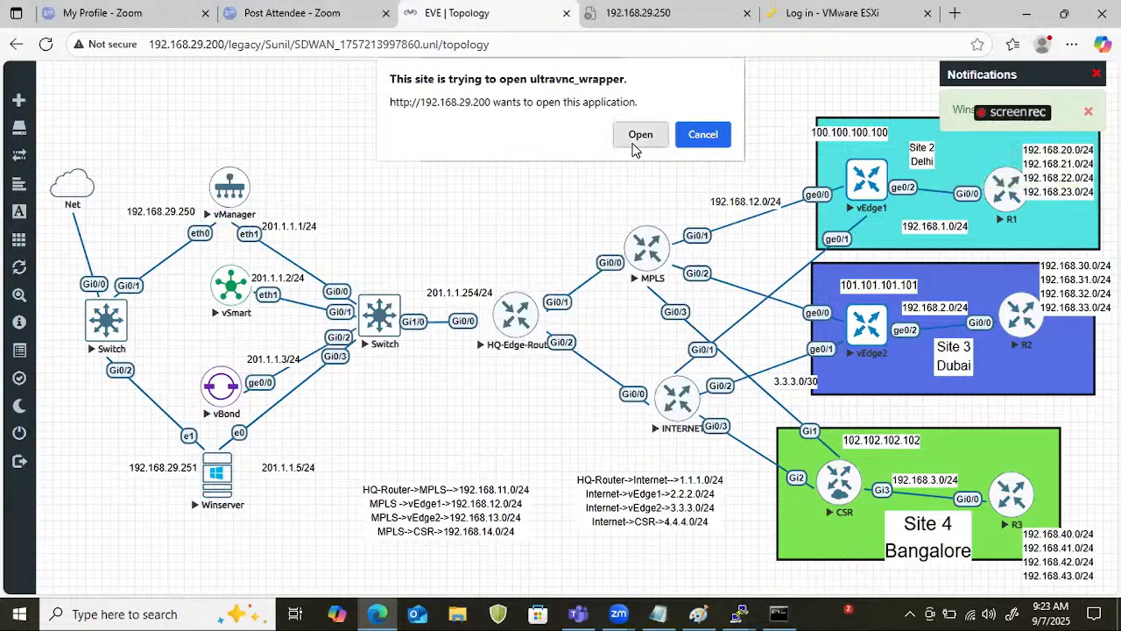
click(635, 141)
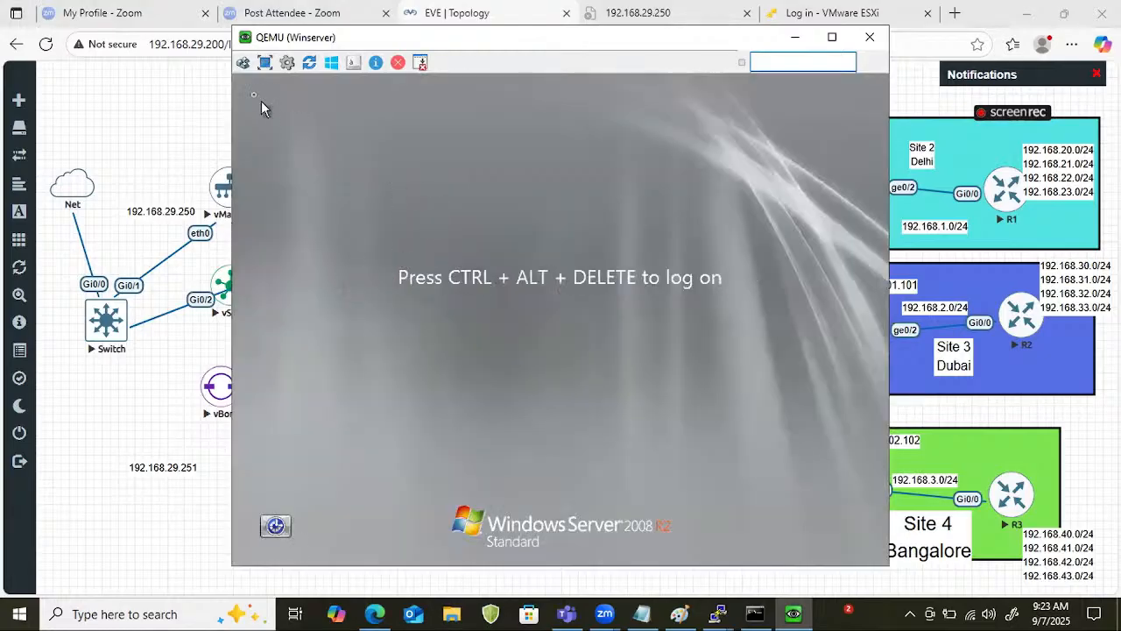
click(235, 69)
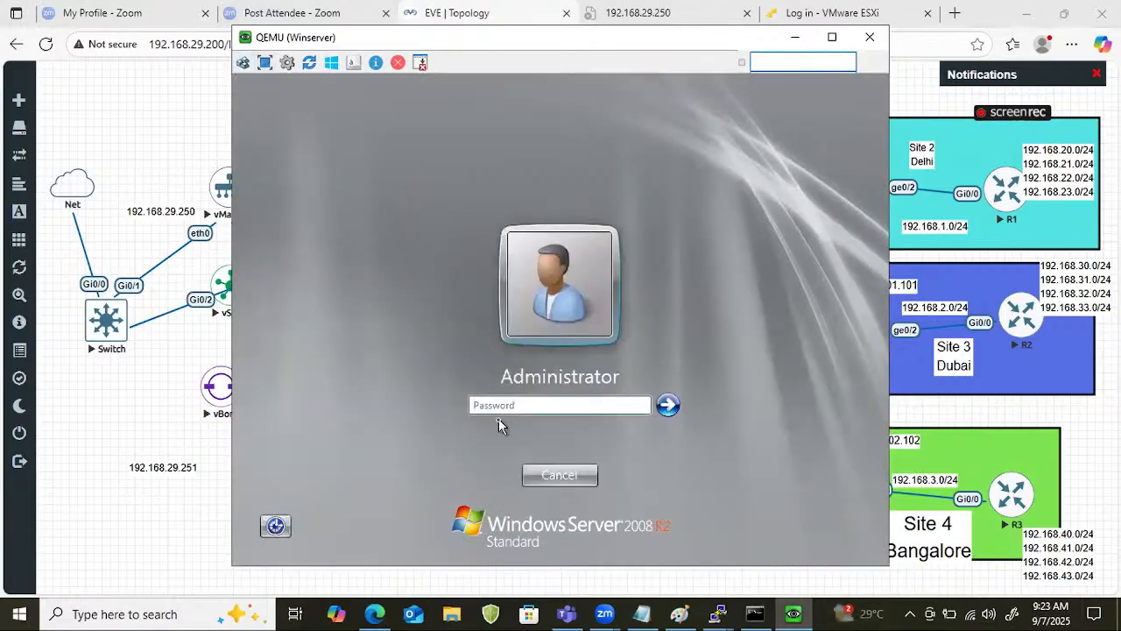
Log on to Winserver as Administrator with the account password.
click(499, 405)
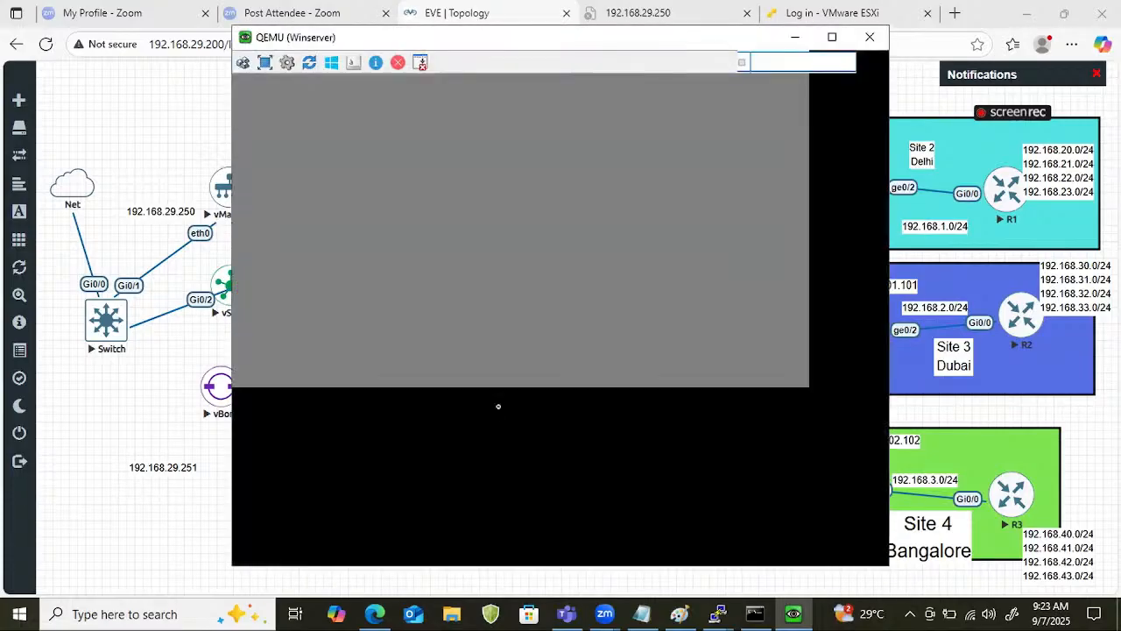
text(•)
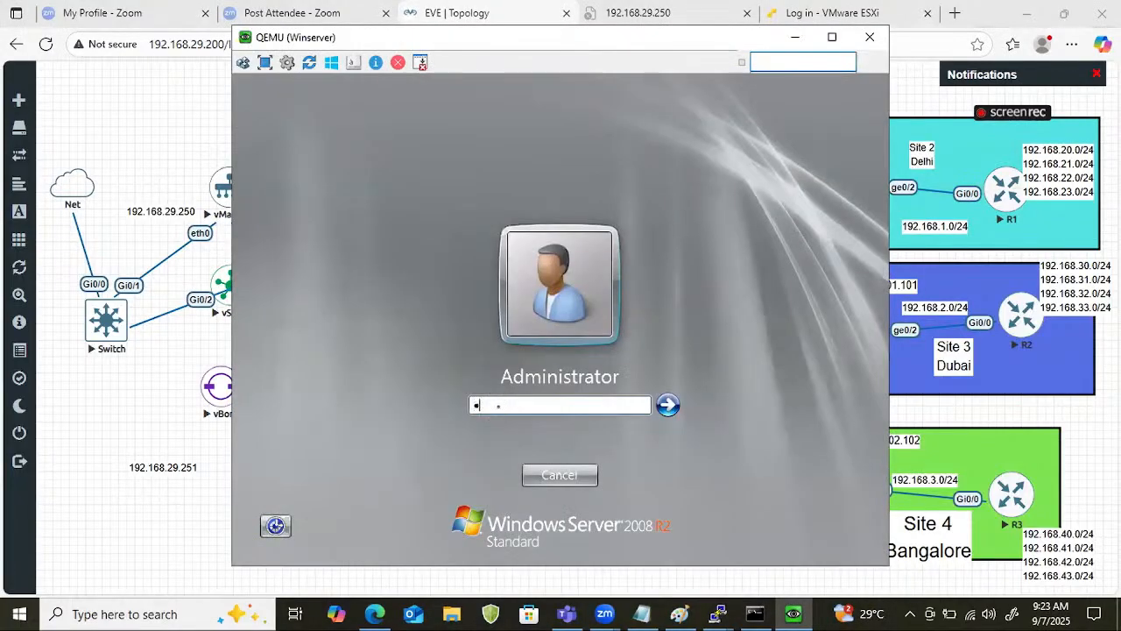
text(••••••)
key(Return)
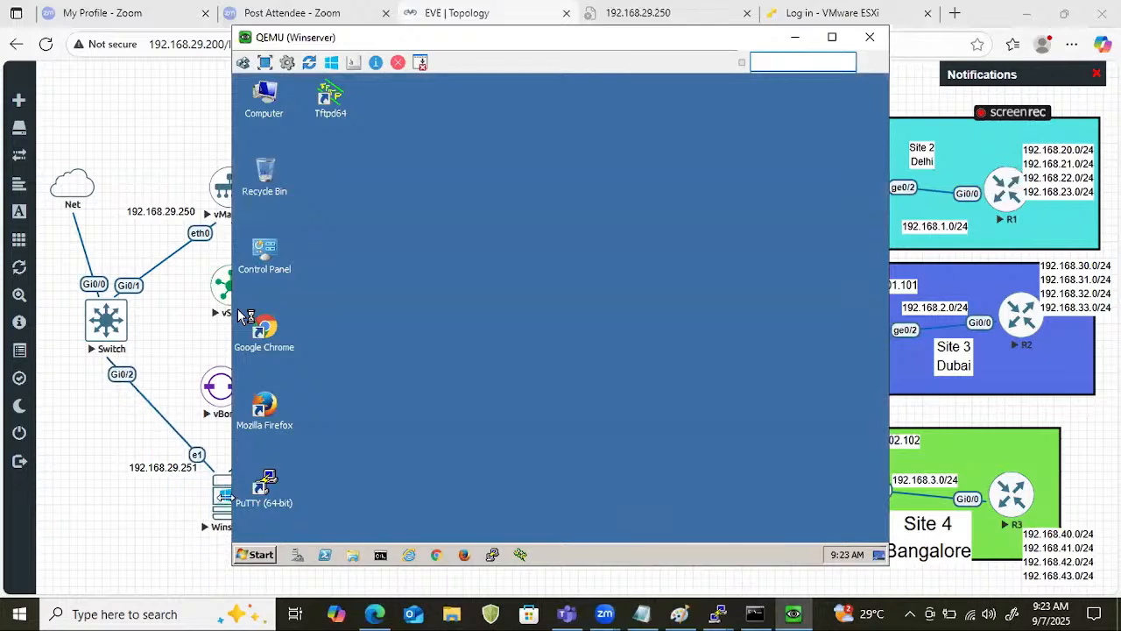
Close Server Manager in the Winserver console and postpone the requested restart.
click(224, 499)
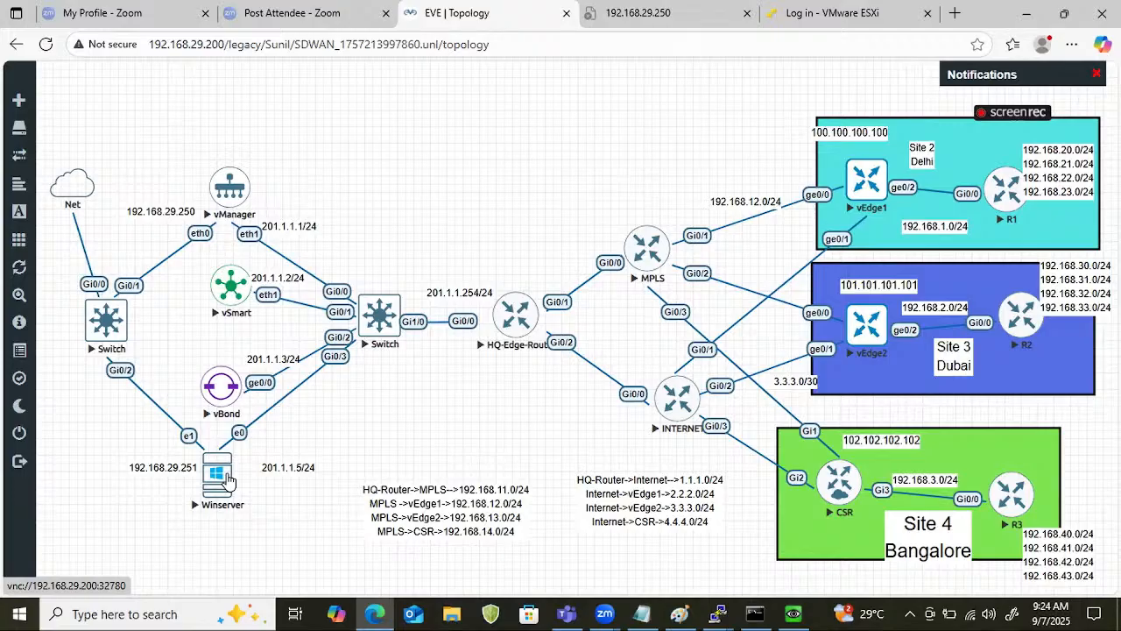
click(793, 613)
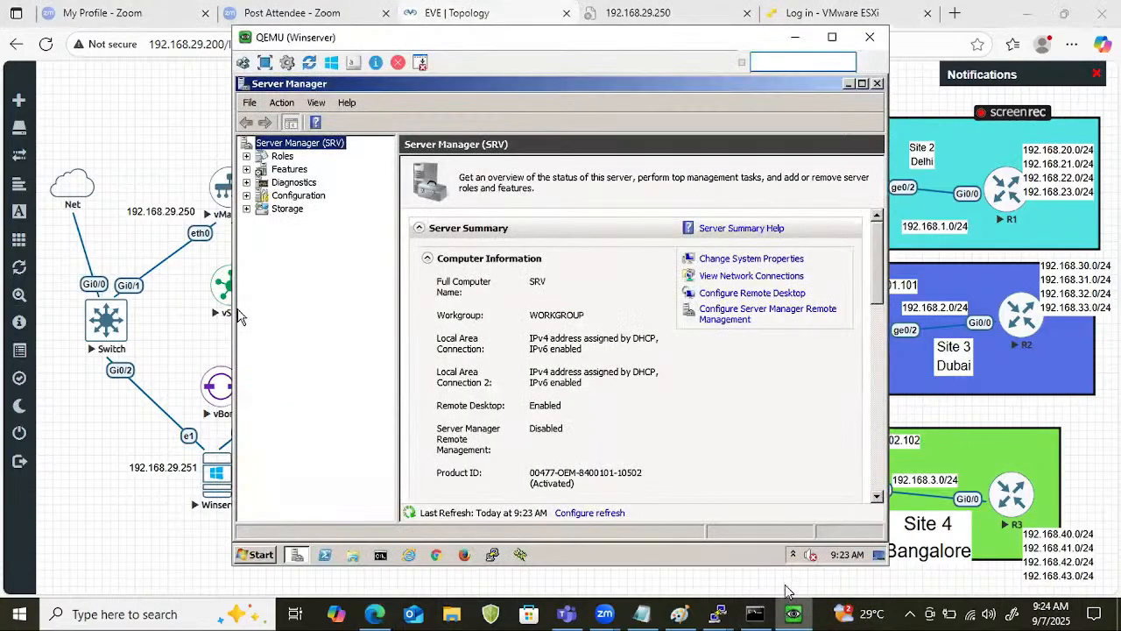
click(876, 84)
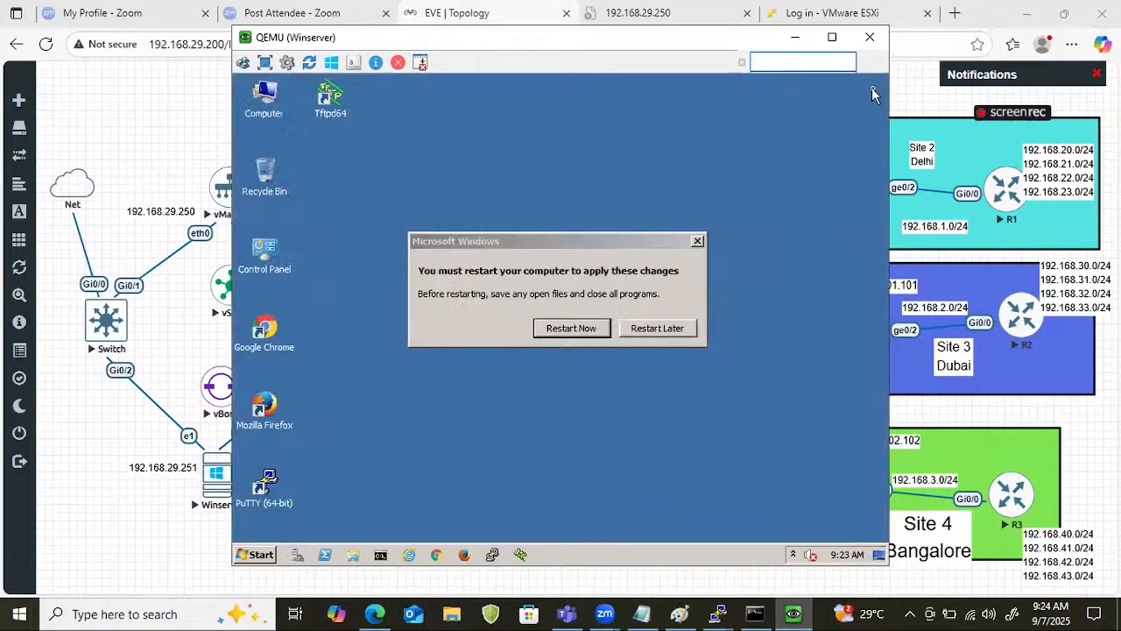
click(639, 326)
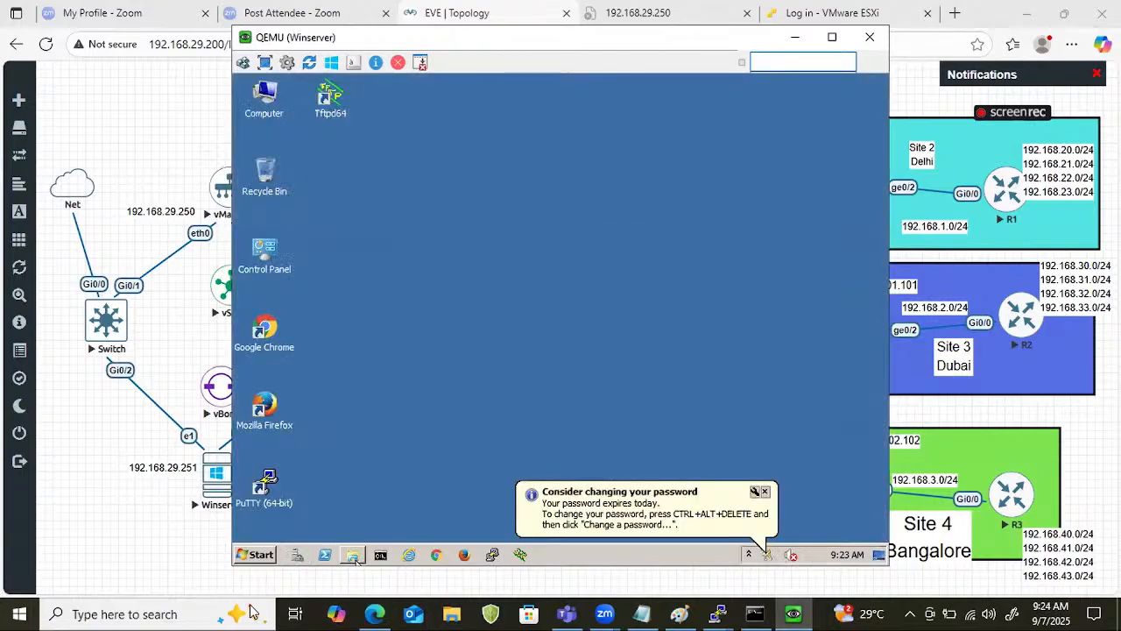
click(297, 555)
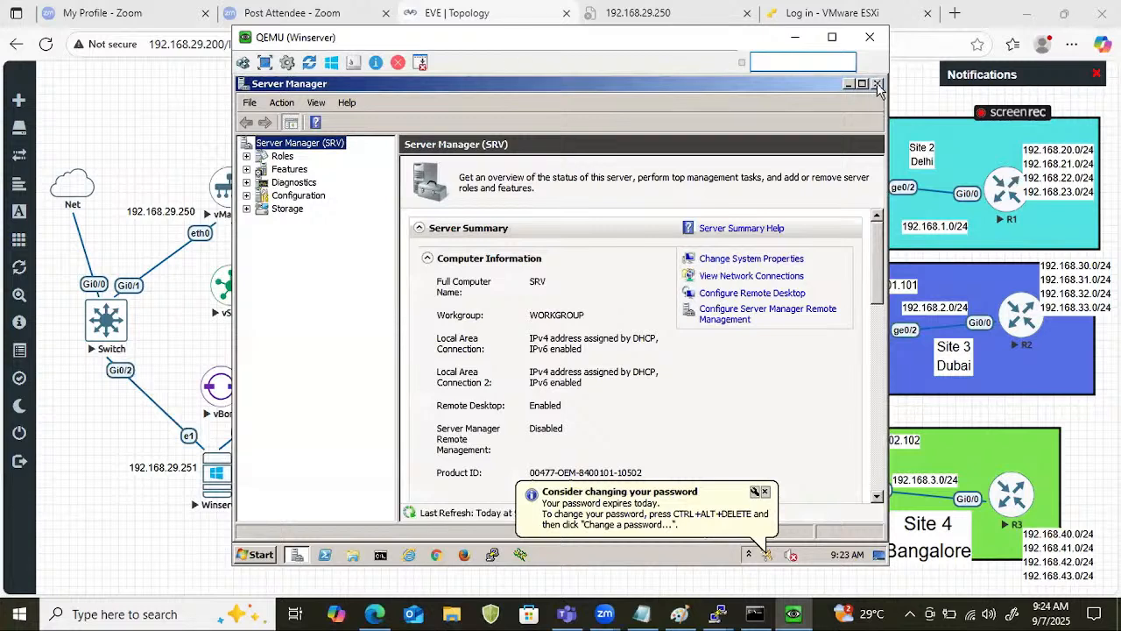
click(877, 84)
Open Winserver's Network Connections by running ncpa.cpl.
click(263, 555)
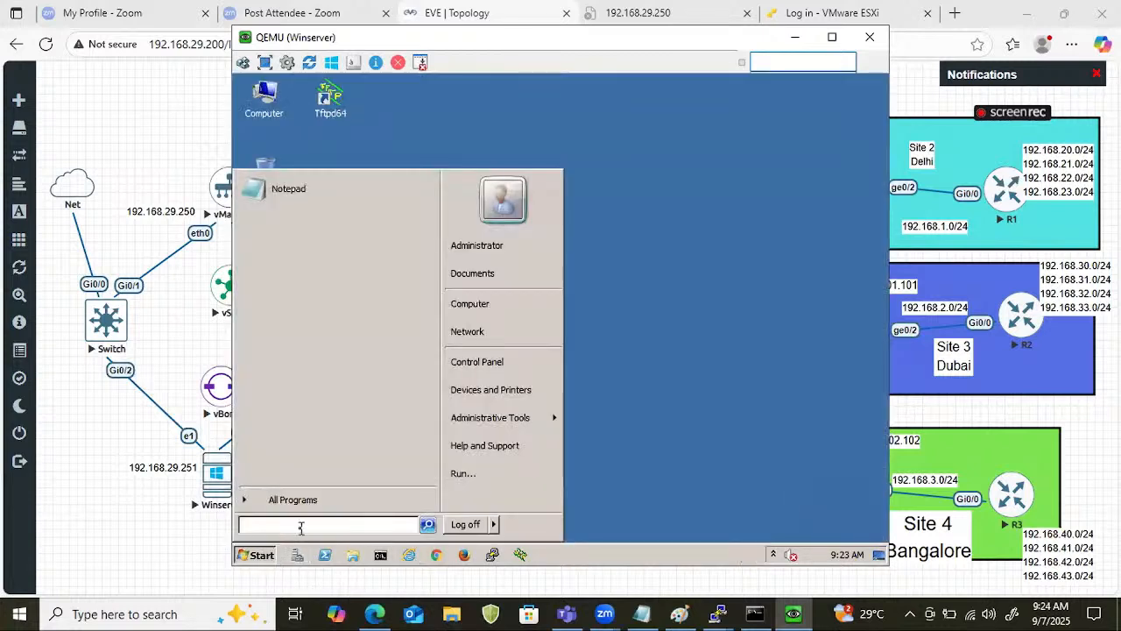
text(rn)
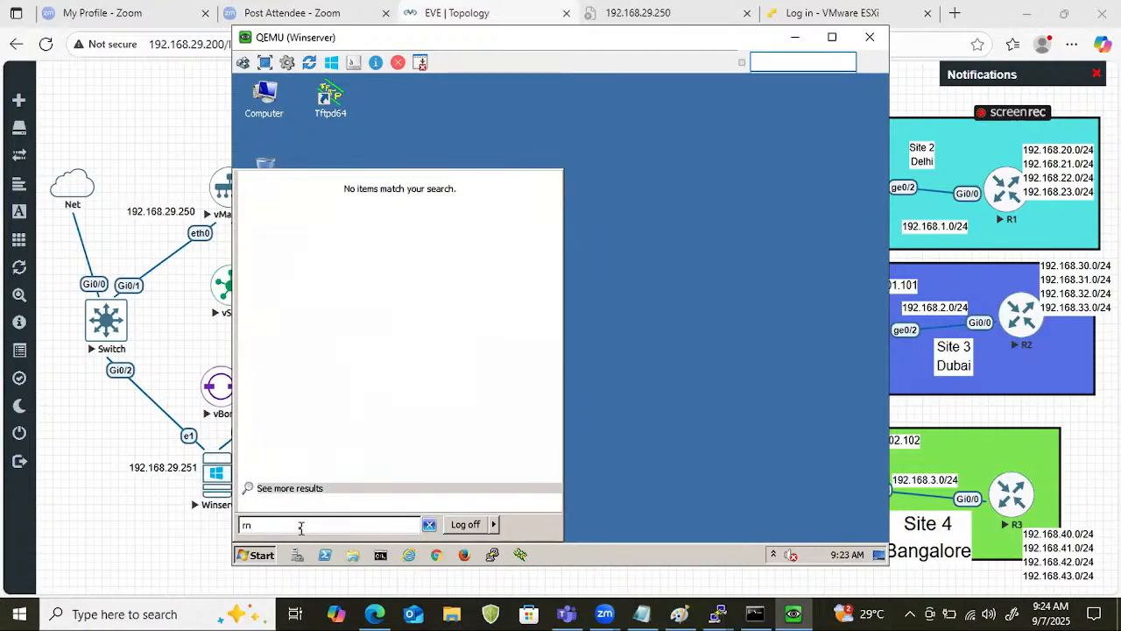
key(BackSpace)
key(BackSpace)
text(ncpa.cpl)
key(Return)
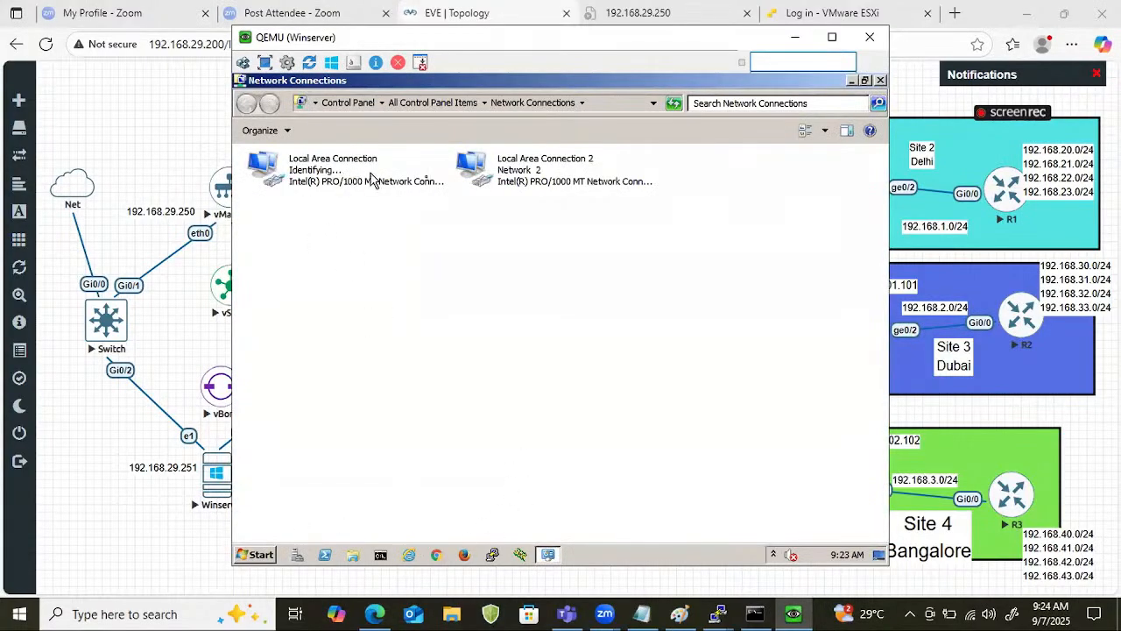
Open the TCP/IPv4 properties of Local Area Connection 2 and switch it to manual IP addressing.
right_click(532, 191)
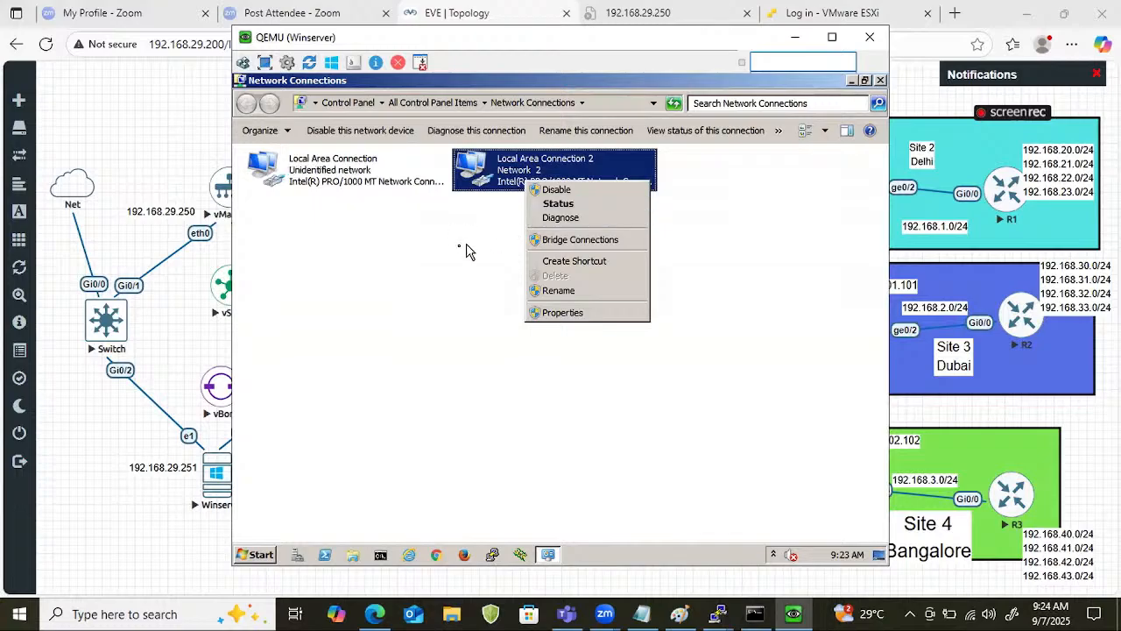
click(575, 317)
click(443, 325)
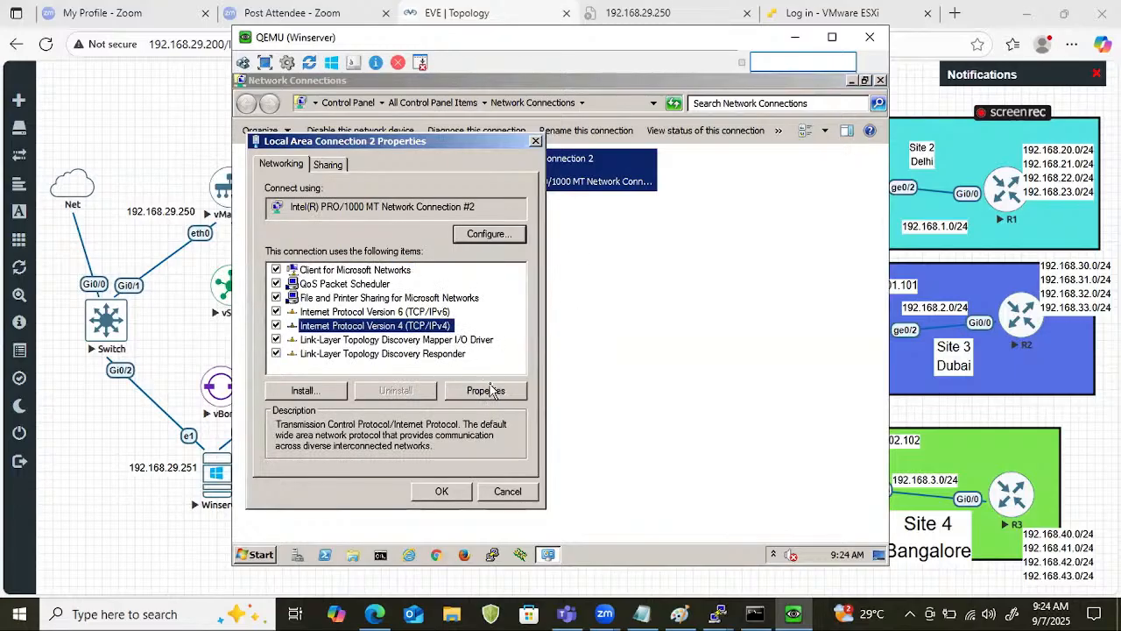
click(493, 391)
click(374, 301)
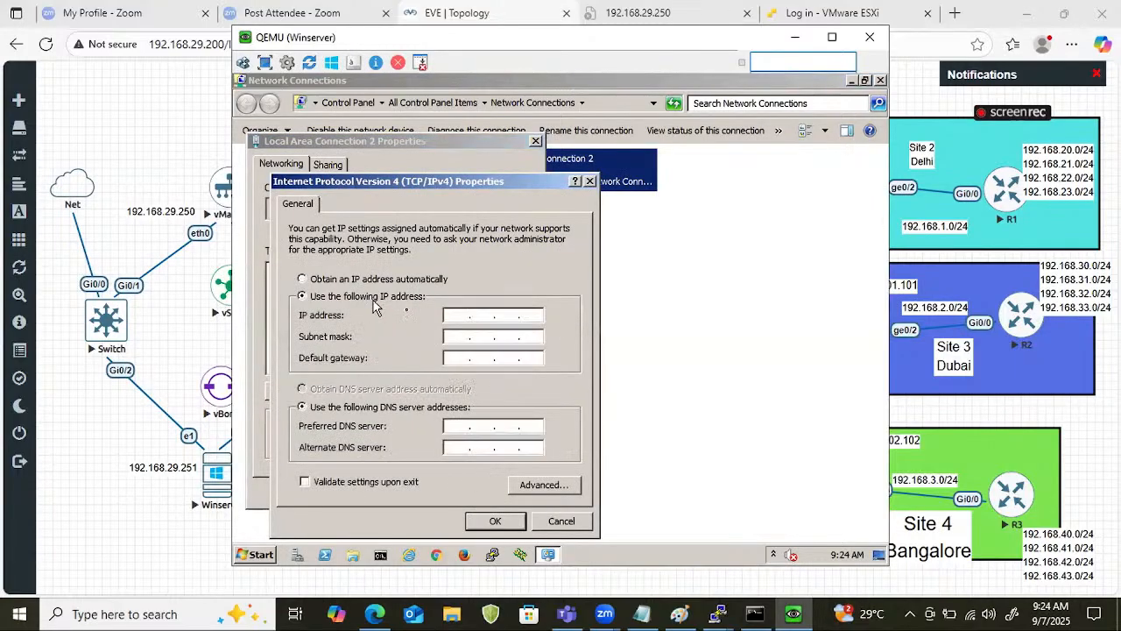
Give Local Area Connection 2 the IP address 192.168.29.251 with subnet mask 255.255.255.0 and save its settings.
click(446, 316)
text(192 . 168 . 29 . 251)
key(Tab)
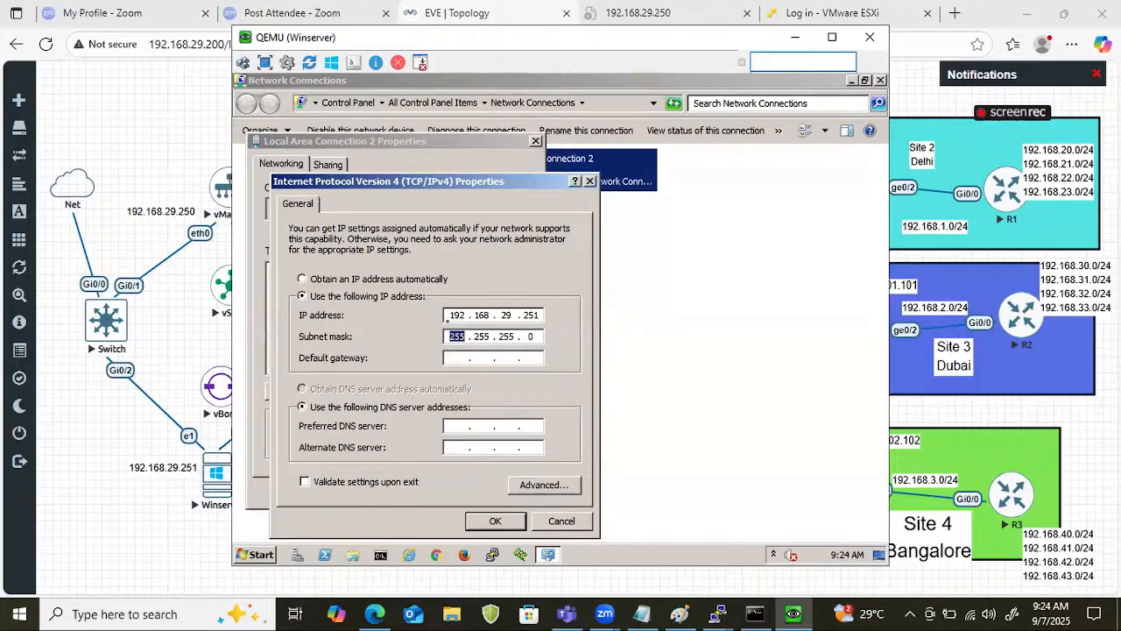
key(Tab)
click(493, 523)
click(440, 493)
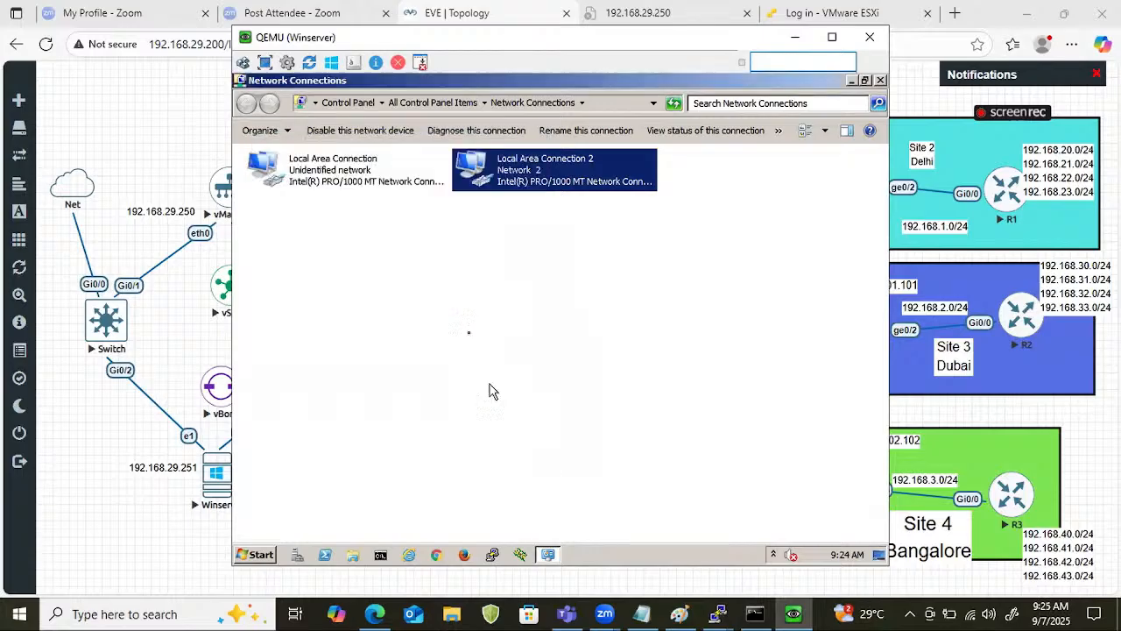
Open the TCP/IPv4 properties of the first Local Area Connection and switch it to manual IP addressing.
right_click(379, 184)
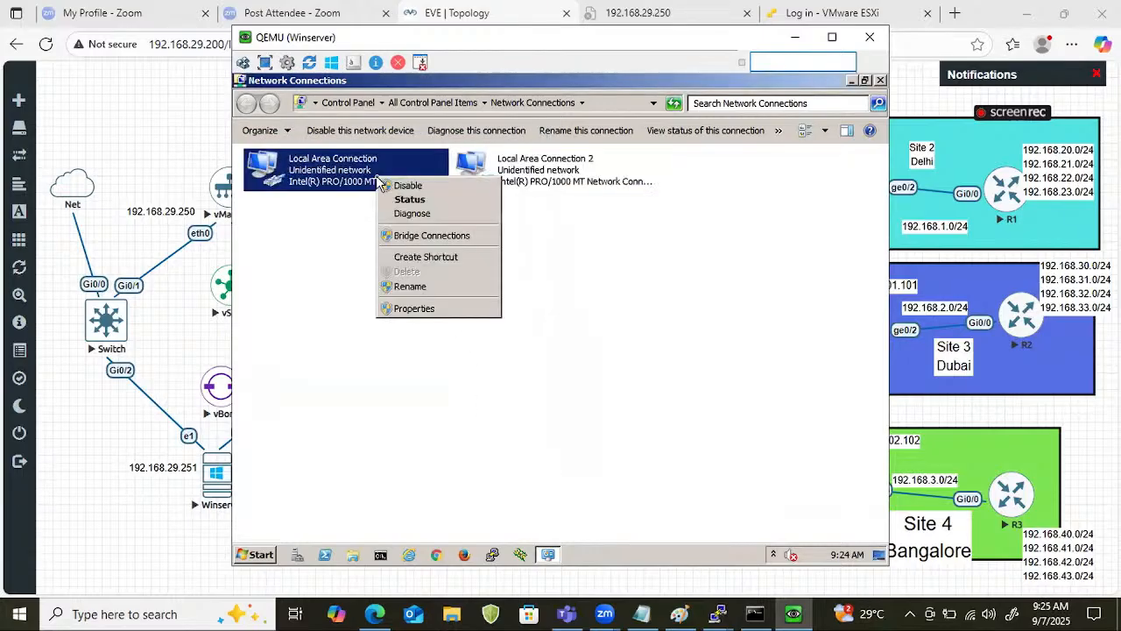
click(412, 309)
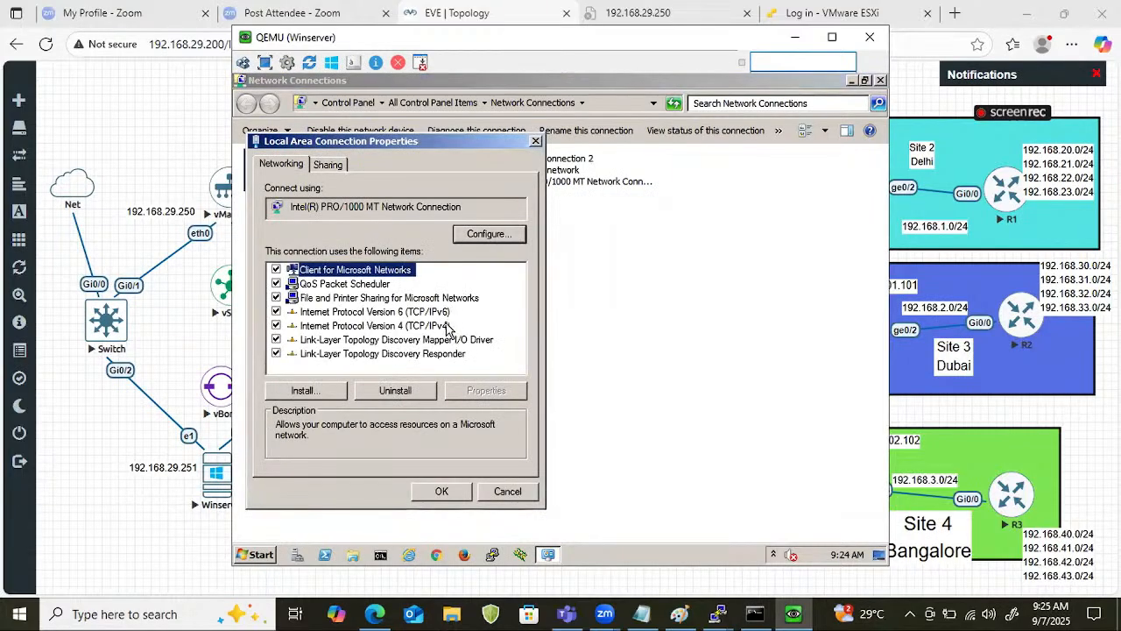
click(448, 326)
click(487, 390)
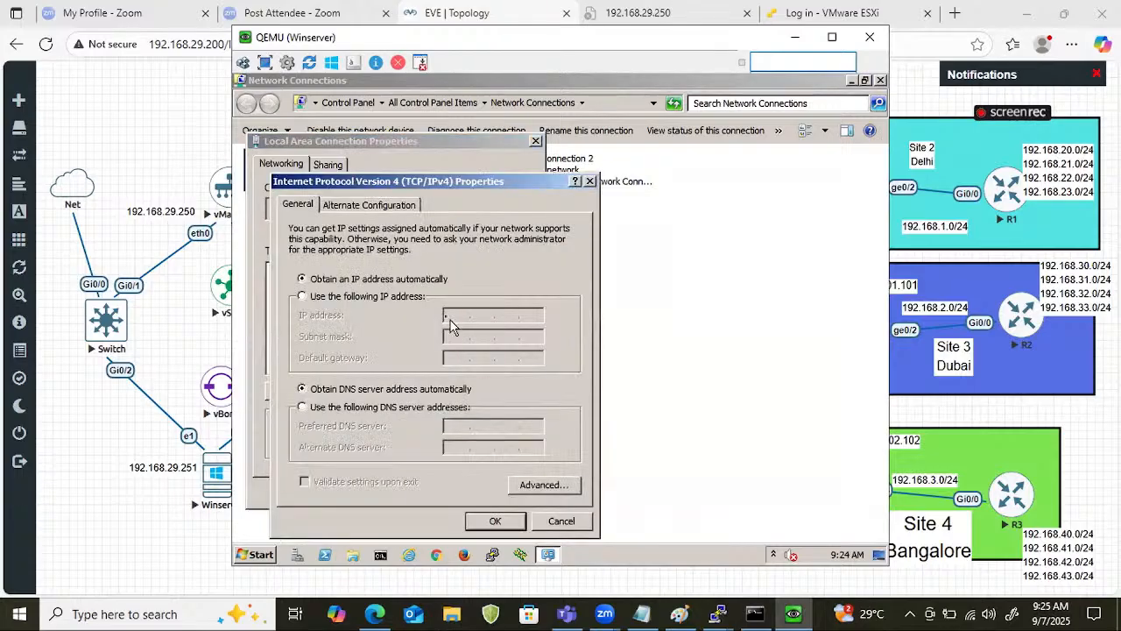
click(406, 295)
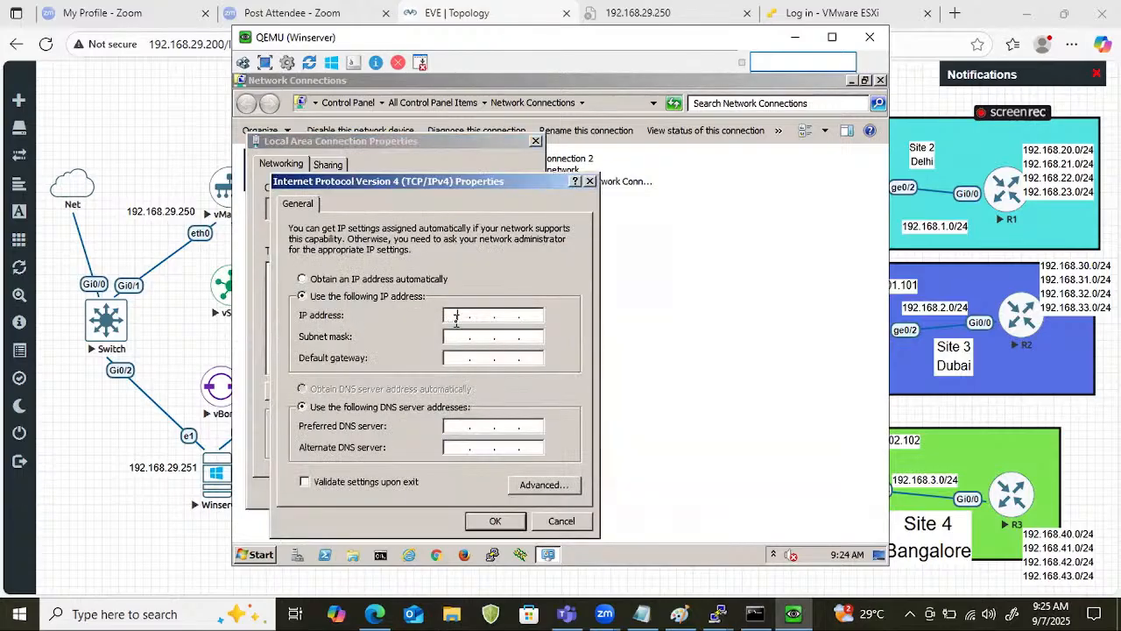
Set the first Local Area Connection's IP address to 201.1.1.5 with subnet mask 255.255.255.0.
click(455, 320)
text(192 . 168 . 2)
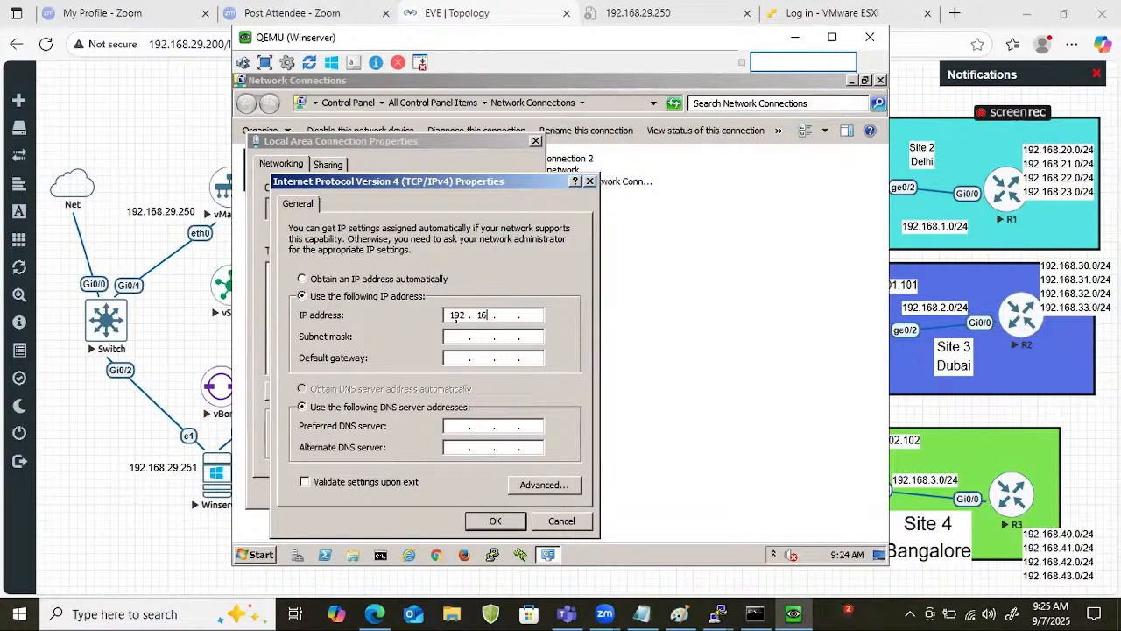
text(9 . 201)
key(BackSpace)
key(BackSpace)
key(BackSpace)
key(BackSpace)
key(BackSpace)
key(BackSpace)
key(BackSpace)
key(BackSpace)
key(BackSpace)
key(BackSpace)
key(BackSpace)
key(BackSpace)
text(201 . 1 . 1 . 5)
key(Tab)
Save the first Local Area Connection with default gateway 201.1.1.254 and close Network Connections.
click(460, 357)
text(201 . 1 . 1 . 254)
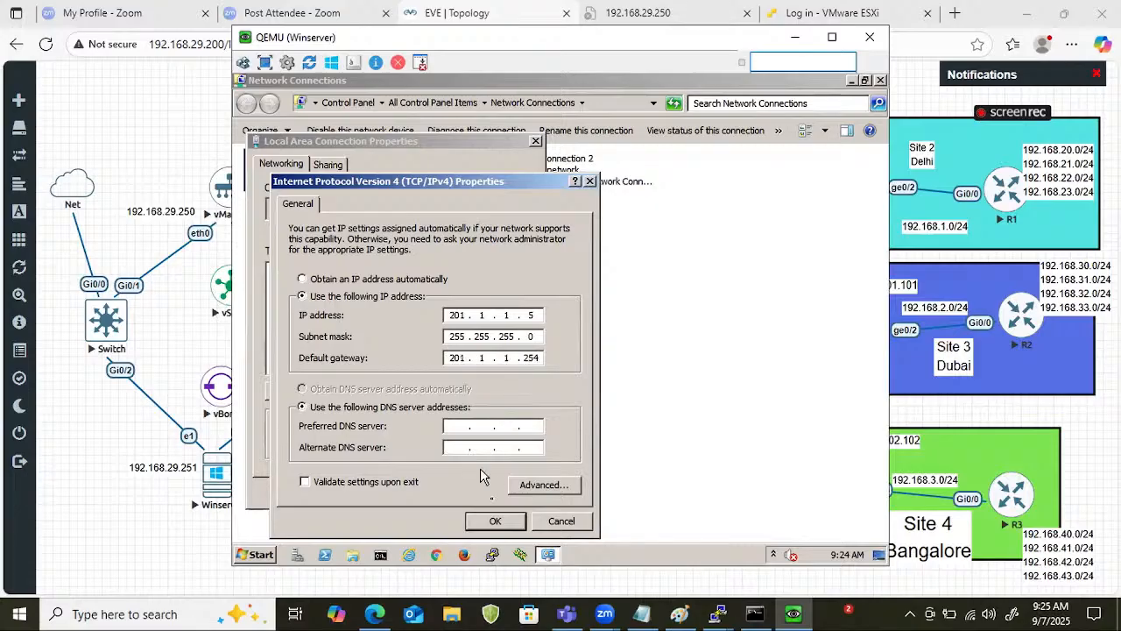
click(490, 523)
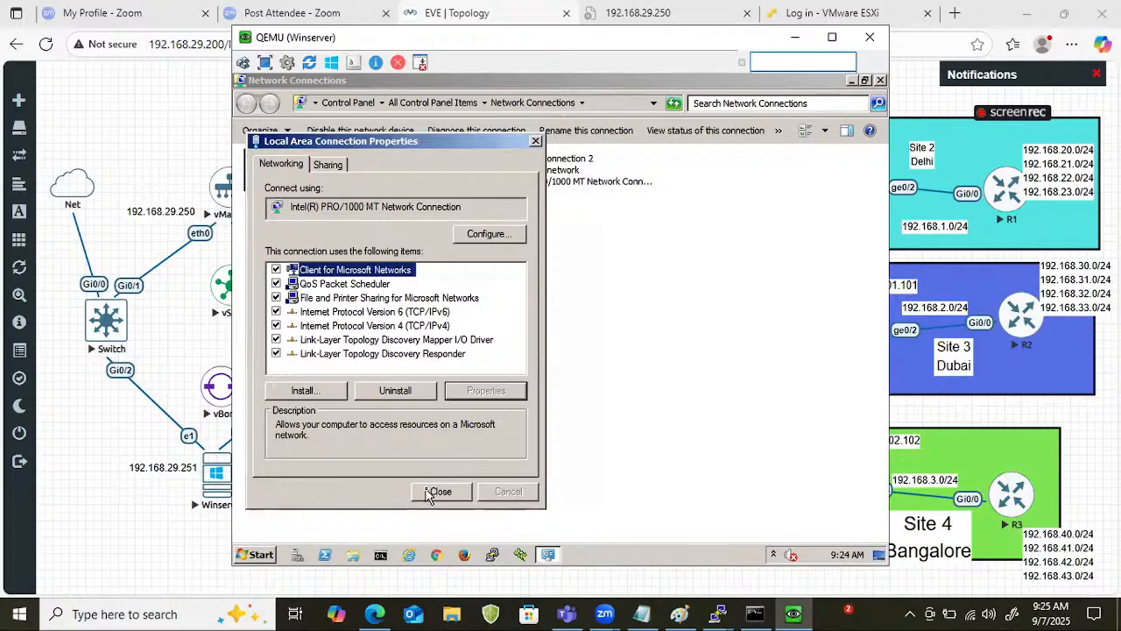
click(431, 488)
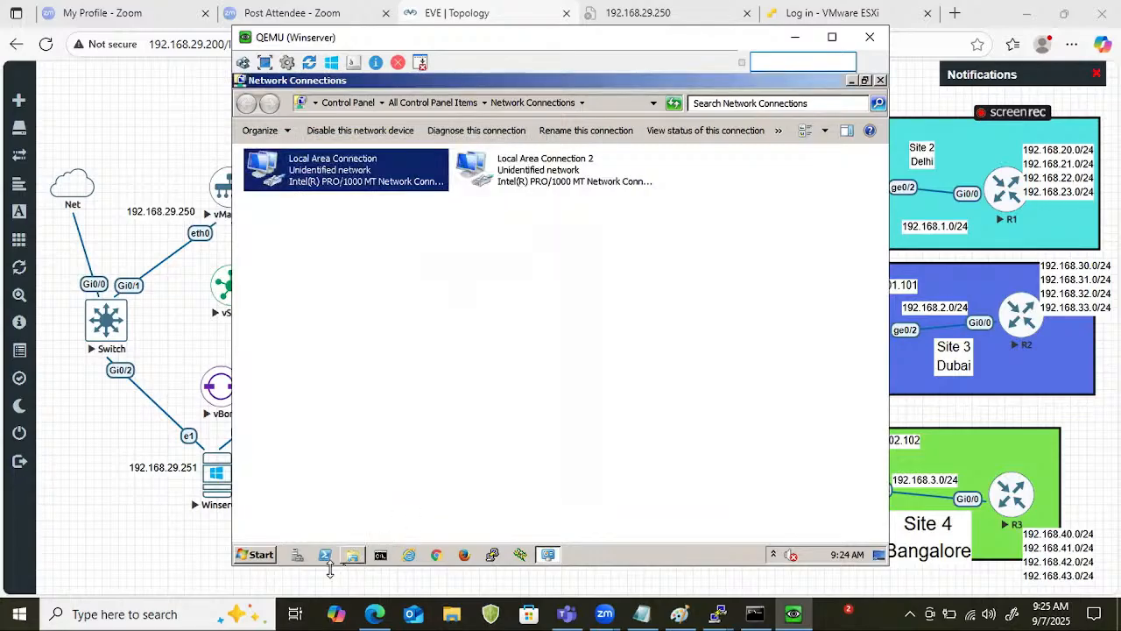
click(867, 80)
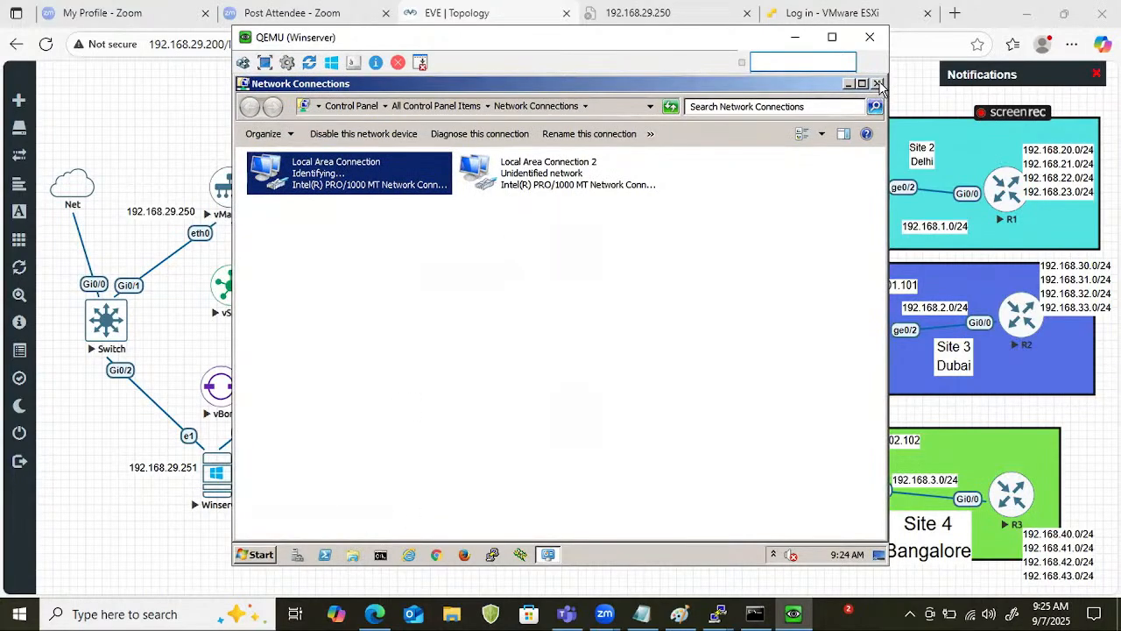
click(878, 84)
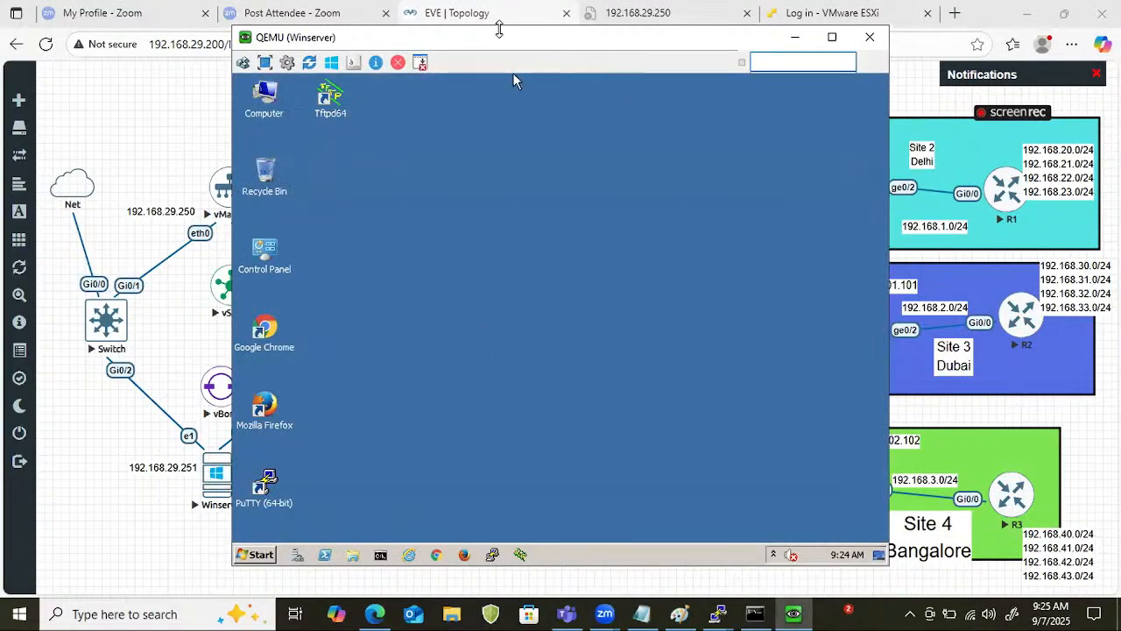
Search for the firewall settings on Winserver and open Windows Firewall.
drag(484, 43, 768, 46)
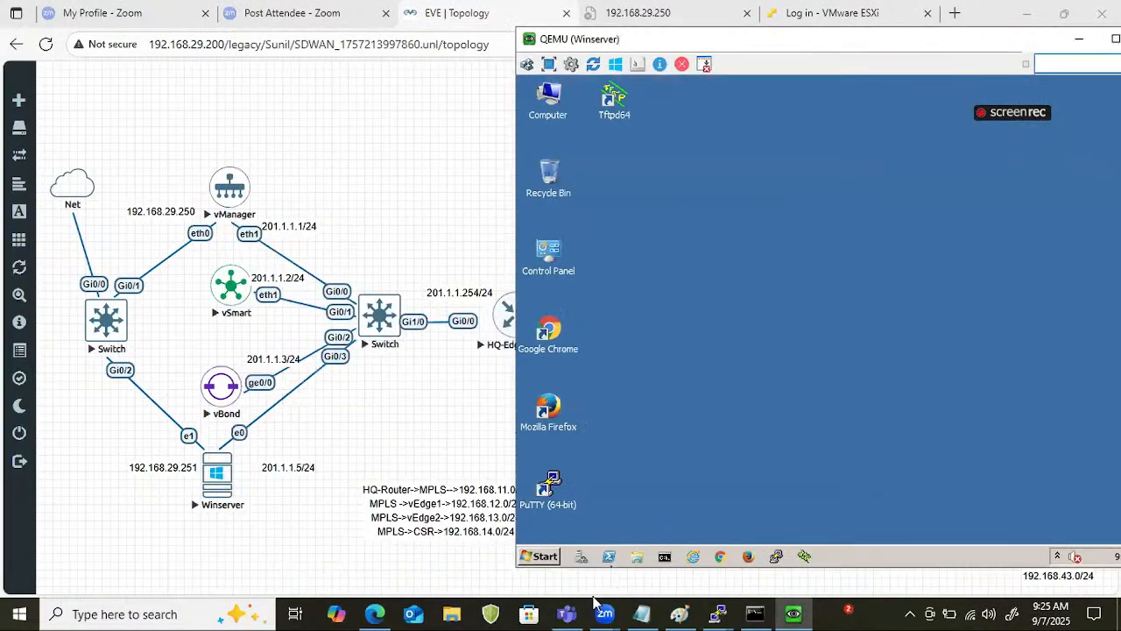
click(543, 557)
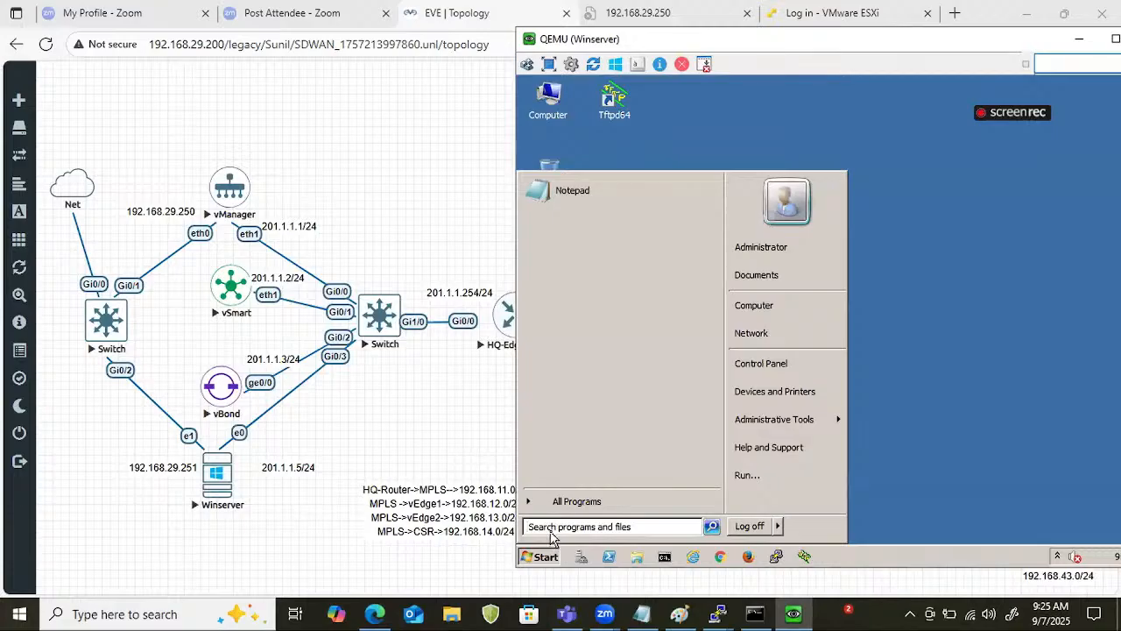
text(firew)
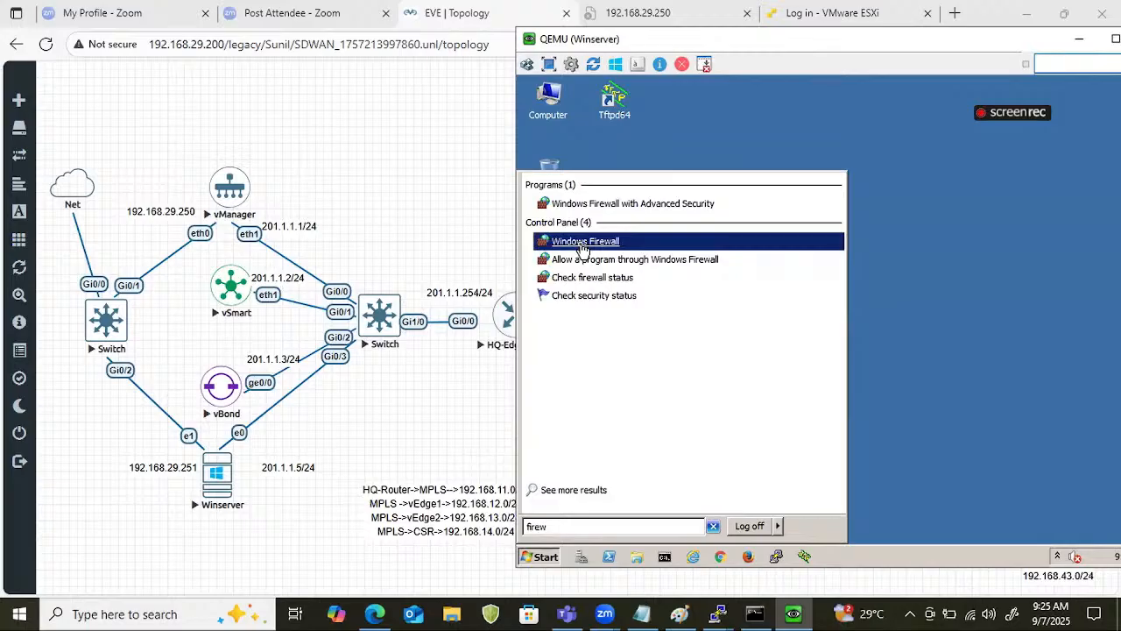
click(584, 241)
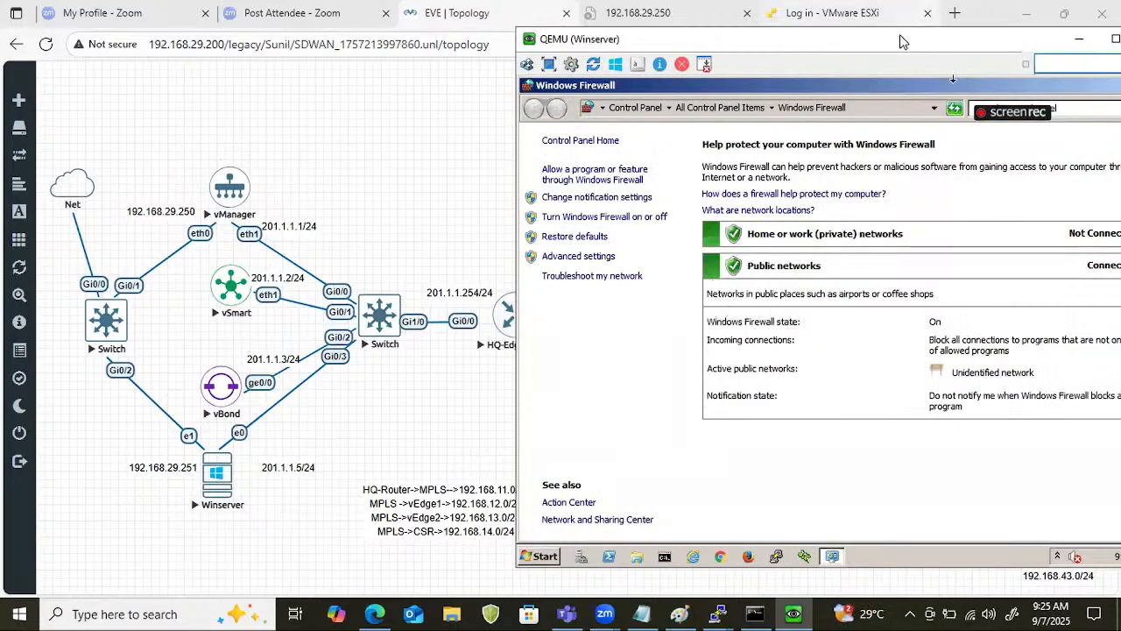
drag(901, 47, 717, 53)
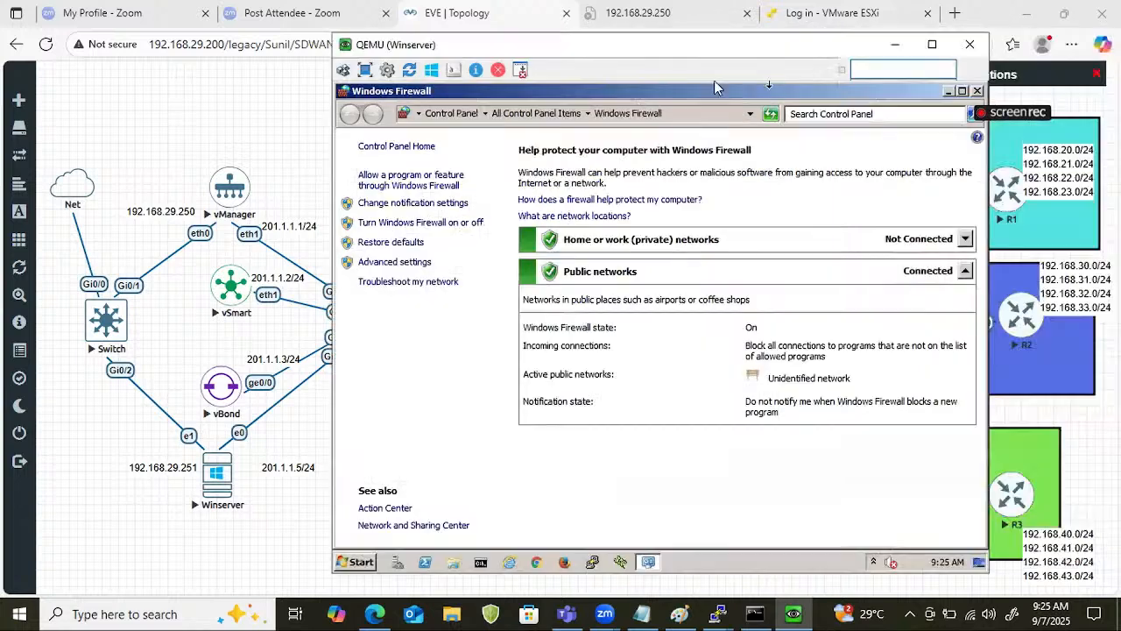
Turn off Windows Firewall for both the private and public network locations and close its window.
click(374, 224)
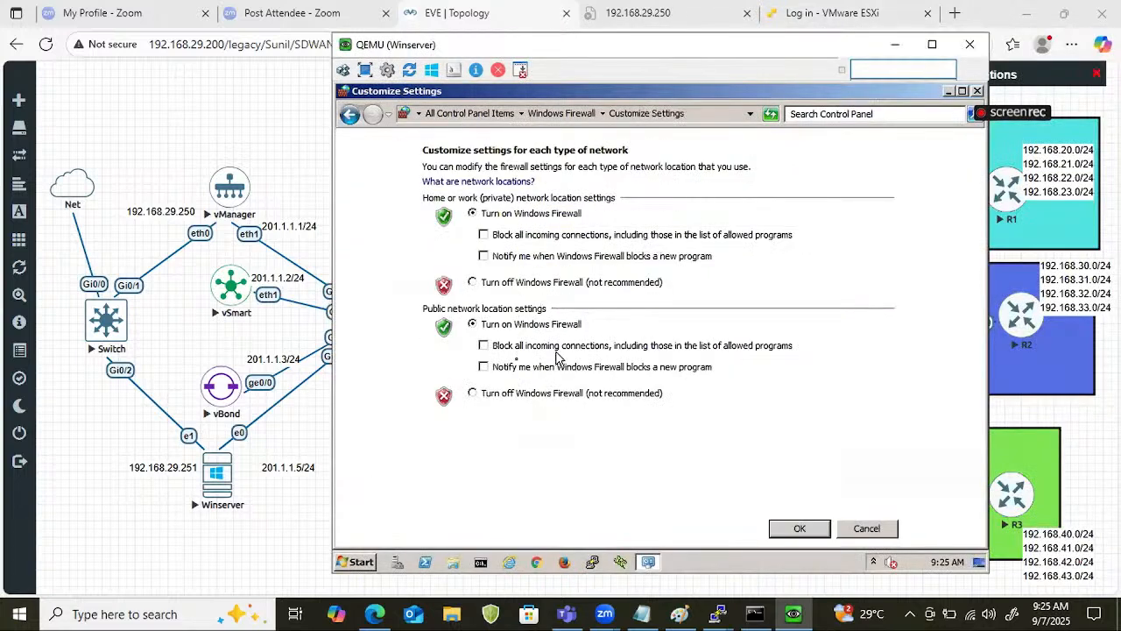
click(485, 394)
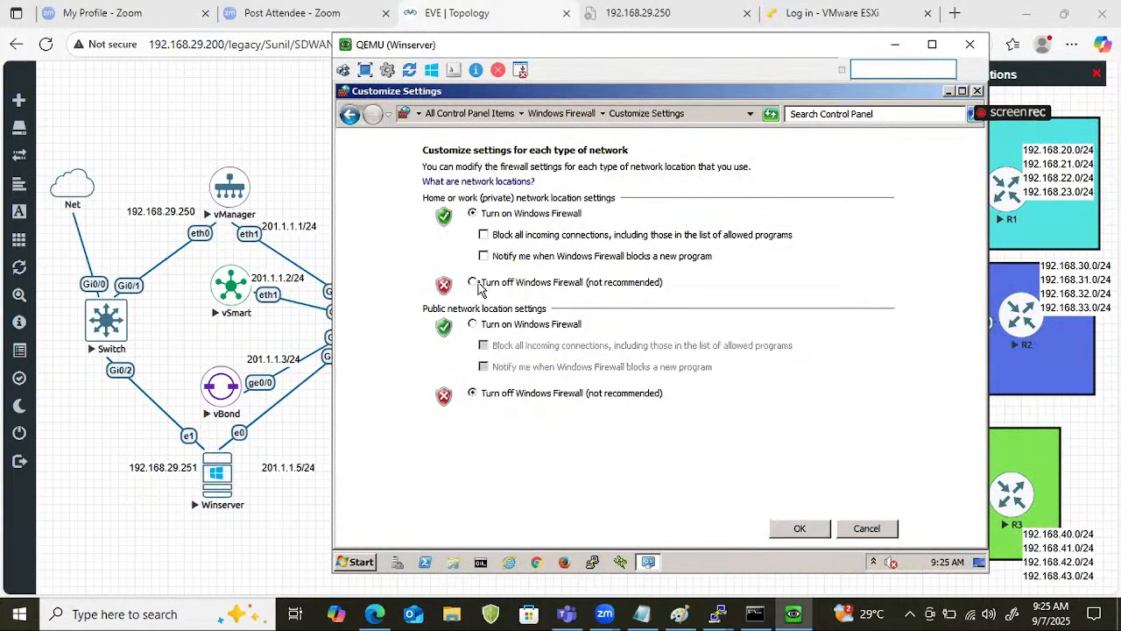
click(477, 283)
click(792, 530)
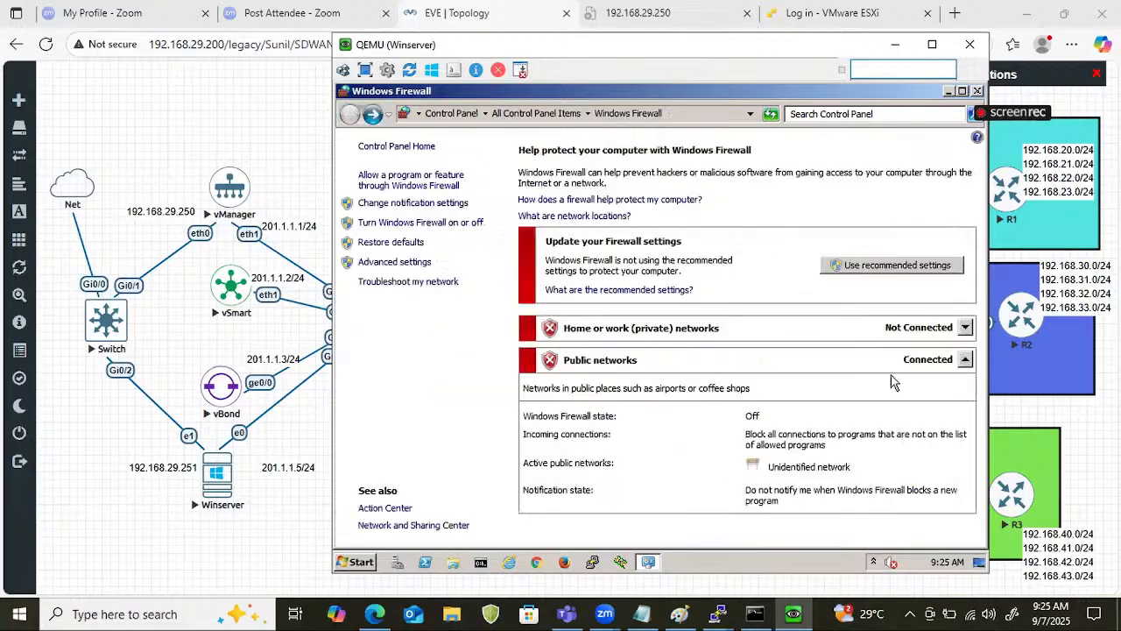
click(978, 91)
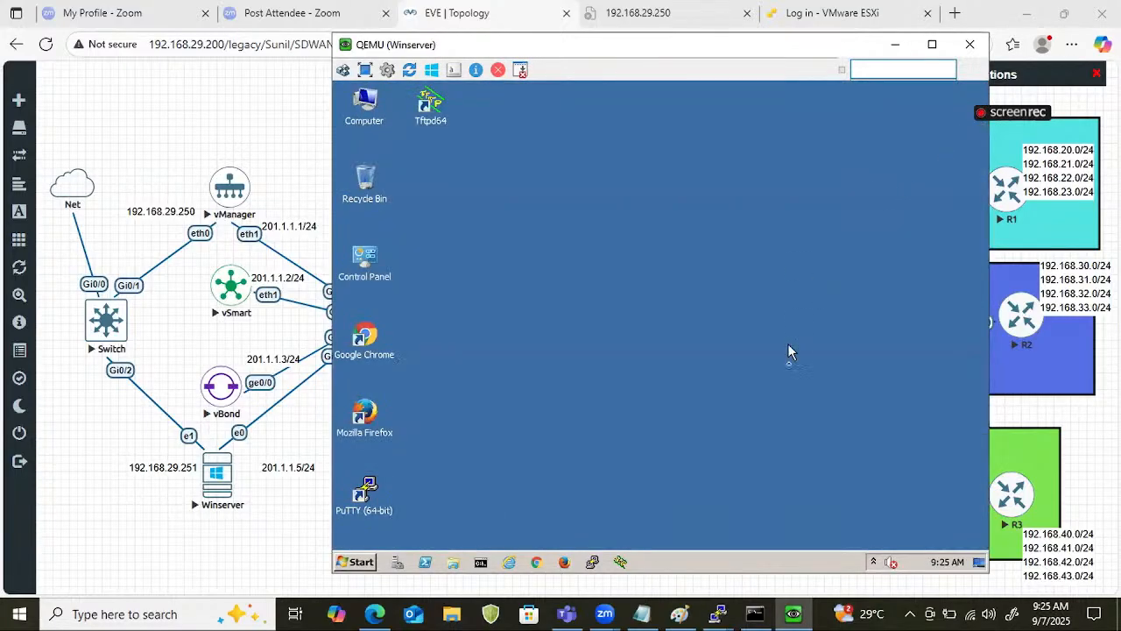
Change Winserver's time zone to (UTC+05:30) Chennai, Kolkata, Mumbai, New Delhi and save the date and time settings.
click(944, 565)
click(893, 531)
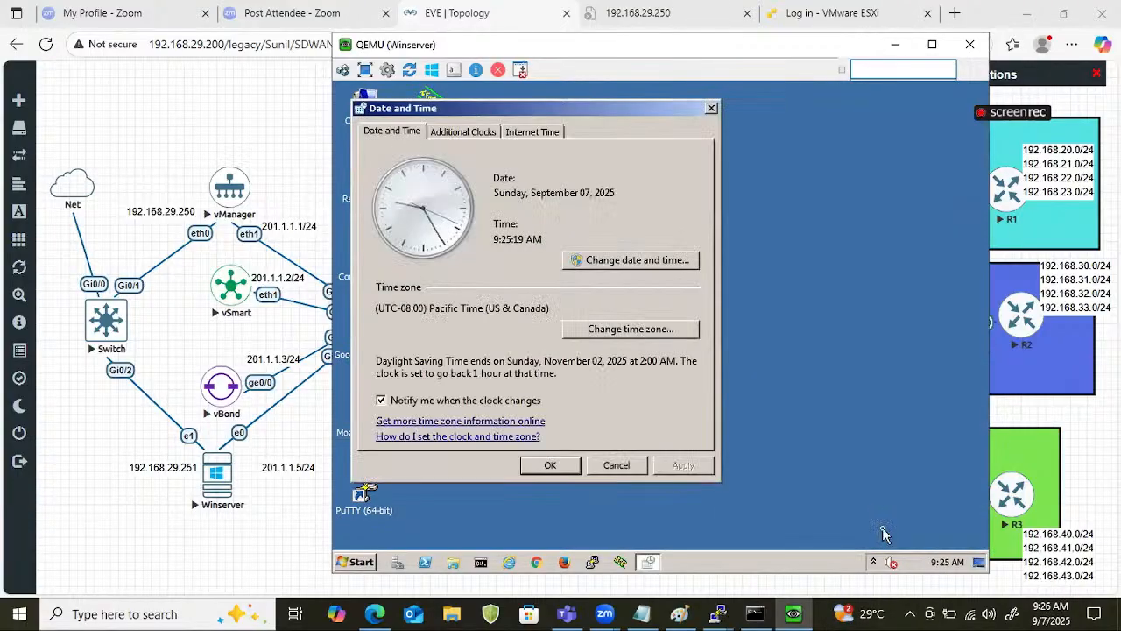
click(645, 333)
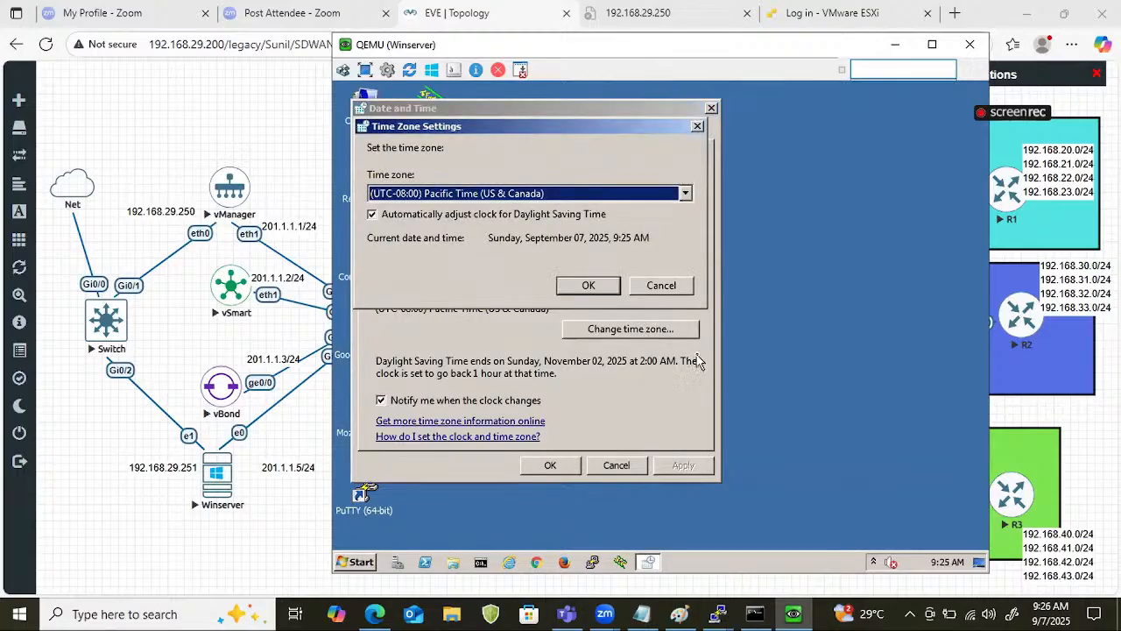
click(682, 194)
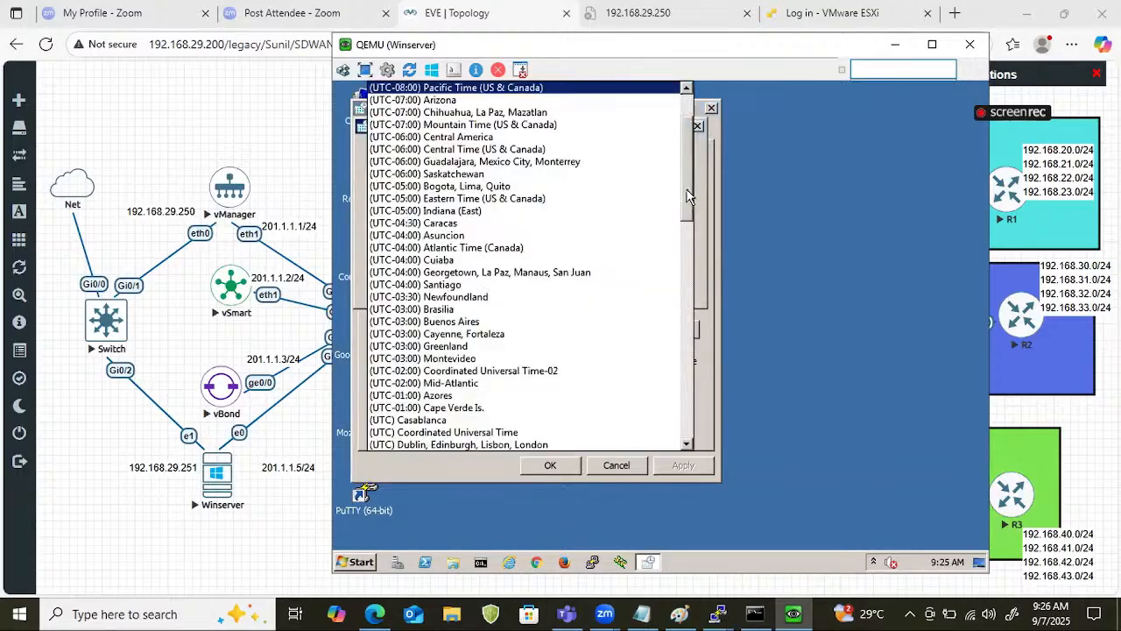
scroll(596, 263, down, 3)
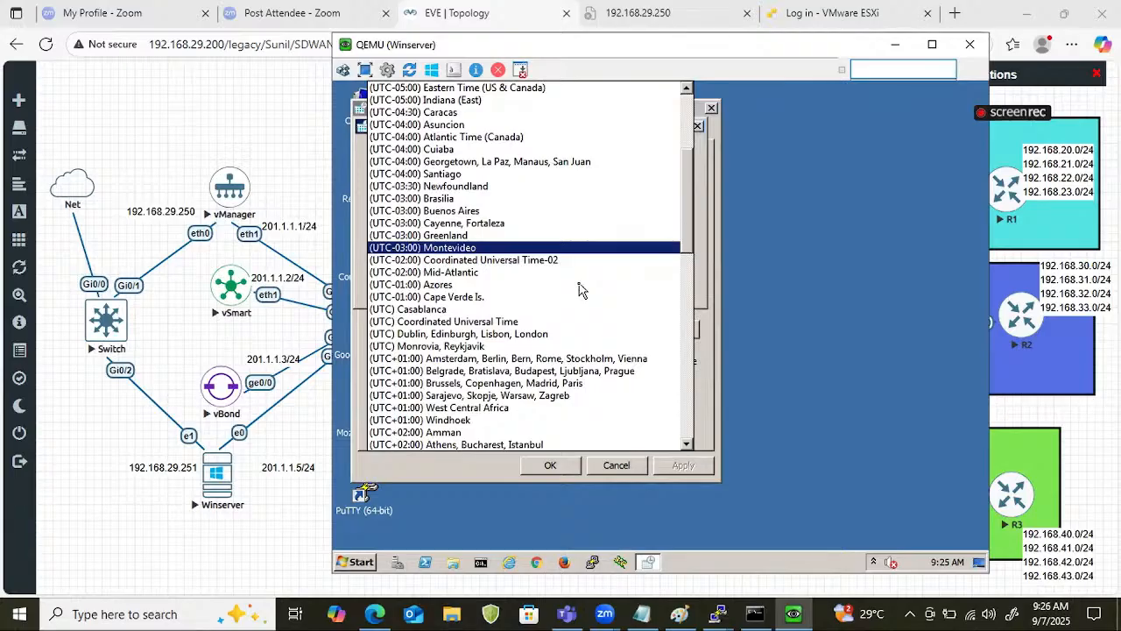
scroll(578, 291, down, 10)
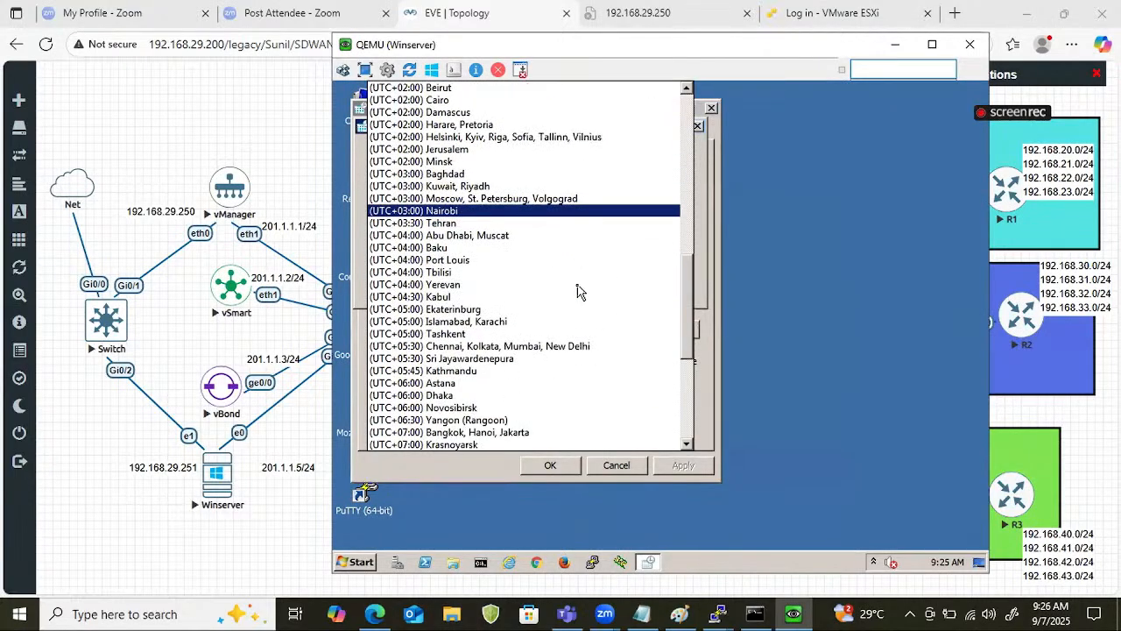
click(538, 348)
click(610, 453)
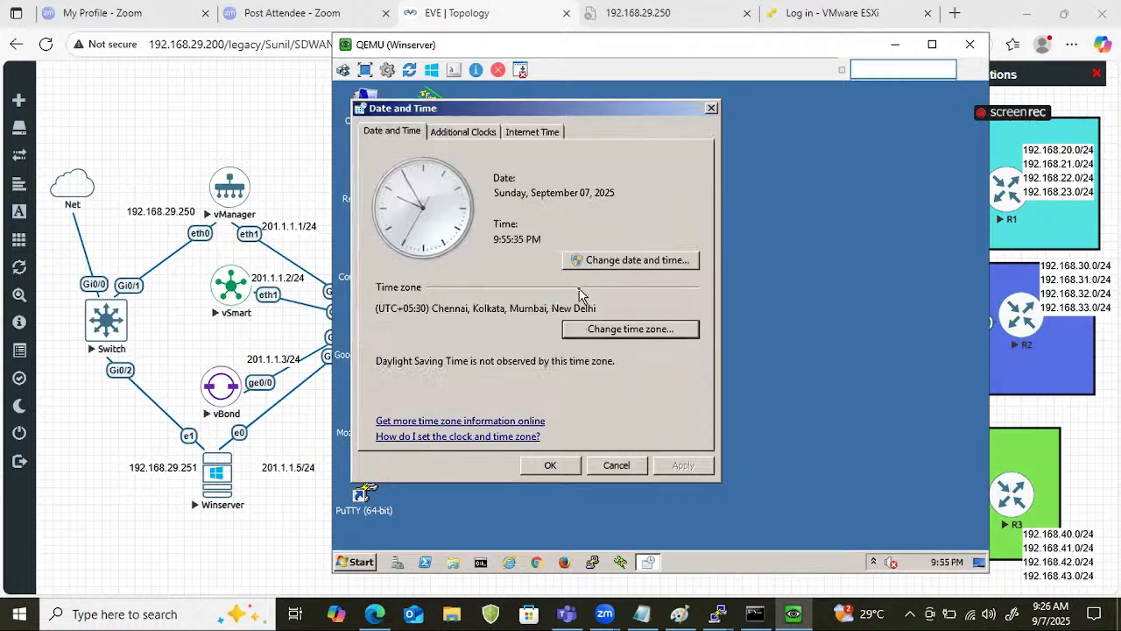
click(554, 465)
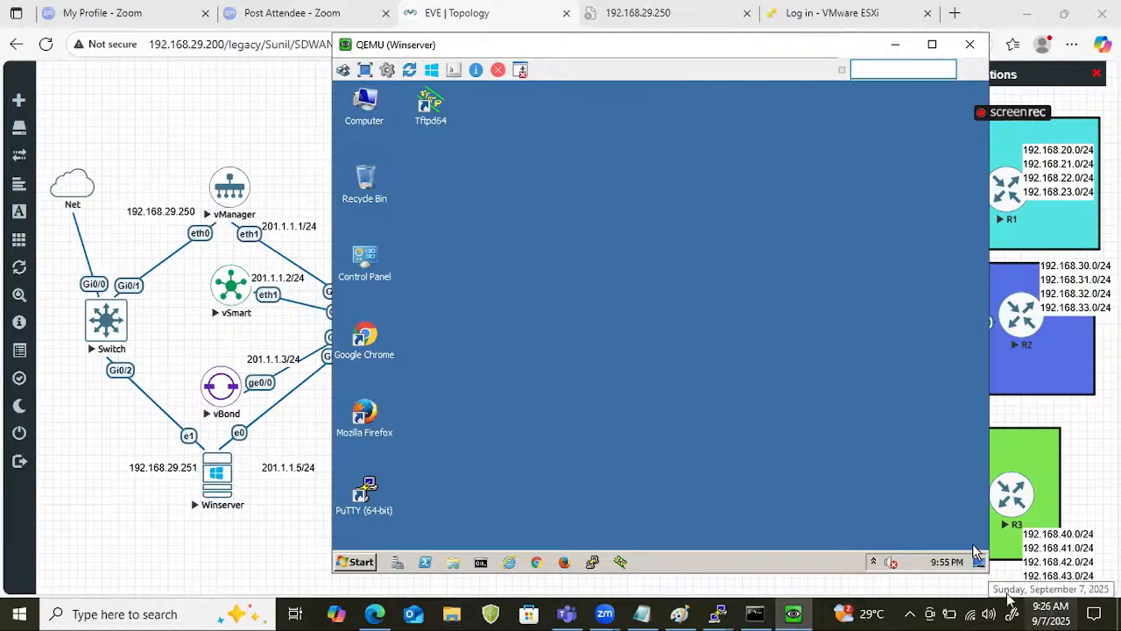
mouse_move(949, 567)
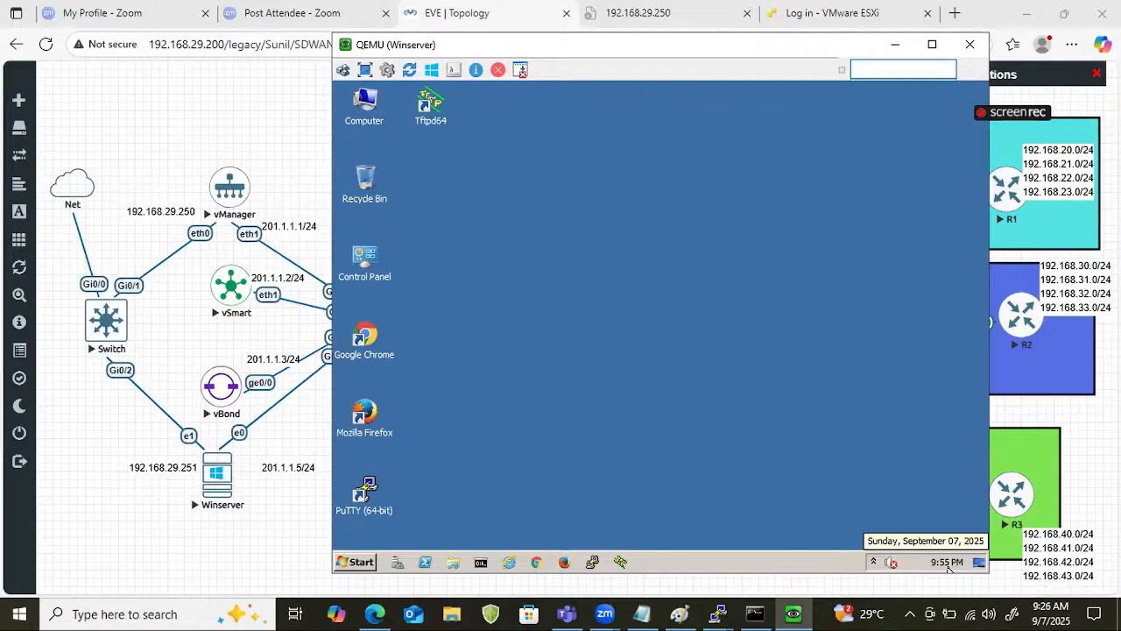
Review Winserver's date, time and time zone in the Date and Time settings and close them.
click(949, 564)
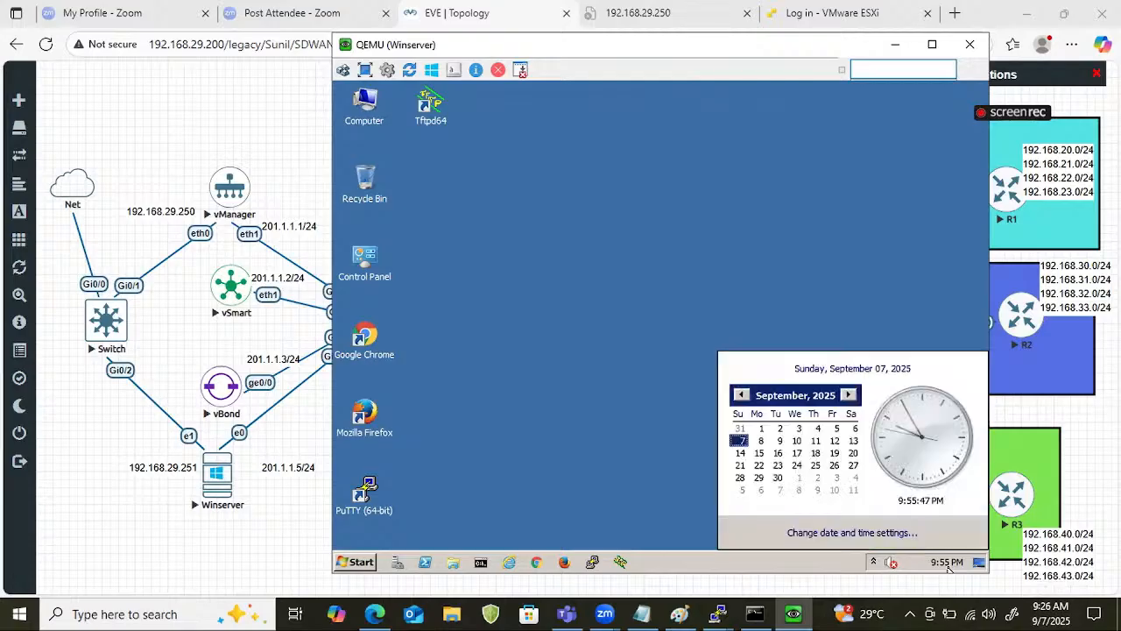
click(879, 533)
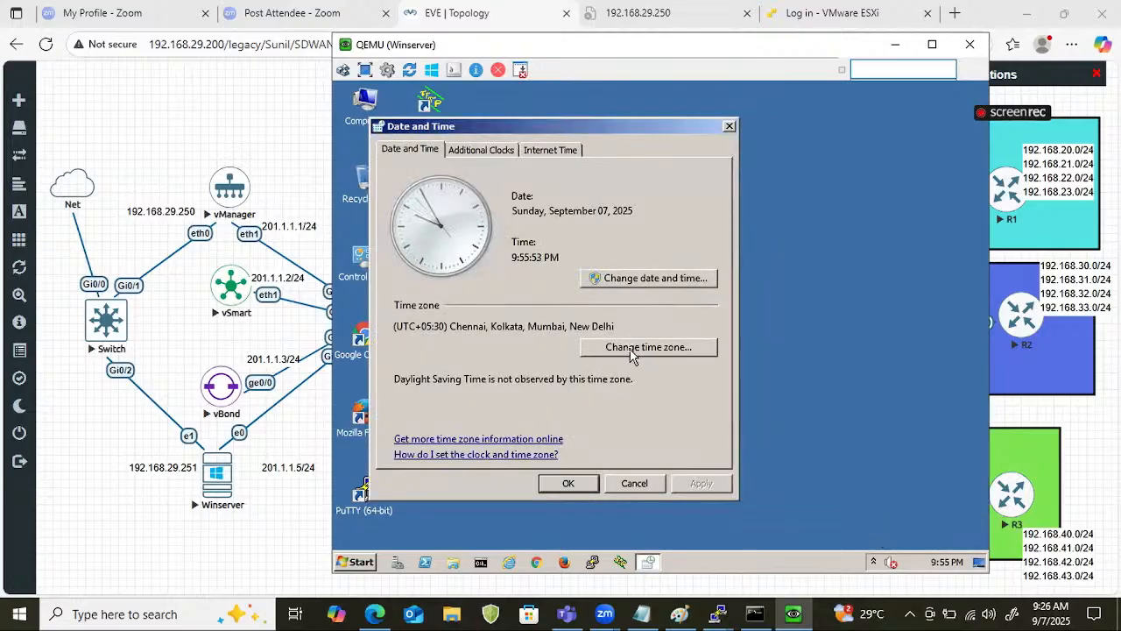
click(585, 482)
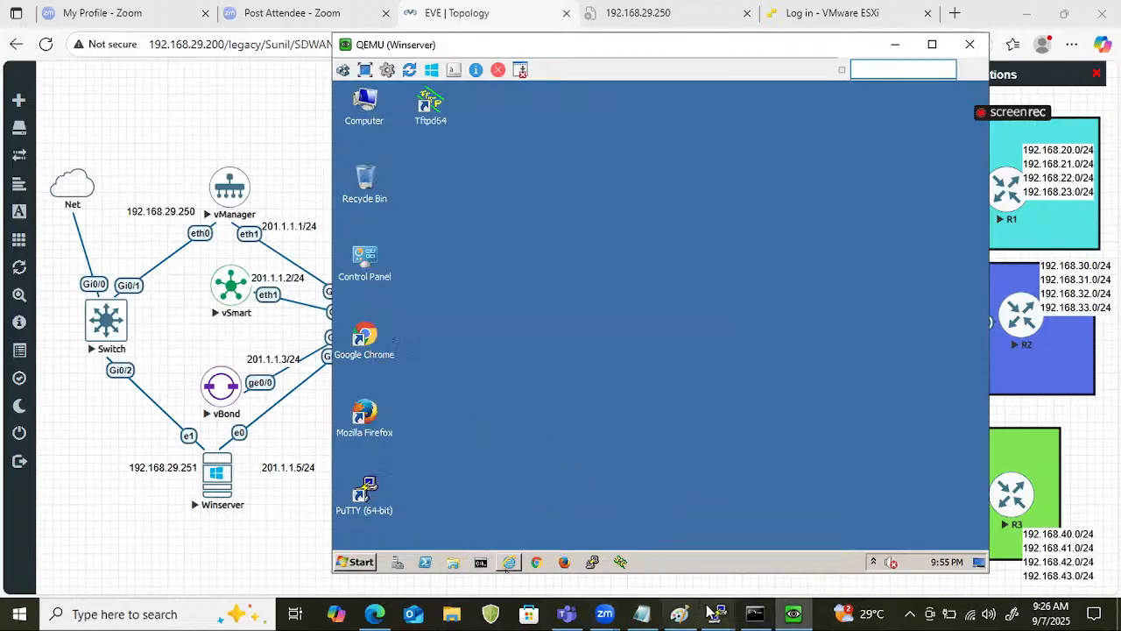
Switch to the vManager PuTTY console and display its clock with show clock.
mouse_move(714, 613)
click(618, 548)
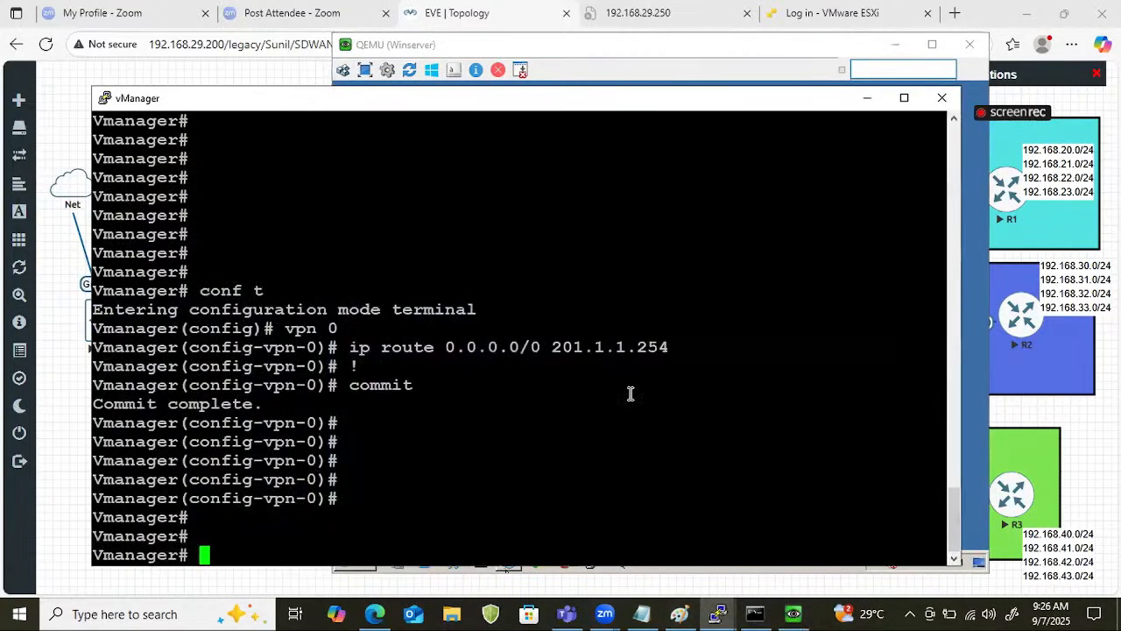
key(Return)
key(Return)
key(Return)
key(Return)
key(Return)
text(s)
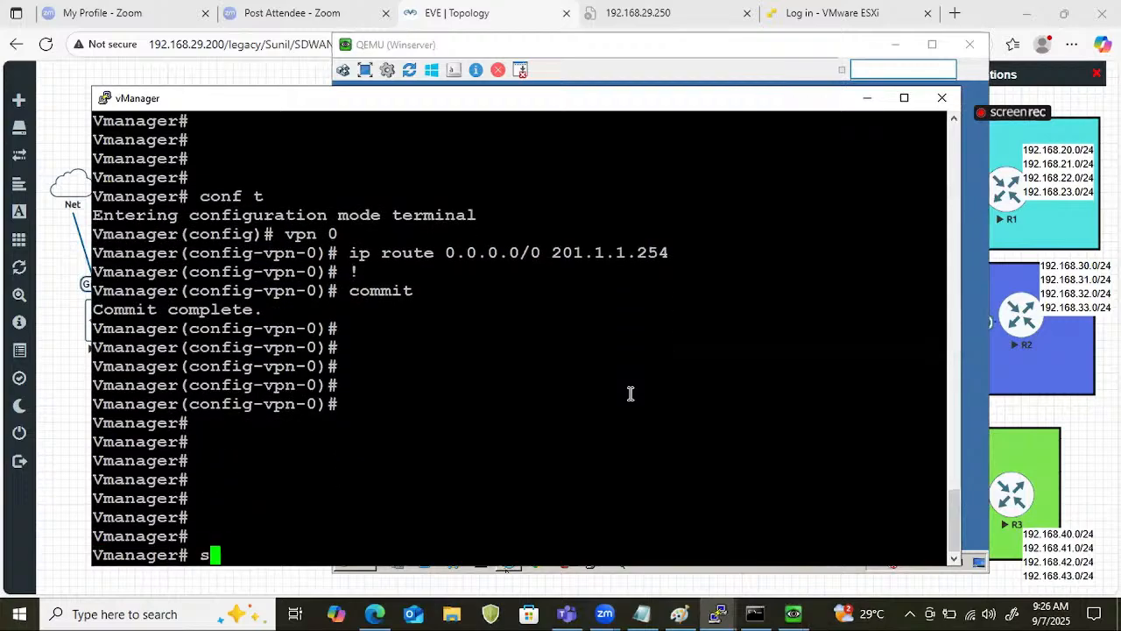
text(how clock)
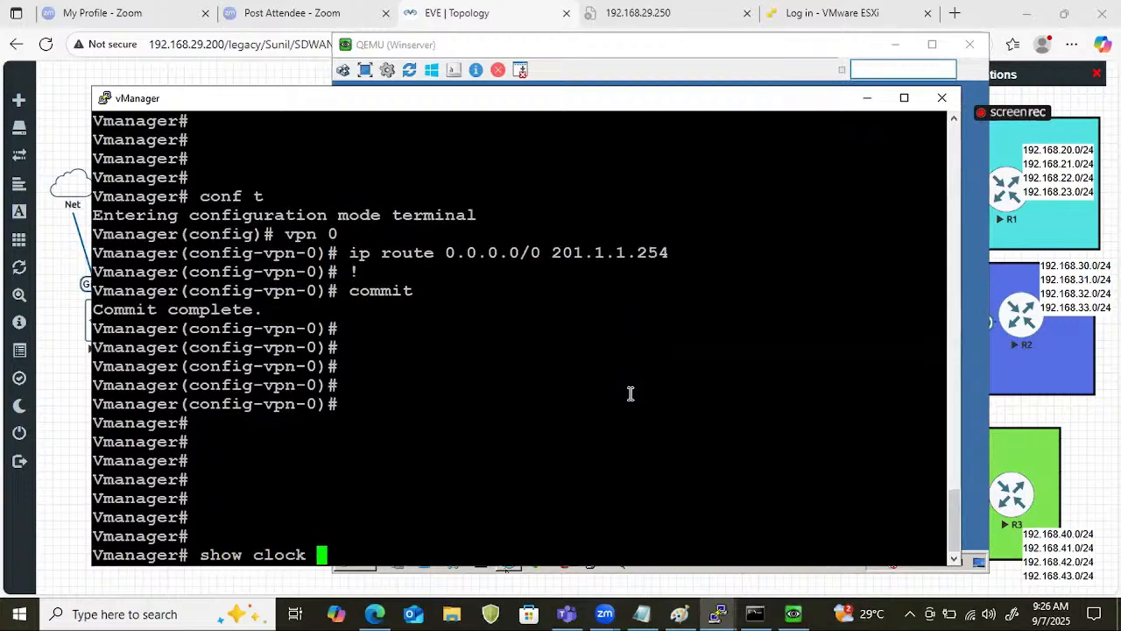
key(Return)
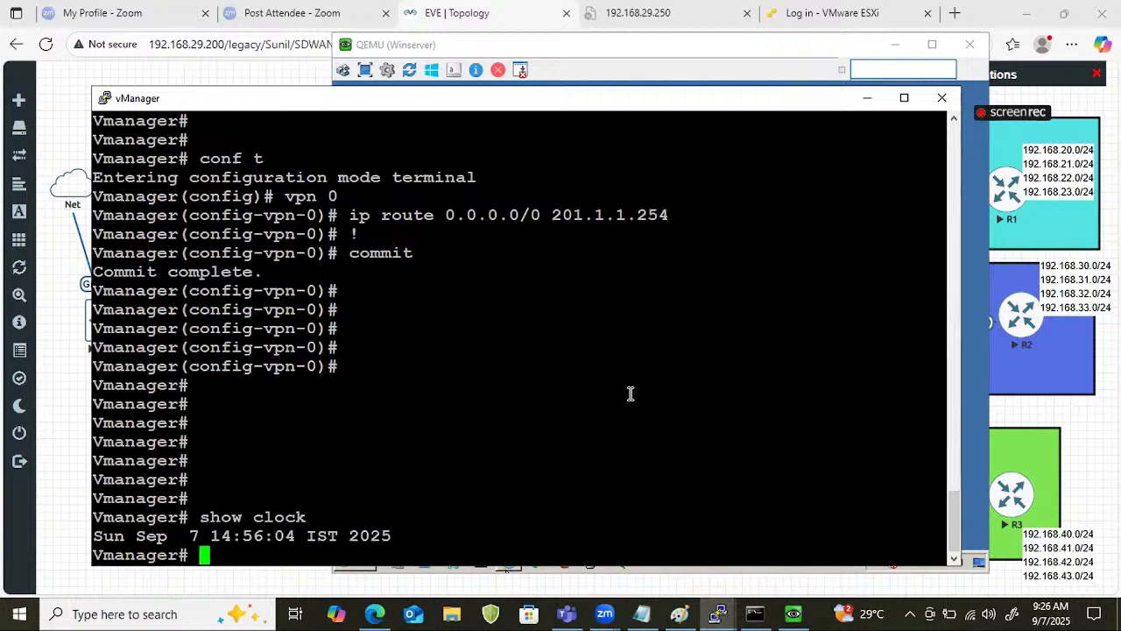
key(Return)
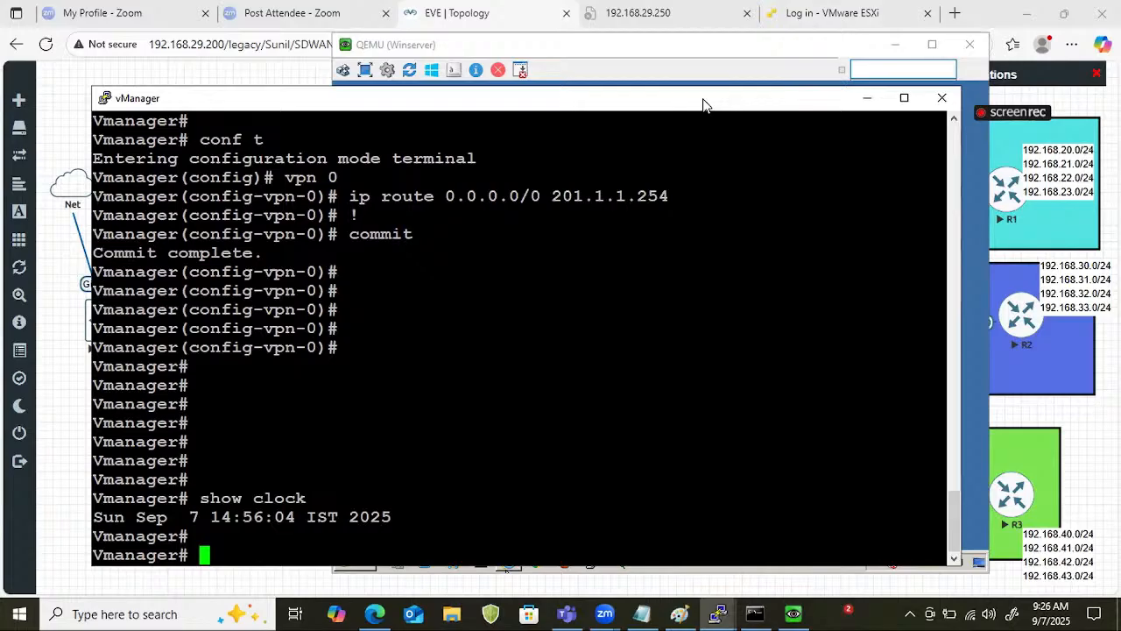
Display vManager's system configuration with show running-config system, read past the first page and quit the listing.
drag(705, 105, 855, 20)
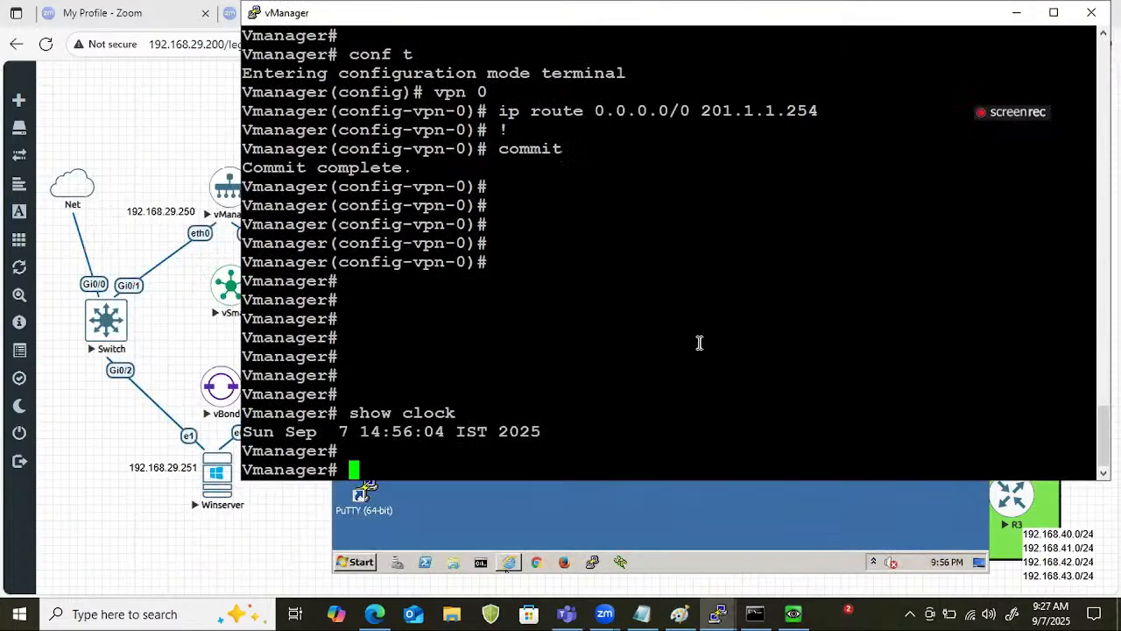
text(show ru)
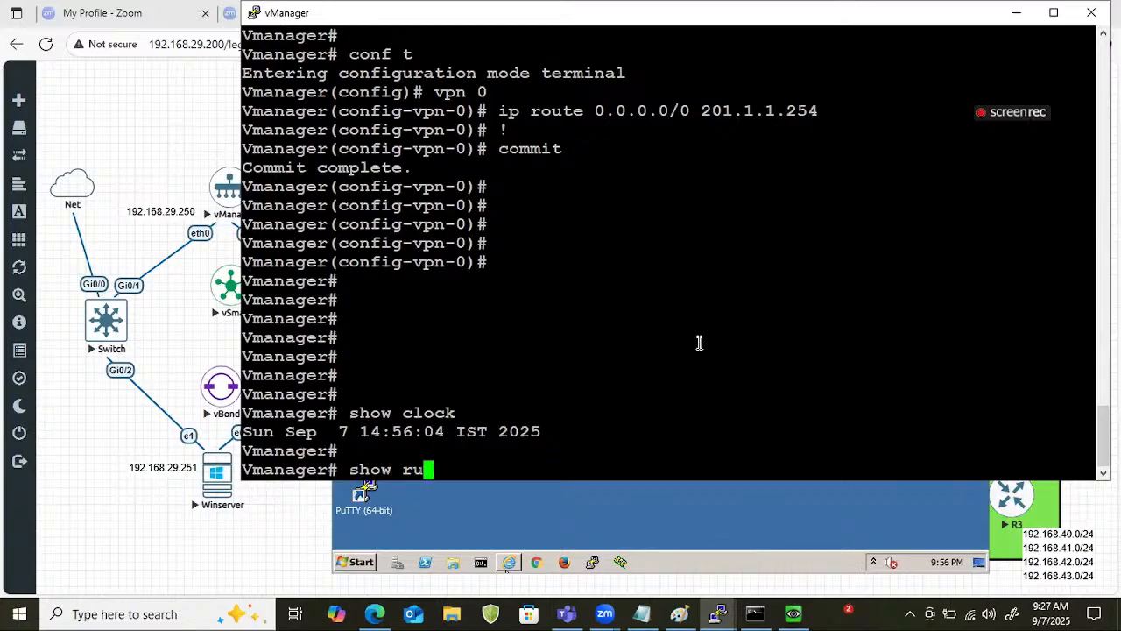
key(Tab)
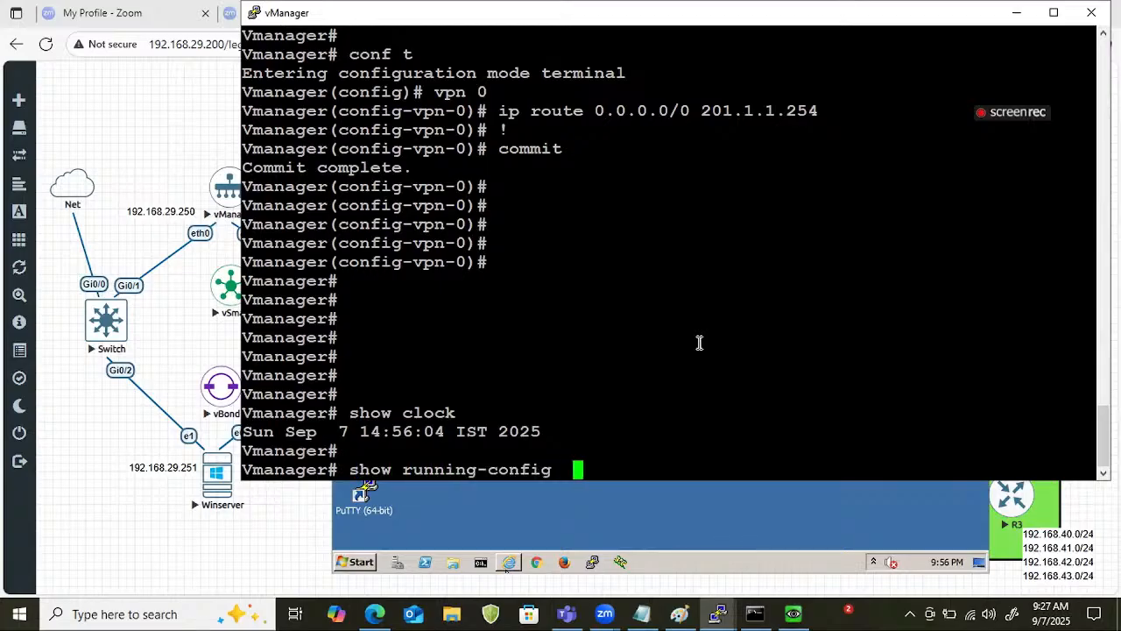
text(system)
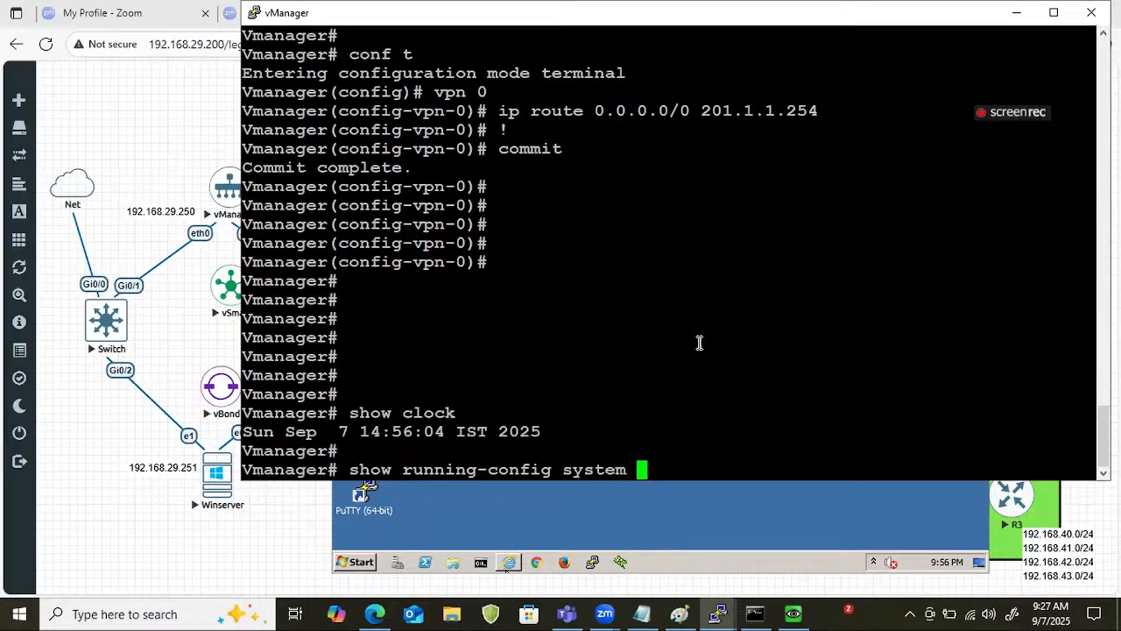
key(Return)
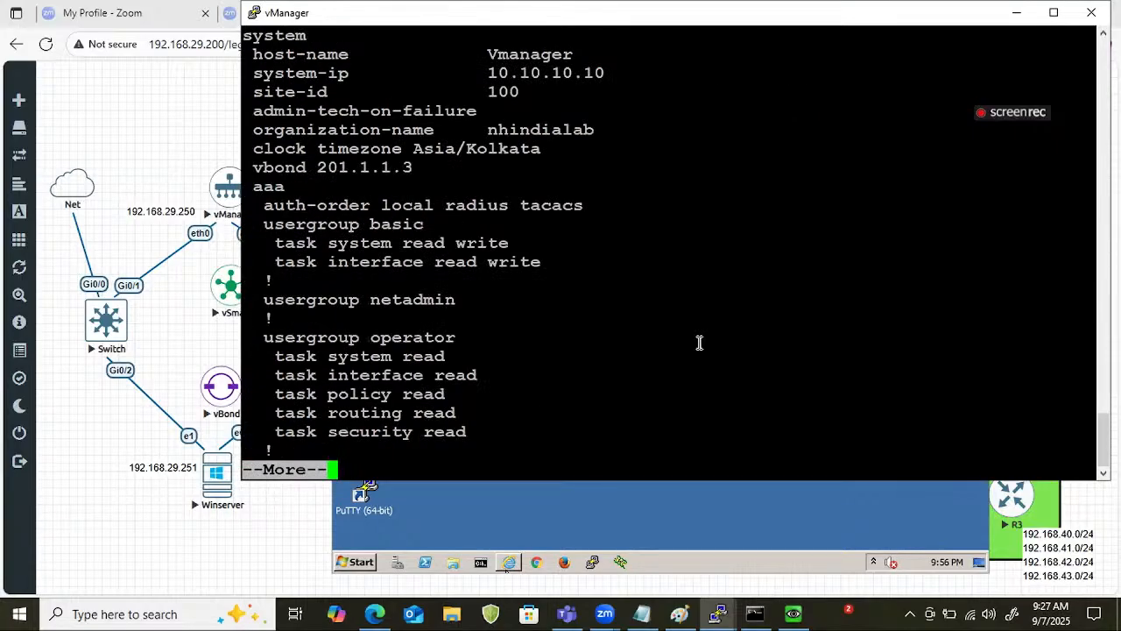
key(Return)
key(Return)
key(Return)
key(Return)
key(Return)
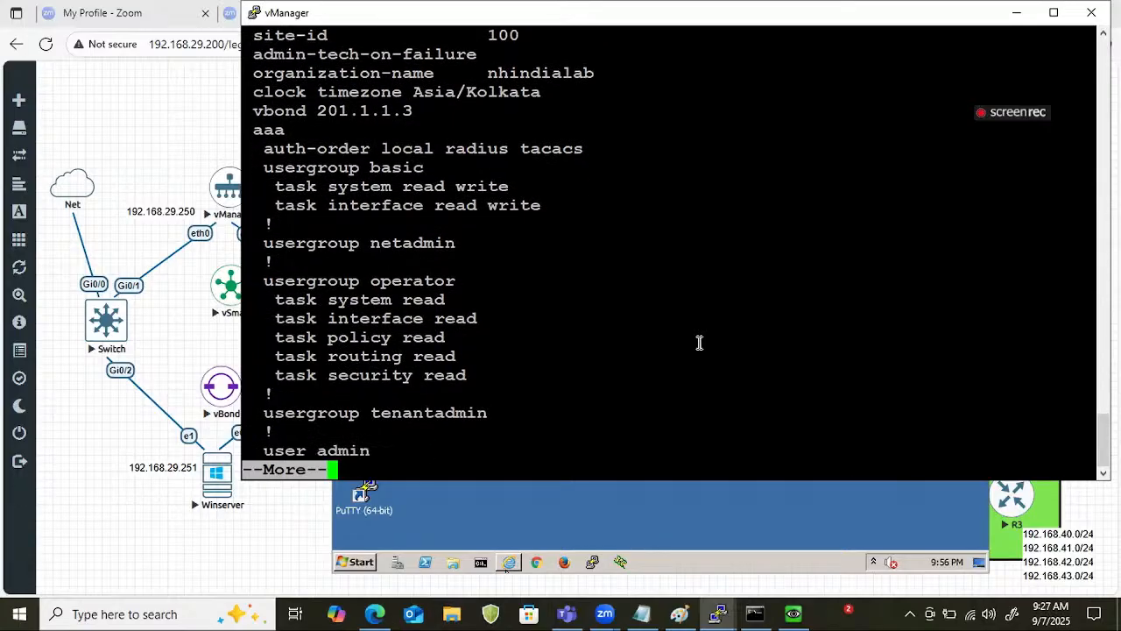
text(q)
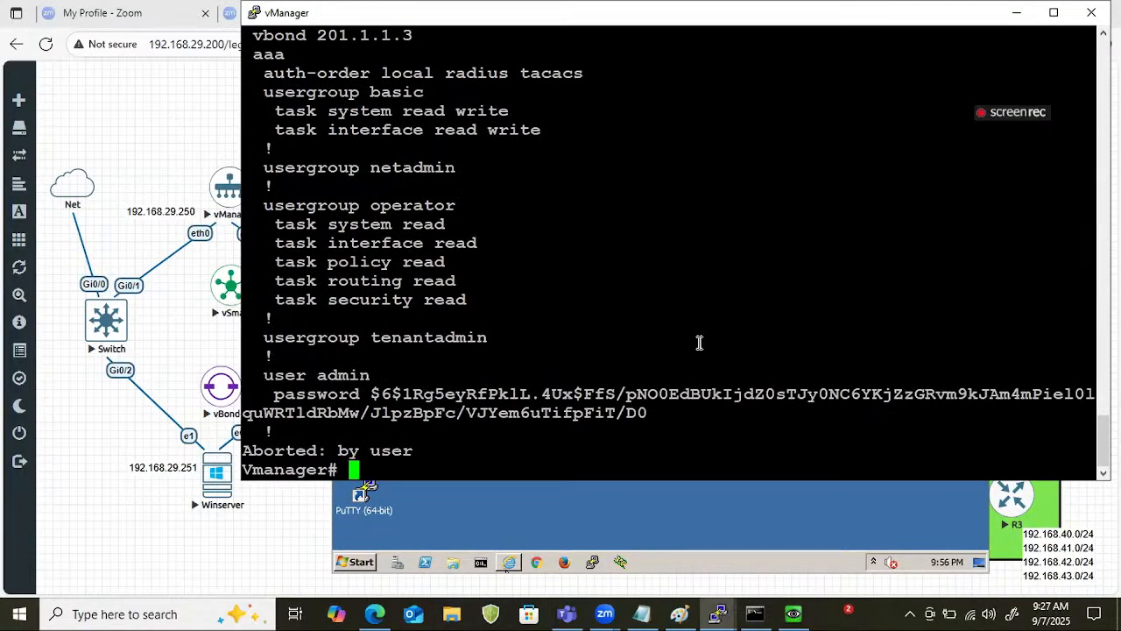
text(show clock)
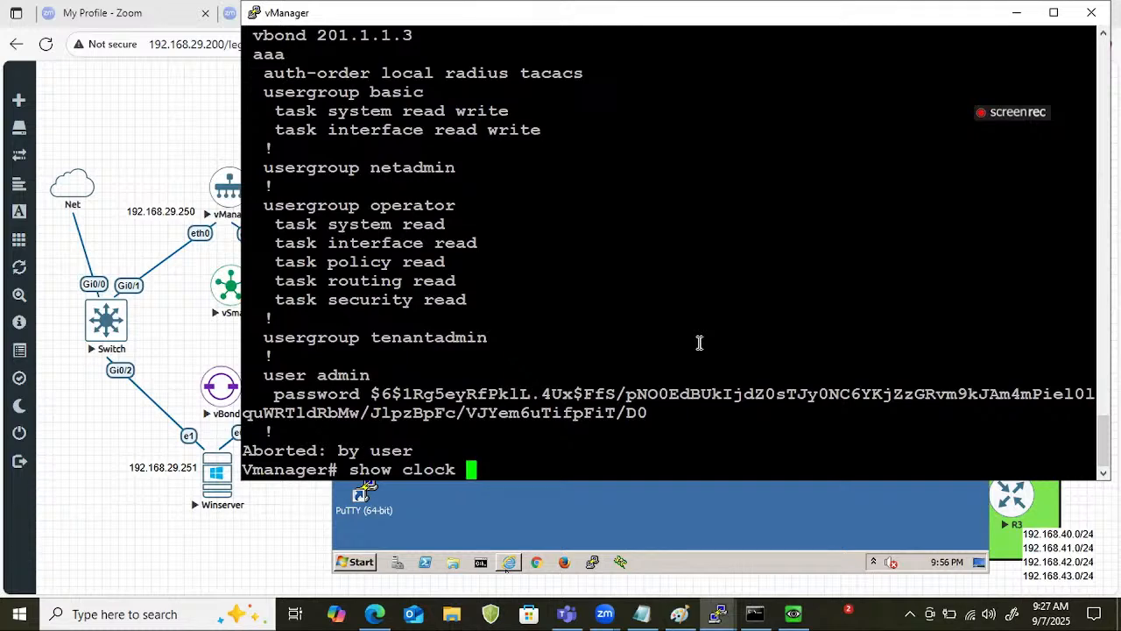
Check vManager's clock three times in a row with show clock.
key(Return)
key(Return)
key(Return)
key(Return)
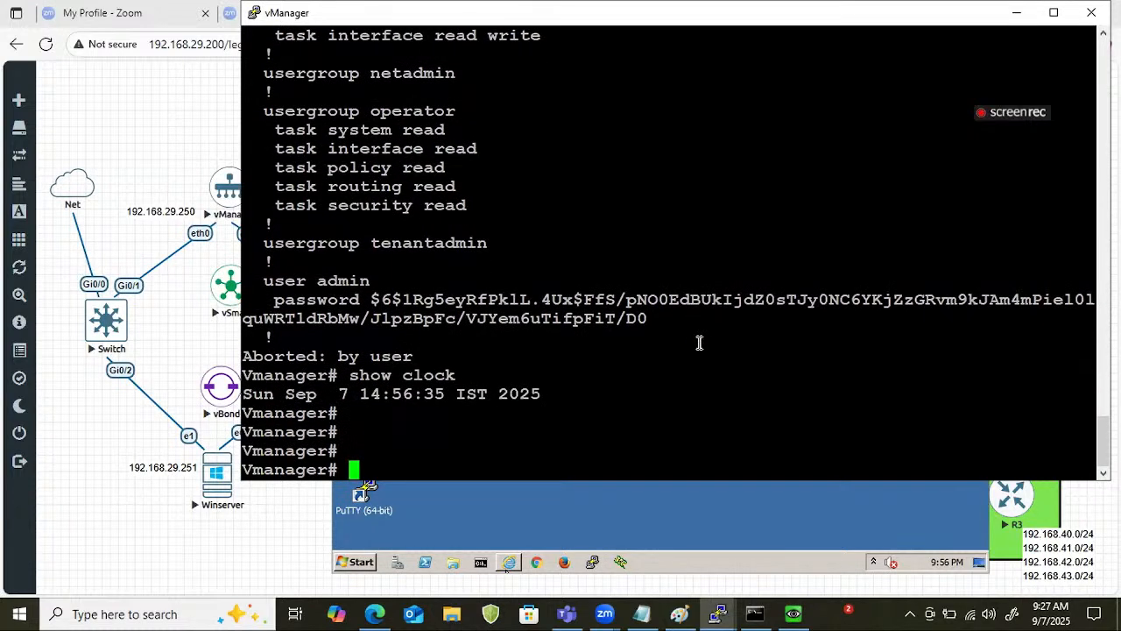
text(show clock)
key(Return)
key(Return)
Set vManager's system clock timezone to Asia/Kolkata, commit and leave configuration mode.
key(Return)
key(Return)
key(Return)
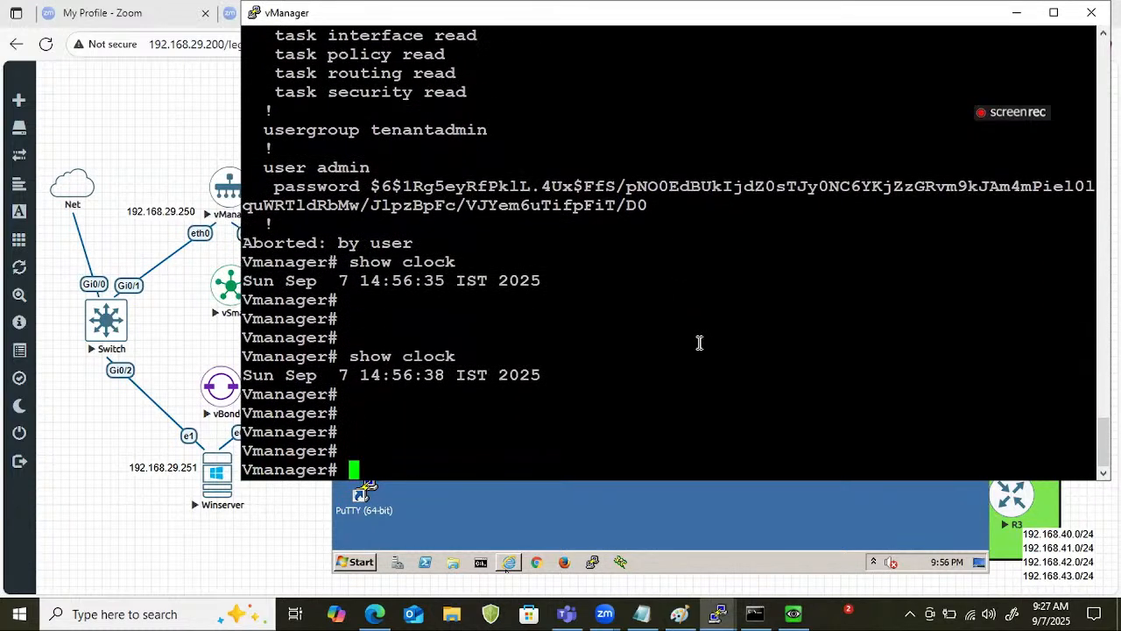
text(show clock)
key(Return)
key(Return)
key(Return)
key(Return)
text(conf t)
key(Return)
key(Return)
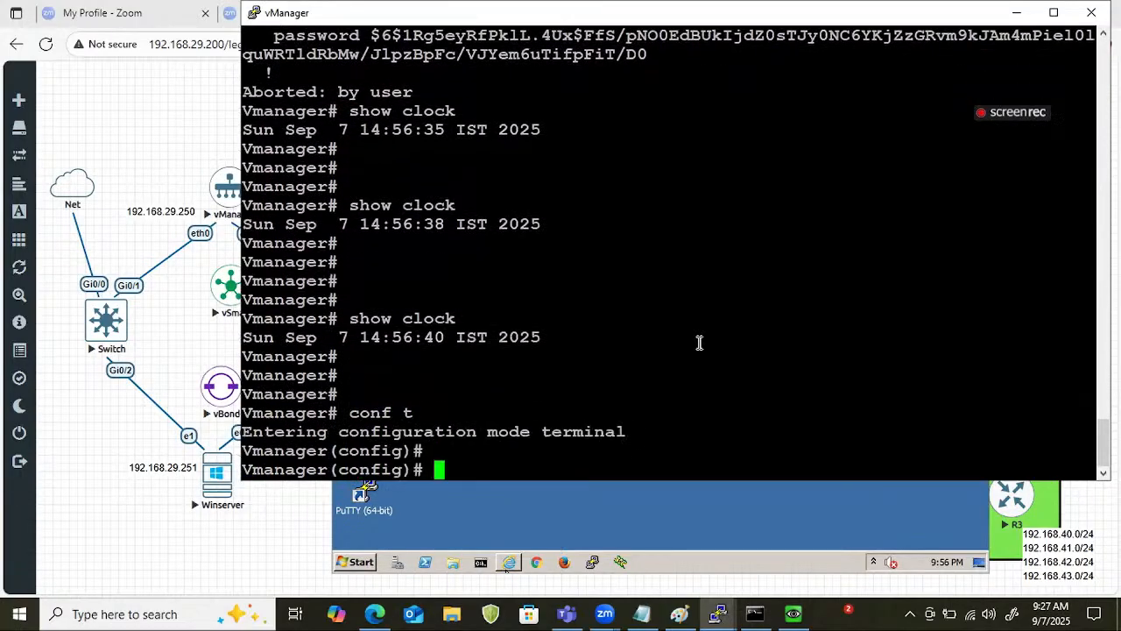
key(Return)
text(ys)
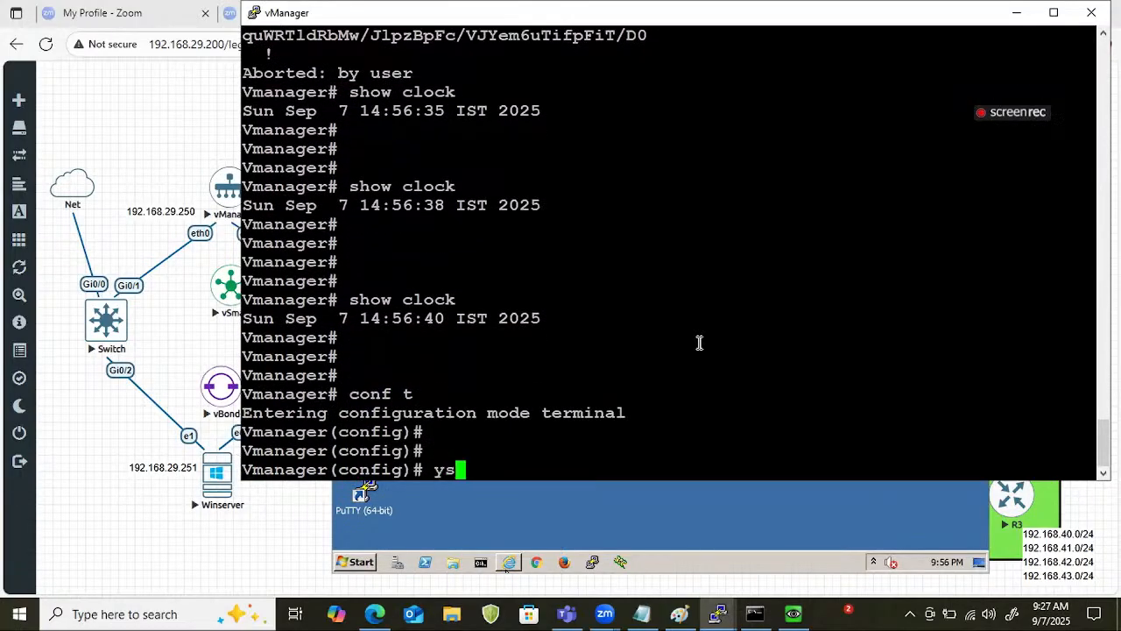
key(BackSpace)
key(BackSpace)
text(sysy)
key(Return)
key(BackSpace)
text(tem)
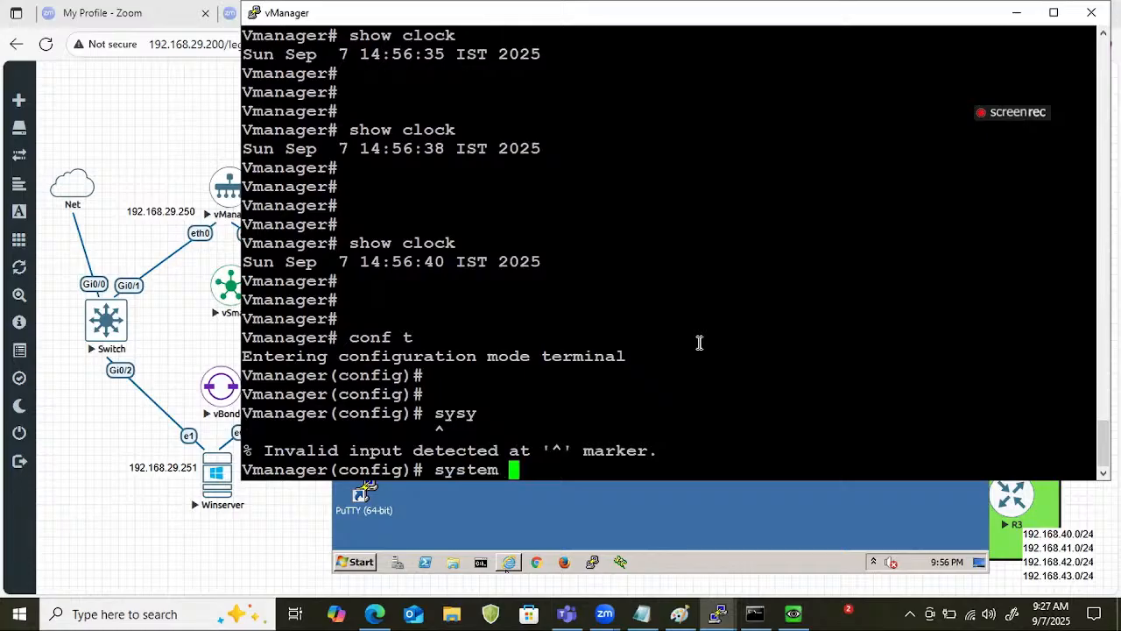
key(Return)
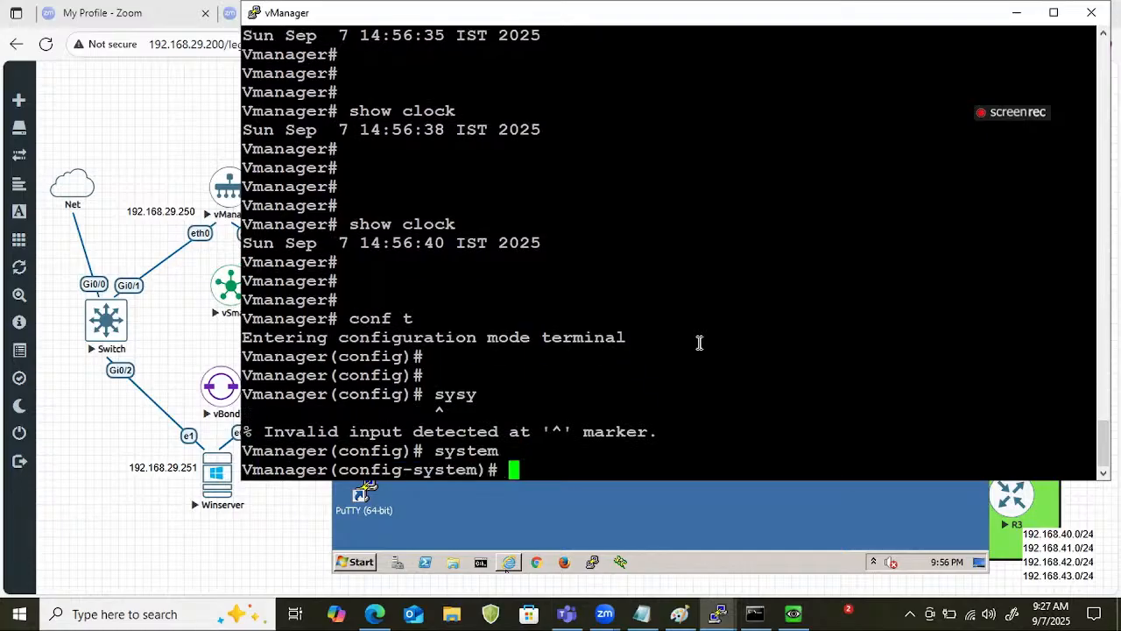
text(co)
key(Tab)
text(l)
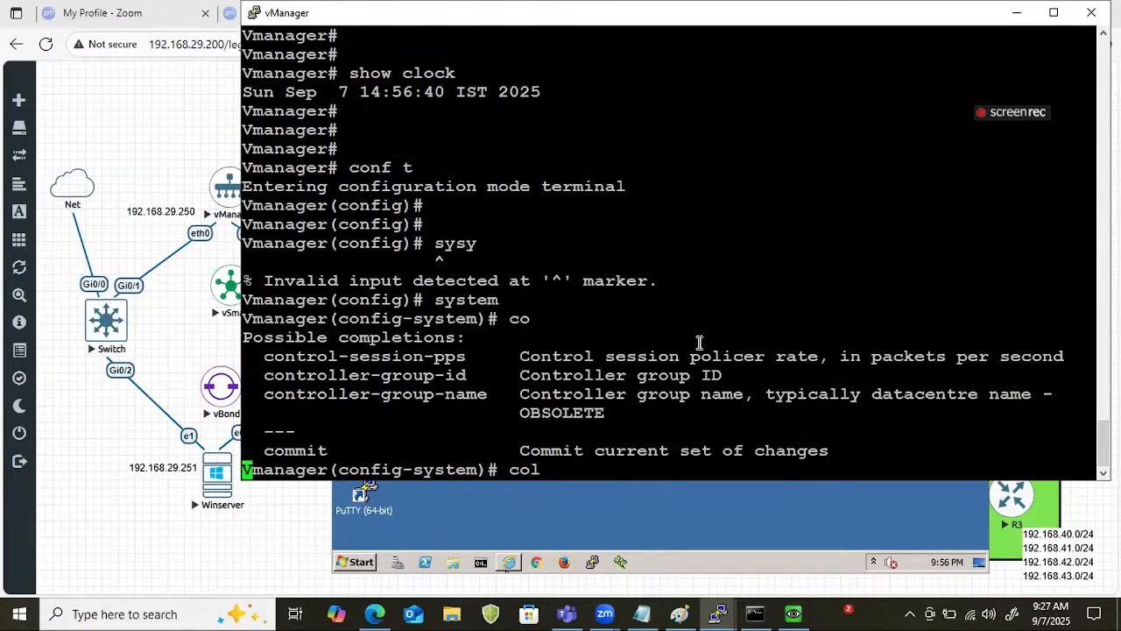
key(Return)
key(BackSpace)
key(BackSpace)
text(l)
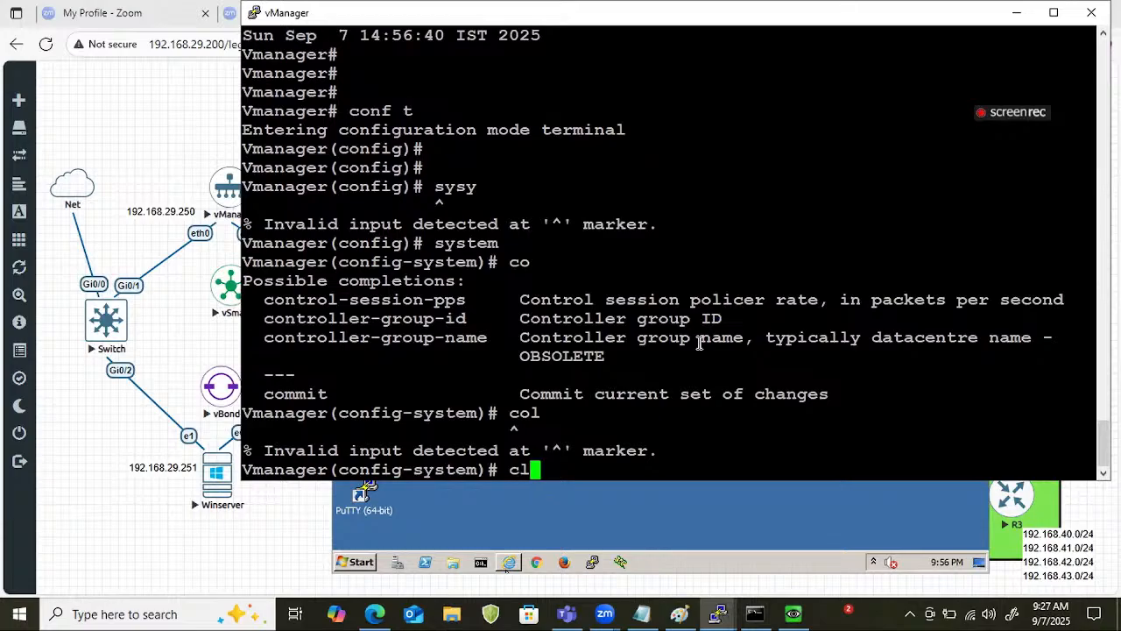
text(ock timezone Asia/)
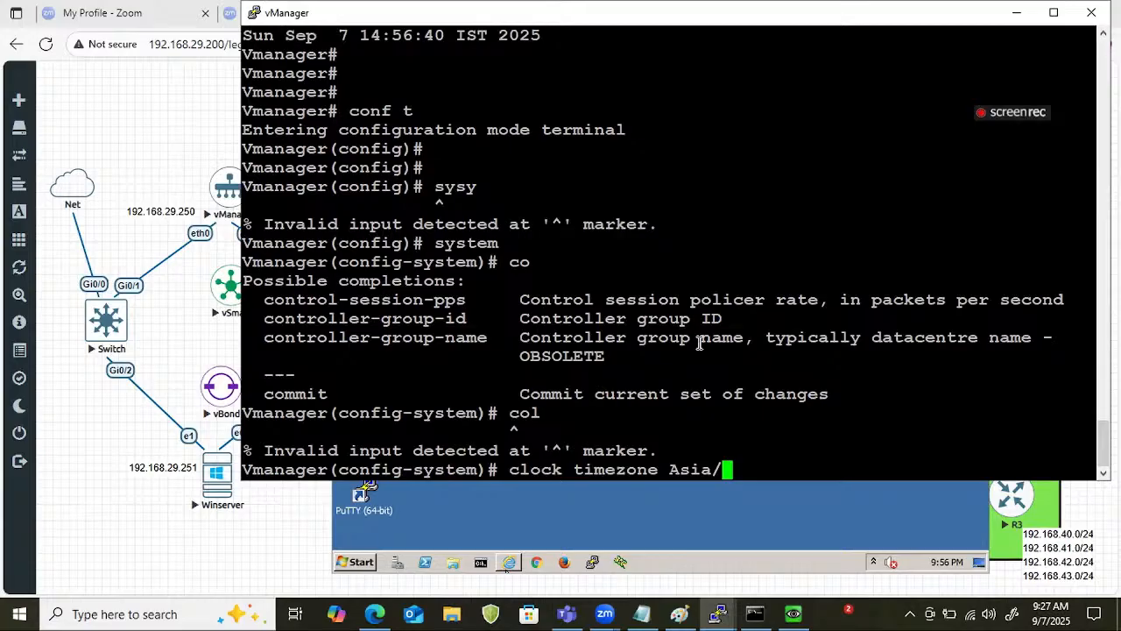
text(Kolkata)
key(Return)
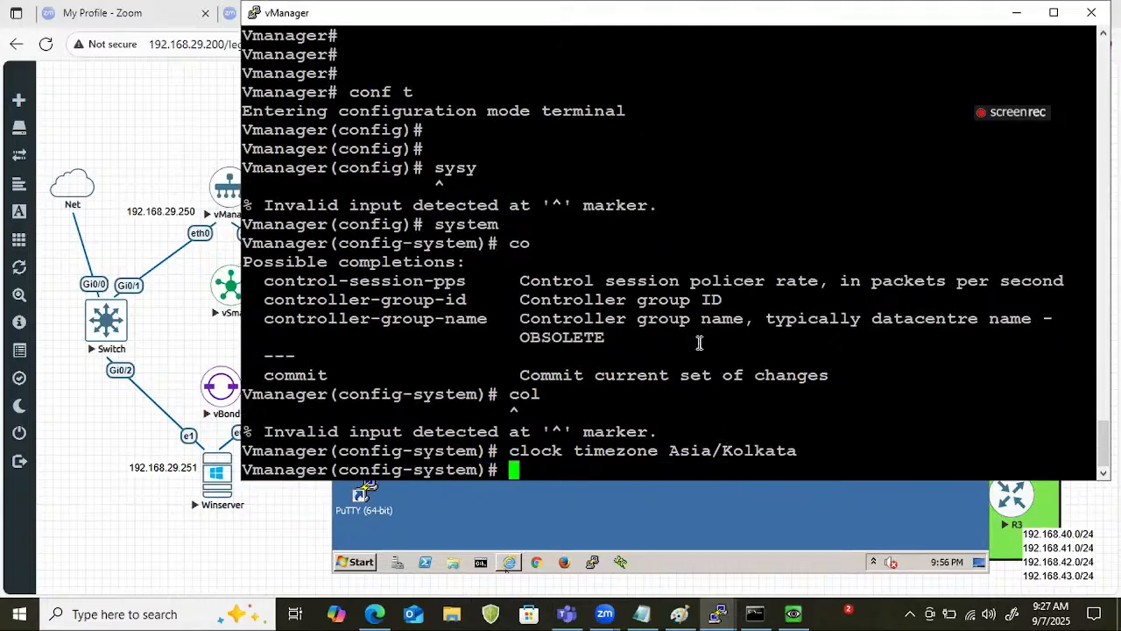
text(commit)
key(Return)
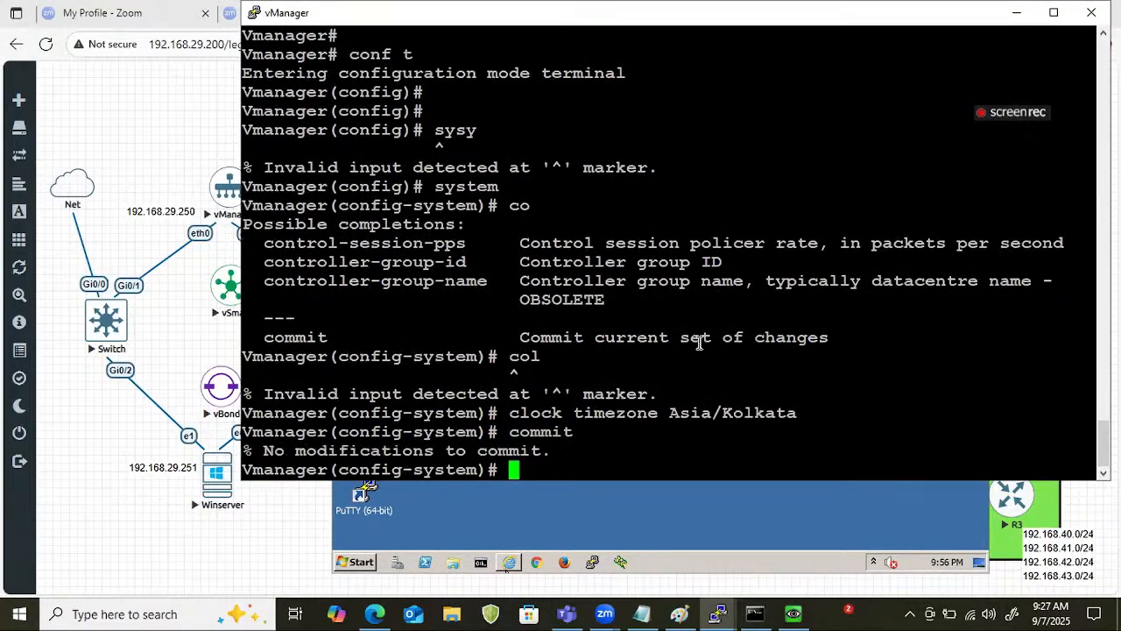
key(Return)
key(Return)
key(Return)
key(Return)
key(ctrl+z)
Recheck vManager's clock with show clock after the timezone commit.
key(Return)
key(Return)
key(Return)
key(Return)
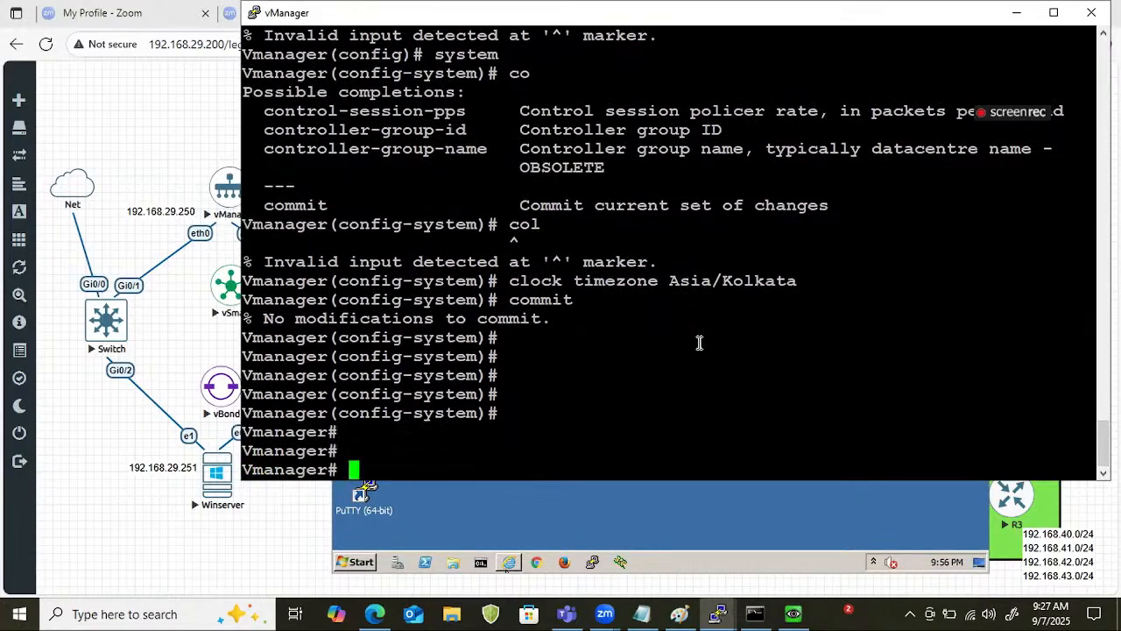
key(Return)
key(Return)
key(Return)
key(Return)
key(Return)
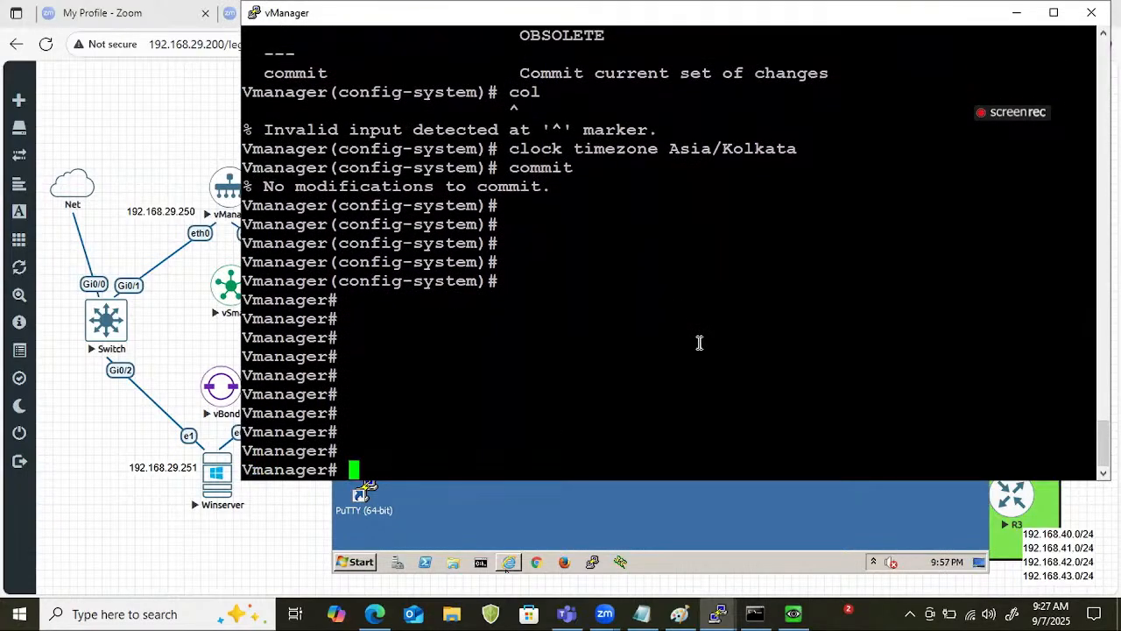
text(show clock)
key(Return)
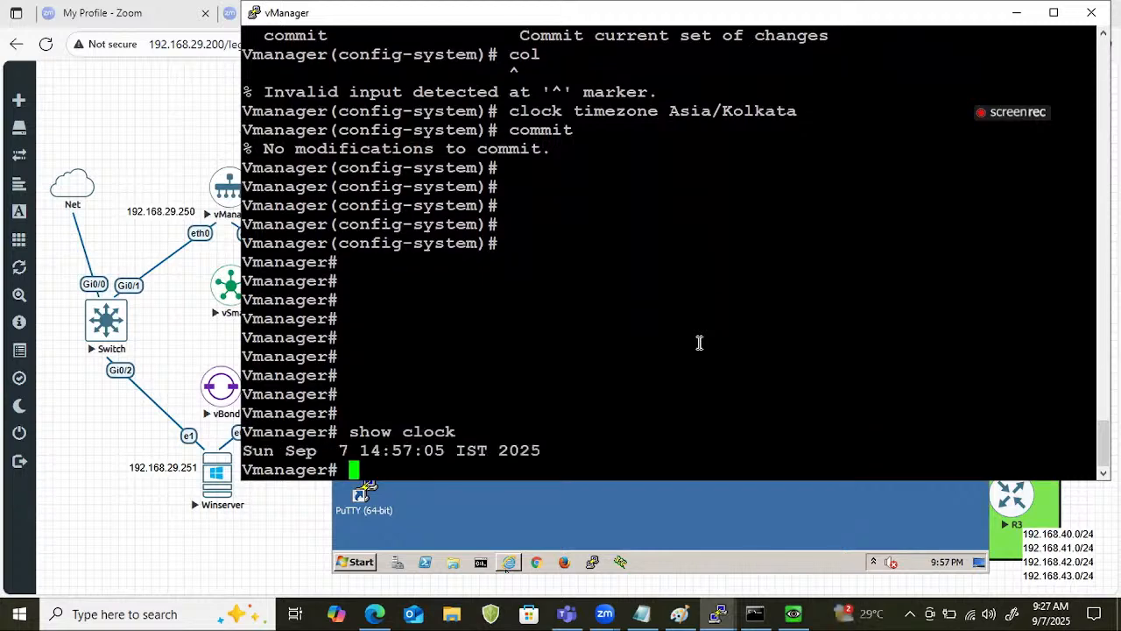
Try to set vManager's clock timezone to Asia/Muscut in system configuration mode.
key(Return)
key(Return)
text(conf t)
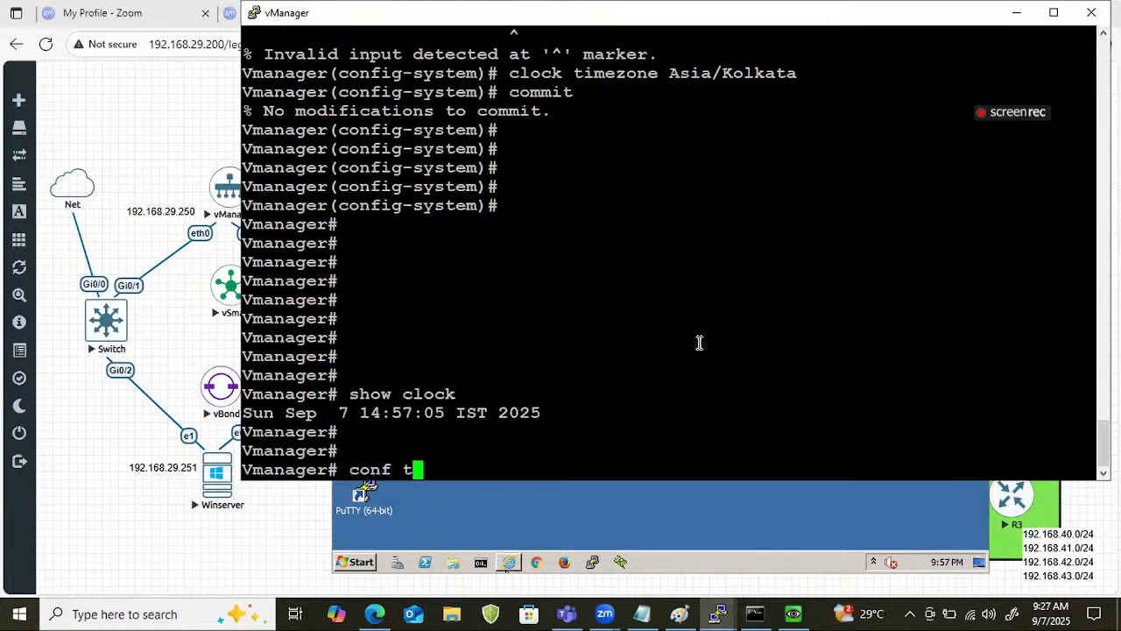
key(Return)
text(c)
key(Up)
key(Up)
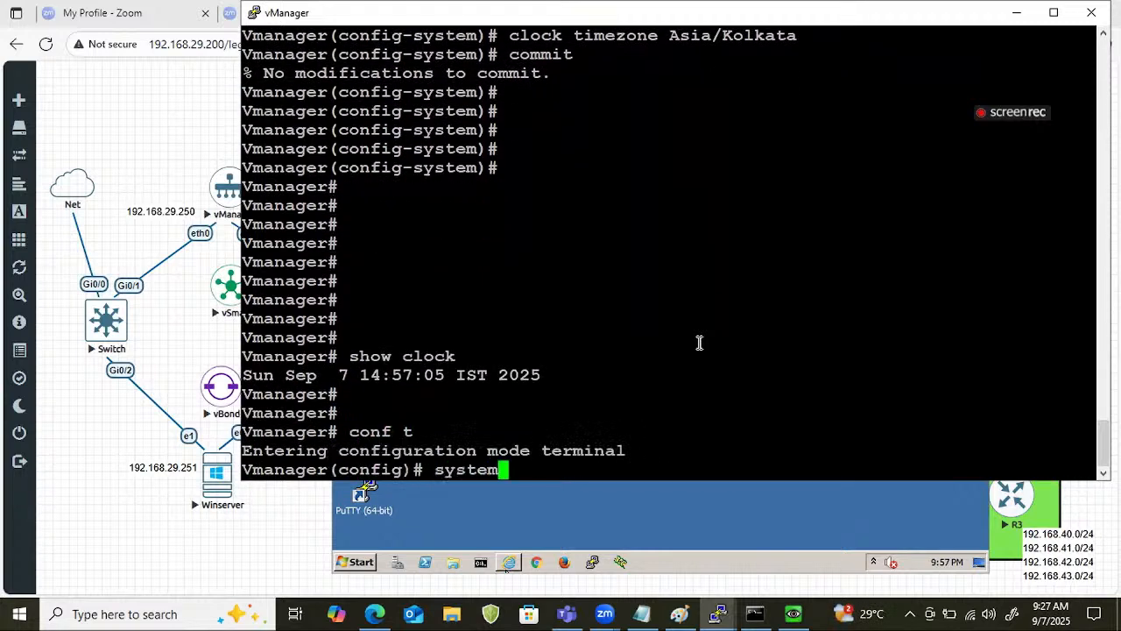
key(Return)
key(Up)
key(Up)
key(Up)
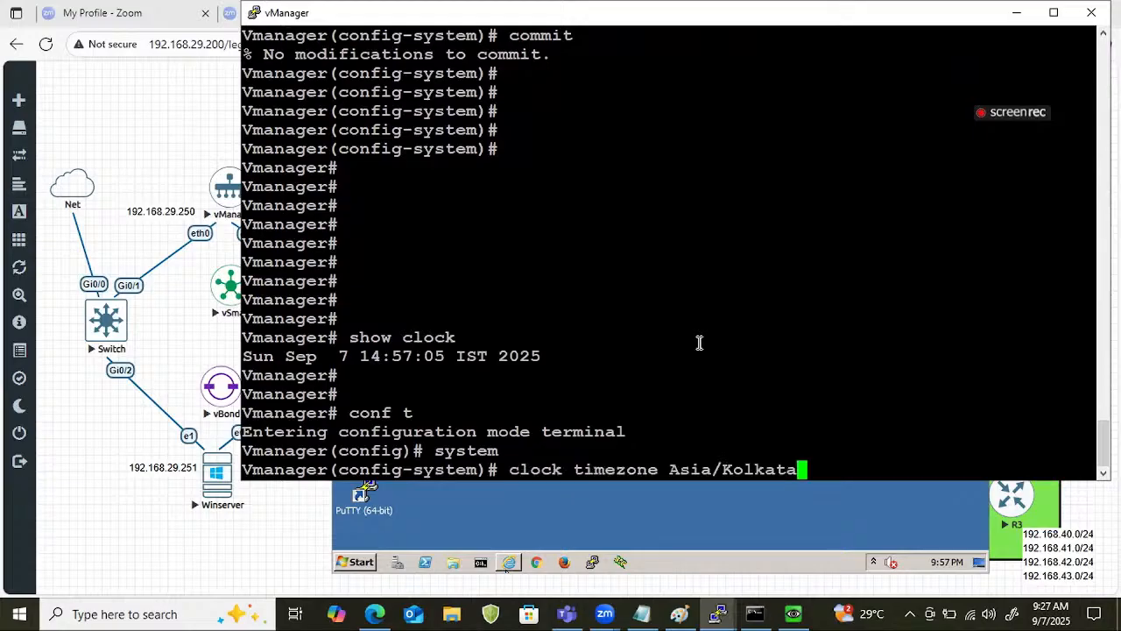
key(BackSpace)
key(BackSpace)
key(BackSpace)
key(BackSpace)
key(BackSpace)
key(BackSpace)
key(BackSpace)
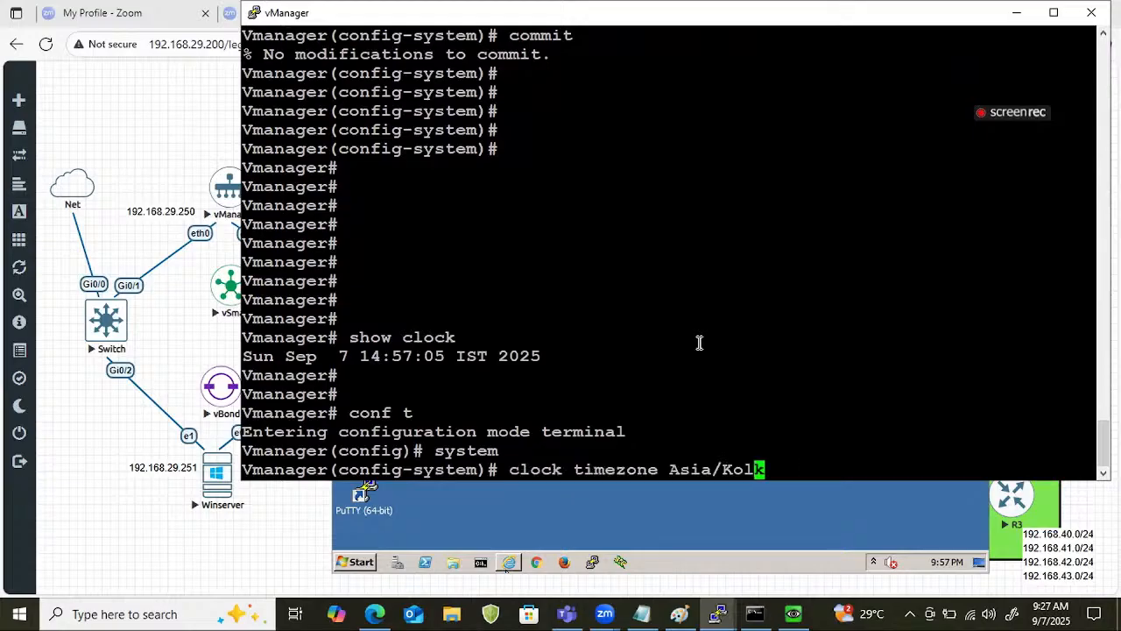
text(Muscut)
key(Return)
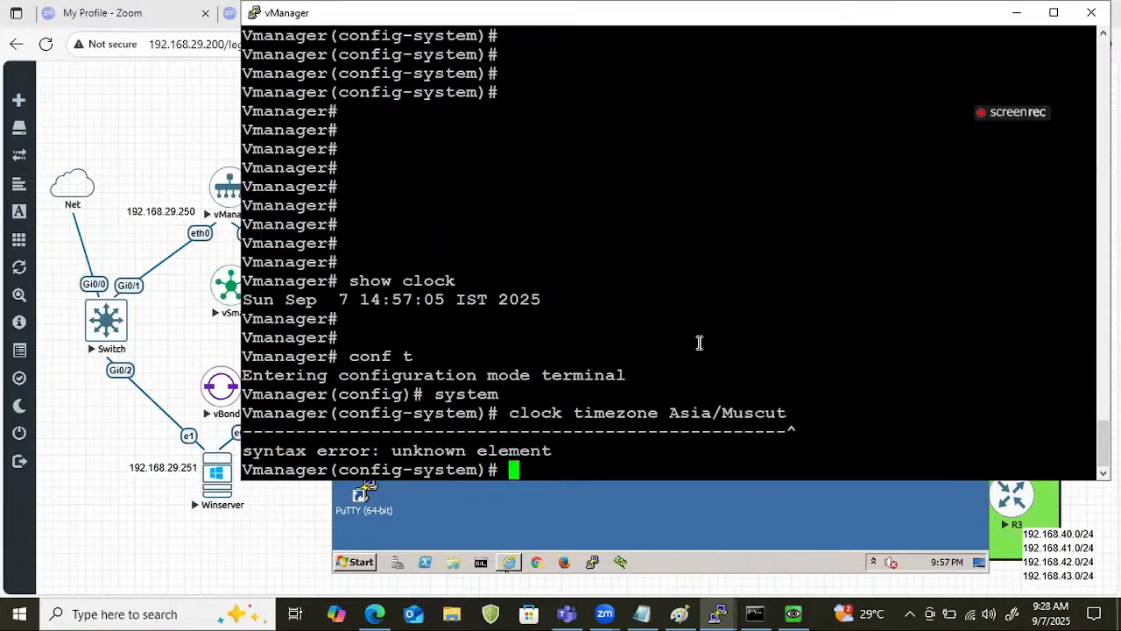
List the available Asia time zones for vManager's clock timezone setting.
key(Up)
key(BackSpace)
key(BackSpace)
key(BackSpace)
key(BackSpace)
key(BackSpace)
key(BackSpace)
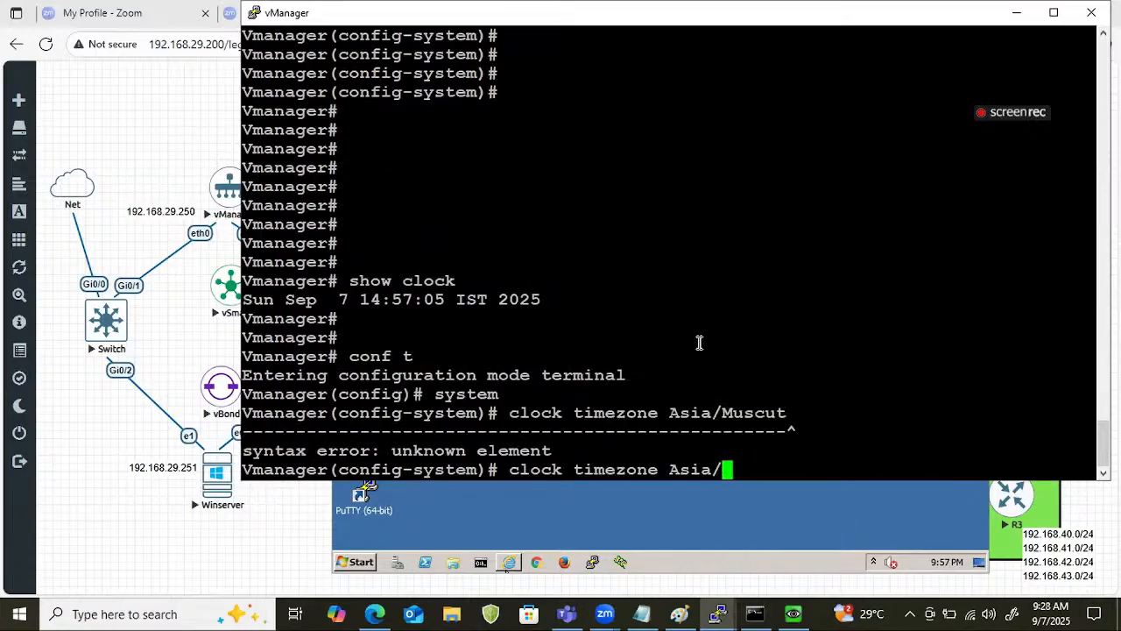
key(Return)
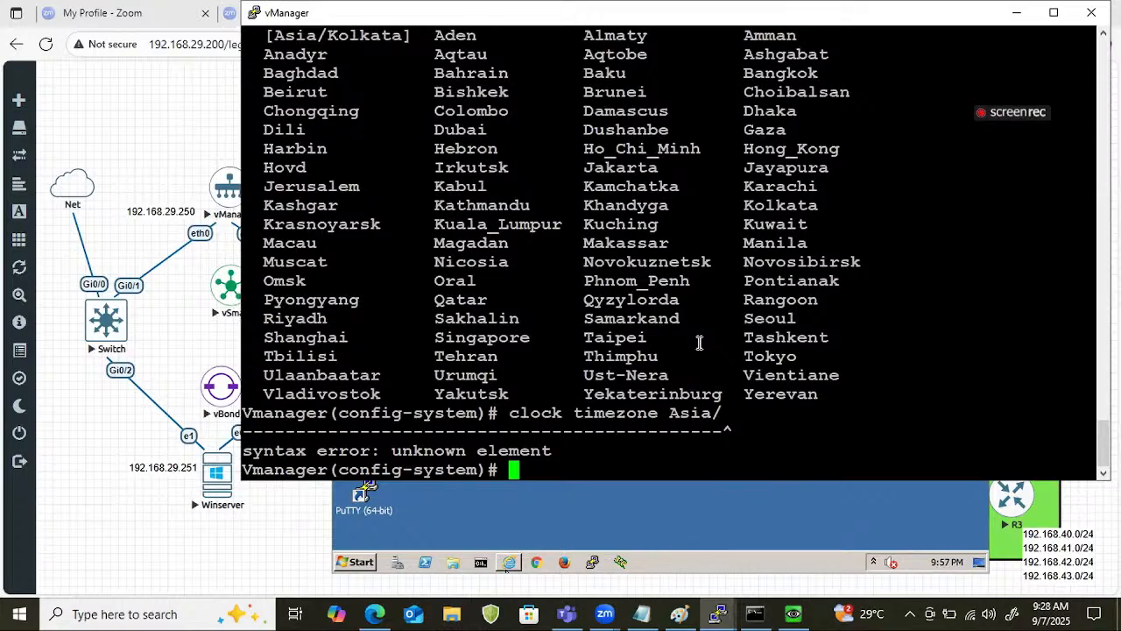
Set vManager's system clock timezone to Asia/Dhaka and commit the change.
key(Up)
text(Dhaka)
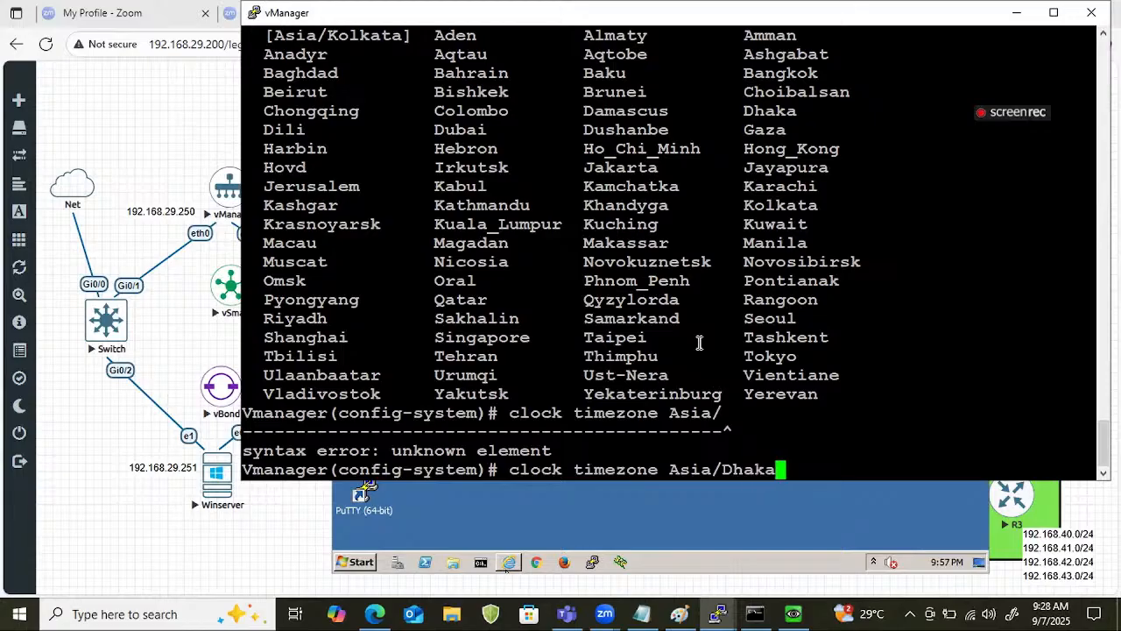
key(Return)
text(commimt)
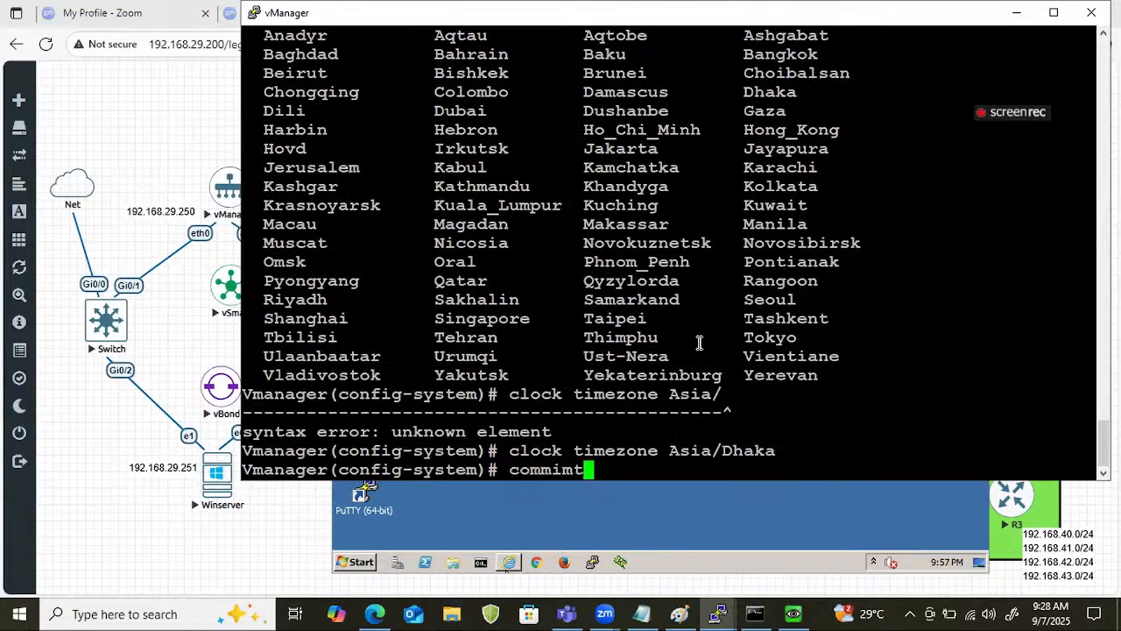
key(Left)
key(Return)
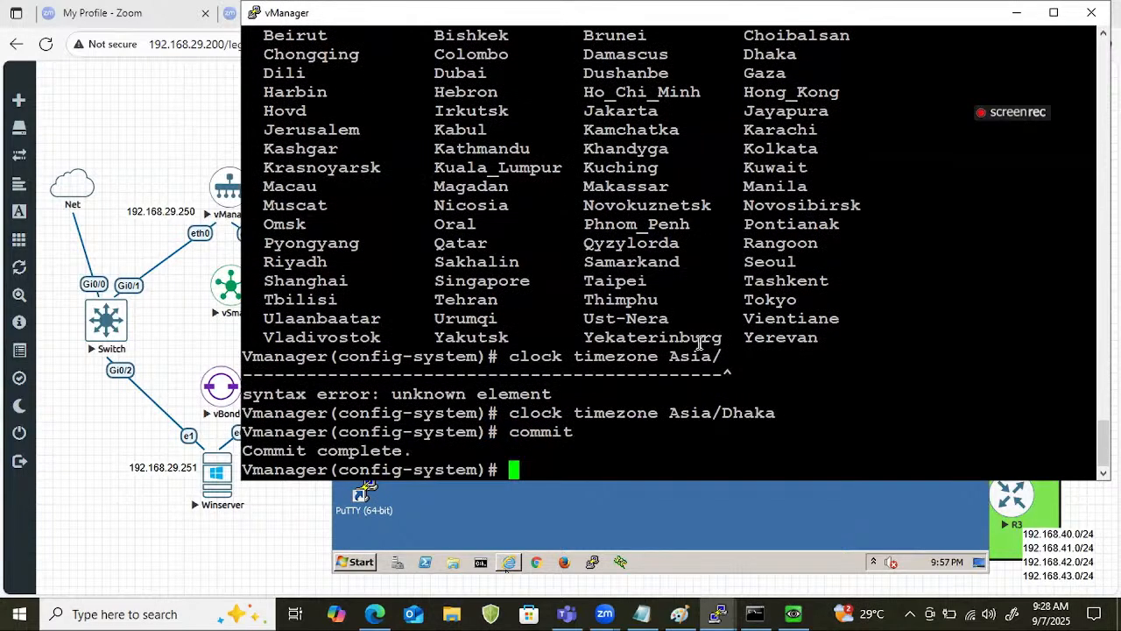
key(Return)
key(Return)
key(Up)
key(Up)
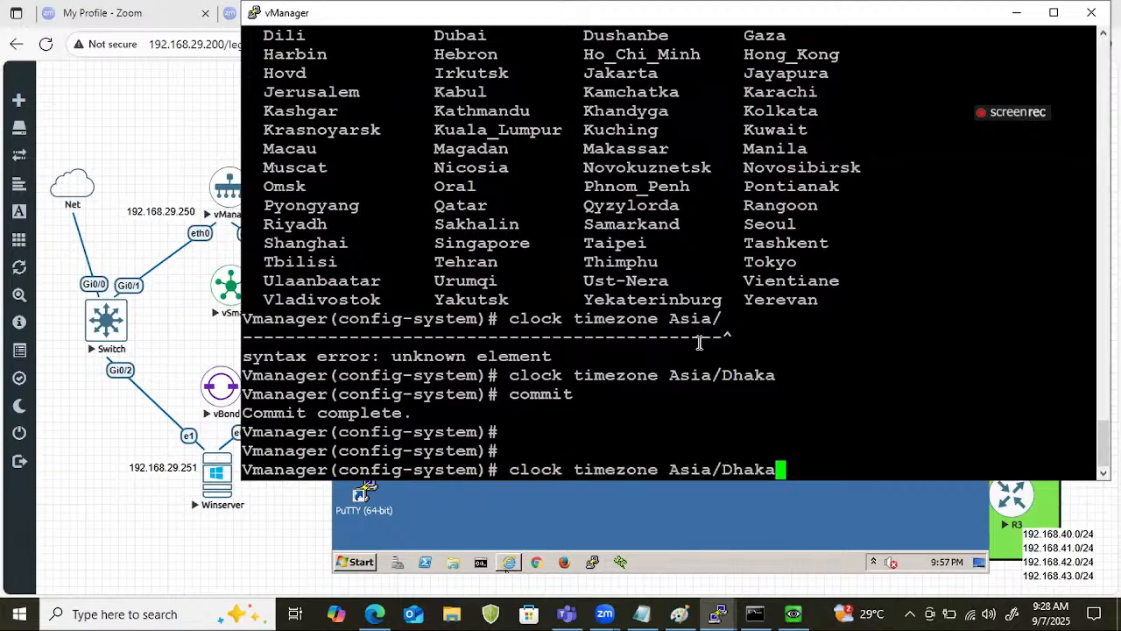
key(BackSpace)
key(BackSpace)
key(BackSpace)
key(BackSpace)
key(BackSpace)
text(Muscut)
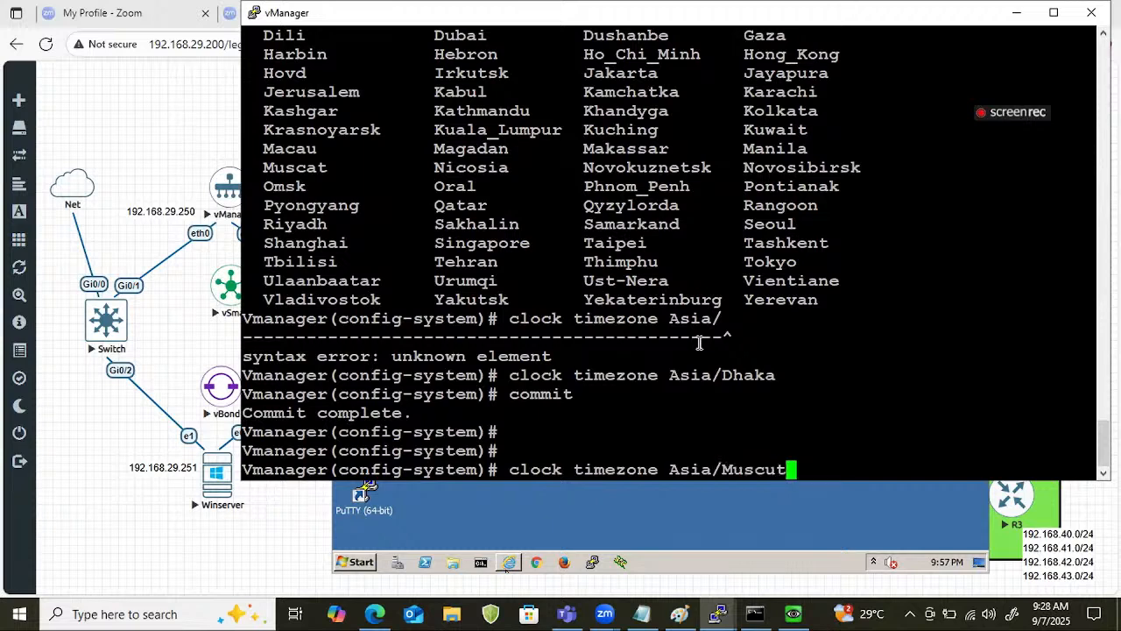
key(Left)
Set vManager's clock timezone back to Asia/Kolkata, commit and leave configuration mode.
key(Up)
key(Up)
key(Left)
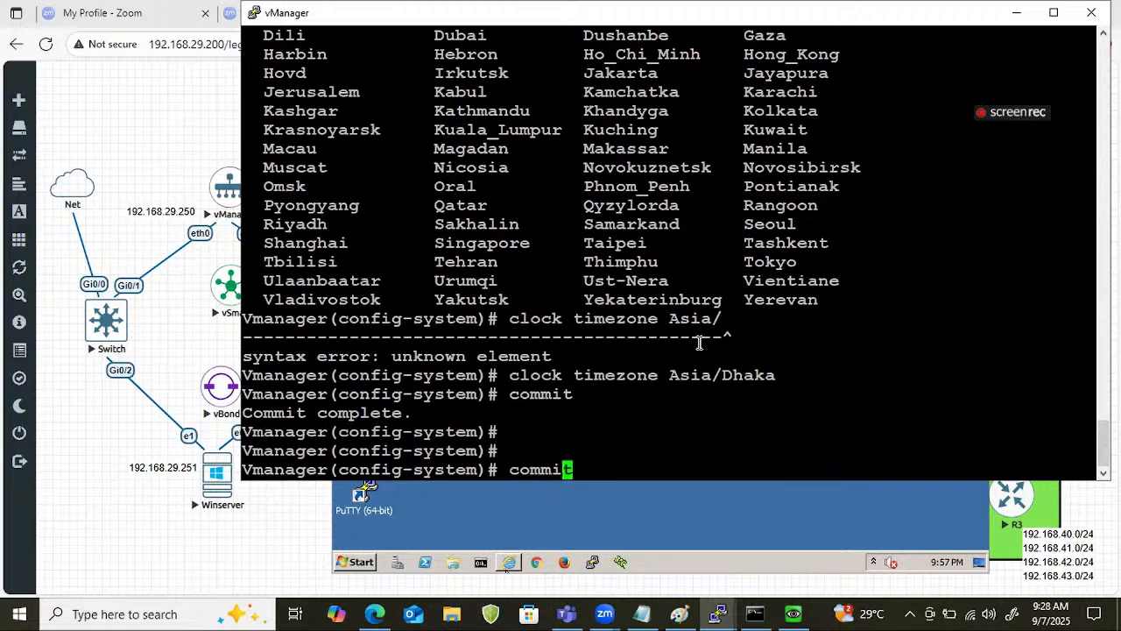
key(Up)
key(Return)
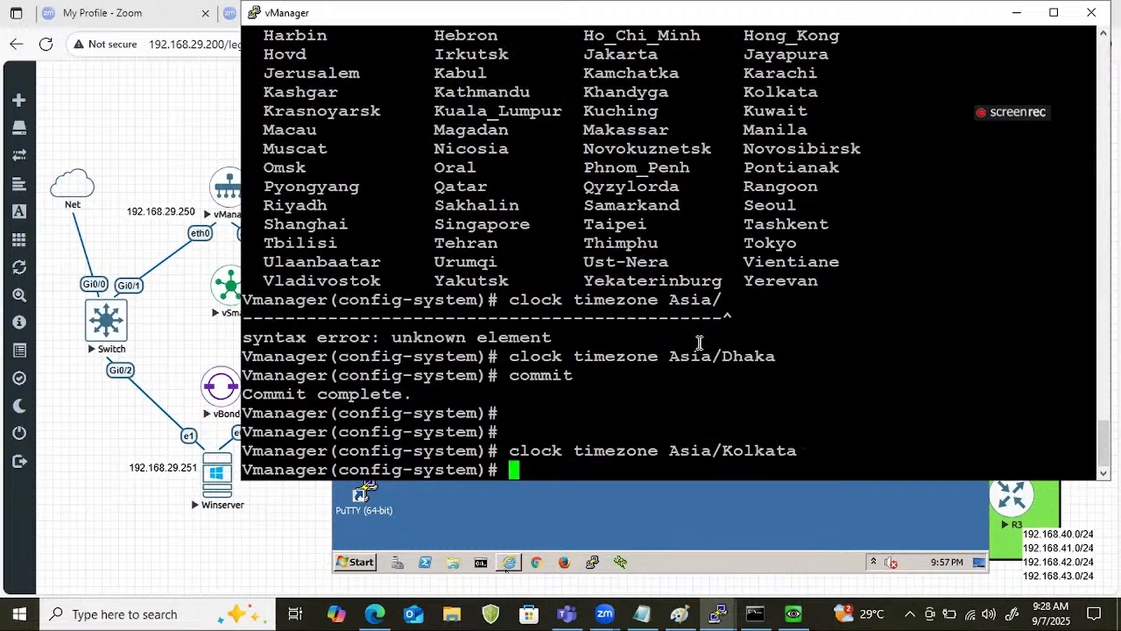
text(comi)
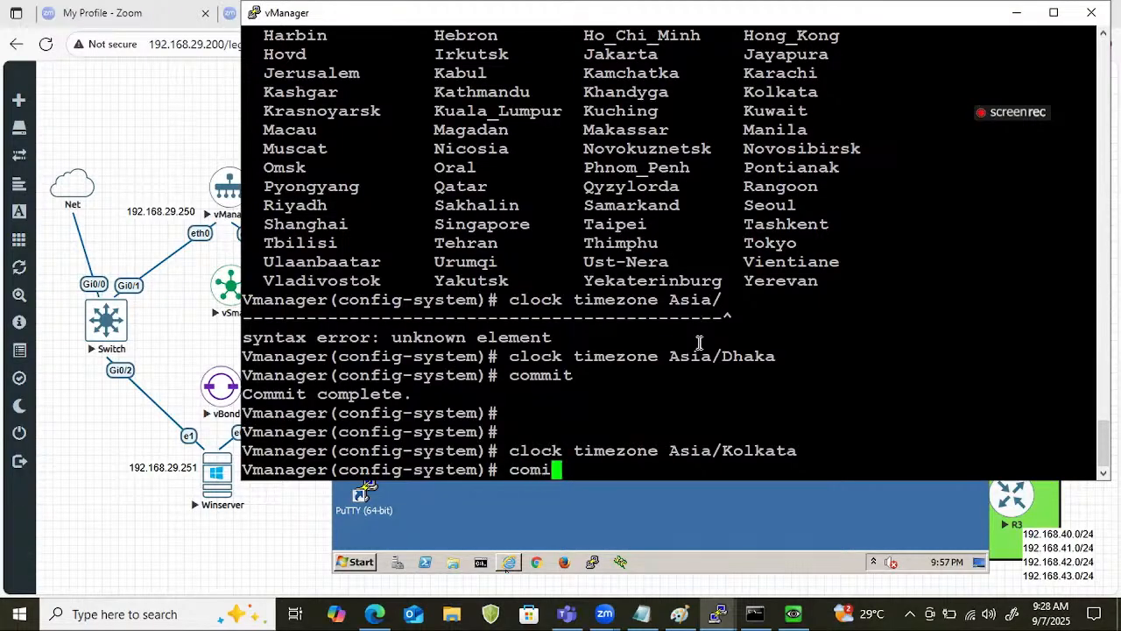
key(BackSpace)
text(mit)
key(Return)
Check vManager's clock repeatedly with show clock to compare it with Winserver's clock.
key(Return)
key(Return)
key(ctrl+z)
key(Return)
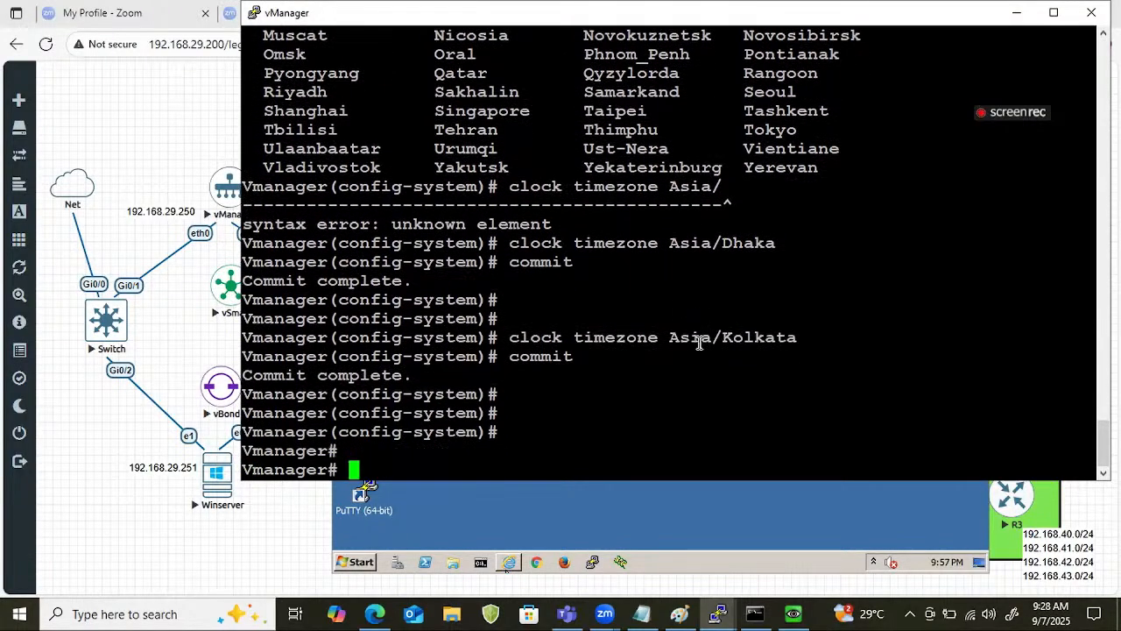
text(show clock)
key(Return)
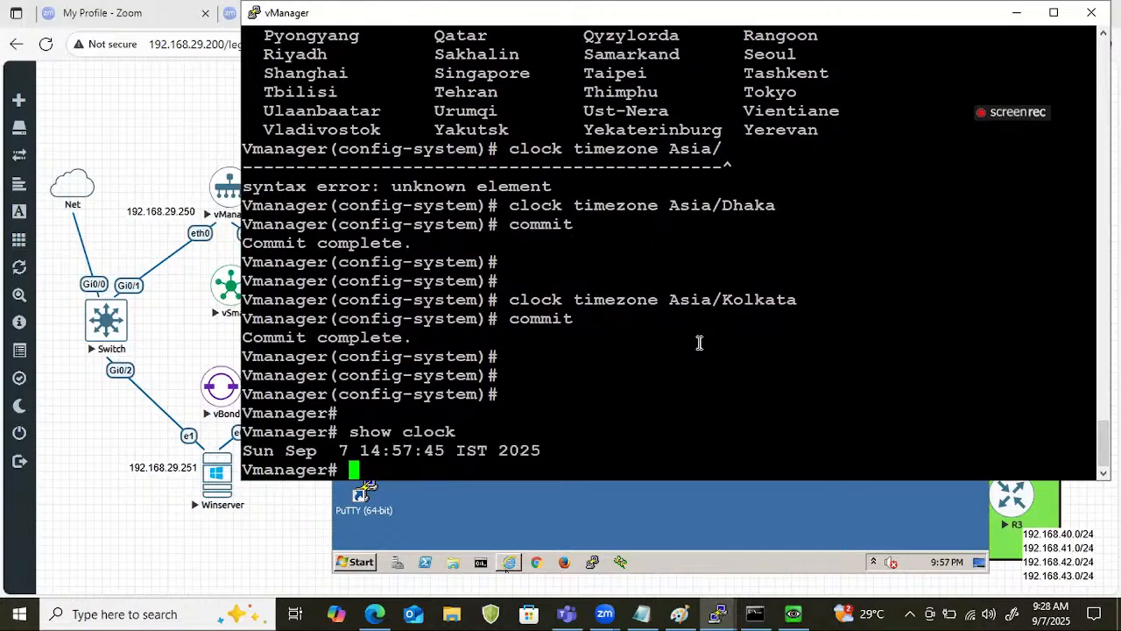
key(Return)
key(Return)
key(Return)
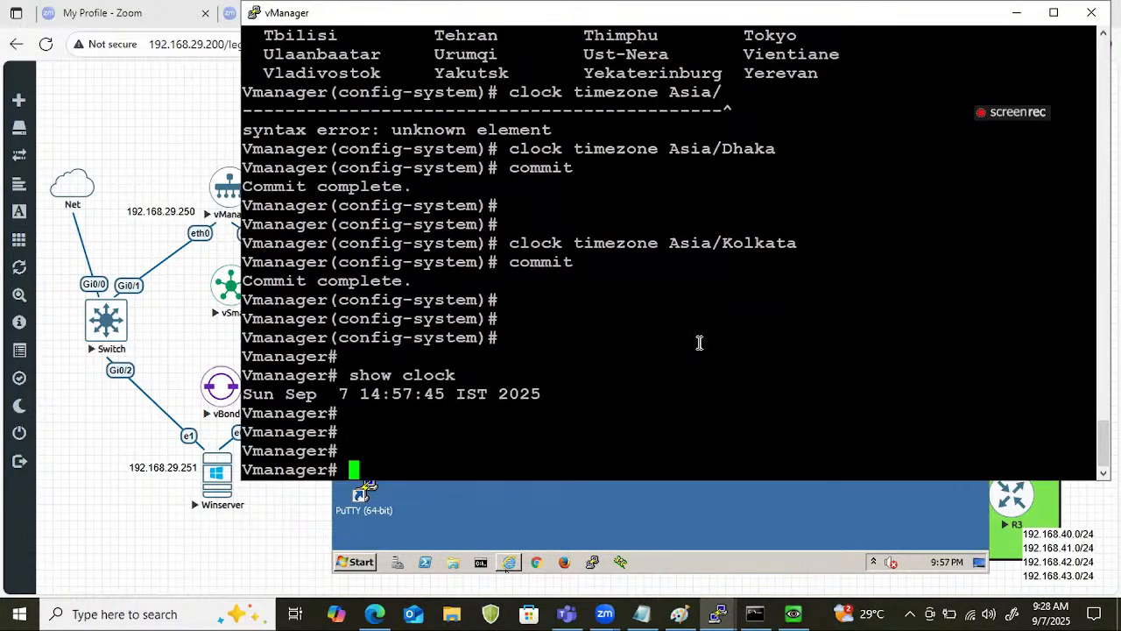
key(Up)
key(Return)
key(Return)
key(Return)
key(Return)
key(Return)
key(Up)
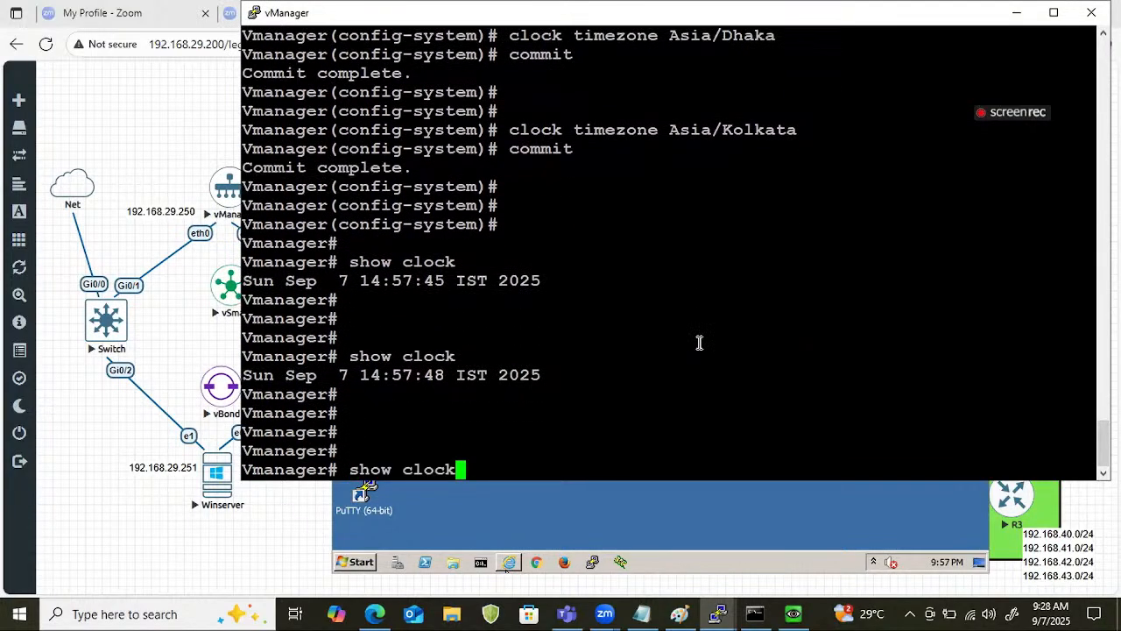
key(Return)
key(Return)
key(Return)
key(Return)
key(Return)
key(Up)
key(Return)
key(Return)
key(Return)
key(Up)
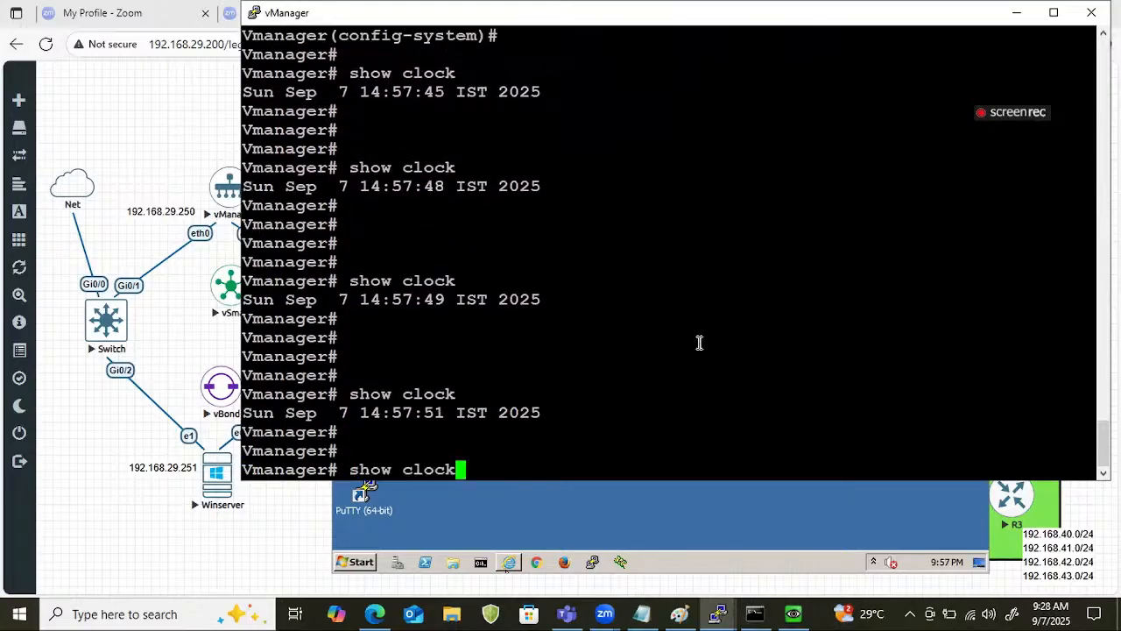
key(Return)
key(Return)
key(Return)
key(Up)
key(Return)
key(Return)
key(Return)
key(Return)
key(Return)
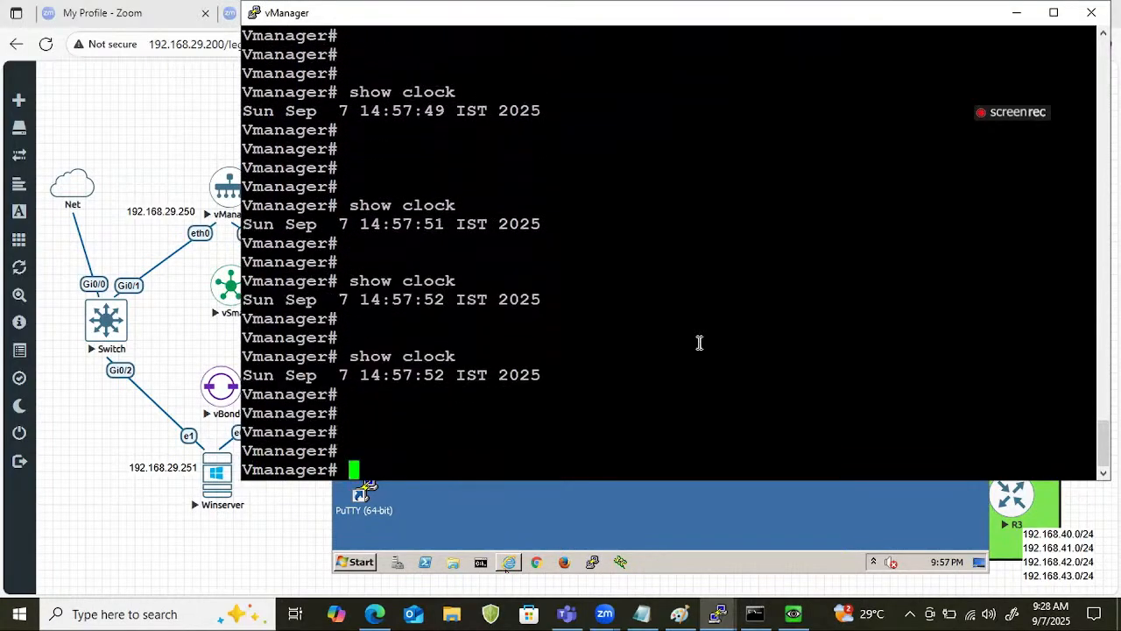
key(Up)
key(Return)
key(Up)
key(Return)
key(Return)
key(Return)
key(Return)
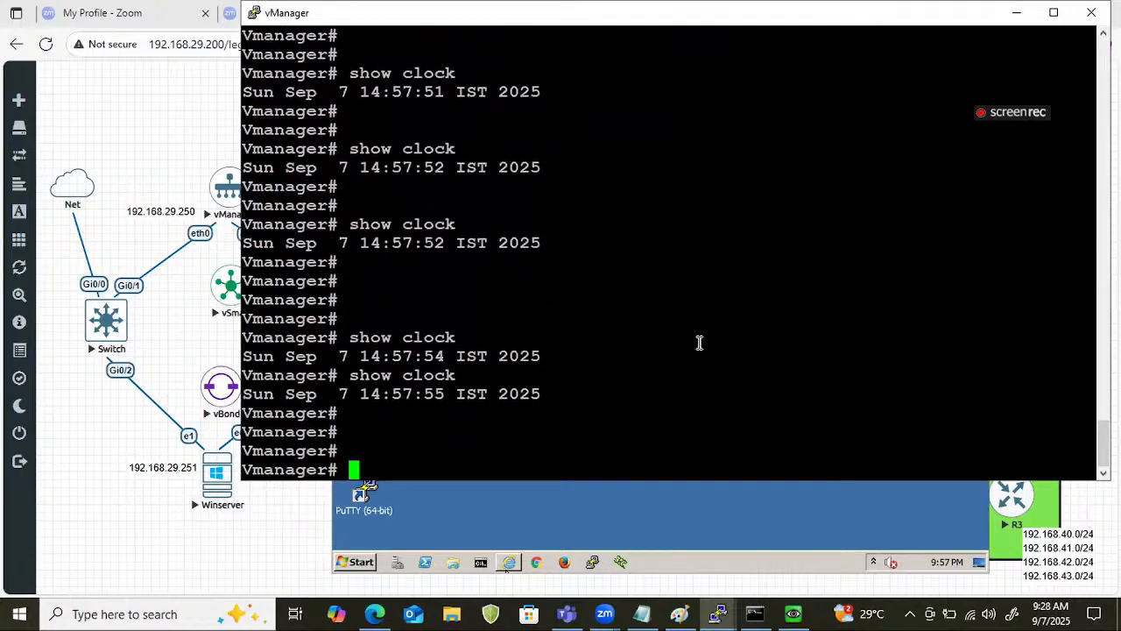
key(Return)
key(Return)
key(Return)
key(Return)
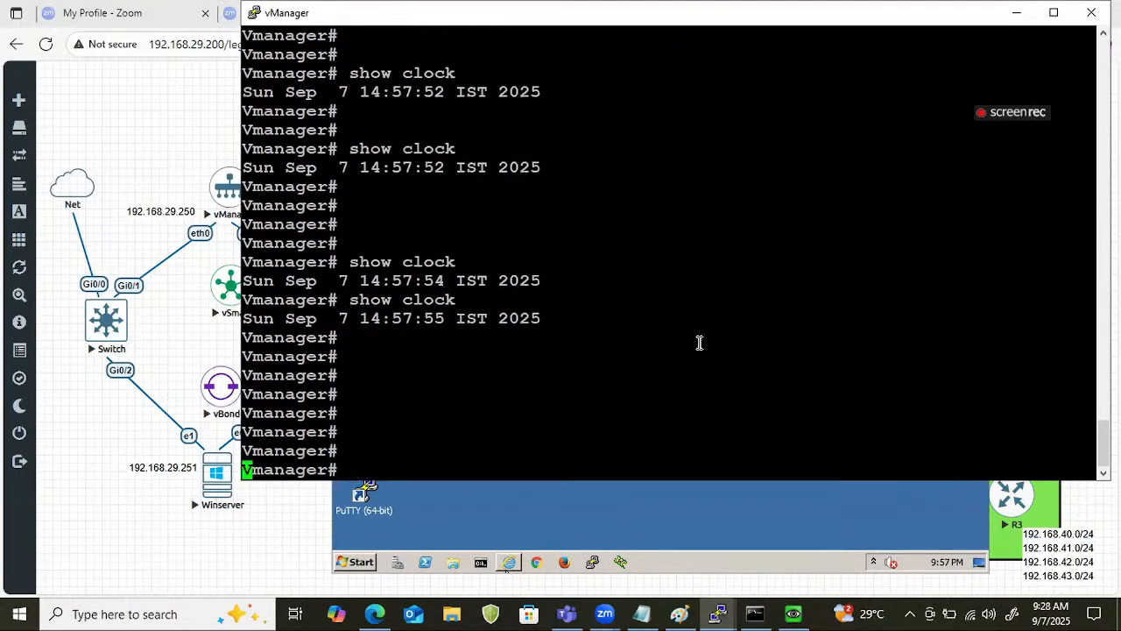
key(Return)
text(s)
key(Up)
key(Return)
key(Return)
key(Return)
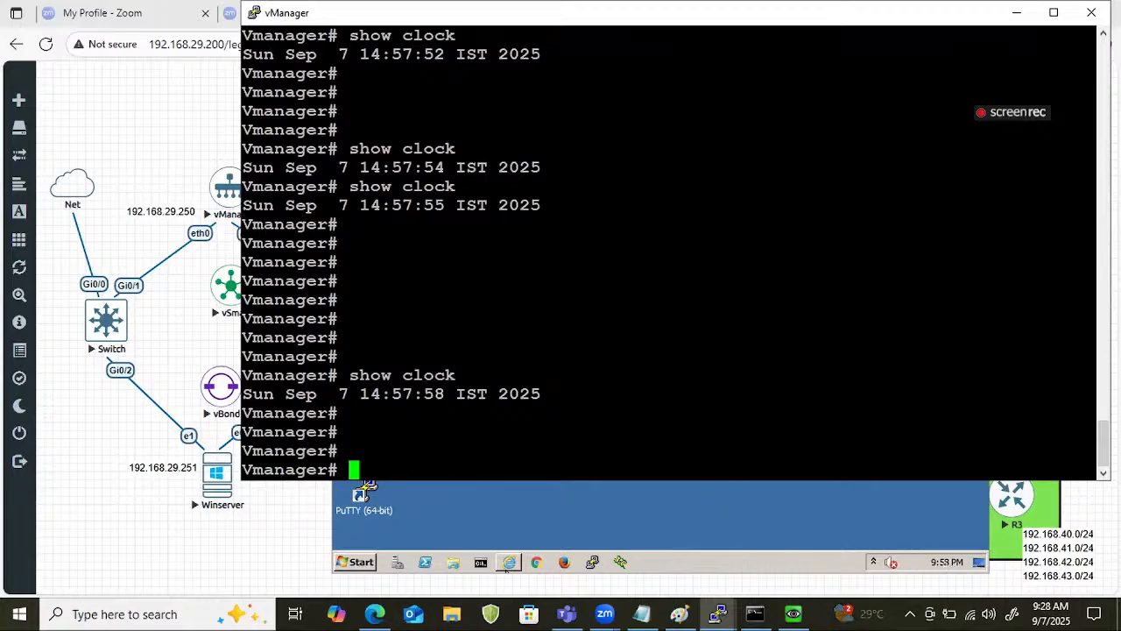
Review Winserver's date, time and time zone in its Date and Time settings, then close them.
click(946, 561)
click(887, 534)
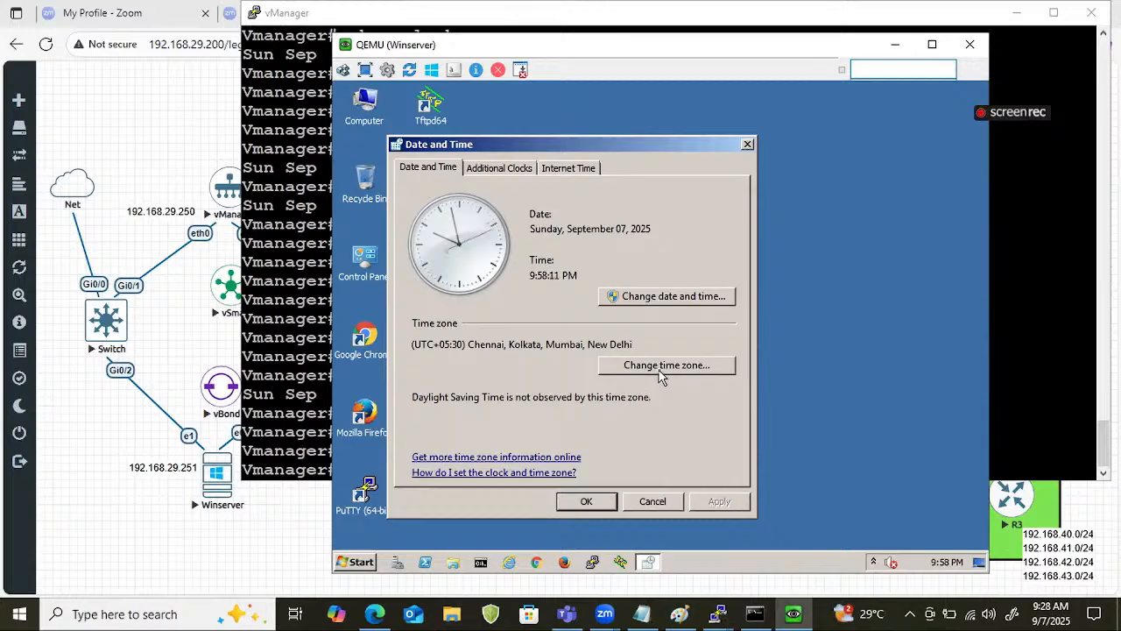
click(747, 144)
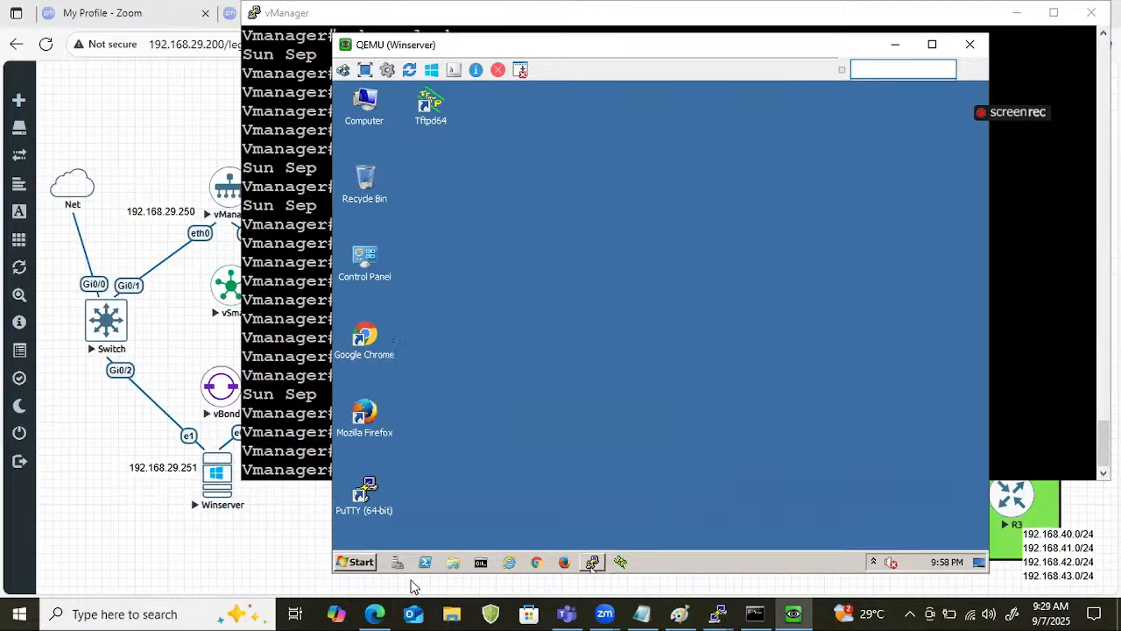
Open the Computer window on Winserver.
click(366, 563)
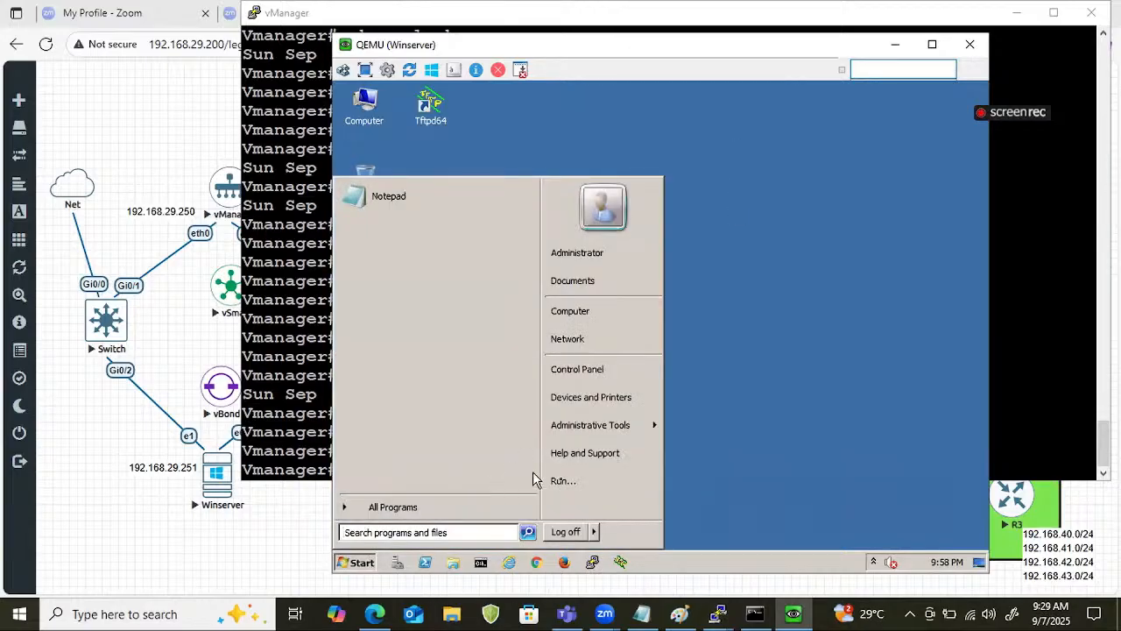
click(346, 565)
click(355, 561)
click(344, 563)
click(344, 563)
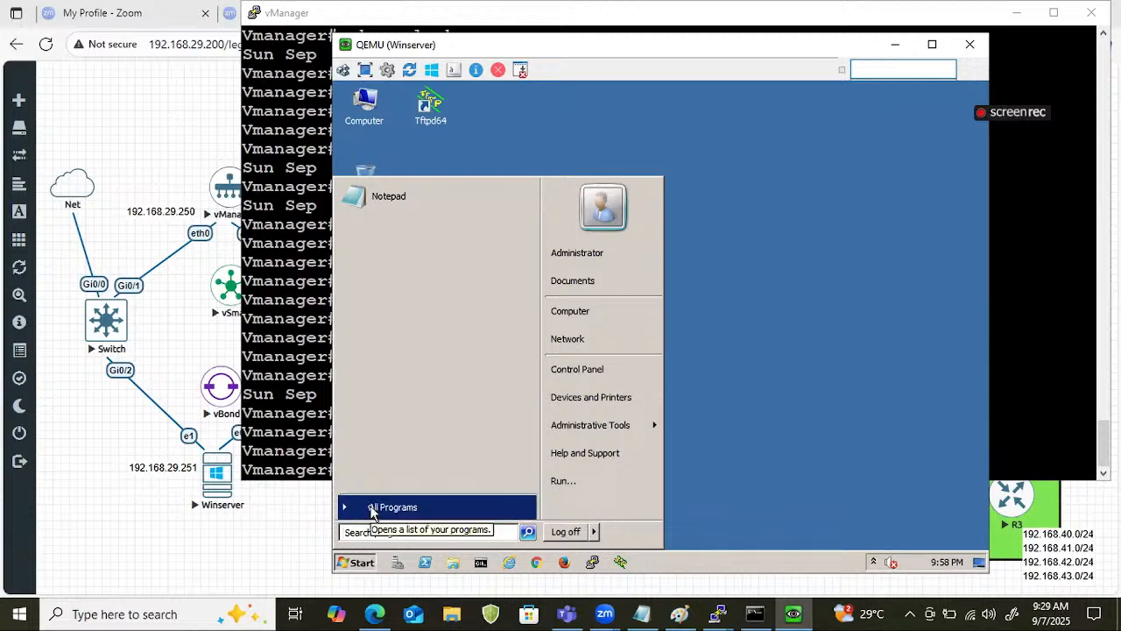
click(570, 307)
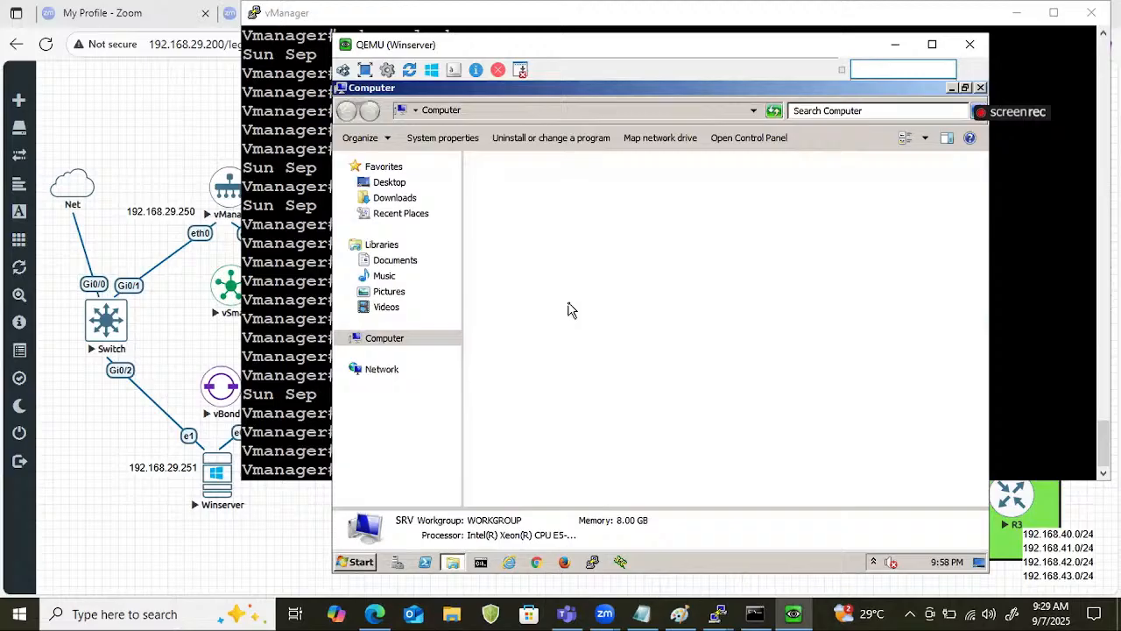
Restart Winserver with the reason Other (Planned) and the comment ddd.
click(361, 562)
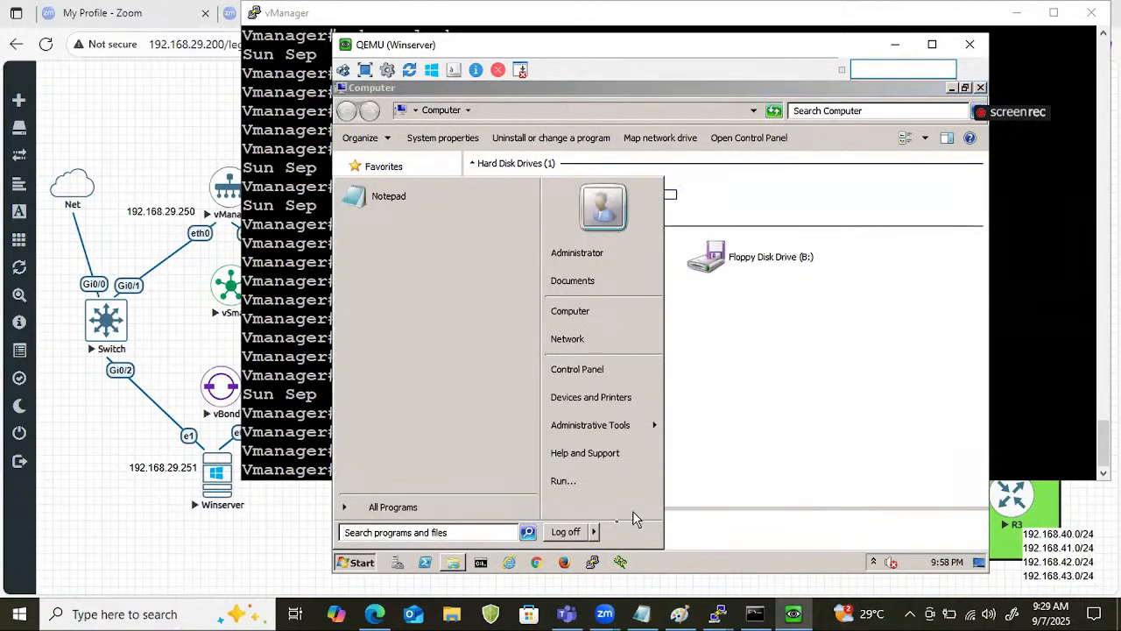
mouse_move(595, 531)
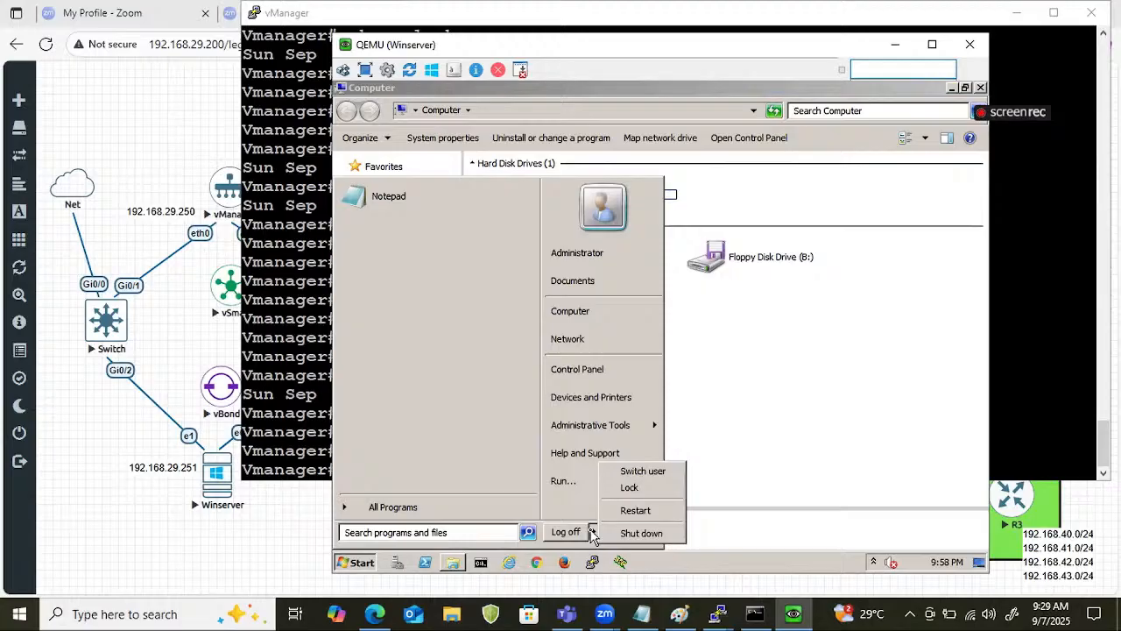
click(636, 513)
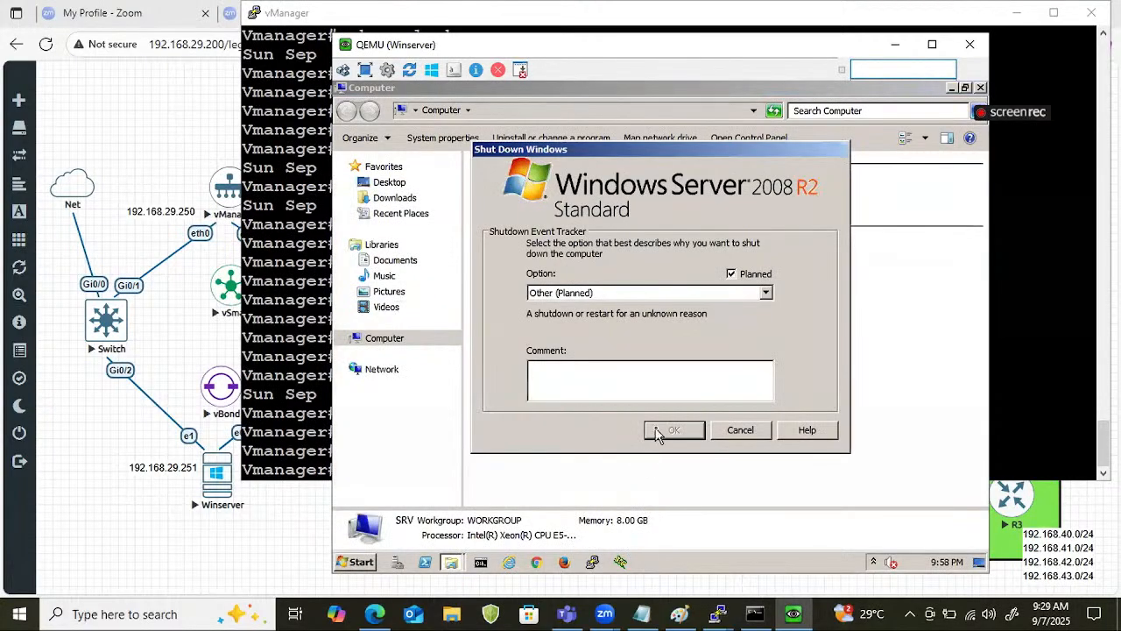
text(ddd)
click(674, 430)
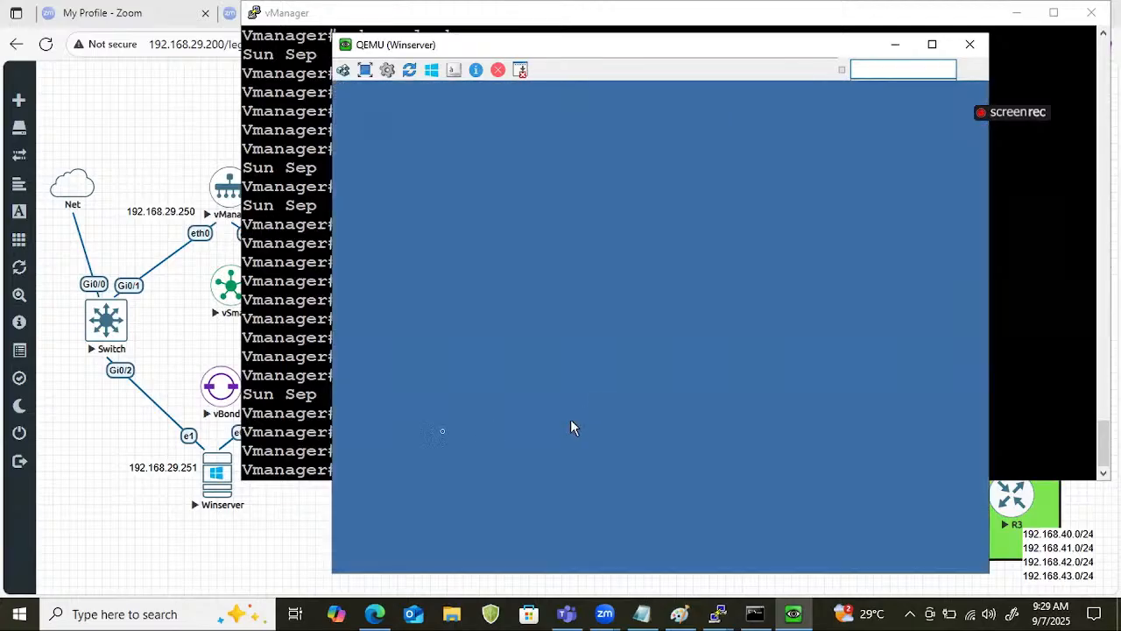
Switch to the vBond console and check its system clock with show clock.
click(331, 429)
key(Return)
key(Return)
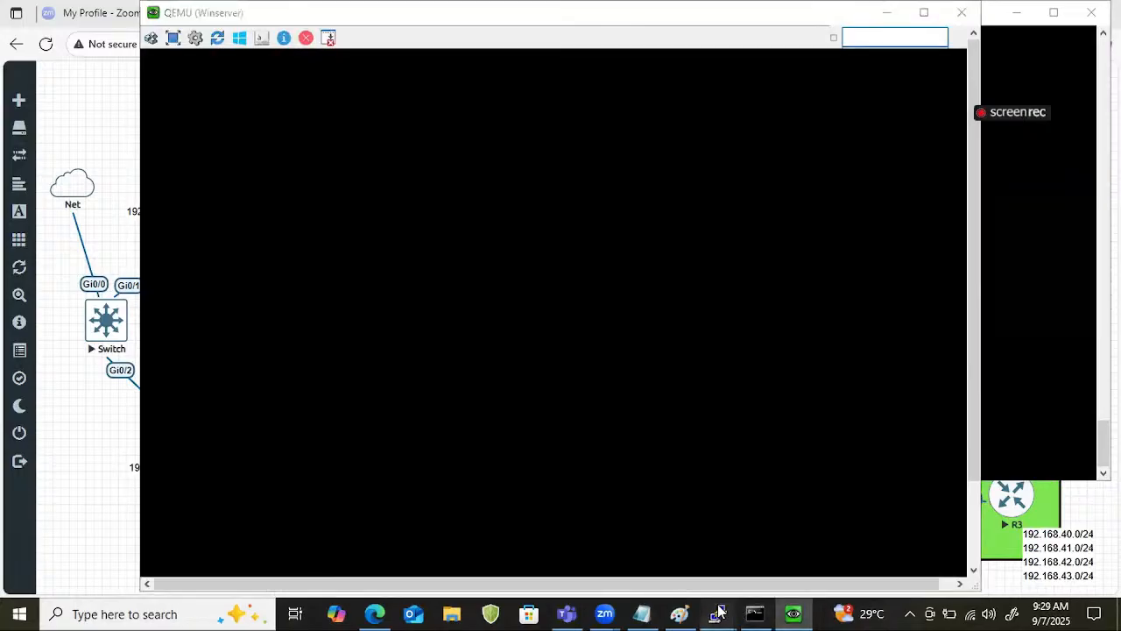
mouse_move(716, 611)
click(827, 534)
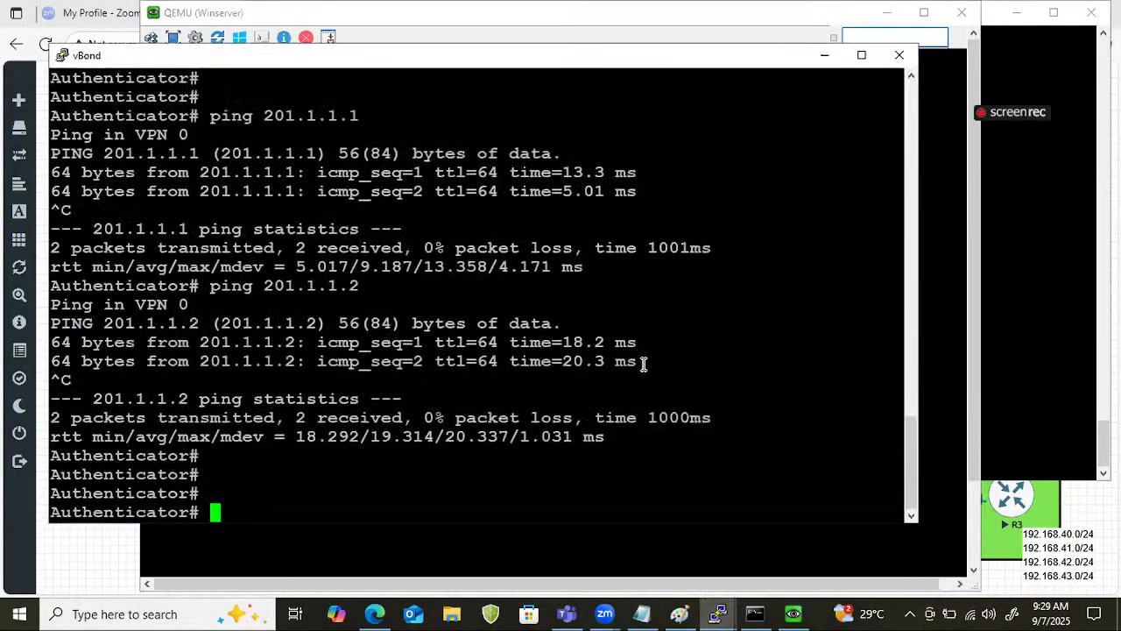
text(show cl)
key(Tab)
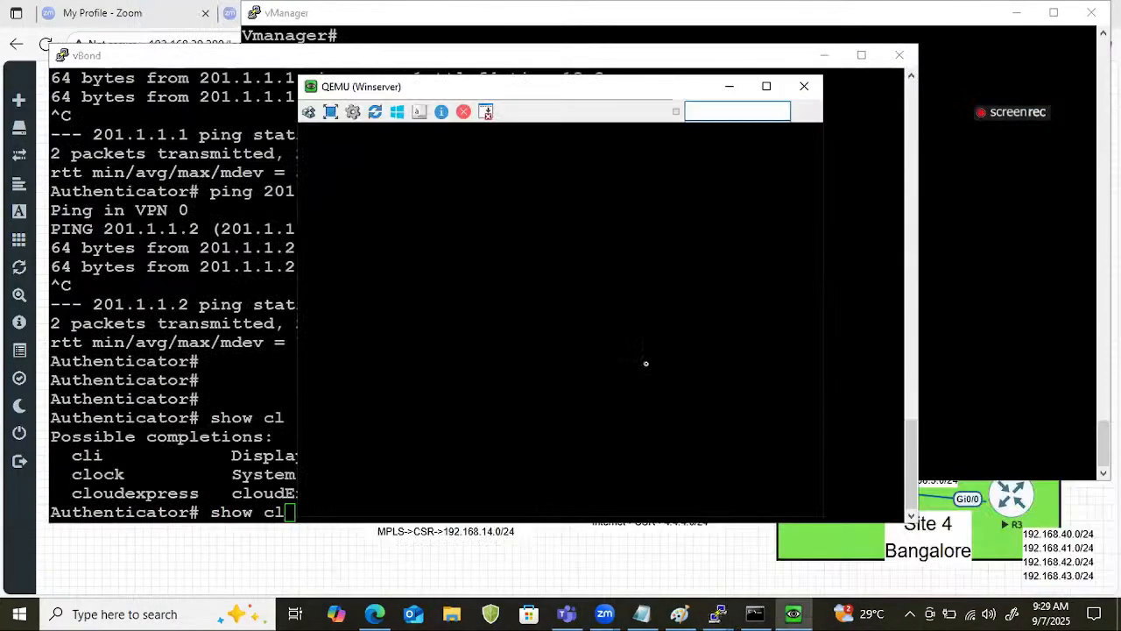
drag(194, 320, 211, 322)
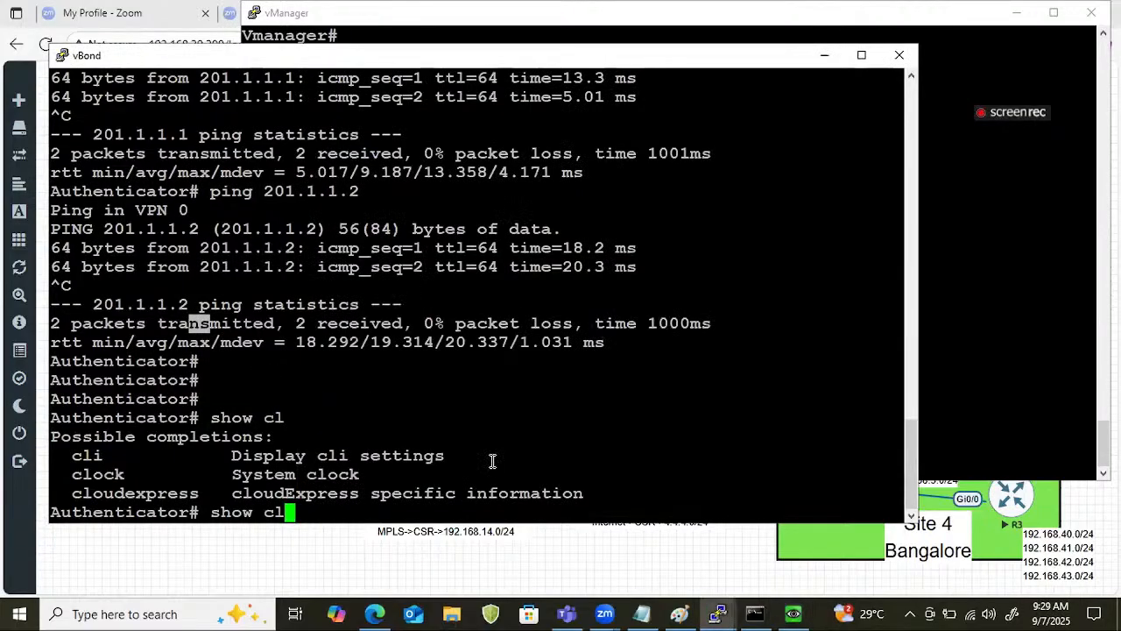
text(lo)
key(Return)
key(BackSpace)
key(BackSpace)
key(BackSpace)
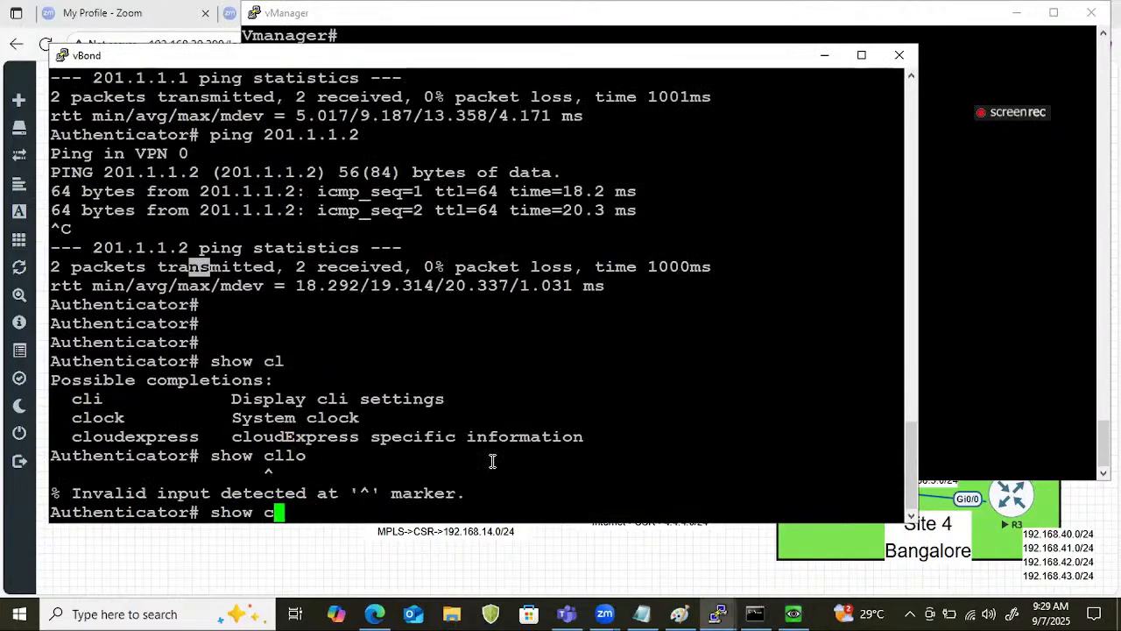
text(lok)
key(Return)
key(BackSpace)
text(ck)
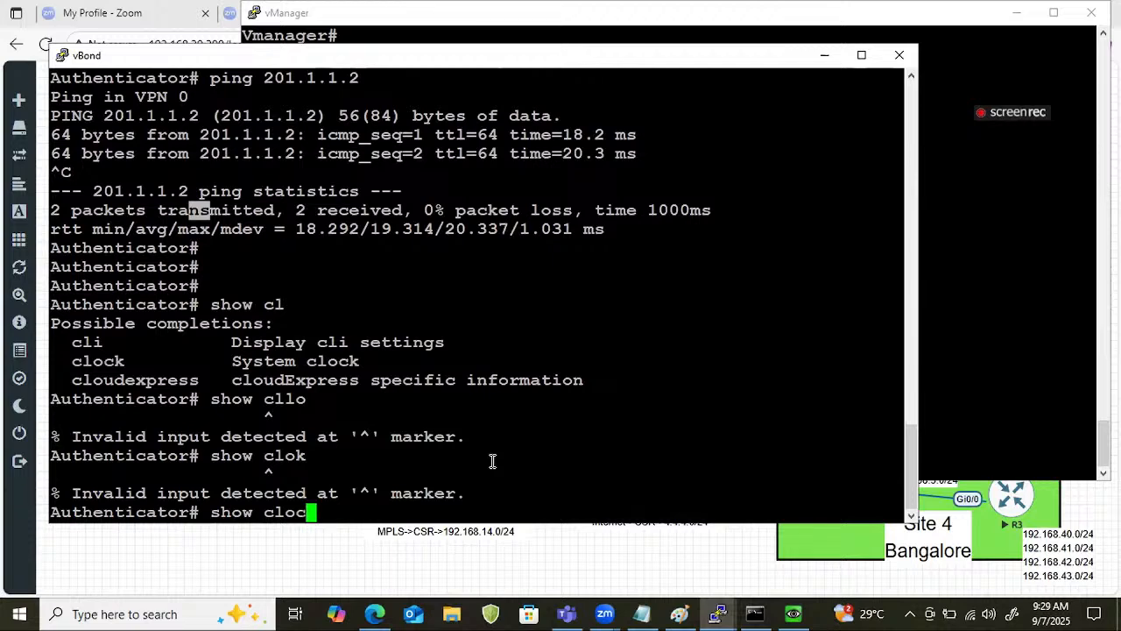
key(Return)
Run show clock two more times on the vBond console to recheck its system time.
key(Return)
key(Return)
key(Return)
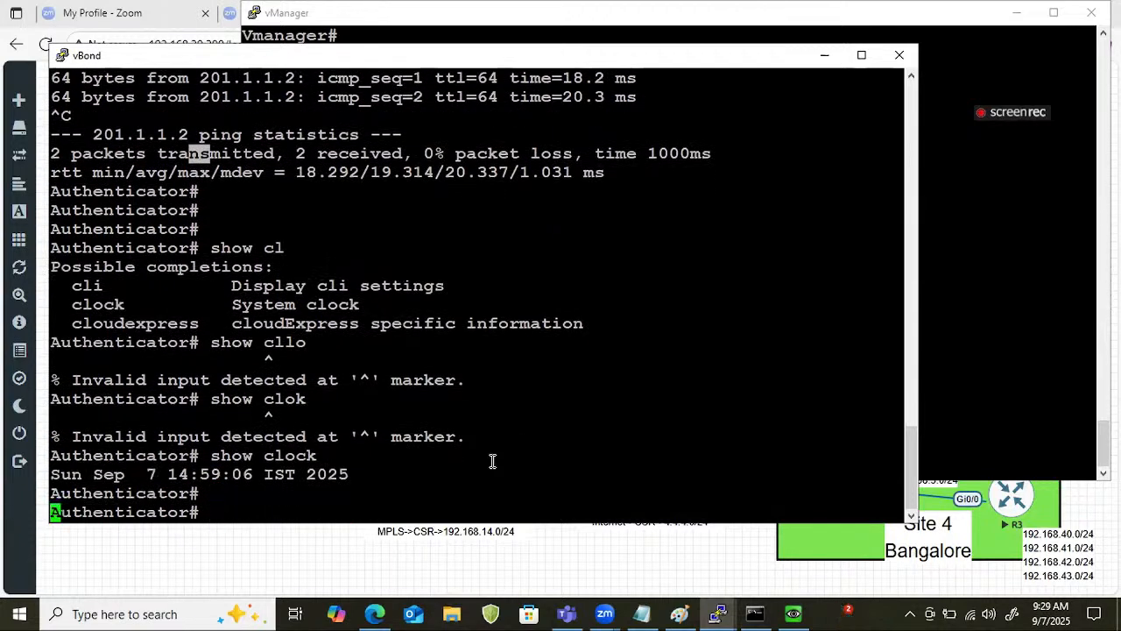
key(Up)
key(Return)
key(Return)
key(Return)
key(Return)
key(Return)
key(Return)
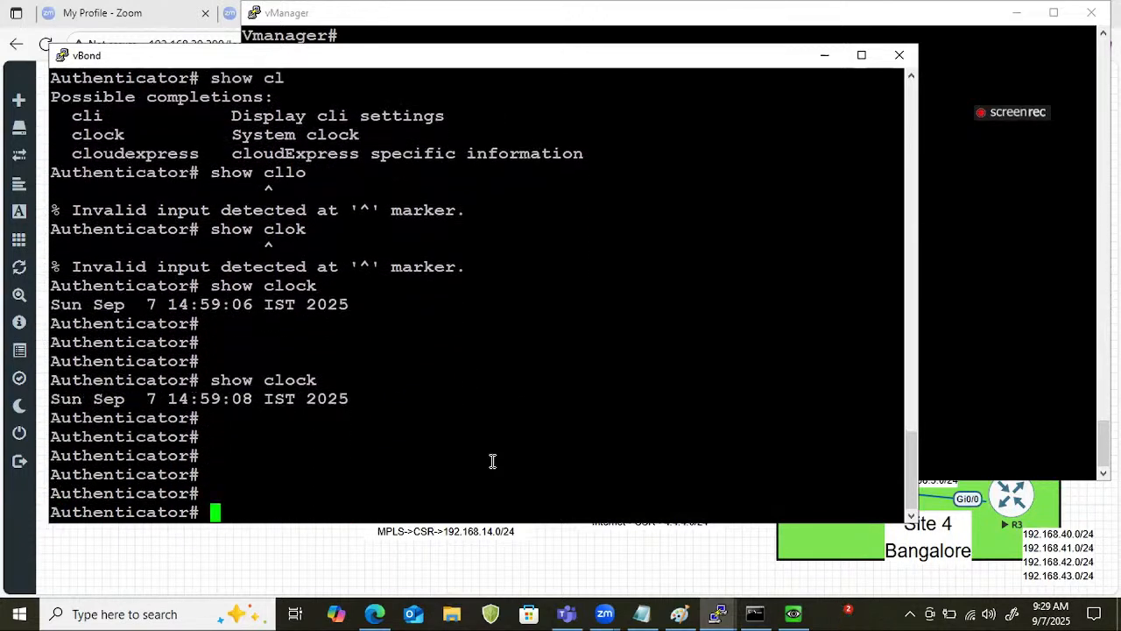
key(Up)
key(Return)
key(Return)
key(Return)
key(Return)
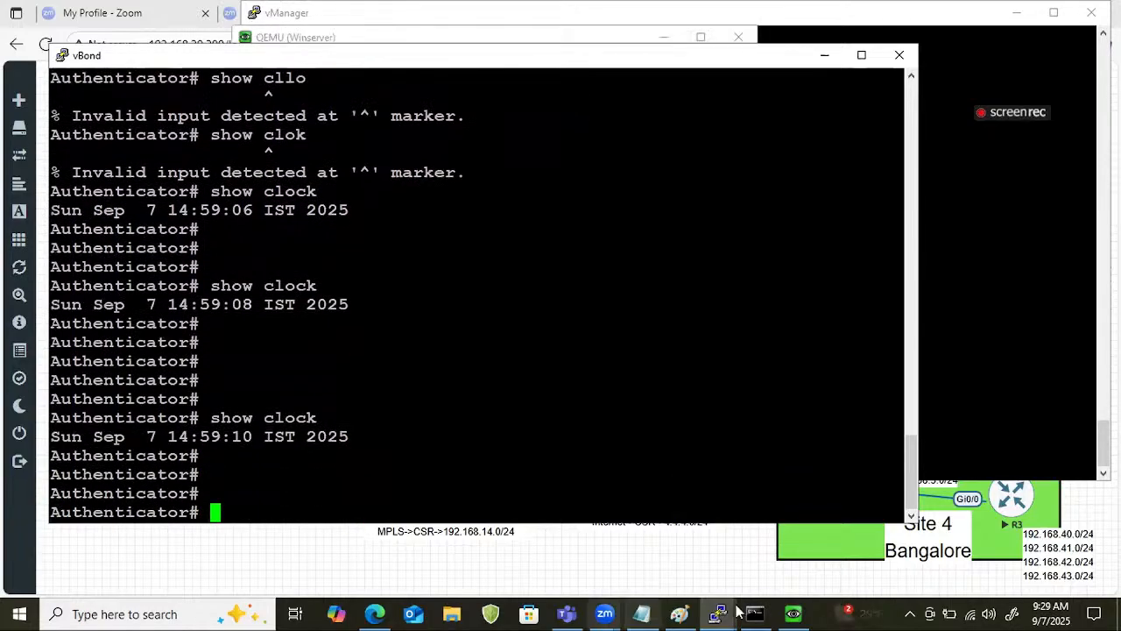
Switch to the vSmart console and leave configuration mode, returning to the Controller exec prompt.
click(733, 606)
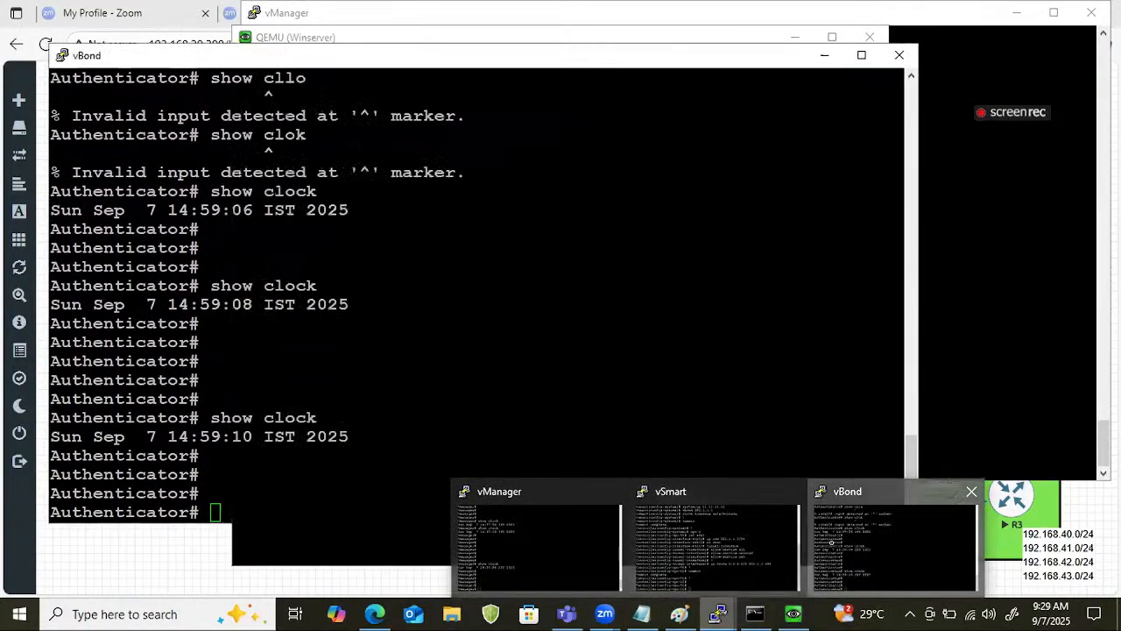
click(814, 580)
click(736, 612)
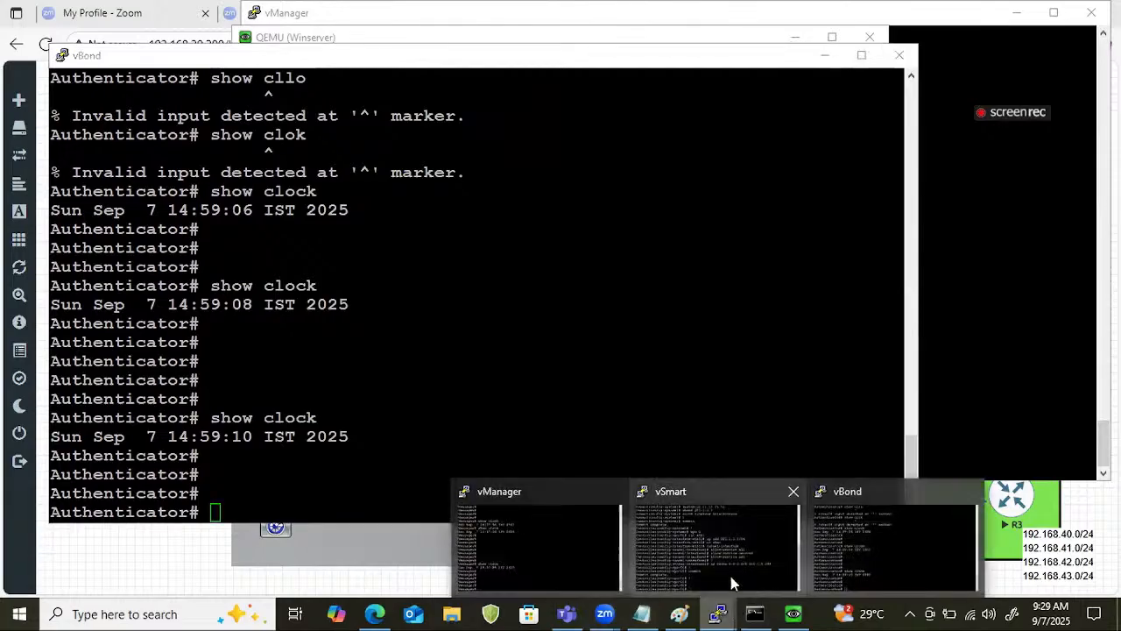
click(709, 513)
key(Return)
key(Return)
key(Return)
key(Return)
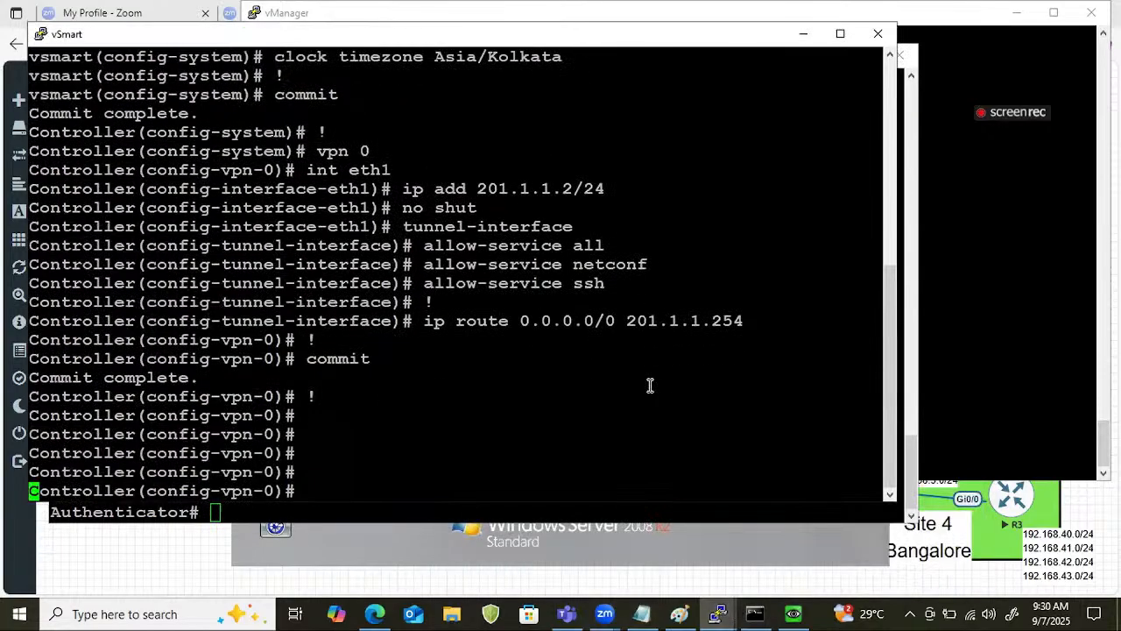
key(ctrl+z)
key(Return)
key(Return)
key(Return)
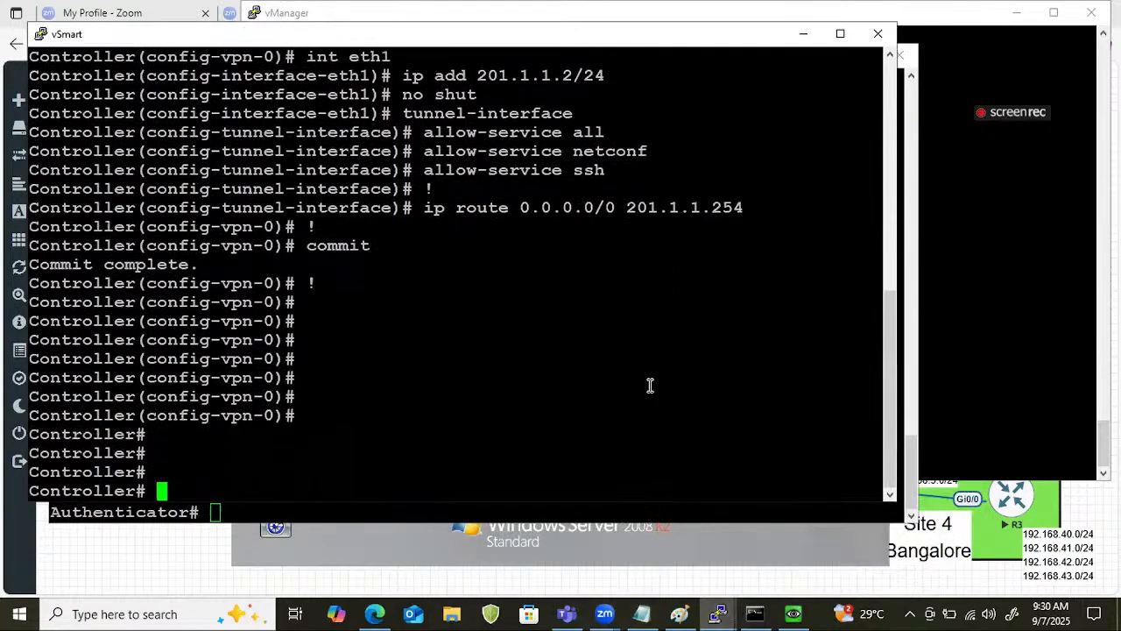
Check vSmart's system clock with show clock and highlight the returned date and time.
text(show clo)
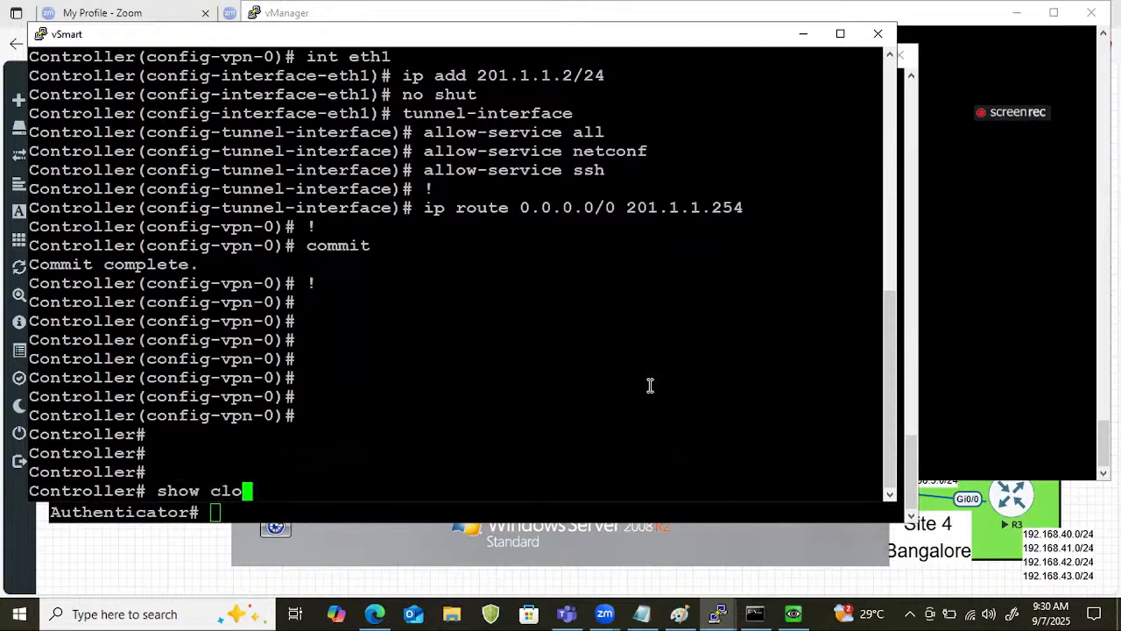
text(ck)
key(Return)
key(Return)
key(Return)
key(Return)
key(Return)
key(Return)
key(Return)
key(Return)
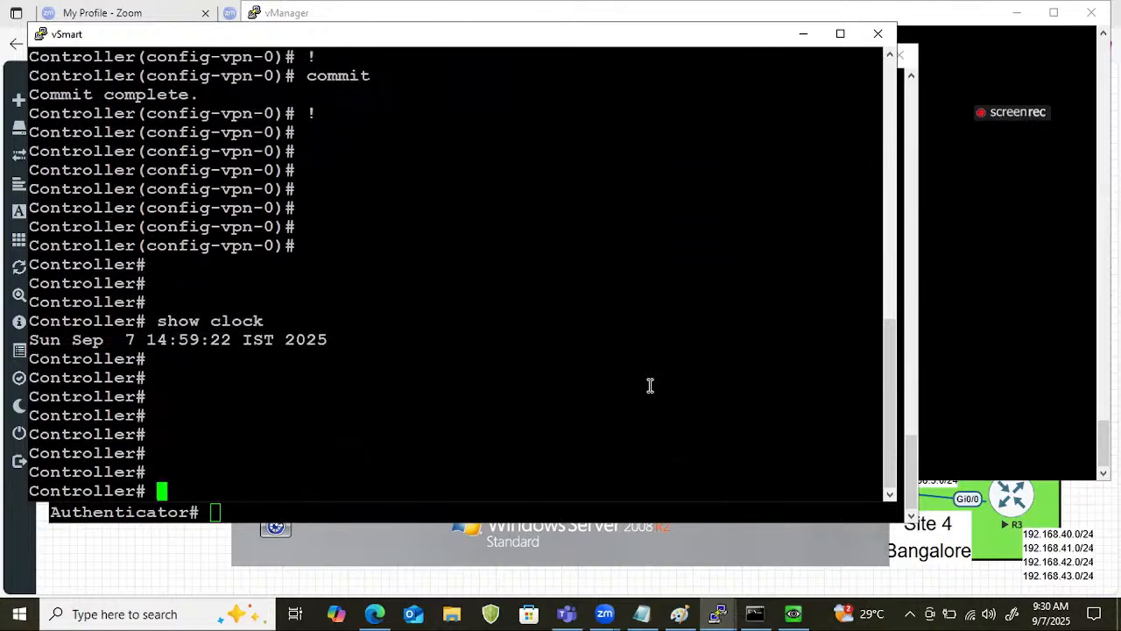
key(Return)
key(Return)
key(Return)
key(Return)
key(Return)
key(Return)
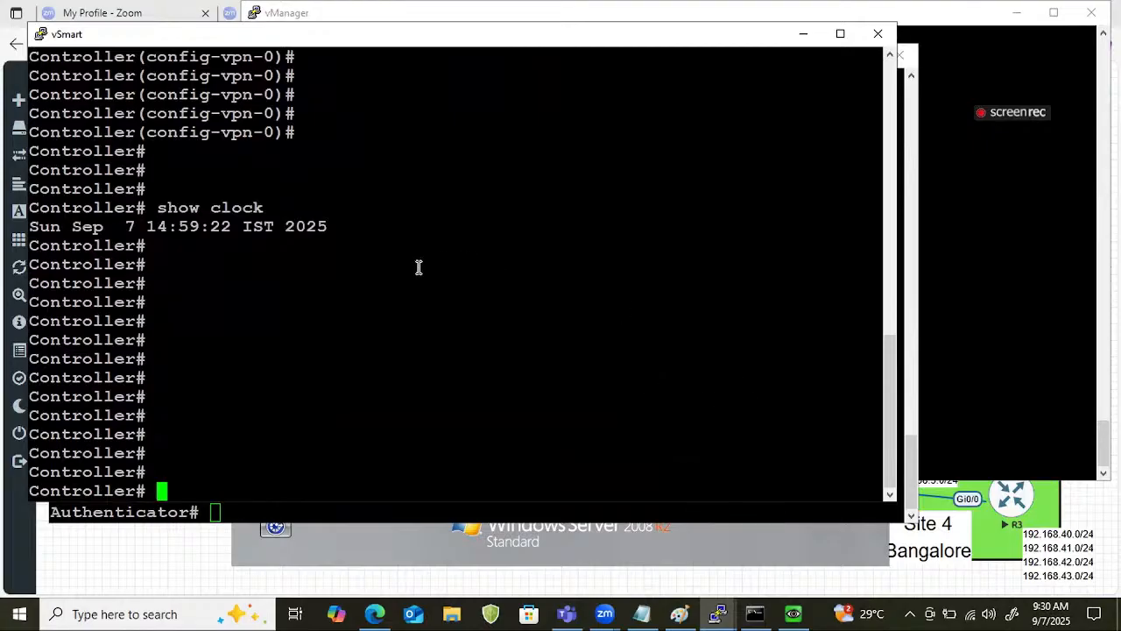
drag(392, 248, 75, 209)
click(437, 474)
drag(130, 226, 385, 227)
Switch to the vManager console and reboot vManage, answering yes to the confirmation.
click(341, 511)
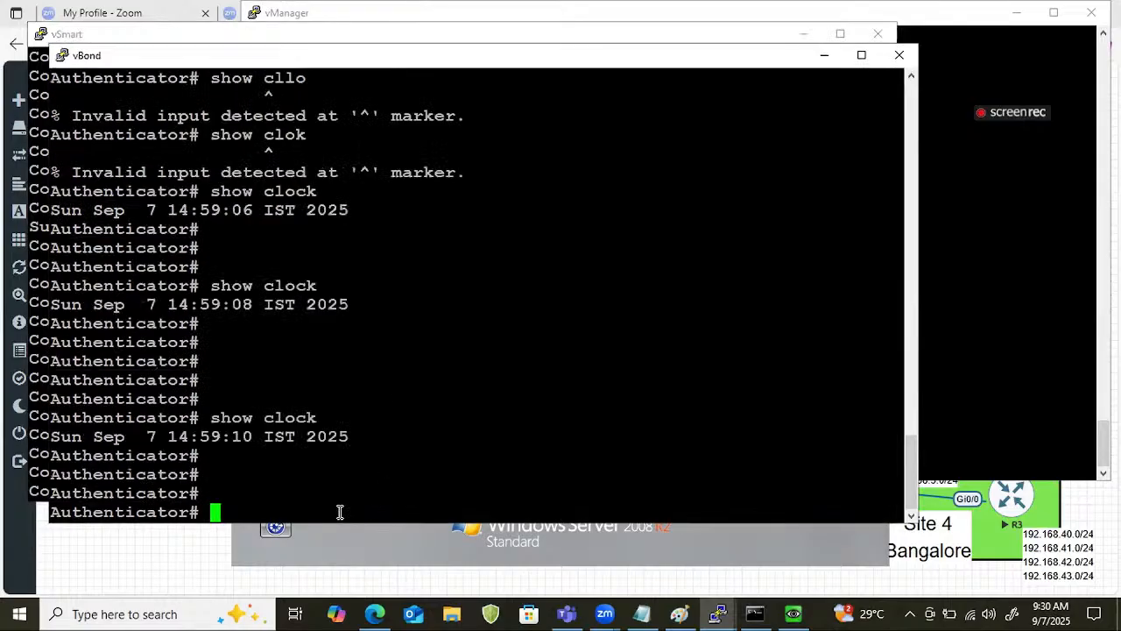
click(716, 613)
click(556, 560)
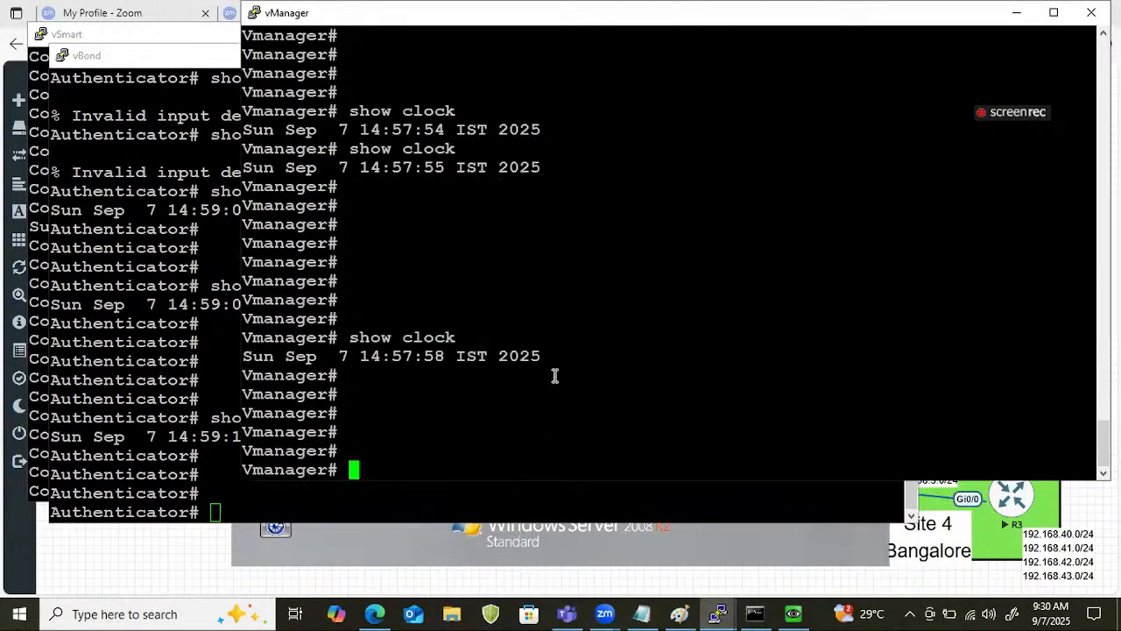
key(Return)
text(reboot)
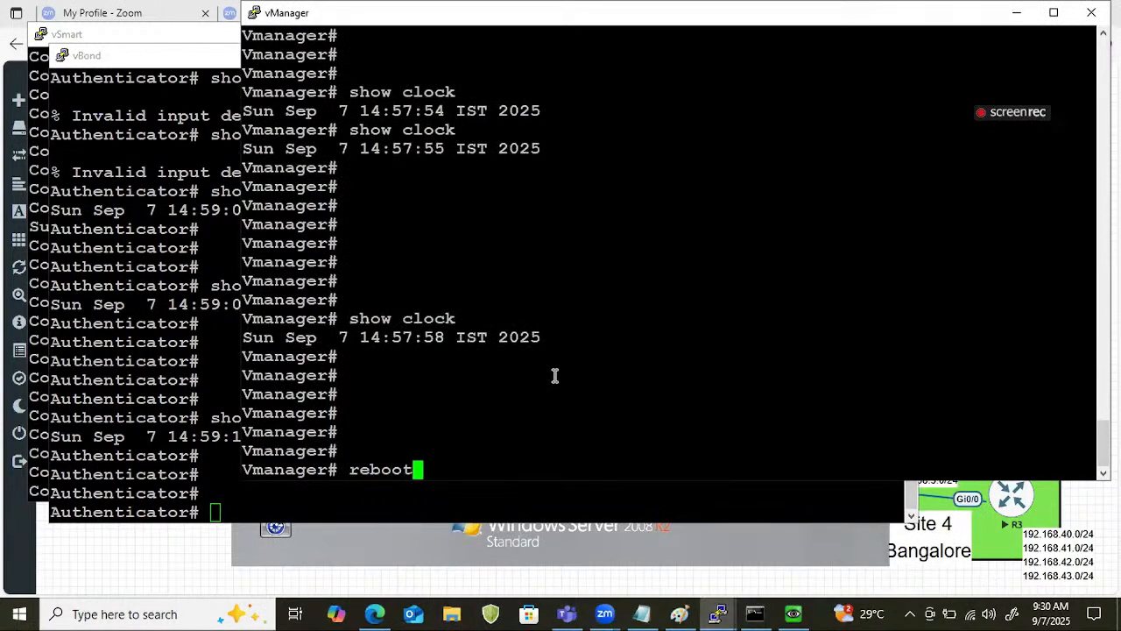
key(Return)
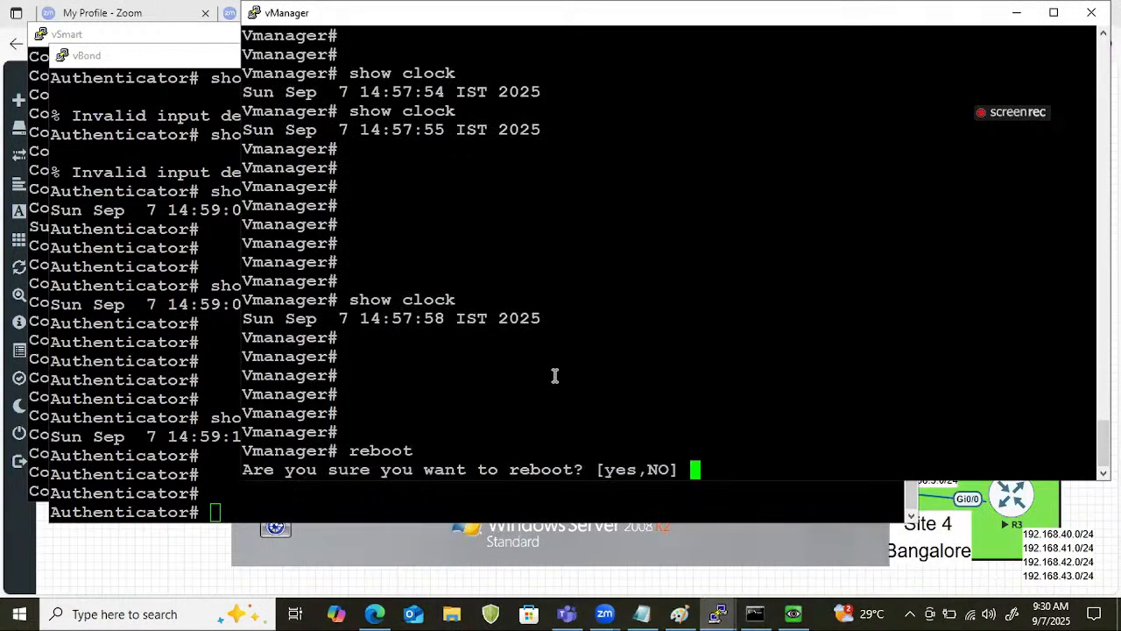
text(yes)
key(Return)
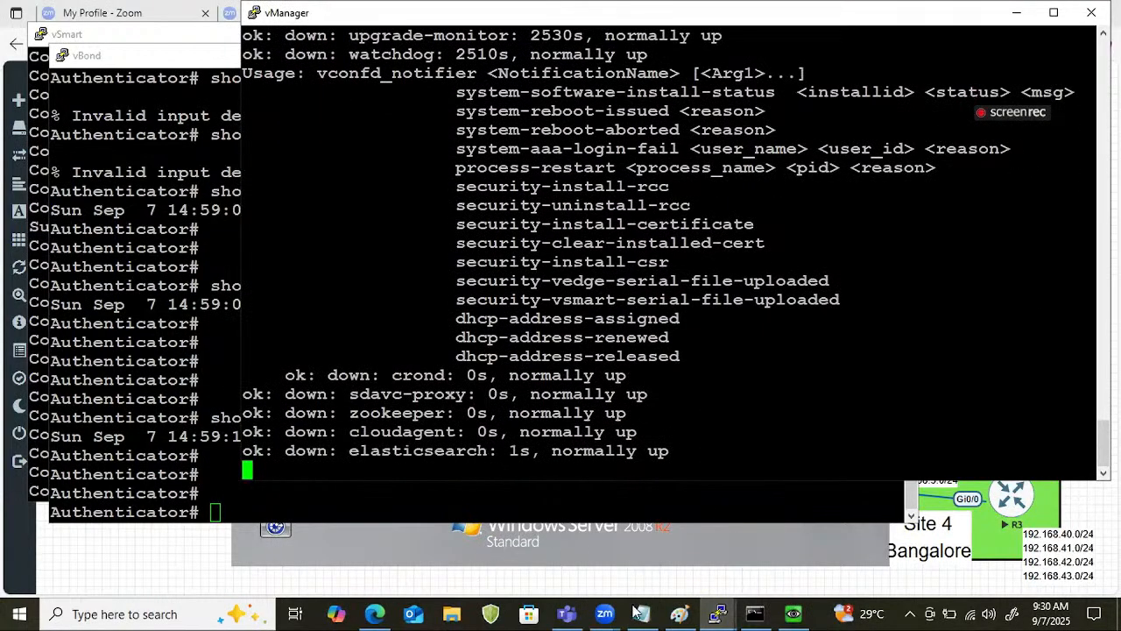
Switch to the Winserver console and log on as Administrator with the account password.
click(678, 535)
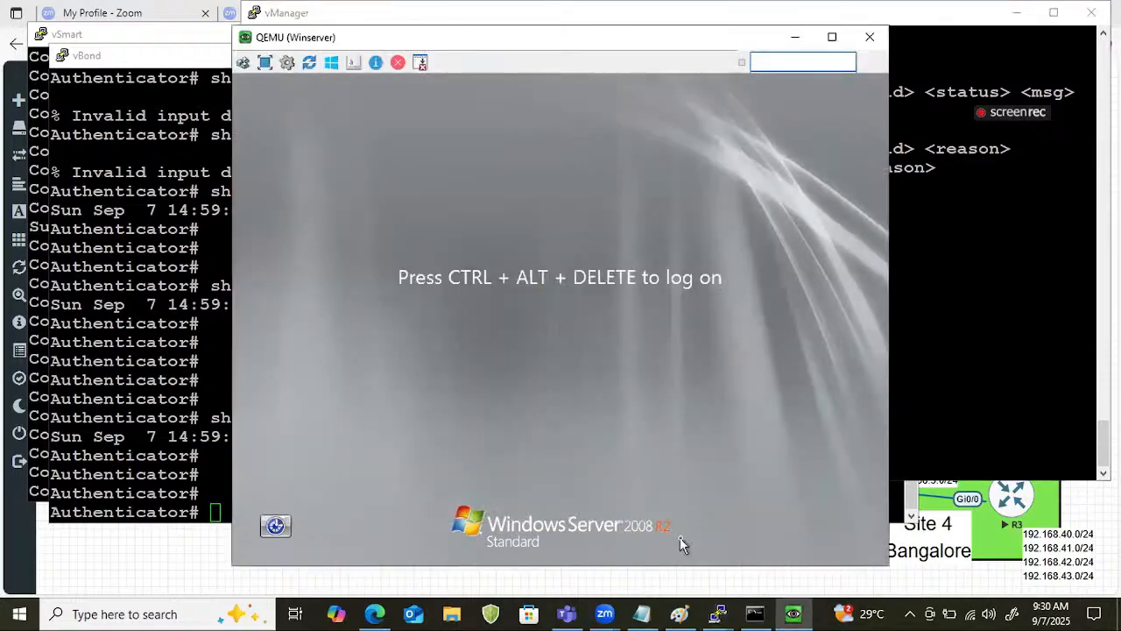
click(265, 63)
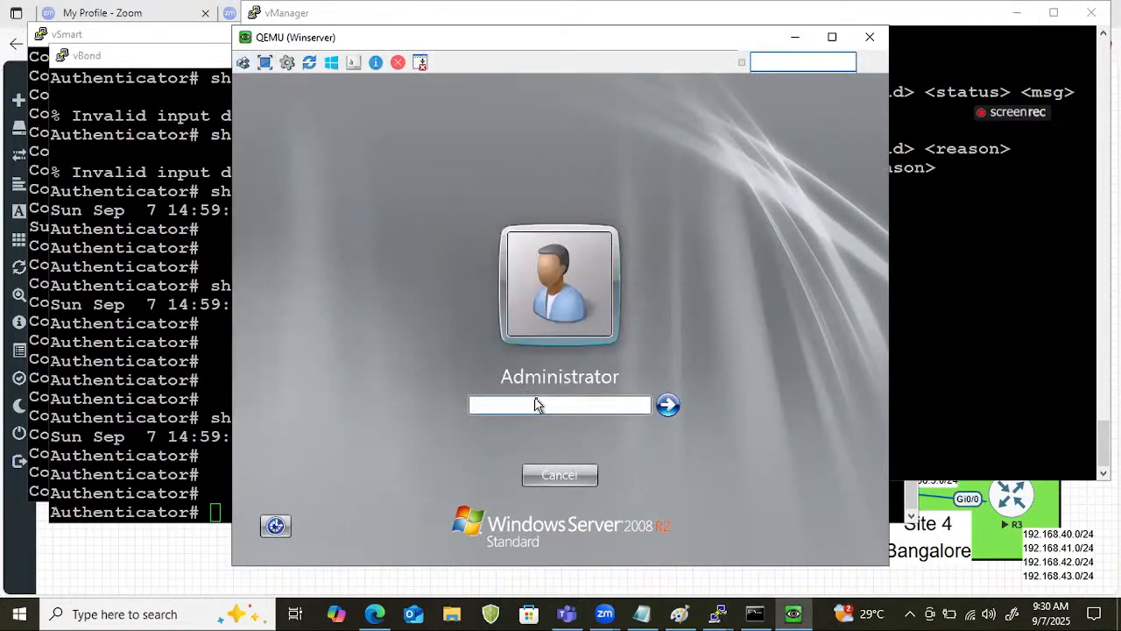
click(532, 403)
text(****)
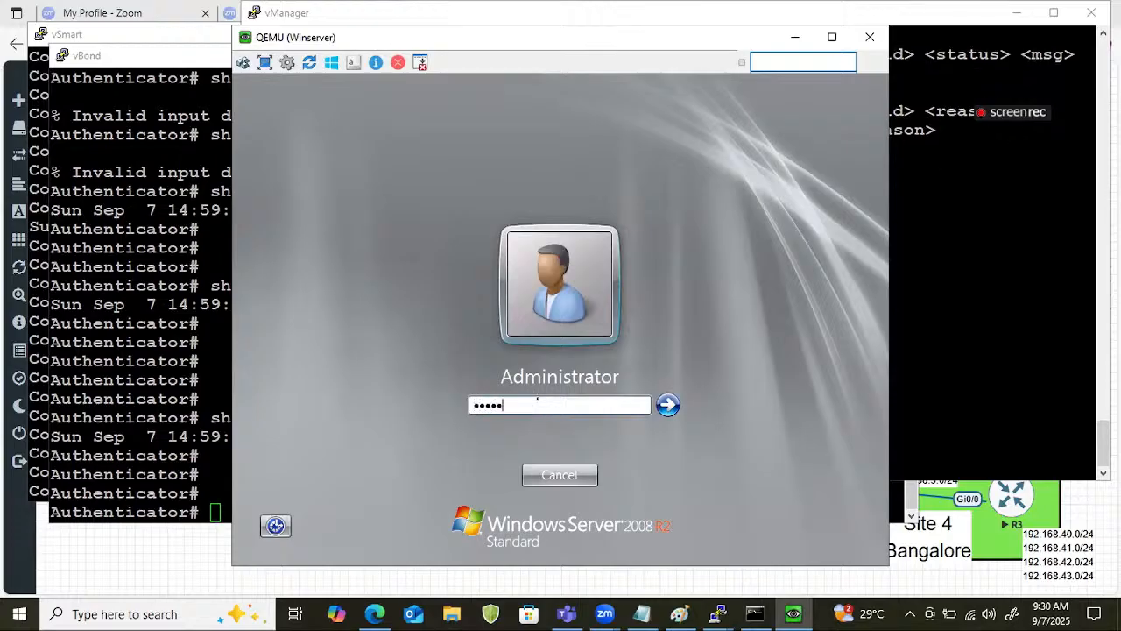
text(*)
key(Return)
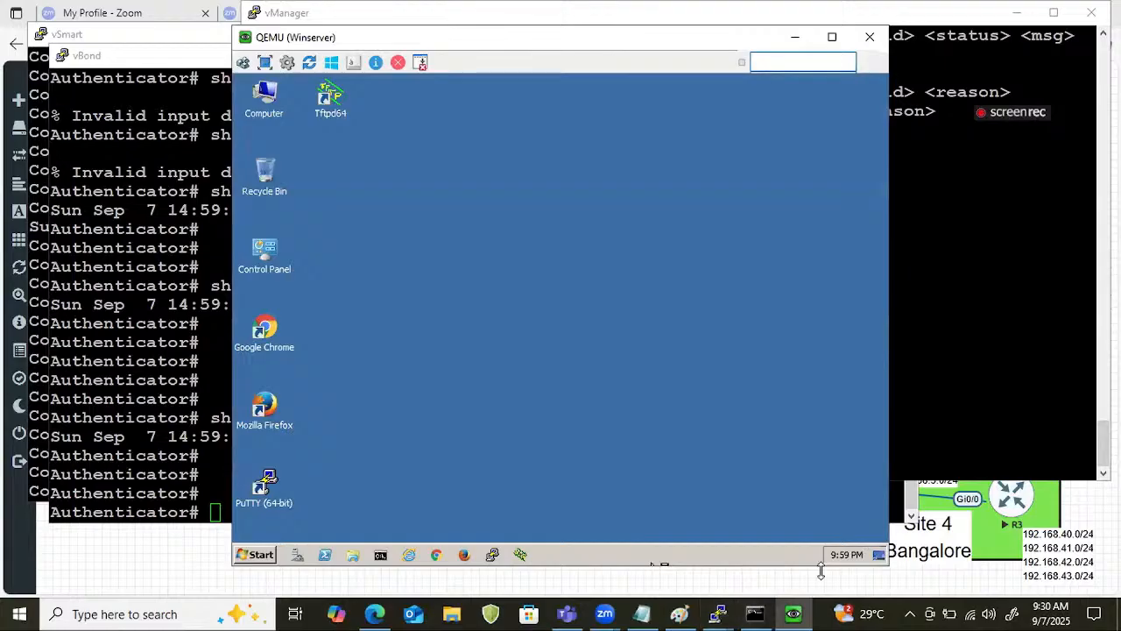
Open Winserver's Date and Time settings and compare its time with the clock shown in the vBond console.
mouse_move(865, 556)
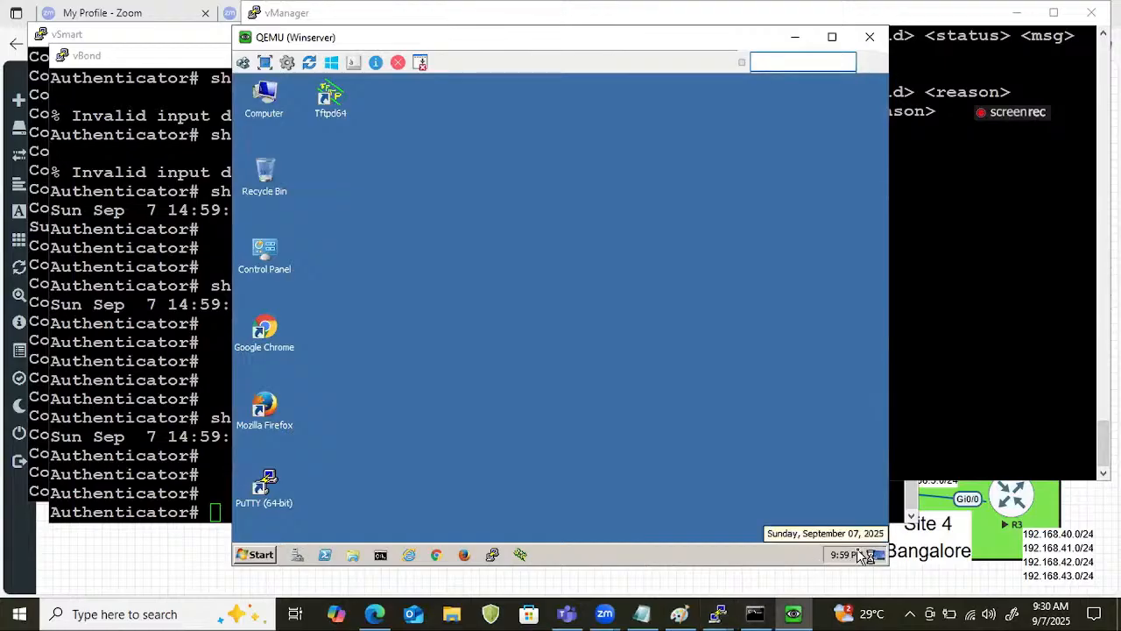
click(865, 557)
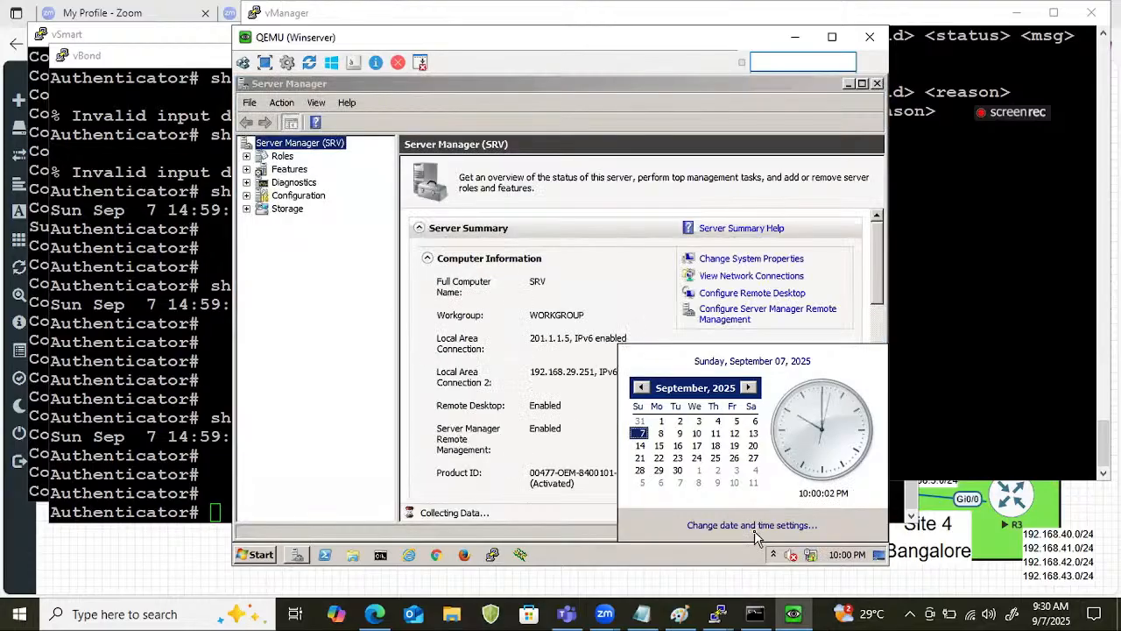
click(753, 526)
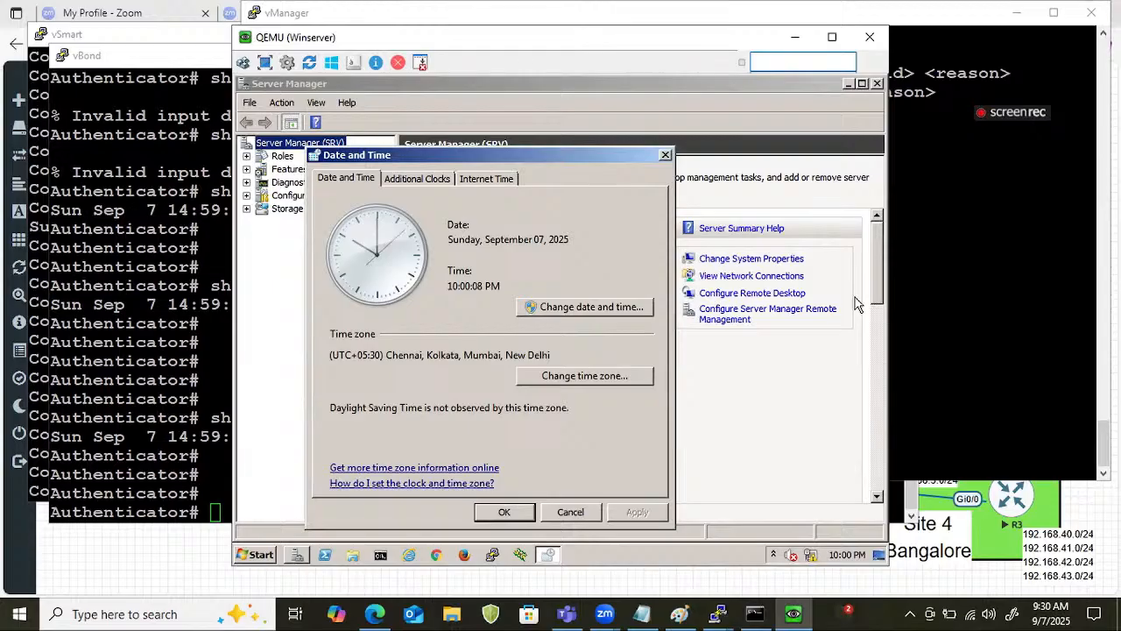
click(136, 393)
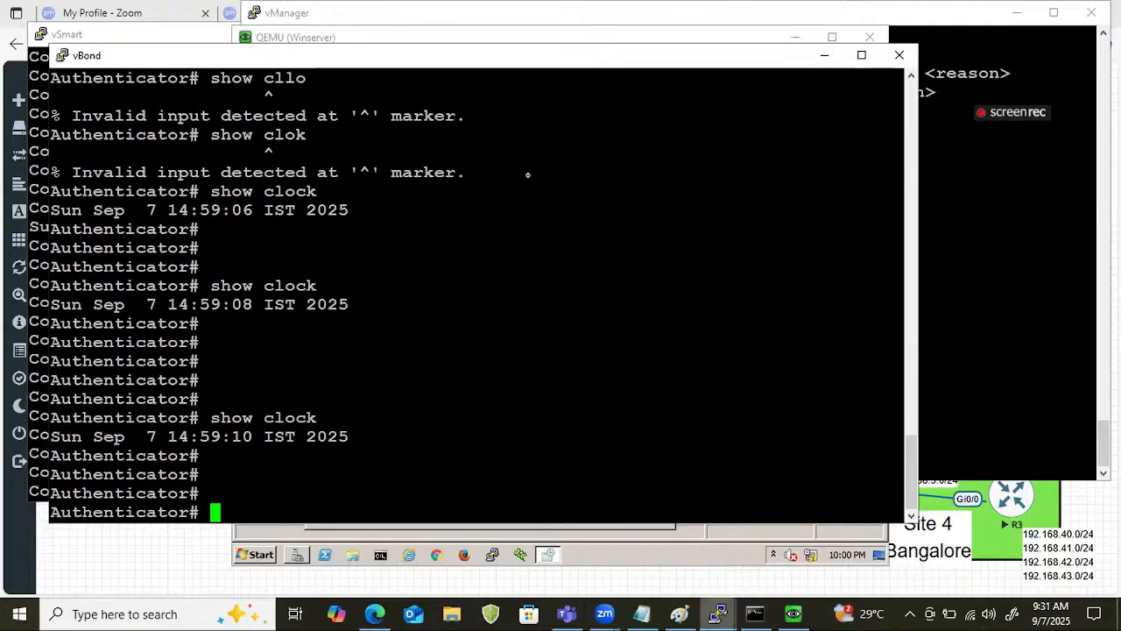
click(794, 612)
Set Winserver's time to 3:00:30 PM, keeping September 7, 2025, and close the Date and Time settings.
click(587, 308)
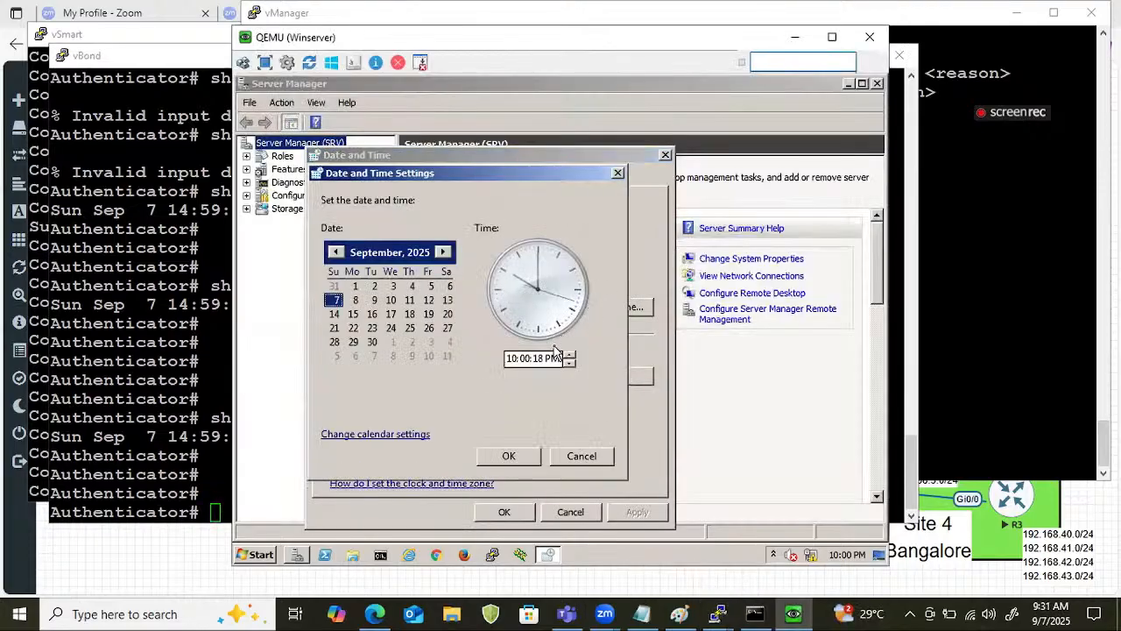
click(515, 357)
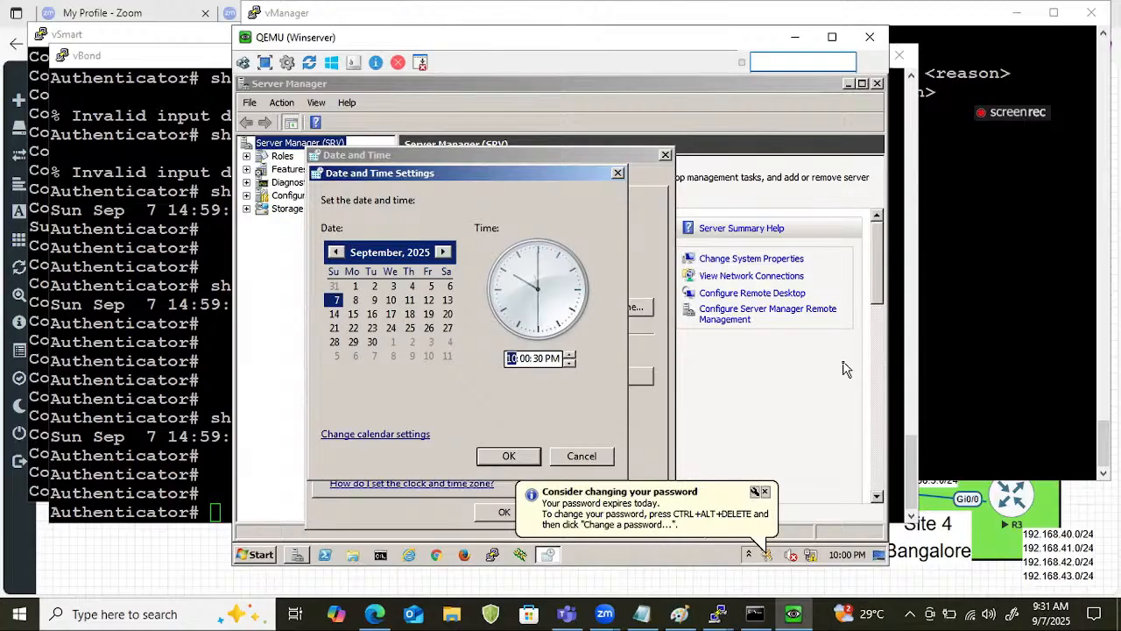
text(1)
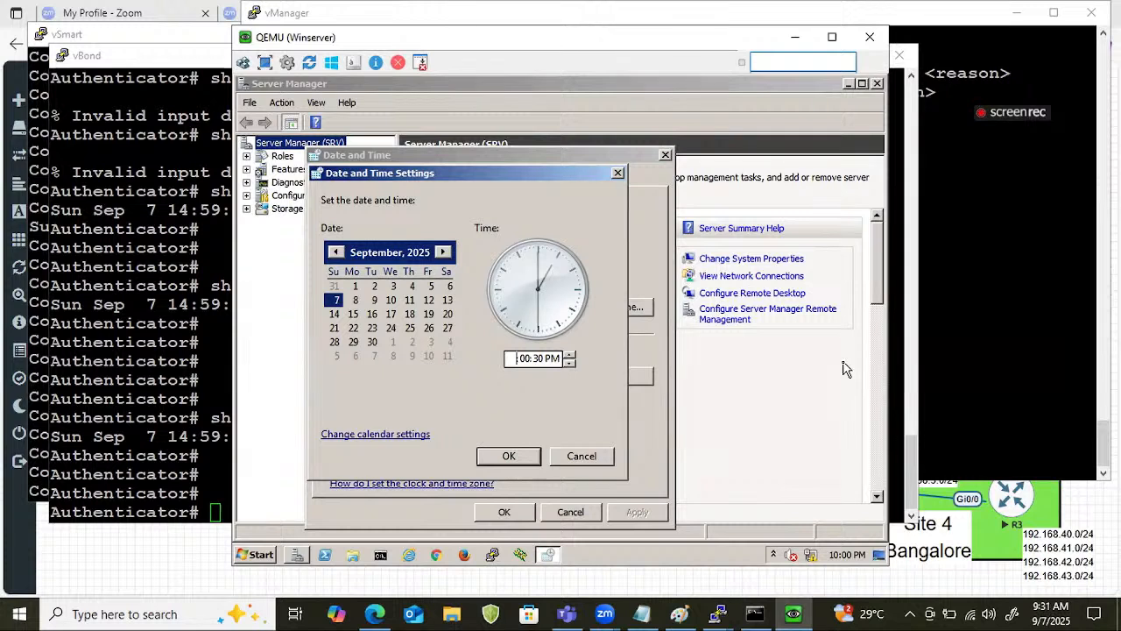
key(BackSpace)
text(3)
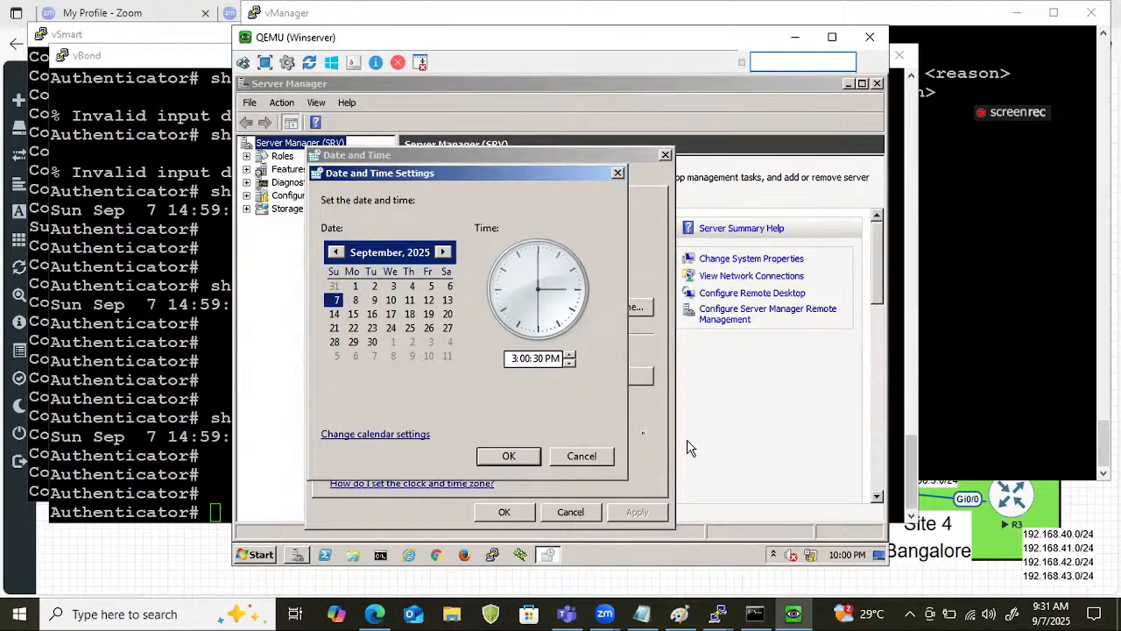
click(524, 458)
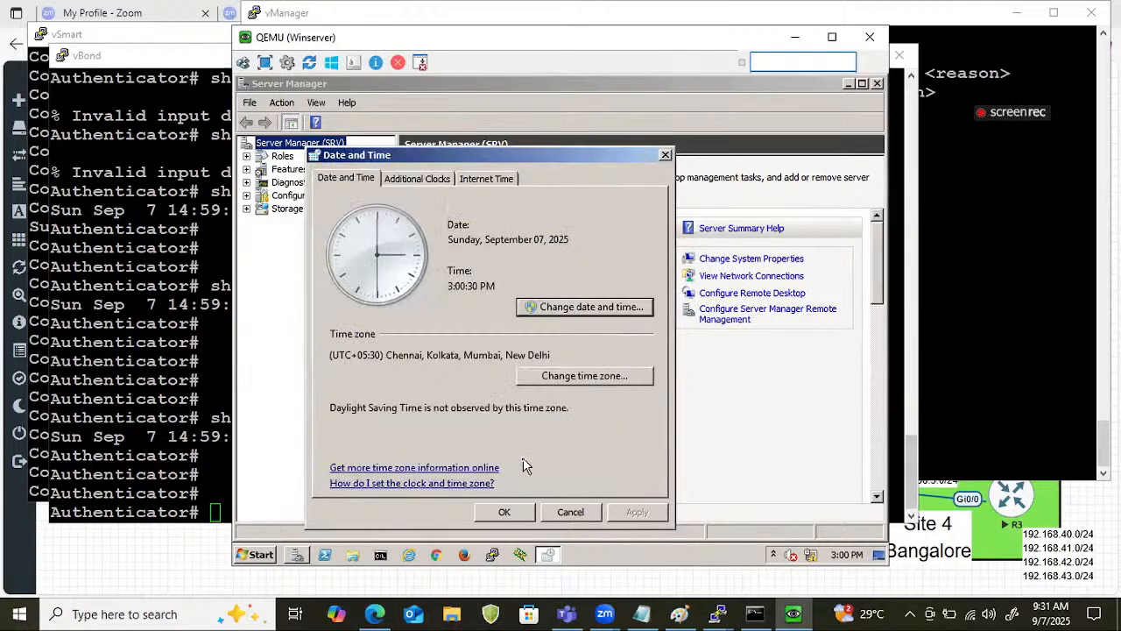
click(505, 511)
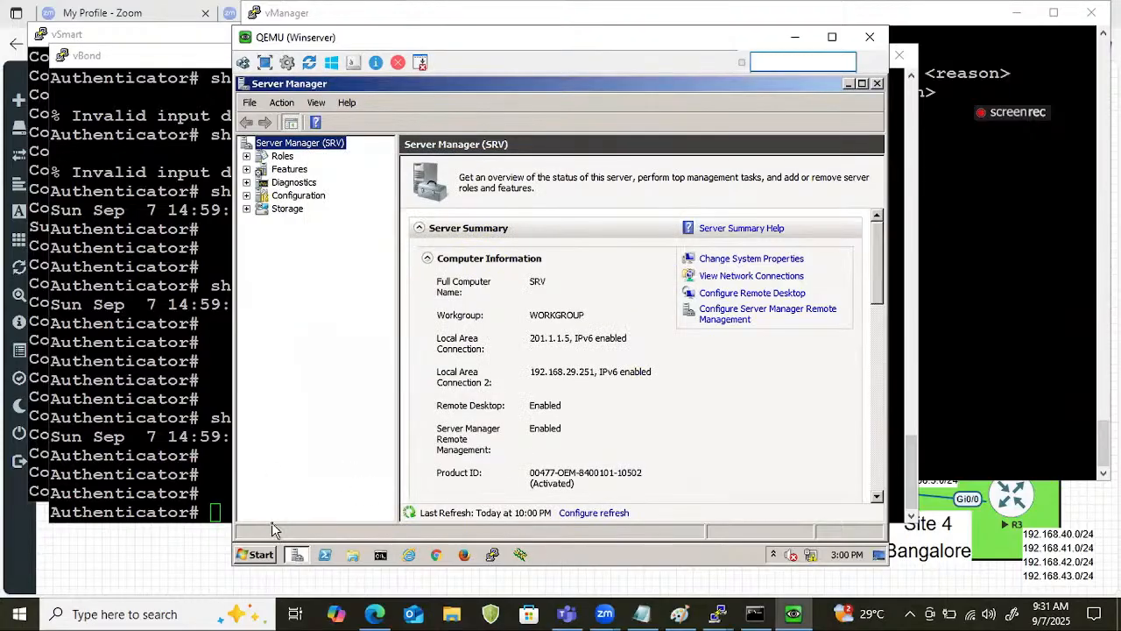
Check vBond's system clock with show clock, highlight the returned time, and minimize the vBond and Winserver windows.
click(157, 465)
double_click(254, 471)
text(show clock)
key(Return)
key(Return)
key(Return)
key(Return)
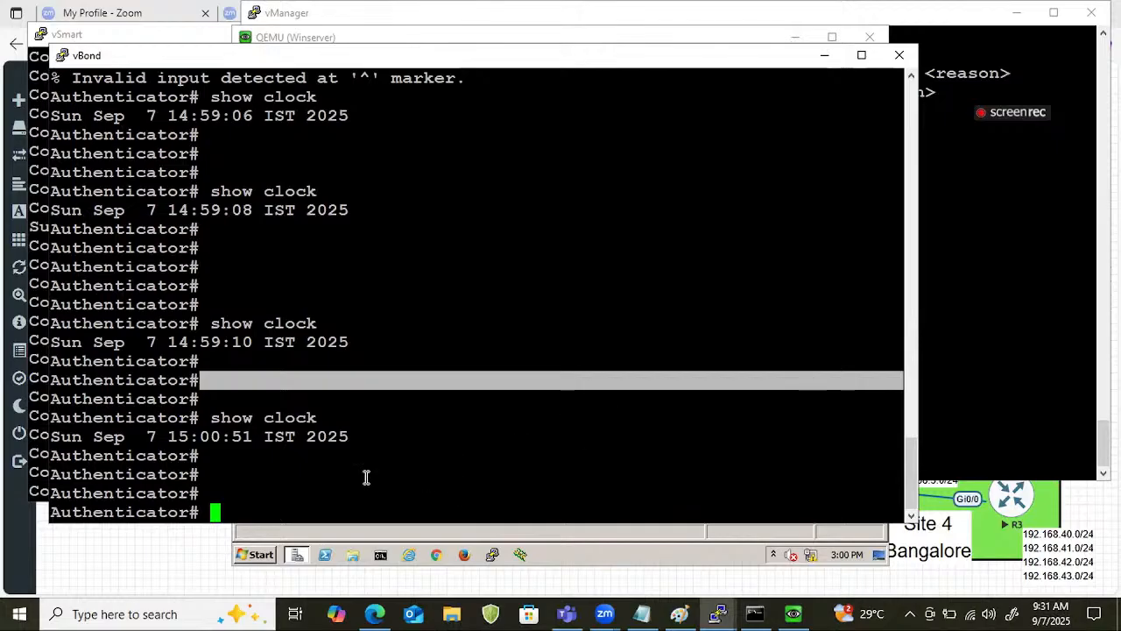
drag(166, 436, 392, 436)
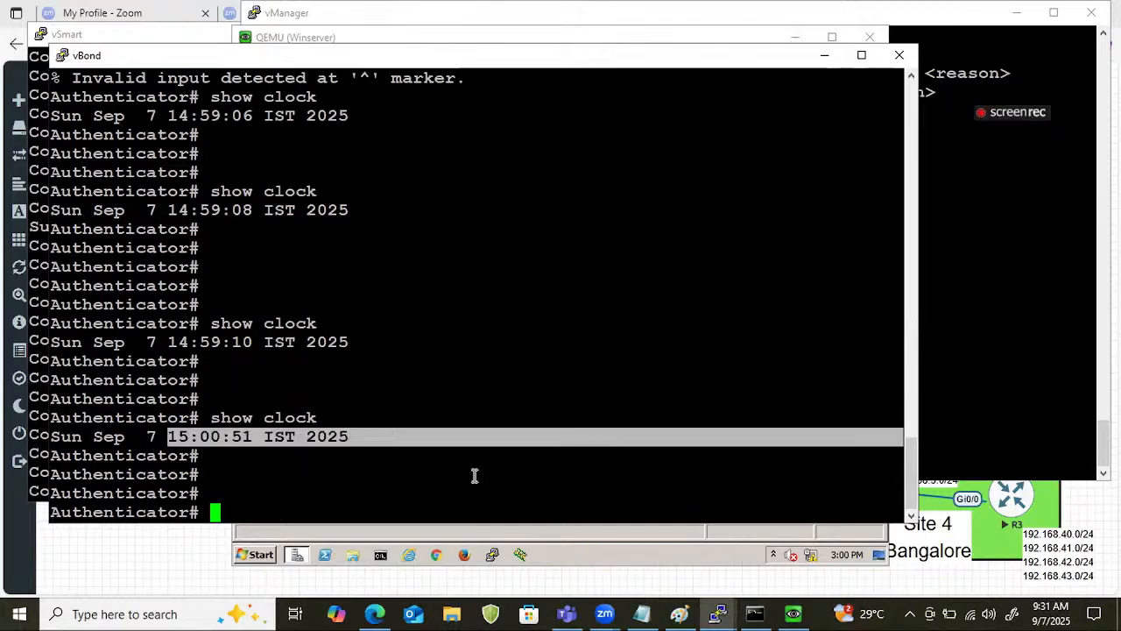
click(825, 55)
click(795, 37)
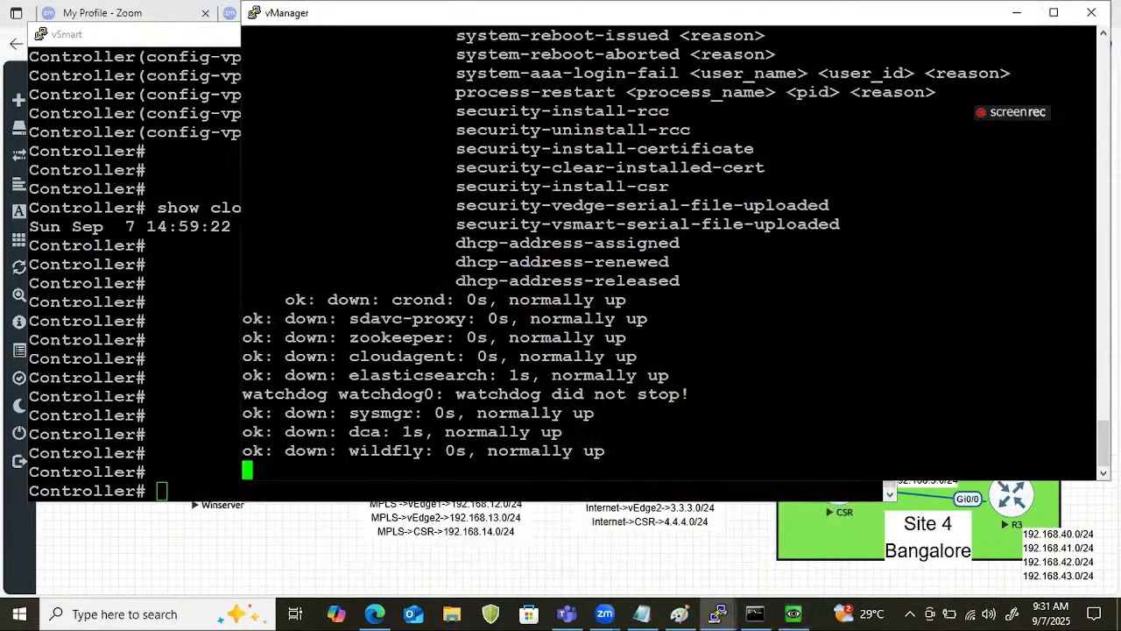
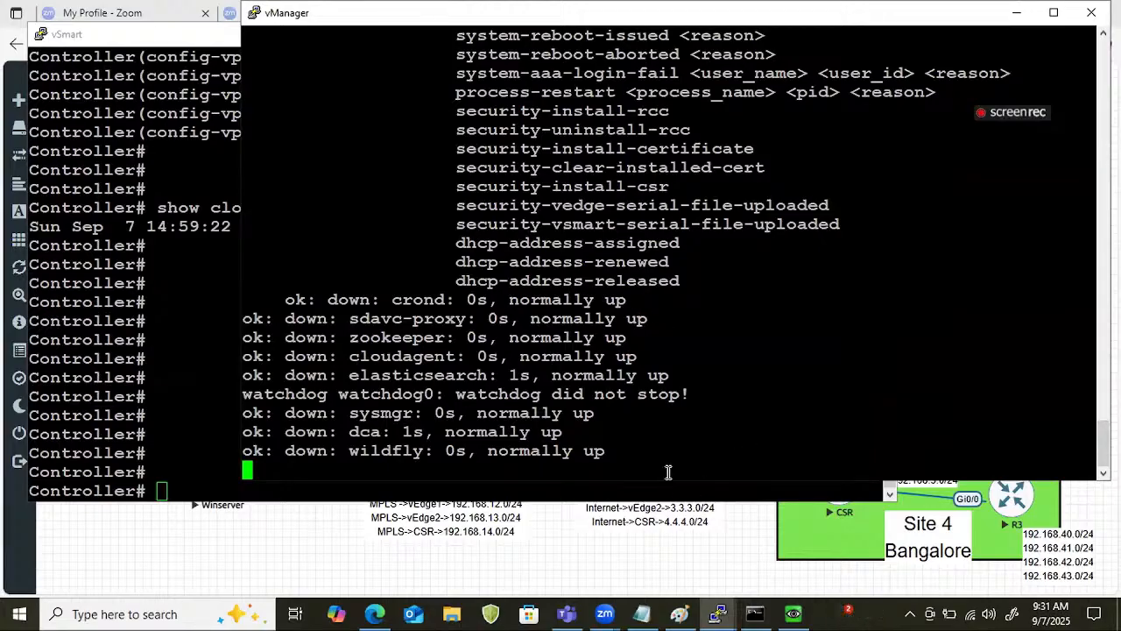
Switch to the browser and log in to VMware ESXi as root with the account password.
drag(658, 457, 296, 431)
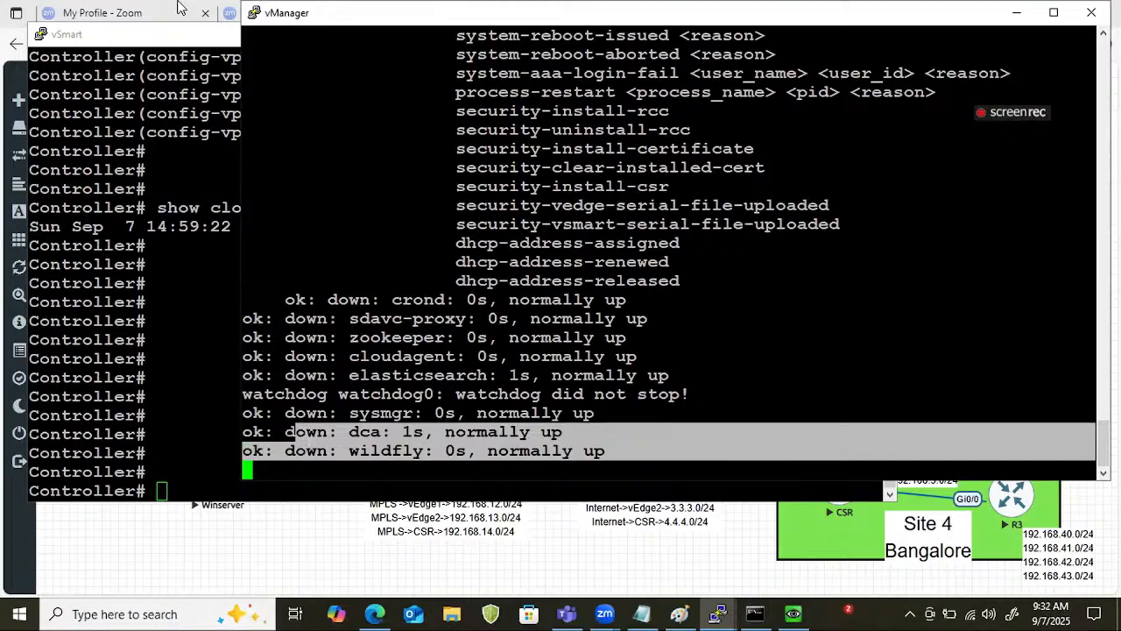
click(372, 607)
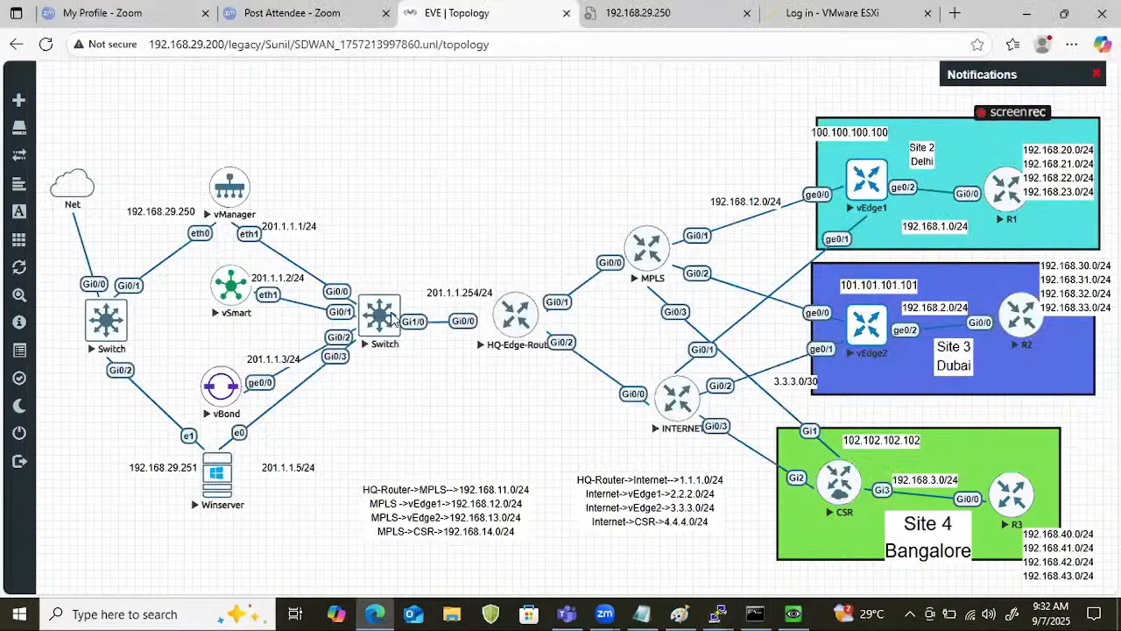
click(832, 13)
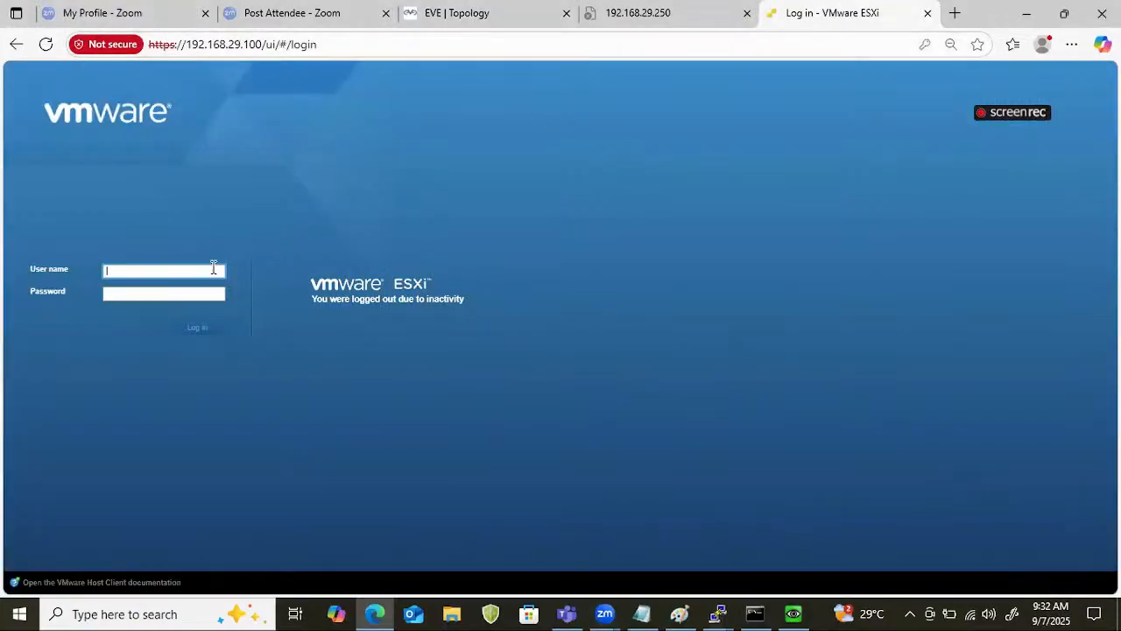
click(168, 274)
text(root)
key(Tab)
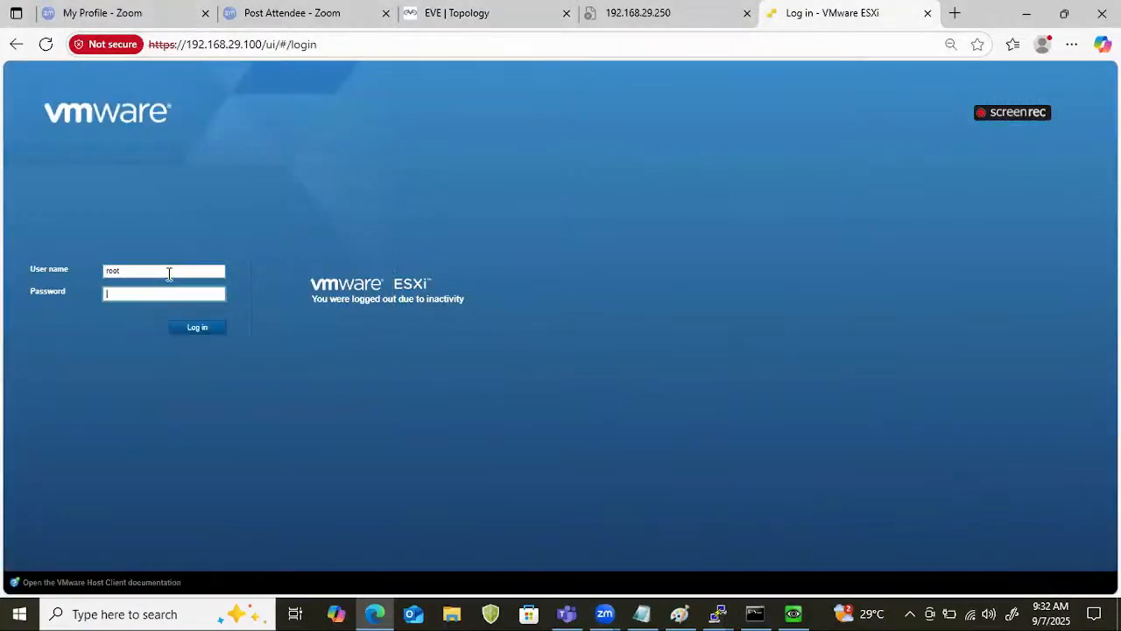
text(••••)
key(Return)
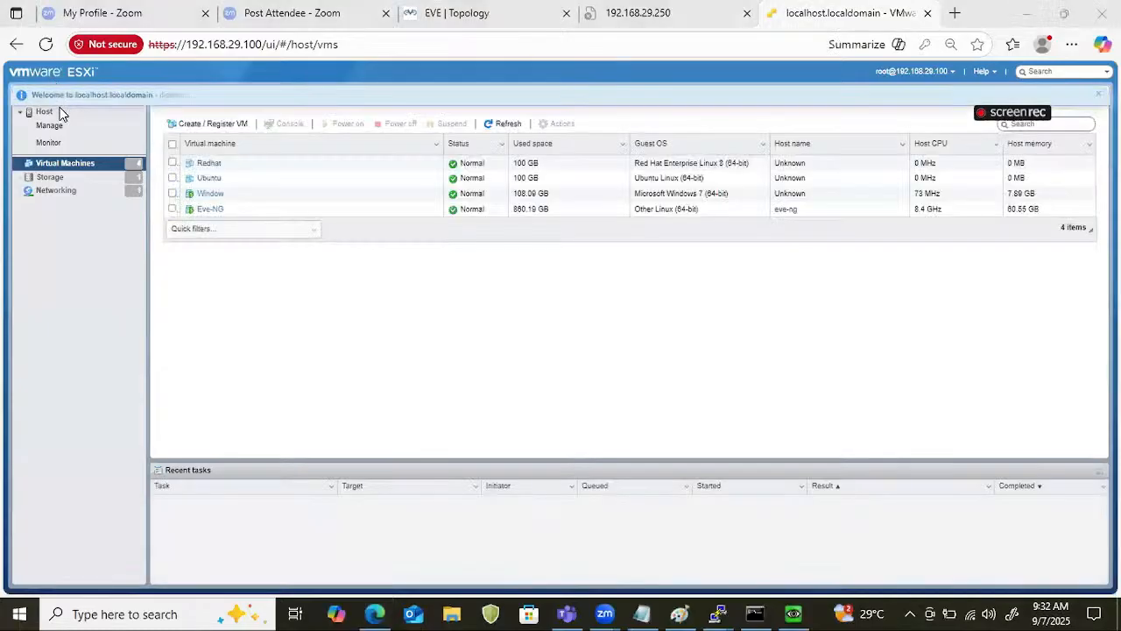
Open the ESXi host overview and check the host's date and time in the system information.
click(49, 113)
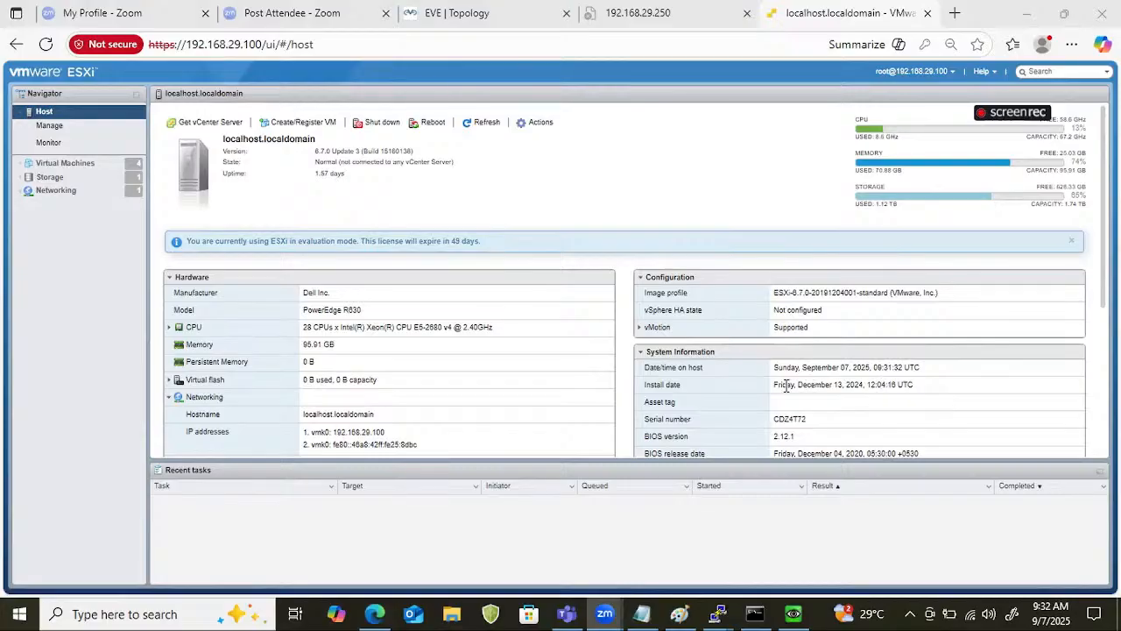
drag(772, 367, 933, 374)
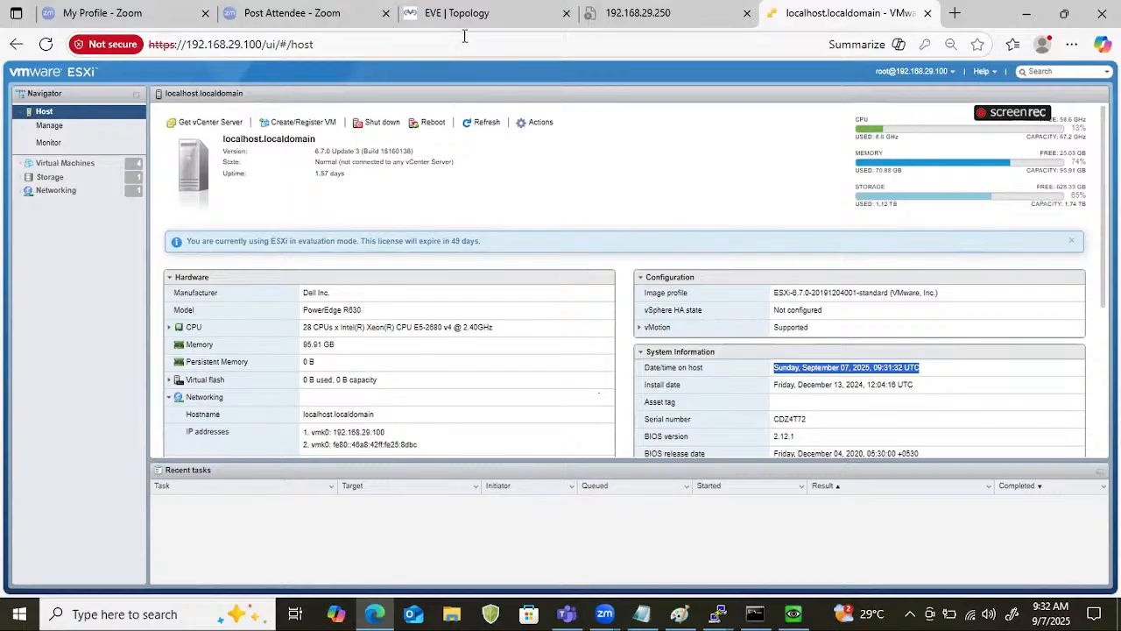
click(534, 29)
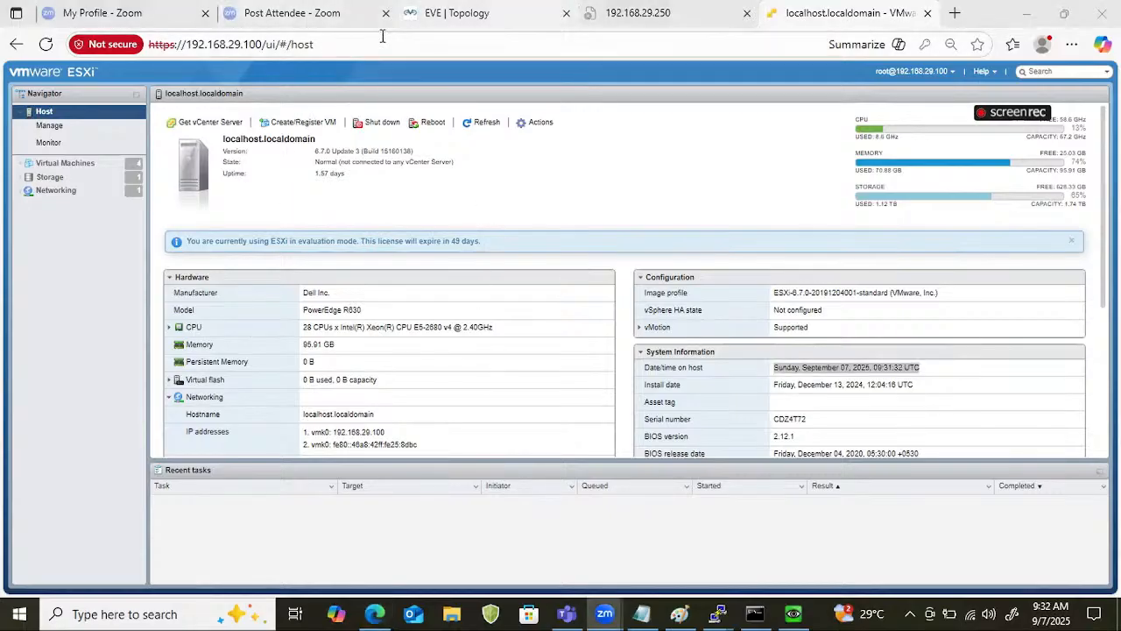
Switch to the Winserver console from the EVE topology and choose Active Directory Certificate Services as the server role to add.
click(447, 13)
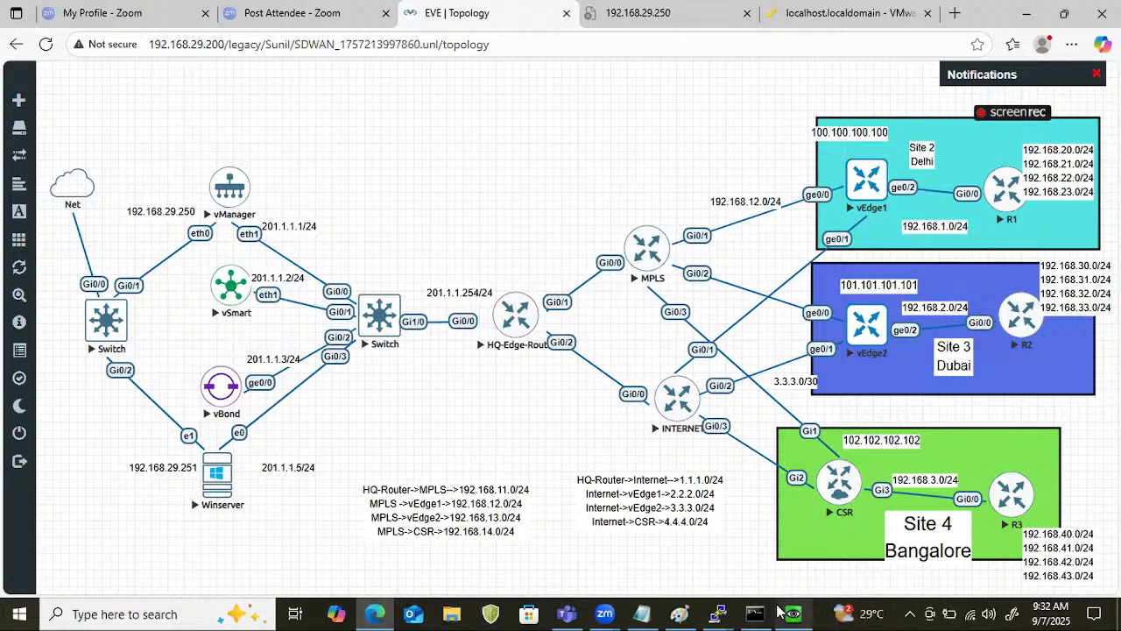
mouse_move(782, 613)
click(768, 569)
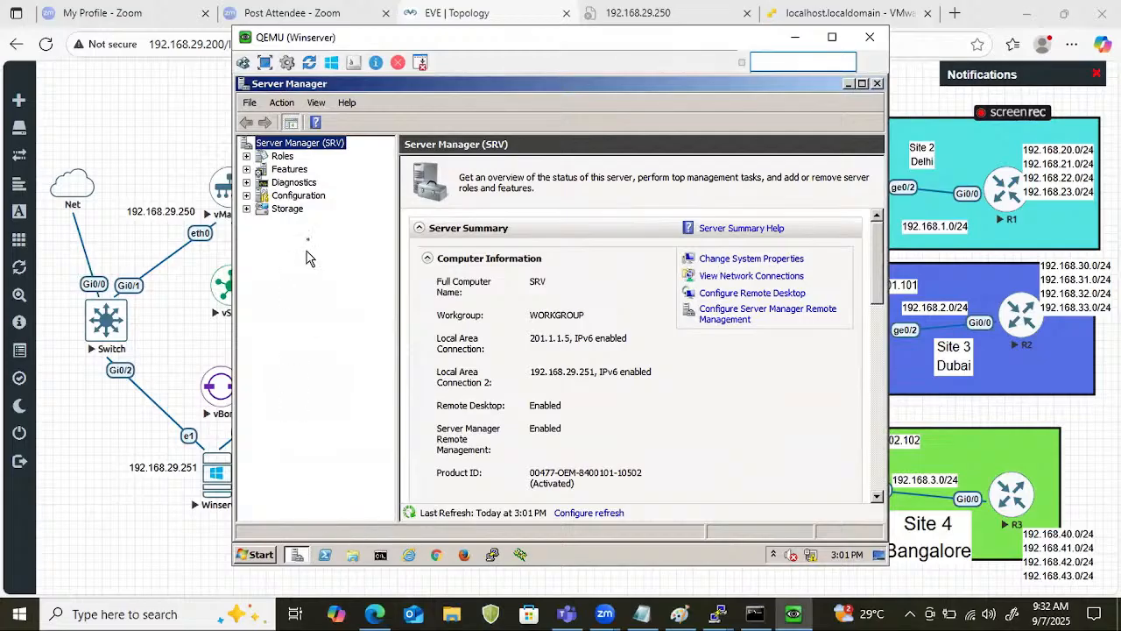
click(279, 156)
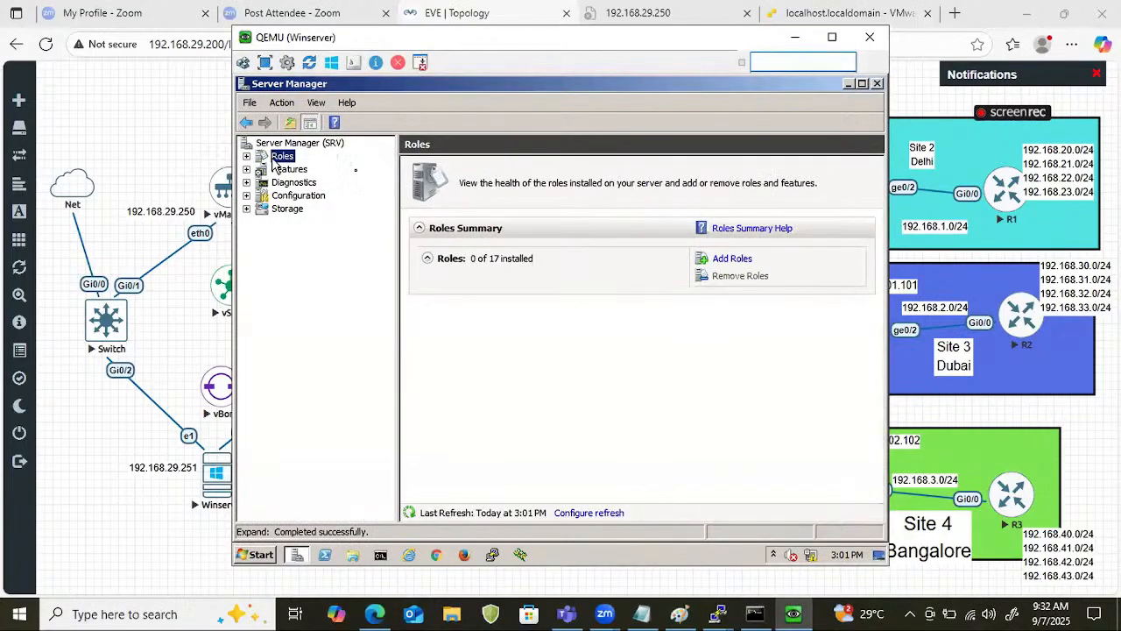
click(736, 259)
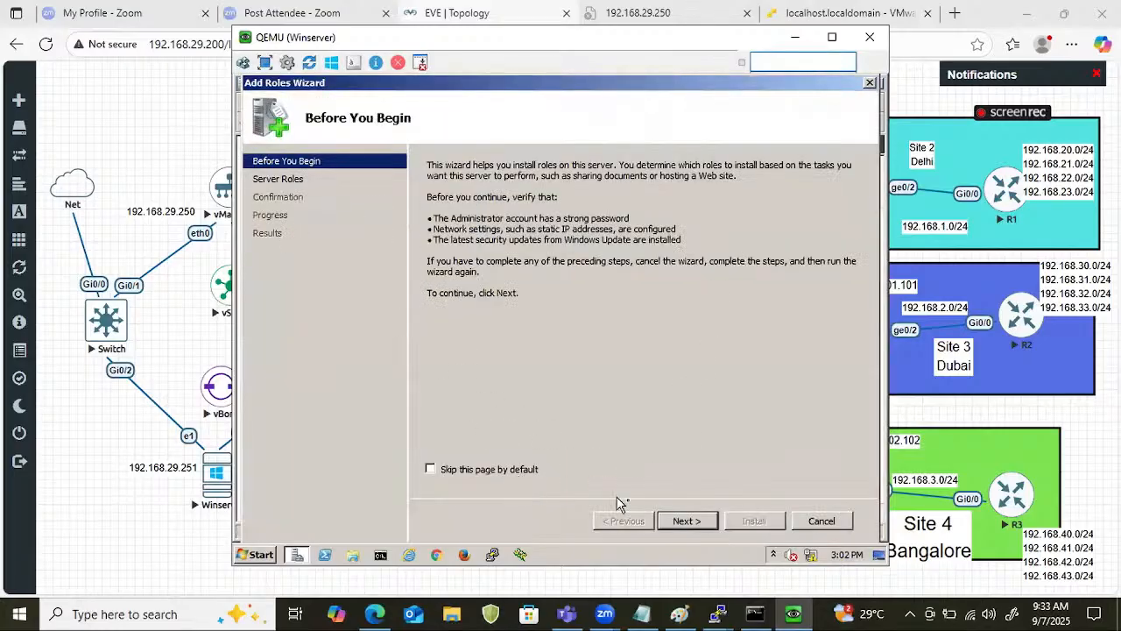
click(686, 520)
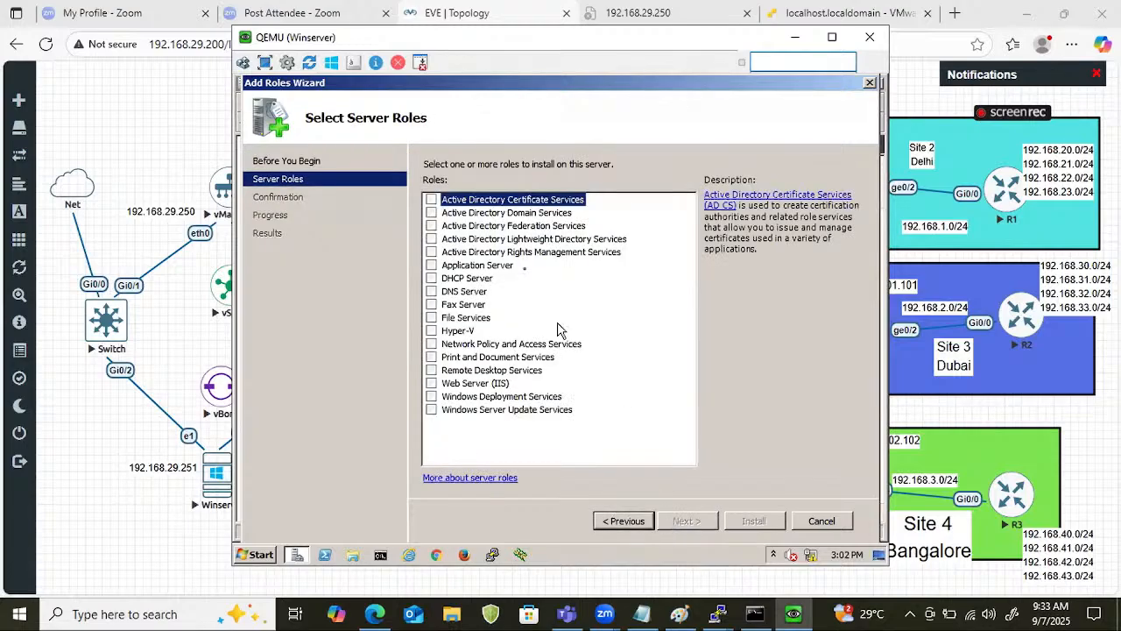
click(430, 201)
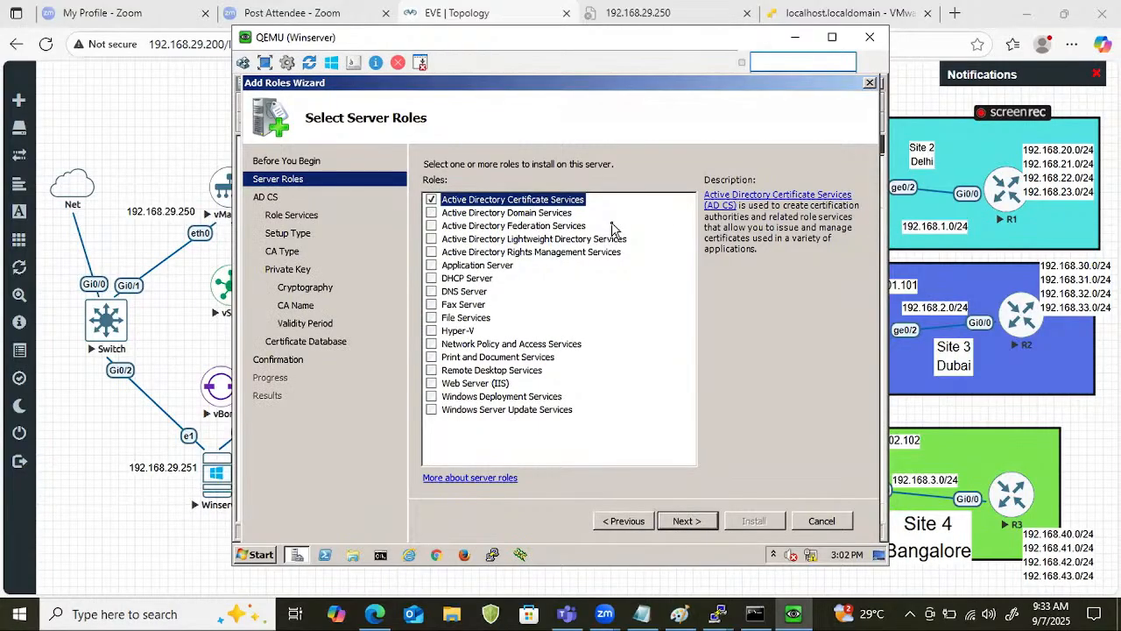
click(686, 522)
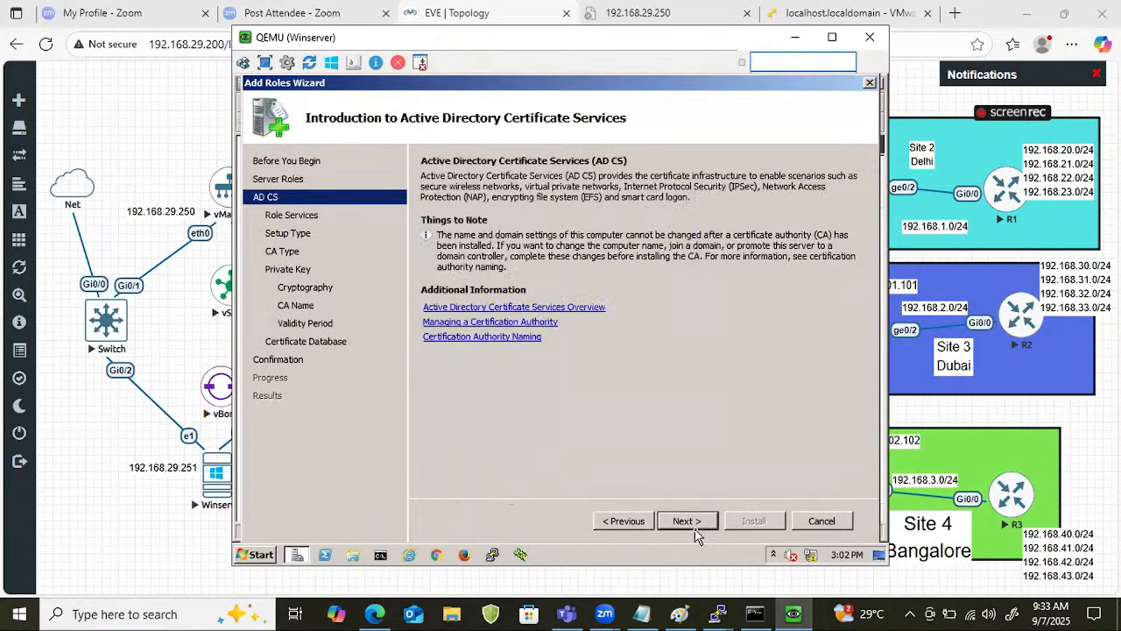
click(694, 528)
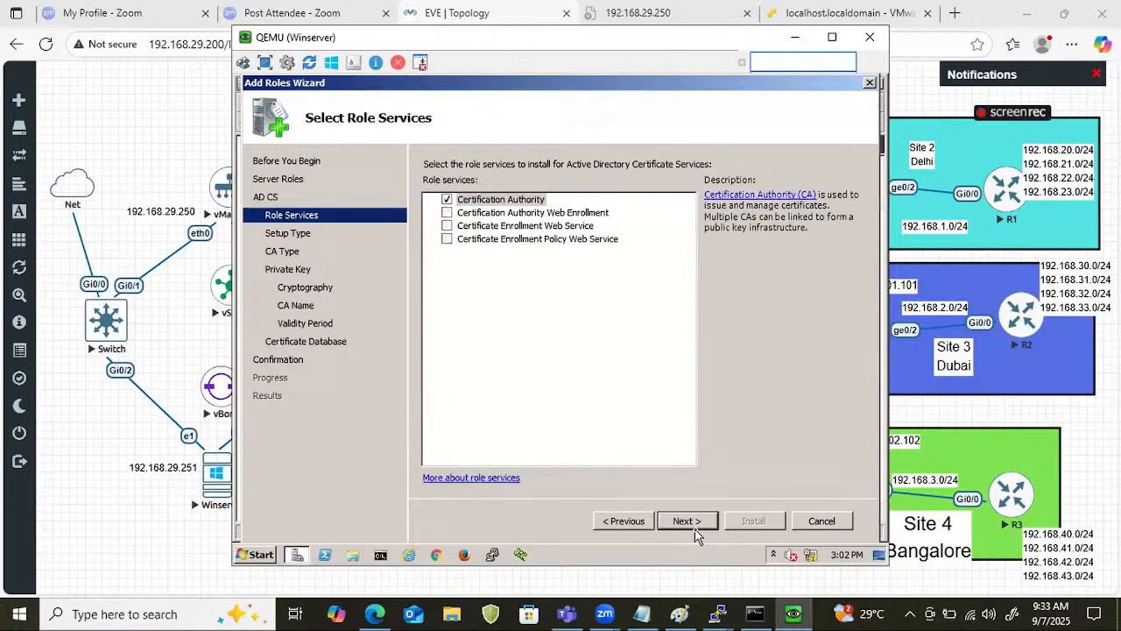
Include the Certification Authority Web Enrollment role service together with its required role services.
click(448, 213)
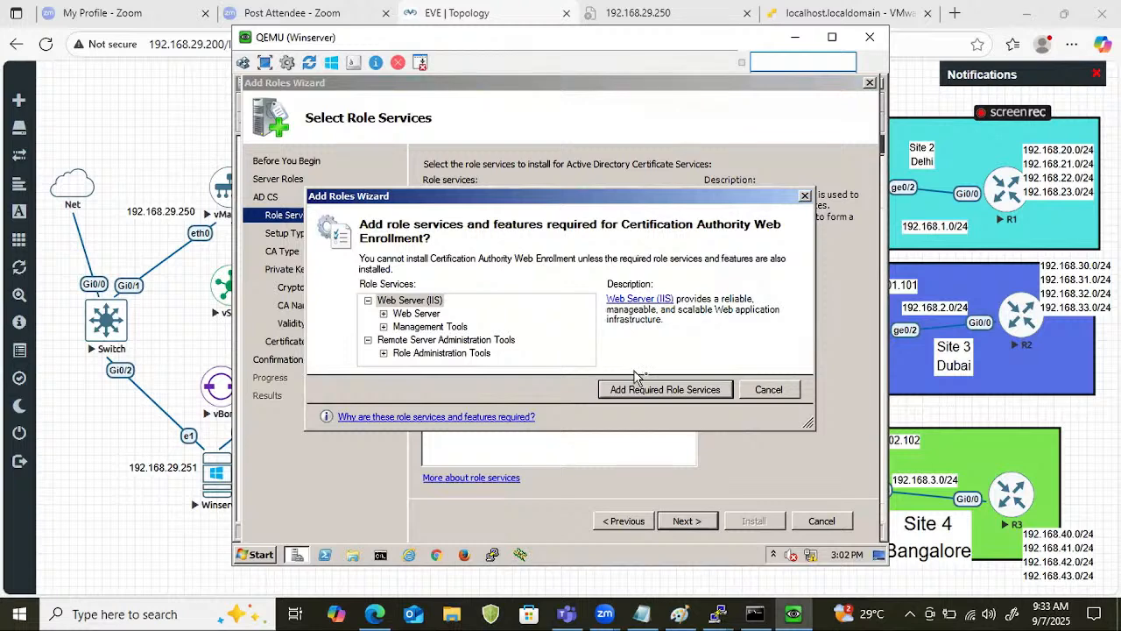
click(667, 391)
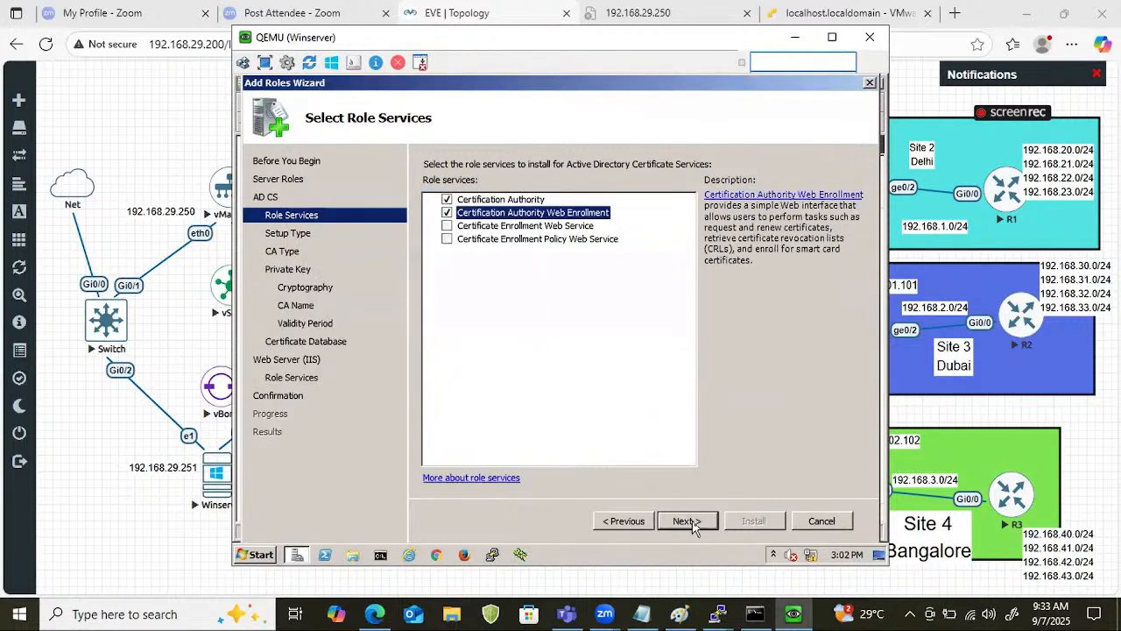
click(687, 521)
Accept the Standalone setup type, Root CA, a new private key and the default cryptography settings.
click(687, 521)
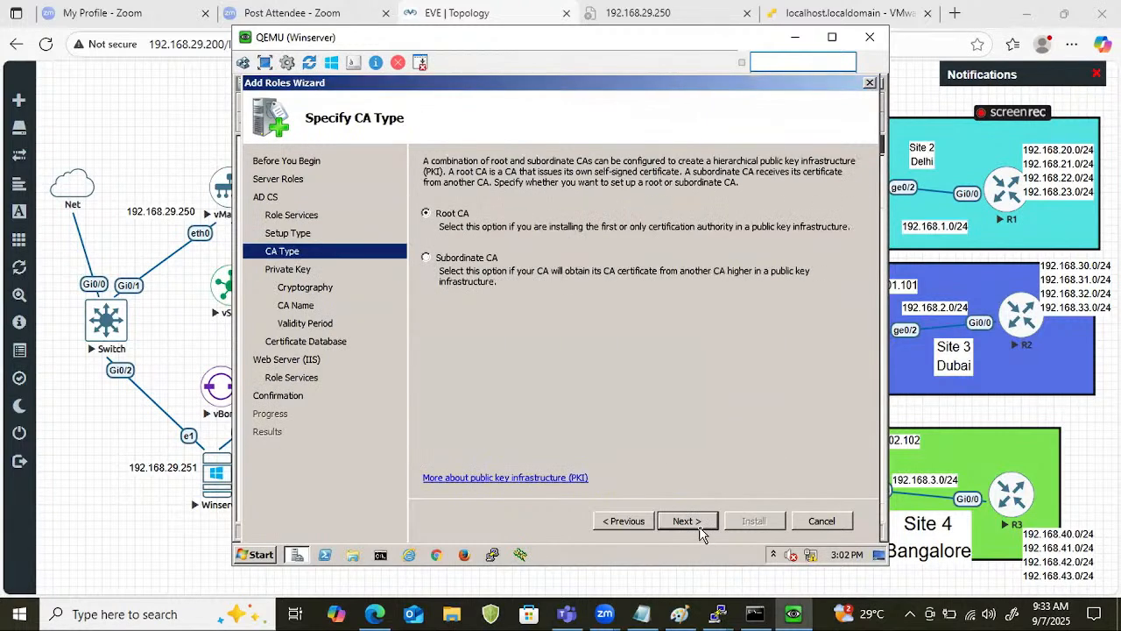
click(699, 530)
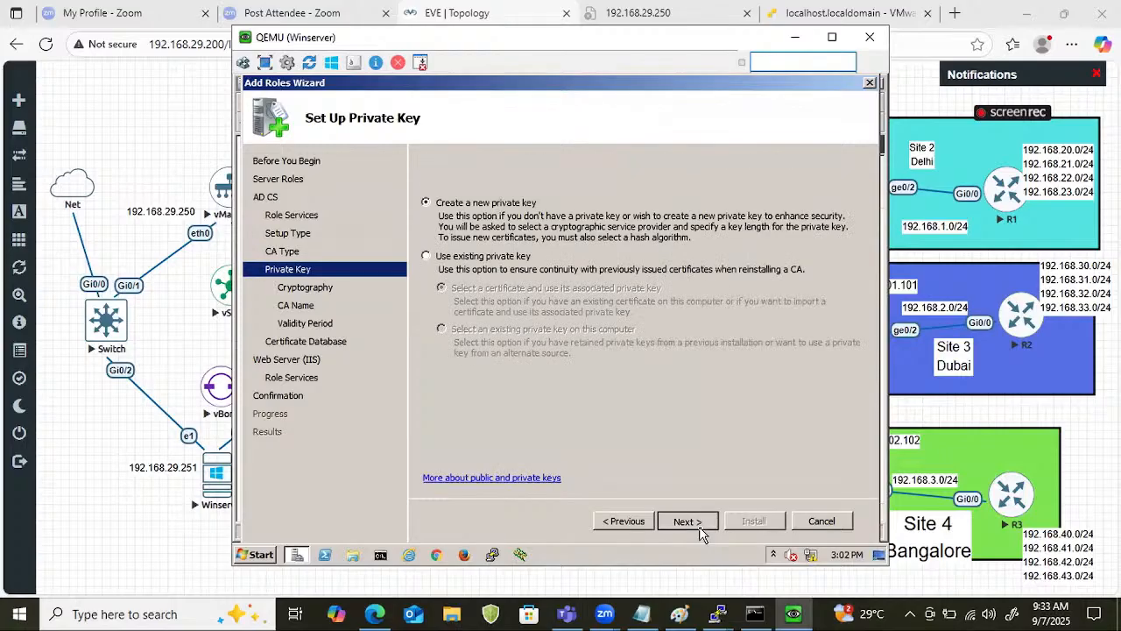
click(700, 530)
click(700, 530)
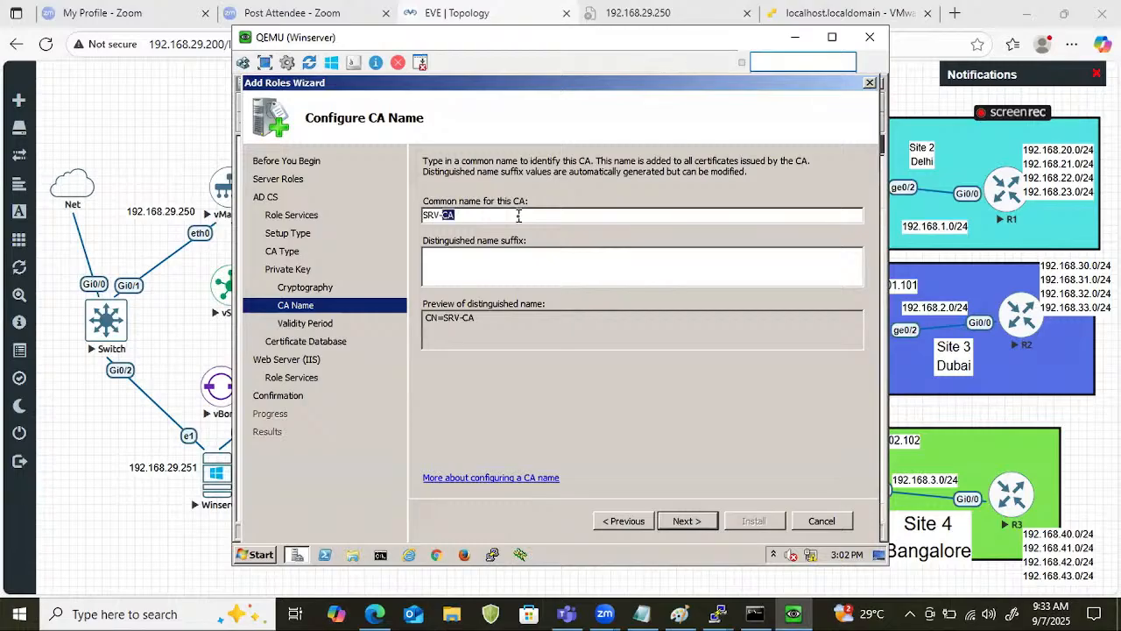
Set the CA's common name to nhindialab.
key(BackSpace)
key(BackSpace)
key(BackSpace)
key(BackSpace)
key(BackSpace)
key(BackSpace)
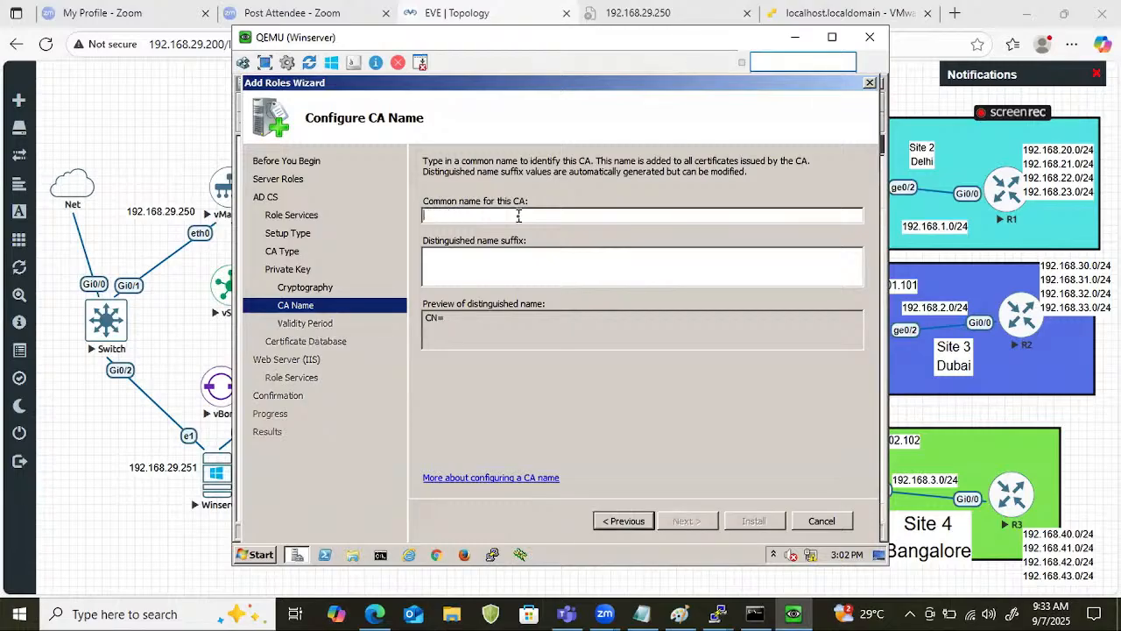
text(nh)
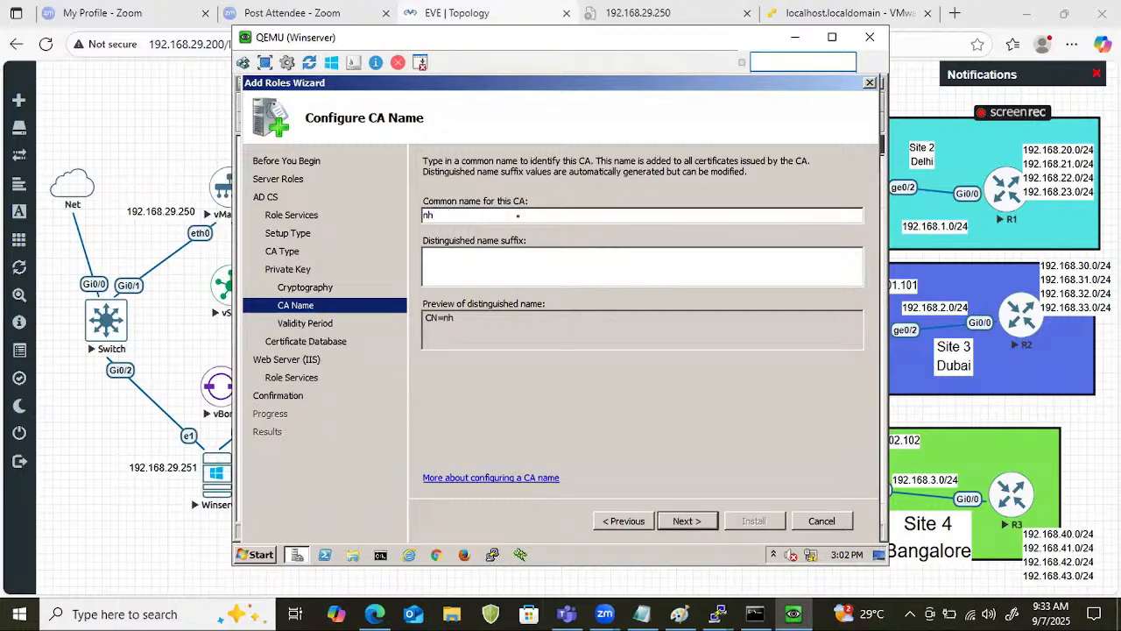
text(indialab)
click(681, 520)
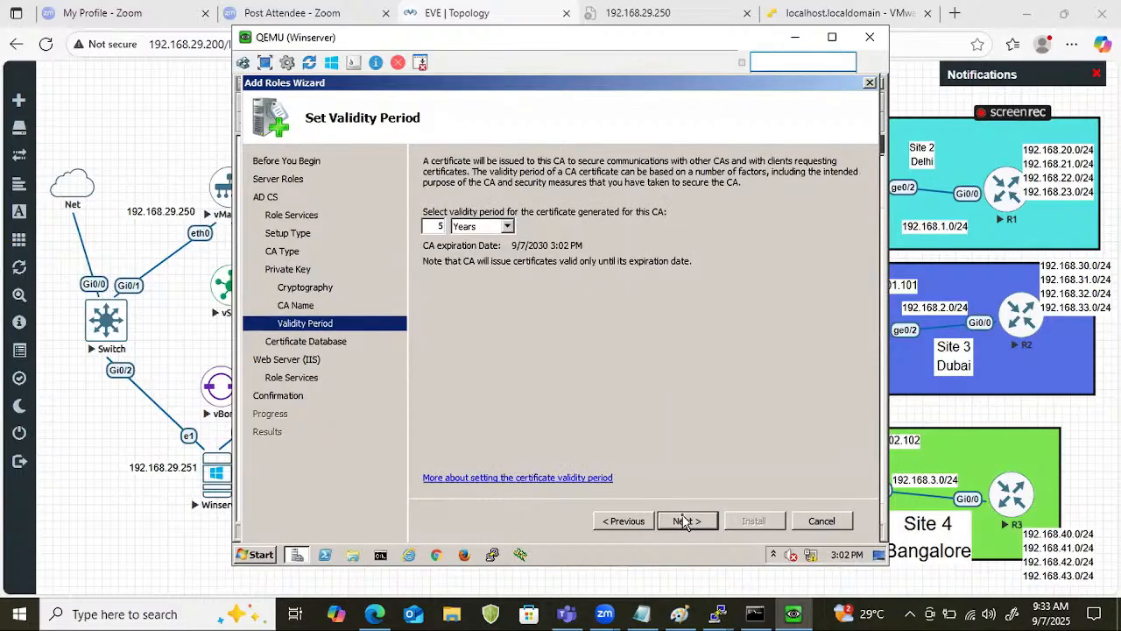
Accept the 5-year validity, database and IIS defaults, then install the roles and close the wizard.
click(686, 521)
click(685, 521)
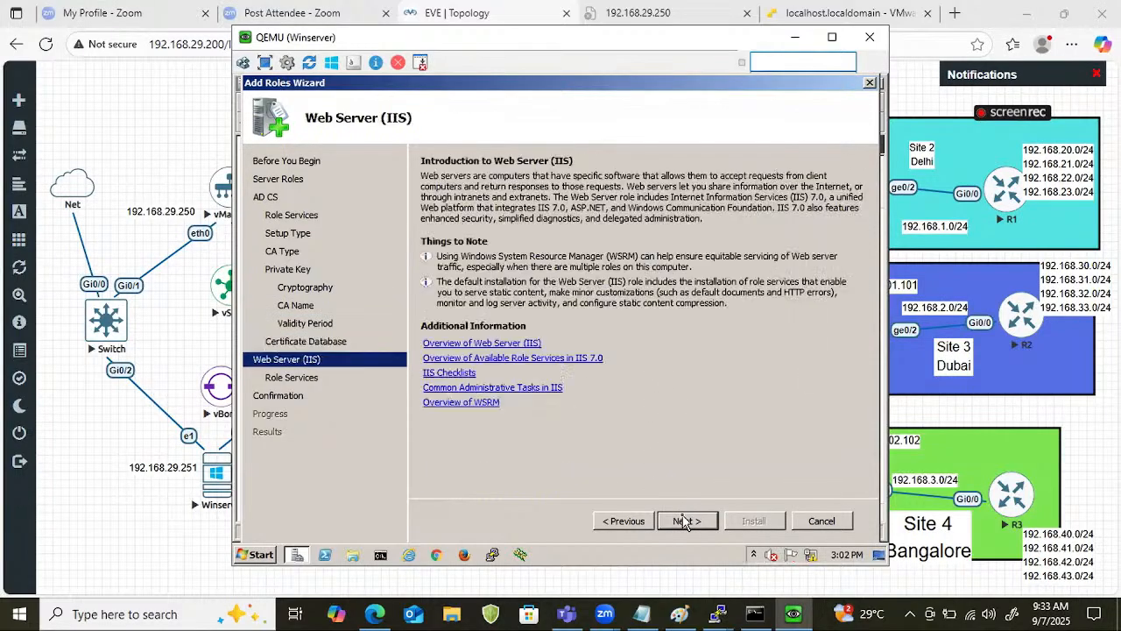
click(687, 521)
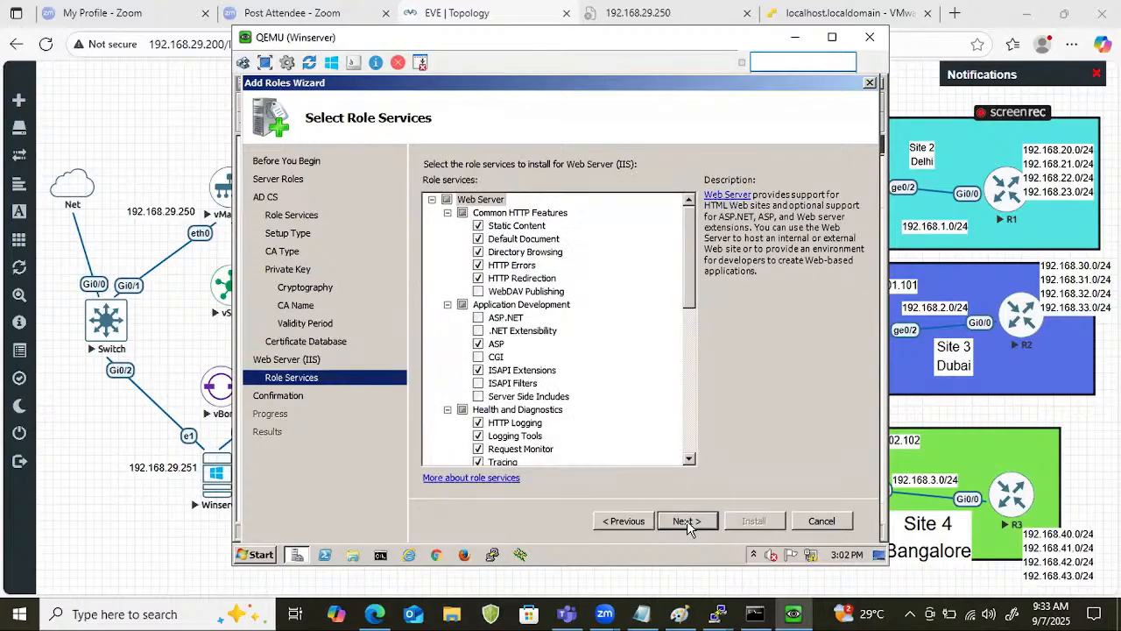
click(686, 521)
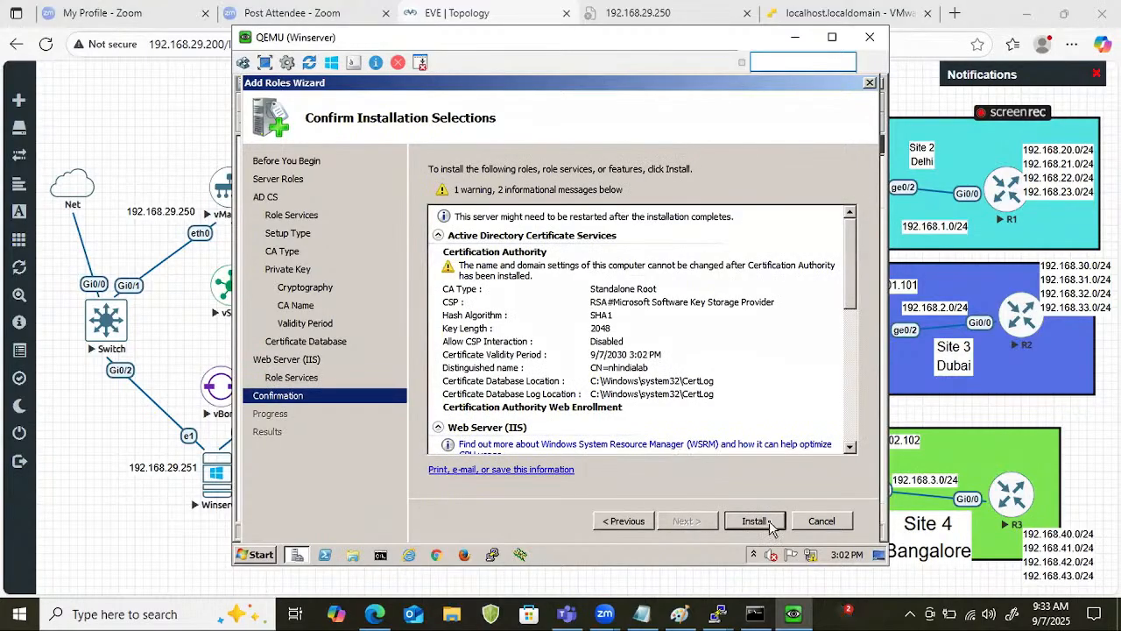
click(755, 521)
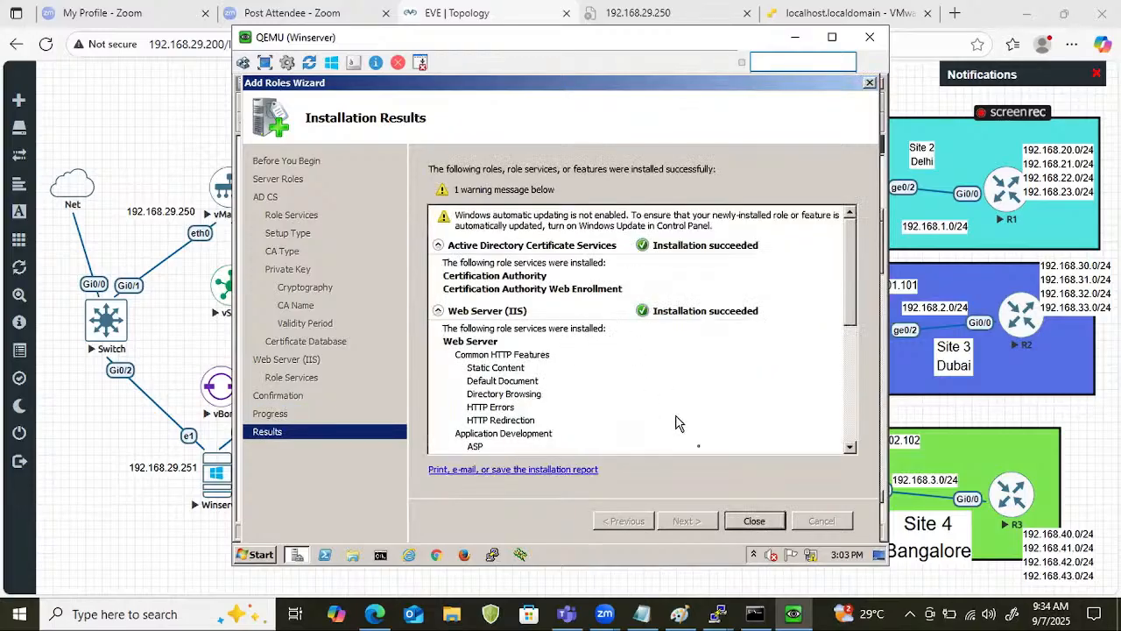
click(754, 521)
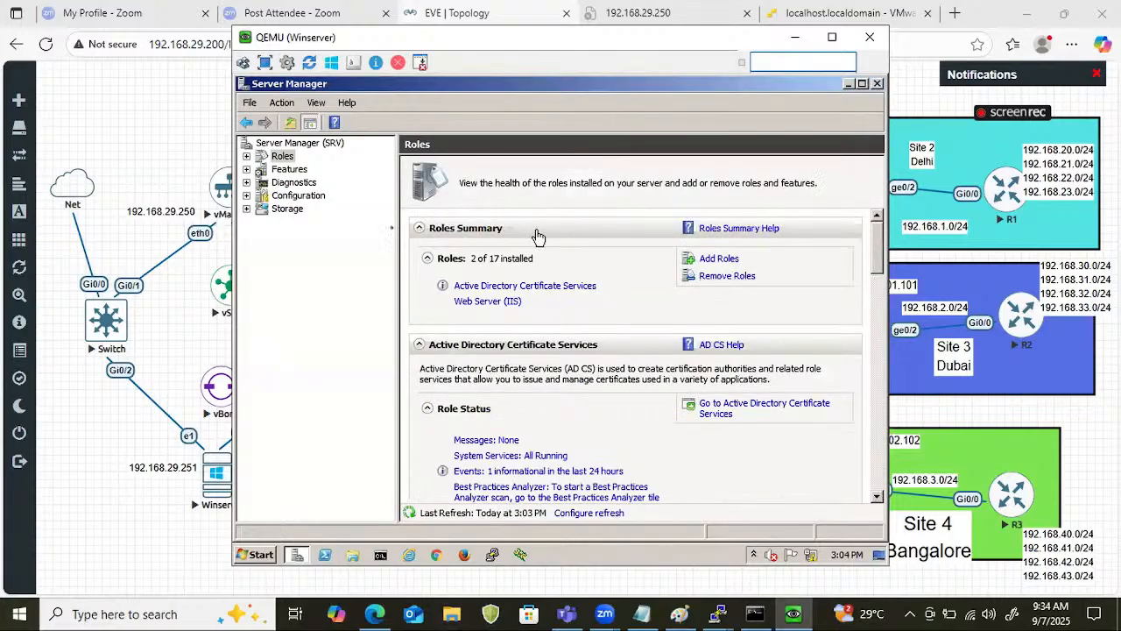
Switch to the host's browser and open the certificate services site at 192.168.29.251/certsrv/ in a new tab.
click(153, 166)
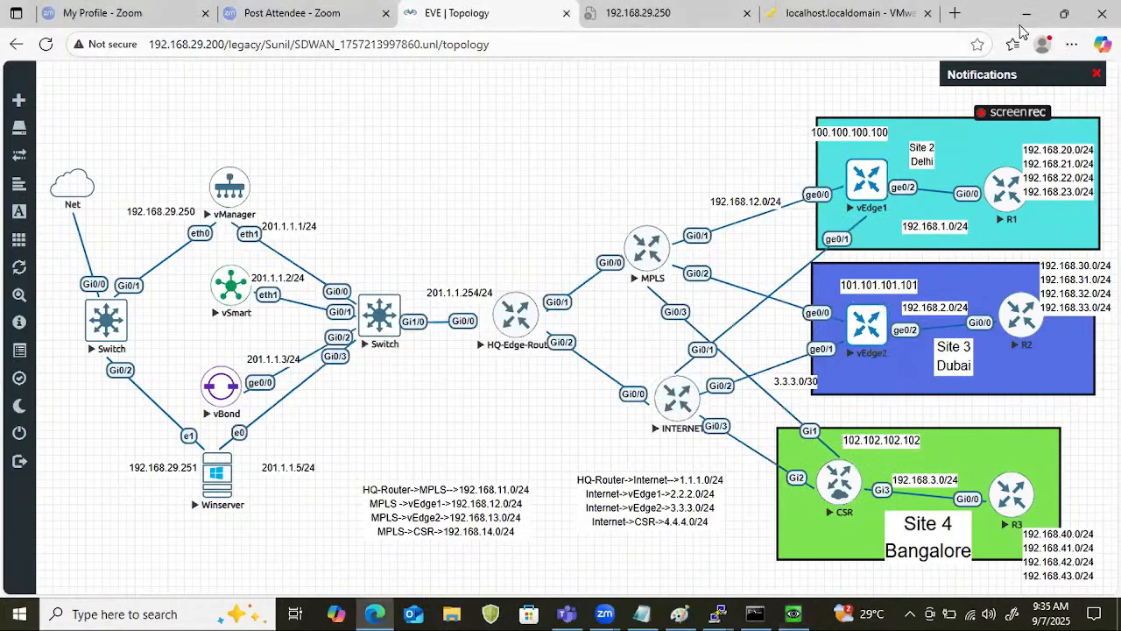
click(955, 13)
click(794, 48)
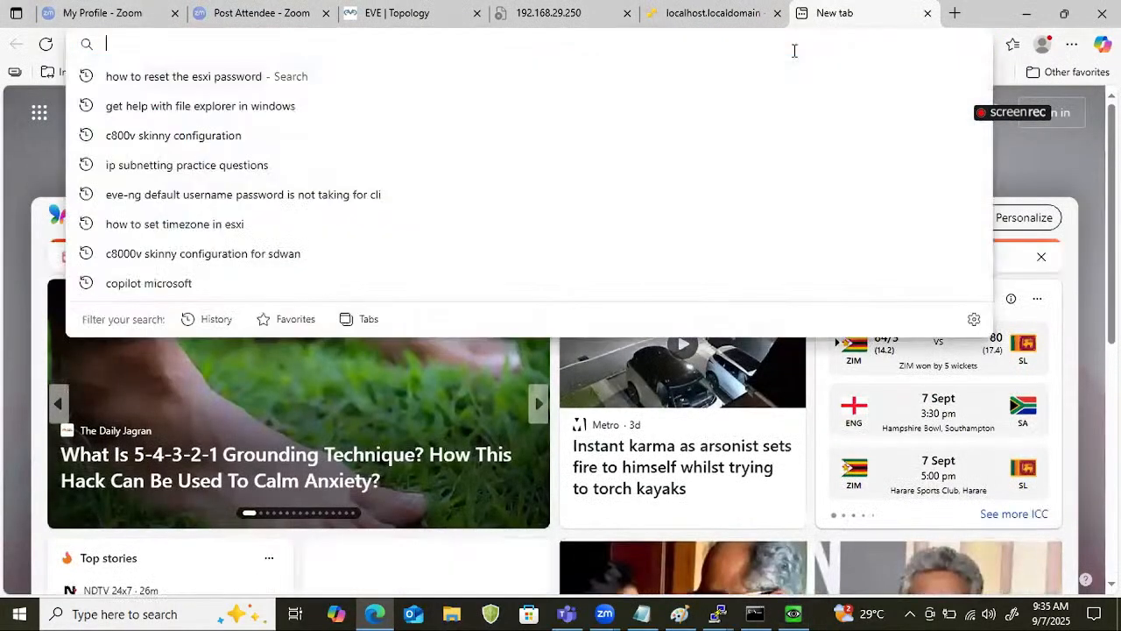
text(192)
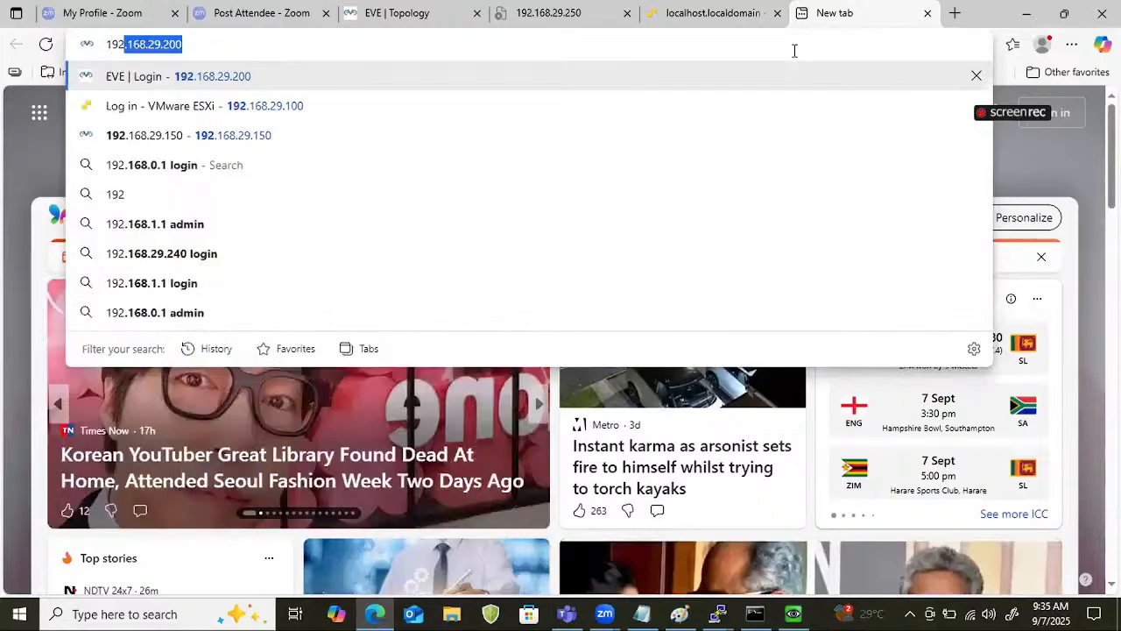
key(Right)
key(BackSpace)
key(BackSpace)
key(BackSpace)
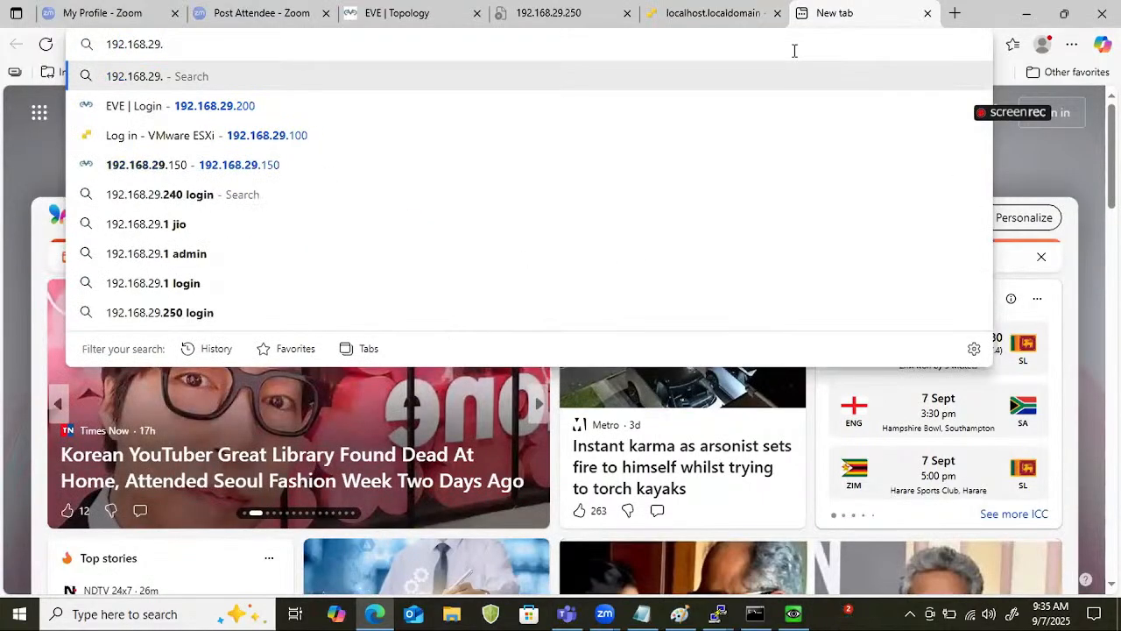
text(251)
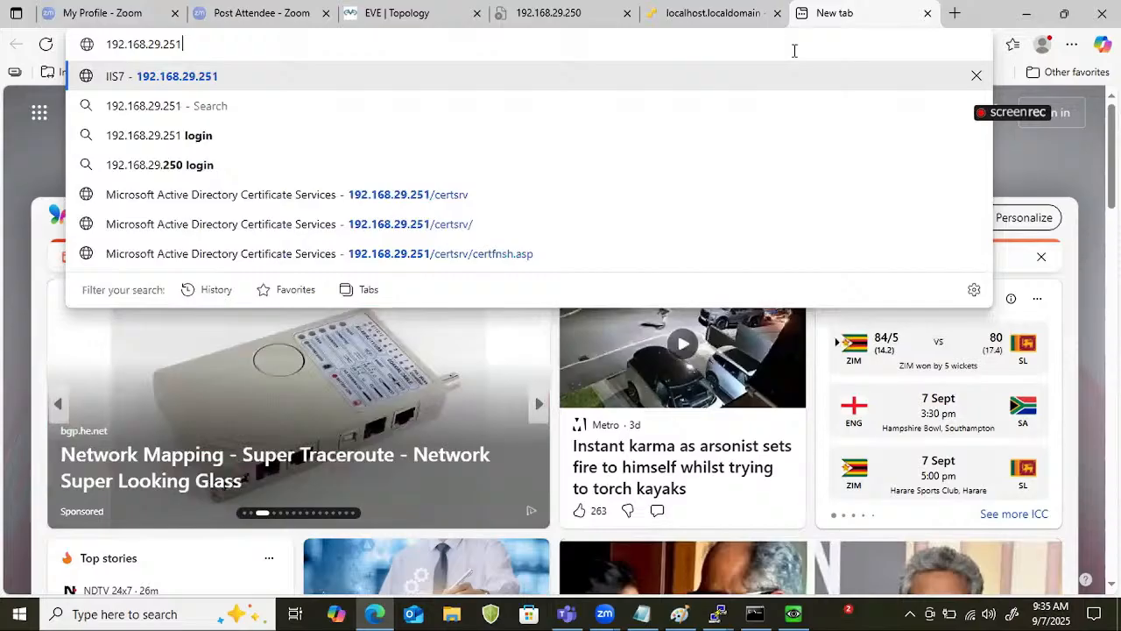
text(/cer)
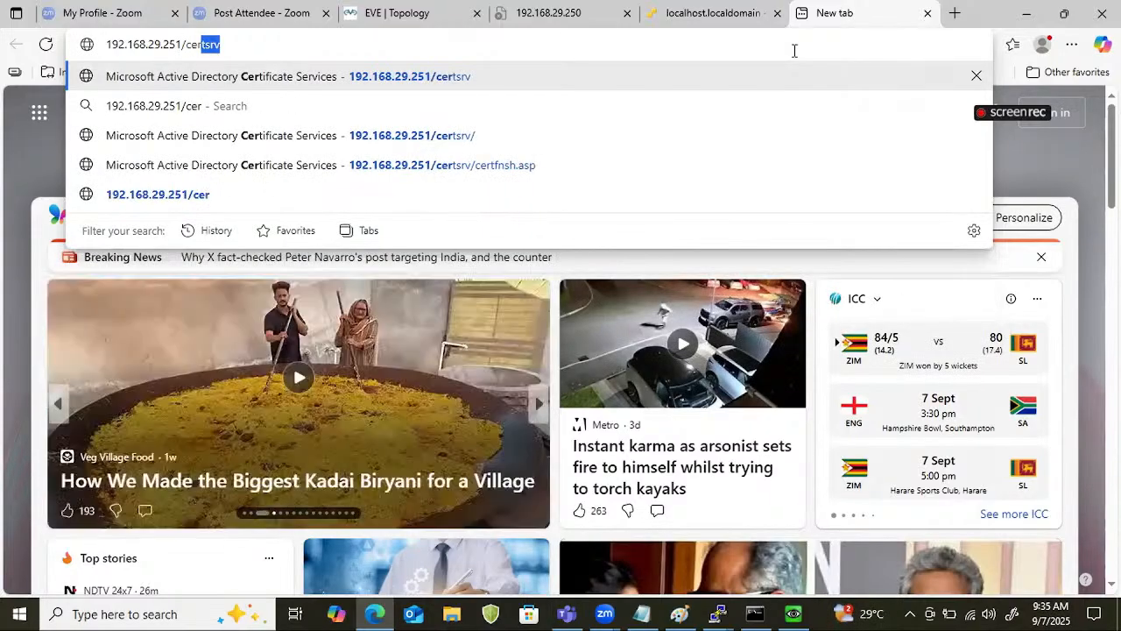
text(tsrv/)
key(Return)
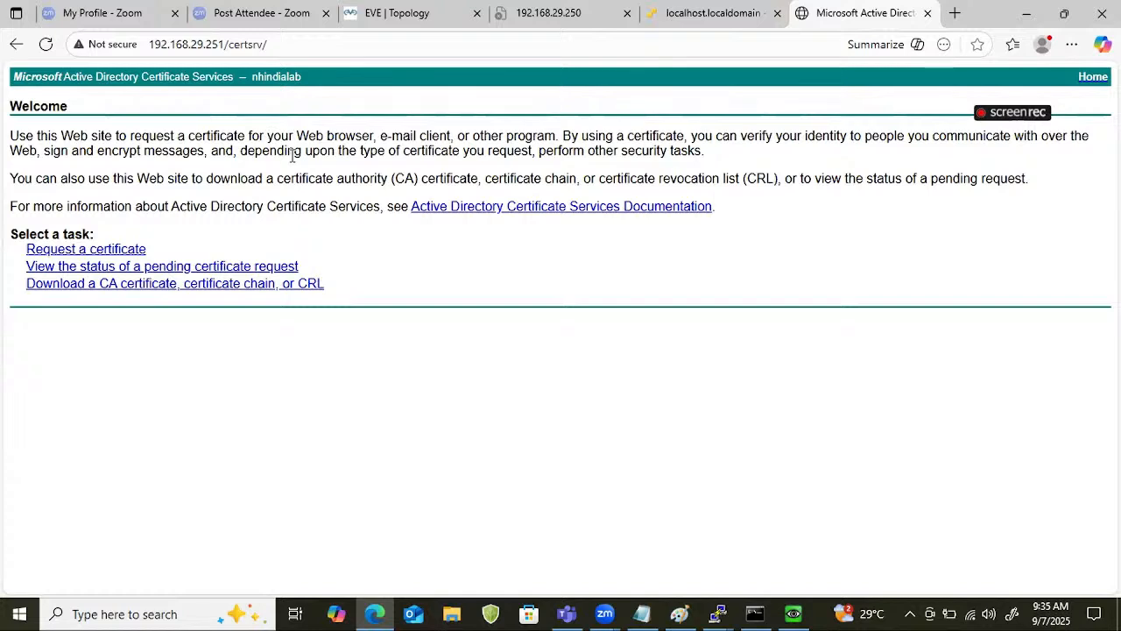
Download the nhindialab CA certificate with Base 64 encoding.
click(77, 287)
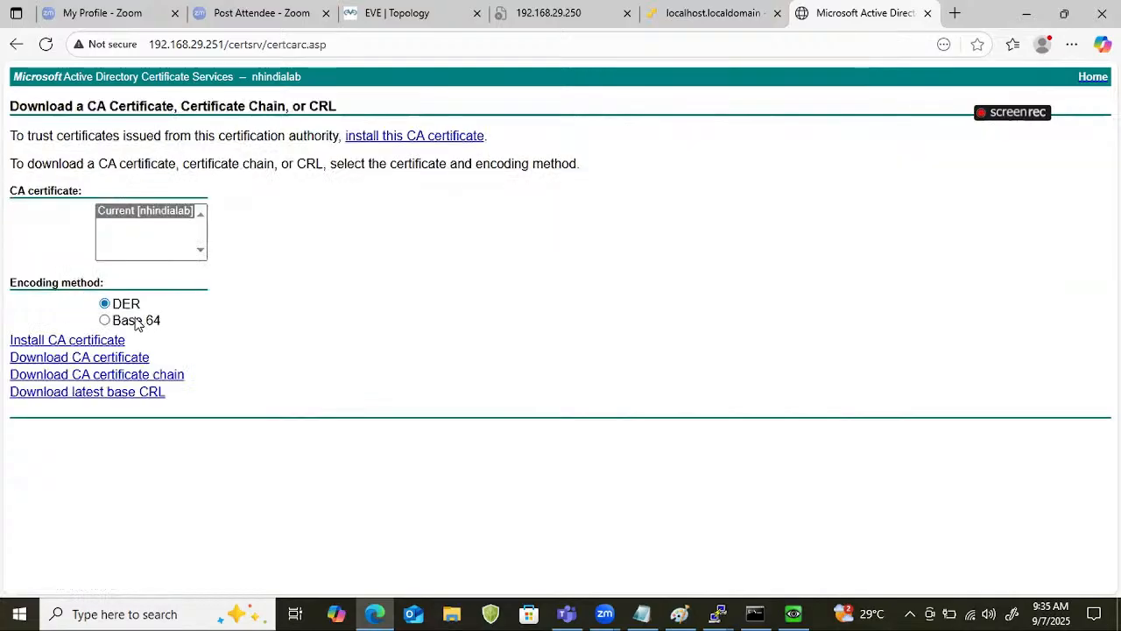
click(134, 321)
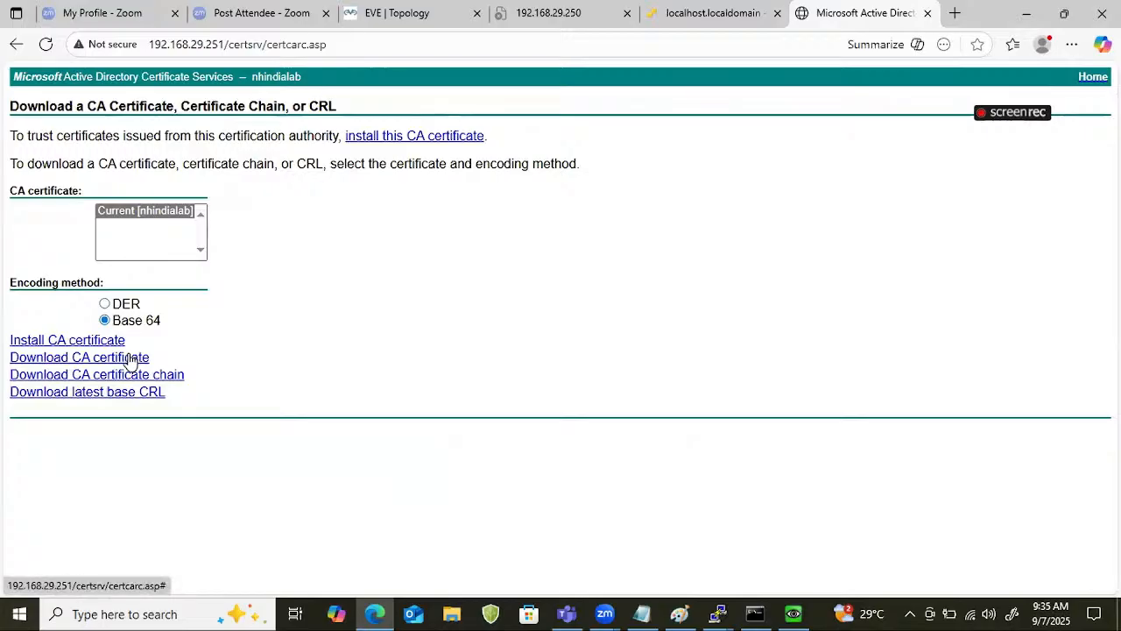
click(129, 359)
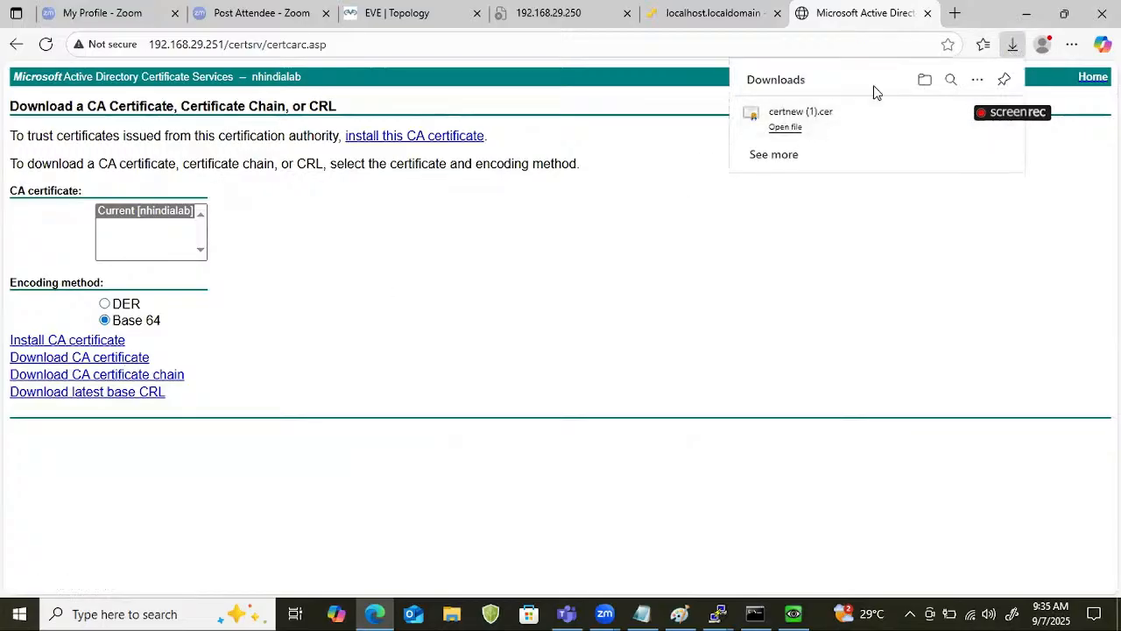
Show the downloaded certificate in its folder and copy the certnew (1) file.
click(927, 81)
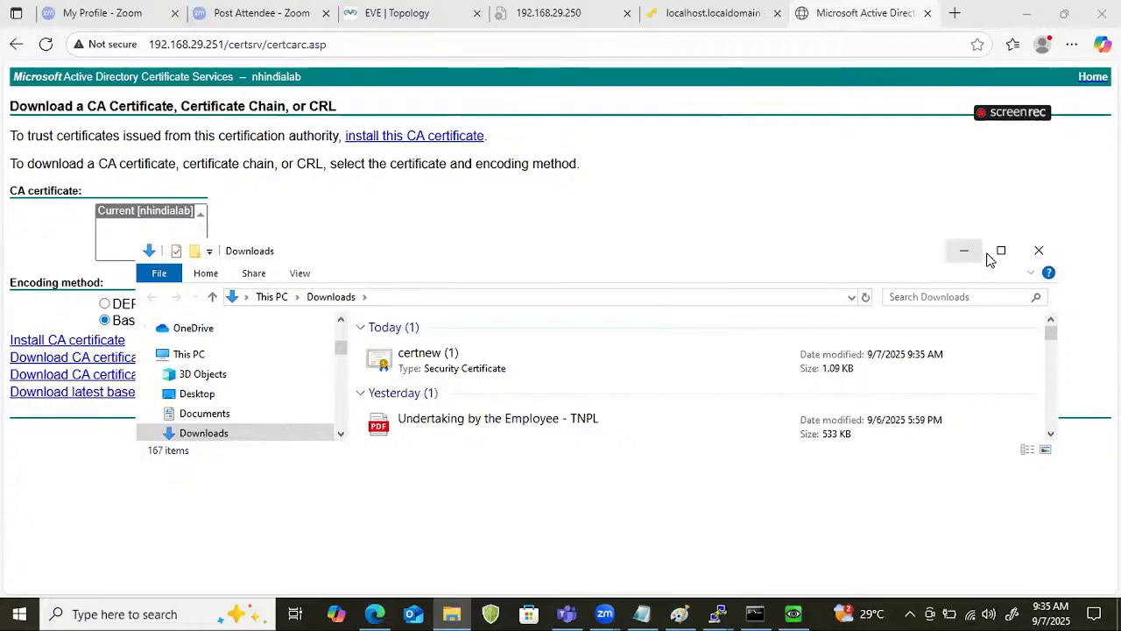
click(1003, 252)
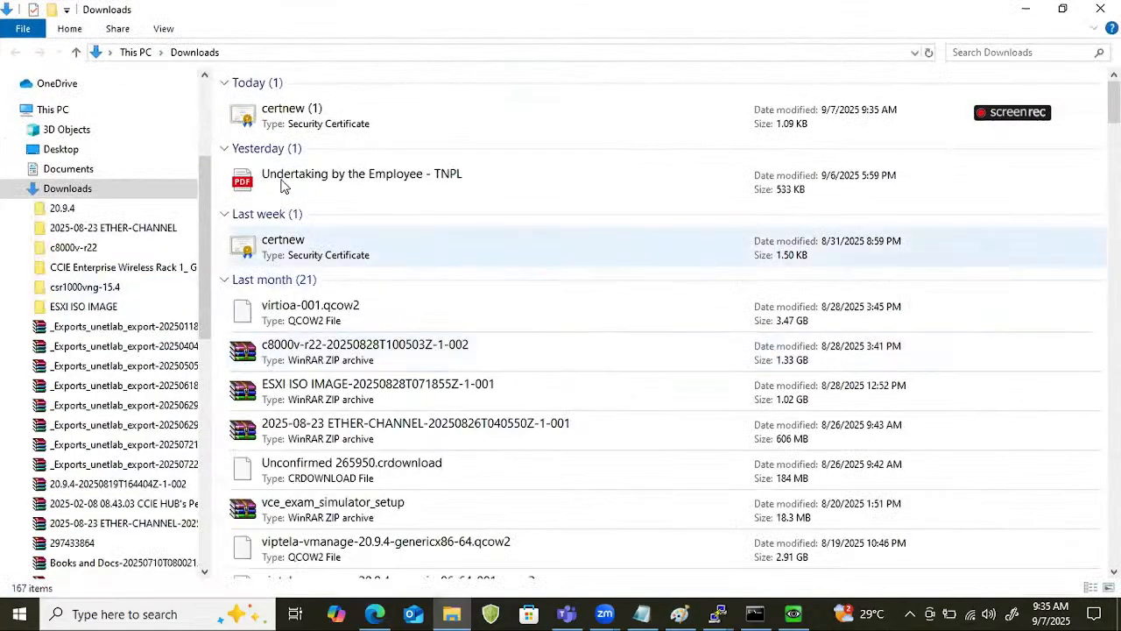
right_click(274, 131)
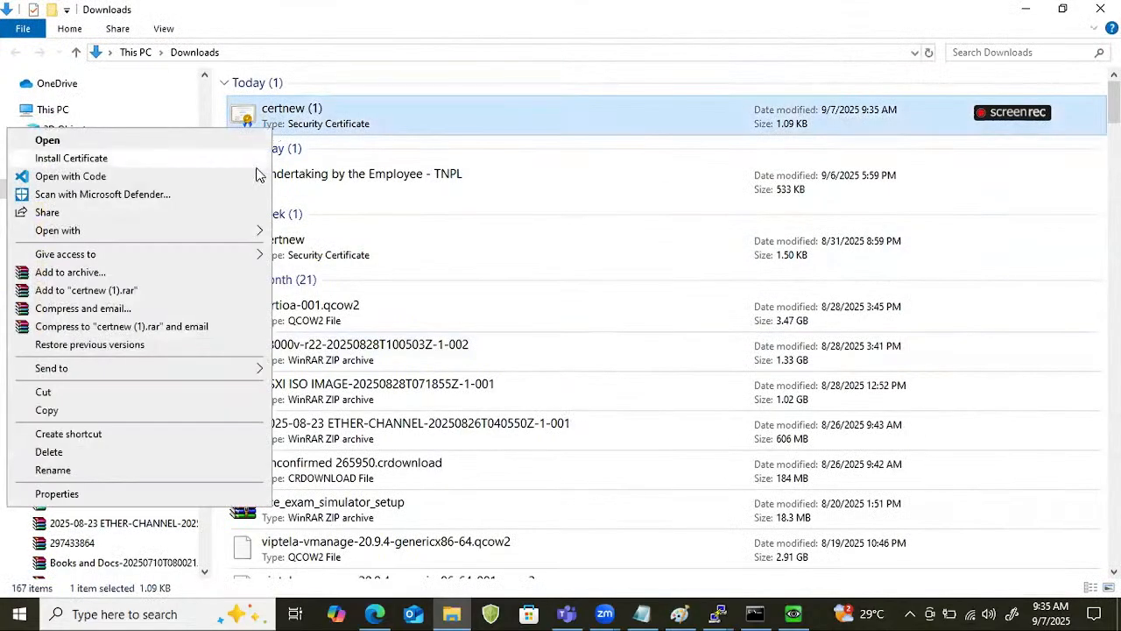
click(132, 410)
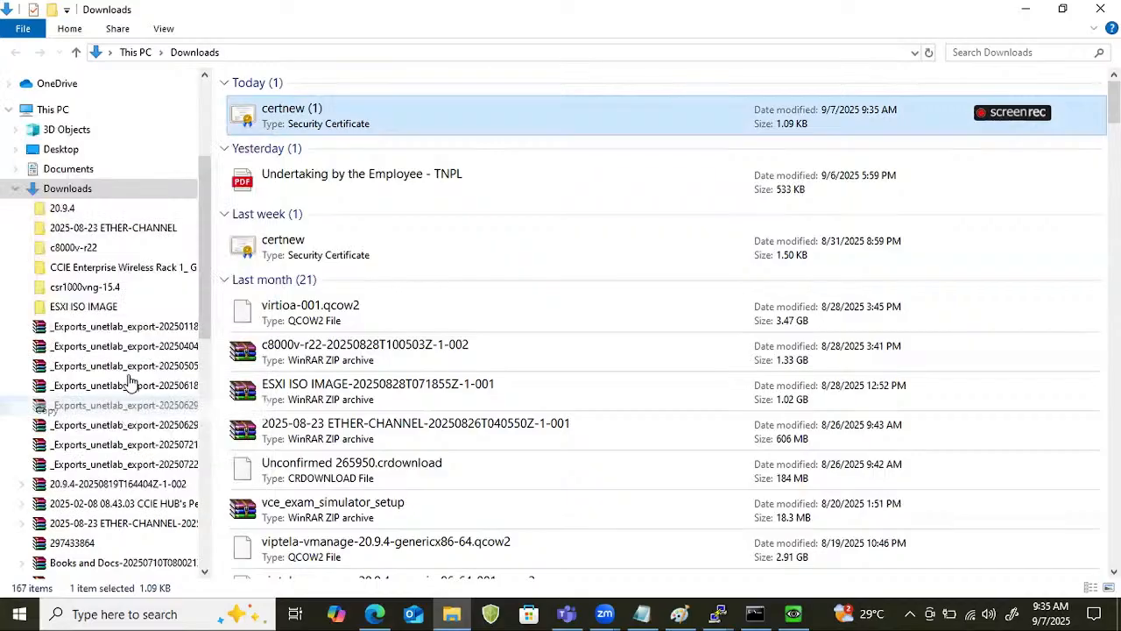
Create a folder named weekend_8_AM_SDWAN on the Desktop.
click(70, 154)
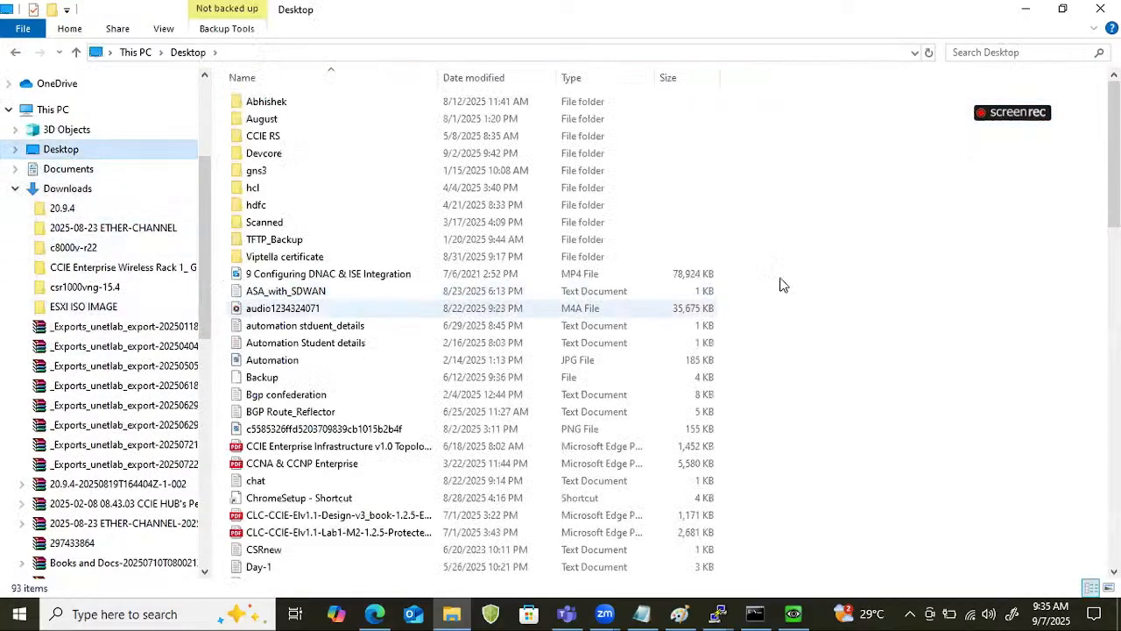
right_click(833, 194)
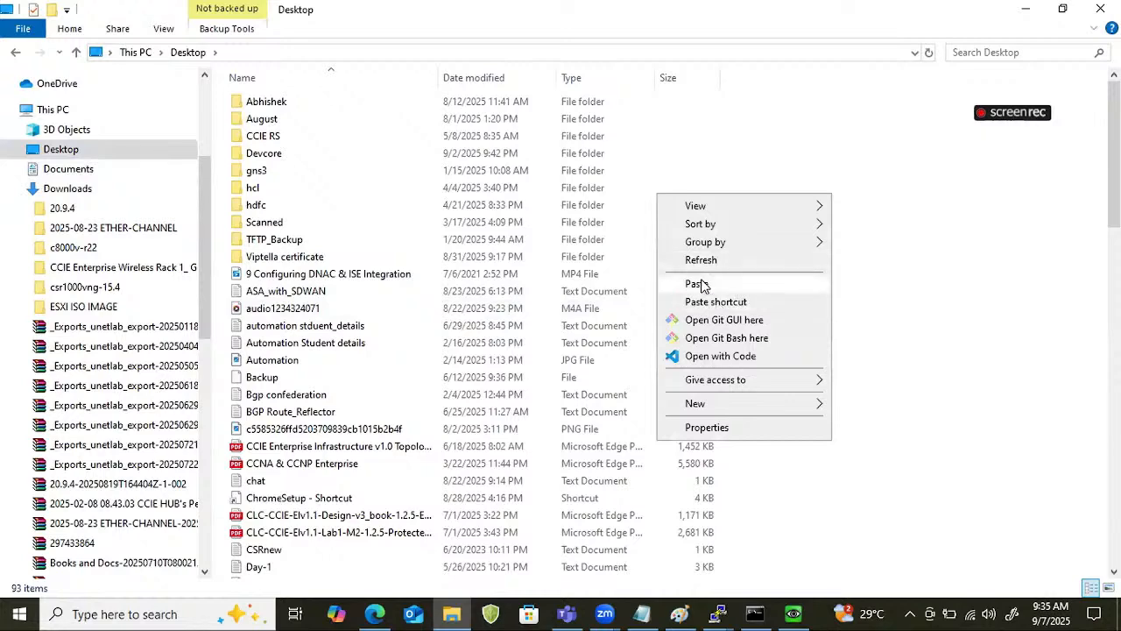
mouse_move(802, 408)
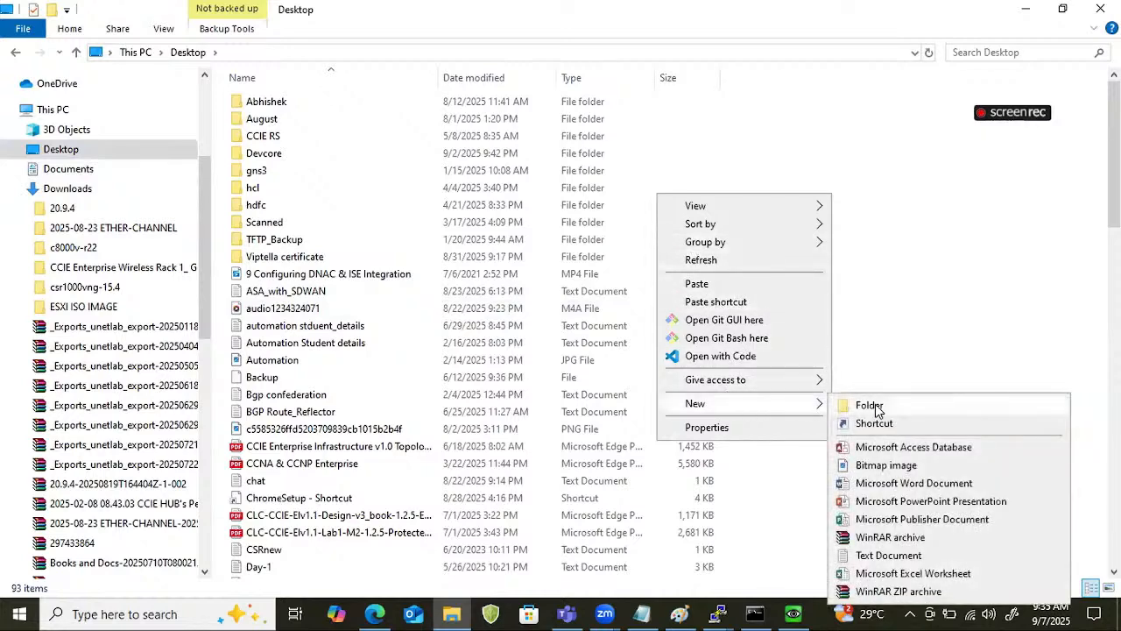
click(871, 405)
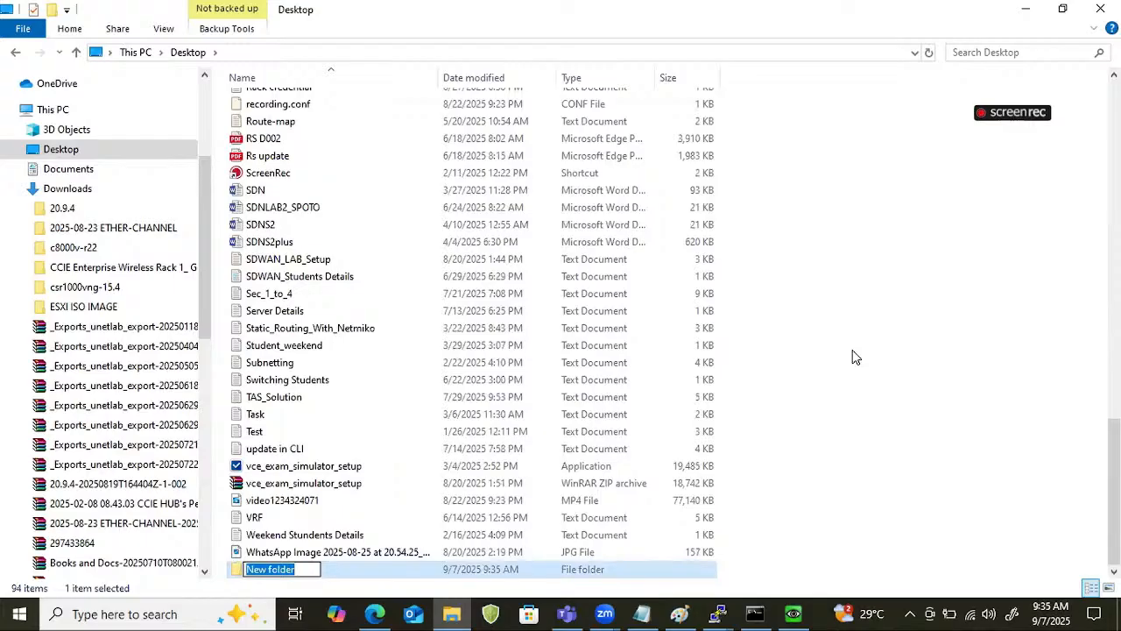
text(ween)
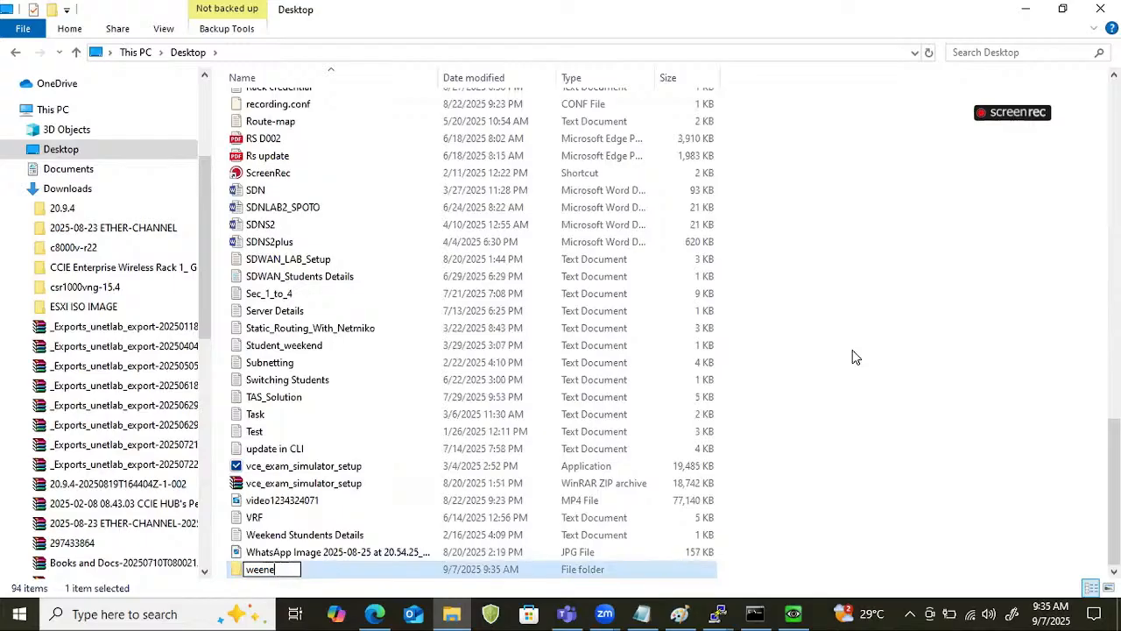
key(BackSpace)
text(kend)
text(_)
text(8)
text(_a)
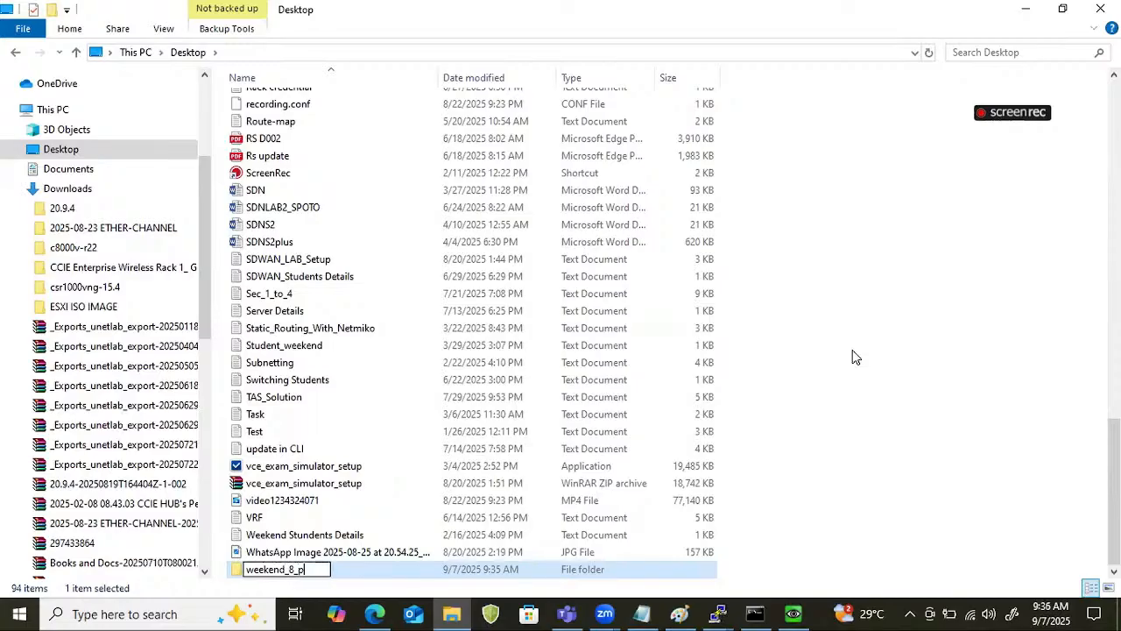
key(BackSpace)
text(AM_SDWAN)
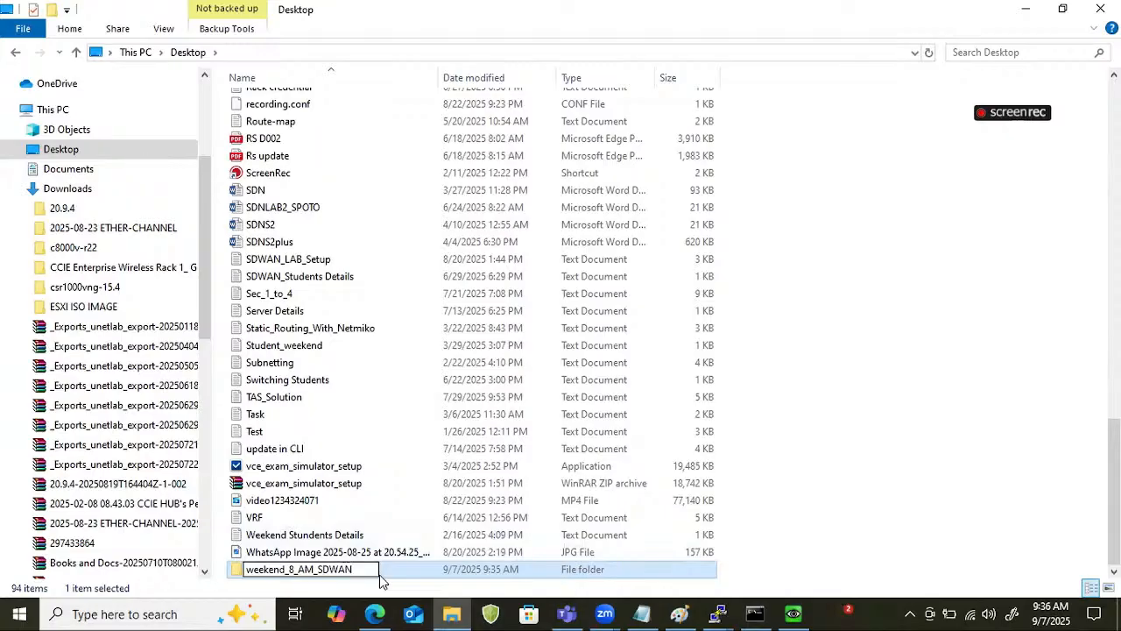
key(Return)
Paste the copied certificate into the weekend_8_AM_SDWAN folder and rename it Root.
double_click(412, 571)
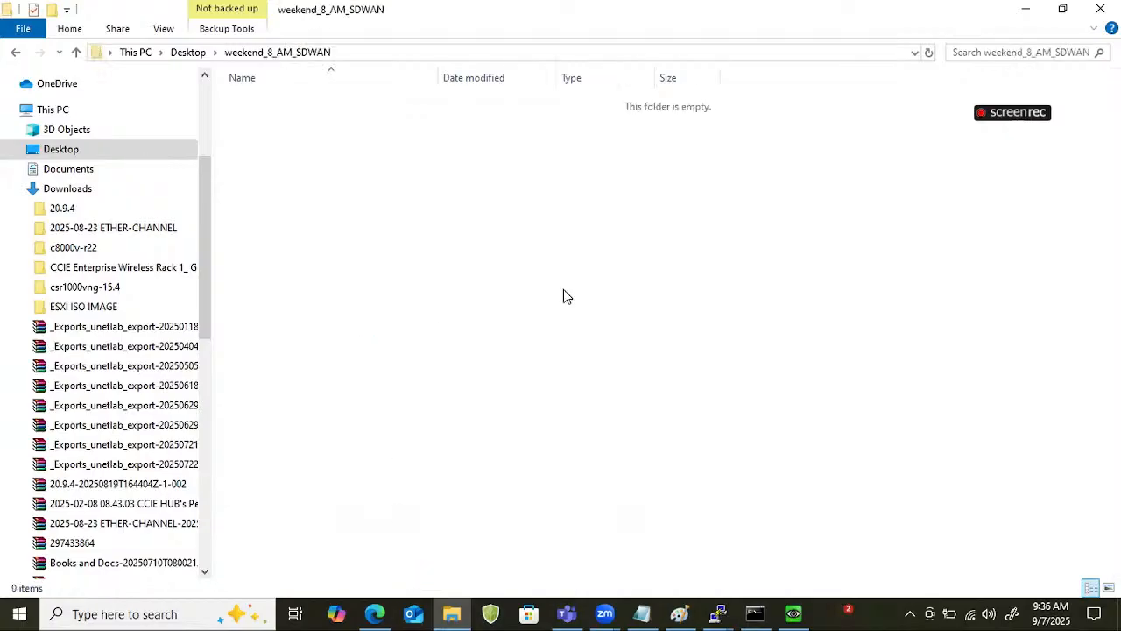
key(ctrl+v)
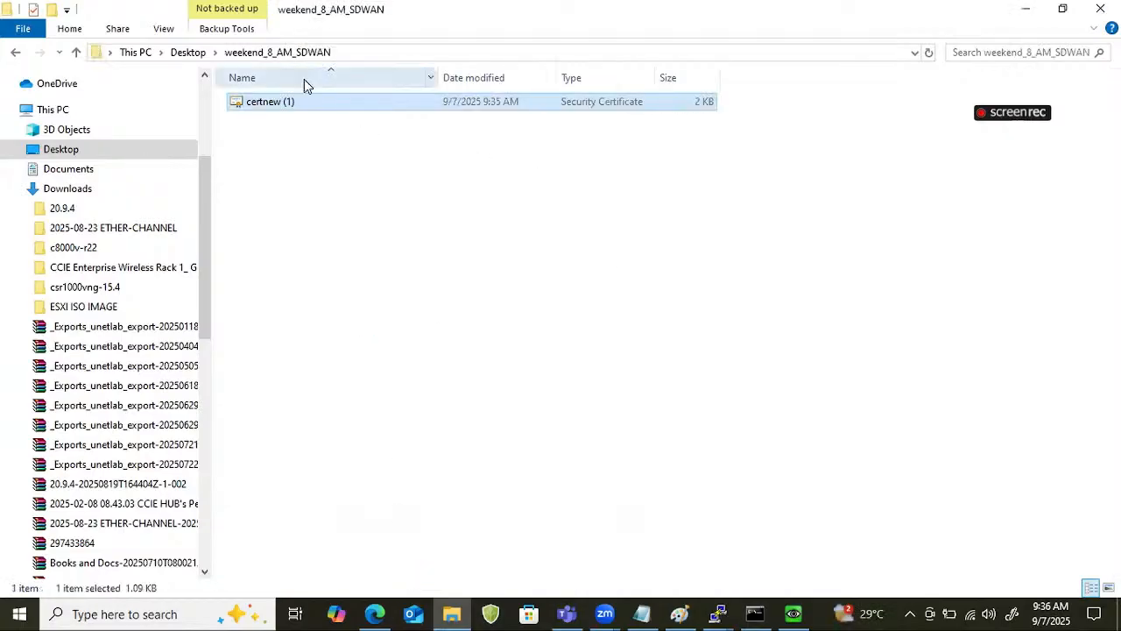
right_click(304, 94)
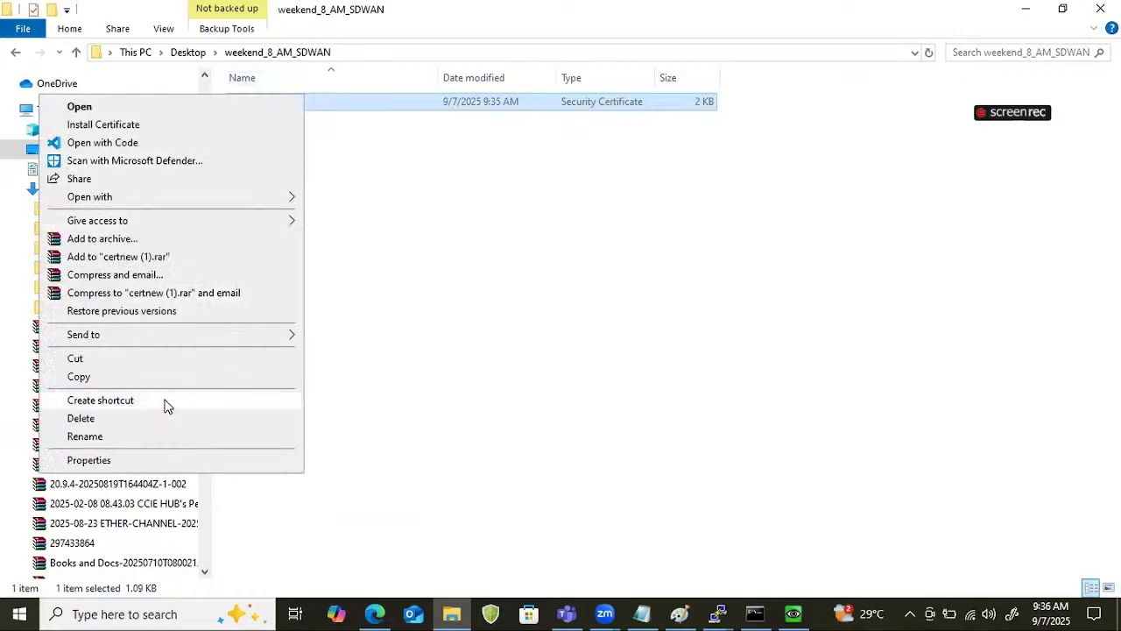
click(163, 436)
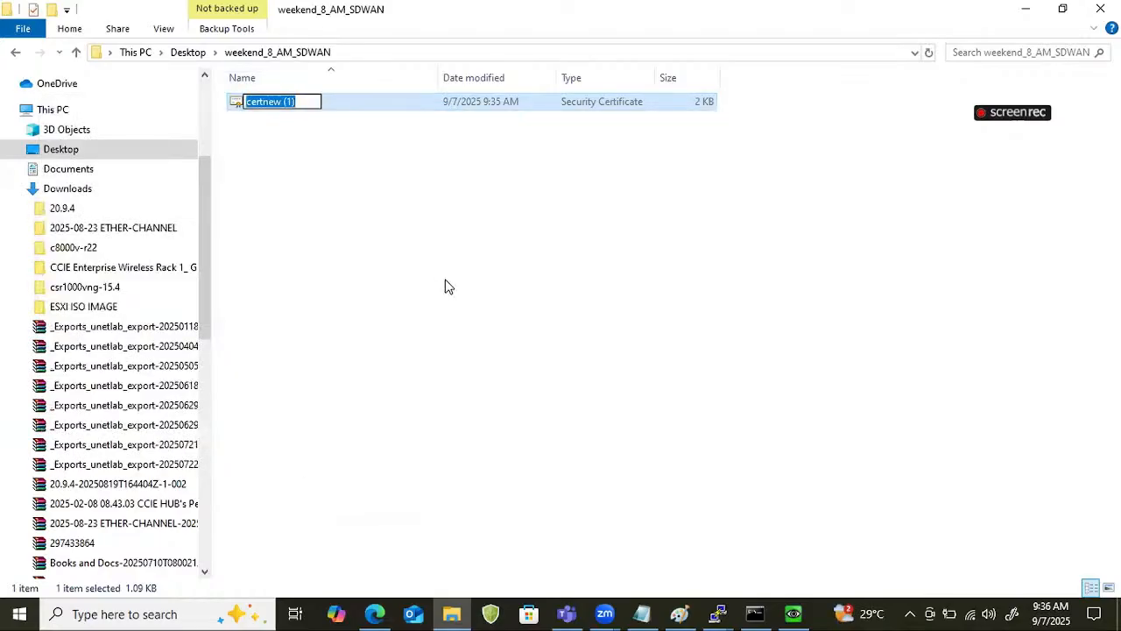
text(Root)
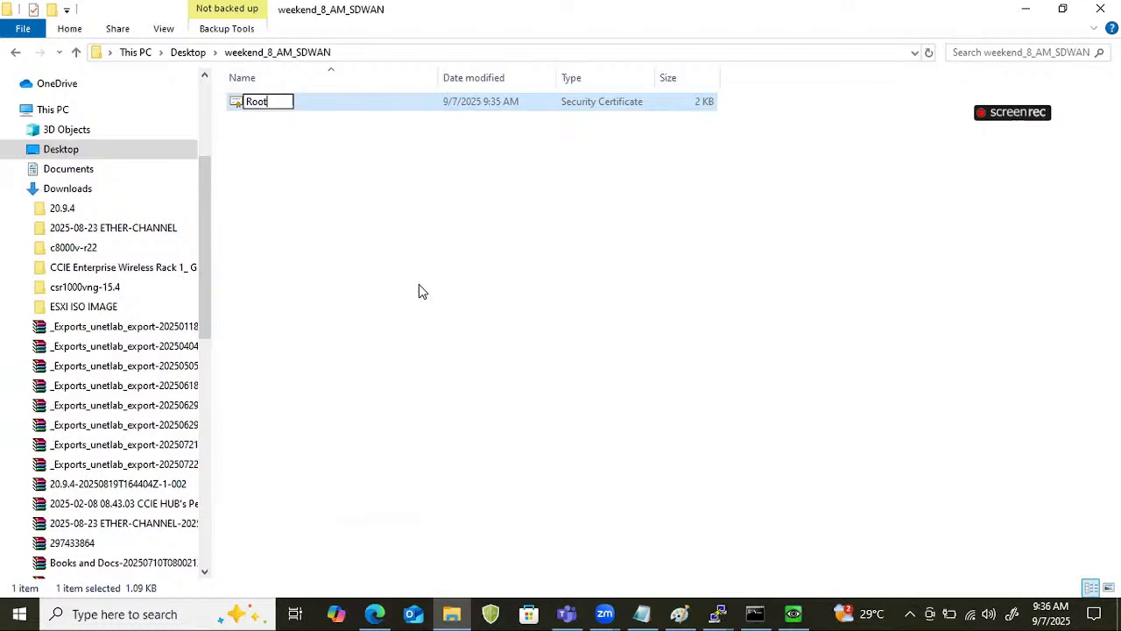
click(418, 284)
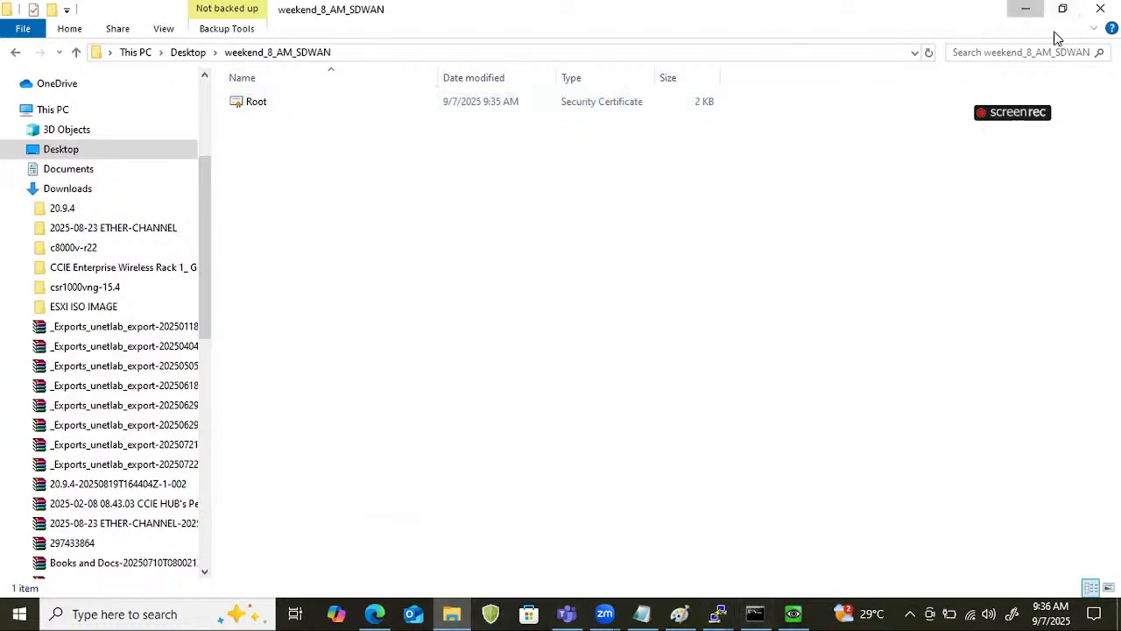
Return to the browser and try to open the vManage address 192.168.29.250 in a new tab.
click(1026, 9)
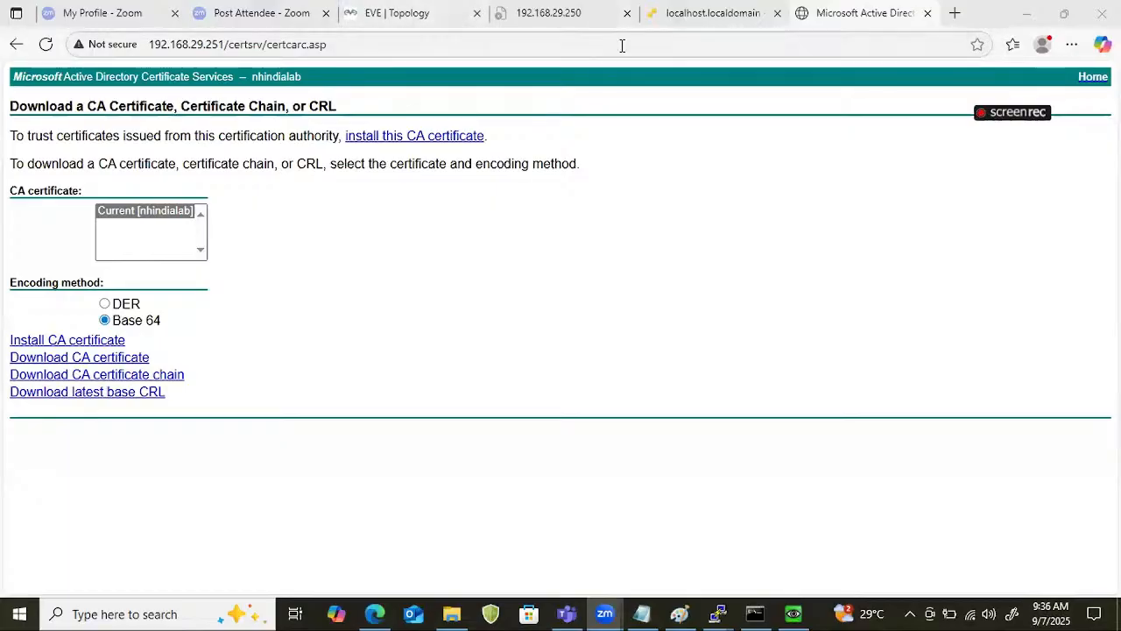
click(966, 15)
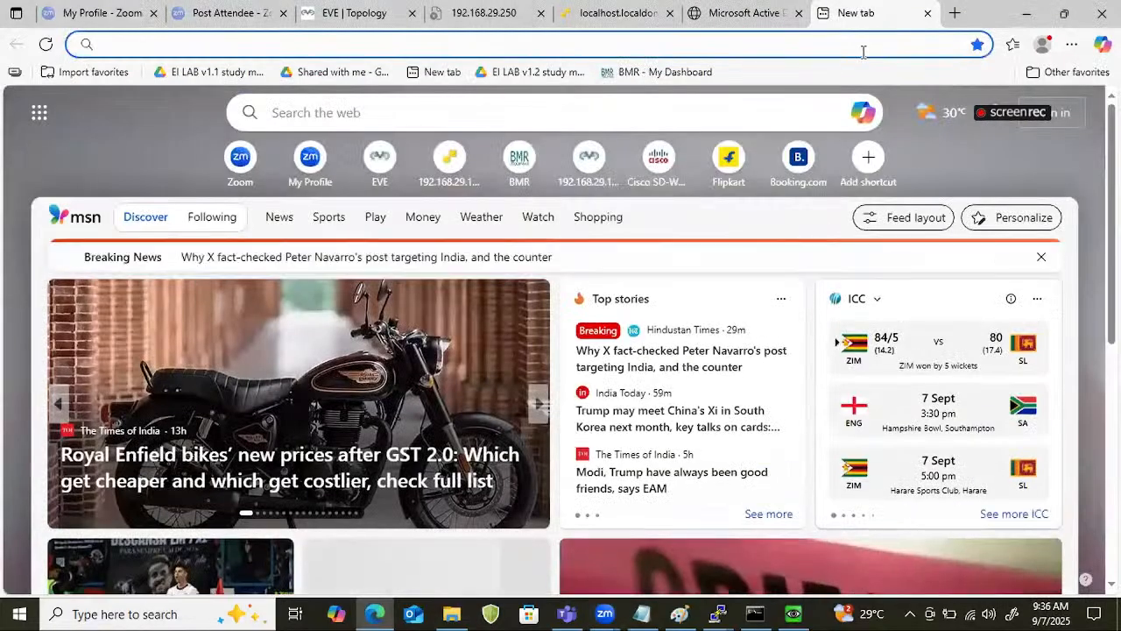
click(863, 46)
text(192.168.29.2)
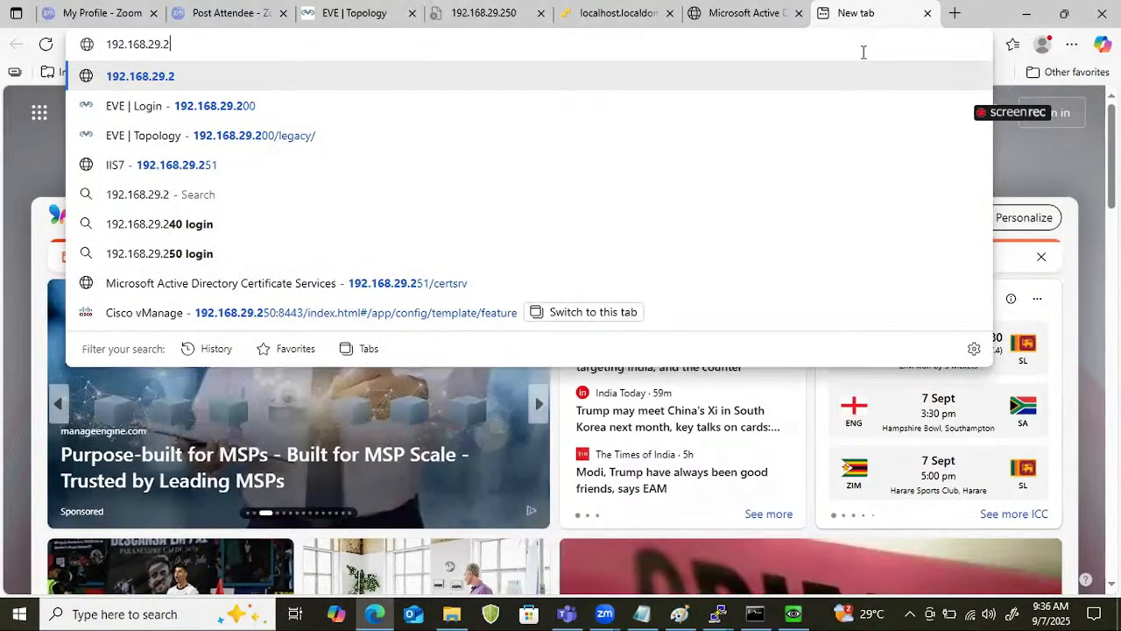
text(50)
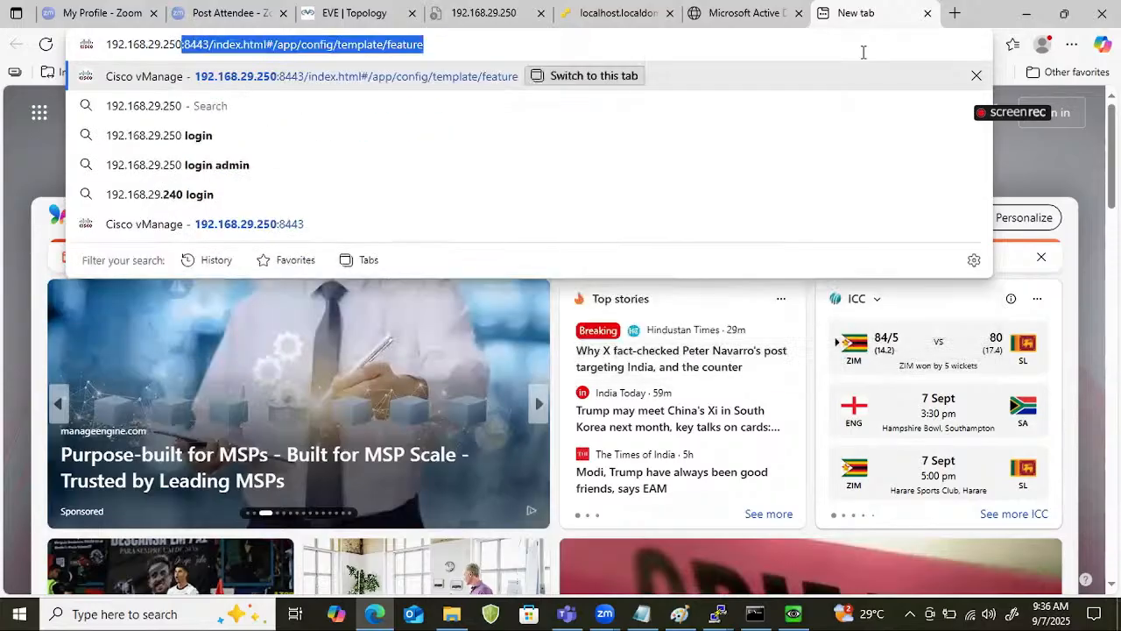
key(Delete)
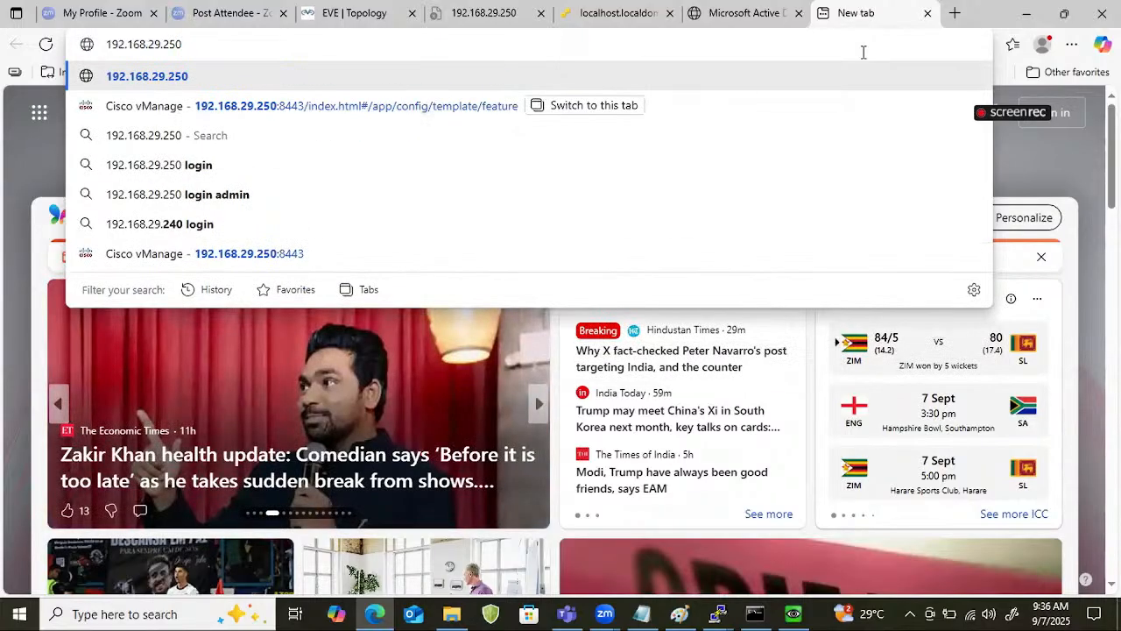
key(Return)
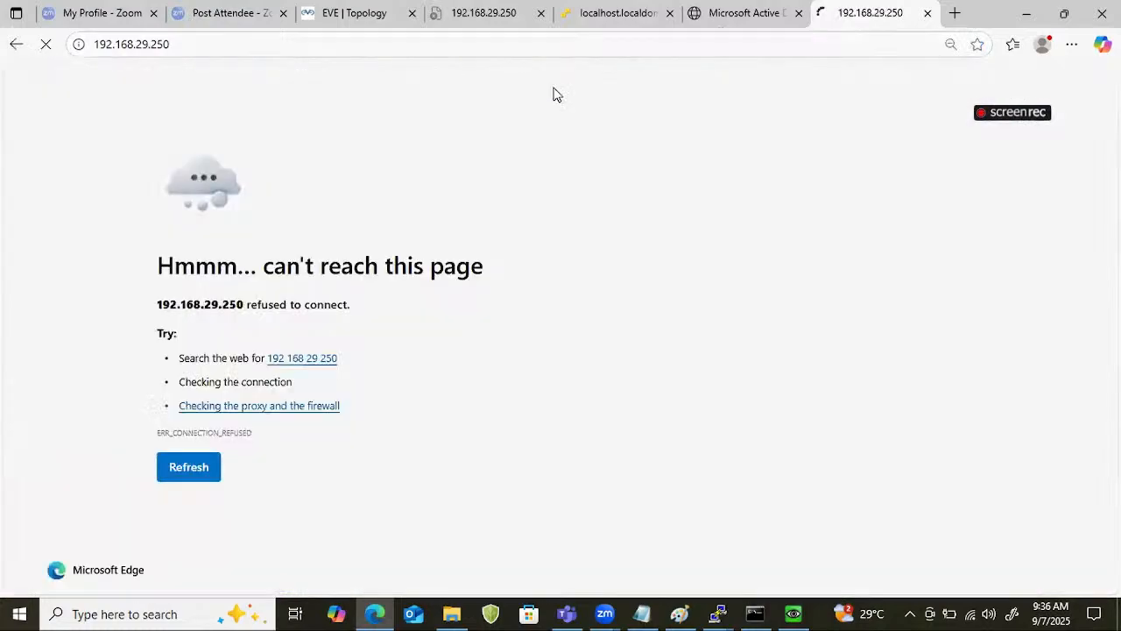
Switch to the vManager console and log in as admin with the account password.
mouse_move(720, 611)
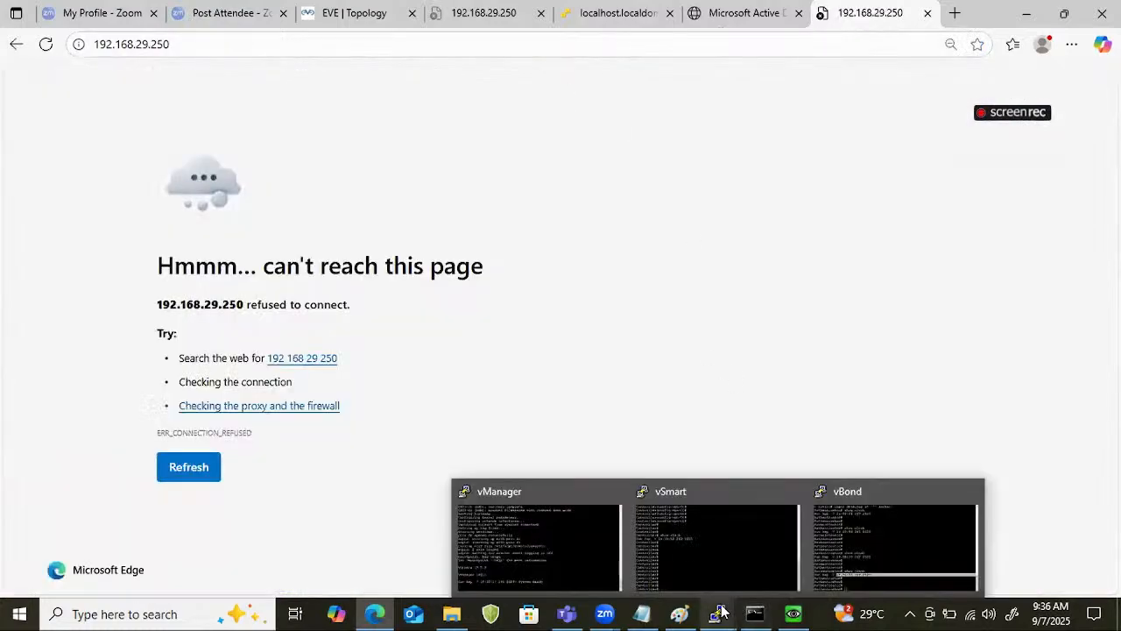
click(599, 533)
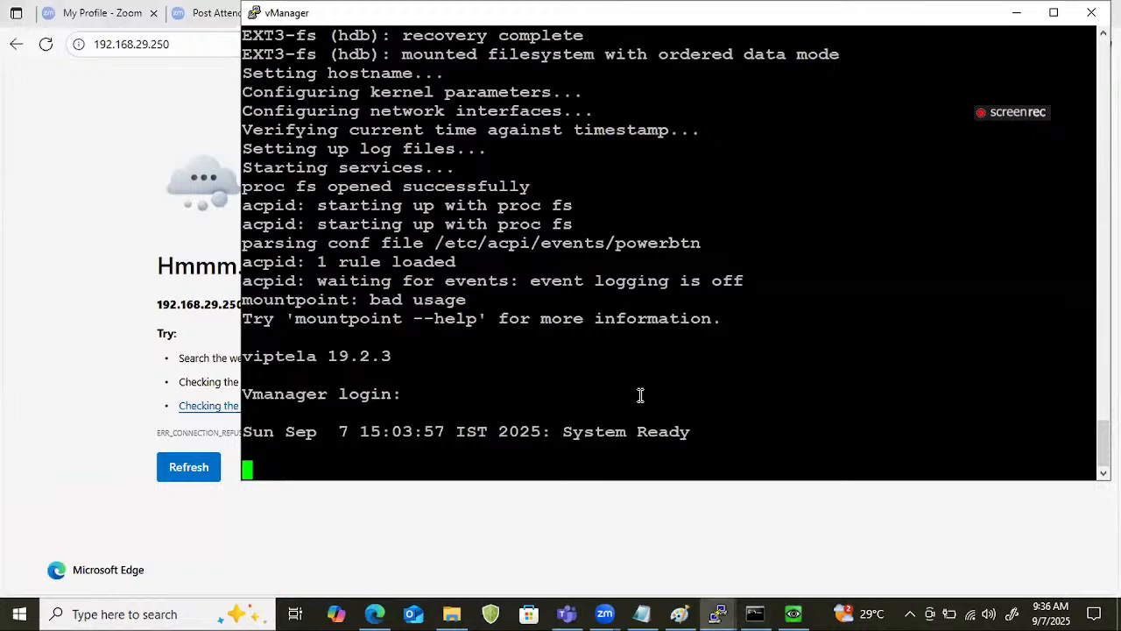
key(Return)
text(admin)
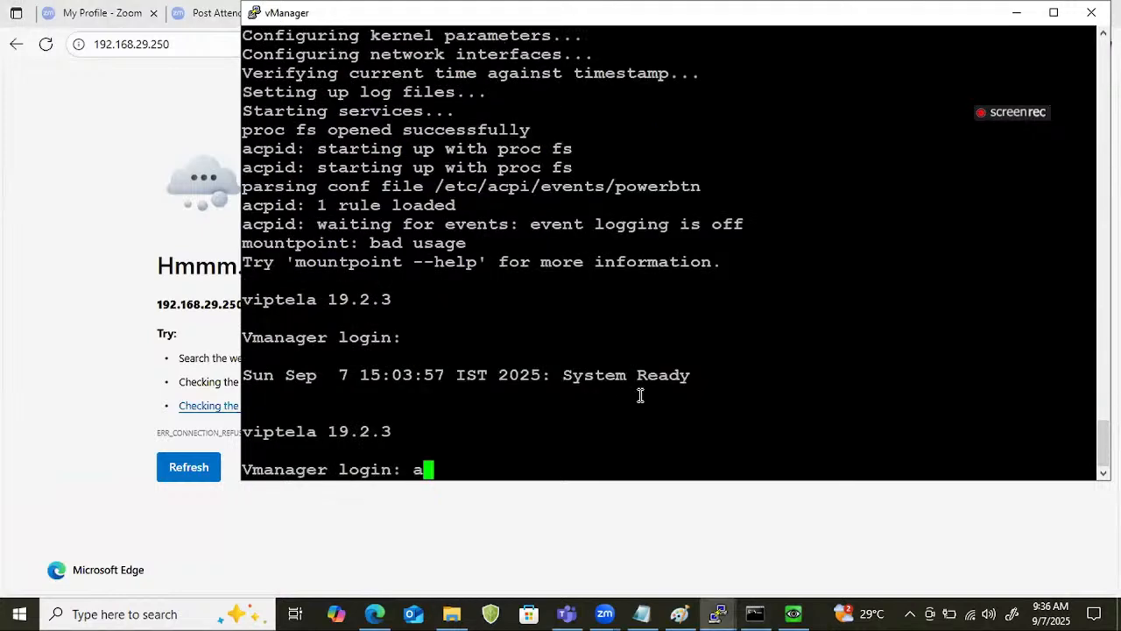
key(Return)
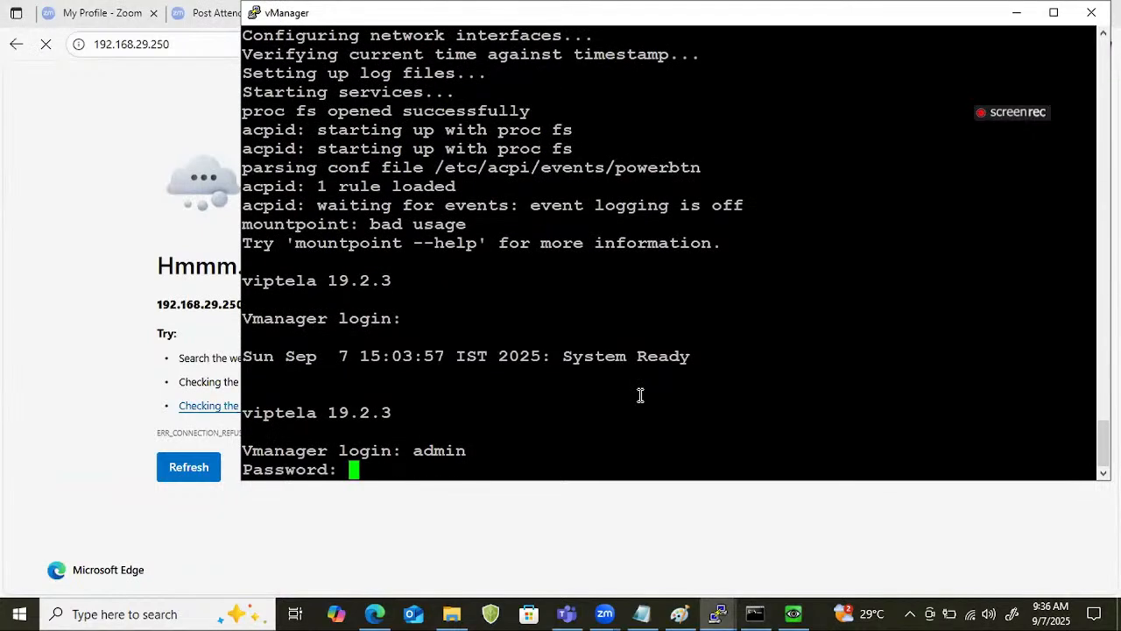
key(Return)
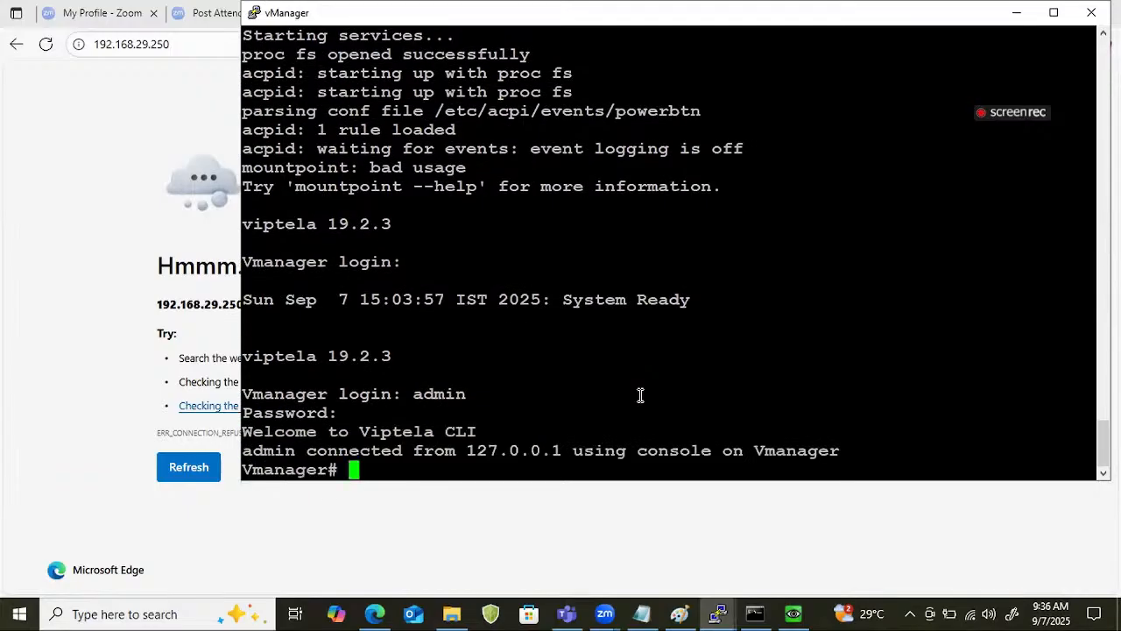
key(Return)
key(Return)
key(Return)
key(Return)
text(show int dews)
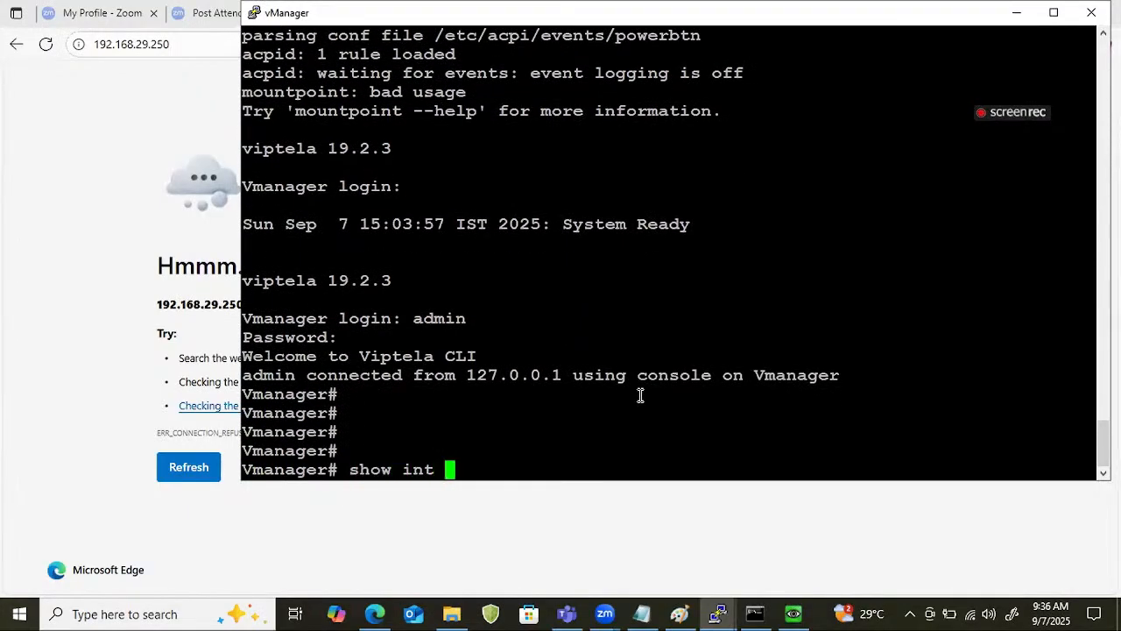
key(Home)
key(Return)
key(Return)
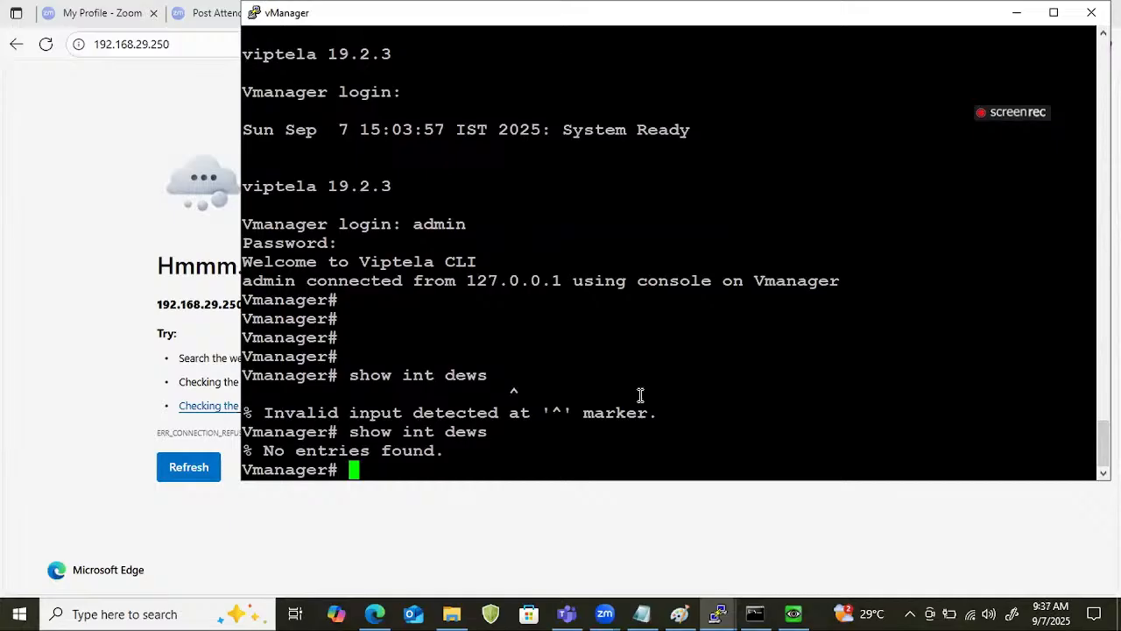
Run show interface description on vManager to check its interfaces and IP addresses.
key(Up)
key(BackSpace)
key(BackSpace)
key(BackSpace)
text(es)
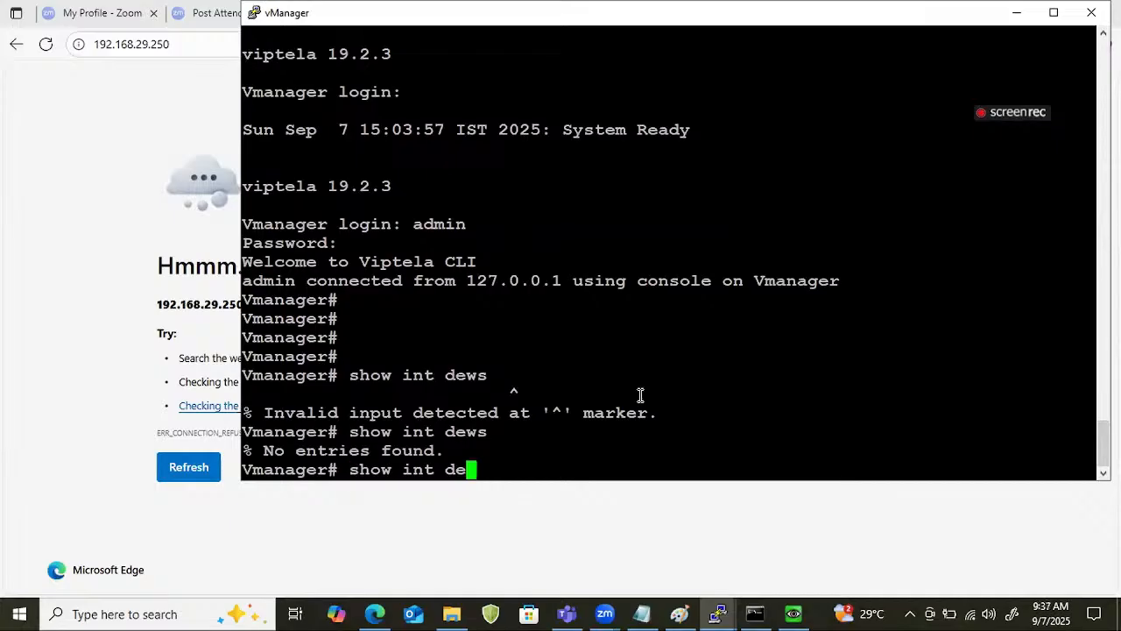
key(Tab)
key(Return)
key(Return)
key(Return)
key(Return)
key(Return)
key(Return)
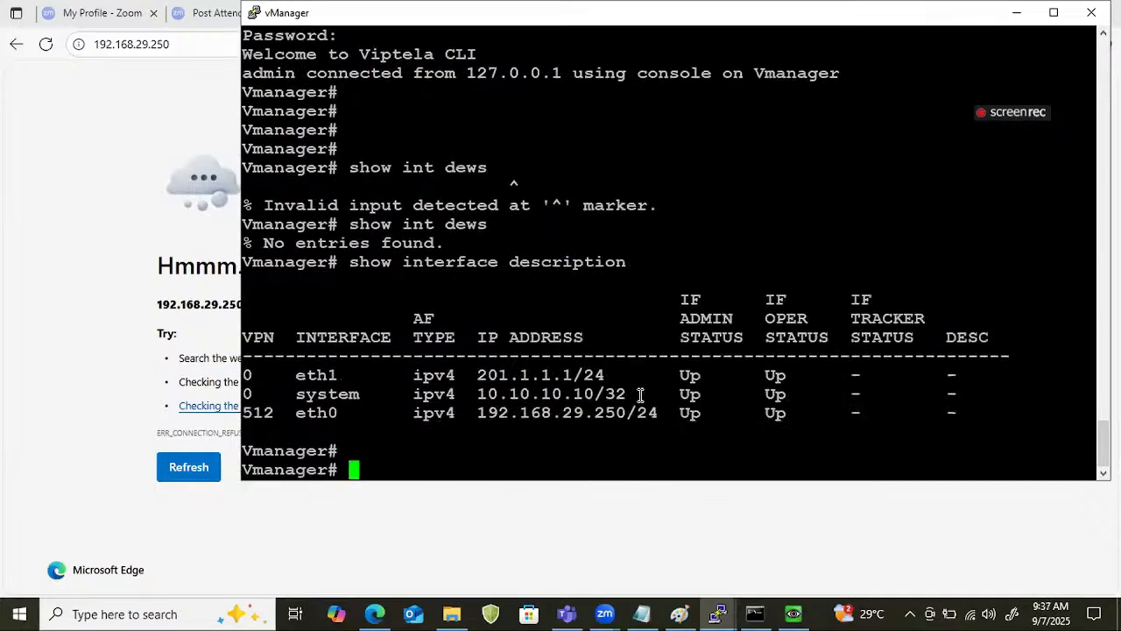
key(Return)
key(Return)
key(Return)
key(Return)
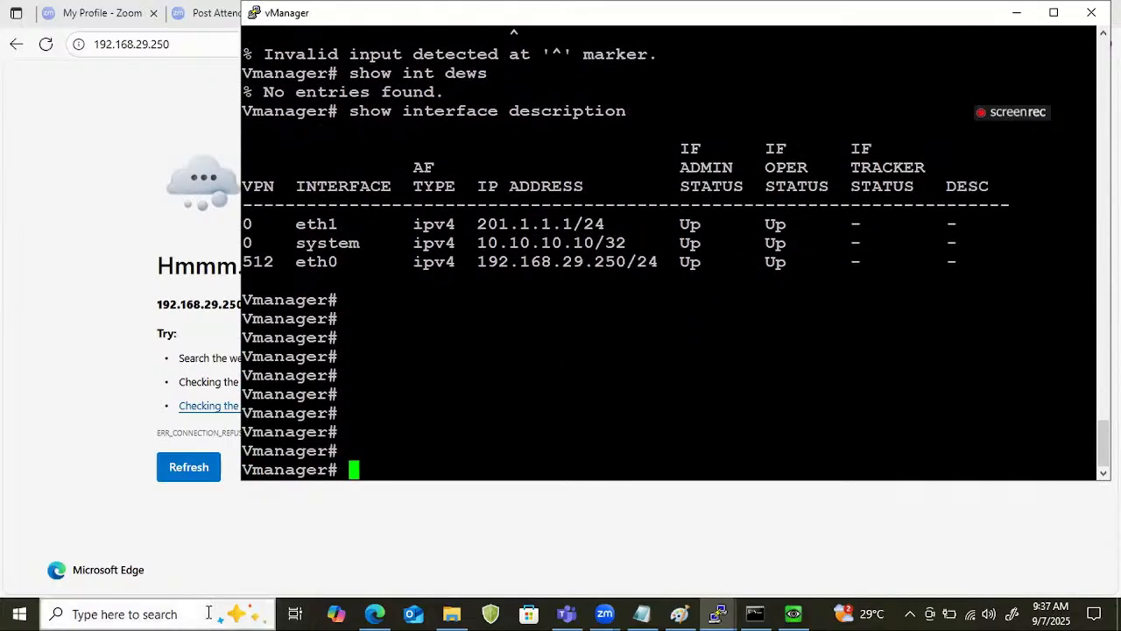
Open a Windows command prompt and ping 192.168.29.250 to test reachability of vManage.
key(super+r)
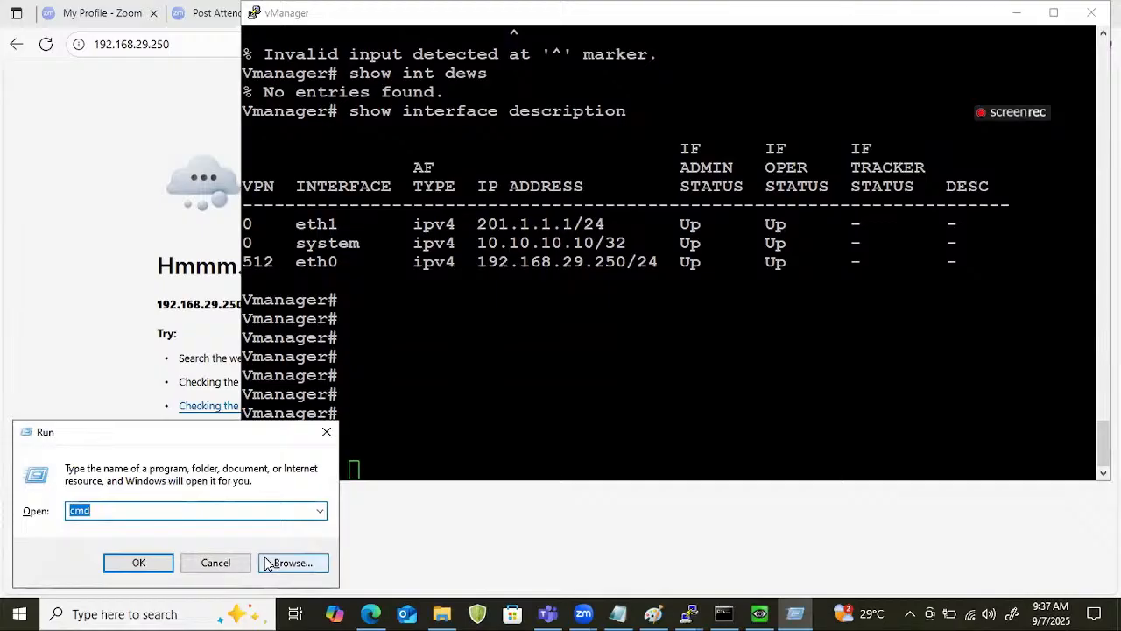
key(Return)
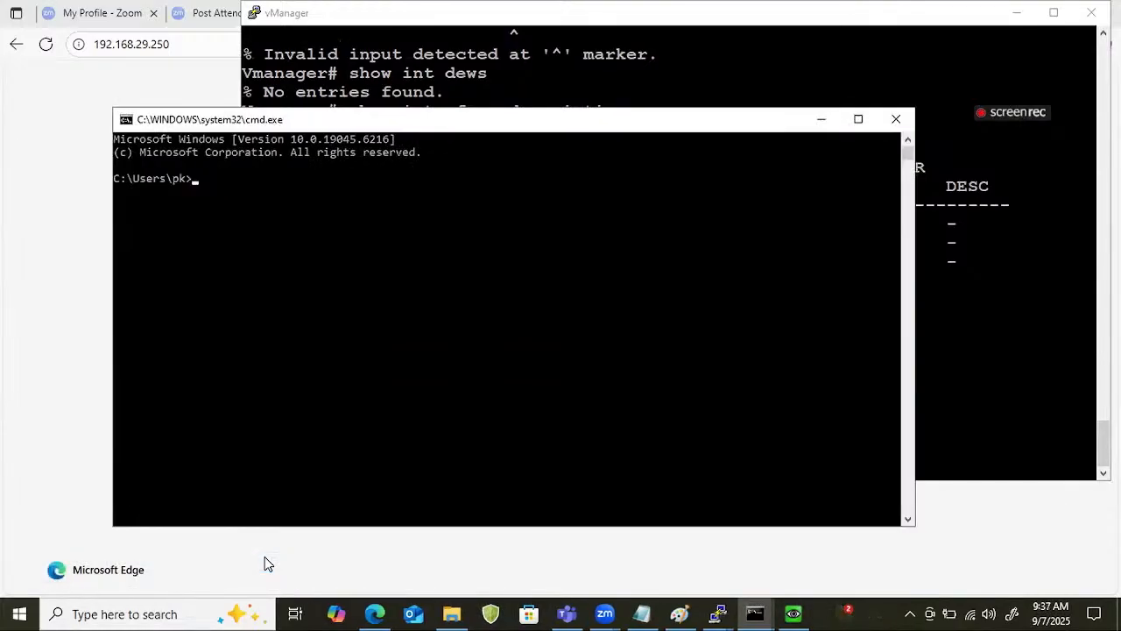
text(ping 192.168.29.250)
key(Return)
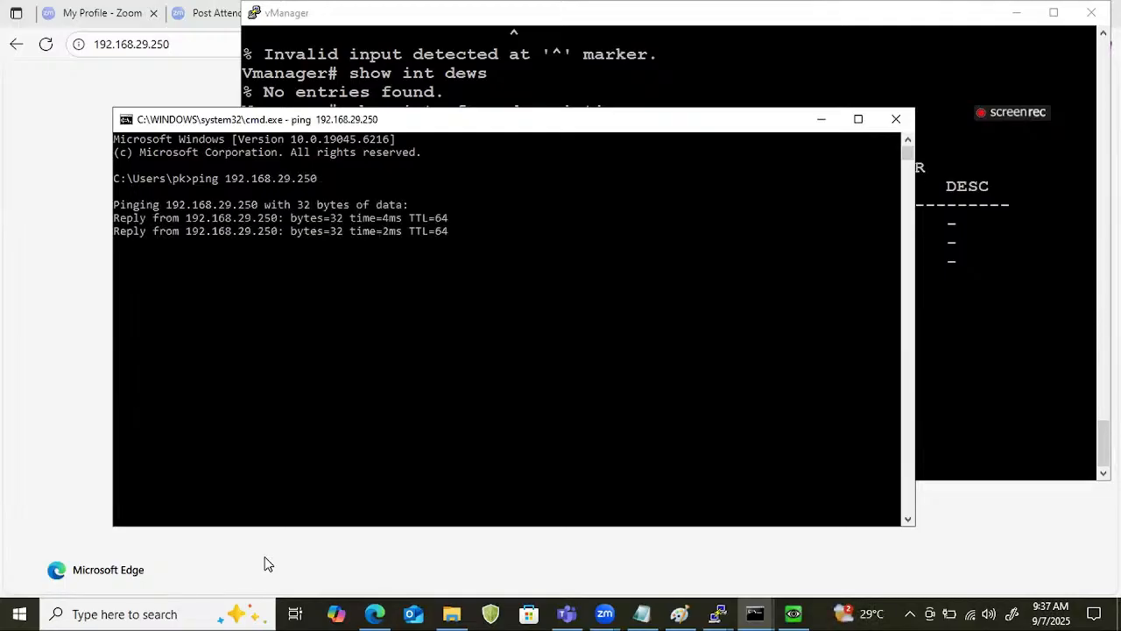
Return to the browser and try loading 192.168.29.250 again.
click(75, 166)
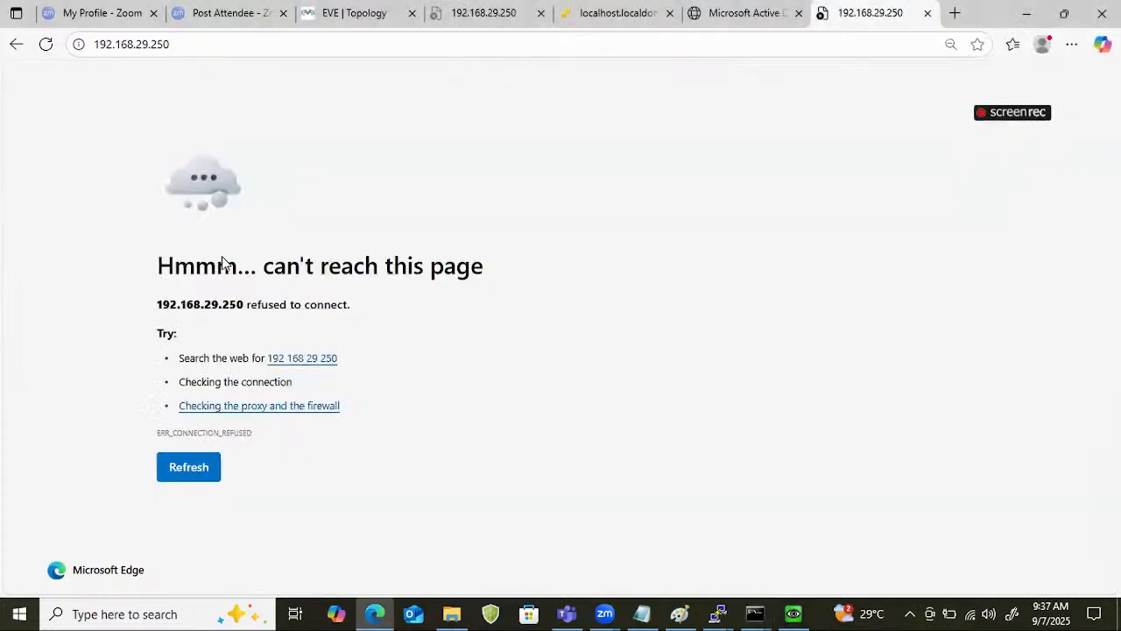
click(288, 50)
click(288, 52)
key(Return)
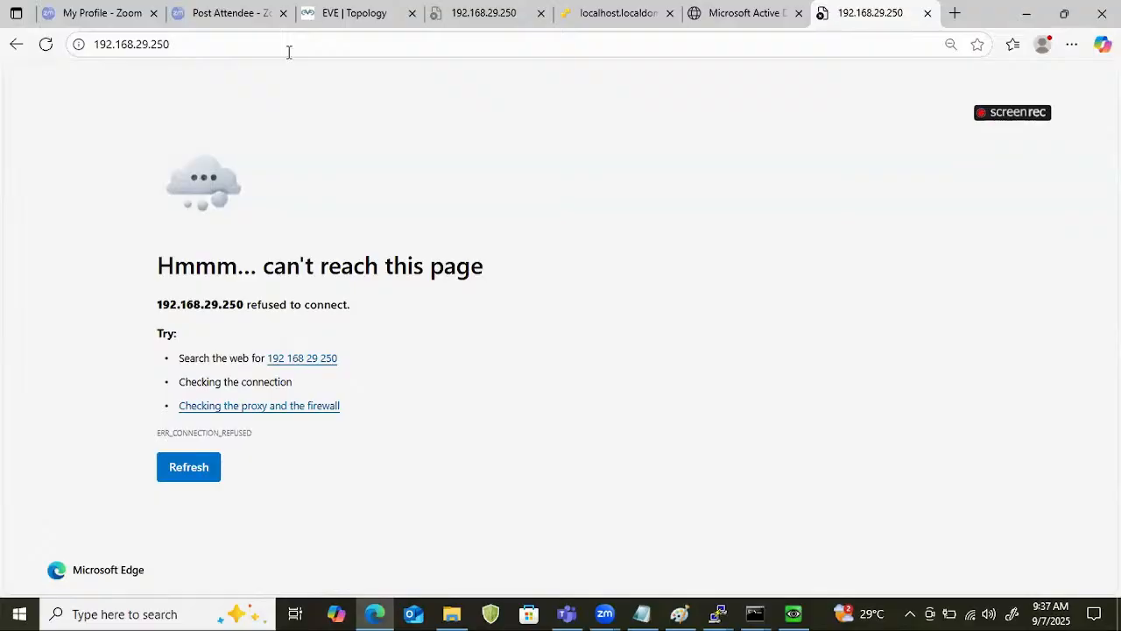
click(288, 52)
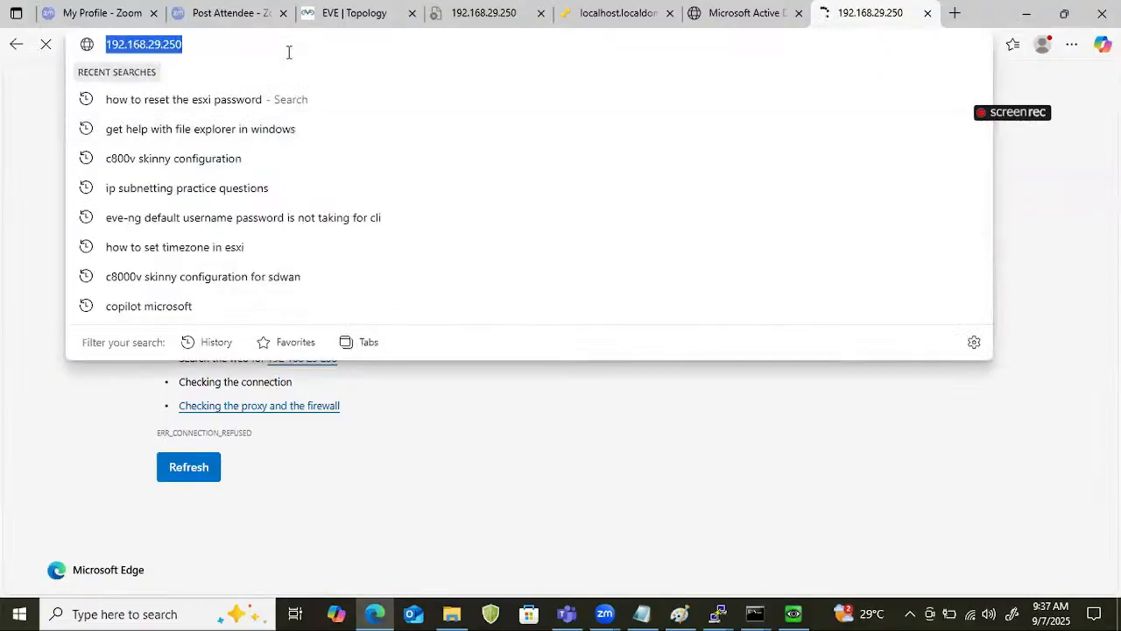
text(https)
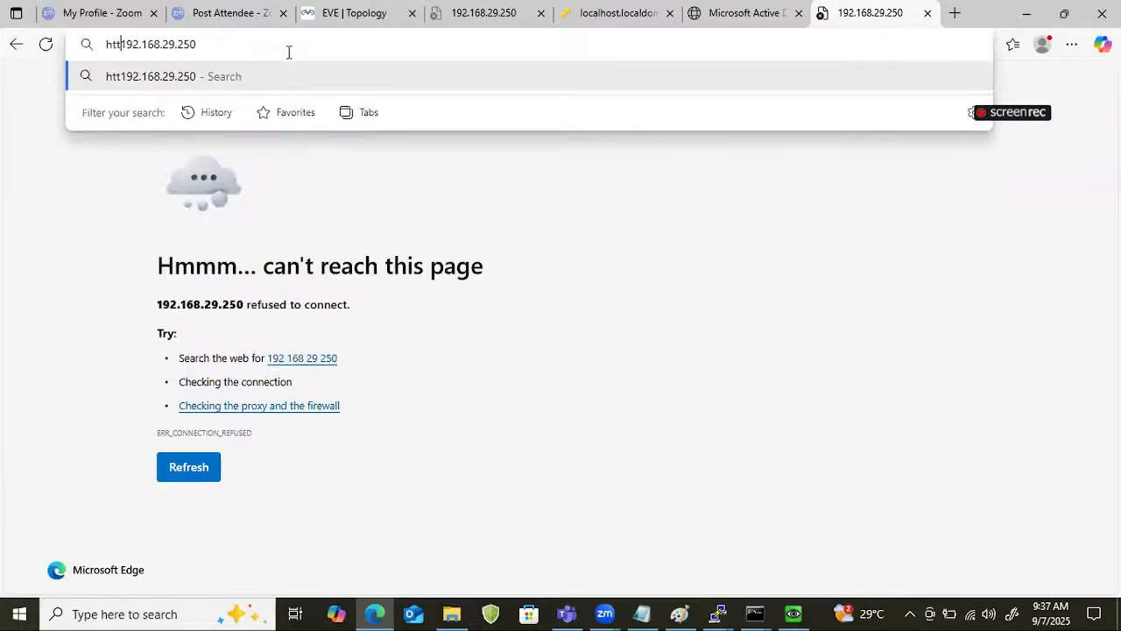
text(://)
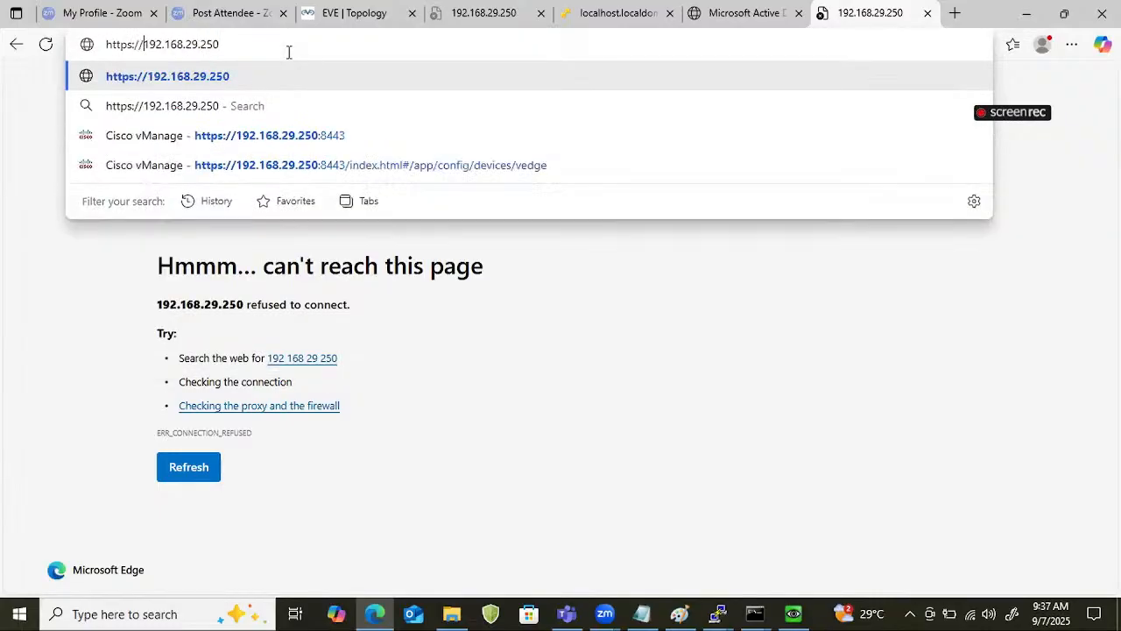
key(Right)
key(Right)
key(Right)
key(Right)
key(Right)
key(Right)
key(Right)
key(Right)
key(Right)
key(Right)
key(Right)
key(Right)
key(Right)
key(Right)
key(Return)
click(294, 124)
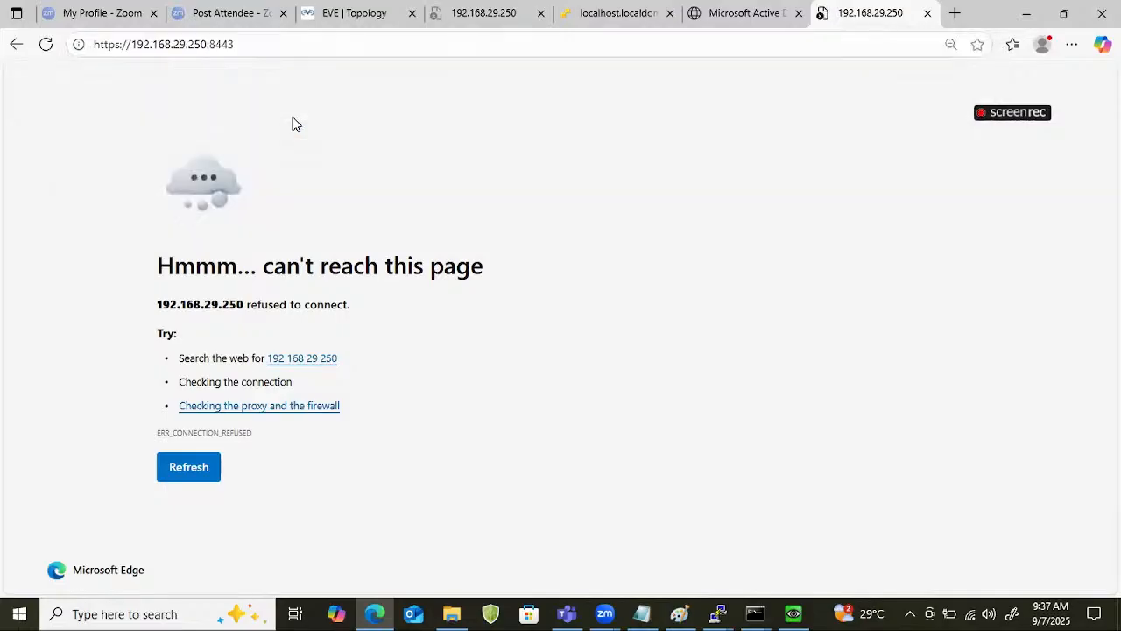
Retry the vManage page on port 8443 by loading the same address again and refreshing it.
click(261, 38)
click(260, 39)
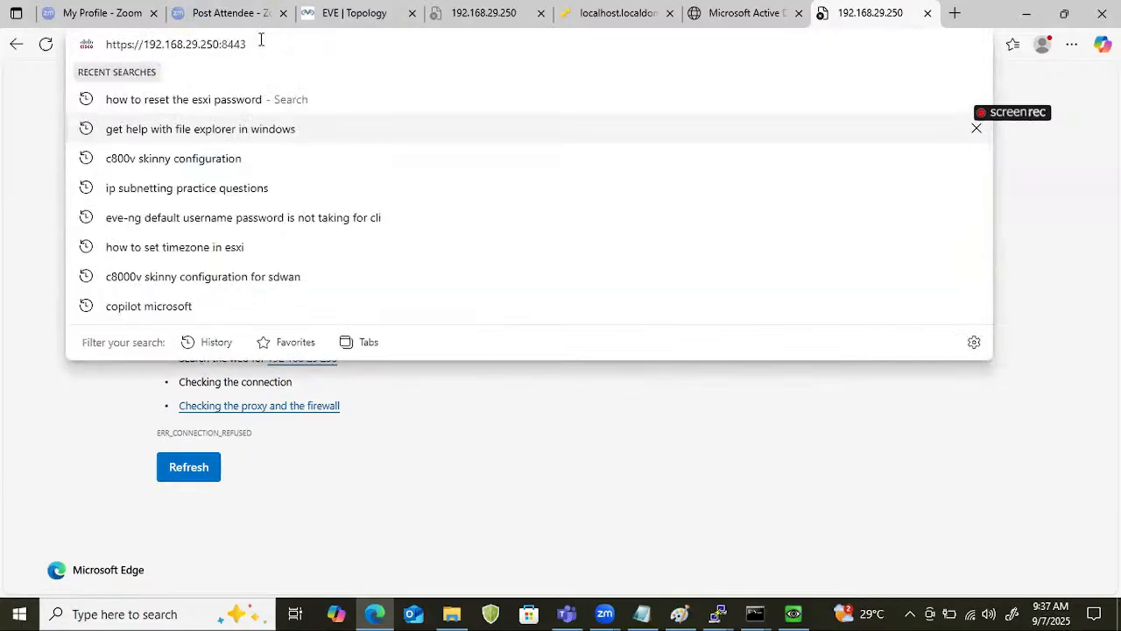
key(Return)
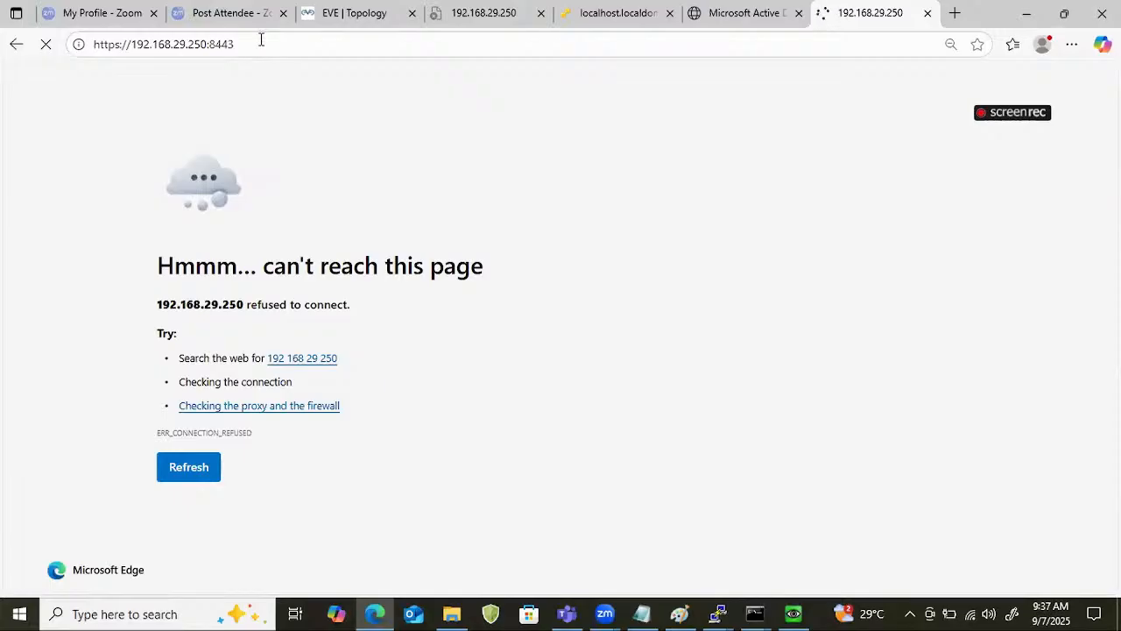
key(F5)
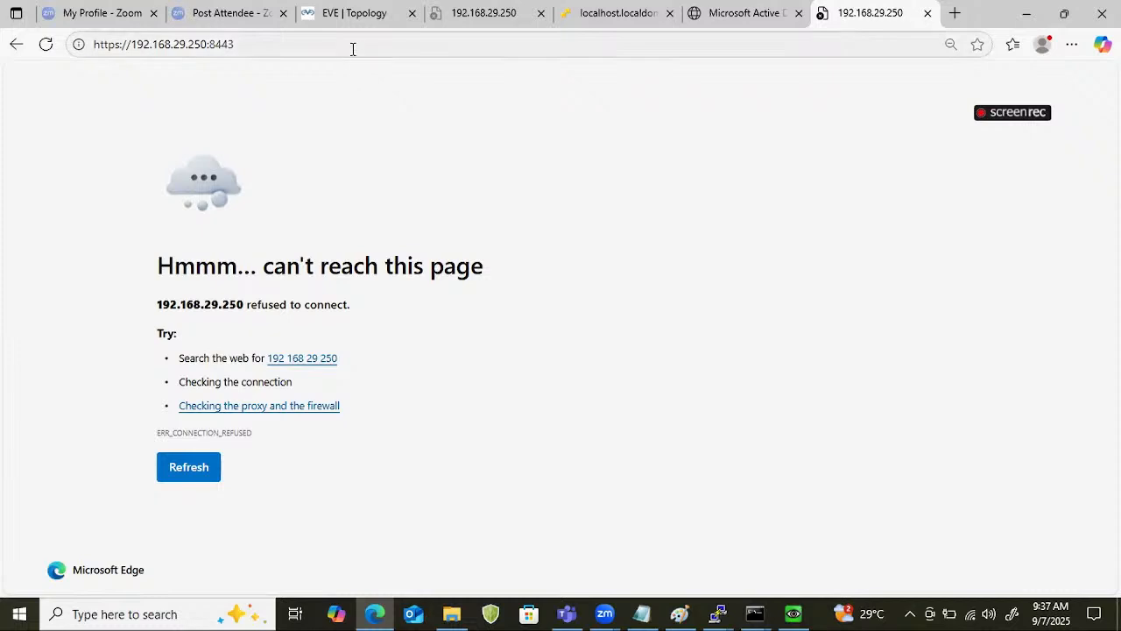
Switch to the vManager console and list the available completions for the request nms command.
click(717, 613)
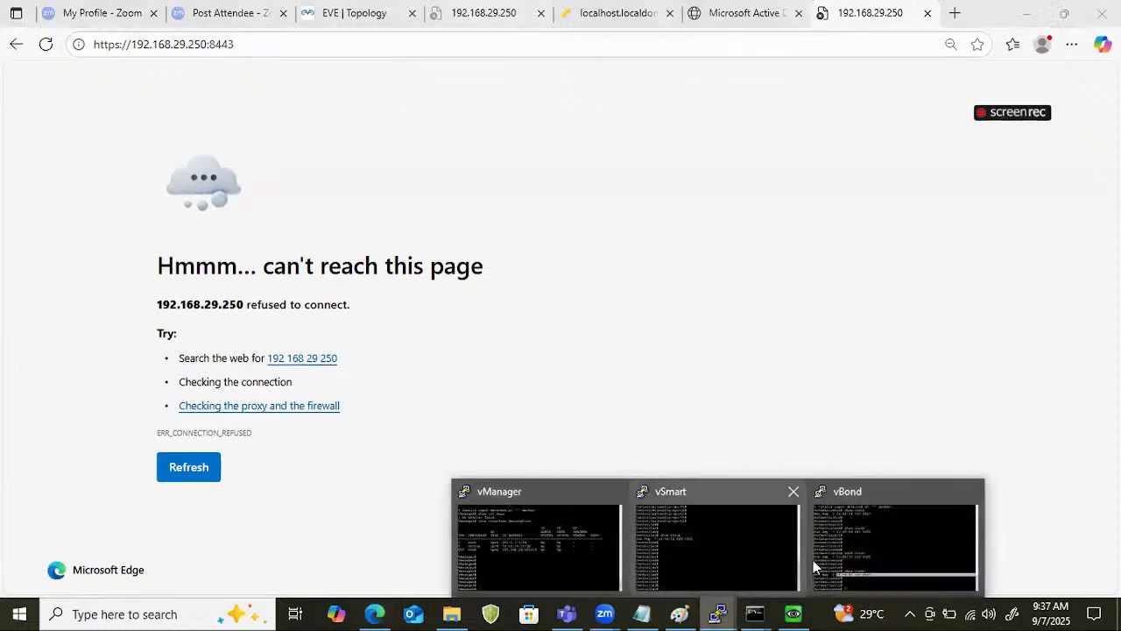
click(488, 544)
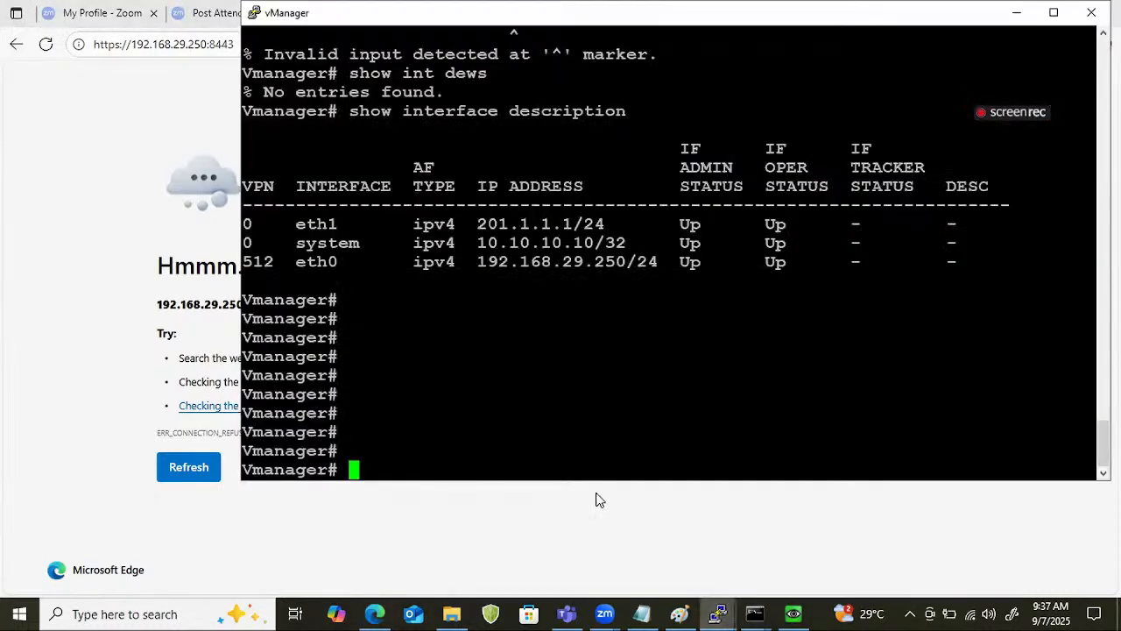
text(re)
key(question)
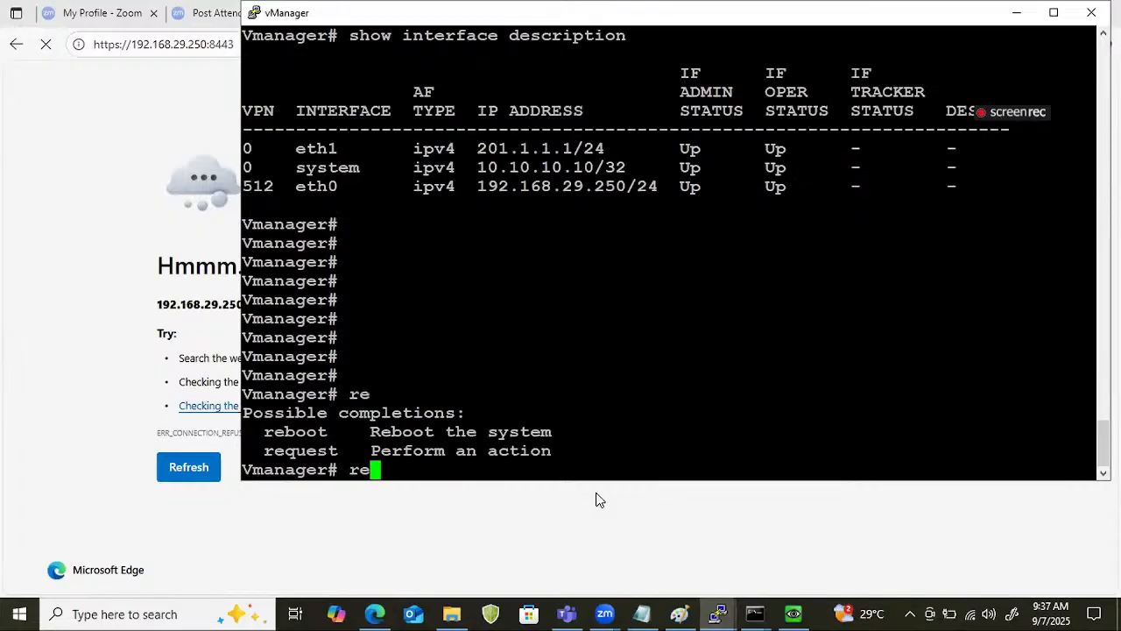
text(ques)
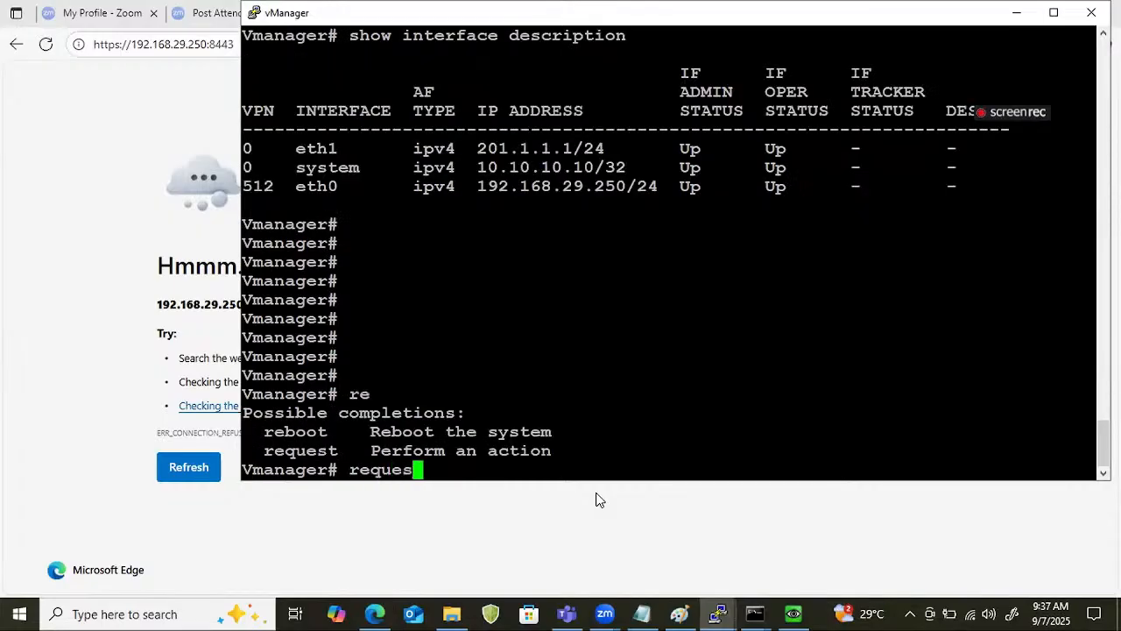
text(t m)
key(BackSpace)
text(nms)
key(question)
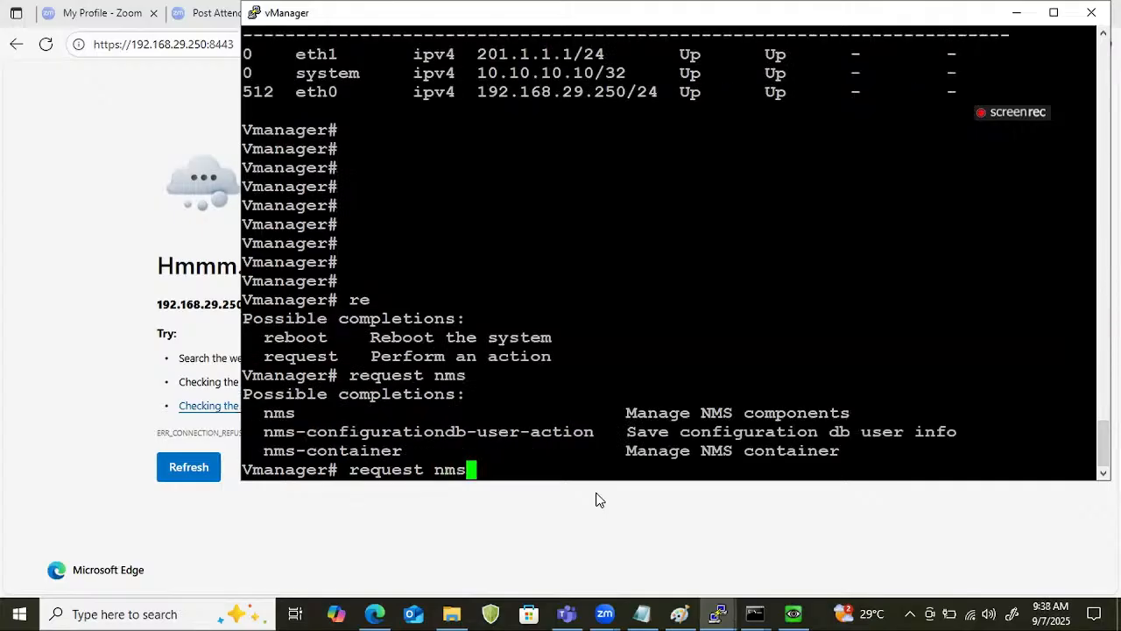
Show the options for request nms all, and run request nms all status to check every NMS service.
text(all)
key(question)
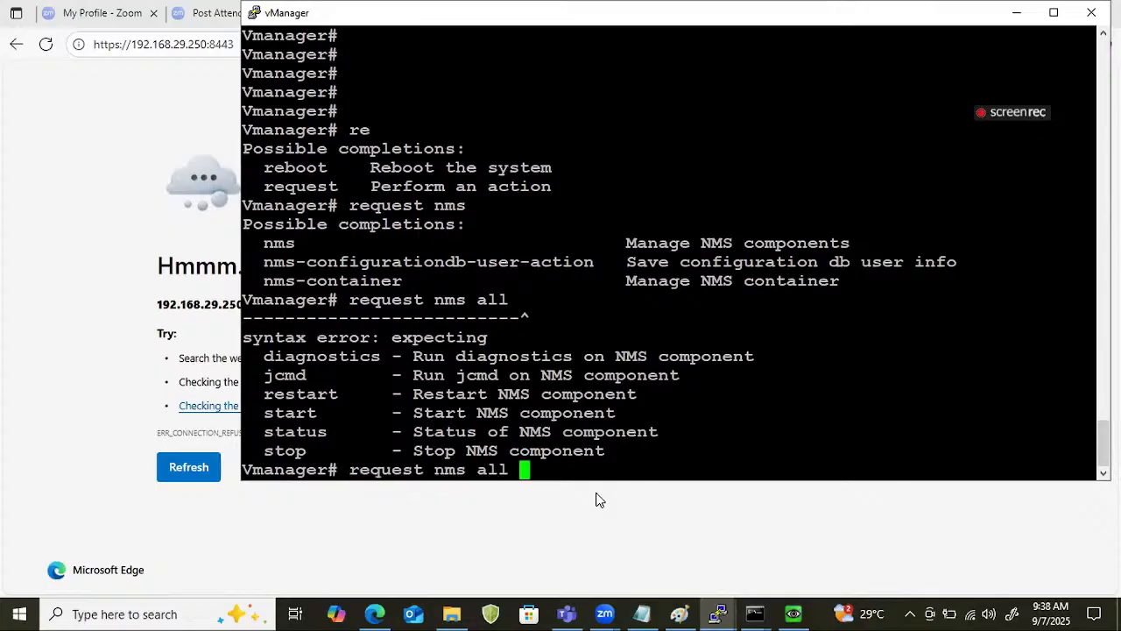
text(status)
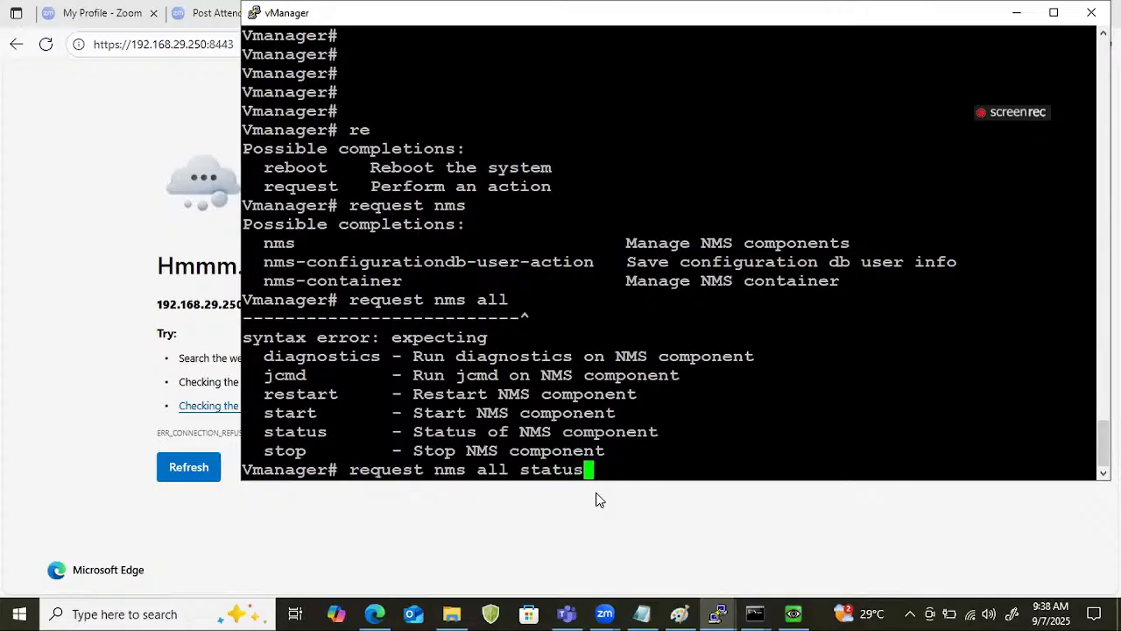
key(Return)
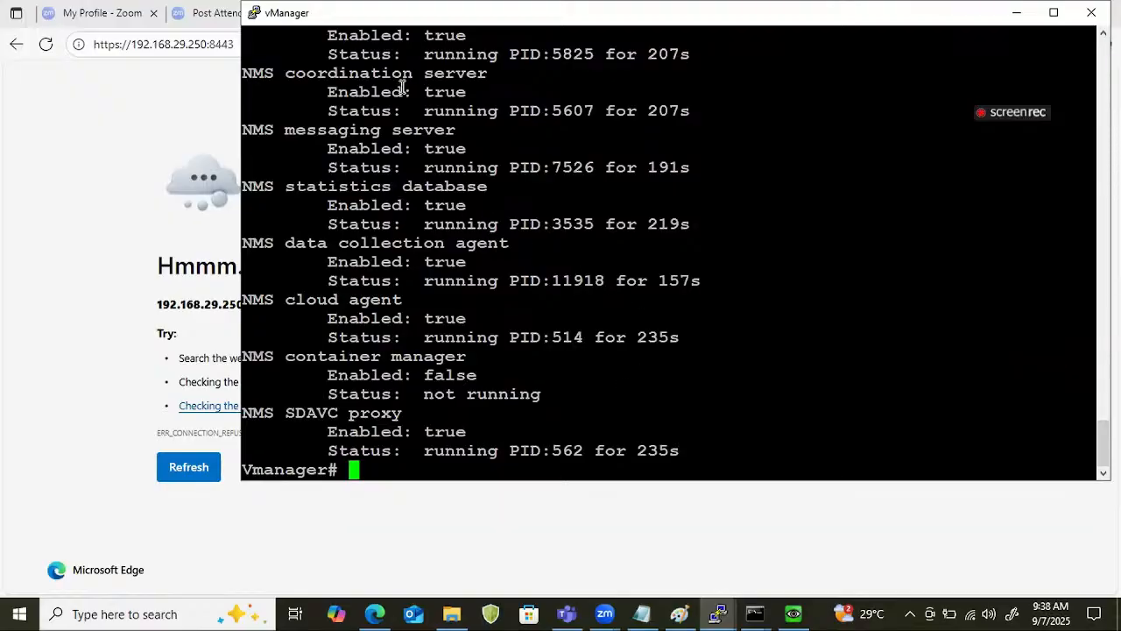
Examine the NMS status output from the application server through the SDAVC proxy, checking whether each service is enabled and running.
scroll(428, 369, up, 8)
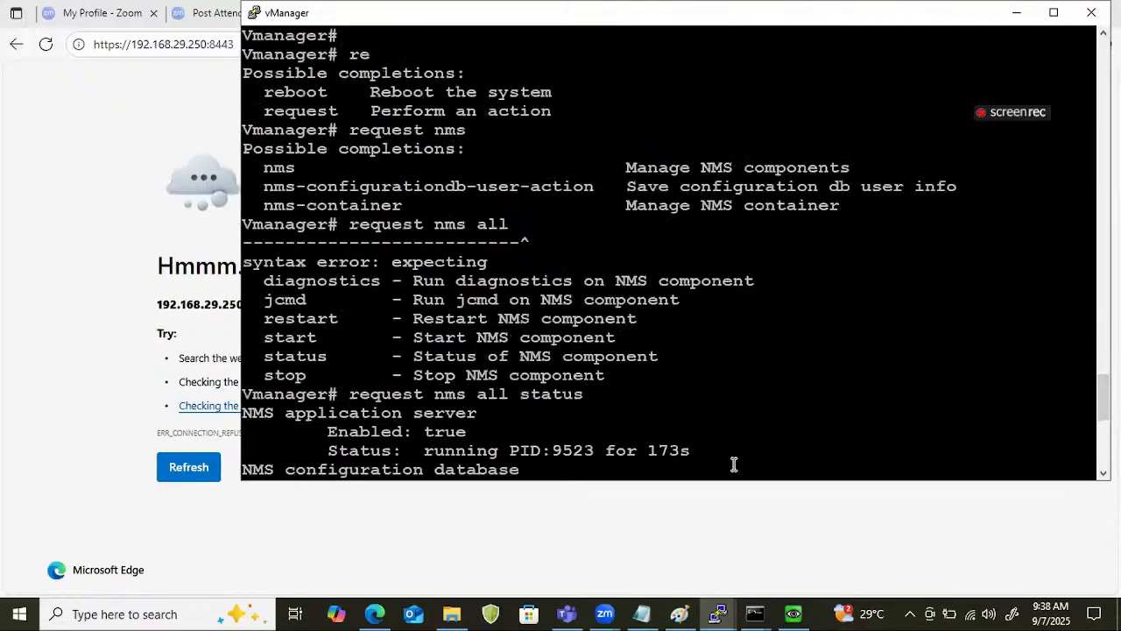
drag(734, 464, 382, 449)
scroll(452, 399, down, 4)
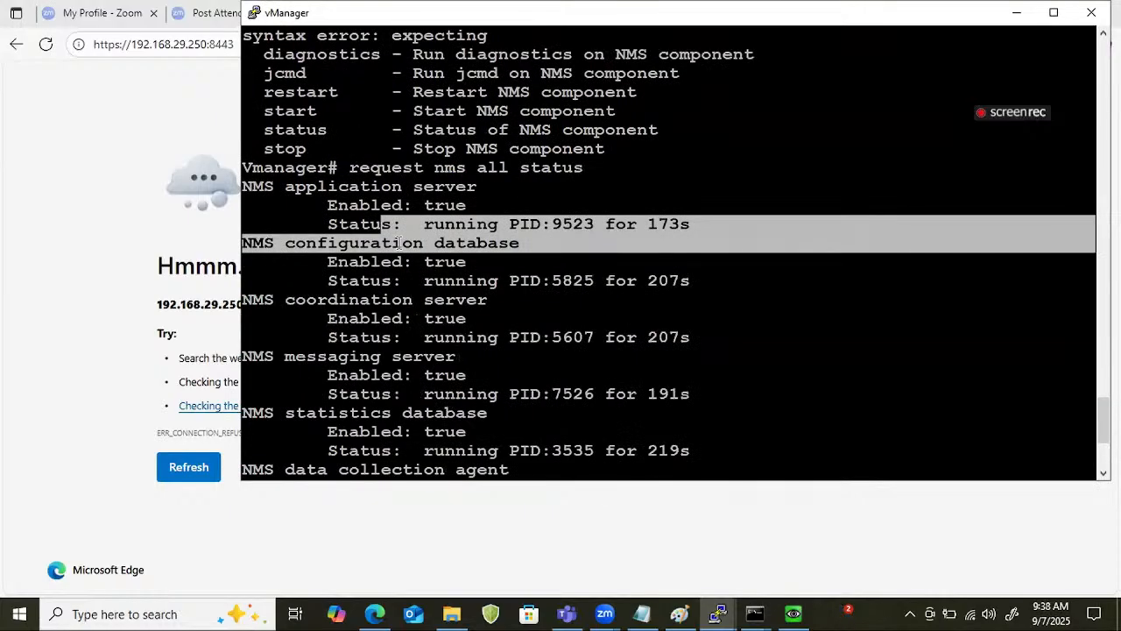
drag(243, 186, 731, 226)
scroll(471, 393, down, 4)
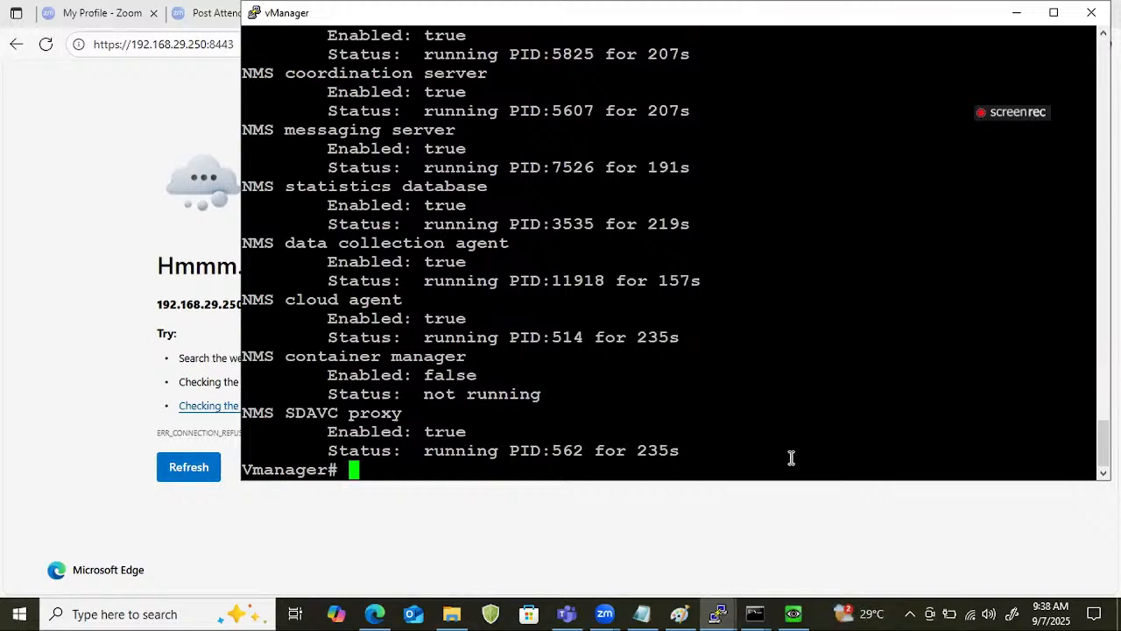
drag(791, 458, 166, 319)
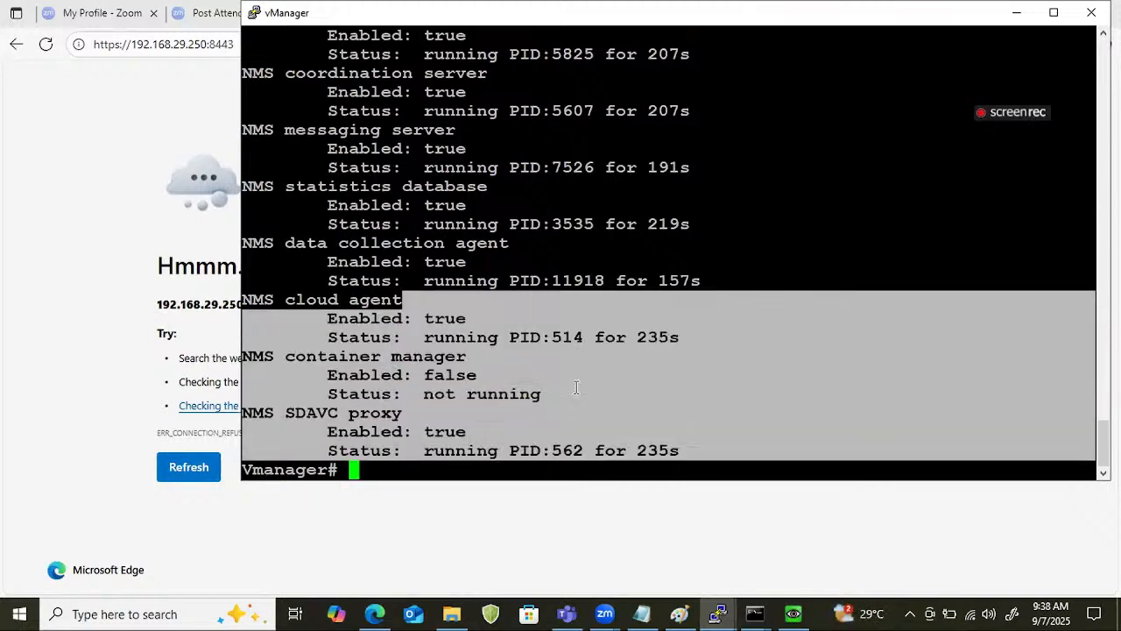
scroll(576, 387, up, 10)
scroll(576, 387, down, 10)
click(600, 433)
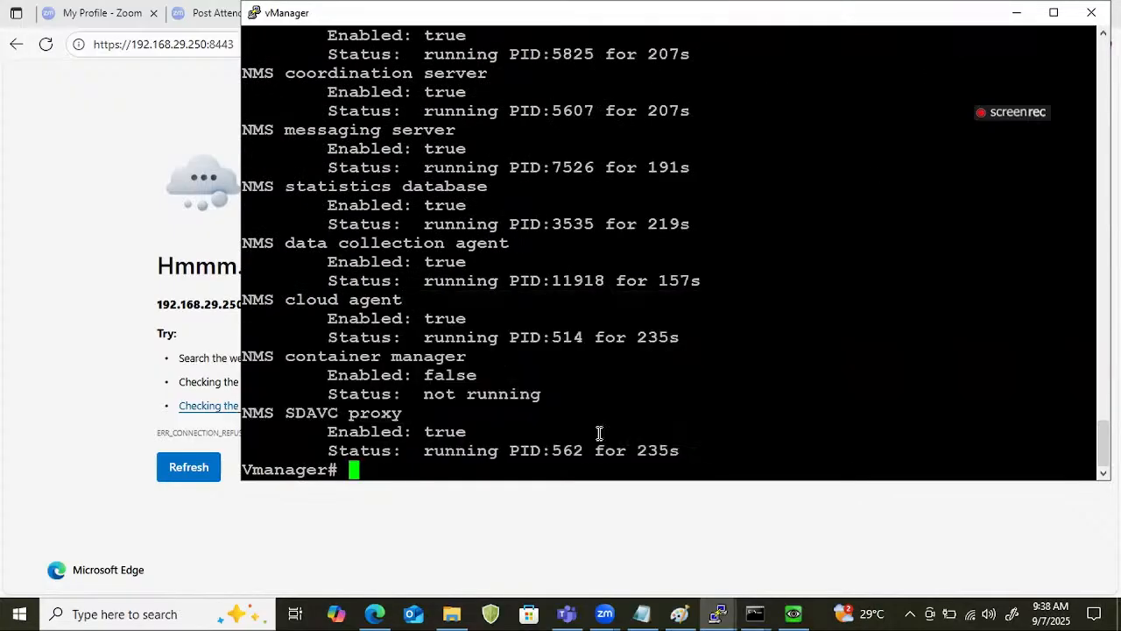
Rerun request nms all status on the vManager console to recheck the NMS services.
key(Return)
key(Return)
key(Return)
key(Up)
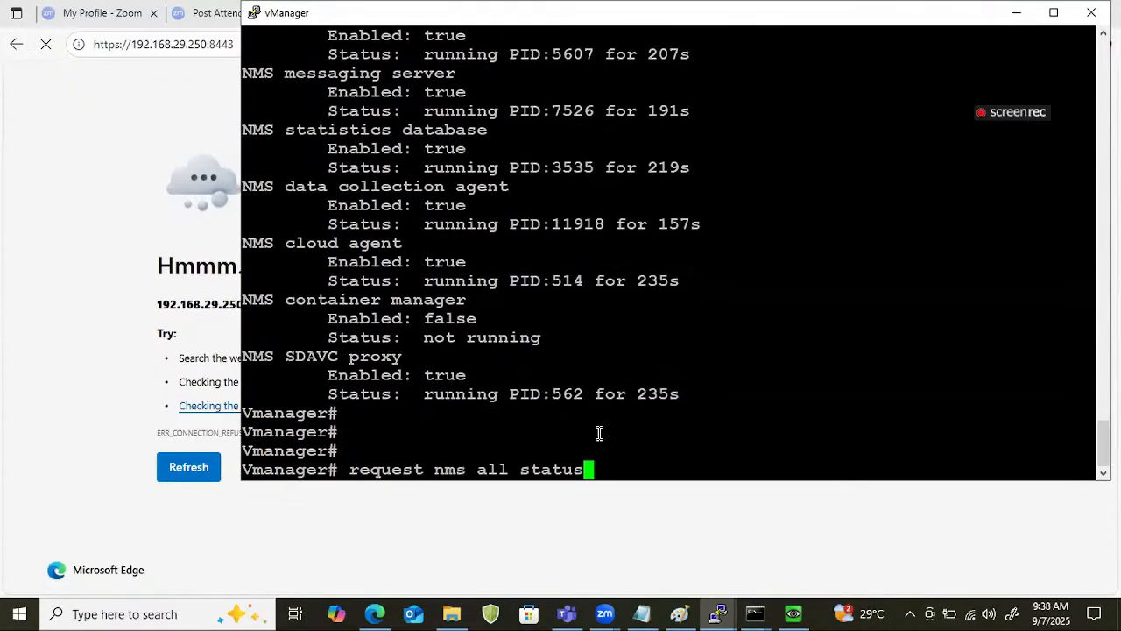
key(Return)
key(Return)
key(Return)
key(Return)
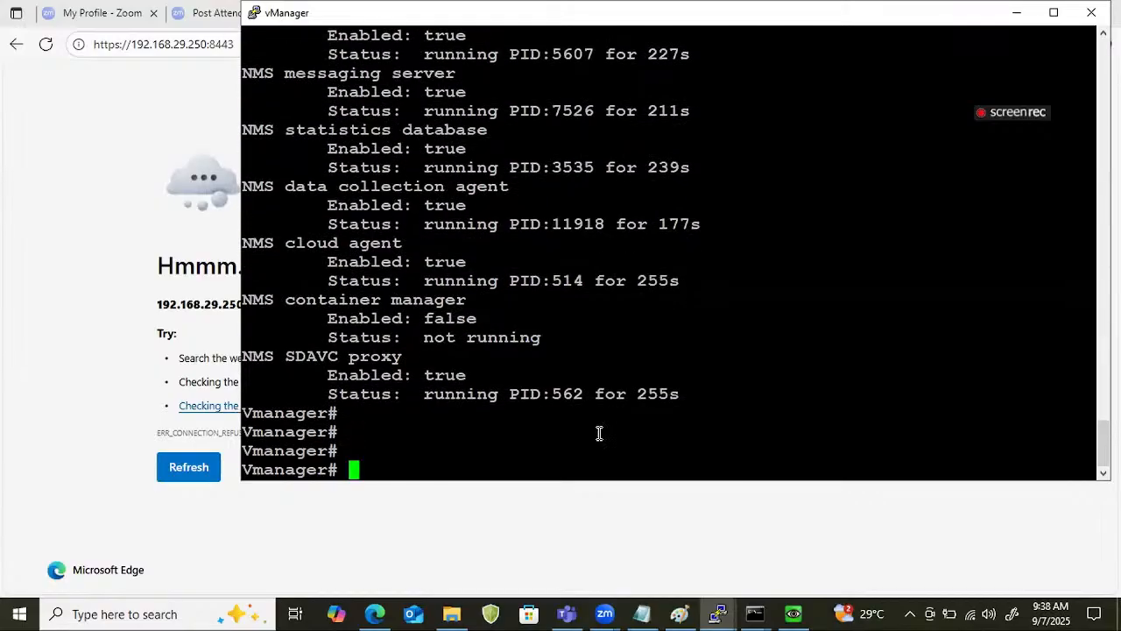
click(188, 44)
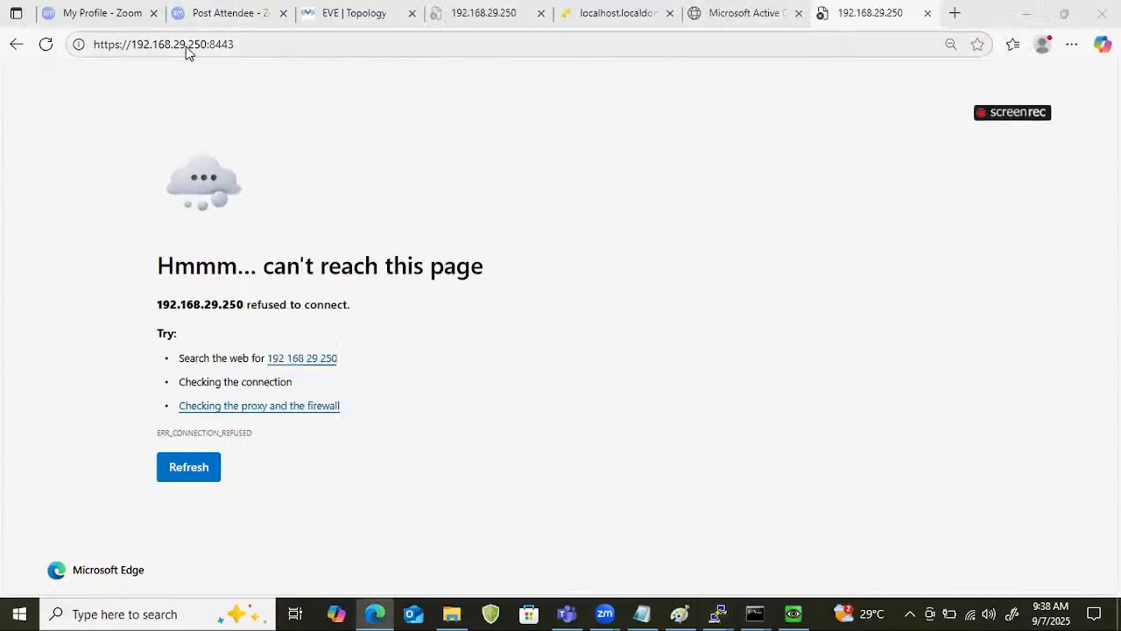
double_click(190, 44)
click(297, 55)
key(Return)
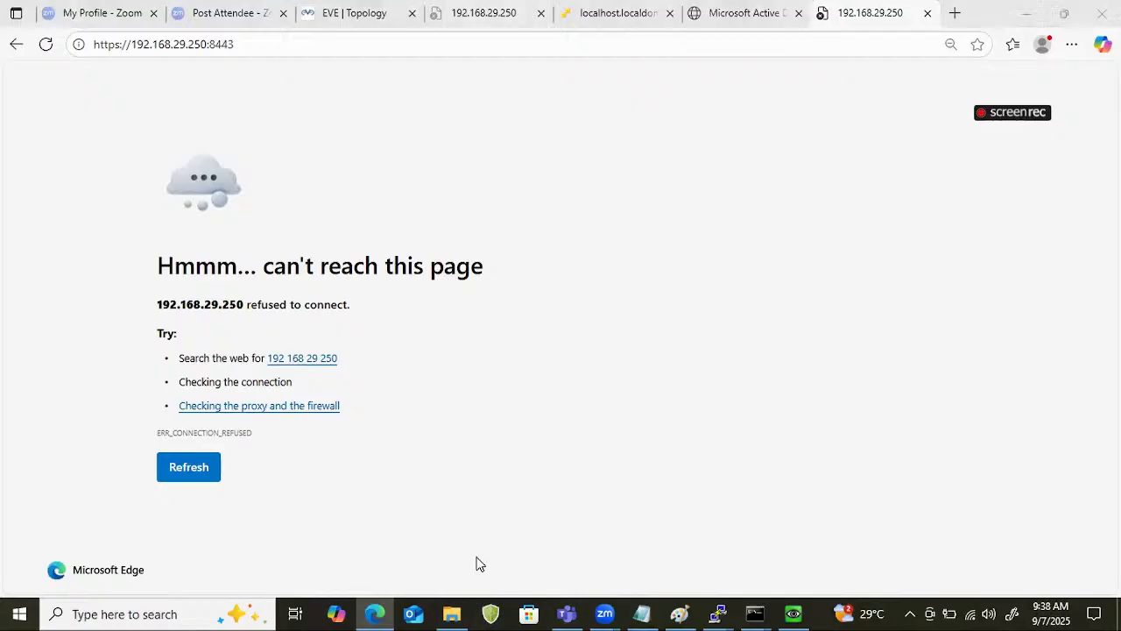
Find and launch Google Chrome, and open it with the personal profile that has the purple avatar.
key(super)
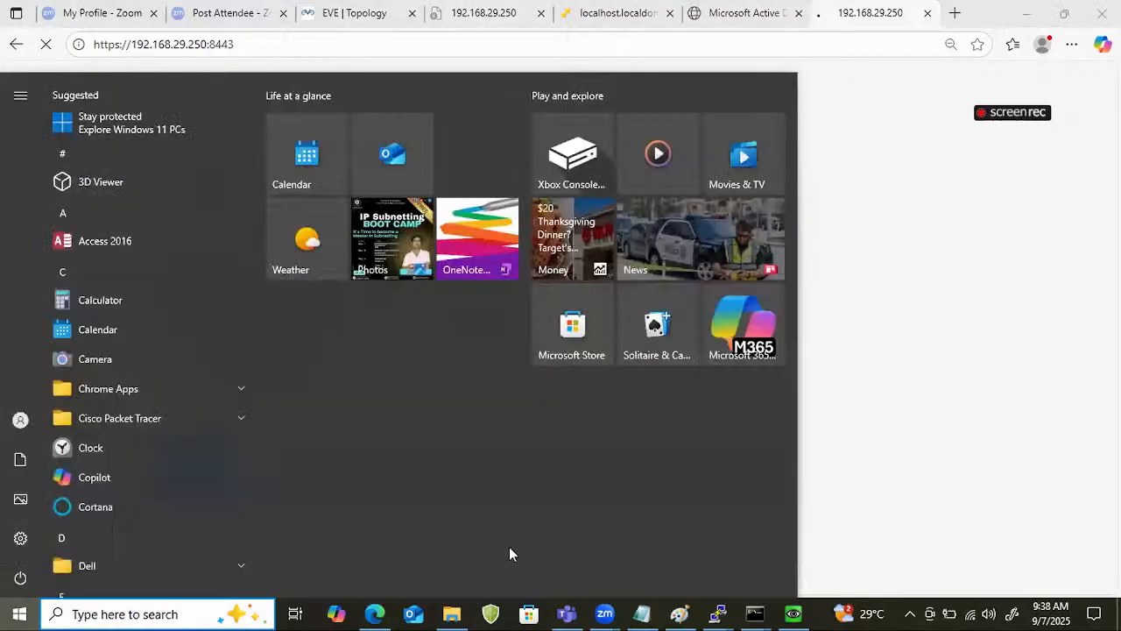
text(chr)
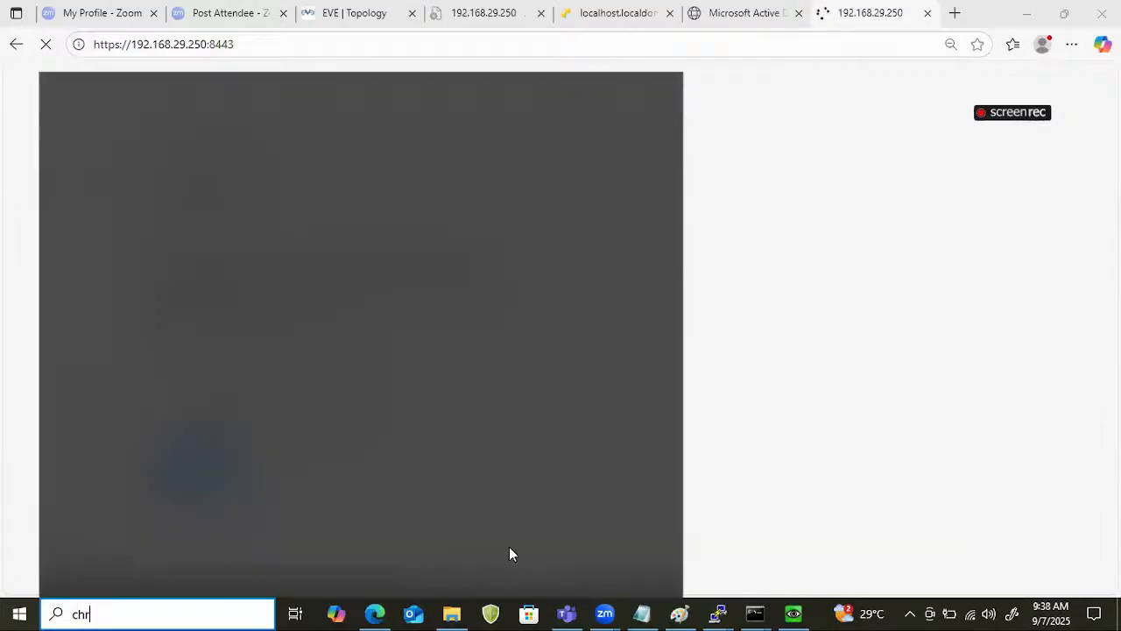
text(om)
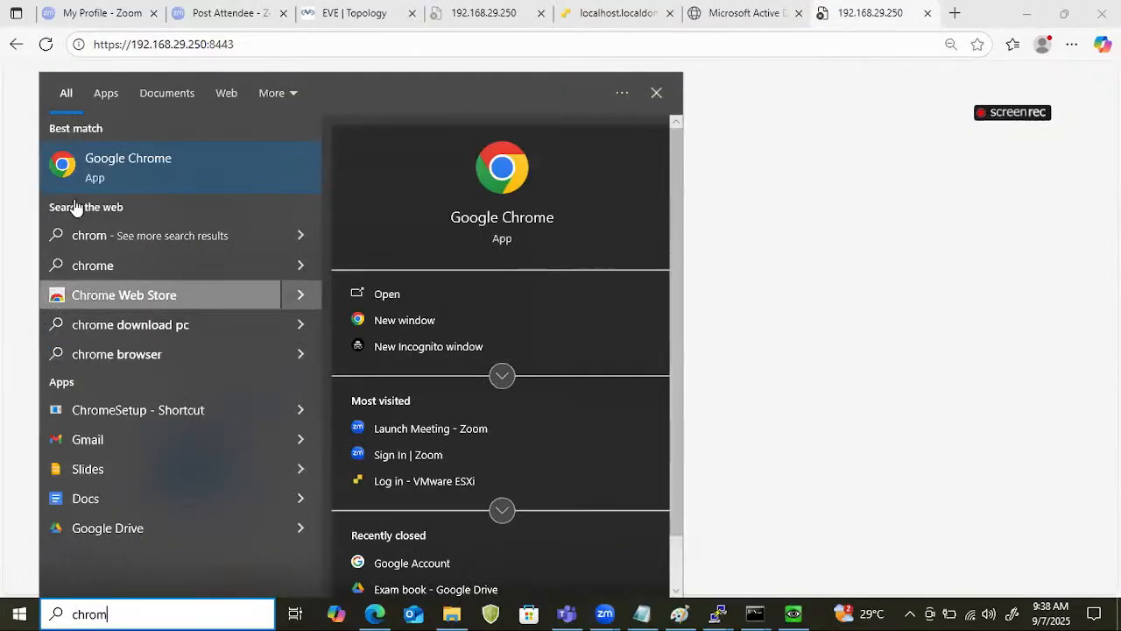
click(95, 159)
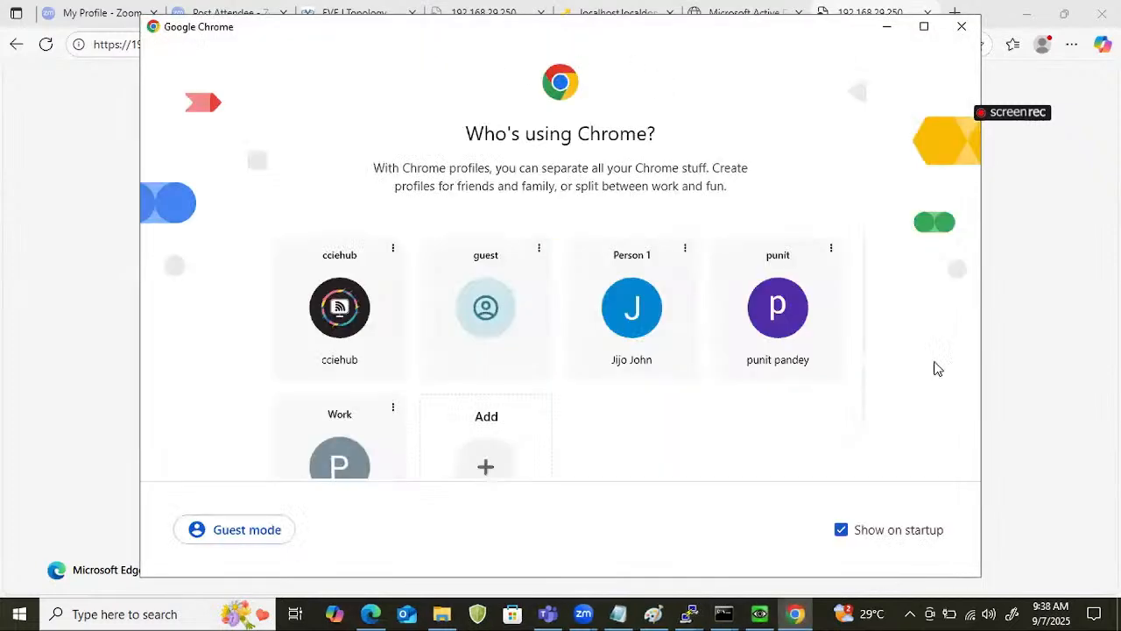
click(792, 302)
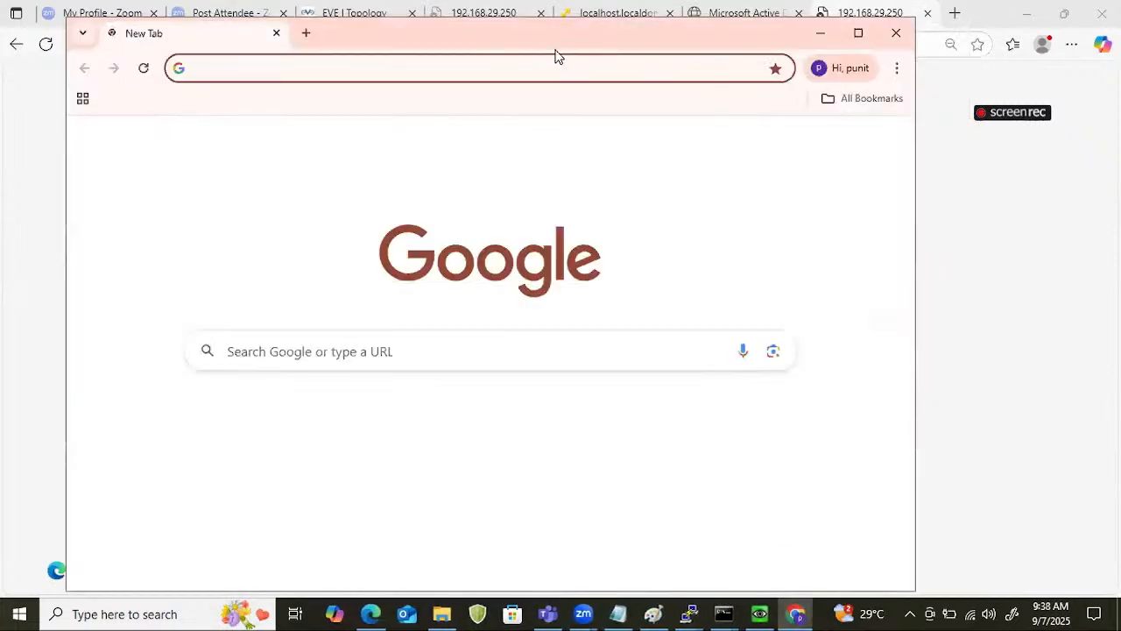
Load 192.168.29.250 in Chrome, retry the same address once, and close the Chrome window.
click(556, 61)
text(192)
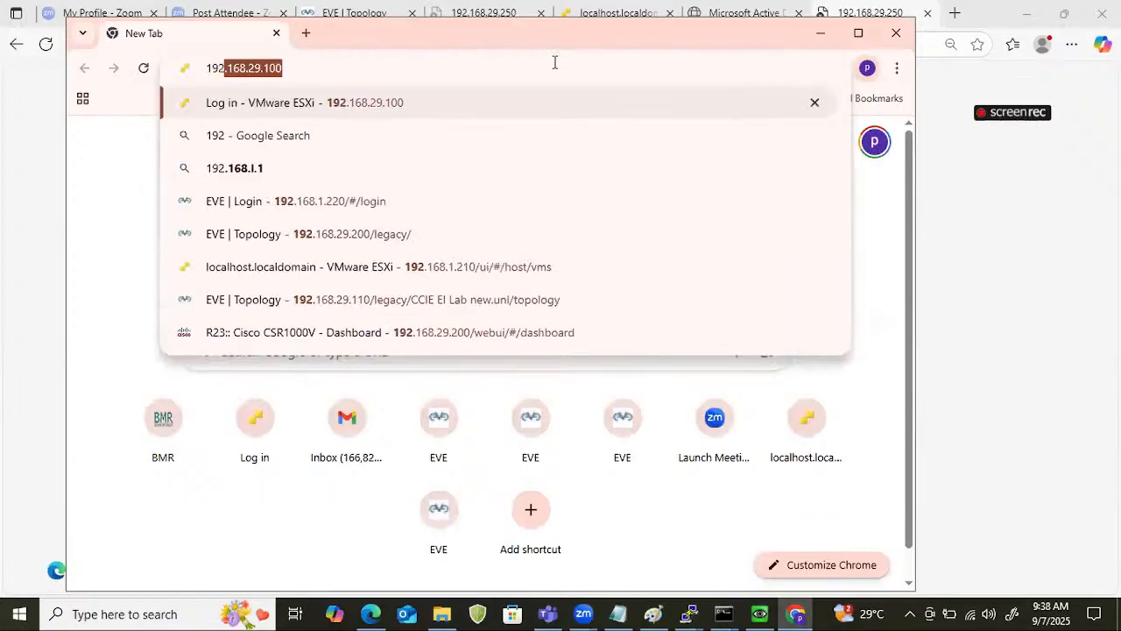
text(.168.29.10)
key(BackSpace)
key(BackSpace)
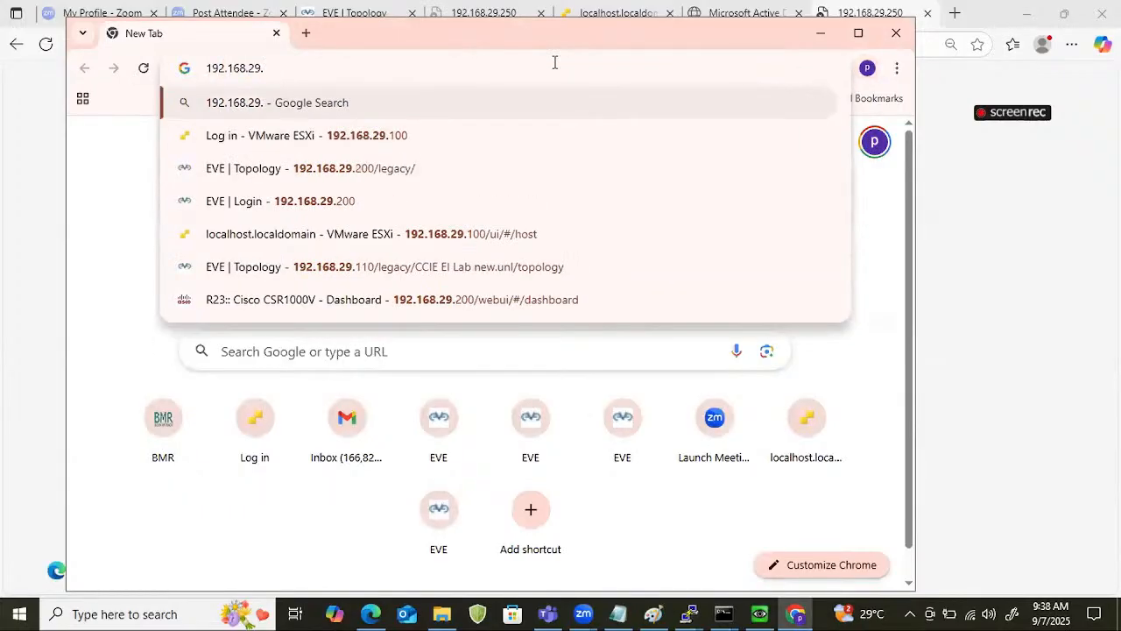
text(250)
key(Return)
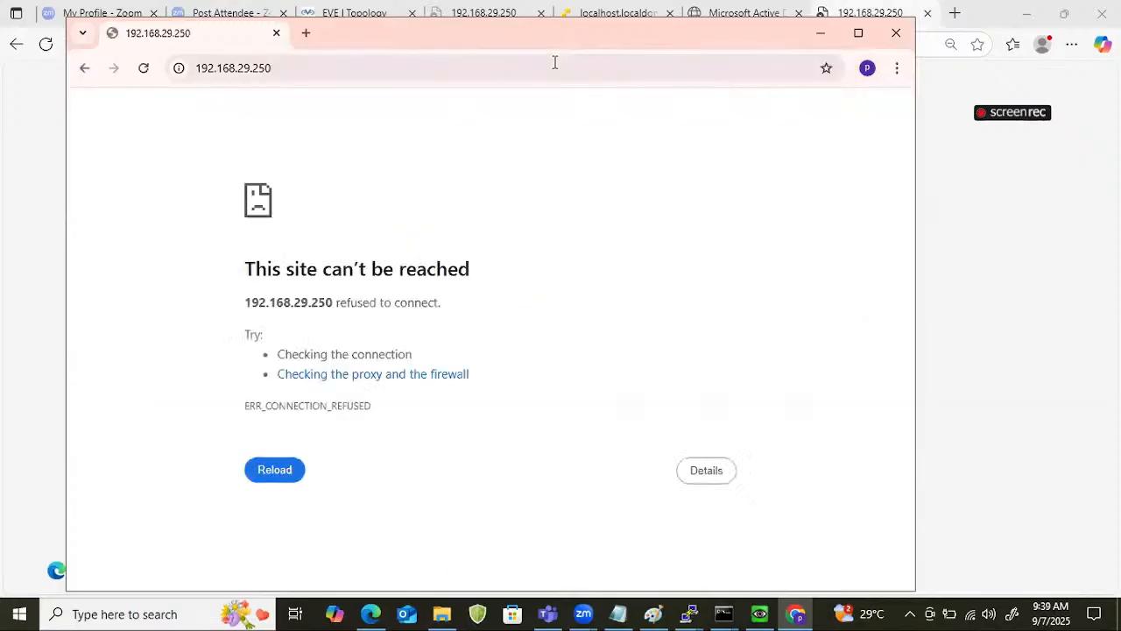
click(505, 76)
key(Return)
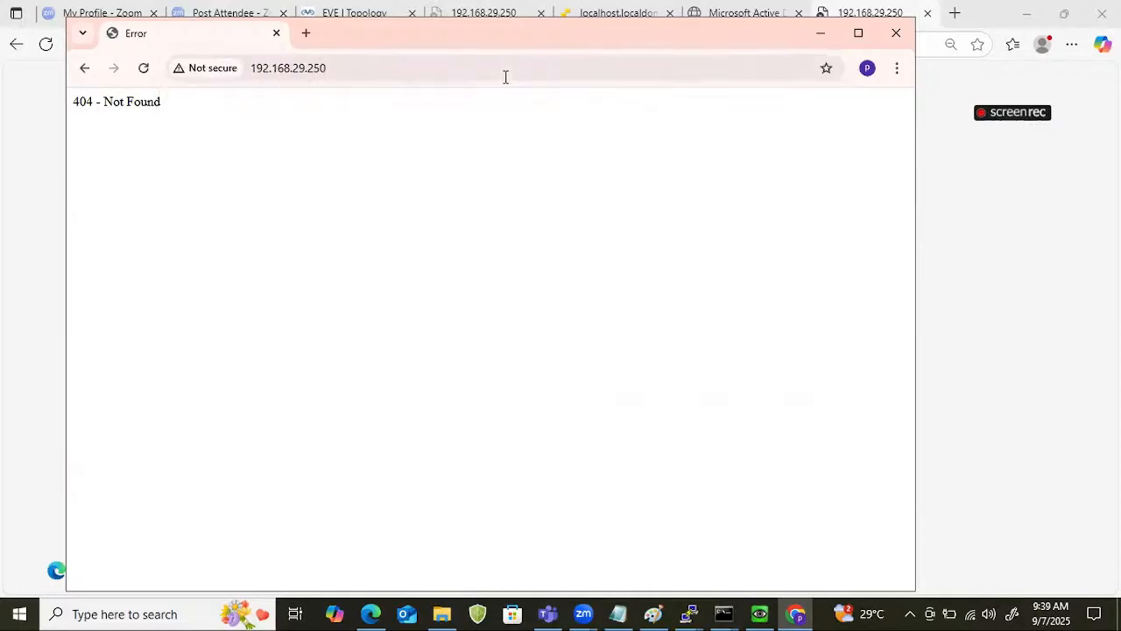
double_click(230, 113)
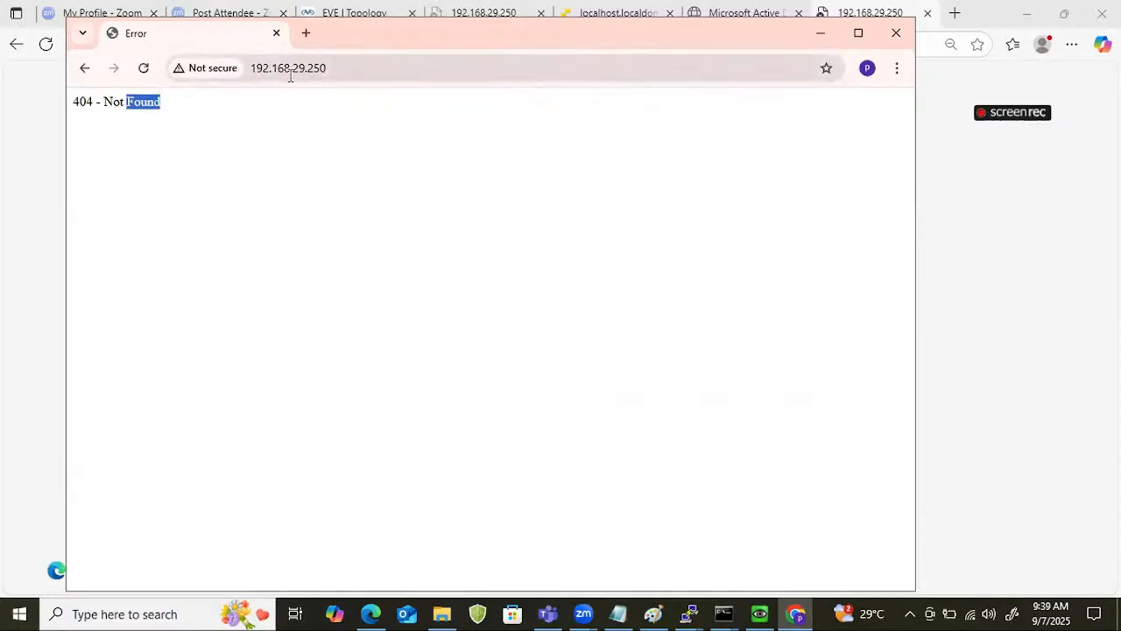
click(907, 39)
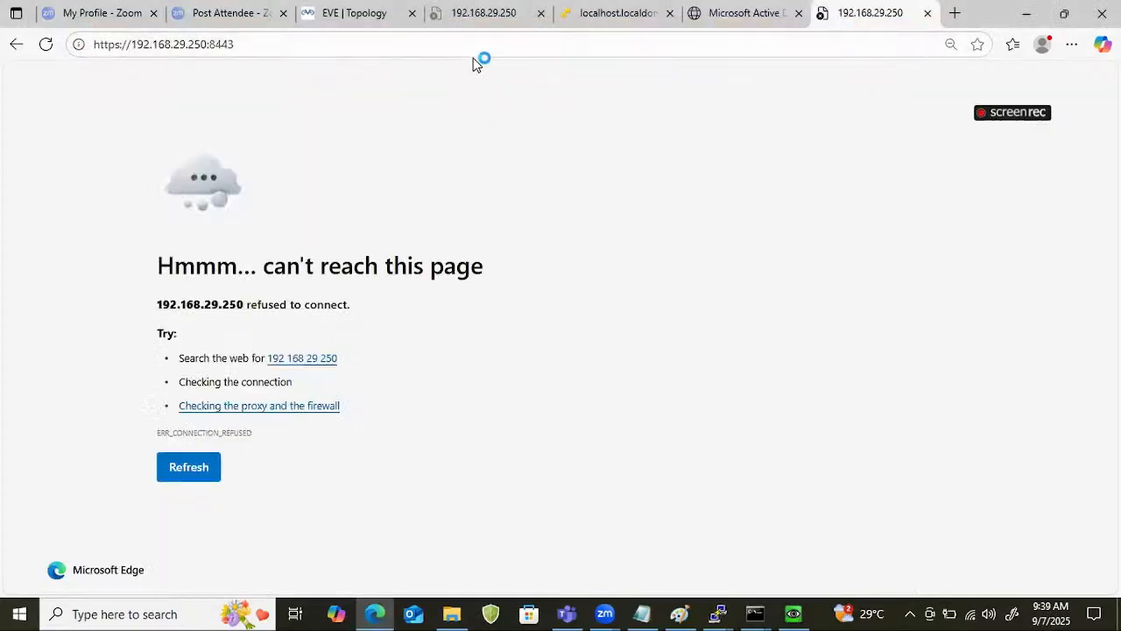
click(485, 43)
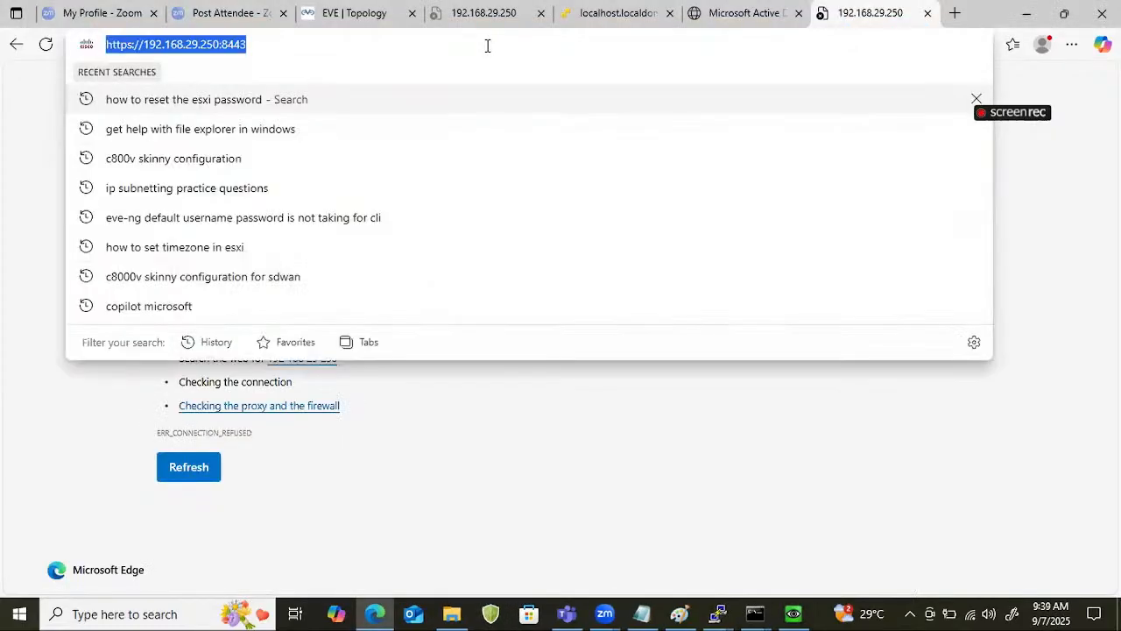
click(486, 46)
key(Return)
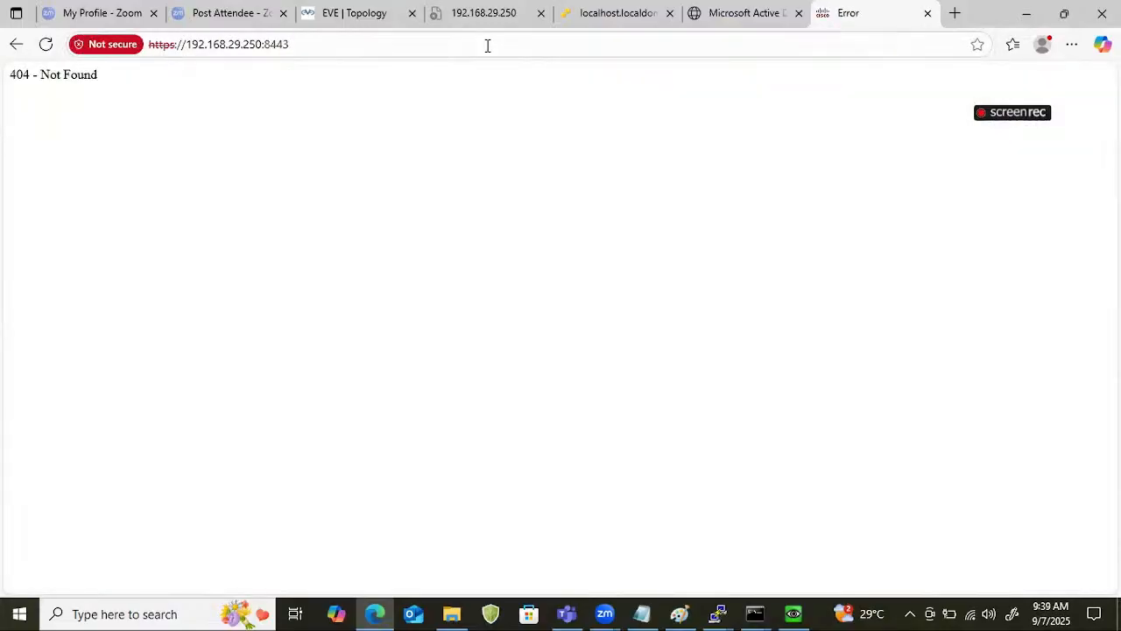
click(506, 47)
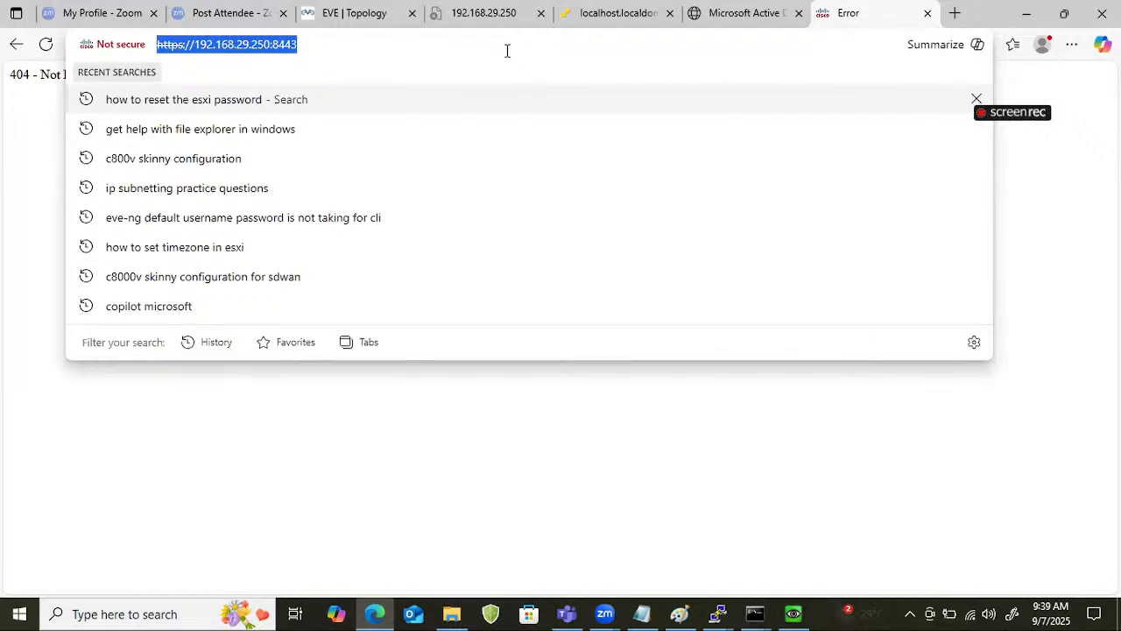
click(506, 50)
key(Return)
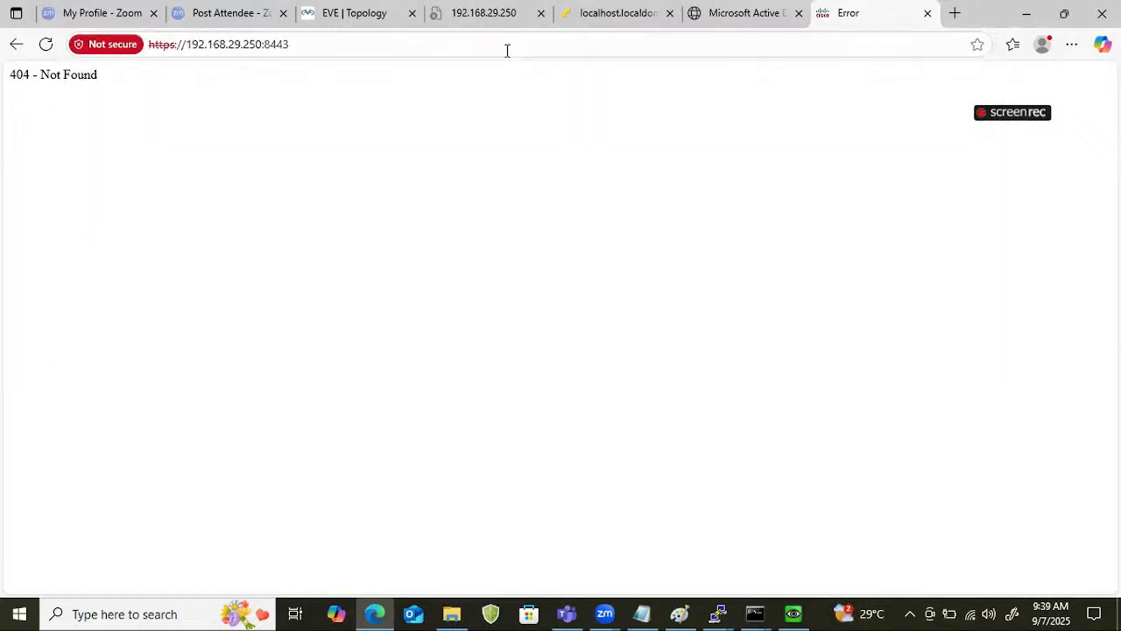
click(497, 43)
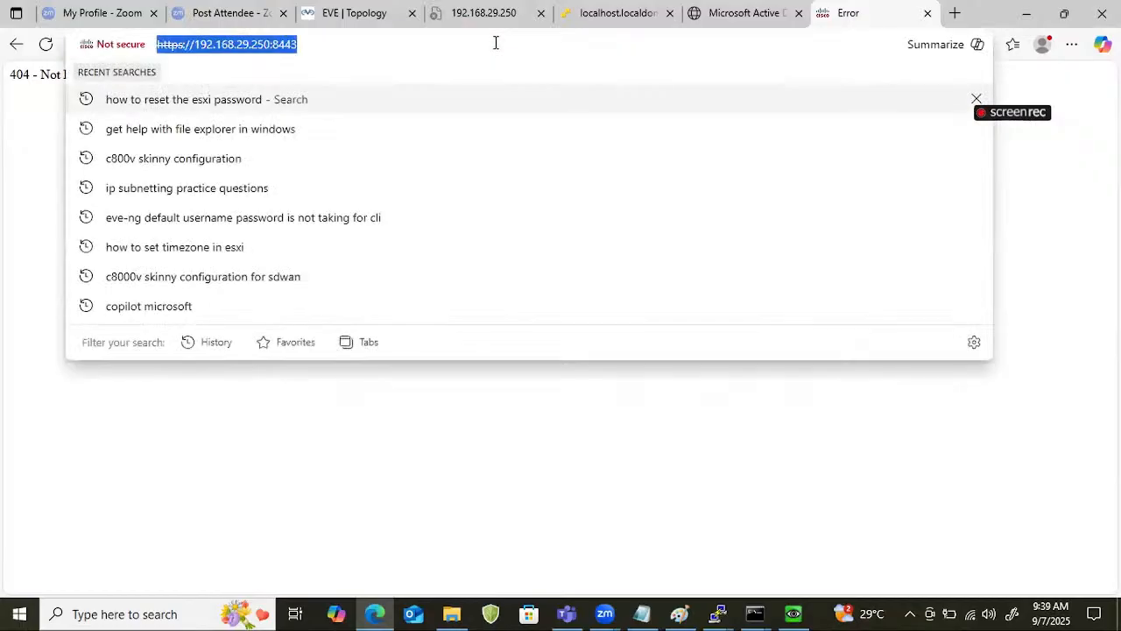
key(Return)
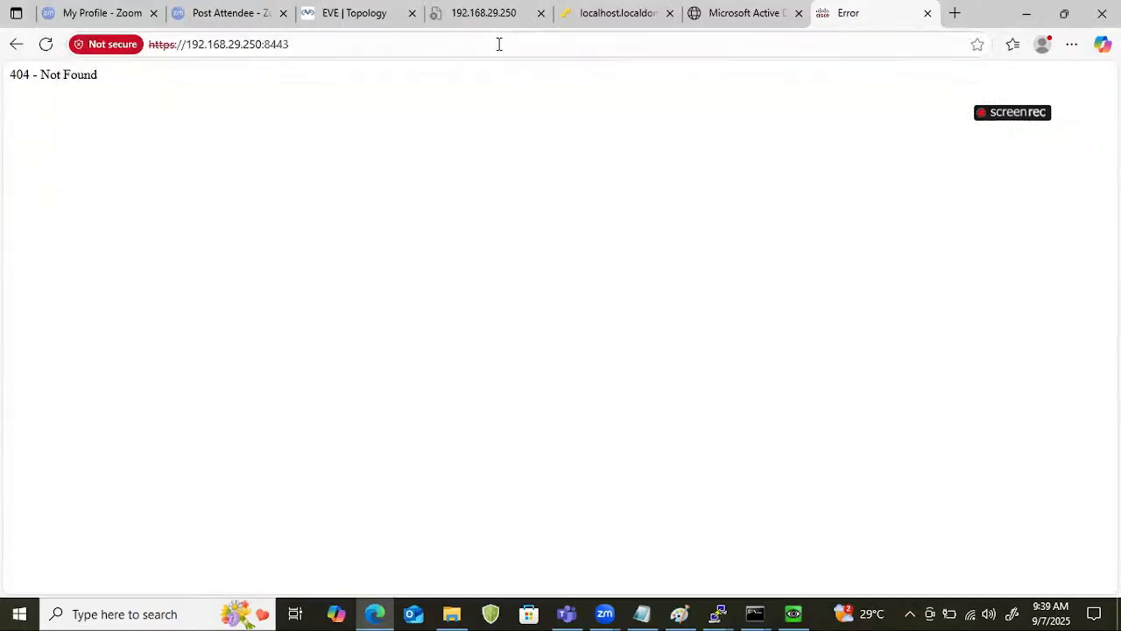
click(499, 44)
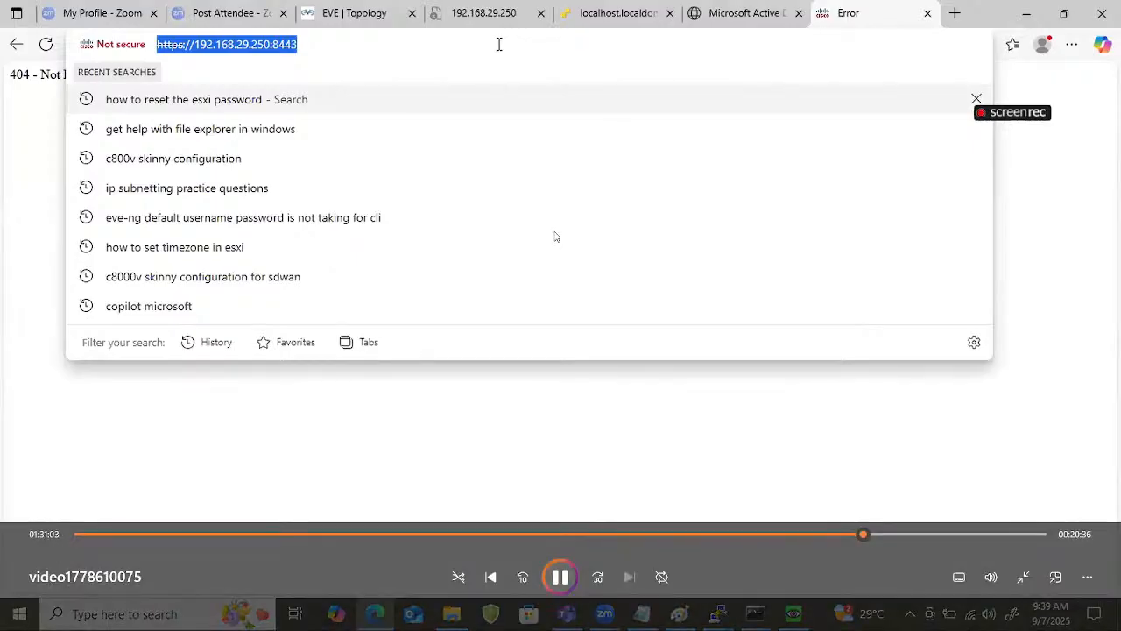
click(499, 44)
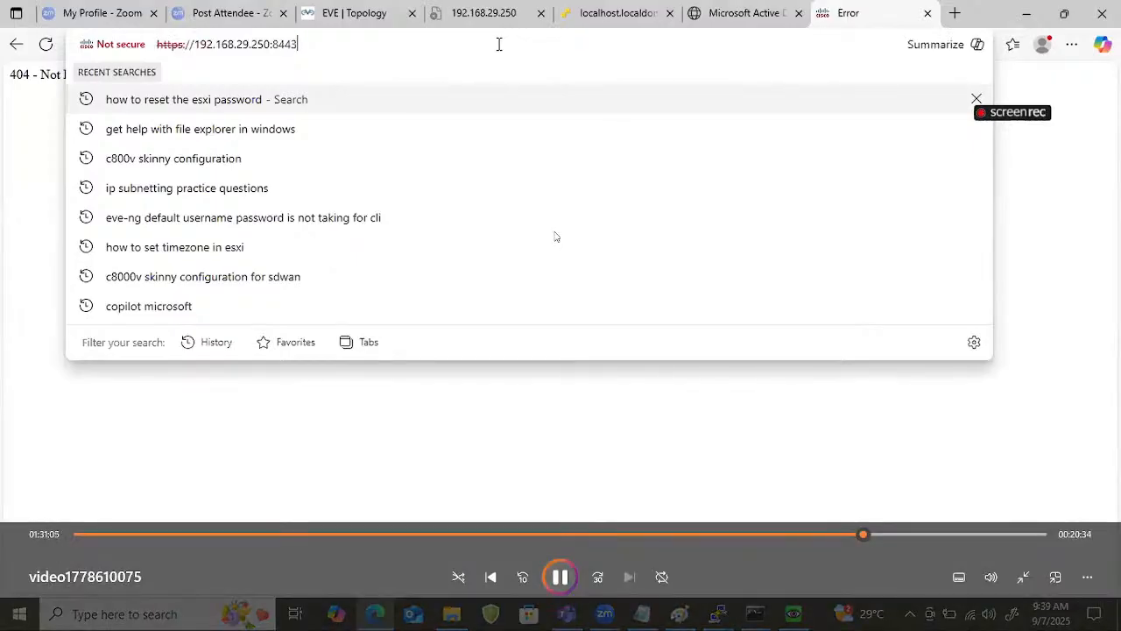
key(Return)
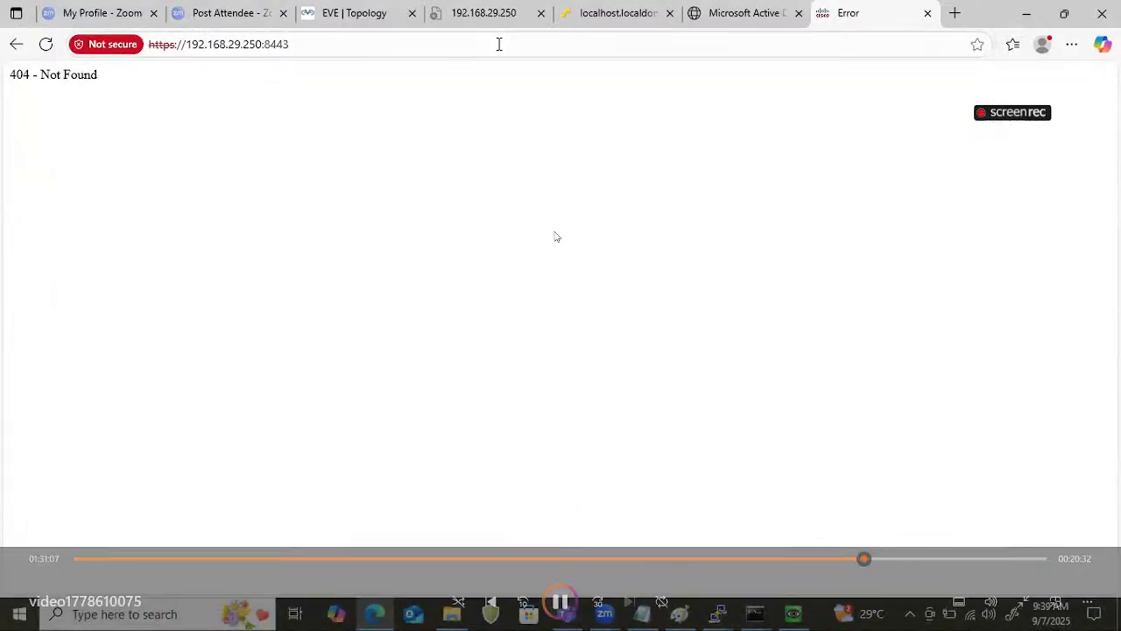
Look through the EVE topology, certificate services and ESXi pages, and return to the vManage page.
click(368, 17)
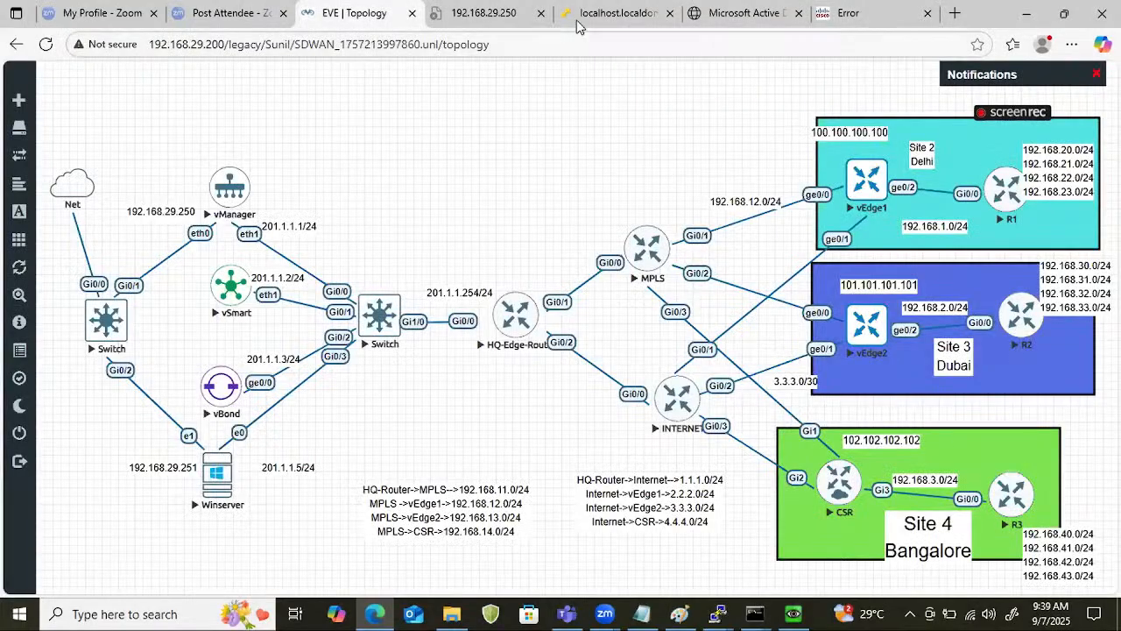
click(732, 13)
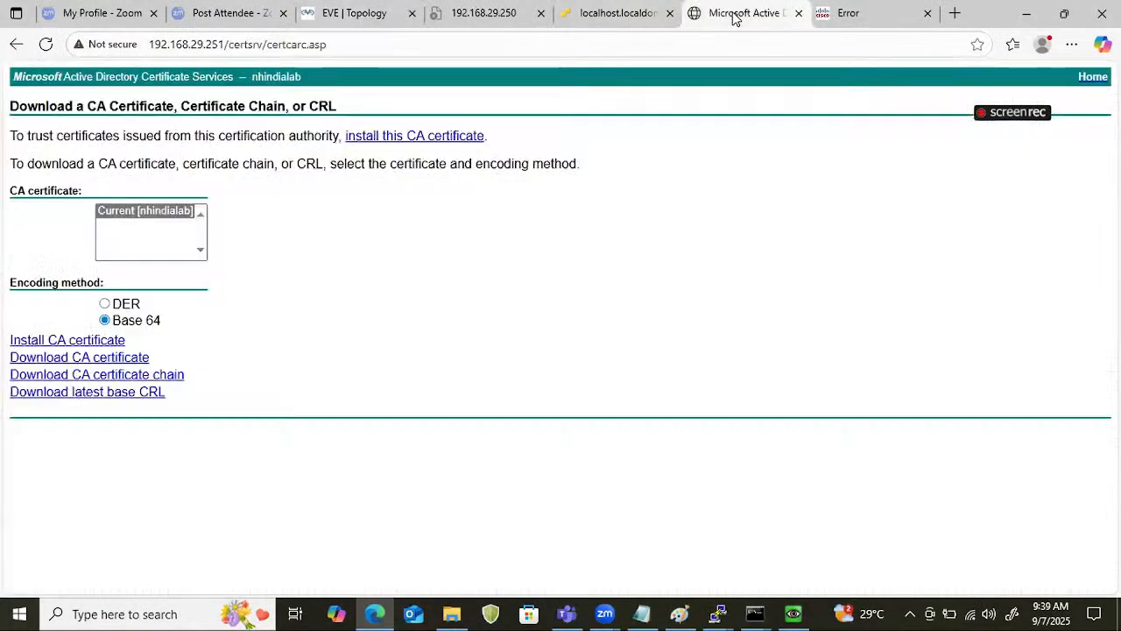
click(609, 13)
click(865, 10)
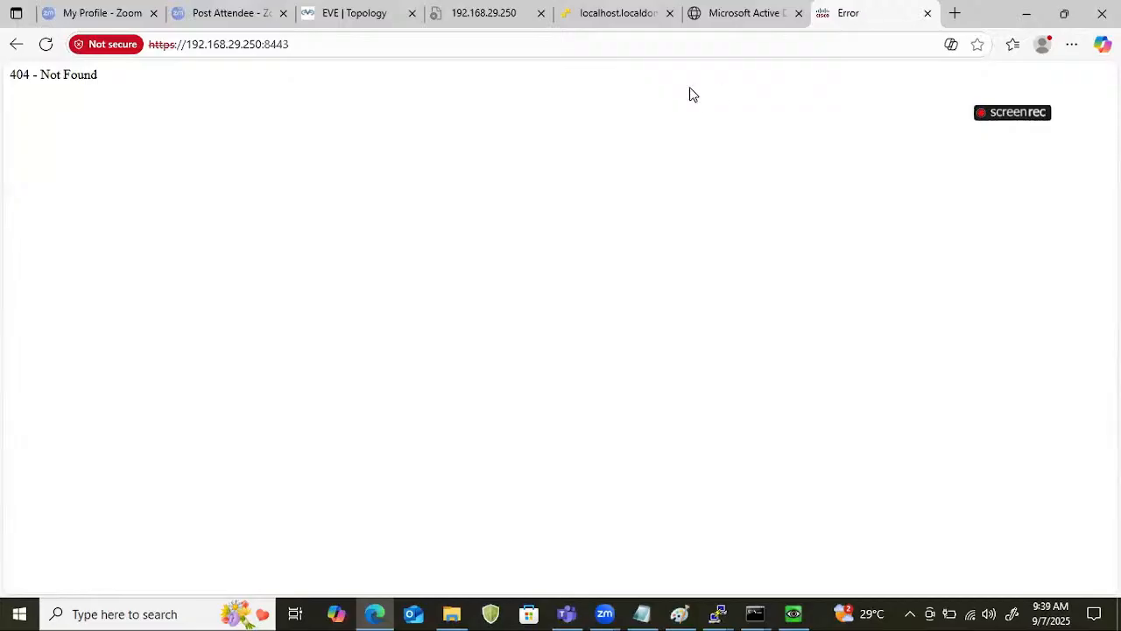
click(689, 45)
click(689, 46)
key(Return)
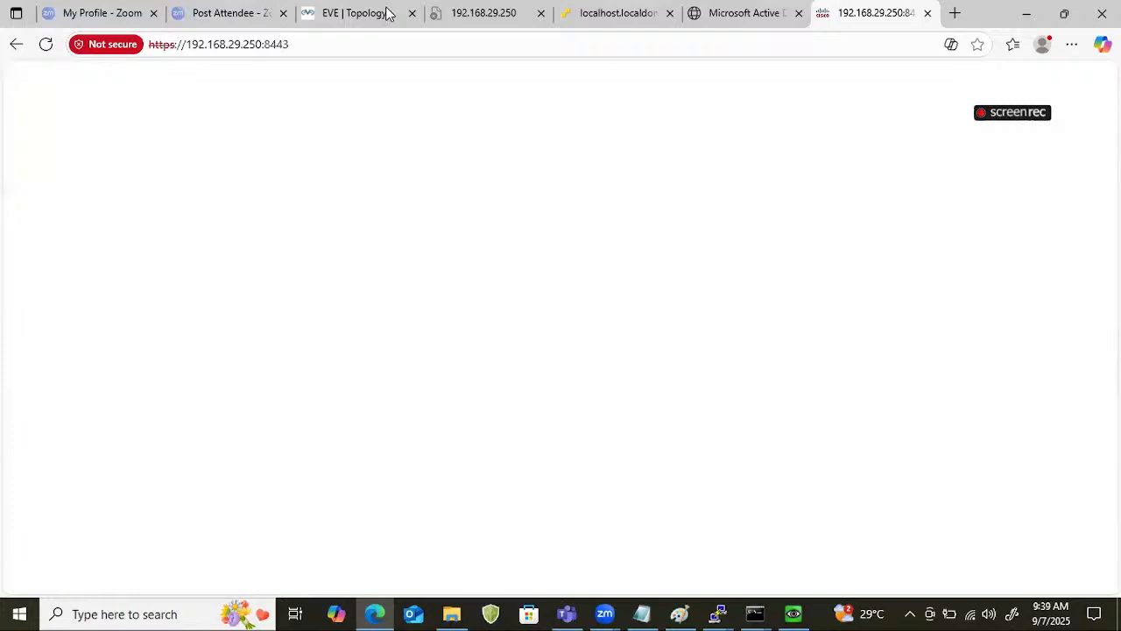
click(387, 49)
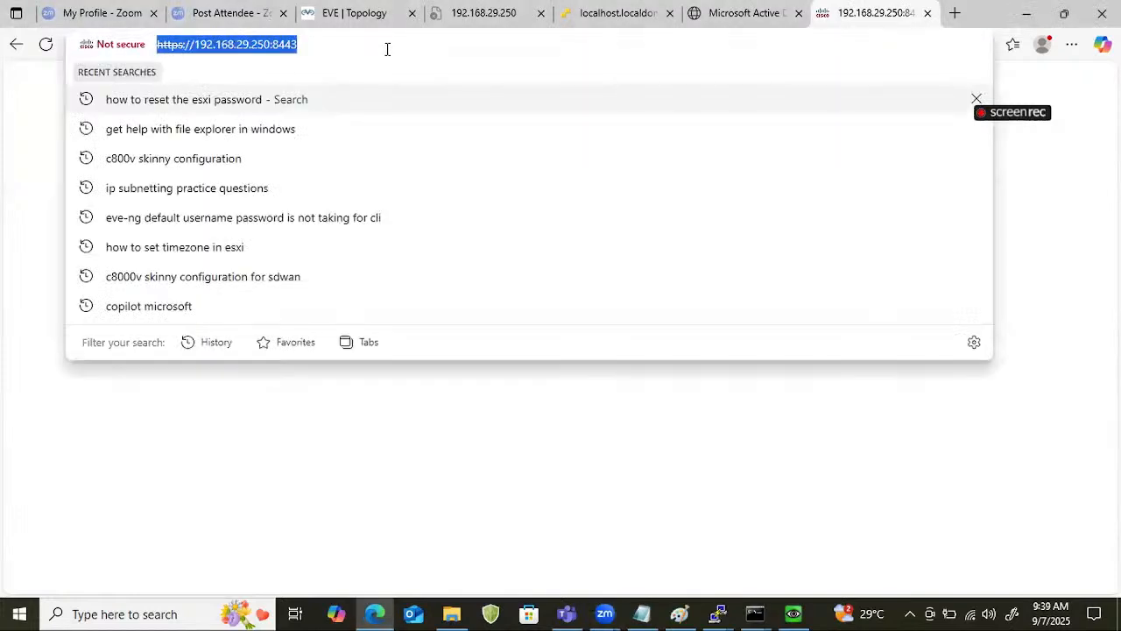
click(387, 49)
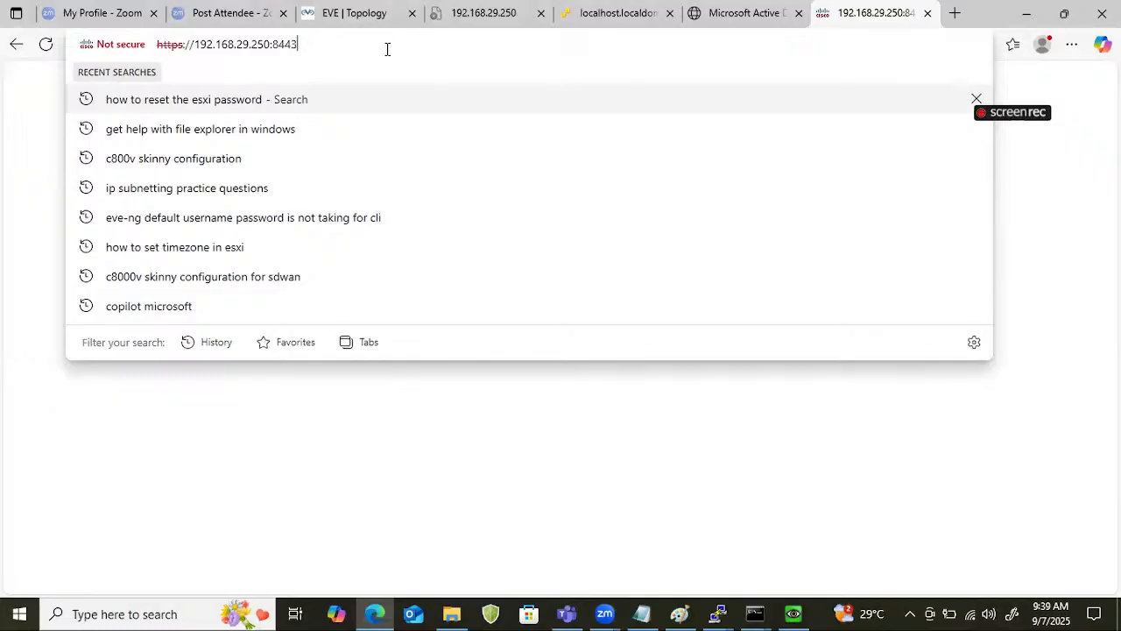
key(Return)
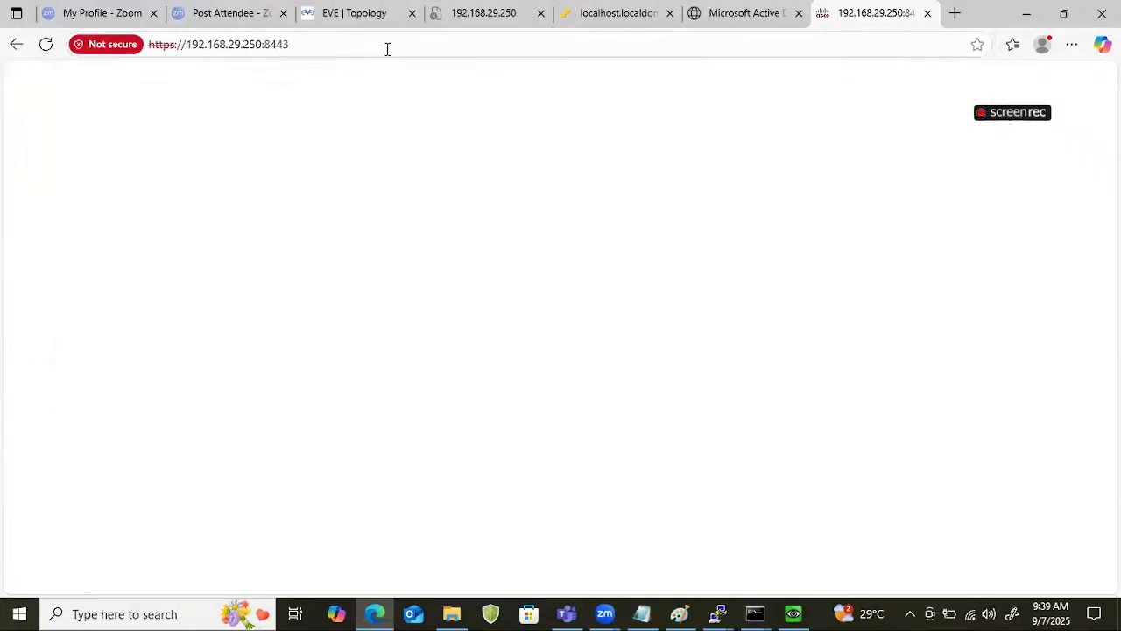
double_click(388, 49)
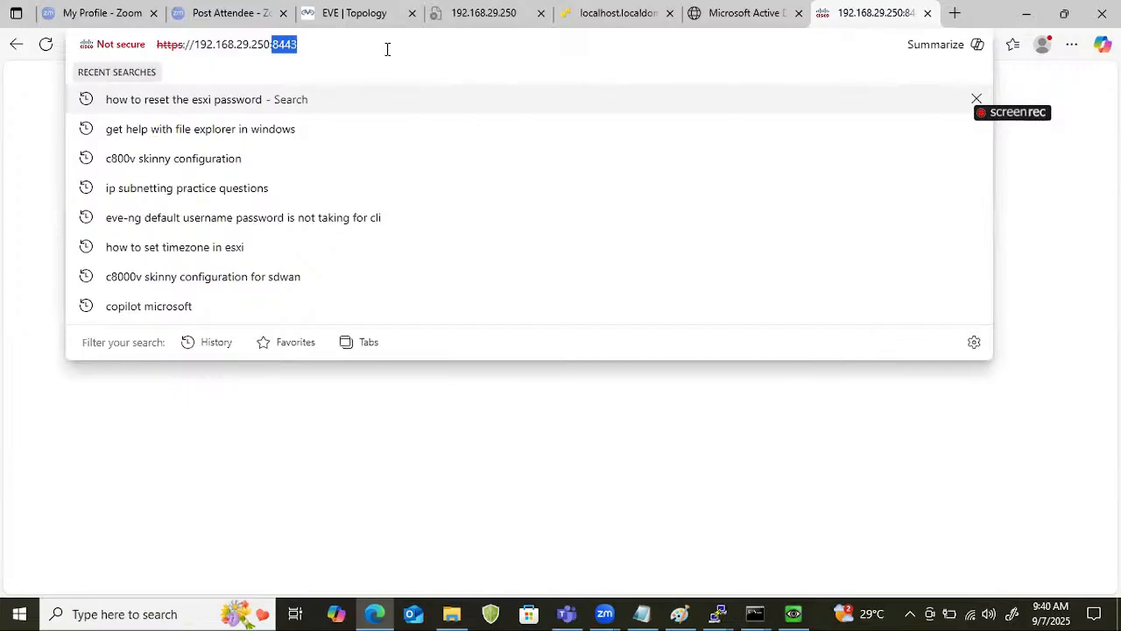
click(387, 49)
key(Return)
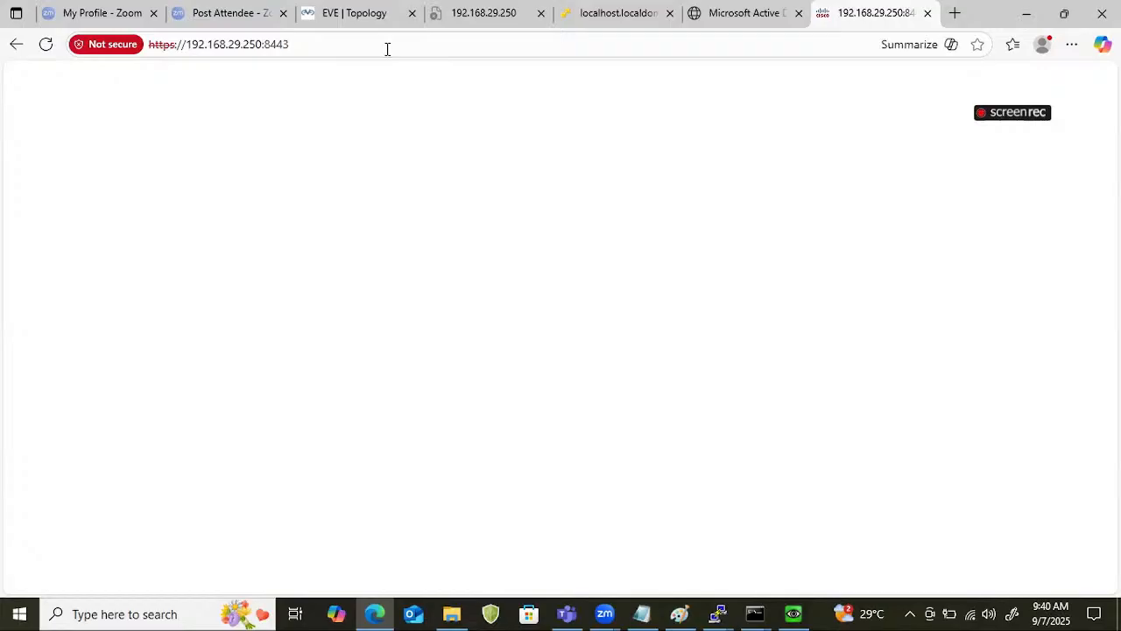
click(387, 49)
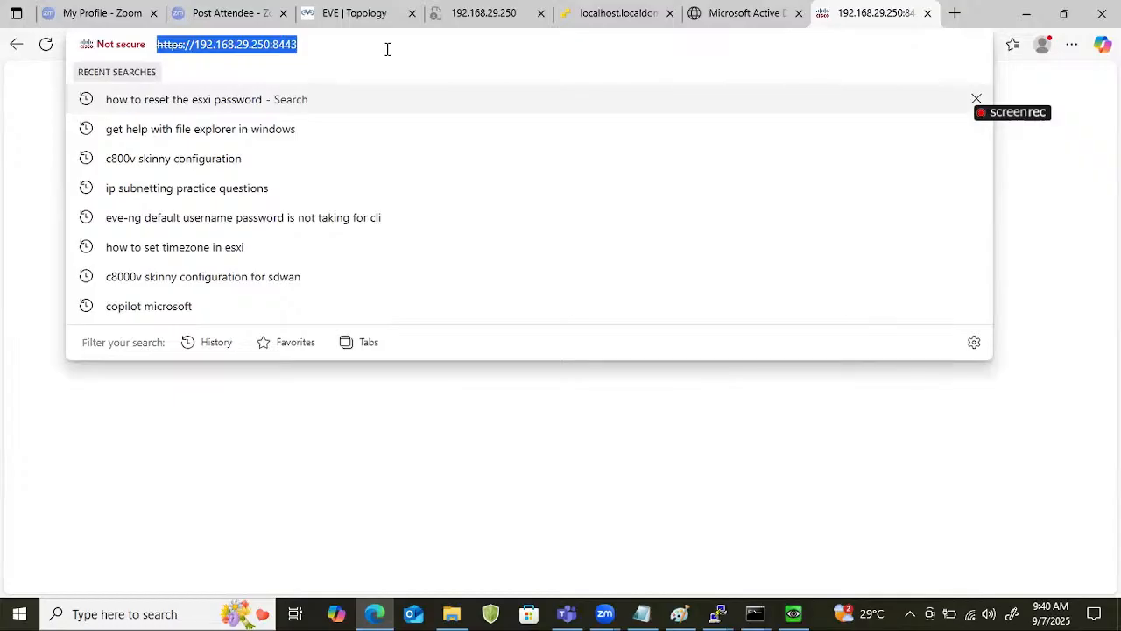
click(434, 45)
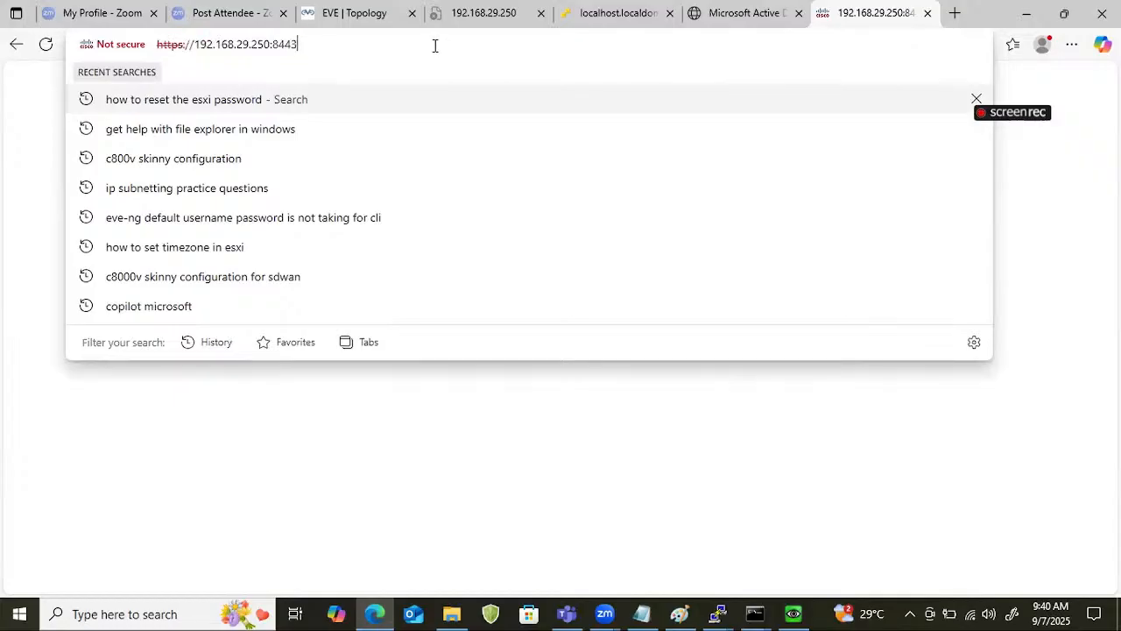
key(Return)
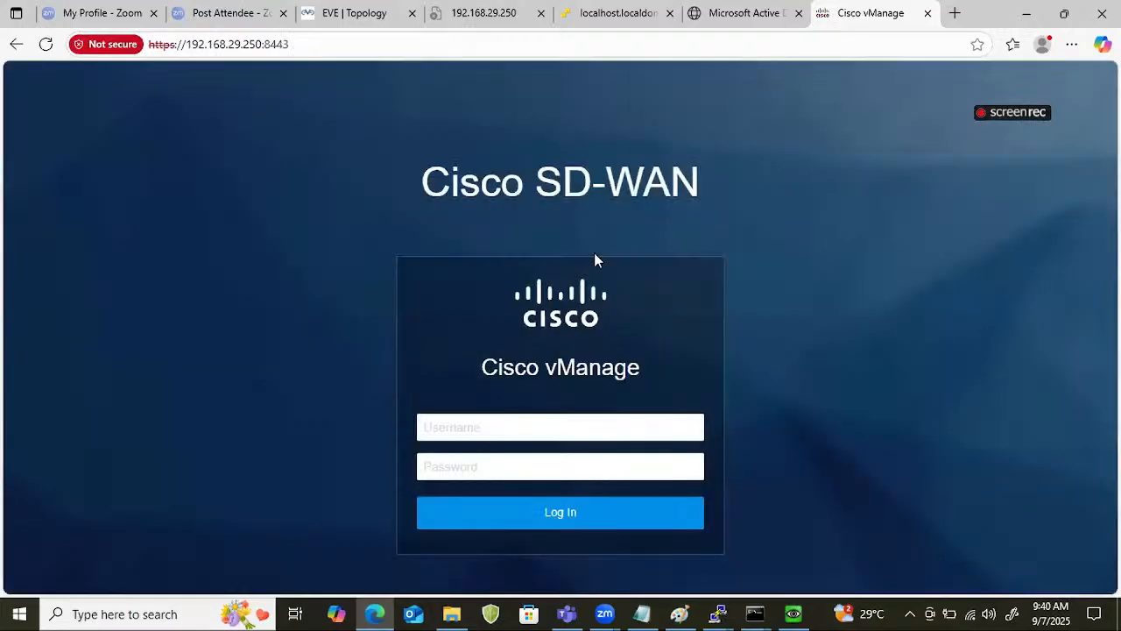
Log in to vManage as admin with the account password and dismiss the default-credentials warning on the dashboard.
click(551, 430)
text(a)
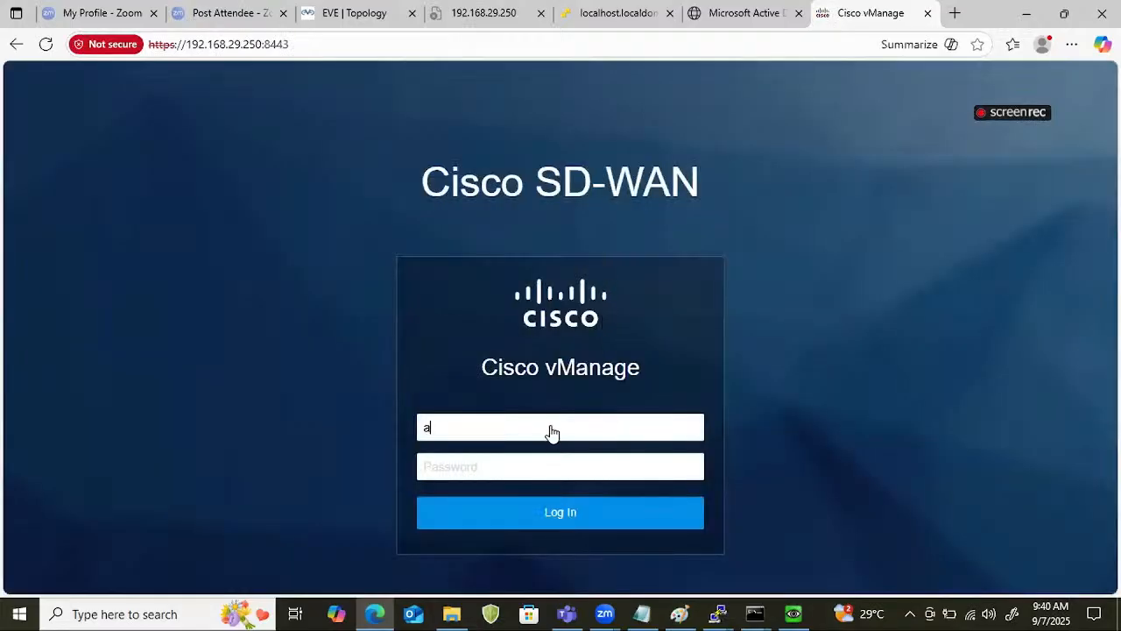
text(dmin)
key(Tab)
text(admi)
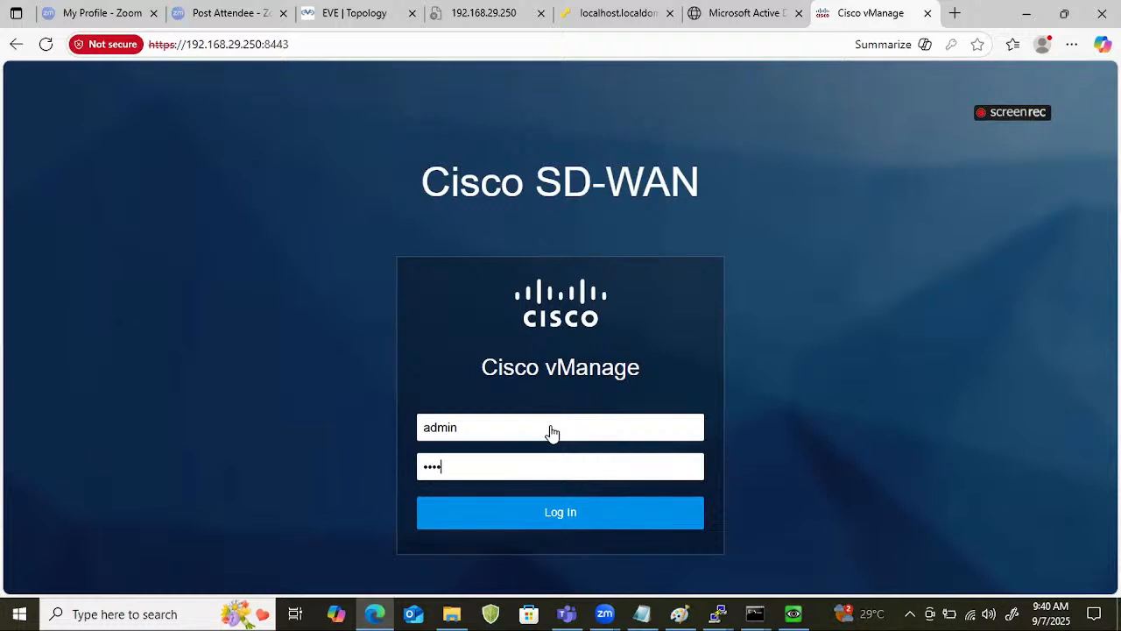
text(n)
key(Return)
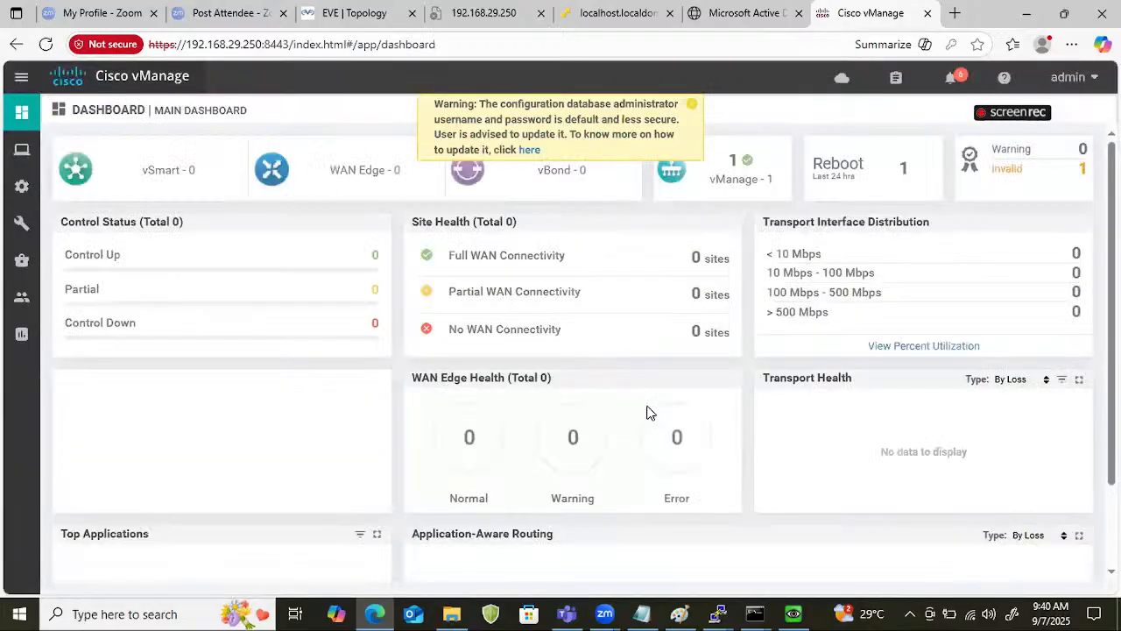
click(692, 105)
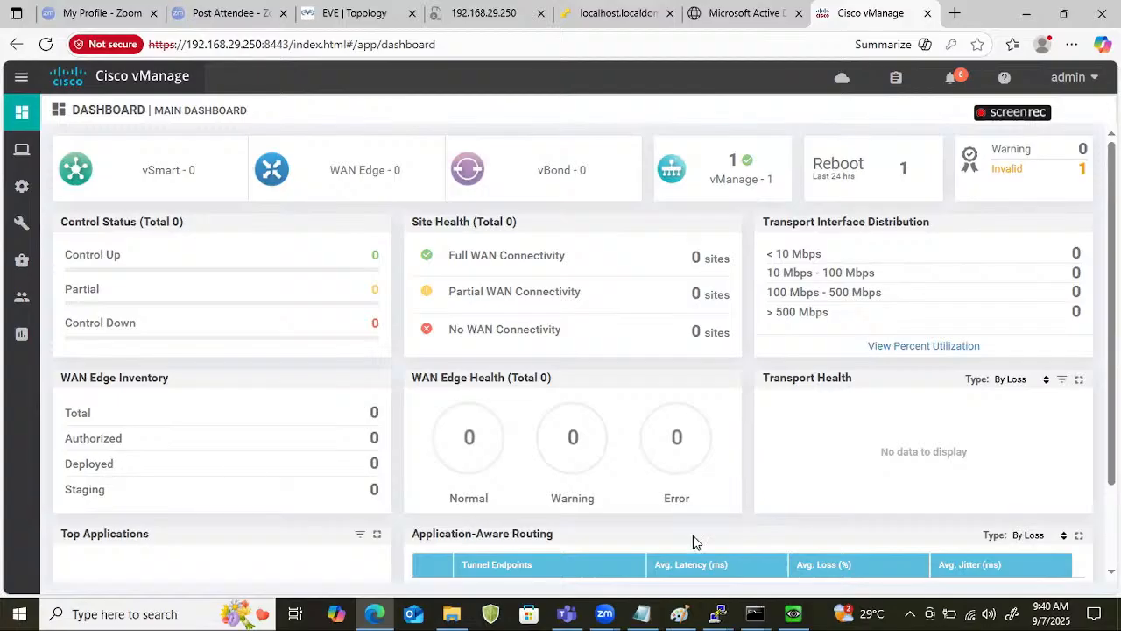
Switch to the vManager terminal session and check the system time with show clock.
click(717, 613)
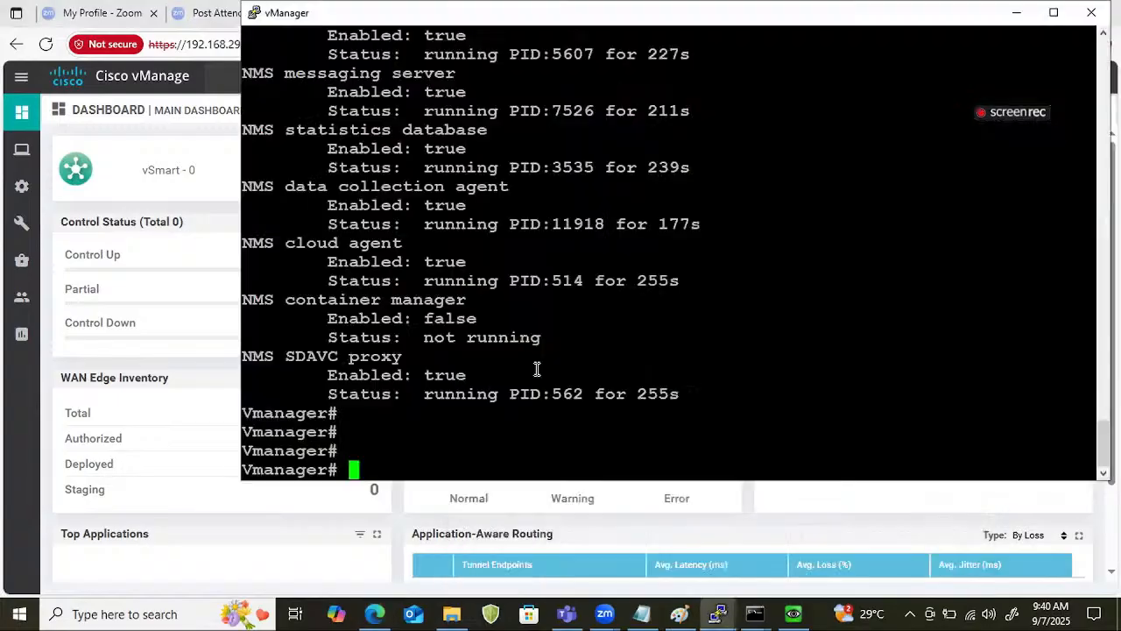
text(show cl)
key(Tab)
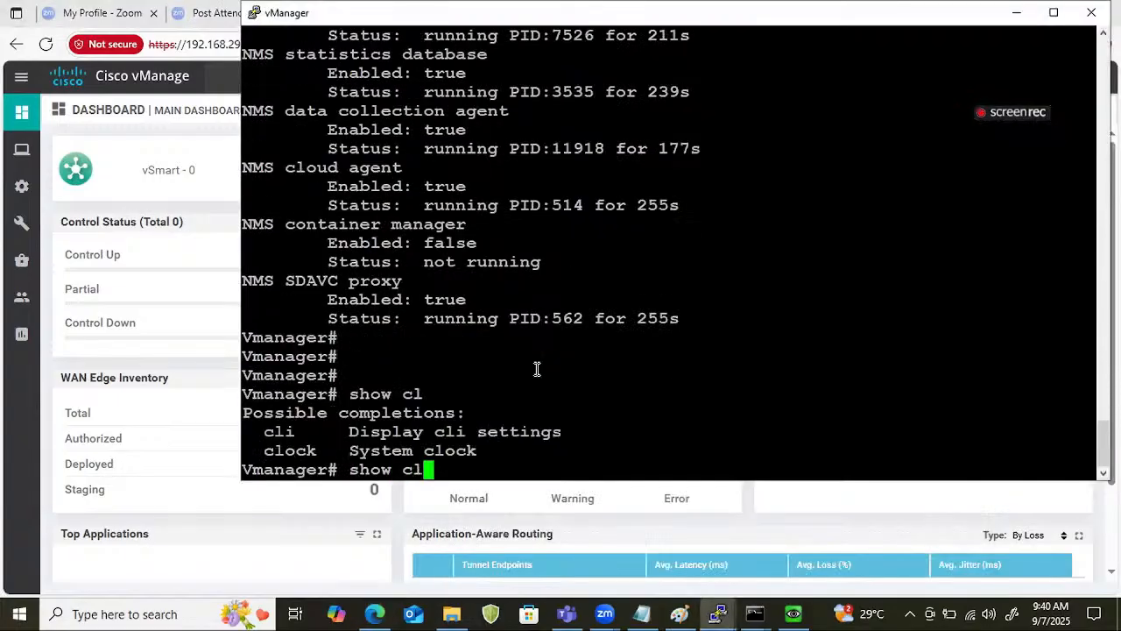
text(ock)
key(Return)
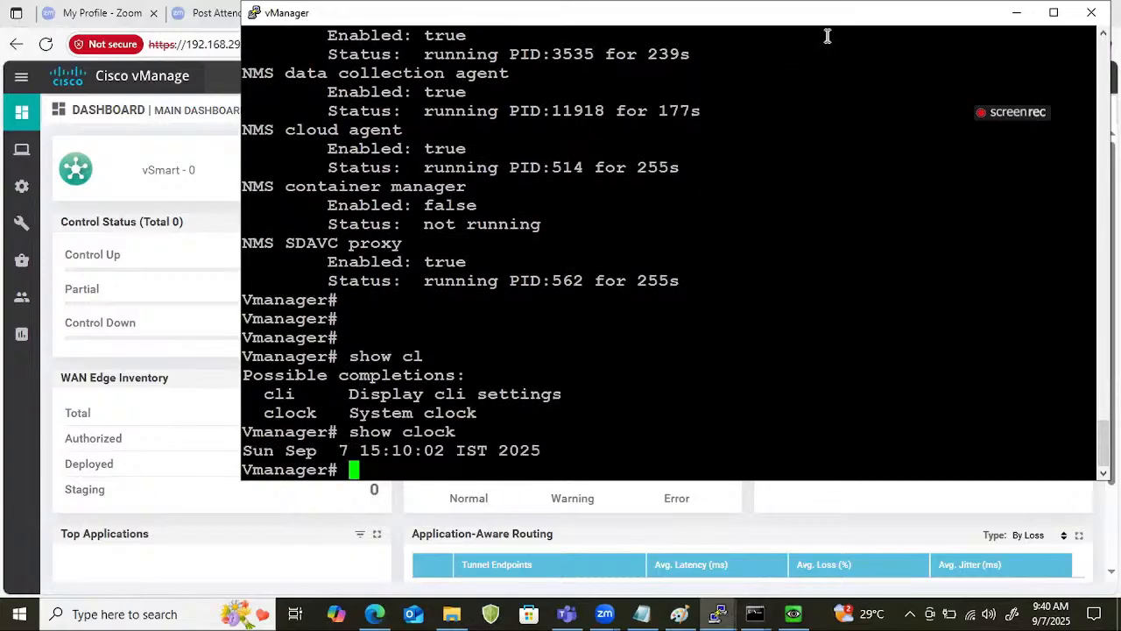
Return to the vManage web page, open the administration settings, and confirm and save the organization name nhindialab.
click(14, 293)
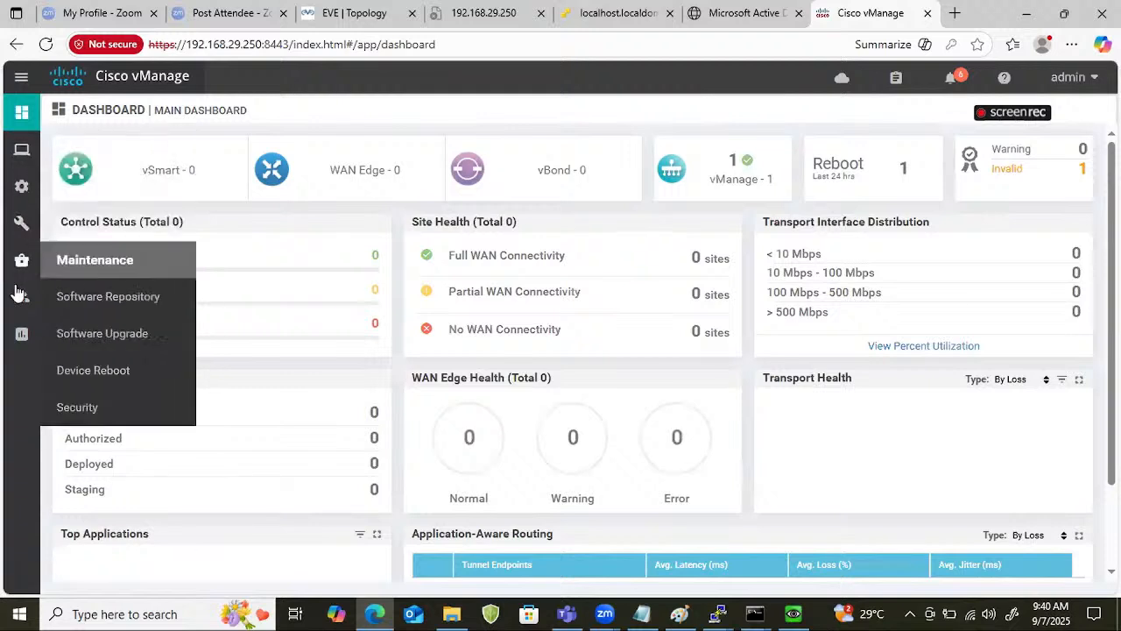
mouse_move(20, 314)
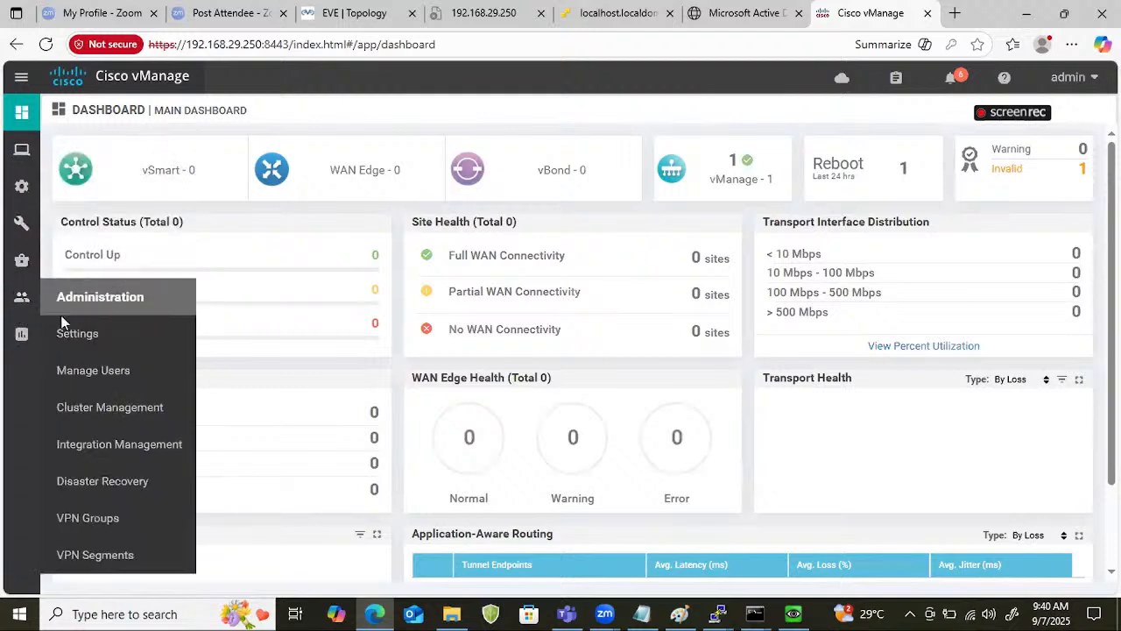
click(81, 334)
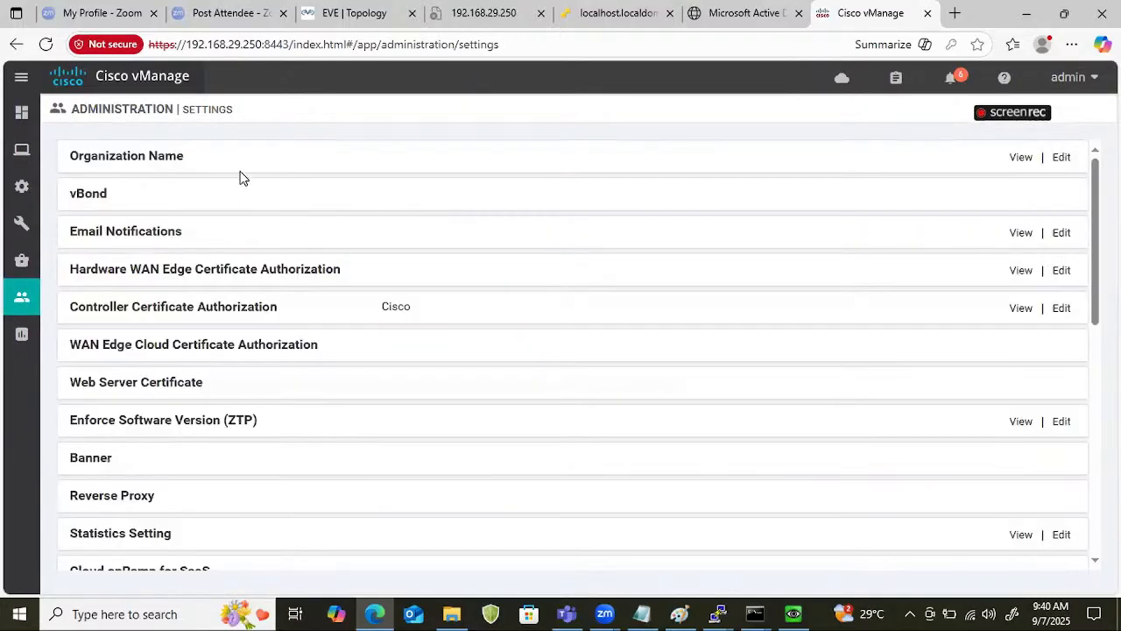
click(1063, 156)
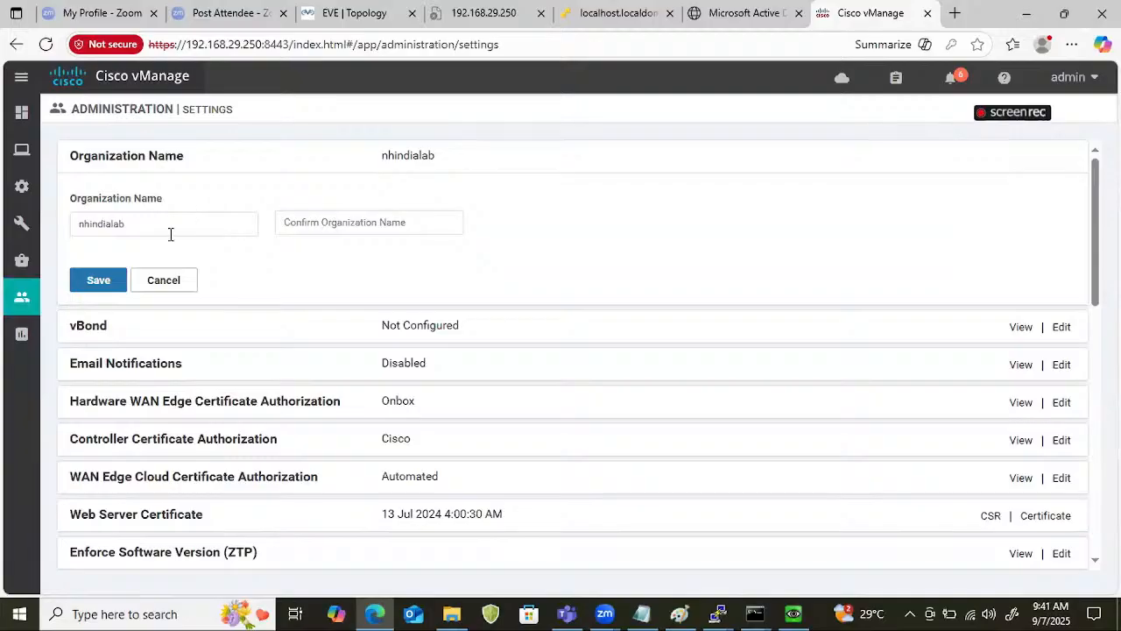
double_click(171, 233)
click(338, 222)
text(nhindialab)
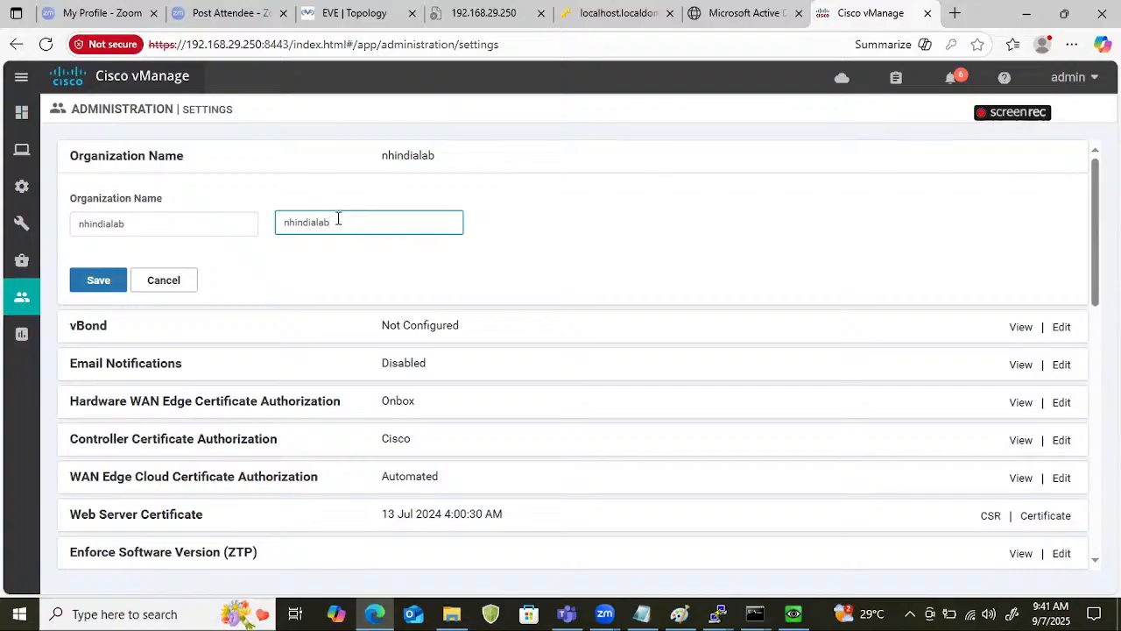
click(102, 282)
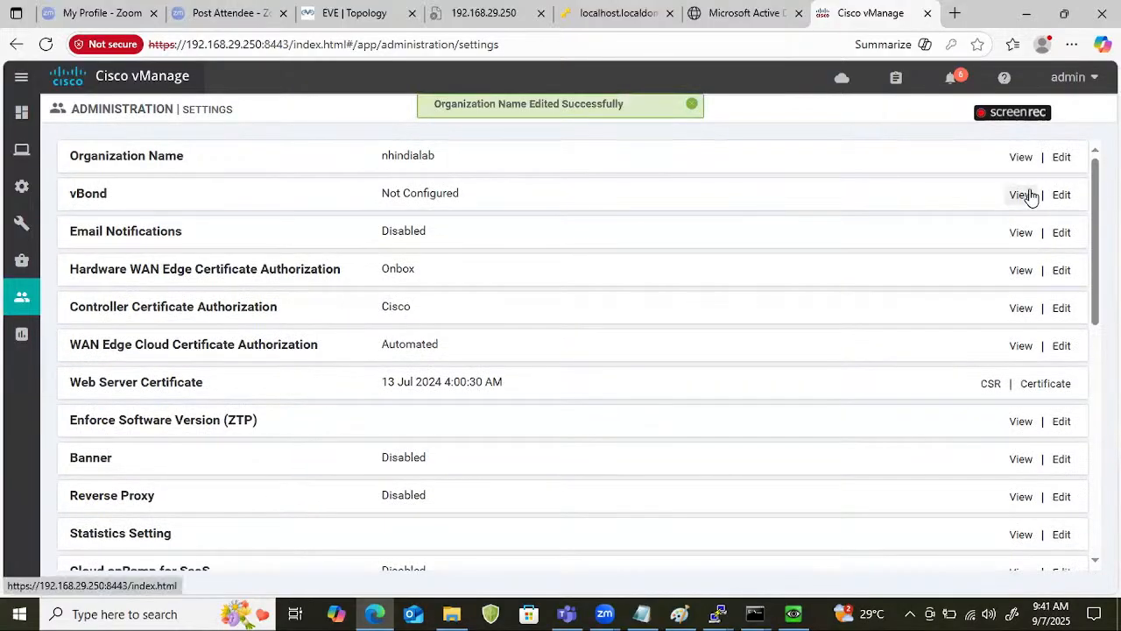
Set the vBond address to 201.1.1.3 in the administration settings and save it.
click(1061, 196)
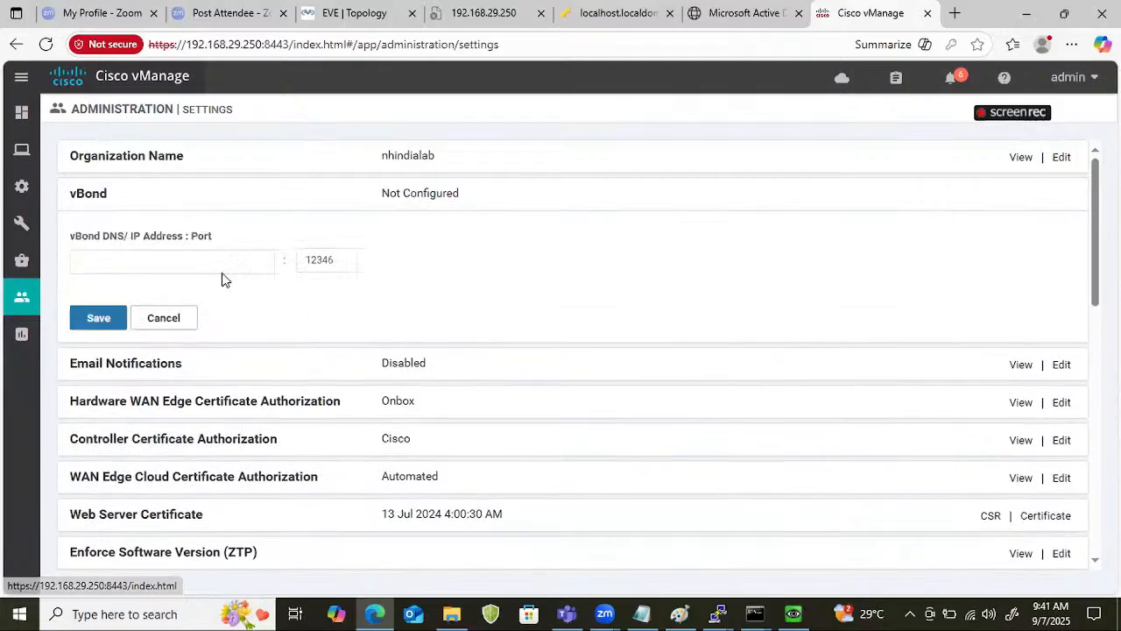
click(175, 260)
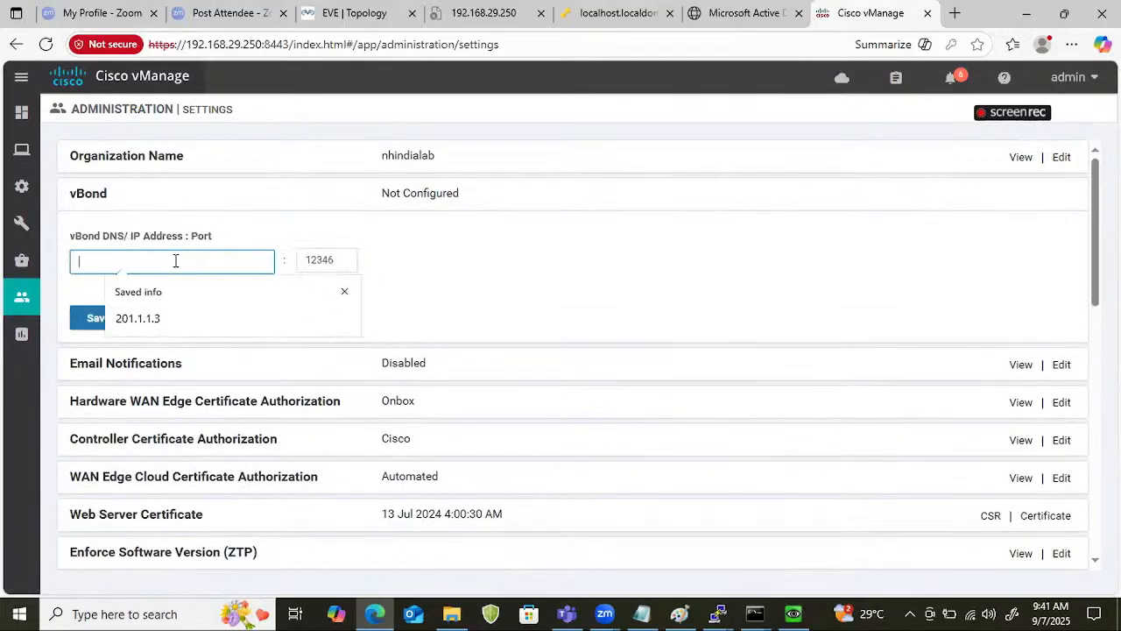
click(170, 313)
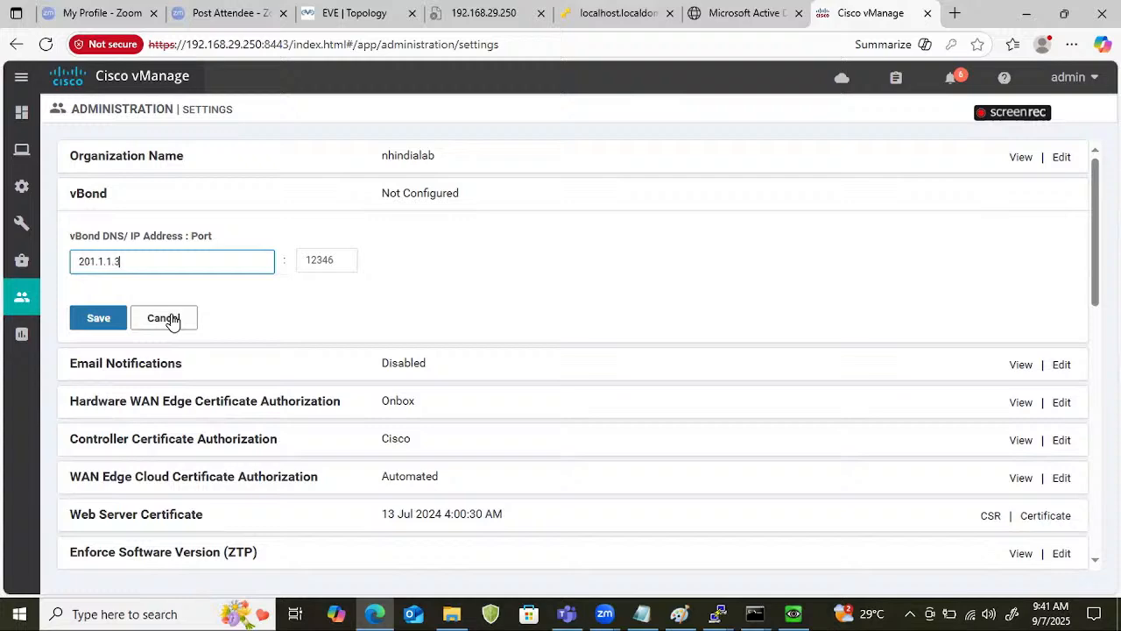
click(94, 317)
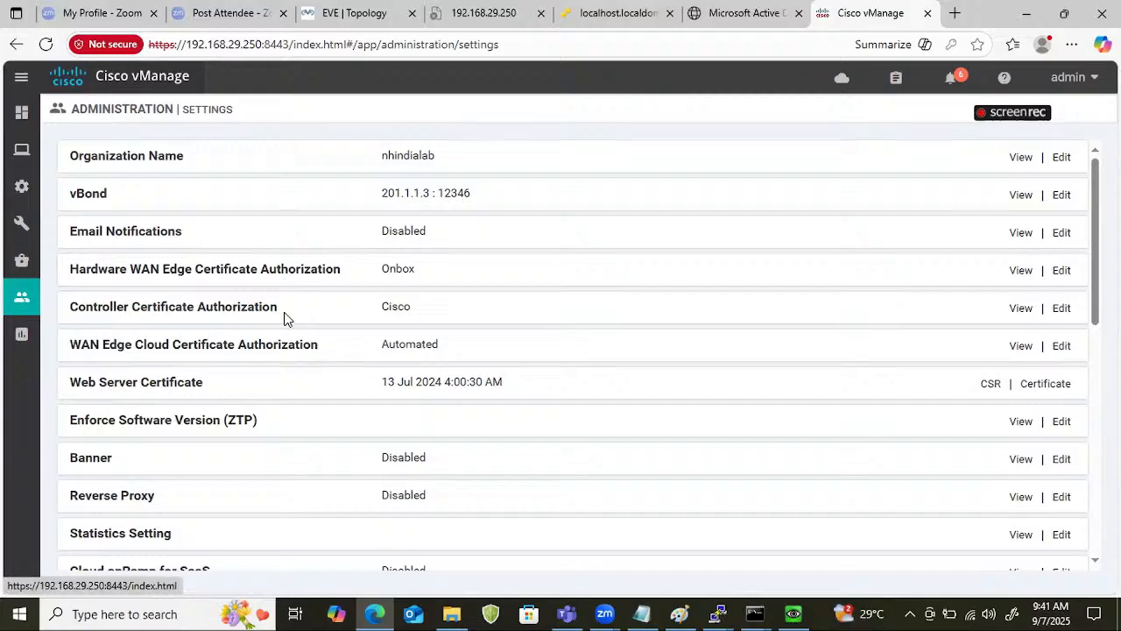
Change the controller certificate authorization to Enterprise Root Certificate and accept the certificate authority change.
click(1061, 312)
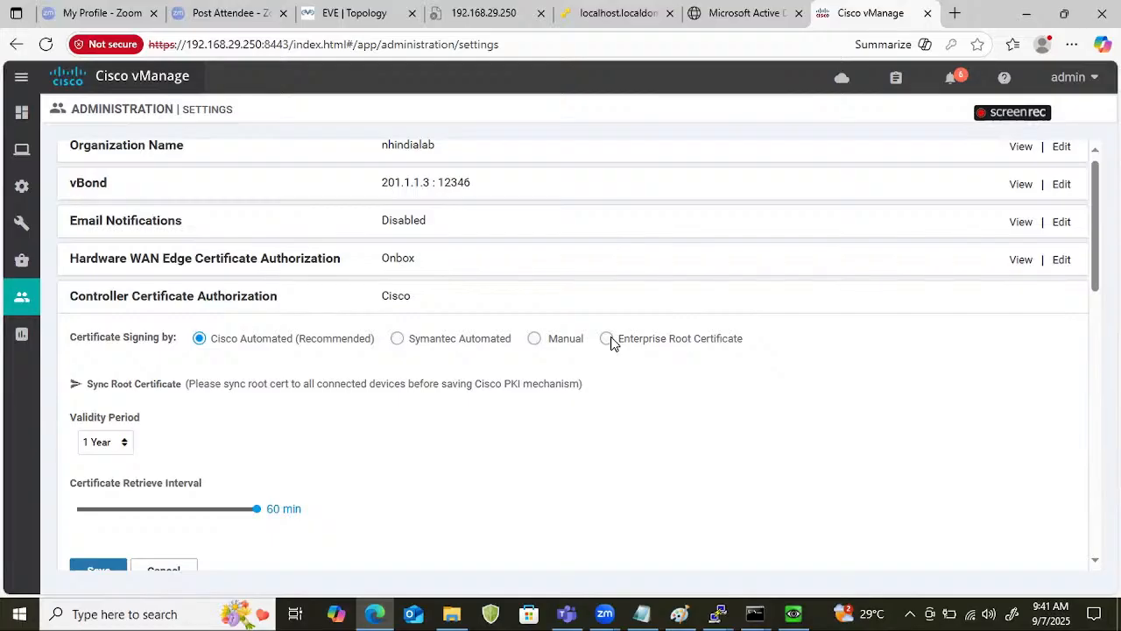
click(607, 339)
click(685, 395)
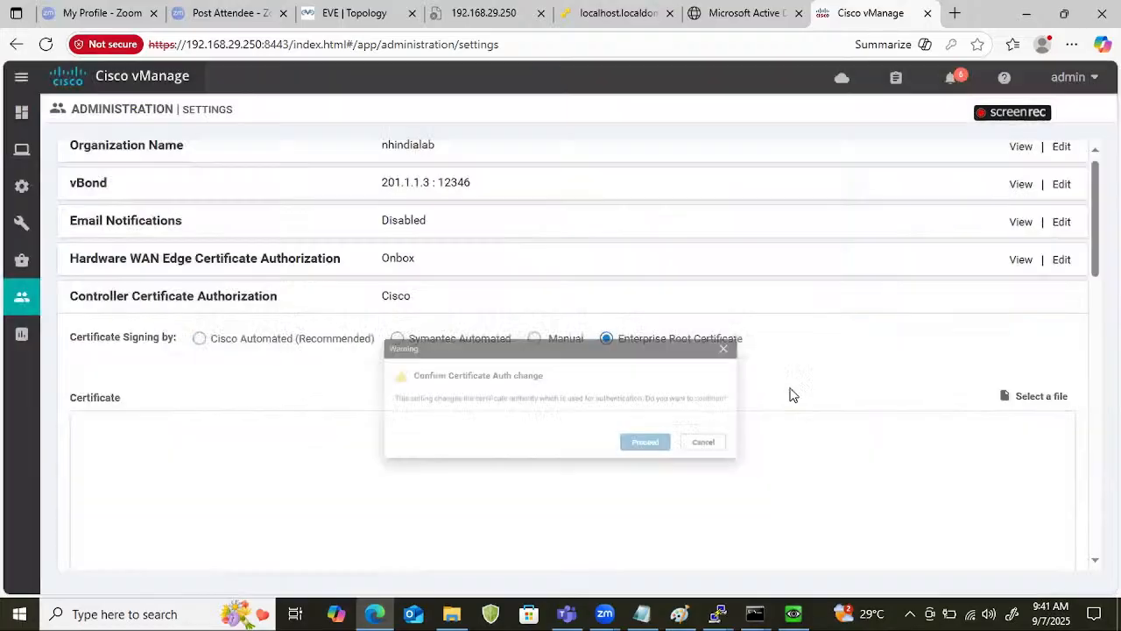
Load the Root certificate file from the Desktop folder weekend_8_AM_SDWAN into the enterprise root certificate field, showing all file types.
click(1035, 396)
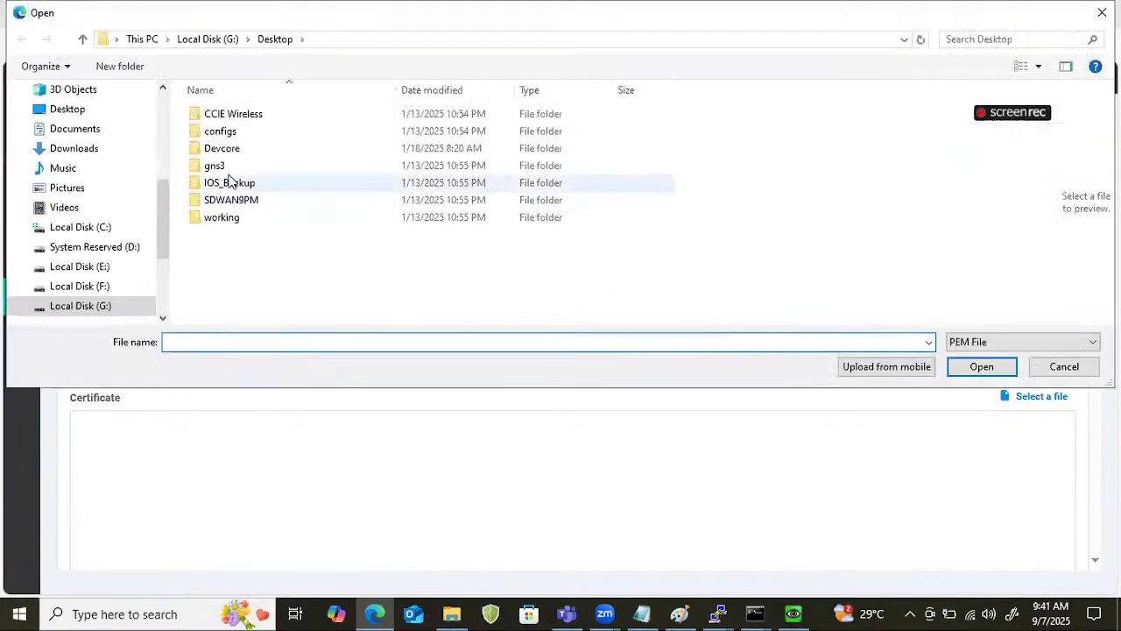
click(61, 112)
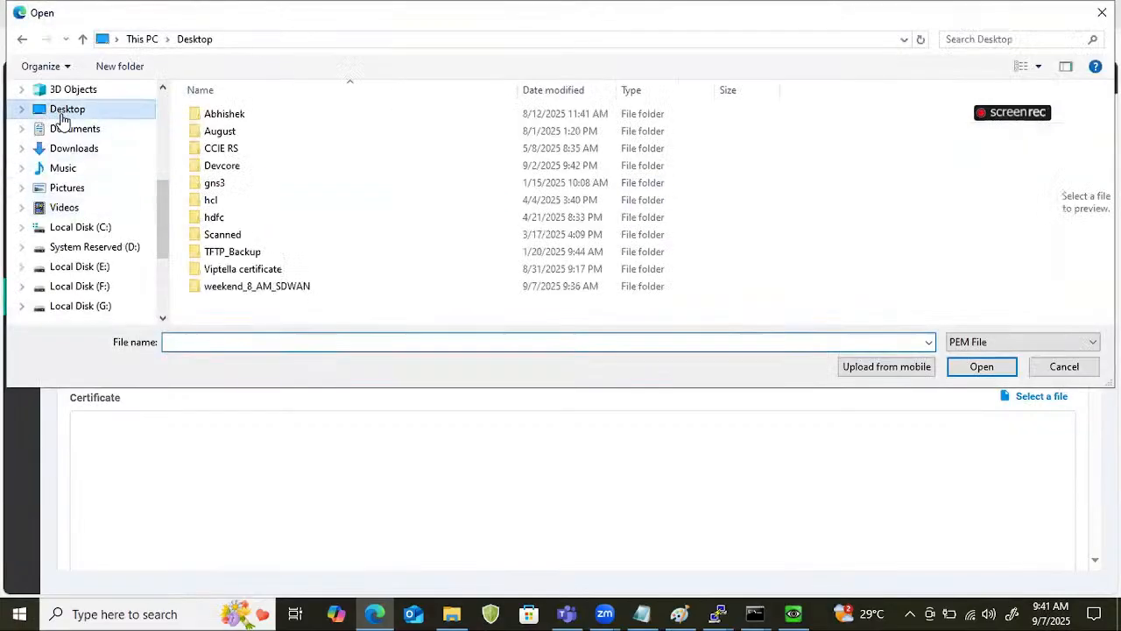
click(266, 296)
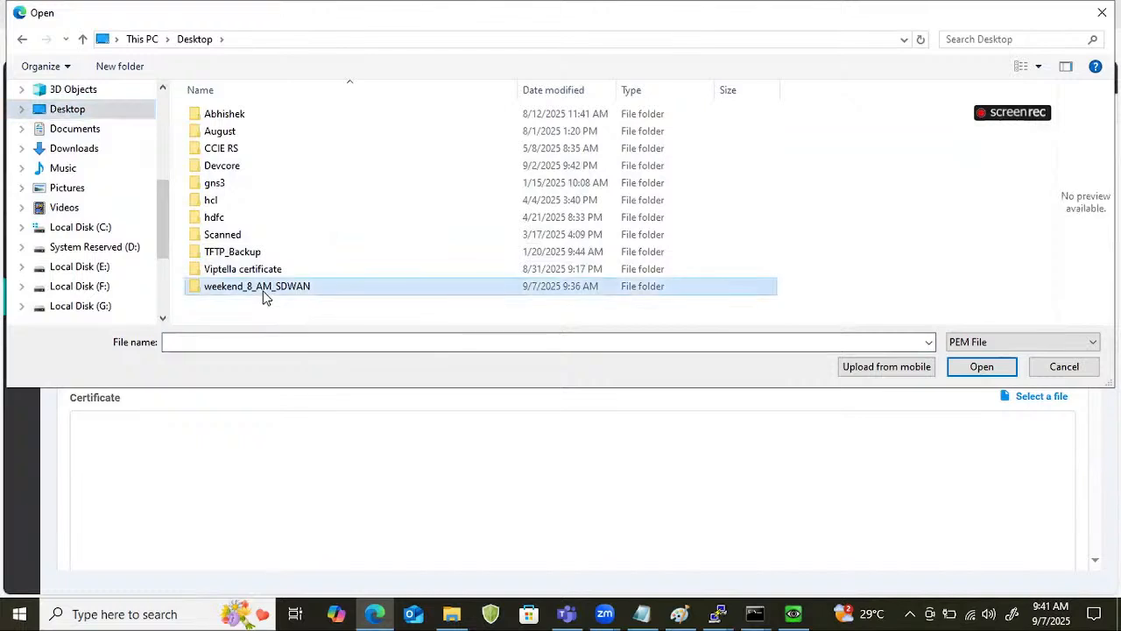
double_click(265, 293)
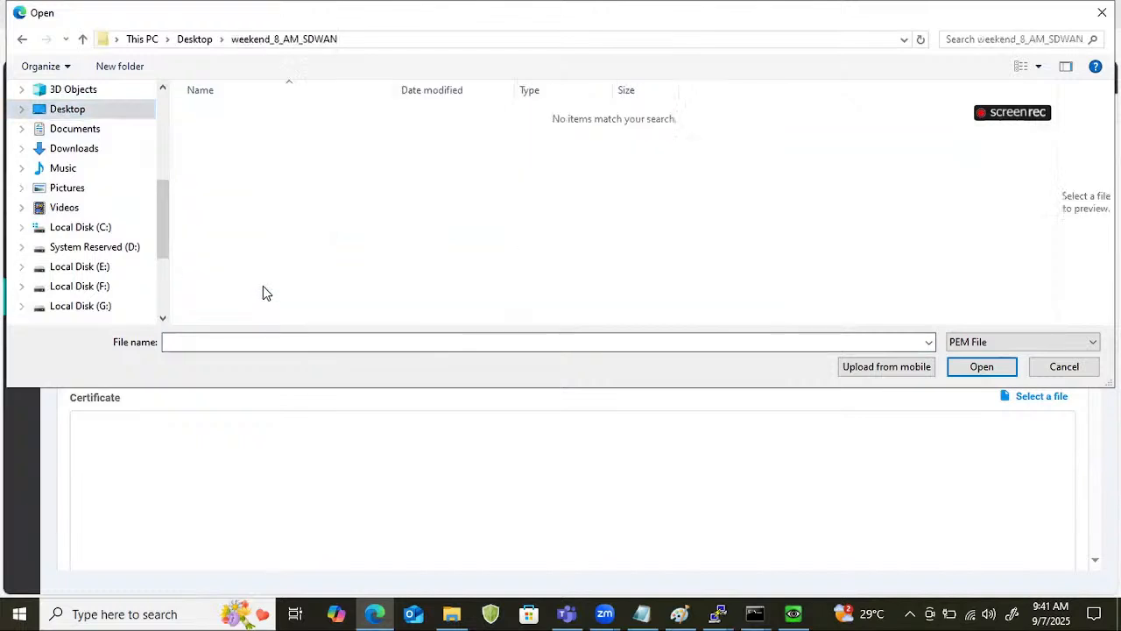
click(1018, 344)
click(999, 372)
click(213, 115)
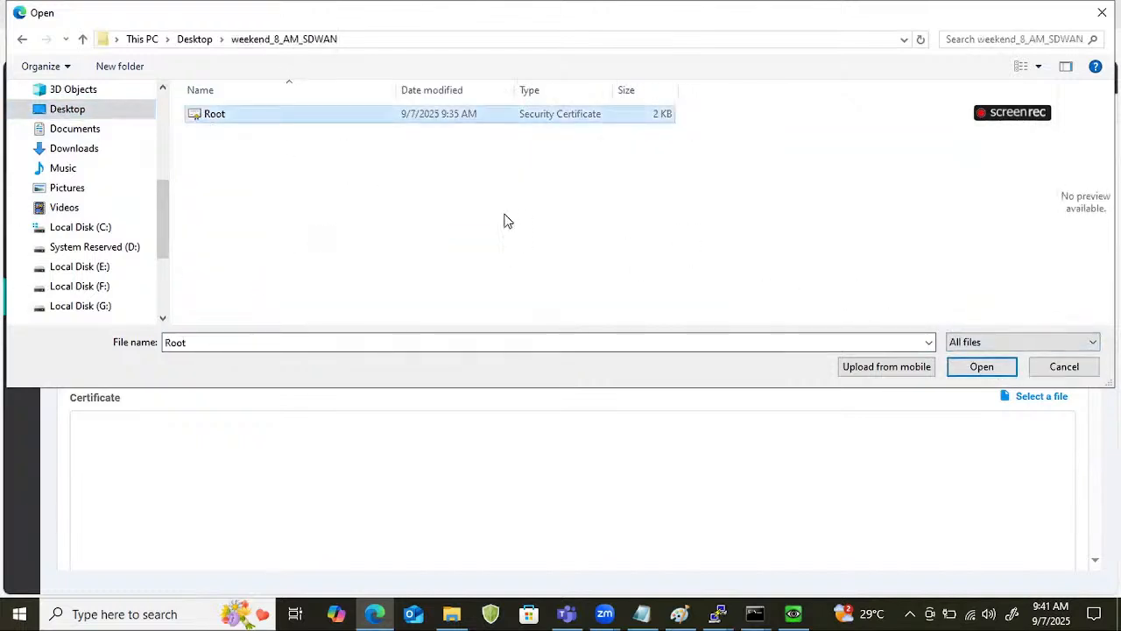
click(984, 366)
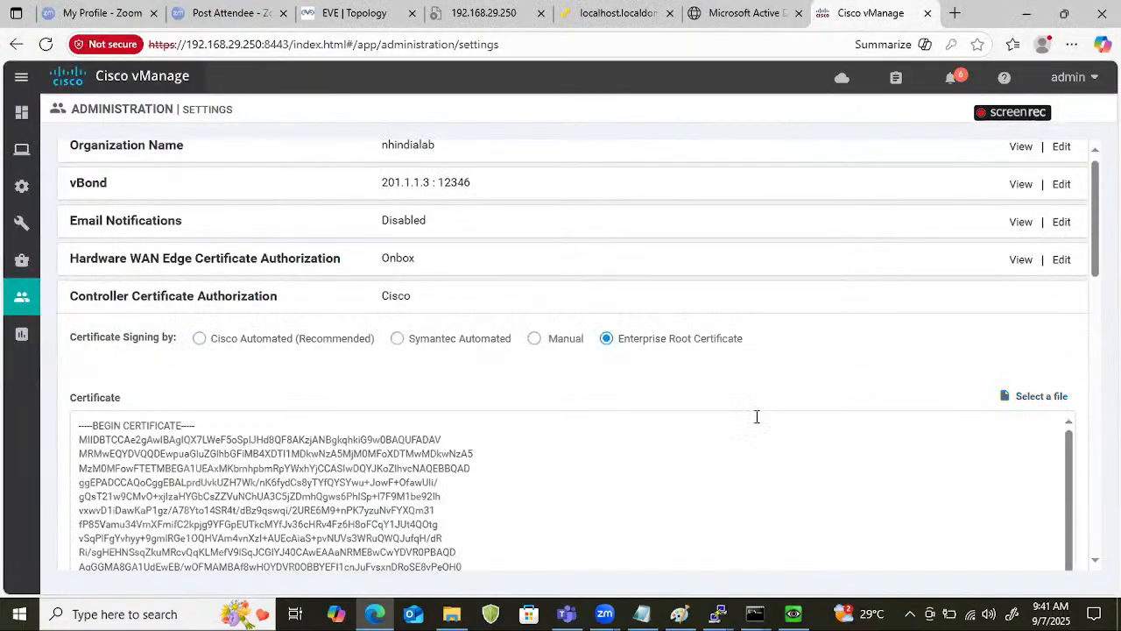
Import and save the loaded enterprise root certificate for controller certificate authorization.
scroll(466, 381, down, 6)
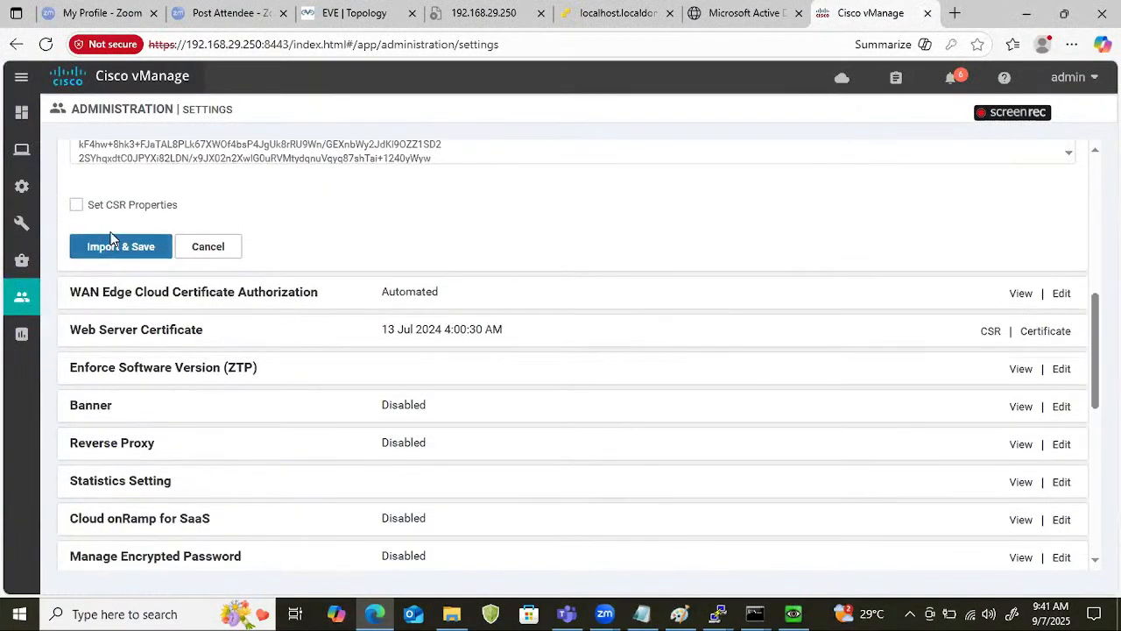
click(112, 253)
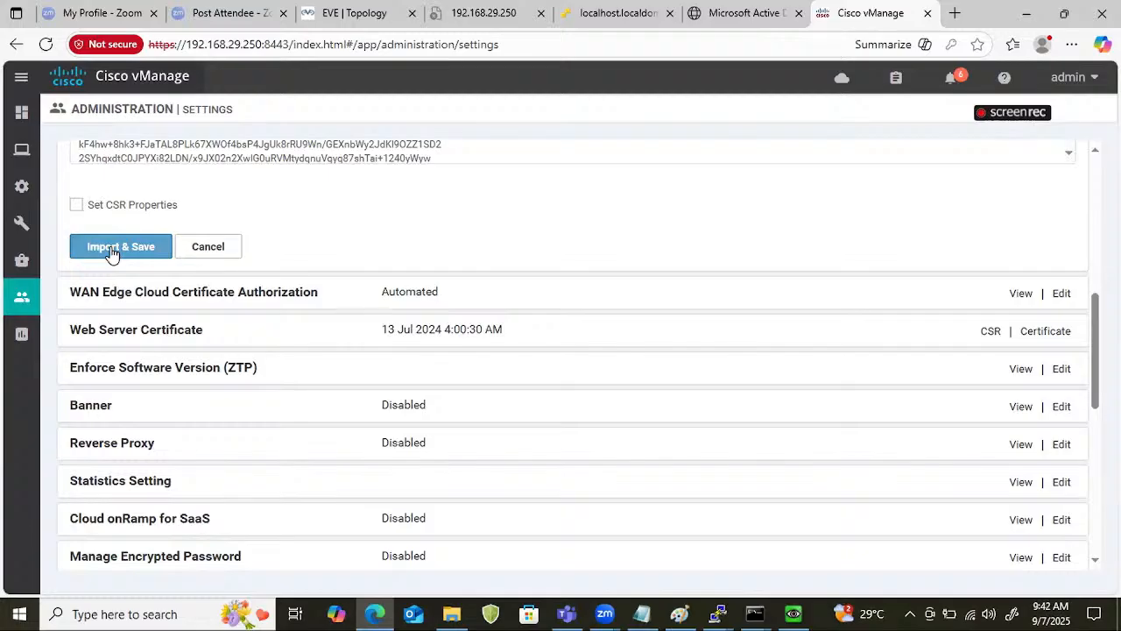
scroll(462, 302, down, 5)
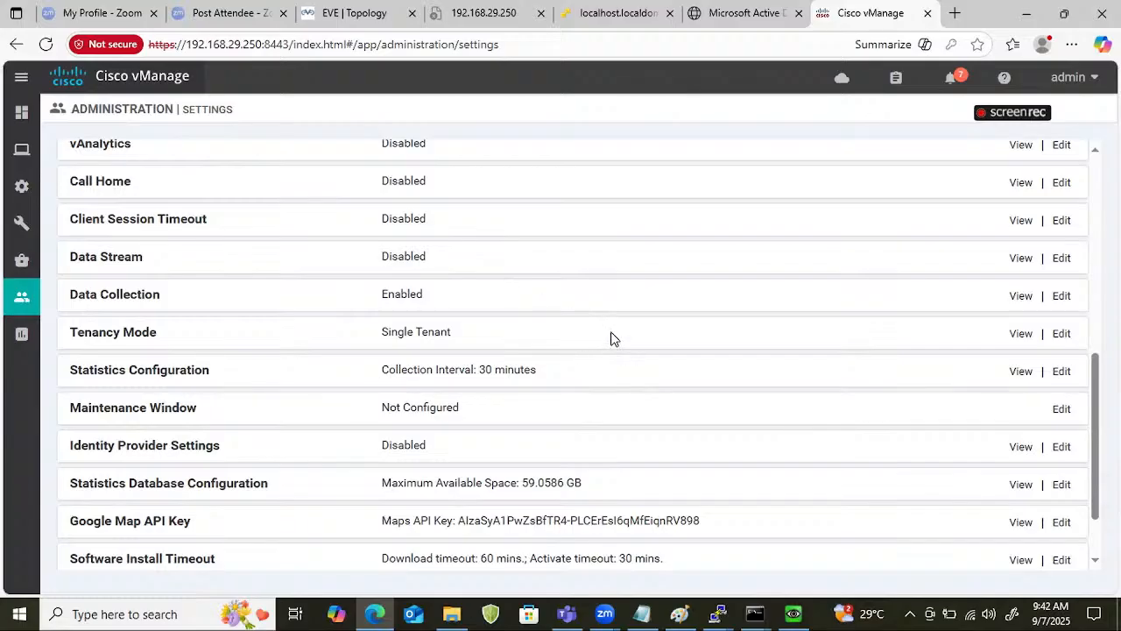
Switch to the Active Directory Certificate Services site and open the advanced certificate request form for a saved request.
click(751, 16)
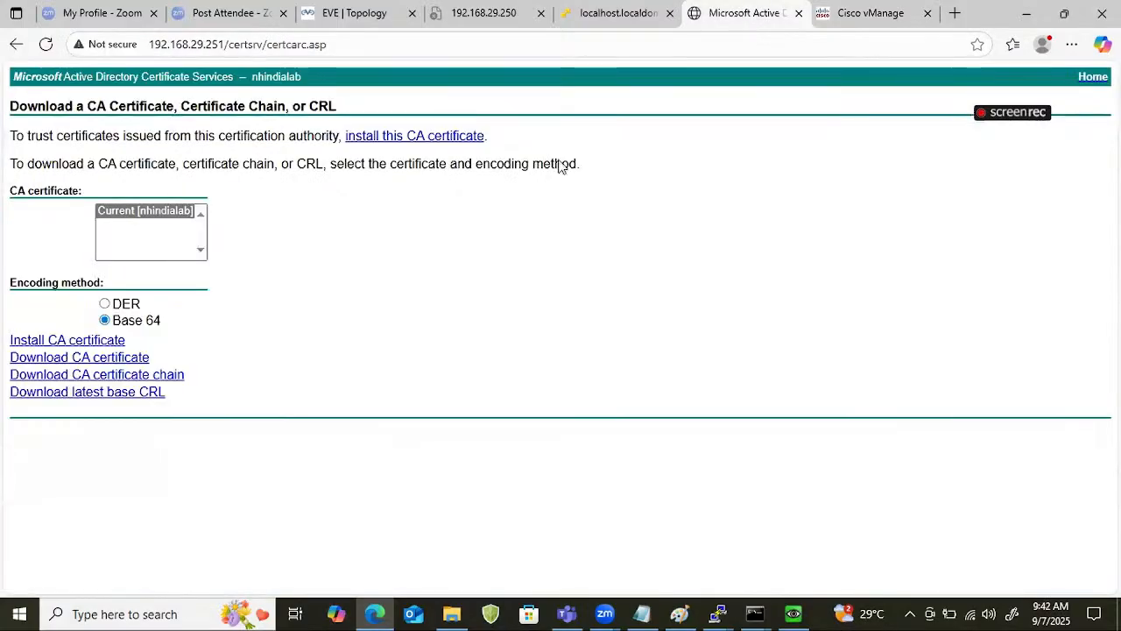
click(355, 50)
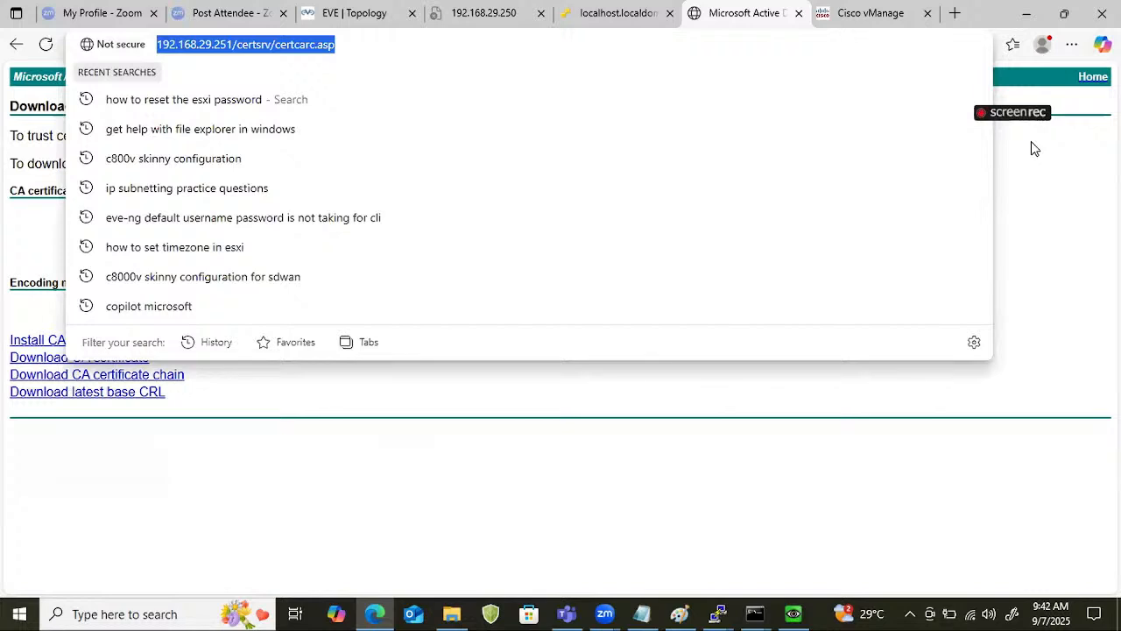
click(1092, 83)
click(1092, 78)
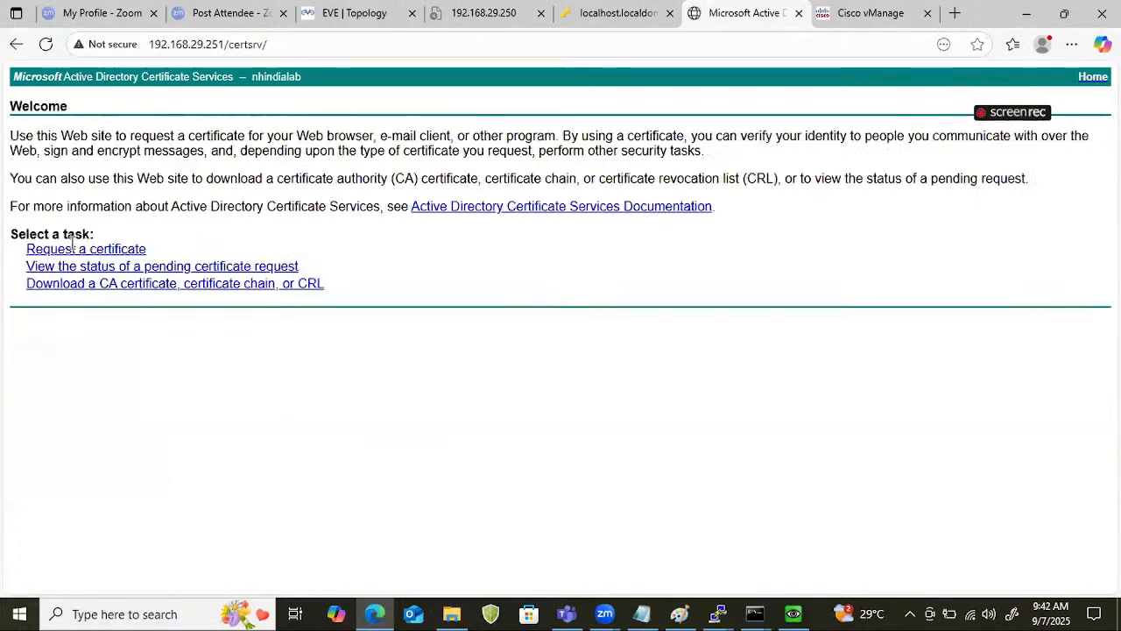
click(116, 252)
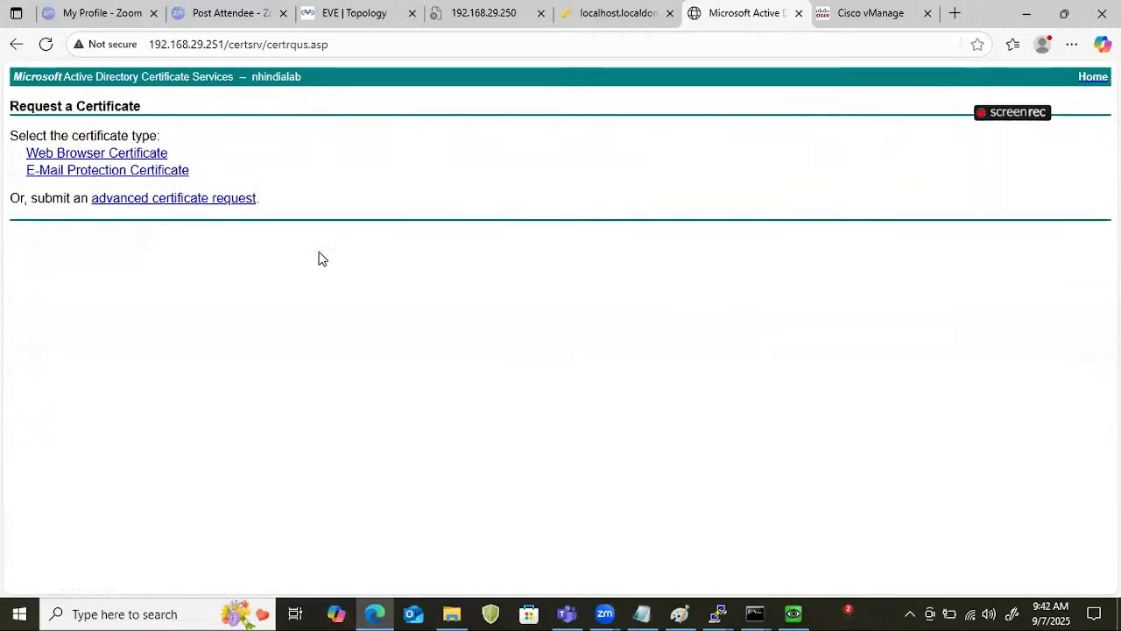
click(194, 202)
click(218, 230)
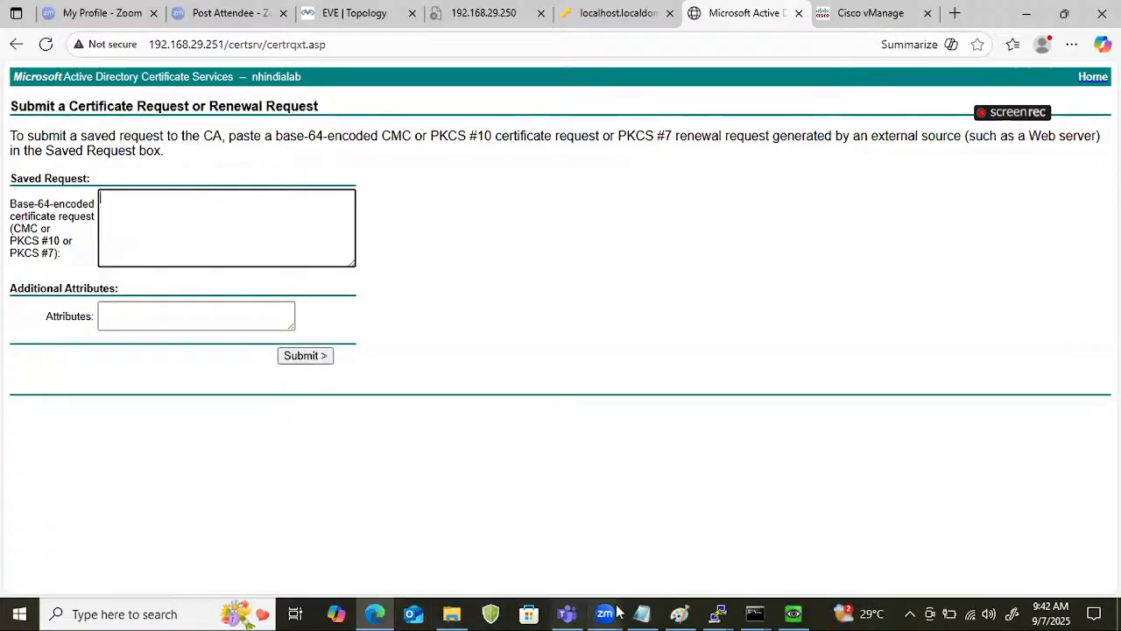
Return to vManage, generate the CSR for the vManage controller in the certificates configuration, and copy the full request text.
click(862, 14)
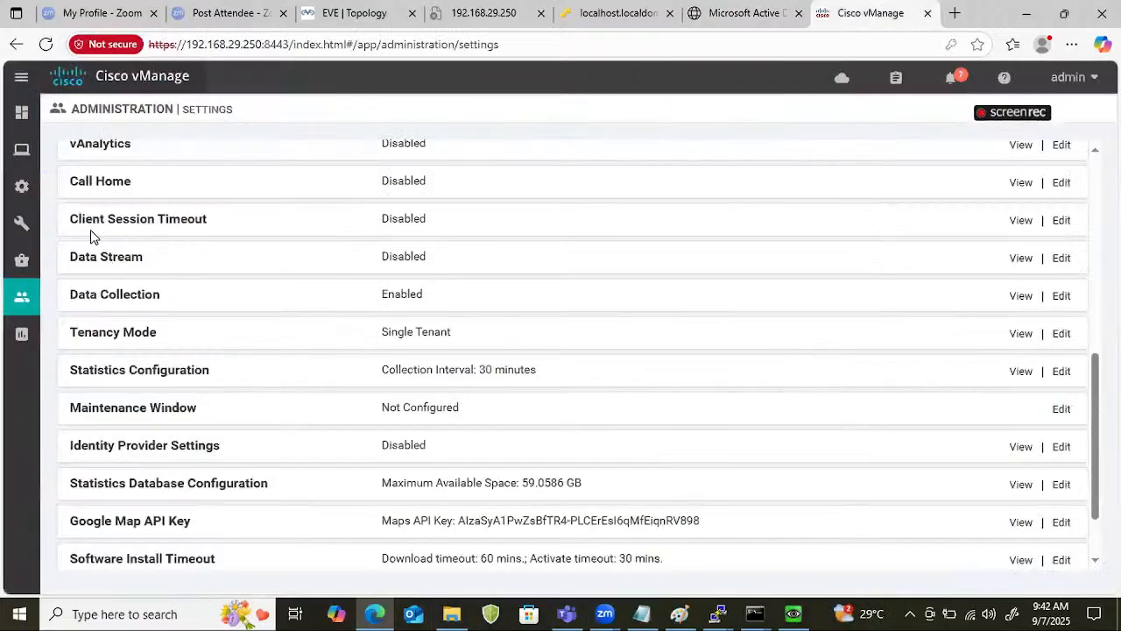
scroll(428, 359, up, 6)
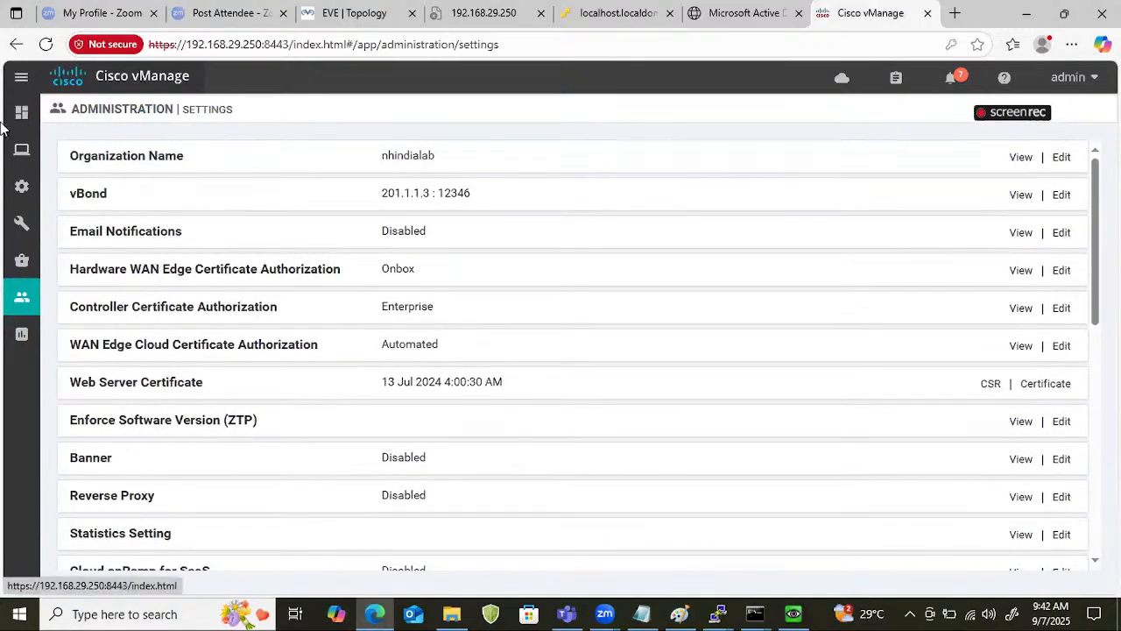
mouse_move(22, 187)
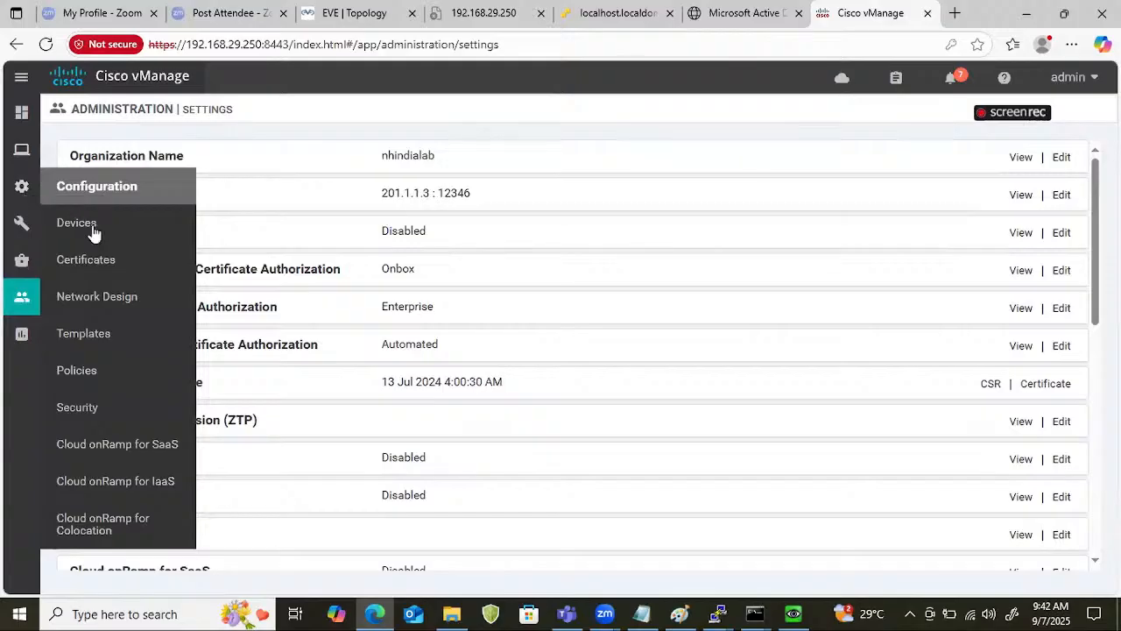
click(98, 261)
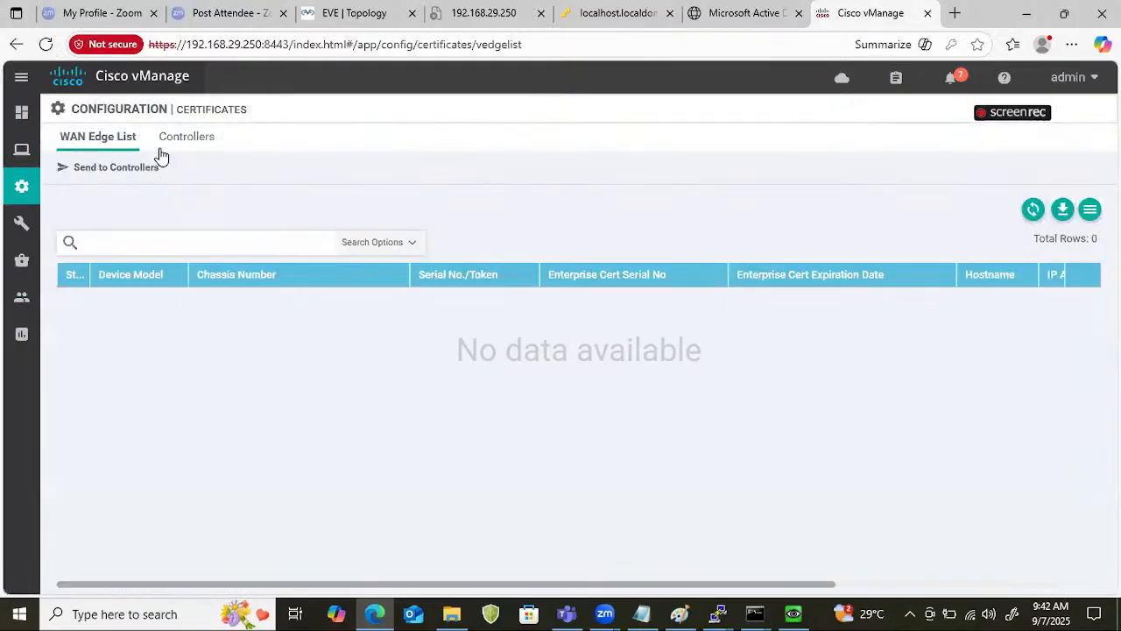
click(189, 140)
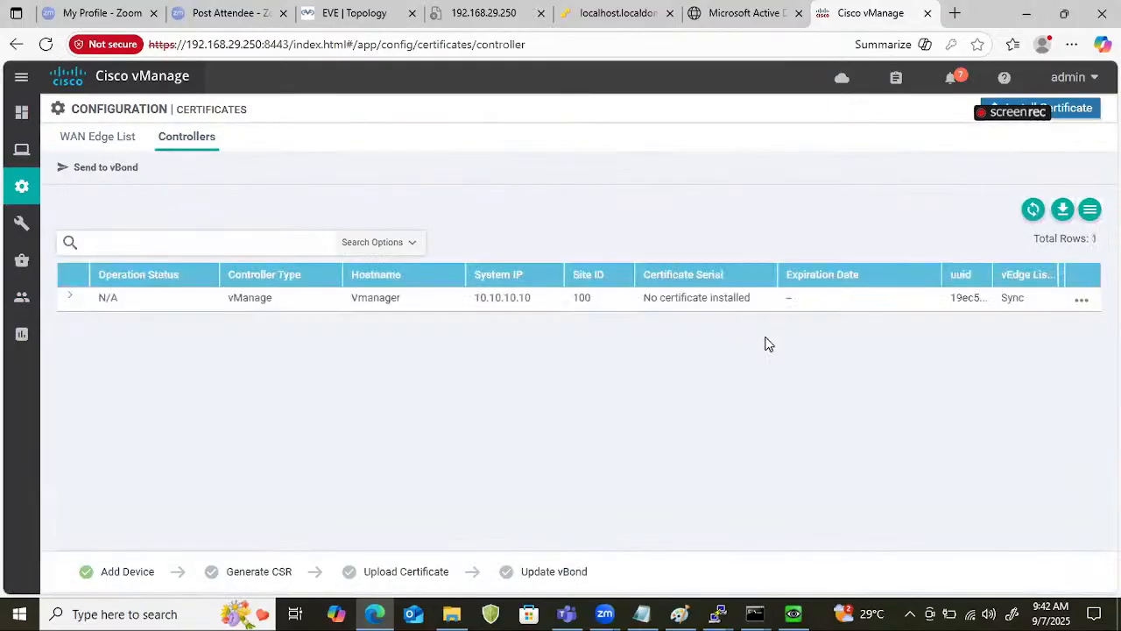
click(1081, 302)
click(1035, 245)
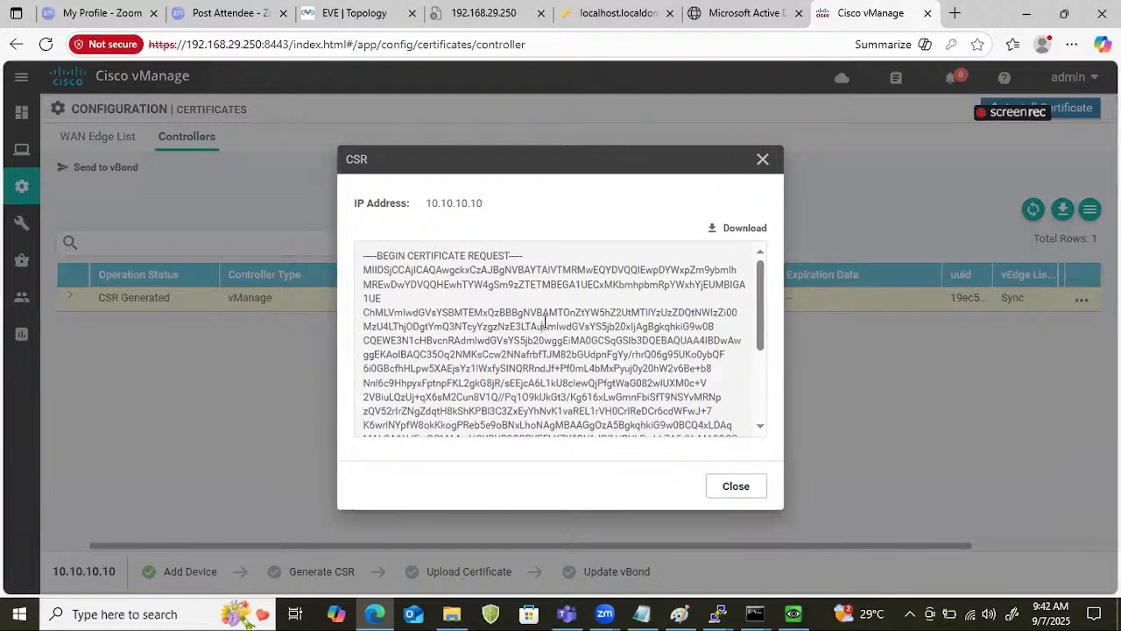
key(ctrl+a)
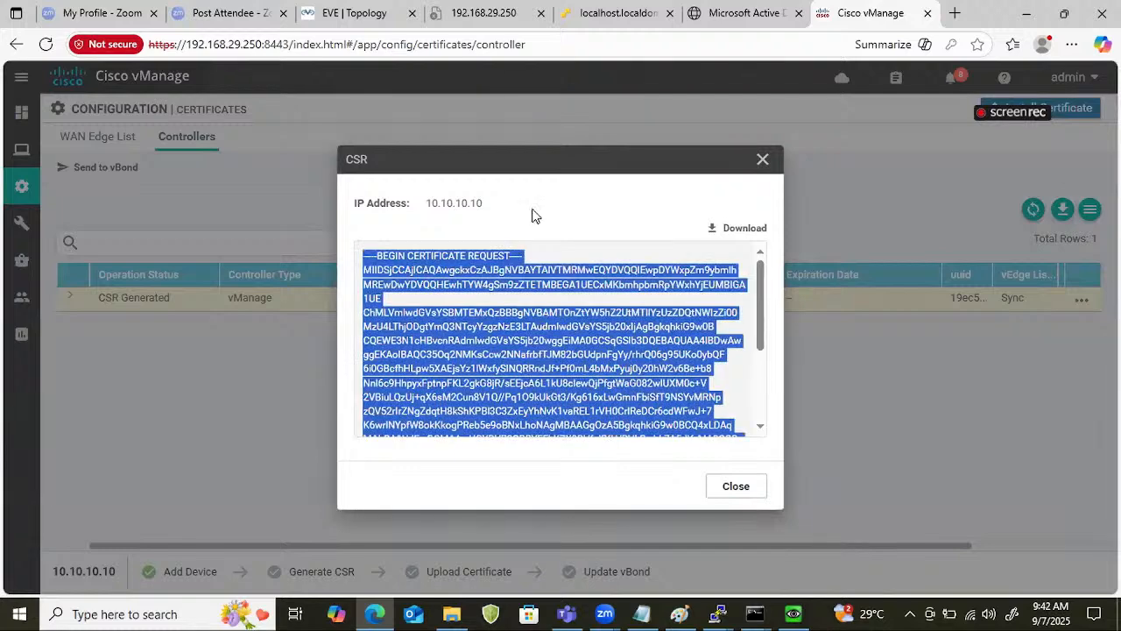
Paste the copied CSR into the certificate services saved request form and submit it.
click(749, 11)
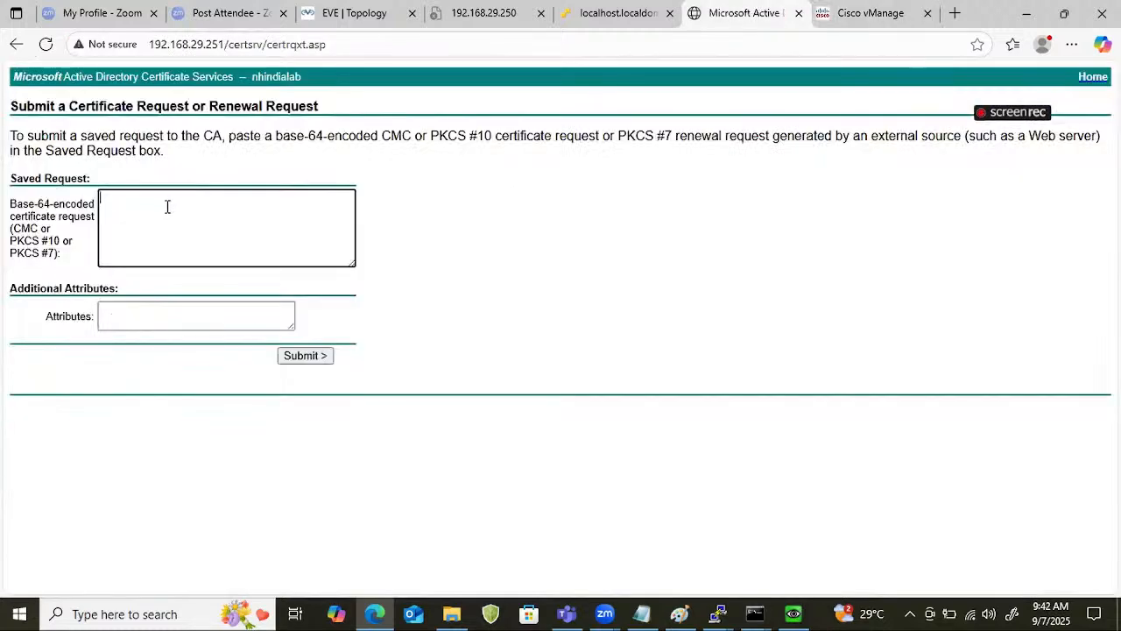
key(ctrl+v)
click(302, 356)
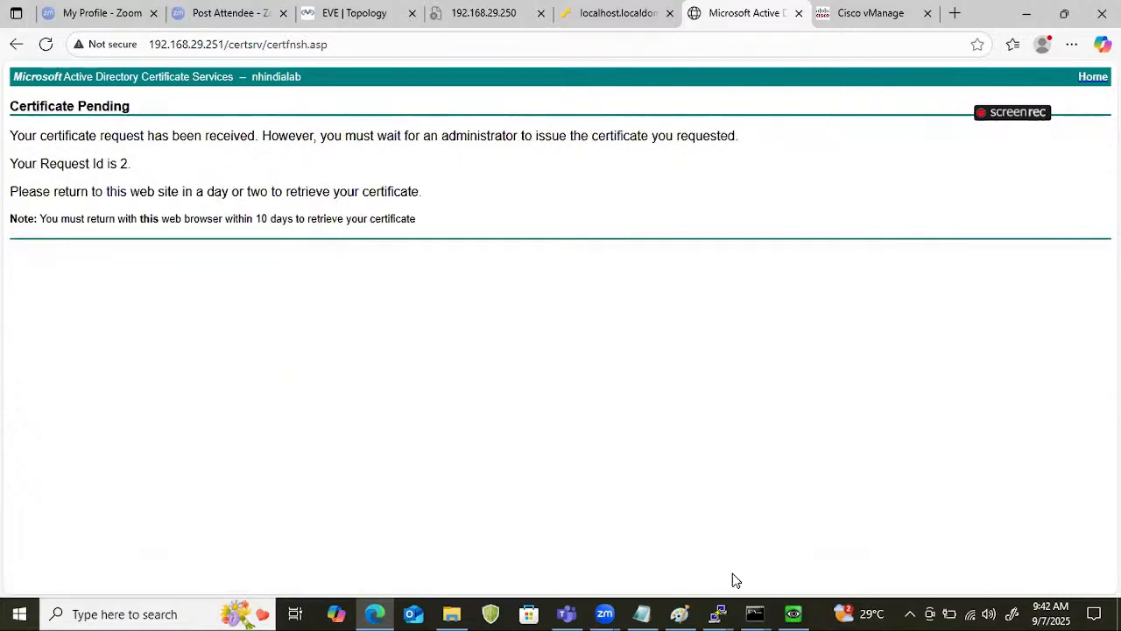
Switch to the Winserver console and issue pending certificate request 2 under the nhindialab certification authority.
click(792, 613)
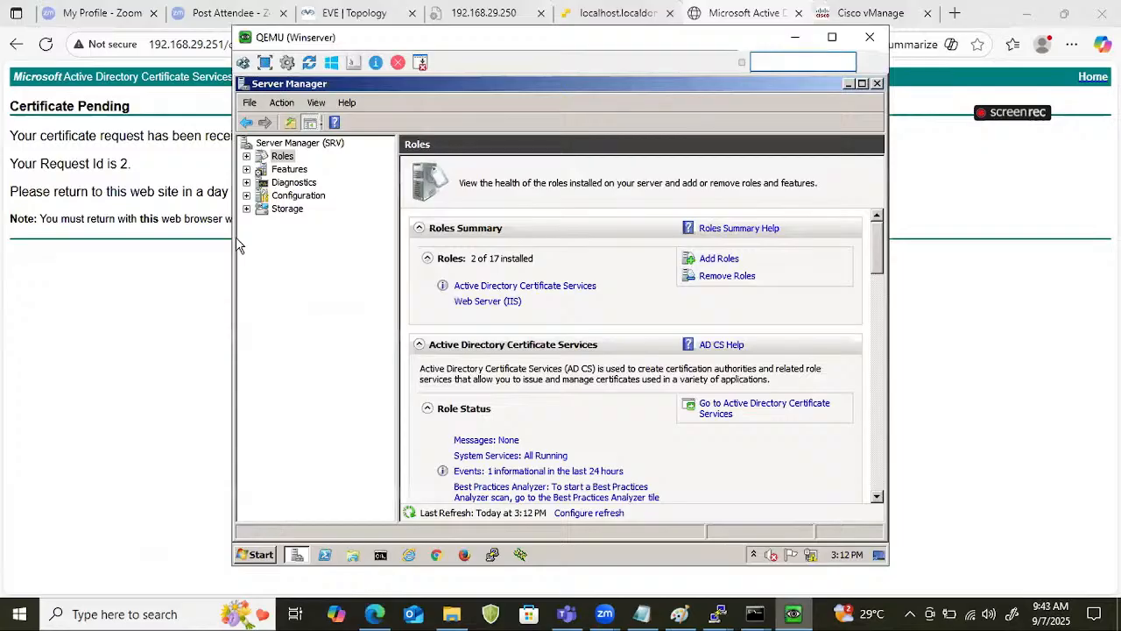
click(246, 156)
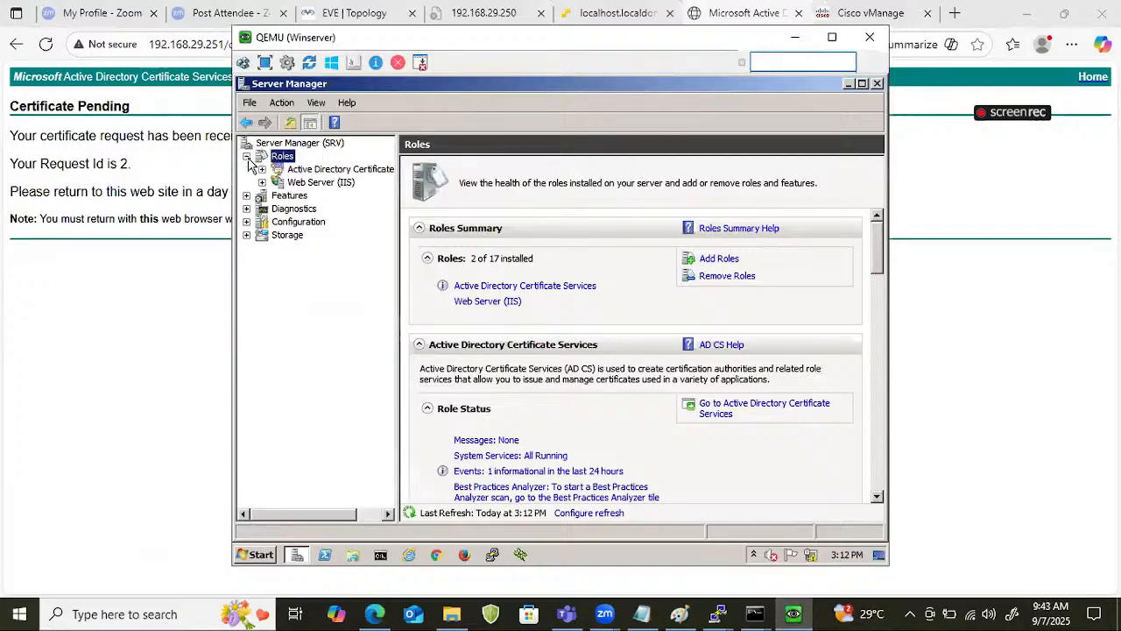
click(262, 182)
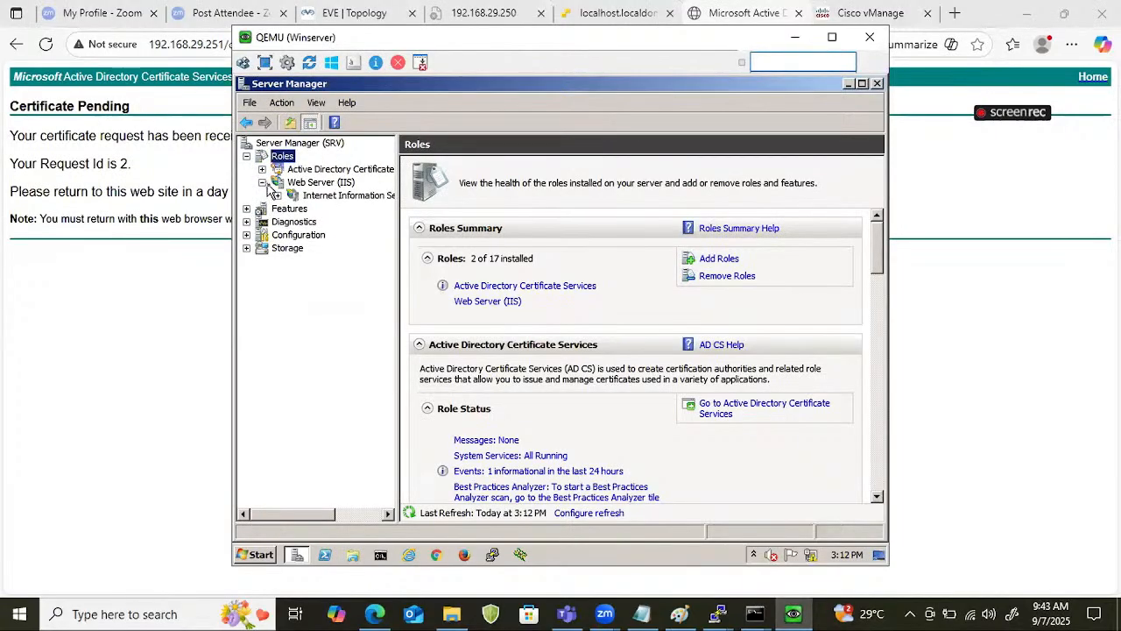
click(261, 169)
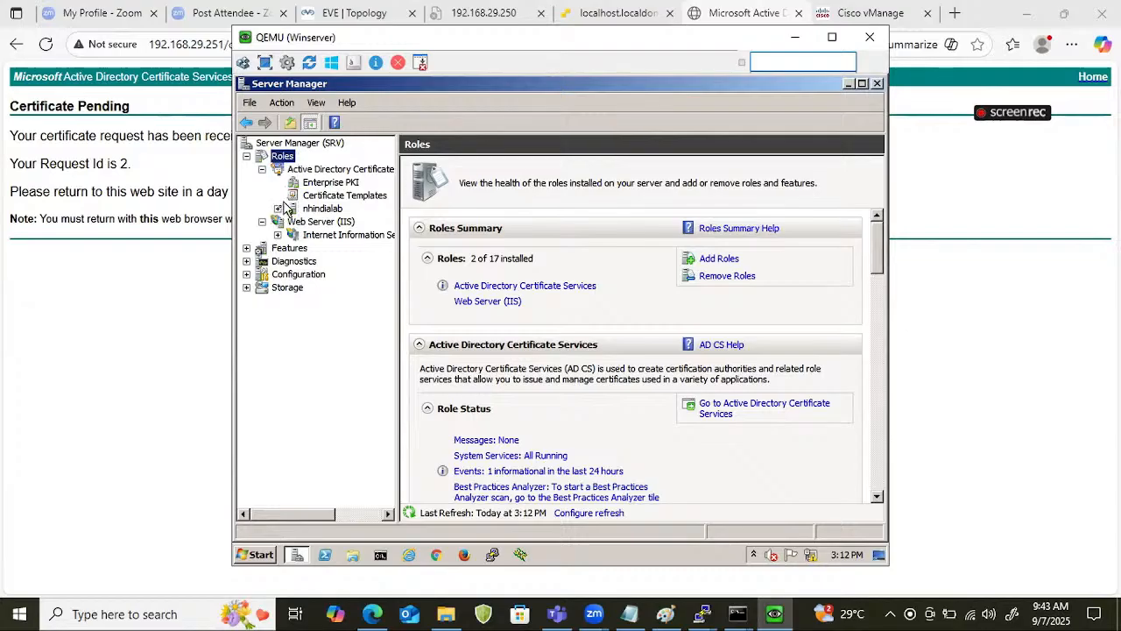
click(278, 210)
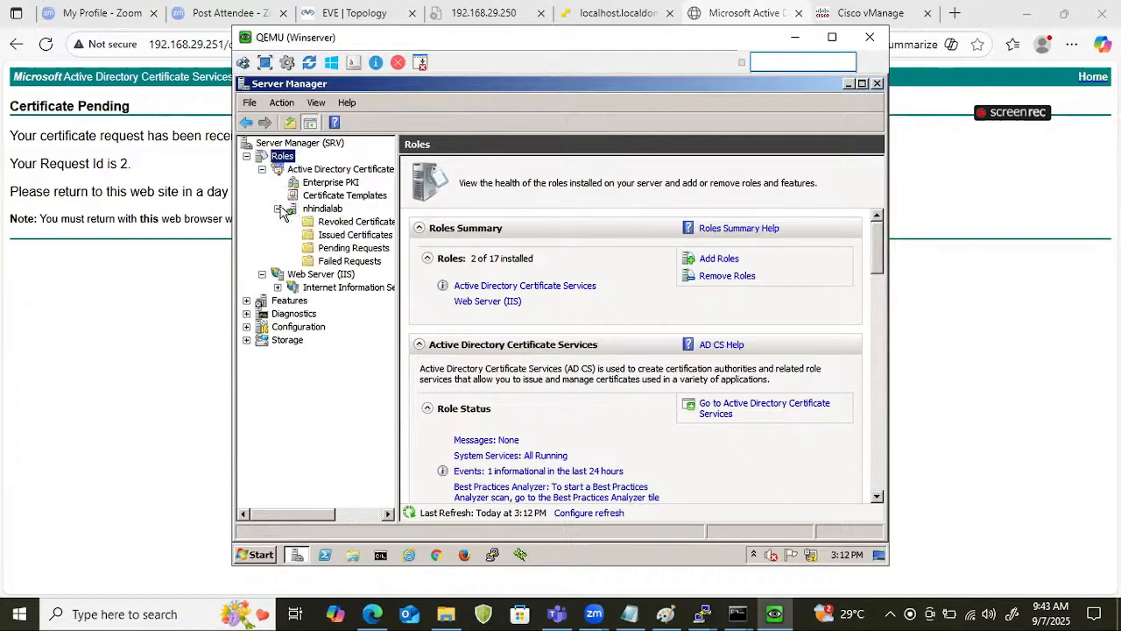
click(327, 252)
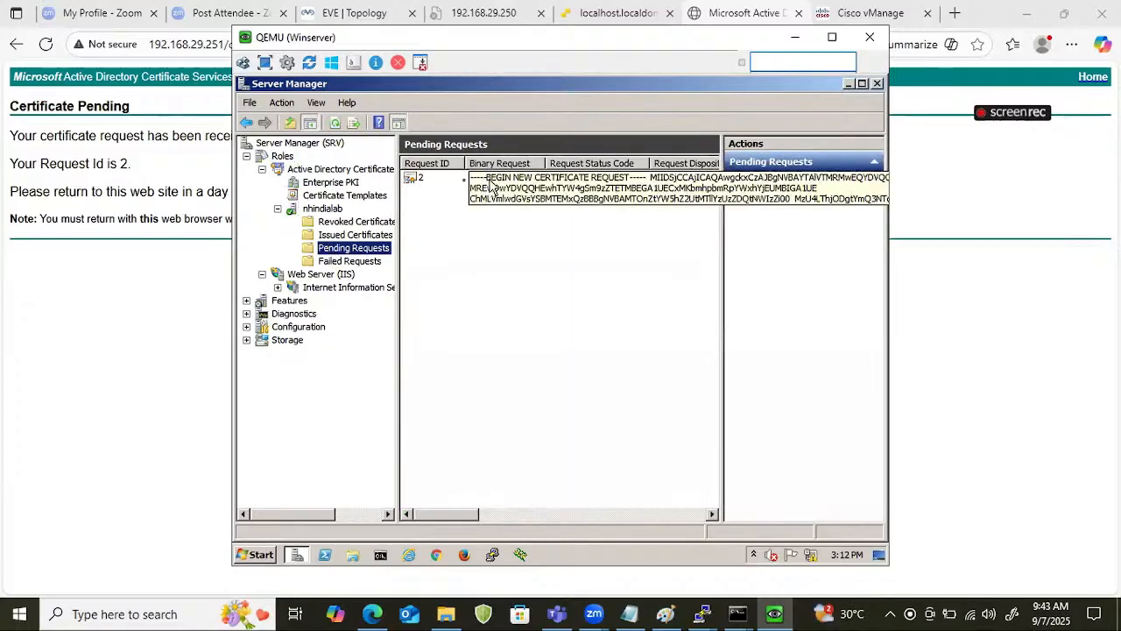
right_click(413, 180)
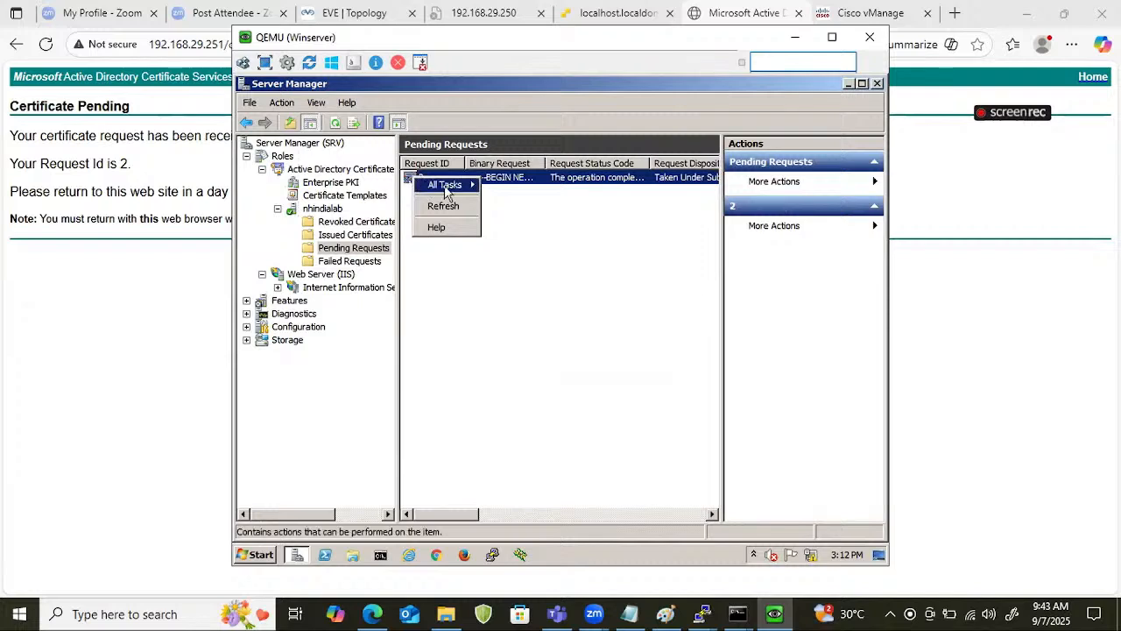
mouse_move(451, 187)
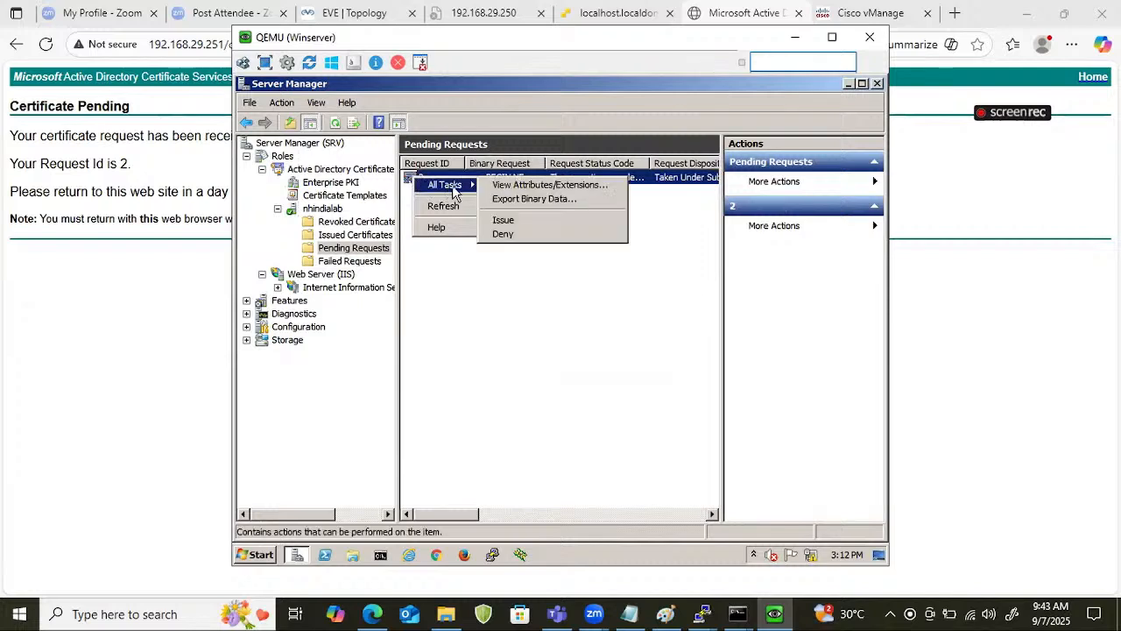
click(503, 221)
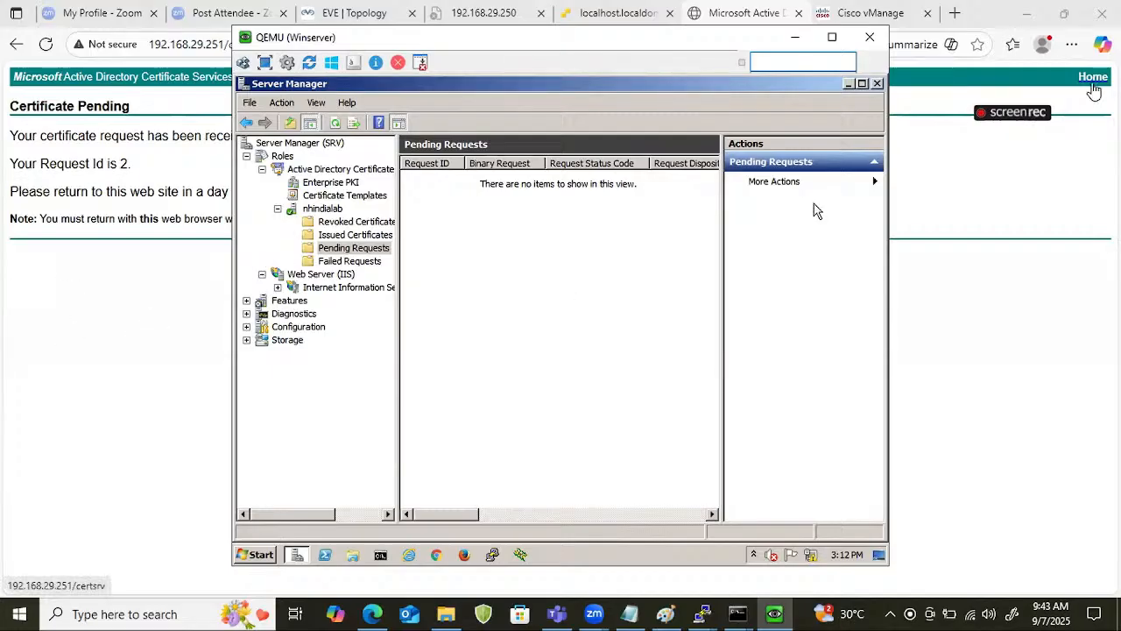
Open the pending saved-request certificate on the certificate services site and download it Base 64 encoded.
click(1092, 77)
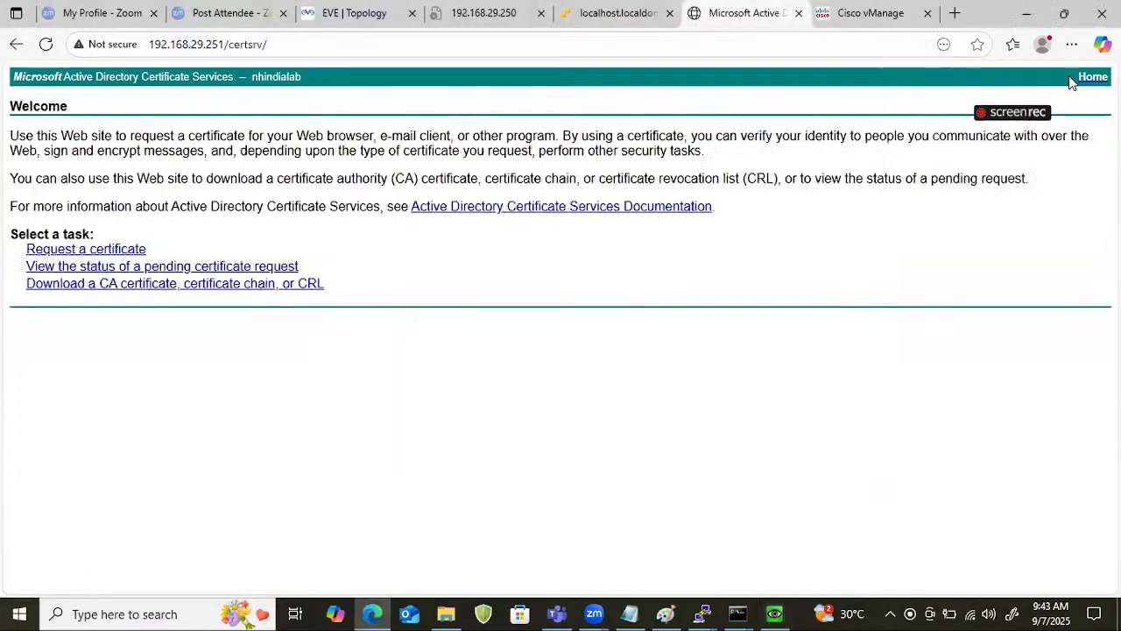
click(91, 270)
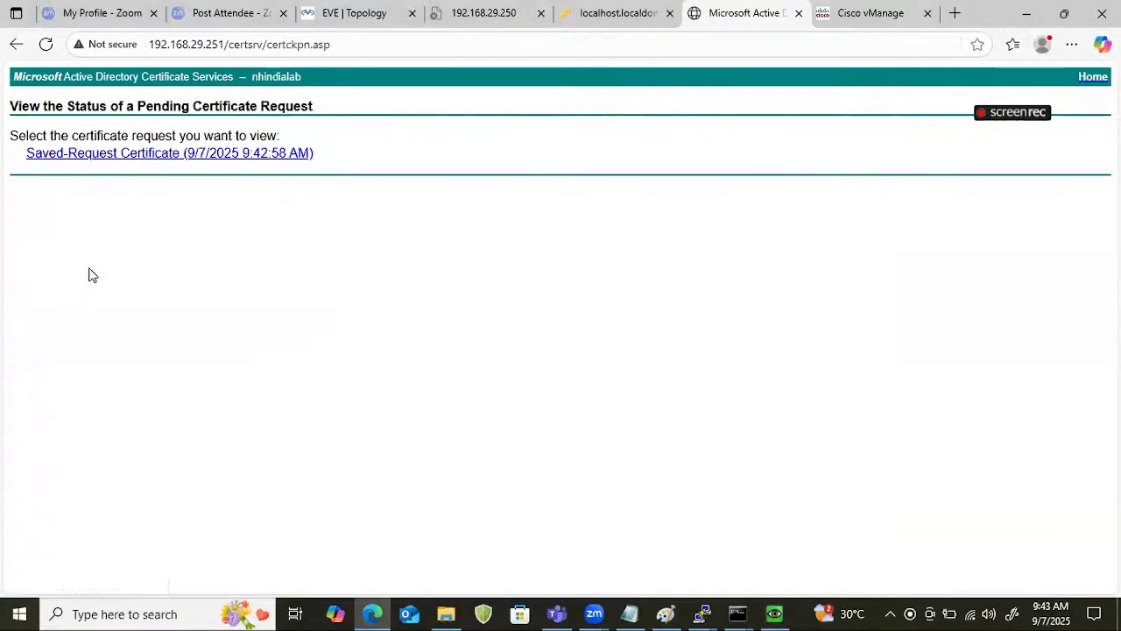
click(183, 160)
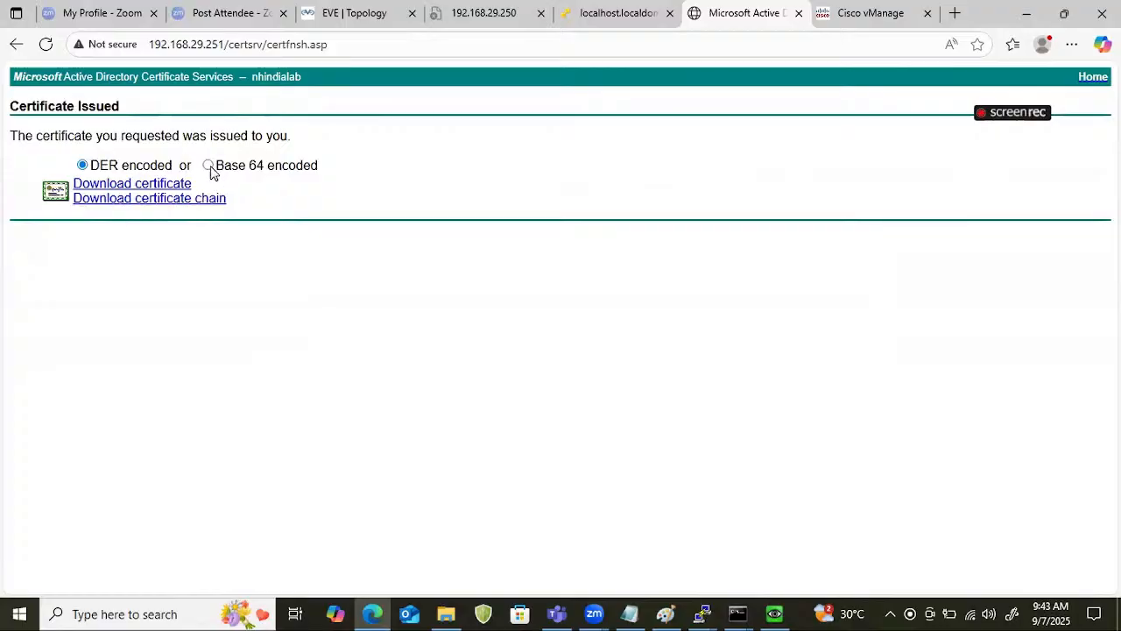
click(210, 168)
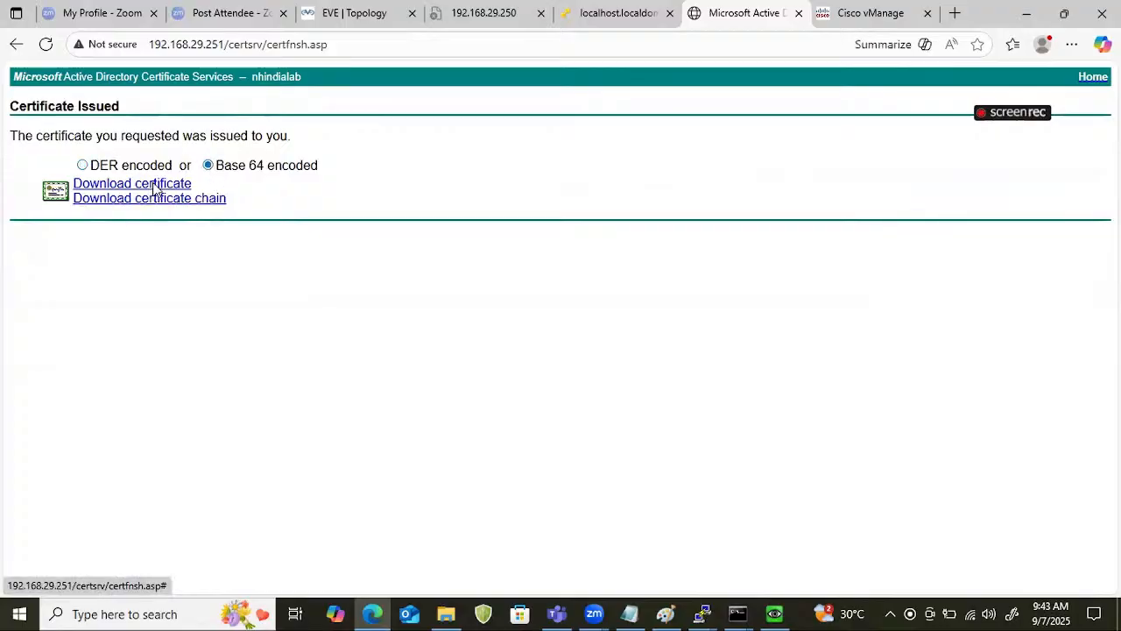
click(154, 188)
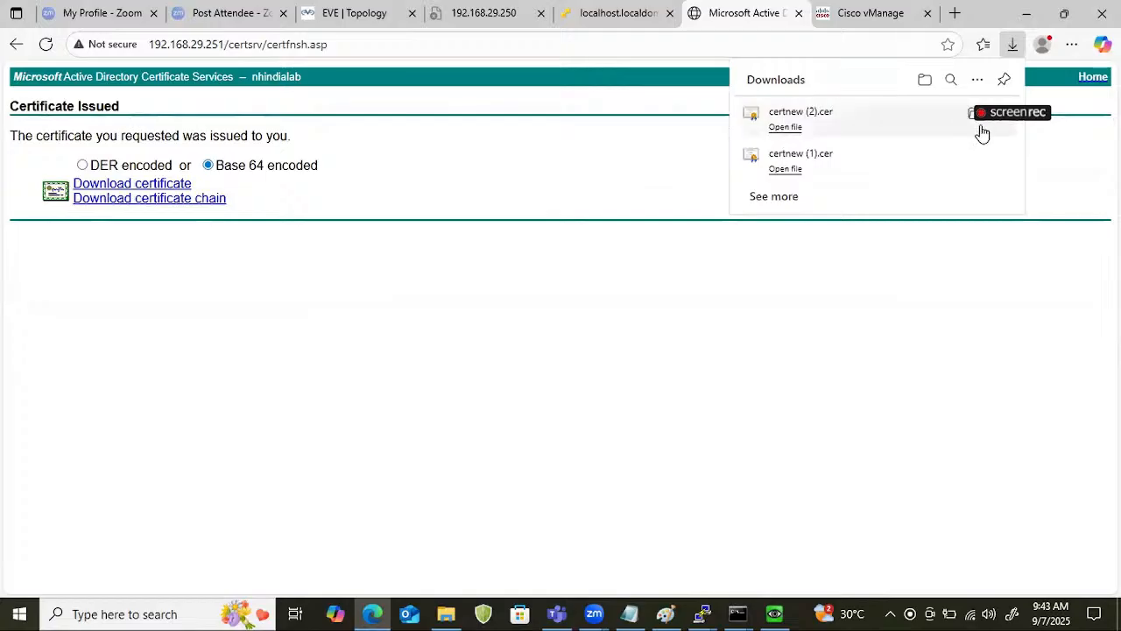
Move the downloaded certnew (2) certificate from Downloads into the weekend_8_AM_SDWAN folder on the Desktop.
click(927, 80)
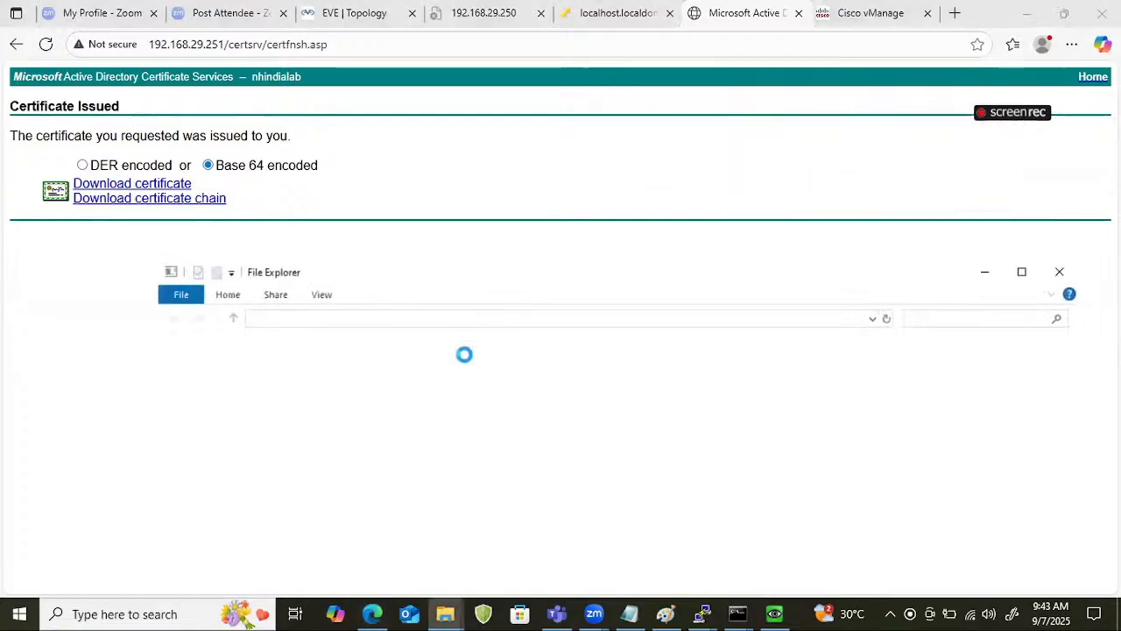
right_click(448, 378)
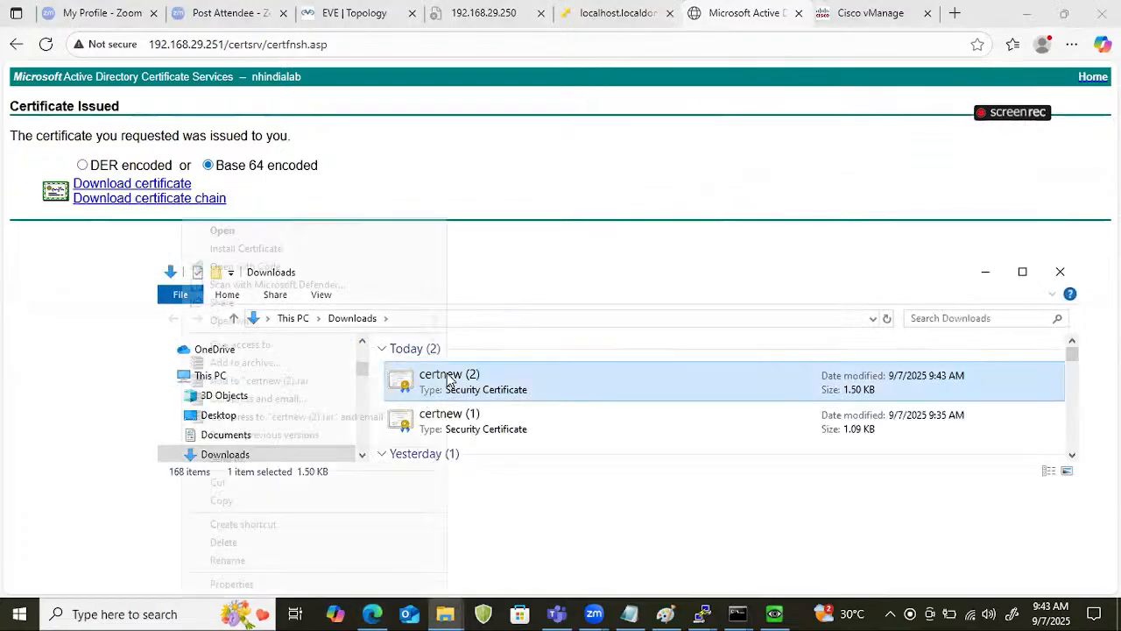
click(219, 481)
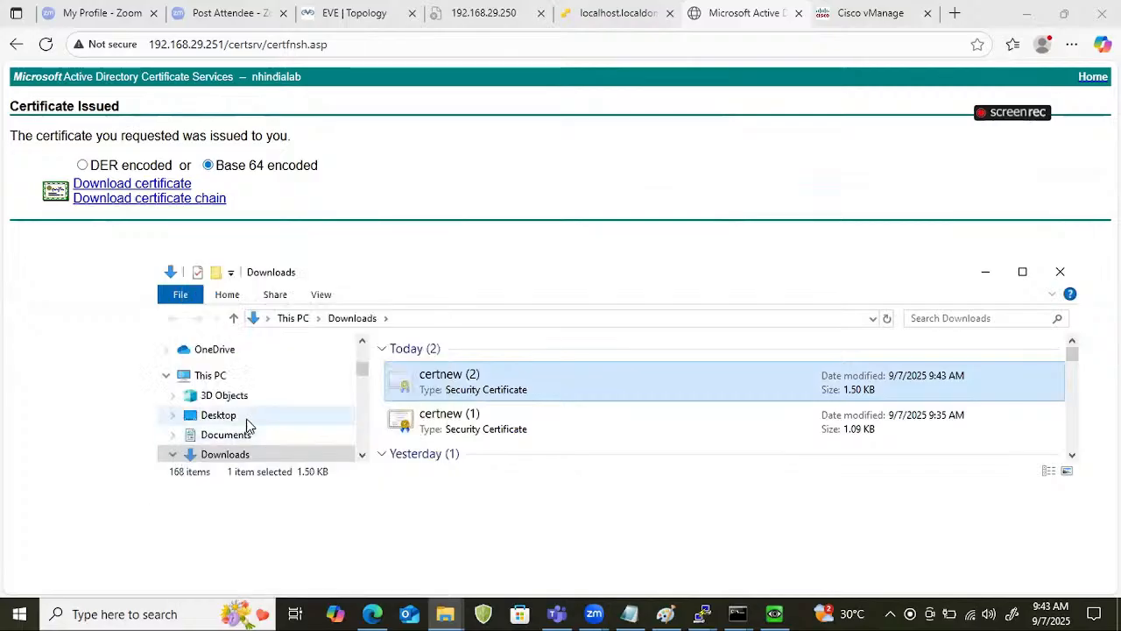
click(229, 415)
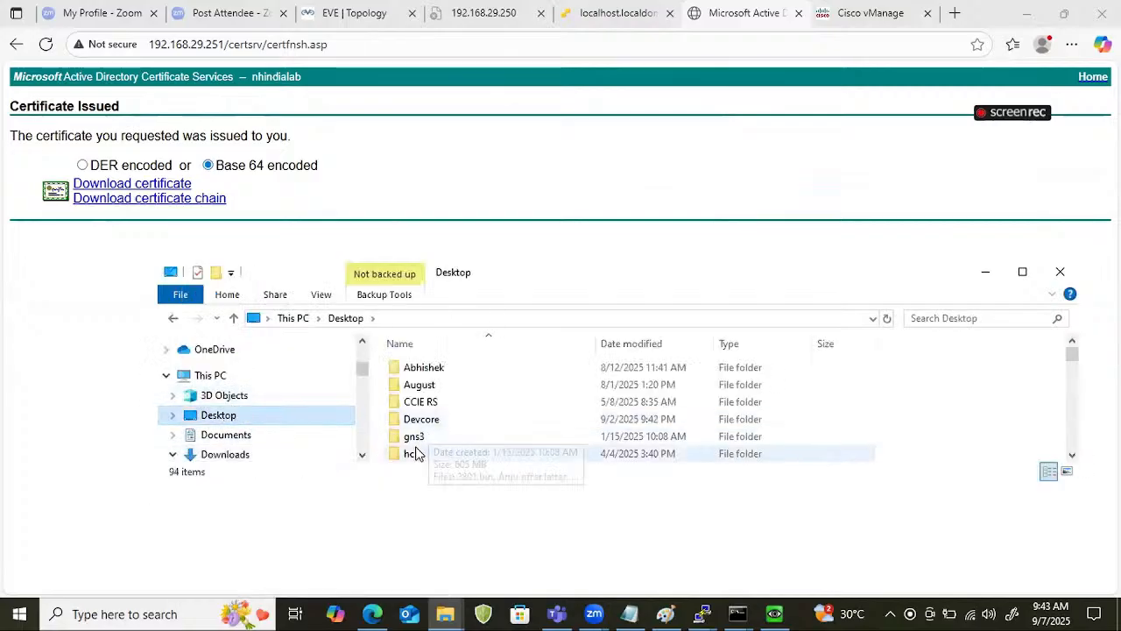
scroll(416, 453, down, 3)
click(454, 402)
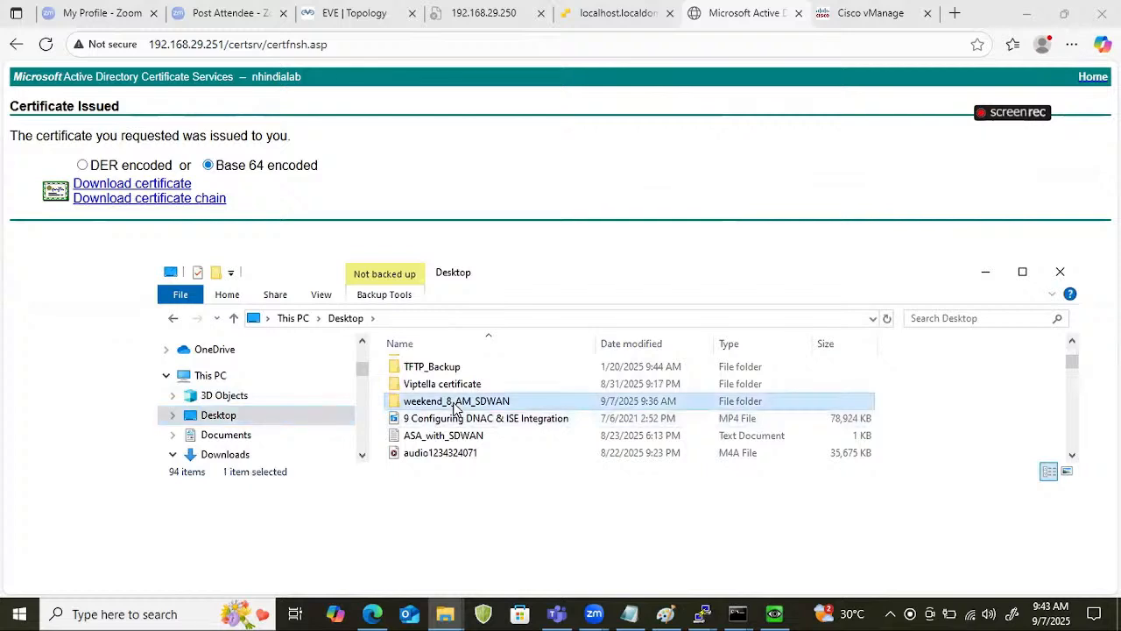
double_click(454, 402)
right_click(436, 419)
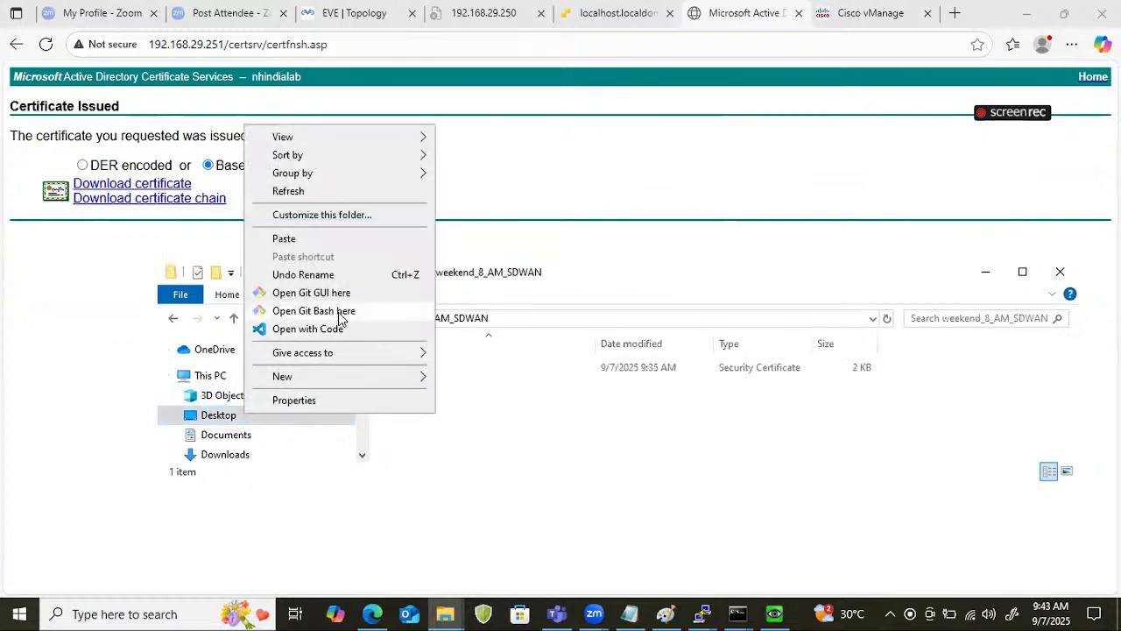
click(286, 239)
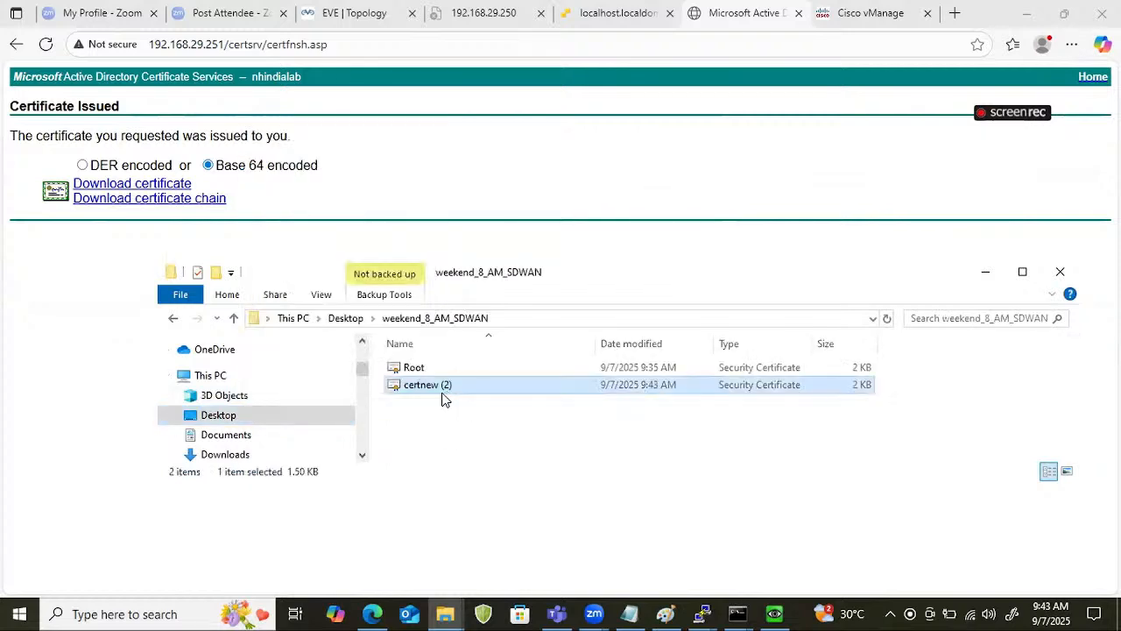
Rename the certnew (2) certificate as Vmanage.
right_click(450, 394)
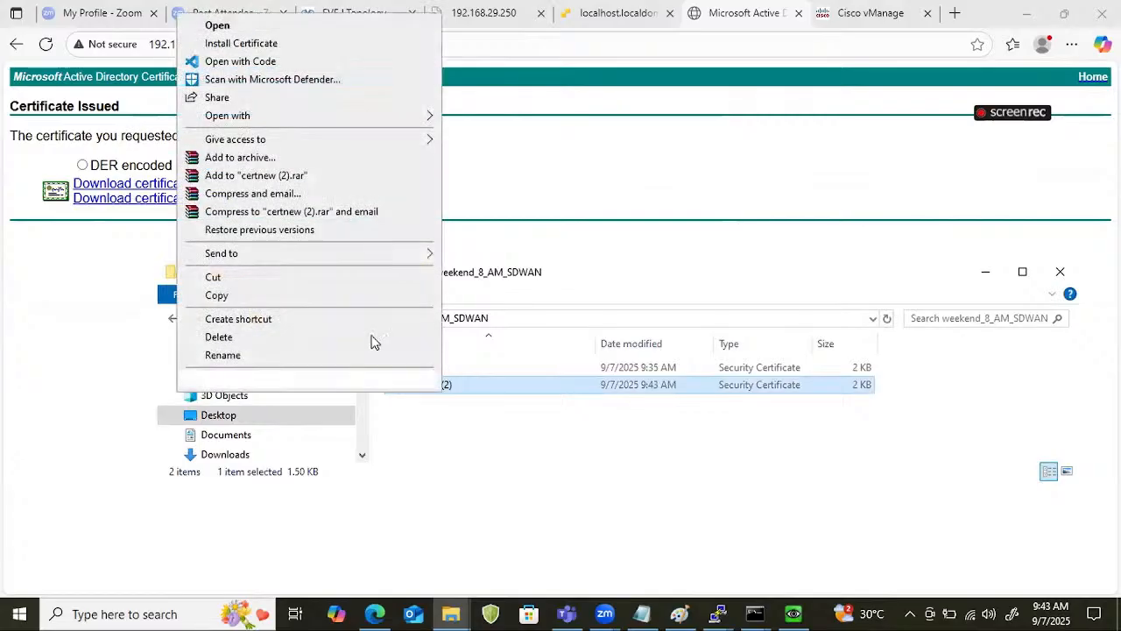
click(258, 355)
text(Vman)
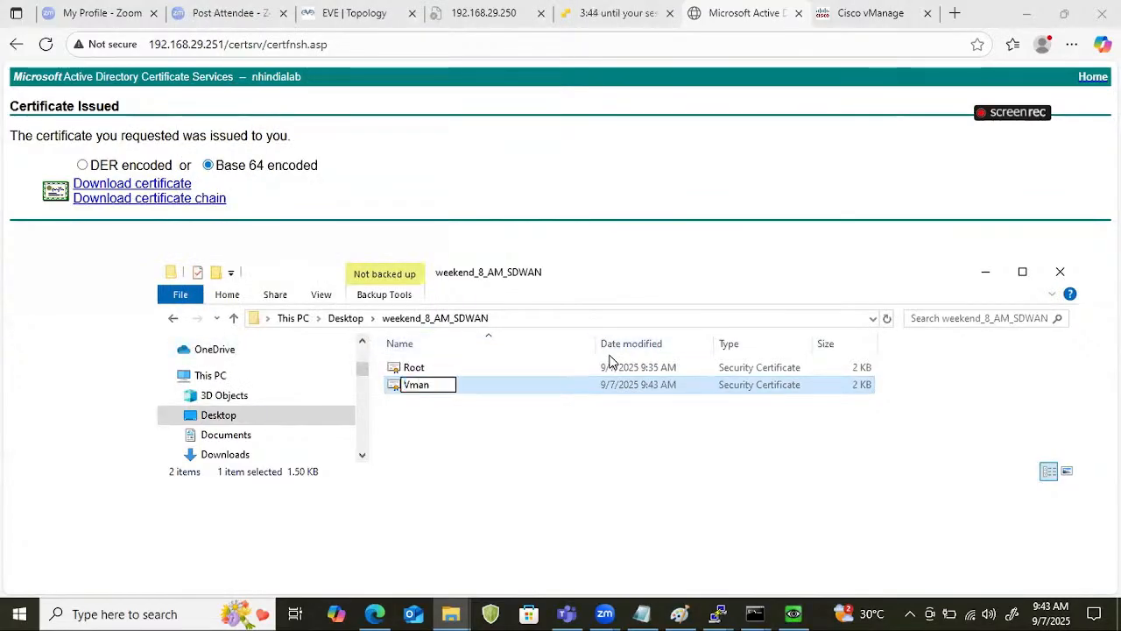
text(age)
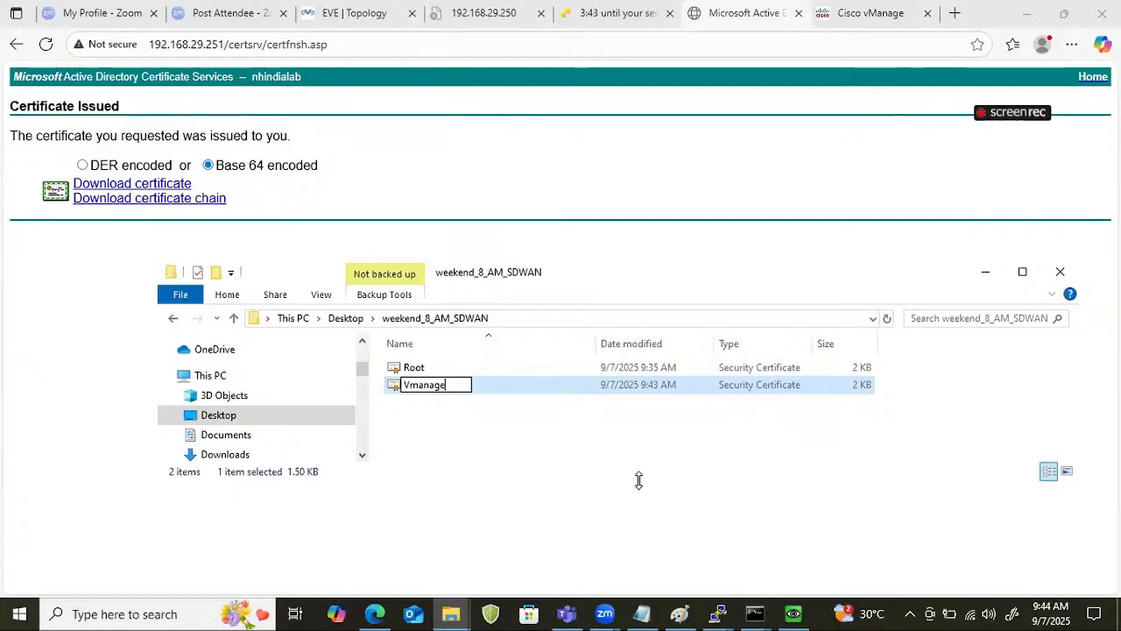
key(Return)
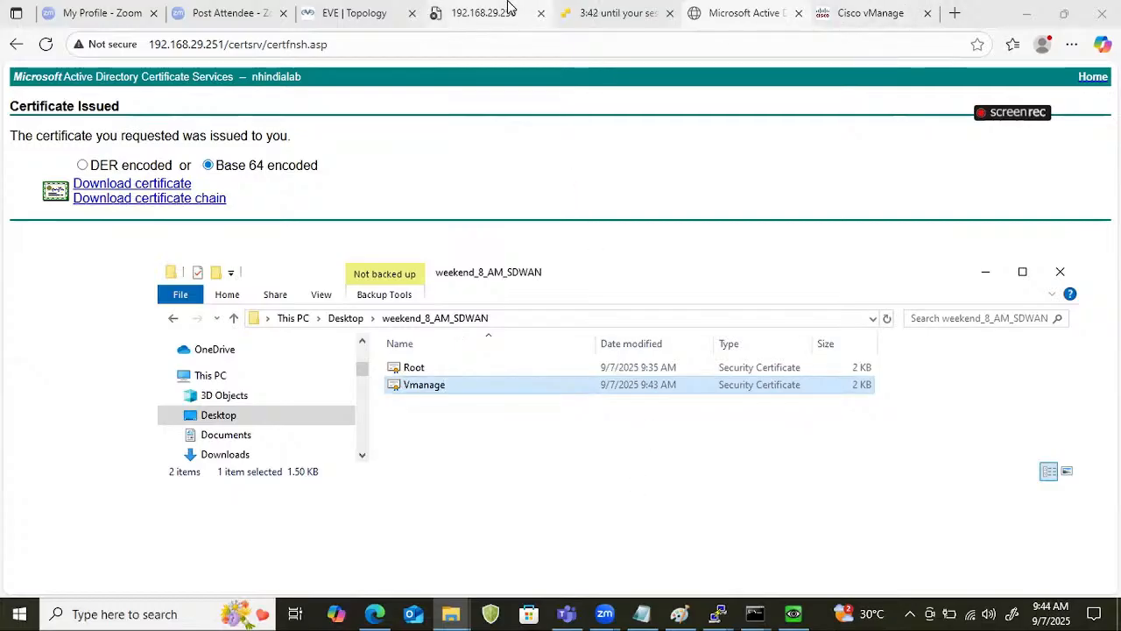
Return to vManage, close the CSR, and install the Vmanage certificate file from the weekend_8_AM_SDWAN folder, showing all file types.
click(840, 13)
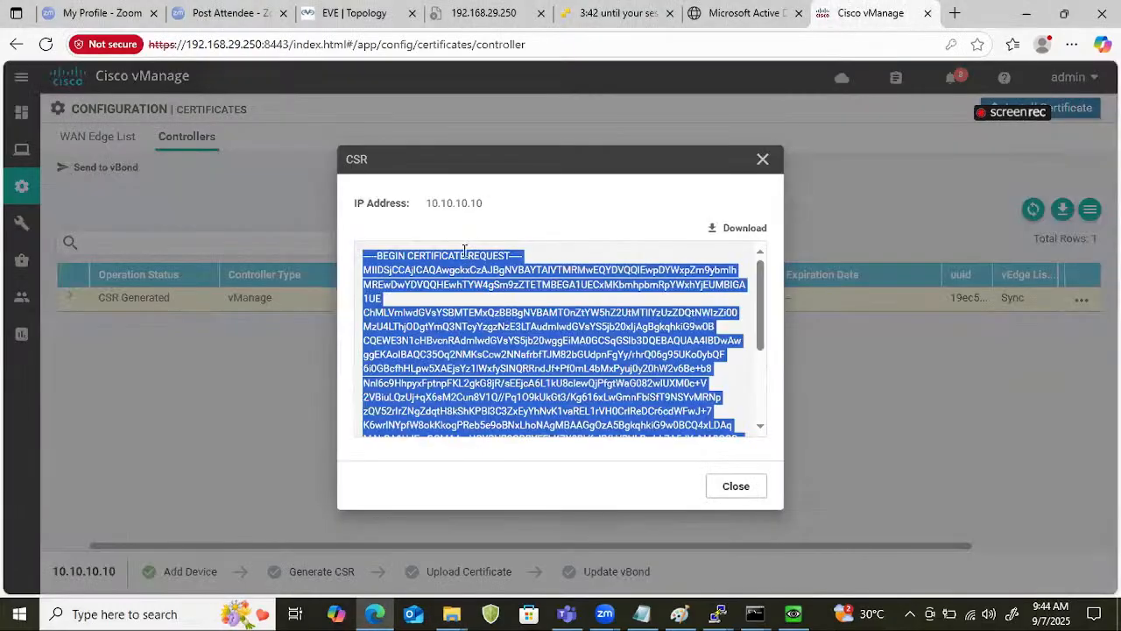
click(762, 160)
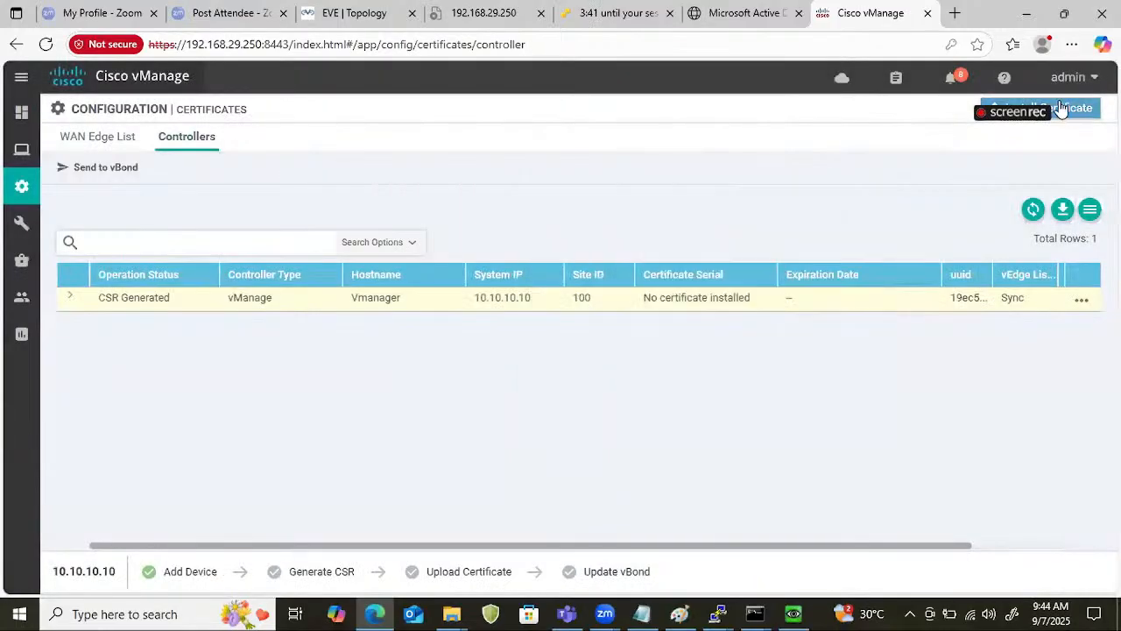
click(1062, 106)
click(723, 211)
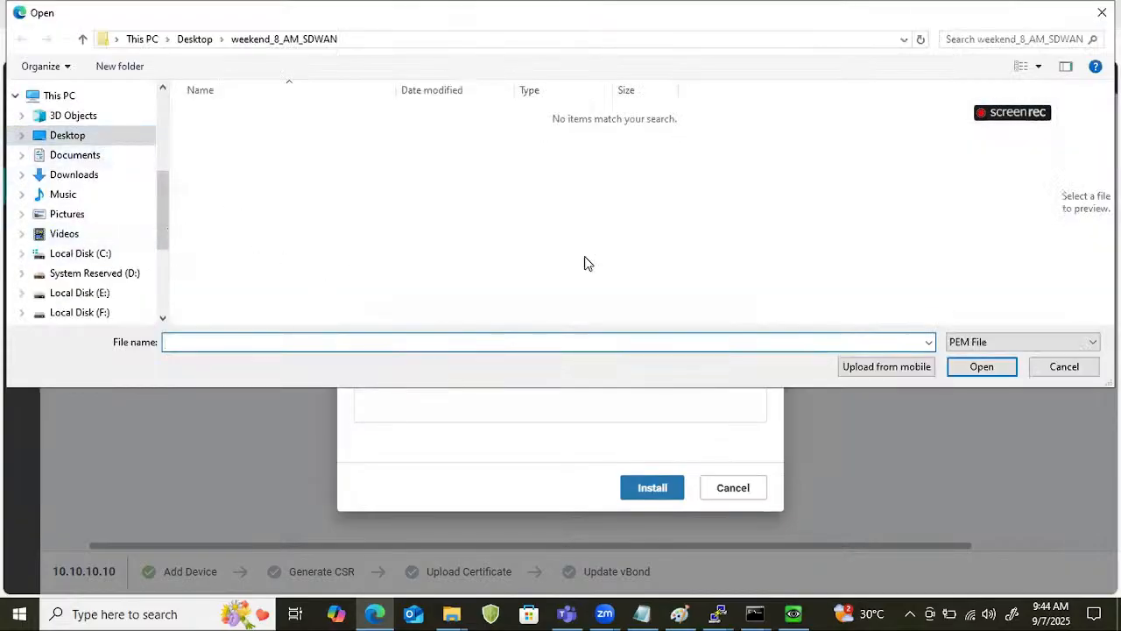
click(959, 341)
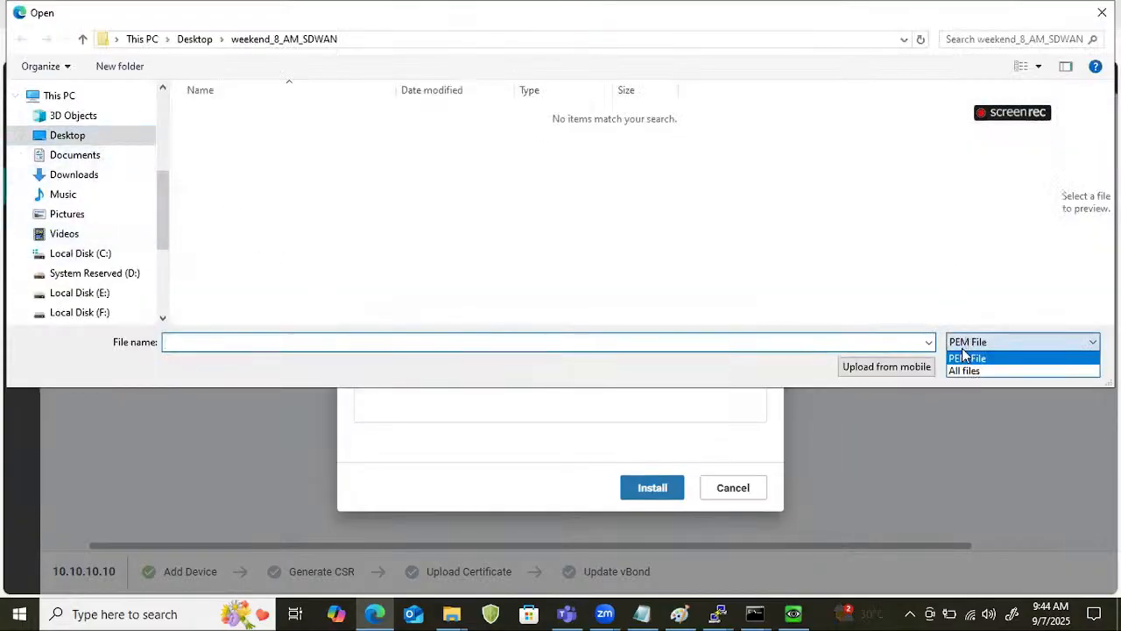
click(961, 370)
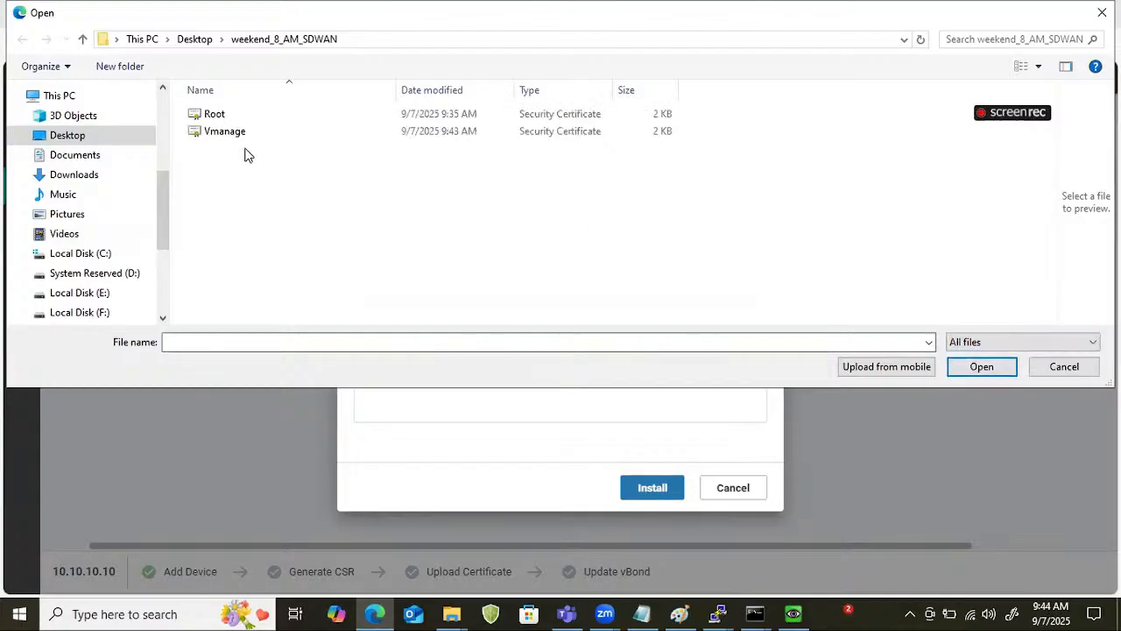
click(230, 136)
click(981, 366)
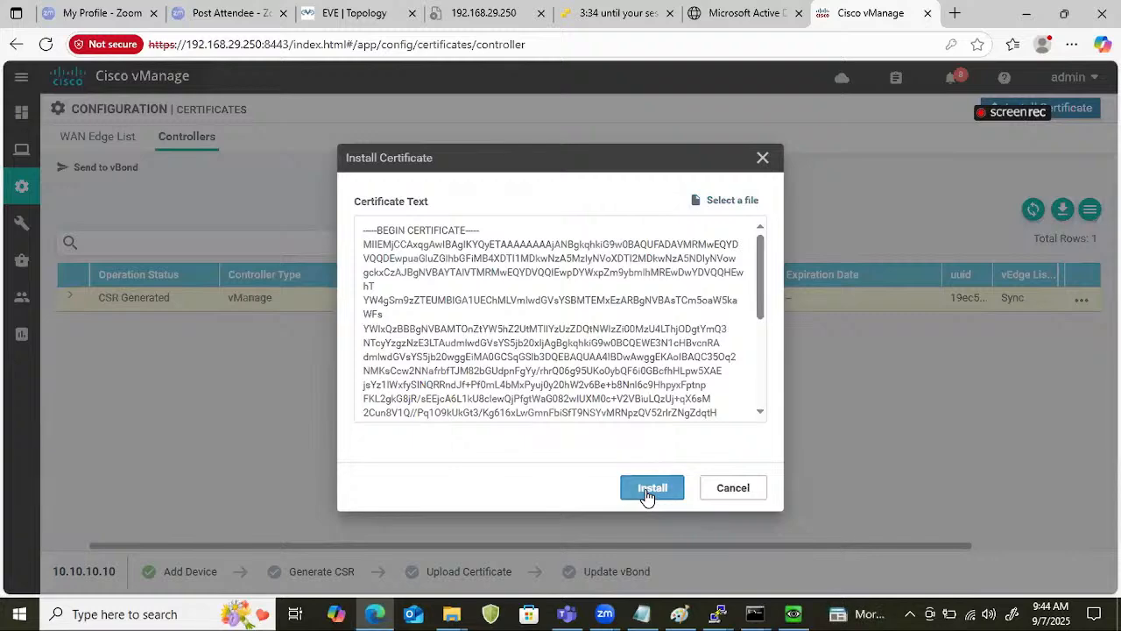
click(648, 491)
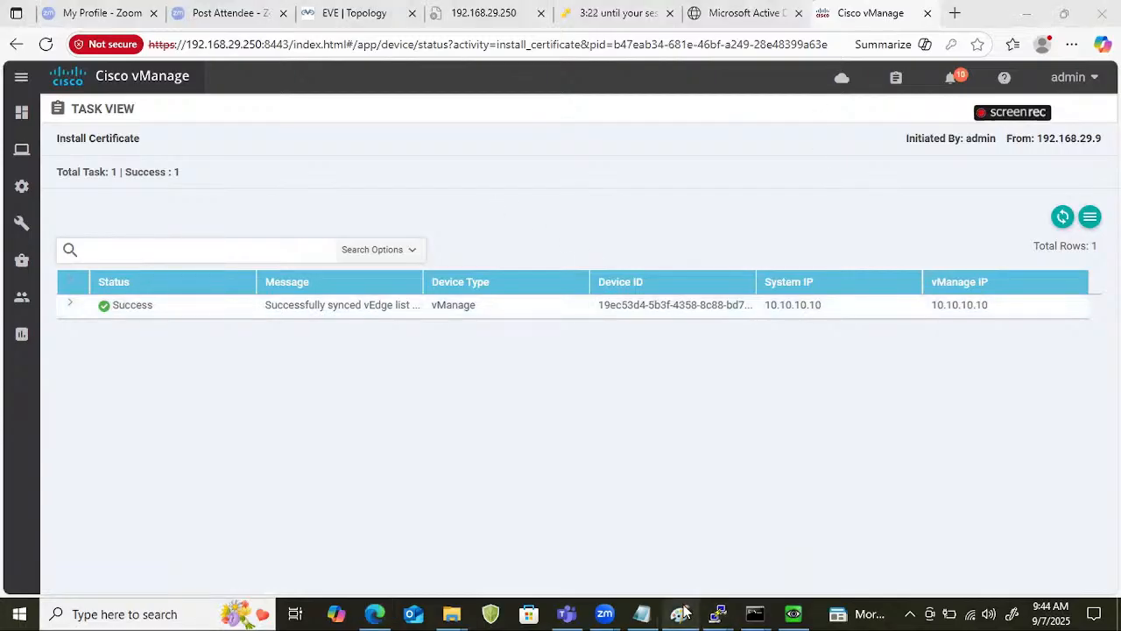
Switch to the EVE topology and handwrite an underlined "Root/ident" note beside the vManager node.
click(374, 16)
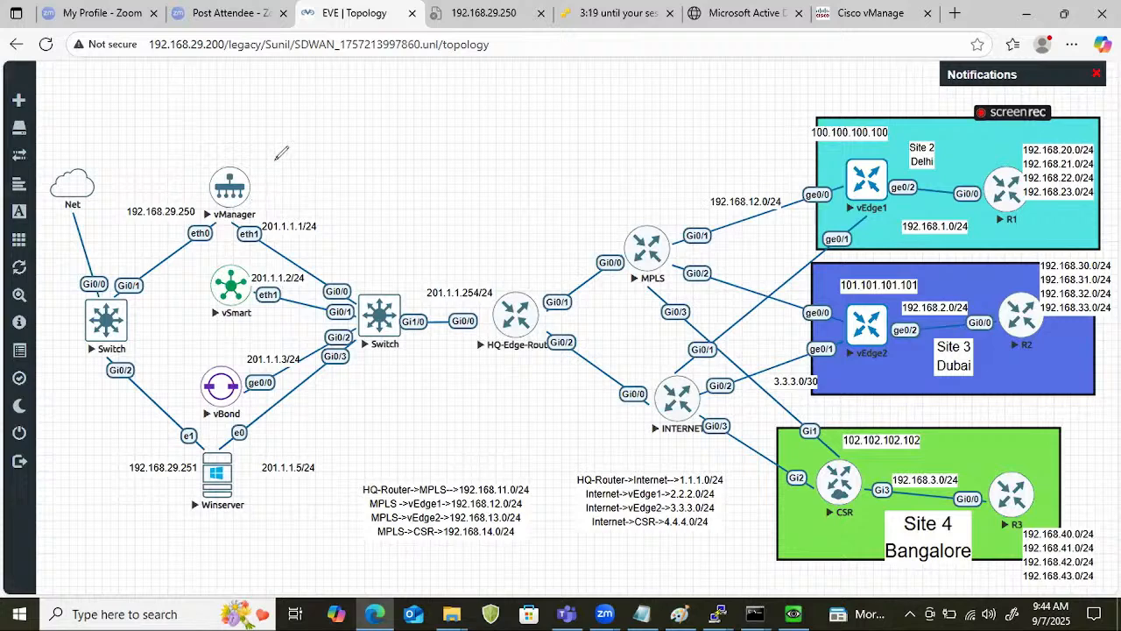
drag(260, 182, 295, 158)
mouse_move(299, 113)
mouse_down()
mouse_move(305, 170)
mouse_move(333, 107)
mouse_move(354, 119)
mouse_move(364, 108)
mouse_up()
drag(295, 172, 331, 150)
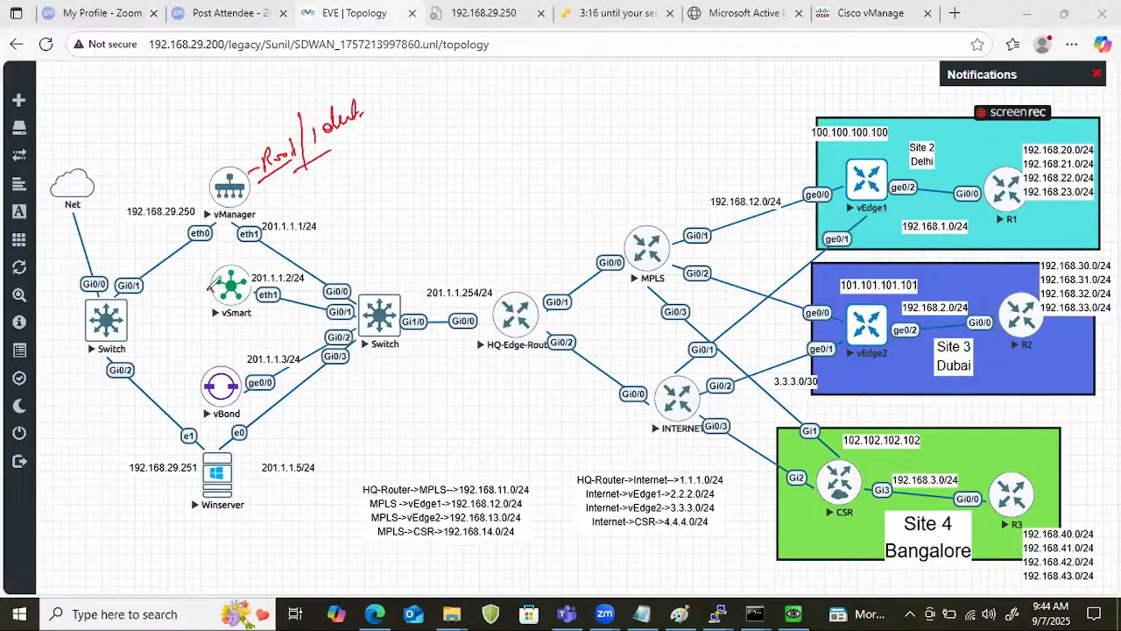
Mark vSmart and vBond on the topology, draw an arrow to vManager, and handwrite an underlined "Root/identity" note nearby.
drag(207, 289, 235, 275)
drag(198, 412, 232, 377)
mouse_move(221, 250)
mouse_down()
mouse_move(207, 298)
mouse_move(245, 269)
mouse_move(261, 186)
mouse_move(261, 207)
mouse_up()
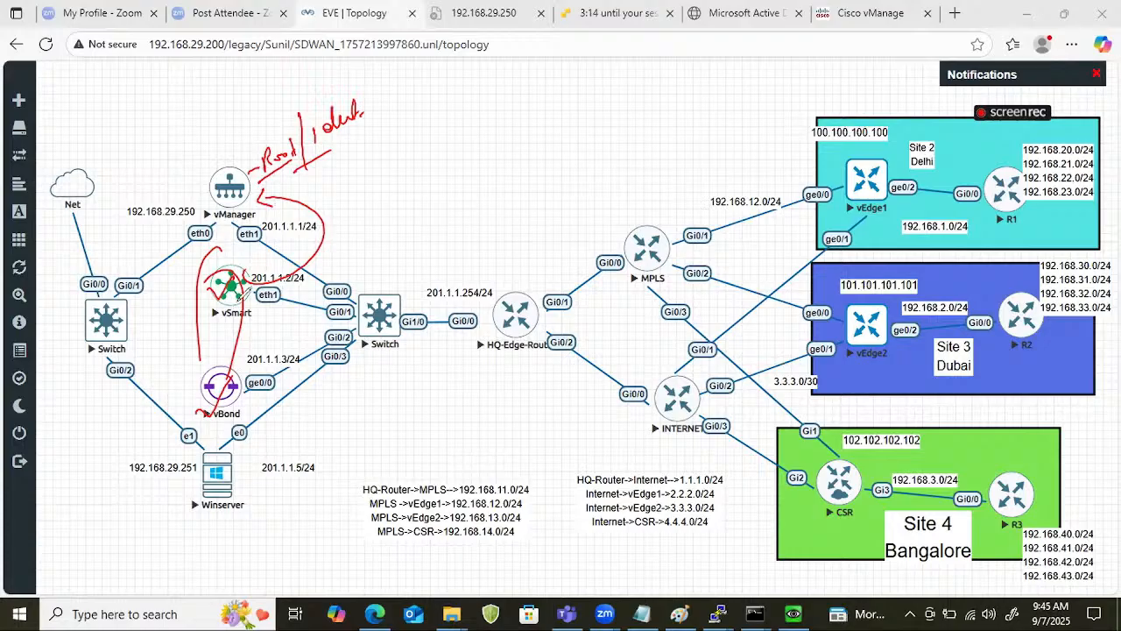
drag(229, 300, 249, 296)
drag(213, 402, 240, 378)
mouse_move(340, 249)
mouse_down()
mouse_move(354, 254)
mouse_move(390, 219)
mouse_move(368, 258)
mouse_up()
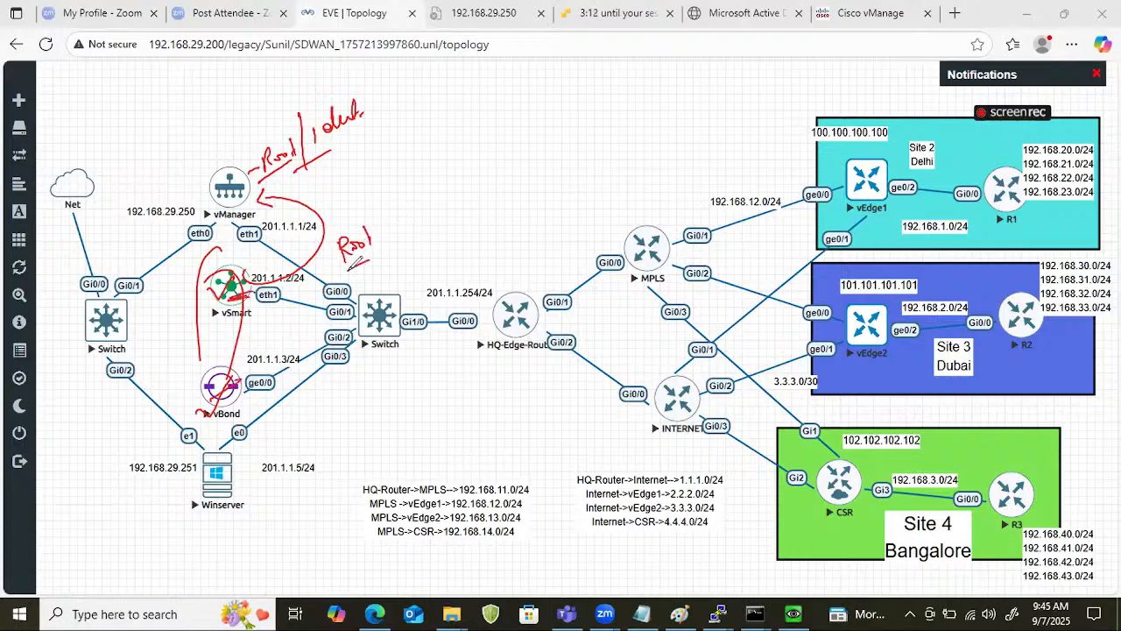
drag(375, 199, 392, 248)
mouse_move(395, 209)
mouse_down()
mouse_move(399, 228)
mouse_move(470, 161)
mouse_move(464, 188)
mouse_up()
drag(356, 282, 441, 224)
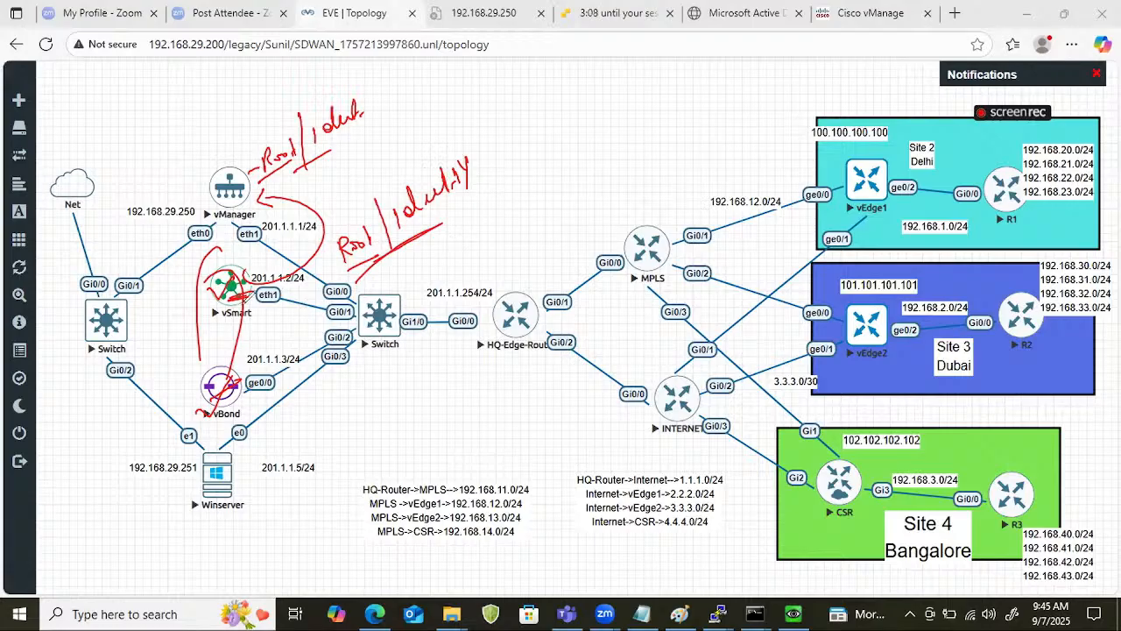
Circle vSmart and vManager, draw an arrow from vManager, handwrite an underlined "Root" note, and link vManager to vSmart and vBond.
drag(240, 260, 250, 265)
mouse_move(217, 175)
mouse_down()
mouse_move(245, 167)
mouse_move(233, 219)
mouse_up()
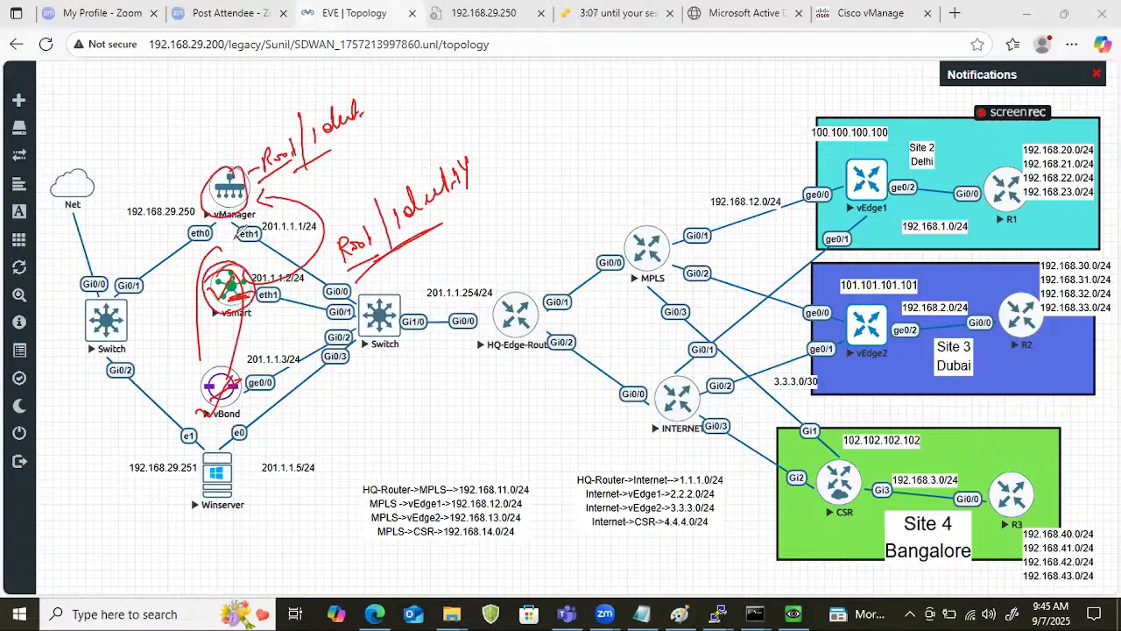
mouse_move(232, 171)
mouse_down()
mouse_move(189, 107)
mouse_move(206, 131)
mouse_up()
mouse_move(103, 112)
mouse_down()
mouse_move(112, 137)
mouse_move(131, 104)
mouse_move(140, 109)
mouse_up()
drag(131, 100, 145, 95)
drag(96, 147, 114, 136)
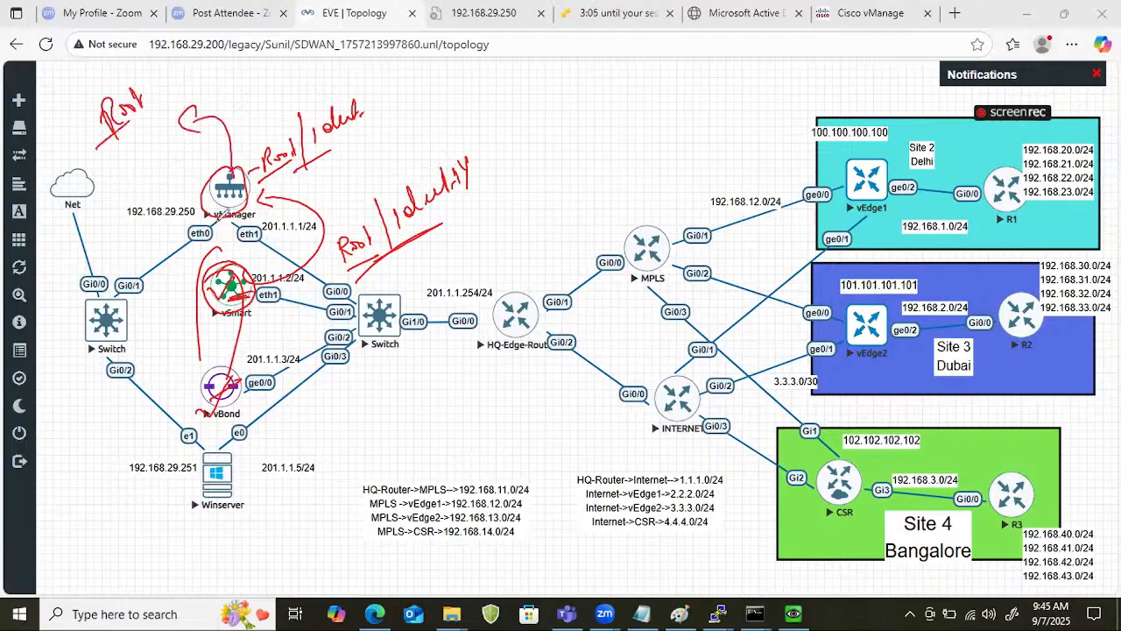
mouse_move(226, 216)
mouse_down()
mouse_move(276, 262)
mouse_move(234, 372)
mouse_up()
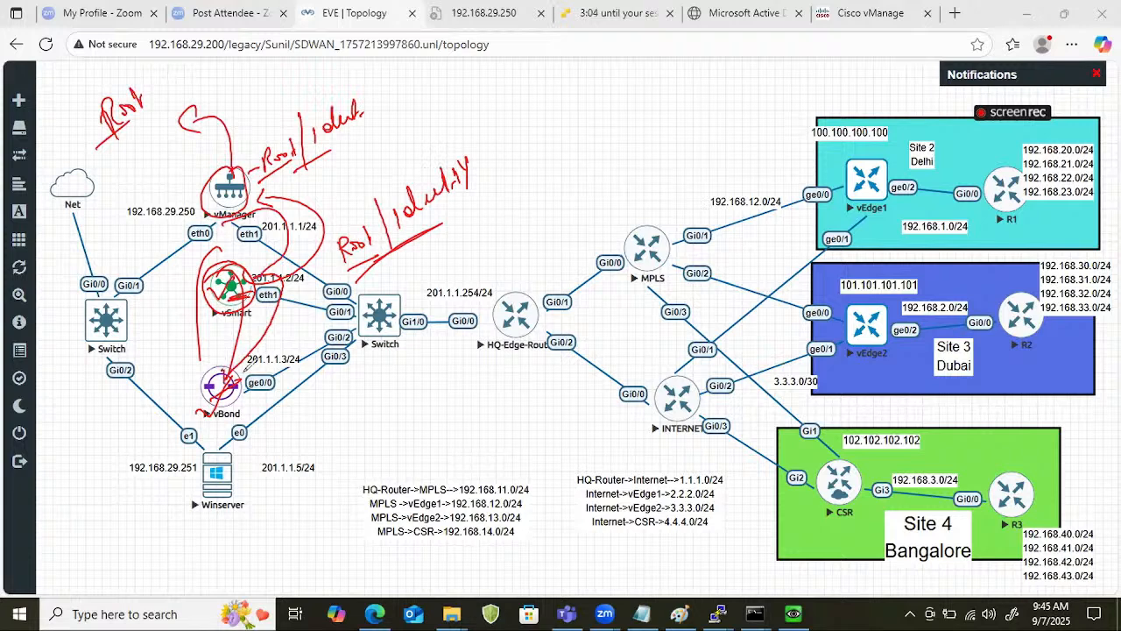
mouse_move(229, 313)
mouse_down()
mouse_move(207, 329)
mouse_move(251, 319)
mouse_up()
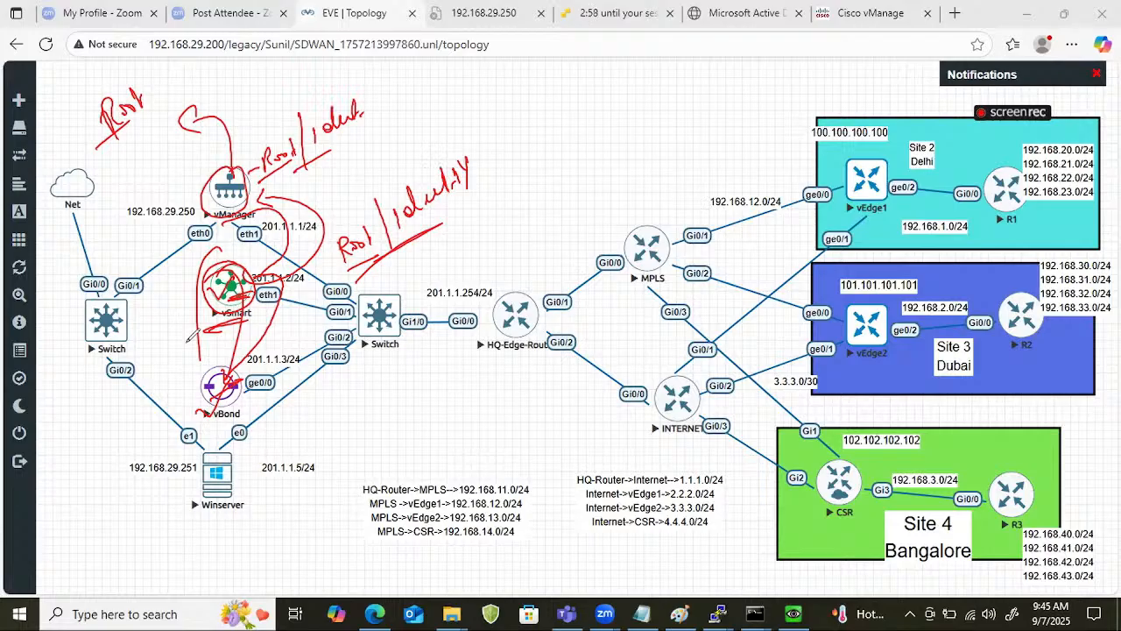
Clear the handwritten annotations from the EVE topology, switch to vManage, and show the controllers in the device configuration.
drag(173, 300, 209, 291)
click(1075, 440)
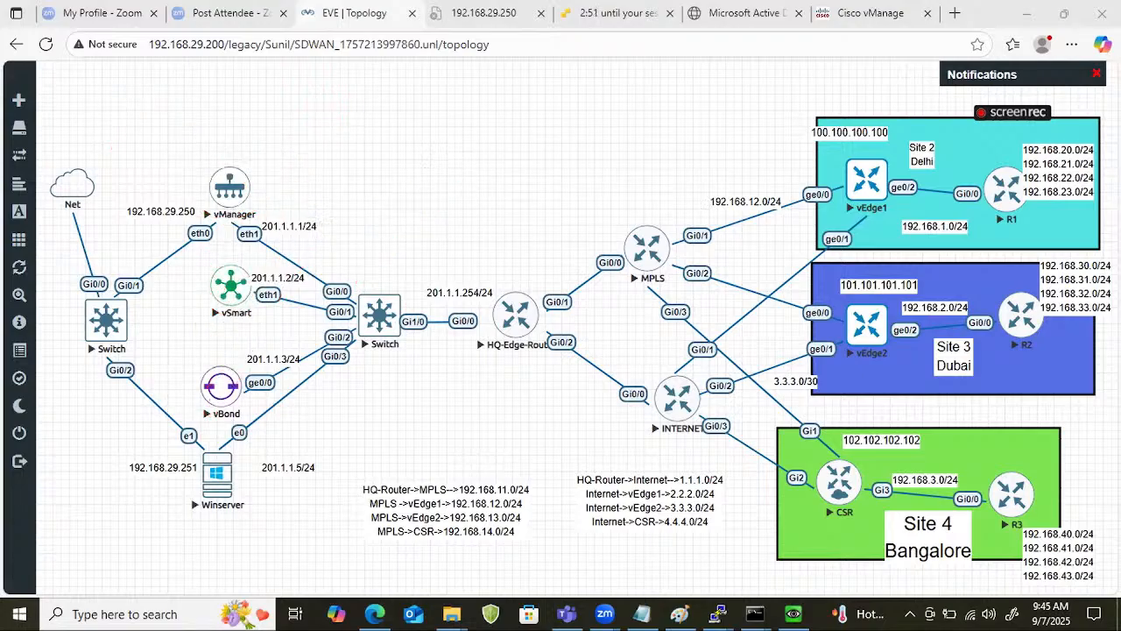
click(863, 13)
mouse_move(16, 167)
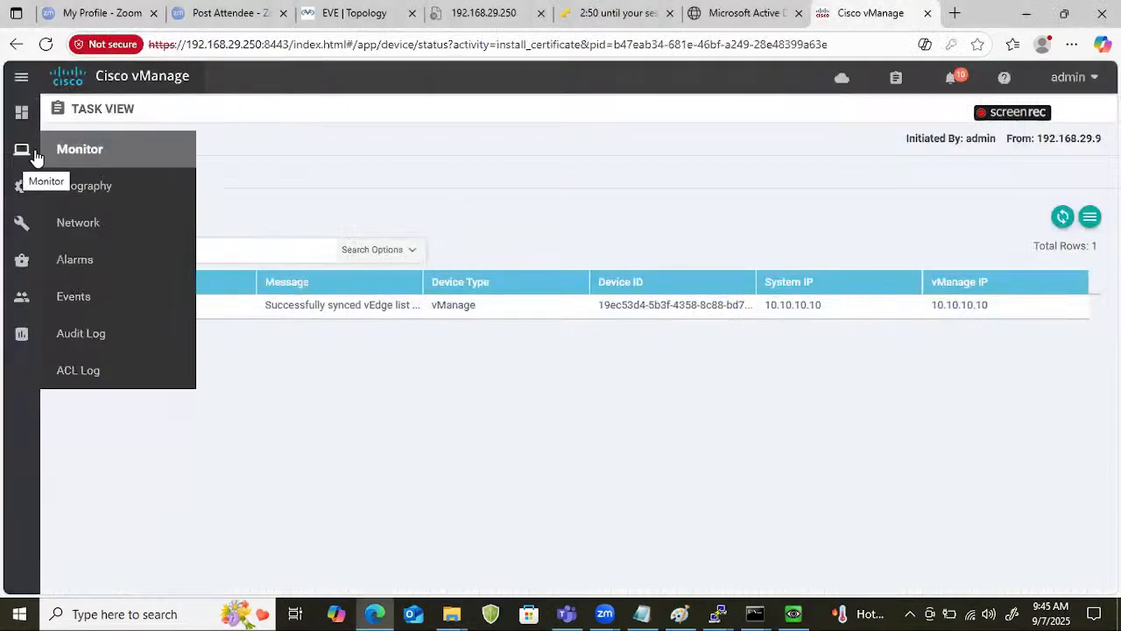
click(68, 220)
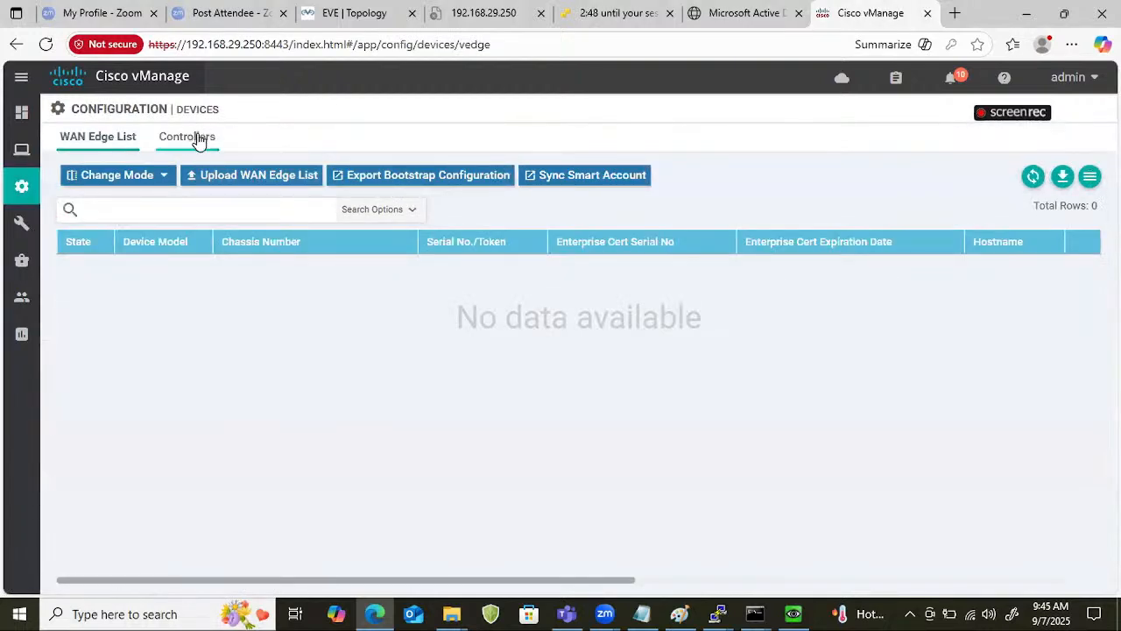
click(200, 139)
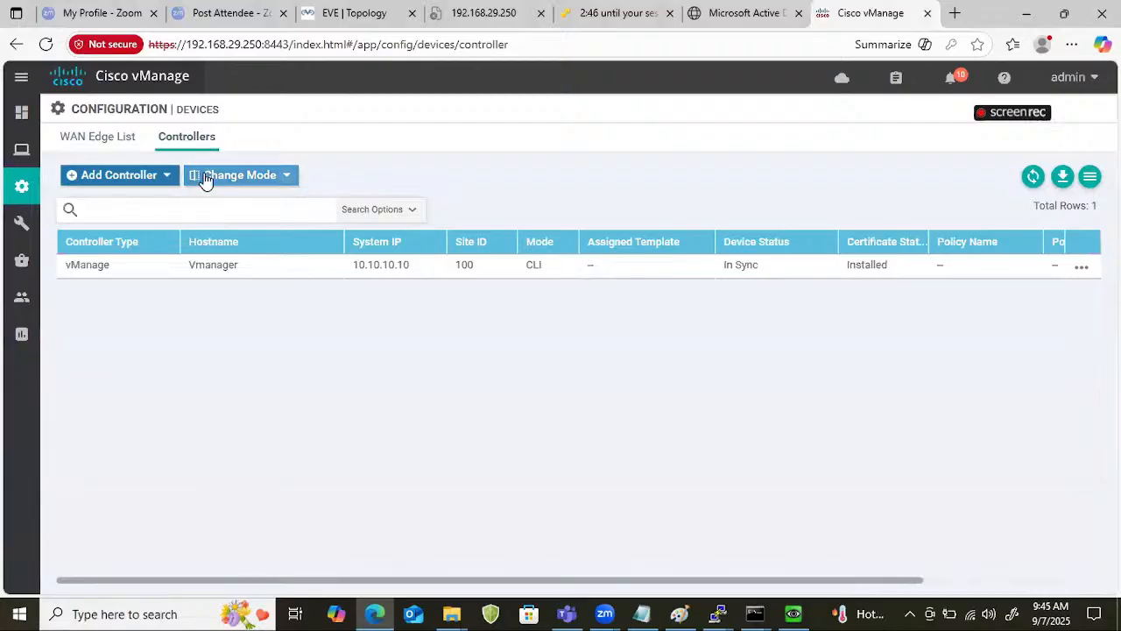
Start adding a vBond controller with management IP 201.1.1.3, enter the admin username, and fill in the account password.
click(160, 182)
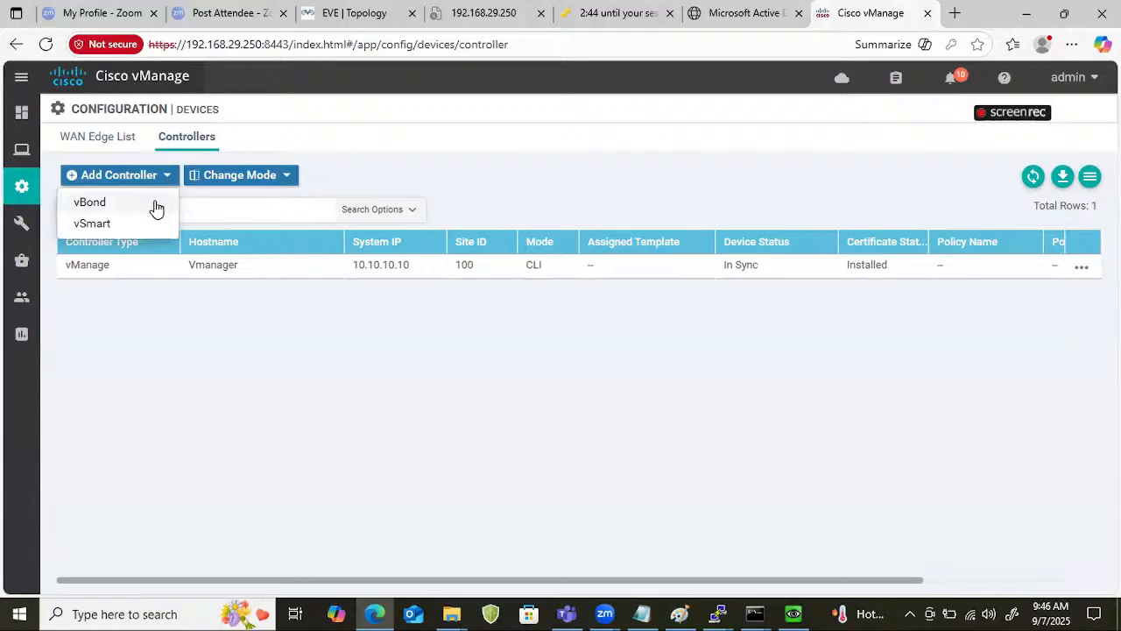
click(156, 207)
click(480, 243)
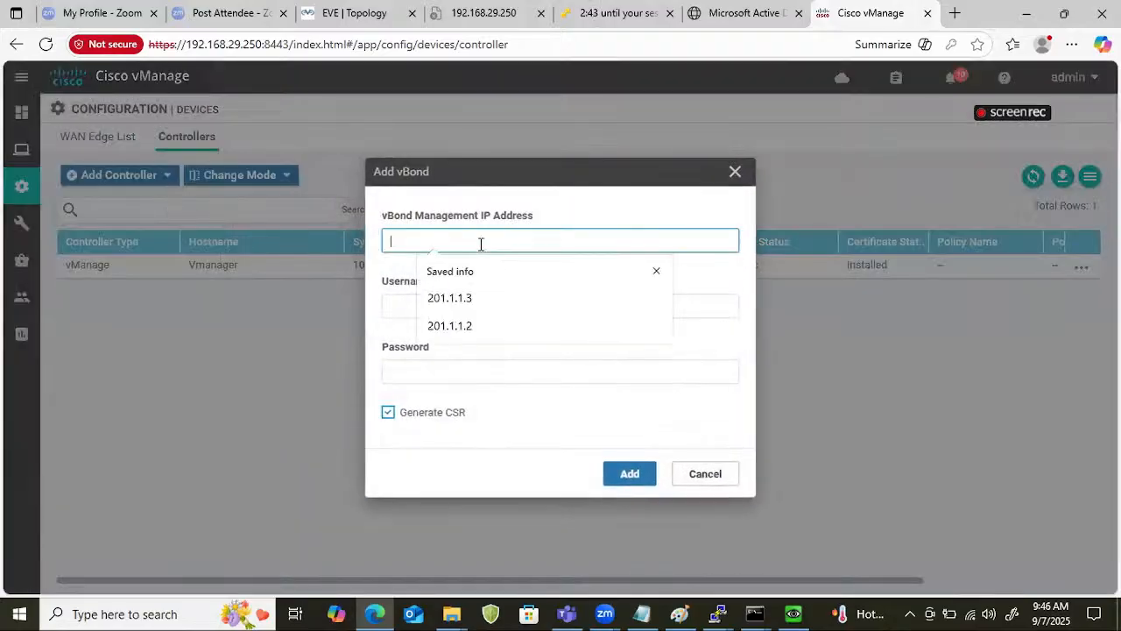
click(462, 298)
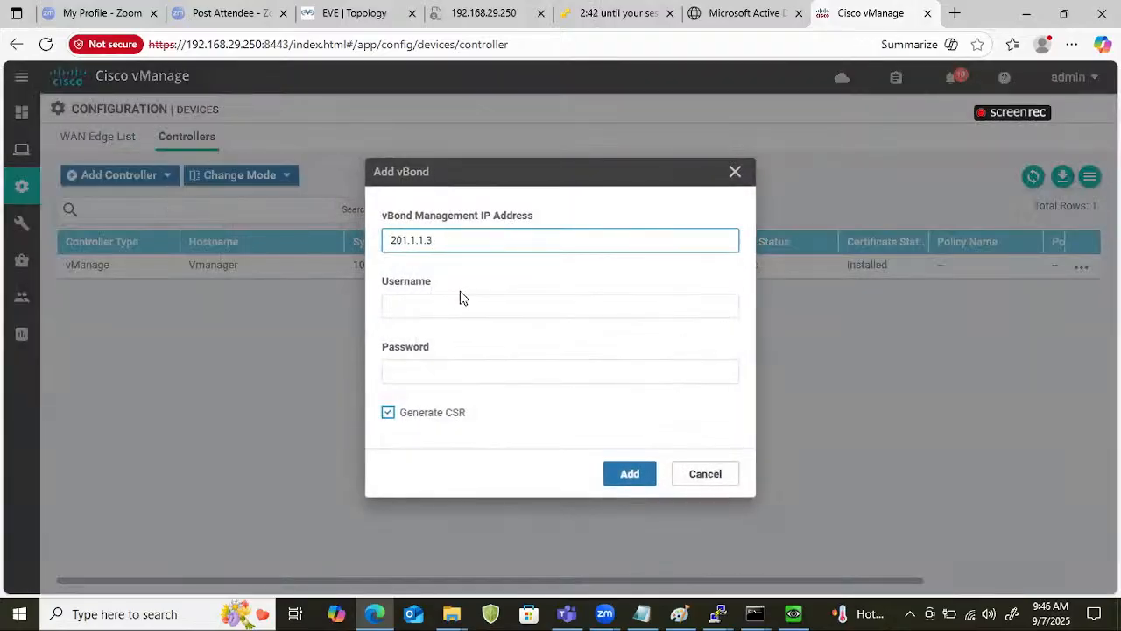
click(461, 305)
text(a)
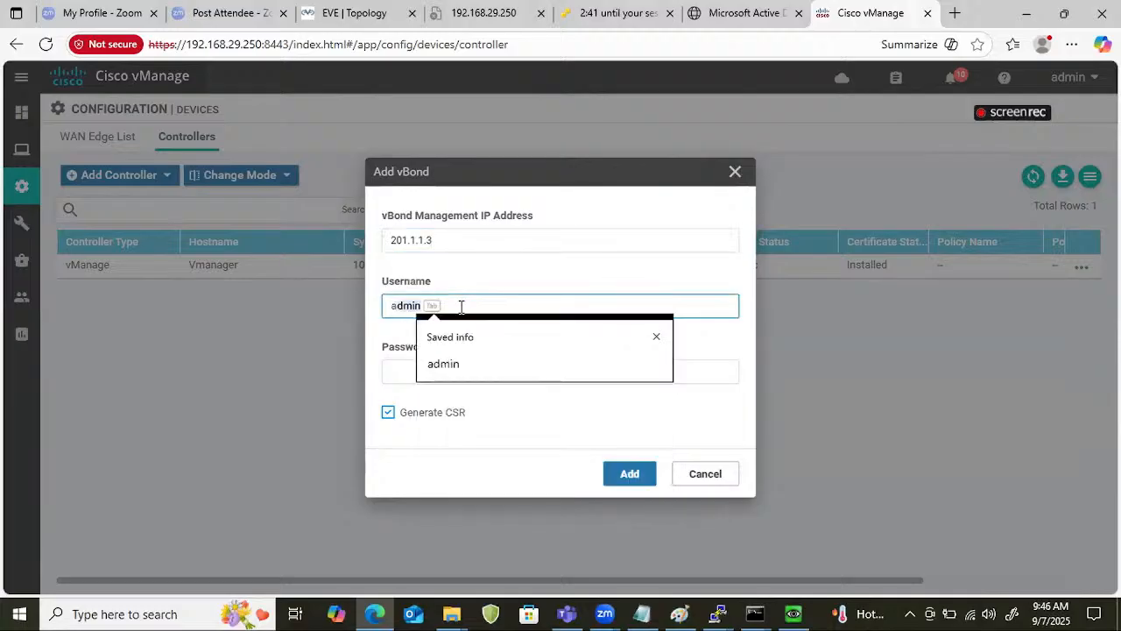
text(dmin)
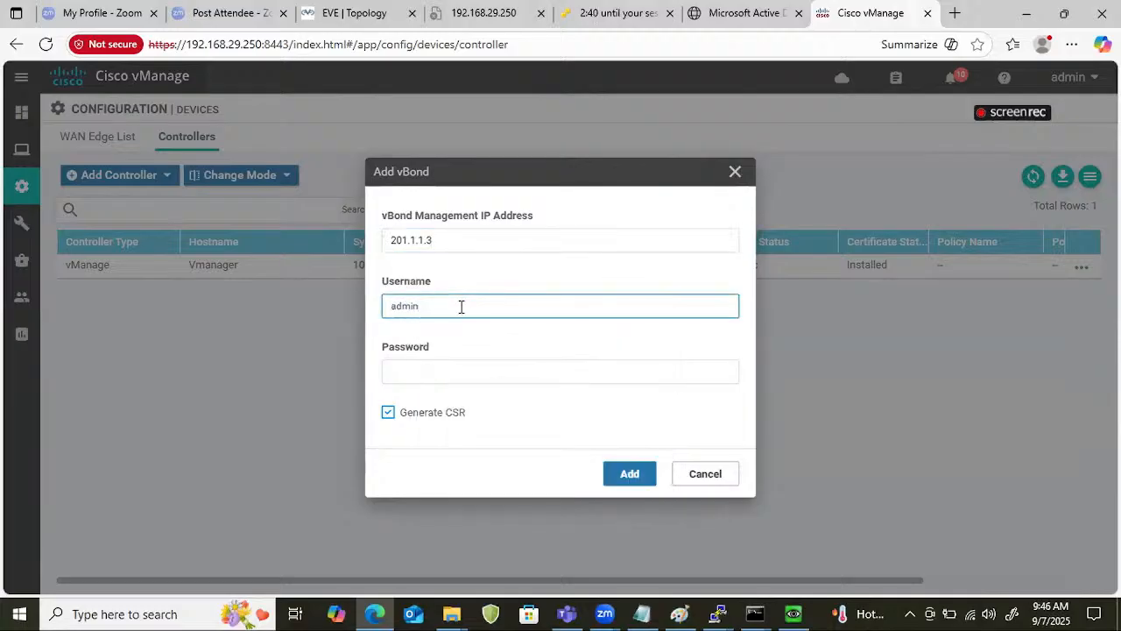
click(460, 373)
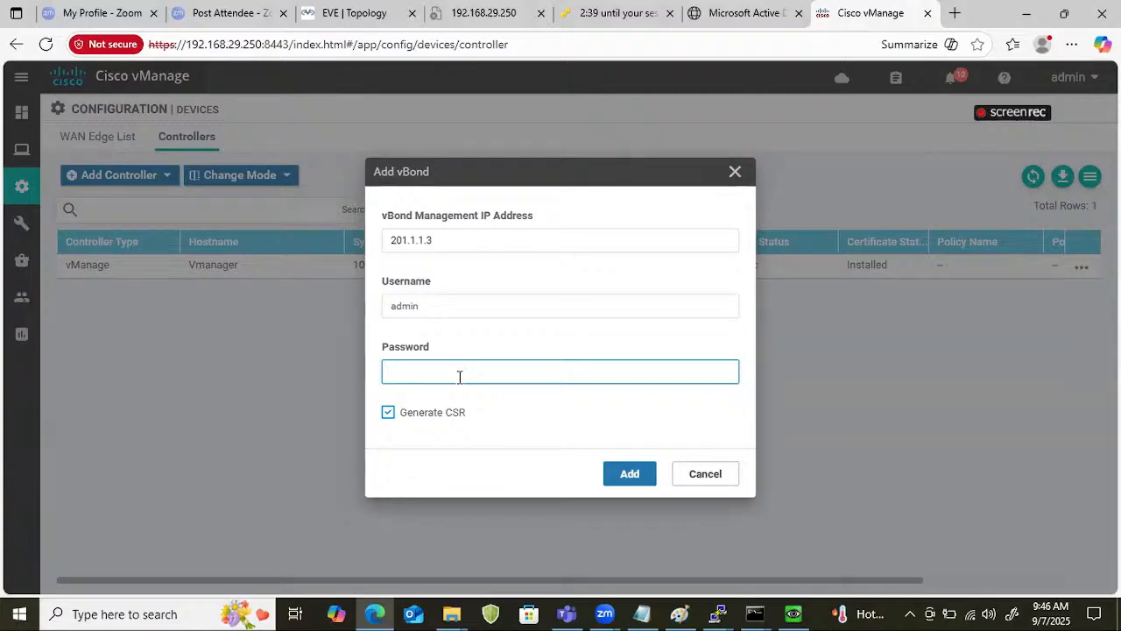
text(a)
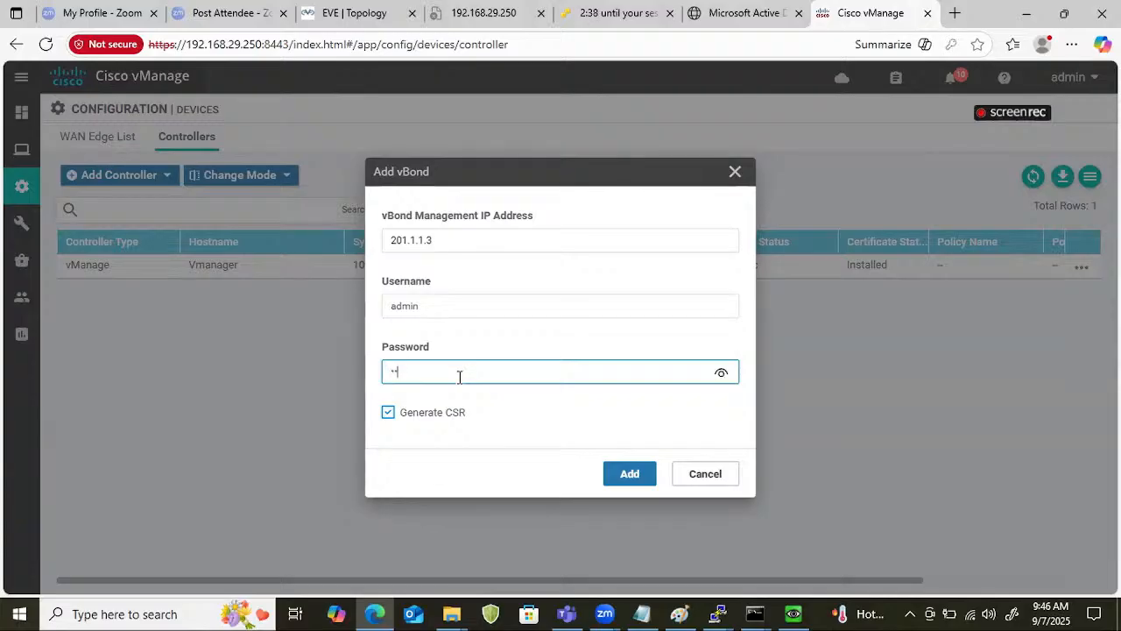
key(BackSpace)
text(admin)
Switch to the vBond console and list the available options of the show certificate command.
click(714, 613)
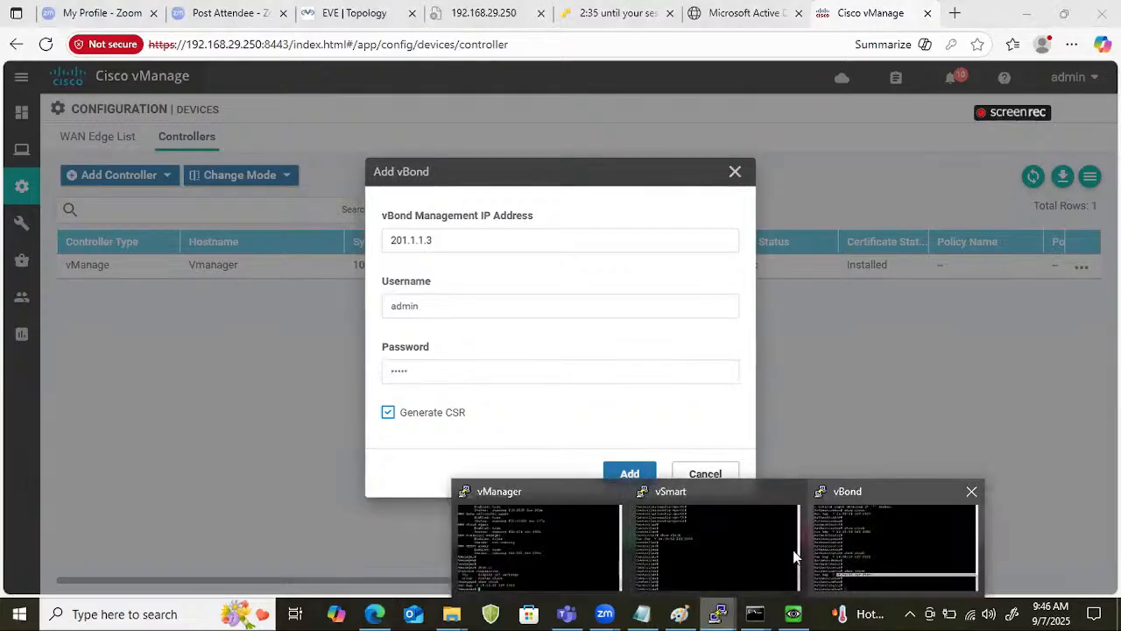
click(799, 552)
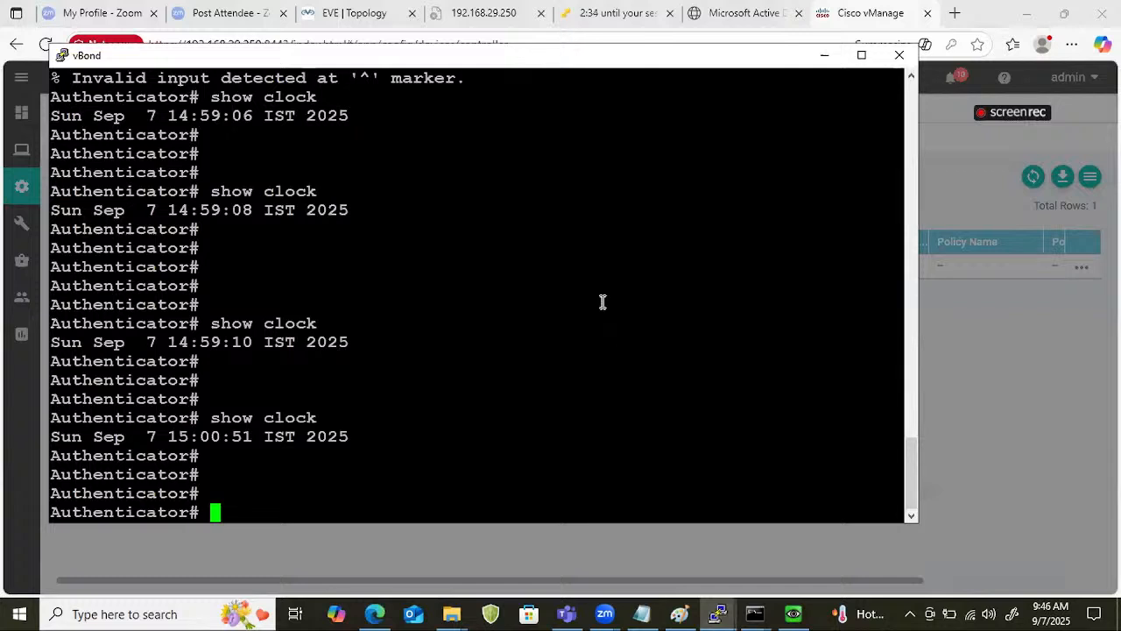
text(show roo)
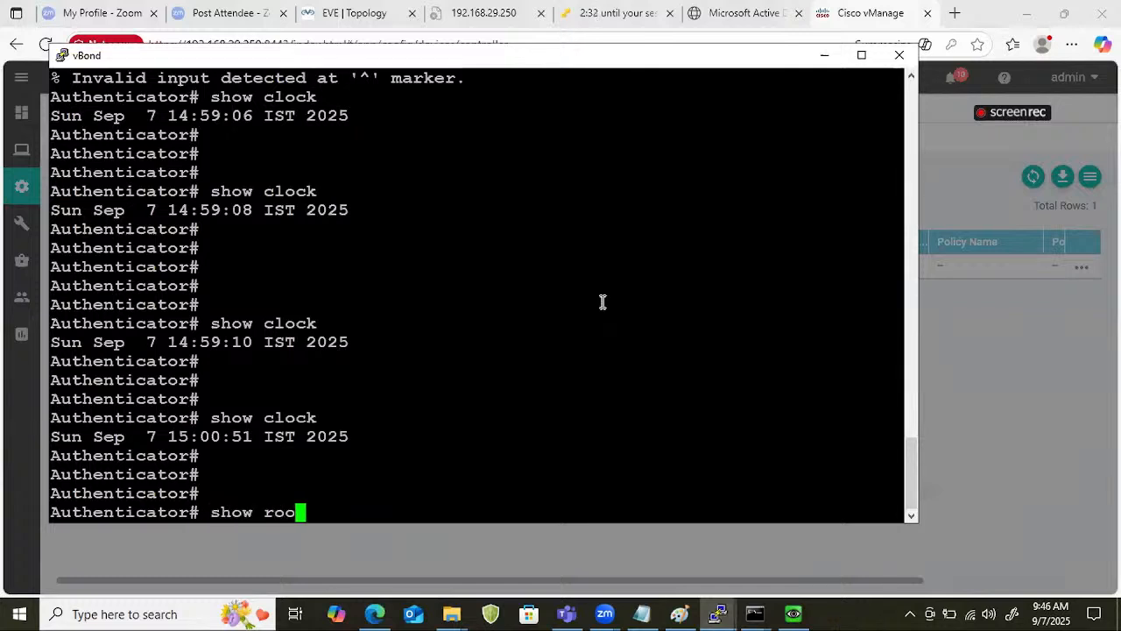
key(Return)
key(BackSpace)
key(BackSpace)
key(BackSpace)
text(cert)
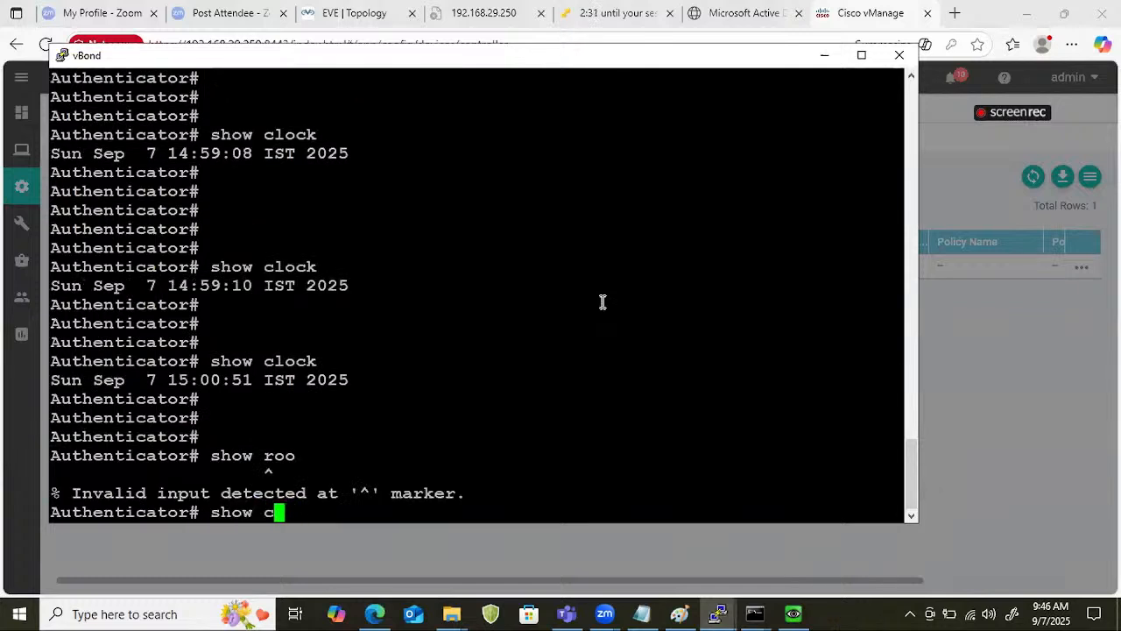
key(Tab)
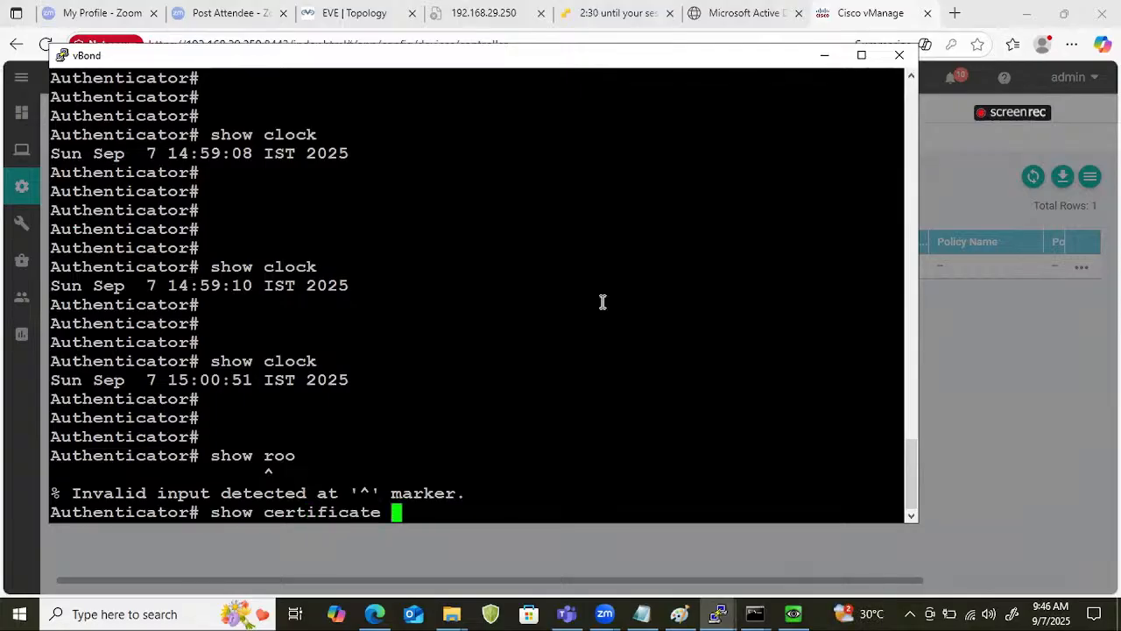
text(?)
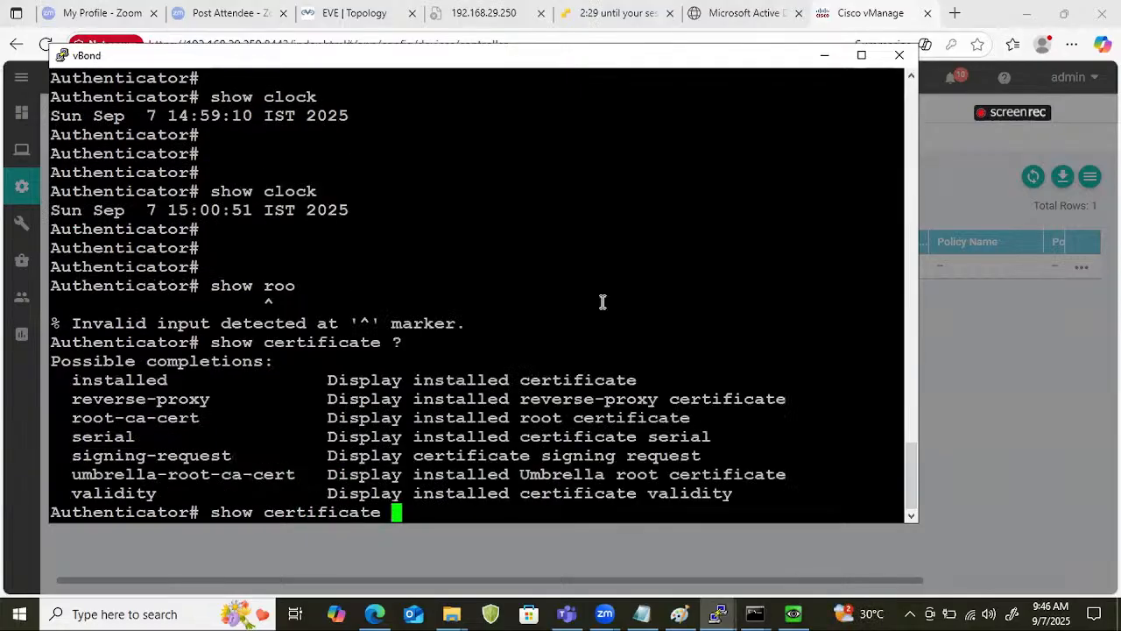
text(in)
Run show certificate root-ca-cert on vBond and examine the issuers of the installed root certificates.
key(Tab)
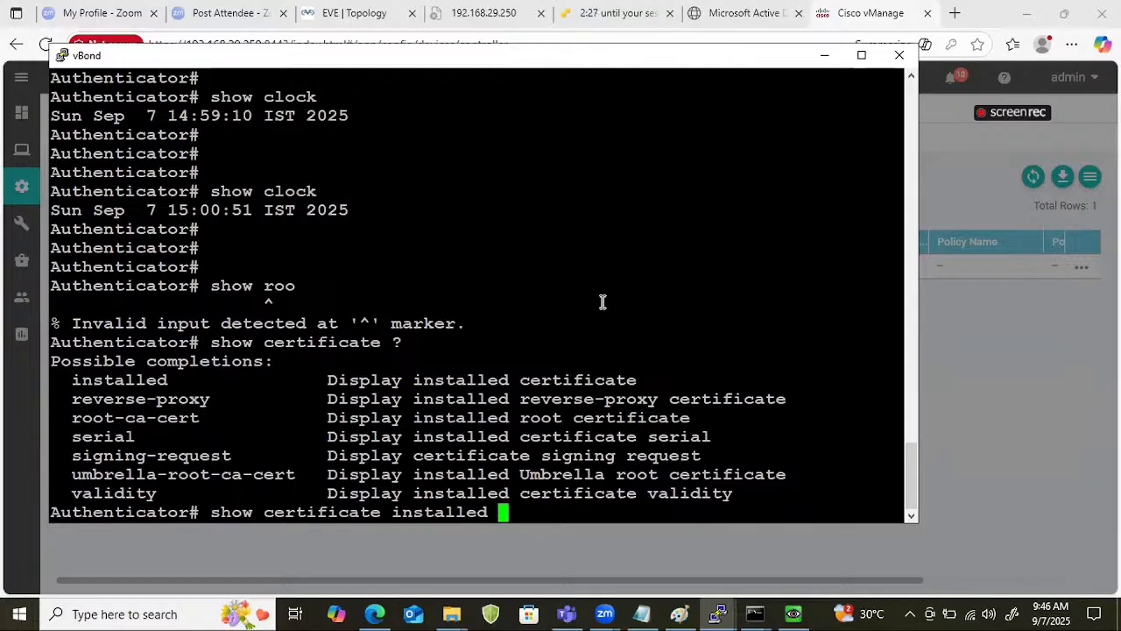
key(BackSpace)
key(BackSpace)
key(BackSpace)
key(BackSpace)
key(BackSpace)
key(BackSpace)
key(BackSpace)
key(BackSpace)
key(BackSpace)
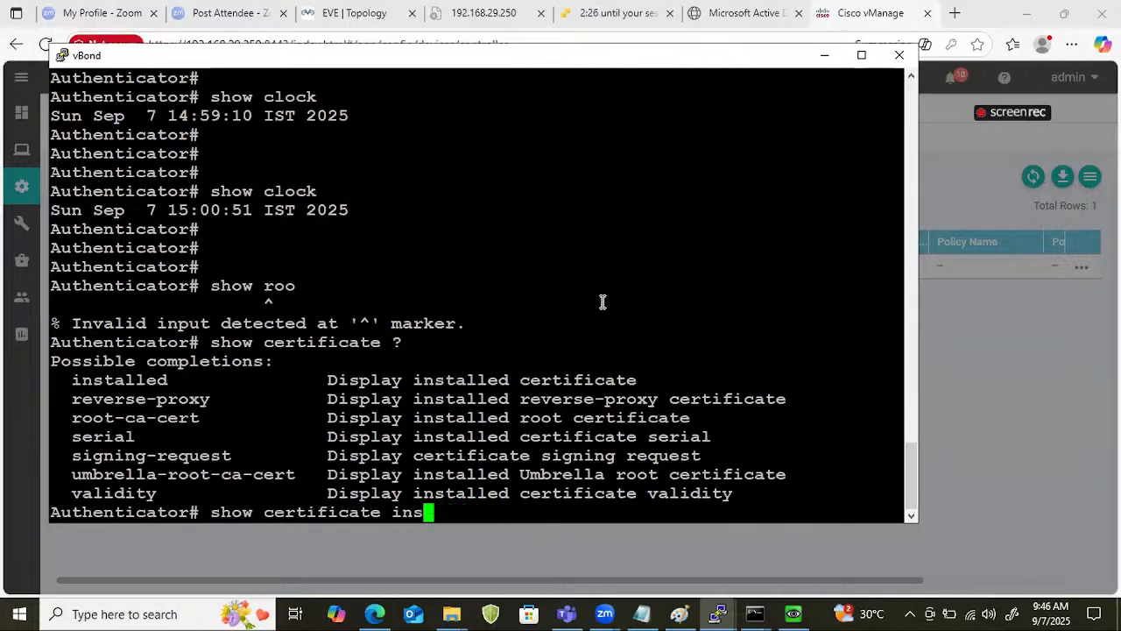
key(BackSpace)
text(root)
key(Tab)
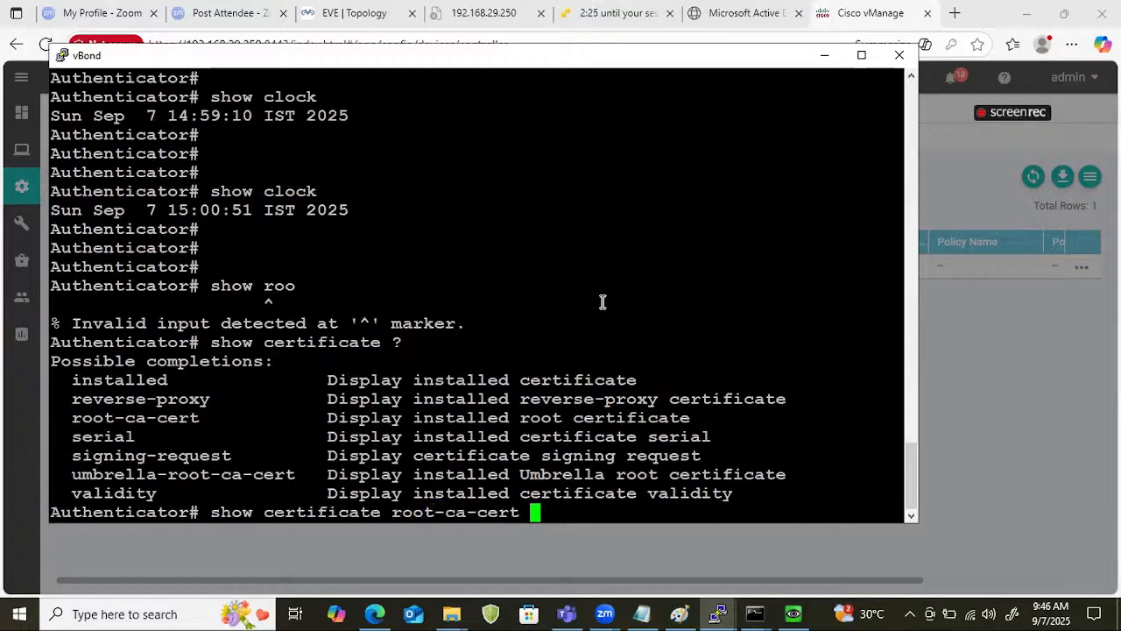
key(Return)
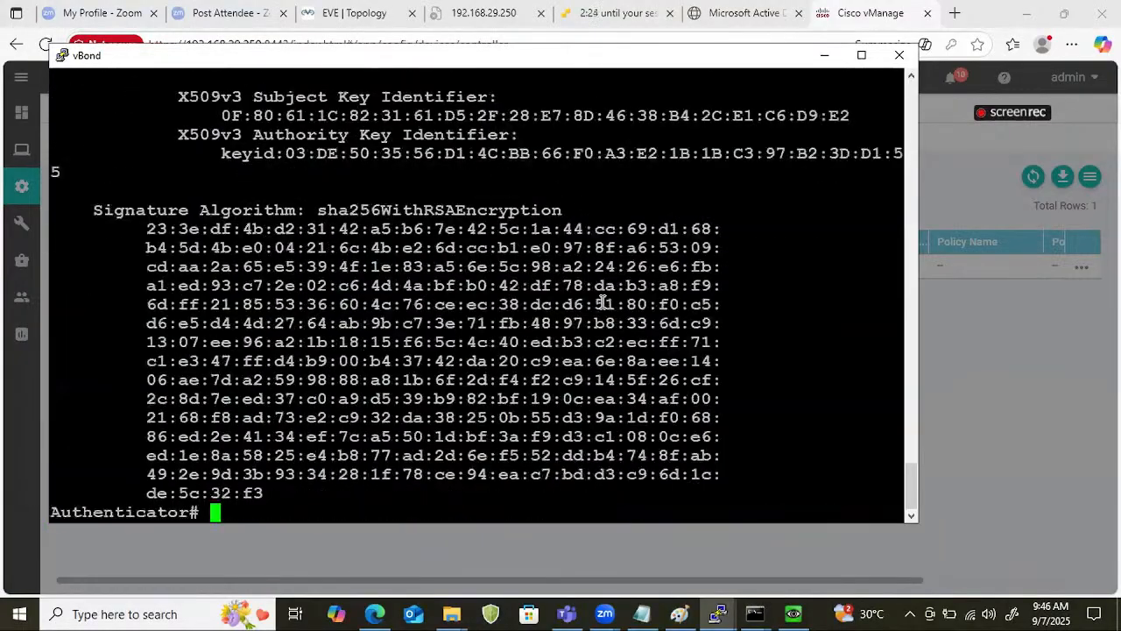
scroll(395, 282, up, 10)
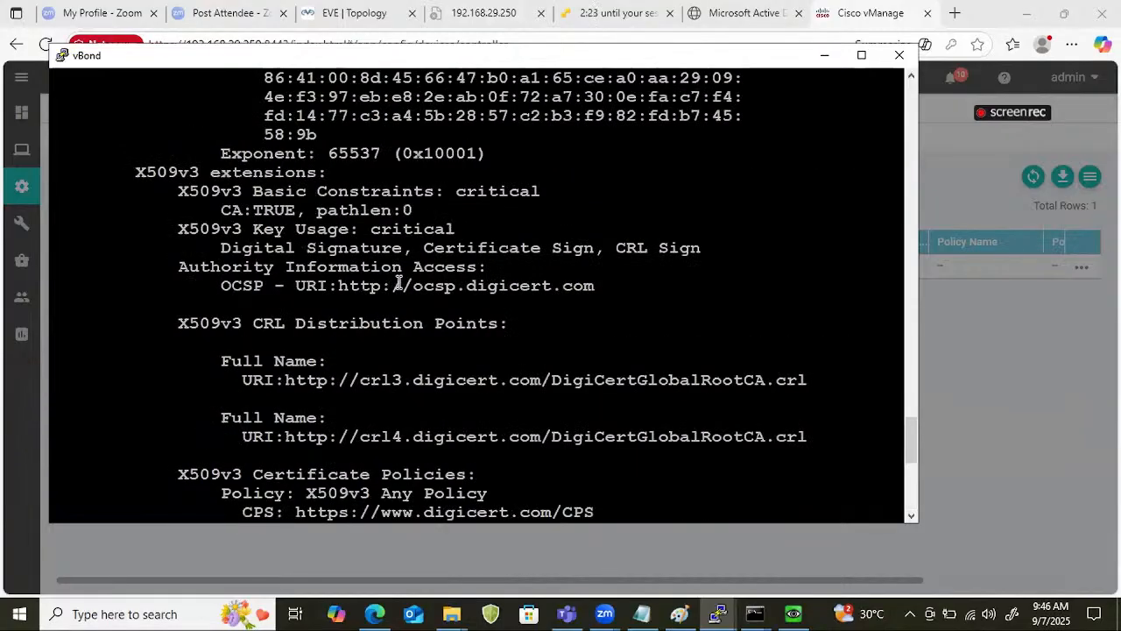
scroll(399, 284, up, 10)
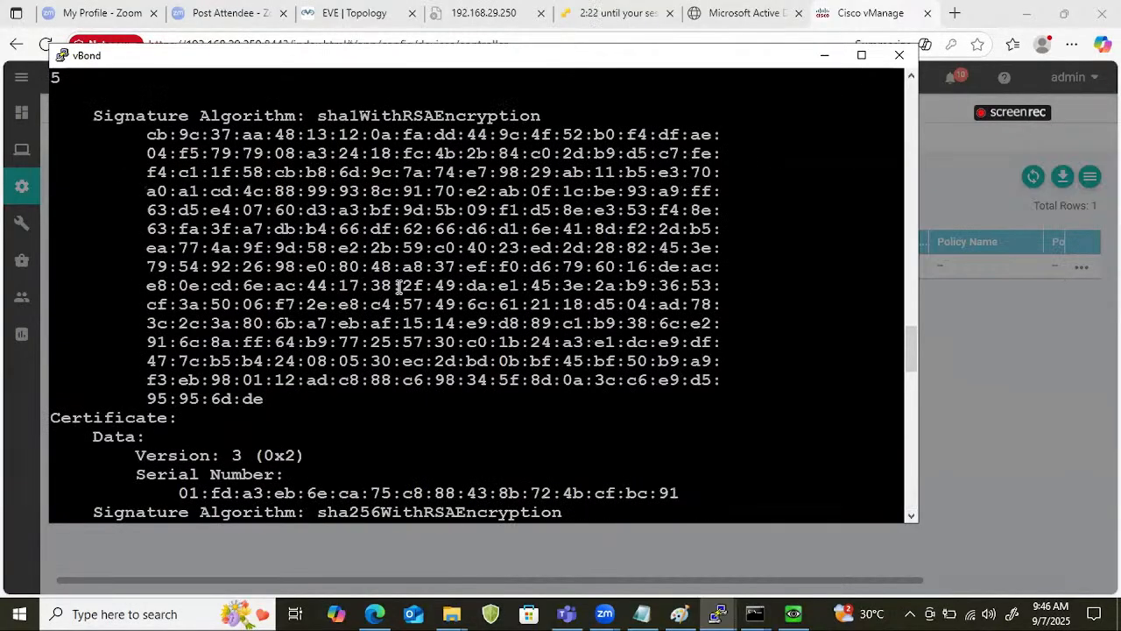
scroll(398, 285, up, 15)
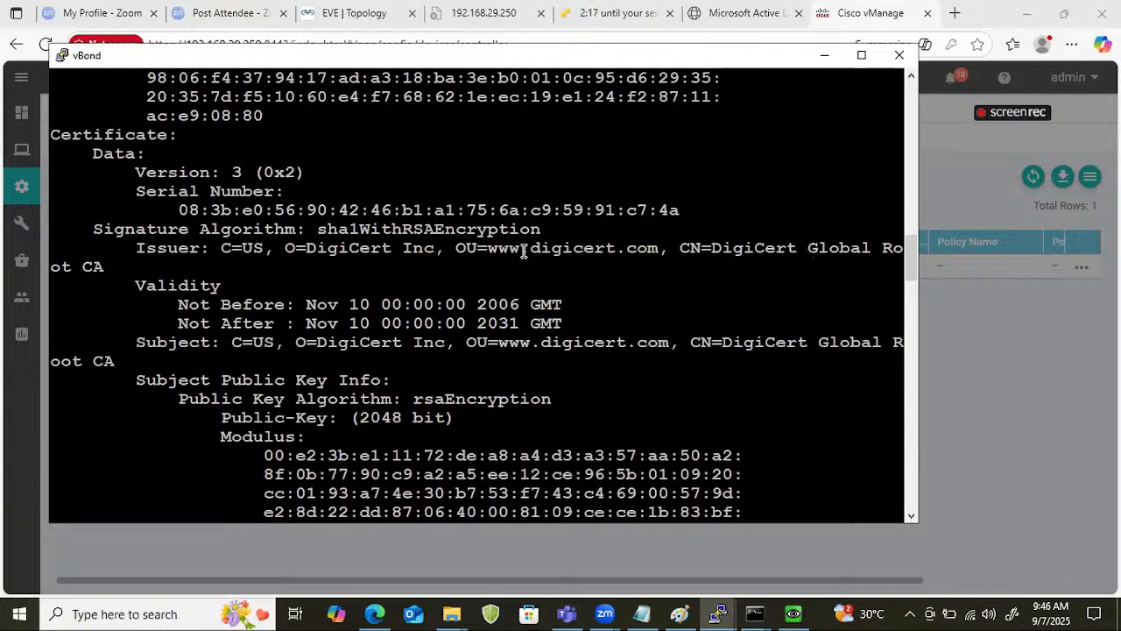
scroll(524, 252, up, 15)
scroll(523, 252, up, 7)
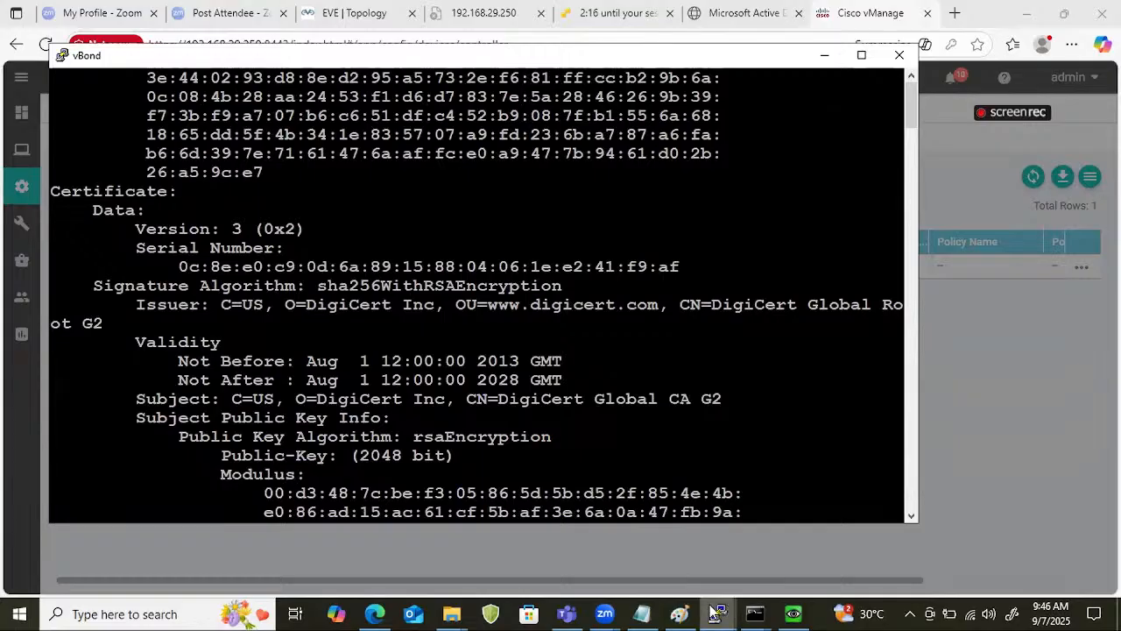
Return to vManage and submit the new vBond controller with Generate CSR enabled.
click(848, 13)
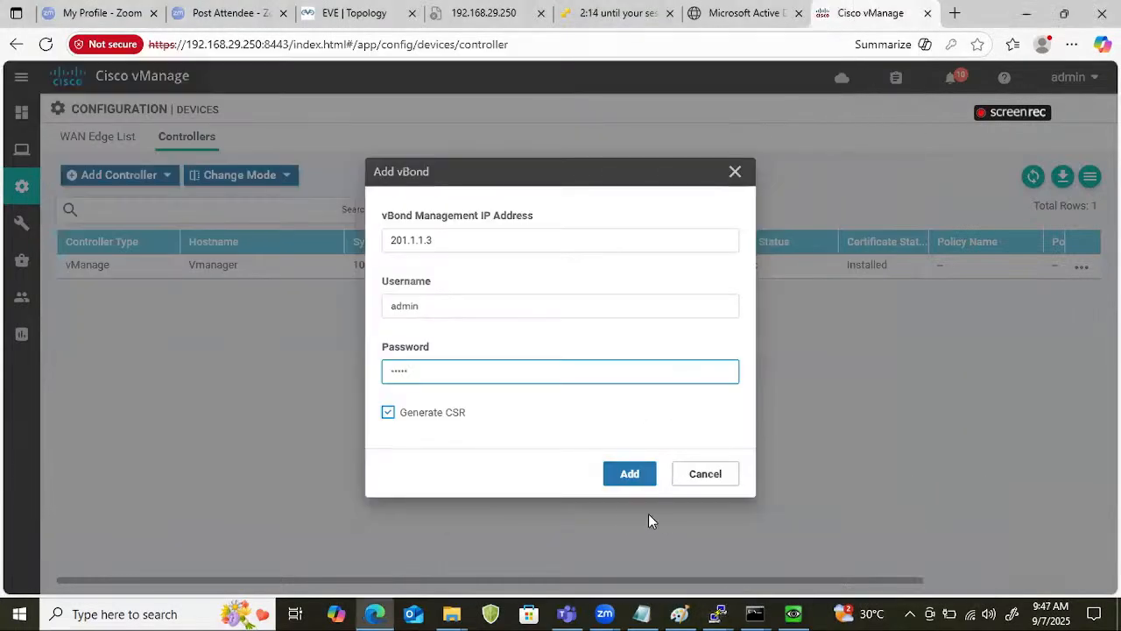
click(633, 480)
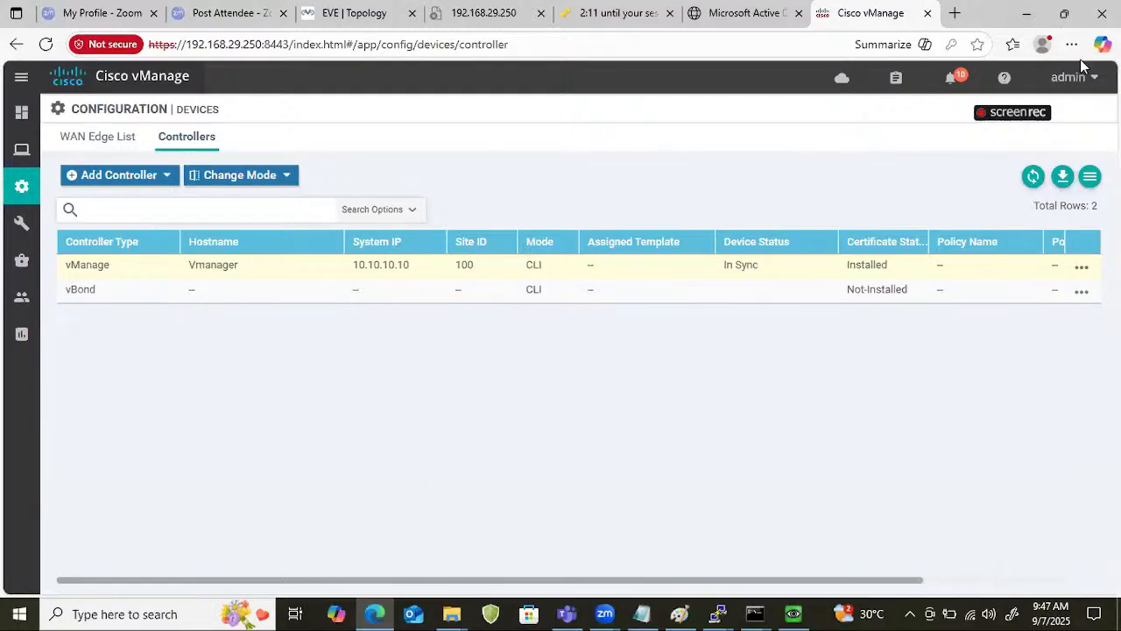
click(733, 49)
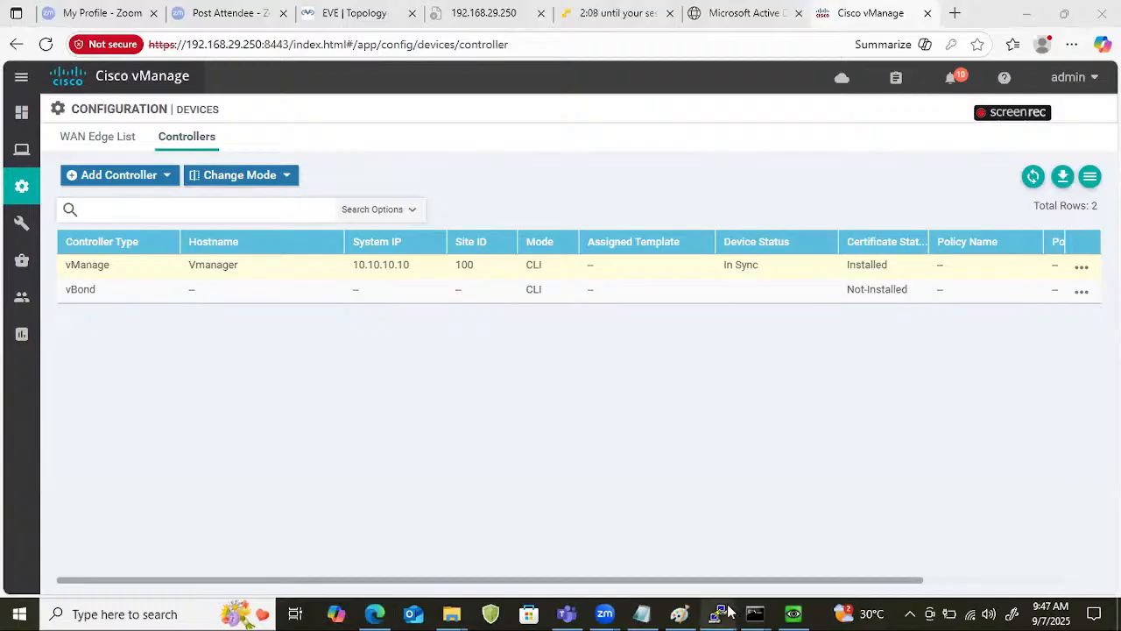
Switch to the vBond console, rerun show certificate root-ca-cert, and examine the issuers of the root certificates from last to first.
mouse_move(728, 610)
click(849, 538)
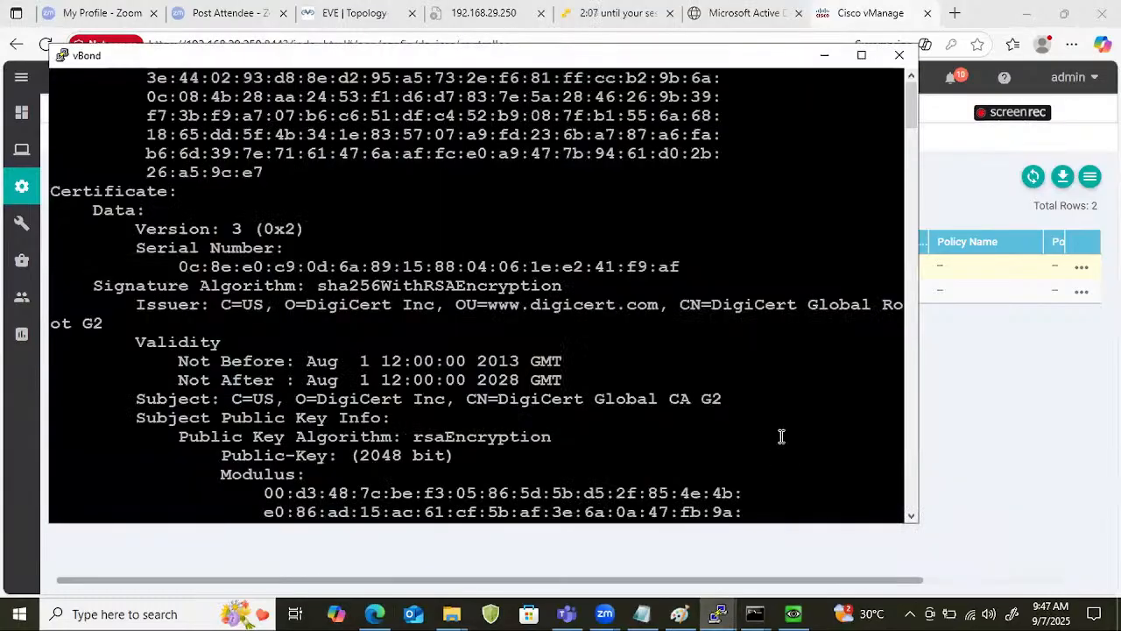
key(Return)
key(Return)
key(Return)
key(Return)
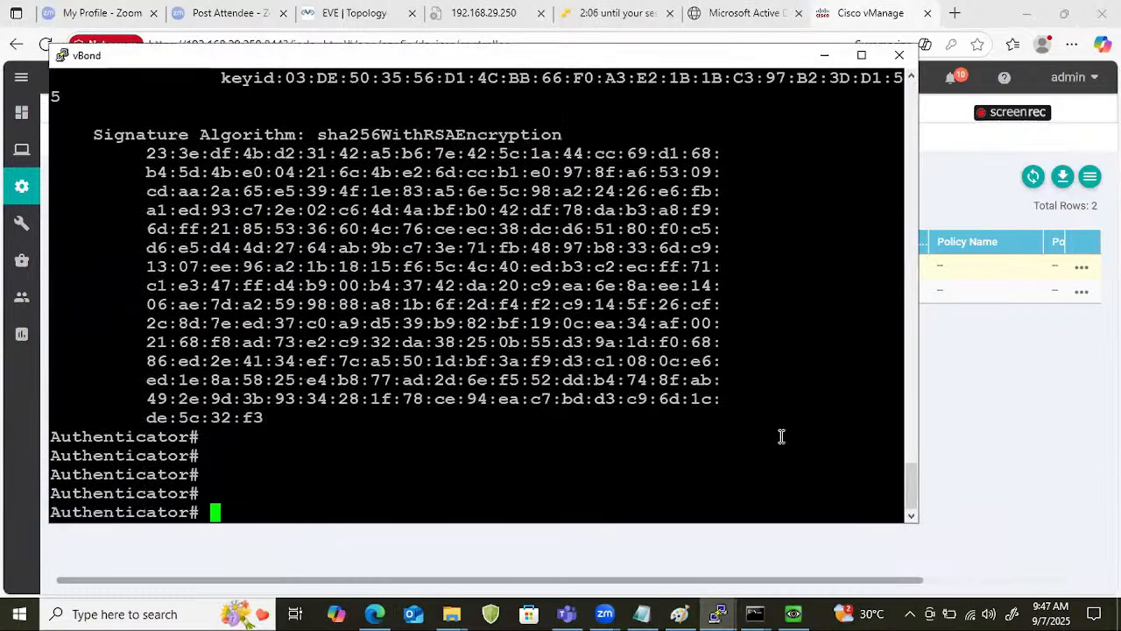
key(Up)
key(Return)
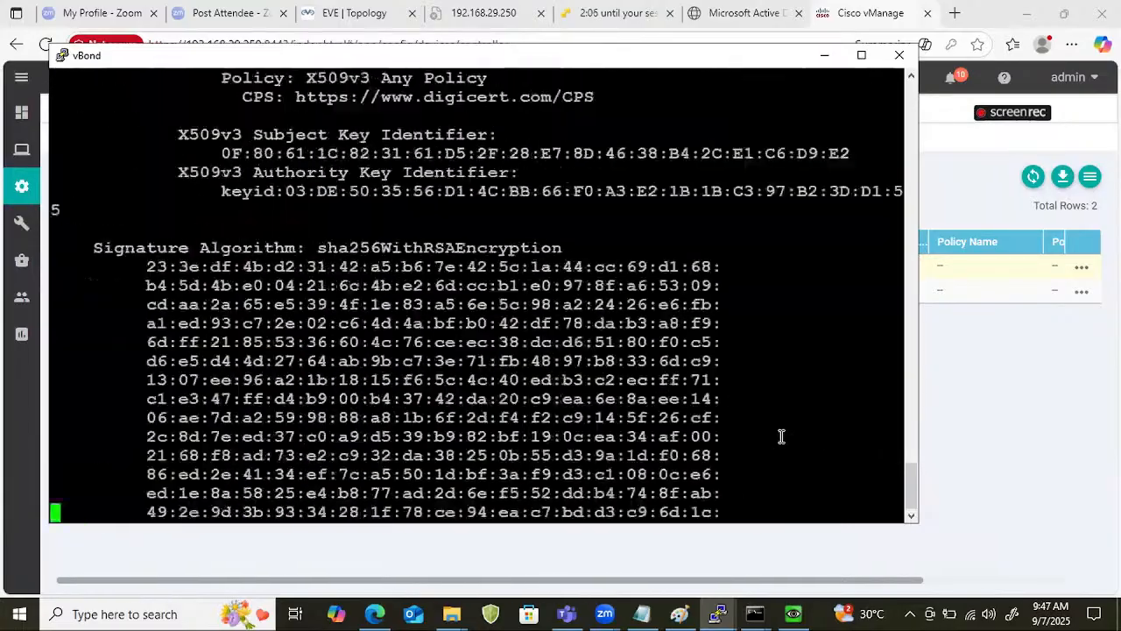
scroll(845, 386, up, 10)
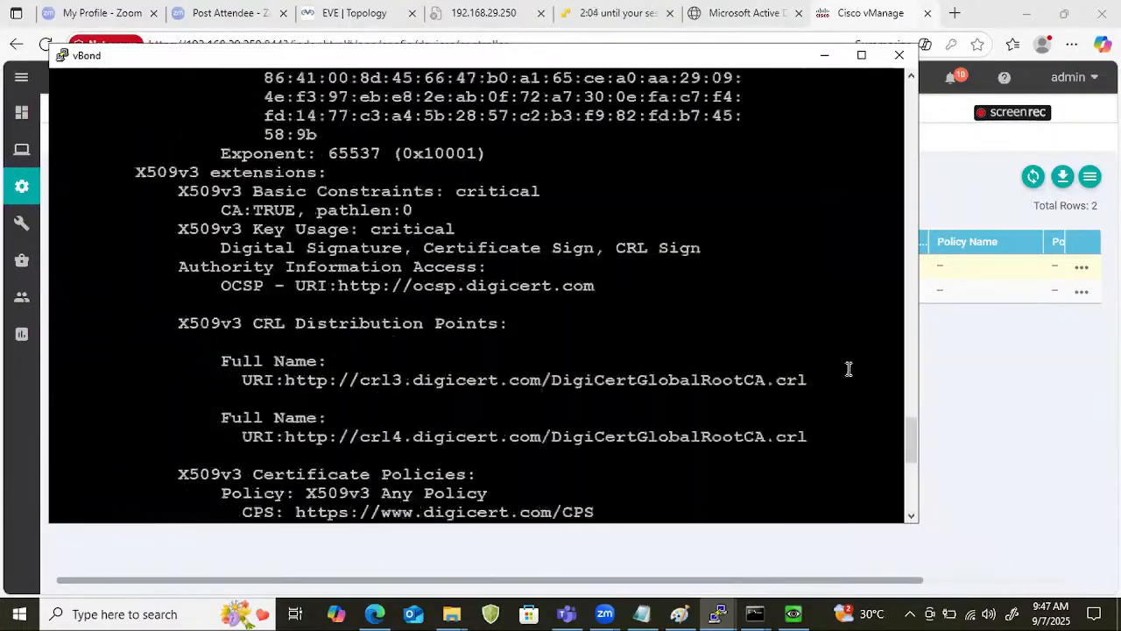
scroll(550, 312, up, 9)
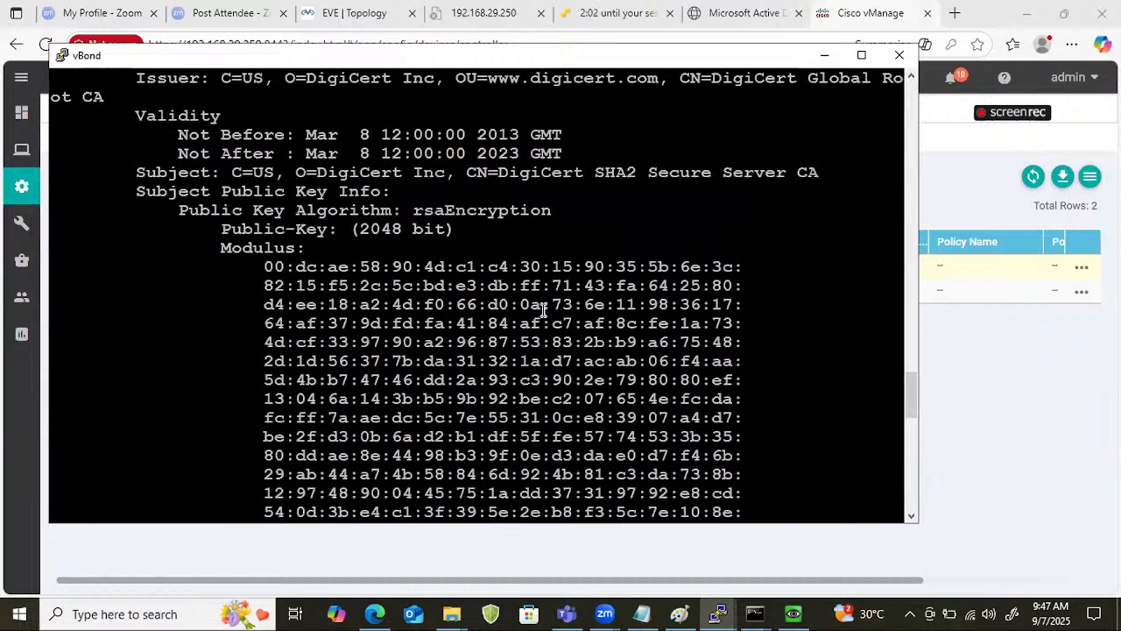
scroll(543, 311, up, 8)
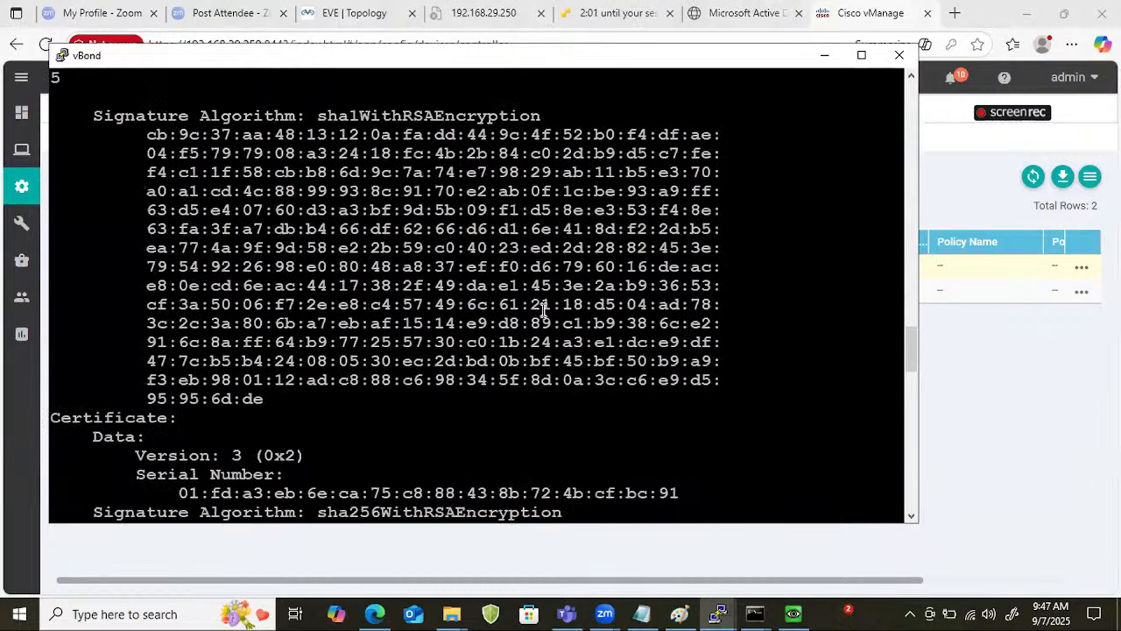
scroll(543, 311, up, 15)
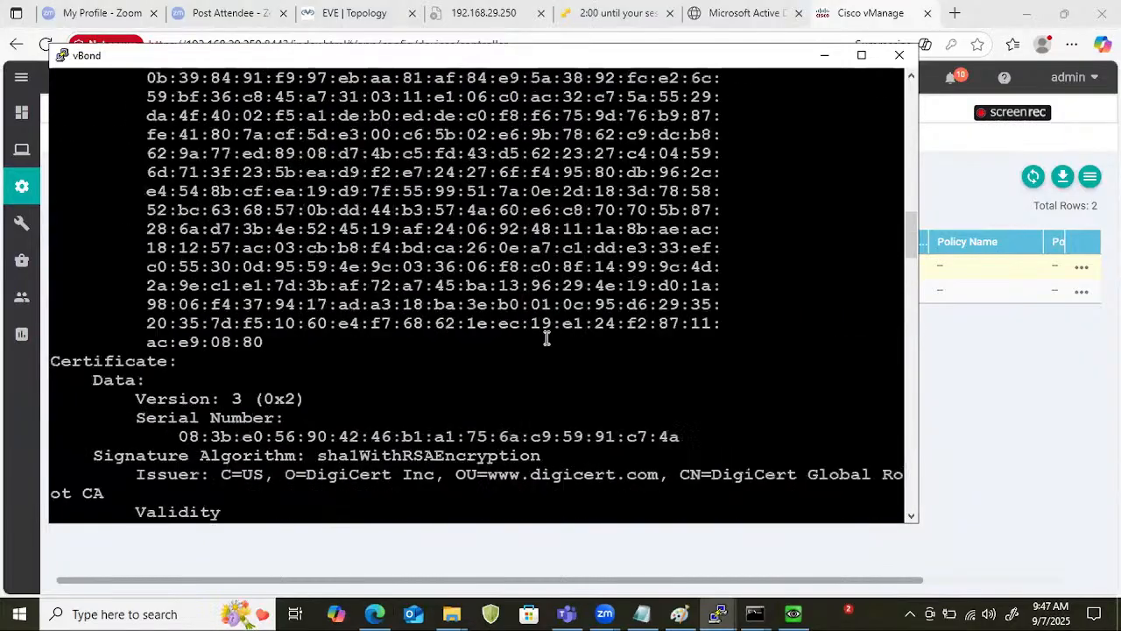
scroll(547, 338, up, 20)
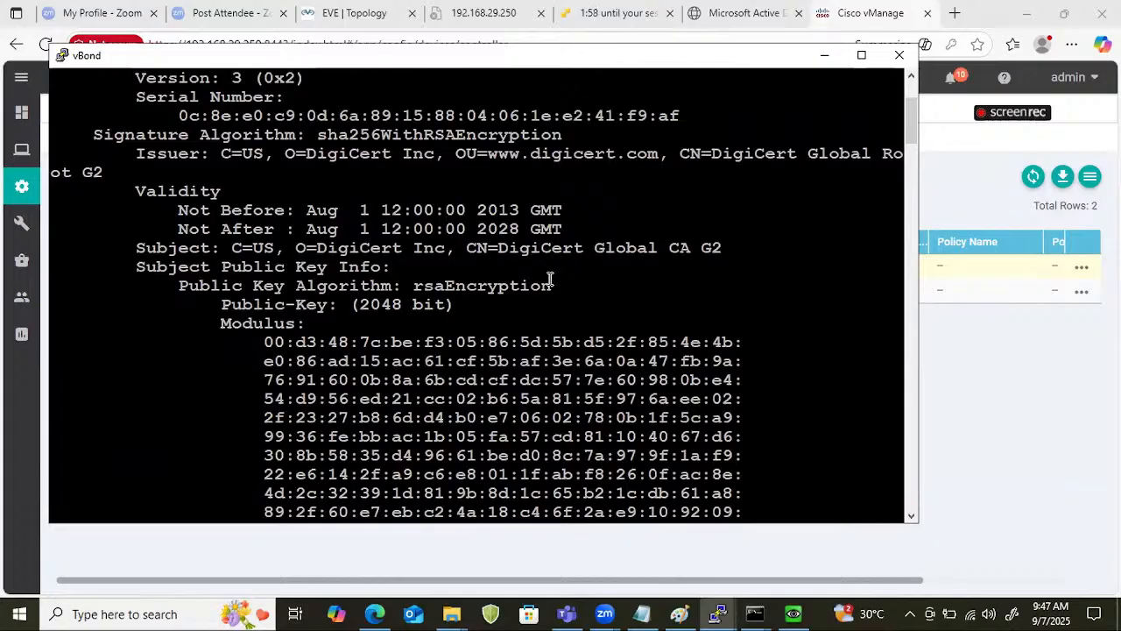
scroll(554, 284, up, 3)
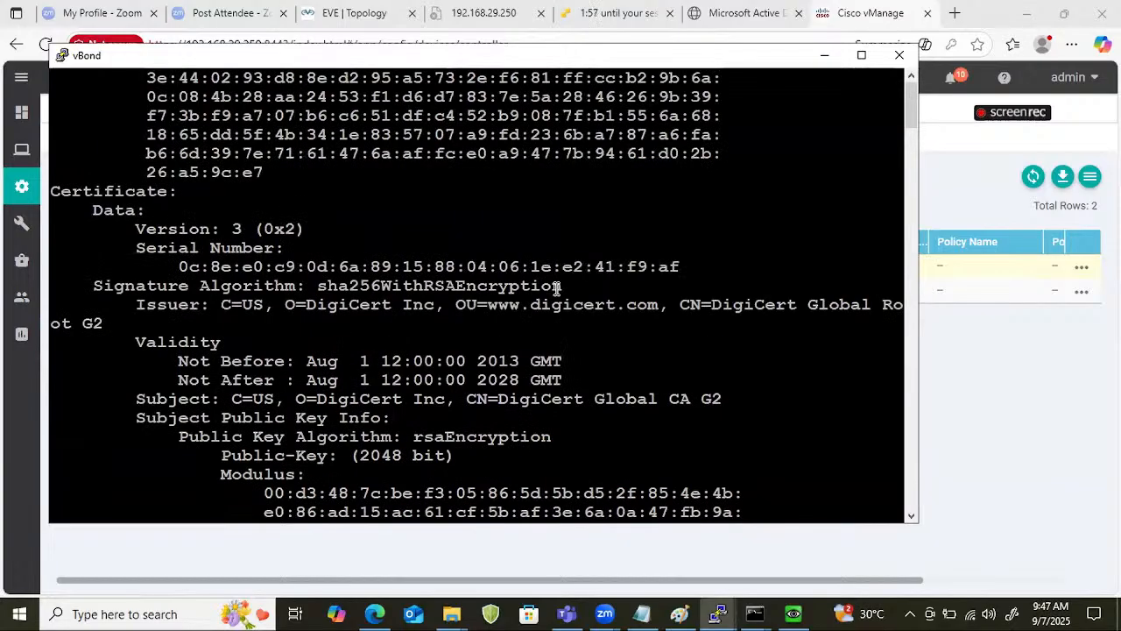
Return to vManage, open the controller certificates configuration, and copy the full CSR text of the vBond at 201.1.1.3.
click(1010, 275)
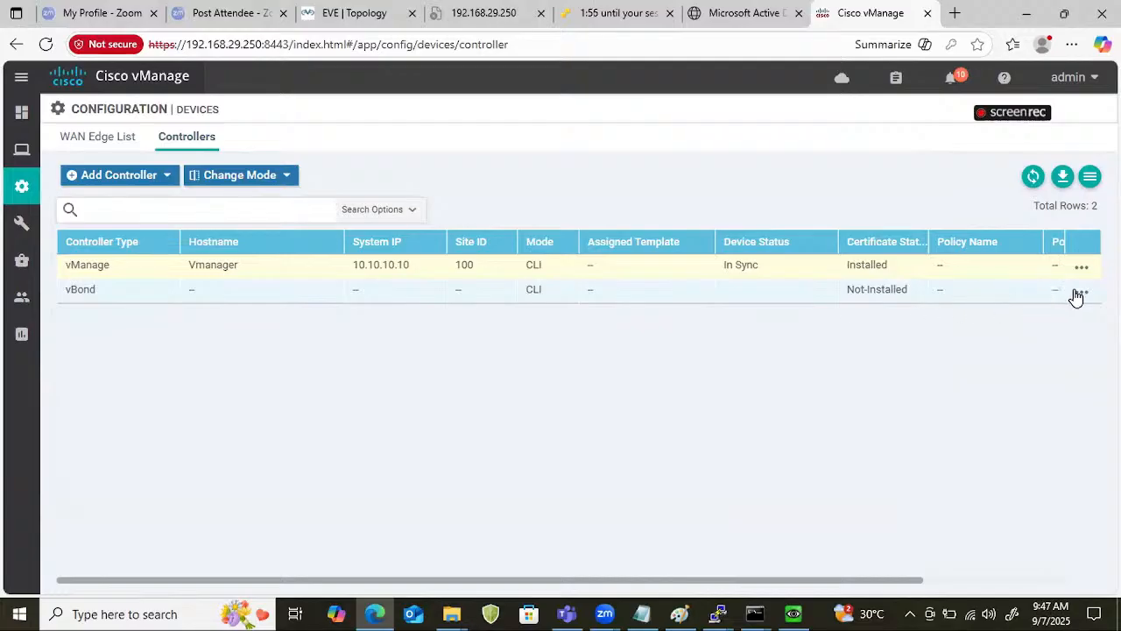
mouse_move(7, 145)
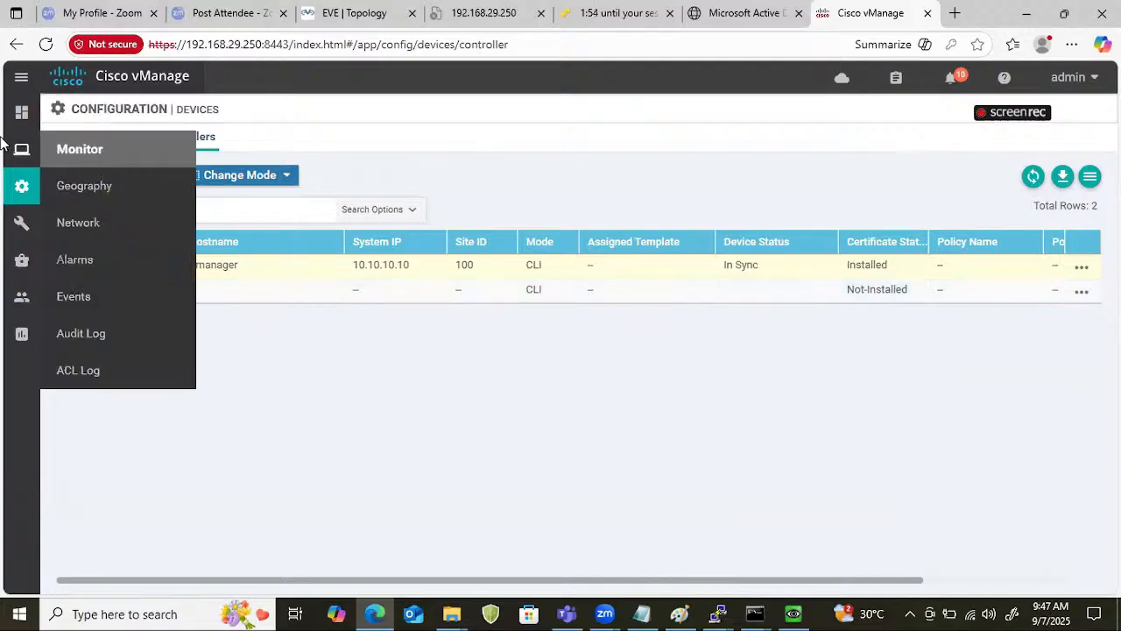
mouse_move(22, 185)
click(76, 261)
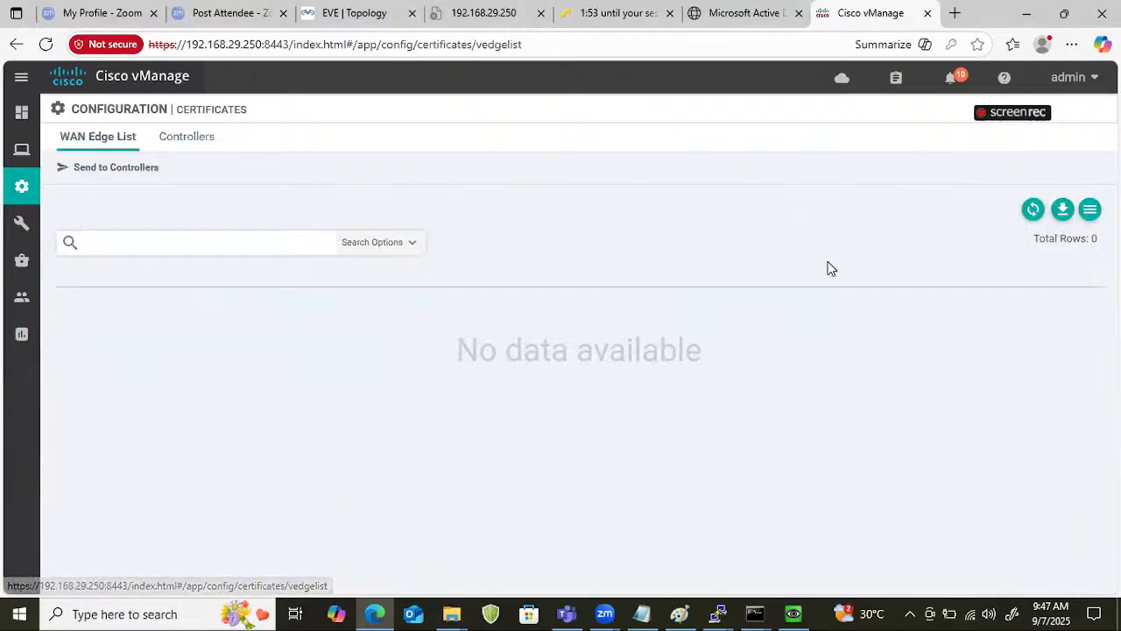
click(209, 140)
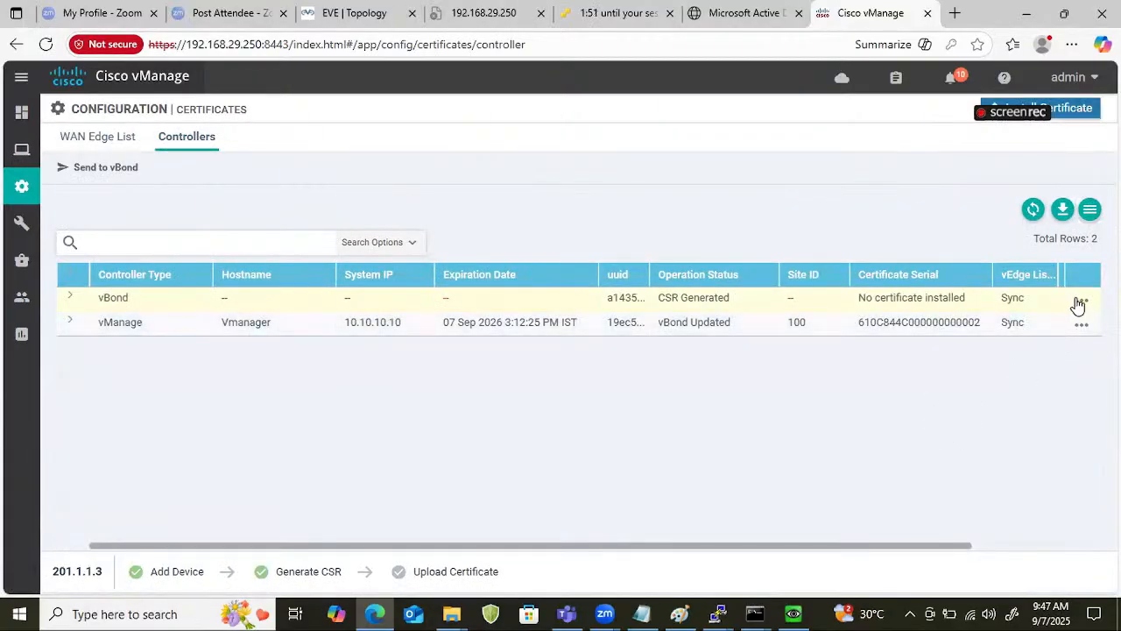
click(1081, 300)
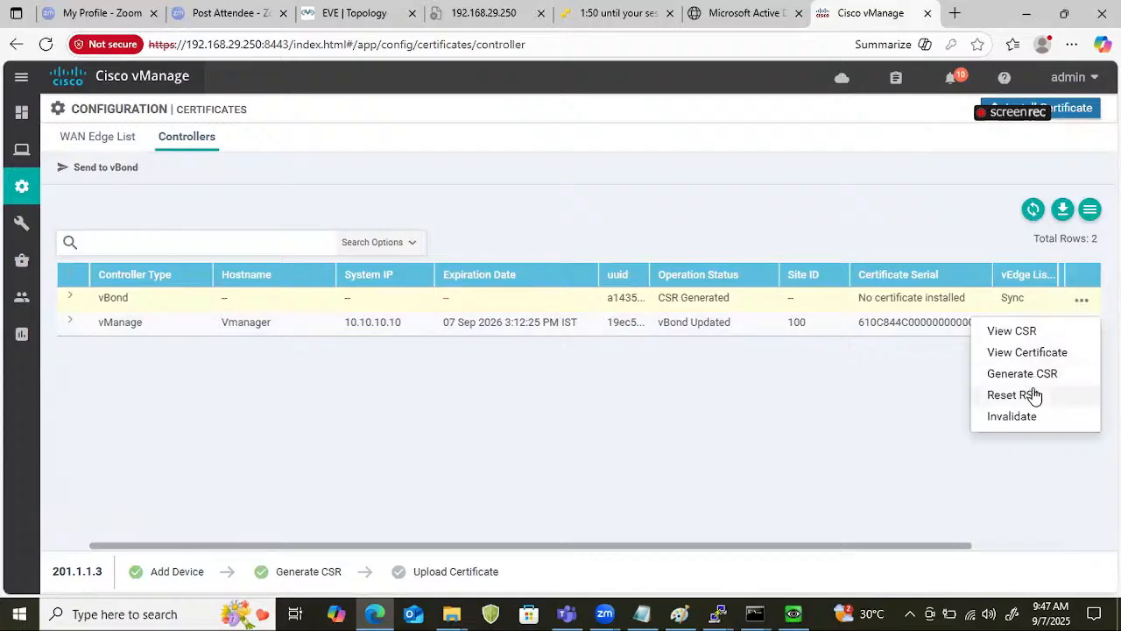
click(1027, 329)
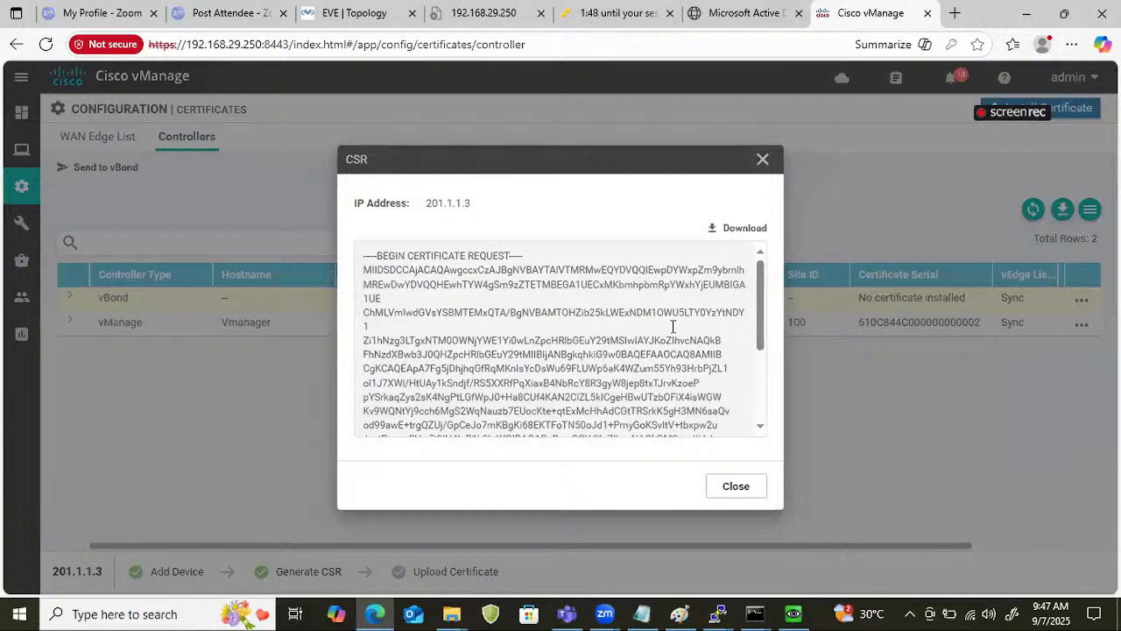
key(ctrl+a)
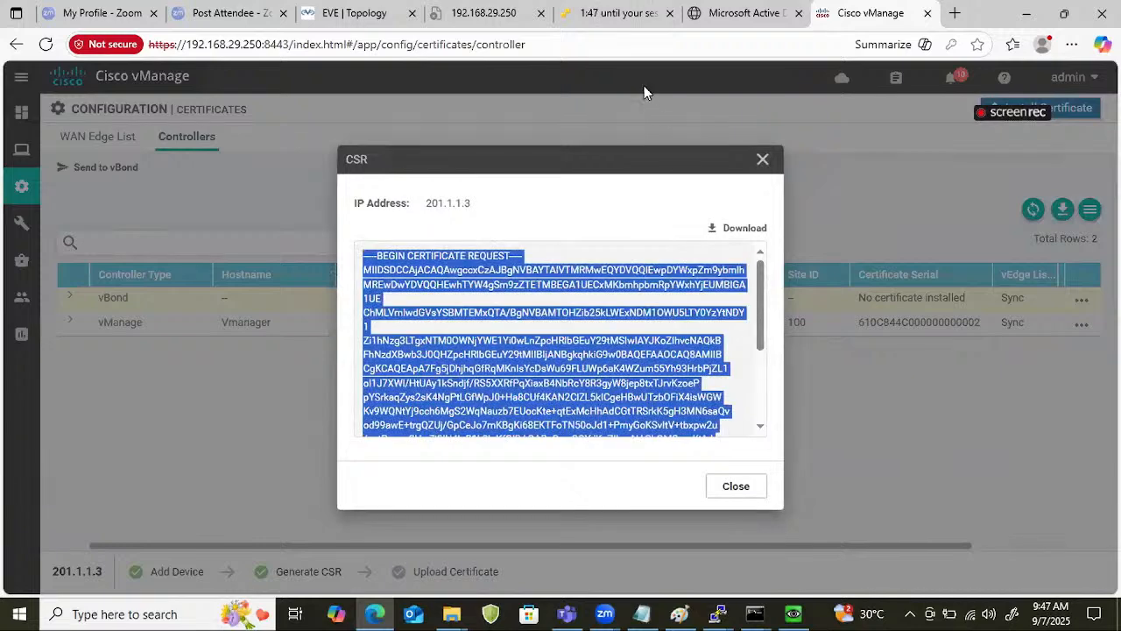
Switch to the Microsoft Active Directory Certificate Services site and submit a new certificate request containing the copied vBond CSR.
click(733, 13)
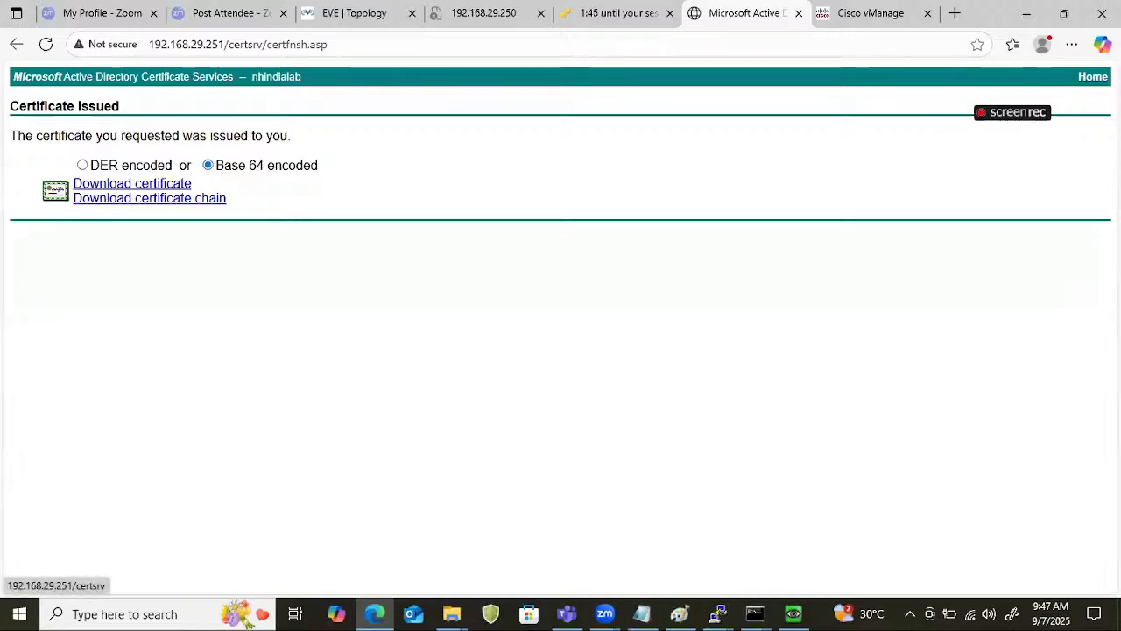
click(1092, 77)
click(78, 252)
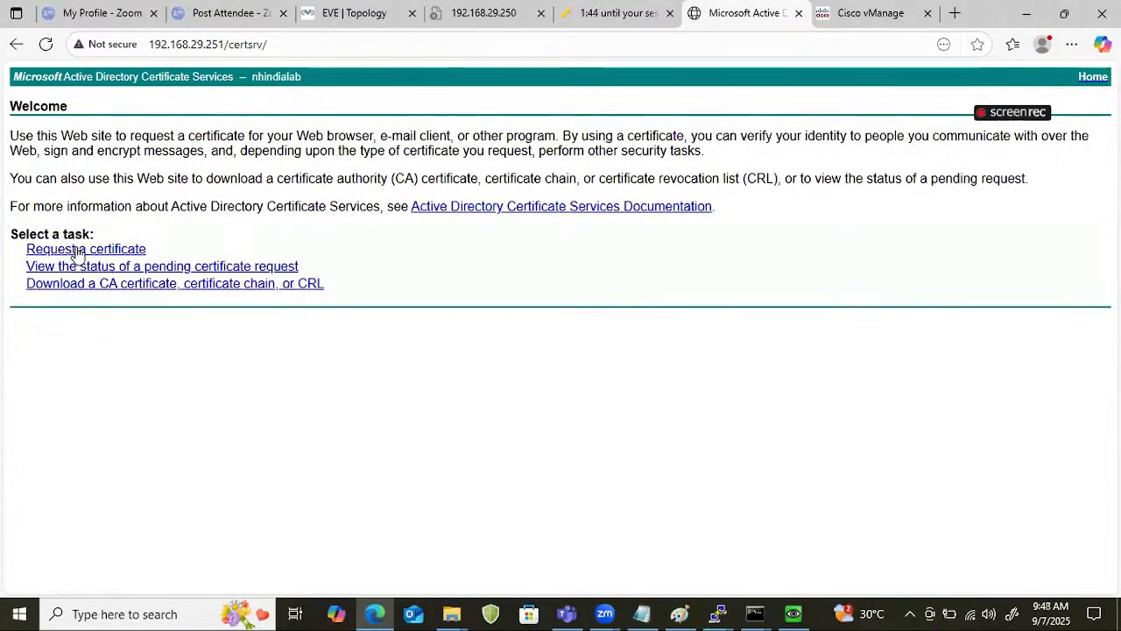
click(189, 206)
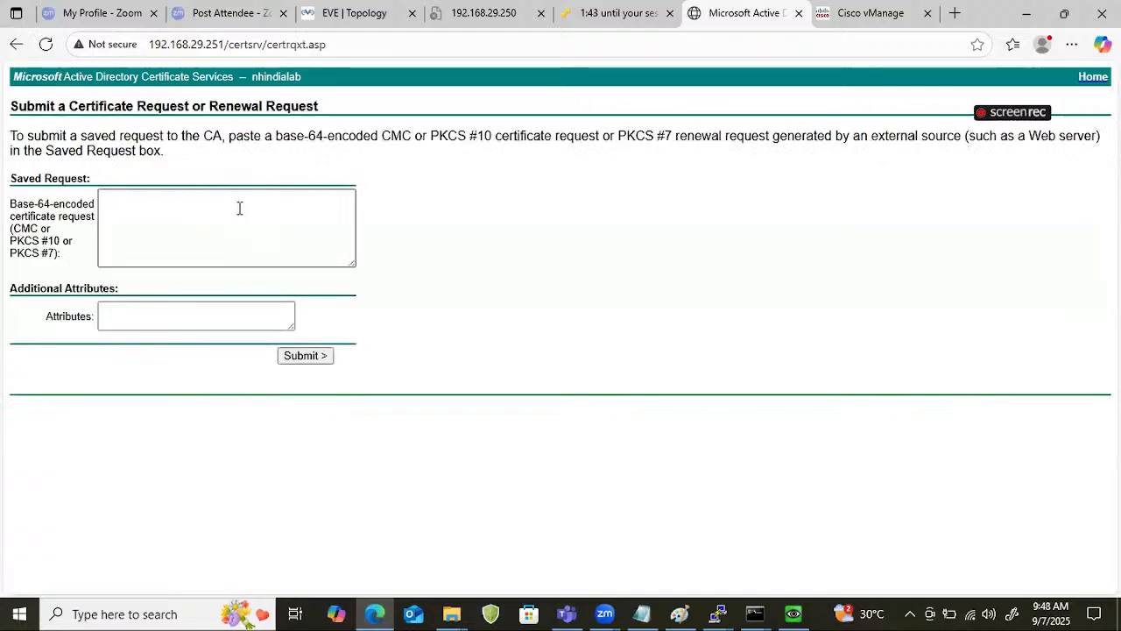
click(240, 208)
key(ctrl+v)
click(305, 356)
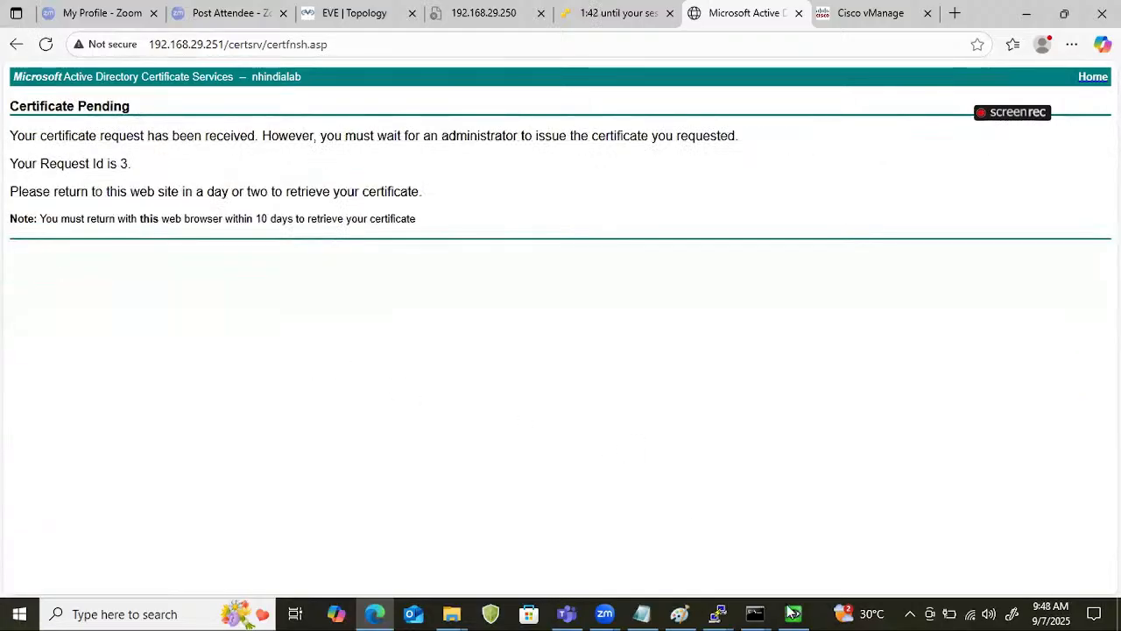
Switch to the Winserver Server Manager, refresh the nhindialab pending requests, and issue the vBond certificate request.
key(alt+Tab)
right_click(472, 275)
click(495, 284)
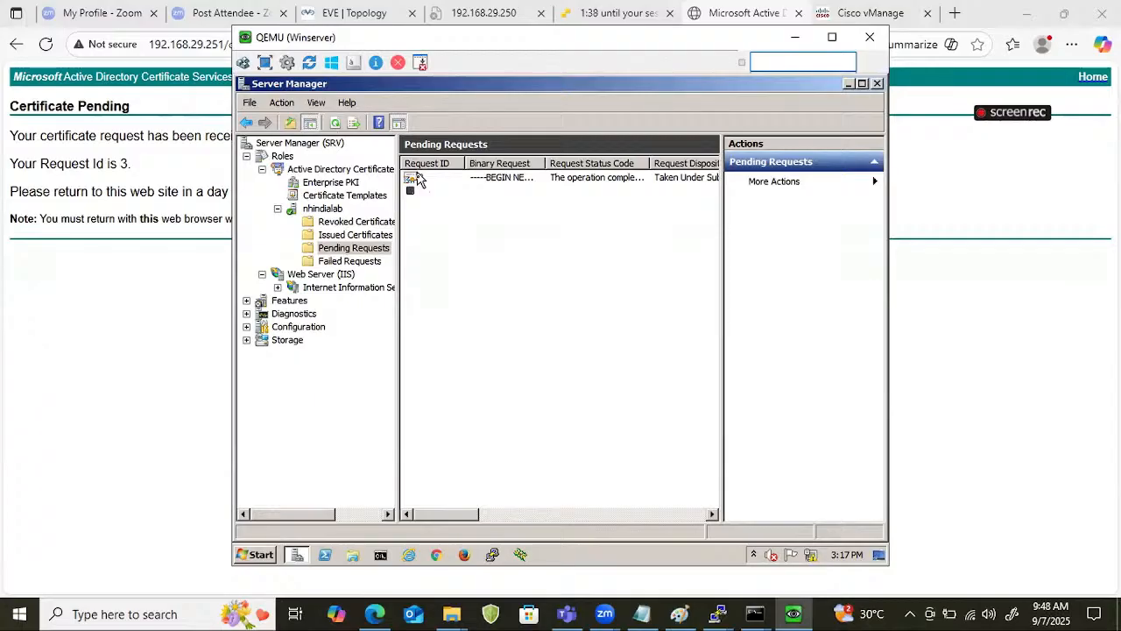
right_click(416, 178)
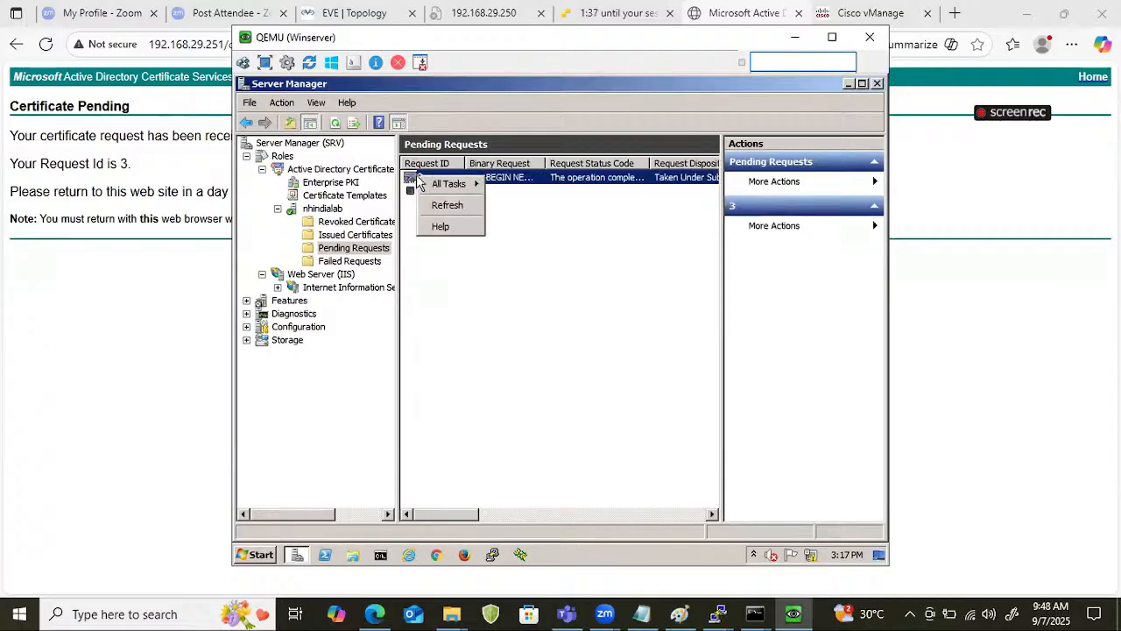
mouse_move(462, 191)
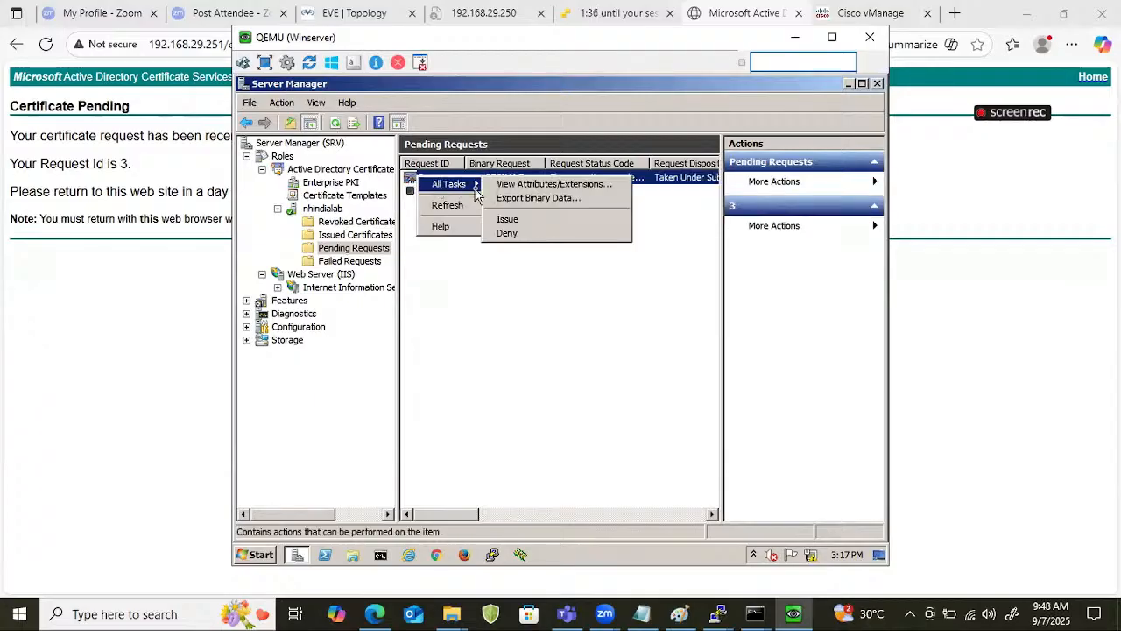
click(508, 219)
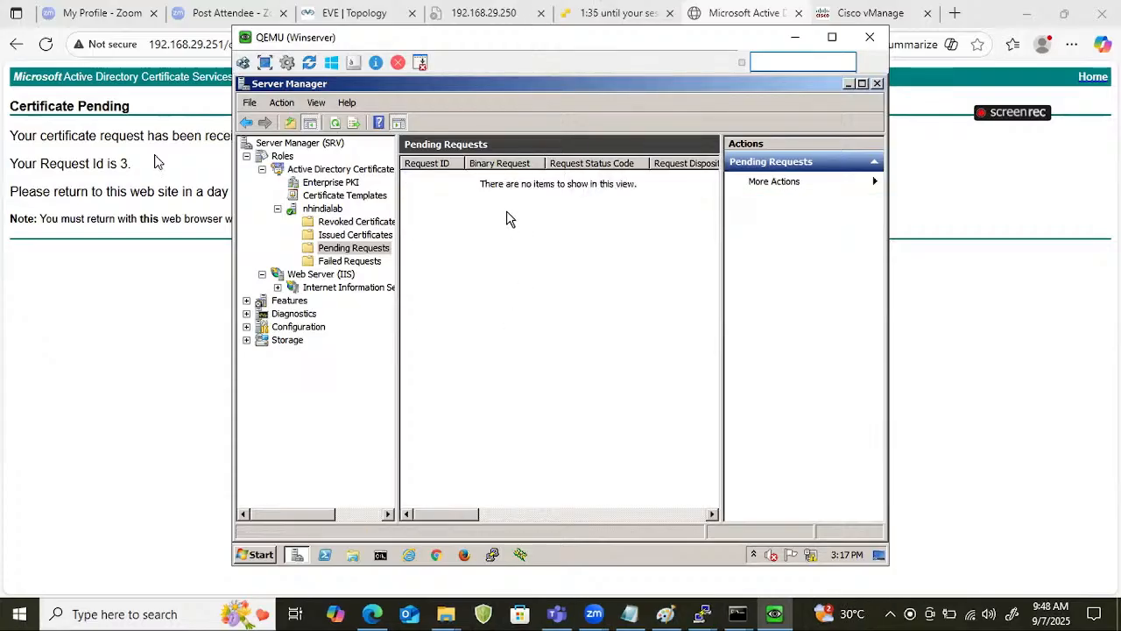
Return to the certificate services site, open the saved-request certificate from the pending request status, and download it Base 64 encoded.
click(892, 175)
click(1093, 79)
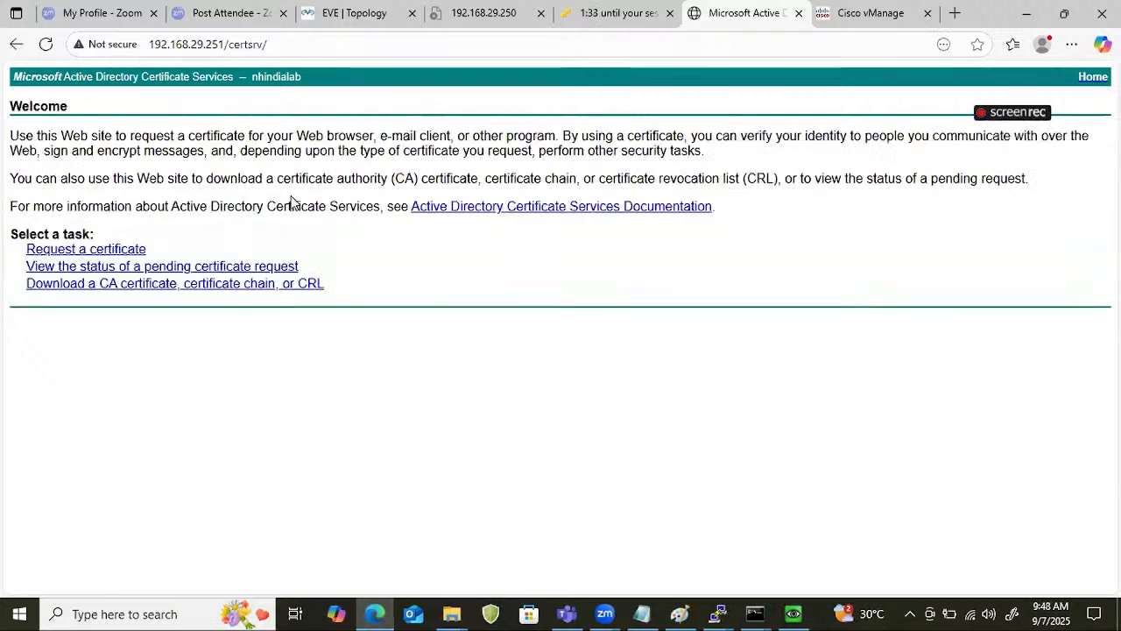
click(85, 268)
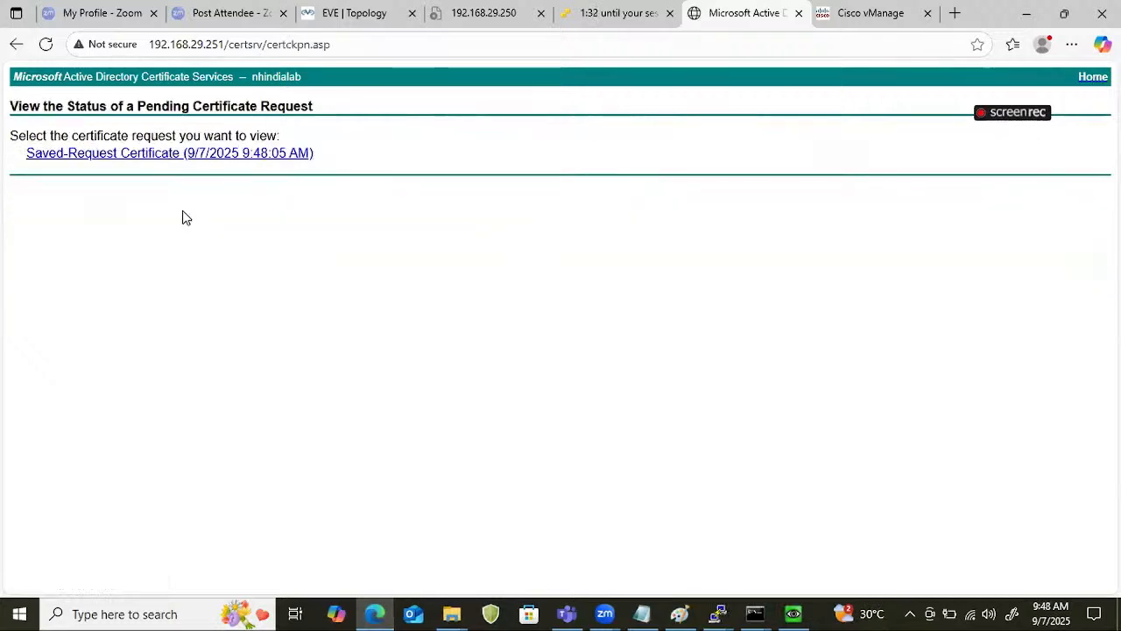
click(154, 154)
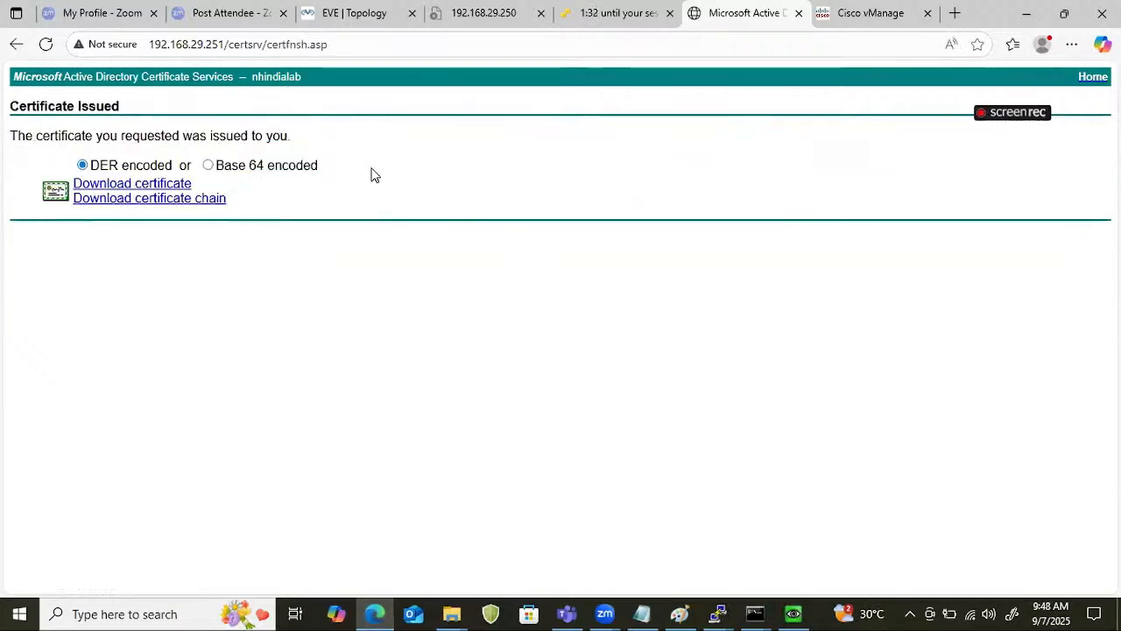
click(209, 167)
click(162, 187)
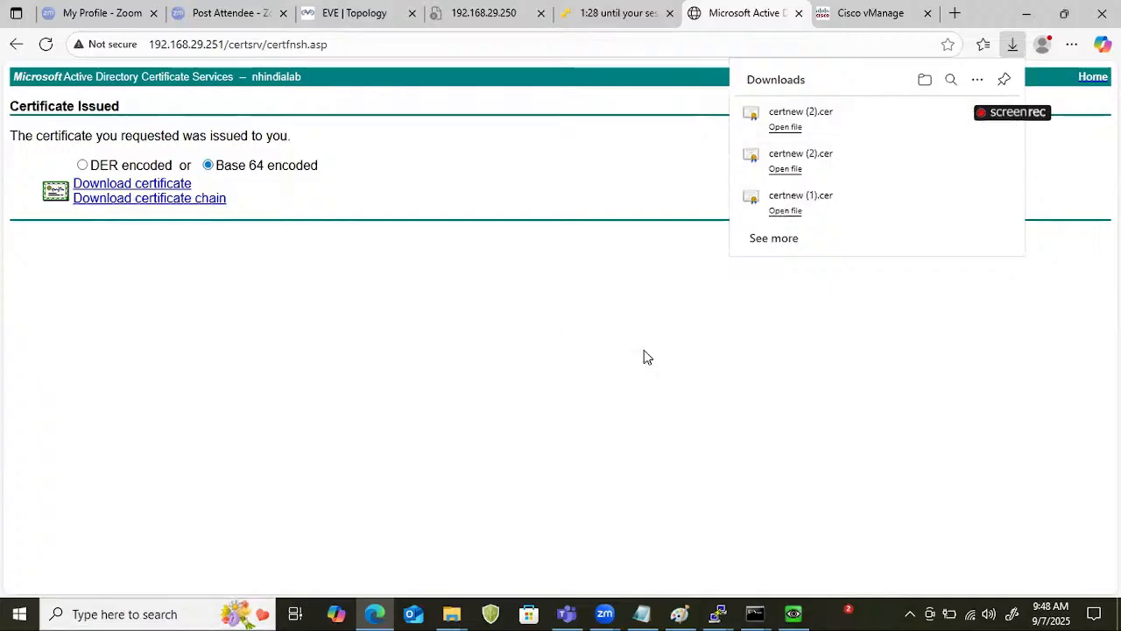
Move the downloaded certnew (2) certificate from the Downloads folder into the weekend_8_AM_SDWAN folder on the Desktop.
click(969, 125)
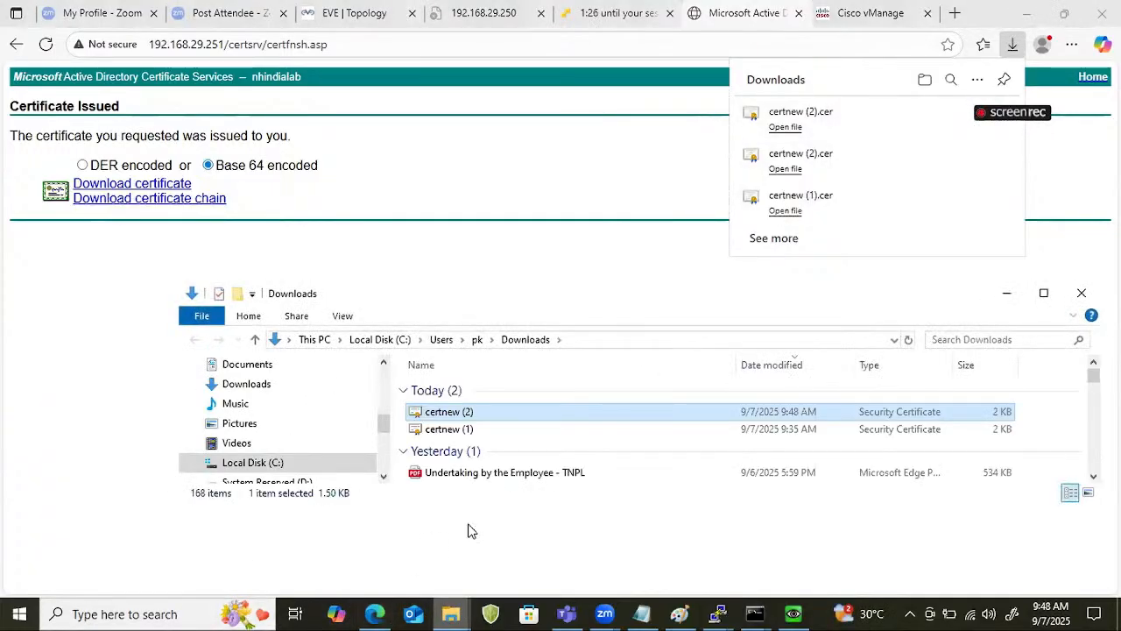
right_click(453, 421)
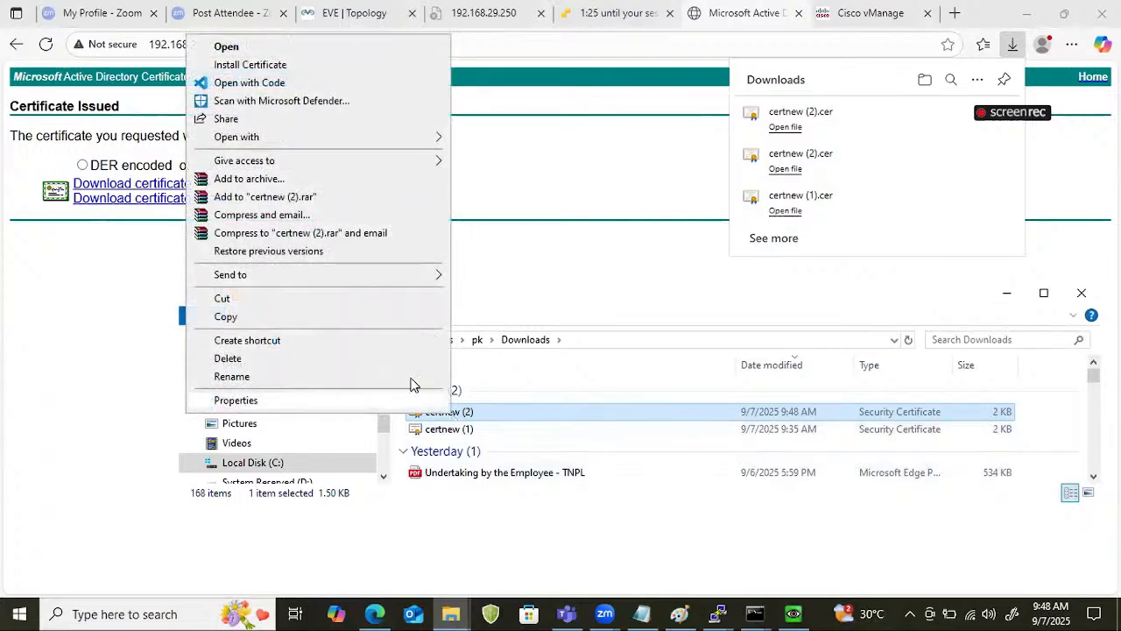
click(234, 301)
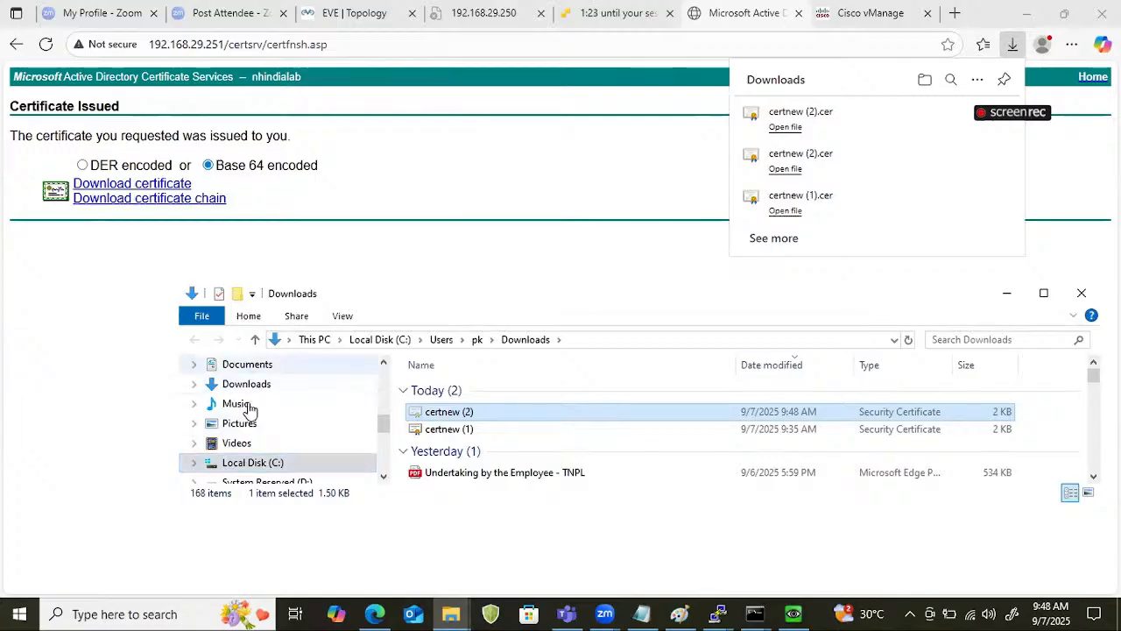
scroll(245, 431, down, 1)
scroll(243, 429, up, 3)
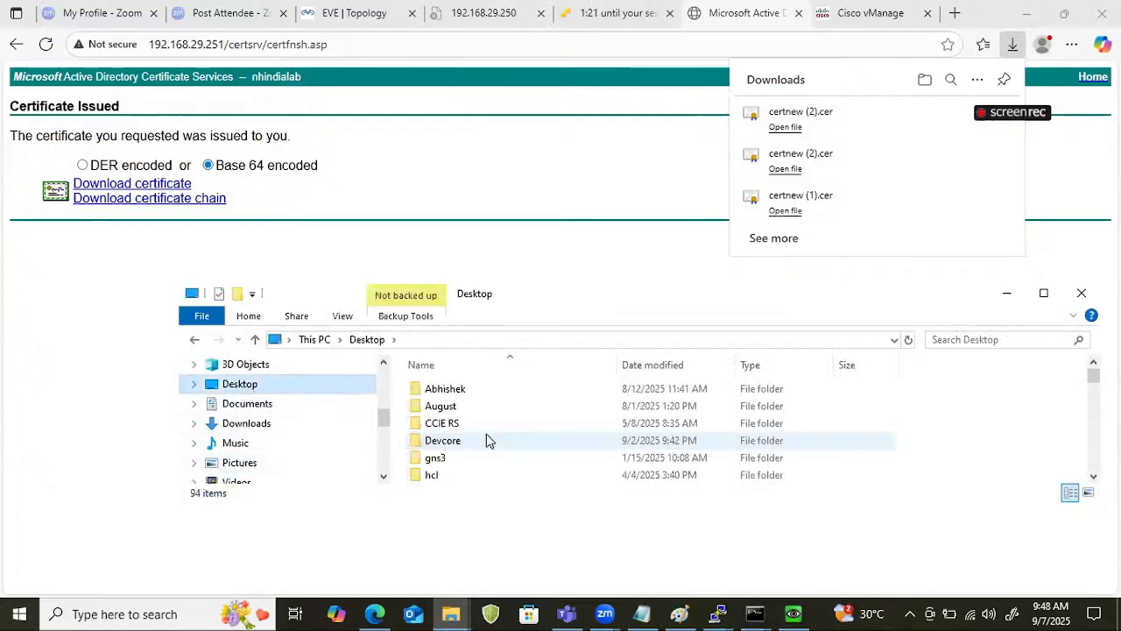
scroll(496, 453, down, 1)
scroll(496, 457, down, 5)
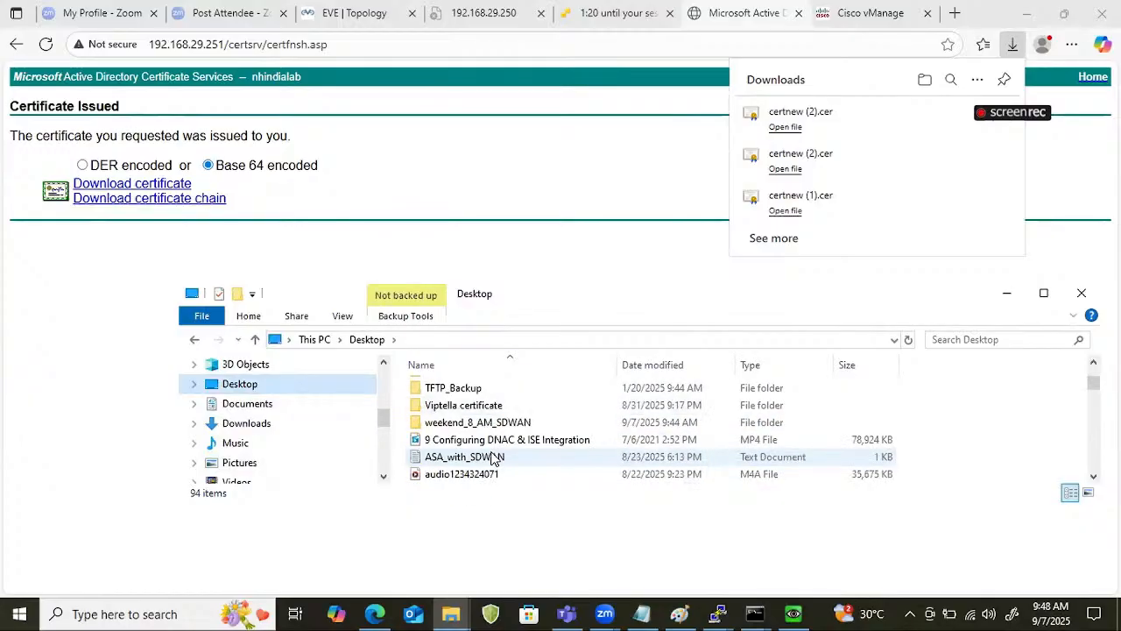
double_click(478, 423)
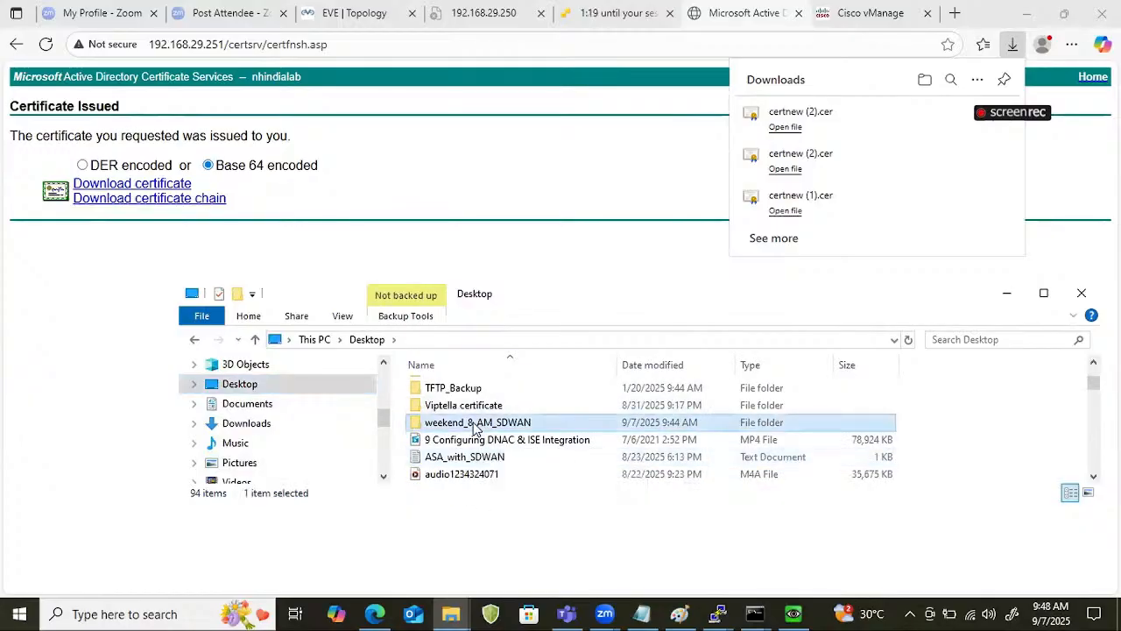
right_click(493, 469)
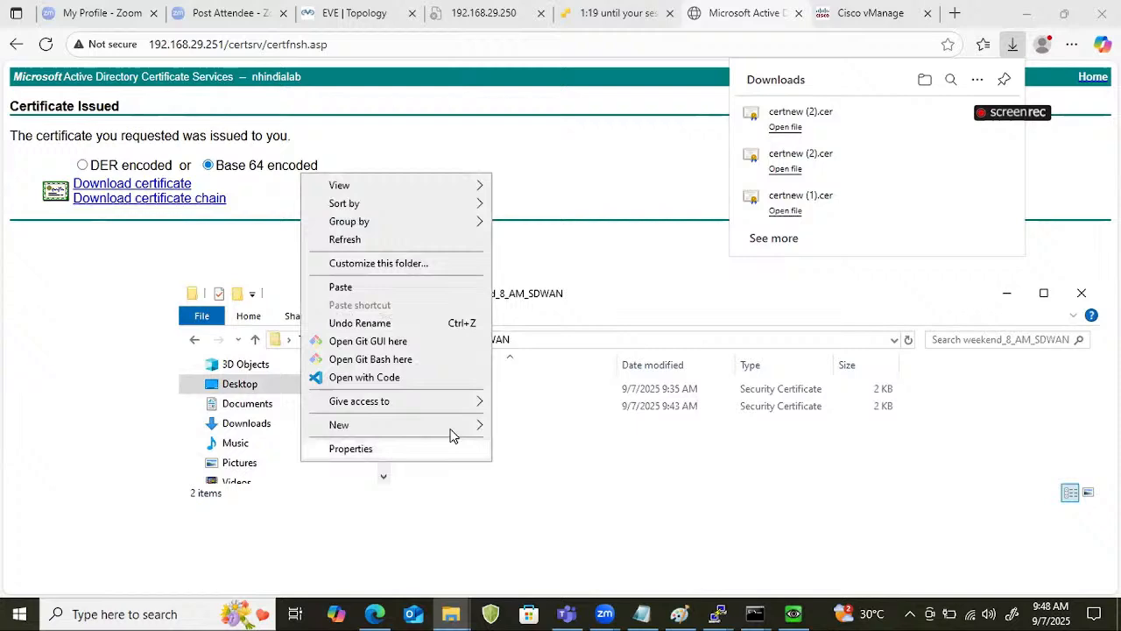
click(393, 294)
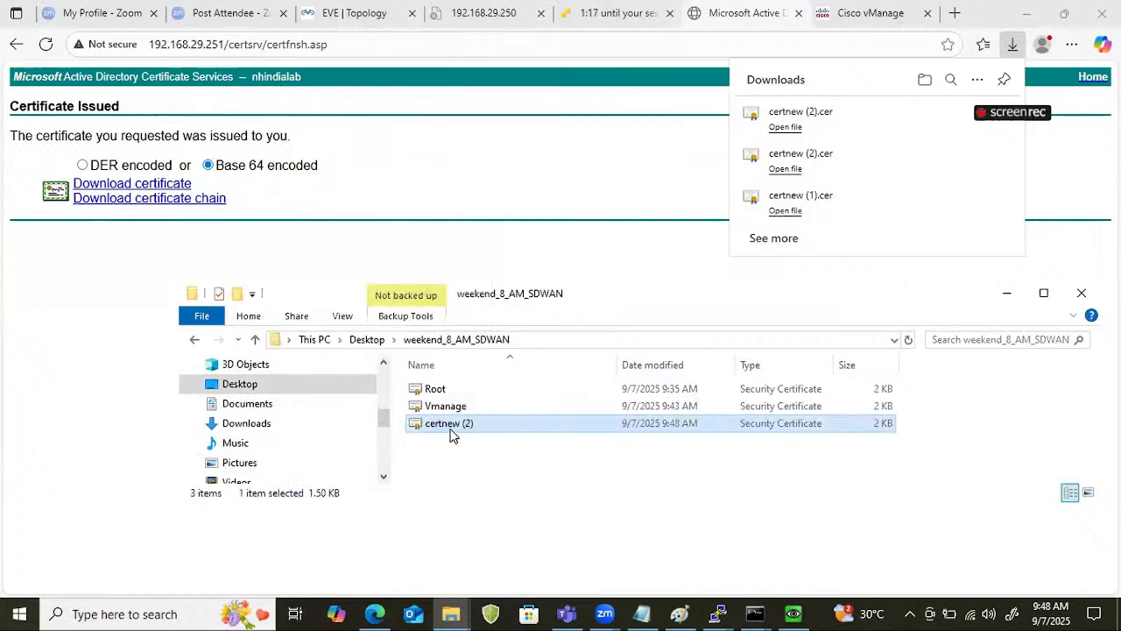
Rename the certnew (2) certificate file as Vbond.
right_click(451, 431)
click(248, 390)
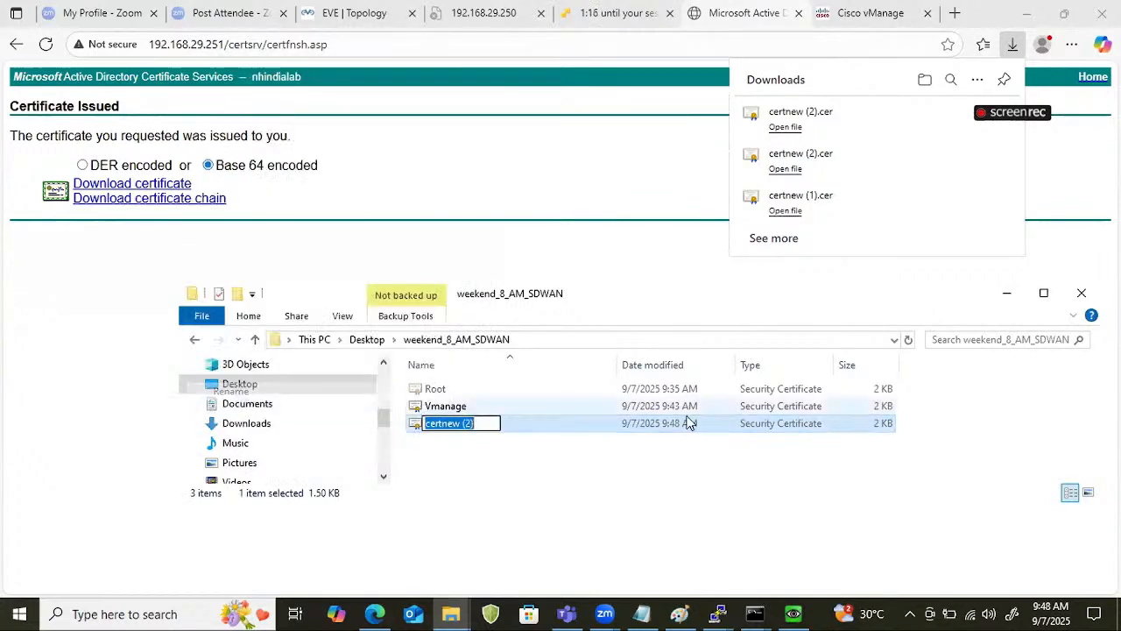
text(Vbond)
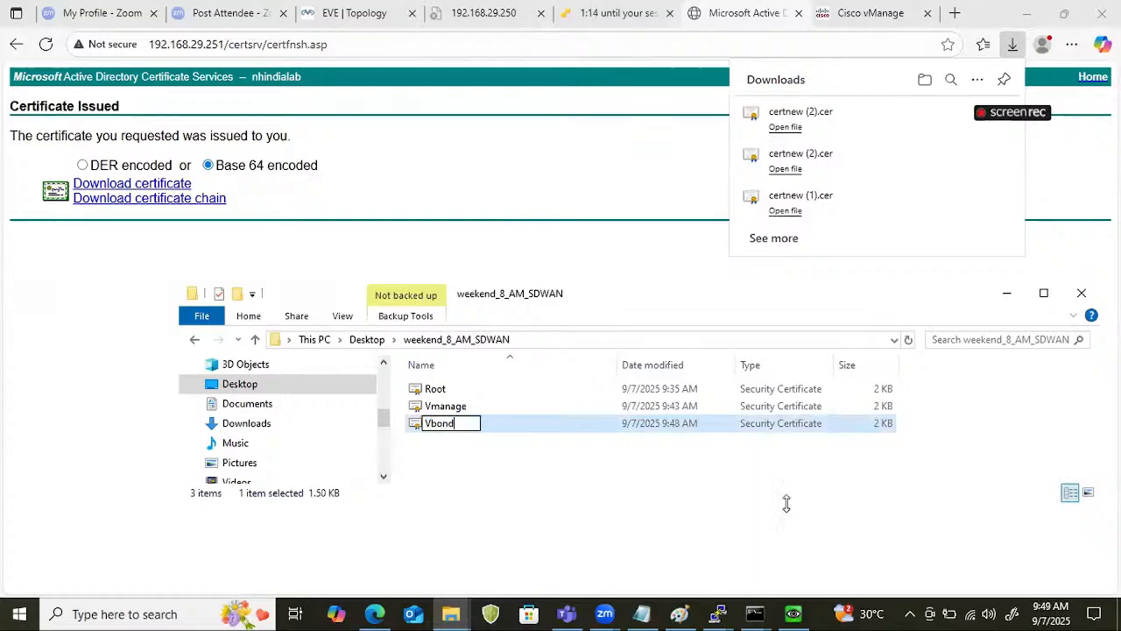
key(Return)
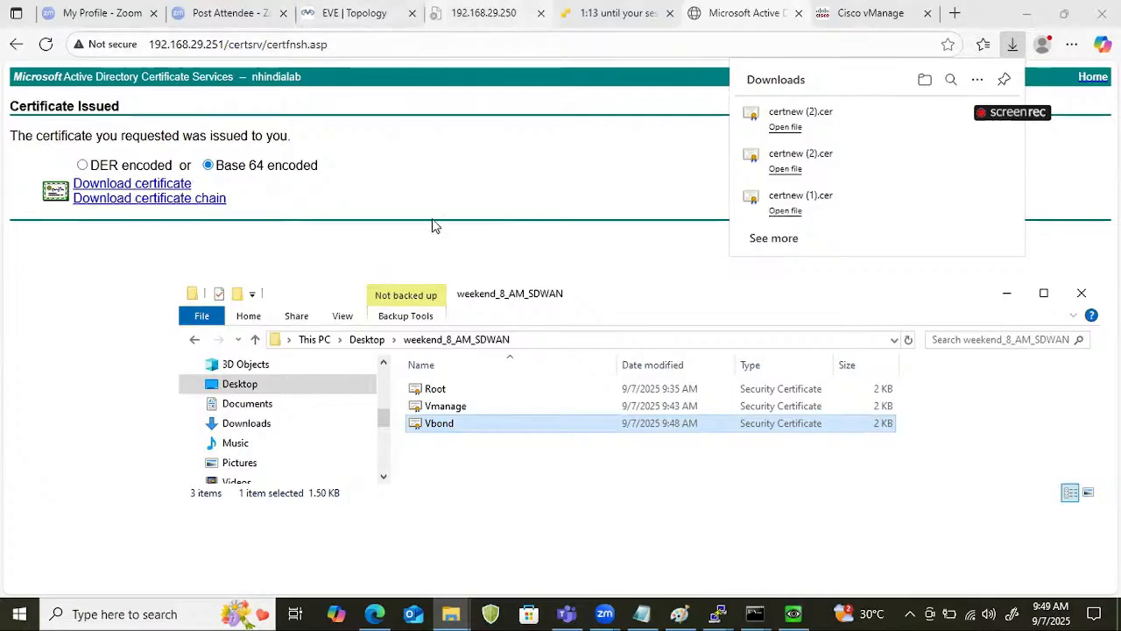
Return to vManage, close the CSR window, and install the Vbond certificate file from the weekend_8_AM_SDWAN folder.
click(860, 12)
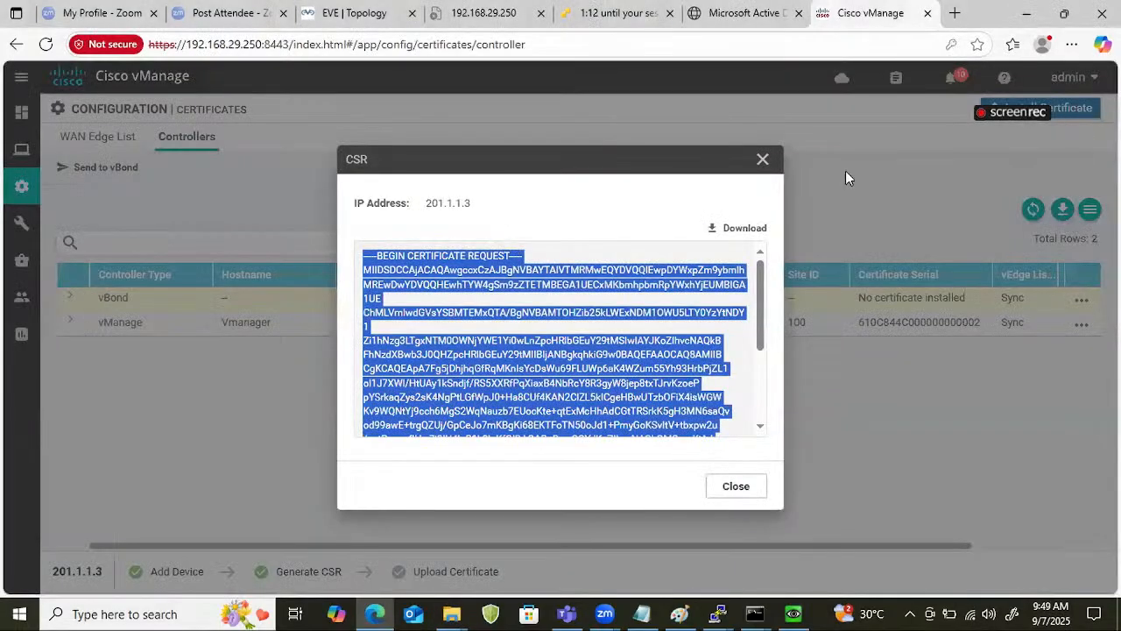
click(762, 163)
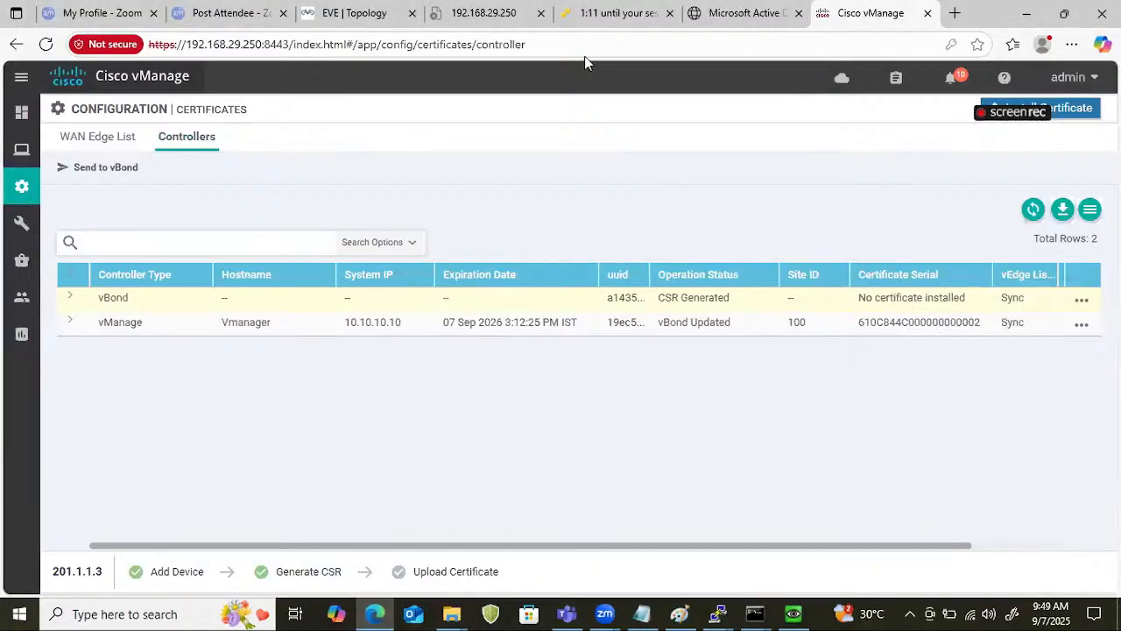
click(1082, 300)
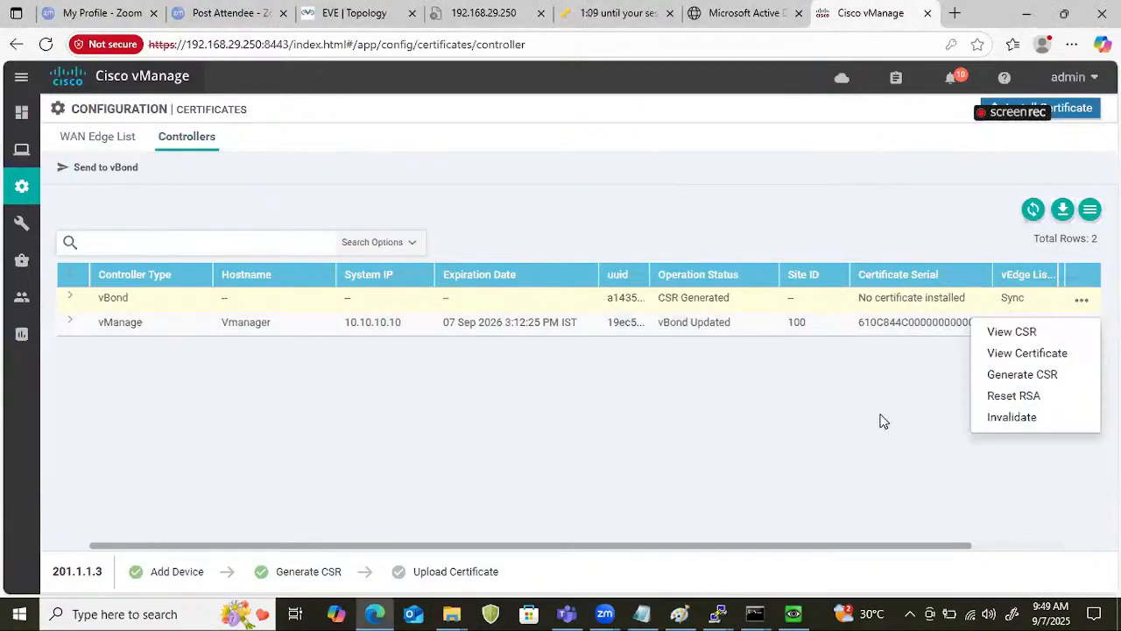
click(1075, 108)
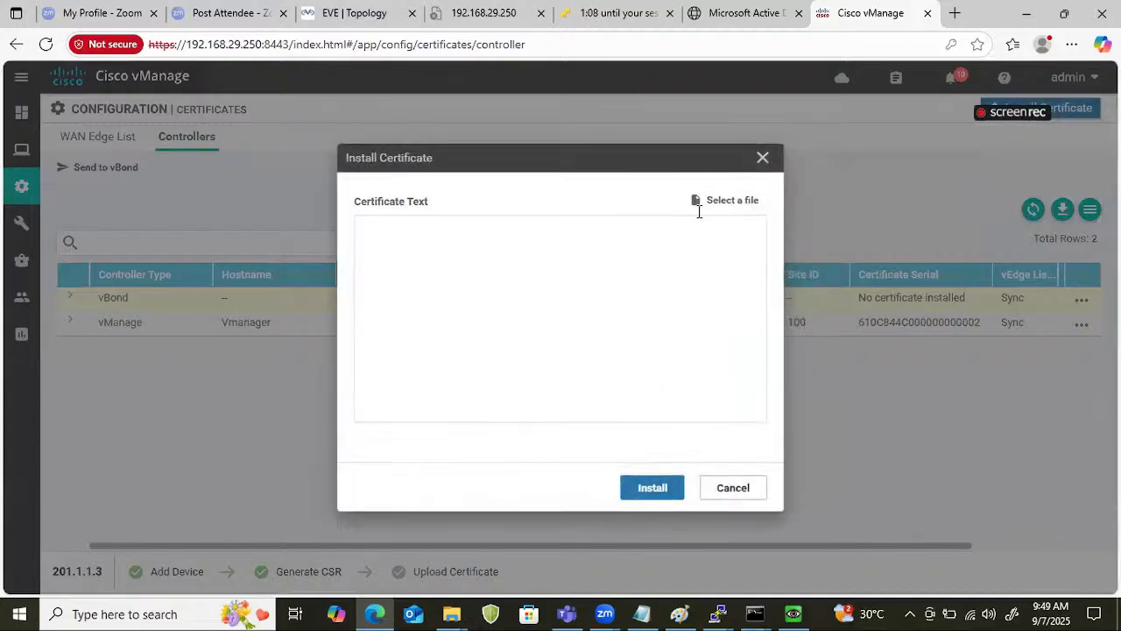
click(721, 207)
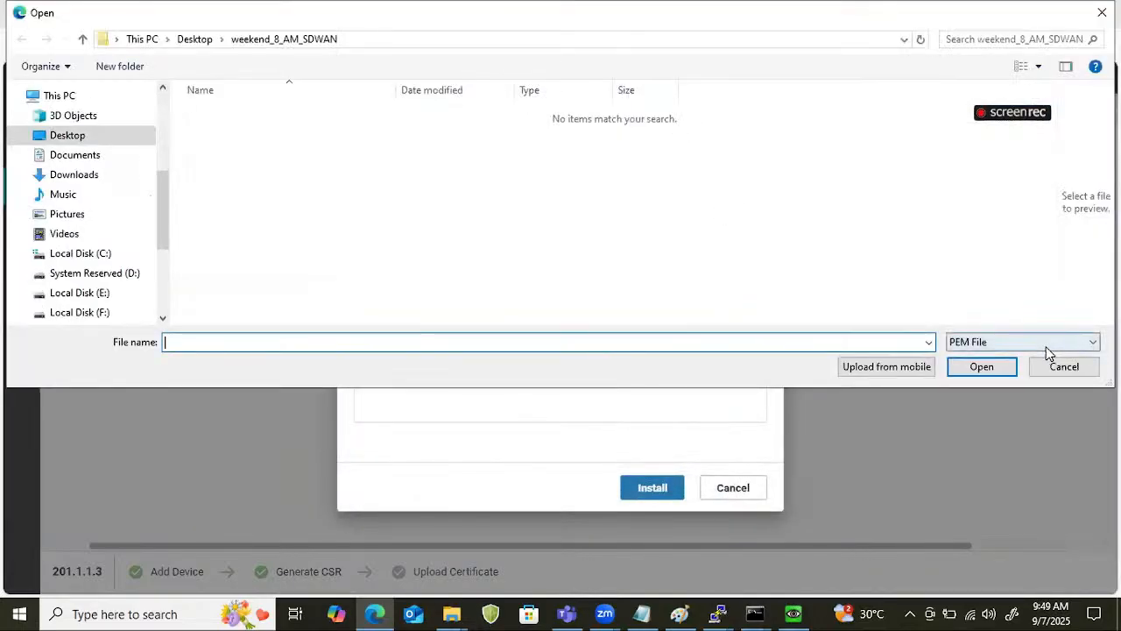
click(1047, 350)
click(1029, 370)
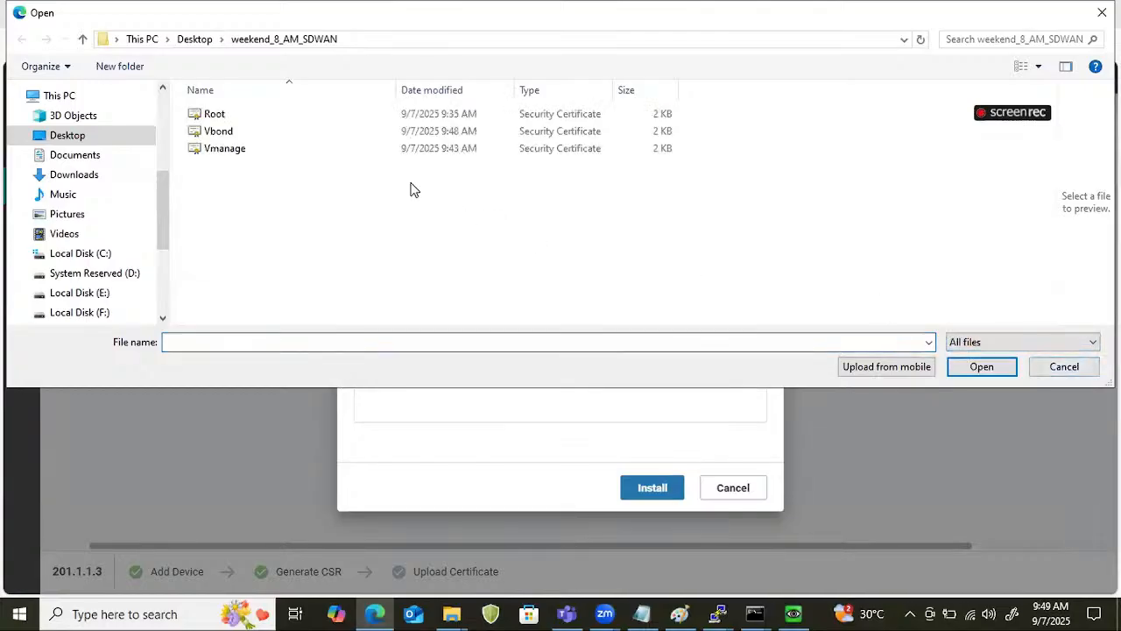
click(292, 133)
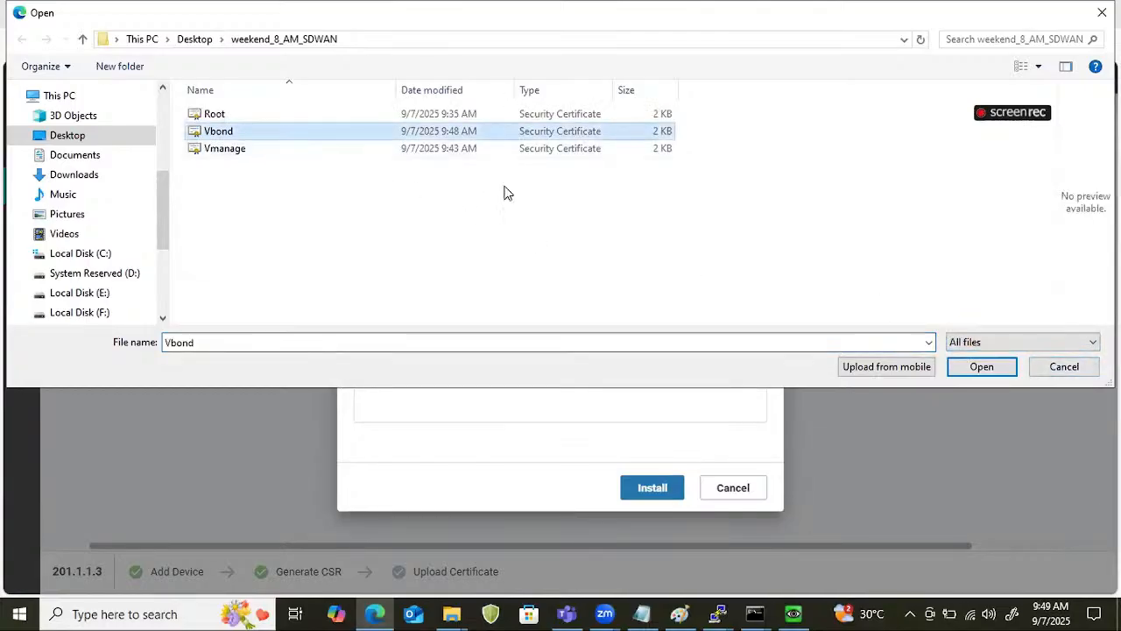
click(981, 366)
click(673, 475)
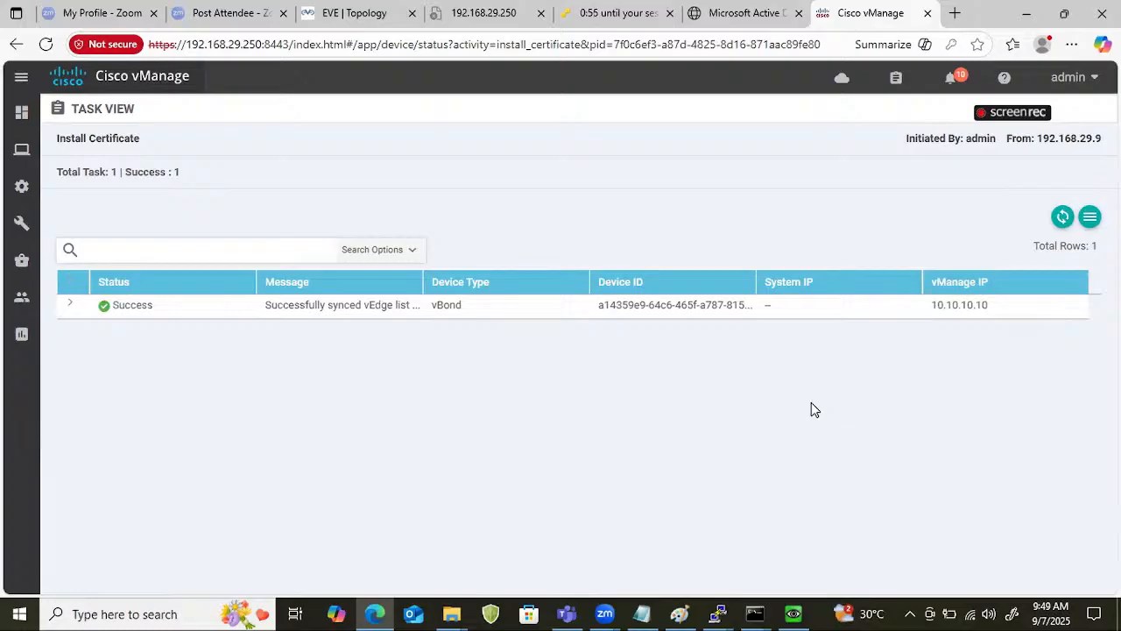
Open the controllers list in the device configuration.
mouse_move(22, 149)
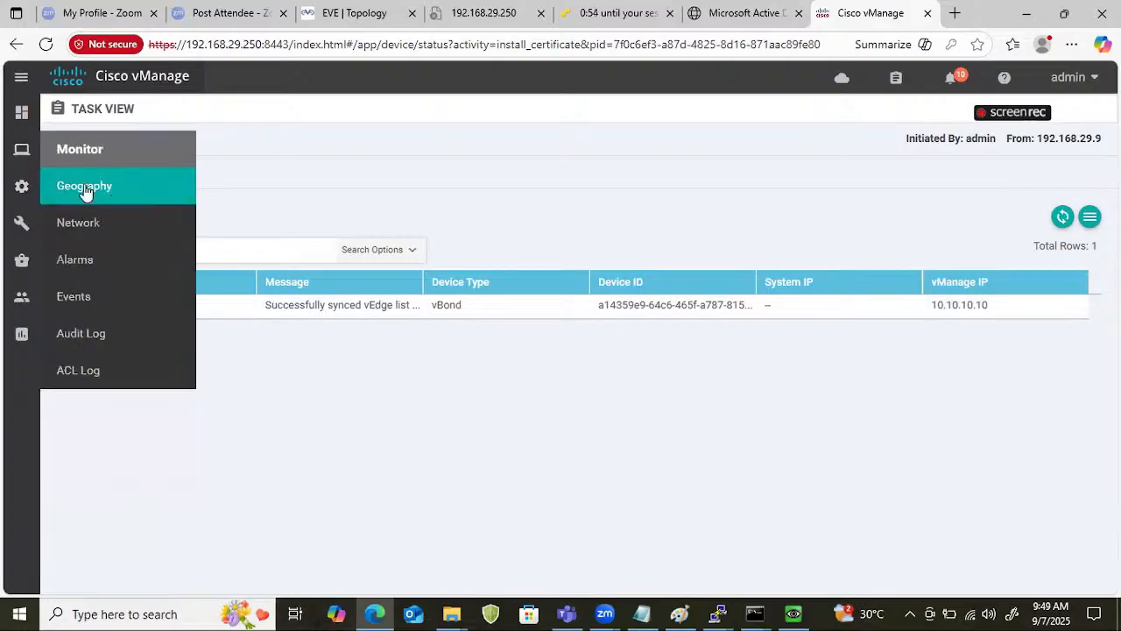
mouse_move(22, 187)
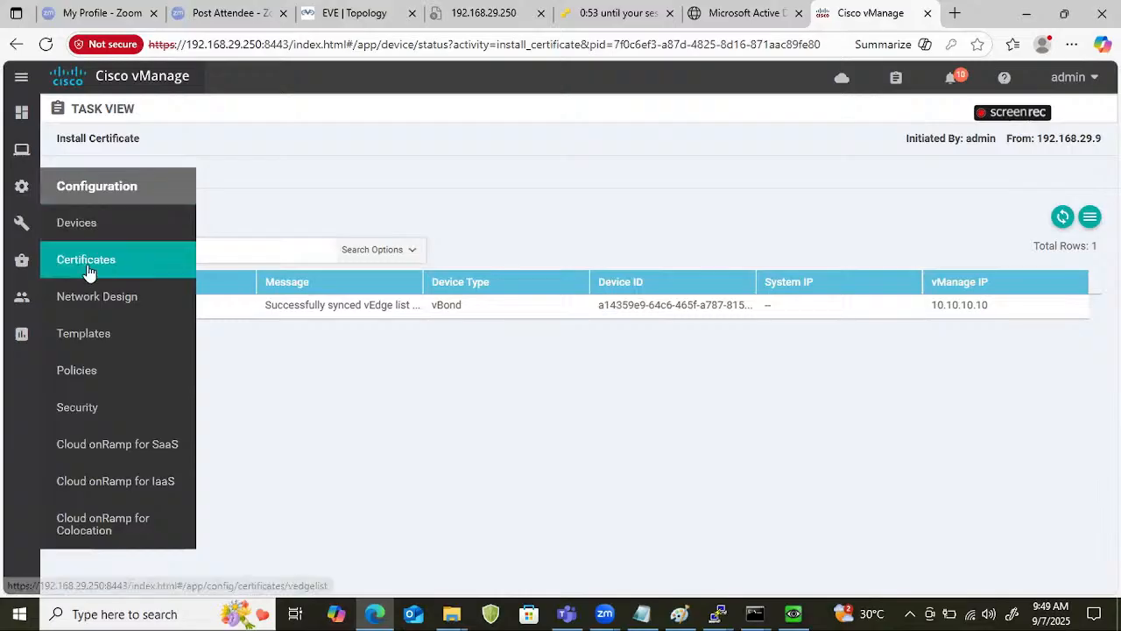
click(81, 226)
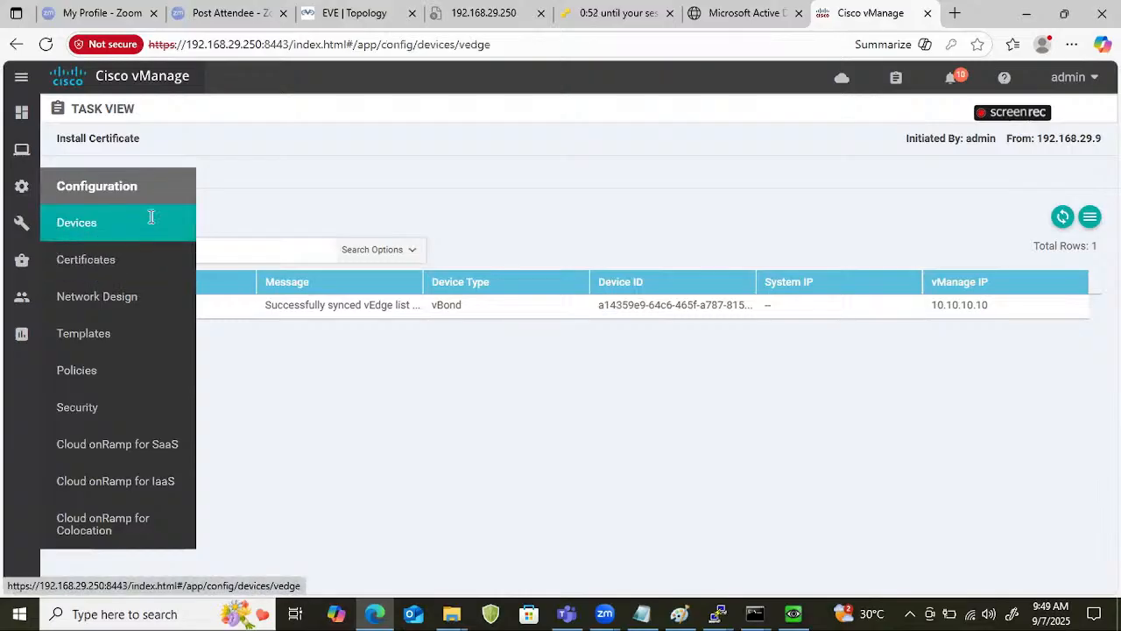
click(154, 175)
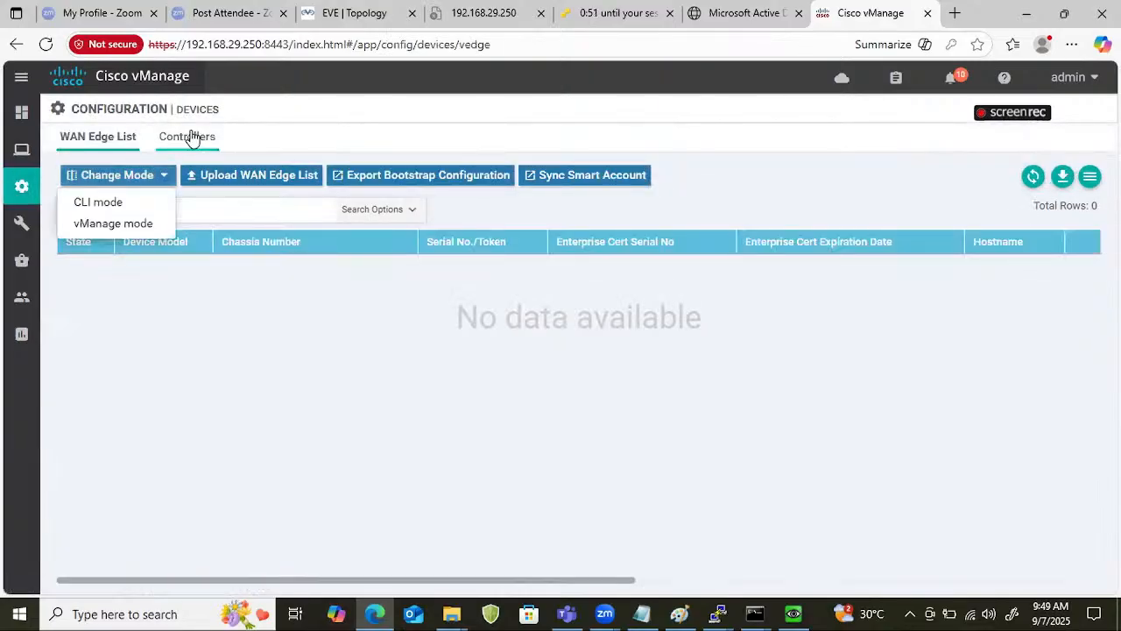
click(191, 136)
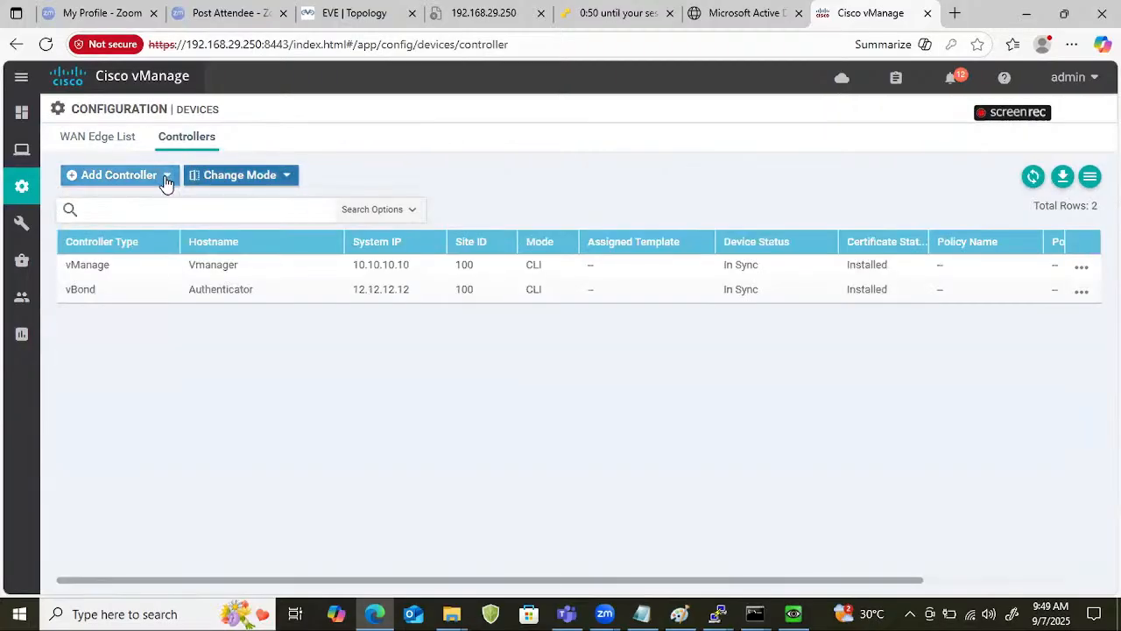
Add a vSmart controller with management IP address 201.1.1.2 and username admin, entering the account password.
click(167, 177)
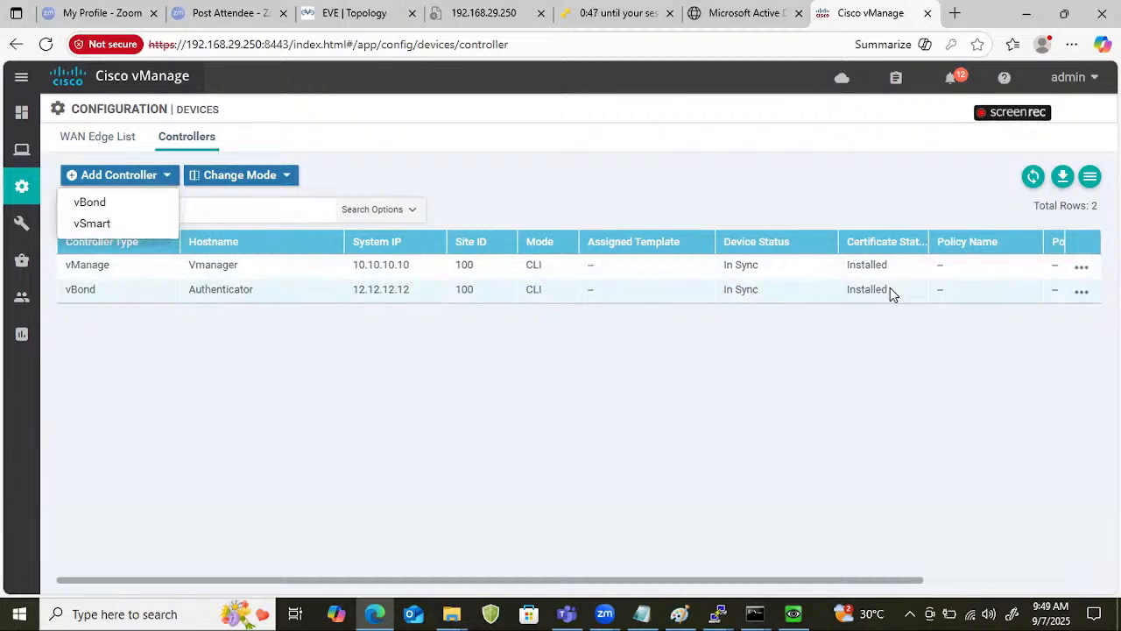
click(92, 222)
click(462, 208)
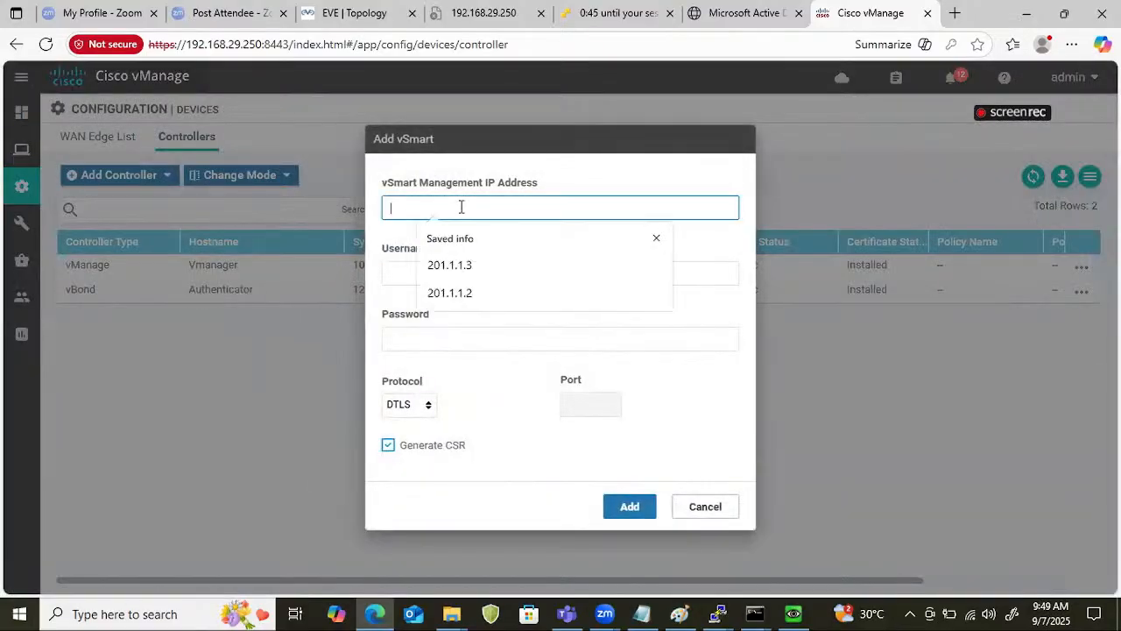
click(463, 293)
click(463, 277)
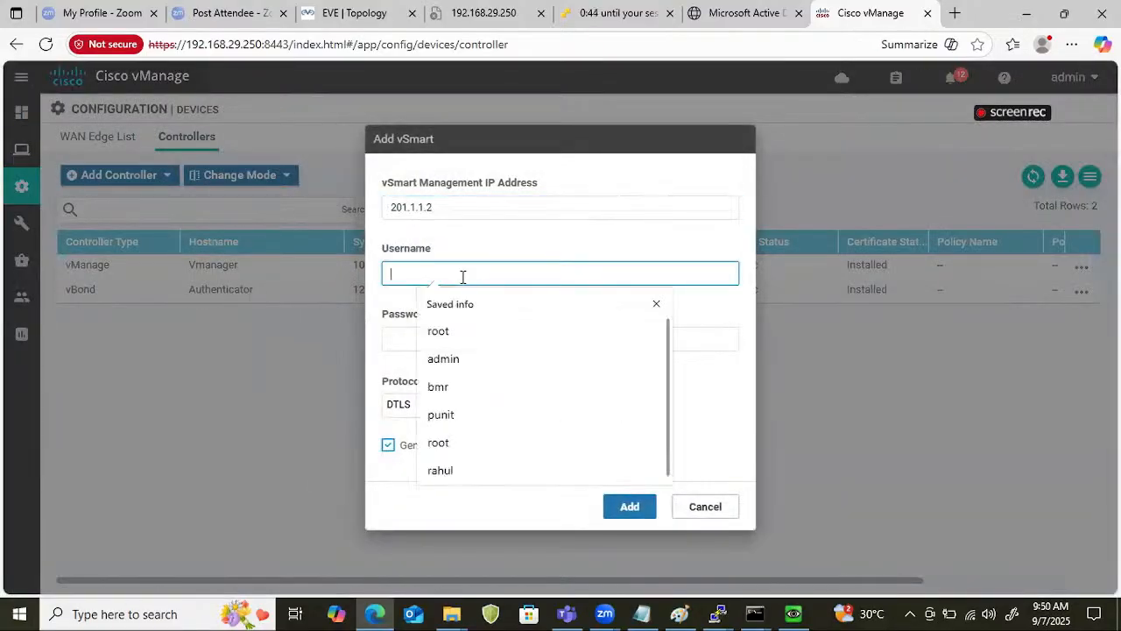
click(443, 359)
click(440, 341)
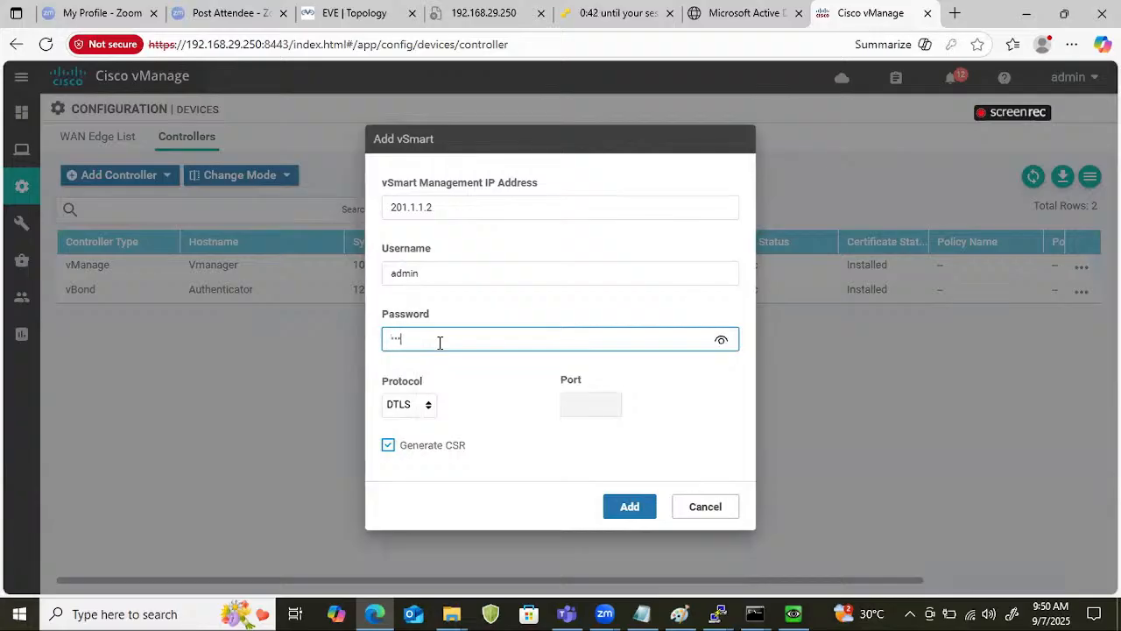
text(admin)
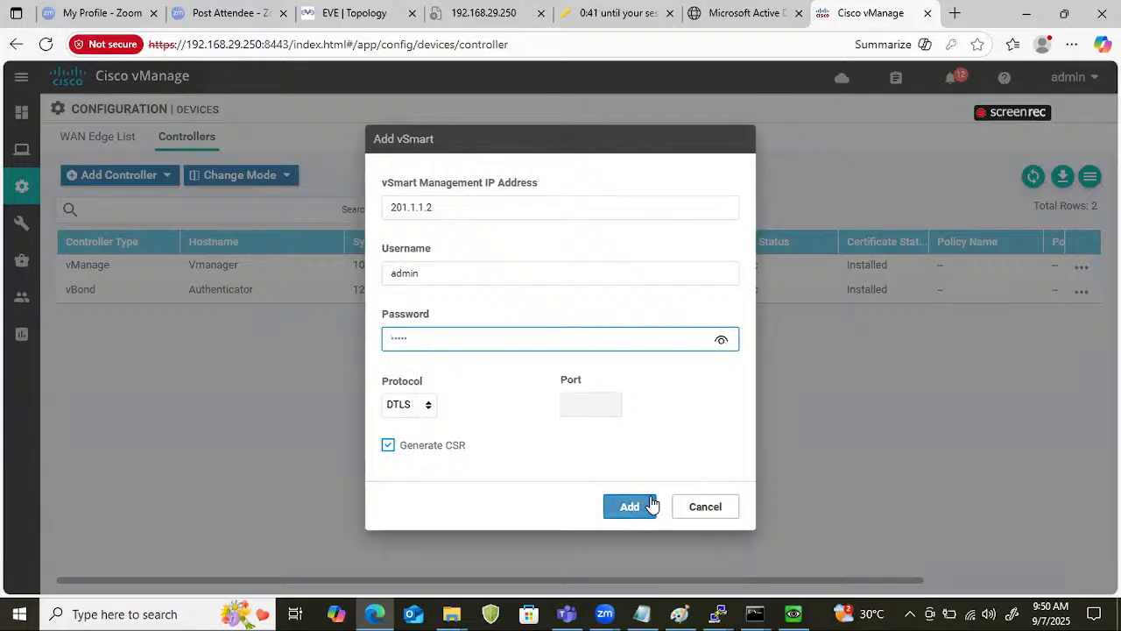
click(650, 506)
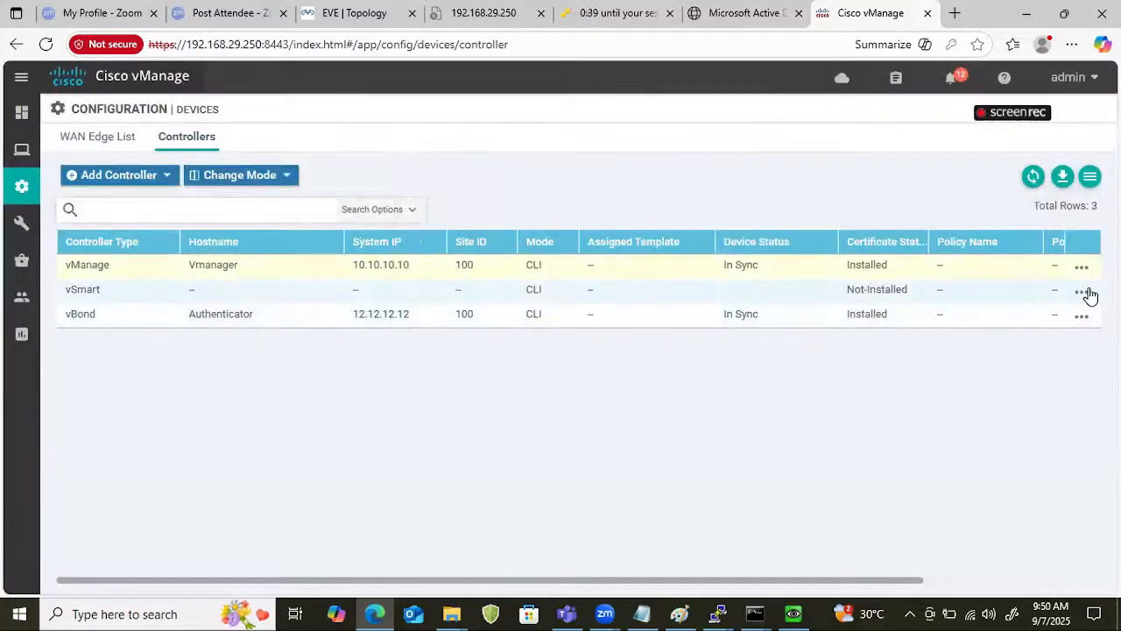
Open the controller certificates configuration, view the CSR of the vSmart at 201.1.1.2, and select its full text.
mouse_move(3, 219)
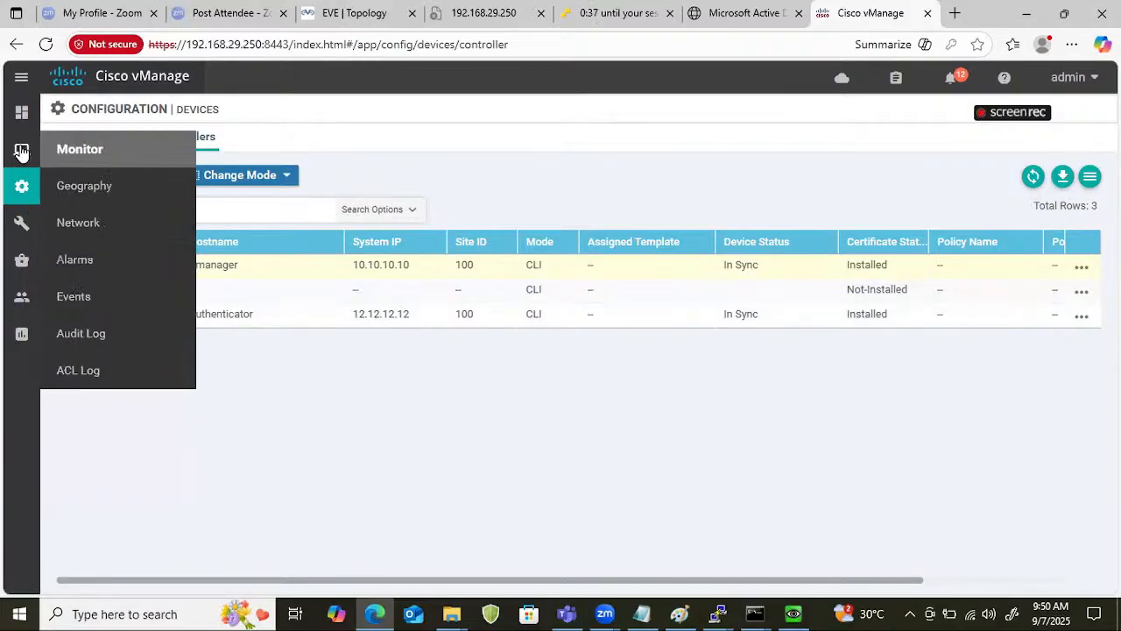
mouse_move(53, 204)
click(79, 263)
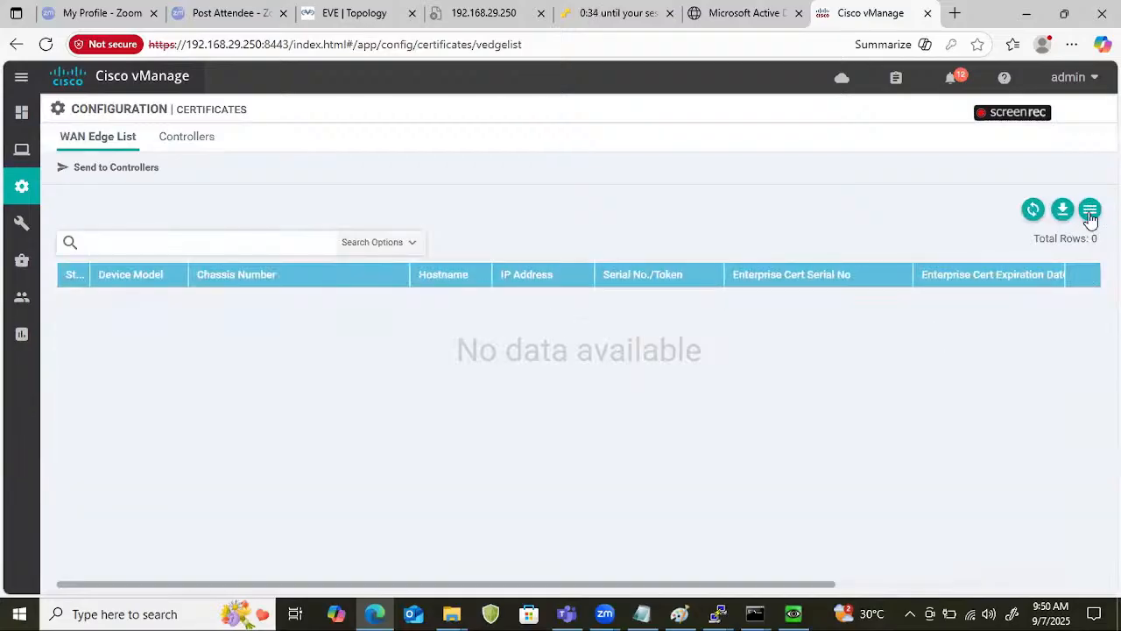
click(209, 139)
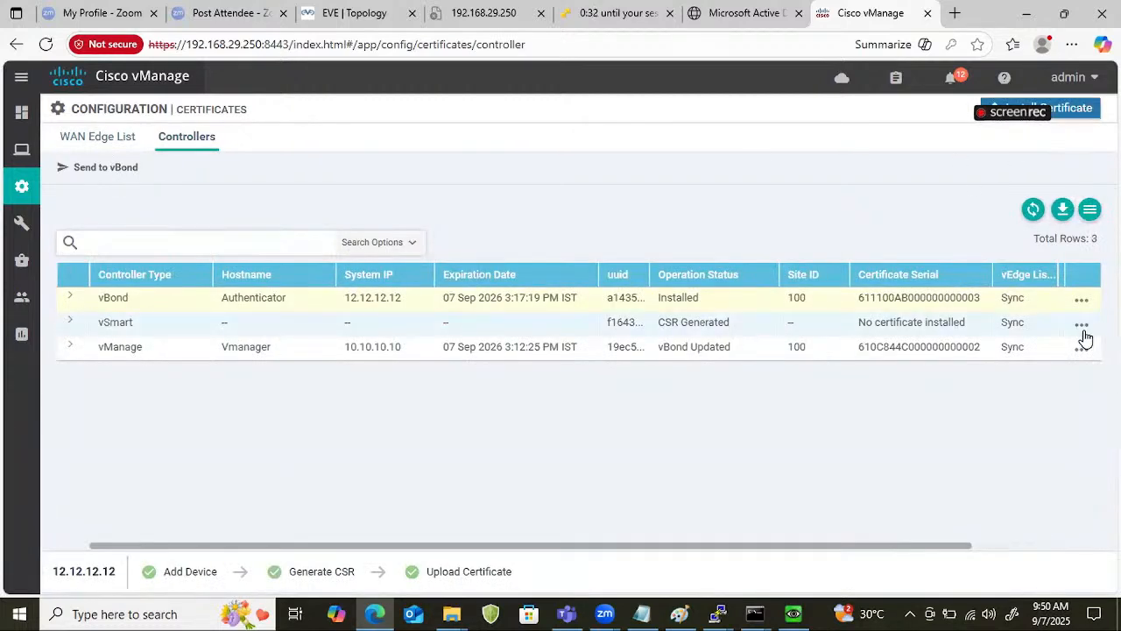
click(1084, 331)
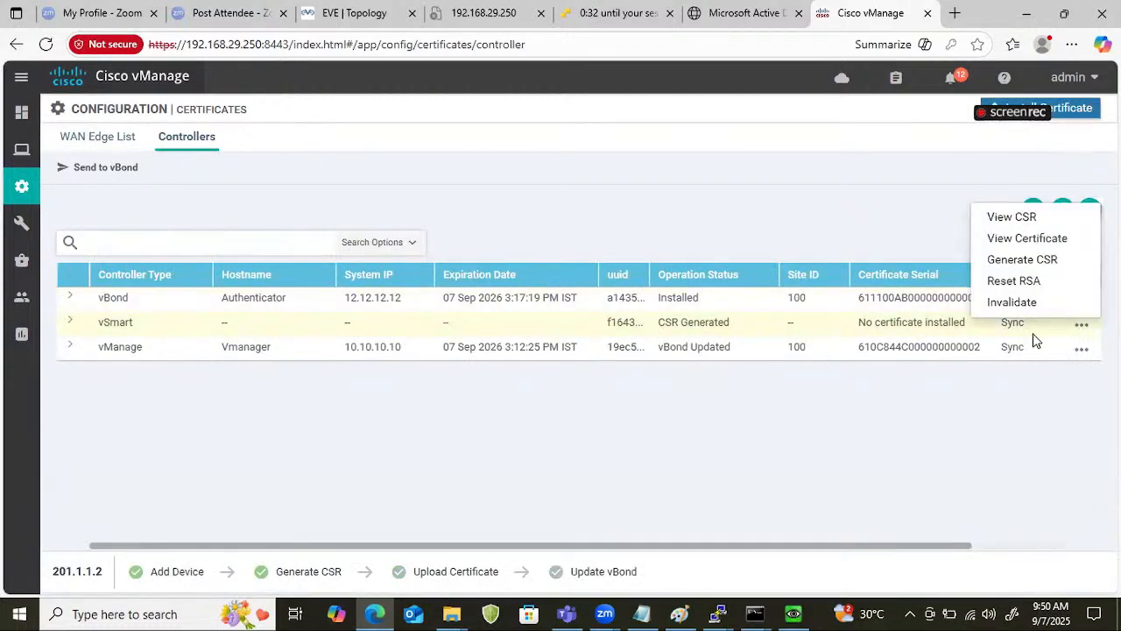
click(1016, 219)
click(646, 292)
key(ctrl+a)
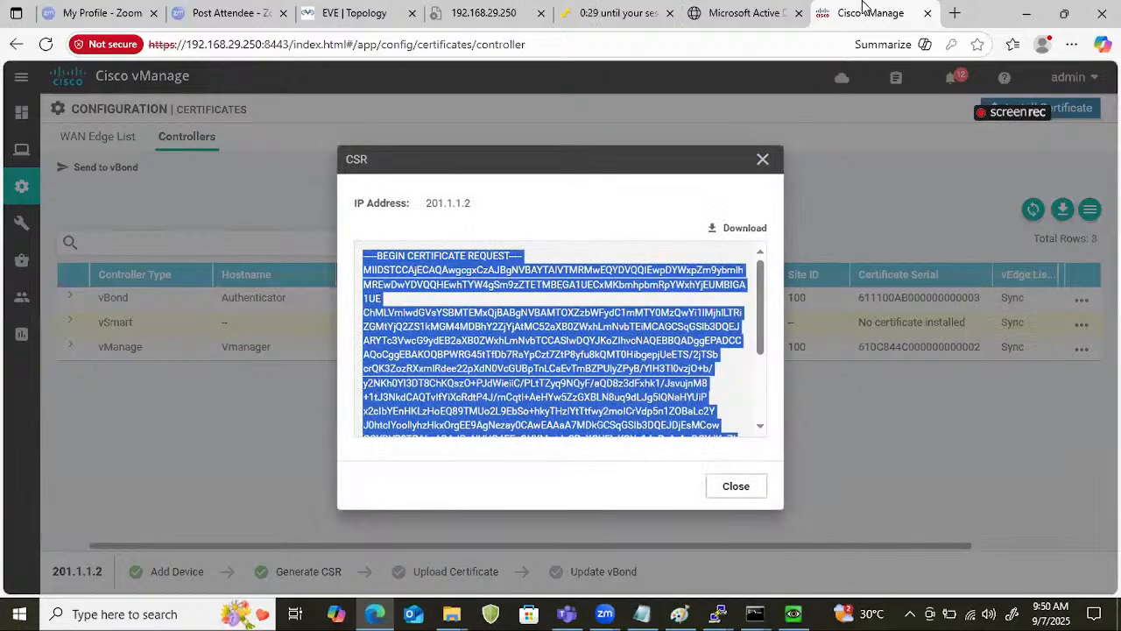
Switch to Microsoft Active Directory Certificate Services and submit the copied vSmart CSR as an advanced certificate request.
click(745, 22)
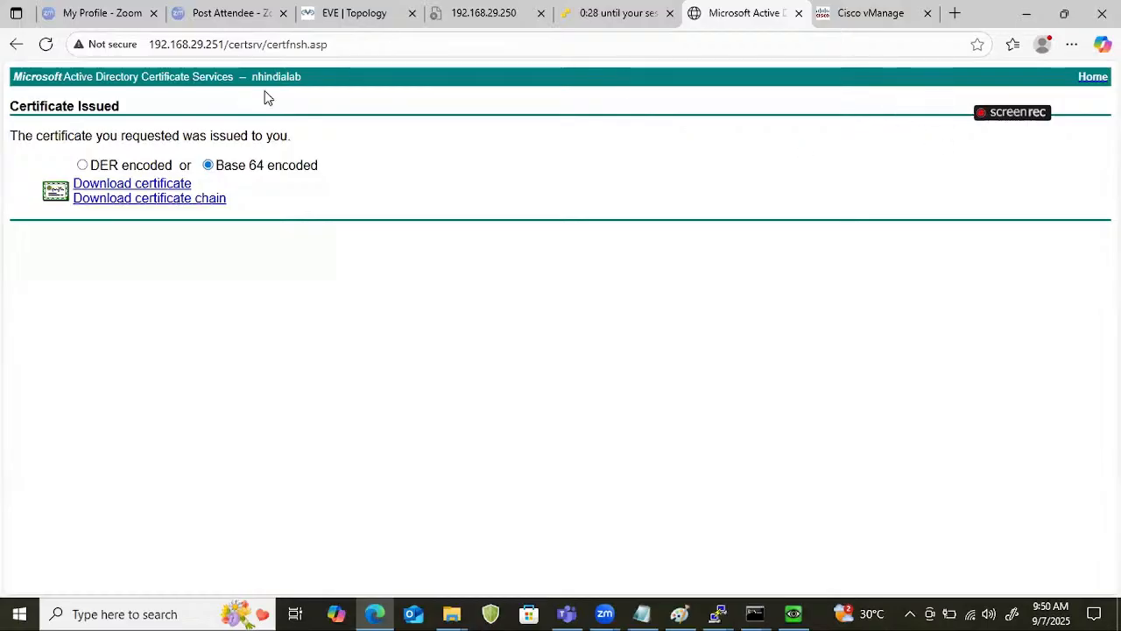
click(1094, 79)
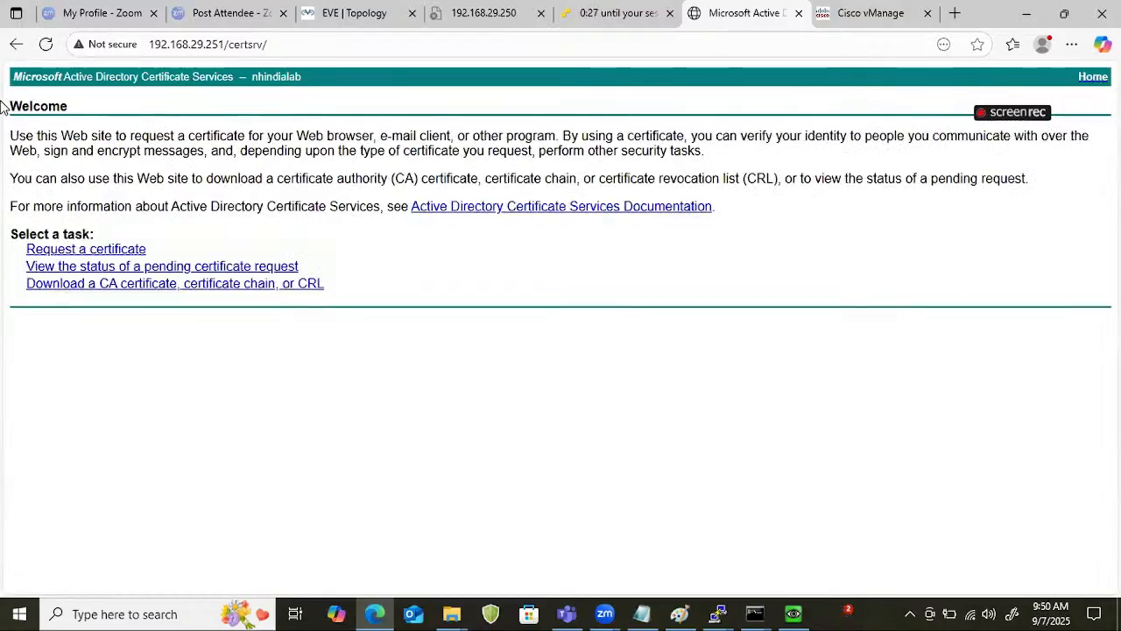
click(96, 251)
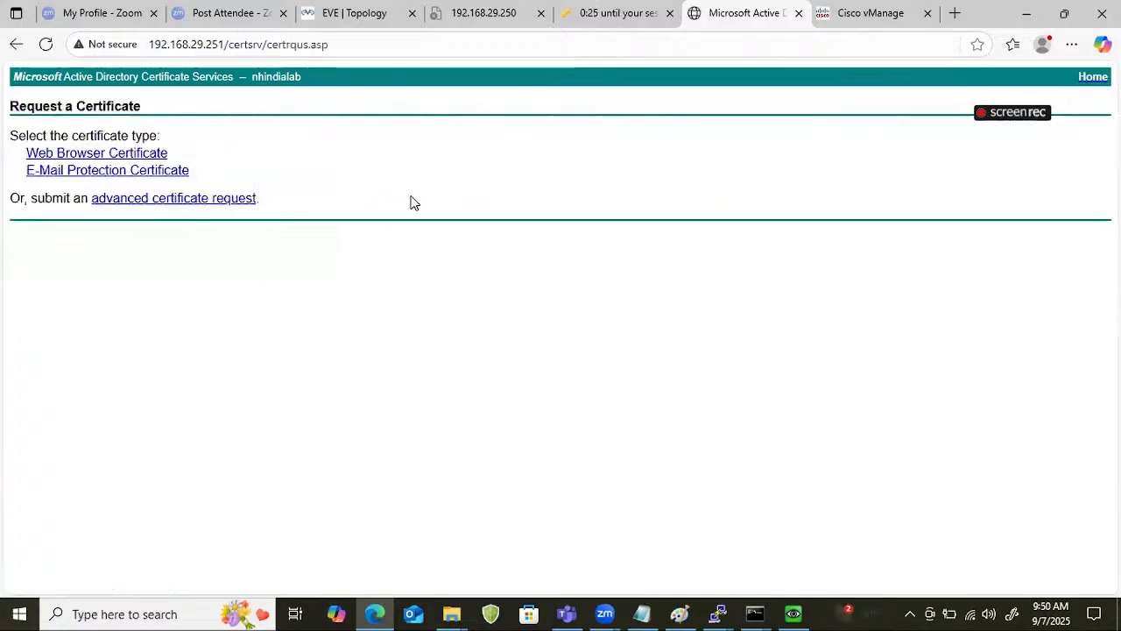
click(191, 200)
click(268, 220)
key(ctrl+v)
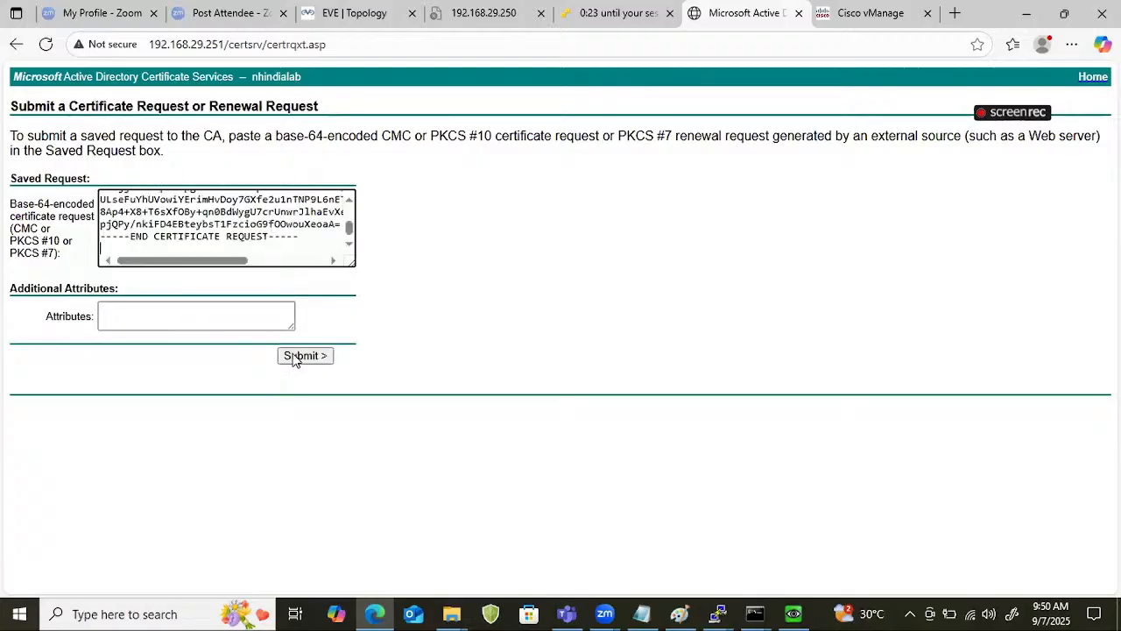
click(298, 356)
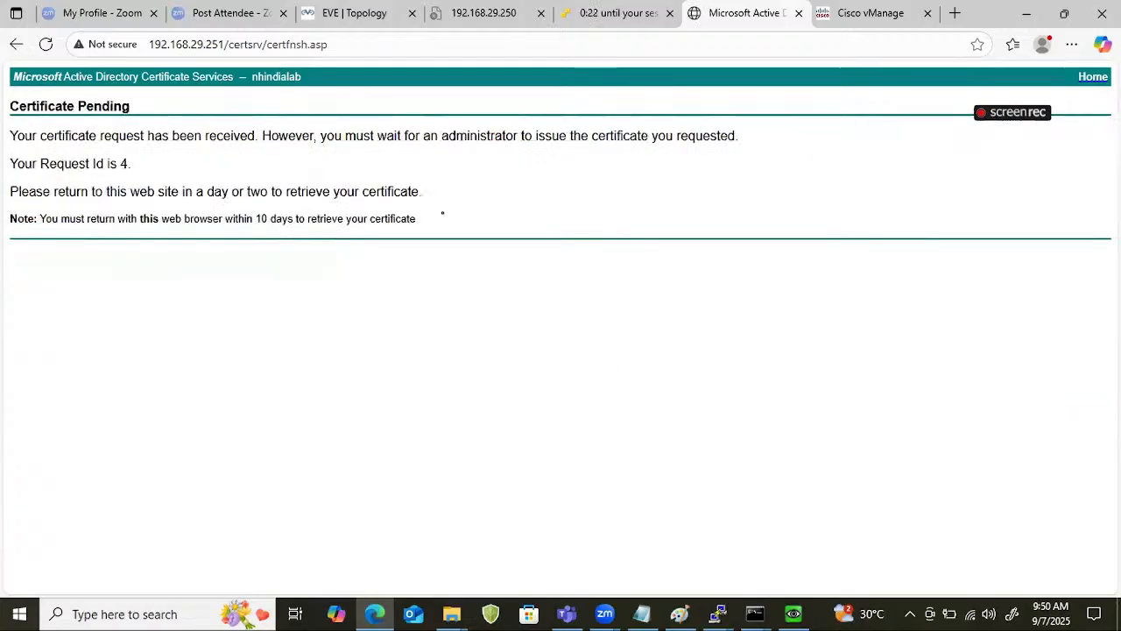
Switch to Server Manager on the Winserver, refresh the pending requests, and issue the certificate for request 4.
key(alt+Tab)
right_click(442, 213)
click(470, 223)
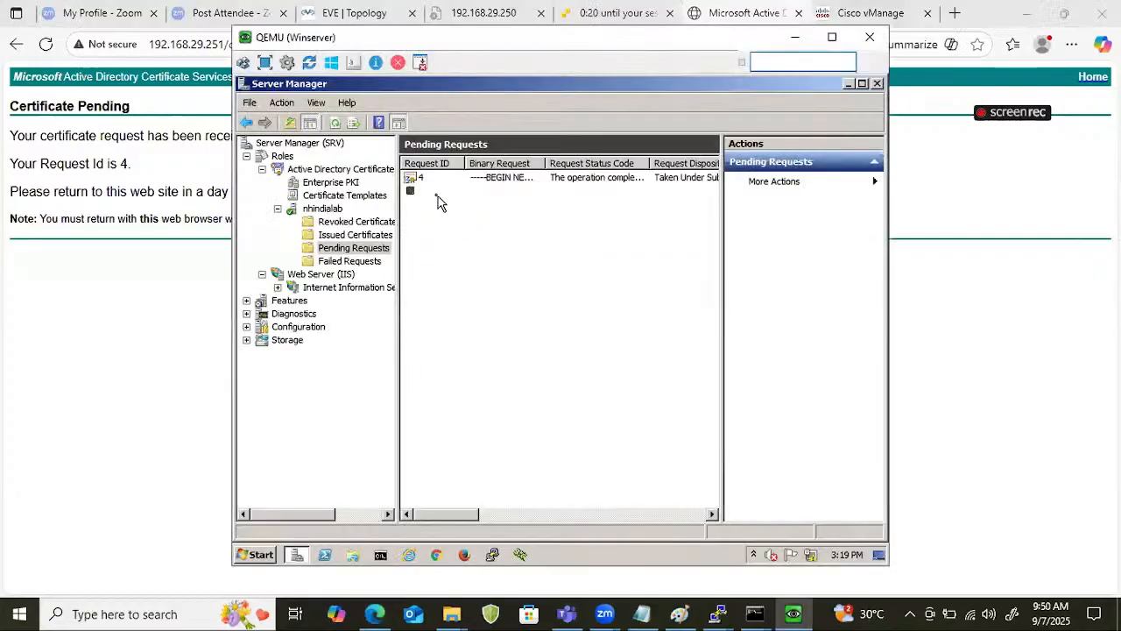
right_click(421, 180)
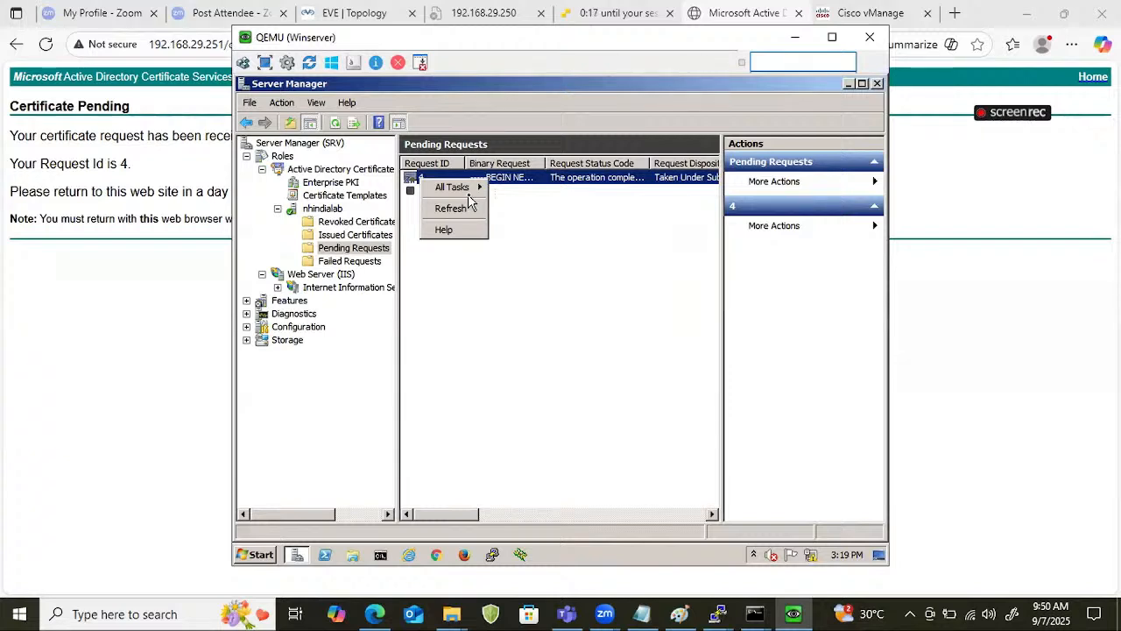
mouse_move(471, 189)
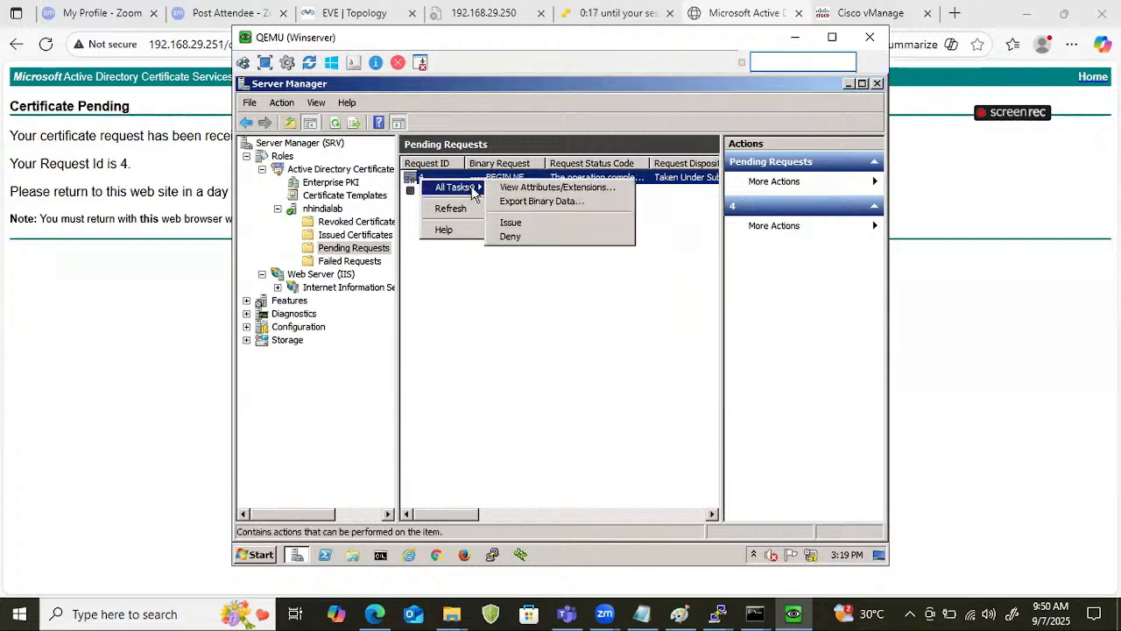
click(512, 223)
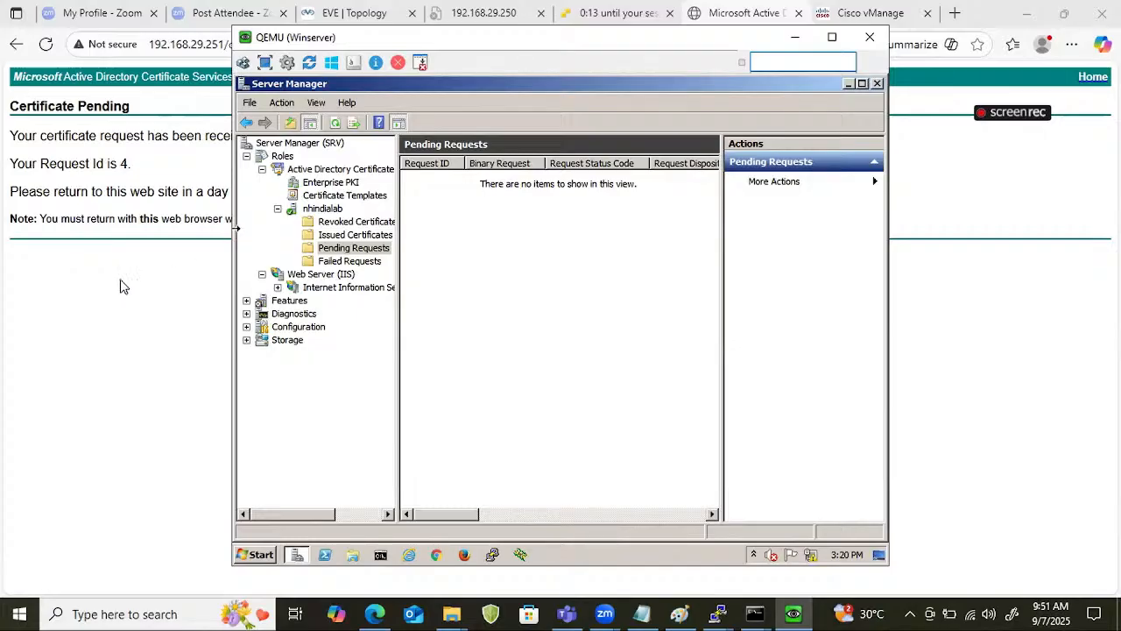
Return to the certificate services site, open the issued certificate from the pending requests, and download it Base 64 encoded.
click(3, 330)
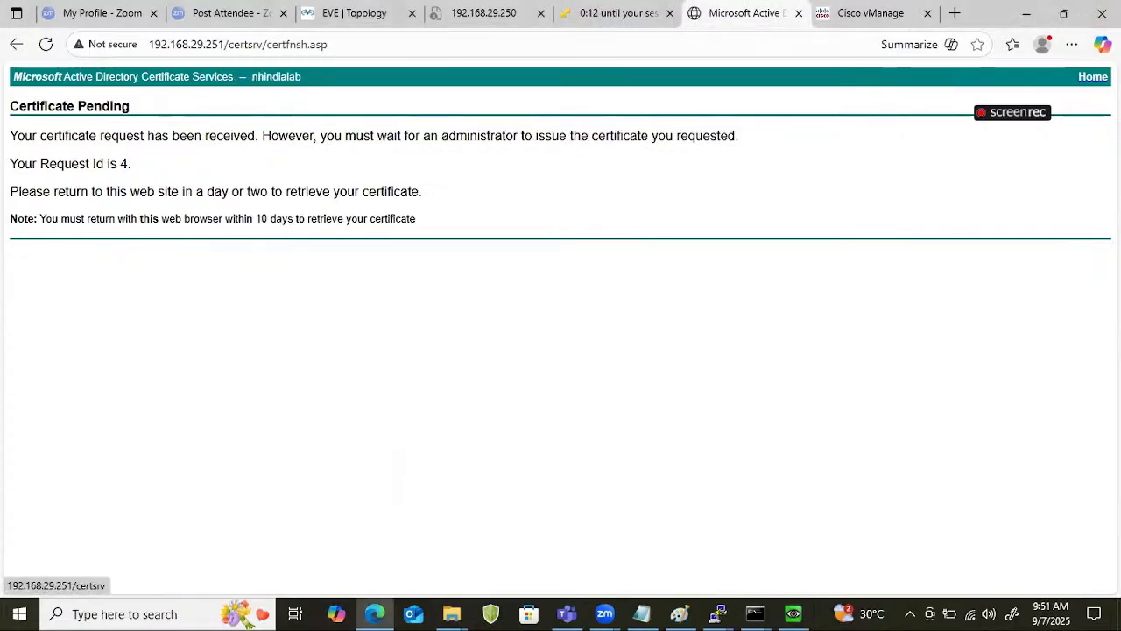
click(1093, 76)
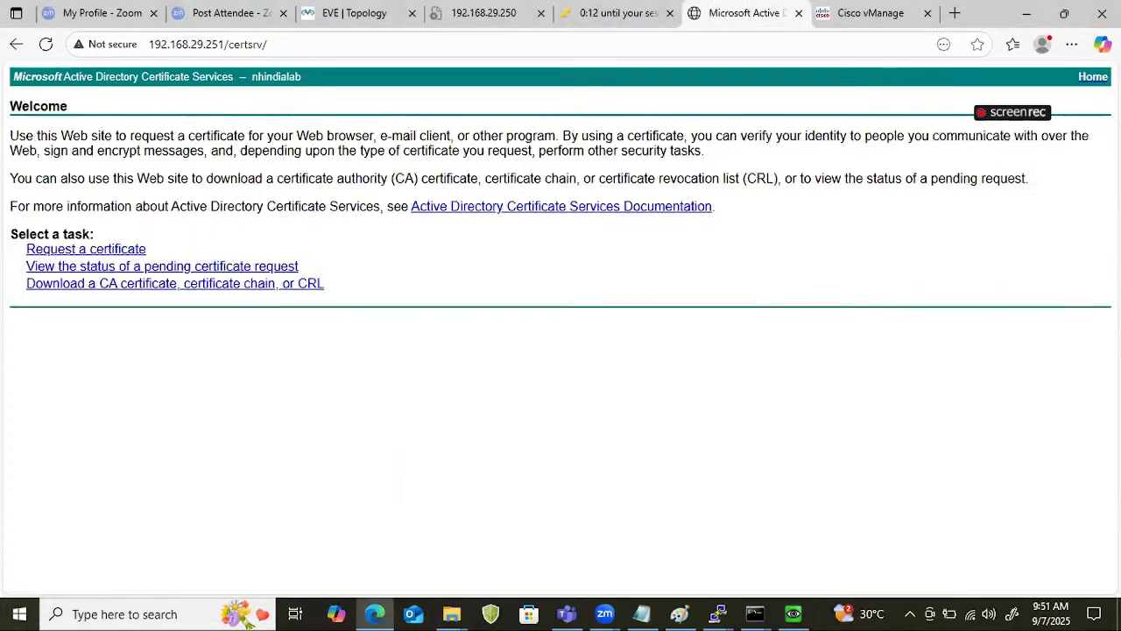
click(129, 267)
click(170, 154)
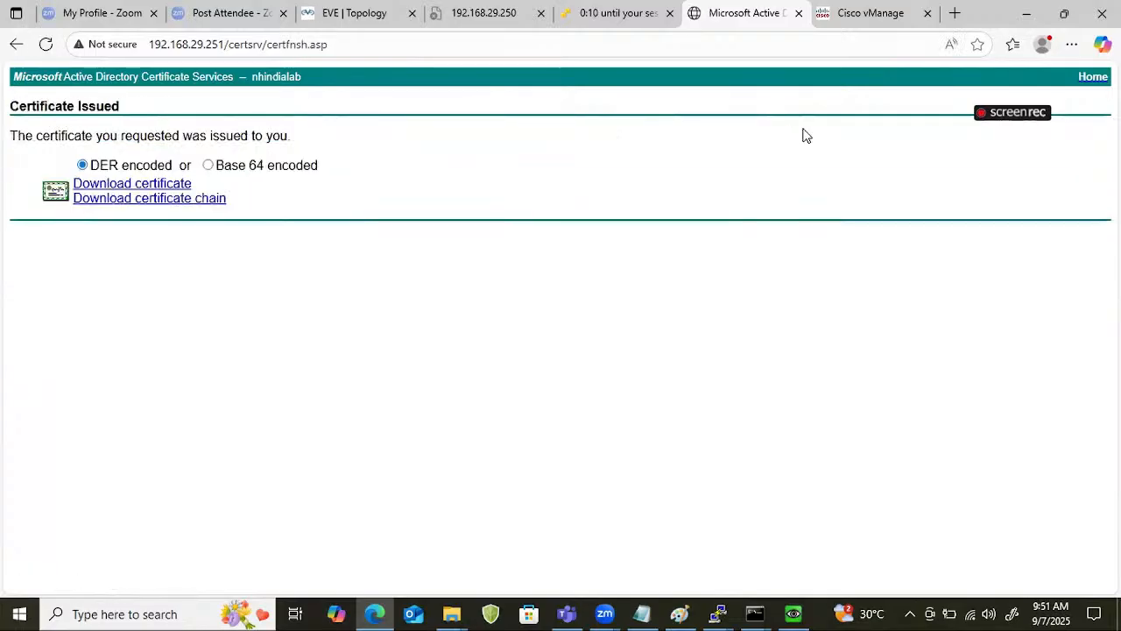
click(207, 165)
click(185, 184)
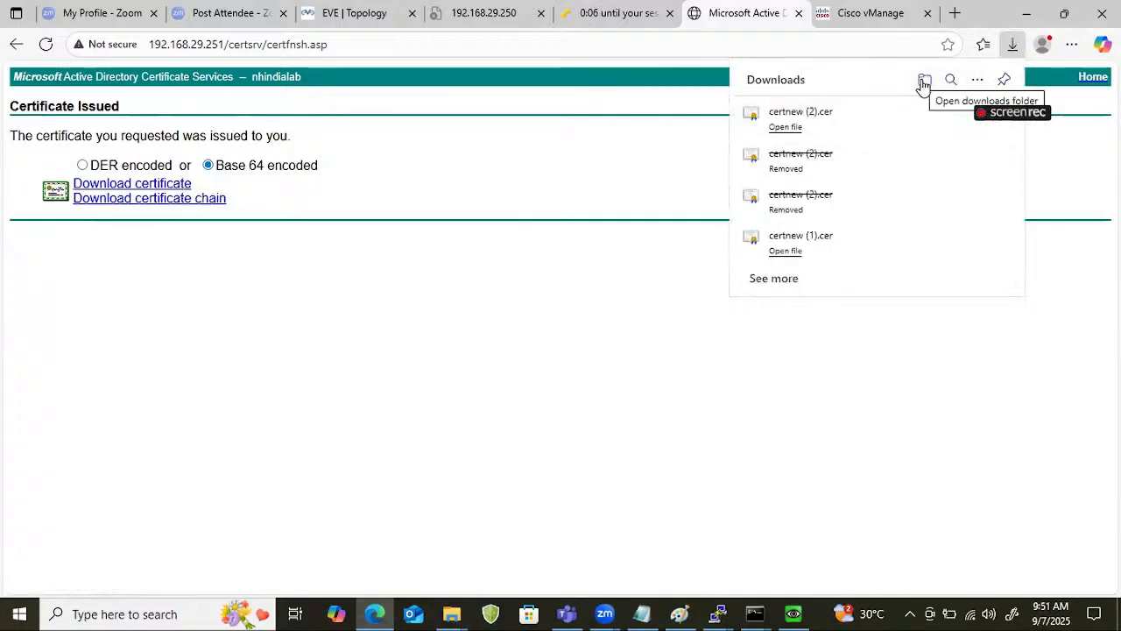
Move the downloaded certnew (2) certificate from Downloads to the weekend_8_AM_SDWAN folder on the Desktop.
click(924, 84)
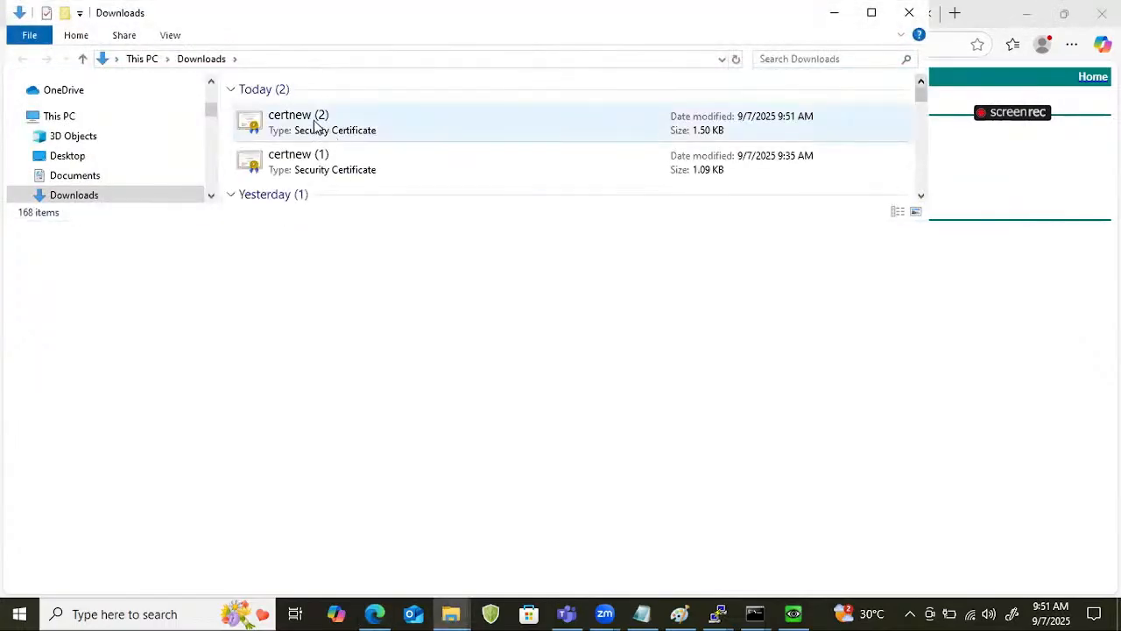
click(312, 118)
right_click(308, 123)
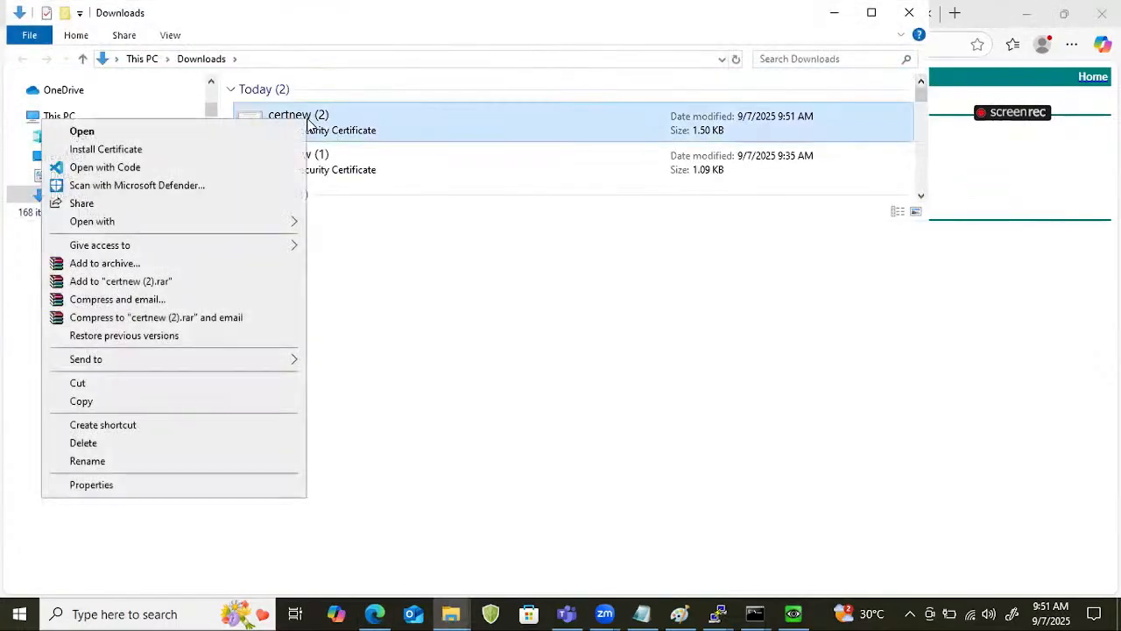
click(81, 381)
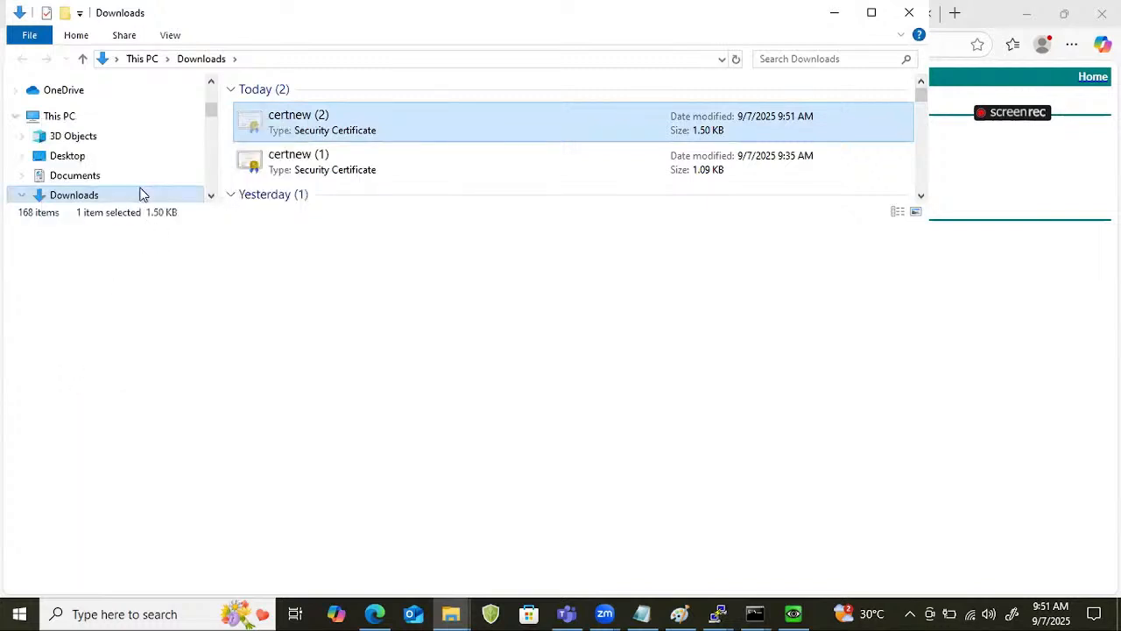
click(75, 164)
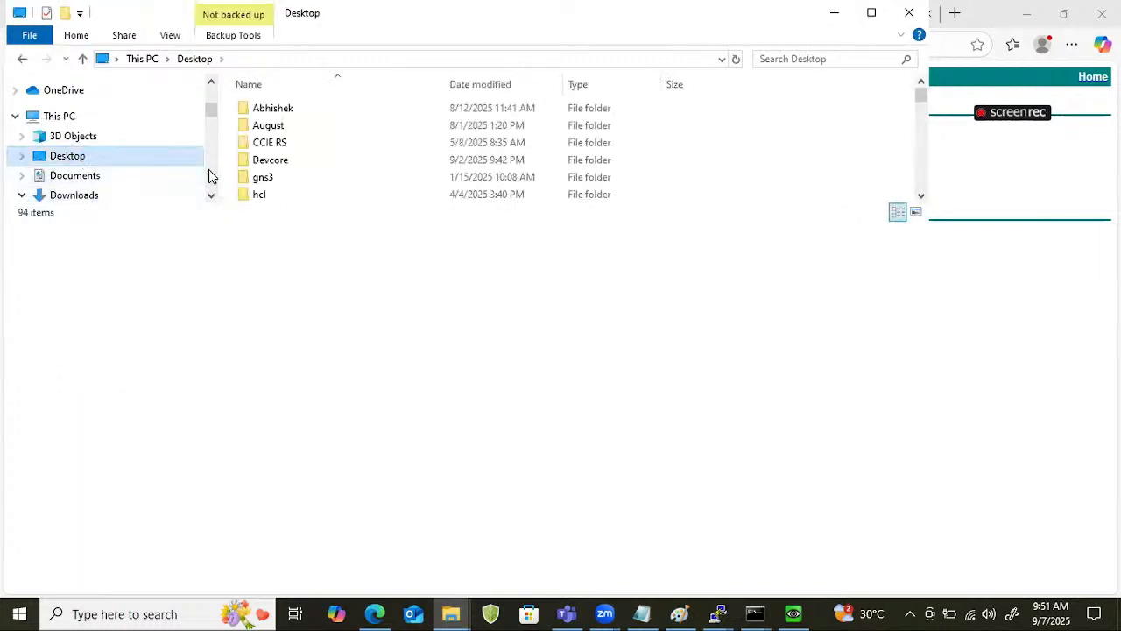
scroll(308, 179, down, 3)
double_click(311, 193)
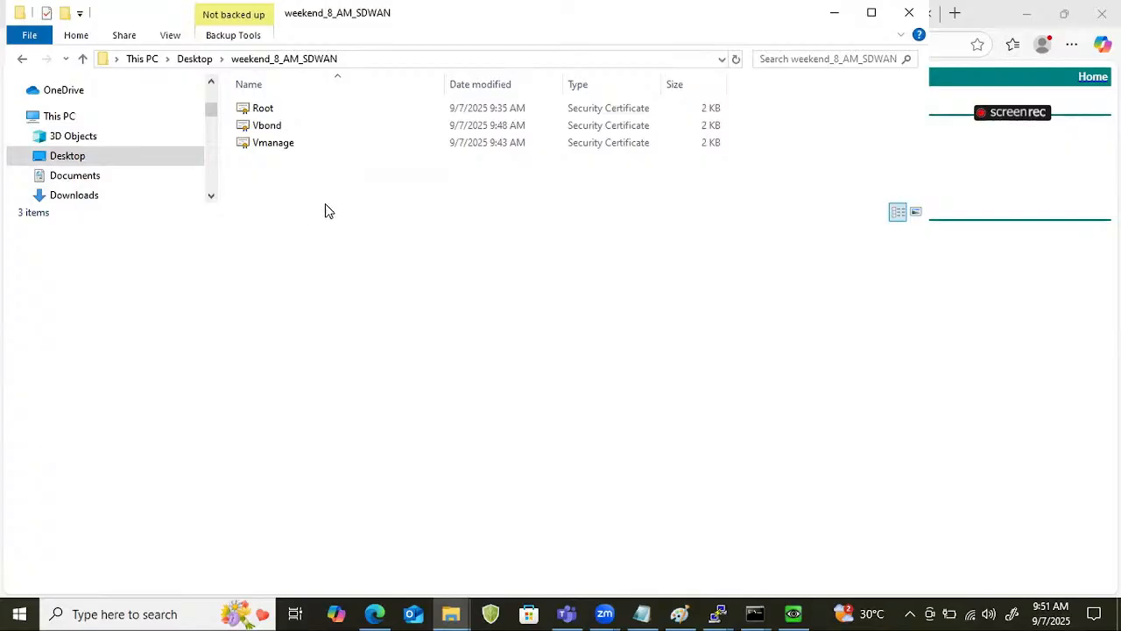
click(872, 13)
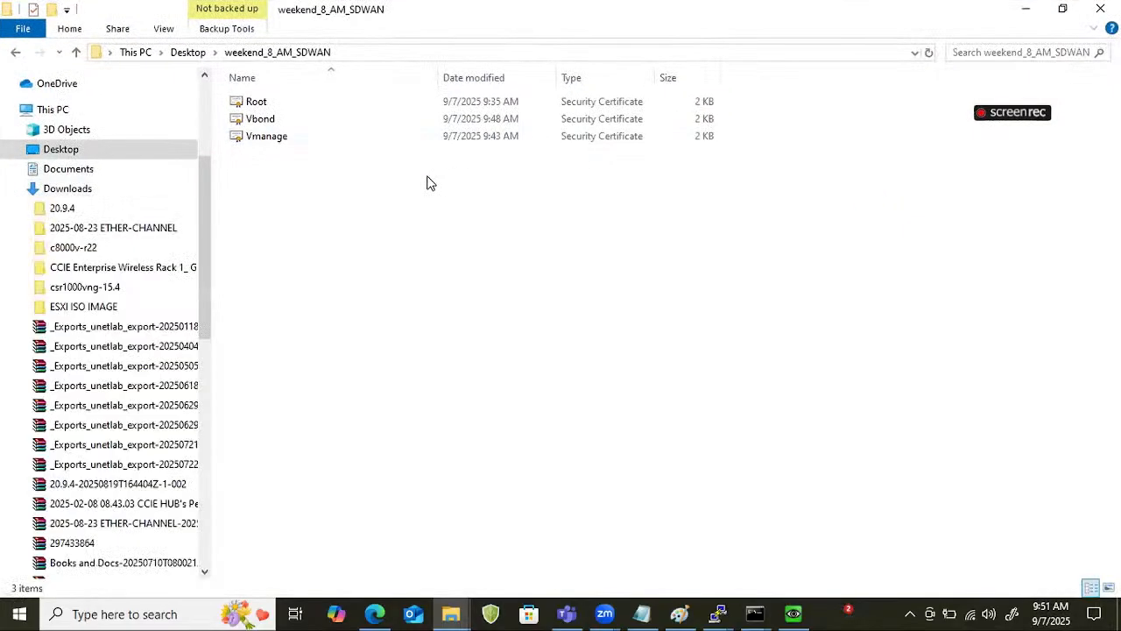
key(ctrl+v)
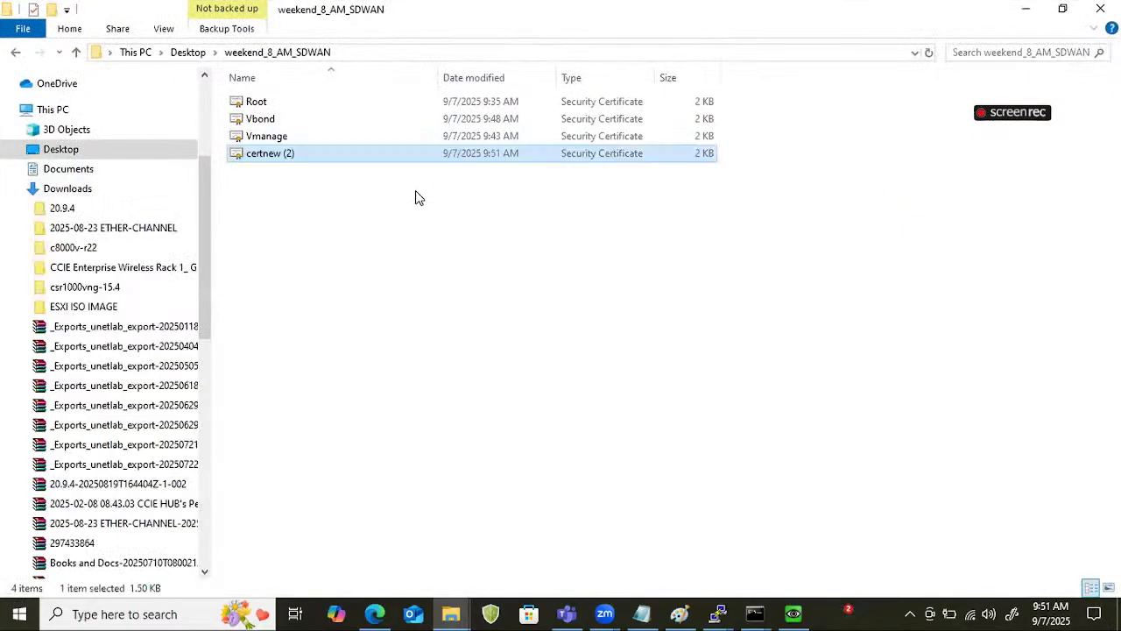
Rename the certnew (2) certificate file as Vsmart.
right_click(286, 156)
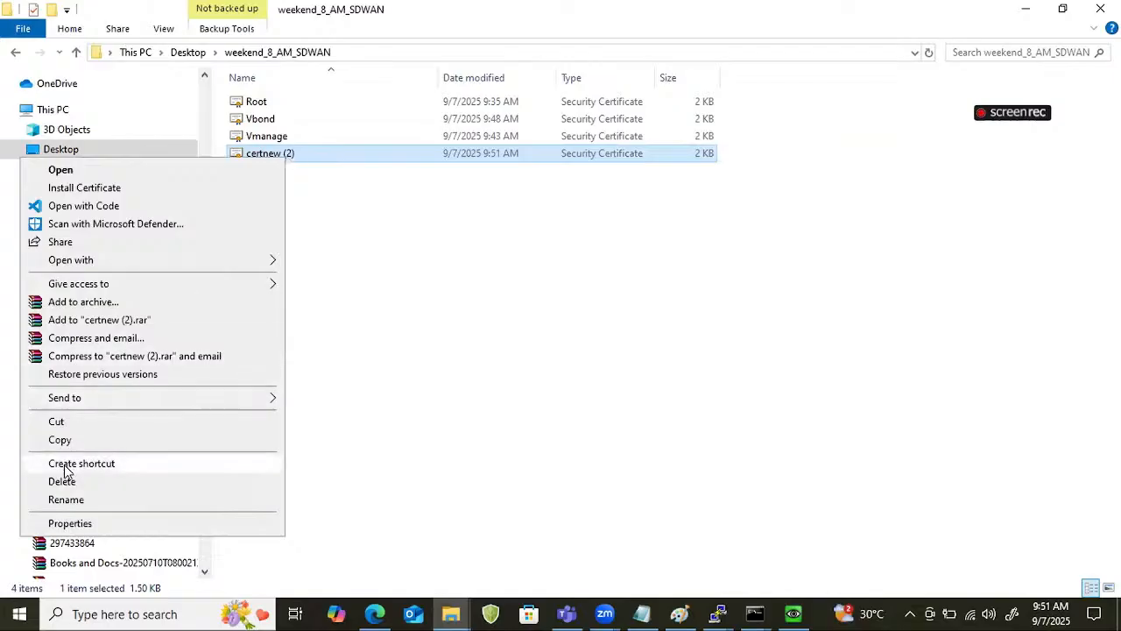
click(67, 498)
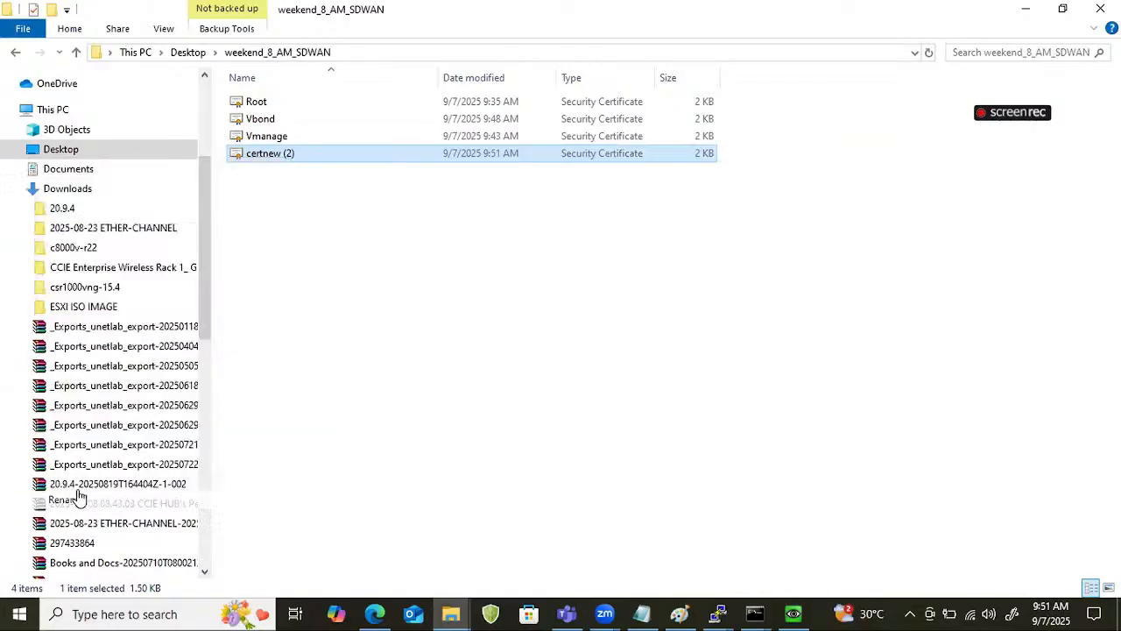
text(Vsmart)
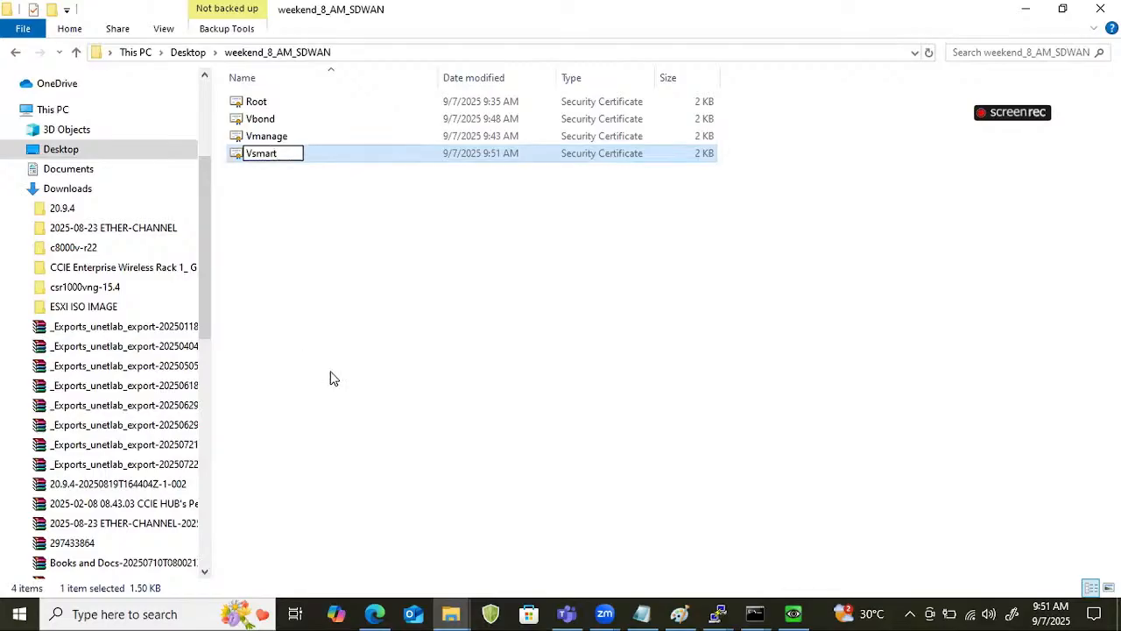
click(570, 485)
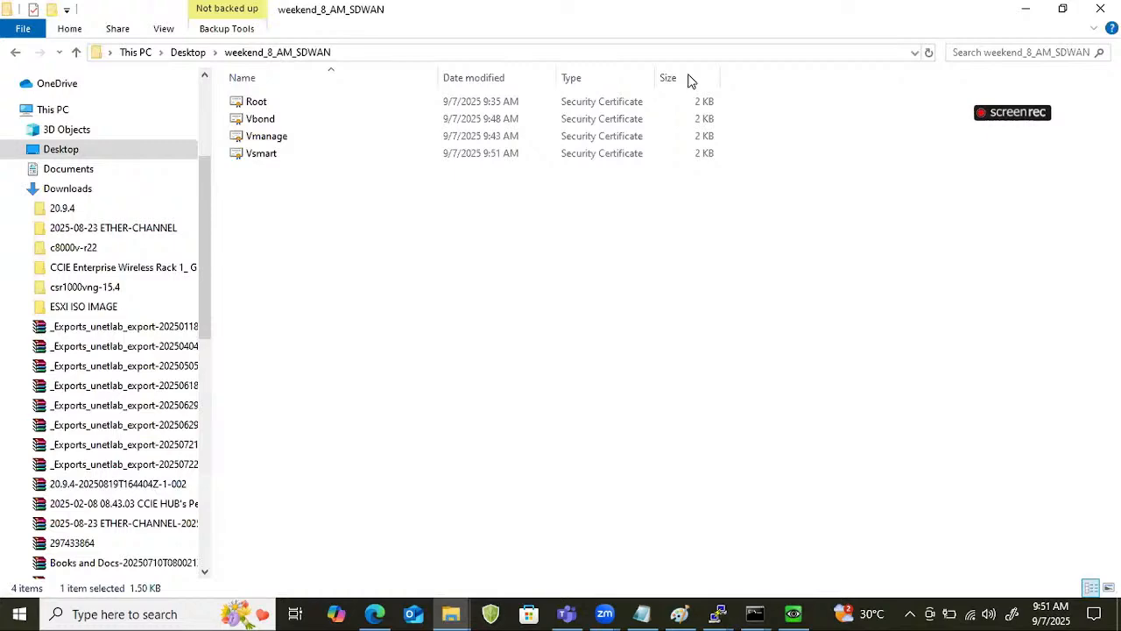
Return to vManage, close the CSR window, and install the Vsmart certificate file from the weekend_8_AM_SDWAN folder.
key(alt+Tab)
click(763, 159)
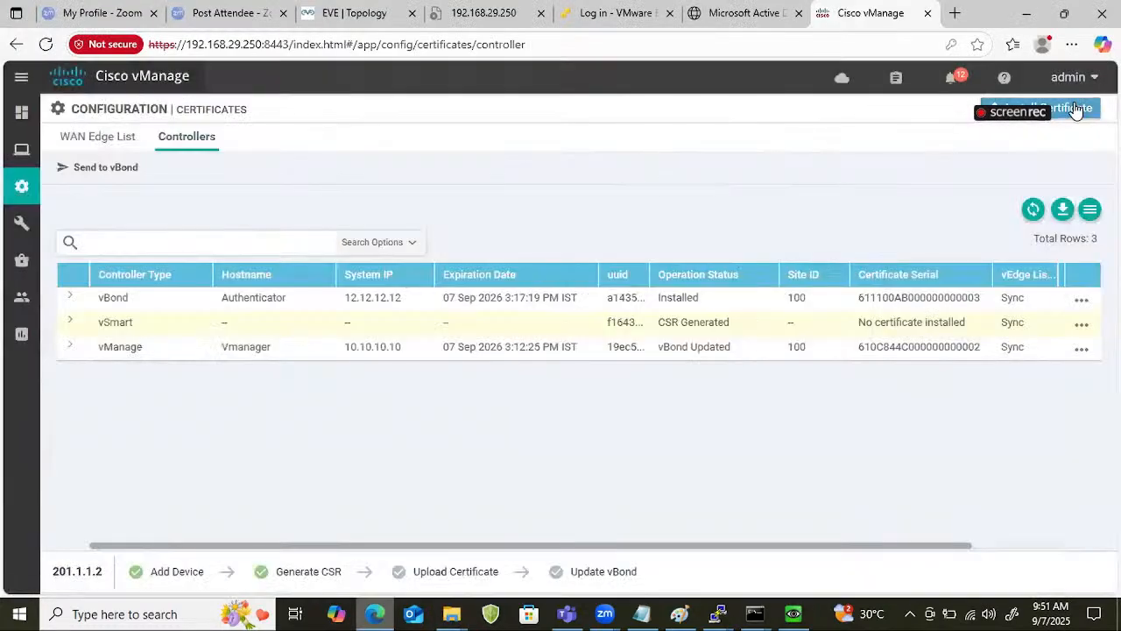
click(1077, 110)
click(727, 201)
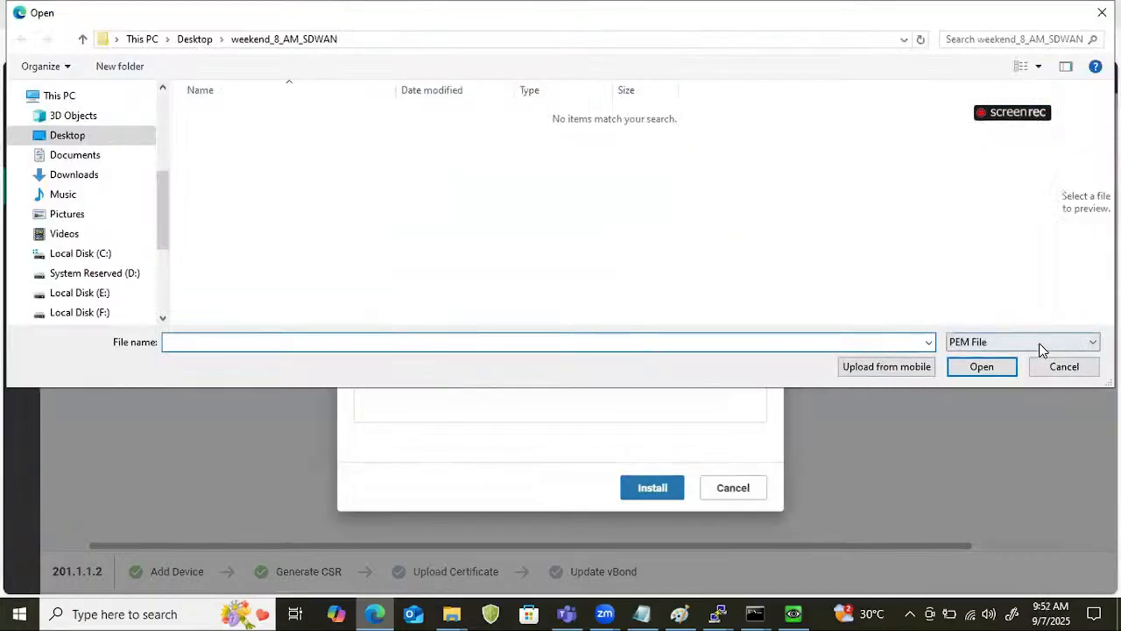
click(1038, 344)
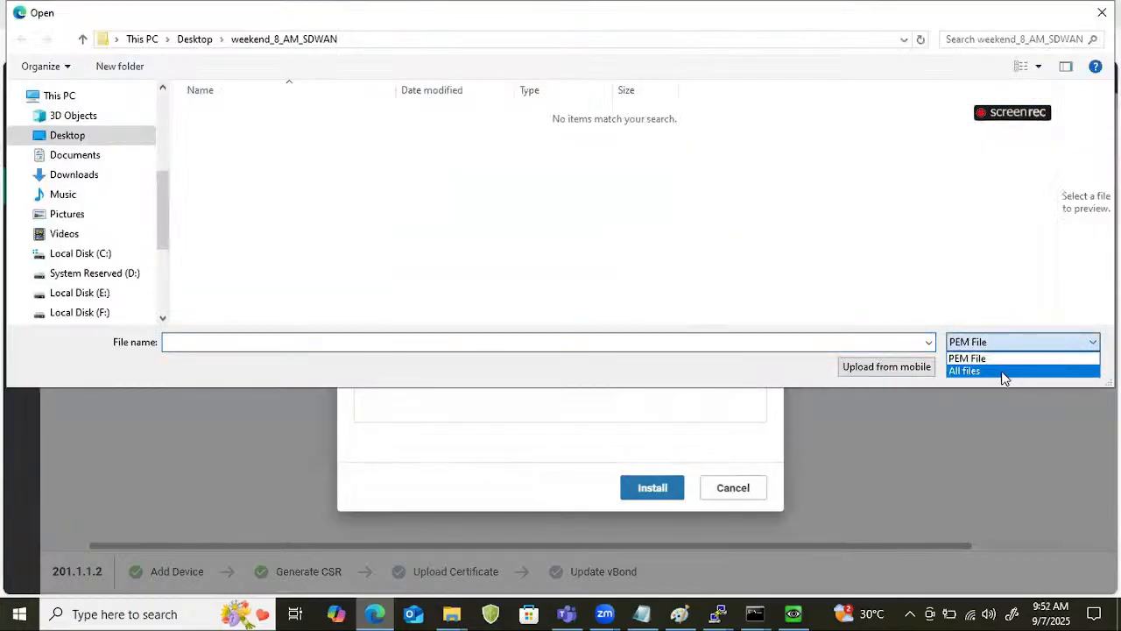
click(1001, 370)
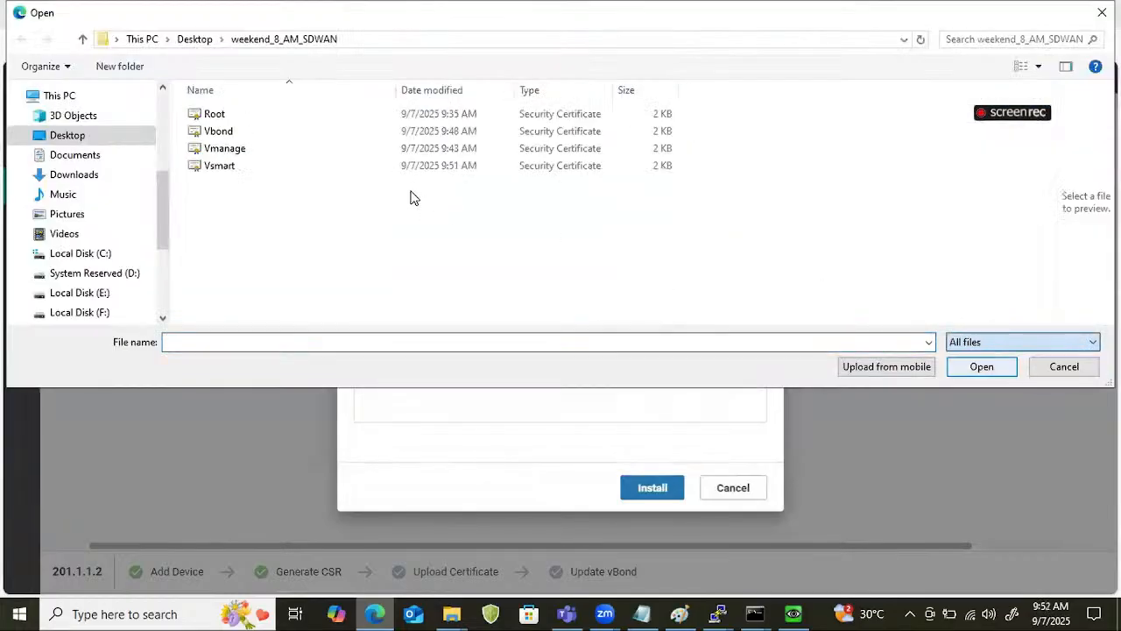
click(234, 171)
click(1003, 372)
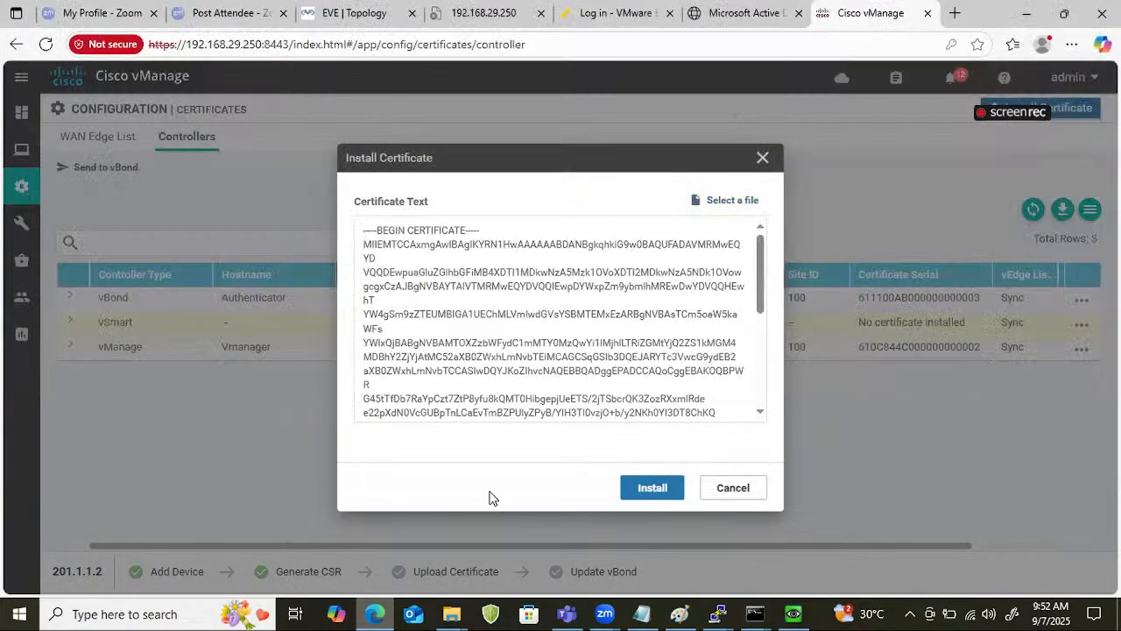
click(627, 488)
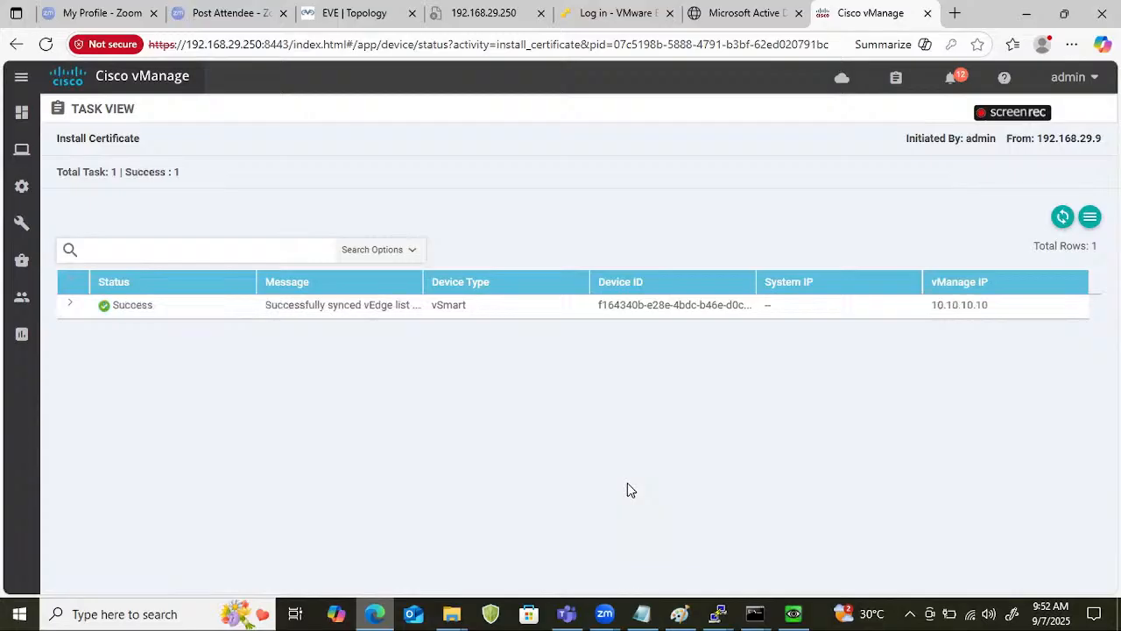
Open the main dashboard to check the vSmart, vBond and vManage status, dismissing the web server certificate notice.
mouse_move(21, 149)
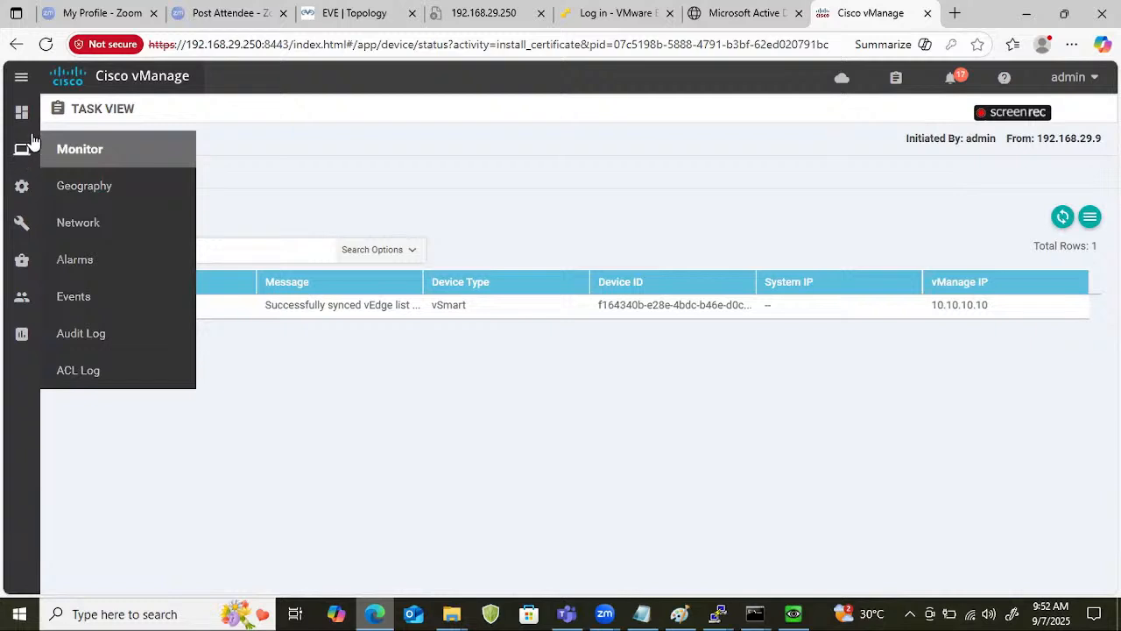
mouse_move(21, 113)
click(90, 151)
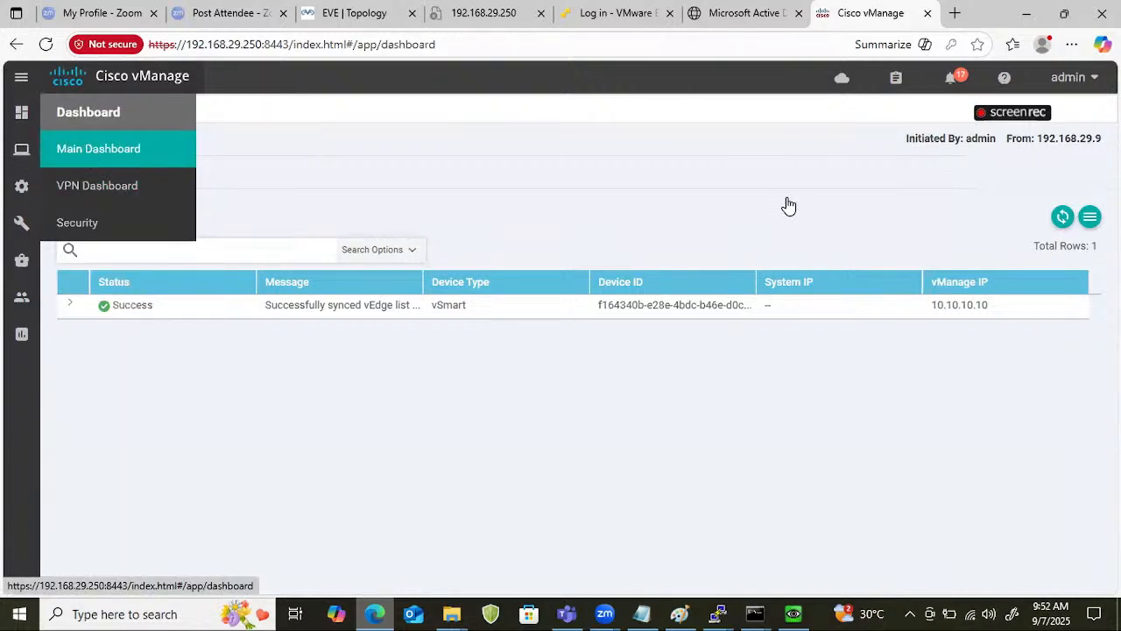
click(105, 160)
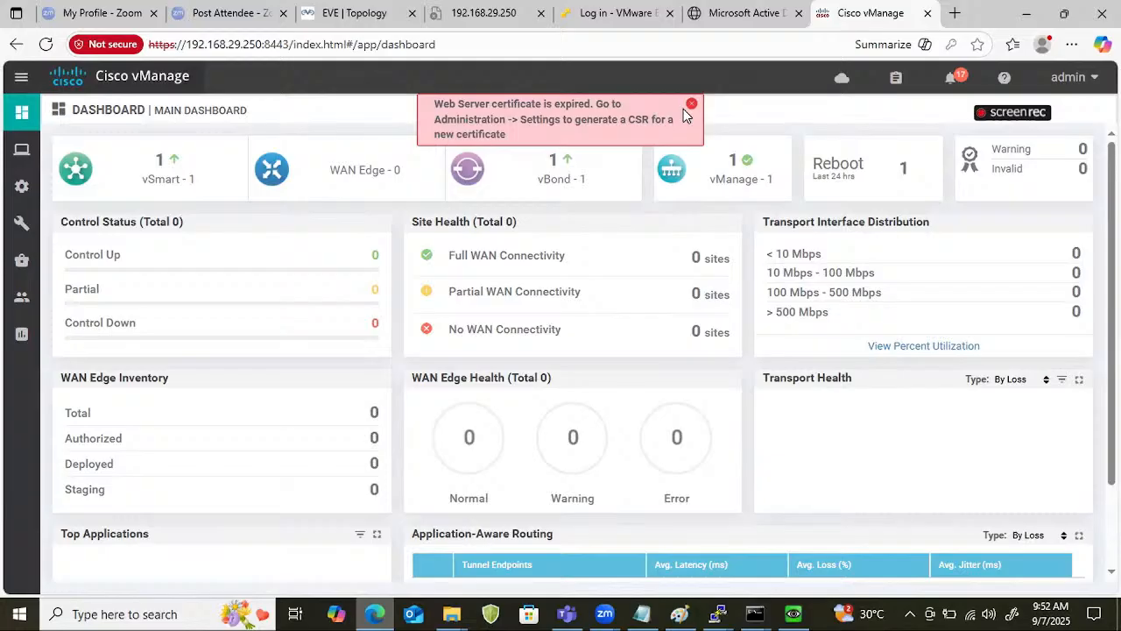
click(685, 109)
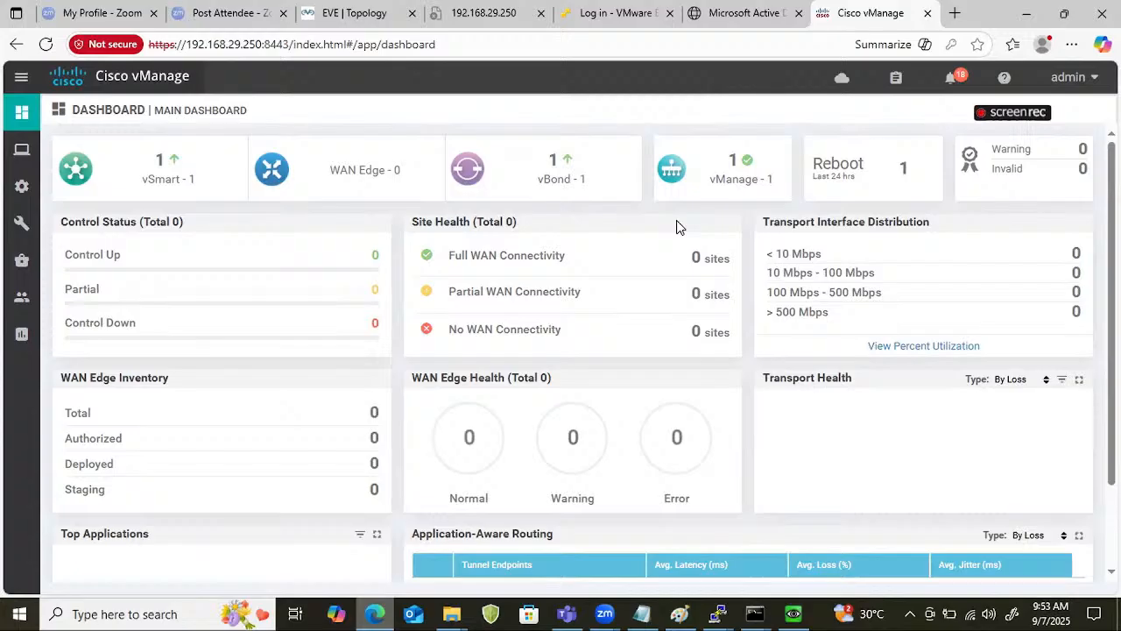
Switch to the EVE topology to view the SD-WAN lab's edge sites.
click(322, 10)
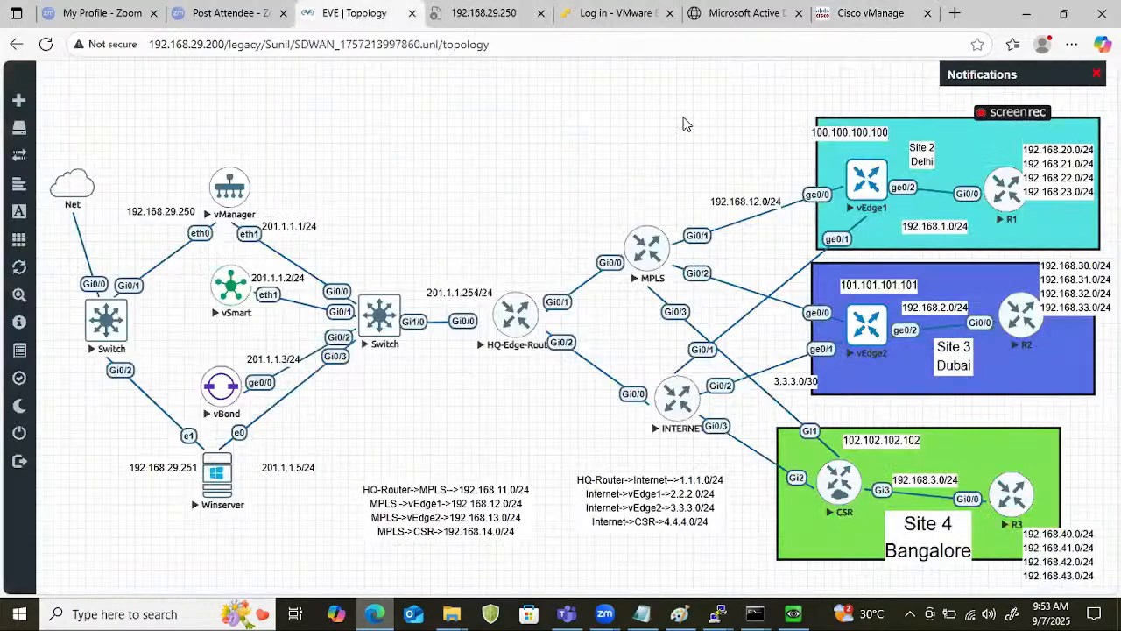
Annotate the topology with a boxed vEdge1, a red path through MPLS to vBond, and a circled, ticked note above vEdge1.
click(883, 172)
drag(226, 186, 280, 168)
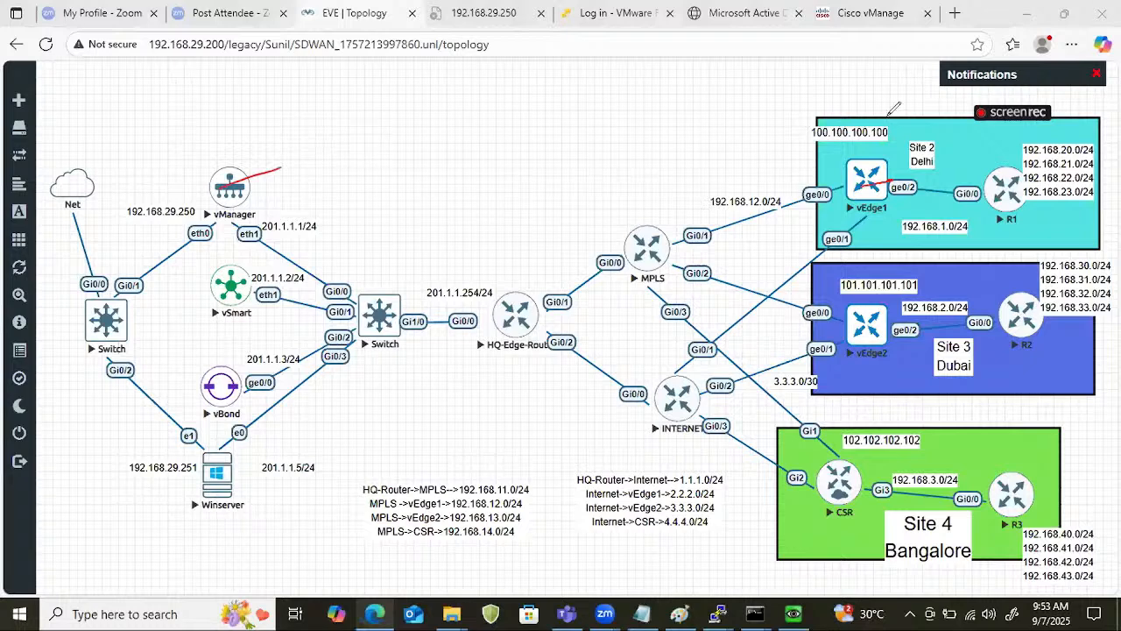
mouse_move(847, 154)
mouse_down()
mouse_move(847, 194)
mouse_move(853, 179)
mouse_move(248, 388)
mouse_up()
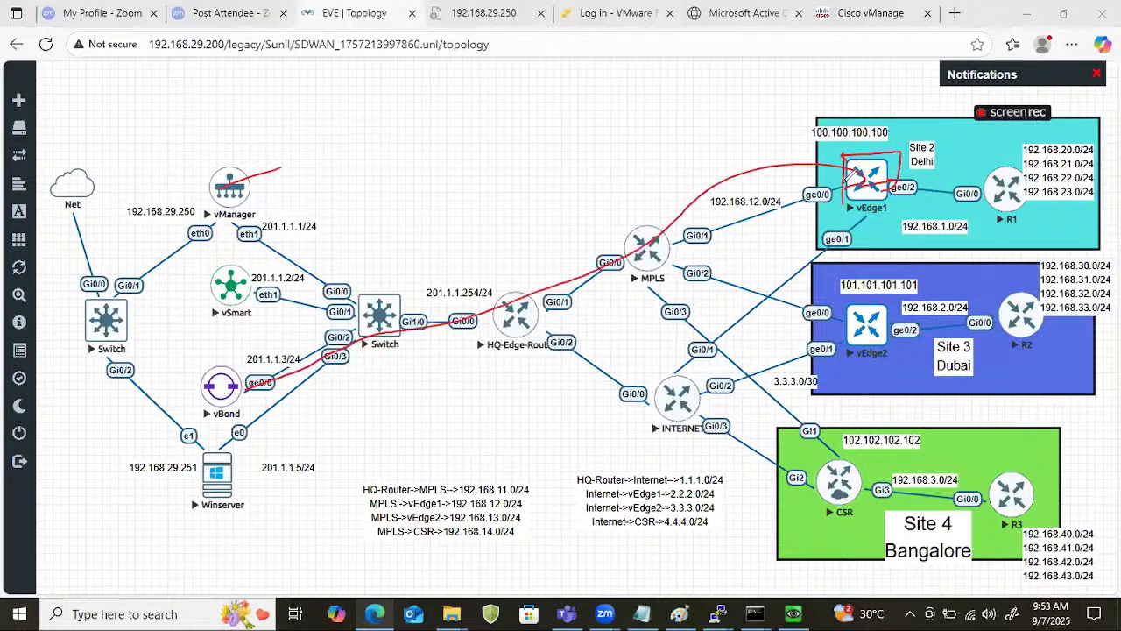
drag(841, 180, 827, 181)
drag(245, 388, 229, 413)
mouse_move(862, 166)
mouse_down()
mouse_move(740, 111)
mouse_move(770, 130)
mouse_up()
mouse_move(778, 100)
mouse_down()
mouse_move(734, 140)
mouse_move(779, 99)
mouse_up()
drag(797, 105, 843, 82)
Add a circled "Regis" note linked to vEdge1 and a tick beside vManager, then erase the annotations.
mouse_move(885, 159)
mouse_down()
mouse_move(876, 180)
mouse_move(666, 166)
mouse_move(635, 145)
mouse_up()
mouse_move(530, 143)
mouse_down()
mouse_move(524, 169)
mouse_move(591, 135)
mouse_up()
drag(522, 190, 570, 170)
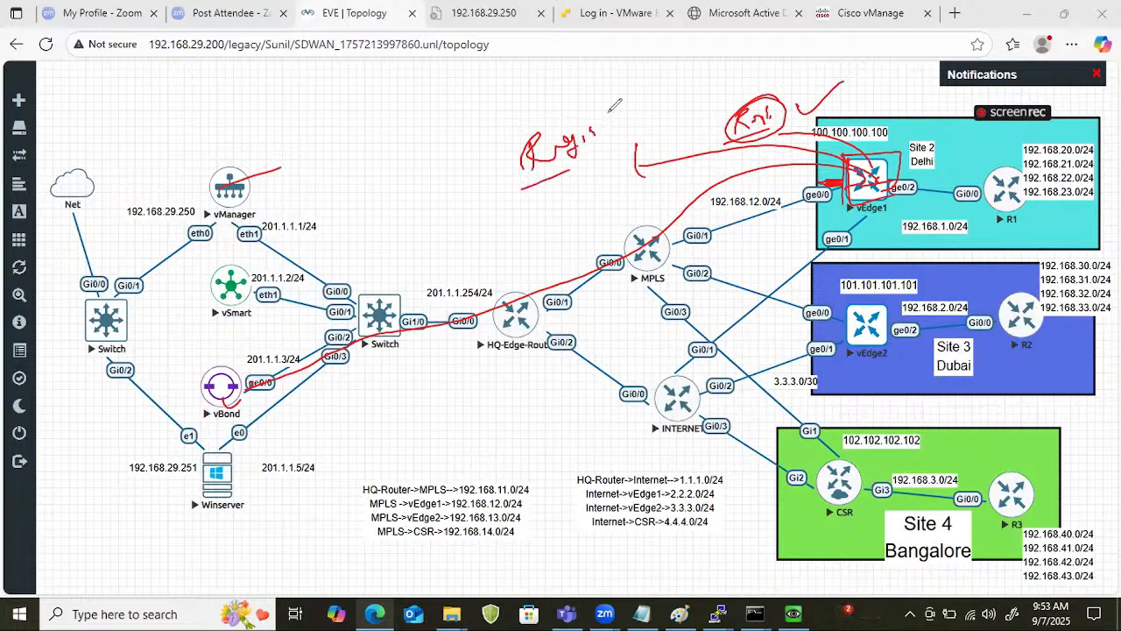
mouse_move(606, 108)
mouse_down()
mouse_move(449, 153)
mouse_move(646, 81)
mouse_up()
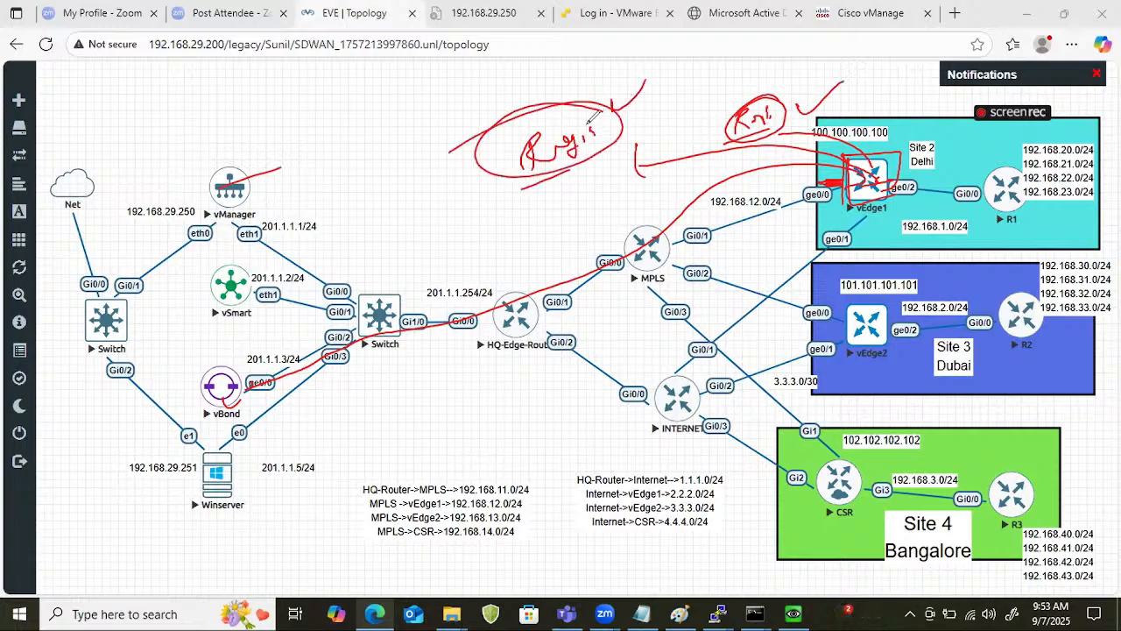
mouse_move(486, 112)
mouse_down()
mouse_move(452, 188)
mouse_move(500, 234)
mouse_up()
mouse_move(601, 81)
mouse_down()
mouse_move(500, 114)
mouse_move(630, 162)
mouse_move(578, 179)
mouse_up()
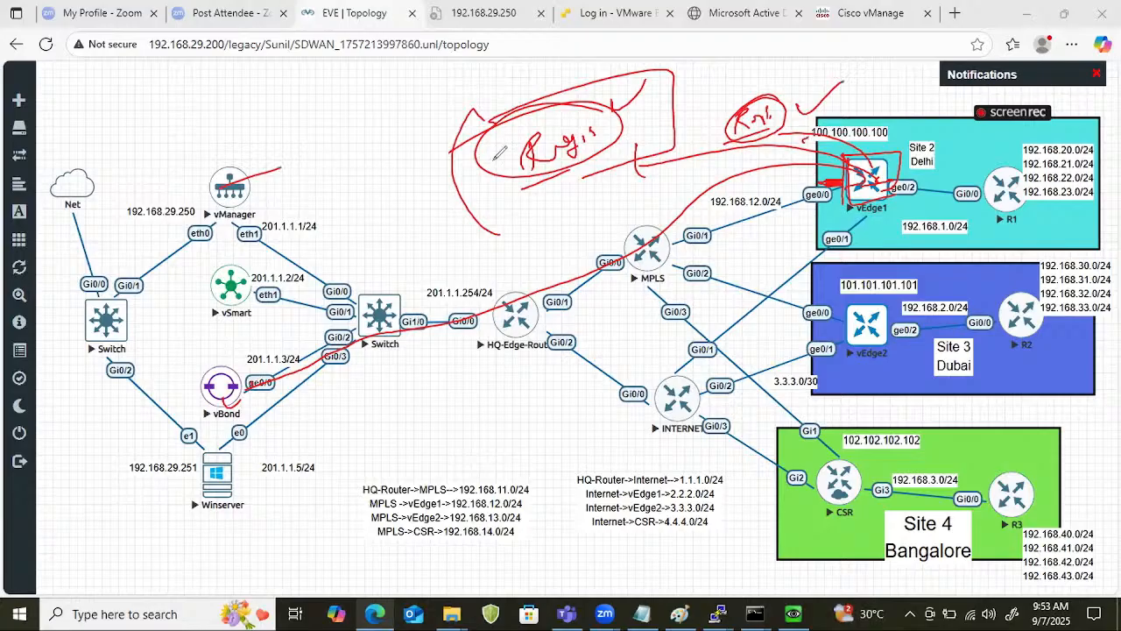
drag(252, 178, 316, 152)
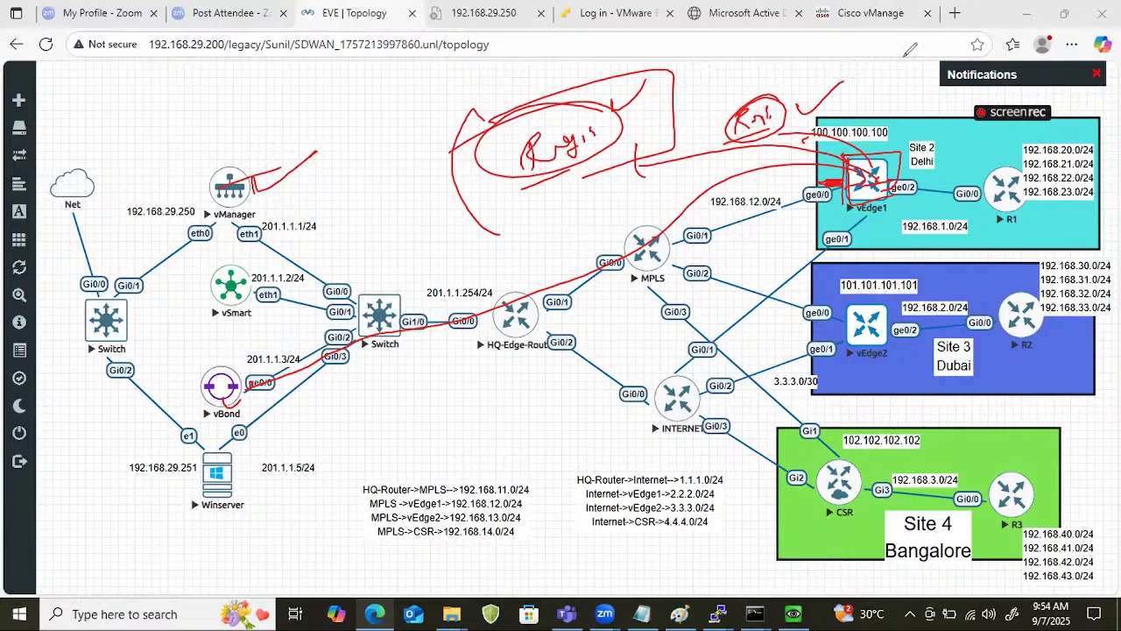
key(e)
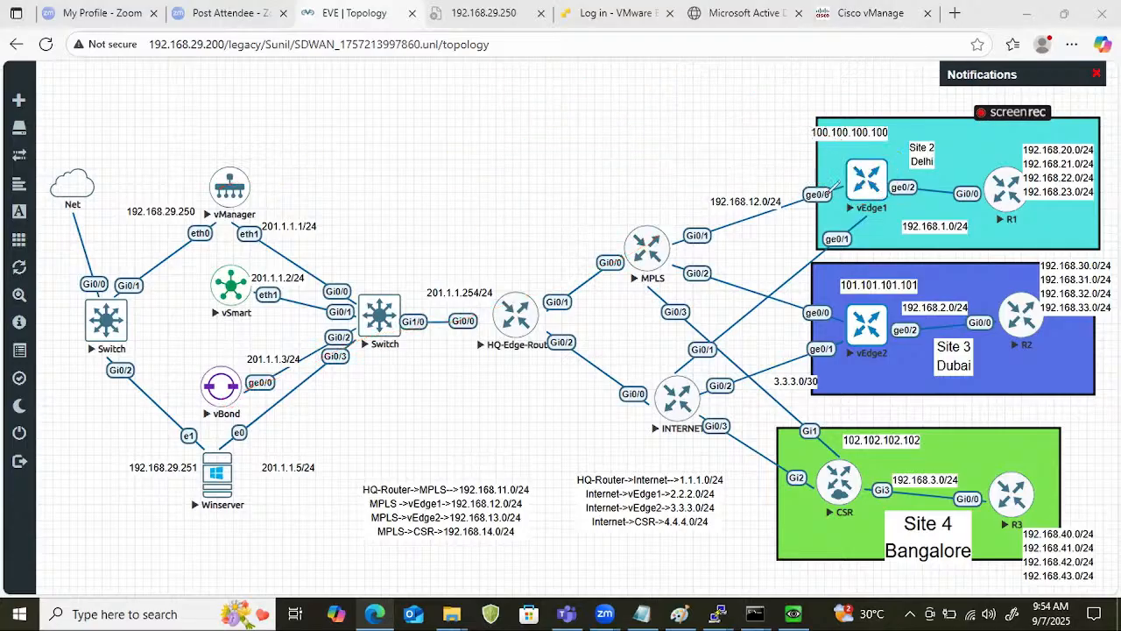
Sketch the connection from vEdge1 through MPLS and the HQ edge router toward vBond, with a "Root" note near vEdge1.
mouse_move(862, 184)
mouse_down()
mouse_move(647, 244)
mouse_move(360, 349)
mouse_move(259, 368)
mouse_move(242, 388)
mouse_up()
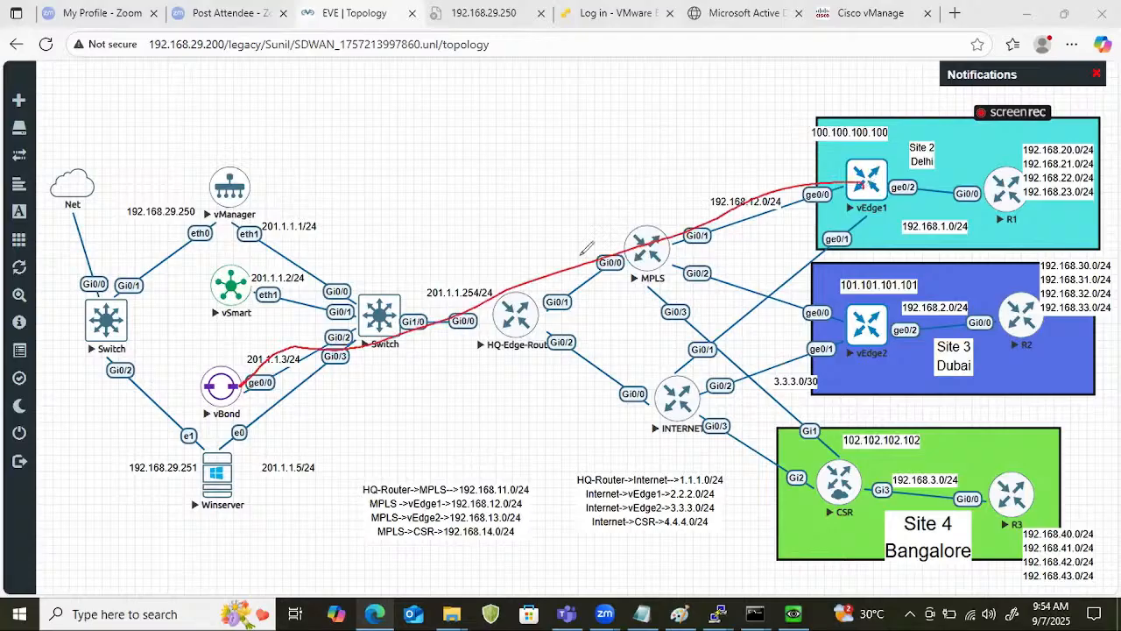
mouse_move(797, 183)
mouse_down()
mouse_move(857, 182)
mouse_move(823, 150)
mouse_up()
mouse_move(738, 144)
mouse_down()
mouse_move(741, 132)
mouse_move(781, 138)
mouse_move(762, 146)
mouse_up()
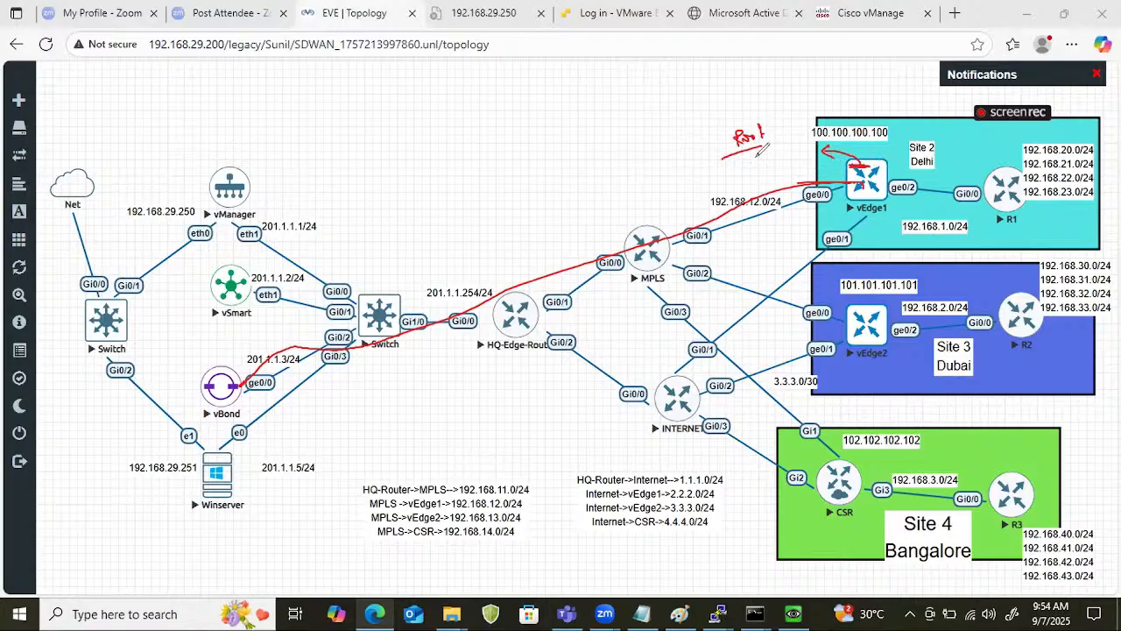
drag(771, 105, 767, 143)
mouse_move(851, 174)
mouse_down()
mouse_move(613, 244)
mouse_move(395, 348)
mouse_up()
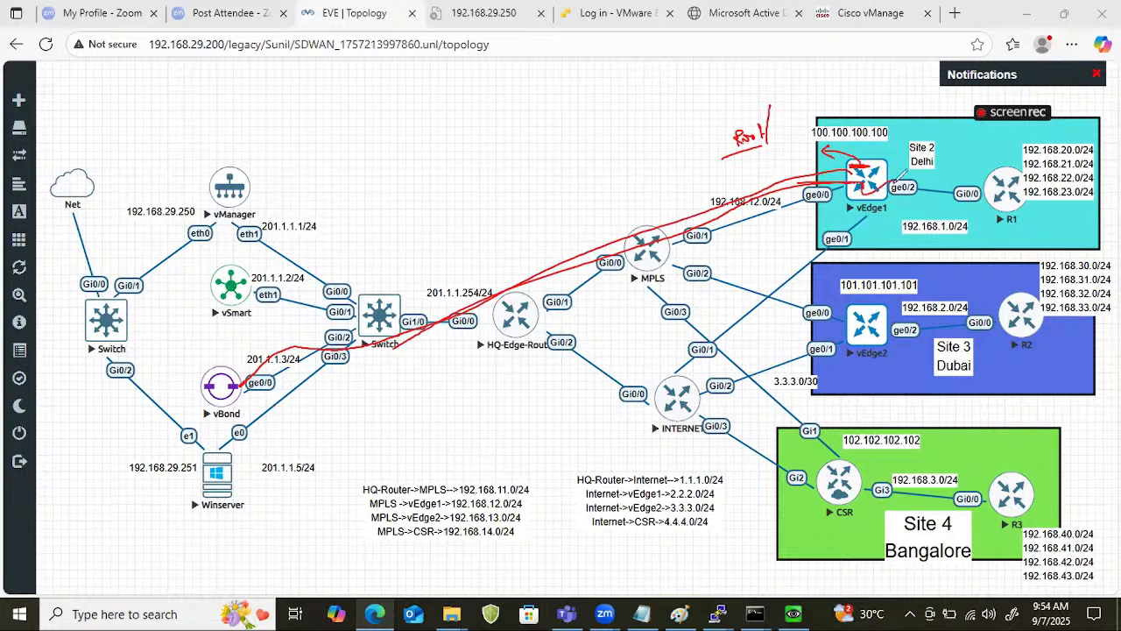
Draw a line from vManager to vEdge1 and label it with an underlined, circled "ONBOARD" note.
drag(242, 186, 282, 162)
mouse_move(282, 162)
mouse_down()
mouse_move(566, 155)
mouse_move(778, 180)
mouse_up()
mouse_move(445, 120)
mouse_down()
mouse_move(477, 114)
mouse_move(487, 128)
mouse_move(534, 112)
mouse_up()
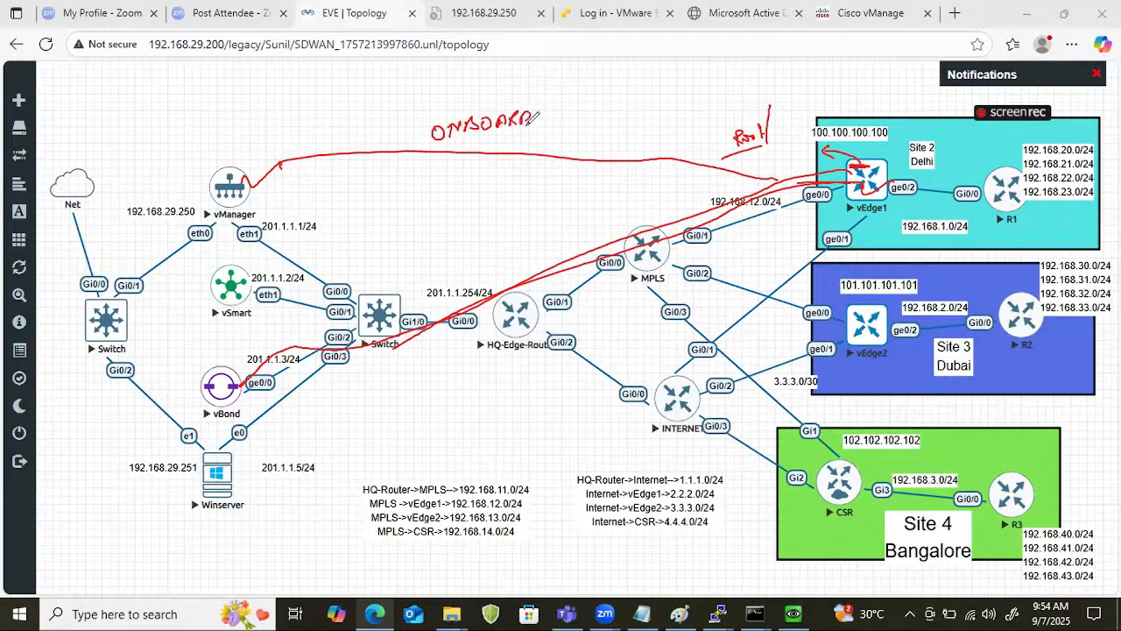
drag(425, 142, 526, 137)
drag(413, 119, 480, 94)
drag(564, 123, 579, 125)
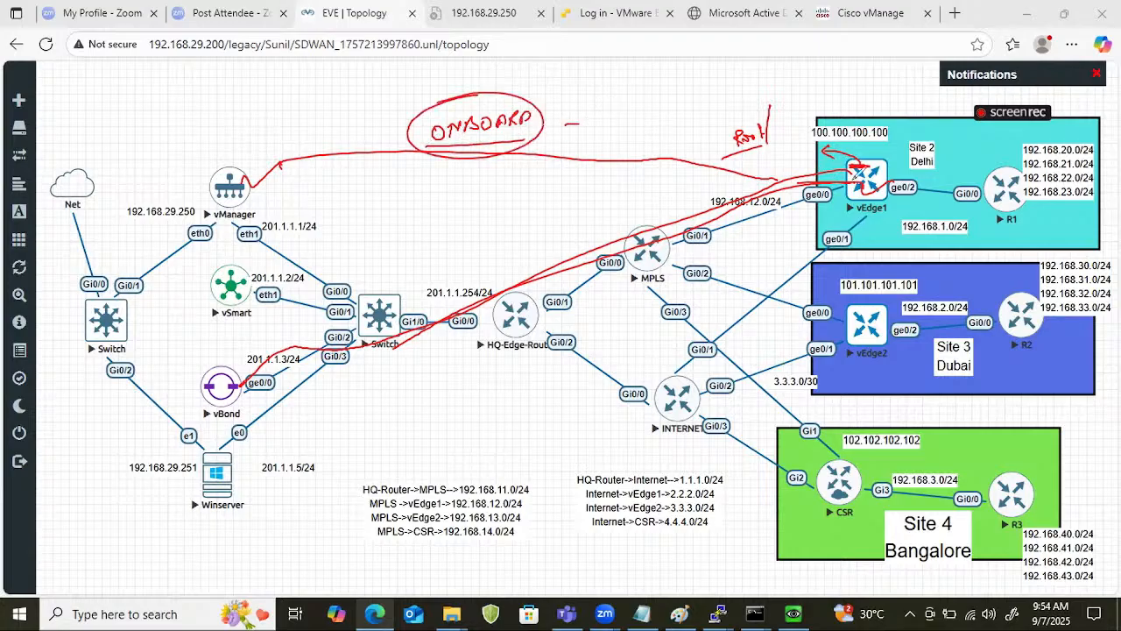
Circle vEdge1 and vManager, and bracket the vManager, vSmart and vBond controllers together.
mouse_move(880, 182)
mouse_down()
mouse_move(930, 161)
mouse_move(891, 161)
mouse_up()
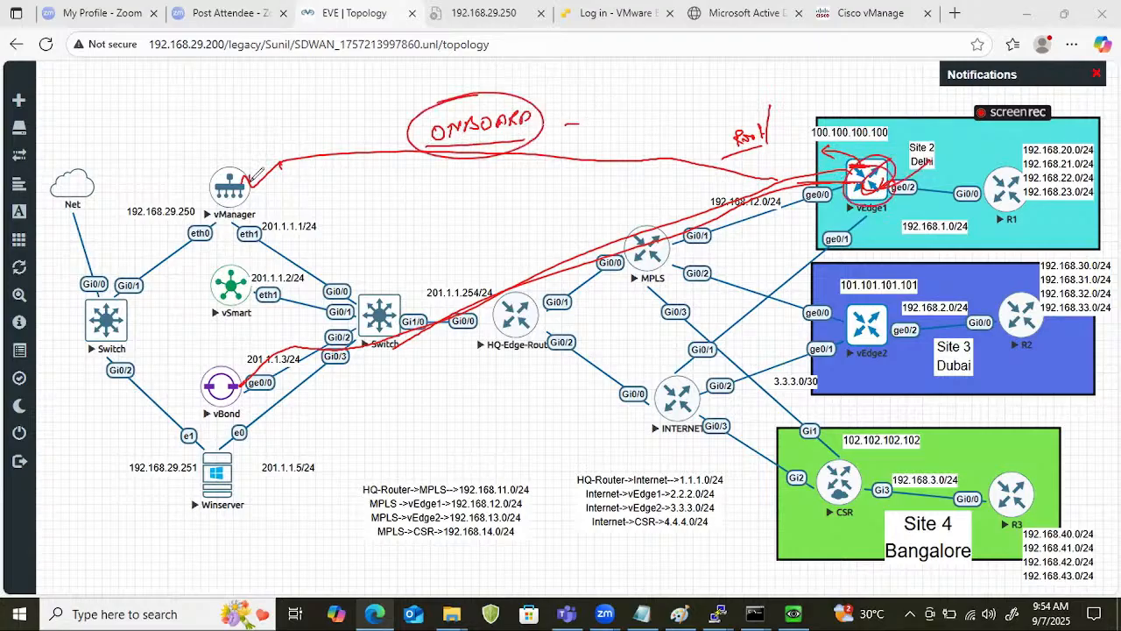
drag(256, 175, 279, 167)
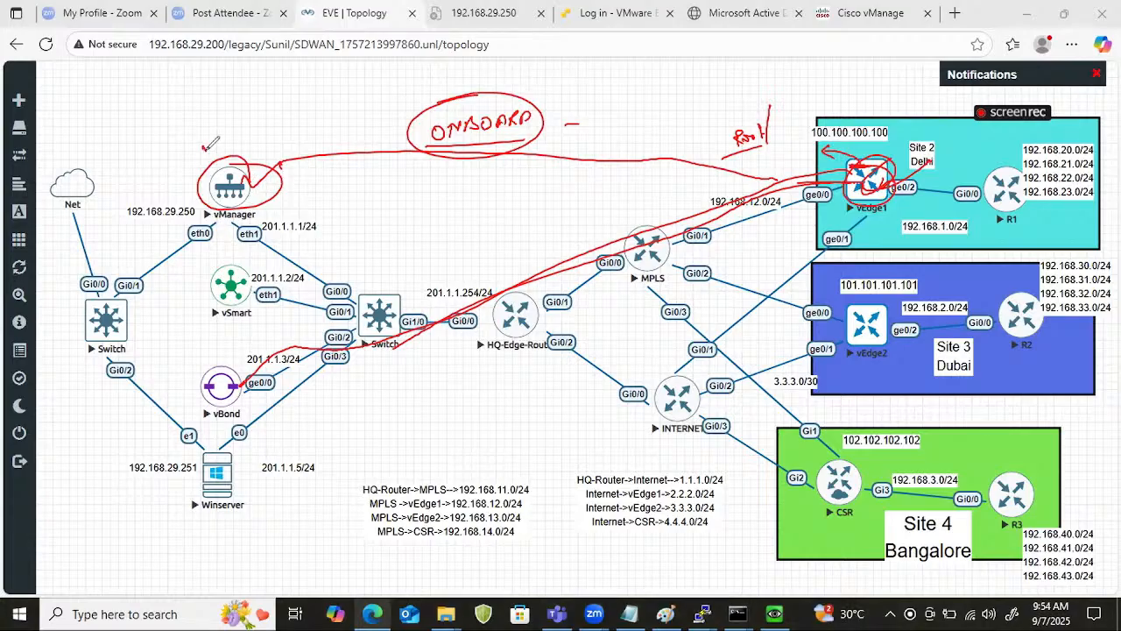
mouse_move(204, 147)
mouse_down()
mouse_move(254, 385)
mouse_move(263, 128)
mouse_up()
mouse_move(296, 186)
mouse_down()
mouse_move(335, 184)
mouse_move(336, 198)
mouse_up()
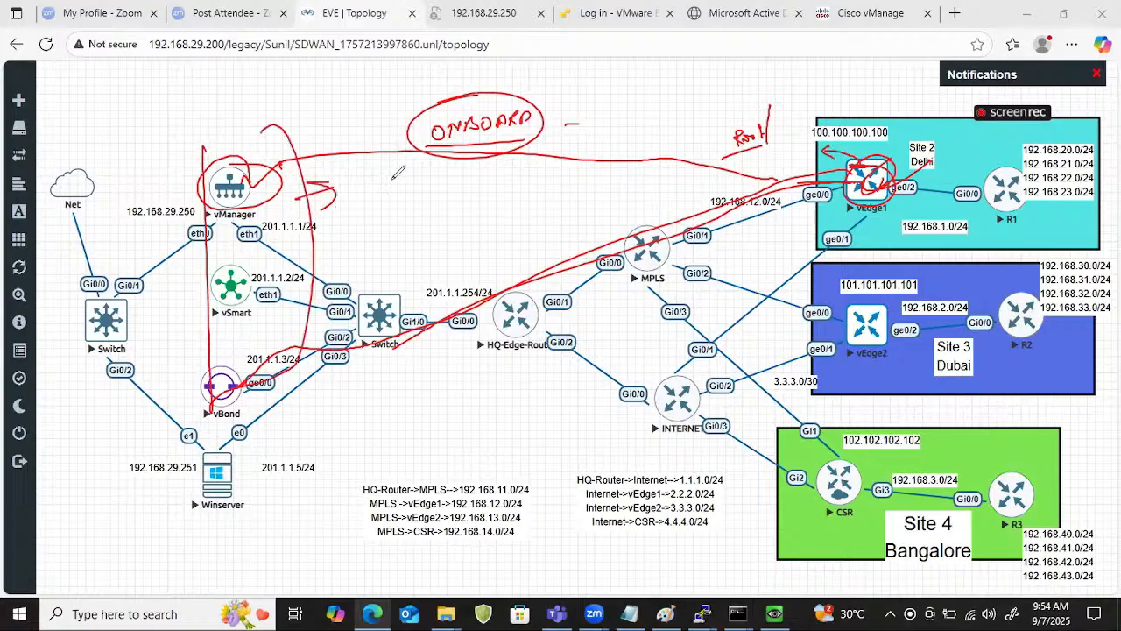
mouse_move(869, 150)
mouse_down()
mouse_move(902, 176)
mouse_move(881, 139)
mouse_up()
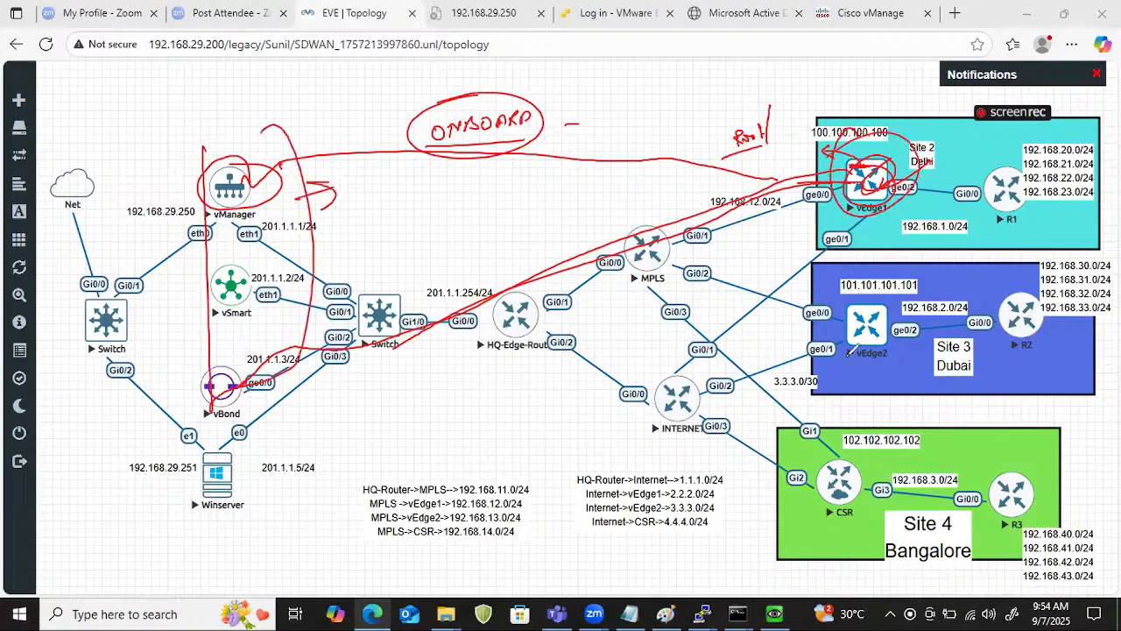
Mark vEdge2, sketch its path through MPLS to vBond, and add handwritten discovery and "ZTP" notes around it.
mouse_move(857, 287)
mouse_down()
mouse_move(841, 367)
mouse_move(885, 377)
mouse_up()
drag(699, 275, 807, 305)
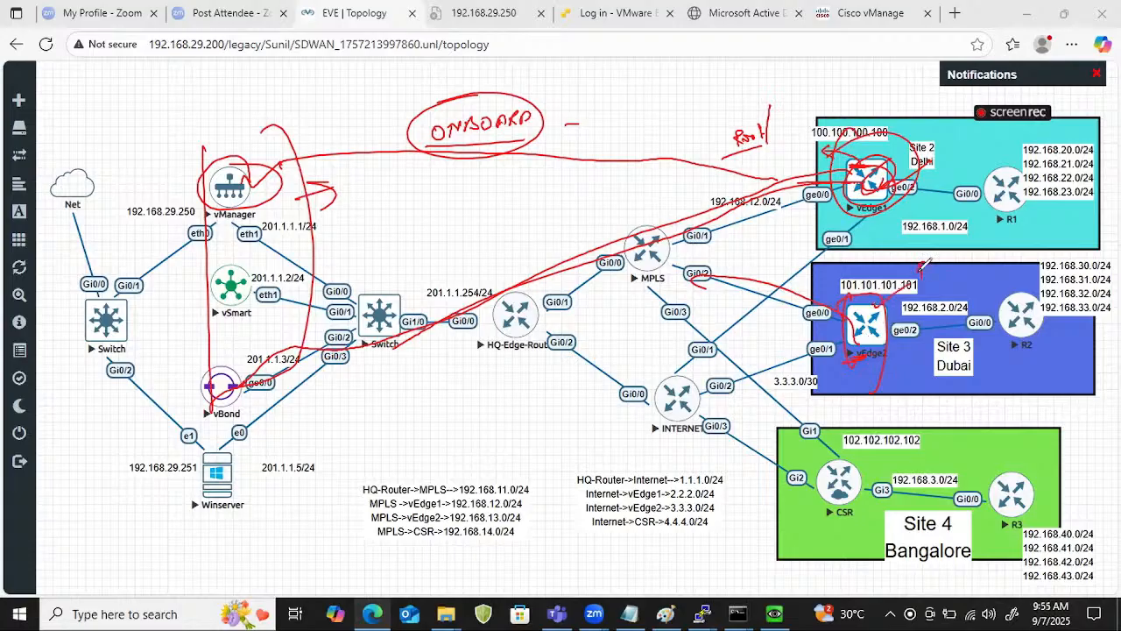
mouse_move(922, 263)
mouse_down()
mouse_move(1007, 256)
mouse_move(867, 302)
mouse_move(179, 366)
mouse_move(275, 352)
mouse_up()
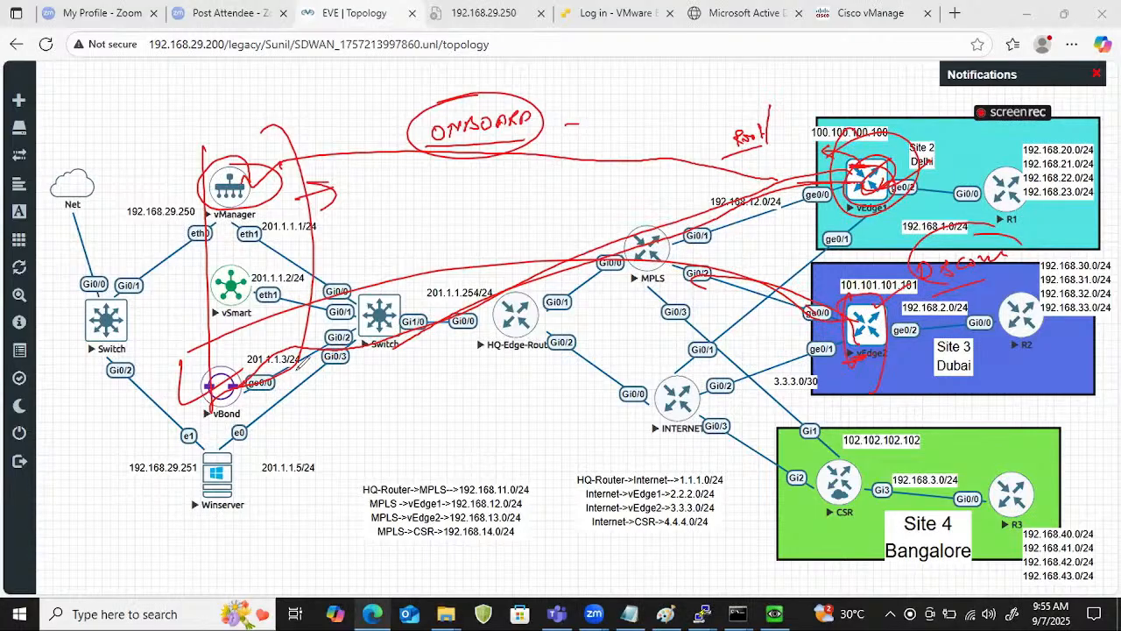
mouse_move(856, 368)
mouse_down()
mouse_move(872, 390)
mouse_move(902, 368)
mouse_up()
mouse_move(886, 363)
mouse_down()
mouse_move(911, 357)
mouse_move(901, 374)
mouse_move(915, 366)
mouse_up()
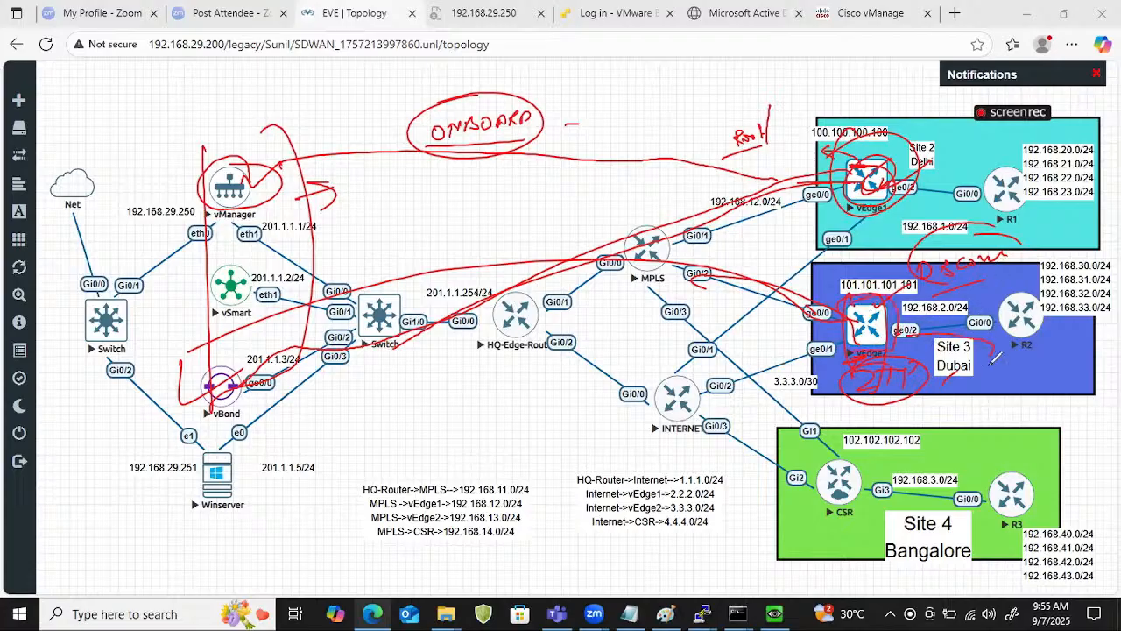
Add "CISCO", "DNS" and vBond domain notes beside Site 3, with a line leading toward the CSR router.
mouse_move(982, 361)
mouse_down()
mouse_move(1040, 359)
mouse_move(1032, 378)
mouse_up()
click(1056, 359)
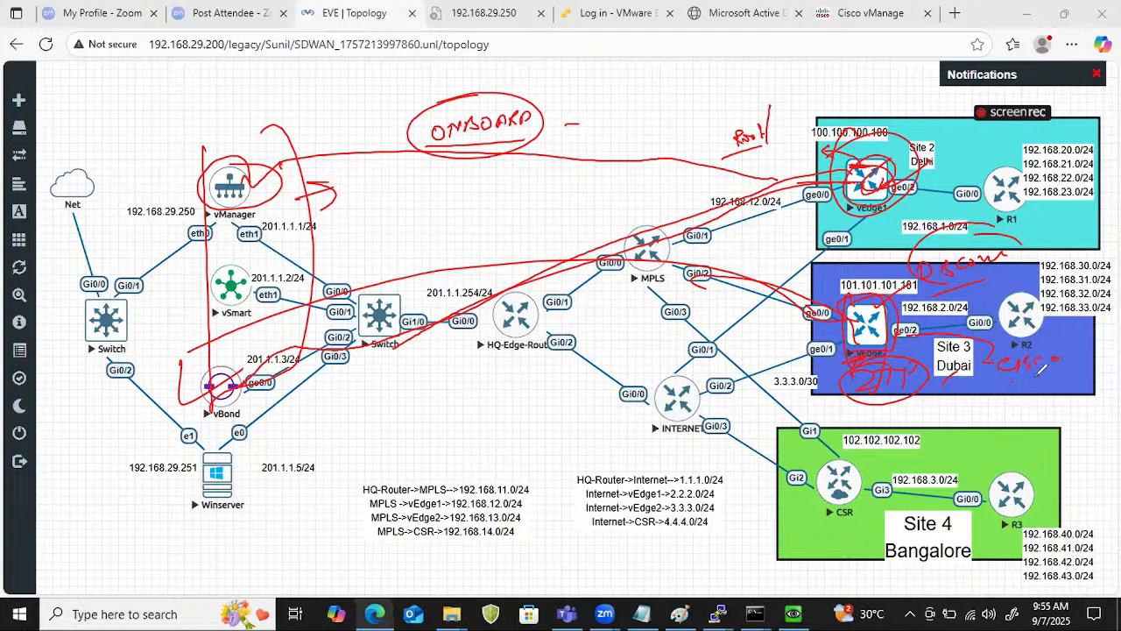
mouse_move(883, 360)
mouse_down()
mouse_move(989, 405)
mouse_move(1046, 405)
mouse_move(999, 420)
mouse_move(1050, 392)
mouse_move(1026, 425)
mouse_up()
drag(1006, 445, 1022, 443)
mouse_move(1036, 443)
mouse_down()
mouse_move(1033, 454)
mouse_move(1085, 451)
mouse_up()
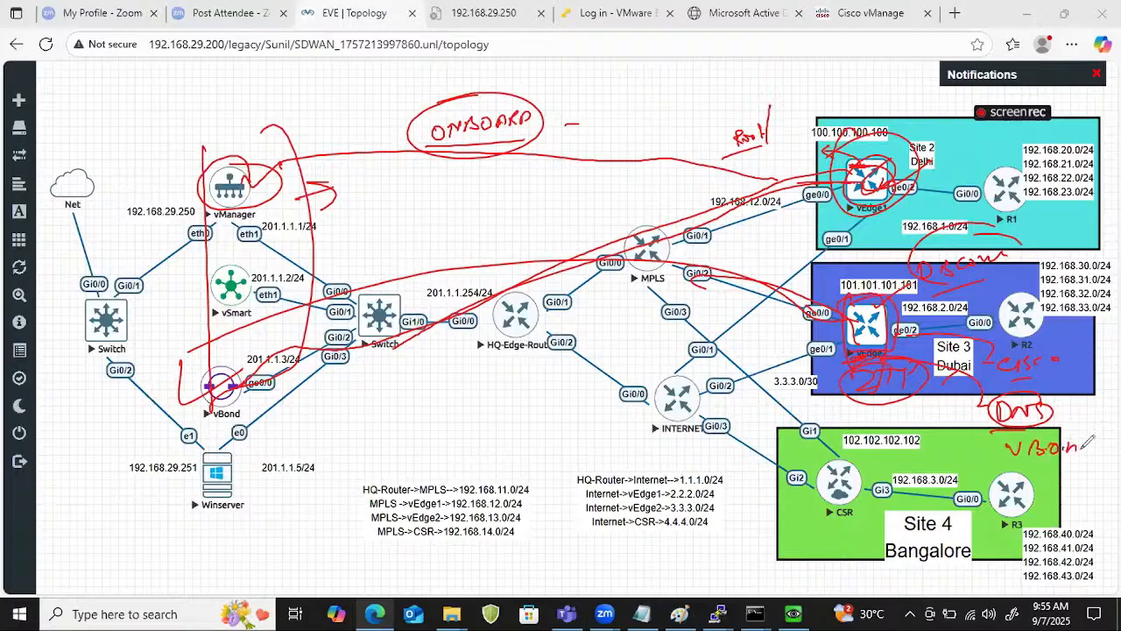
click(1091, 448)
drag(1028, 463, 1092, 453)
mouse_move(1100, 439)
mouse_down()
mouse_move(1018, 436)
mouse_move(1095, 432)
mouse_up()
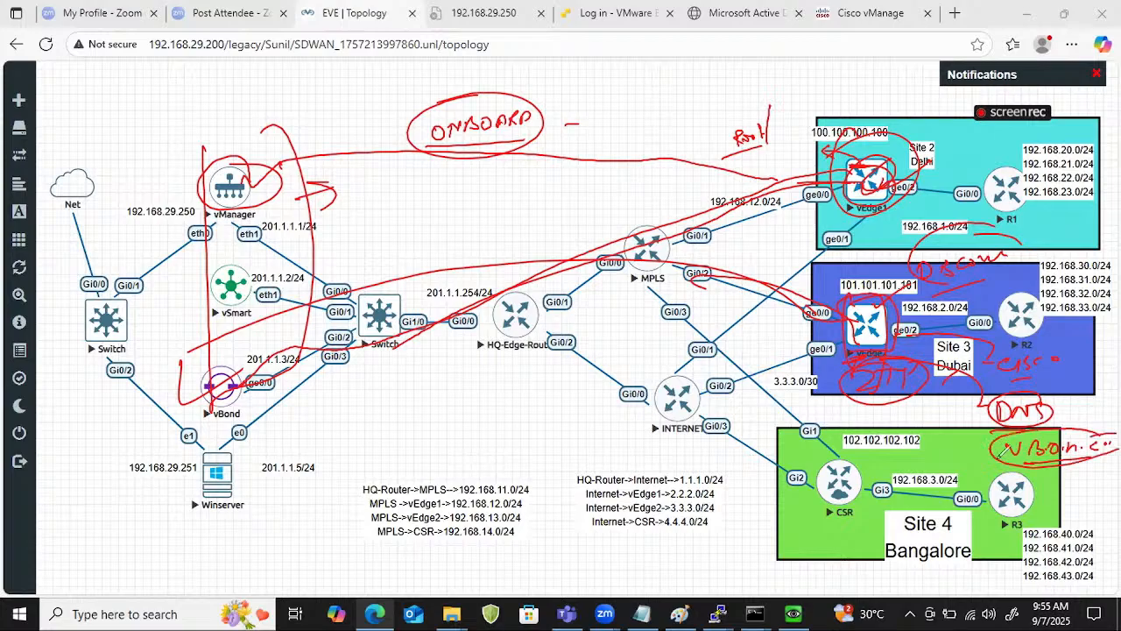
mouse_move(1002, 457)
mouse_down()
mouse_move(908, 466)
mouse_move(807, 508)
mouse_move(861, 486)
mouse_move(819, 517)
mouse_up()
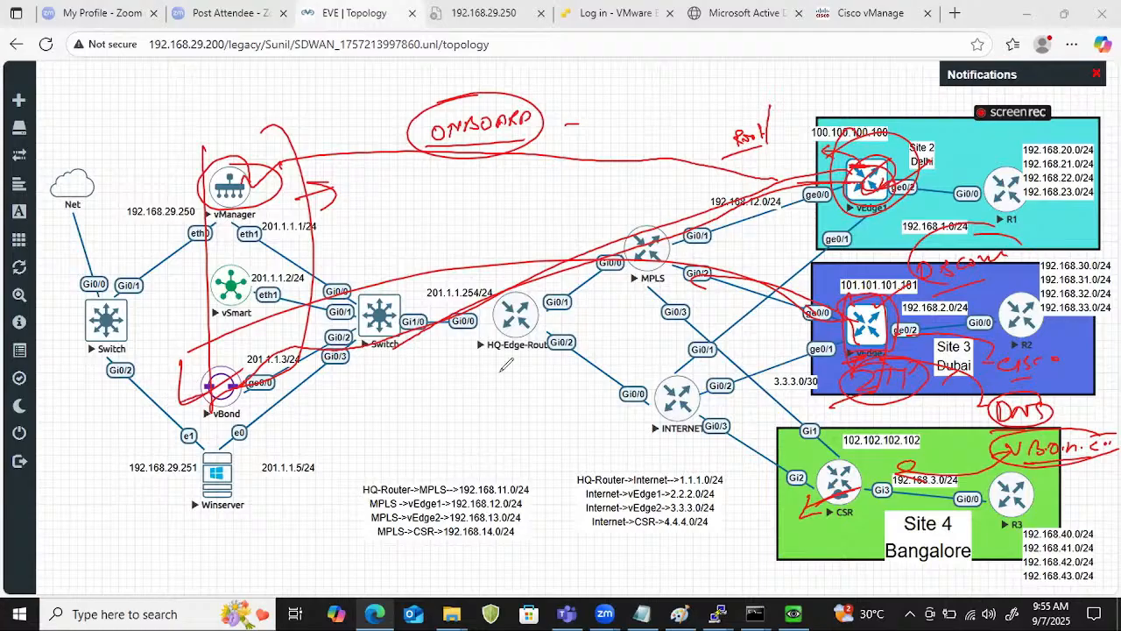
Write circled "Public" and "disc" notes around the HQ edge router.
mouse_move(419, 443)
mouse_down()
mouse_move(446, 389)
mouse_move(457, 401)
mouse_move(501, 378)
mouse_move(399, 448)
mouse_move(492, 393)
mouse_up()
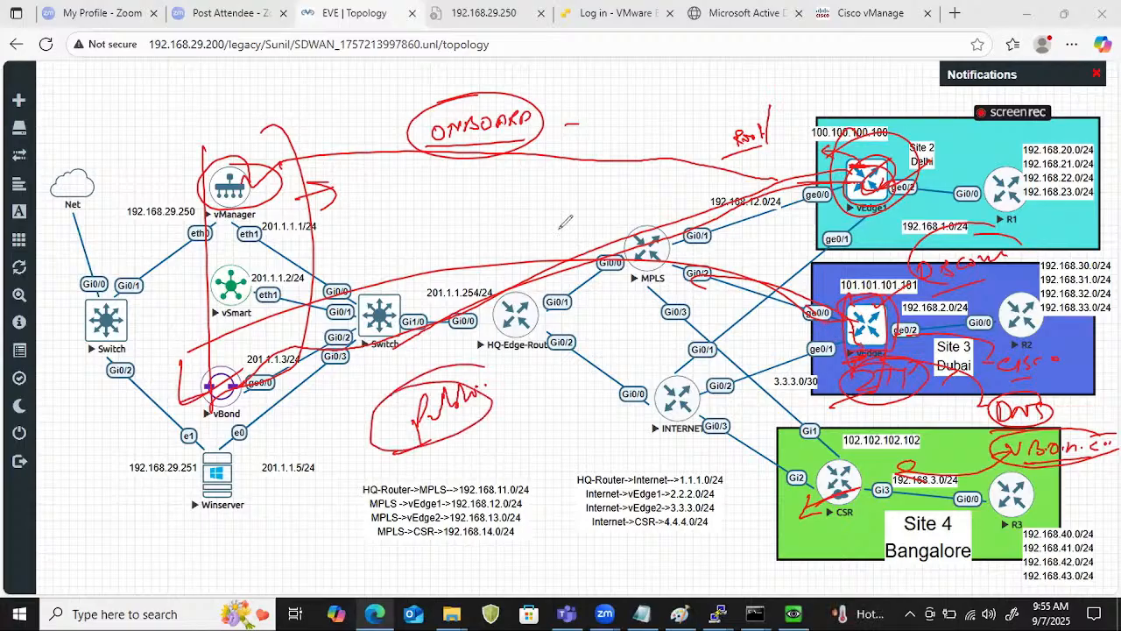
mouse_move(485, 243)
mouse_down()
mouse_move(491, 219)
mouse_move(531, 195)
mouse_move(533, 209)
mouse_up()
click(545, 192)
mouse_move(560, 169)
mouse_down()
mouse_move(483, 229)
mouse_move(503, 177)
mouse_up()
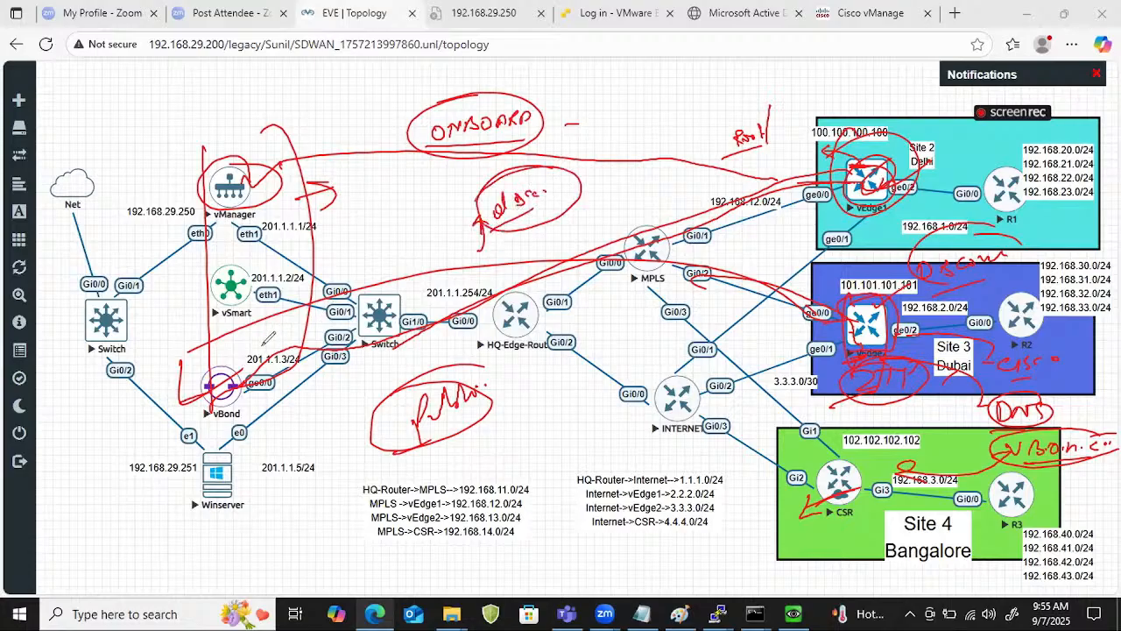
Mark the vBond, vSmart and vManager controllers, add a circled "DNAC" note beside "ONBOARD", and erase the annotations.
drag(261, 346, 272, 340)
drag(226, 280, 262, 266)
drag(223, 203, 265, 178)
drag(219, 295, 296, 263)
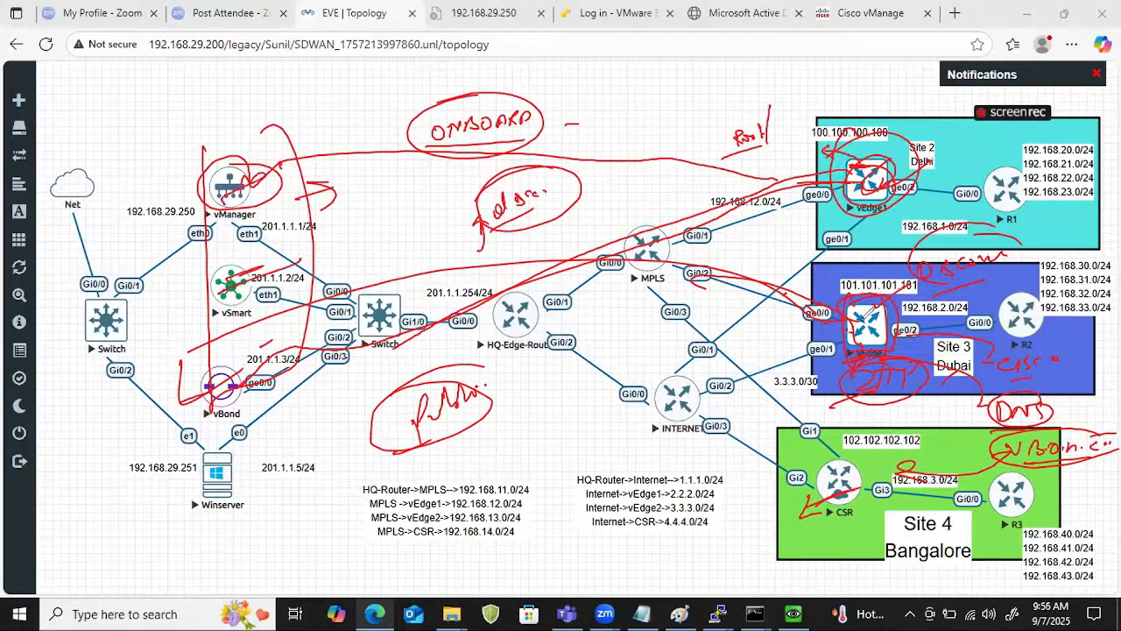
drag(218, 190, 262, 173)
mouse_move(596, 85)
mouse_down()
mouse_move(598, 121)
mouse_move(636, 91)
mouse_move(664, 88)
mouse_move(613, 84)
mouse_move(713, 99)
mouse_up()
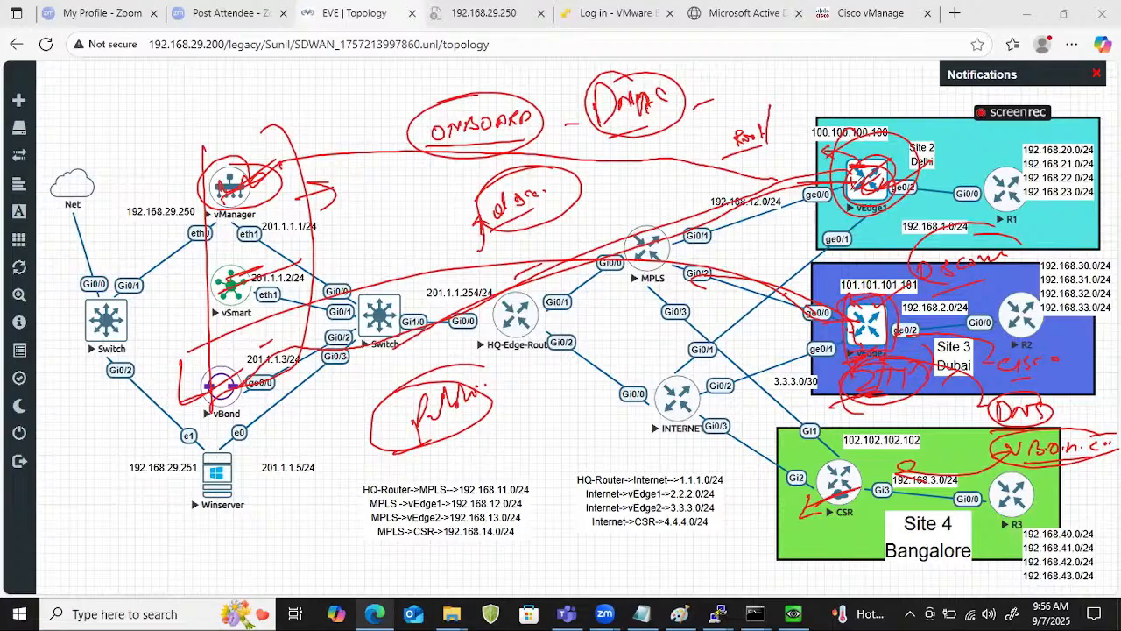
key(e)
Circle vEdge1 with an outgoing arrow, circle vManager, vSmart and vBond as a group, and mark Winserver.
drag(828, 209, 869, 208)
mouse_move(880, 154)
mouse_down()
mouse_move(842, 174)
mouse_move(788, 142)
mouse_move(804, 124)
mouse_up()
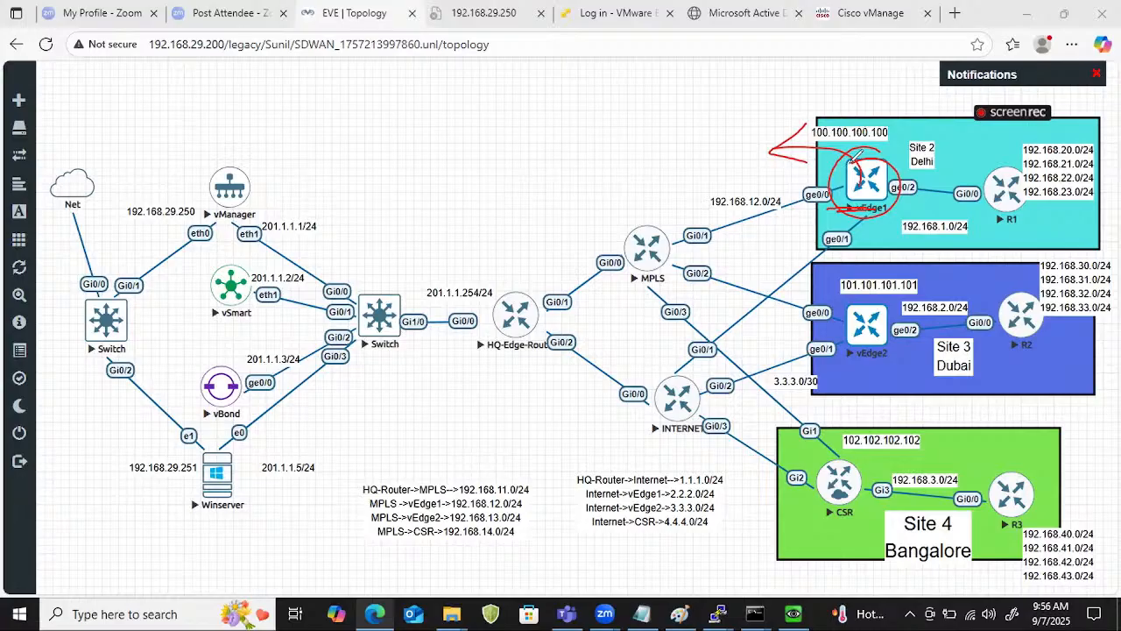
mouse_move(273, 172)
mouse_down()
mouse_move(209, 211)
mouse_move(259, 189)
mouse_move(286, 157)
mouse_move(236, 161)
mouse_up()
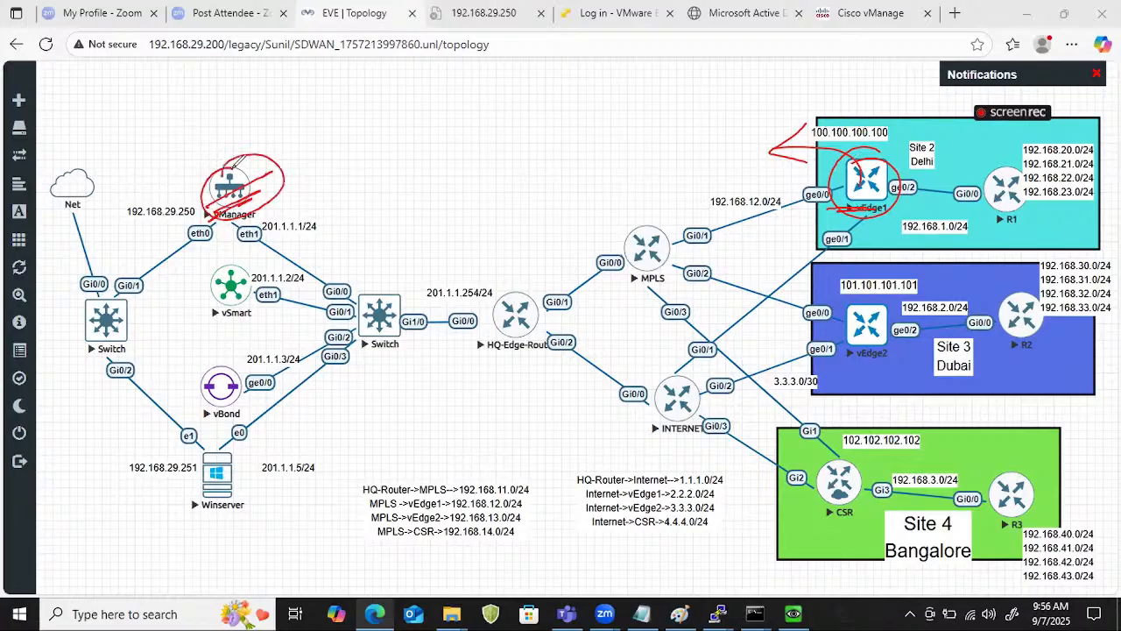
mouse_move(229, 263)
mouse_down()
mouse_move(221, 316)
mouse_move(233, 256)
mouse_up()
mouse_move(229, 361)
mouse_down()
mouse_move(210, 385)
mouse_move(219, 399)
mouse_up()
mouse_move(230, 490)
mouse_down()
mouse_move(194, 523)
mouse_move(215, 544)
mouse_up()
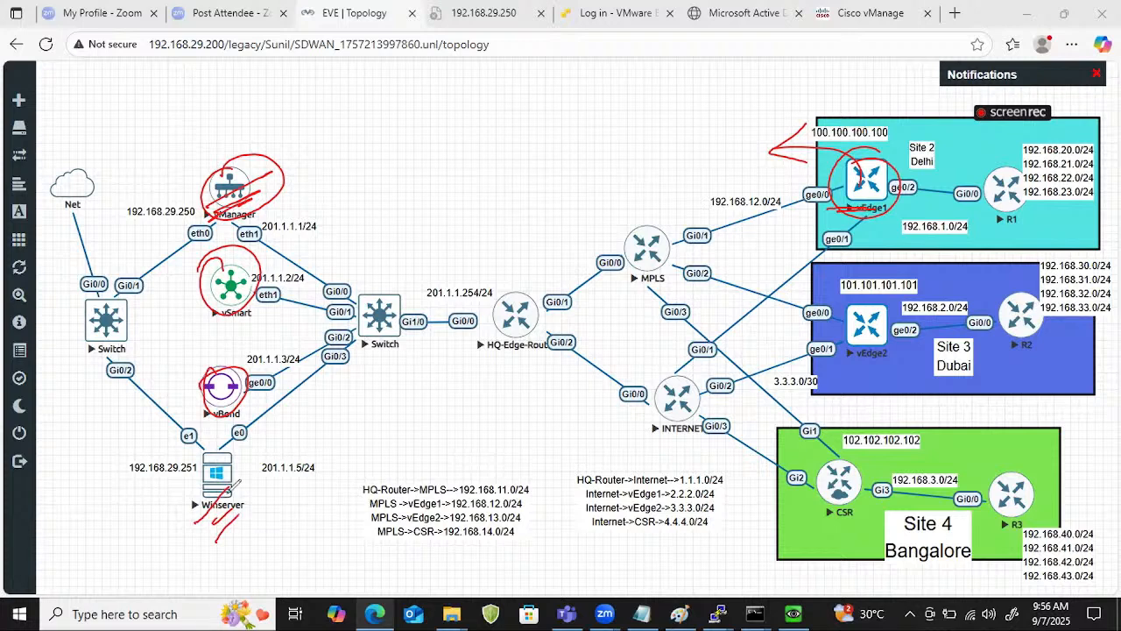
drag(219, 489, 201, 504)
drag(212, 459, 198, 450)
mouse_move(207, 166)
mouse_down()
mouse_move(240, 149)
mouse_move(263, 178)
mouse_move(229, 408)
mouse_move(226, 154)
mouse_up()
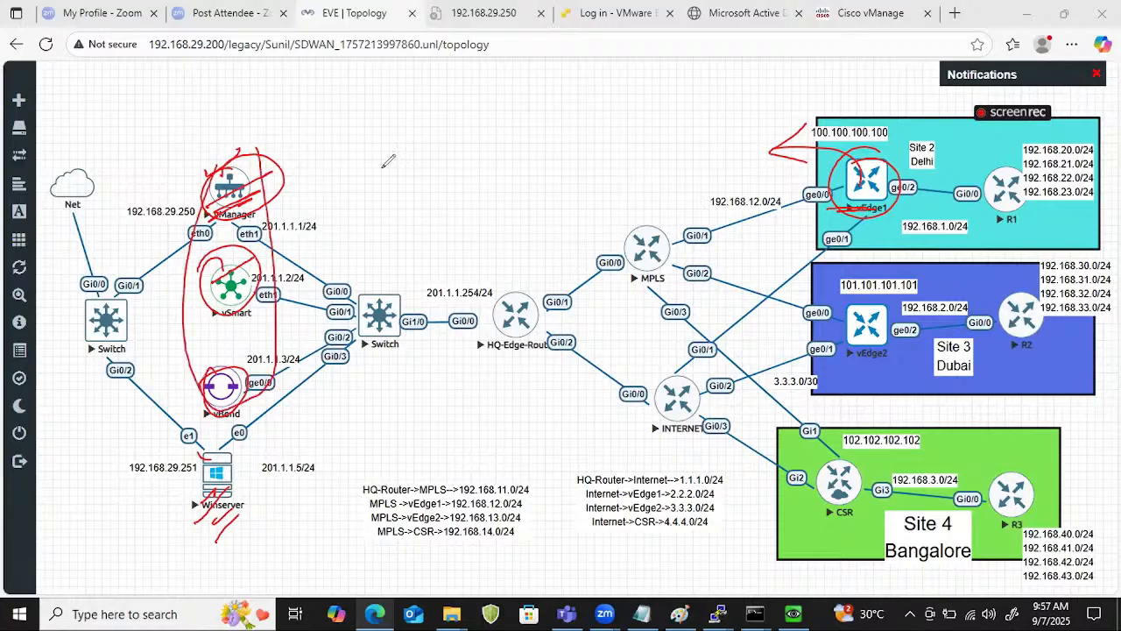
Tick the HQ edge router and MPLS, trace vEdge1's path to the controllers, add arrows, and erase the annotations.
drag(504, 326, 531, 304)
drag(634, 261, 683, 224)
mouse_move(871, 173)
mouse_down()
mouse_move(710, 211)
mouse_move(462, 311)
mouse_move(289, 263)
mouse_up()
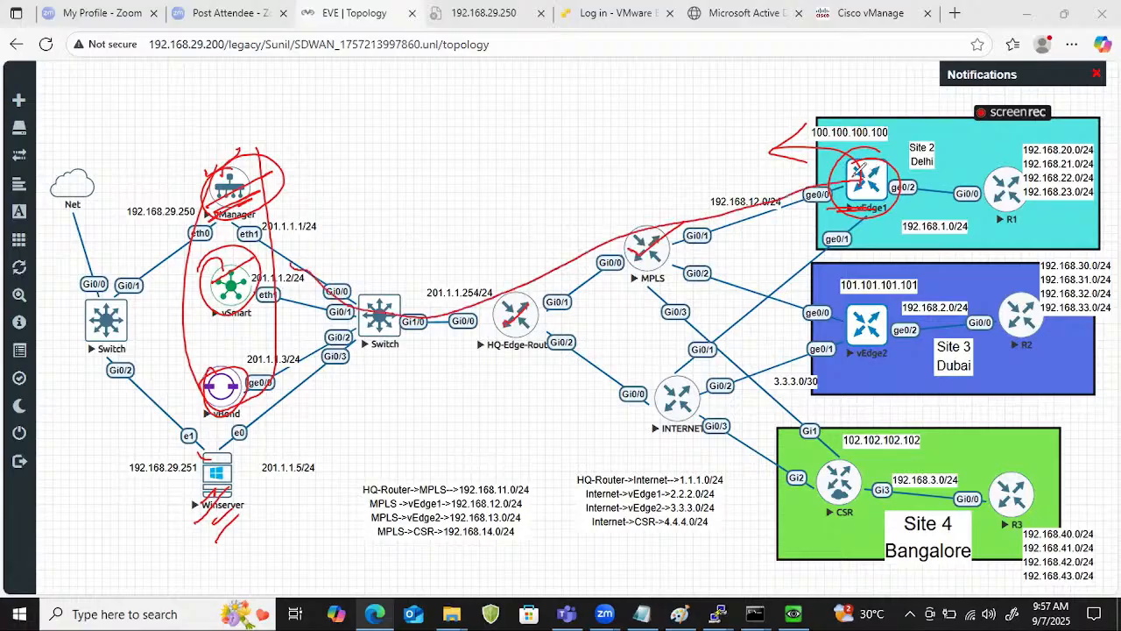
mouse_move(853, 177)
mouse_down()
mouse_move(865, 151)
mouse_move(836, 123)
mouse_up()
drag(711, 116, 669, 119)
drag(710, 87, 697, 127)
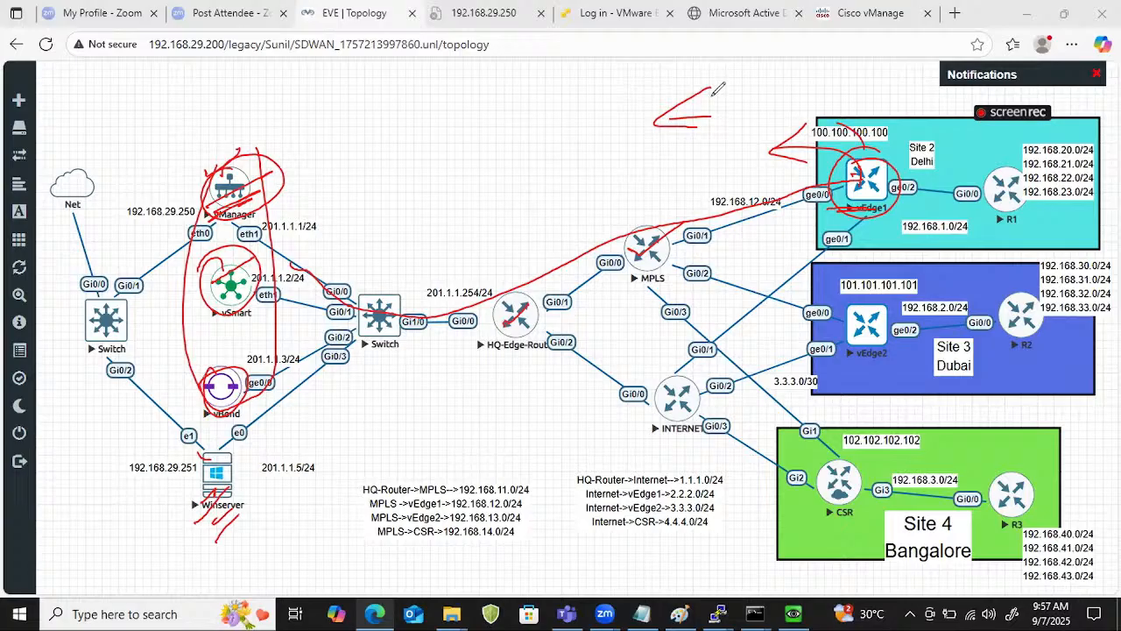
mouse_move(581, 230)
key(e)
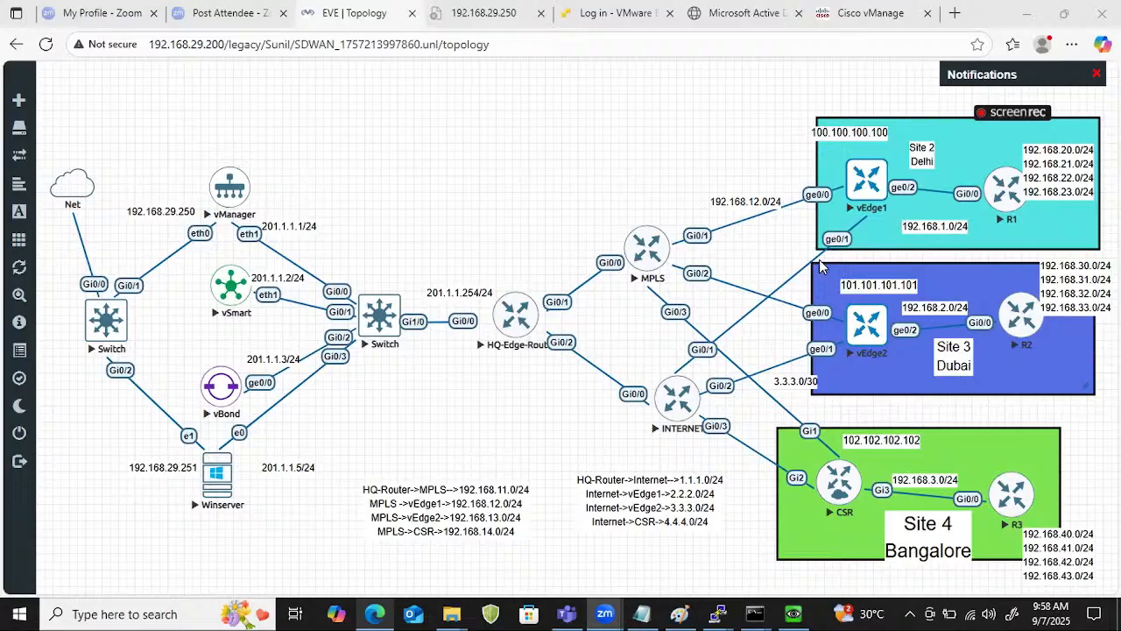
Open a blank Notepad document and paste the first participant's e-mail address into it.
key(super+r)
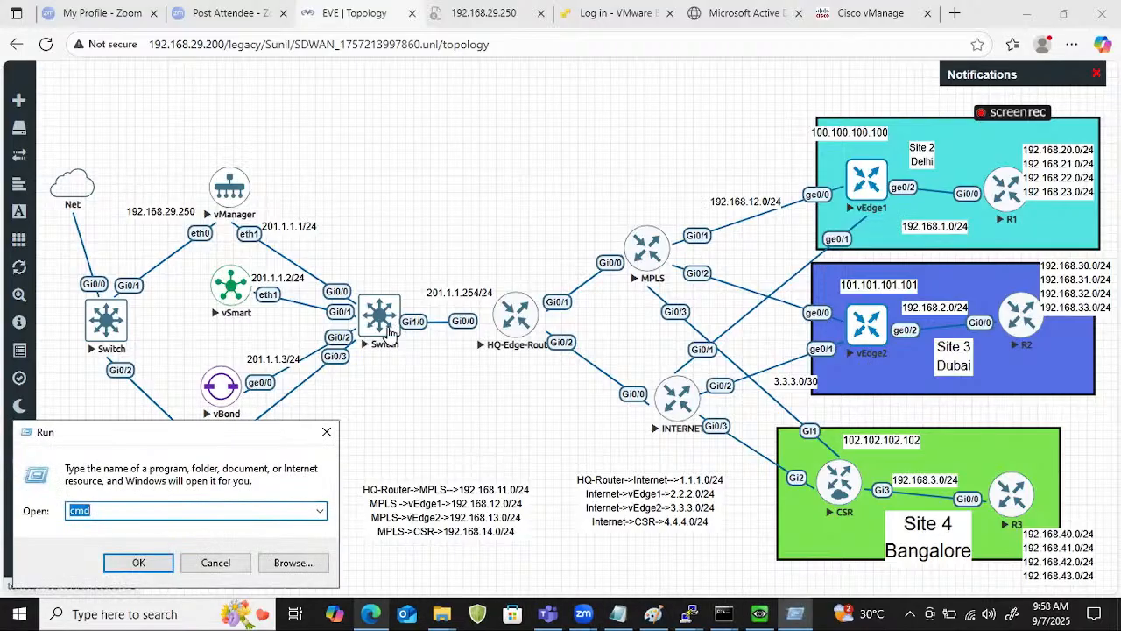
text(no)
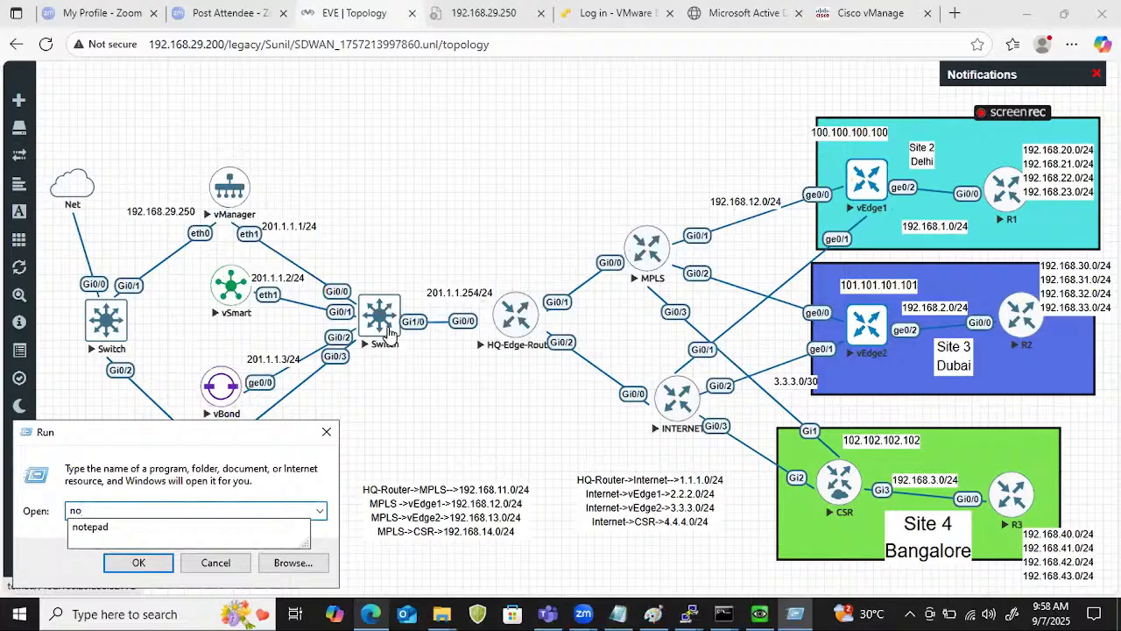
key(Down)
key(Return)
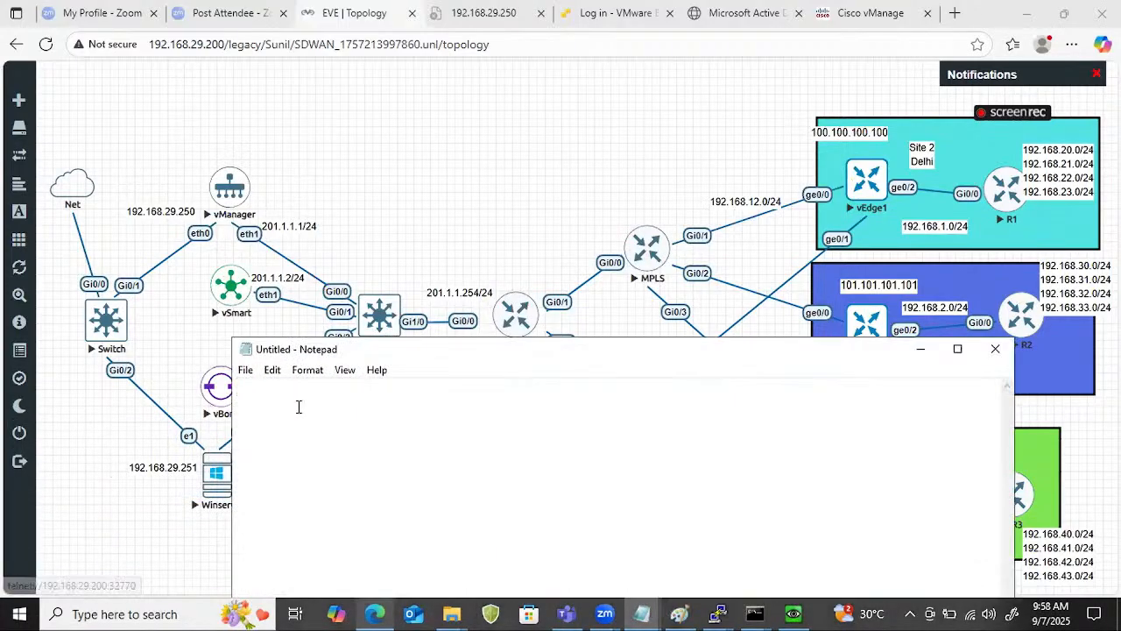
key(ctrl+v)
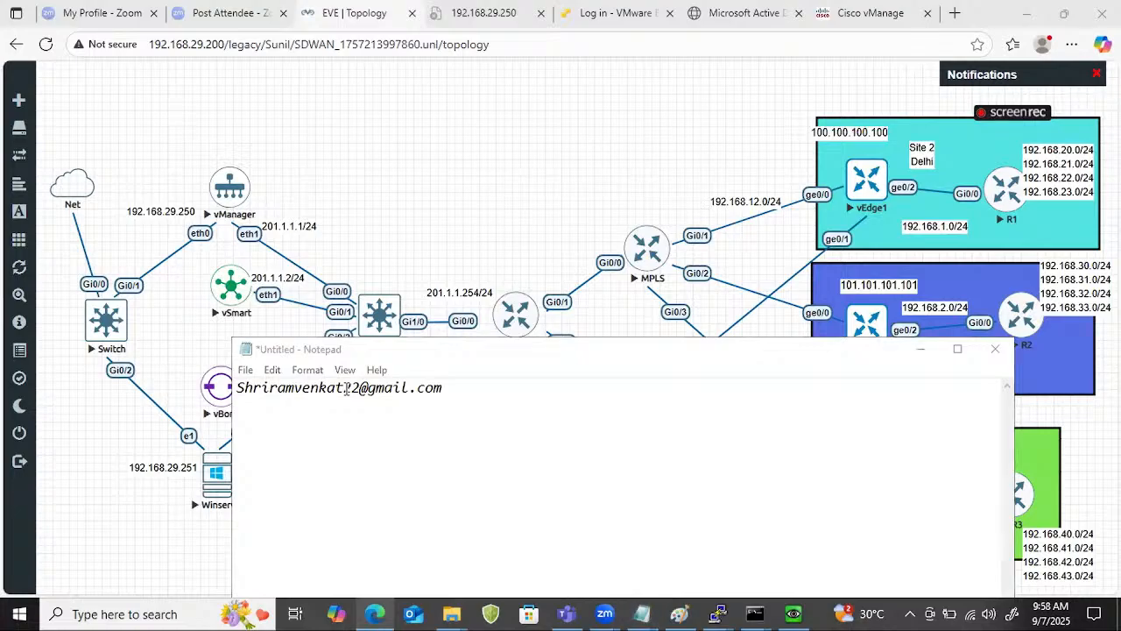
click(312, 435)
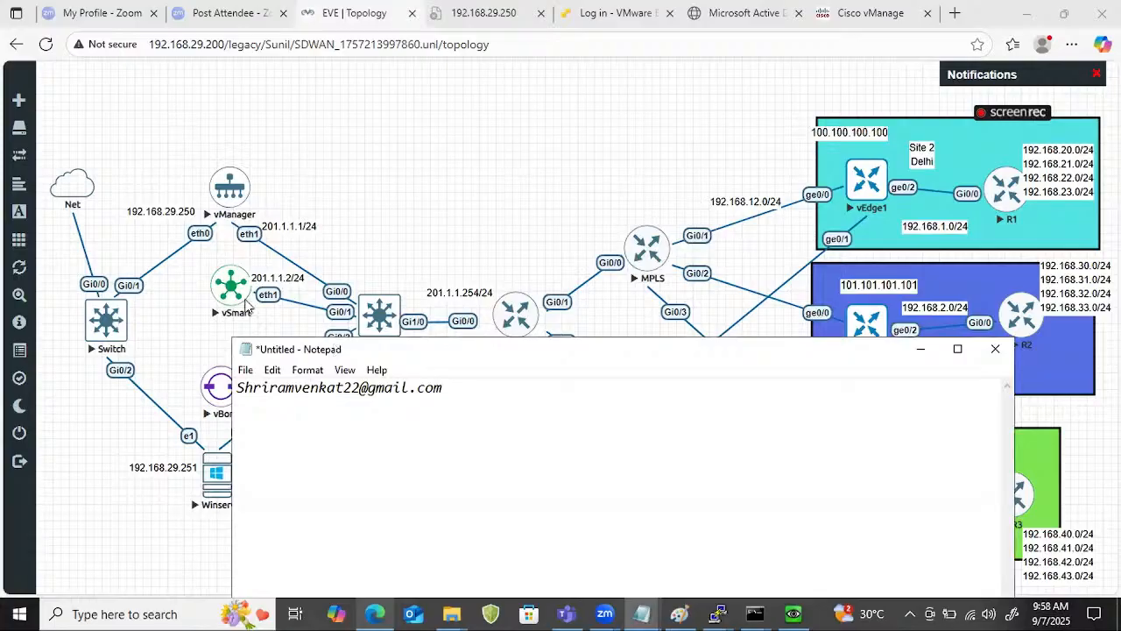
Move the Notepad window fully into view and add the second and third participants' e-mail addresses on separate lines.
drag(336, 349, 246, 304)
click(366, 347)
key(Return)
key(ctrl+v)
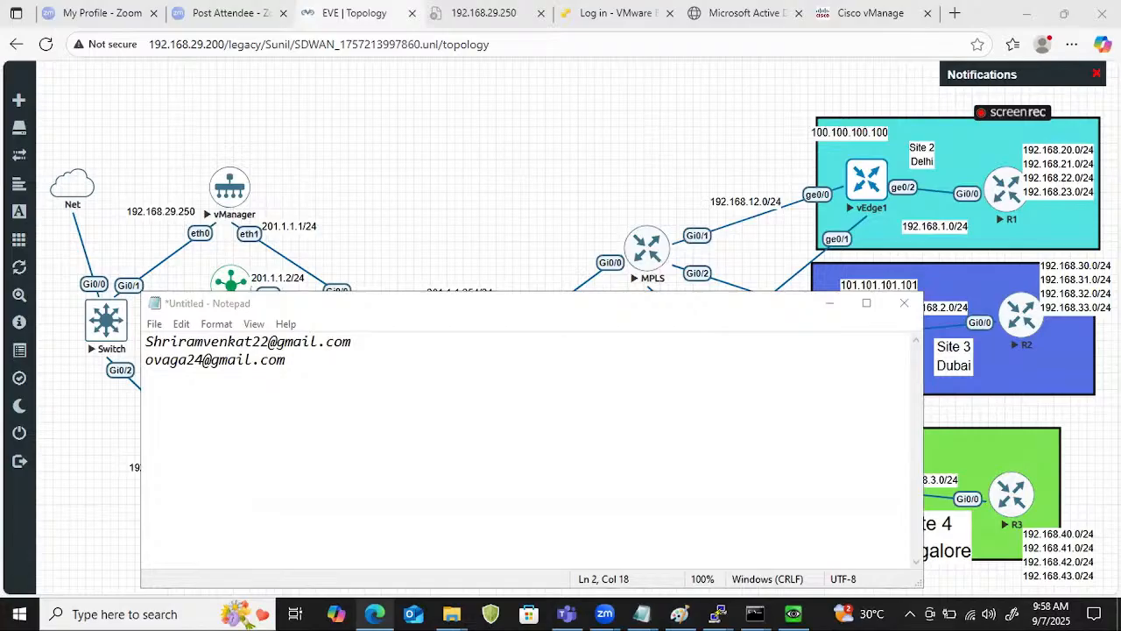
click(338, 364)
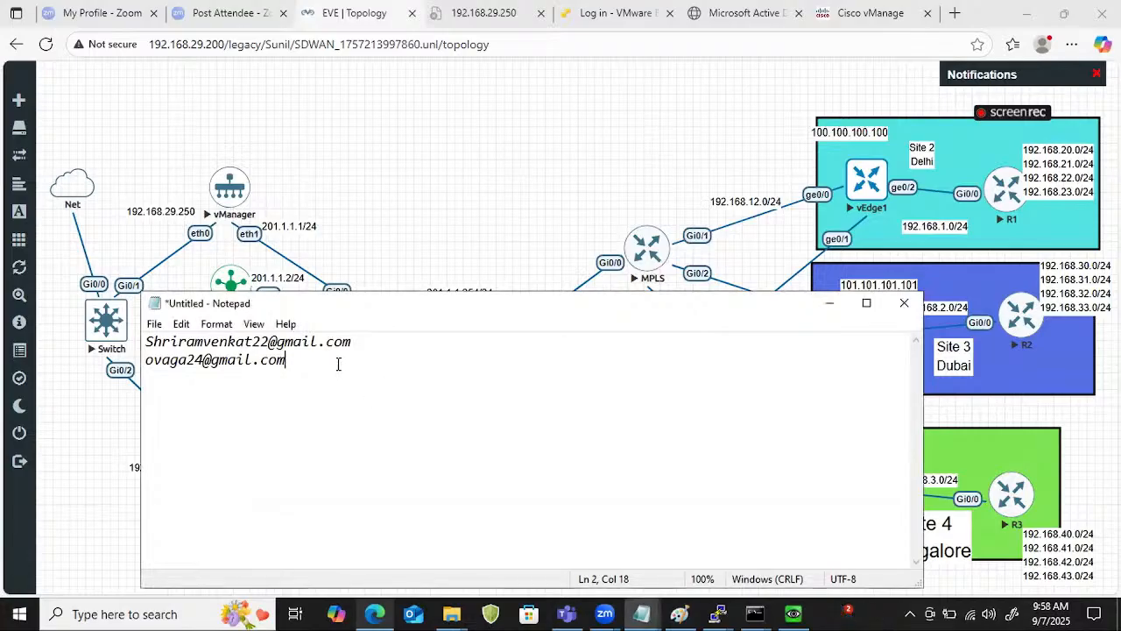
key(Return)
key(ctrl+v)
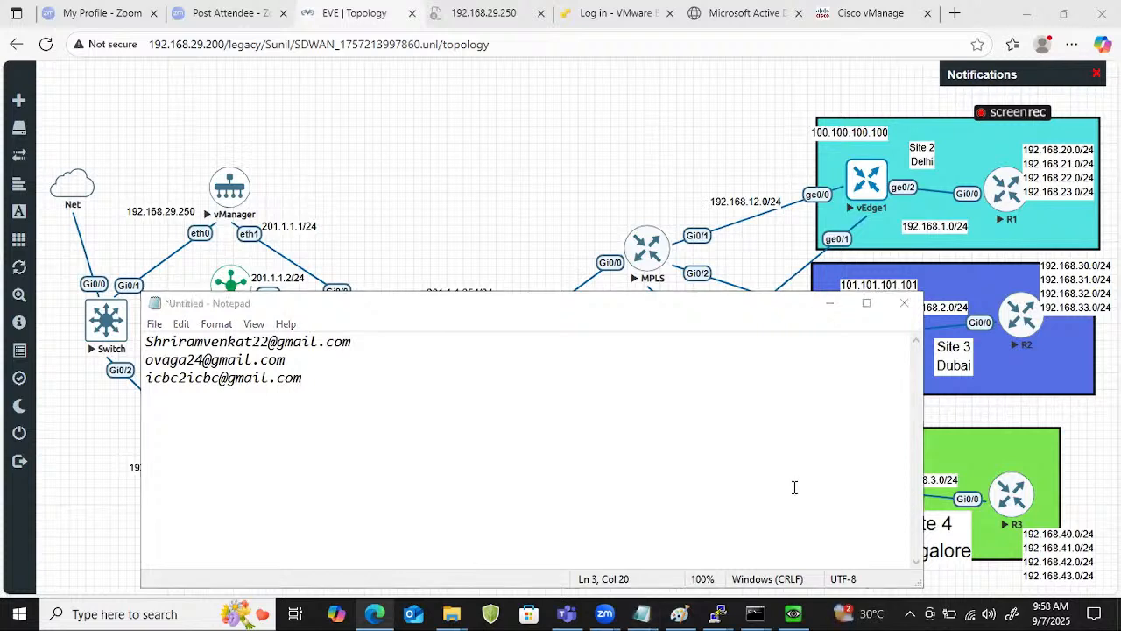
Add the fourth and fifth participants' e-mail addresses on new lines of the Notepad list.
click(344, 382)
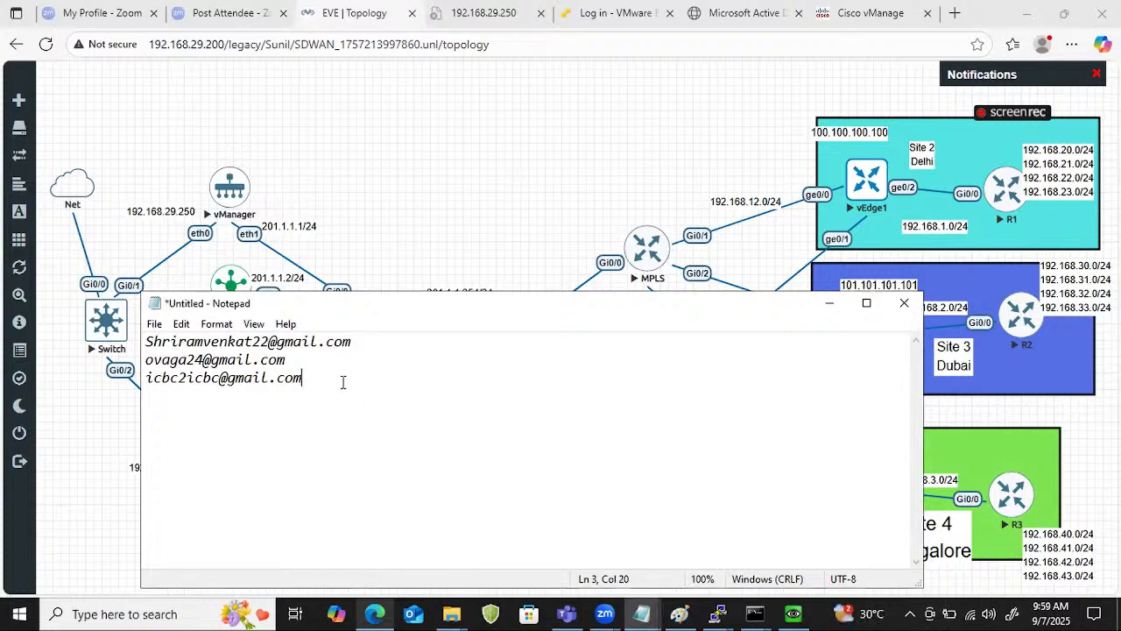
key(Return)
key(ctrl+v)
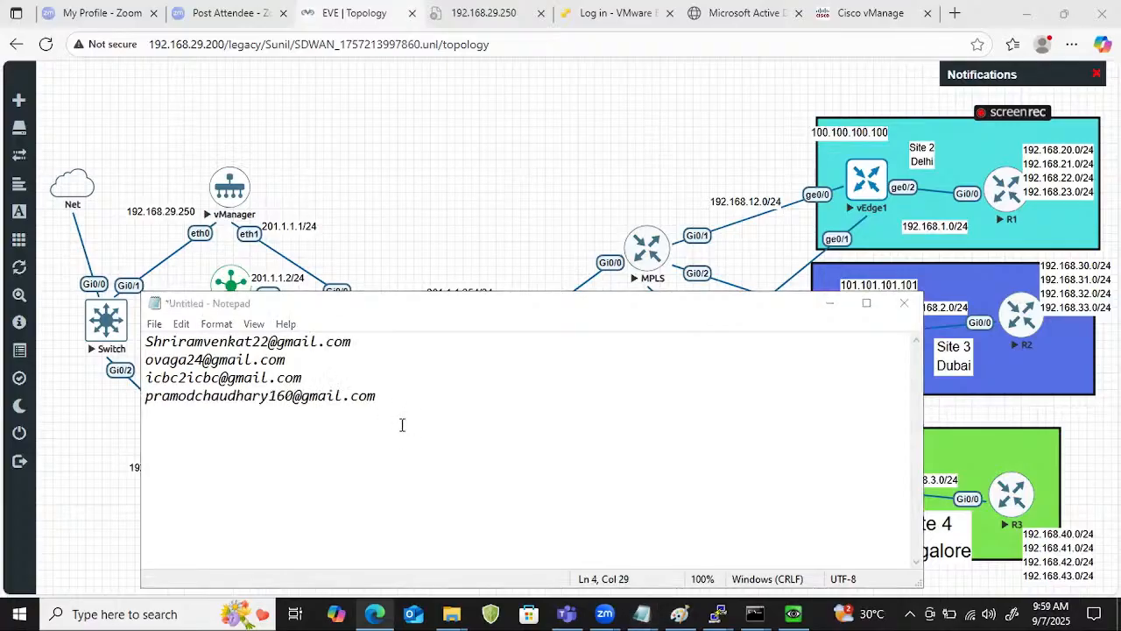
click(377, 398)
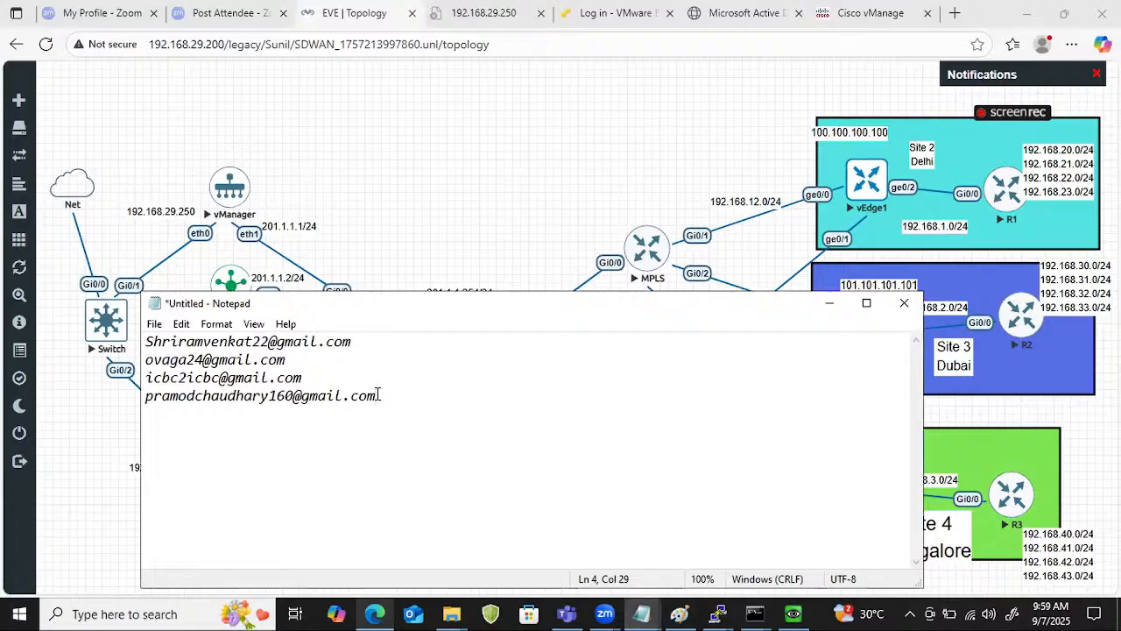
key(Return)
key(ctrl+v)
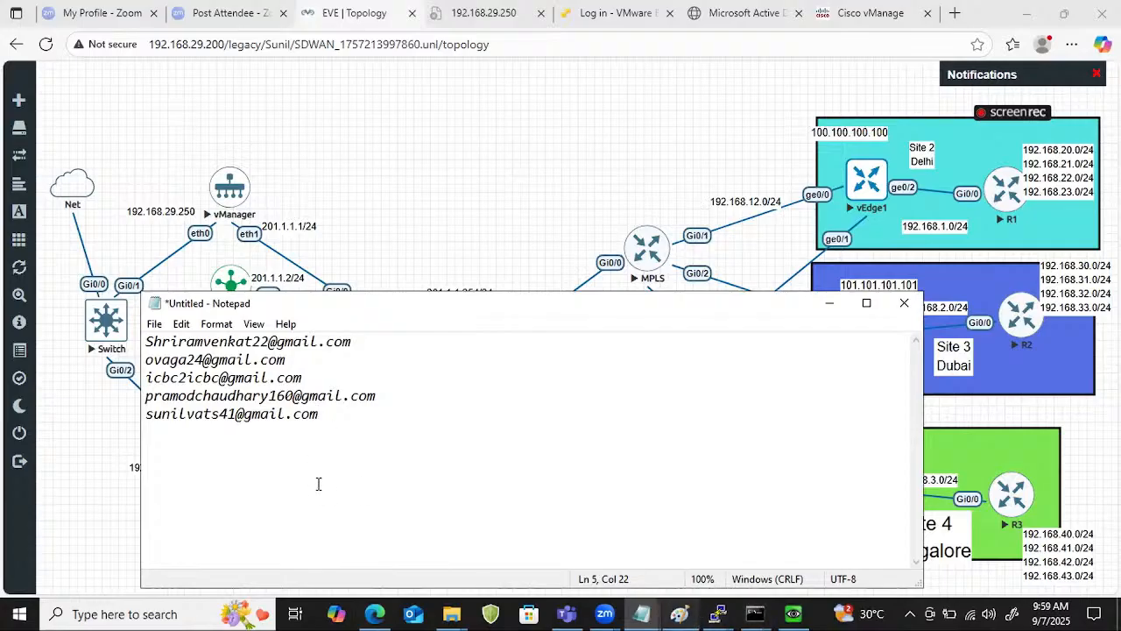
Add the sixth participant's e-mail address on a new line at the end of the list.
click(12, 510)
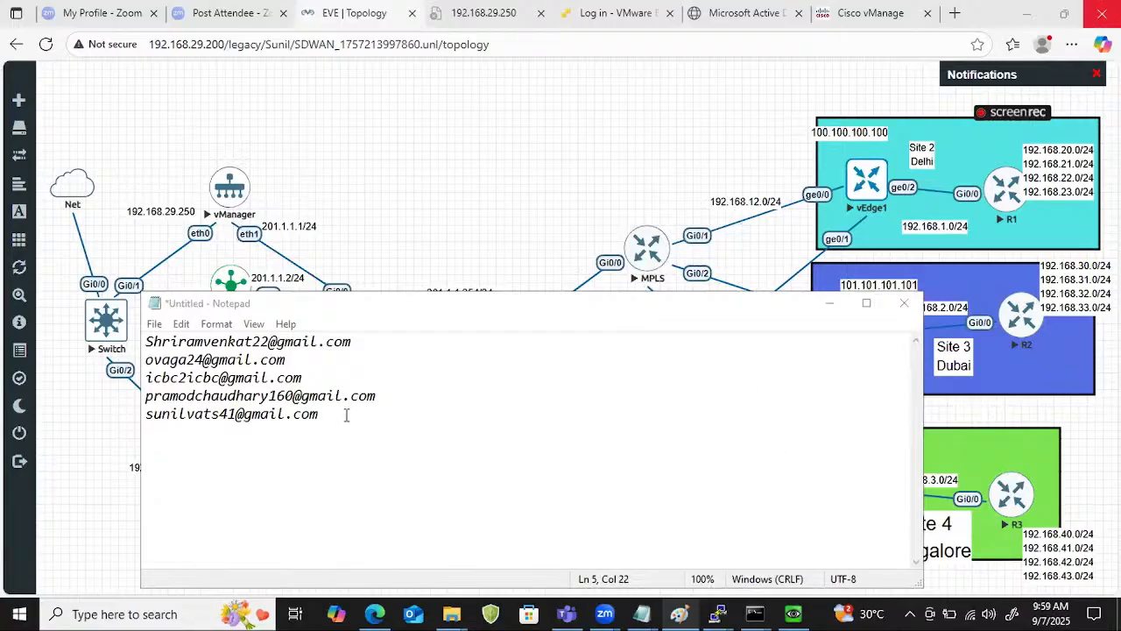
key(Return)
key(ctrl+v)
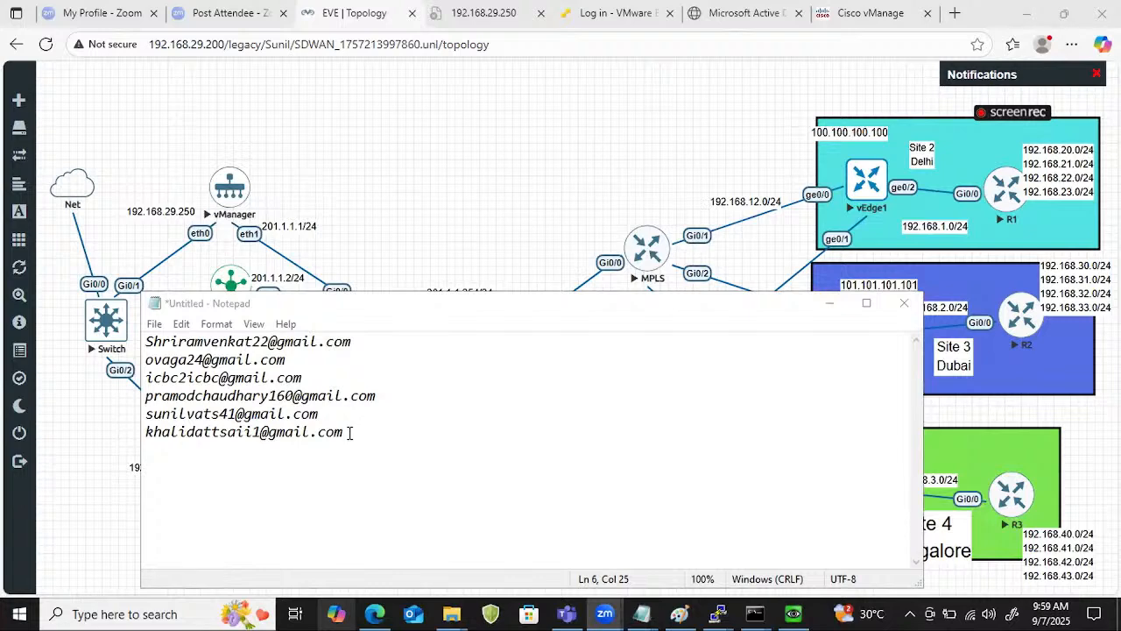
Select the whole list of e-mail addresses in Notepad and return to the EVE topology.
drag(349, 433, 5, 240)
click(557, 252)
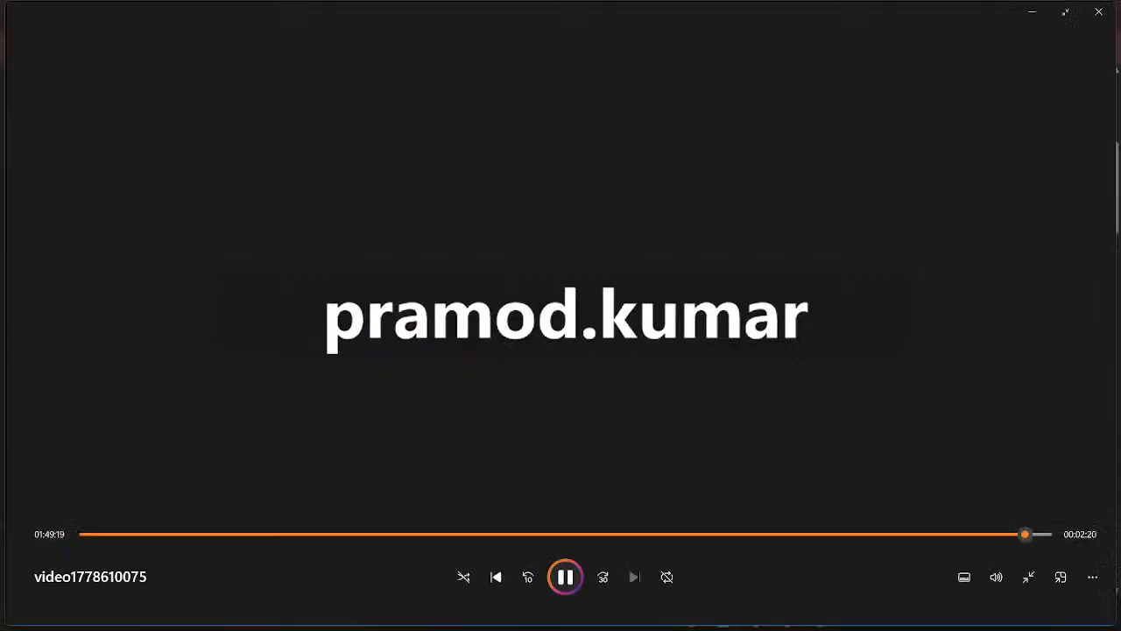
double_click(580, 224)
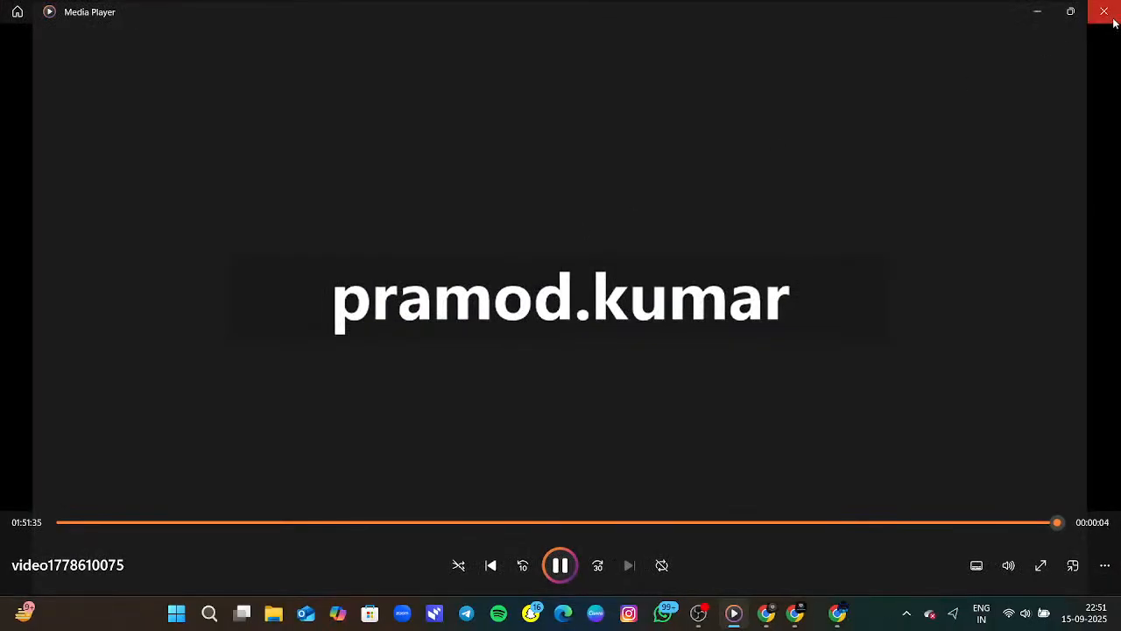